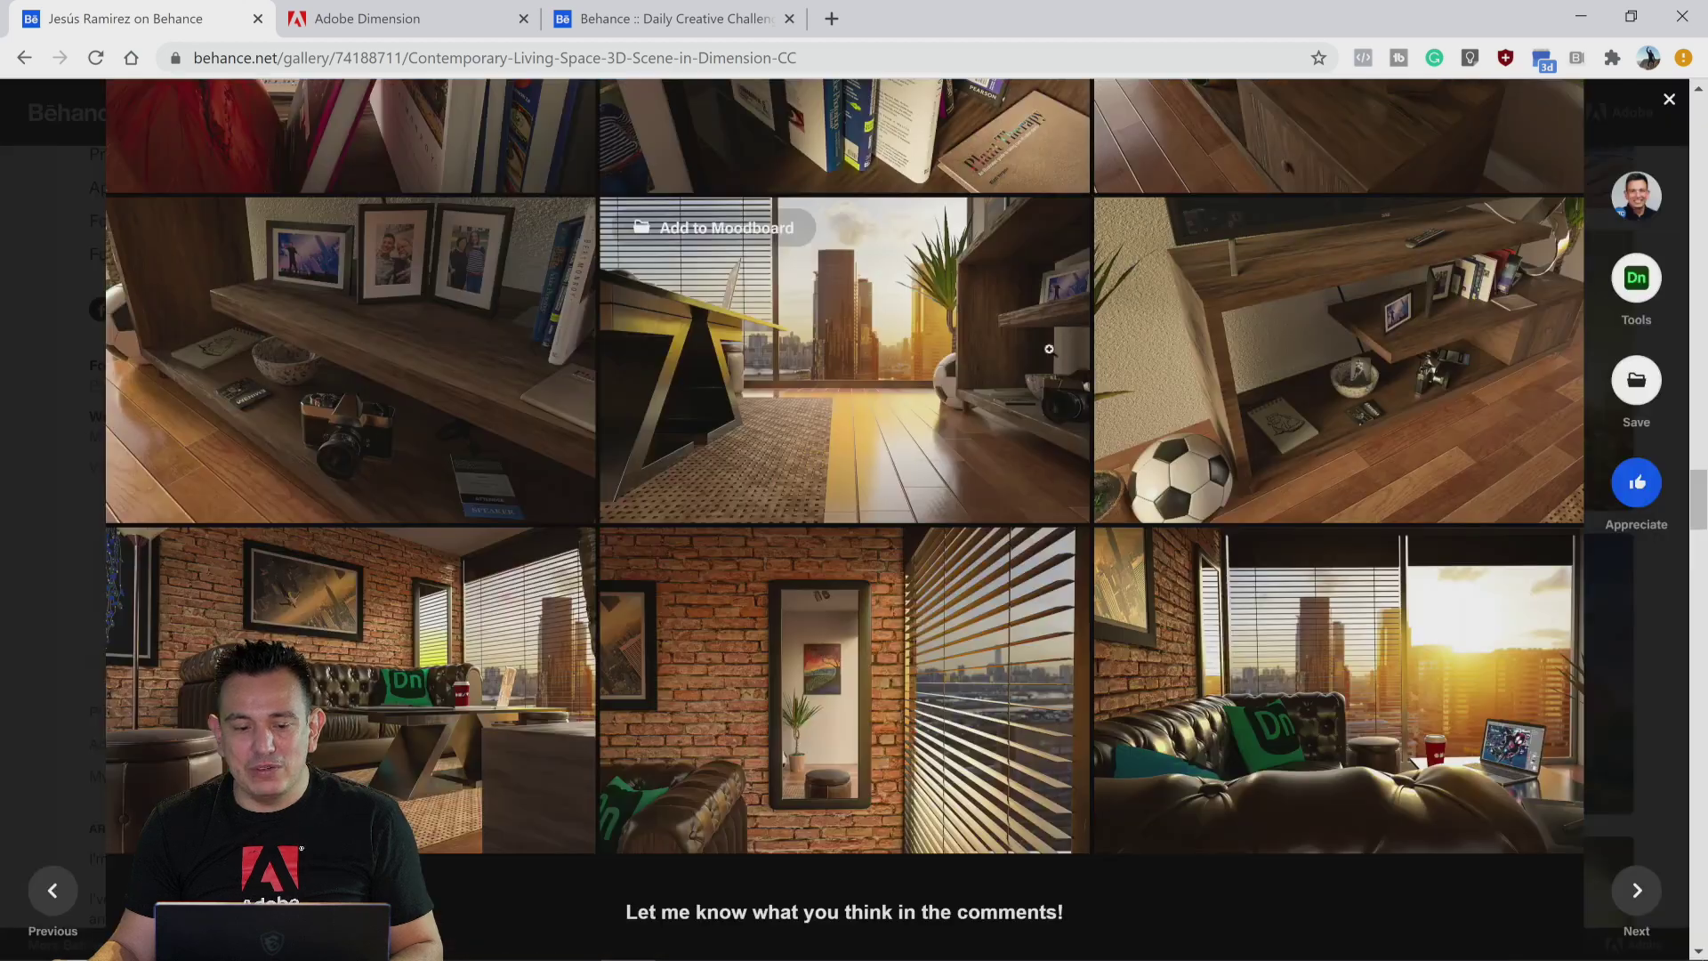
Step: Return to the Behance profile and open the Contemporary Living Space - 3D Scene in Dimension CC project
scroll(919, 437, "down", 10)
scroll(919, 438, "up", 14)
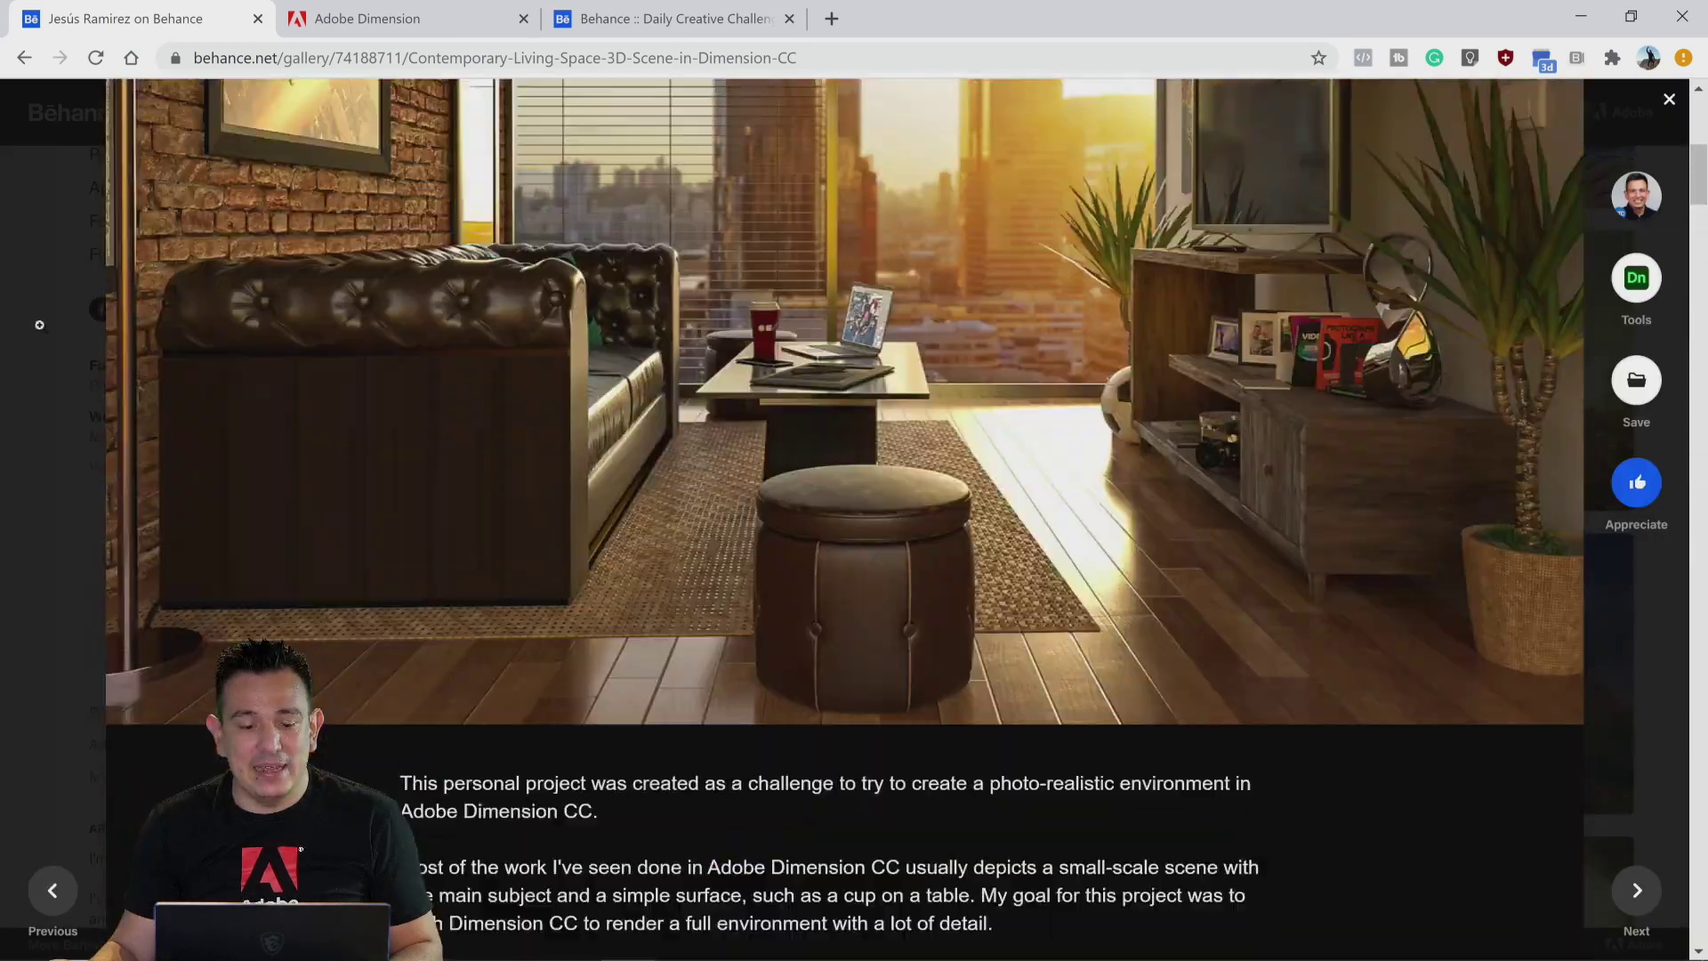
left_click(38, 221)
scroll(382, 304, "up", 5)
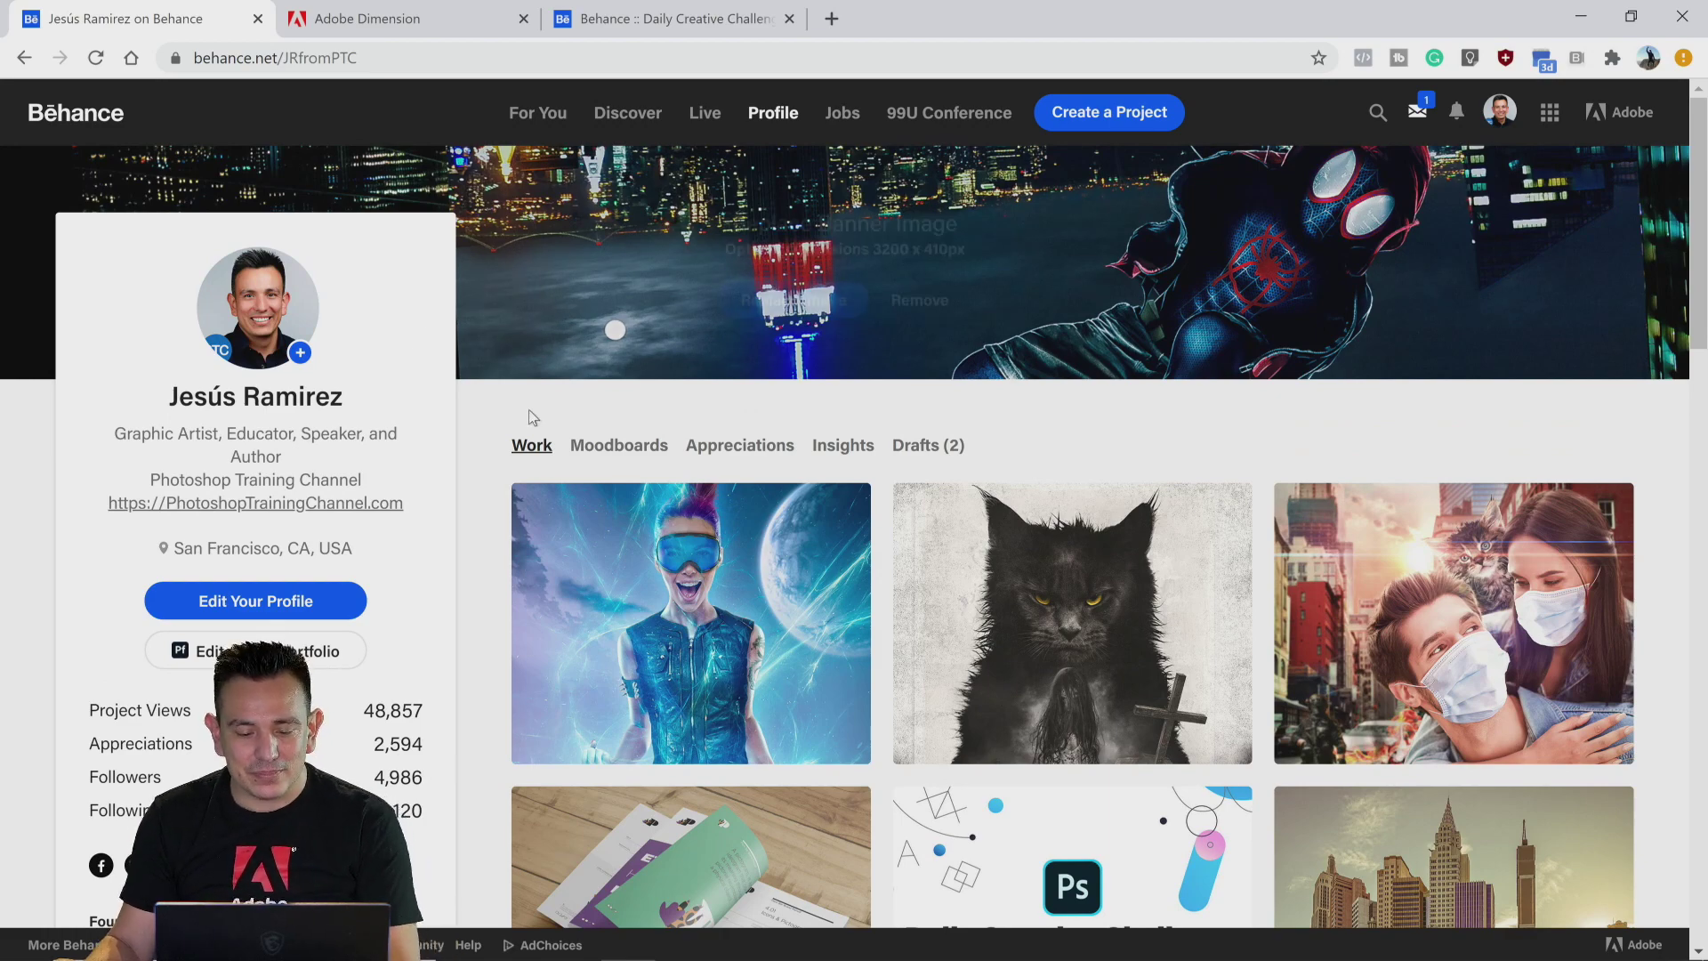
scroll(491, 502, "down", 2)
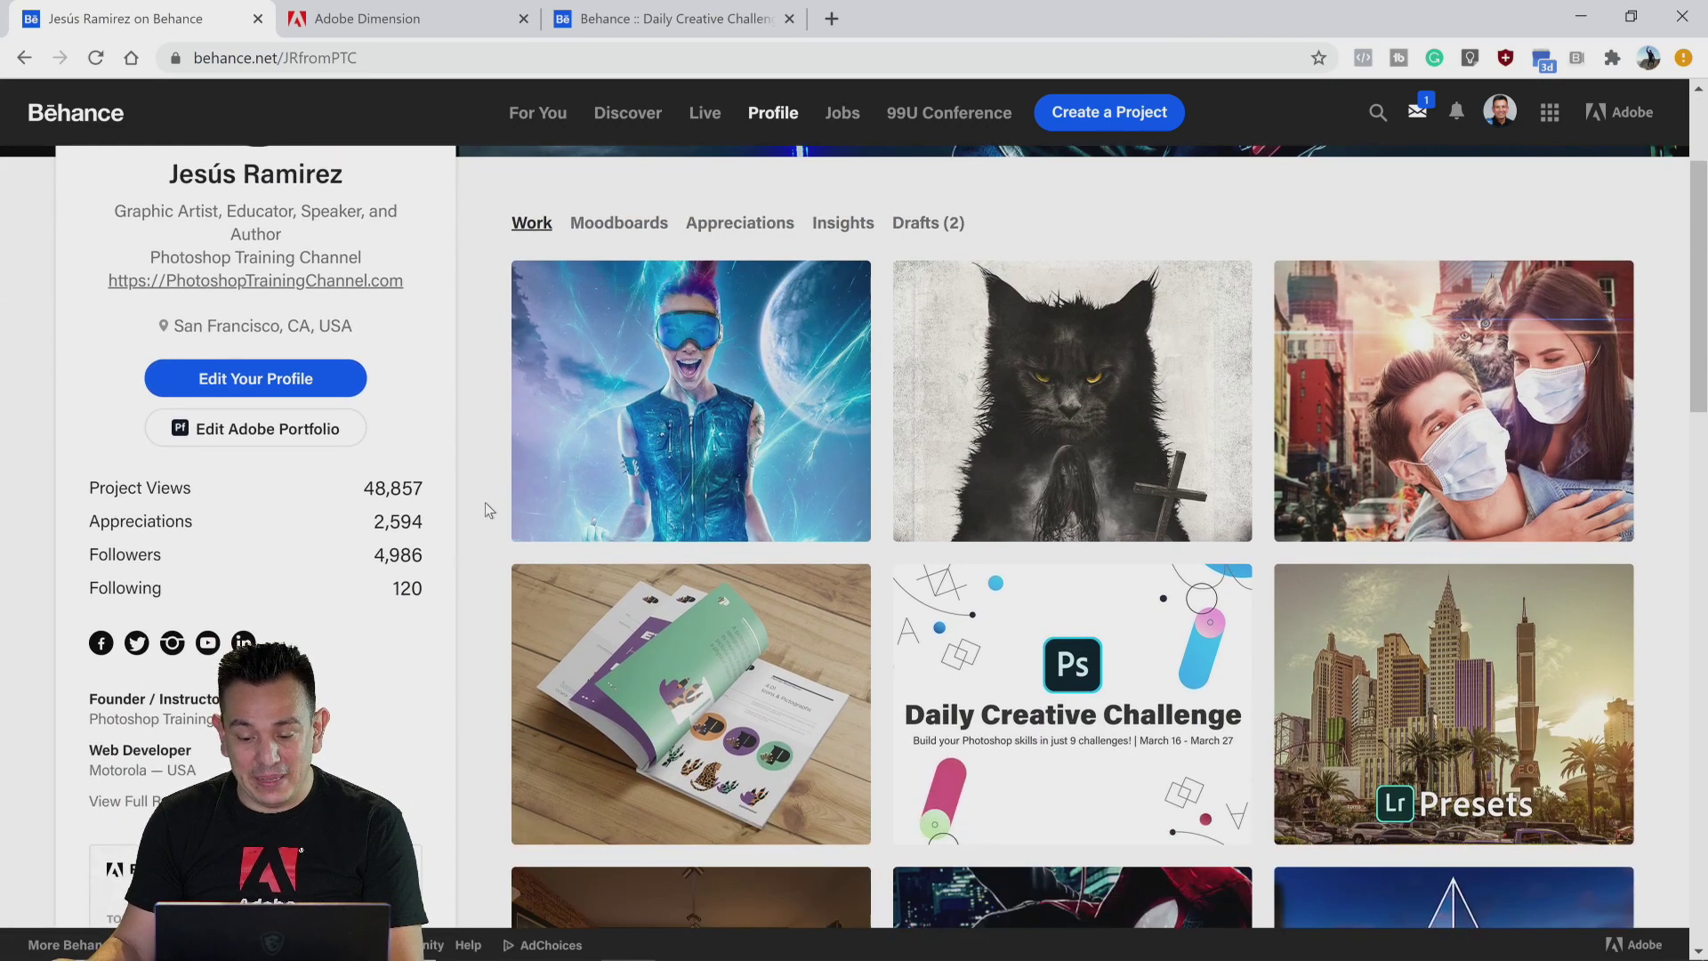
scroll(486, 501, "down", 5)
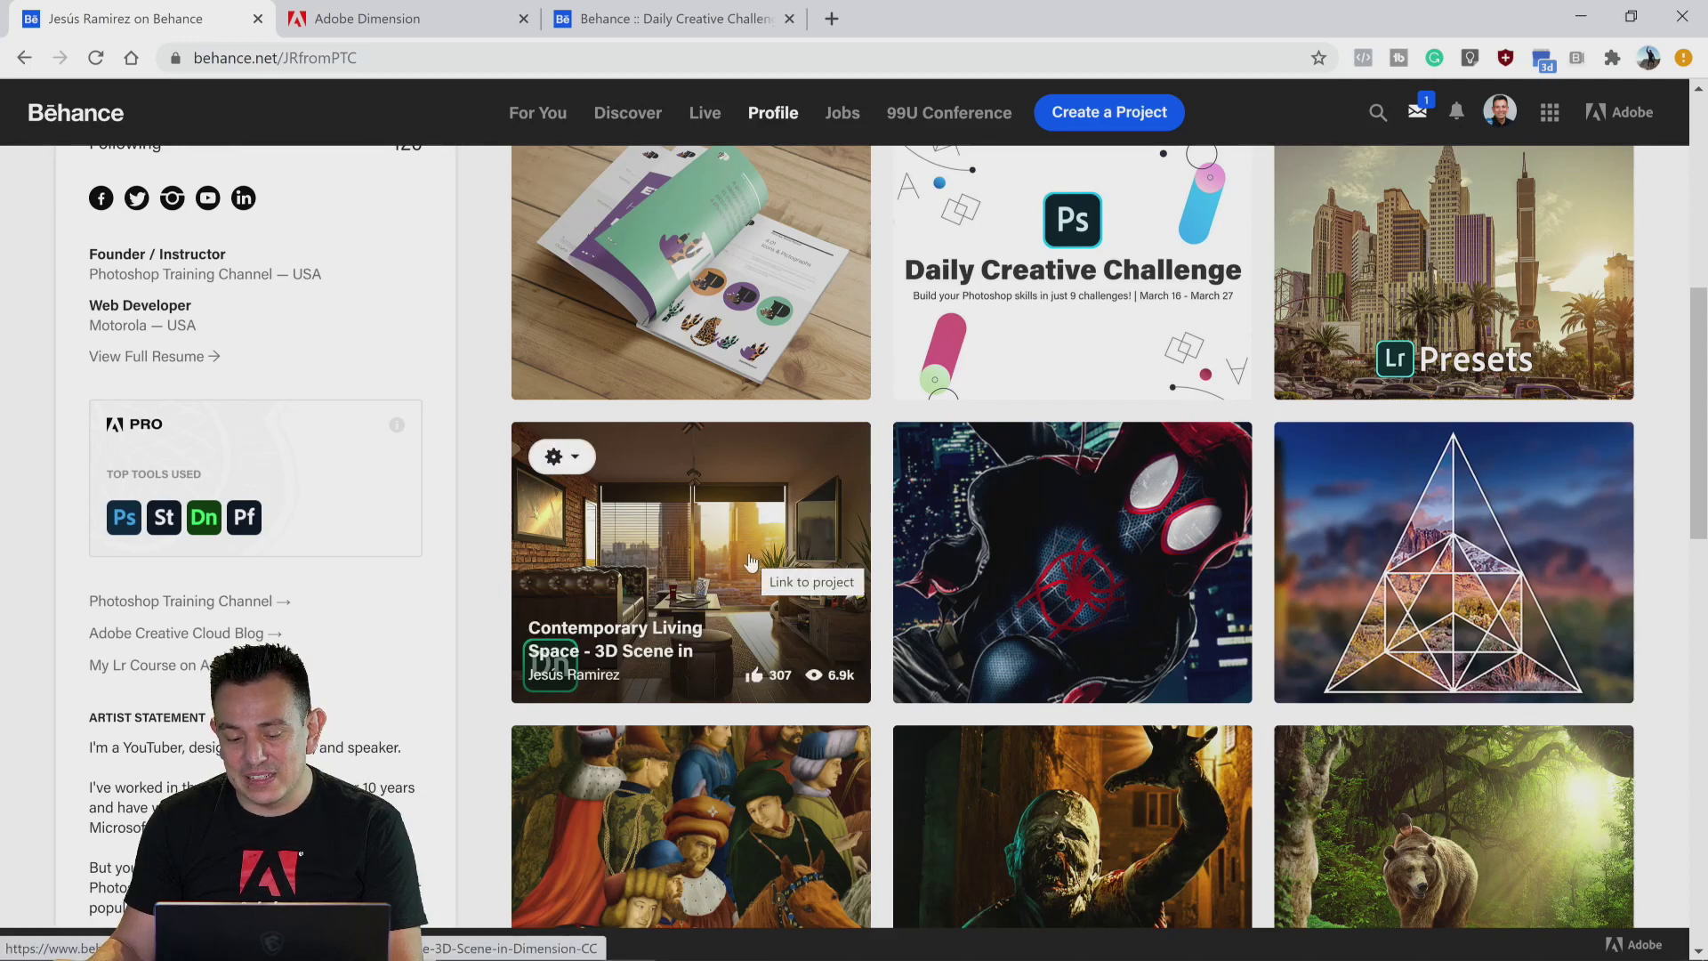
left_click(750, 562)
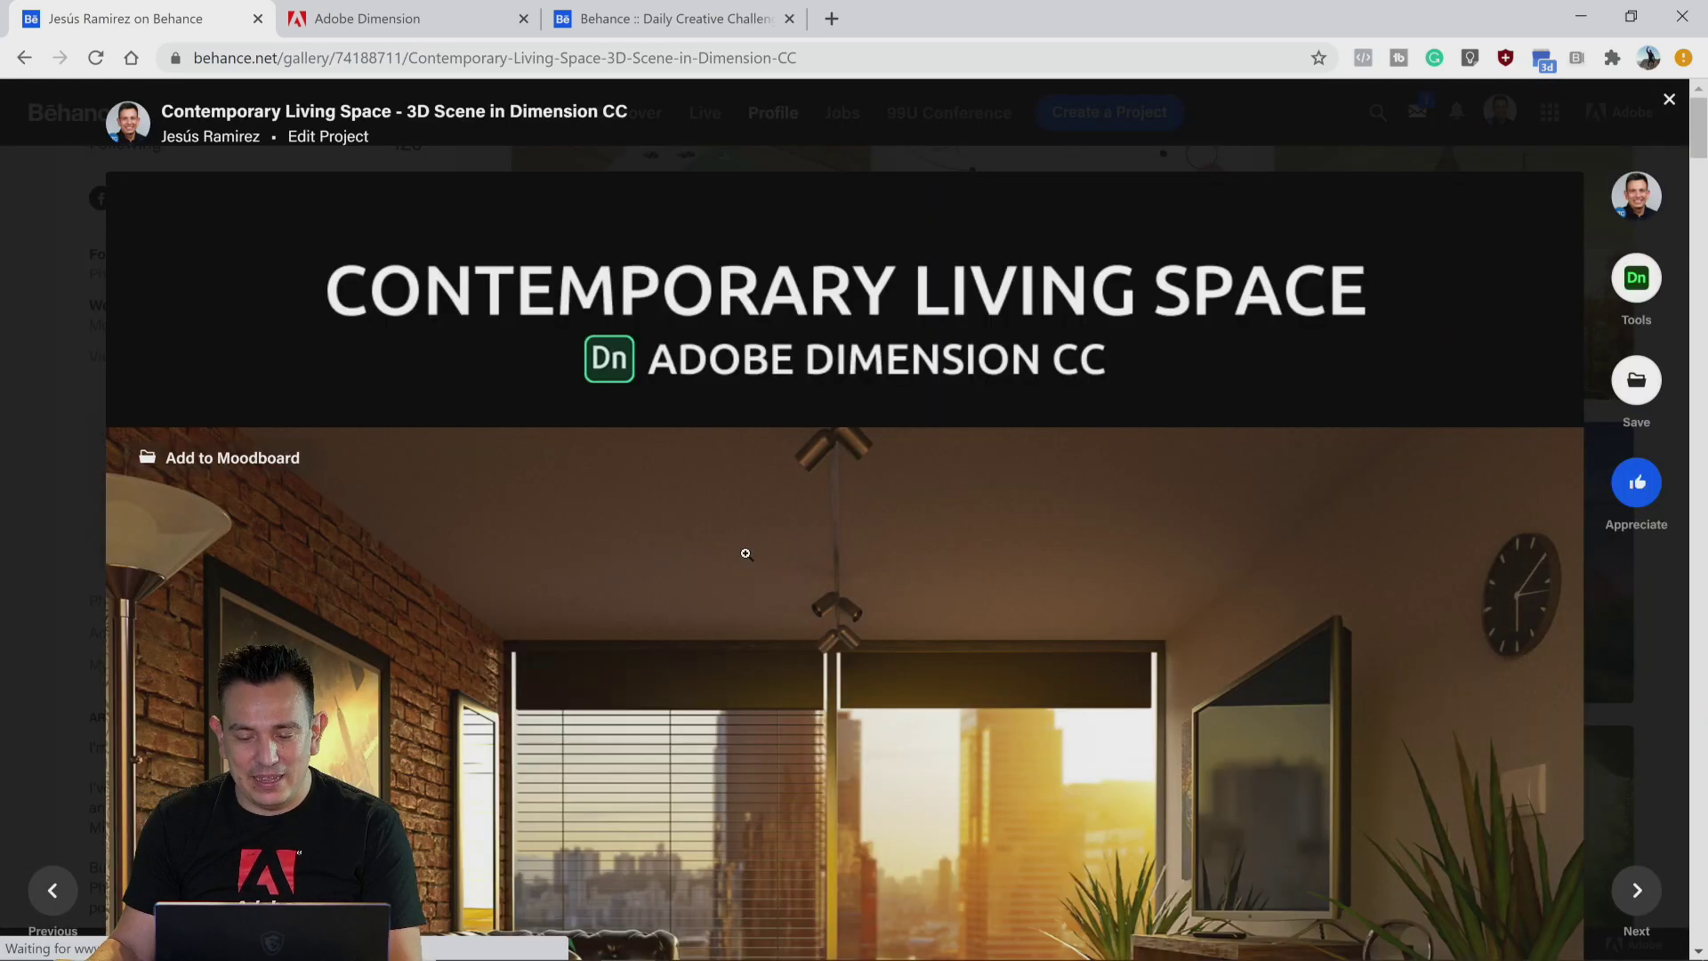
Step: Scroll through the project's renders, description and image grid
scroll(746, 551, "down", 6)
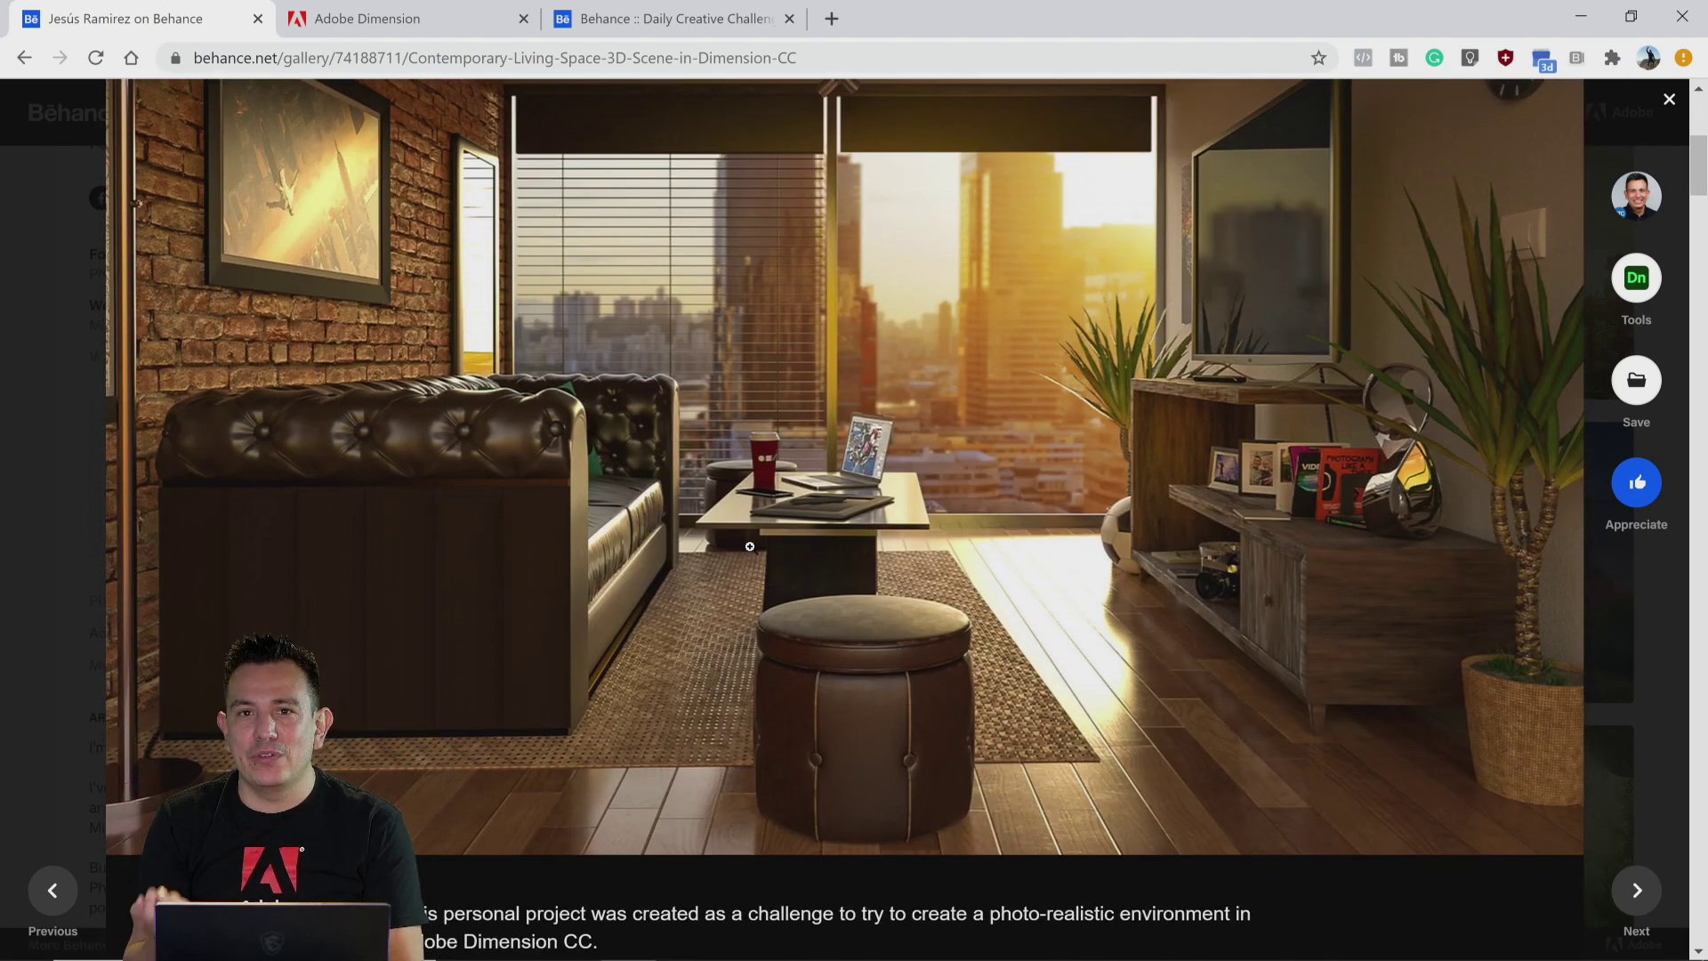
scroll(730, 561, "down", 10)
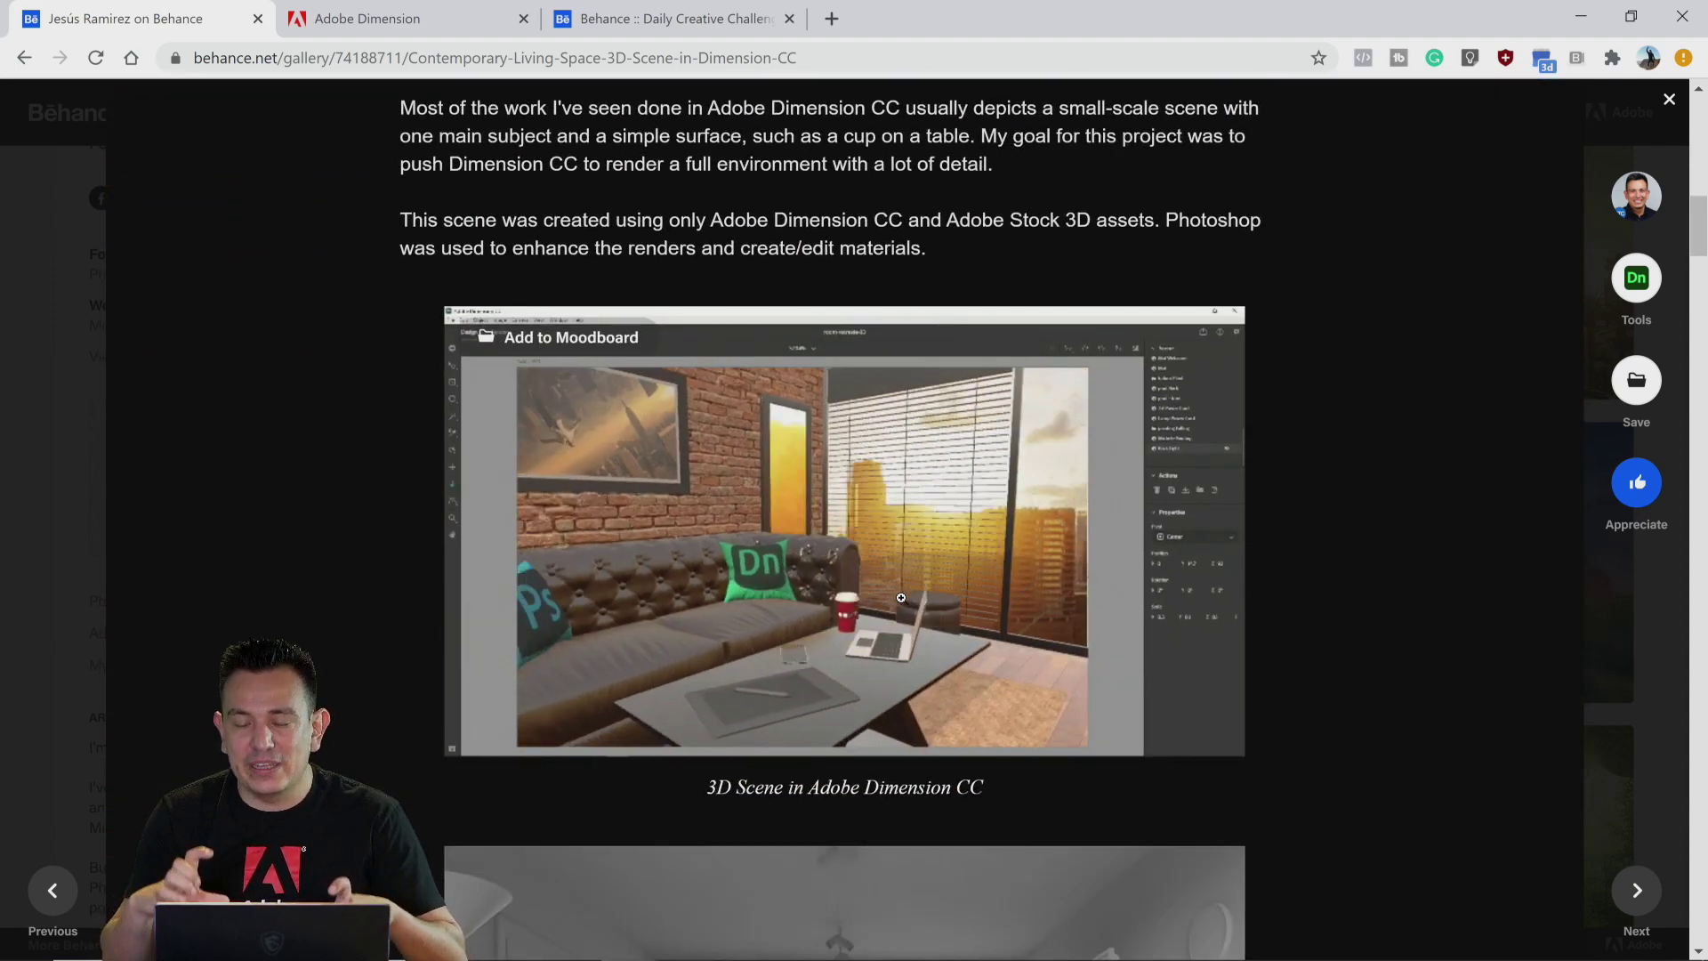
scroll(836, 552, "down", 6)
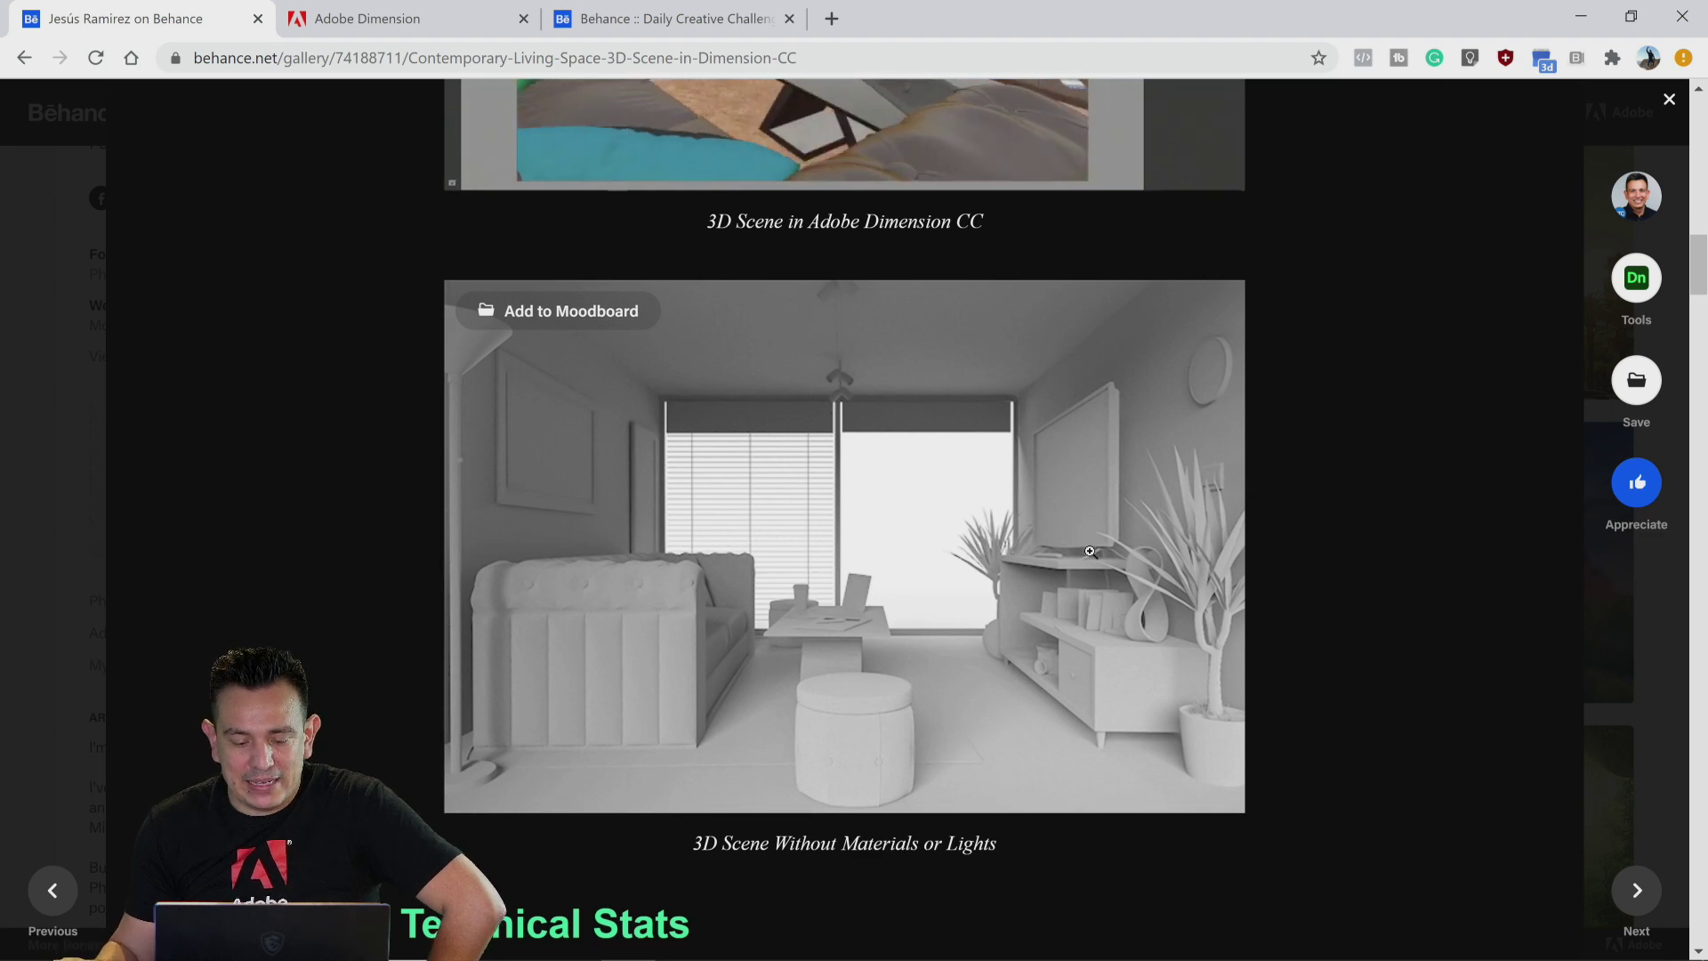
scroll(1075, 541, "down", 10)
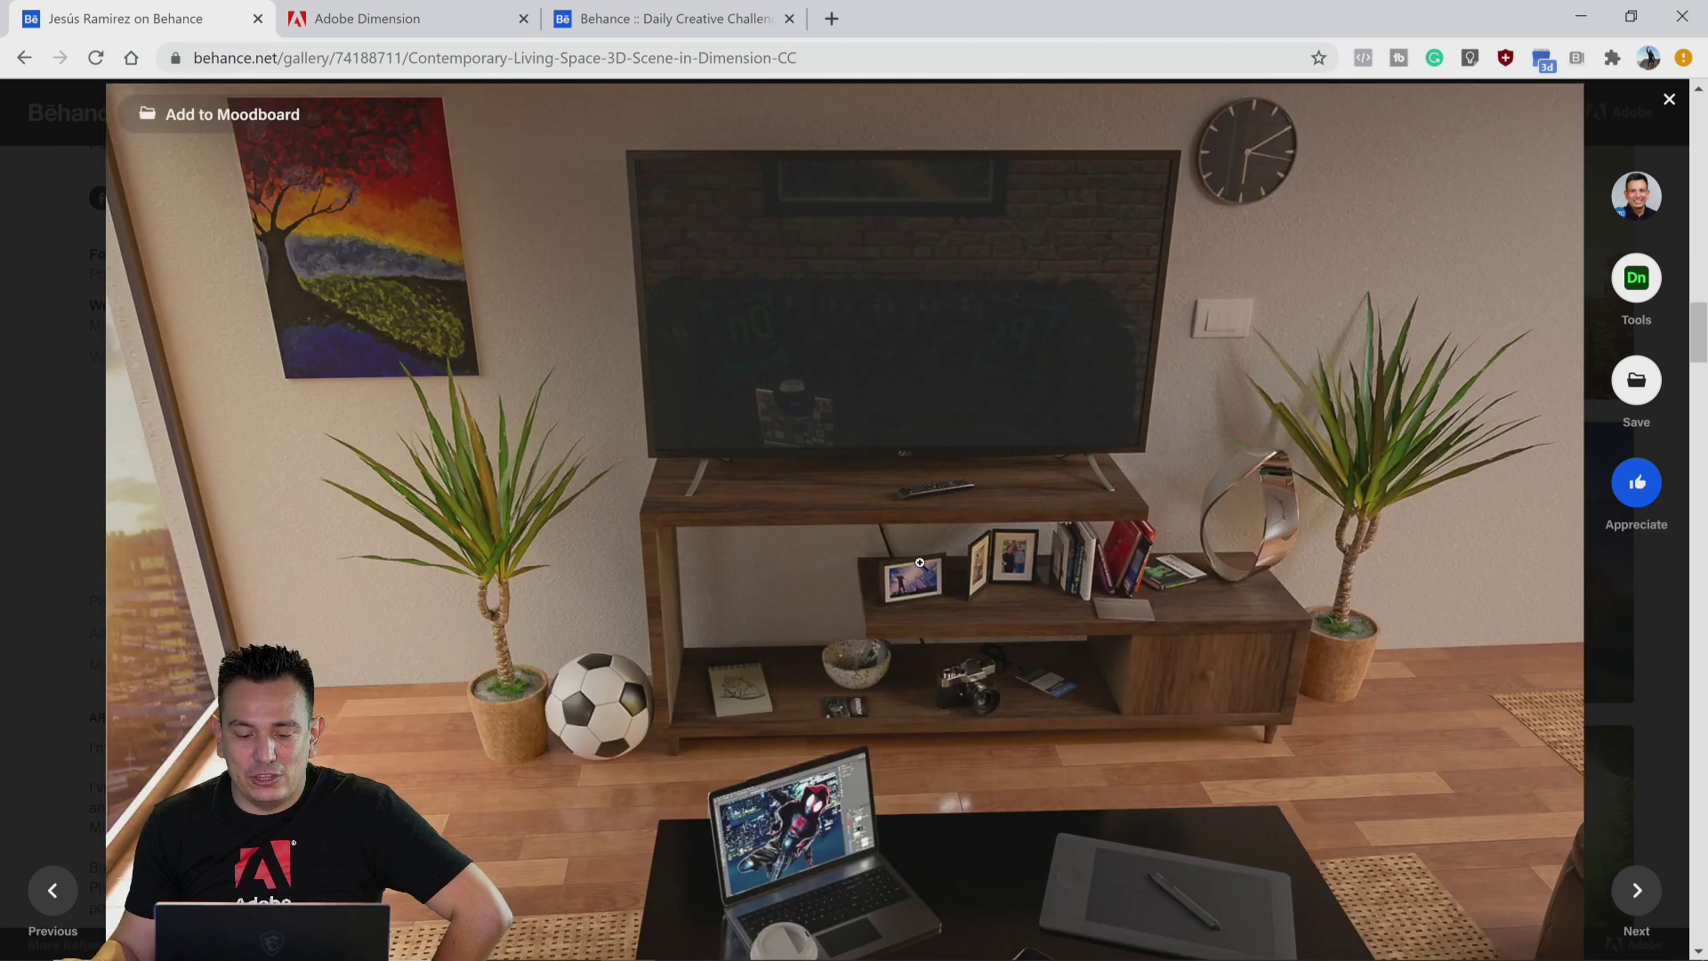
scroll(920, 562, "down", 3)
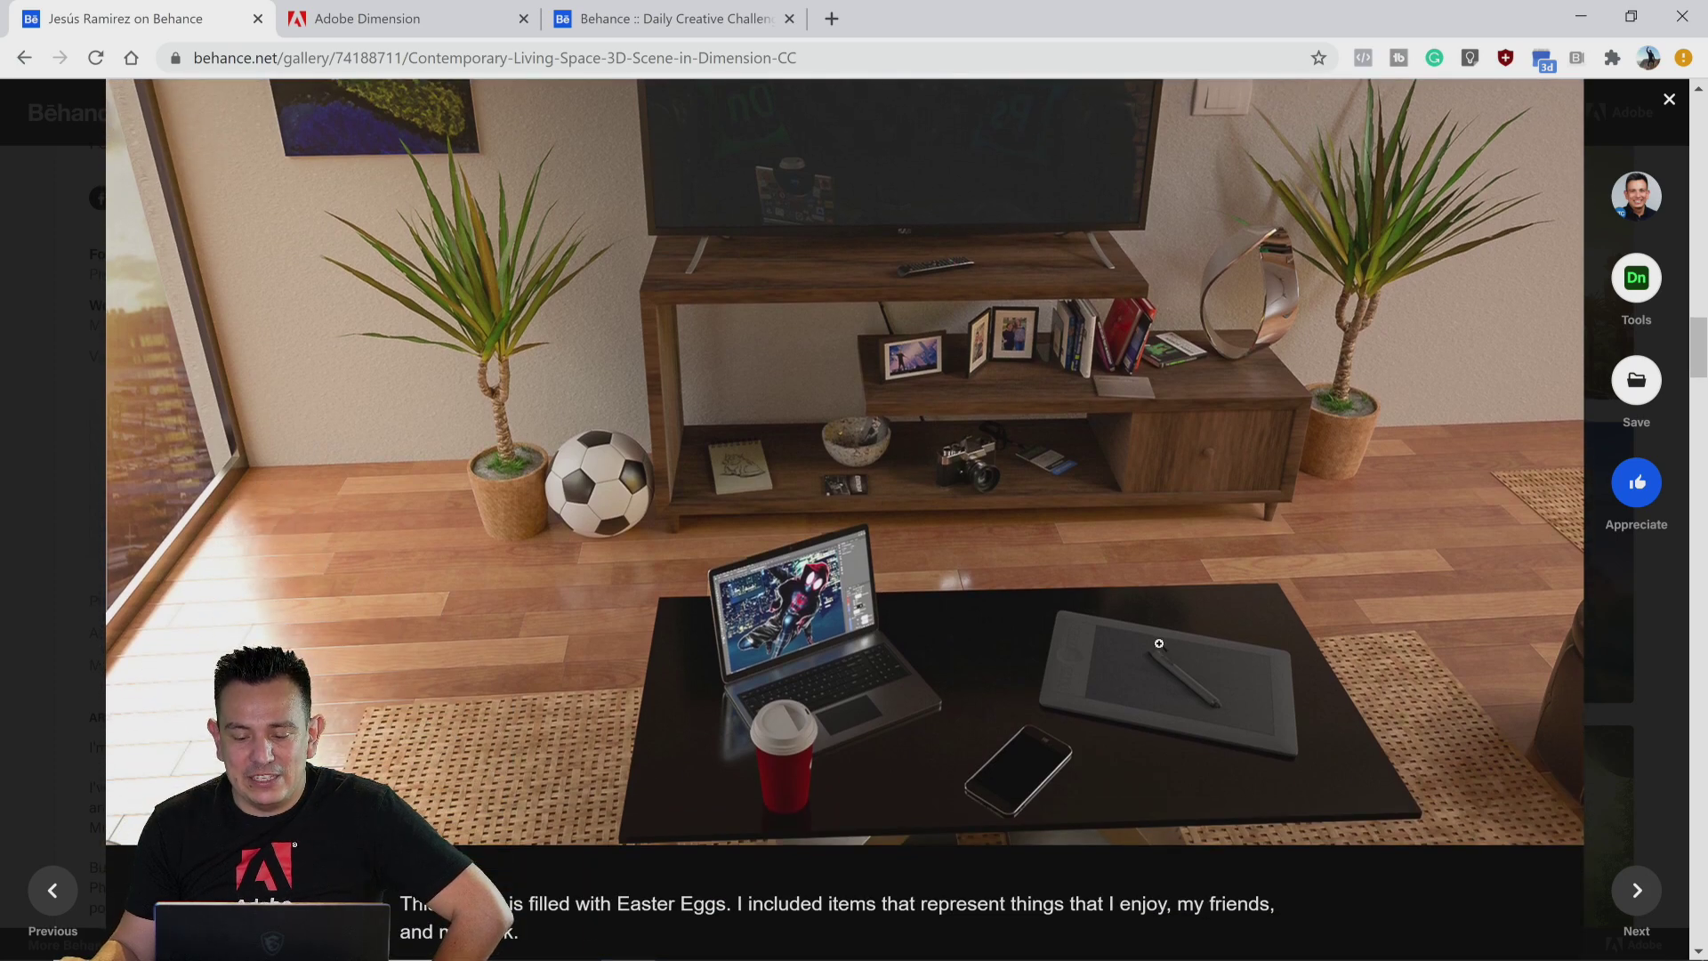
scroll(1159, 643, "down", 10)
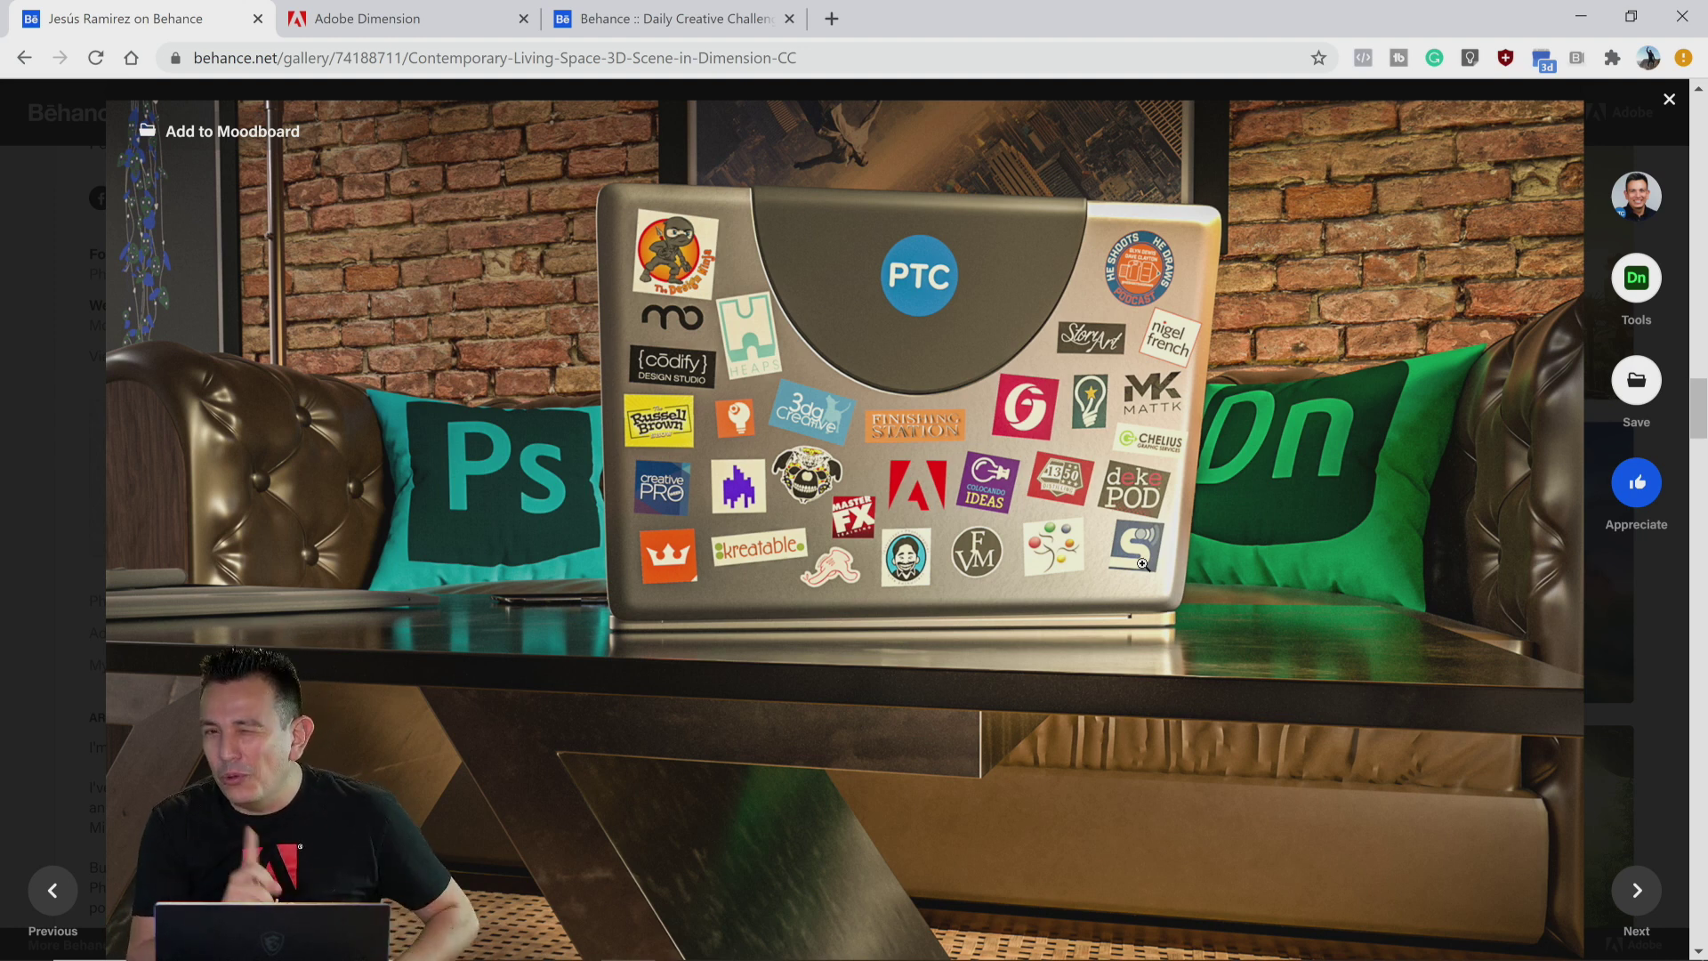
scroll(1141, 563, "down", 15)
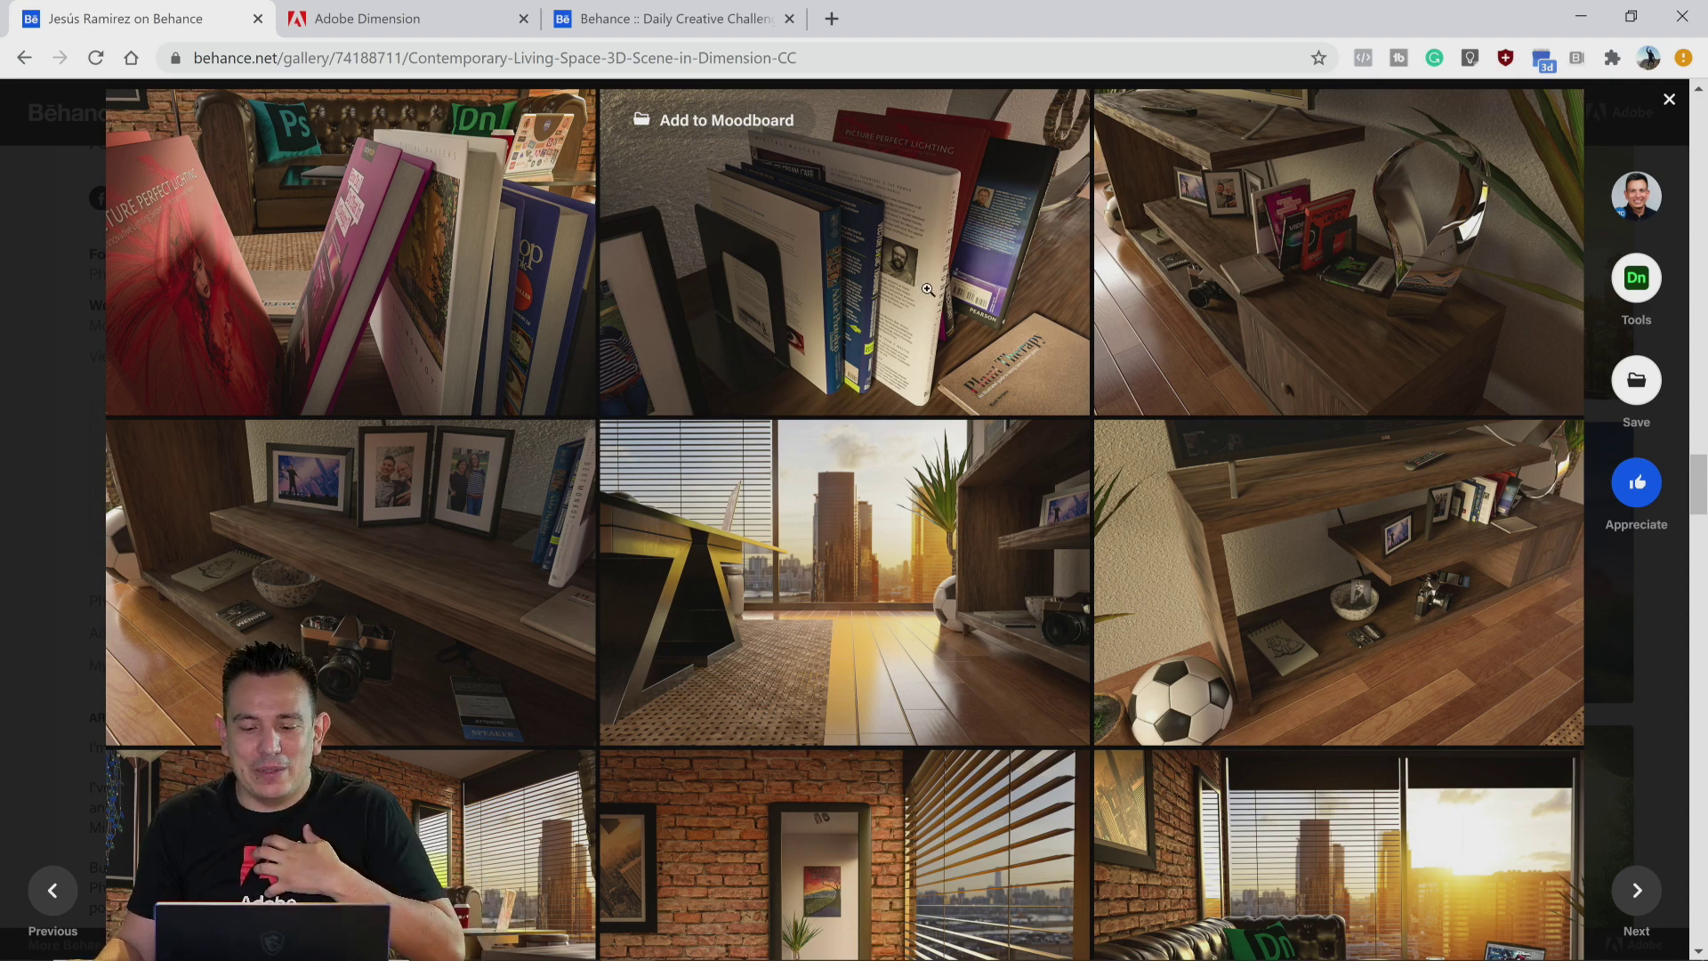
scroll(928, 291, "down", 5)
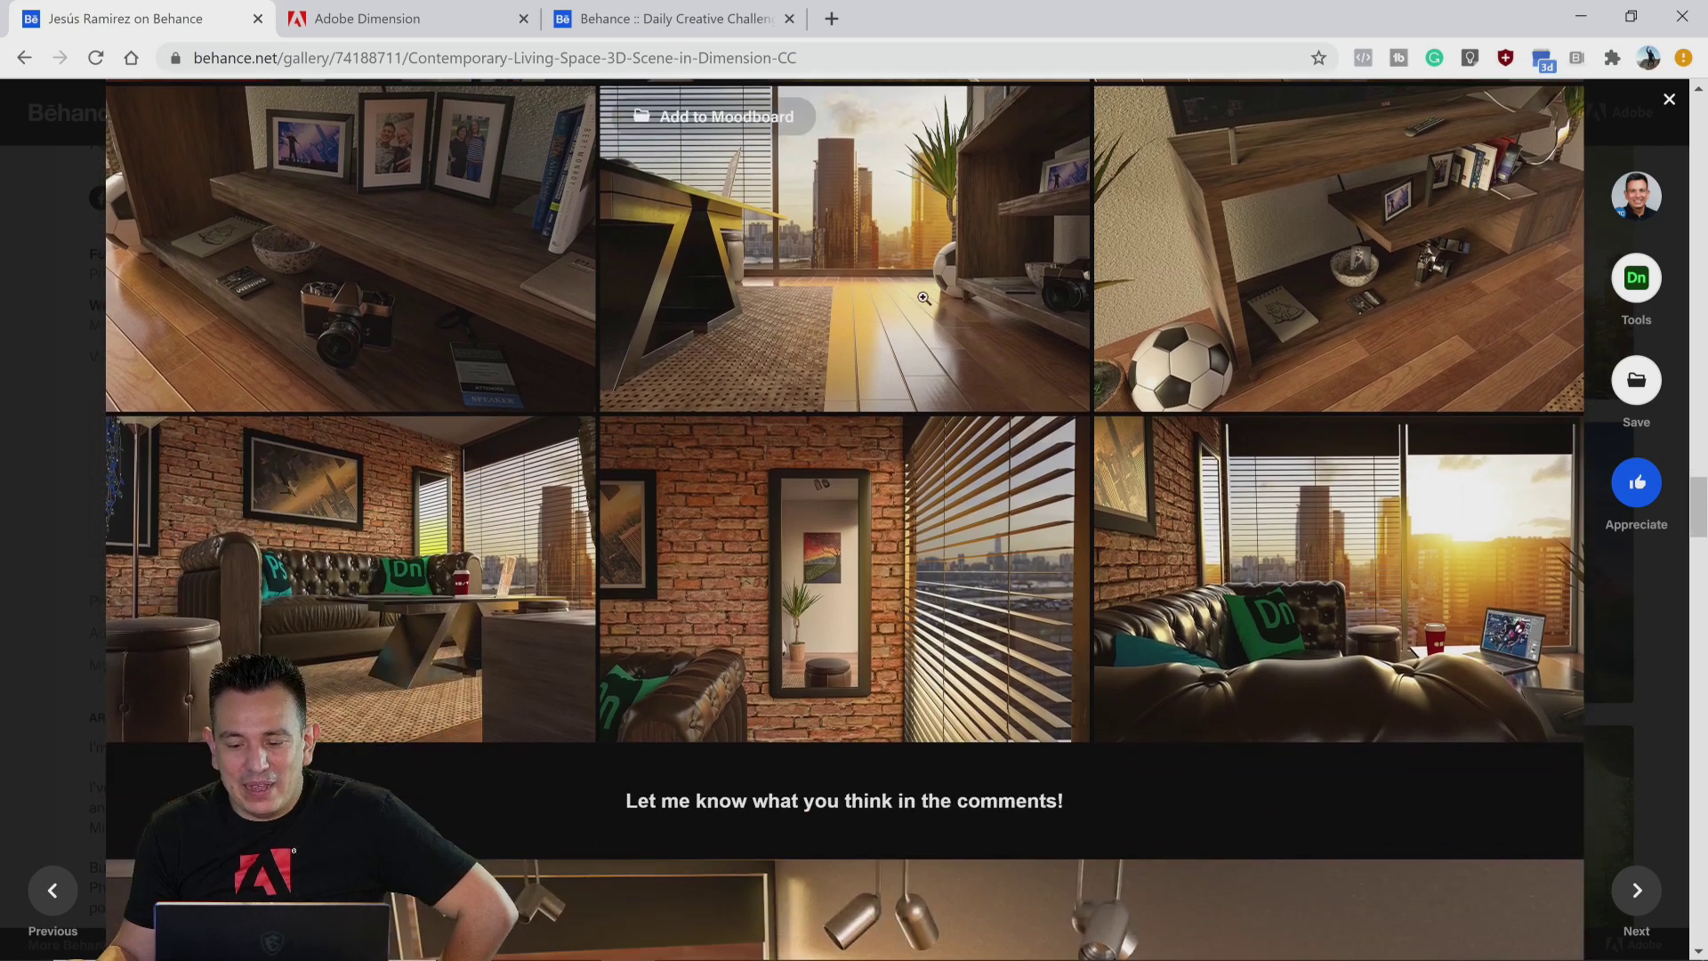
scroll(921, 296, "down", 10)
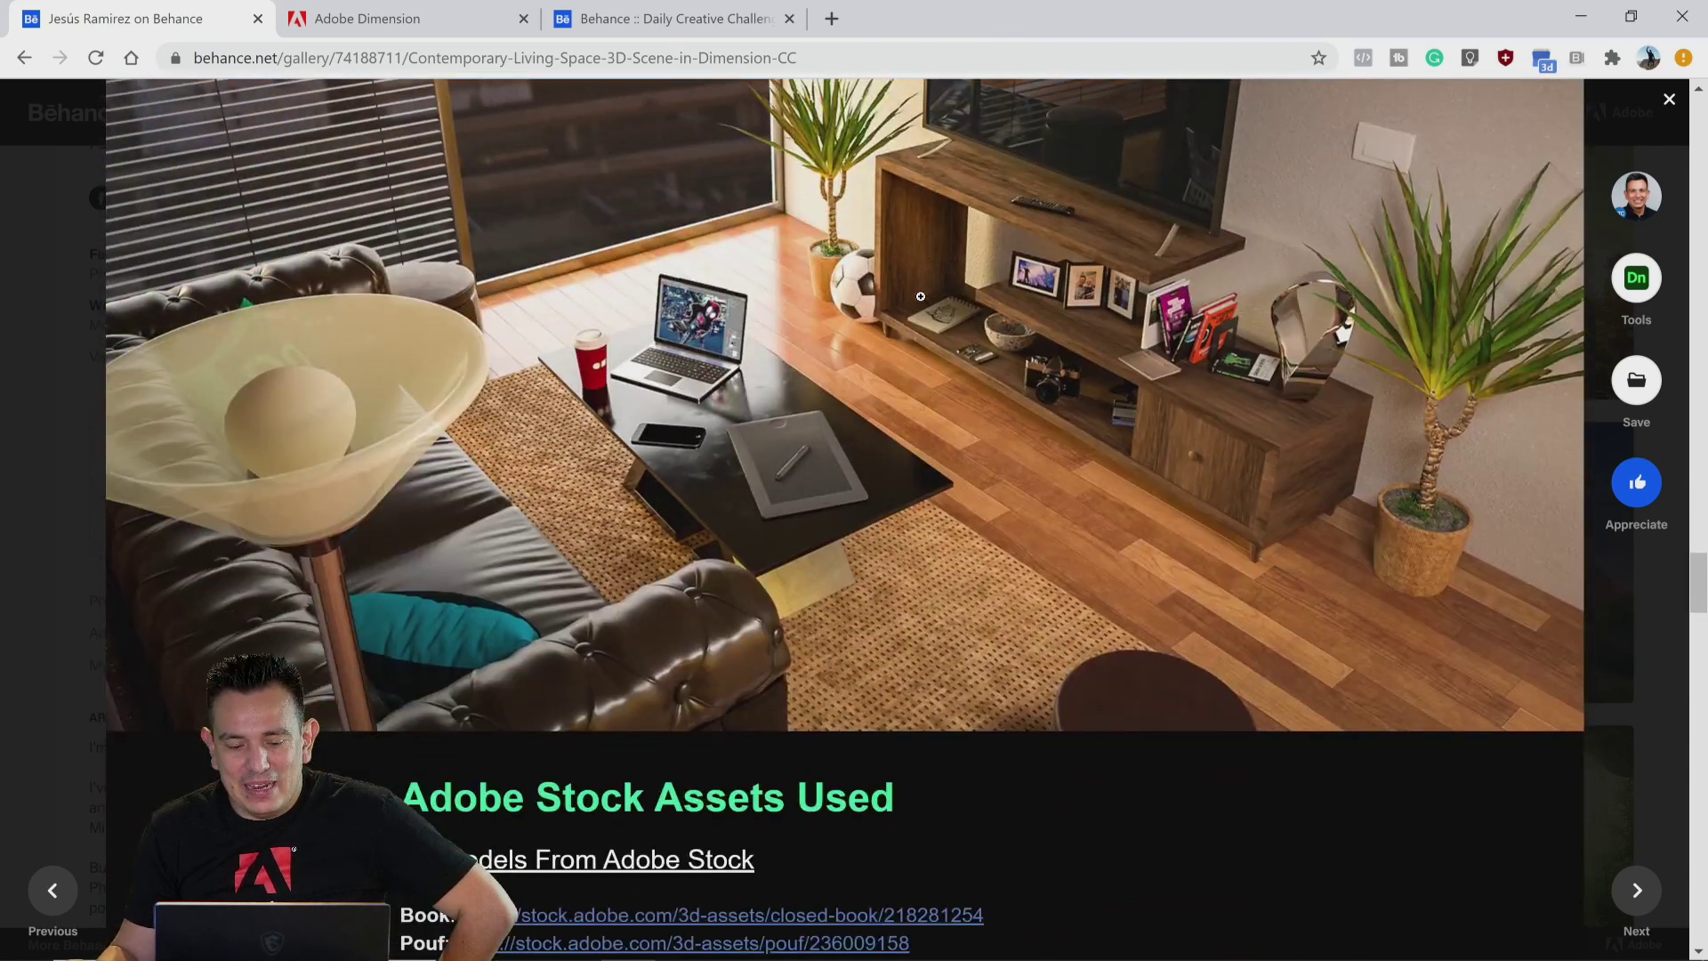
scroll(911, 303, "up", 10)
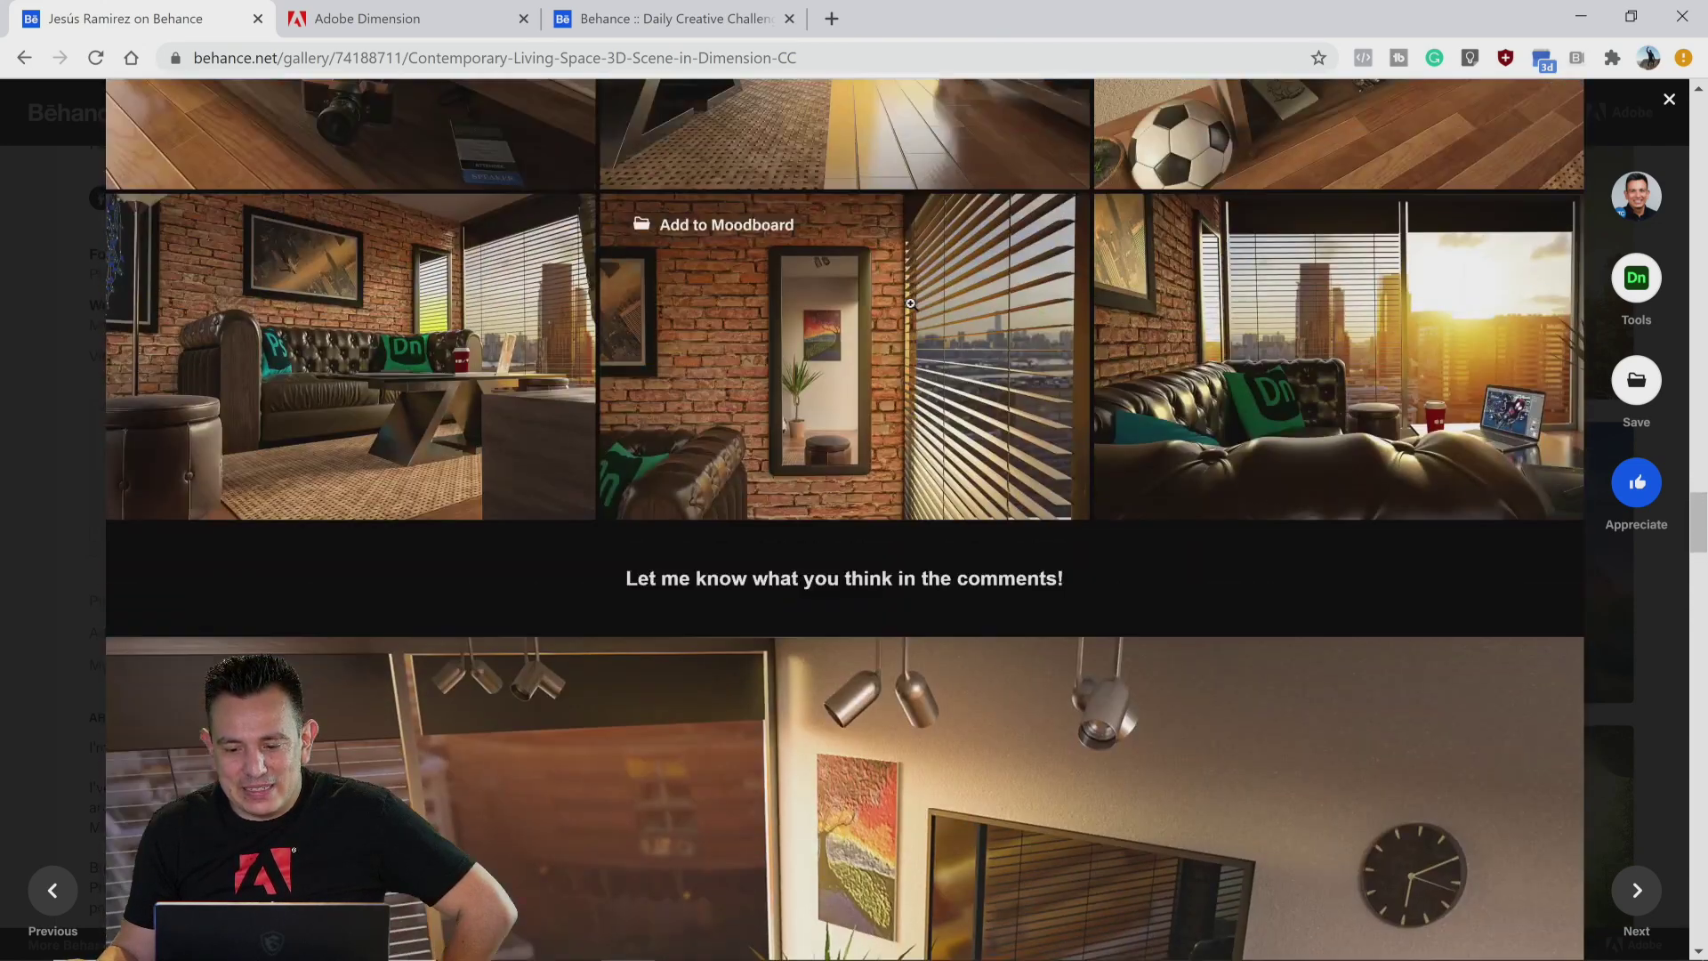
scroll(910, 304, "up", 2)
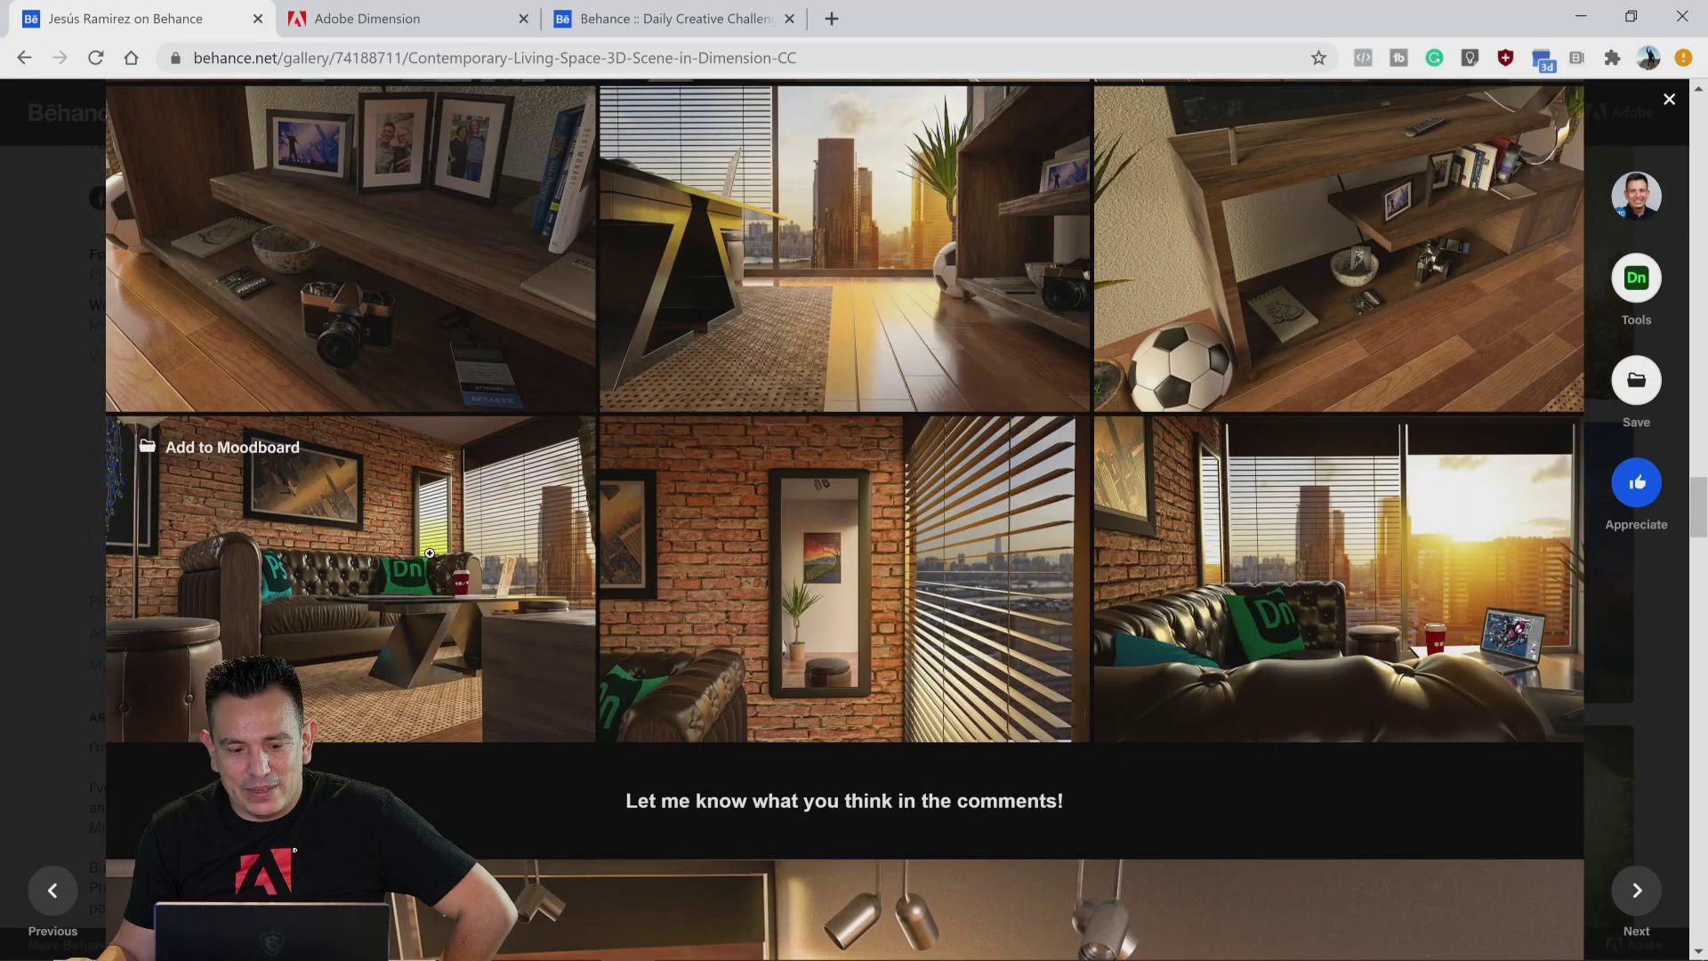
Step: View one grid thumbnail at high resolution, then close it and the project
left_click(438, 561)
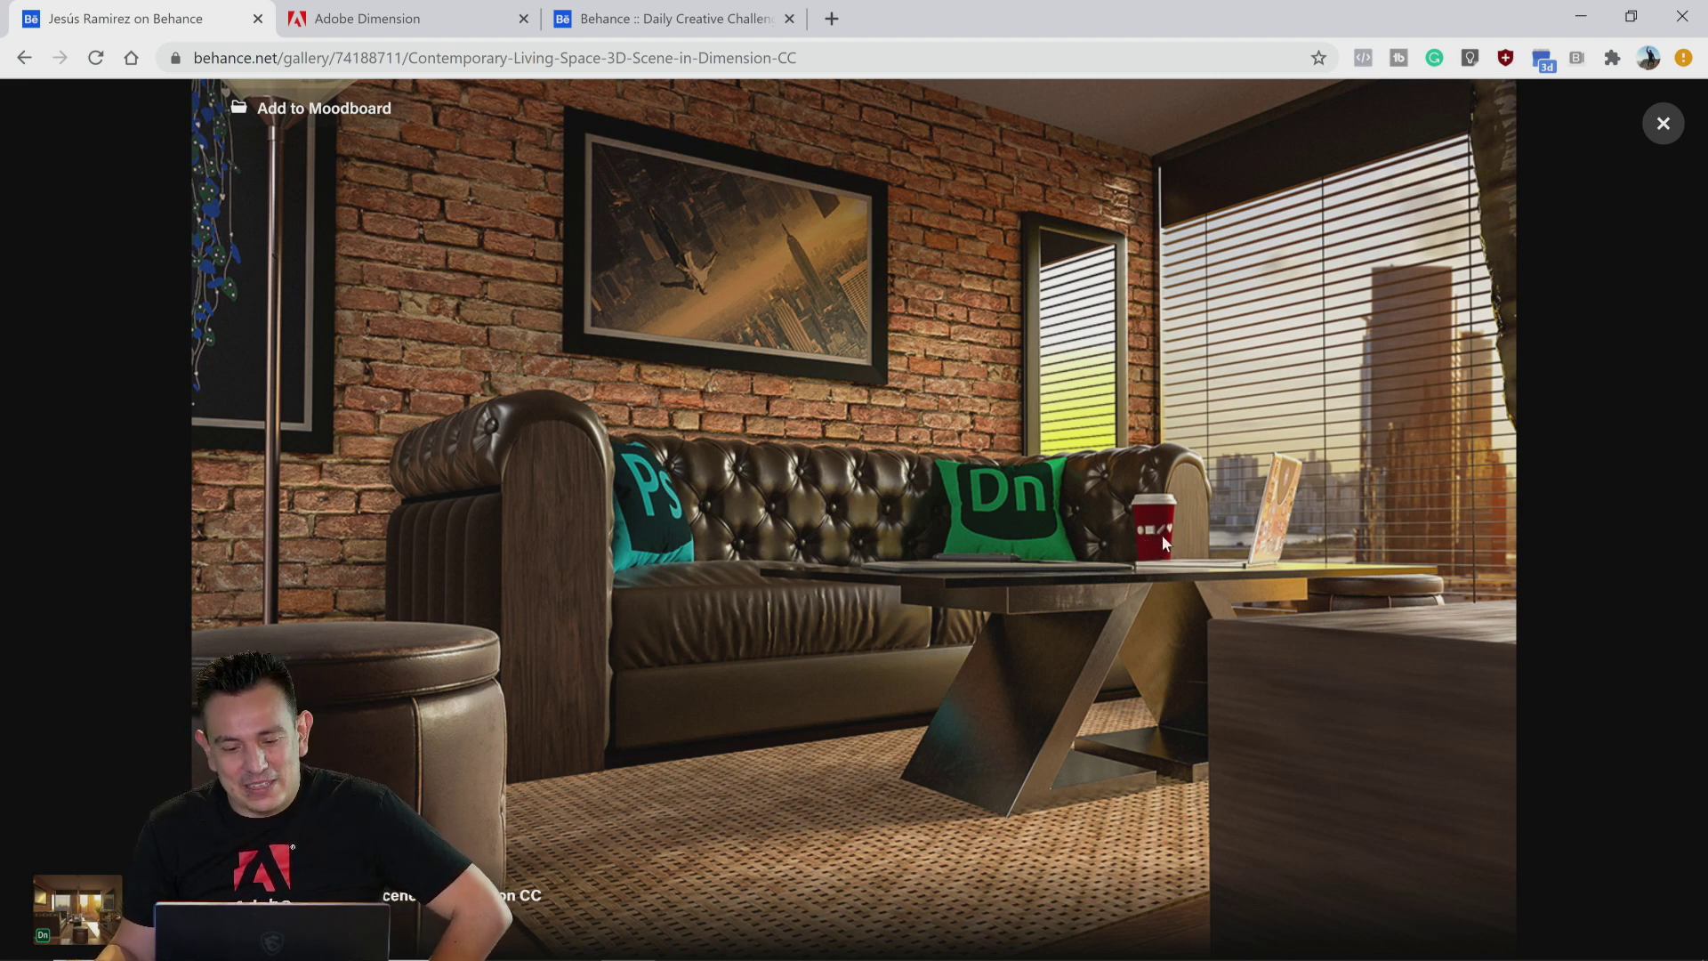
left_click(1662, 124)
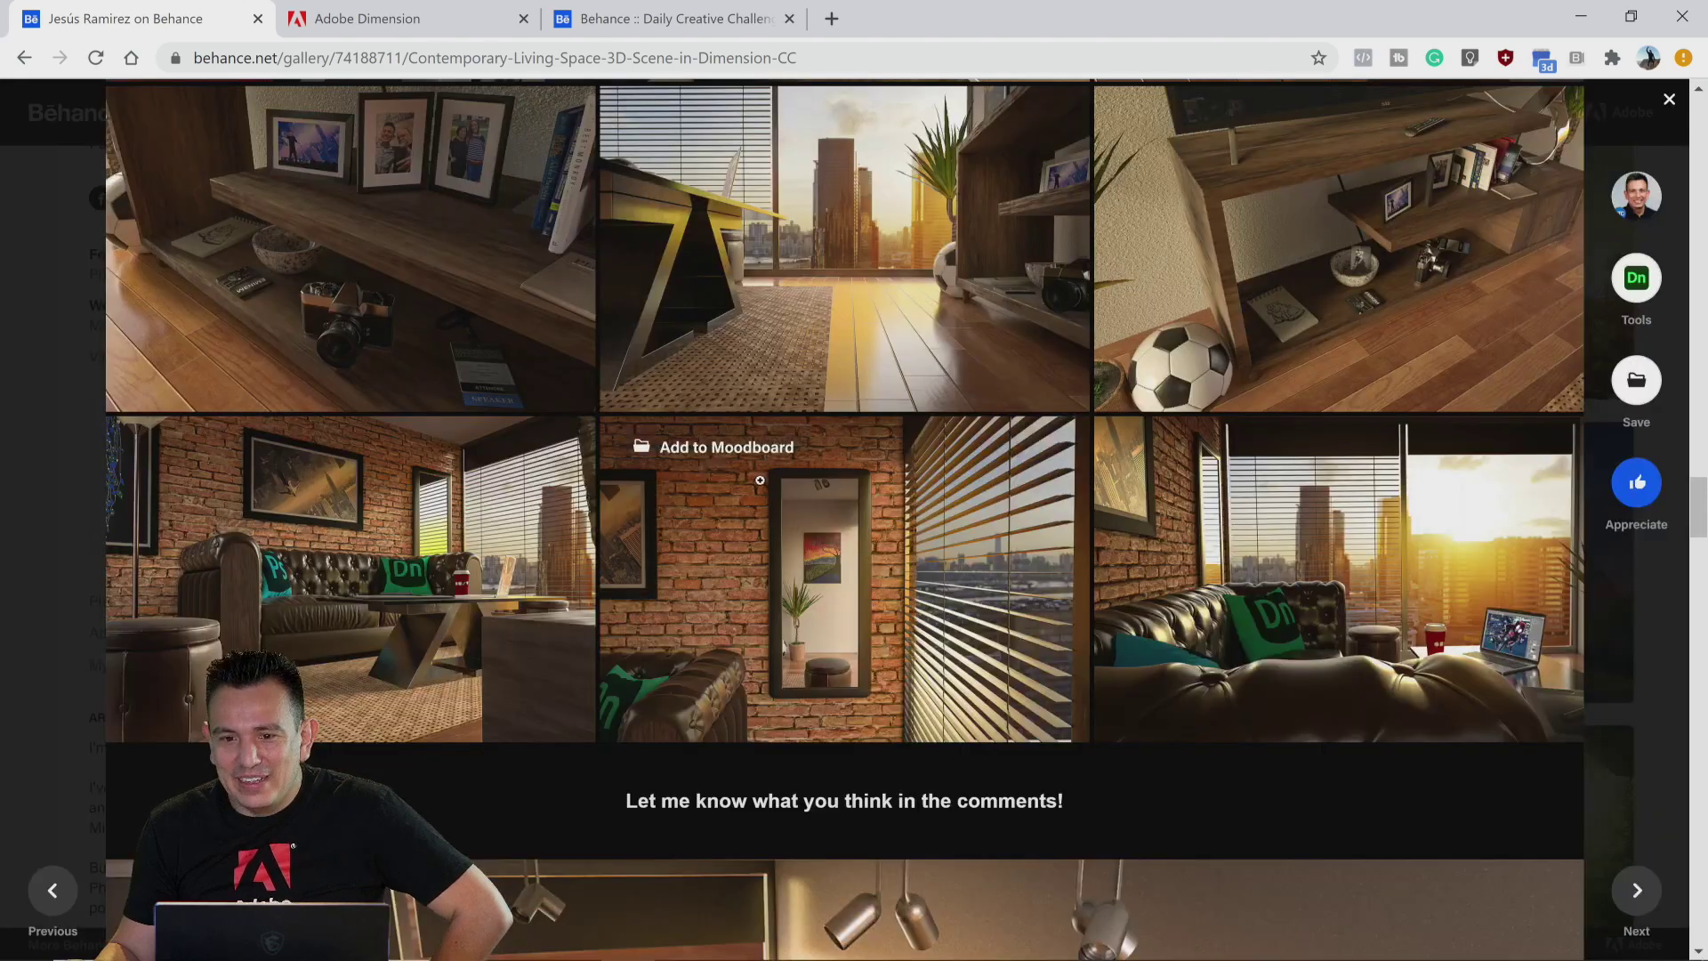
scroll(758, 478, "down", 4)
scroll(758, 477, "down", 2)
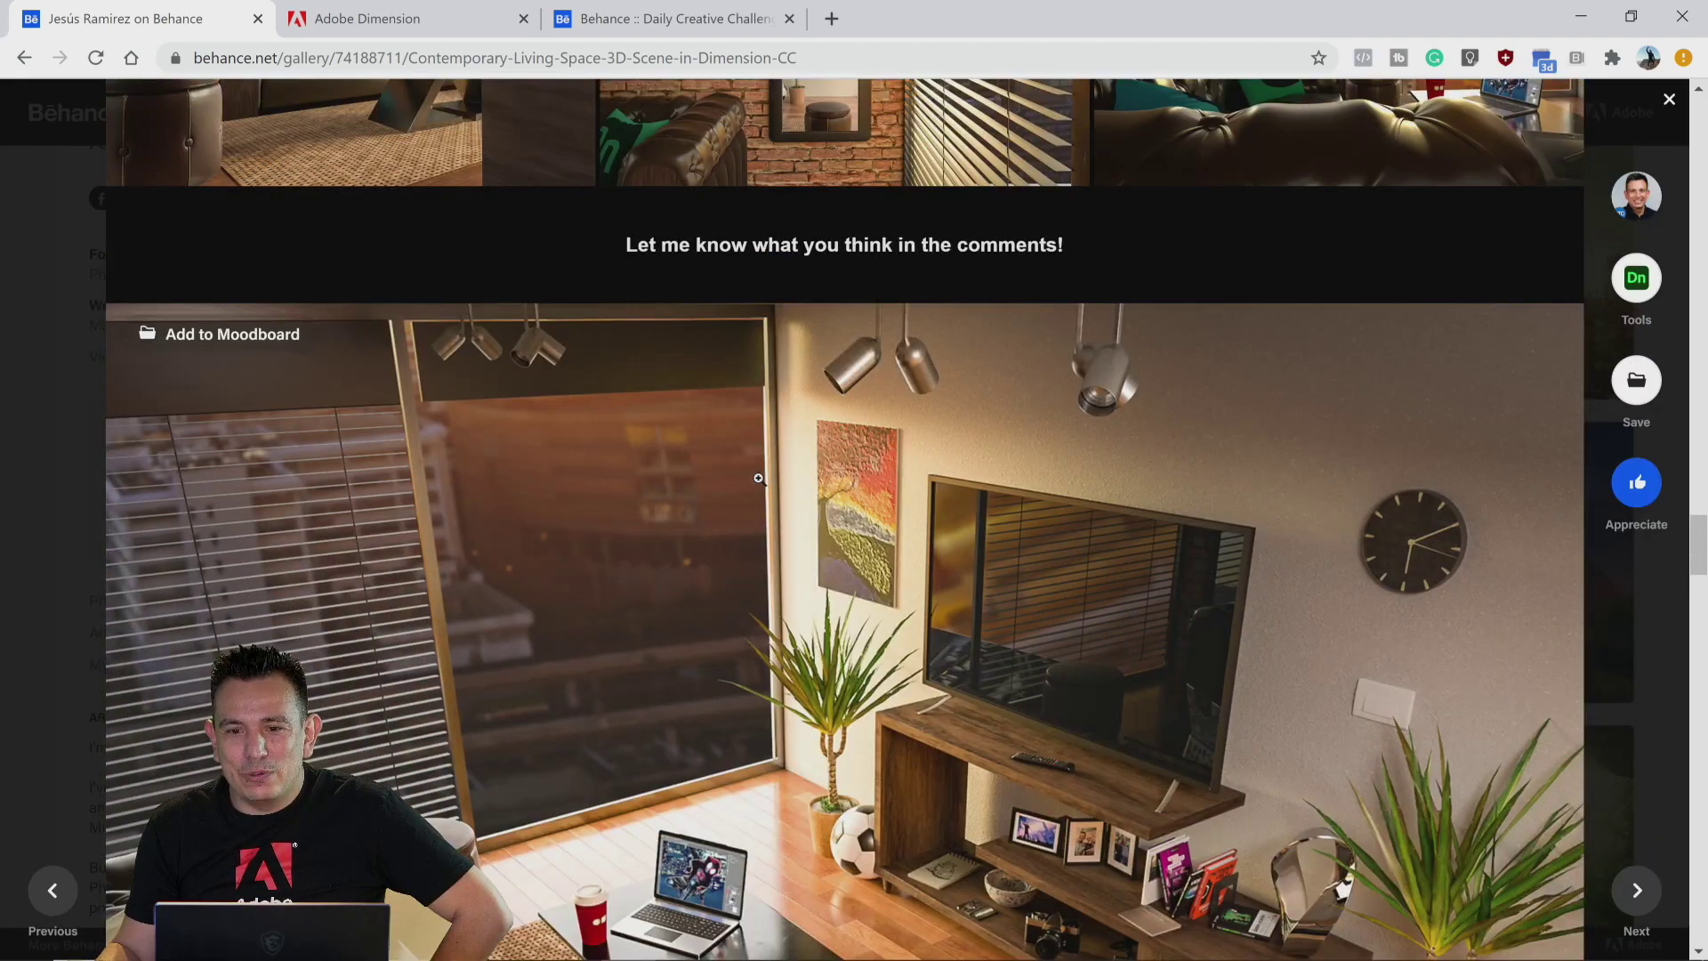
scroll(758, 477, "up", 10)
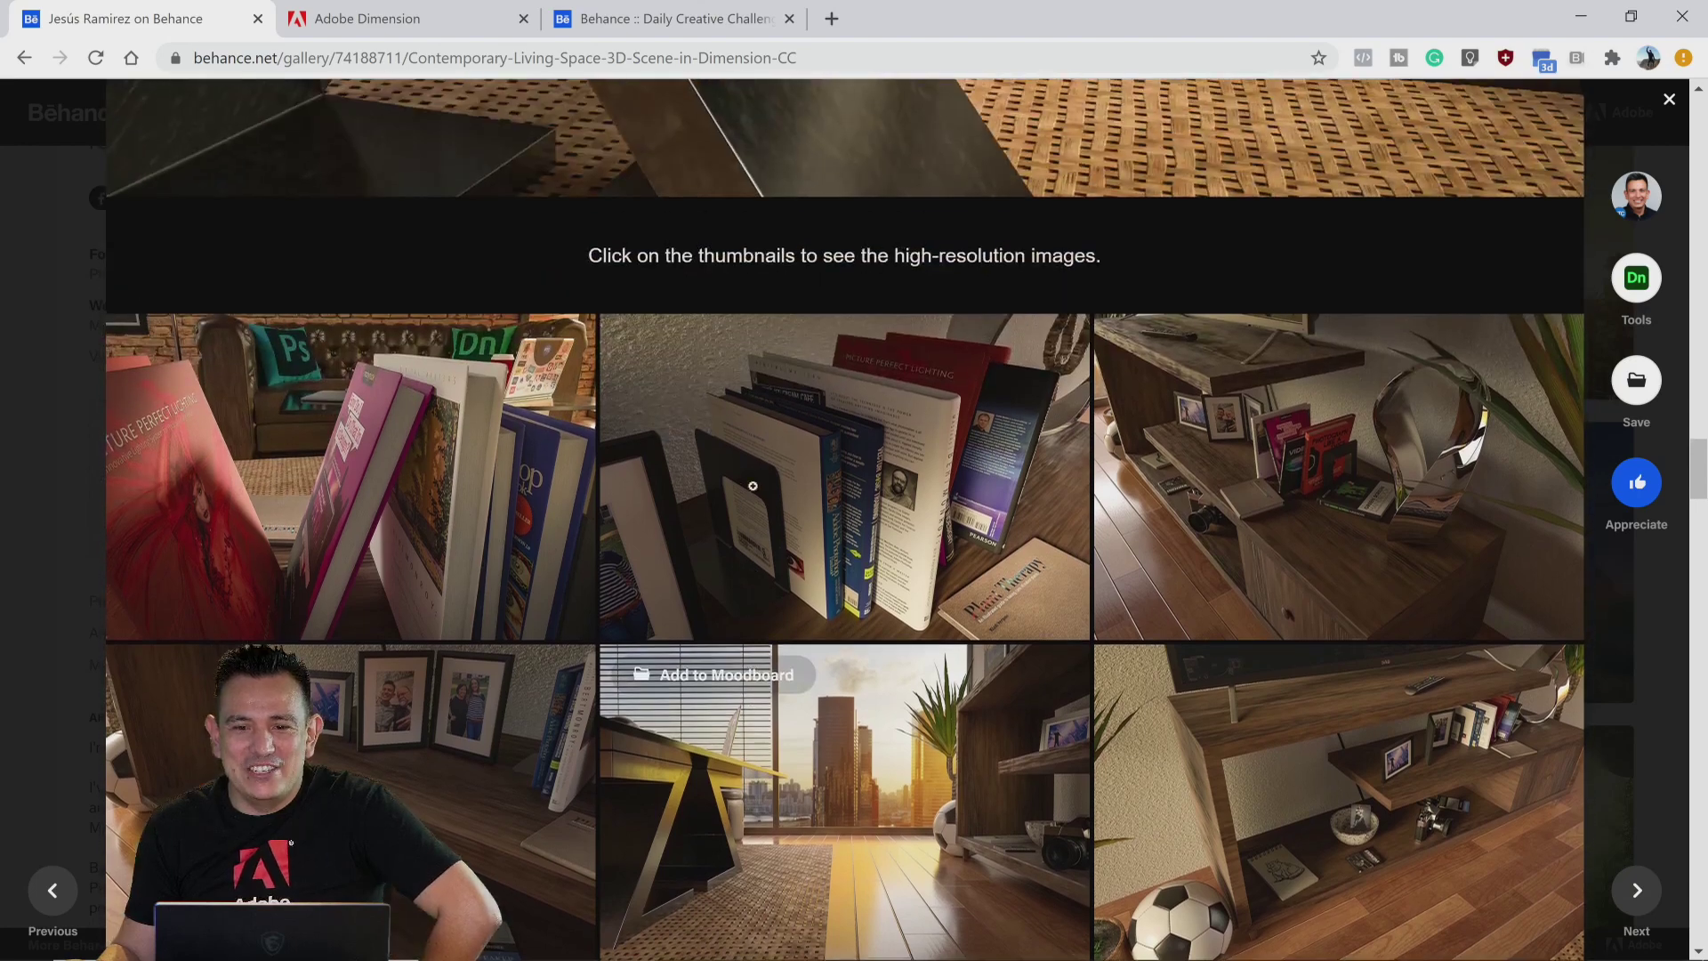
scroll(753, 486, "up", 10)
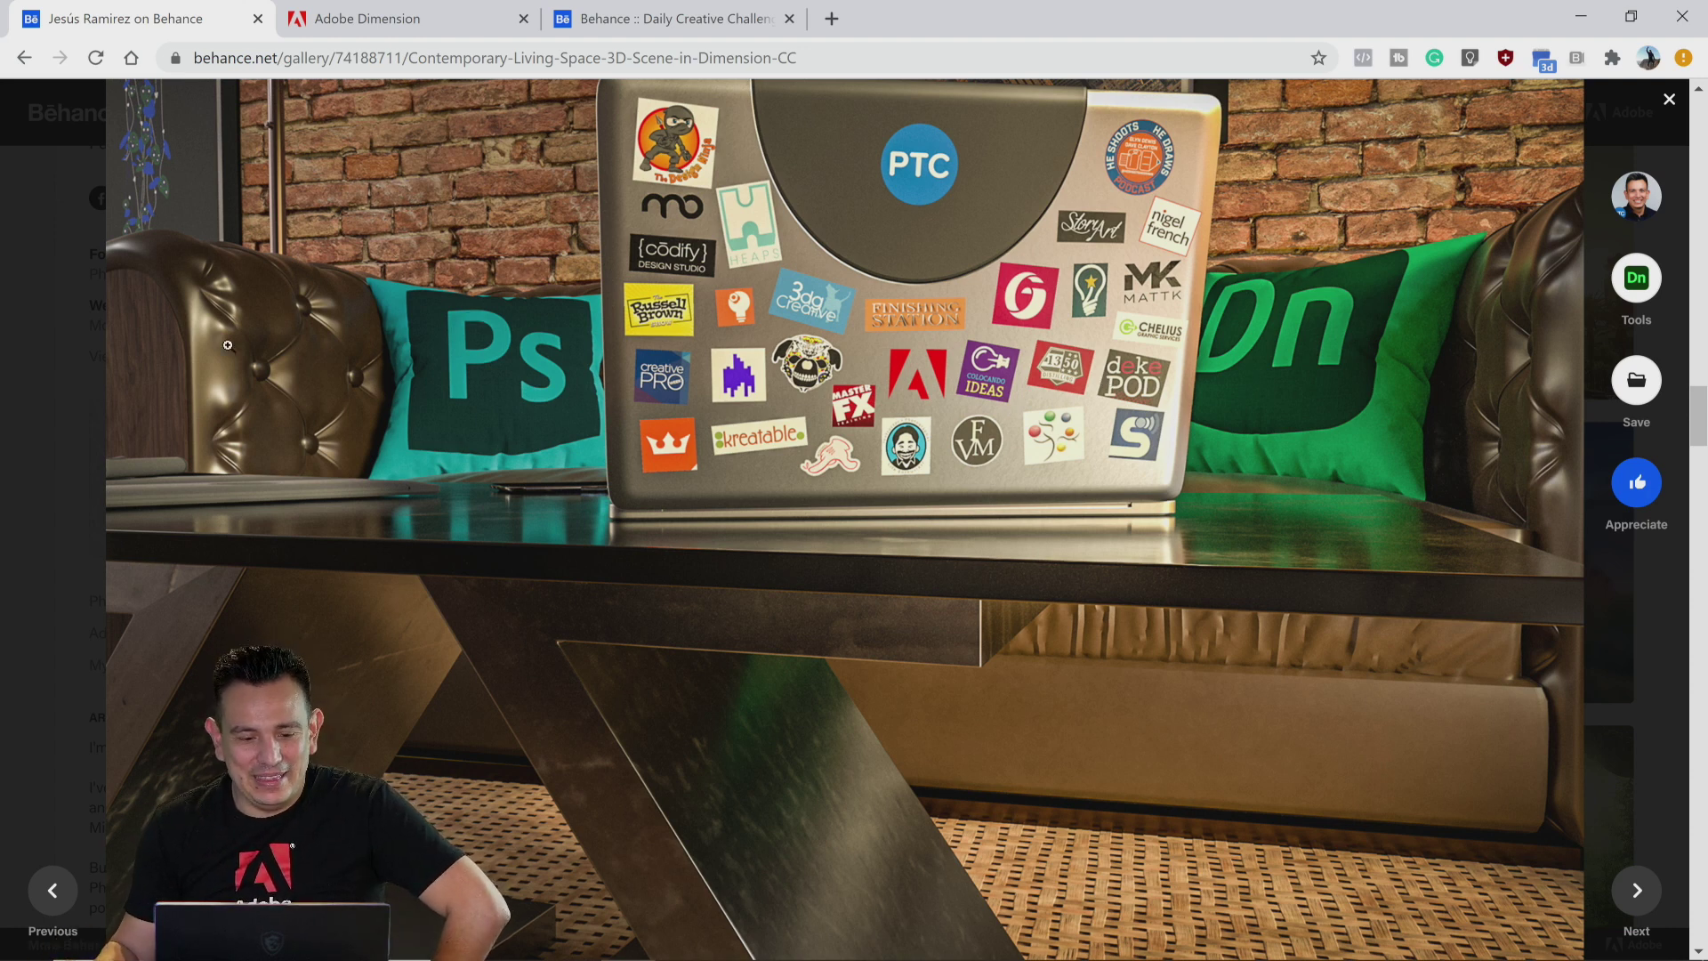
left_click(1668, 101)
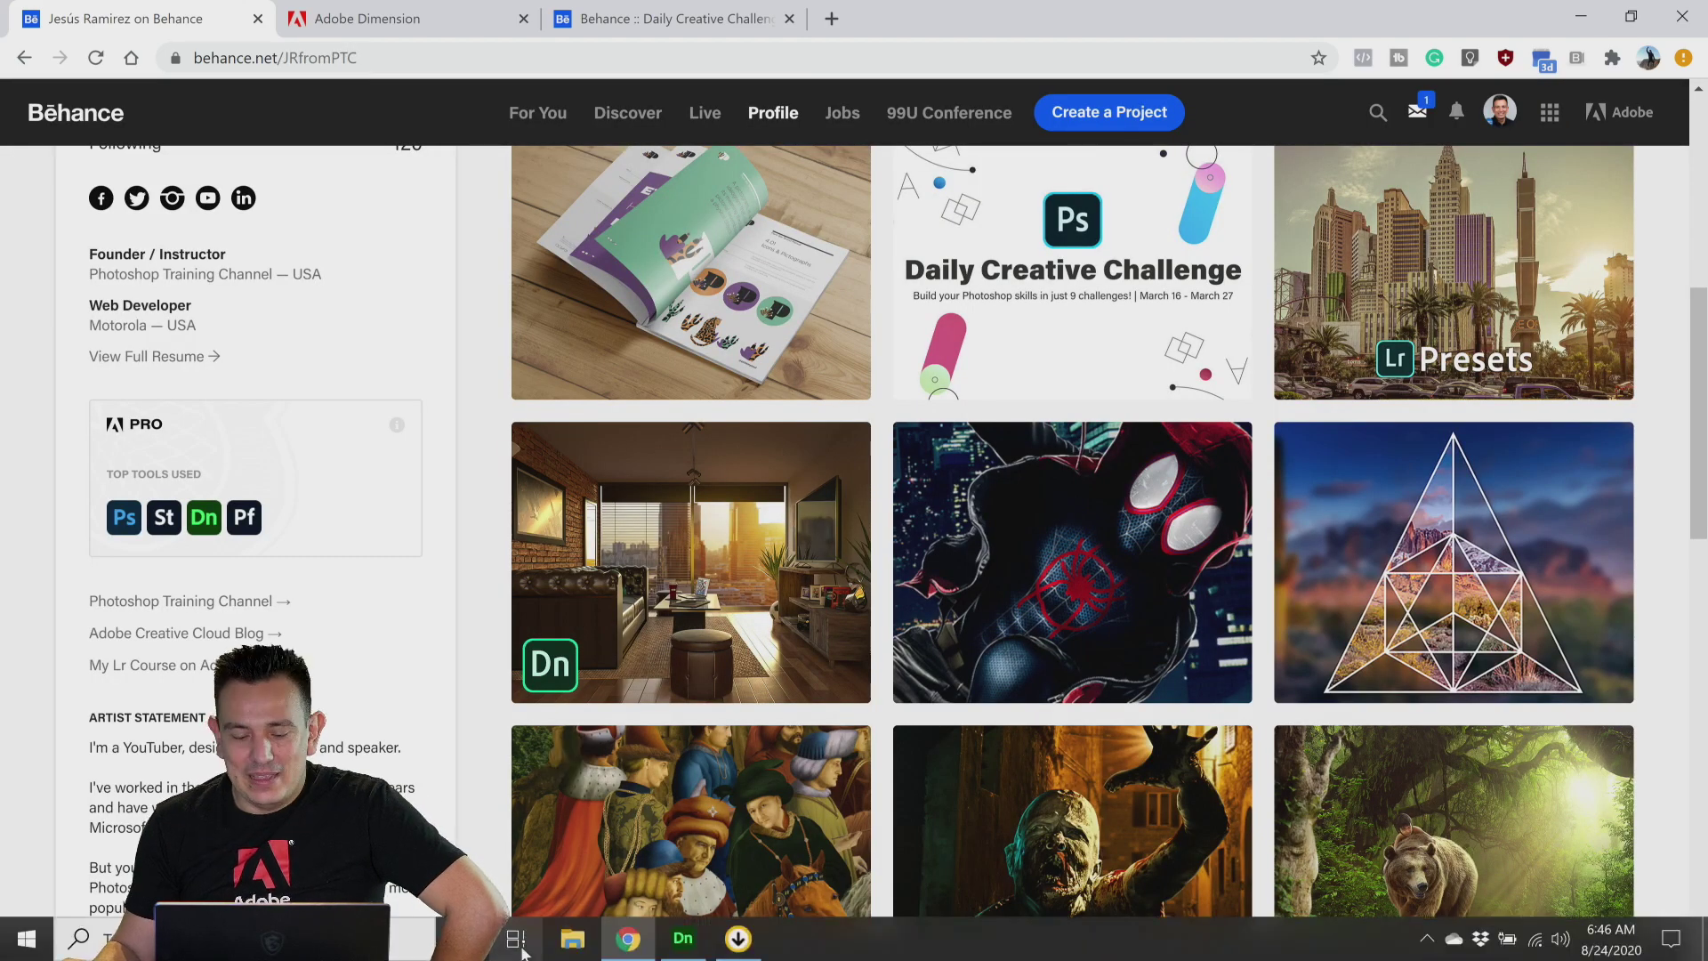
Step: Switch to Adobe Dimension and set the interface theme to Dark in Preferences
left_click(682, 953)
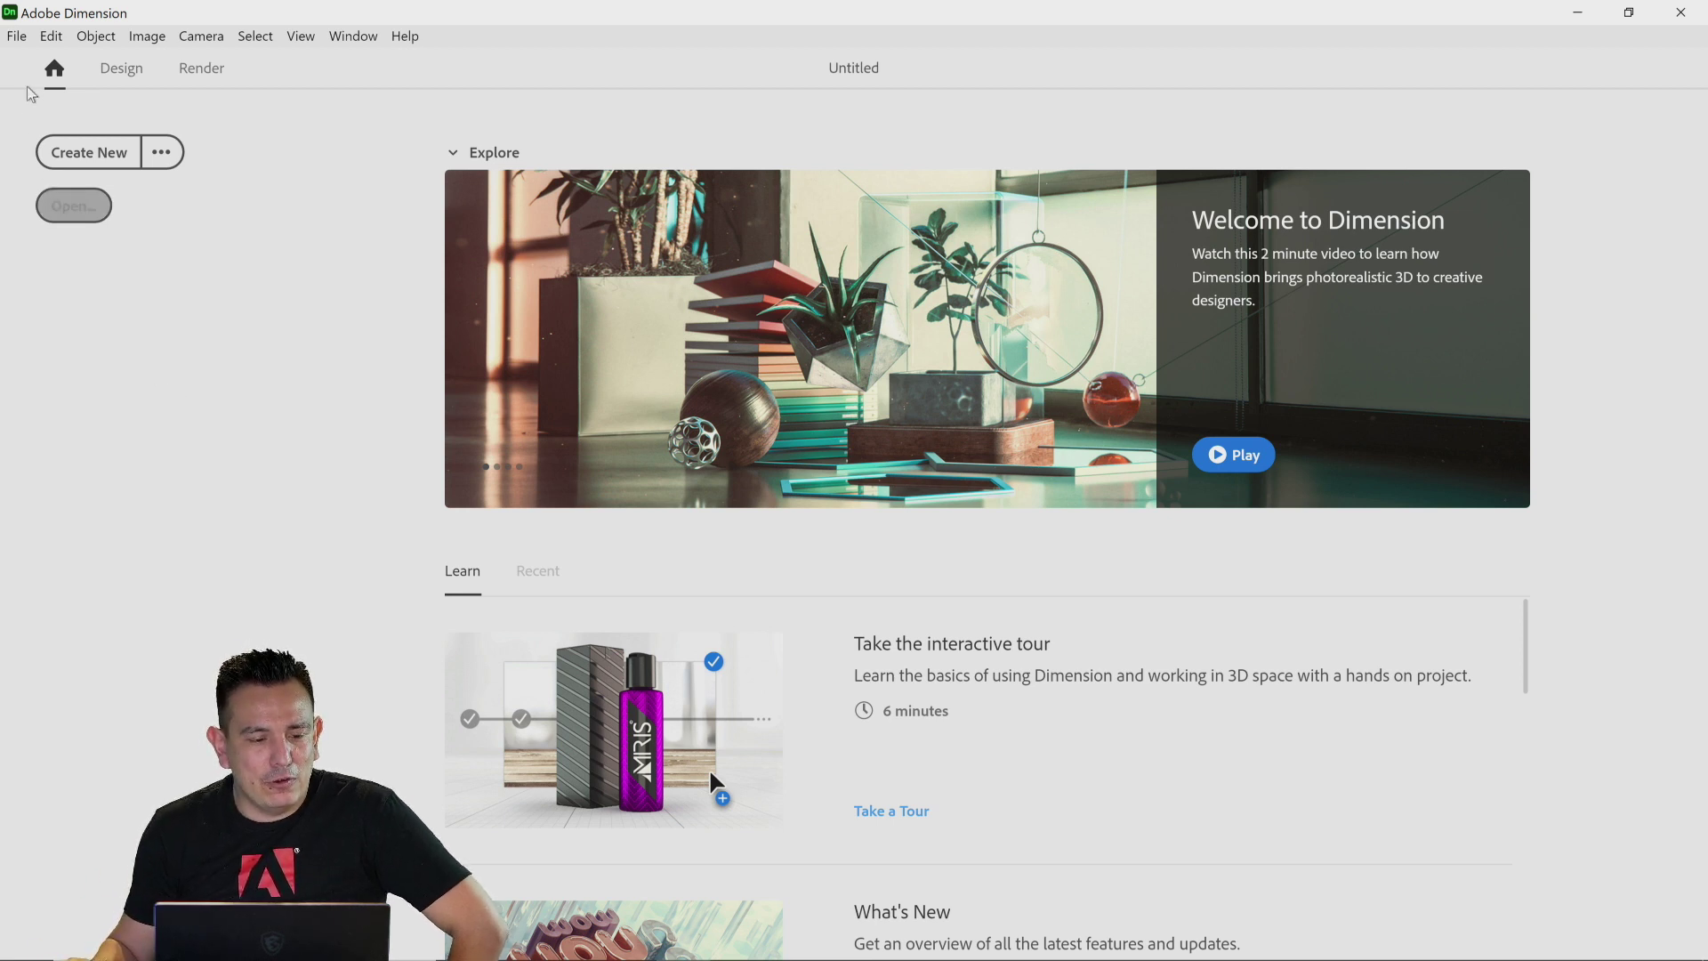
left_click(50, 40)
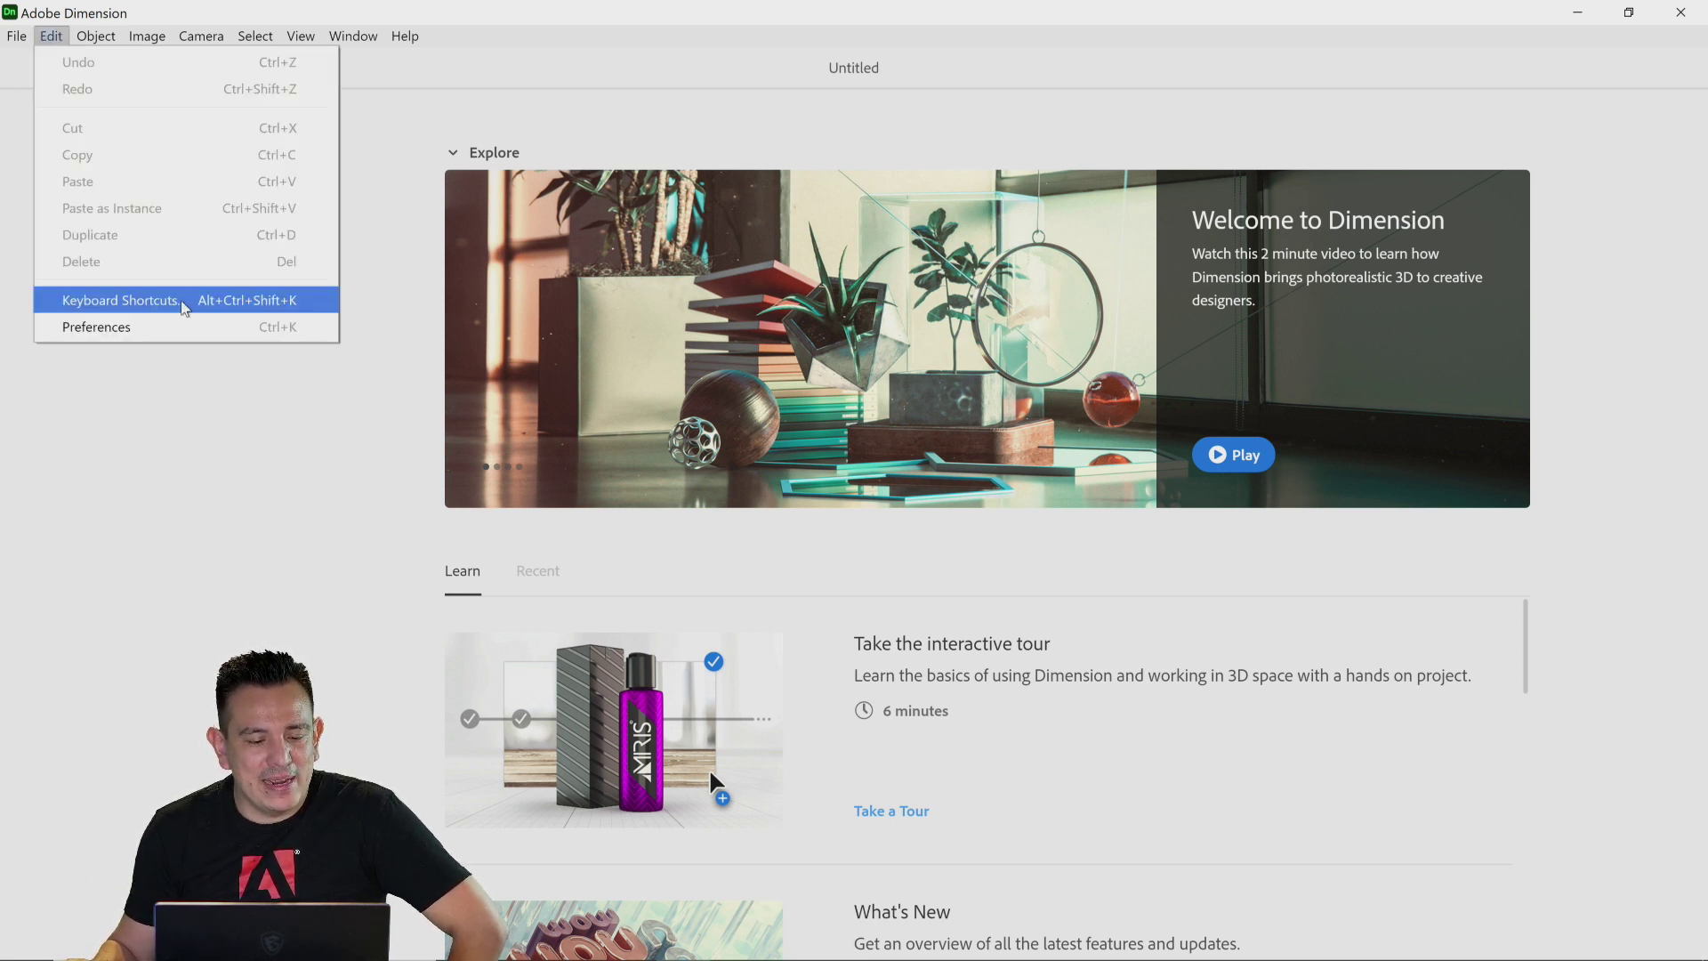
left_click(178, 327)
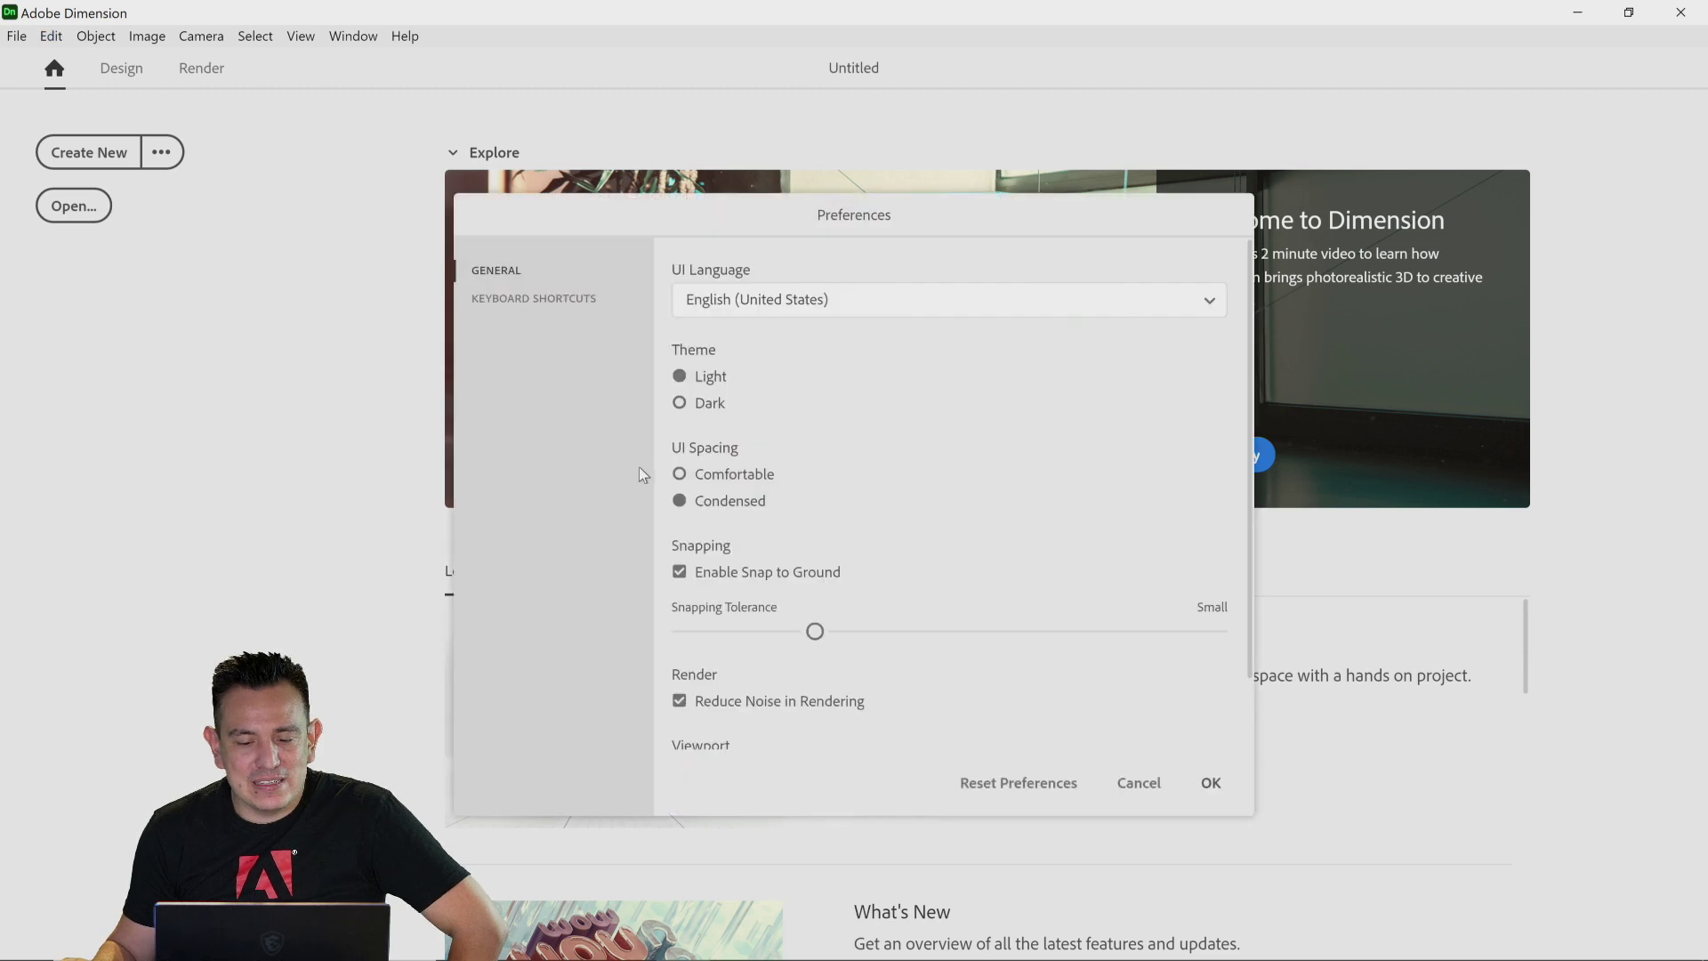
left_click(702, 400)
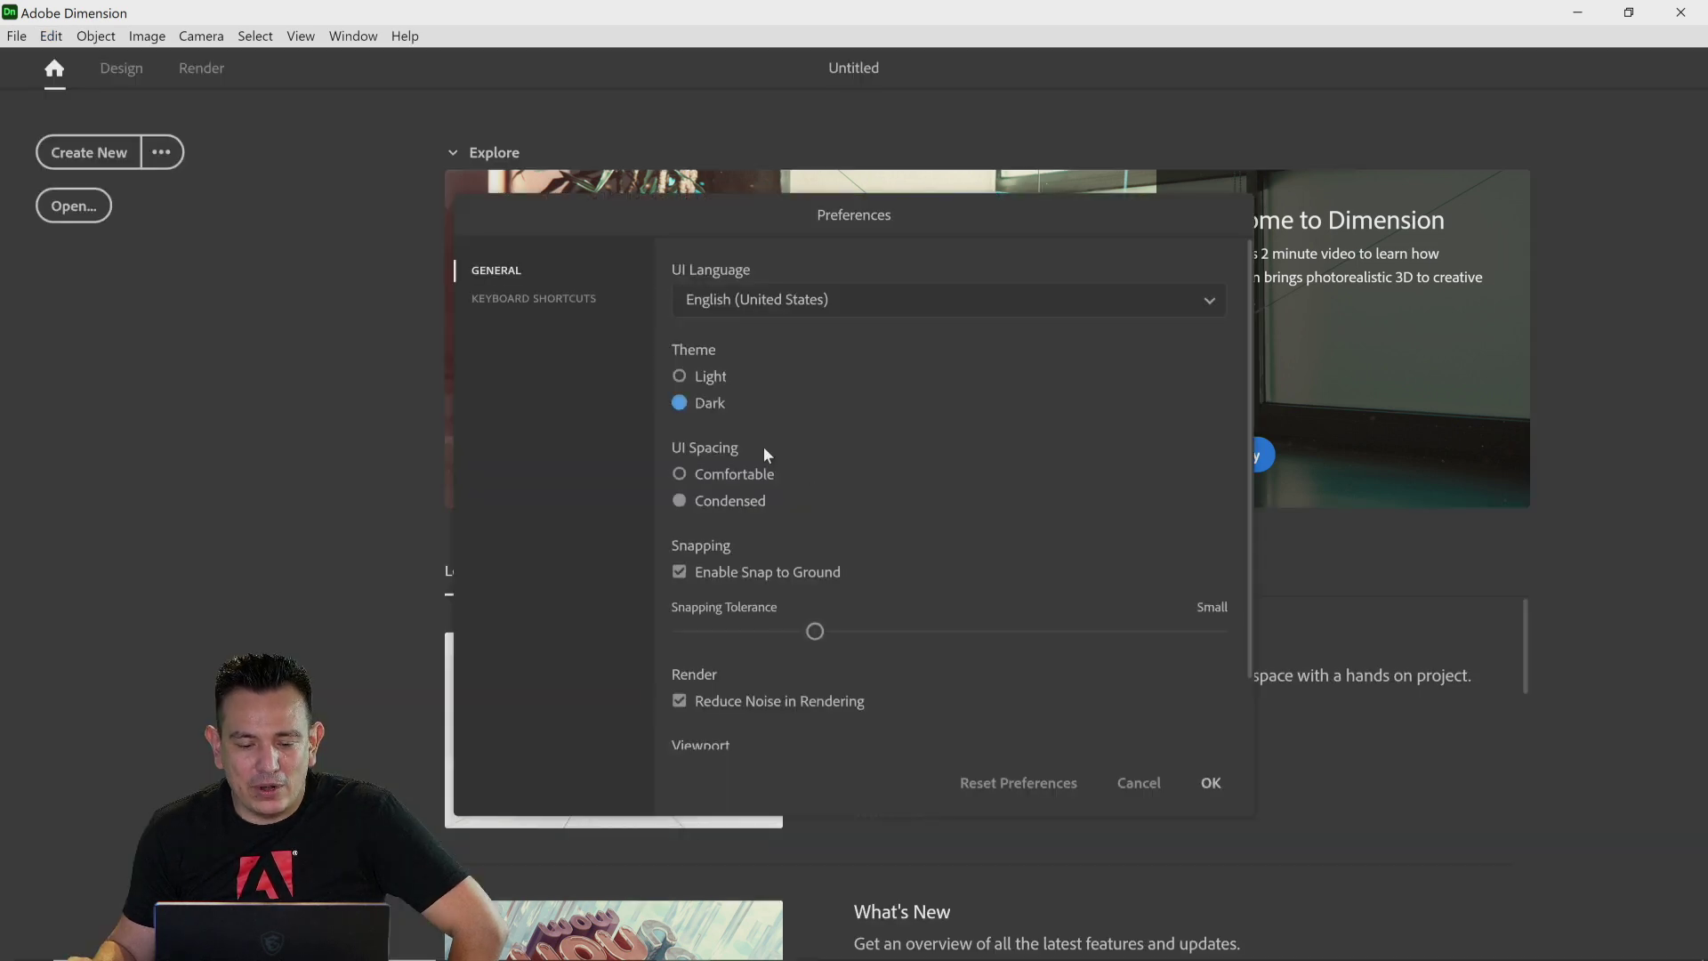
left_click(1209, 782)
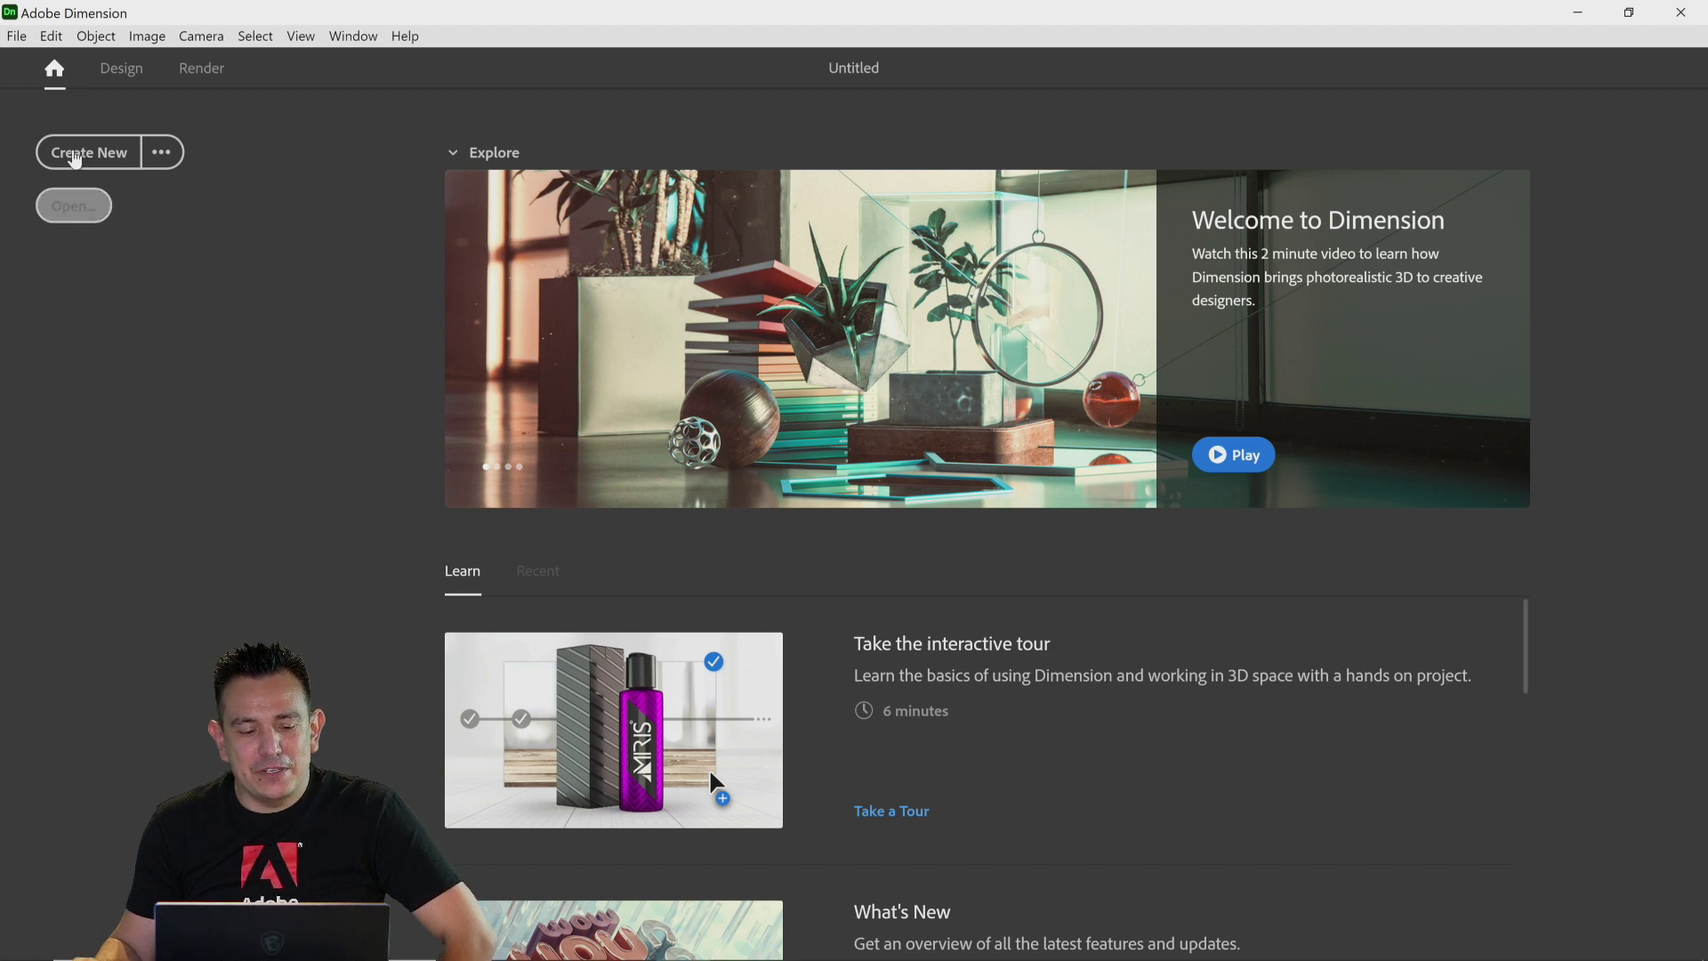
Step: Create a new document and review the Starter Assets panel
left_click(89, 156)
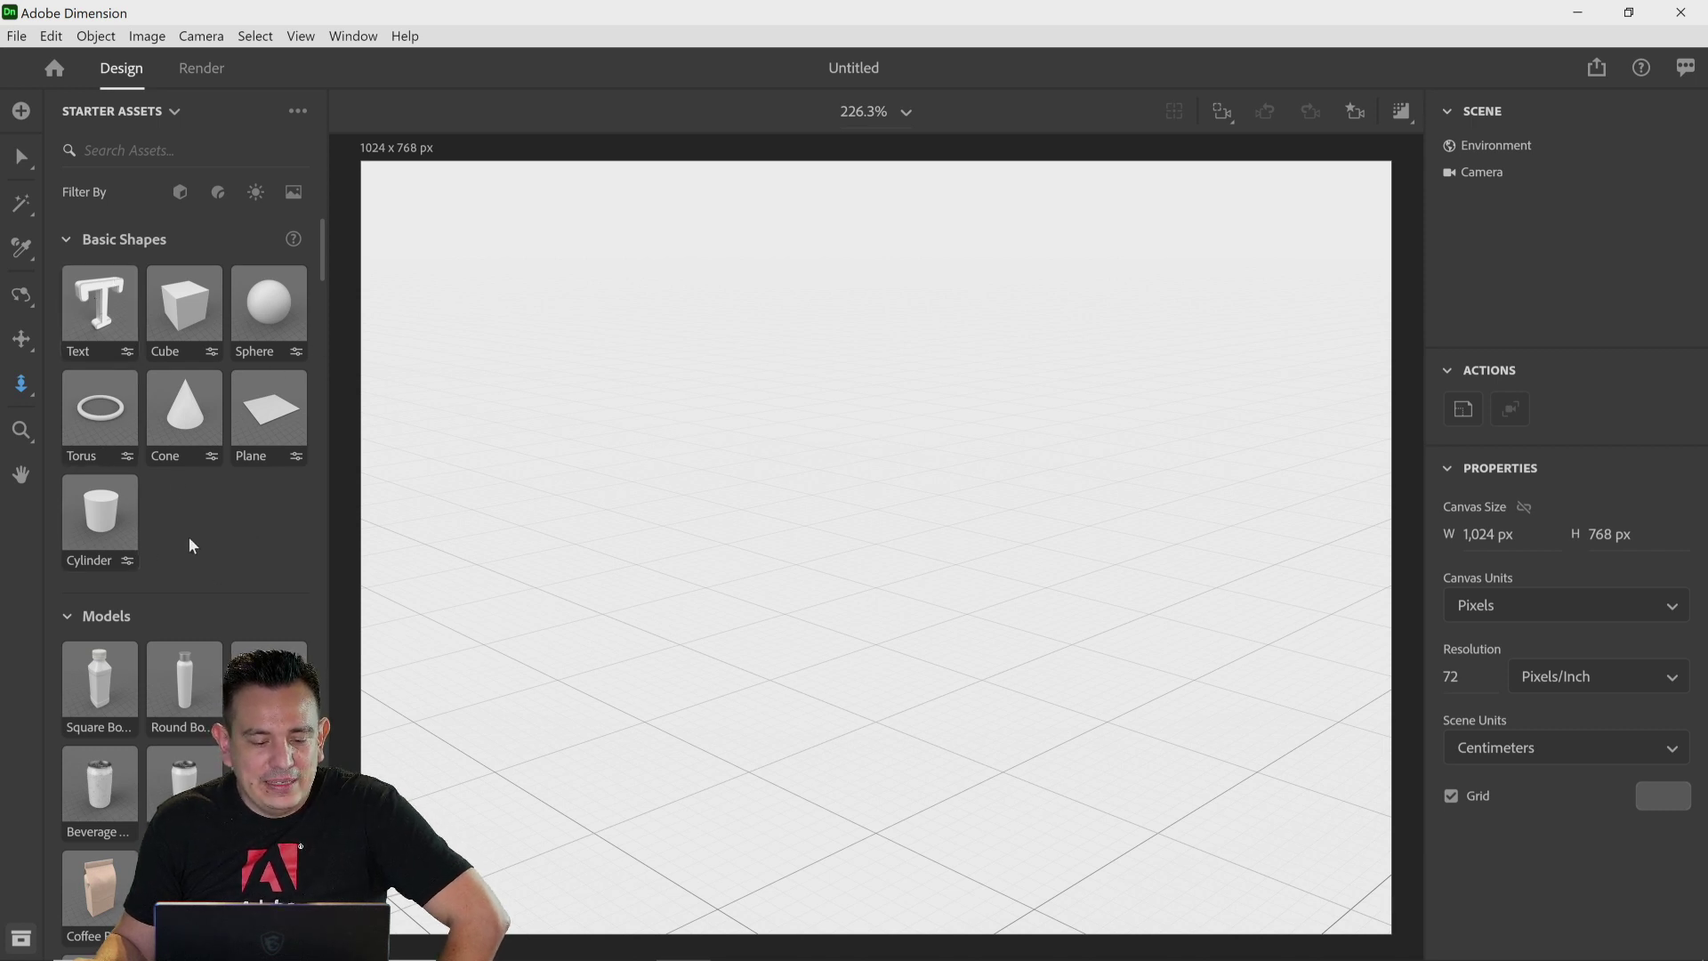
scroll(217, 535, "down", 1)
scroll(221, 537, "down", 3)
mouse_move(324, 287)
left_mouse_down()
mouse_move(323, 253)
mouse_move(322, 568)
mouse_move(322, 256)
left_mouse_up()
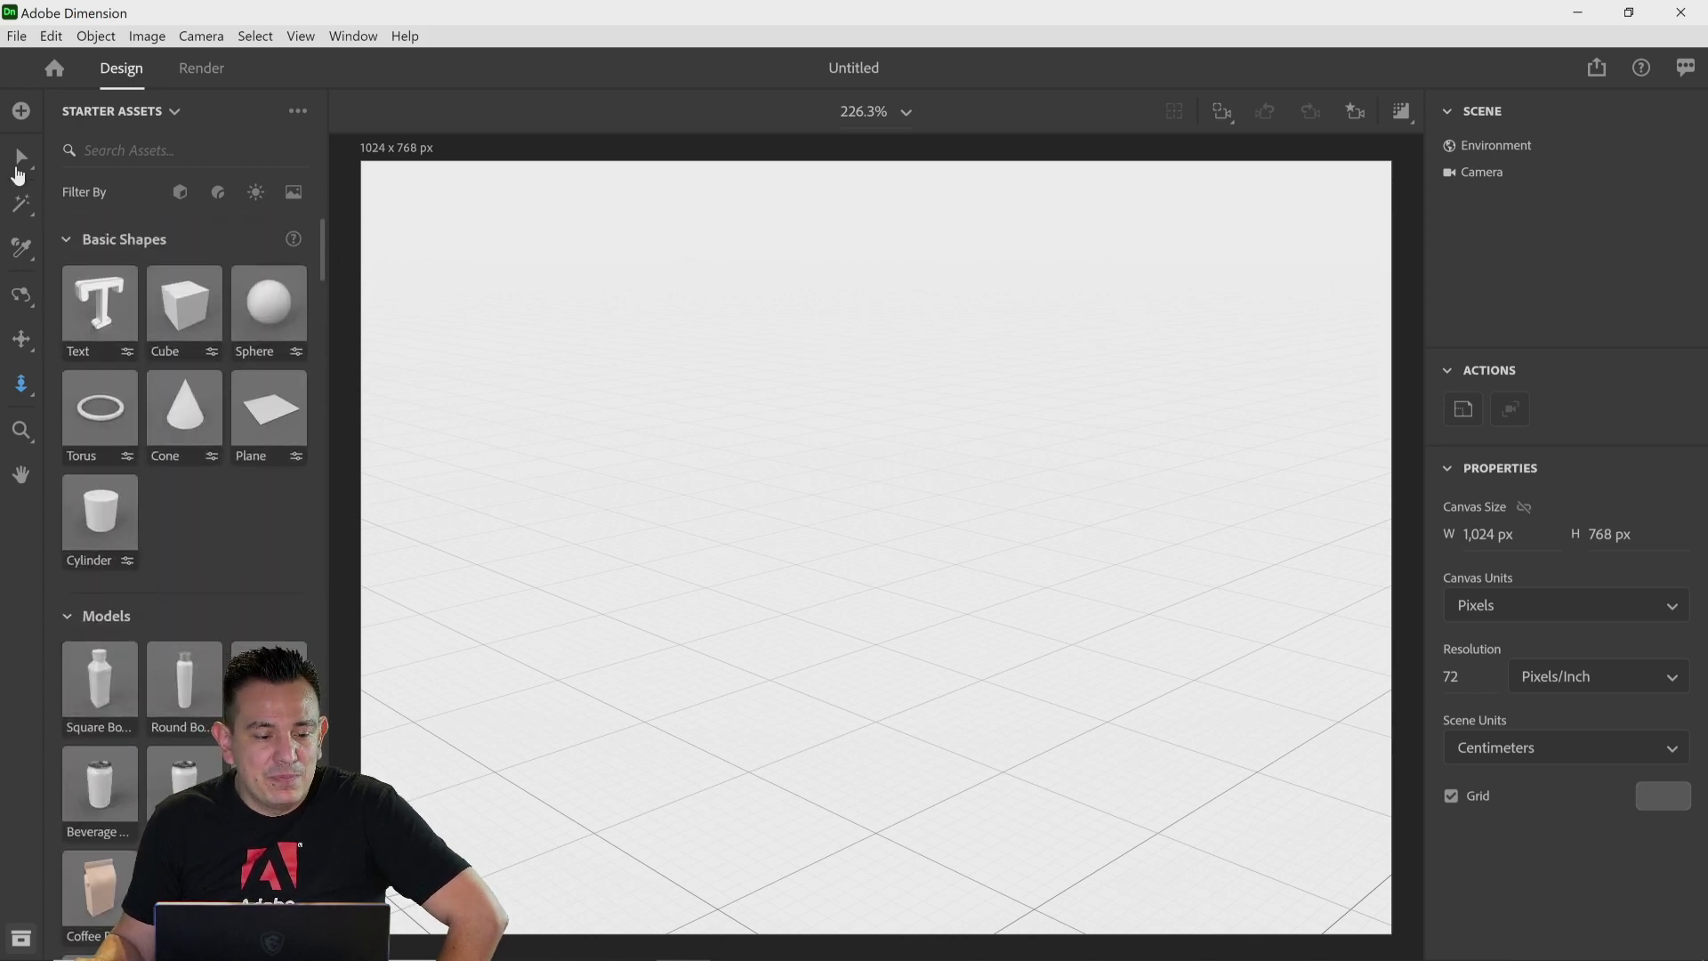
Step: Open the Adobe Stock Free Collection of 3D assets from the add-content options
left_click(21, 112)
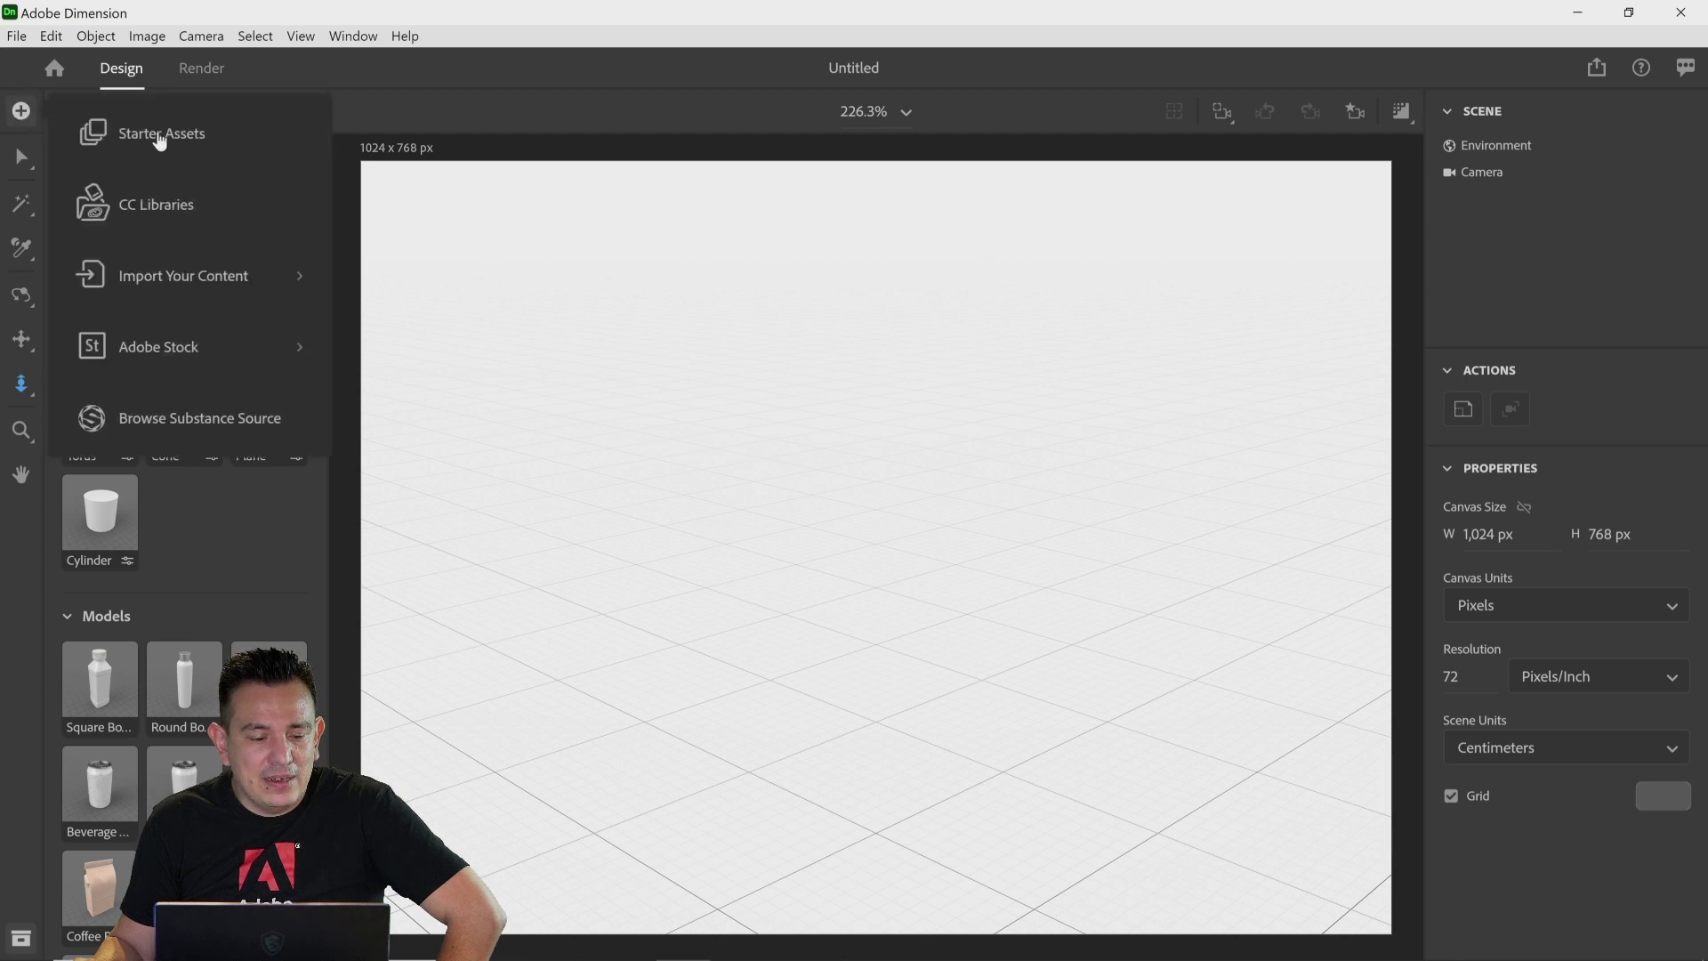
left_click(142, 354)
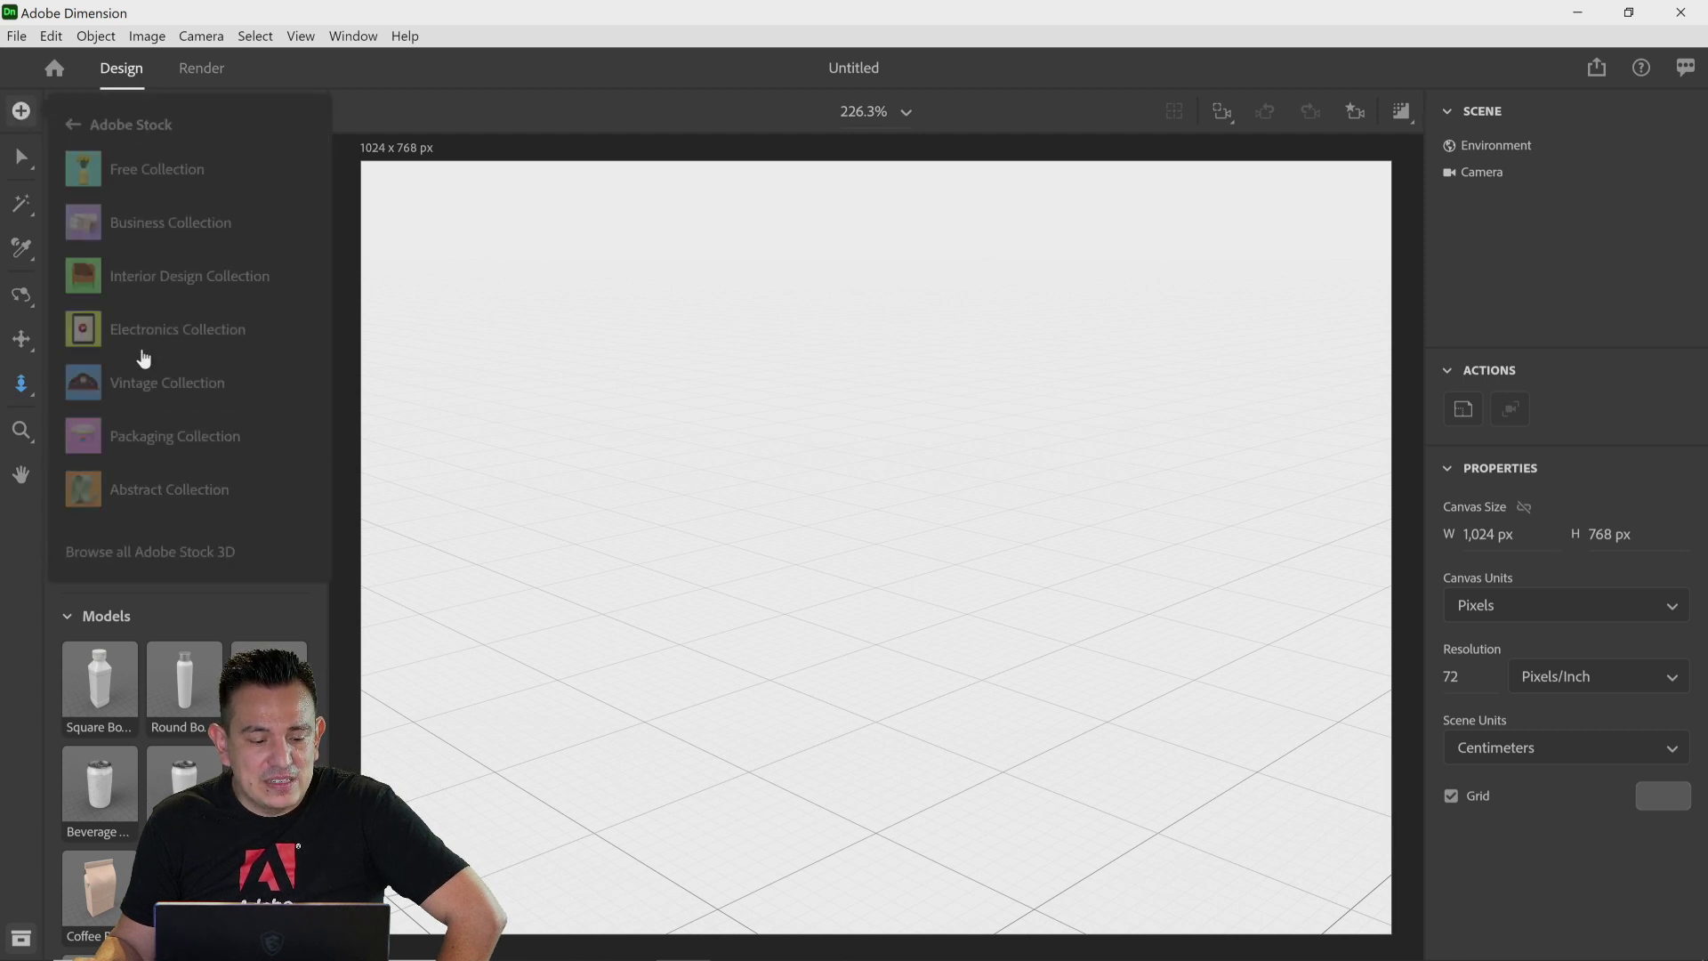
left_click(157, 175)
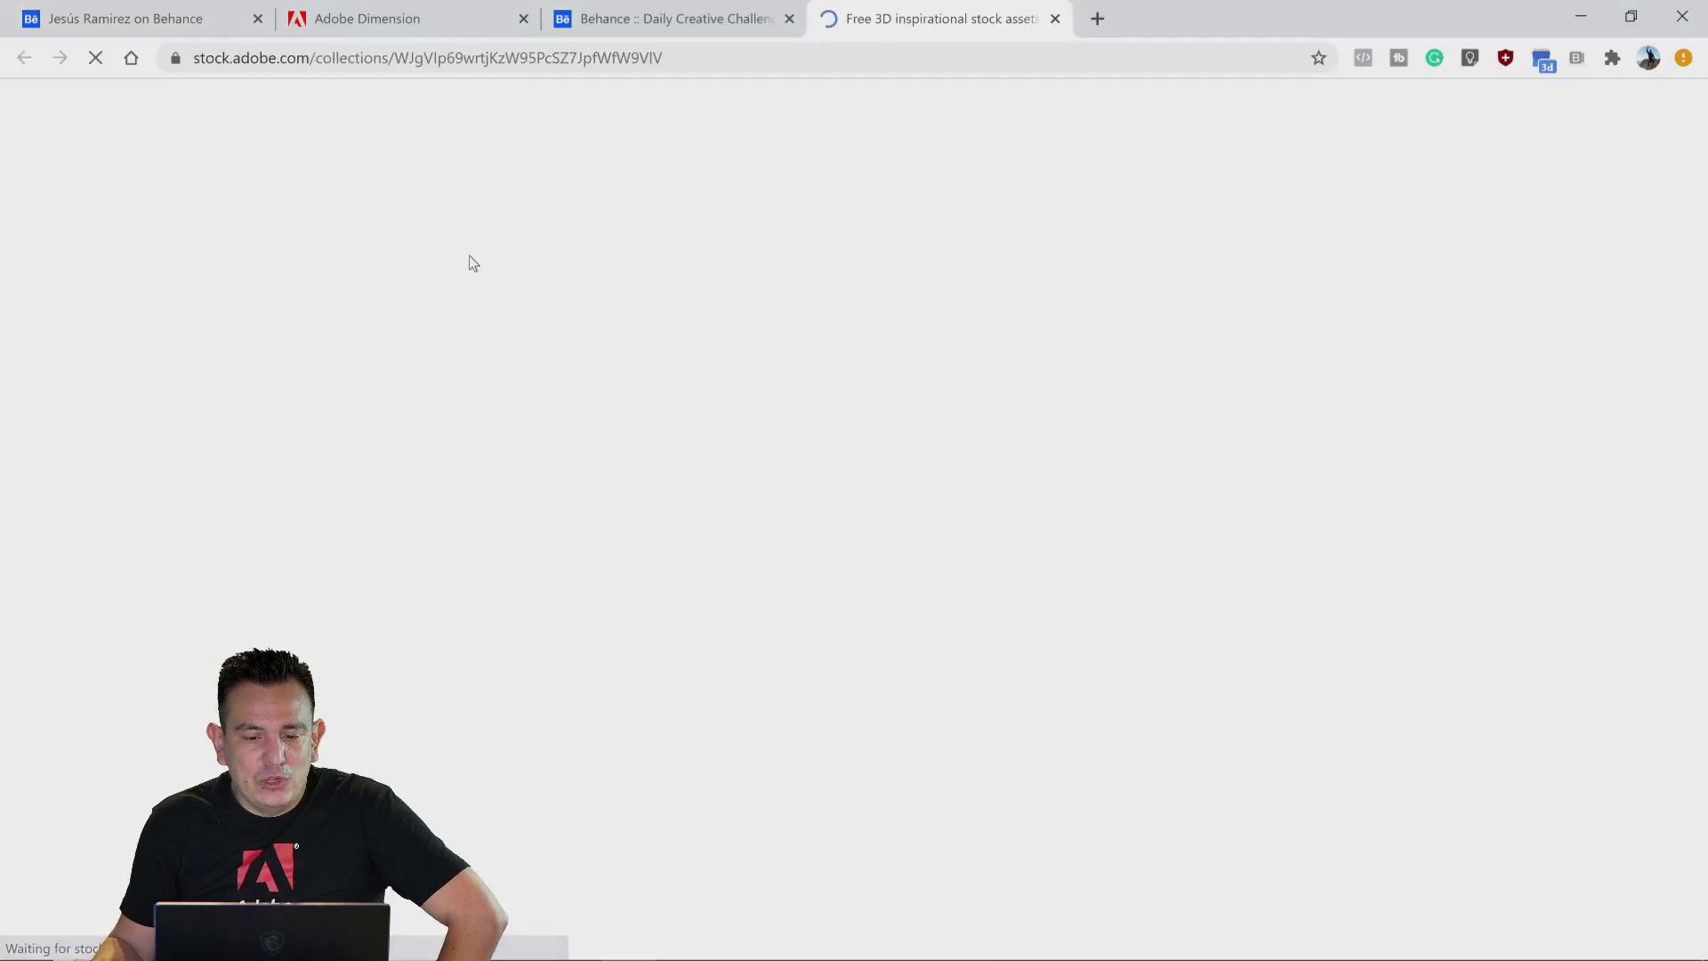
Step: Browse the free 3D models in the Adobe Stock collection, then return to Dimension
scroll(487, 335, "down", 3)
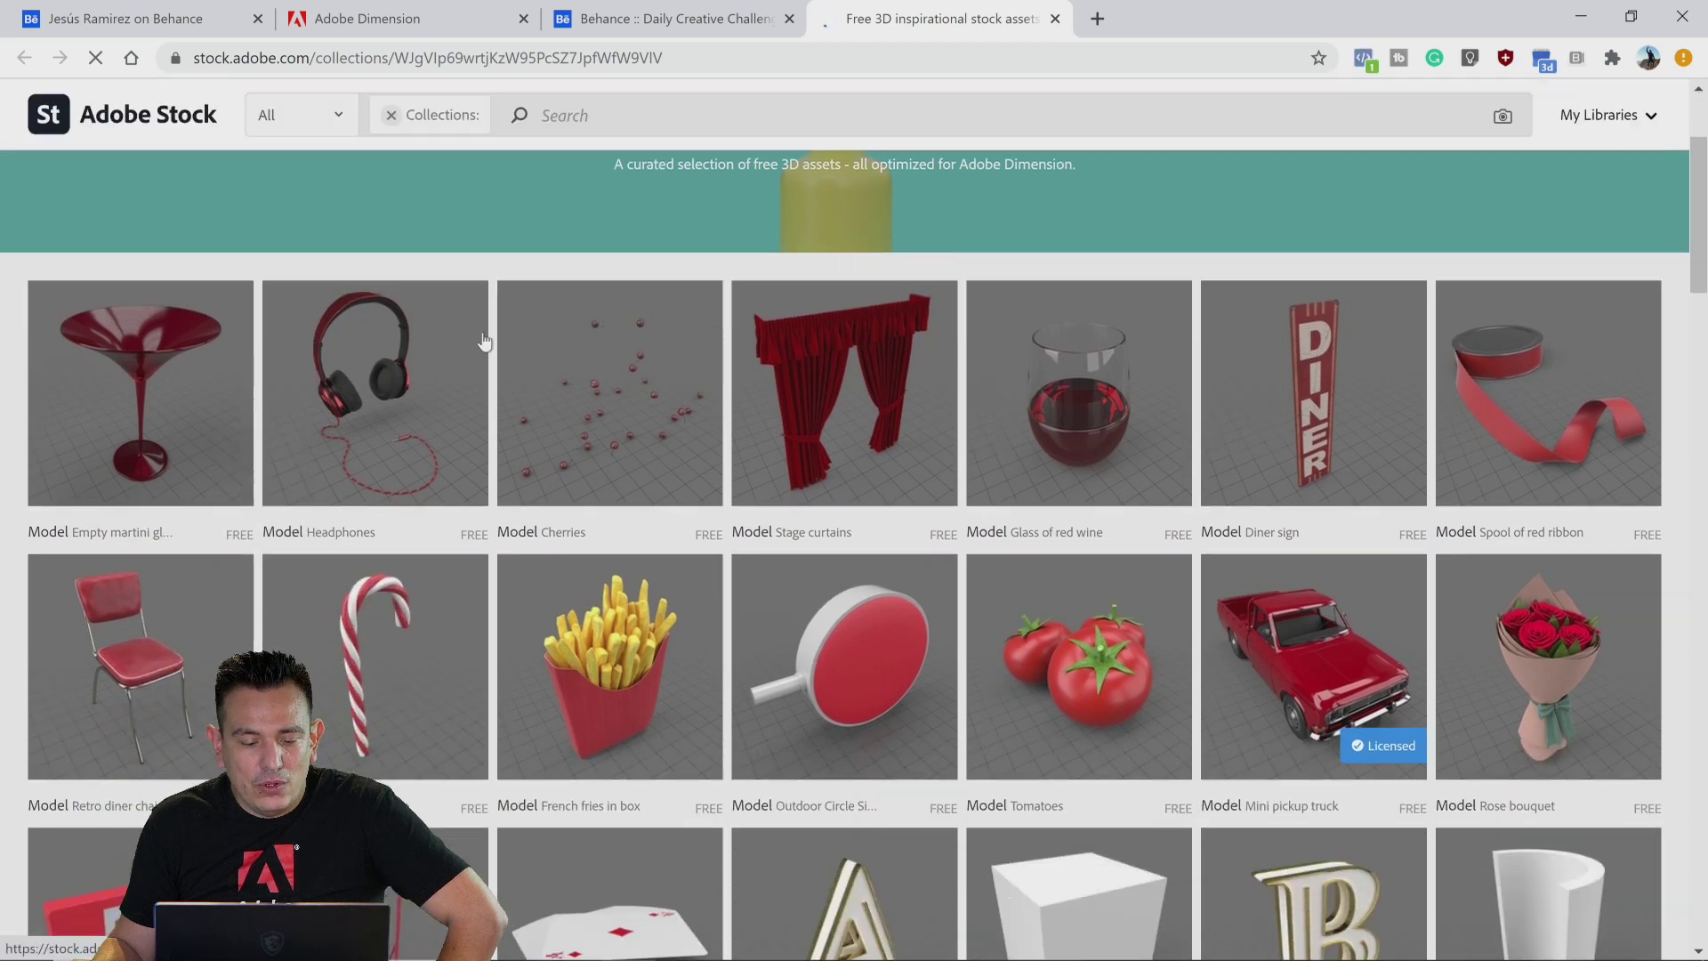
left_click(473, 538)
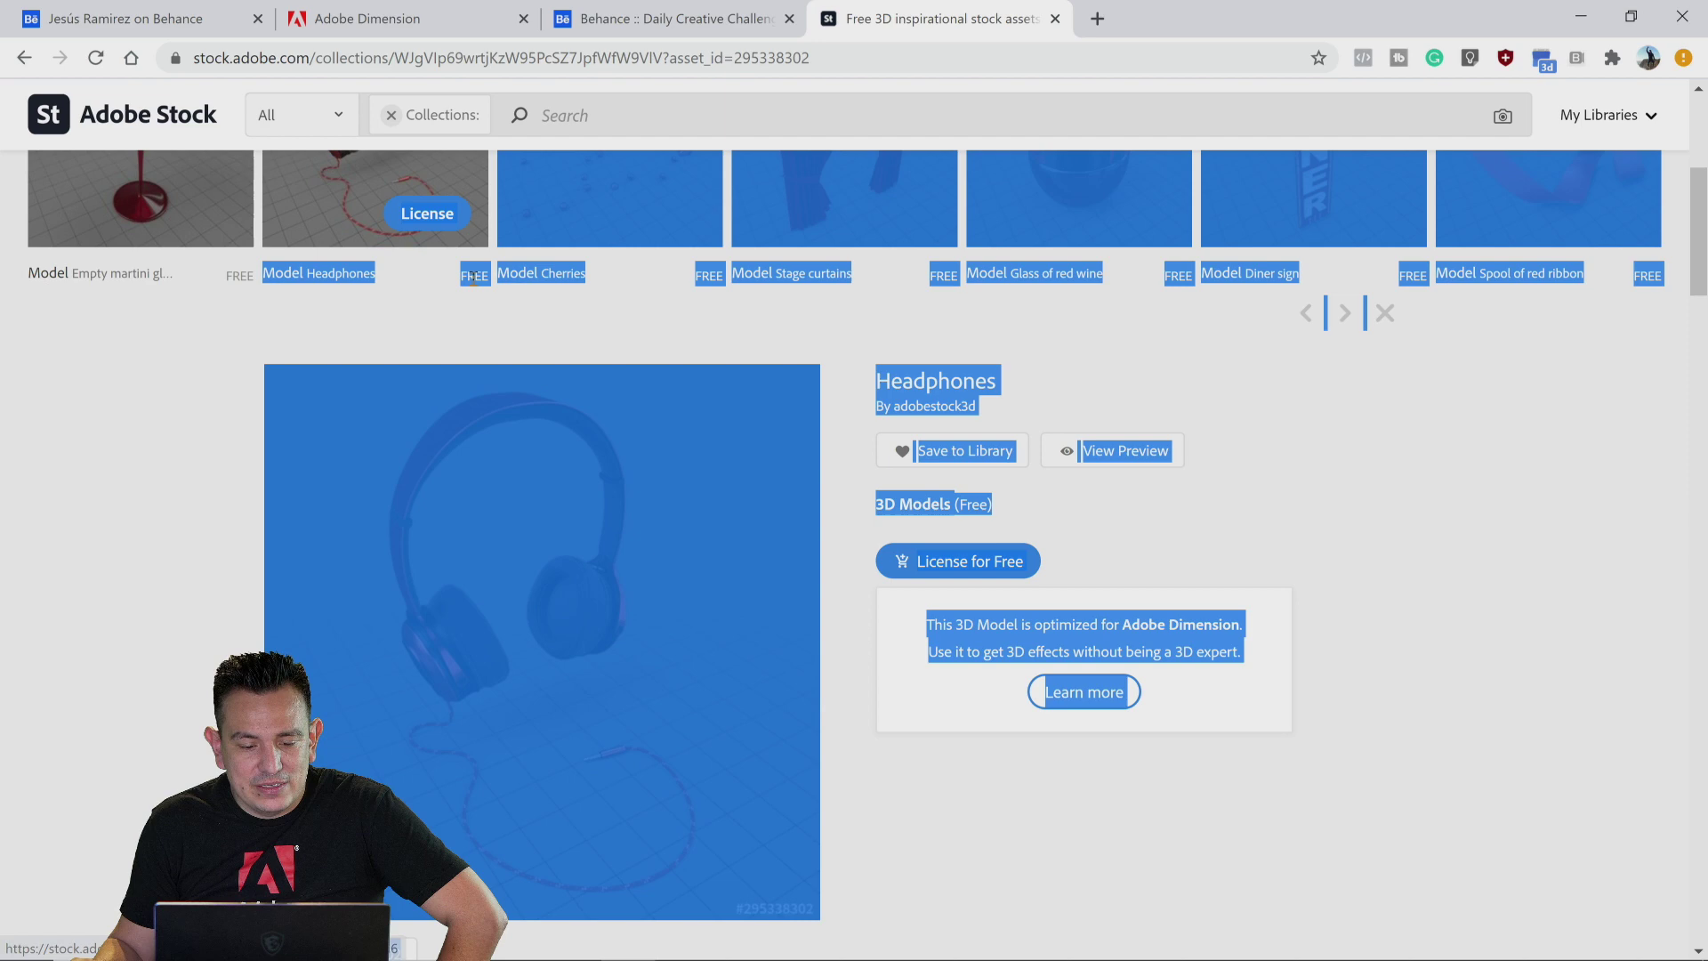
left_click(481, 292)
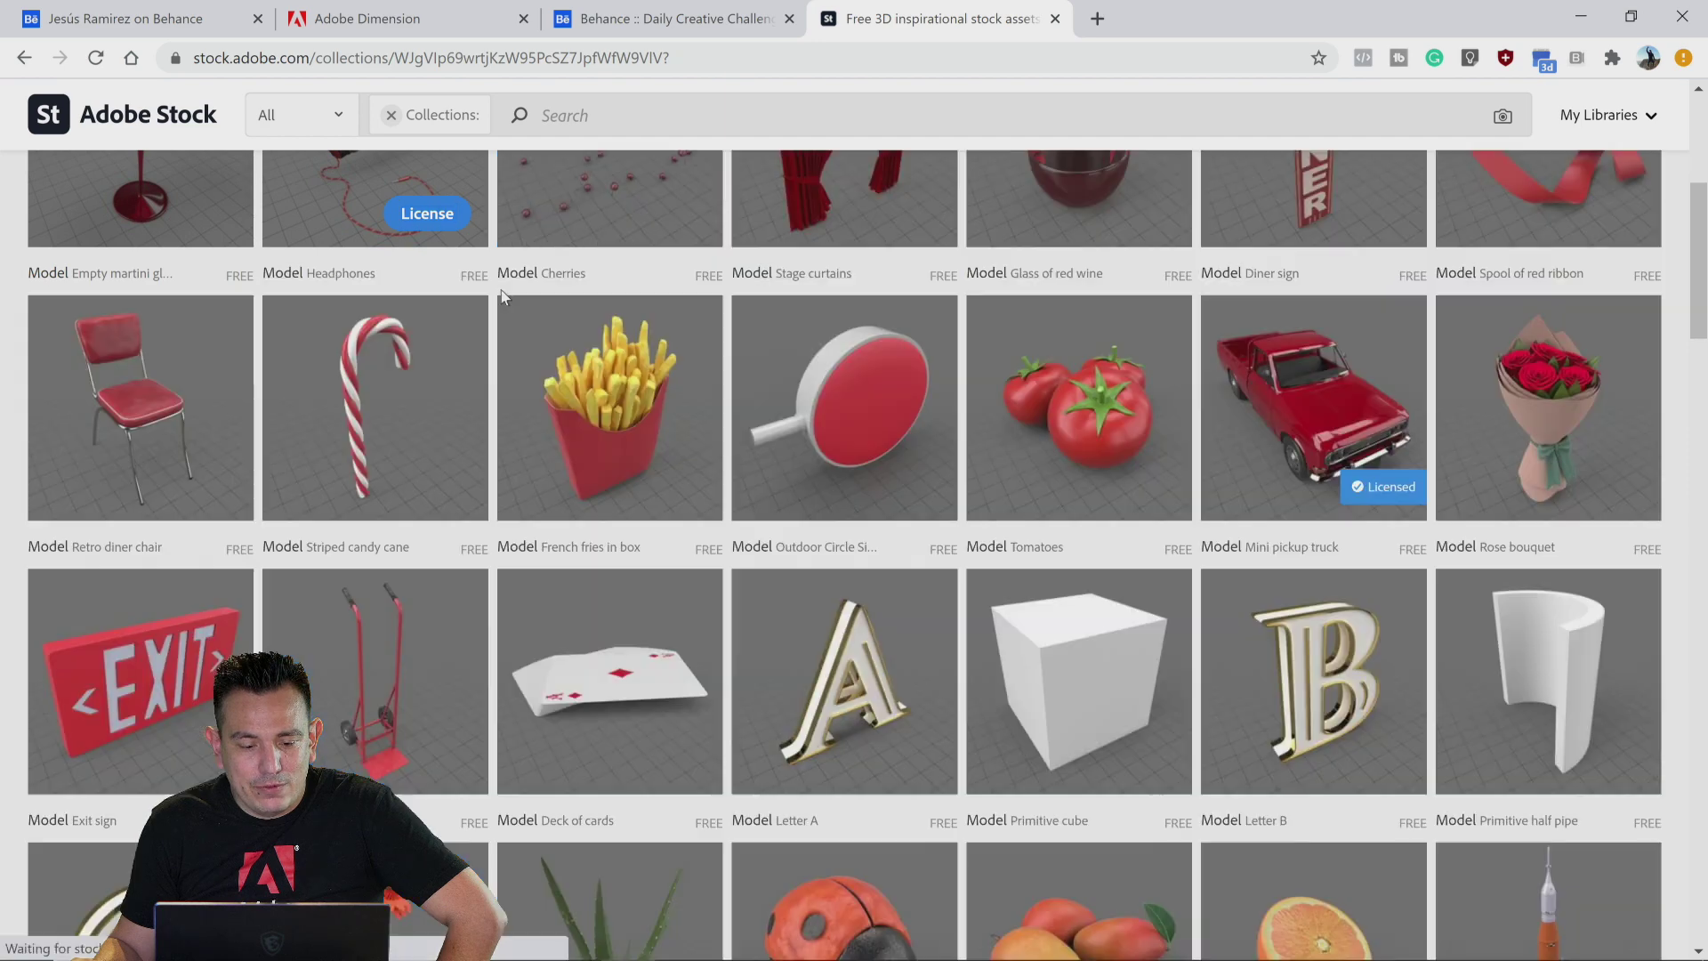
scroll(505, 480, "down", 6)
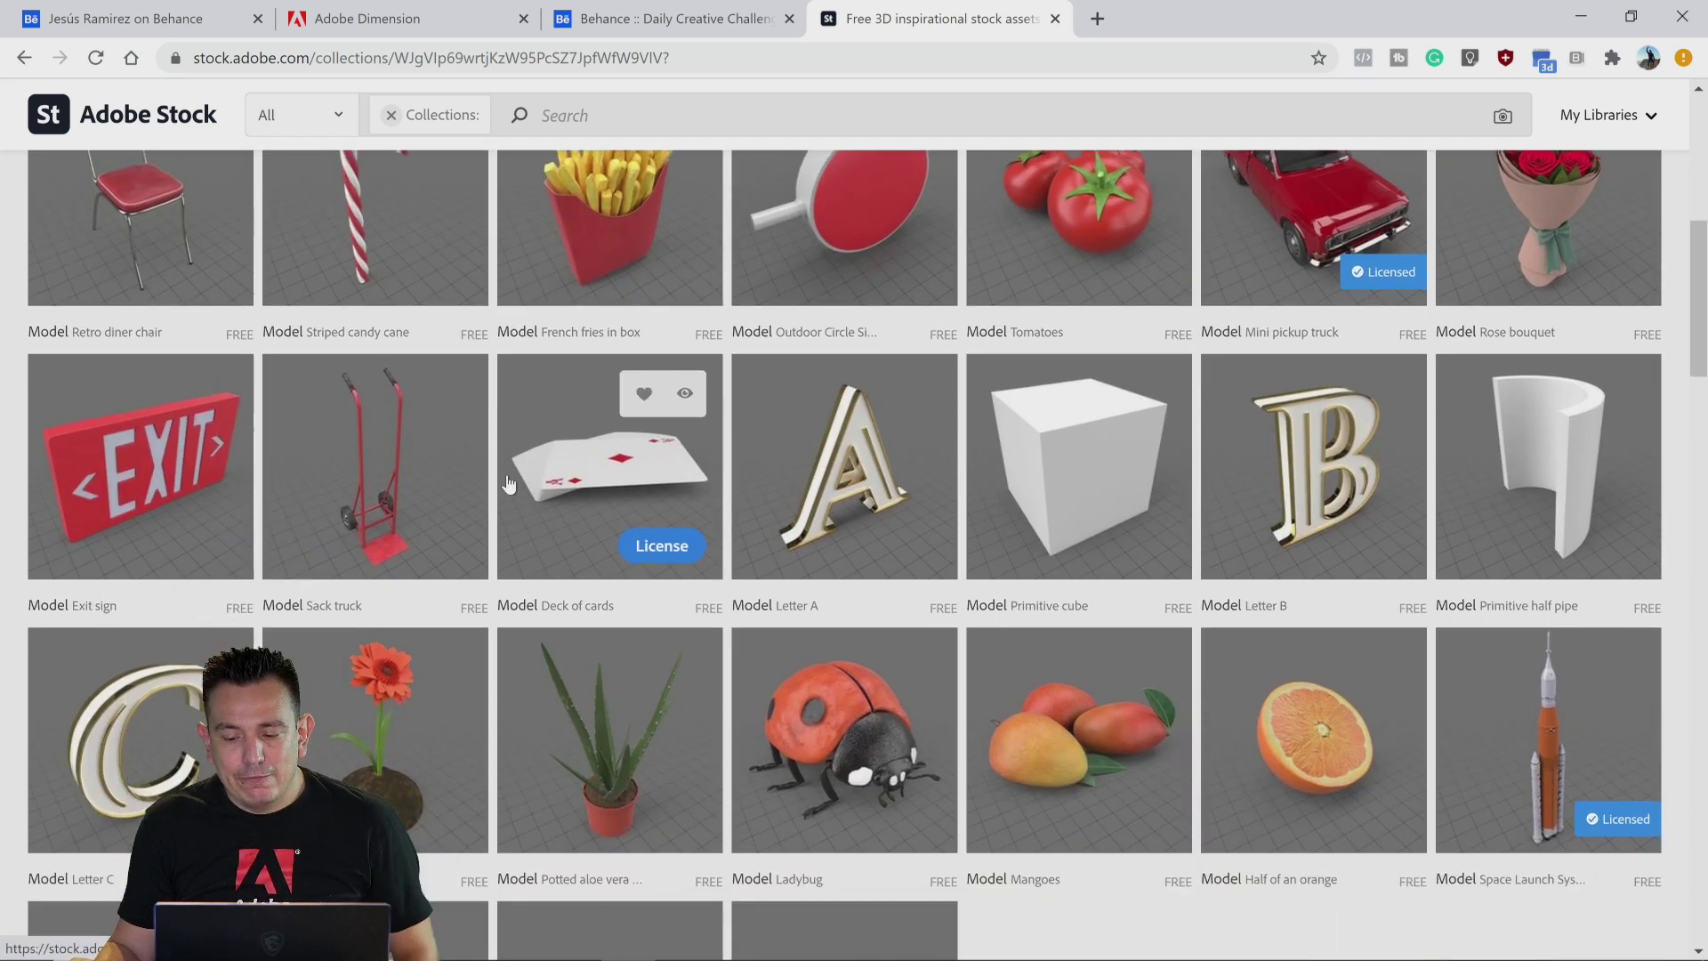
scroll(502, 457, "down", 9)
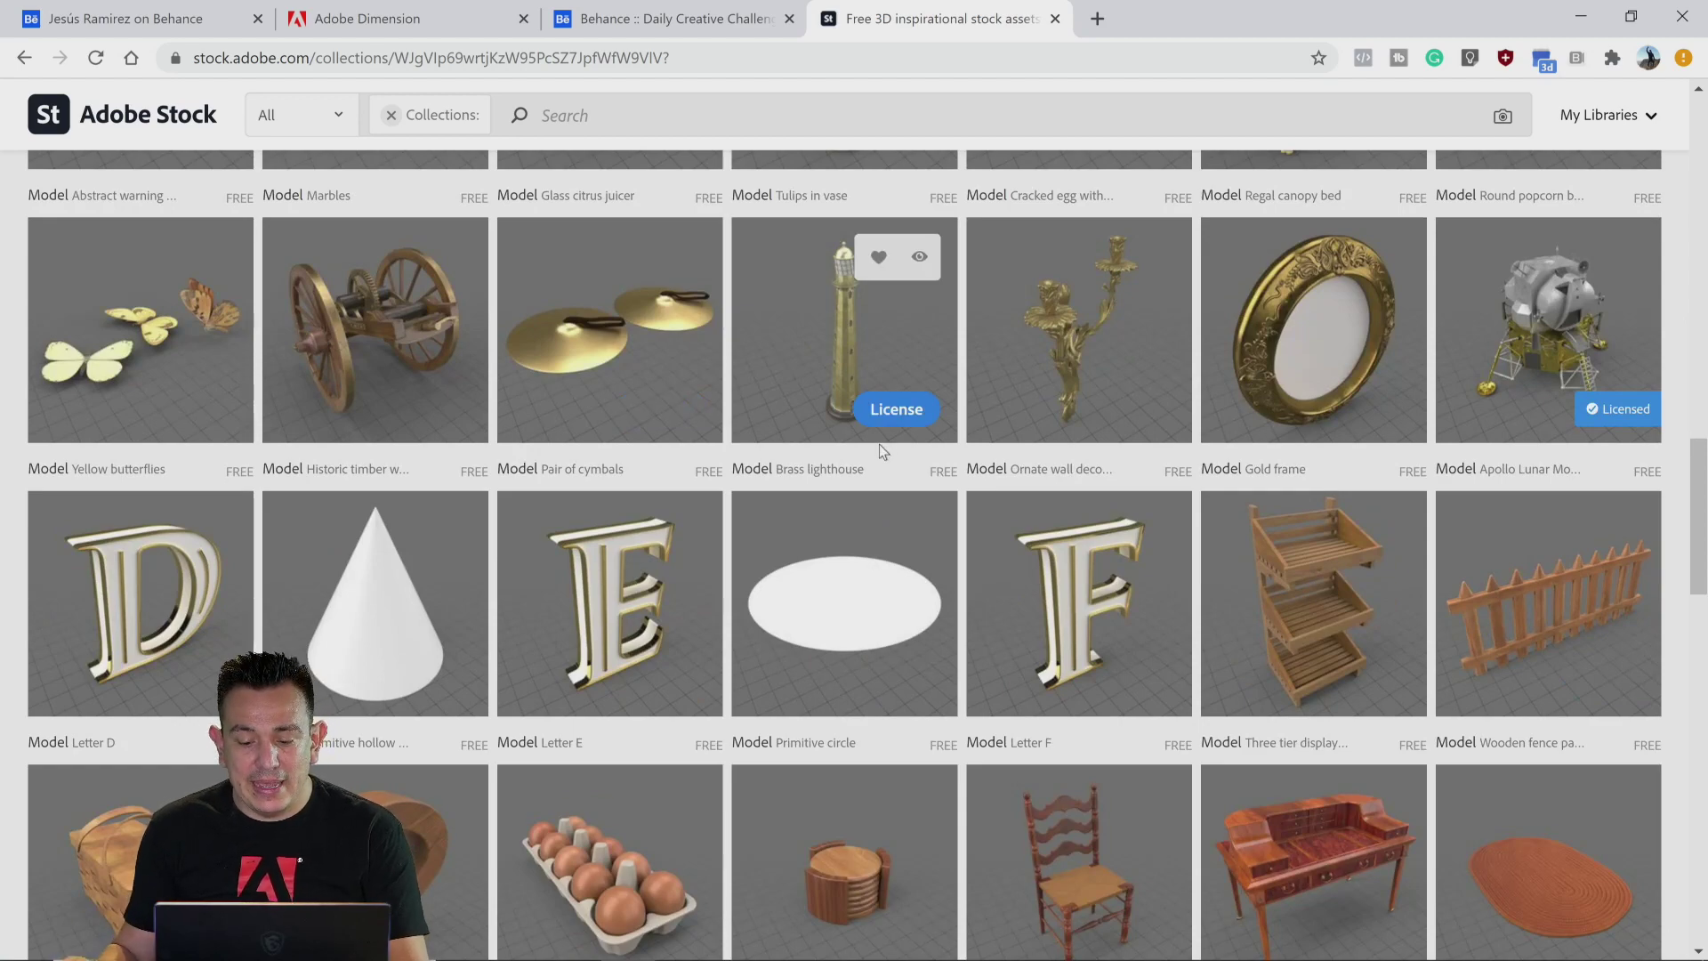
scroll(878, 444, "down", 15)
scroll(875, 472, "down", 5)
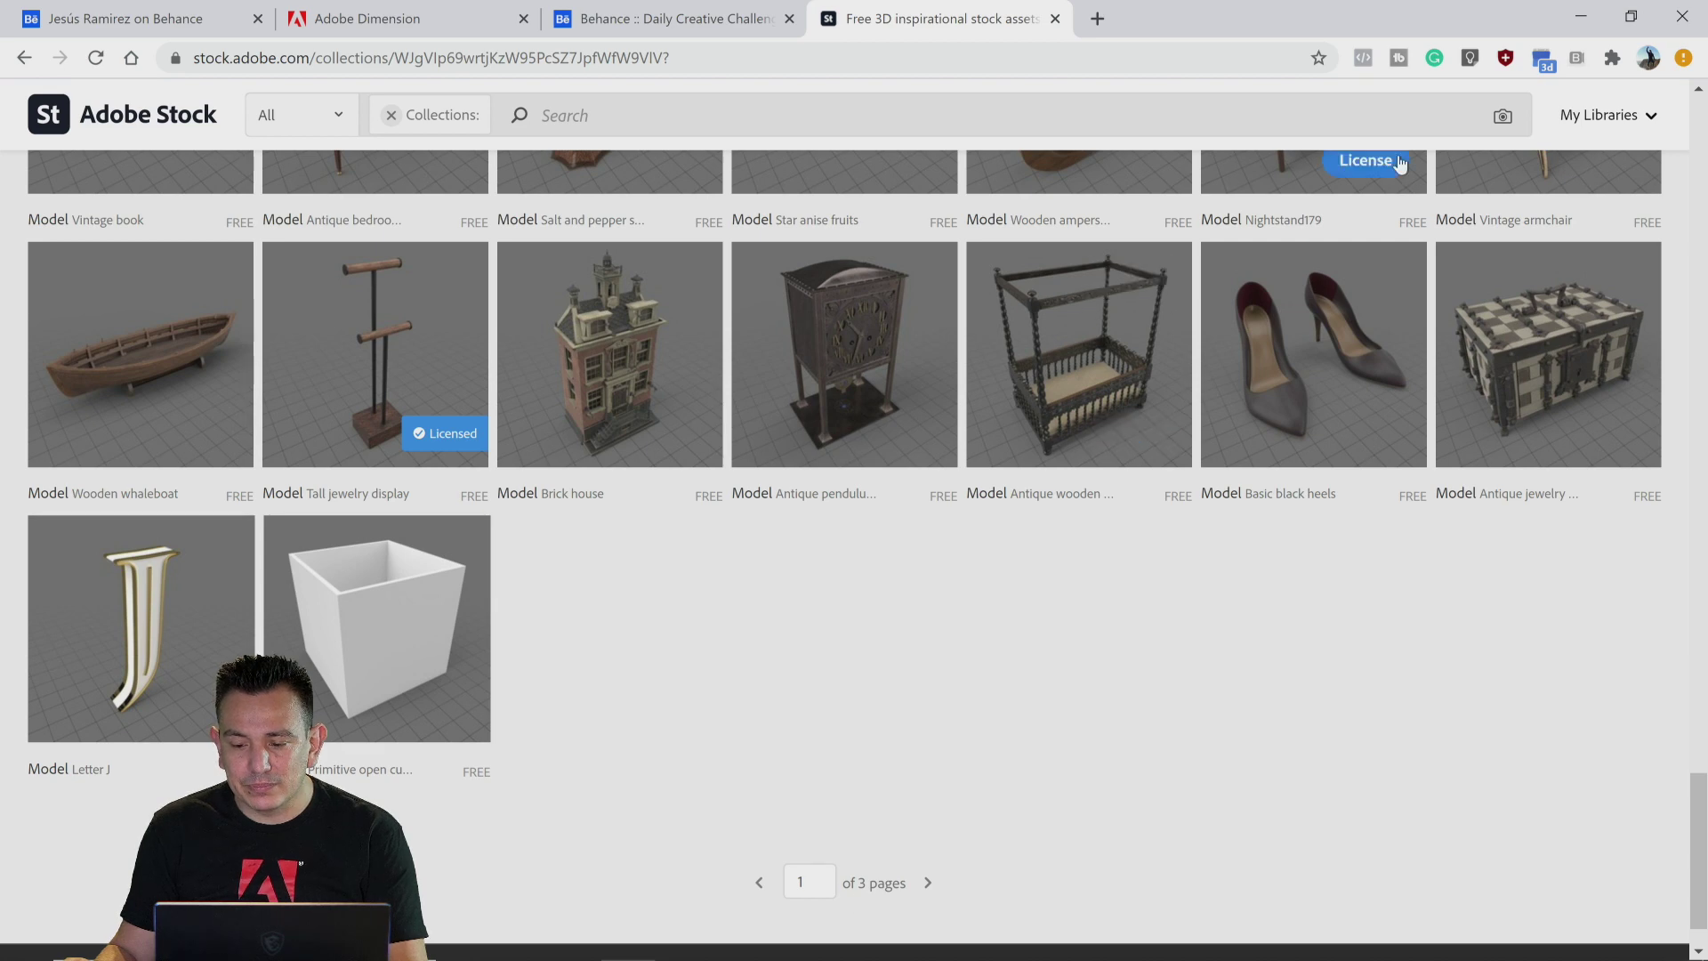
left_click(1579, 26)
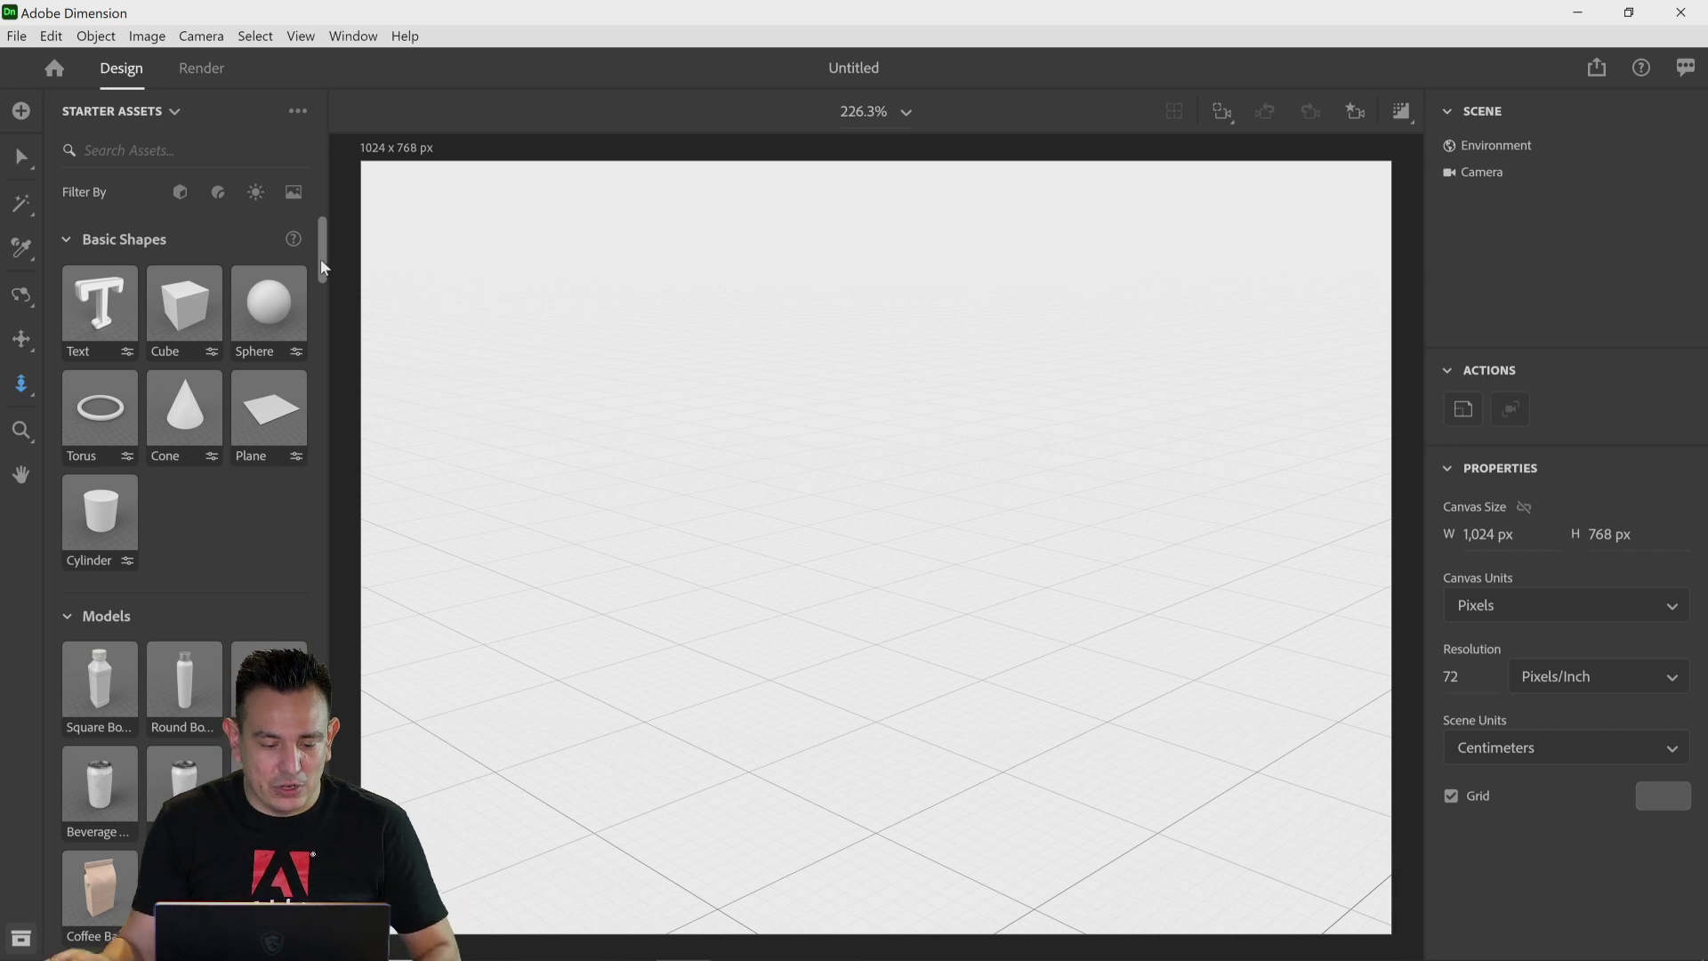
Step: Add the Square Bottle model from the Starter Assets models to the scene
scroll(249, 603, "down", 15)
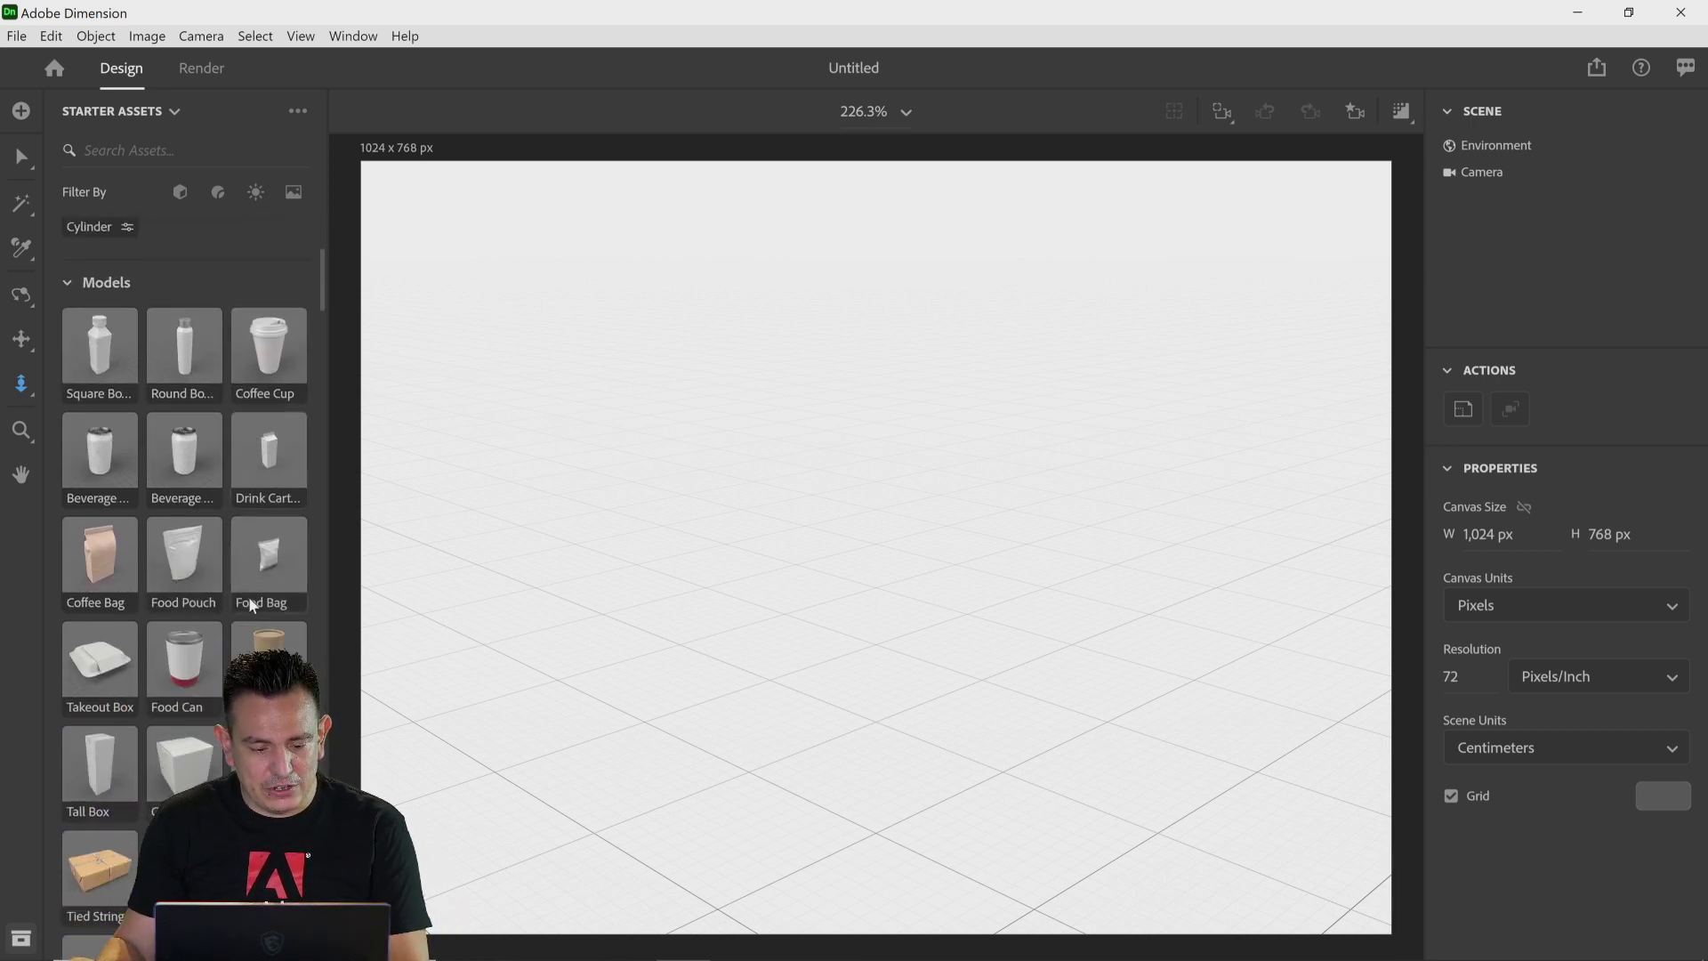
scroll(248, 594, "down", 8)
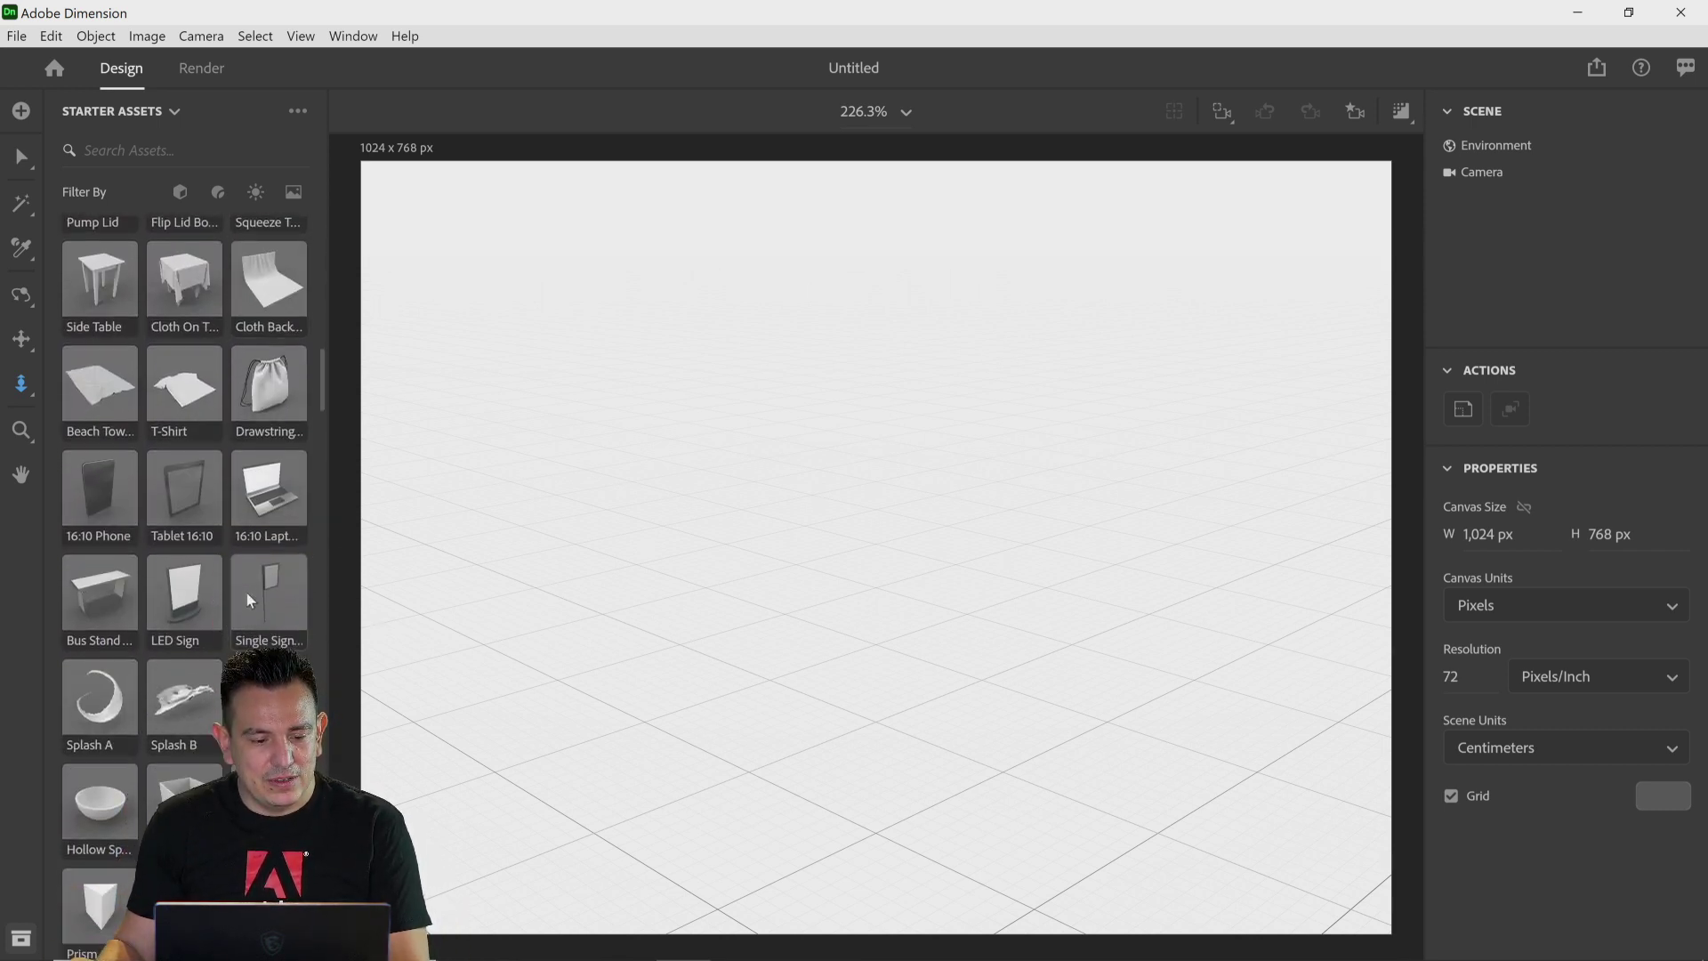
scroll(246, 591, "up", 10)
scroll(246, 591, "up", 12)
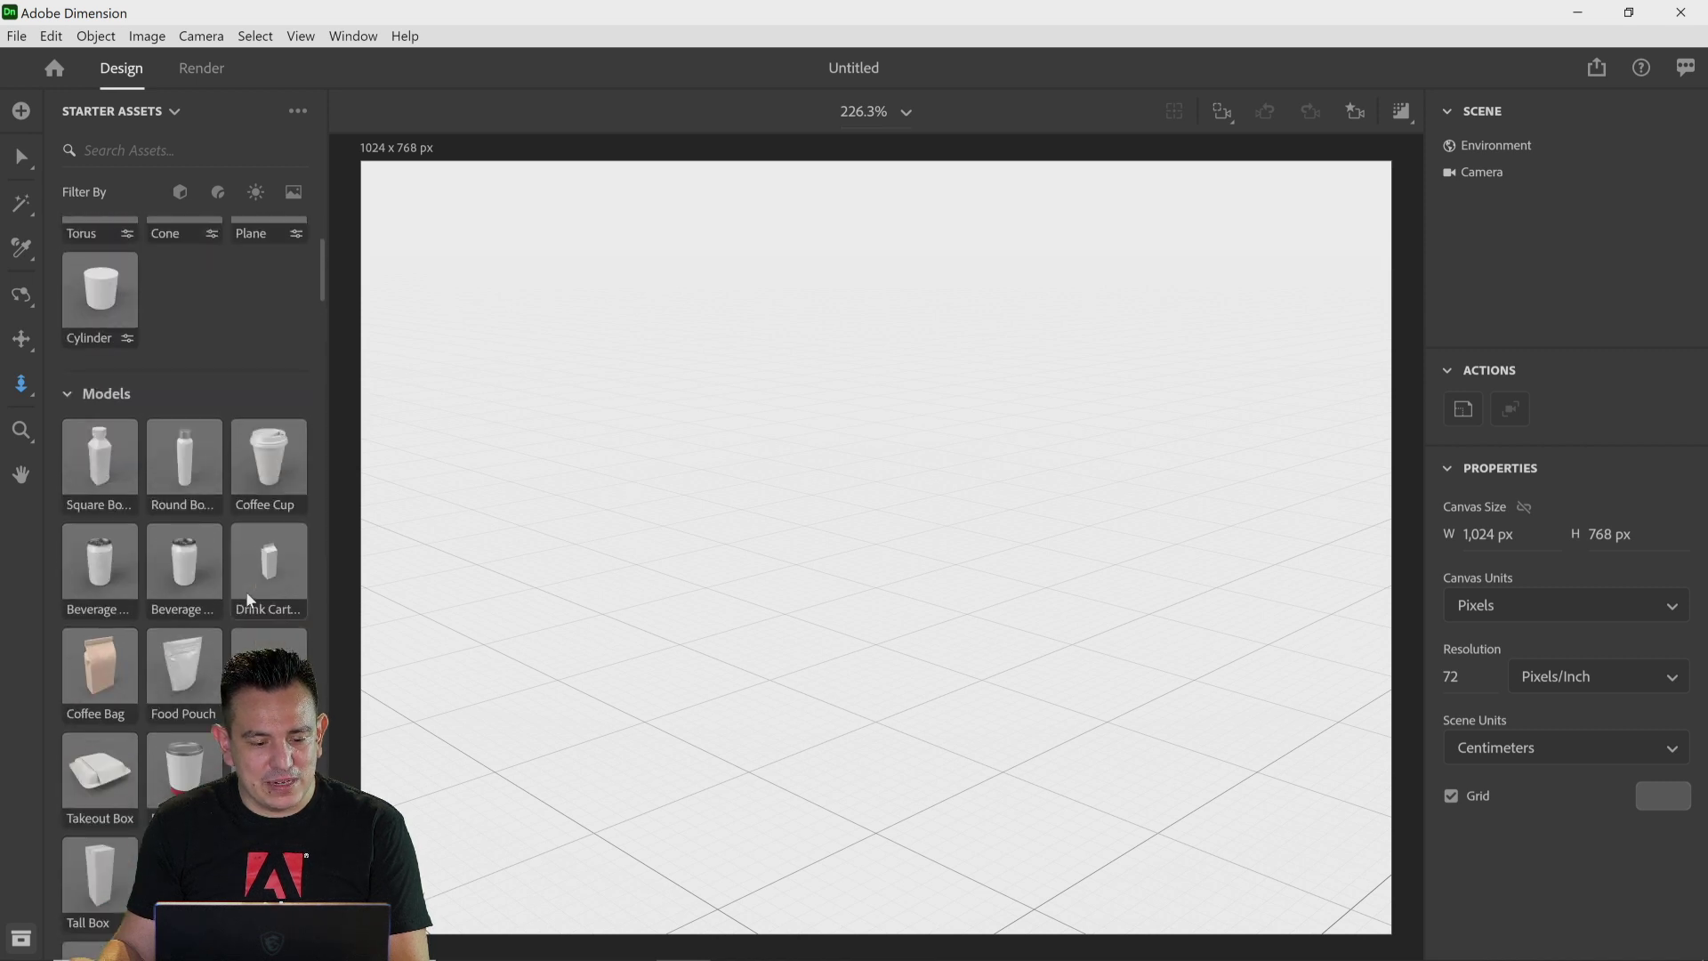
left_click_drag(181, 463, 907, 595)
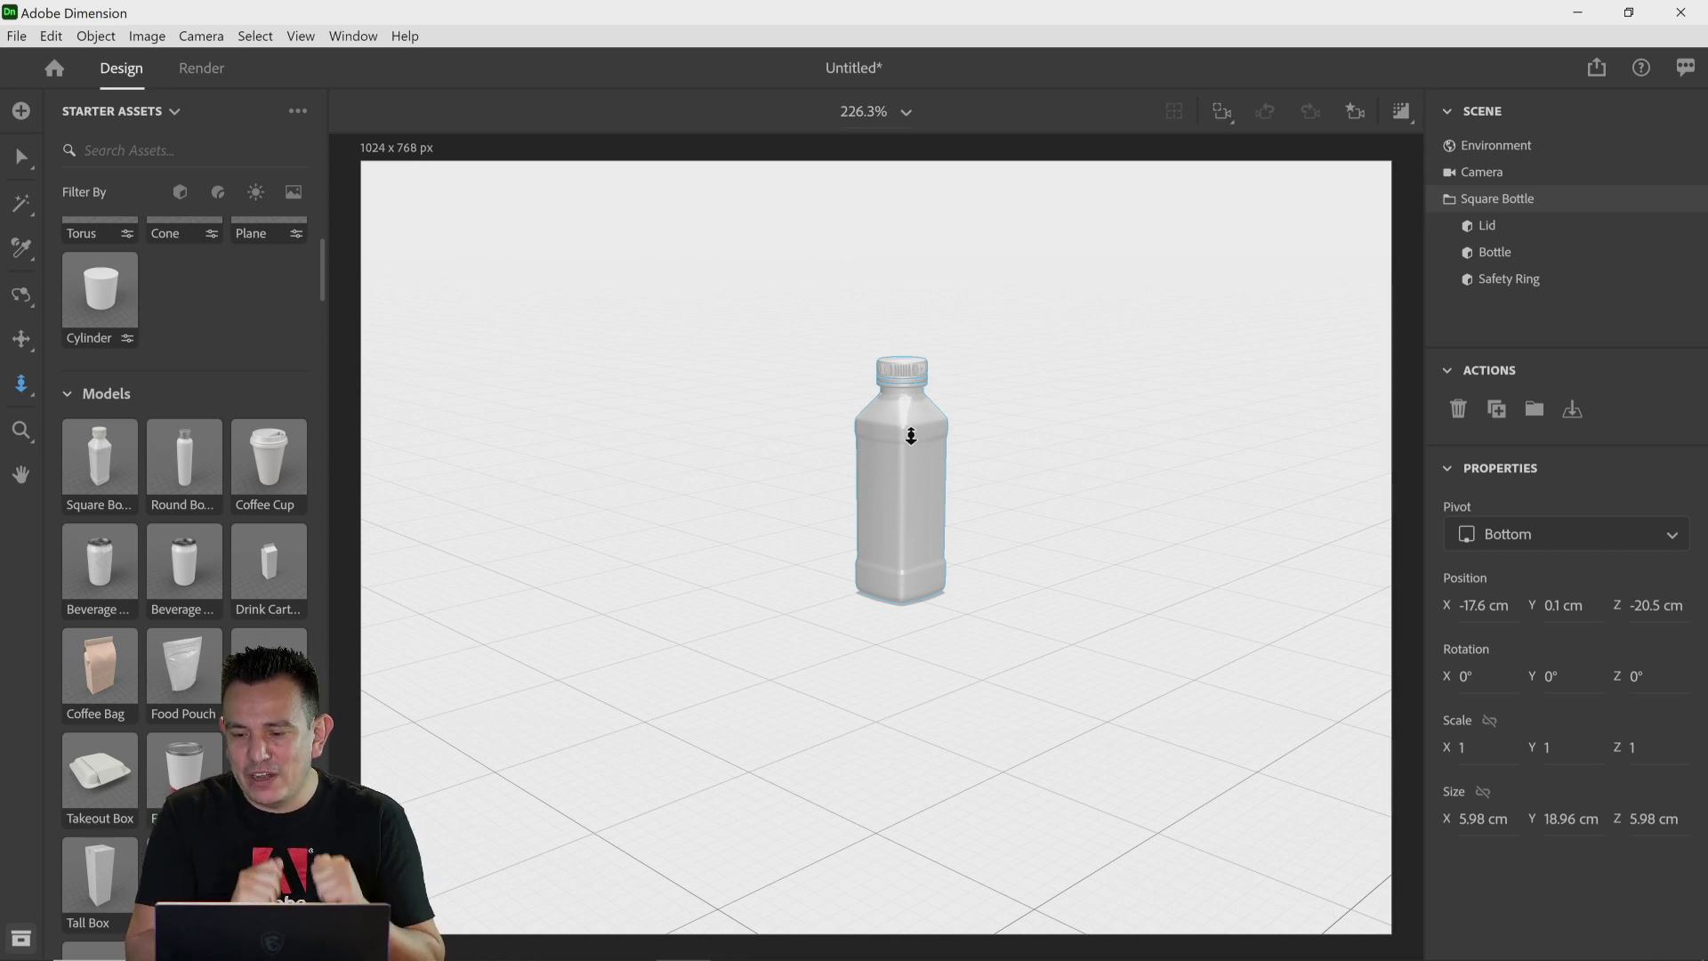
Step: Select the bottle and move it toward the left of the scene
left_click(21, 157)
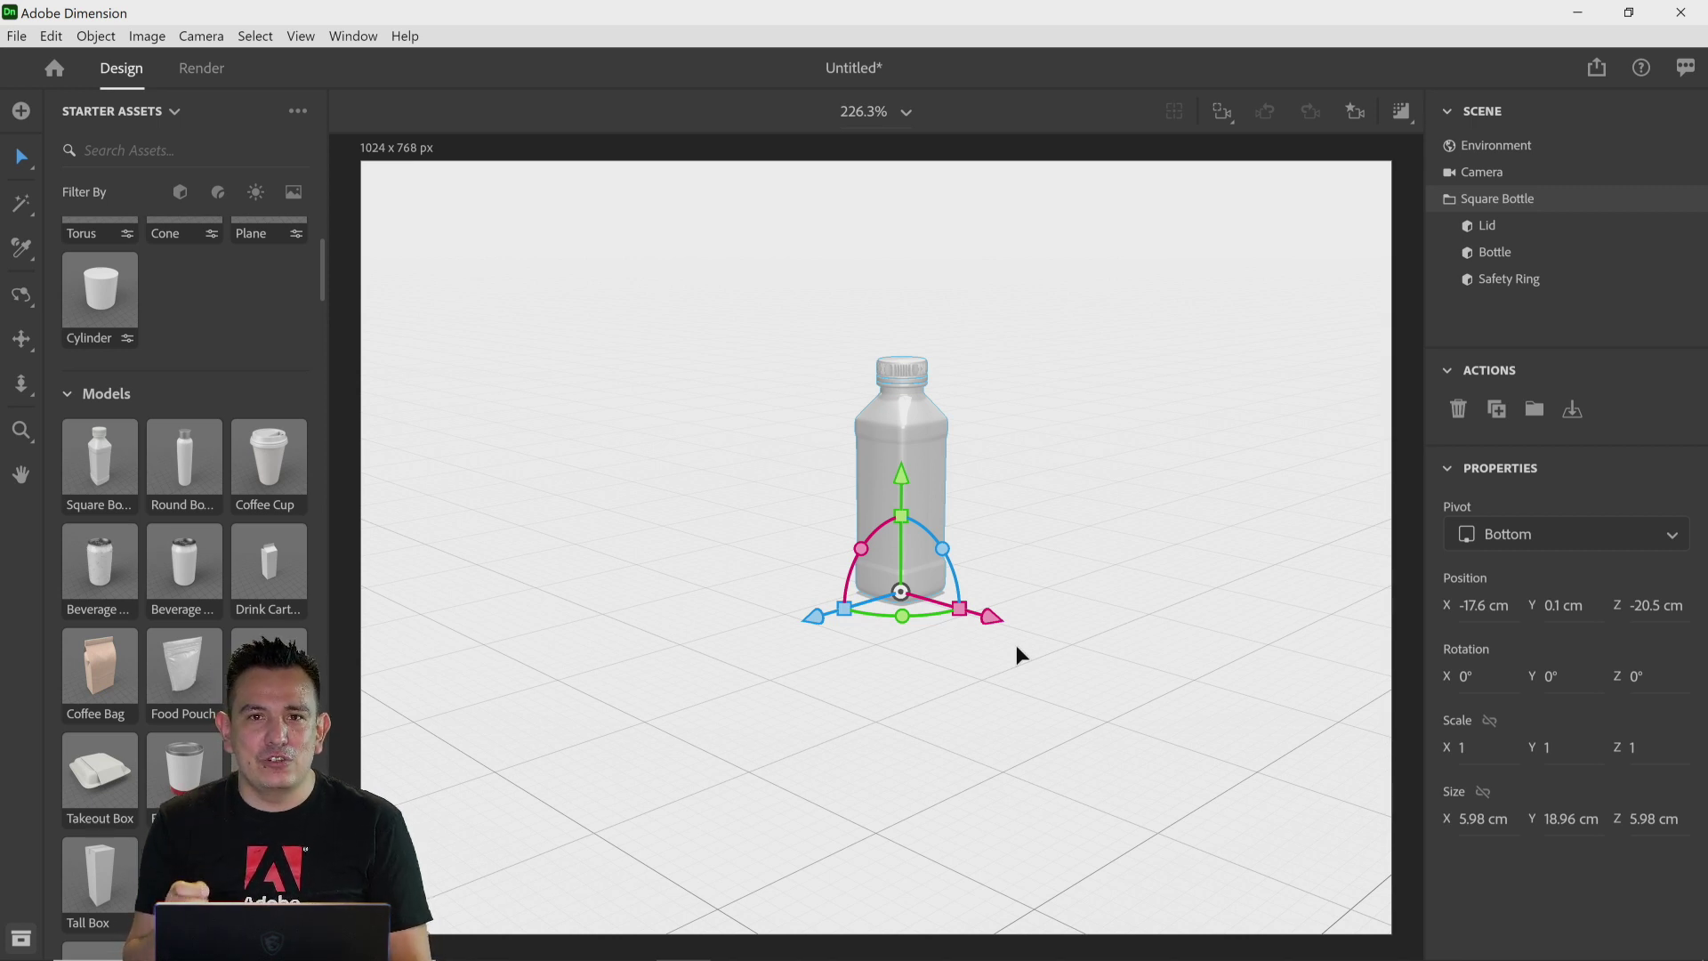
left_click_drag(1011, 633, 838, 611)
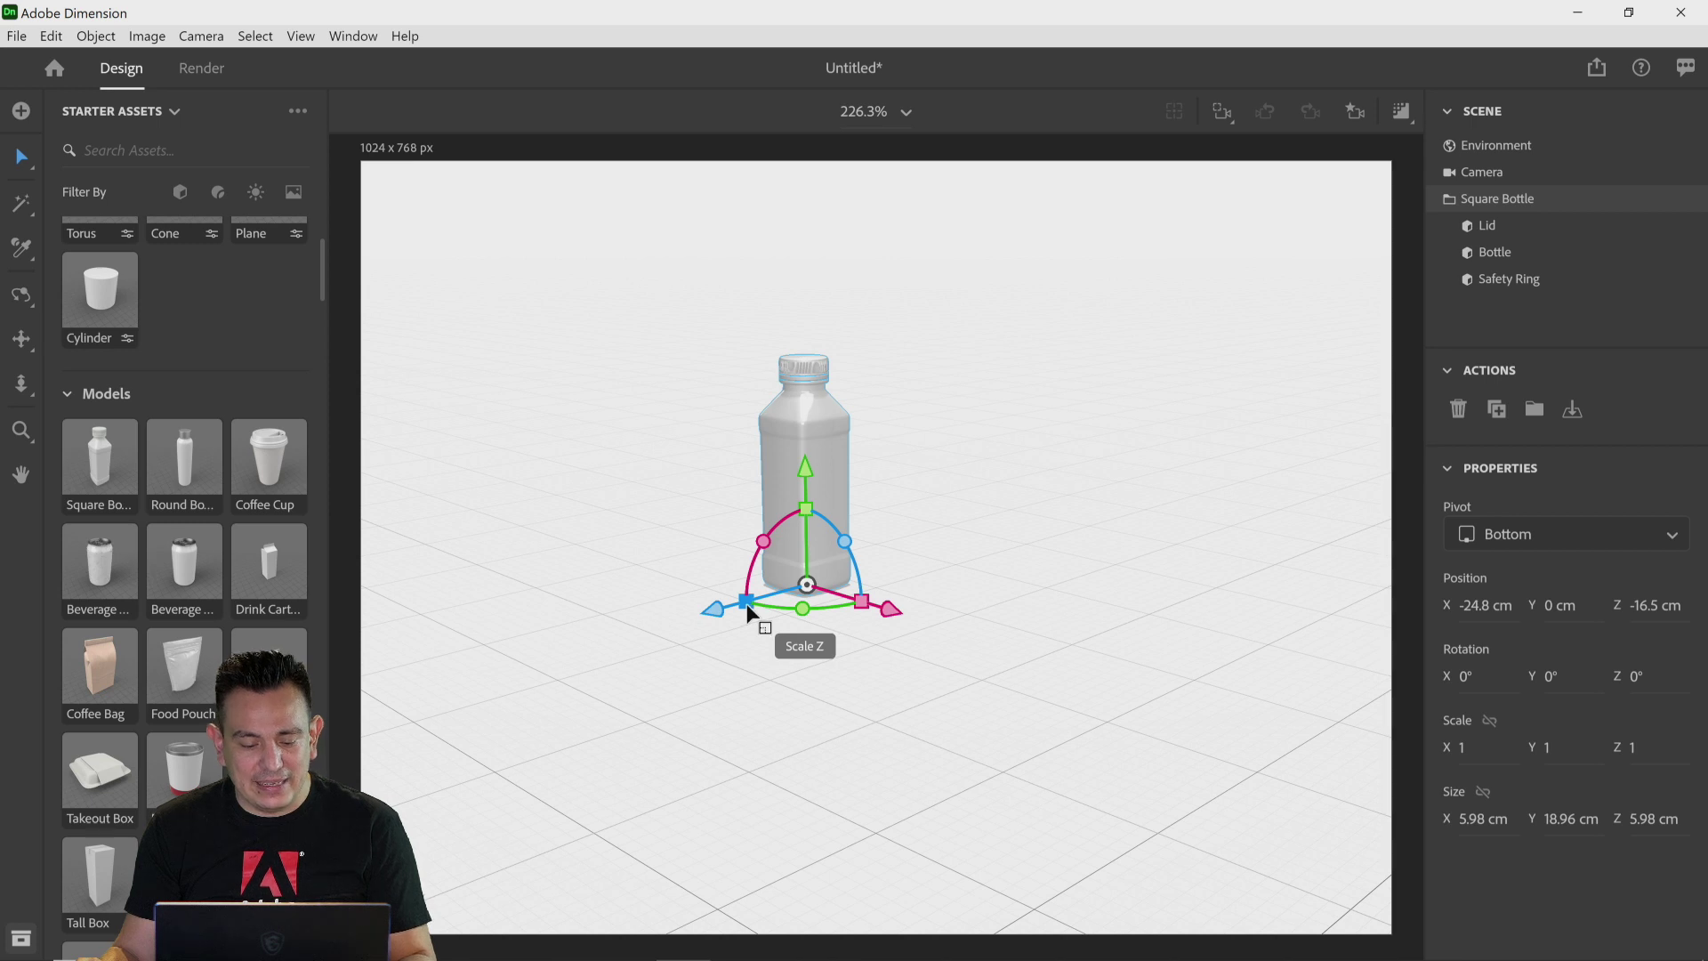
Step: Scale the bottle uniformly to 0.8 and rotate it 45° around the Y axis
left_click_drag(745, 603, 591, 674)
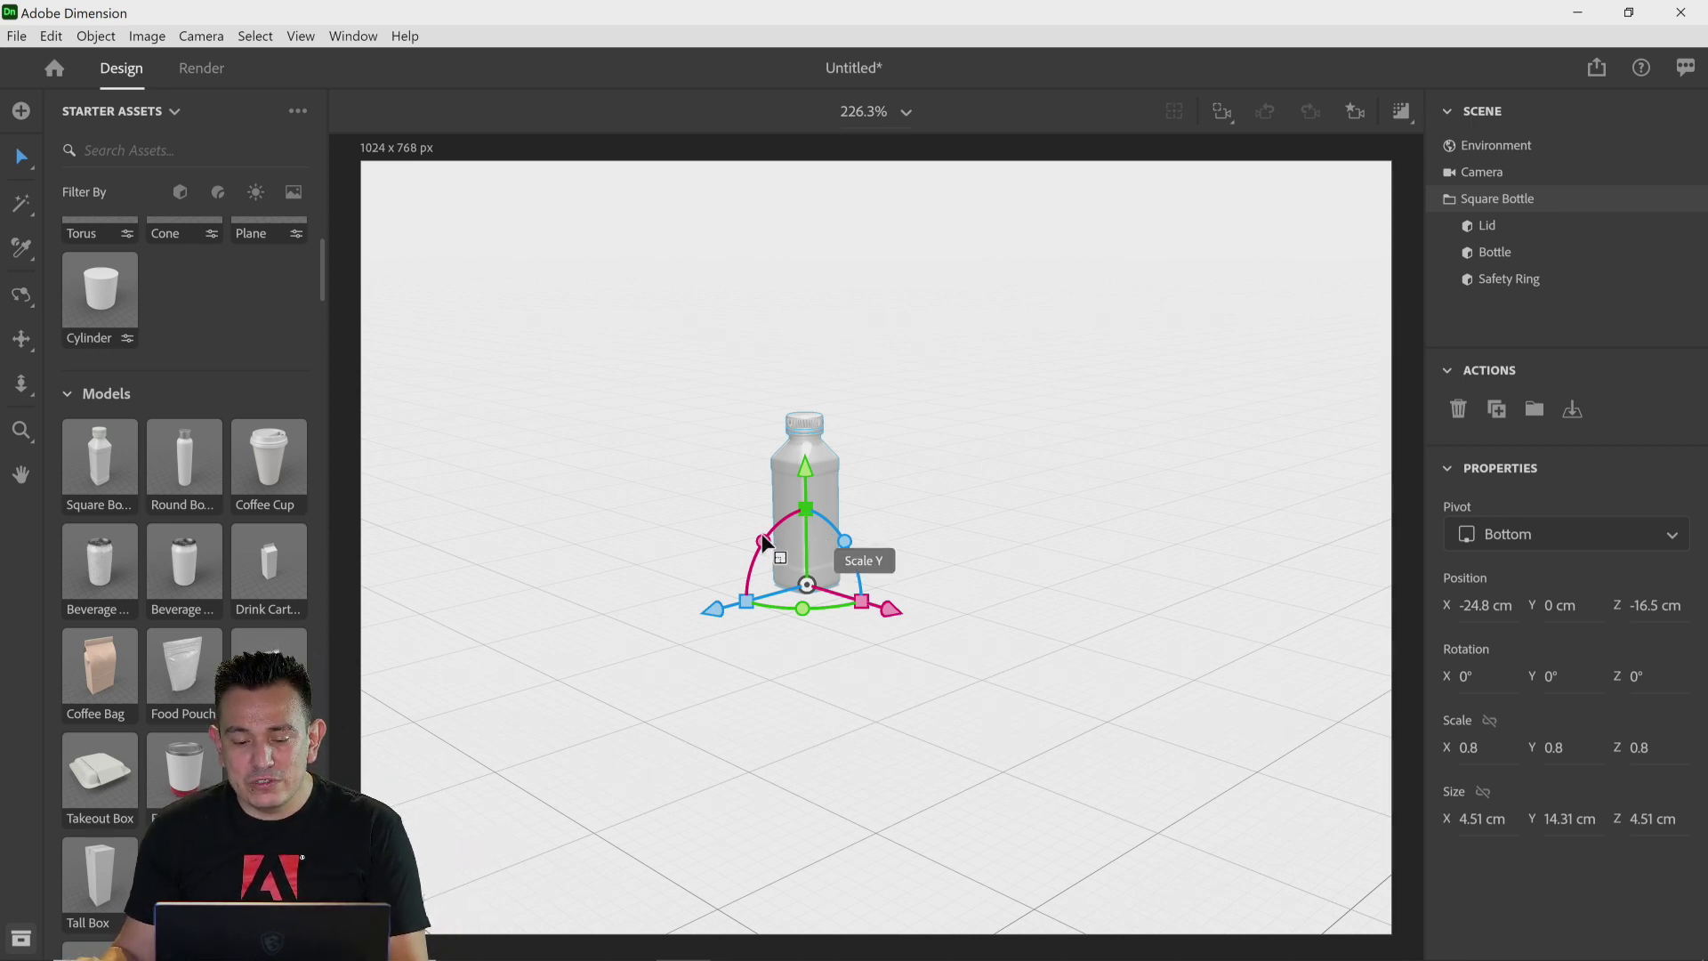
left_click_drag(801, 605, 840, 616)
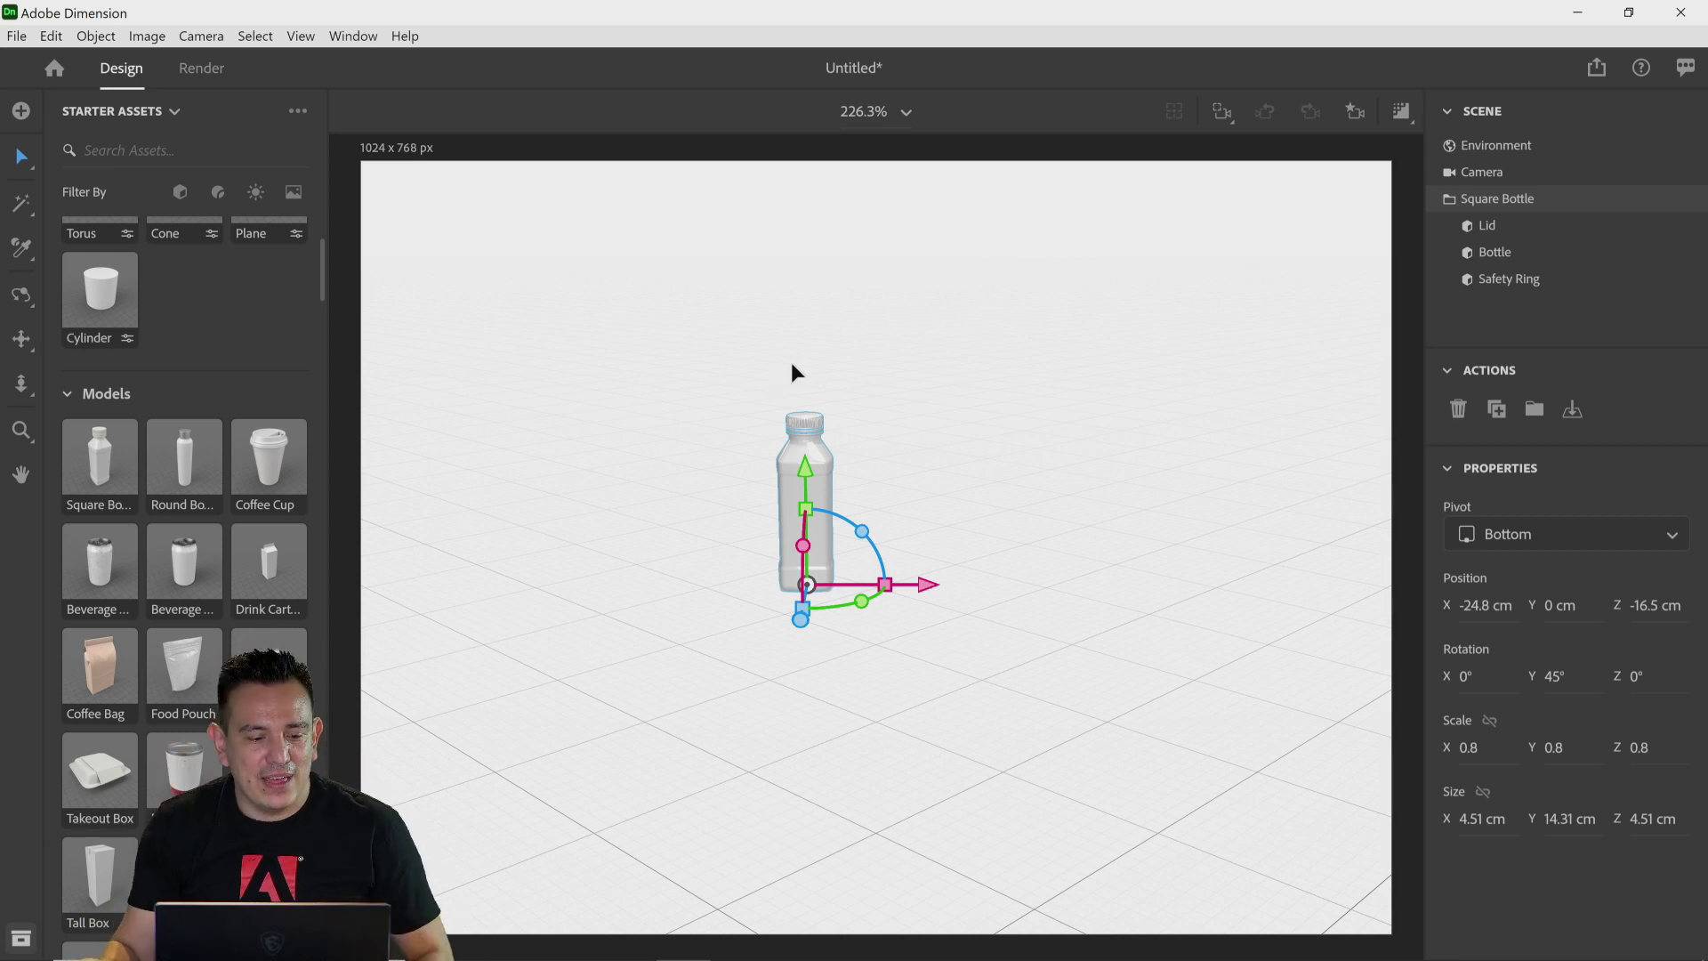
Step: Orbit and pan the camera to view the bottle from a higher angle
left_click(21, 295)
left_click(502, 439)
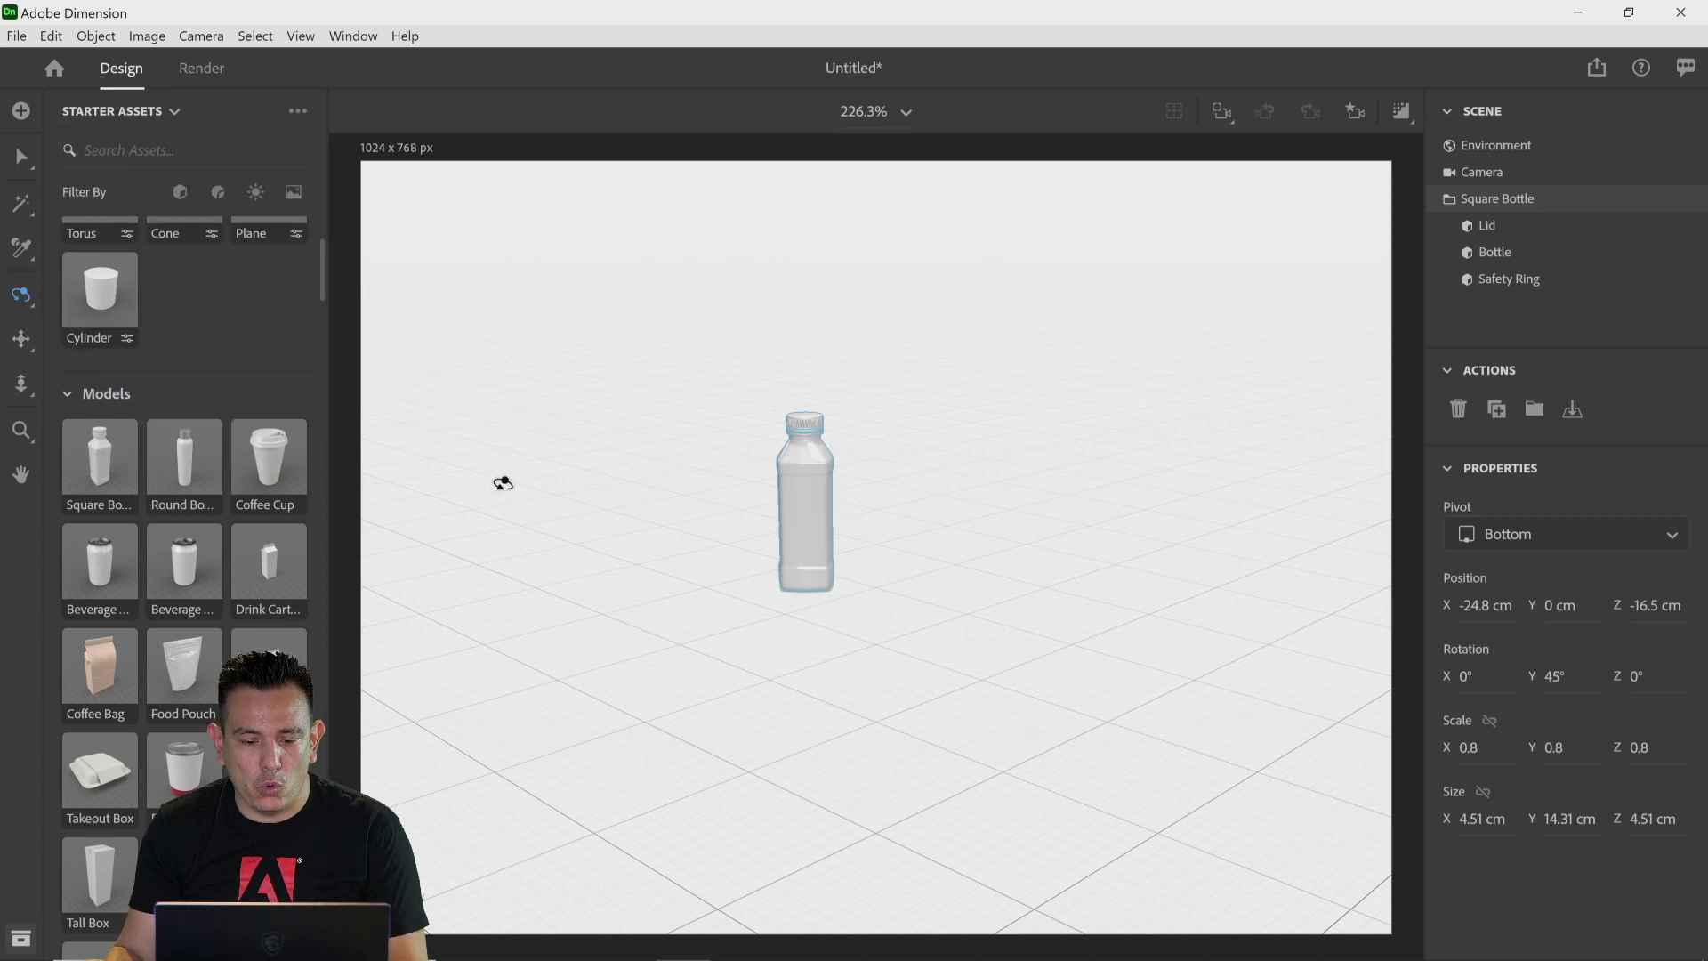
left_click_drag(499, 480, 640, 561)
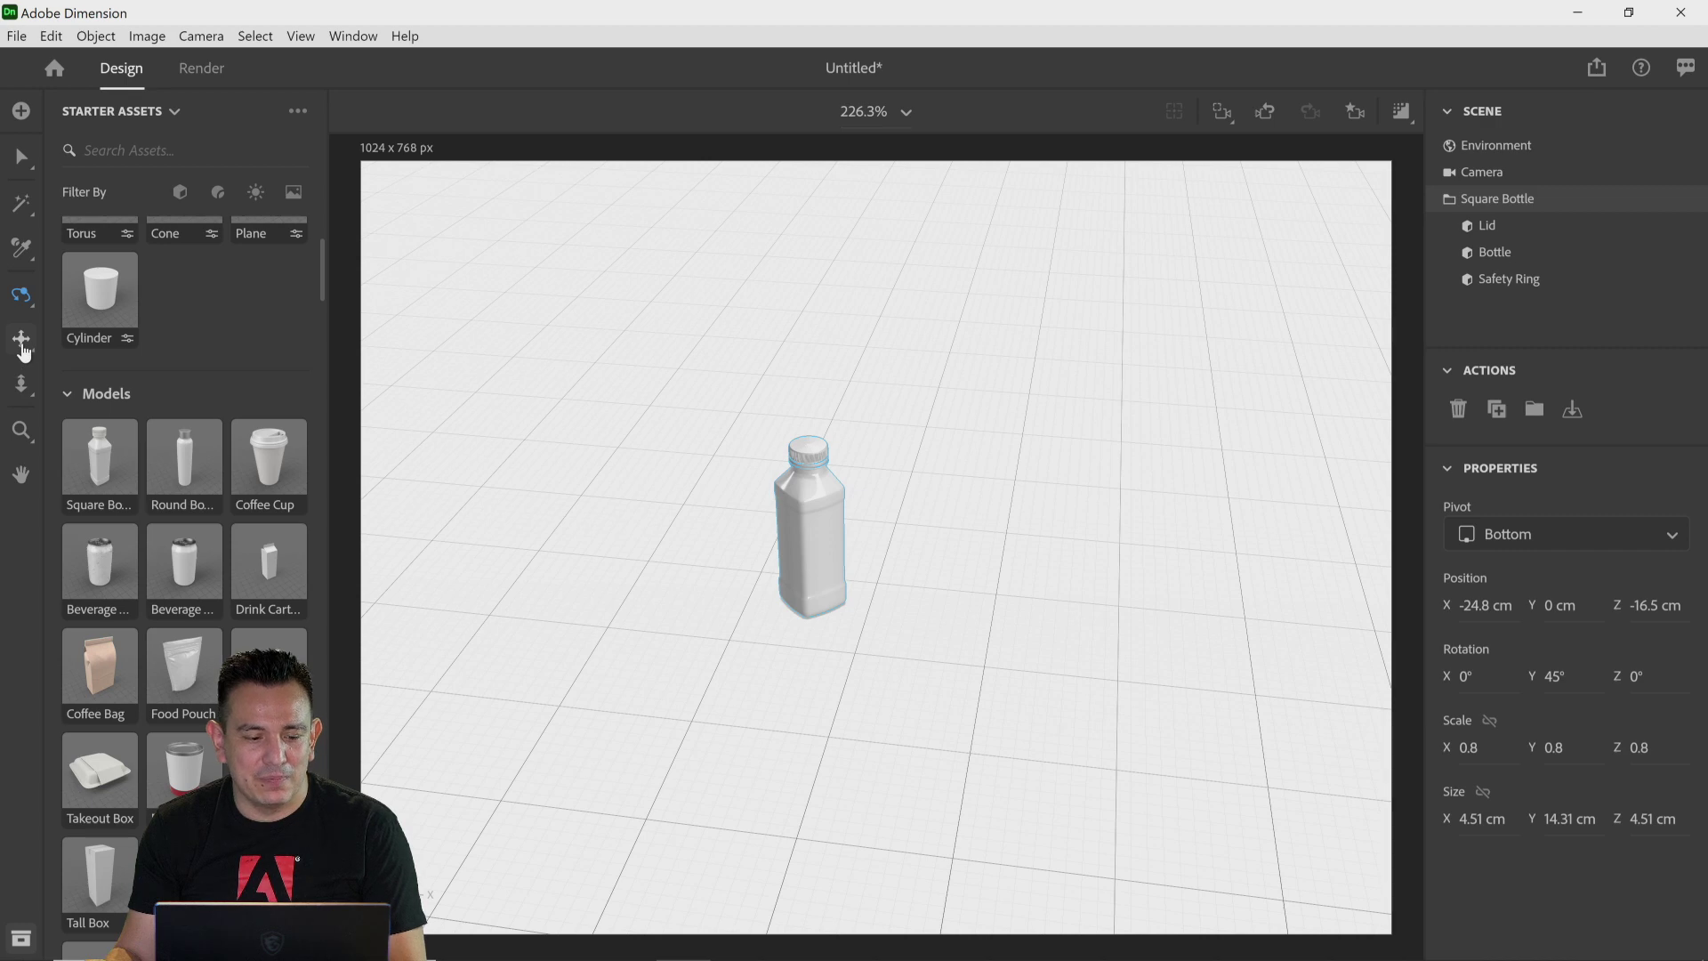
left_click(21, 342)
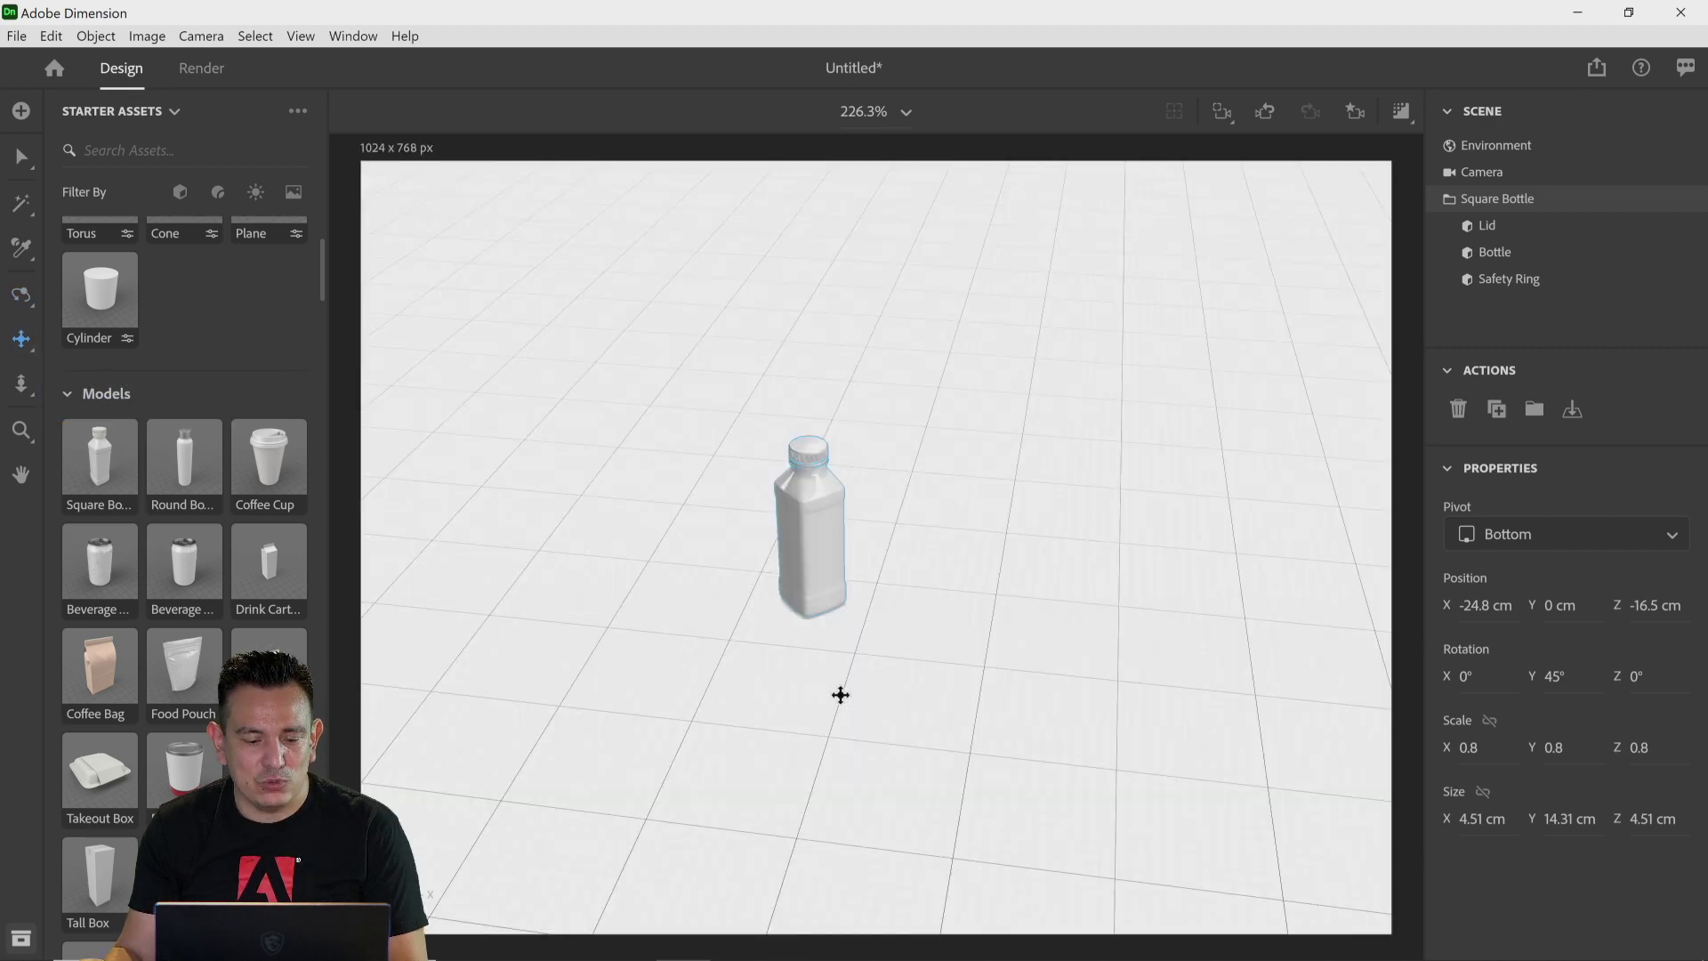
left_click_drag(841, 694, 896, 640)
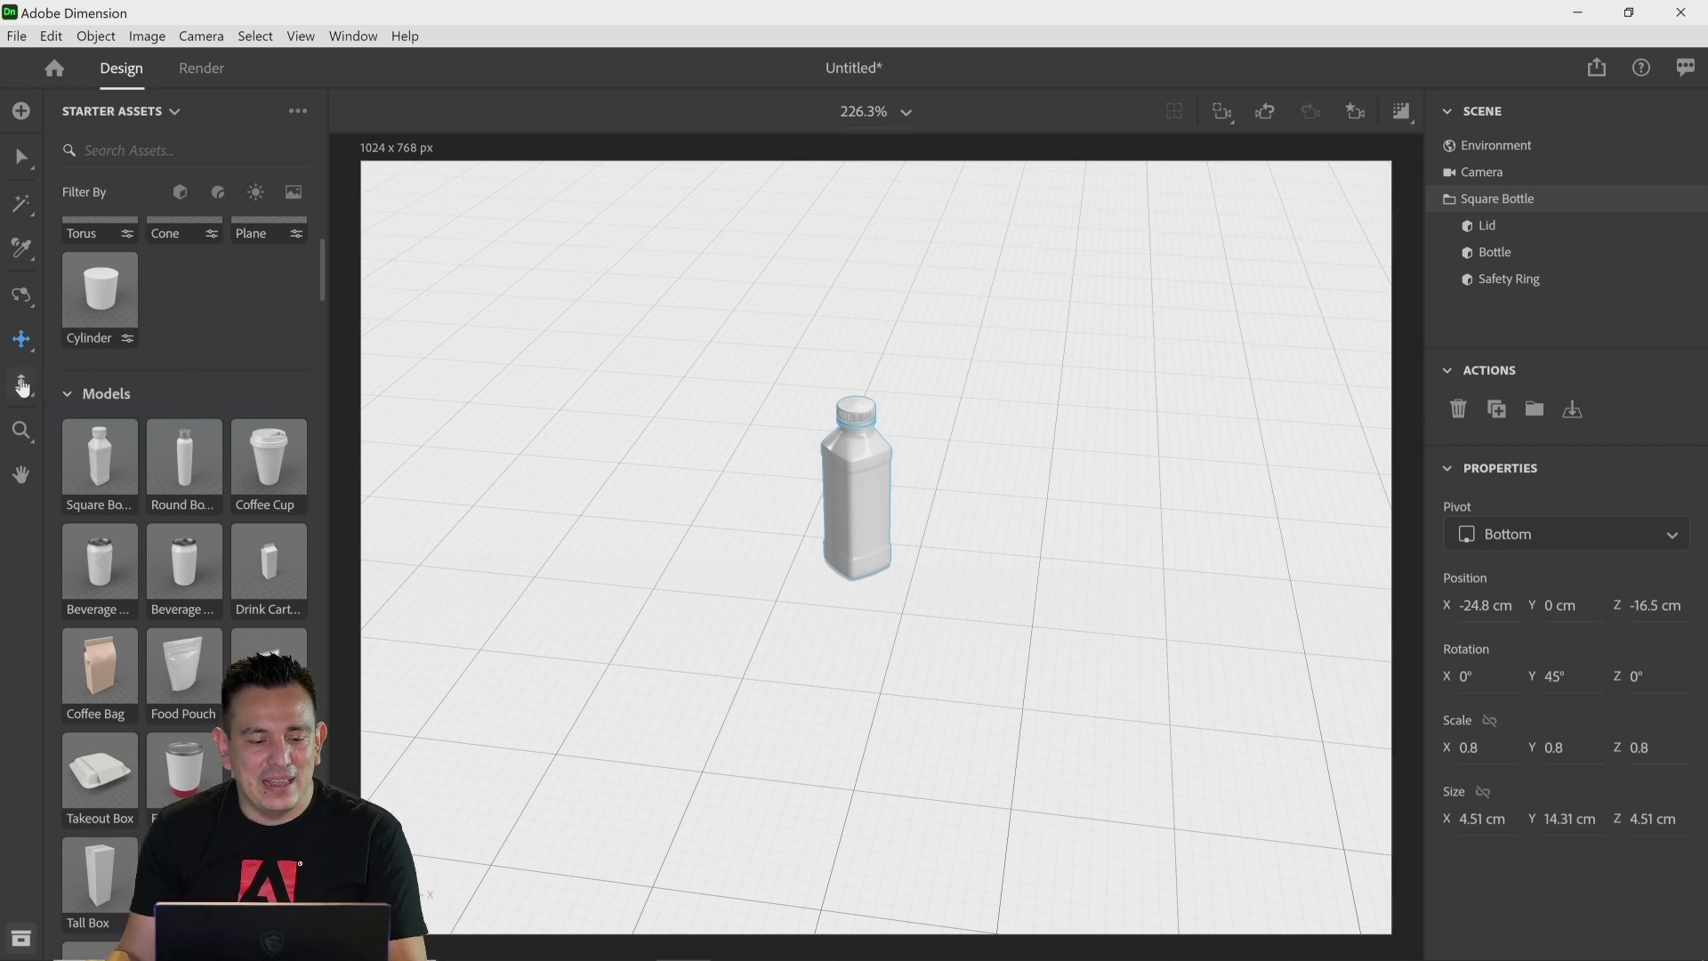
Step: Dolly the camera in on the bottle, then frame the bottle in view
left_click(22, 385)
left_click_drag(814, 484, 908, 326)
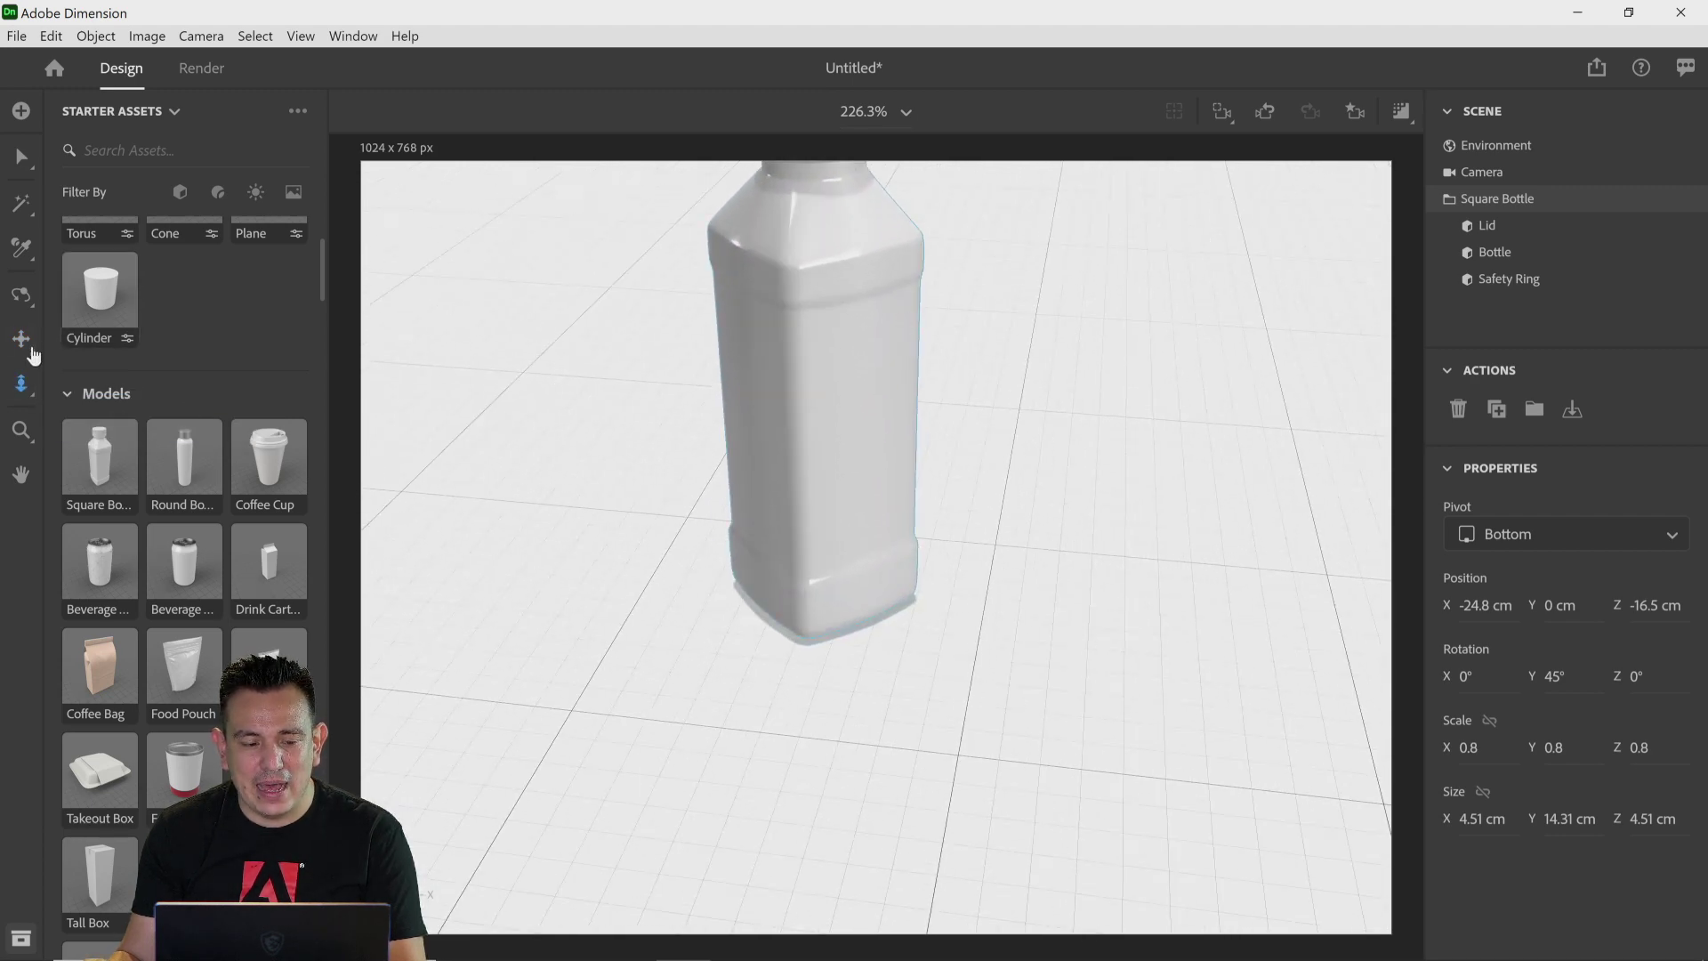
left_click(24, 342)
key("f")
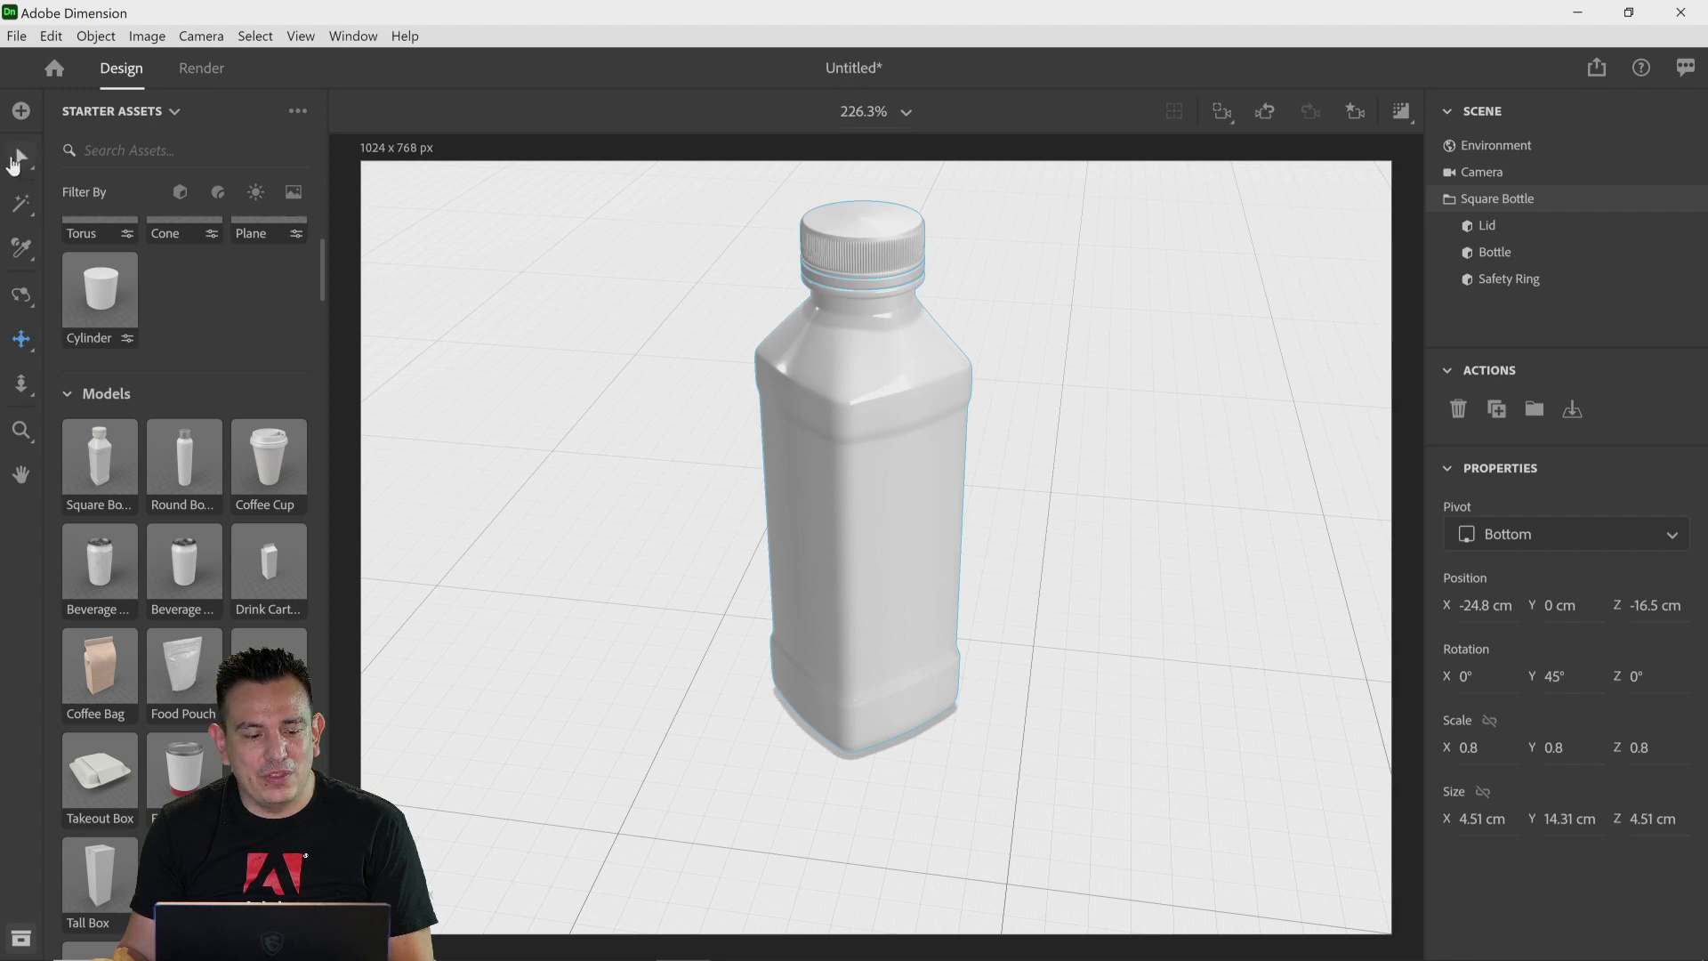
Step: Orbit the camera down to a lower viewing angle on the bottle
left_click(14, 164)
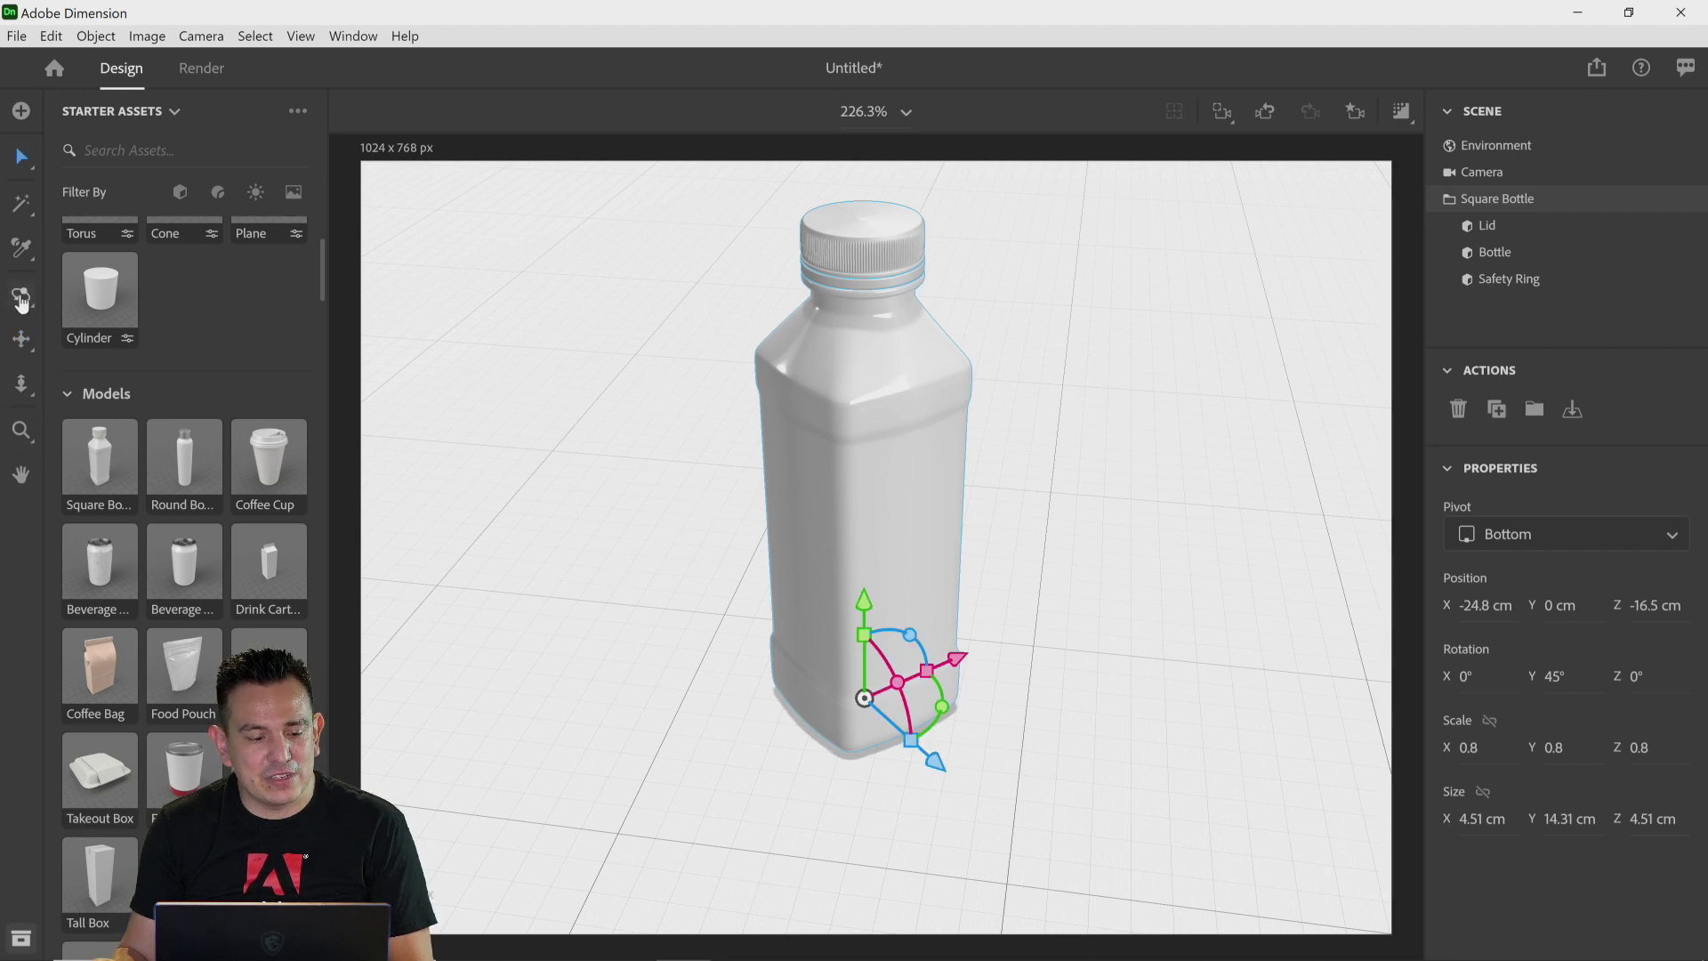
left_click(22, 297)
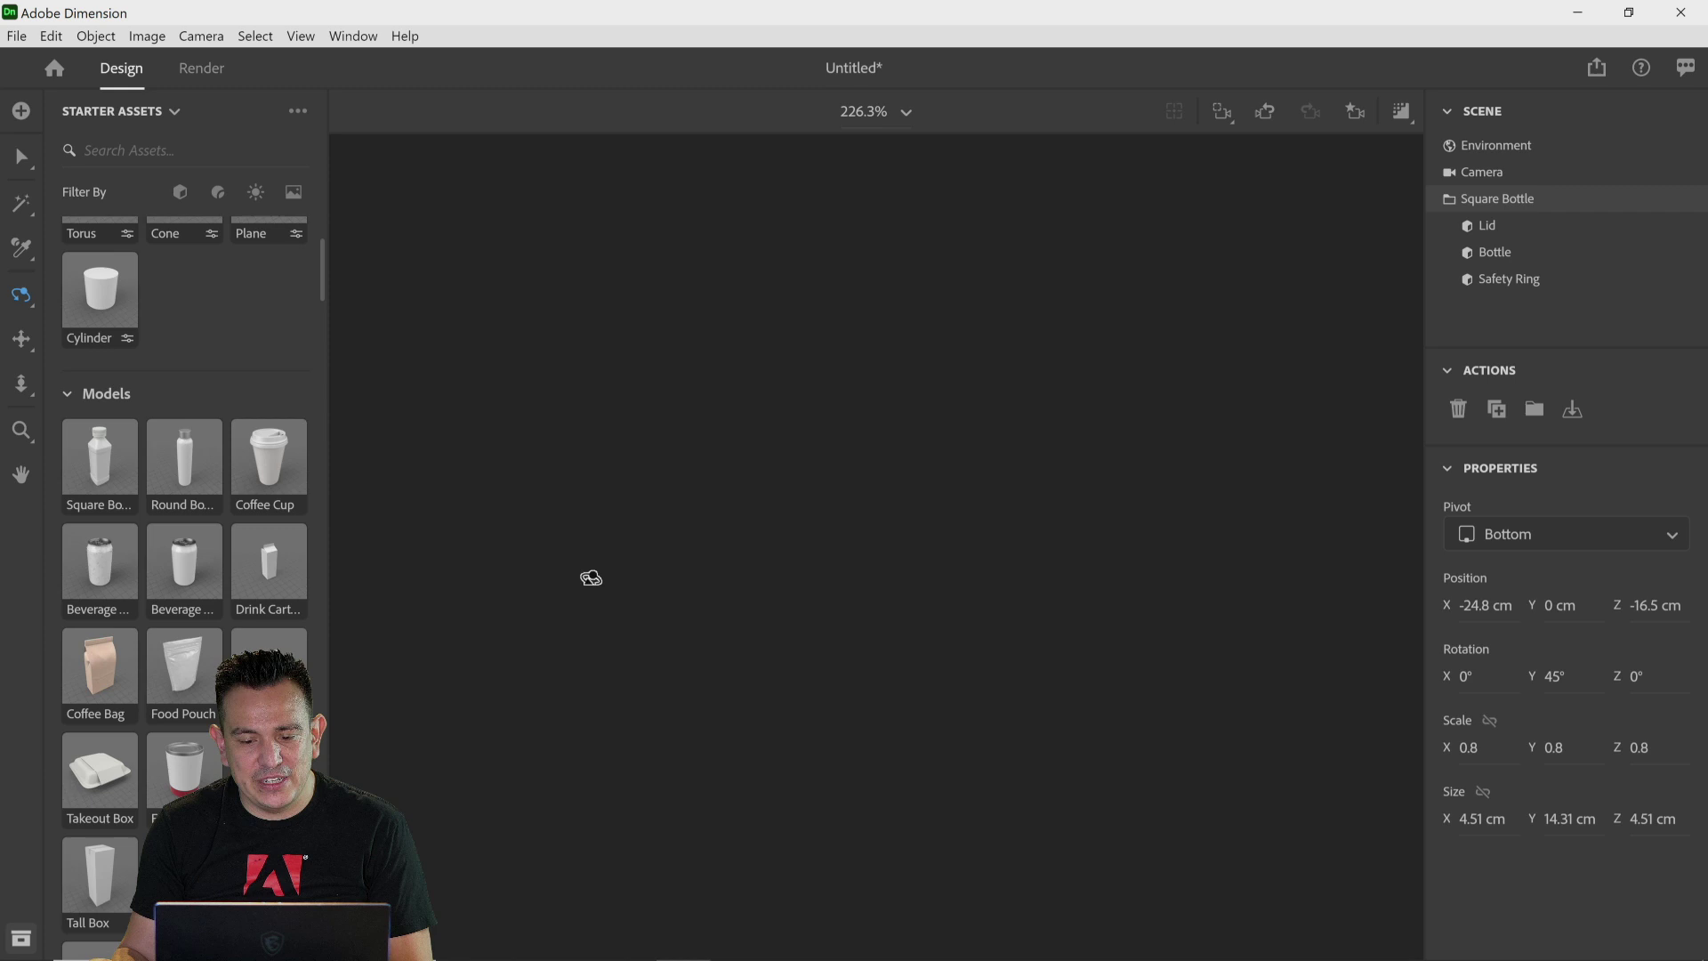
left_click_drag(592, 578, 582, 475)
Step: Move the bottle up and down, snapping it back to the ground each time with Move to Ground
left_click(32, 166)
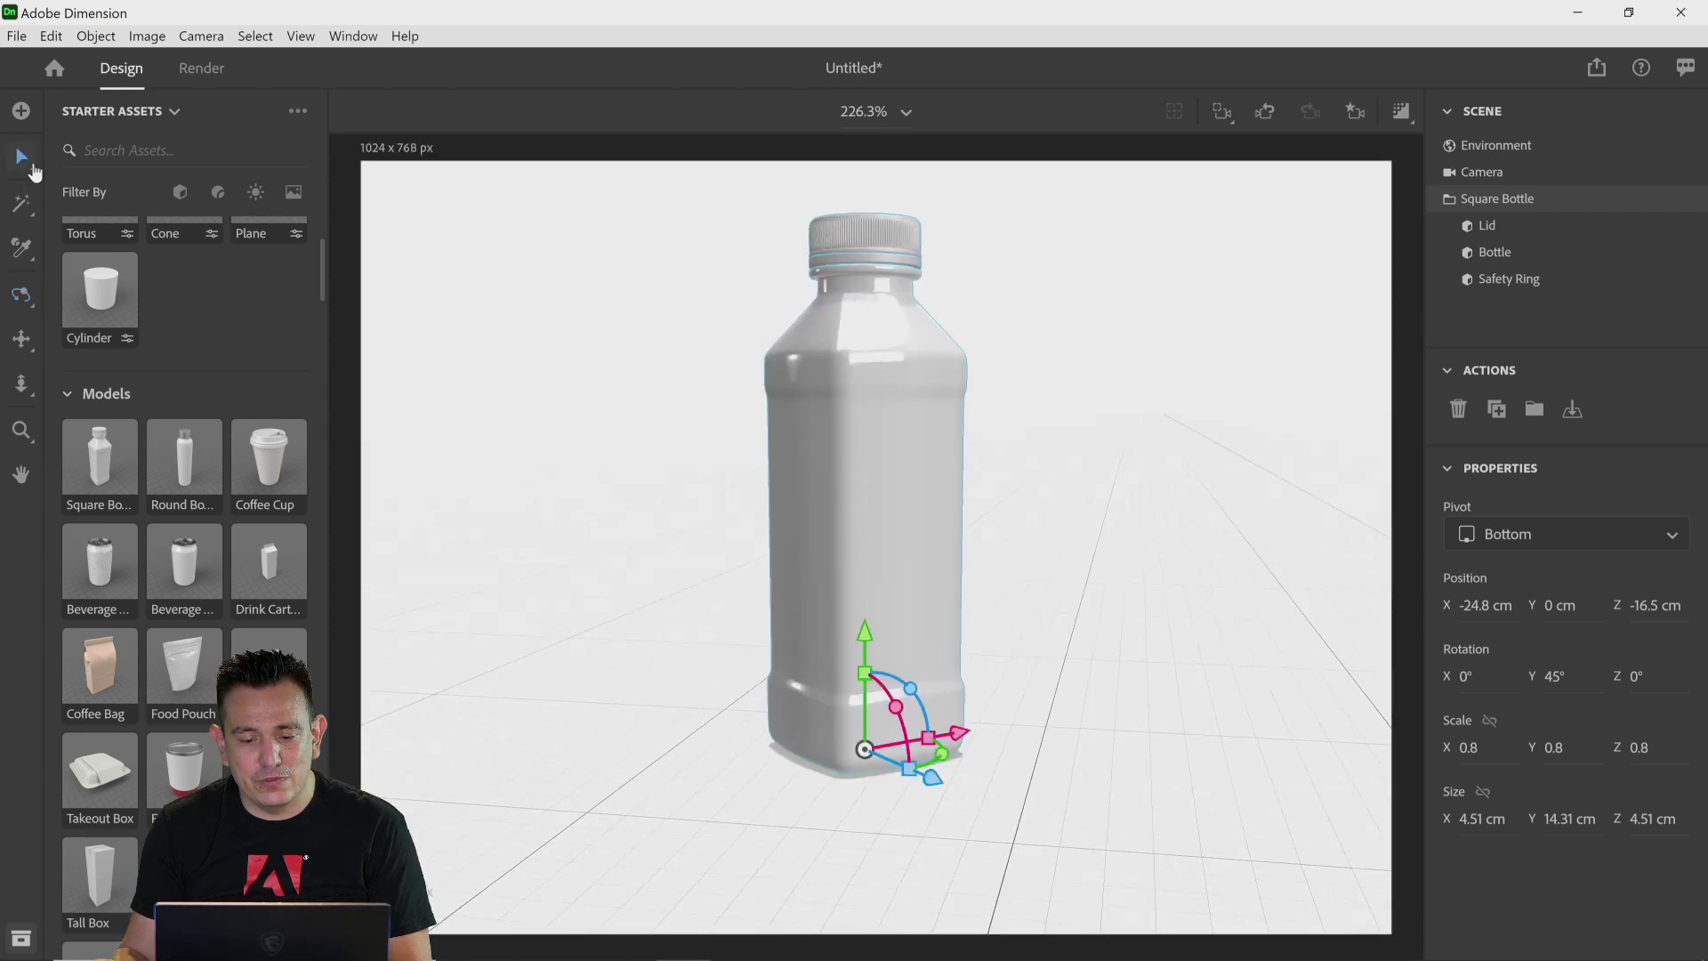
left_click_drag(863, 628, 864, 577)
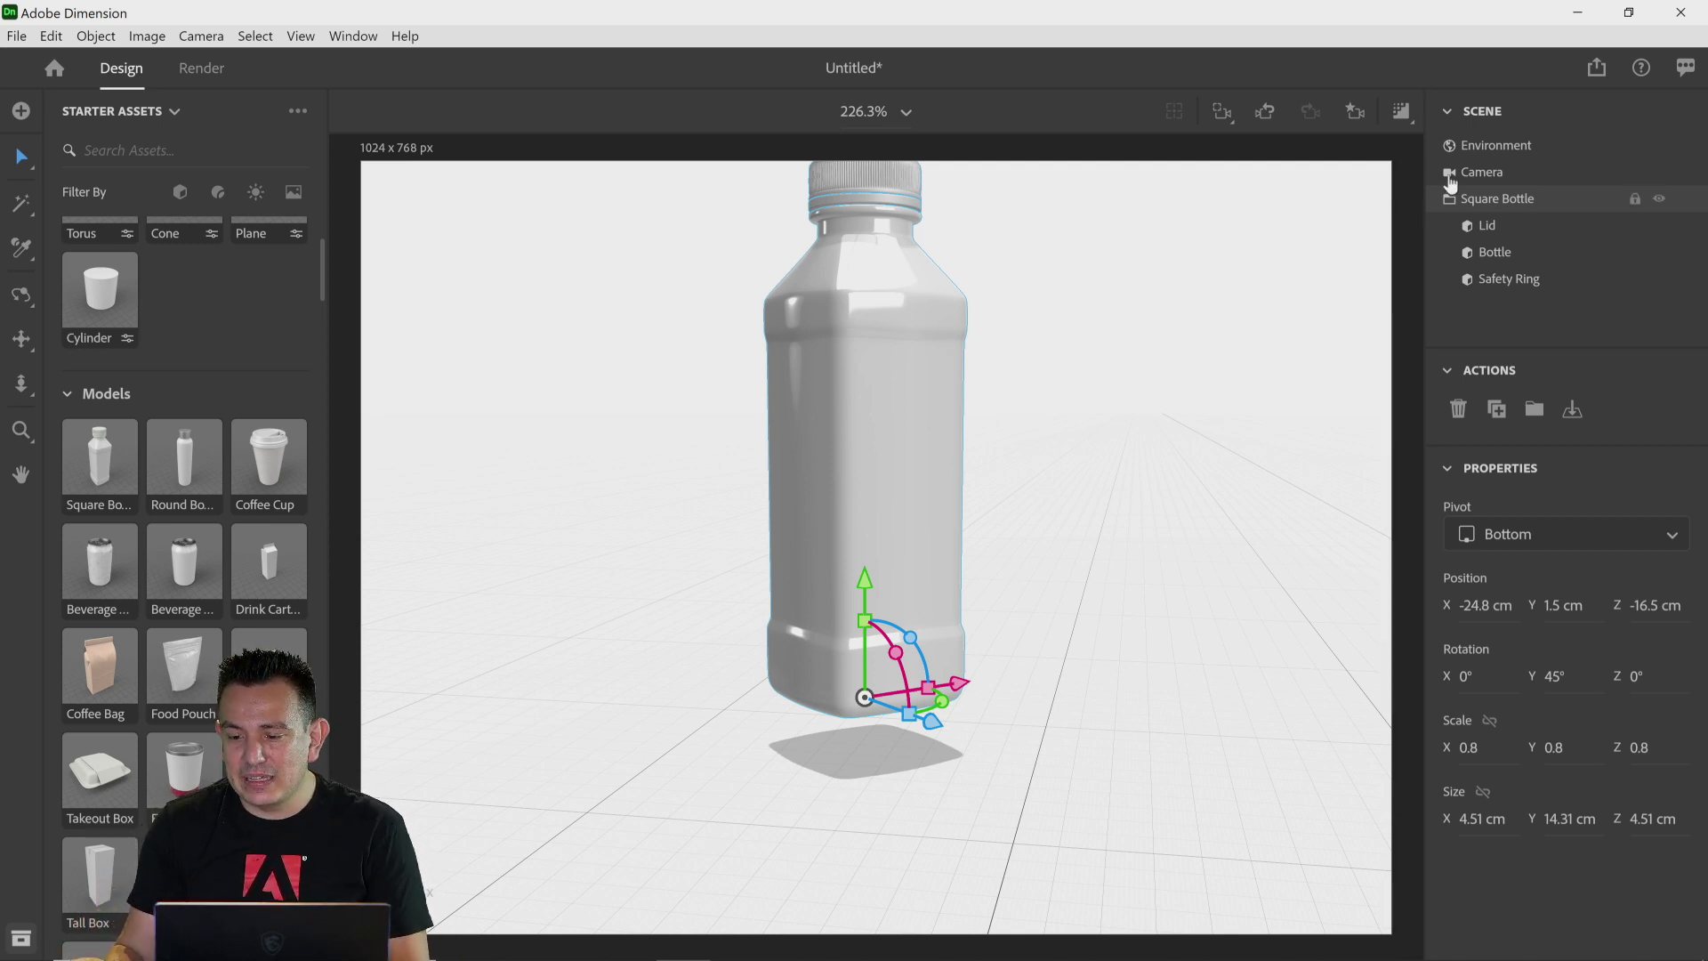
left_click(1572, 411)
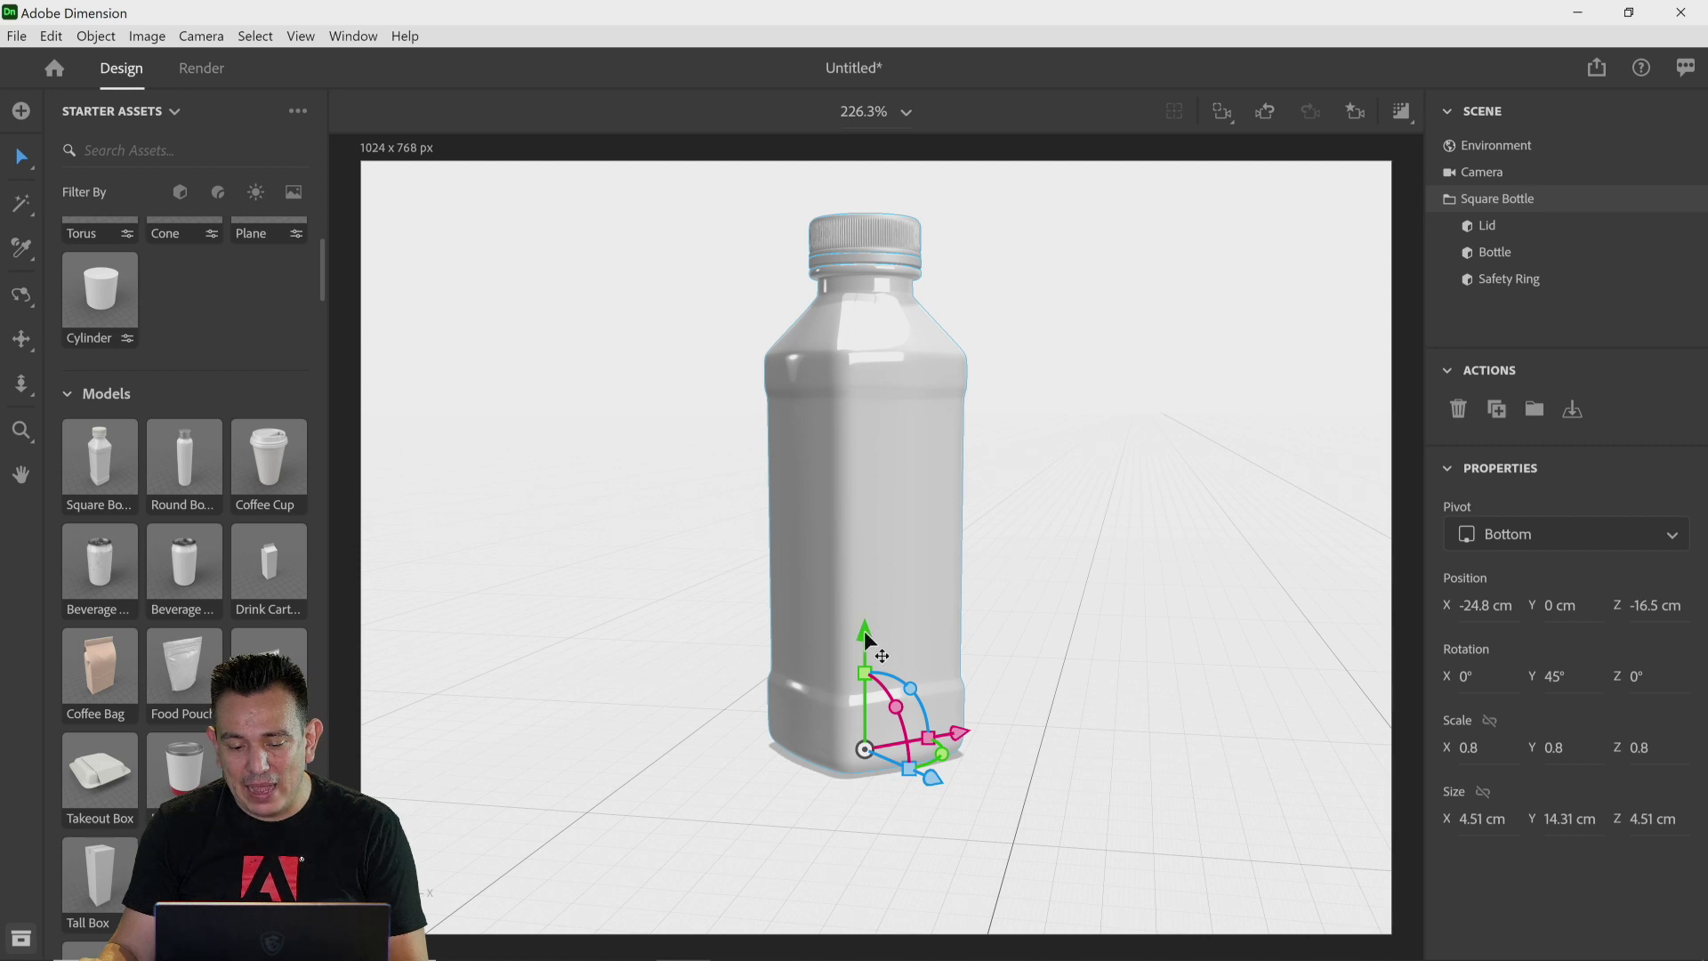
left_click_drag(863, 633, 868, 734)
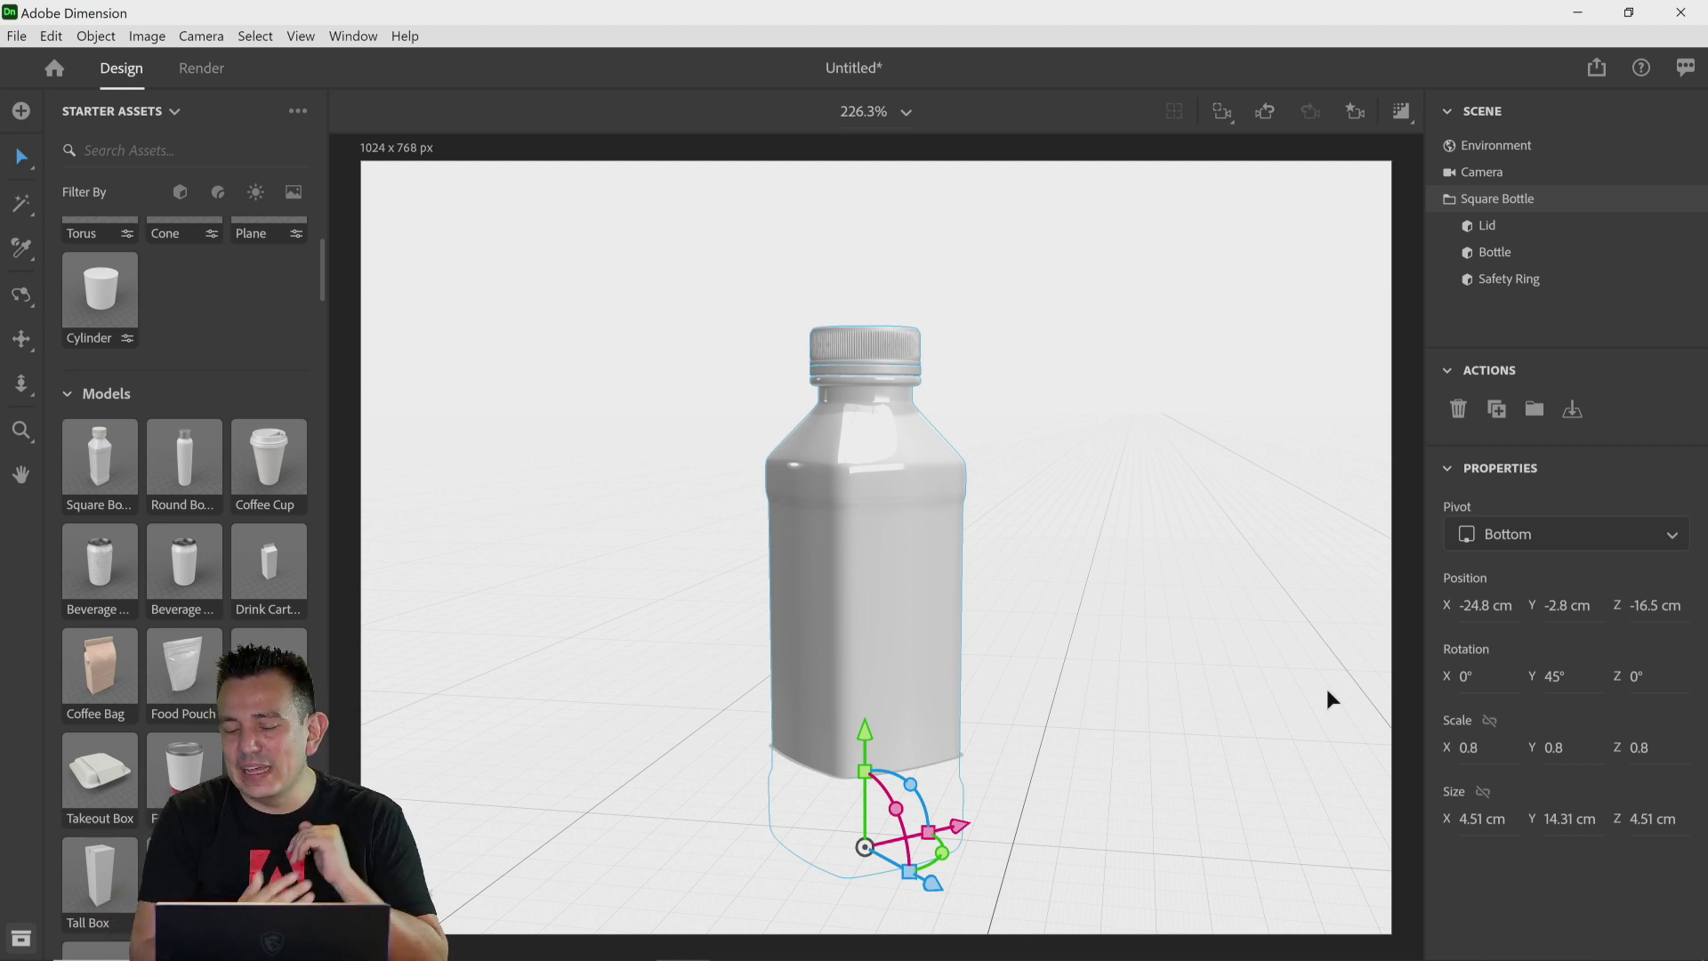
left_click(1572, 410)
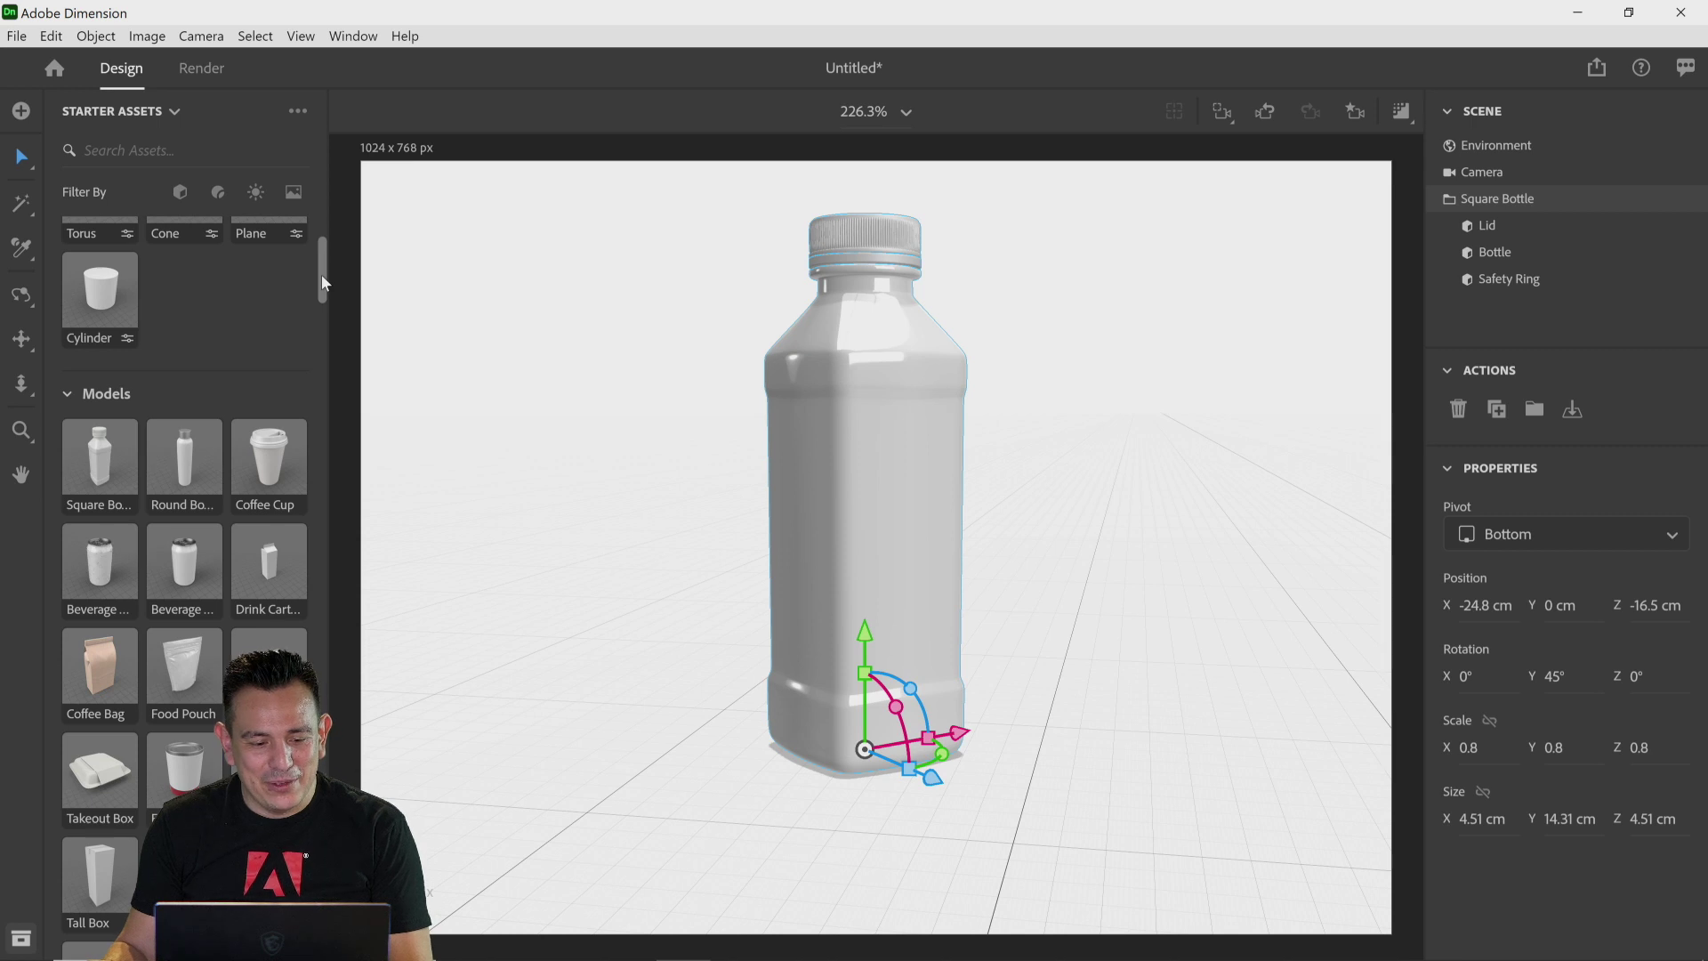
Step: Filter Starter Assets to materials and apply the Metal material to the bottle
mouse_move(322, 274)
left_mouse_down()
mouse_move(322, 301)
mouse_move(324, 259)
left_mouse_up()
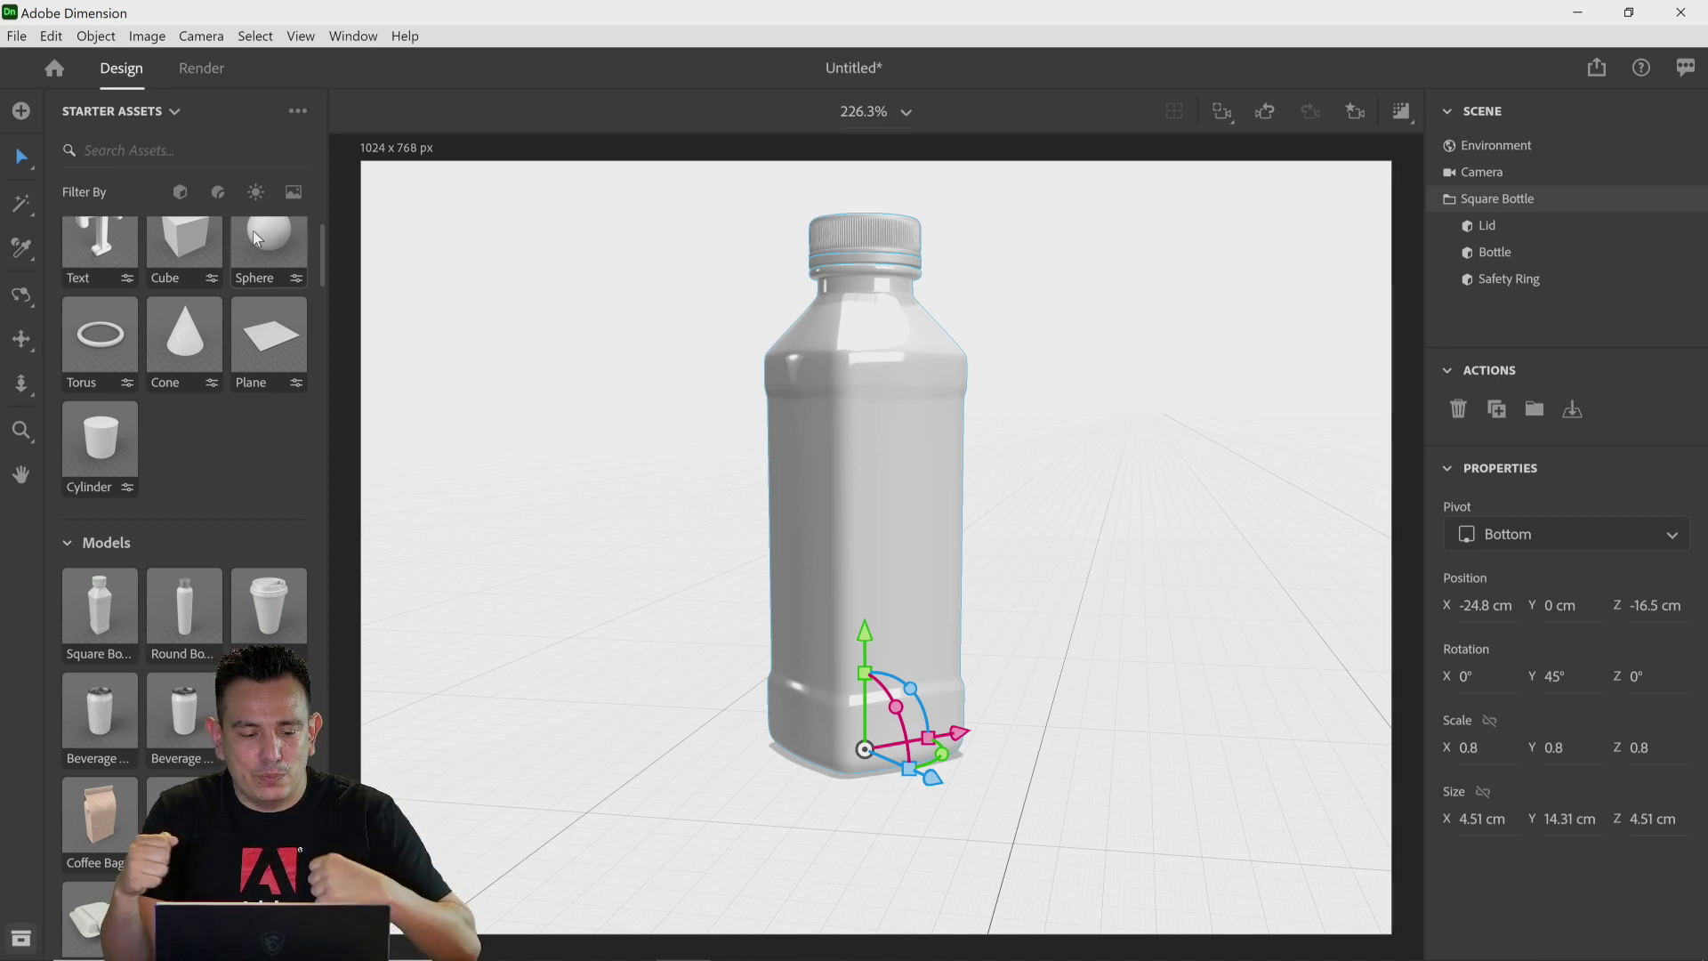
left_click(218, 194)
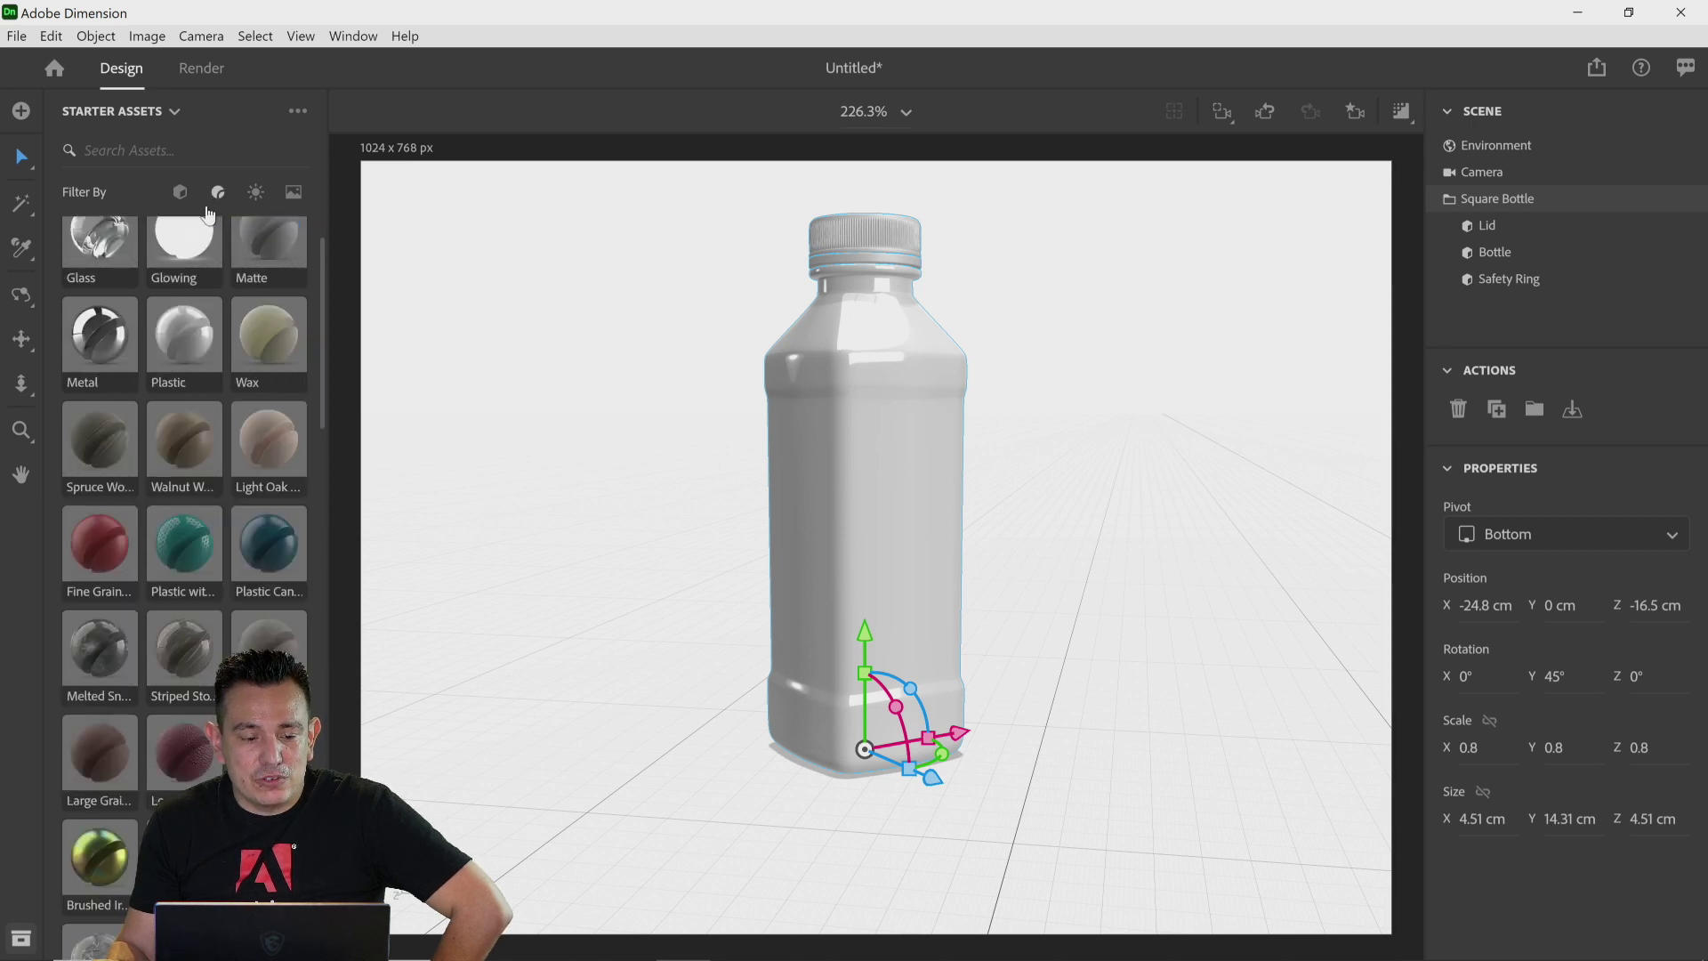
left_click(219, 196)
left_click_drag(323, 239, 301, 474)
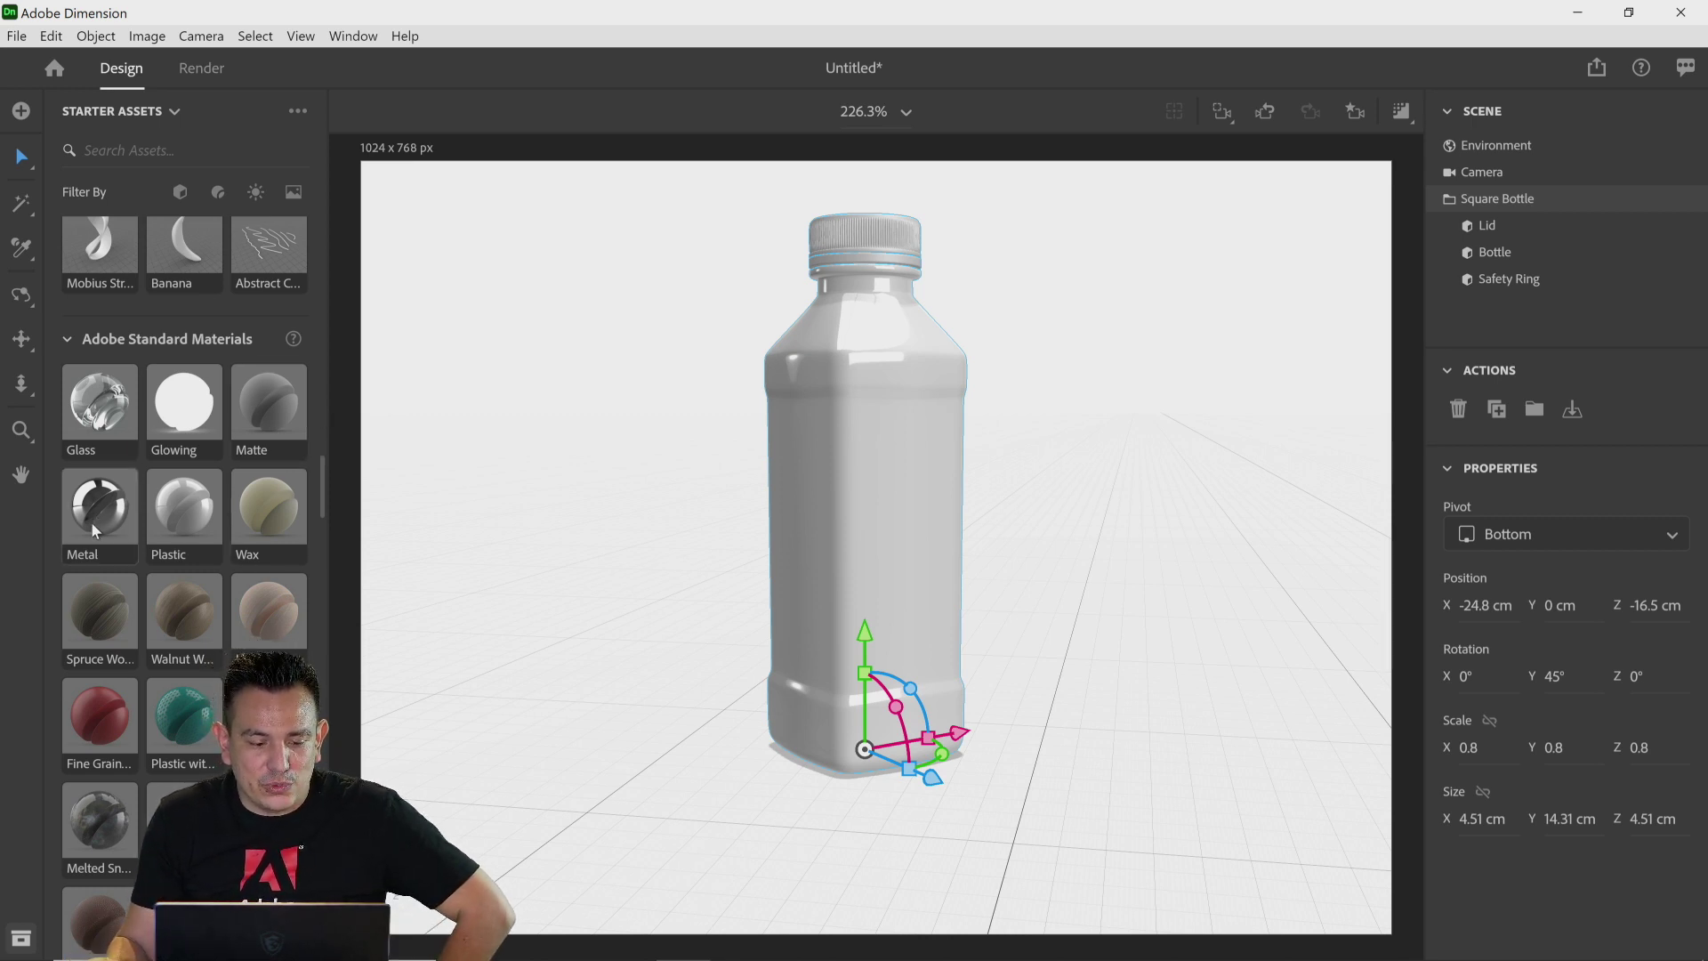
left_click_drag(95, 514, 897, 542)
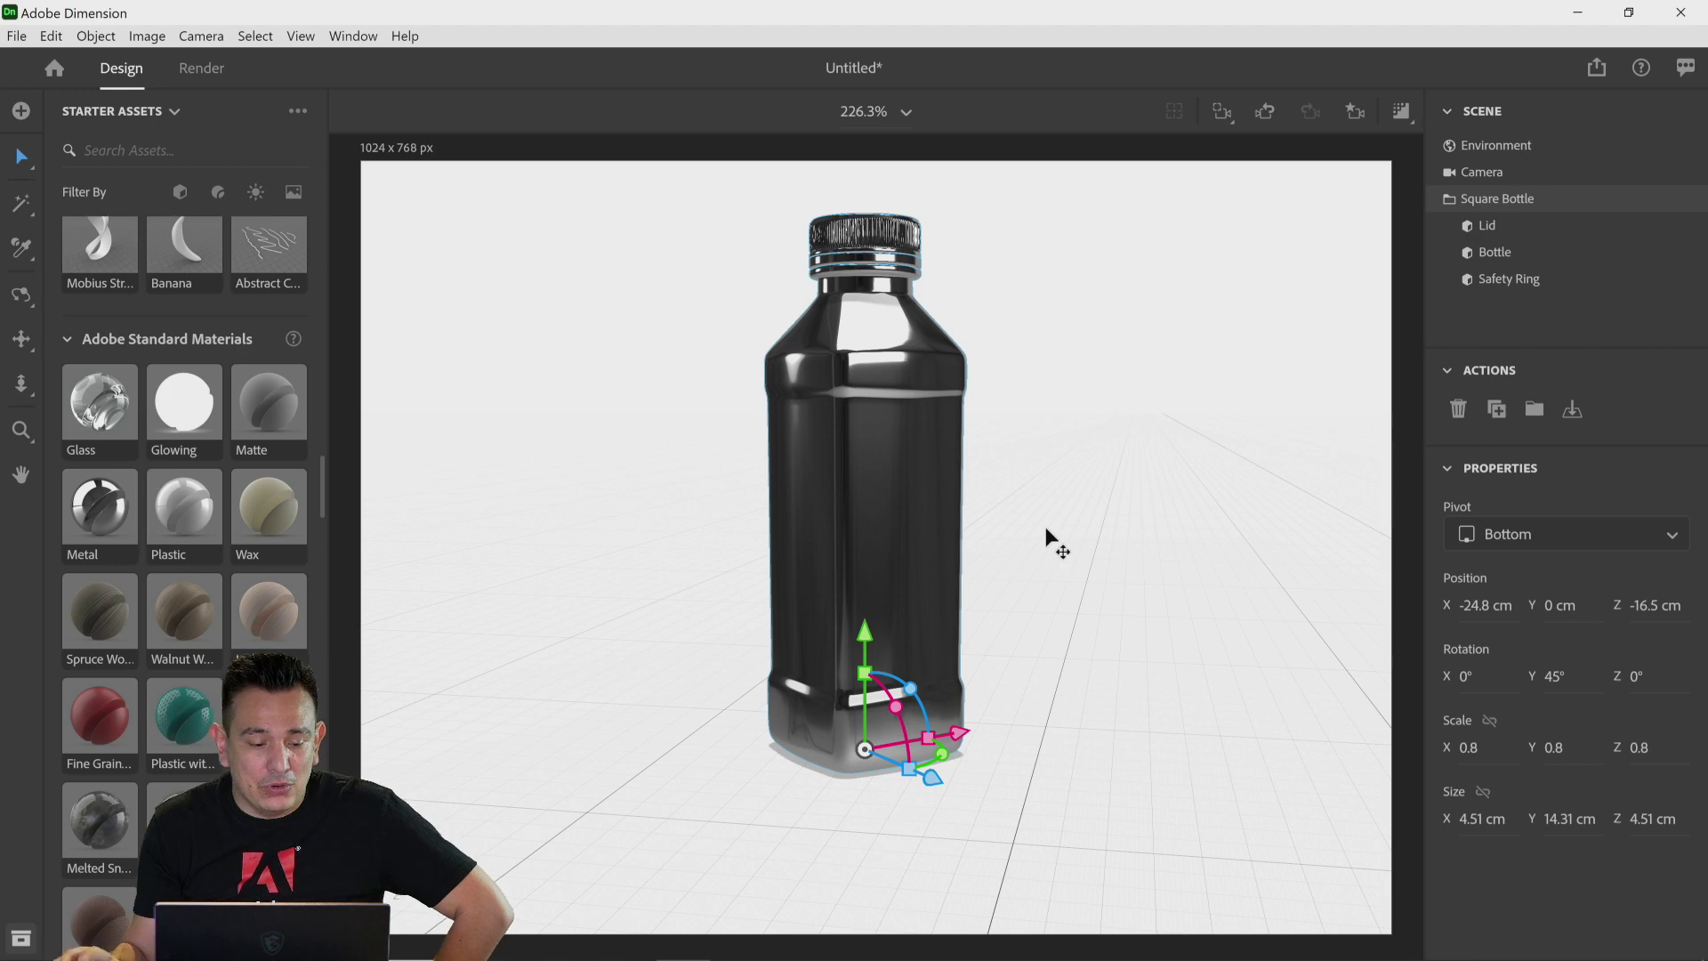
Step: Apply the Walnut Wood material to the bottle
scroll(231, 557, "down", 2)
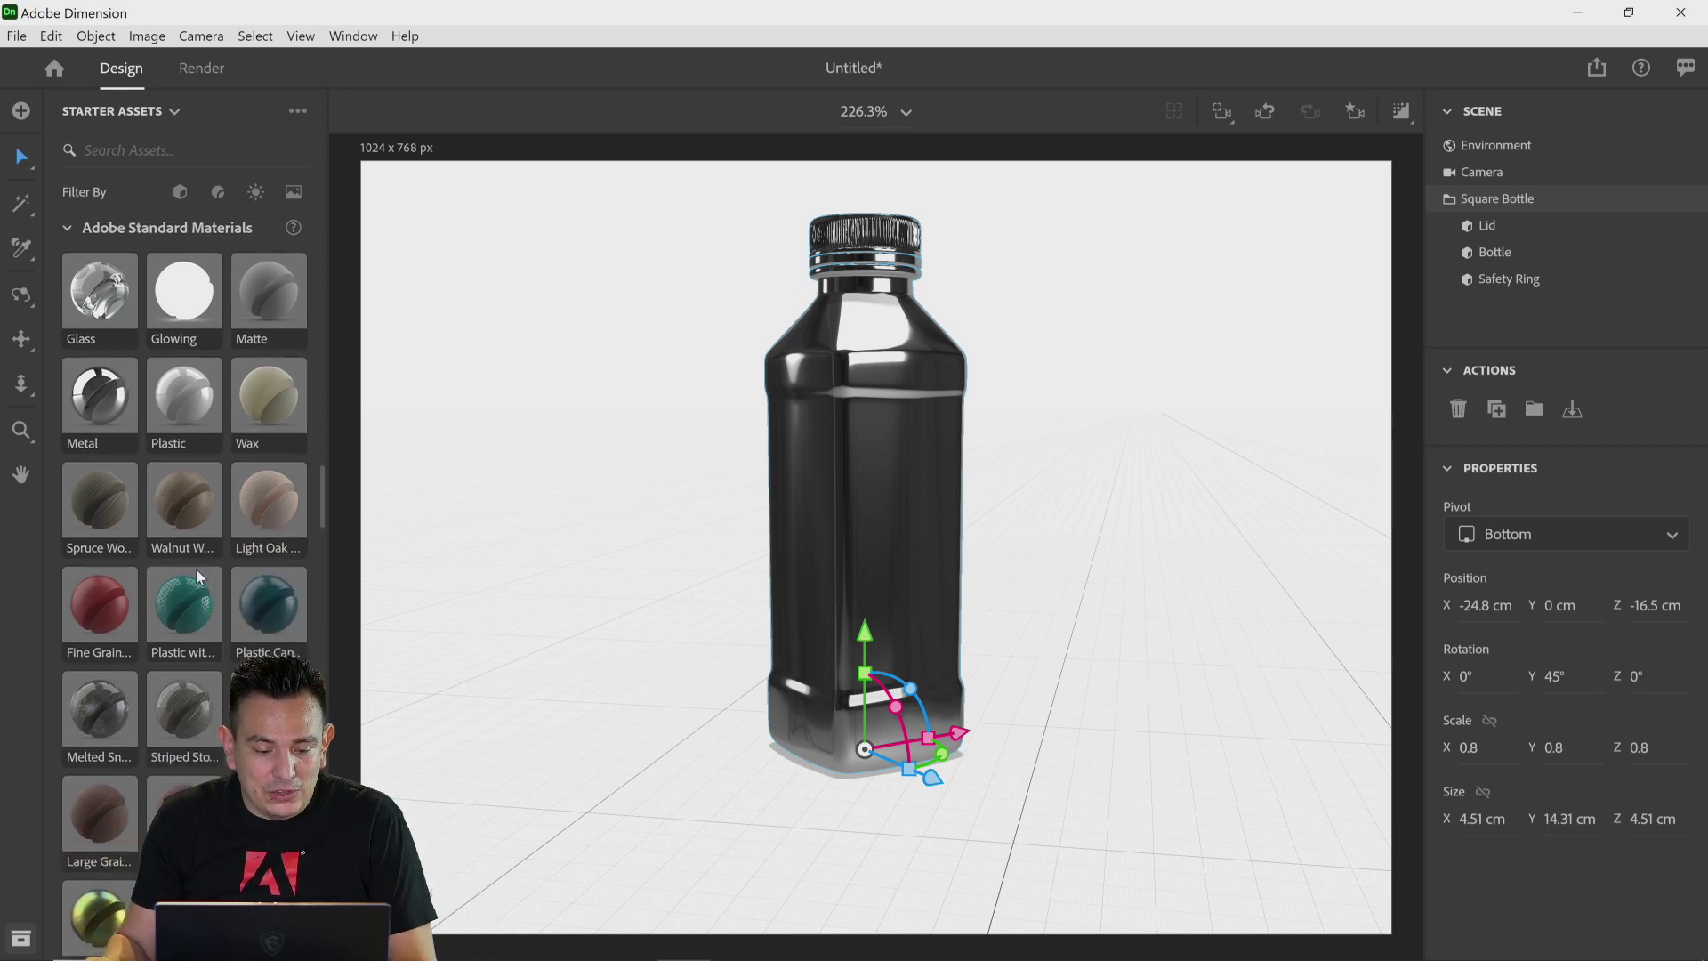
left_click_drag(181, 514, 850, 506)
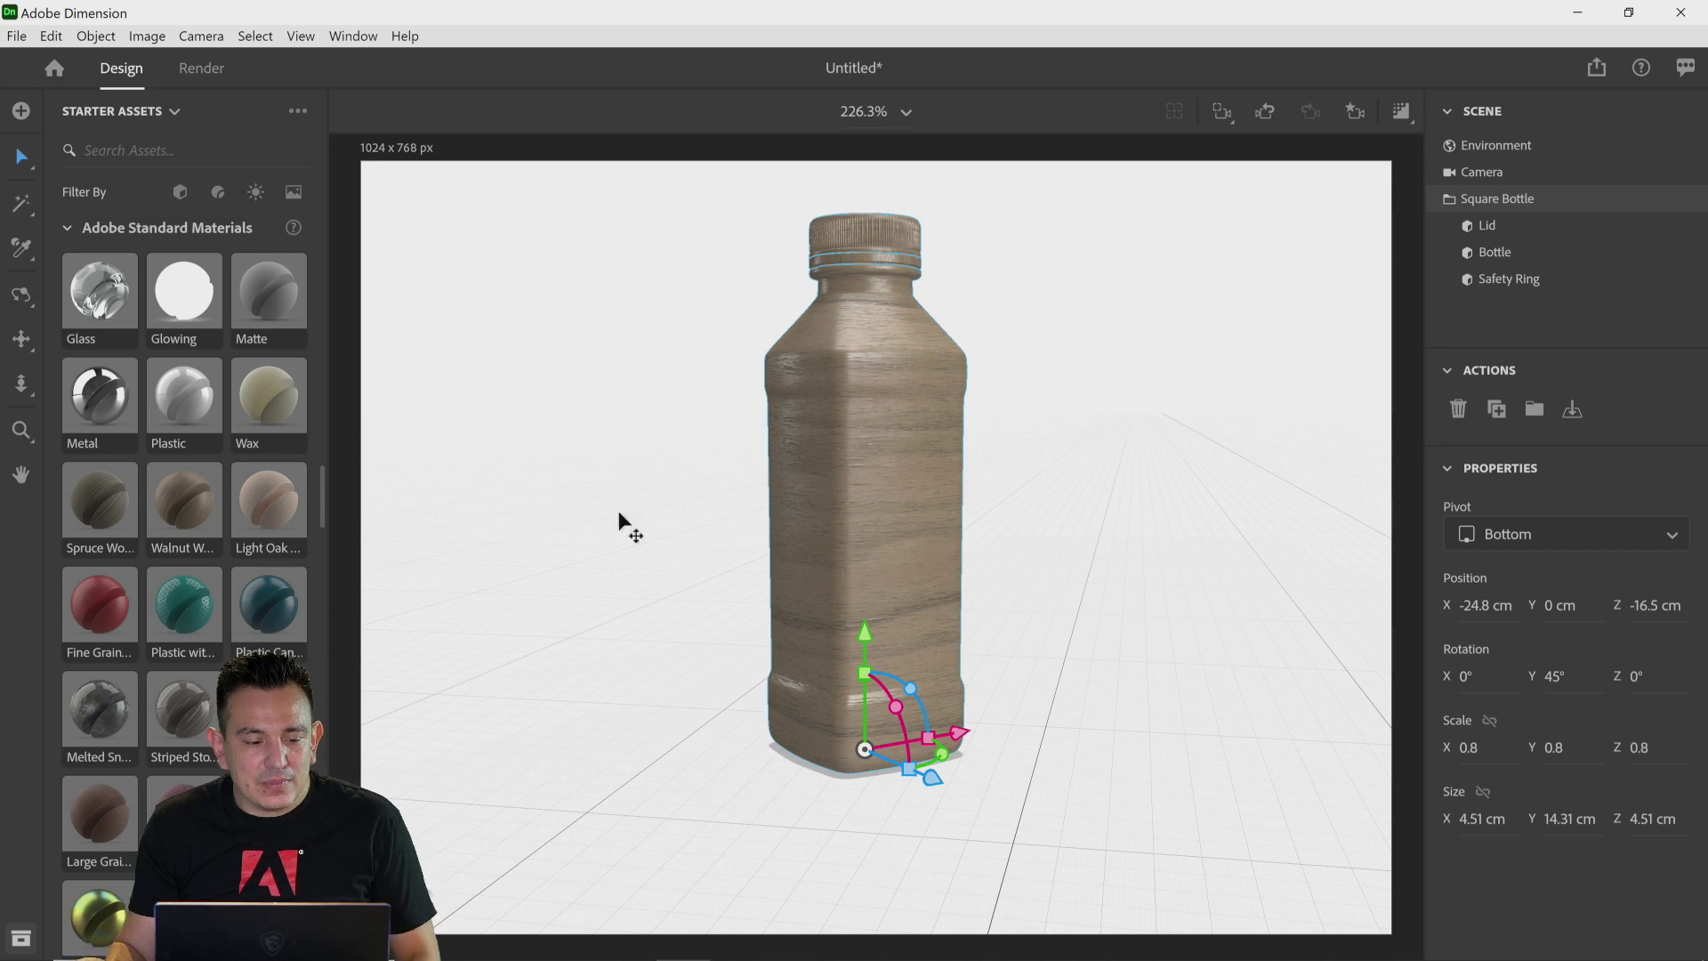
Step: With the Magic Wand tool, select the bottle's safety ring and apply the Plastic material to it
left_click(21, 212)
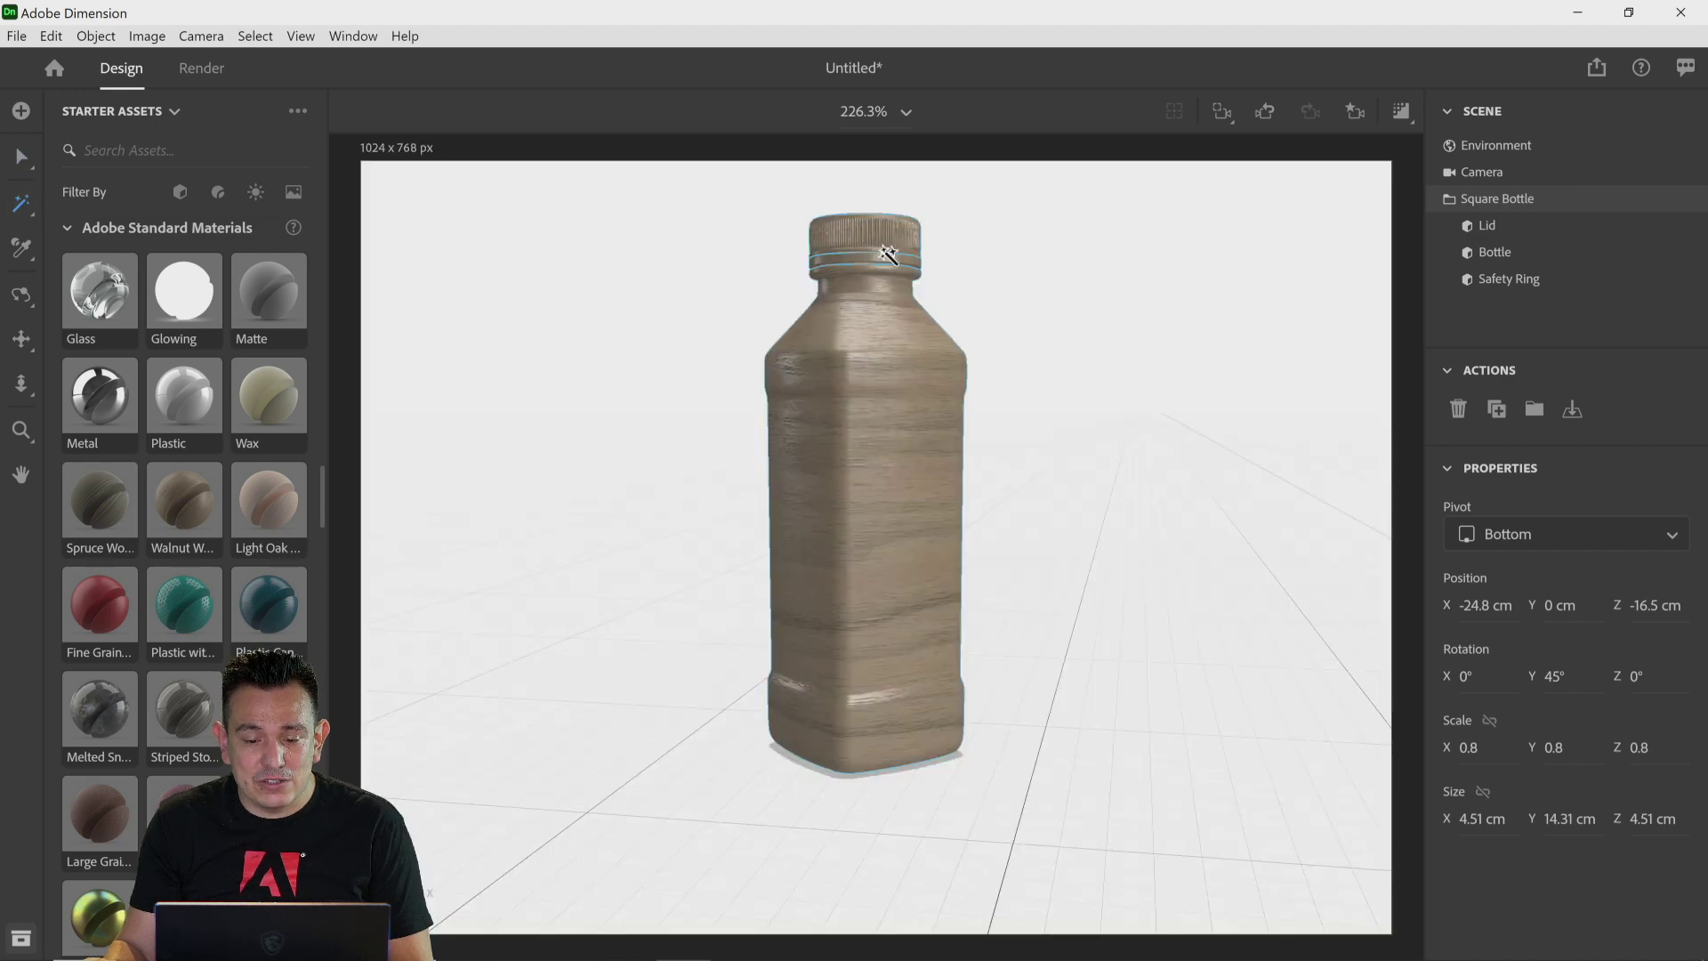
left_click(887, 255)
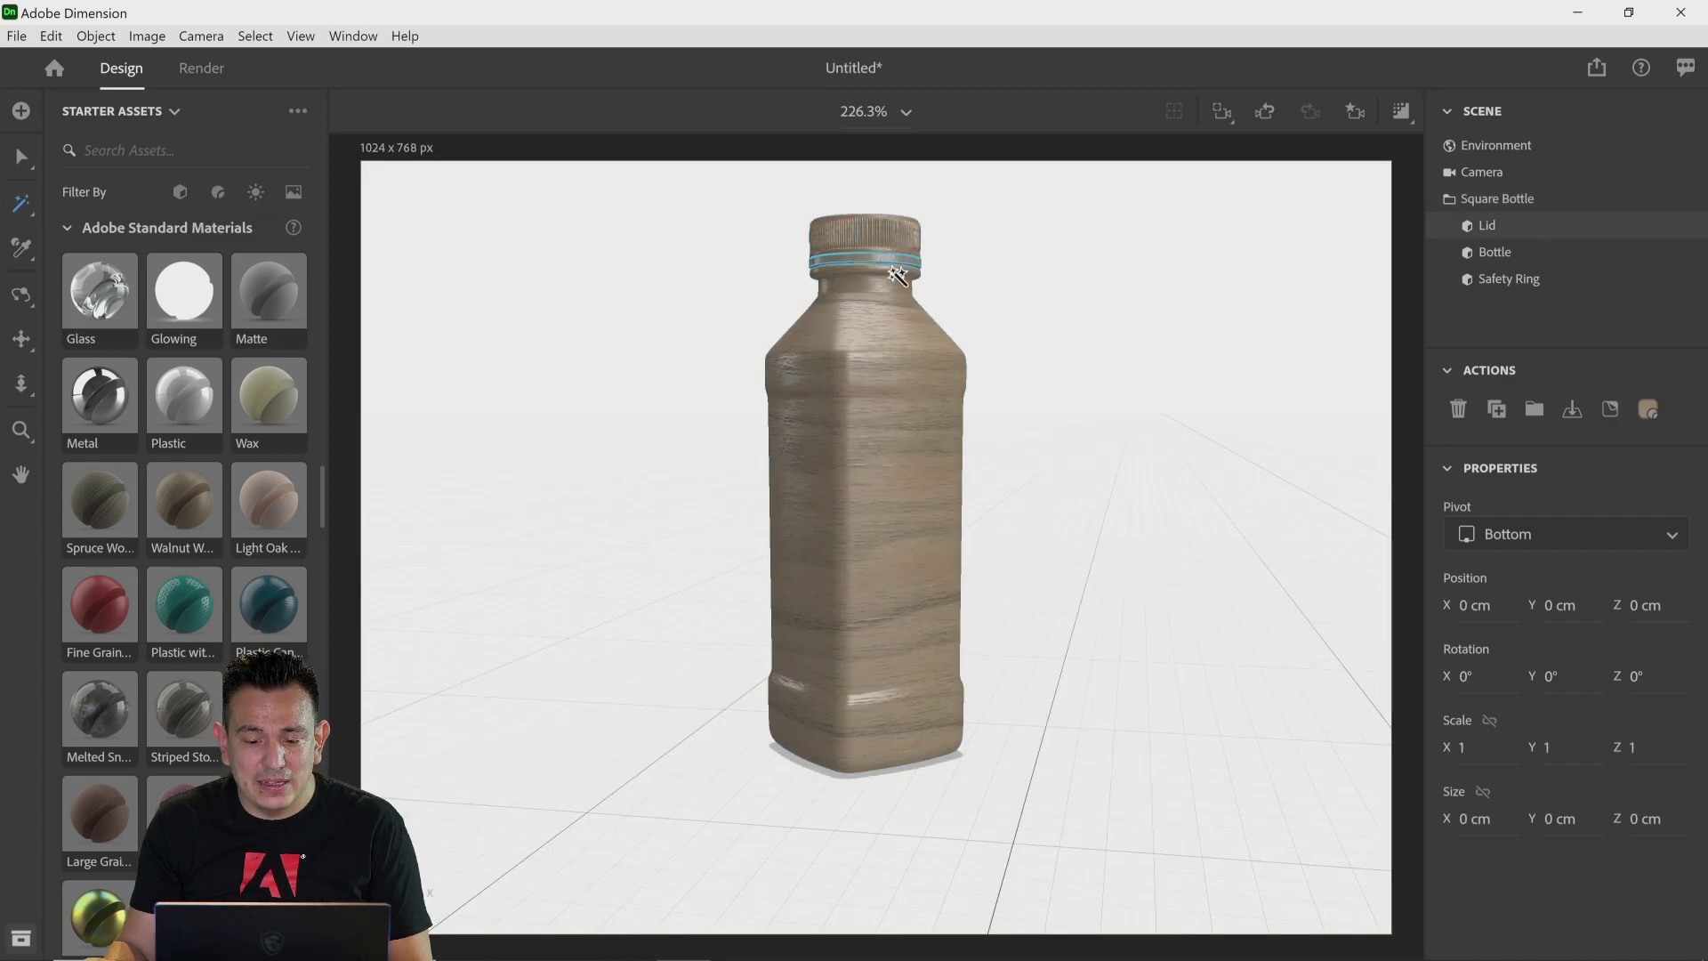
left_click(895, 275)
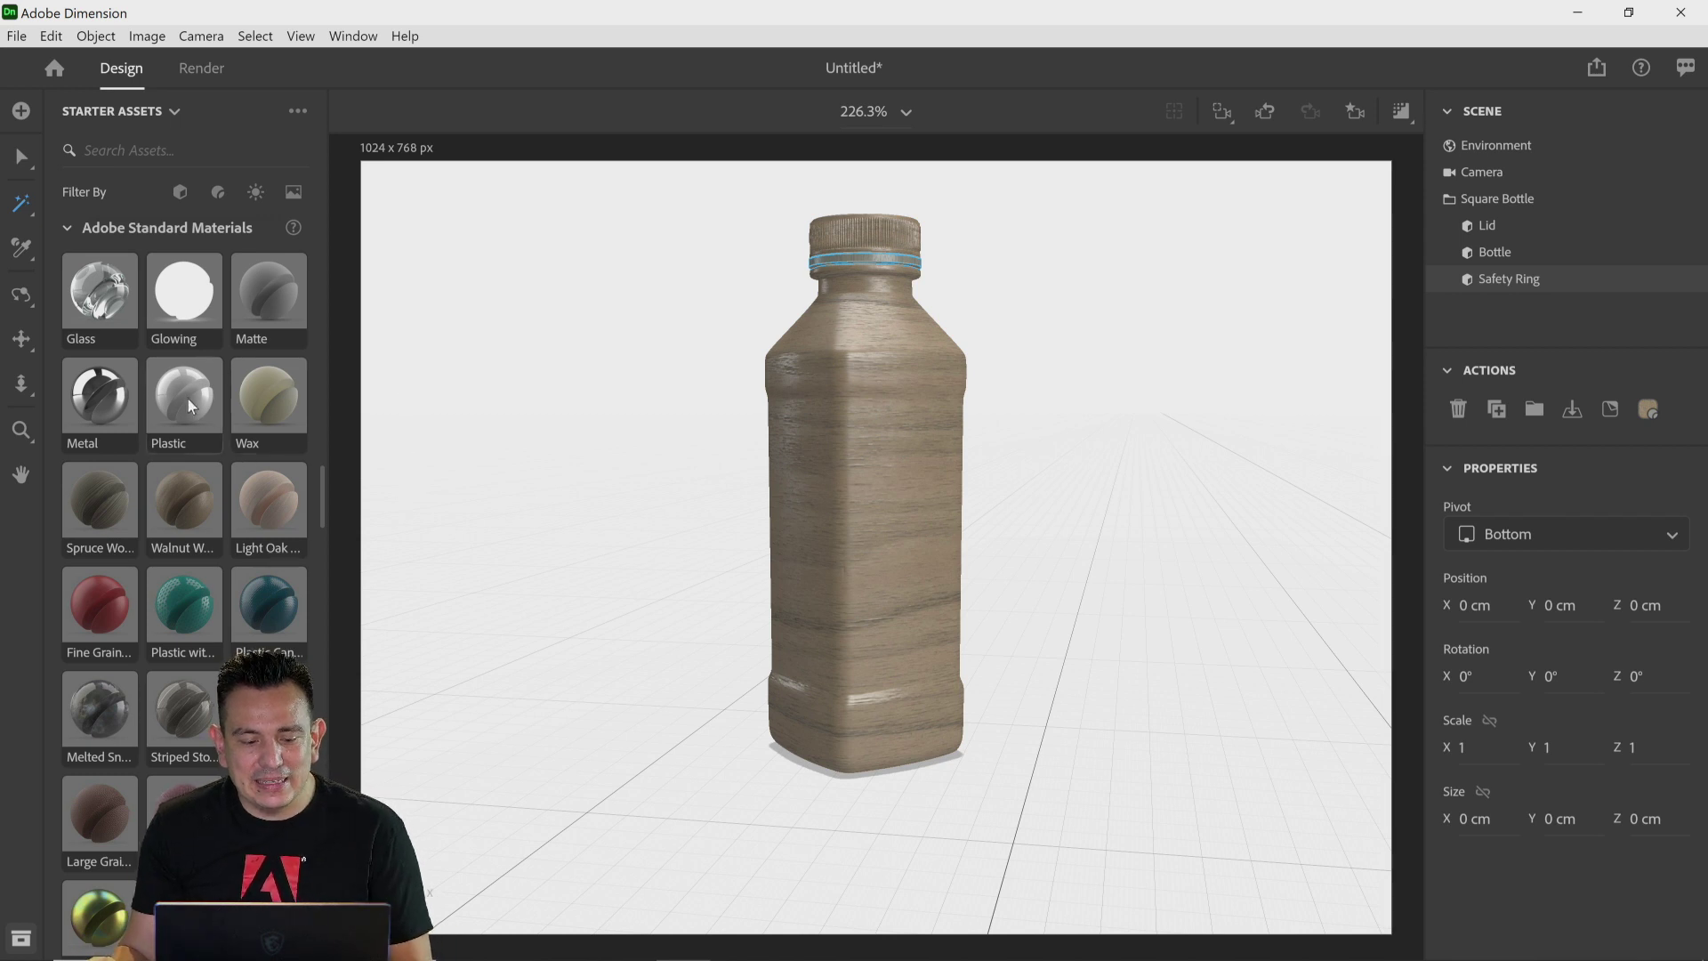
left_click_drag(184, 396, 890, 261)
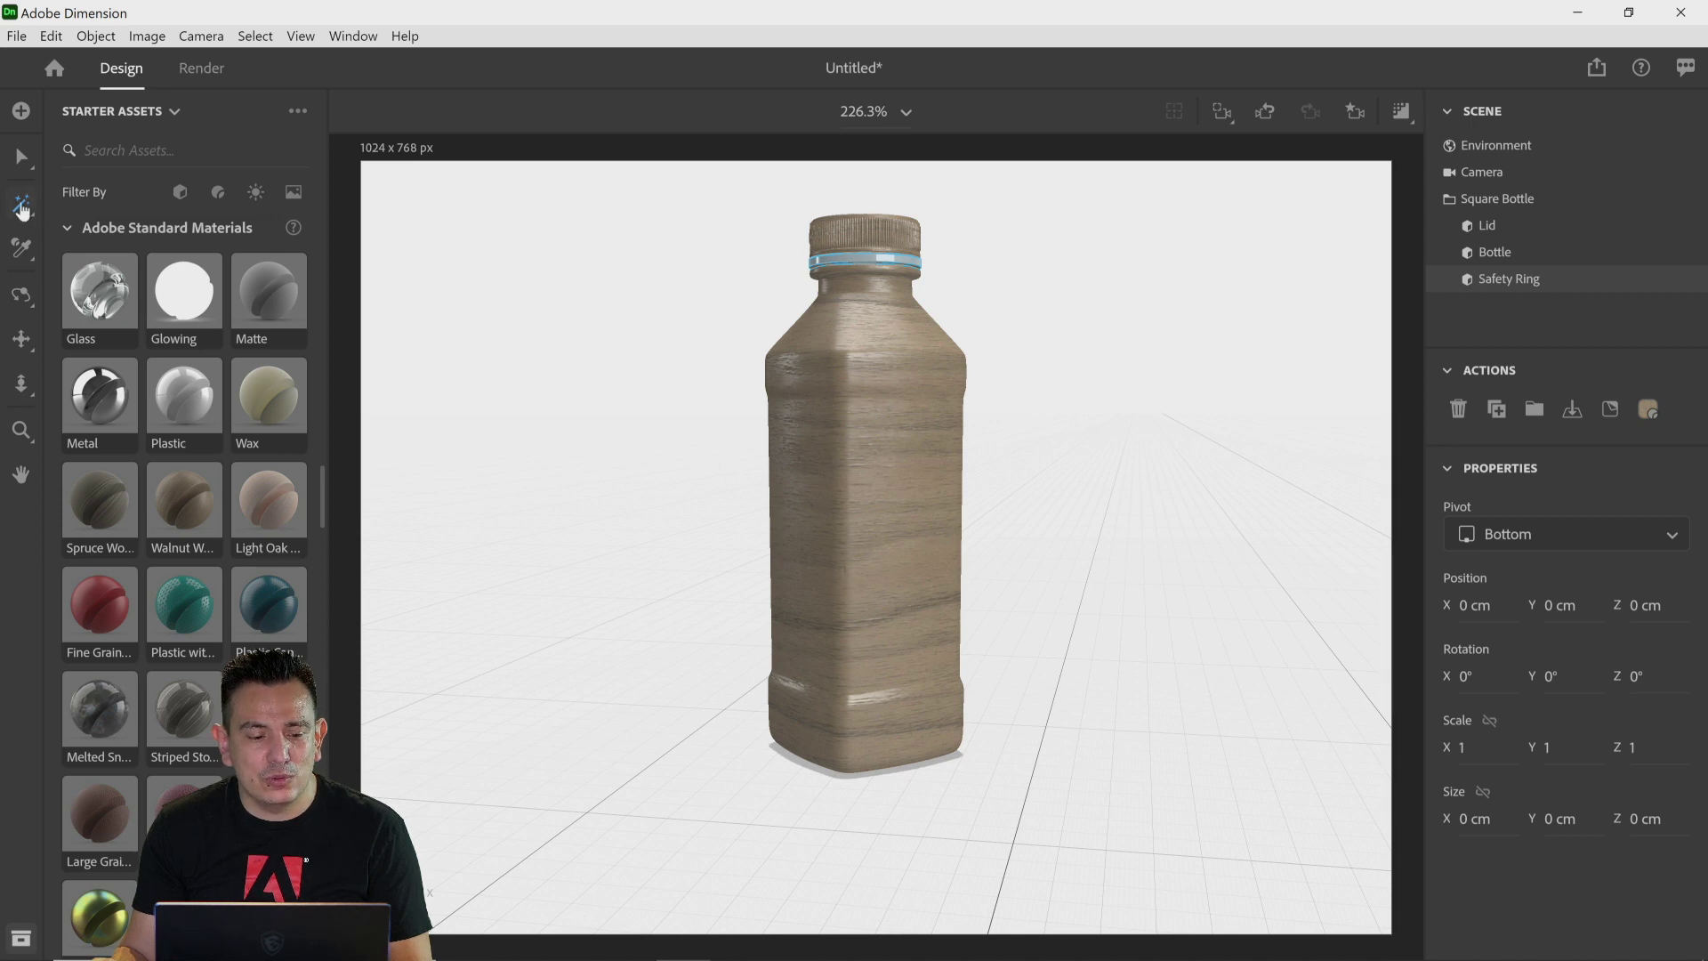
Step: Set the Magic Wand selection size to Medium, then switch back to the Select tool and select the whole bottle
left_click(23, 208)
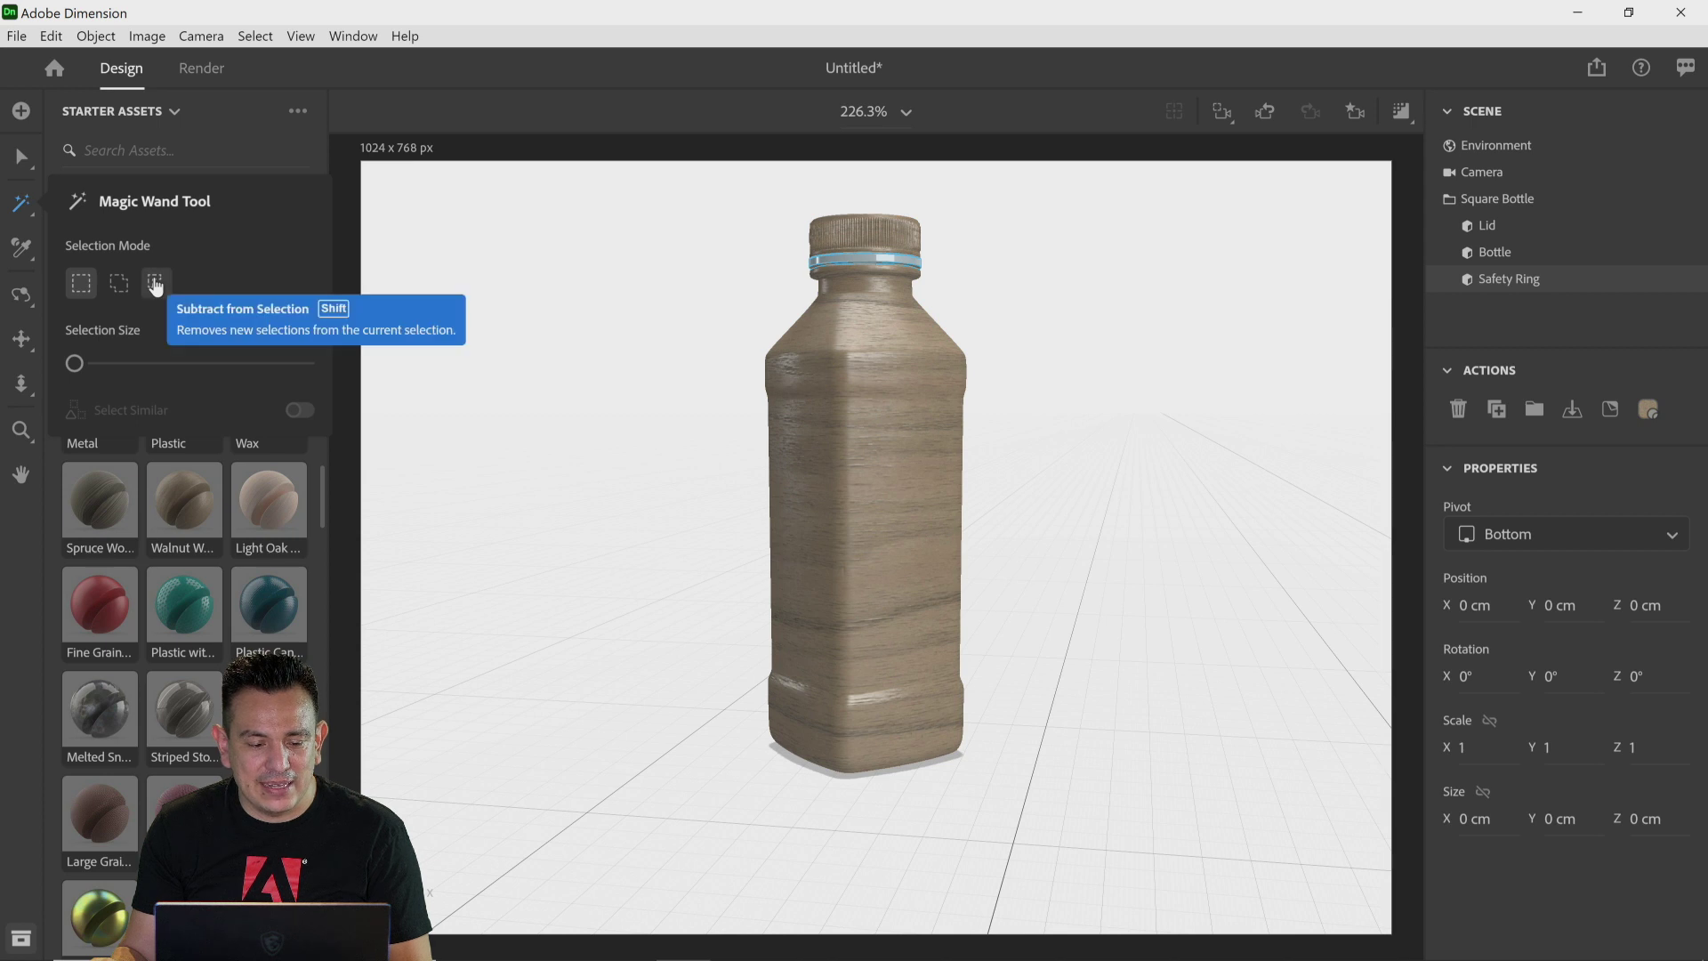
left_click_drag(77, 365, 222, 371)
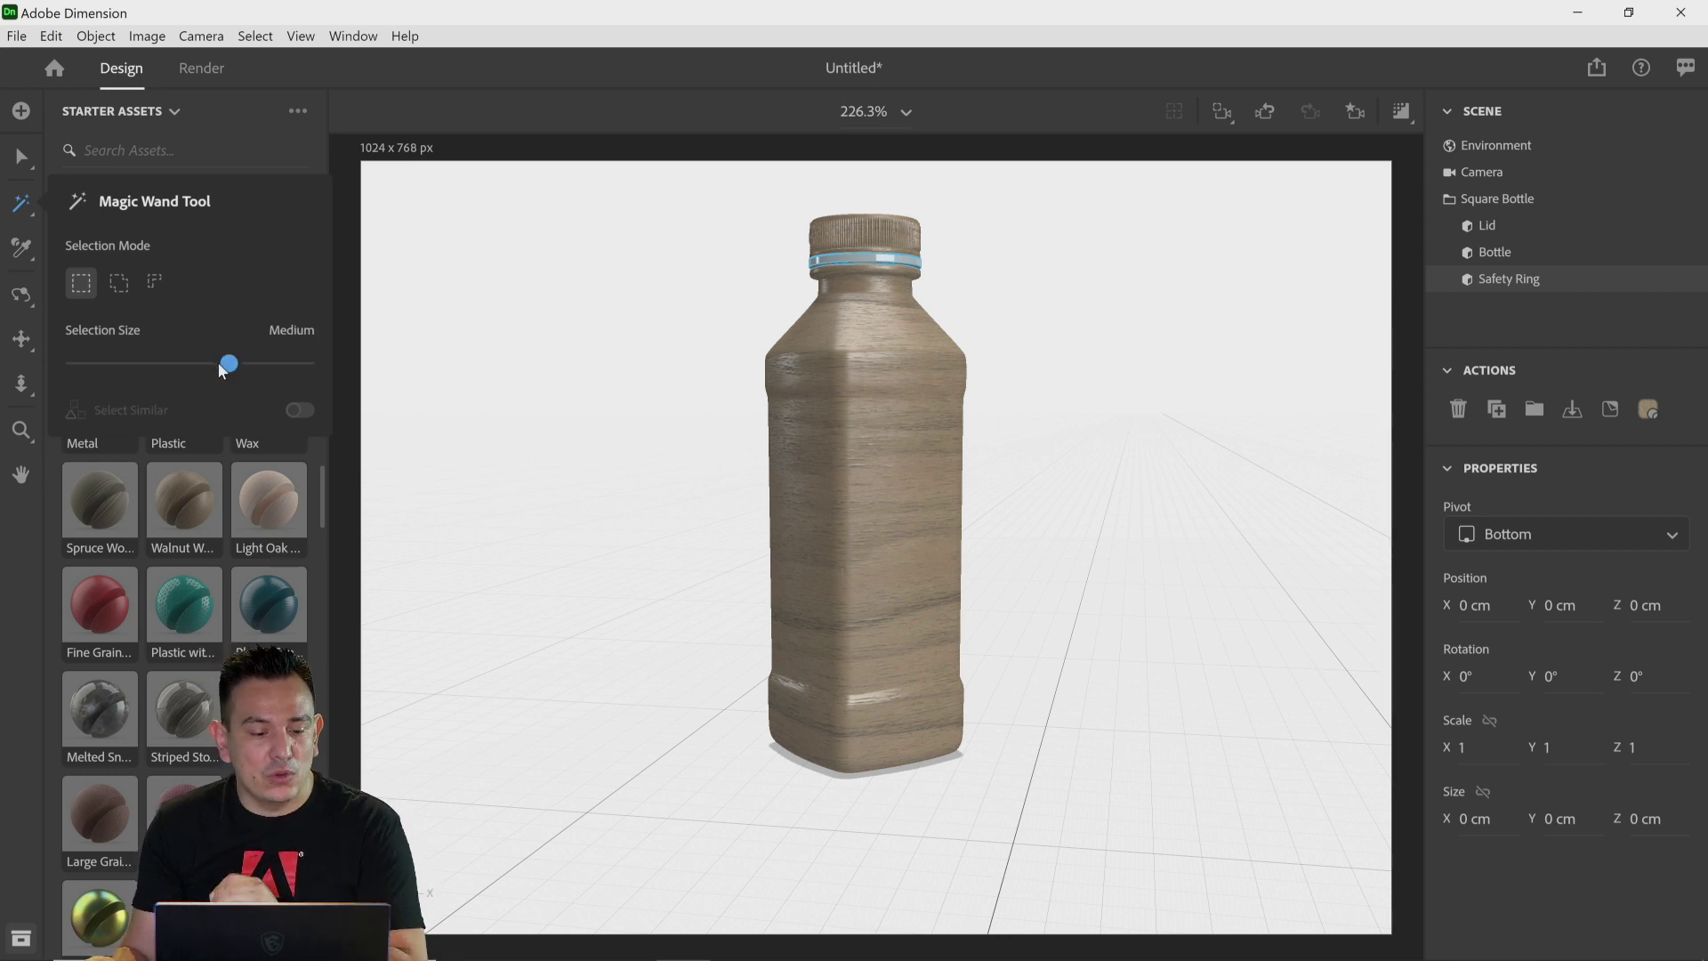
left_click_drag(218, 363, 227, 365)
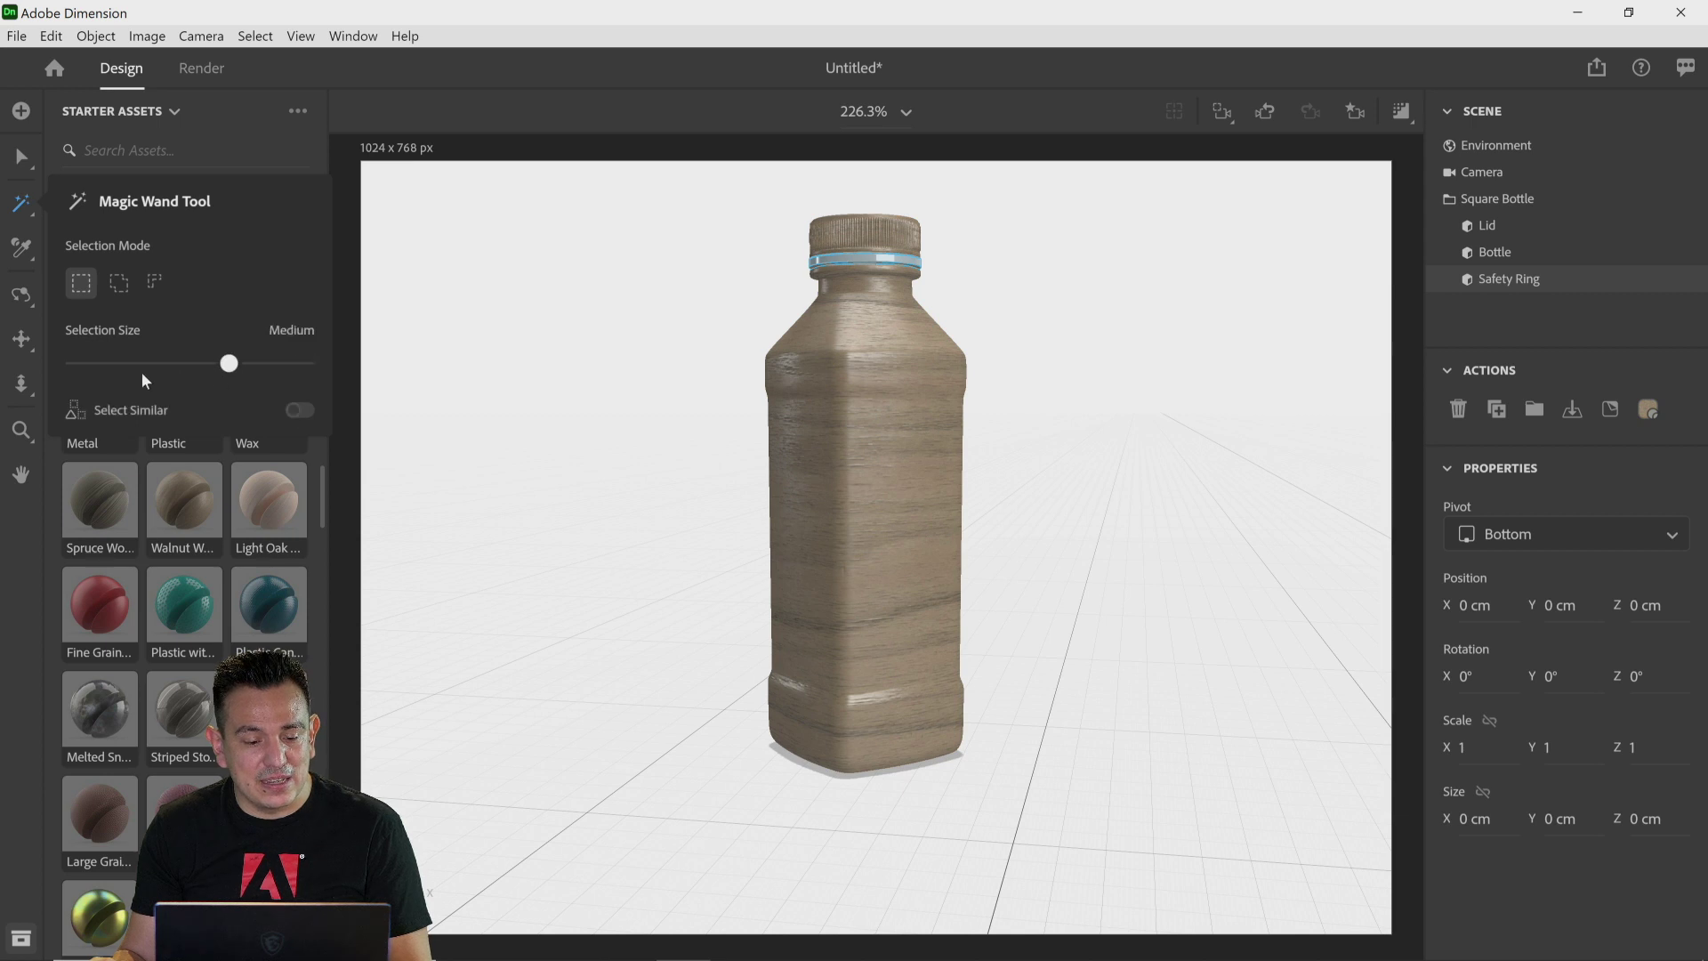
left_click(17, 209)
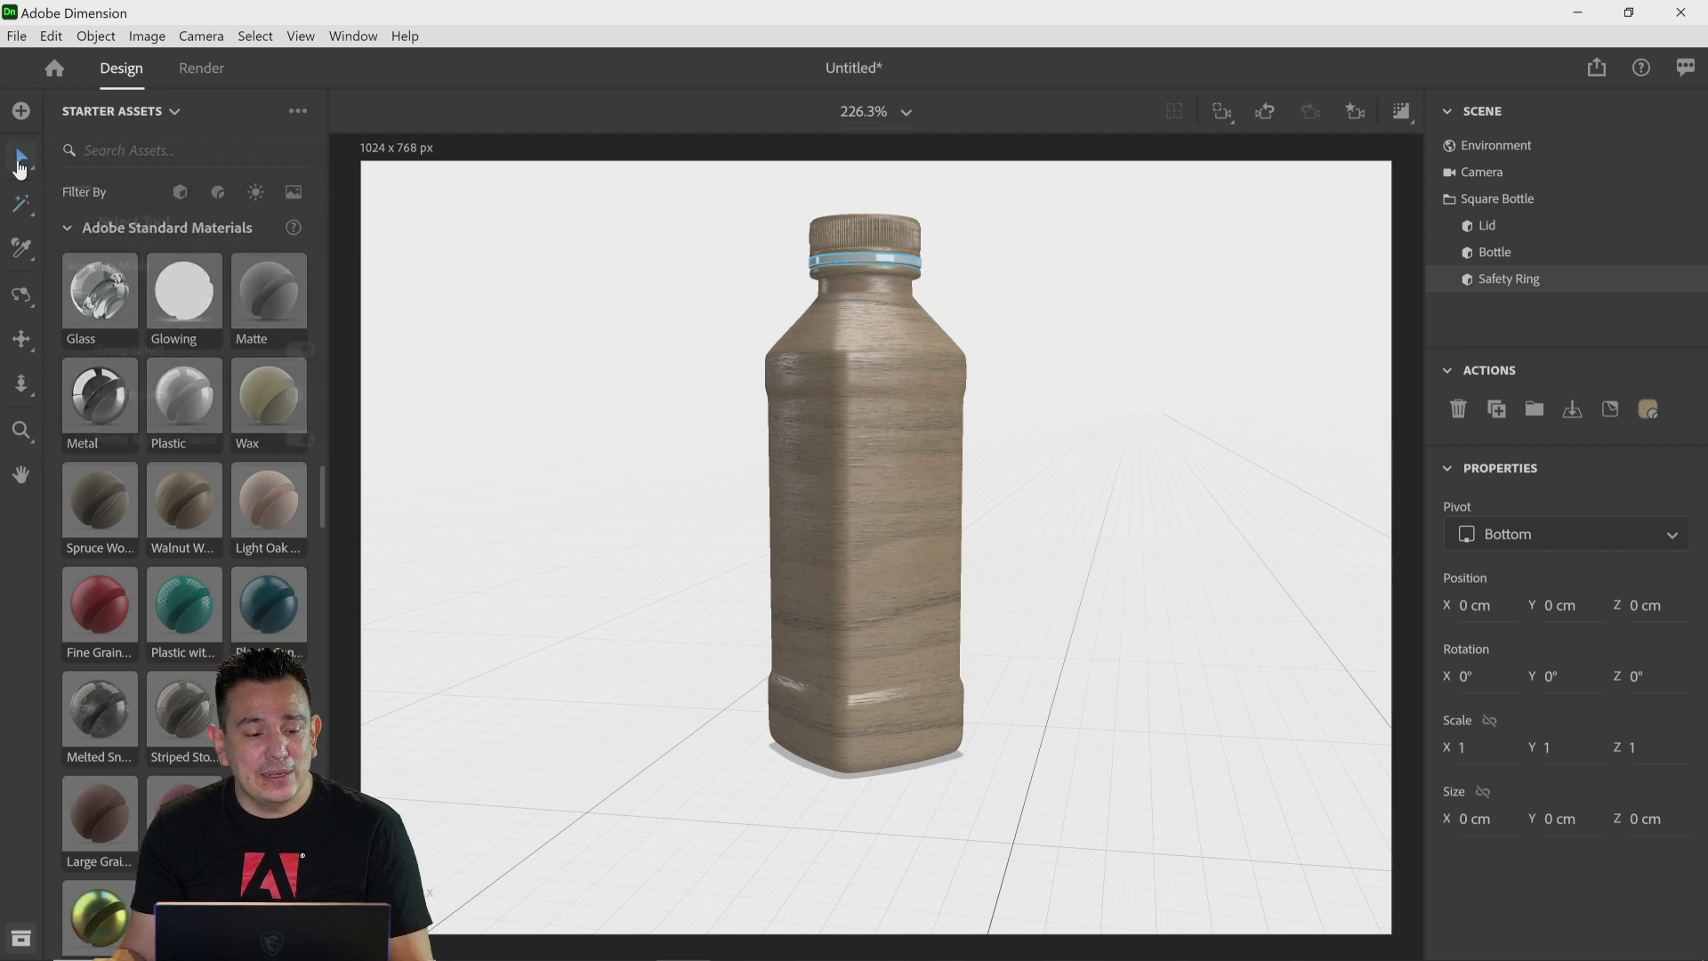
left_click(19, 165)
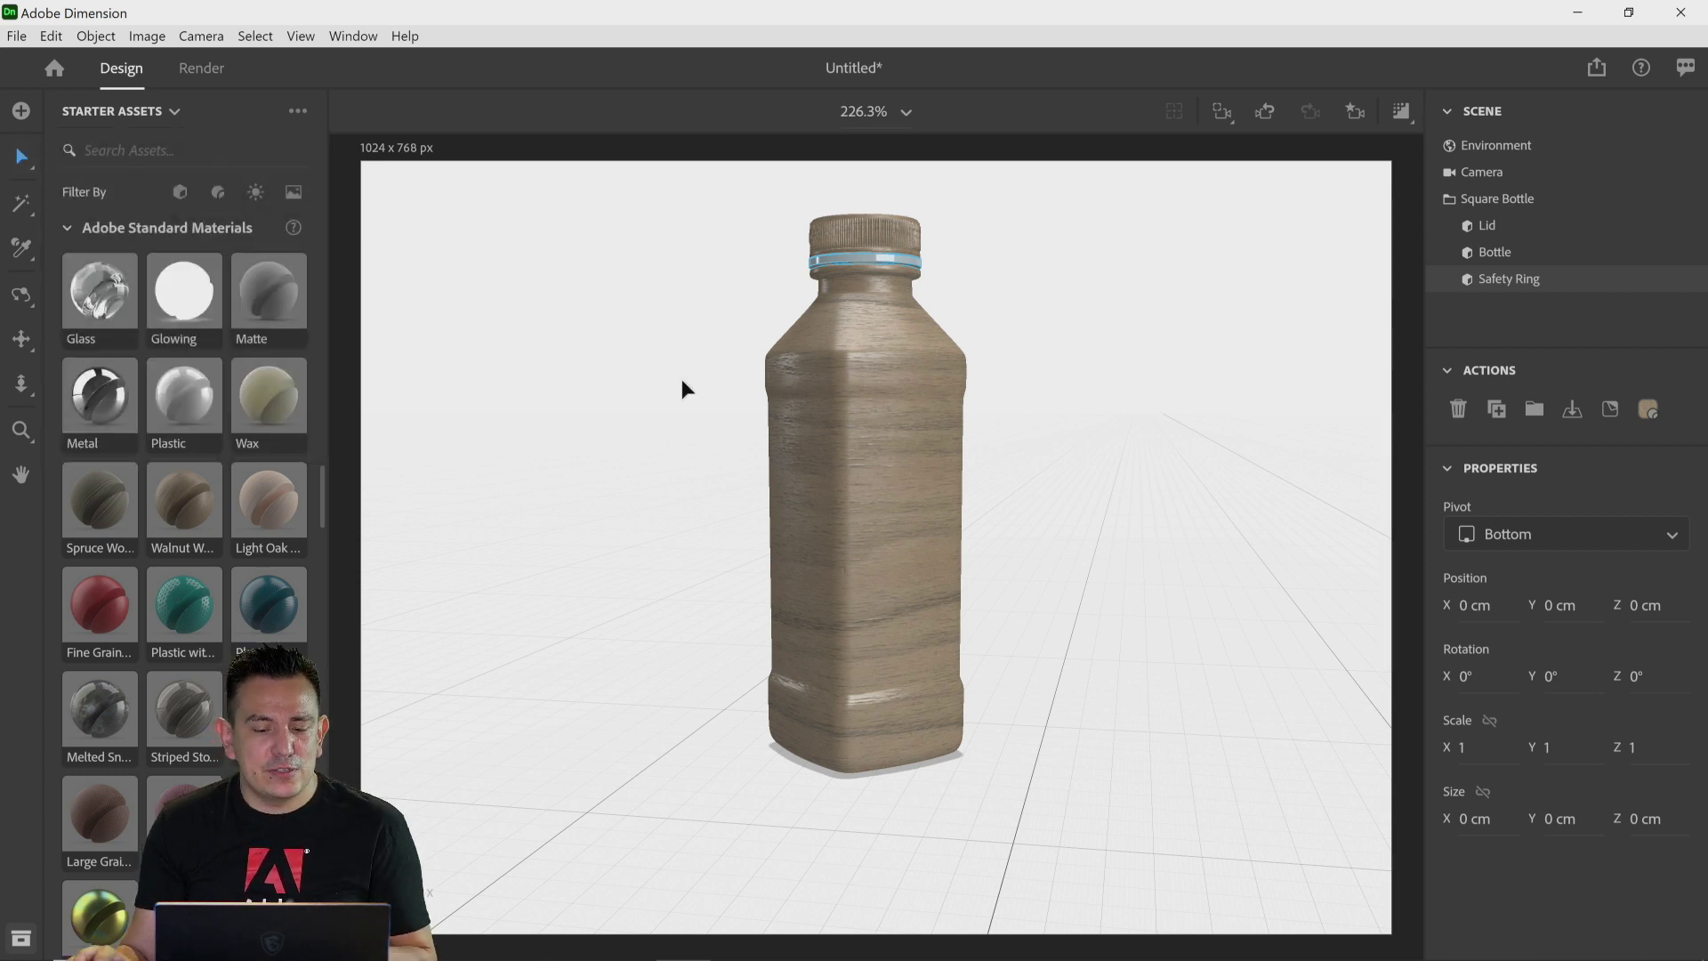
left_click(920, 396)
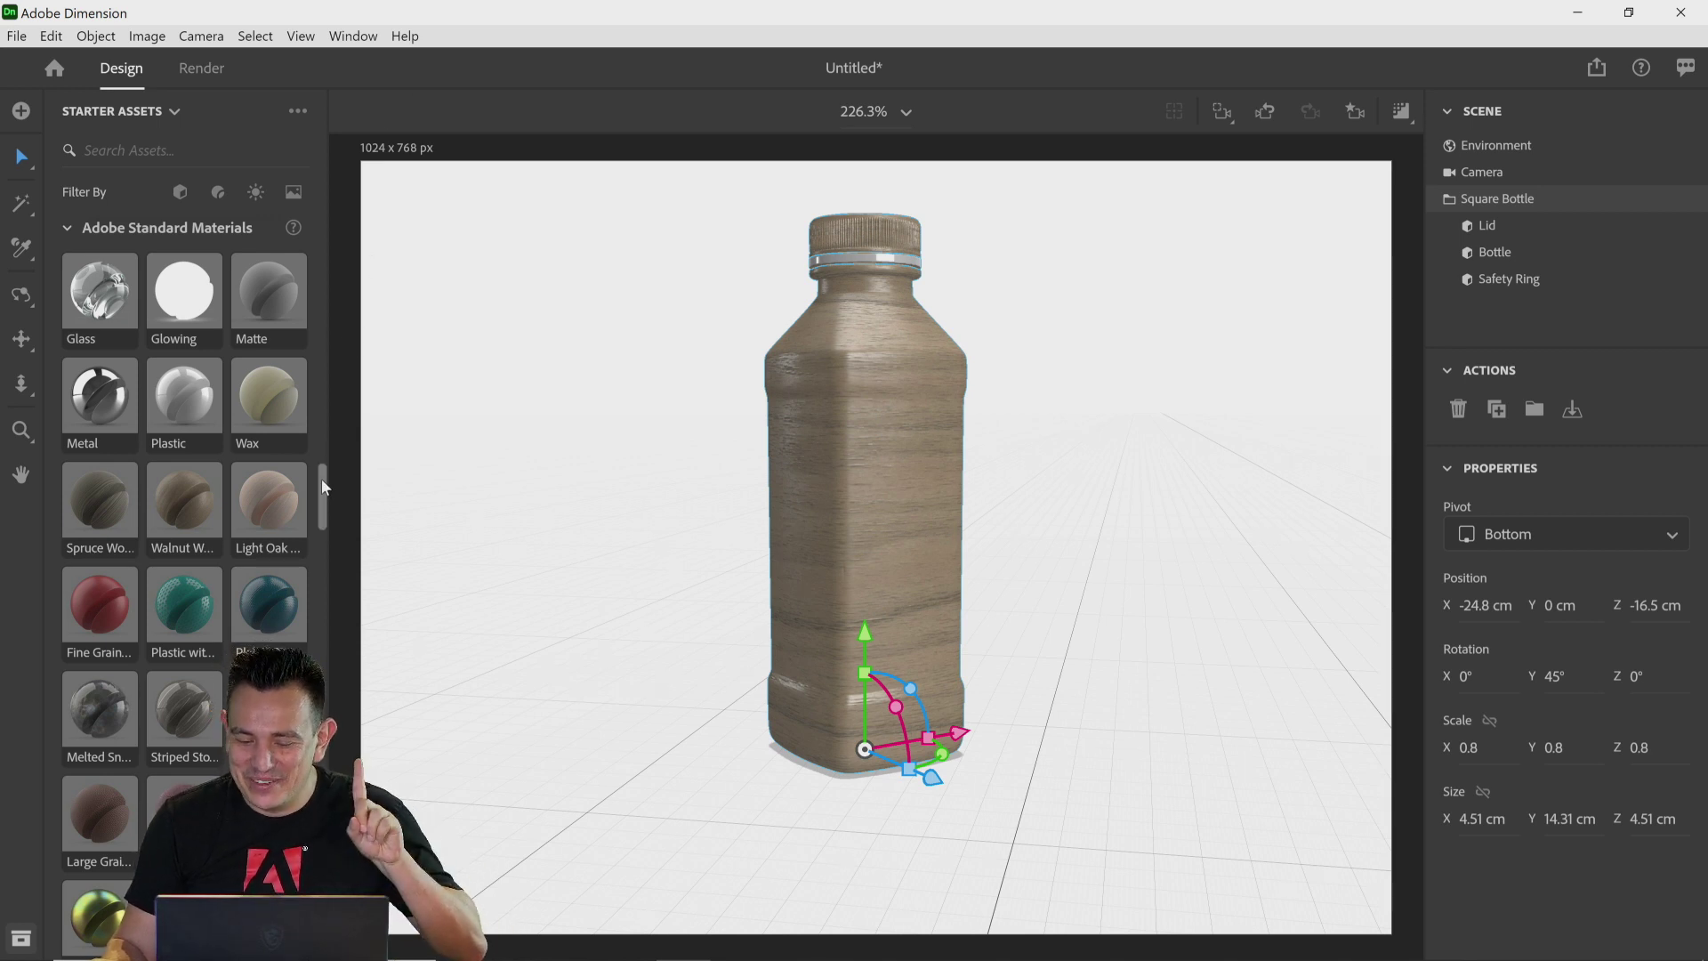
Step: Select the bottle's lid part and apply the Fine Grain Plastic material to it
scroll(322, 485, "down", 1)
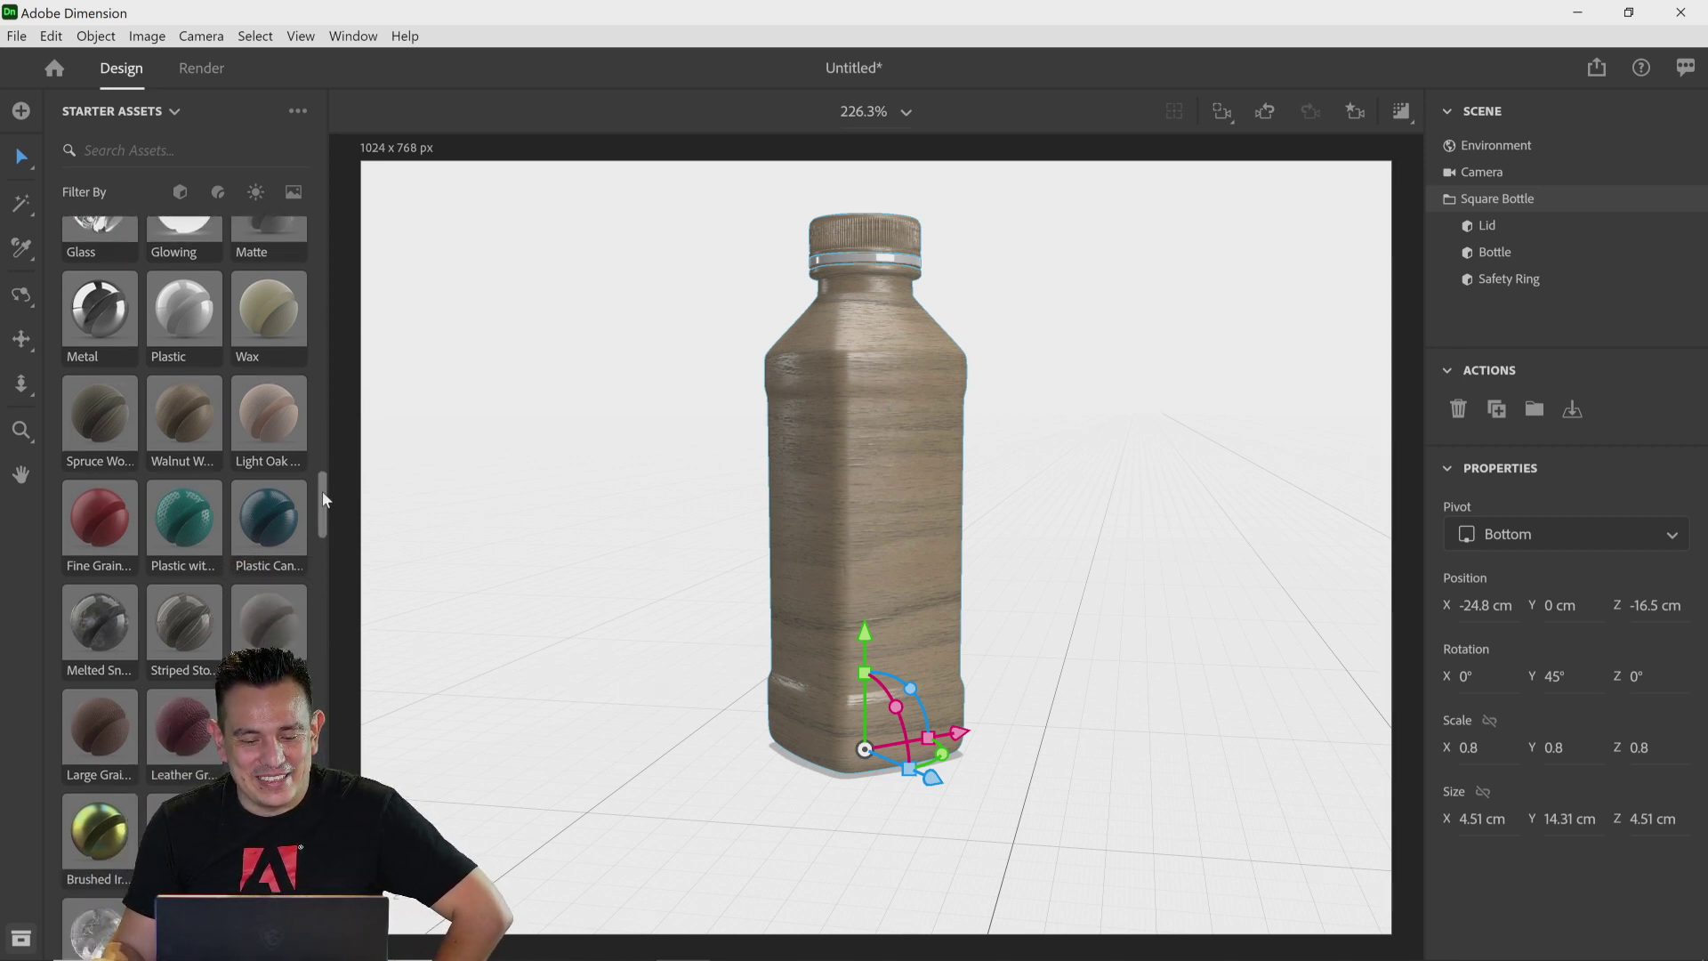
scroll(322, 494, "up", 1)
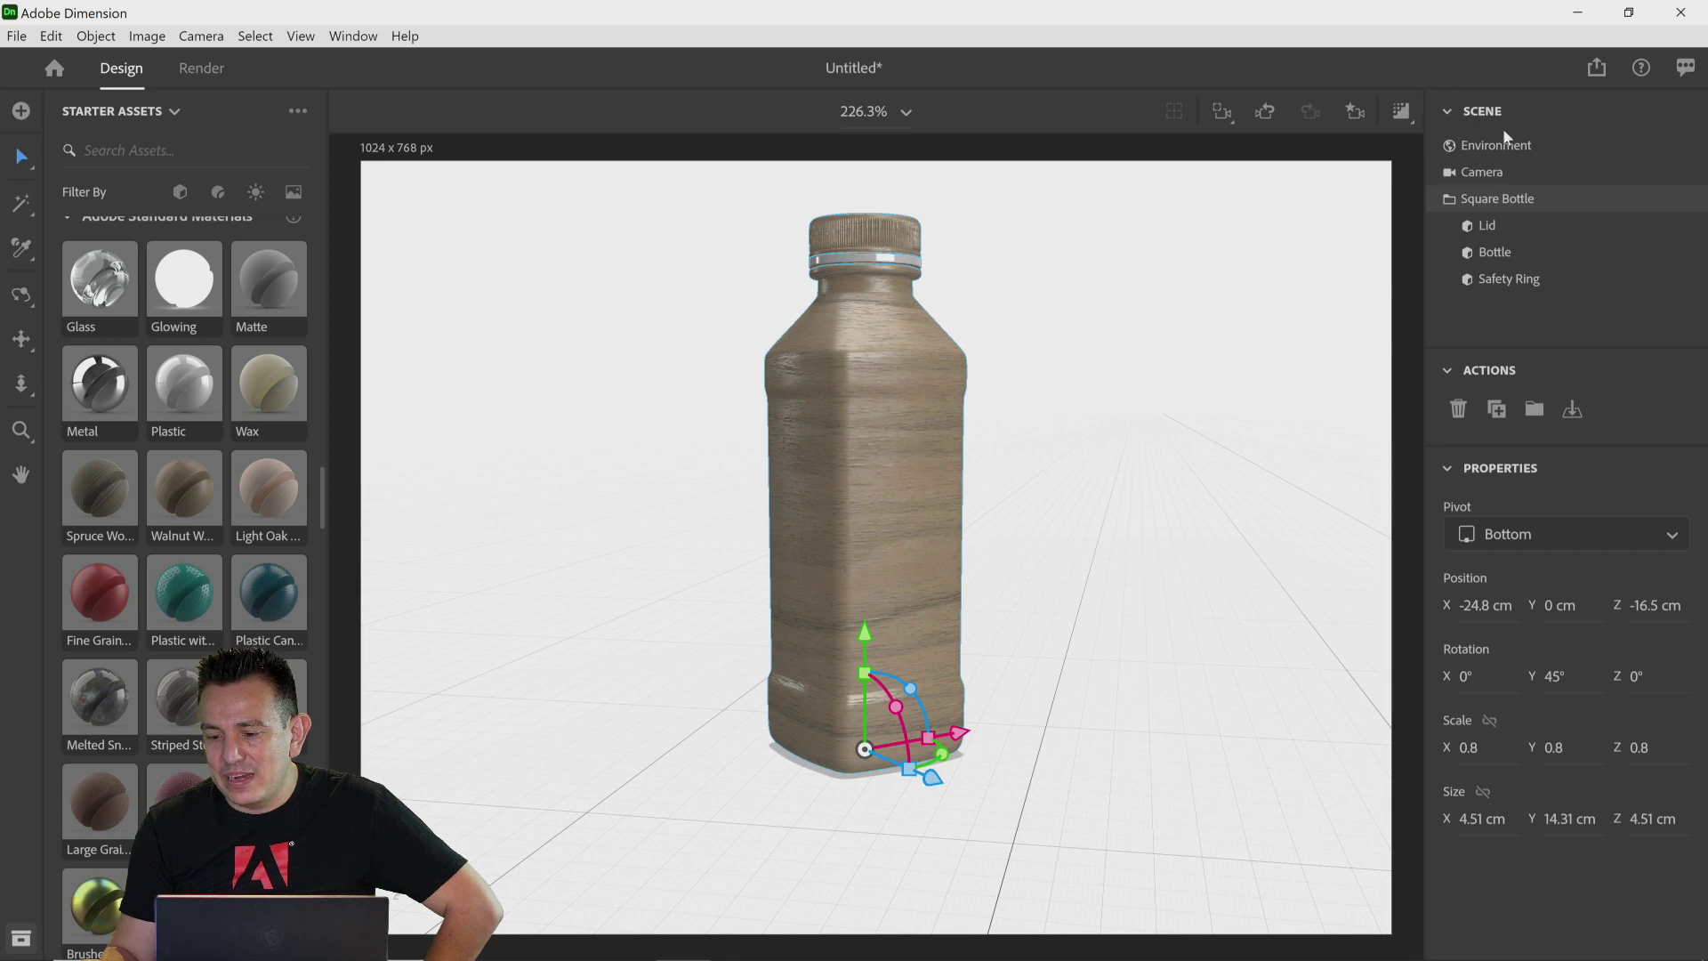
left_click(1495, 227)
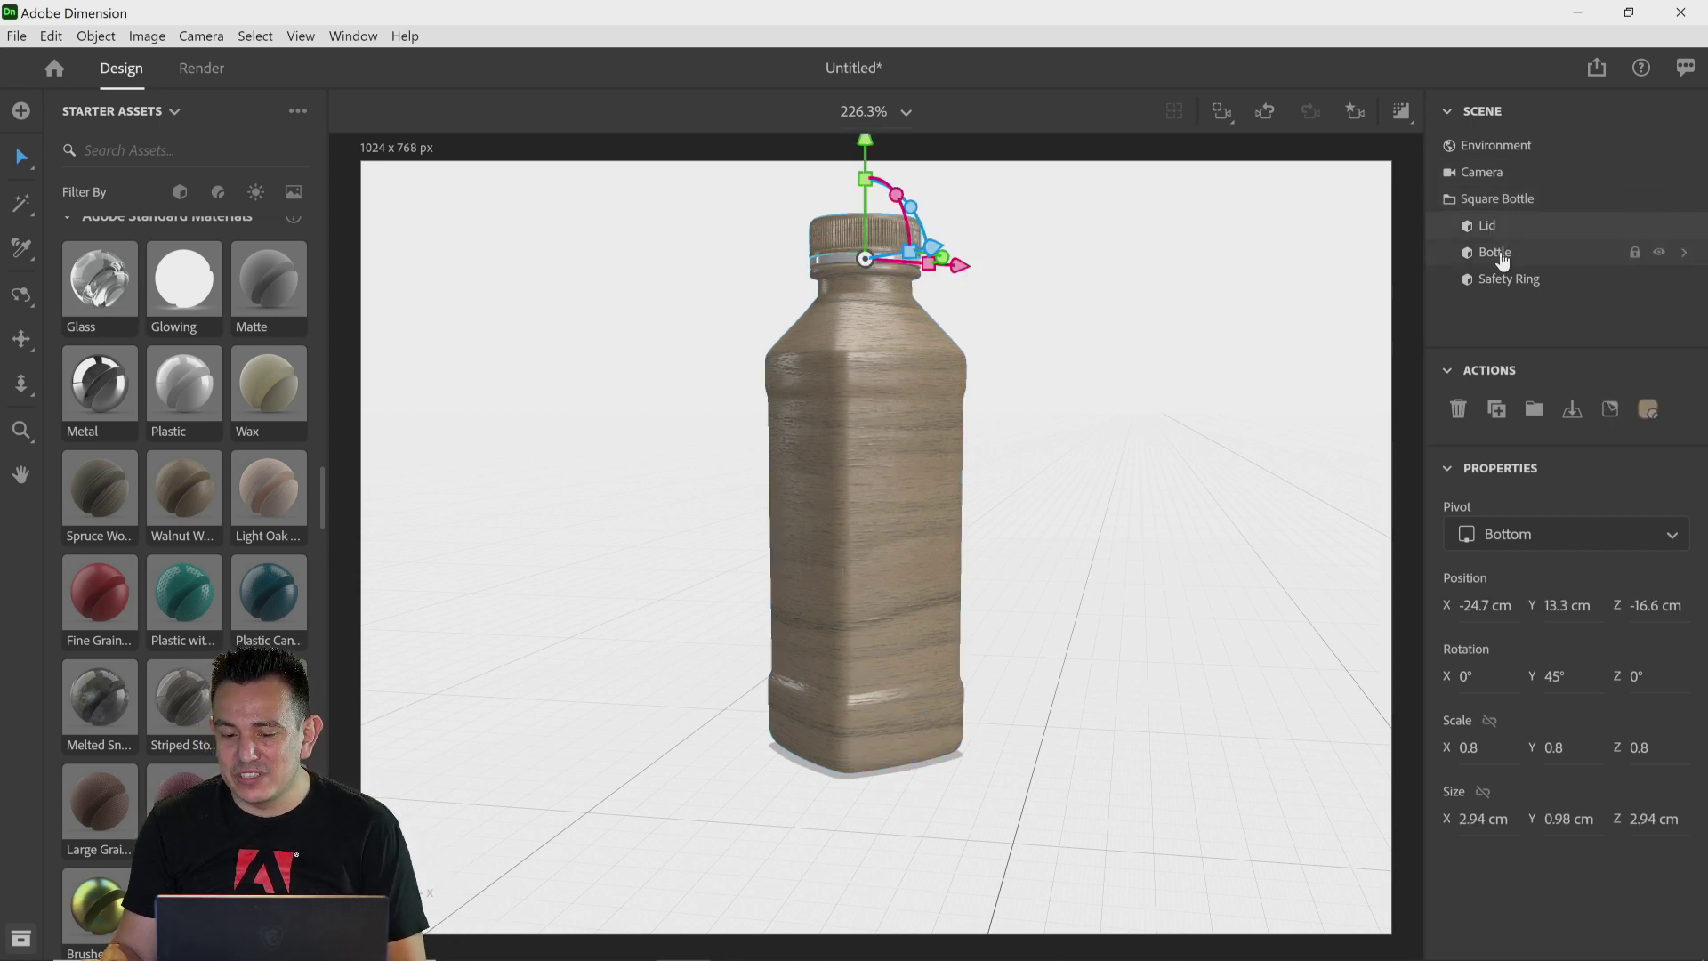
left_click(1498, 254)
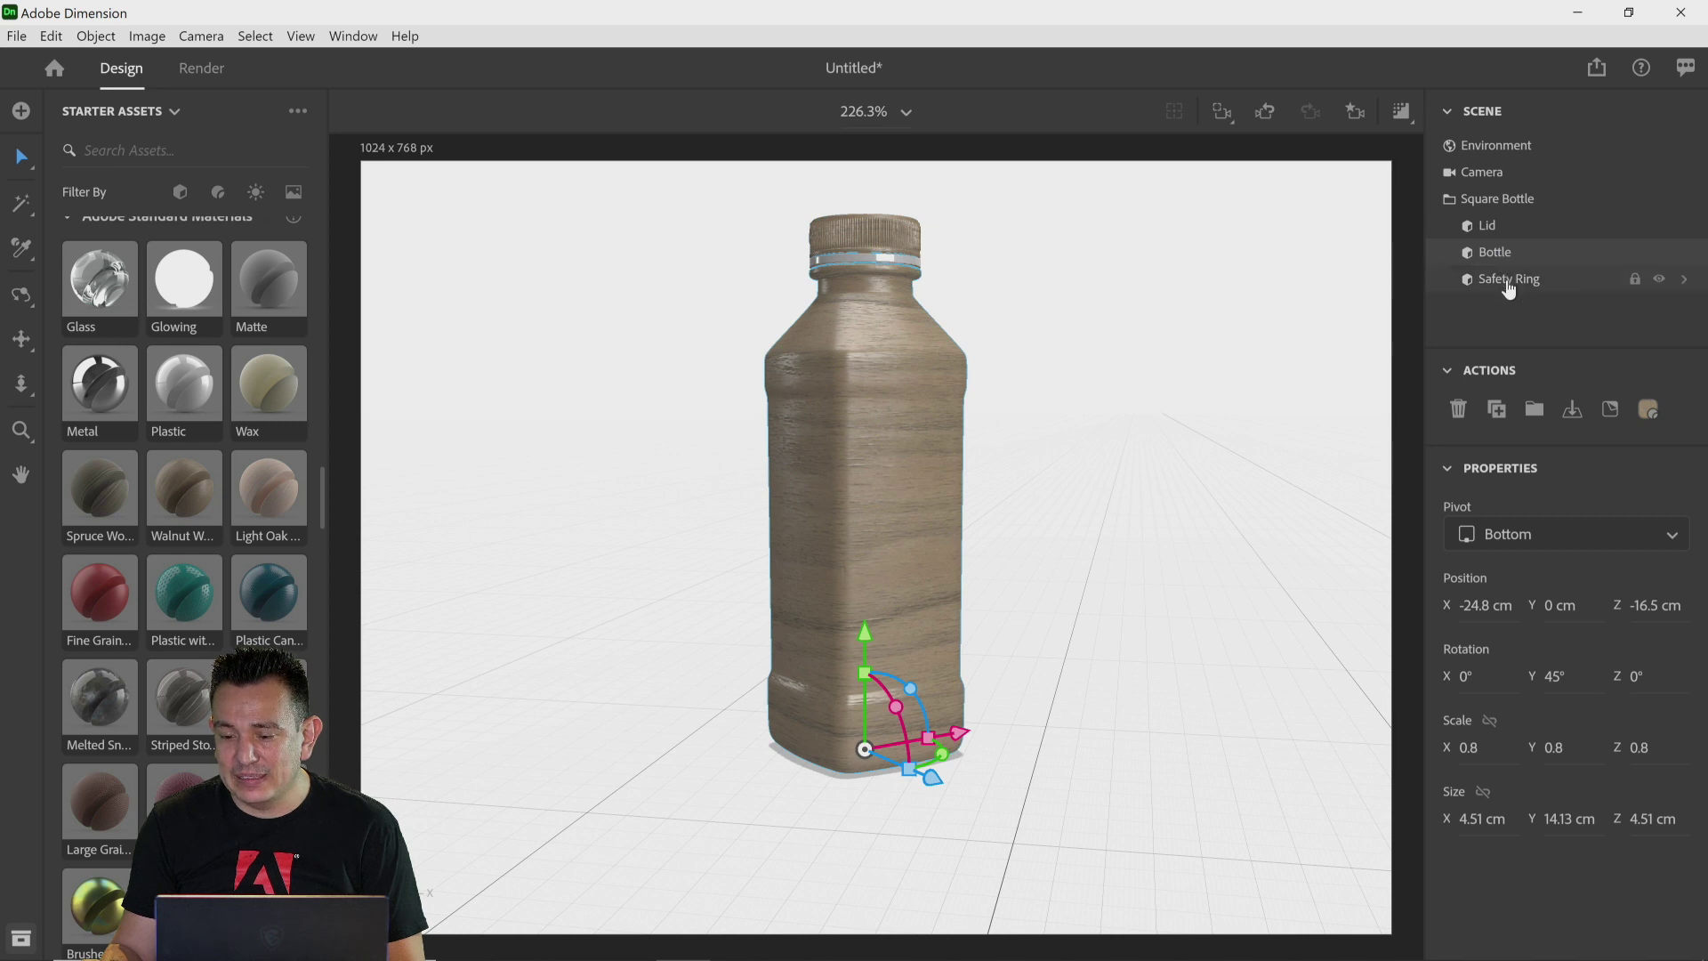
left_click(1491, 235)
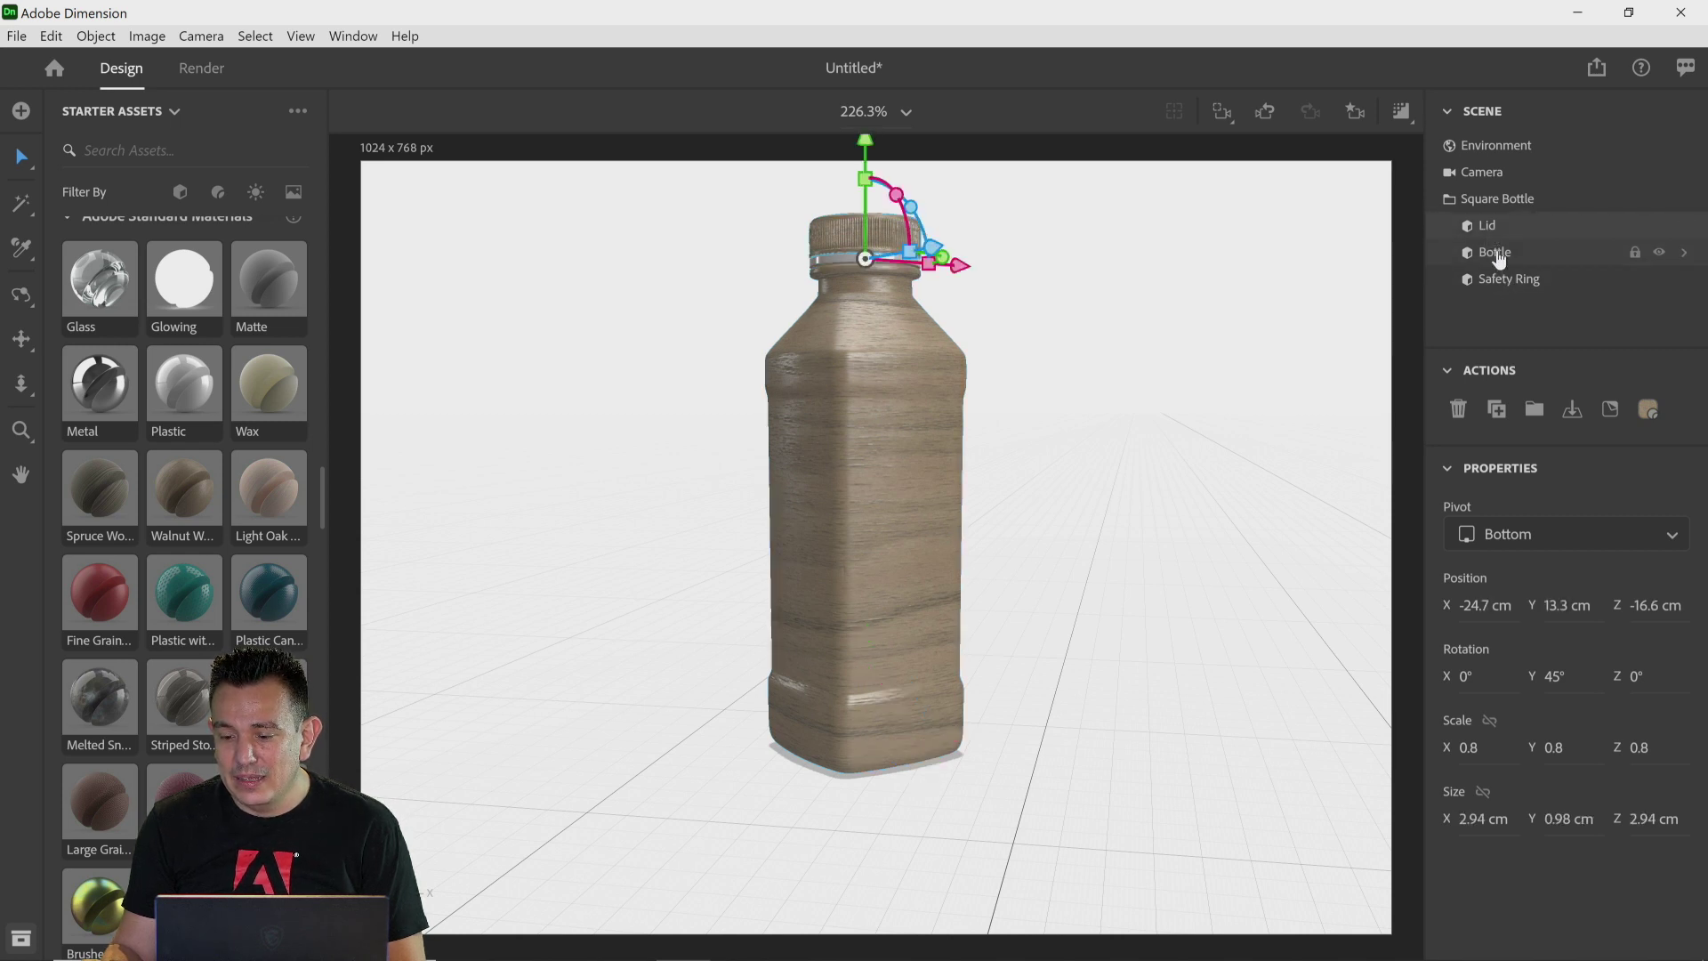
left_click(1496, 253)
left_click(1503, 281)
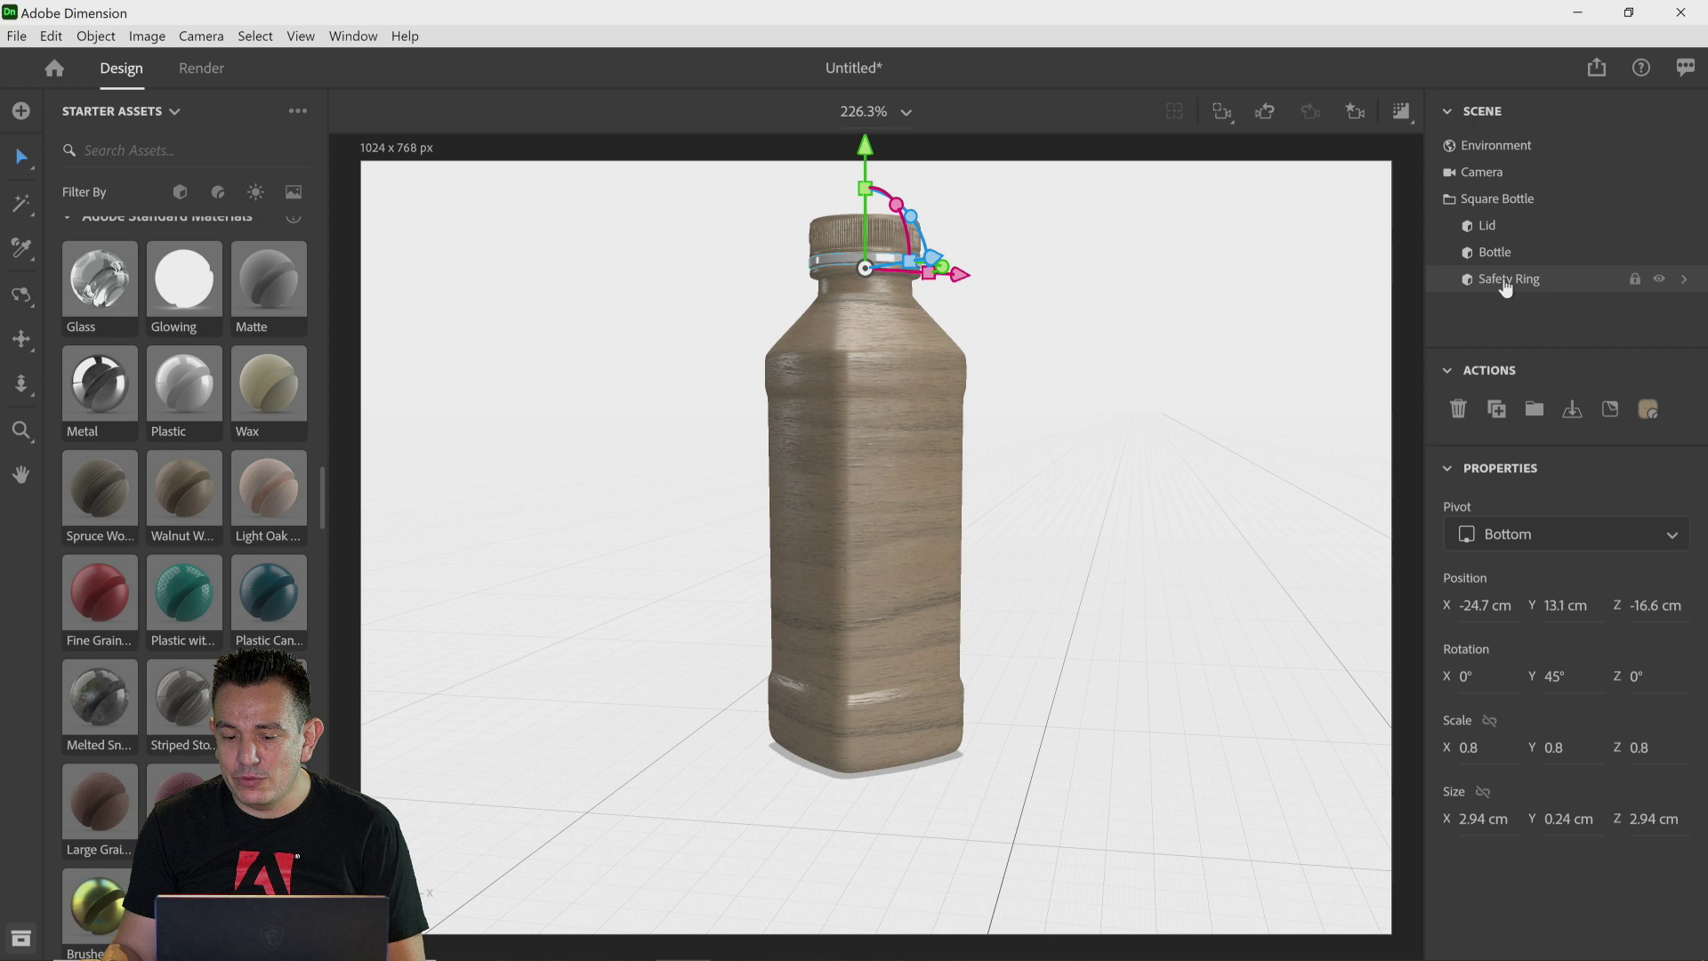
left_click(1493, 233)
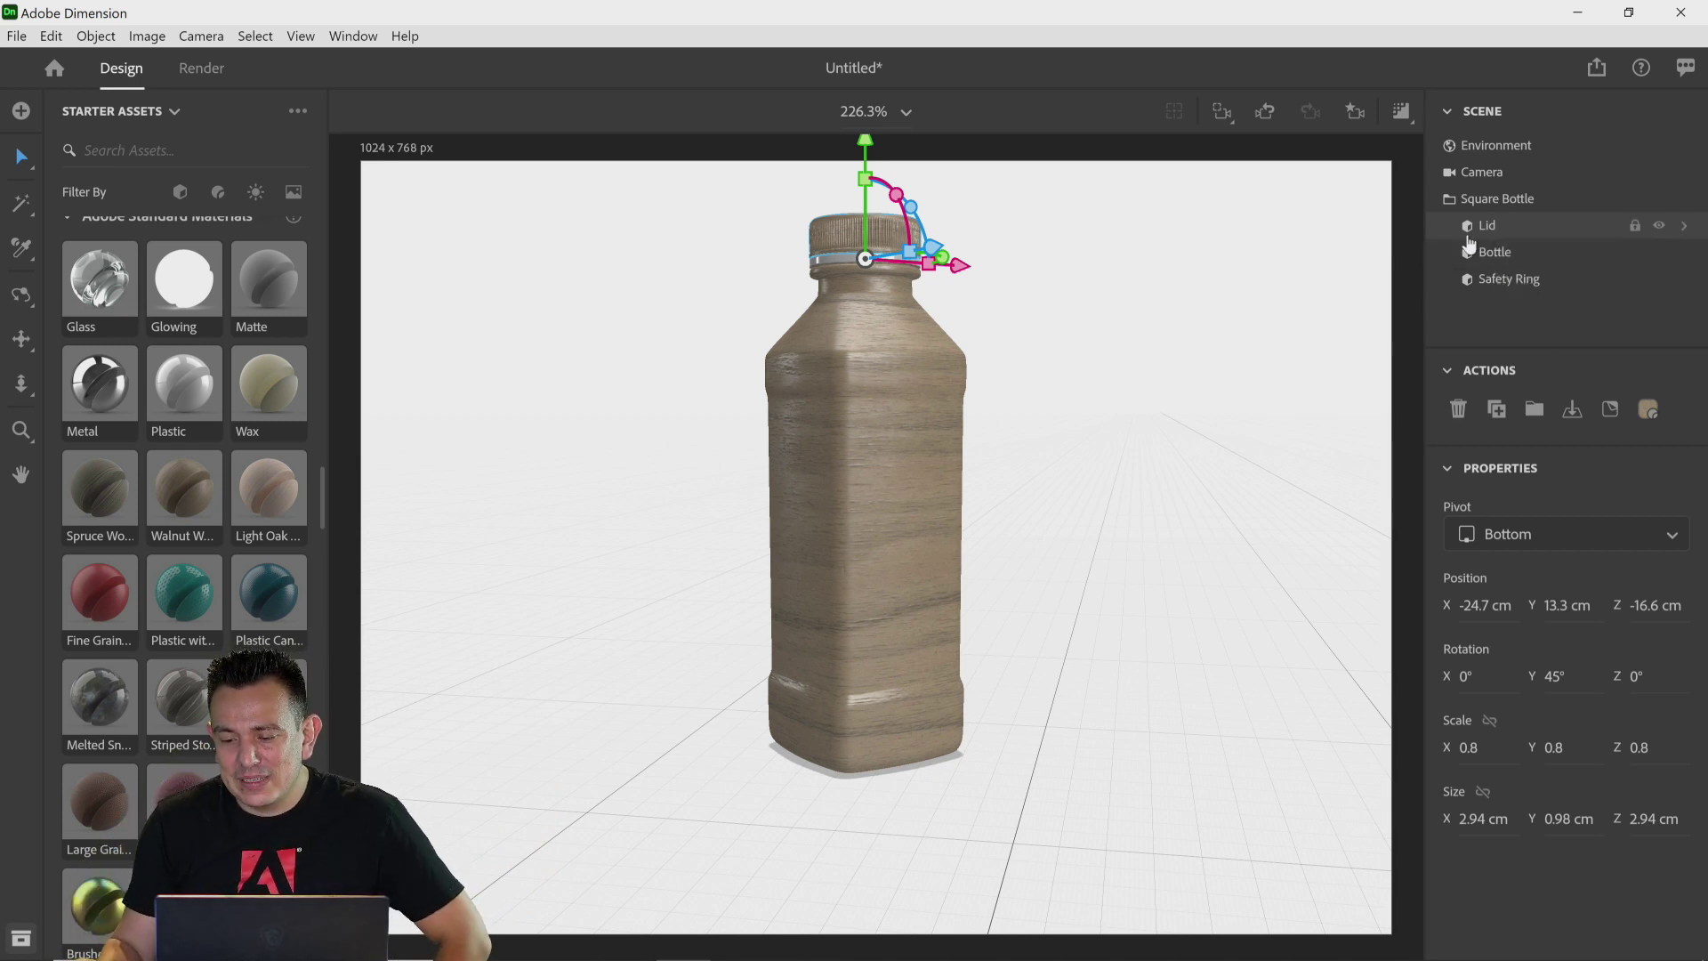
left_click_drag(112, 564, 866, 226)
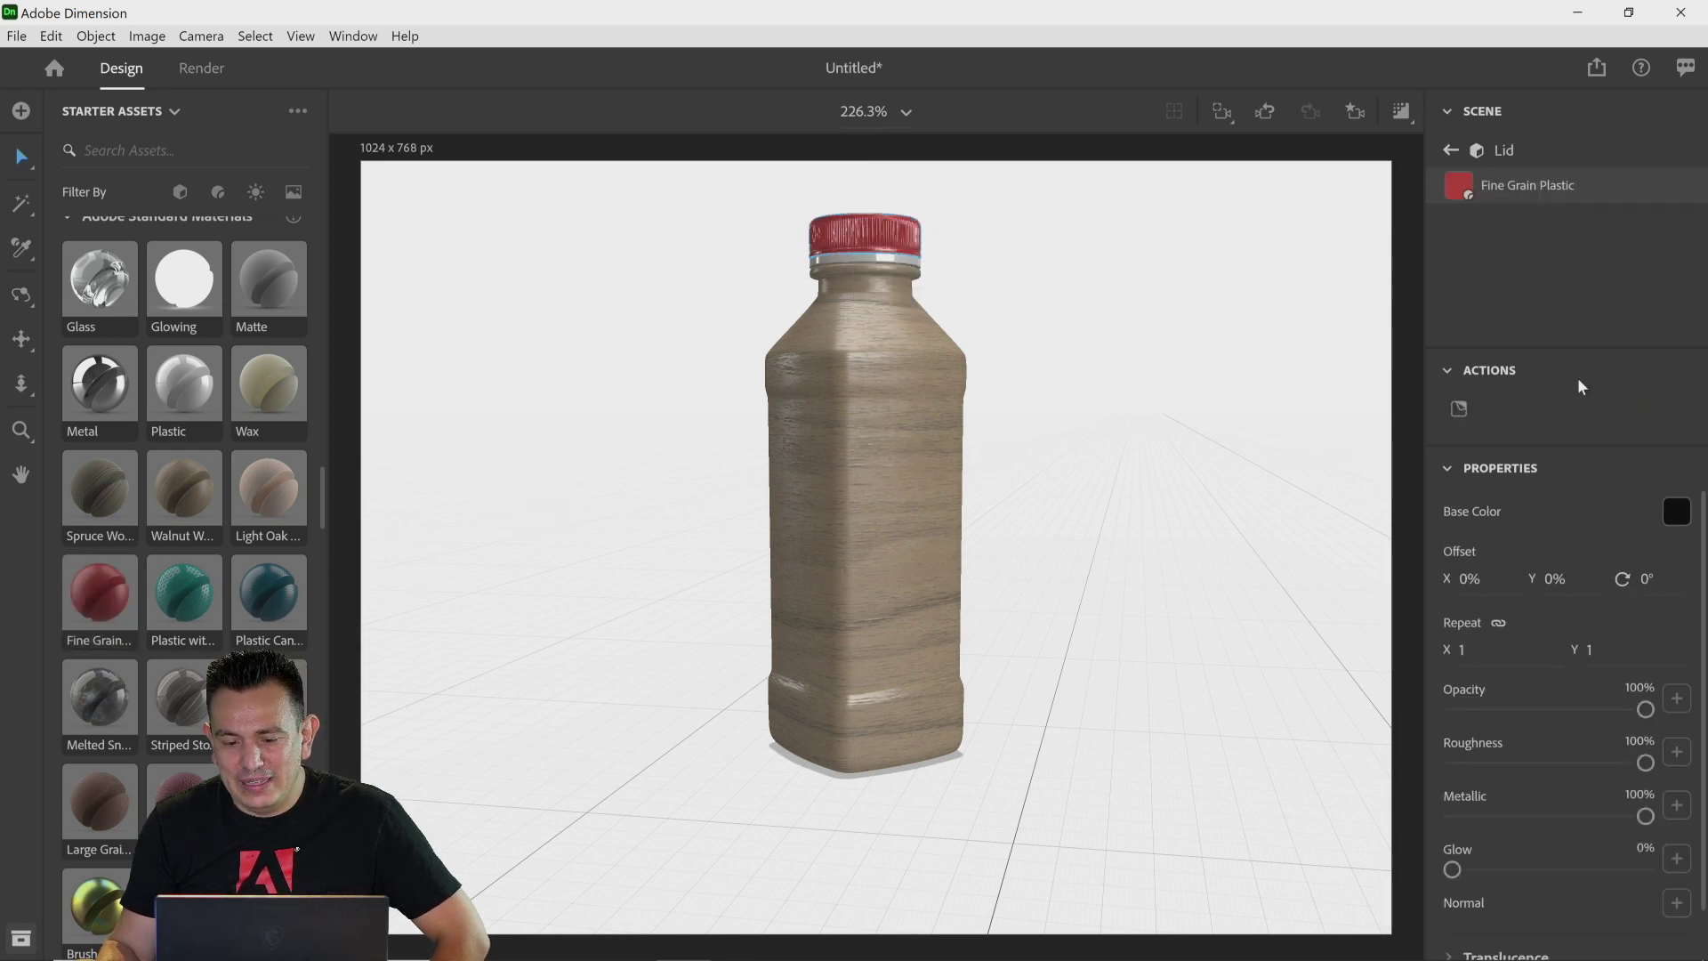
Step: Open the bottle body's Walnut Wood material for editing
left_click(1449, 151)
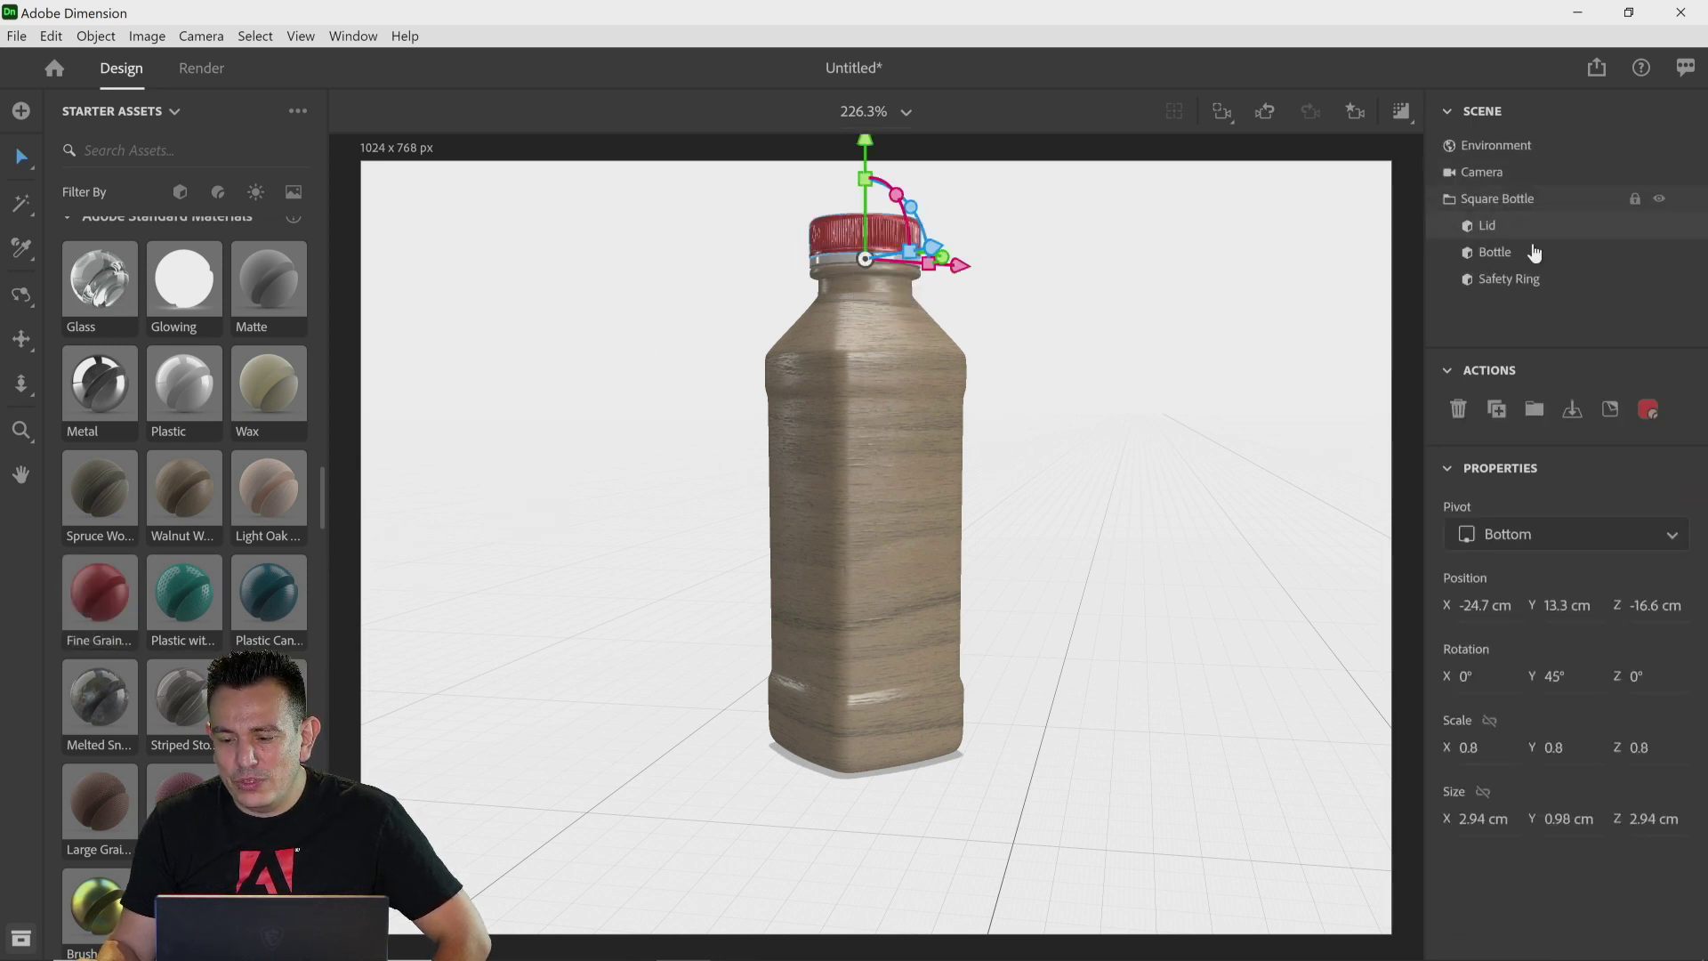
left_click(1506, 281)
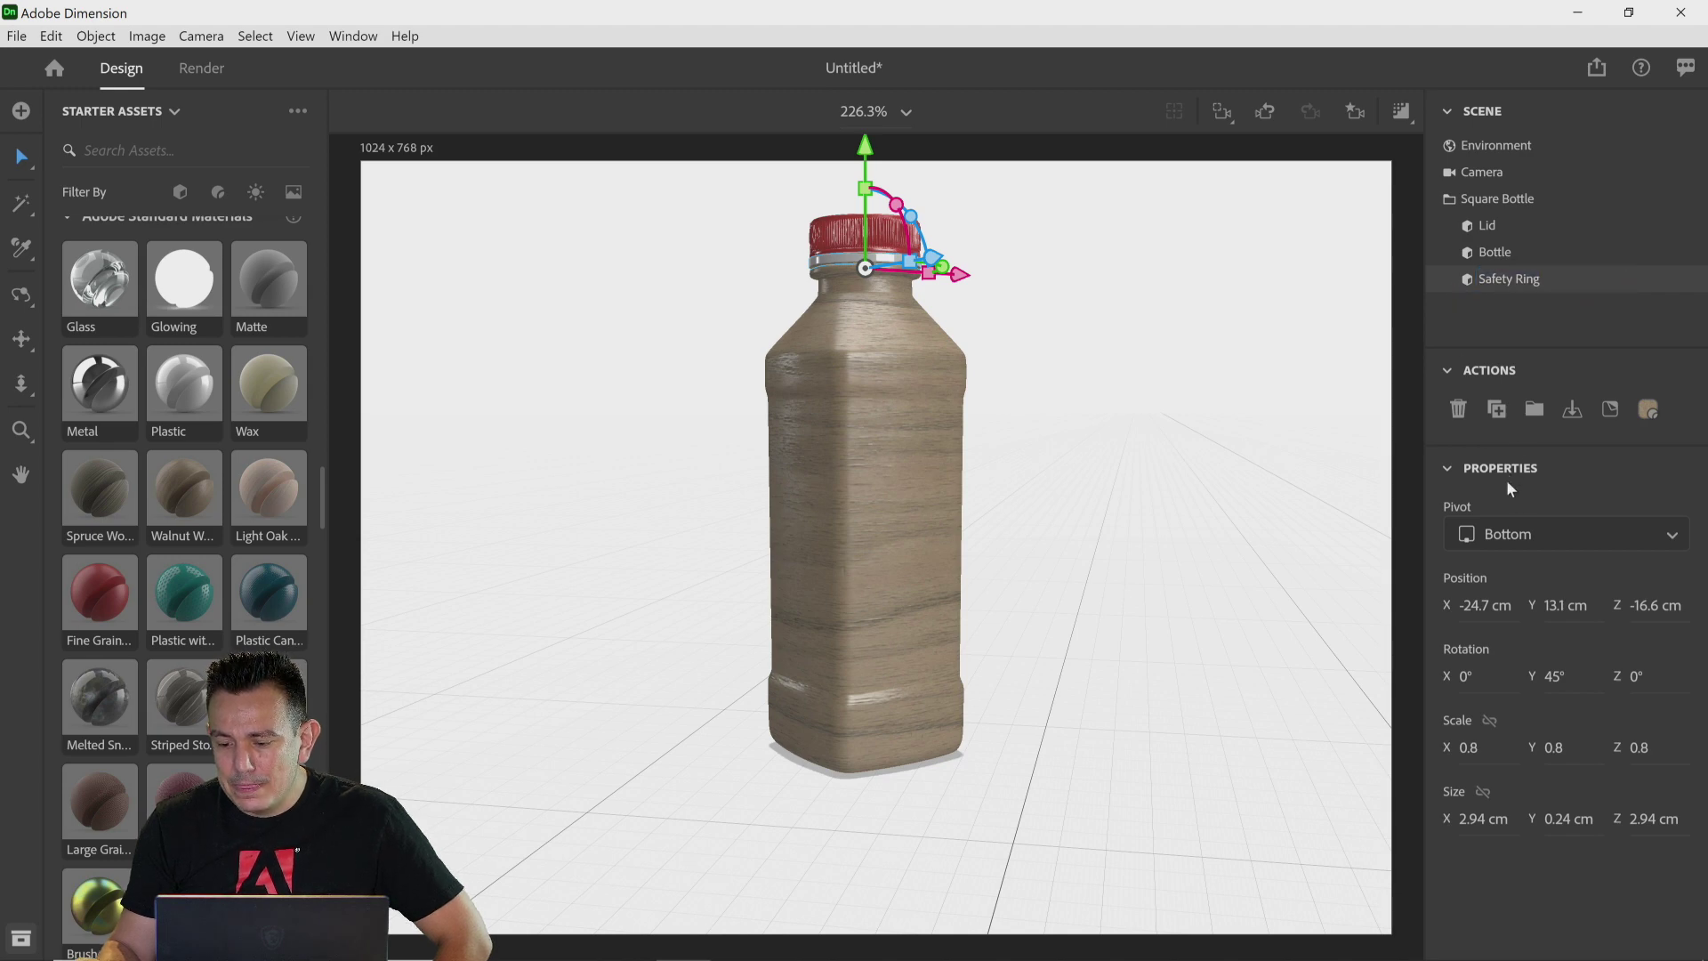
left_click(880, 391)
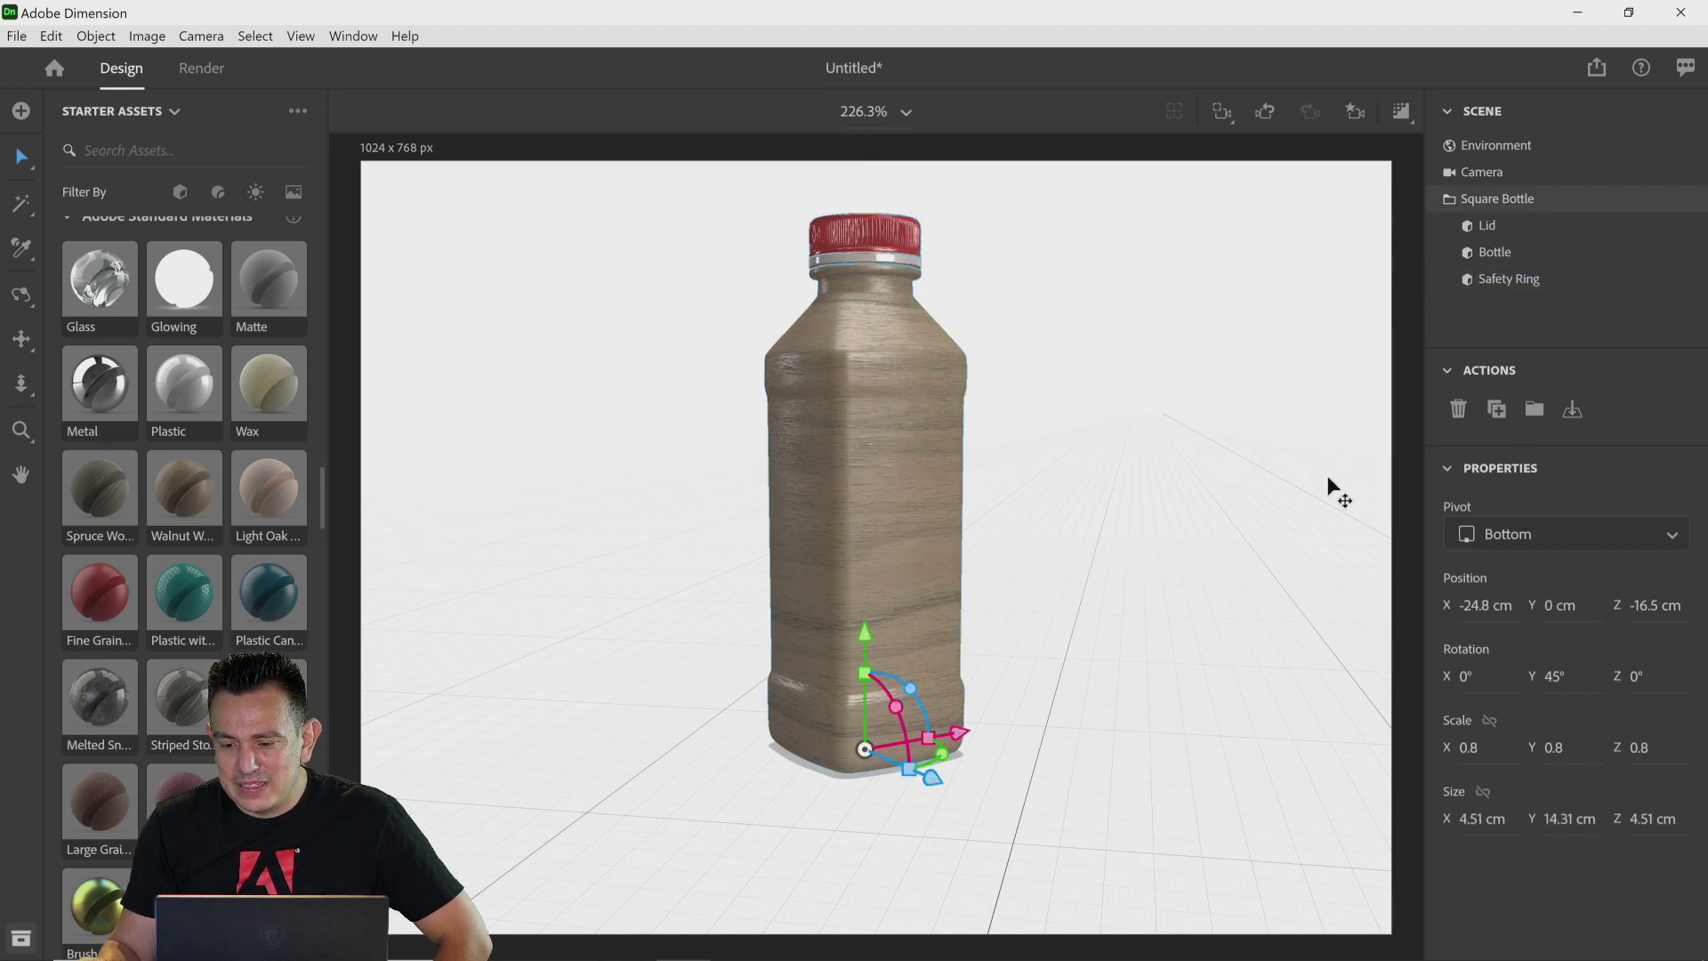
double_click(880, 340)
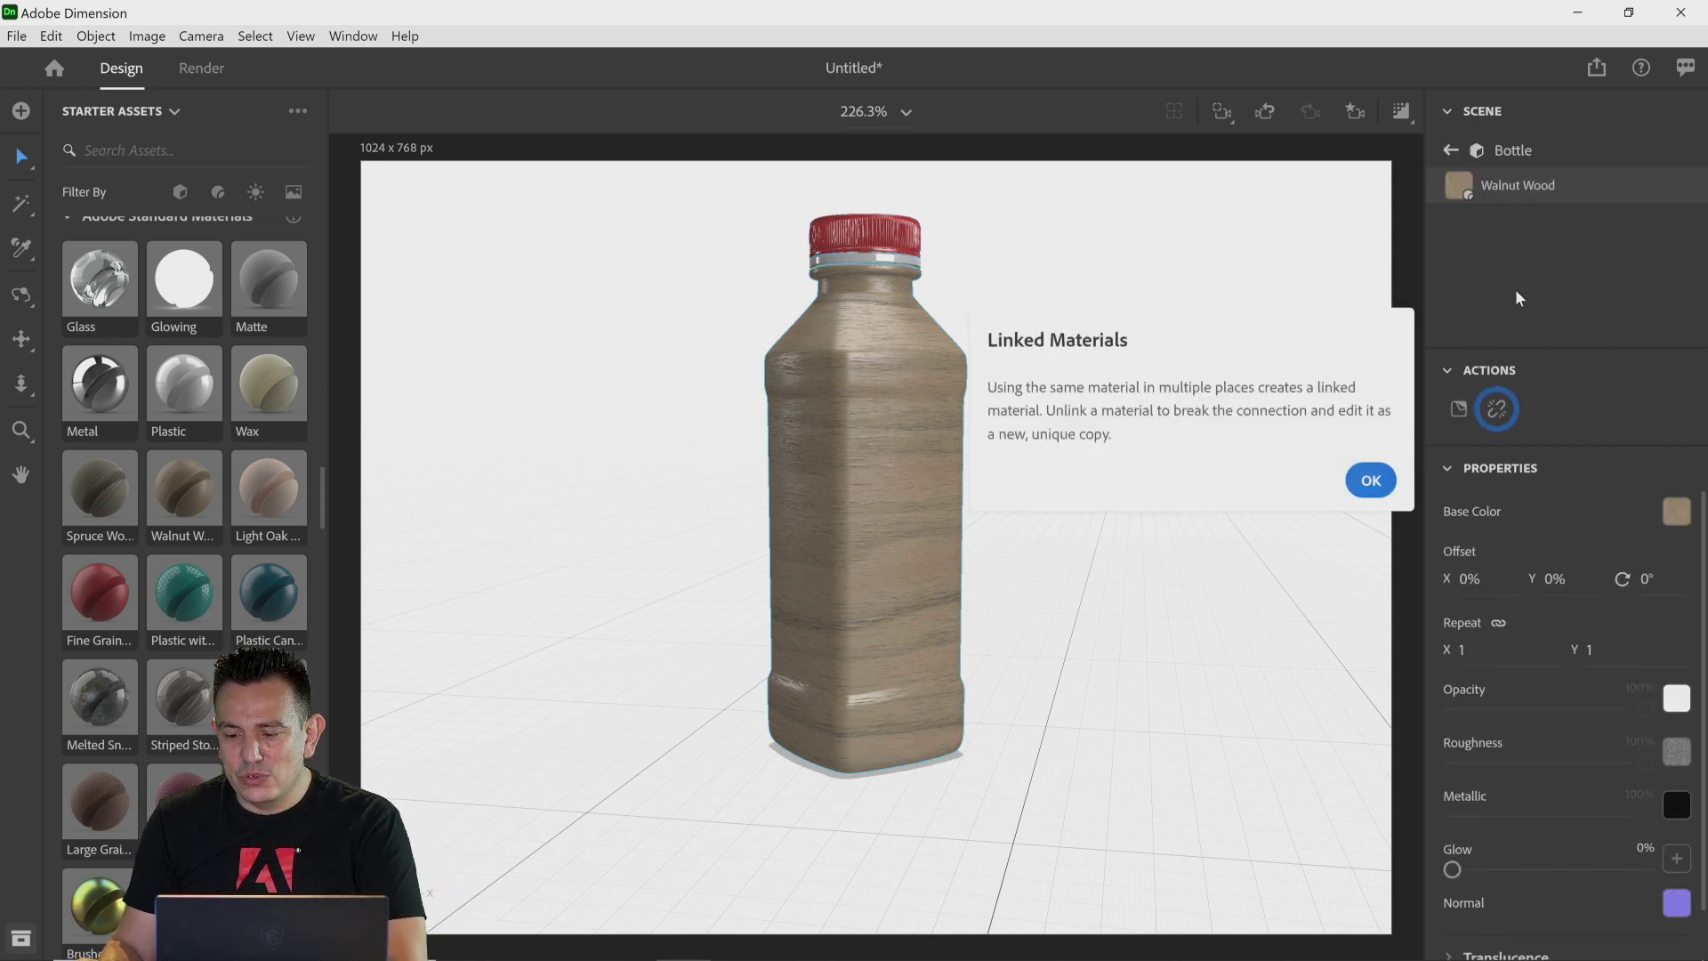
left_click(1370, 480)
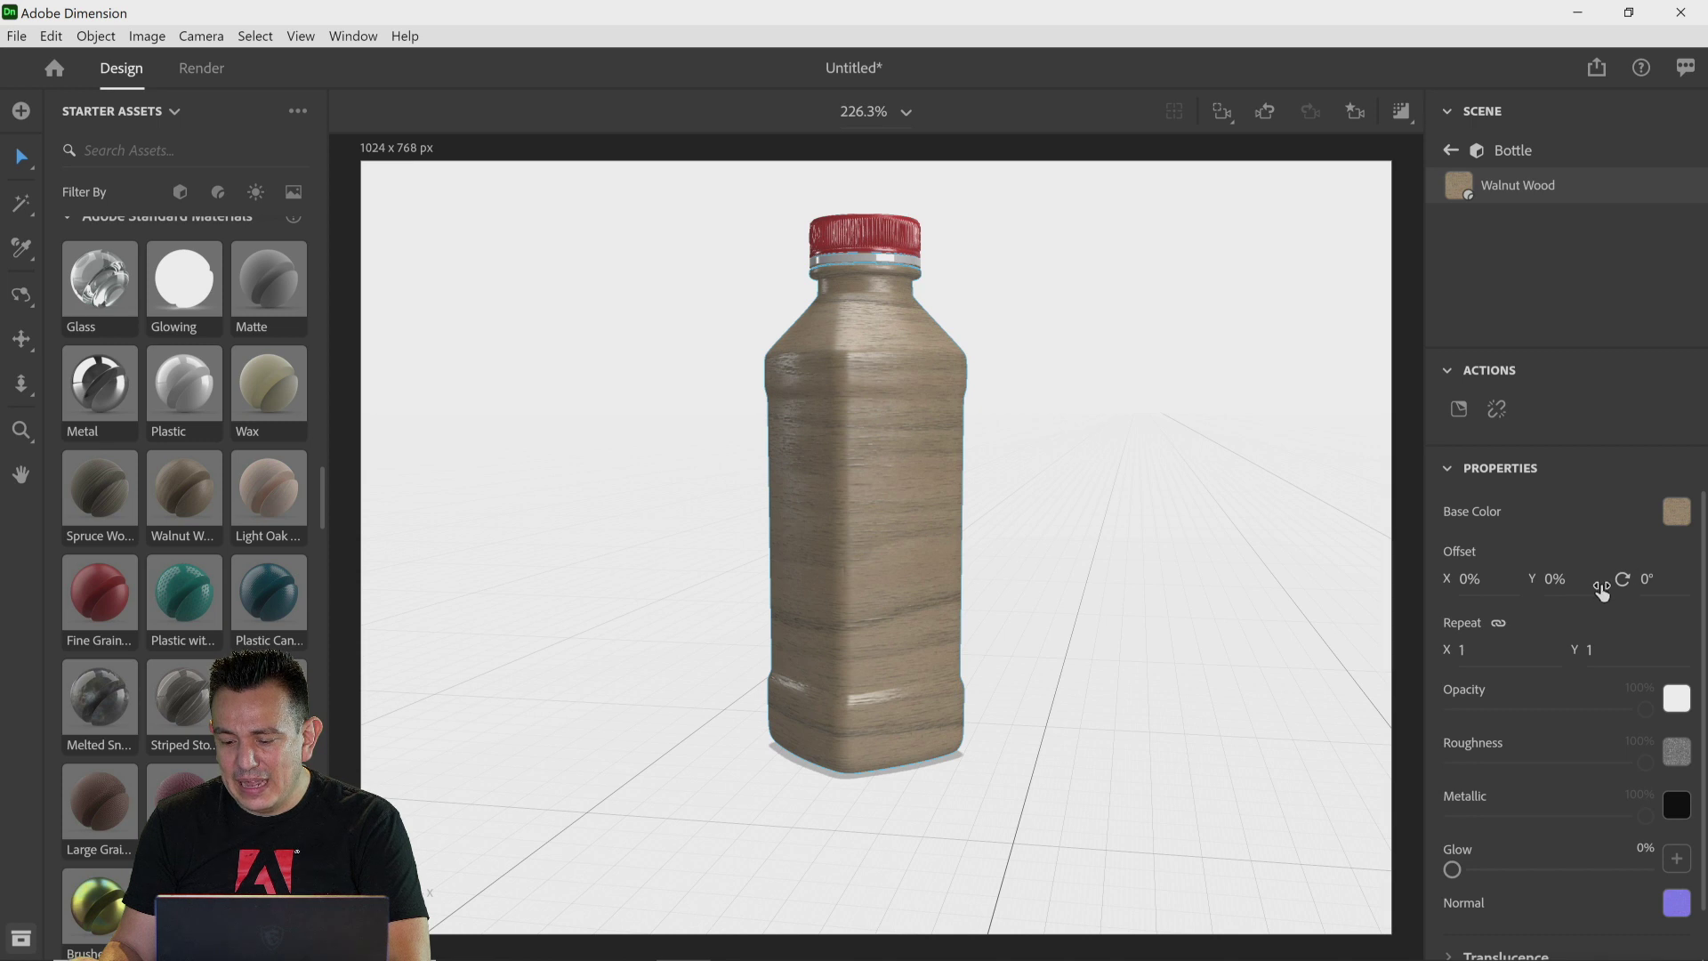
scroll(1541, 655, "down", 1)
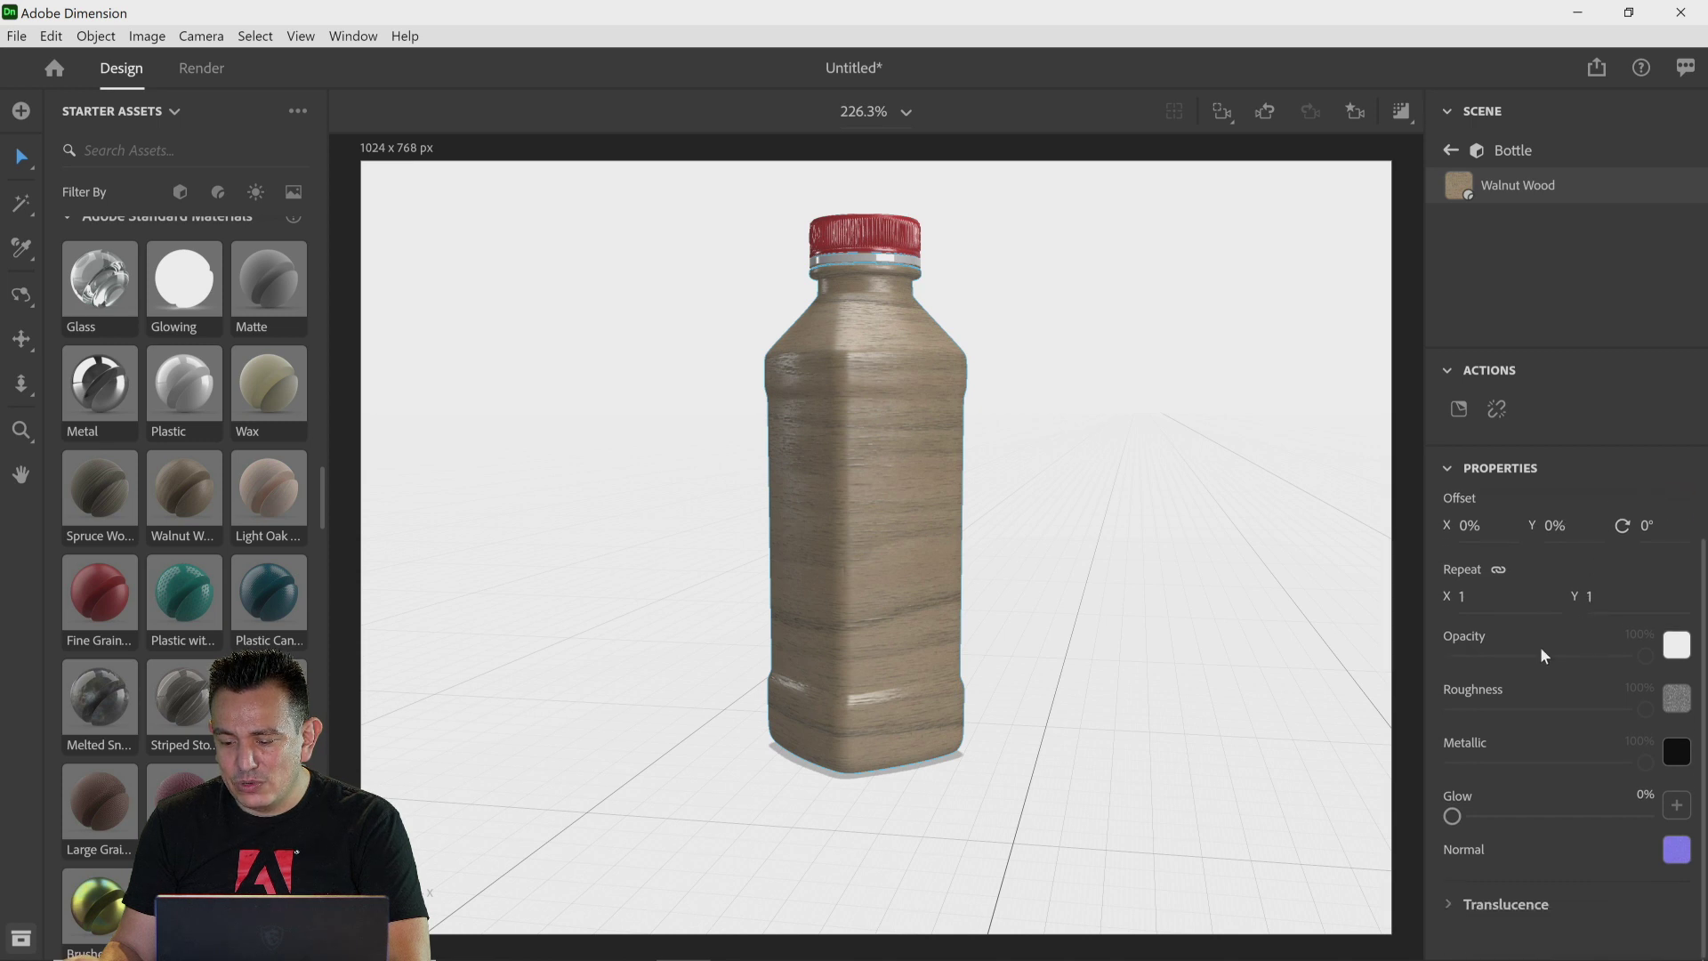
Step: Set the wood material's repeat to 3
left_click(1457, 603)
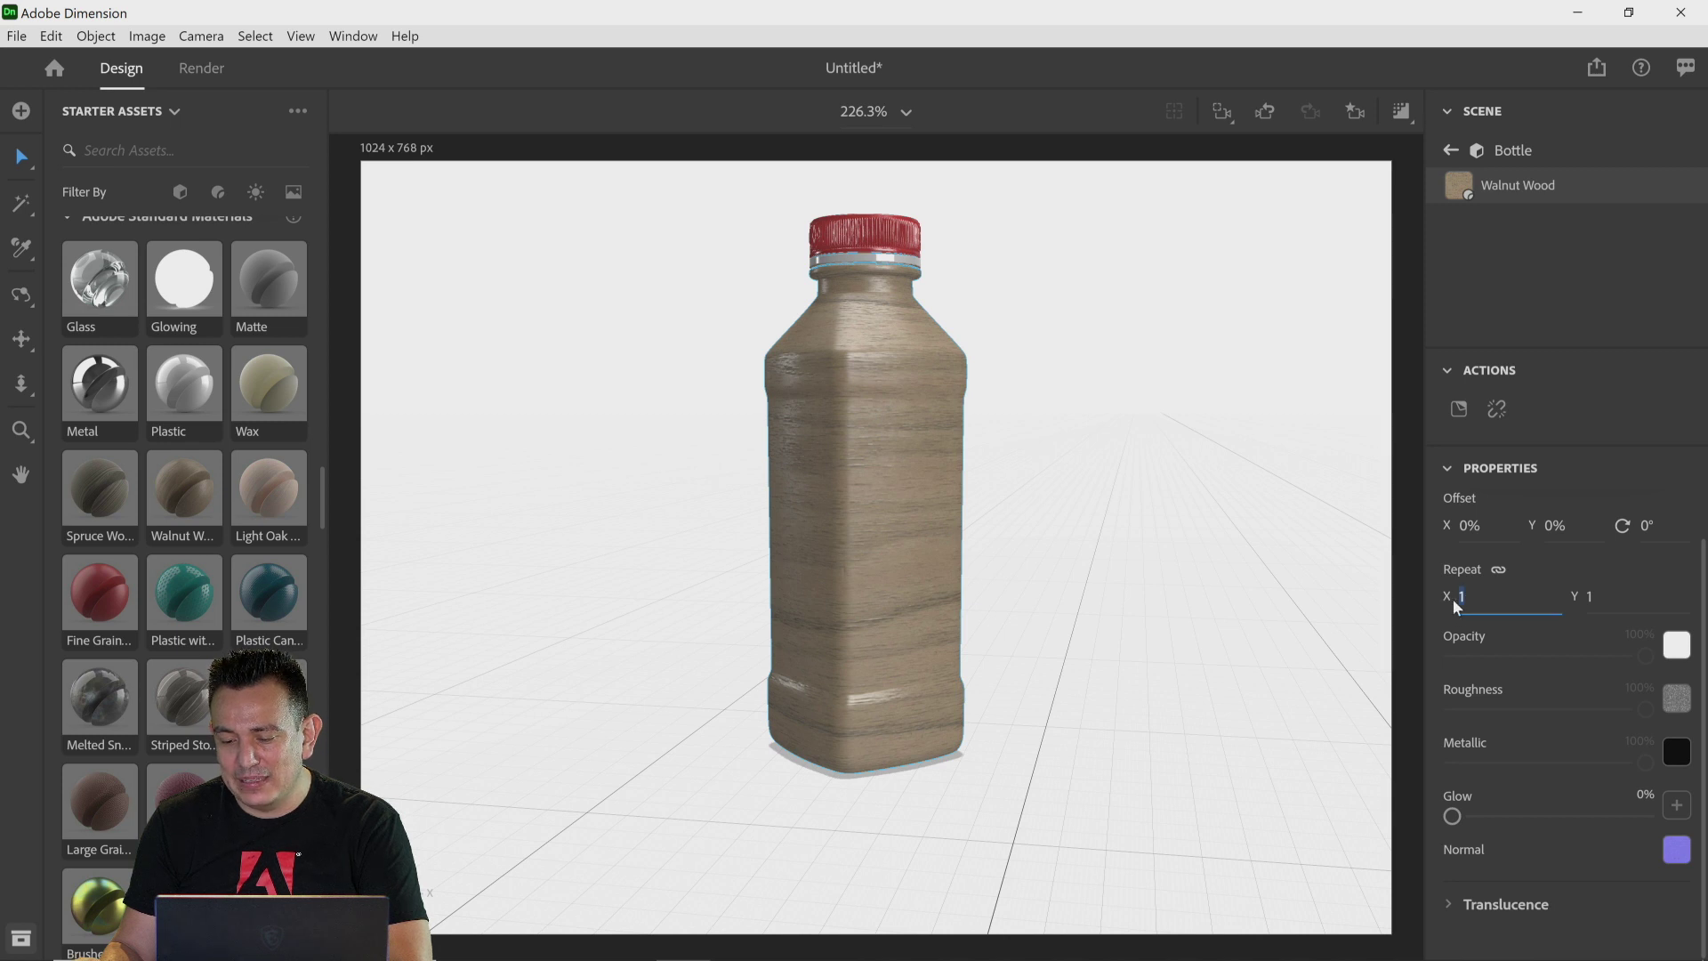
left_click(1450, 615)
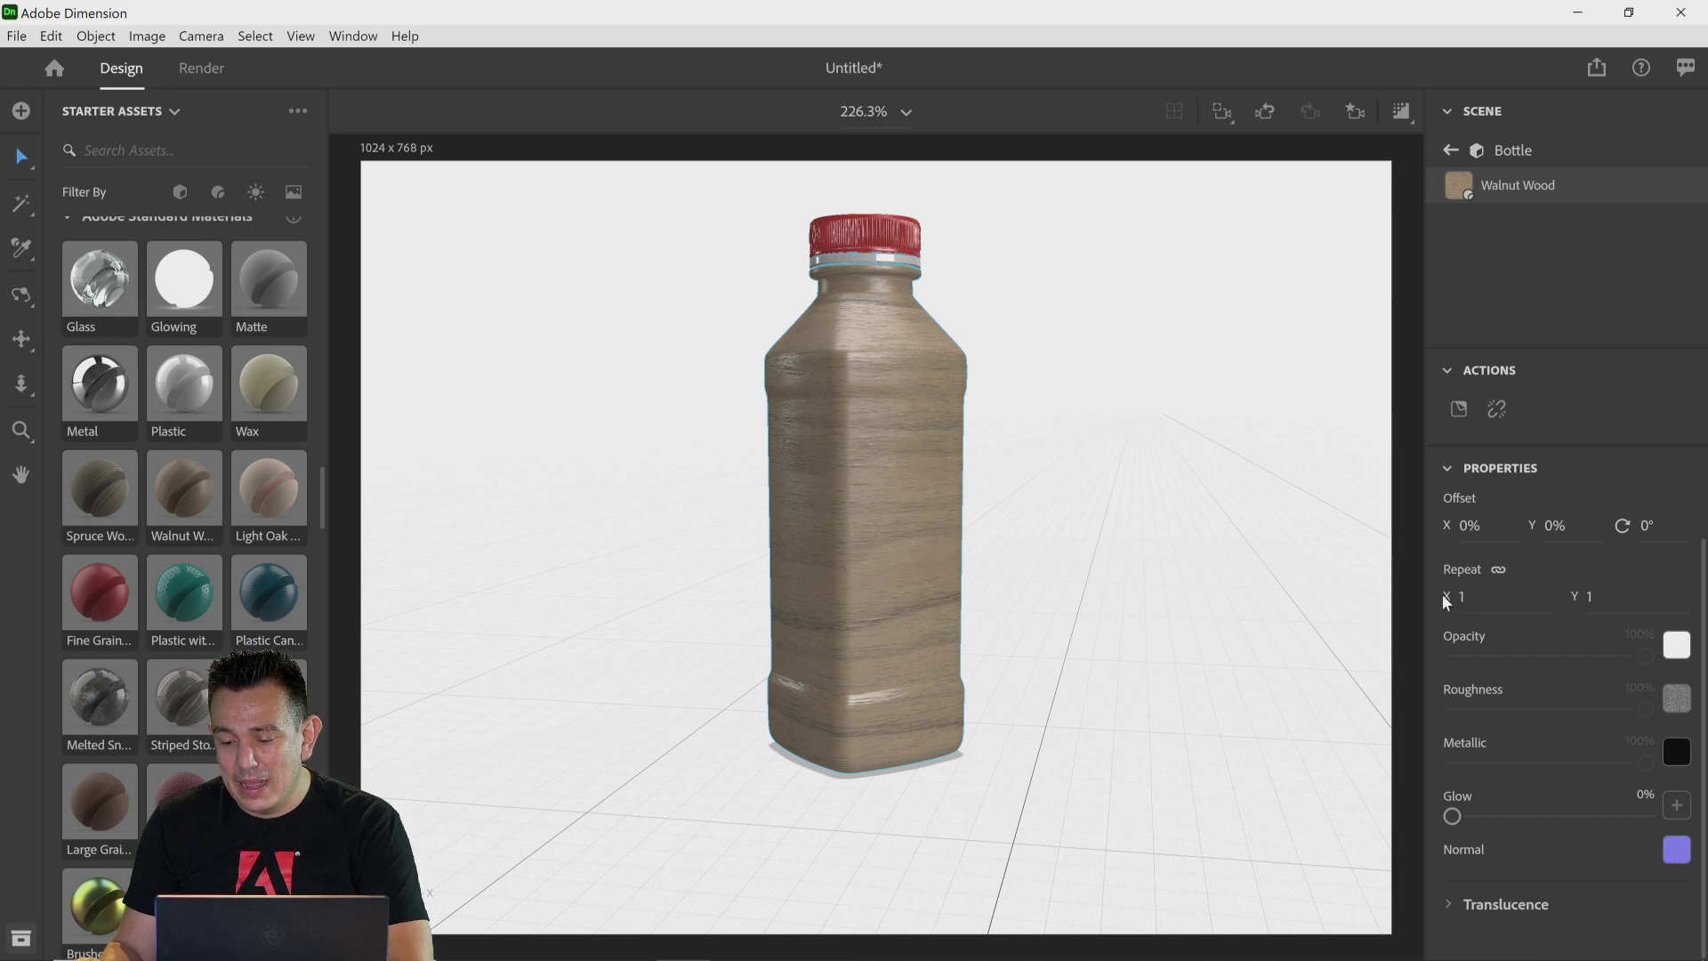
left_click(1477, 605)
type("3")
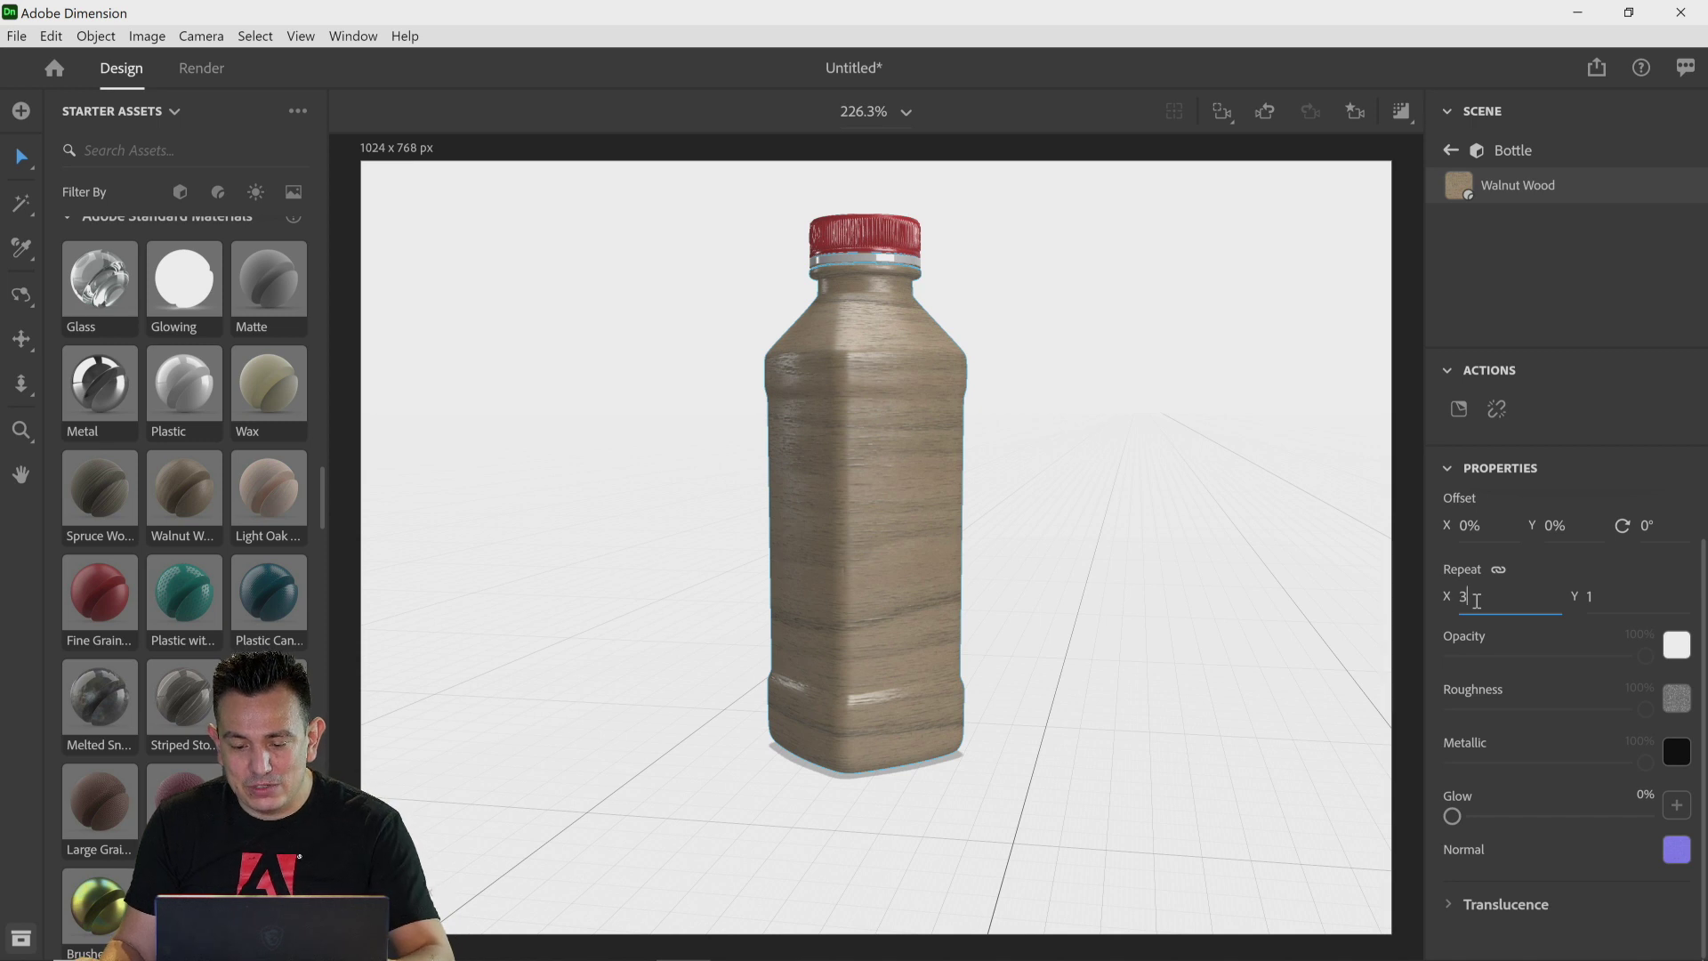
key("Return")
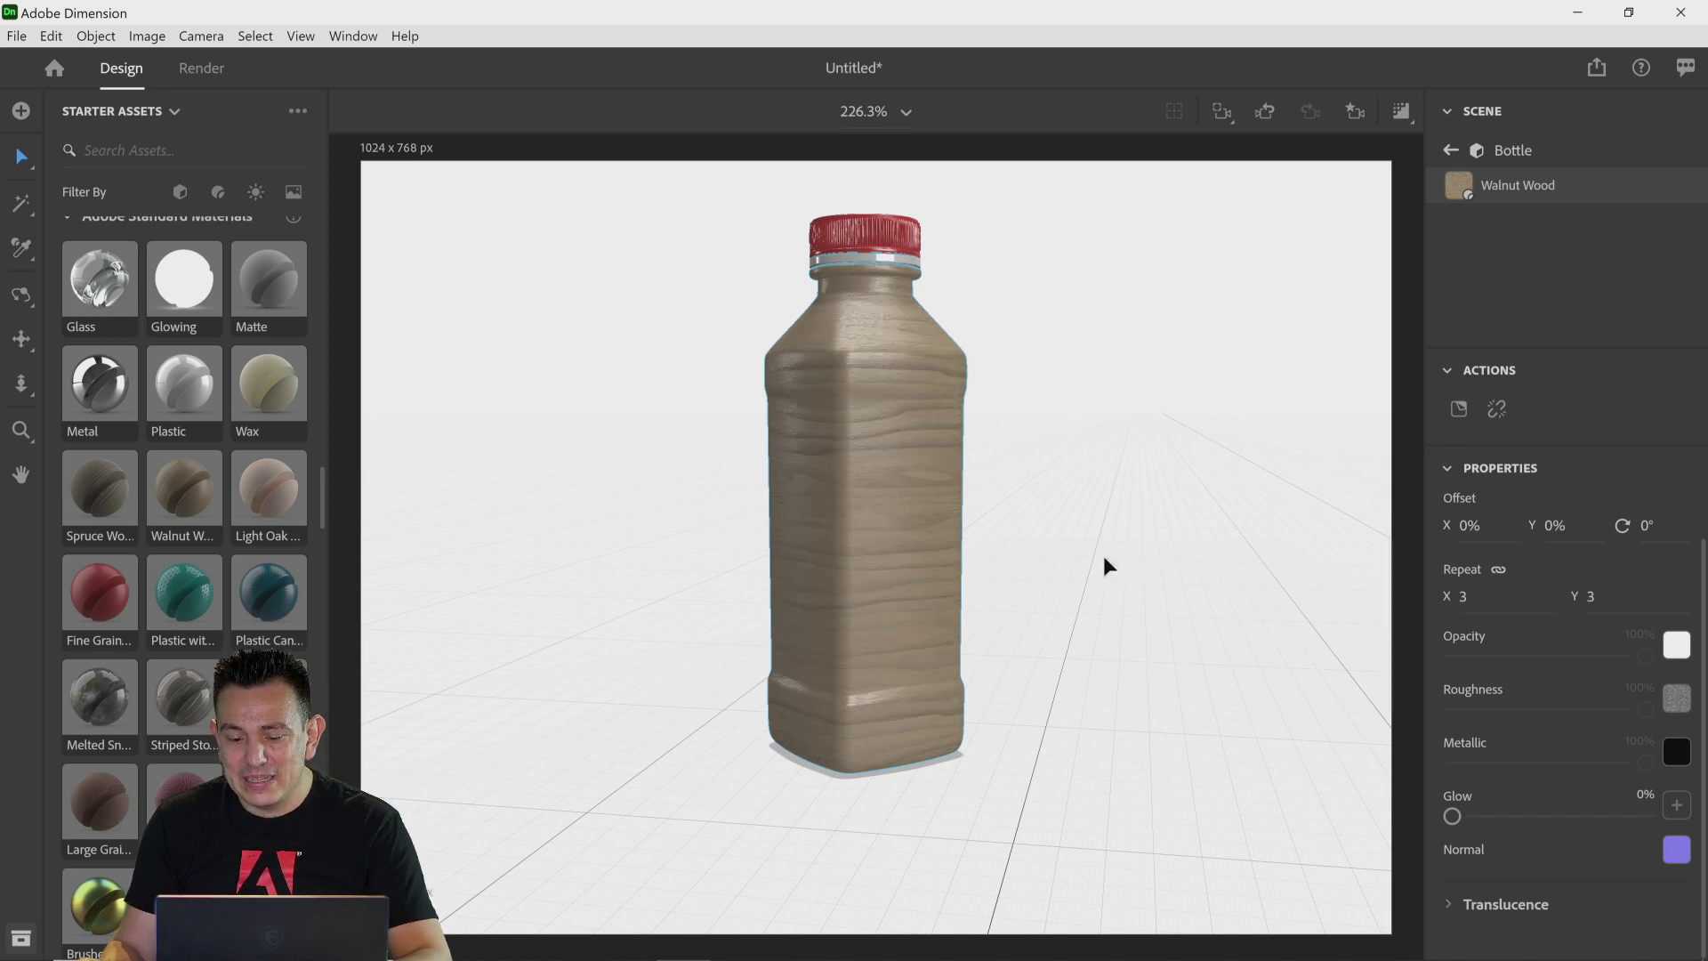
Step: Try the wood material's repeat at 5 and at 0.1
left_click(1478, 602)
type("5")
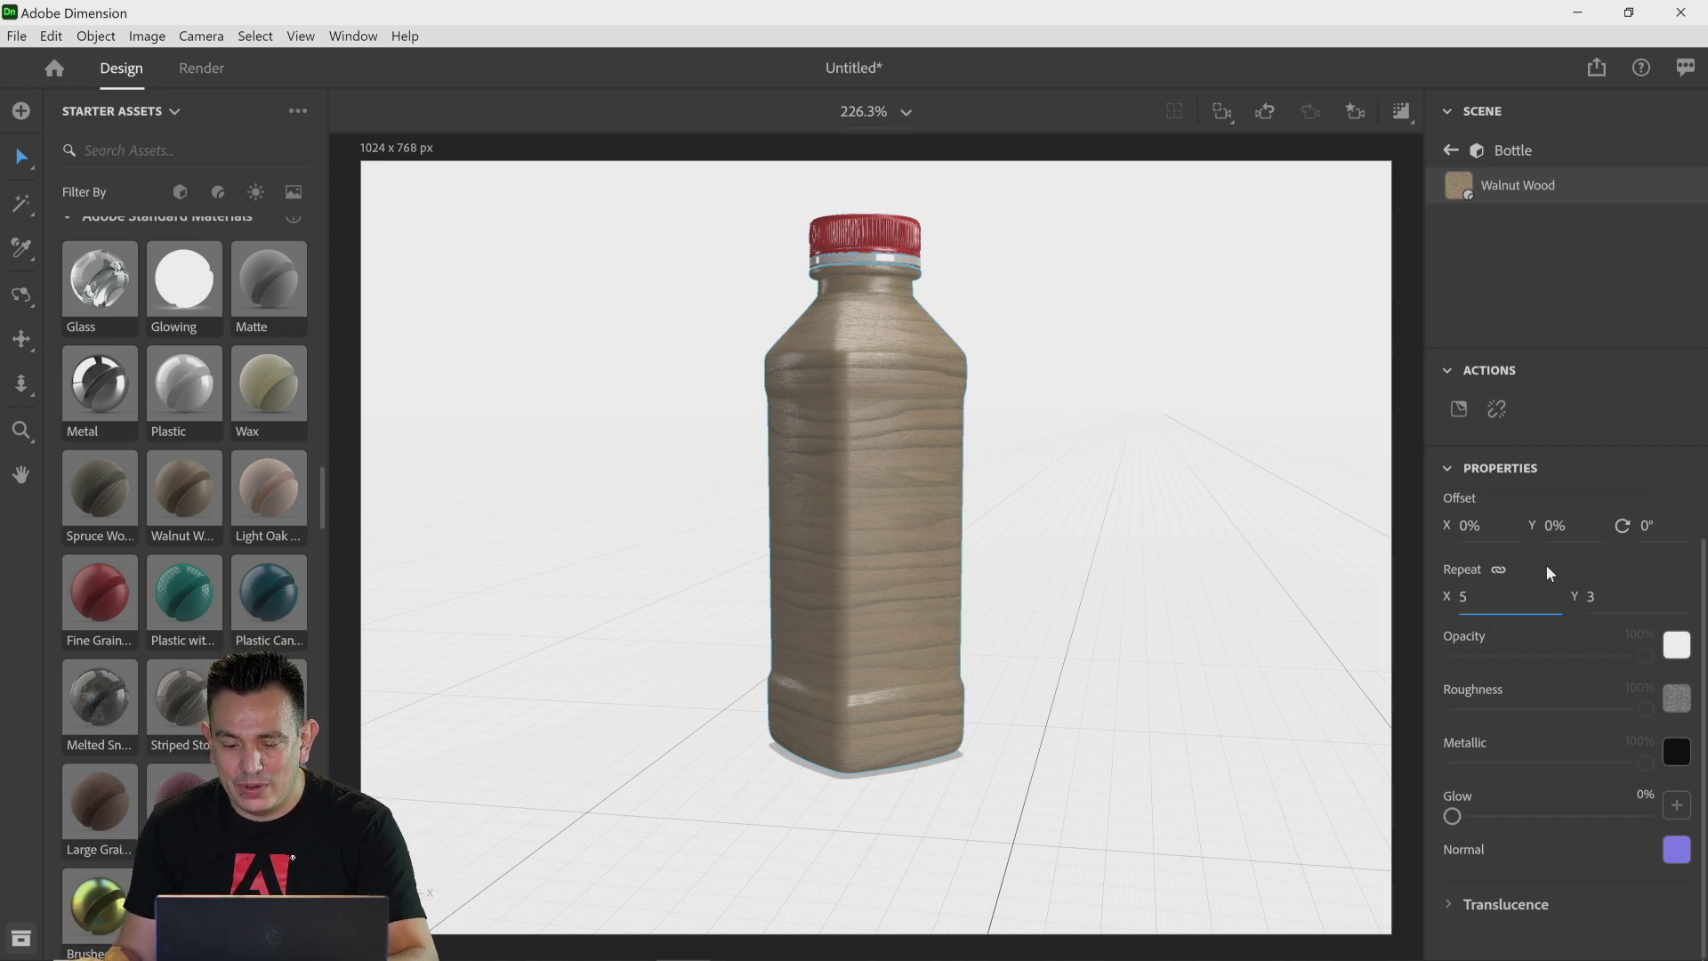
key("Return")
left_click(1492, 602)
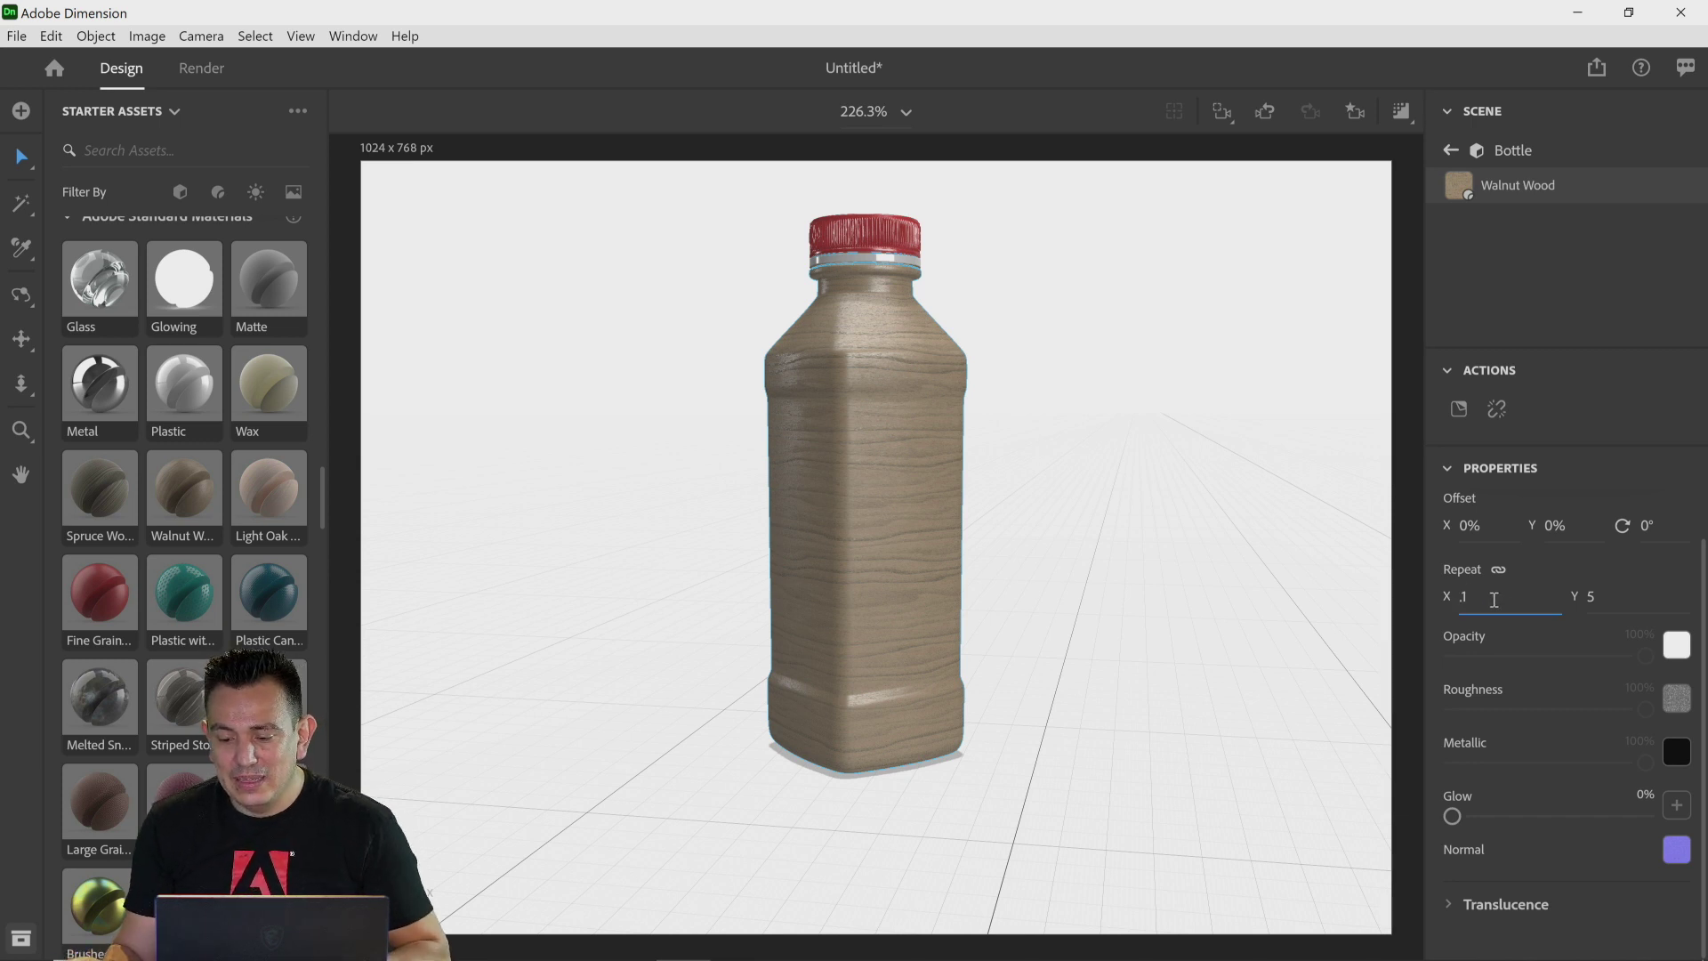
type(".1")
key("Return")
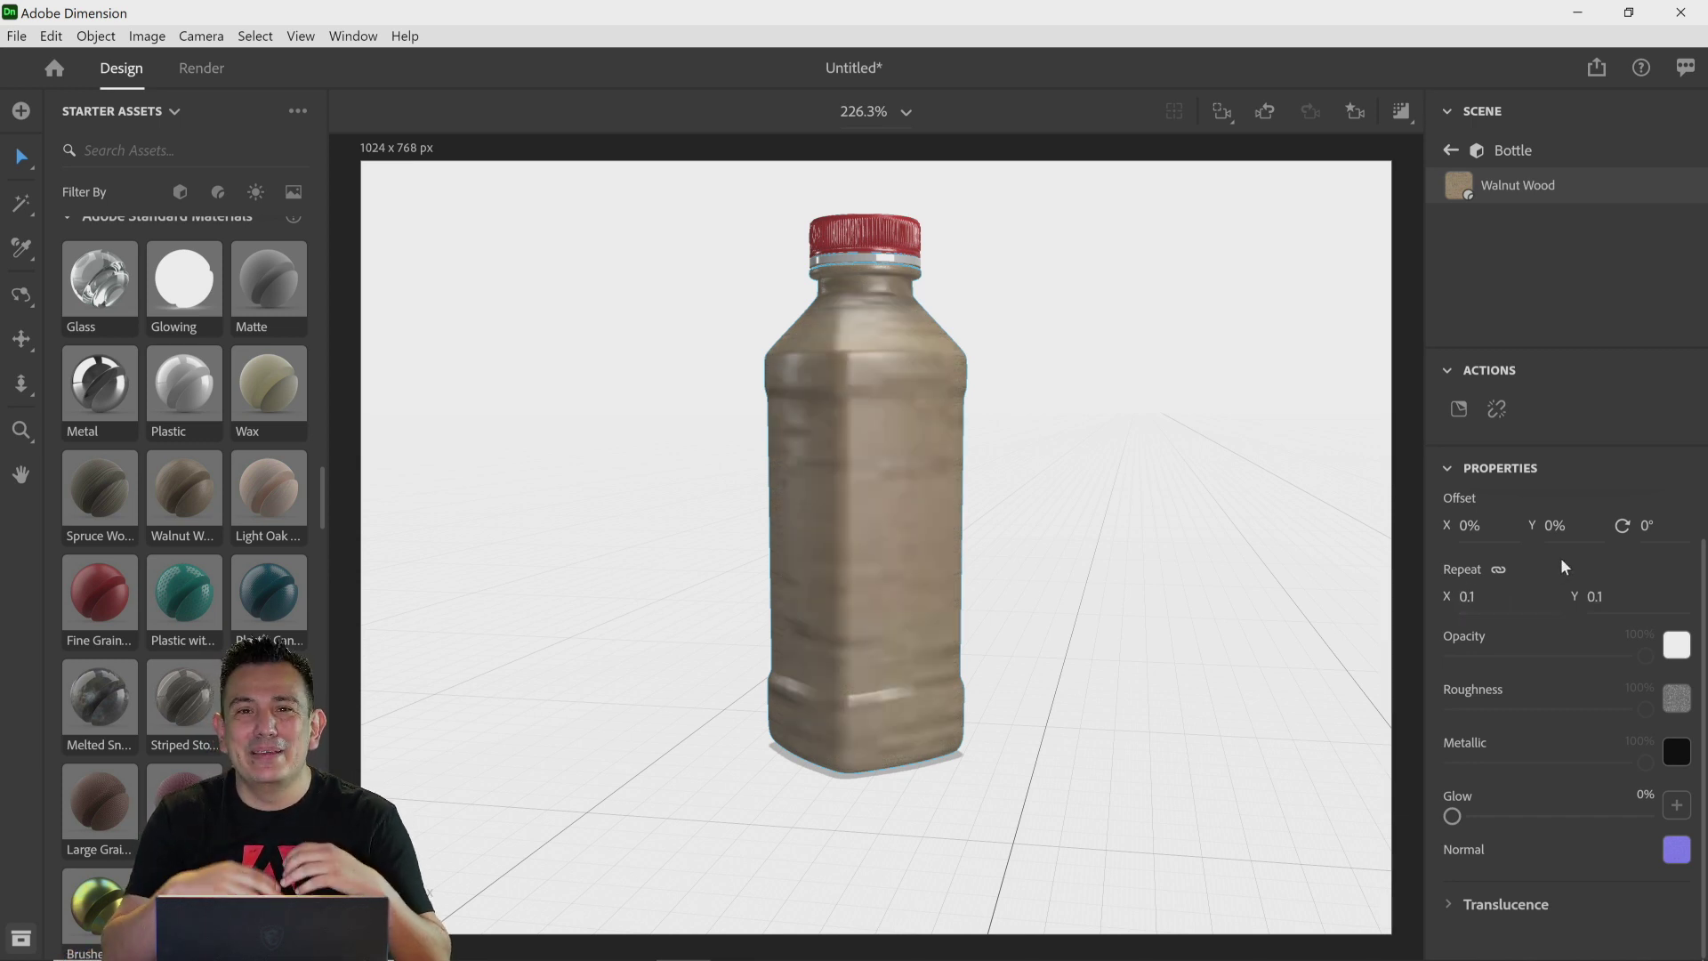
left_click(1482, 597)
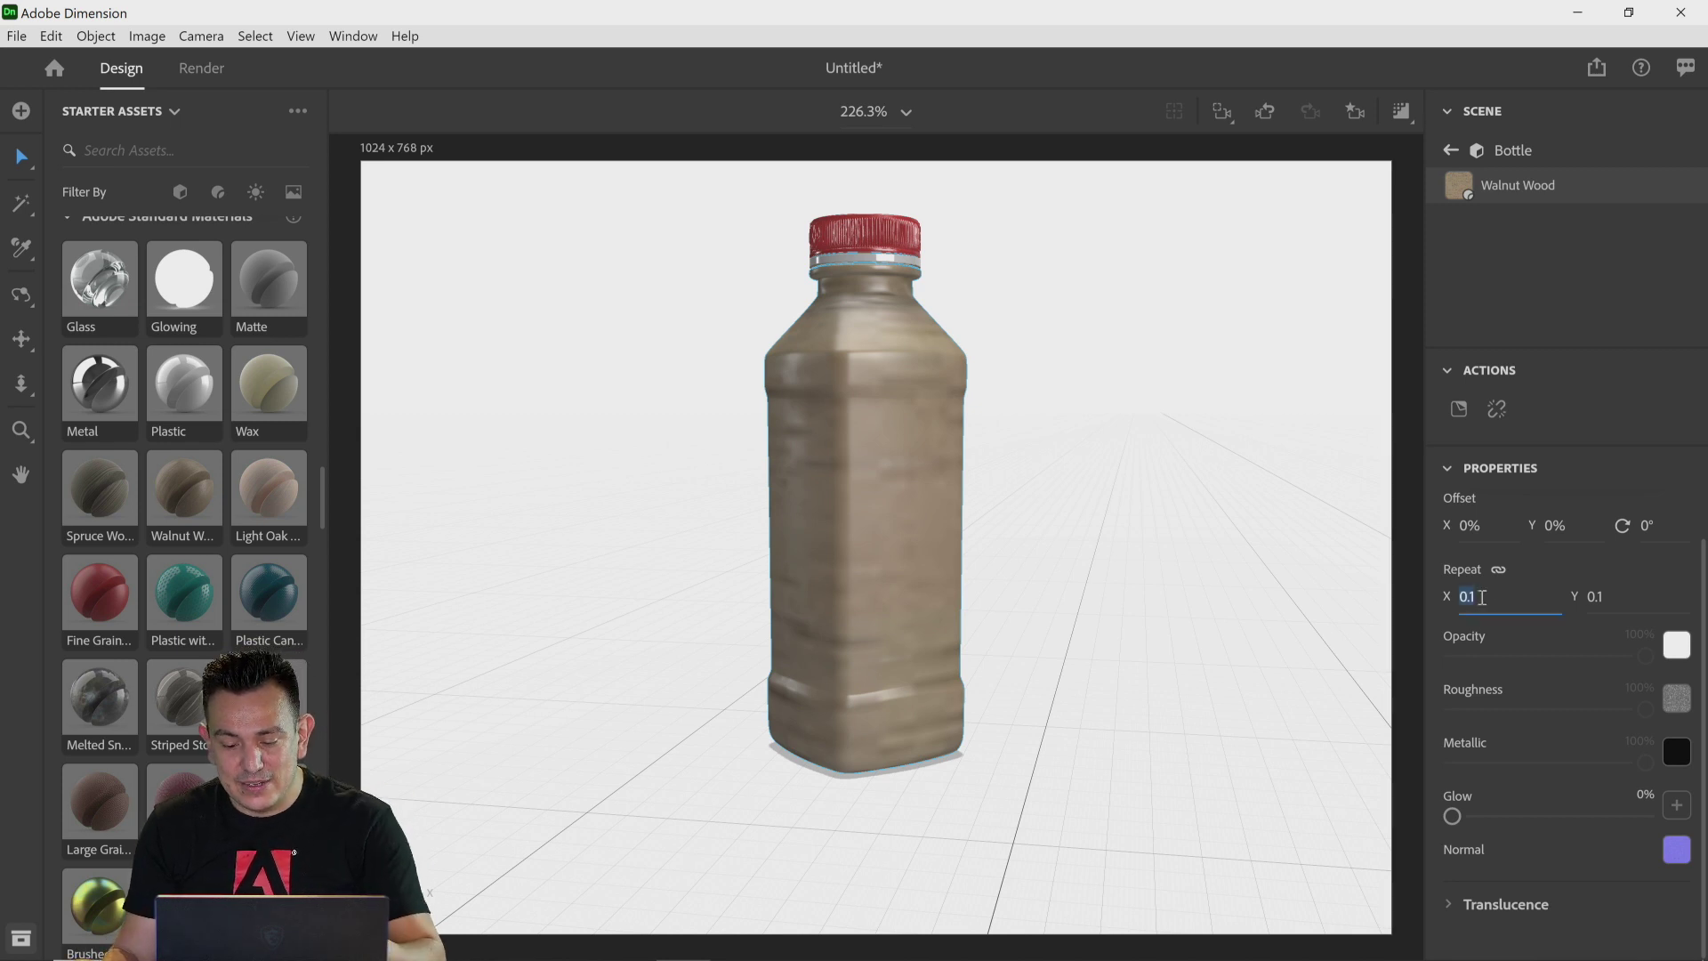
key("Return")
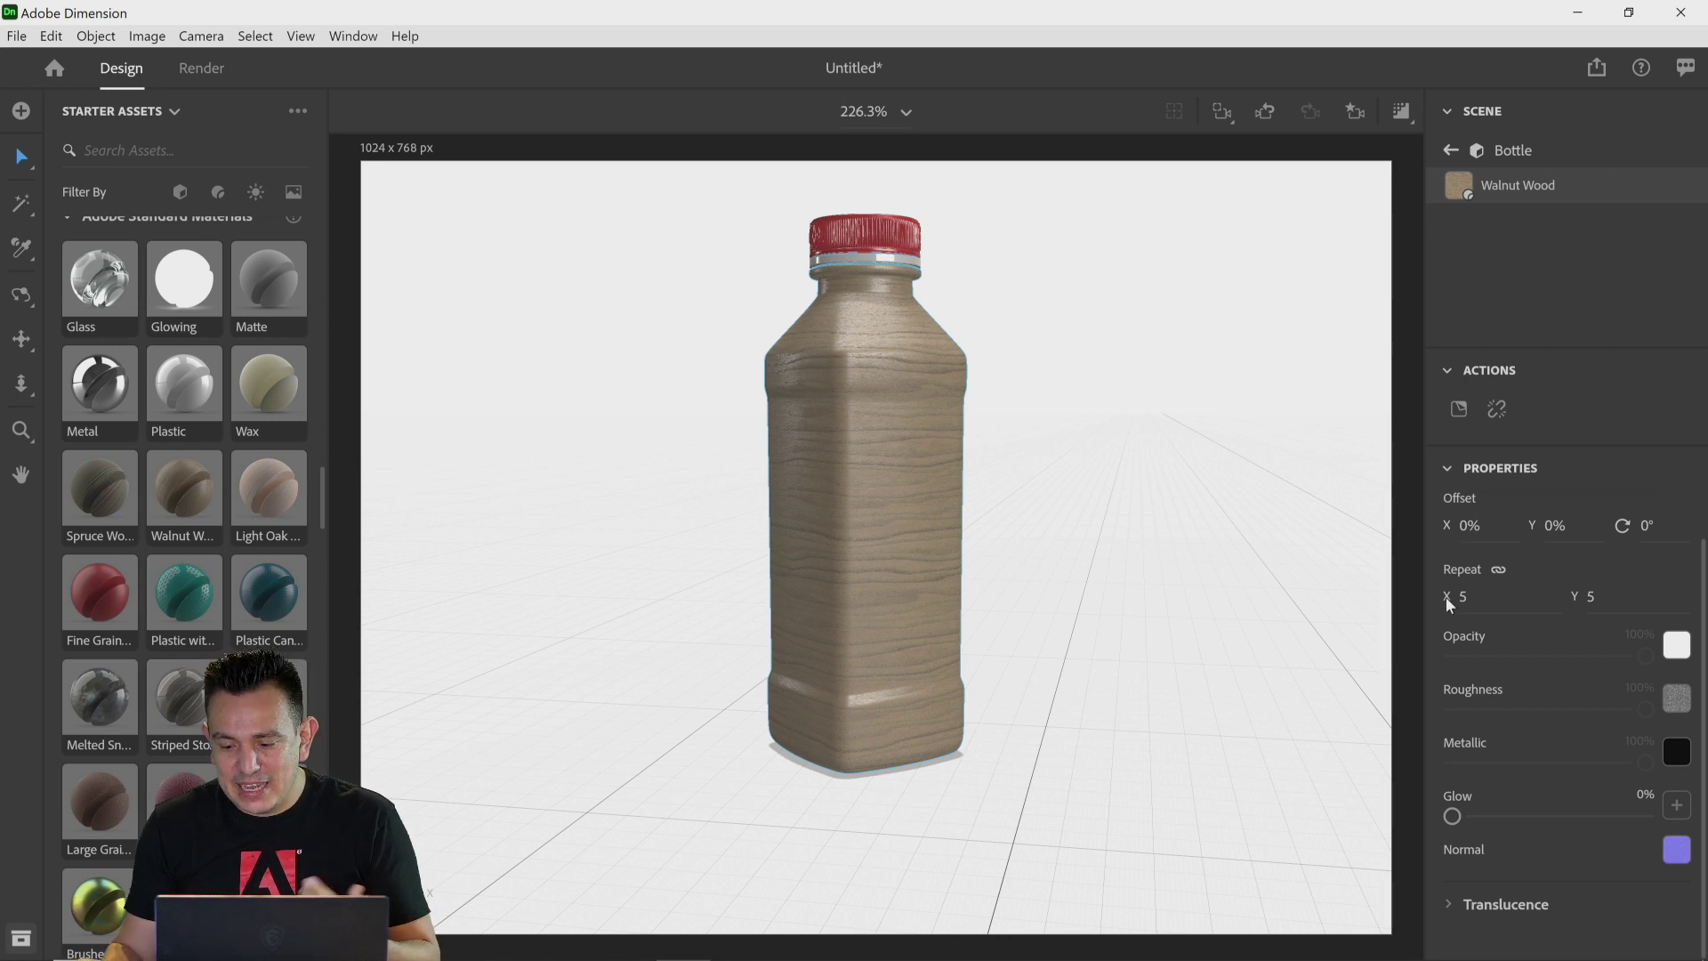
Step: Set the wood material's repeat to 0.5
left_click(1470, 597)
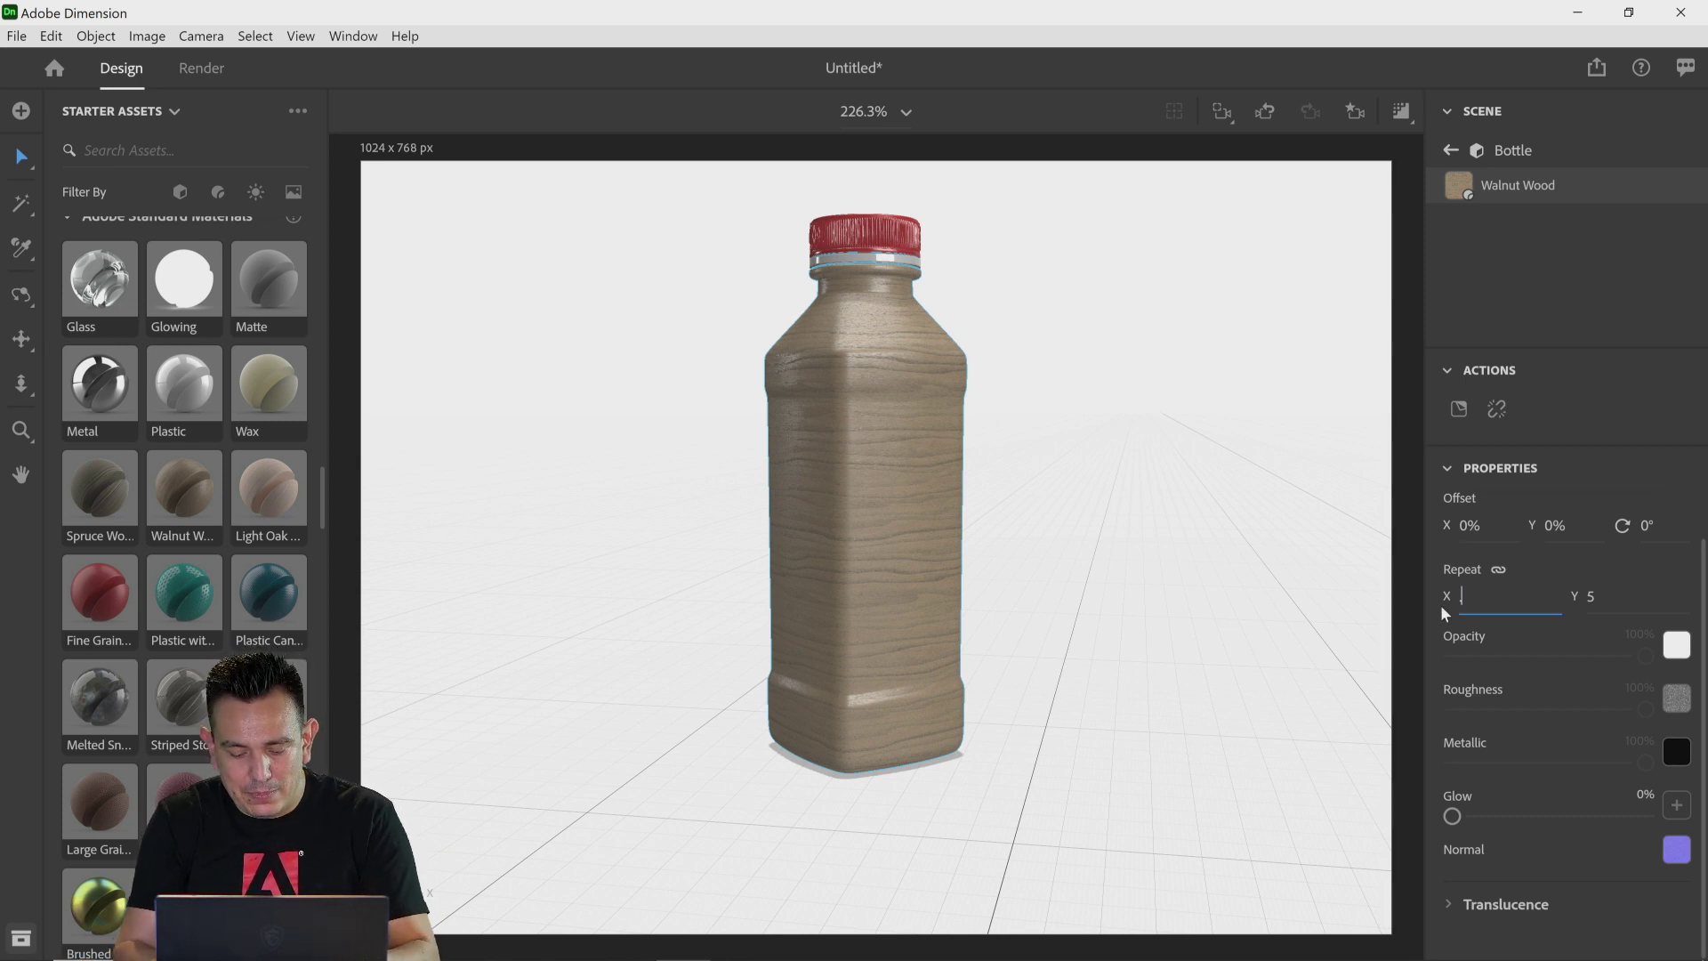
key("Return")
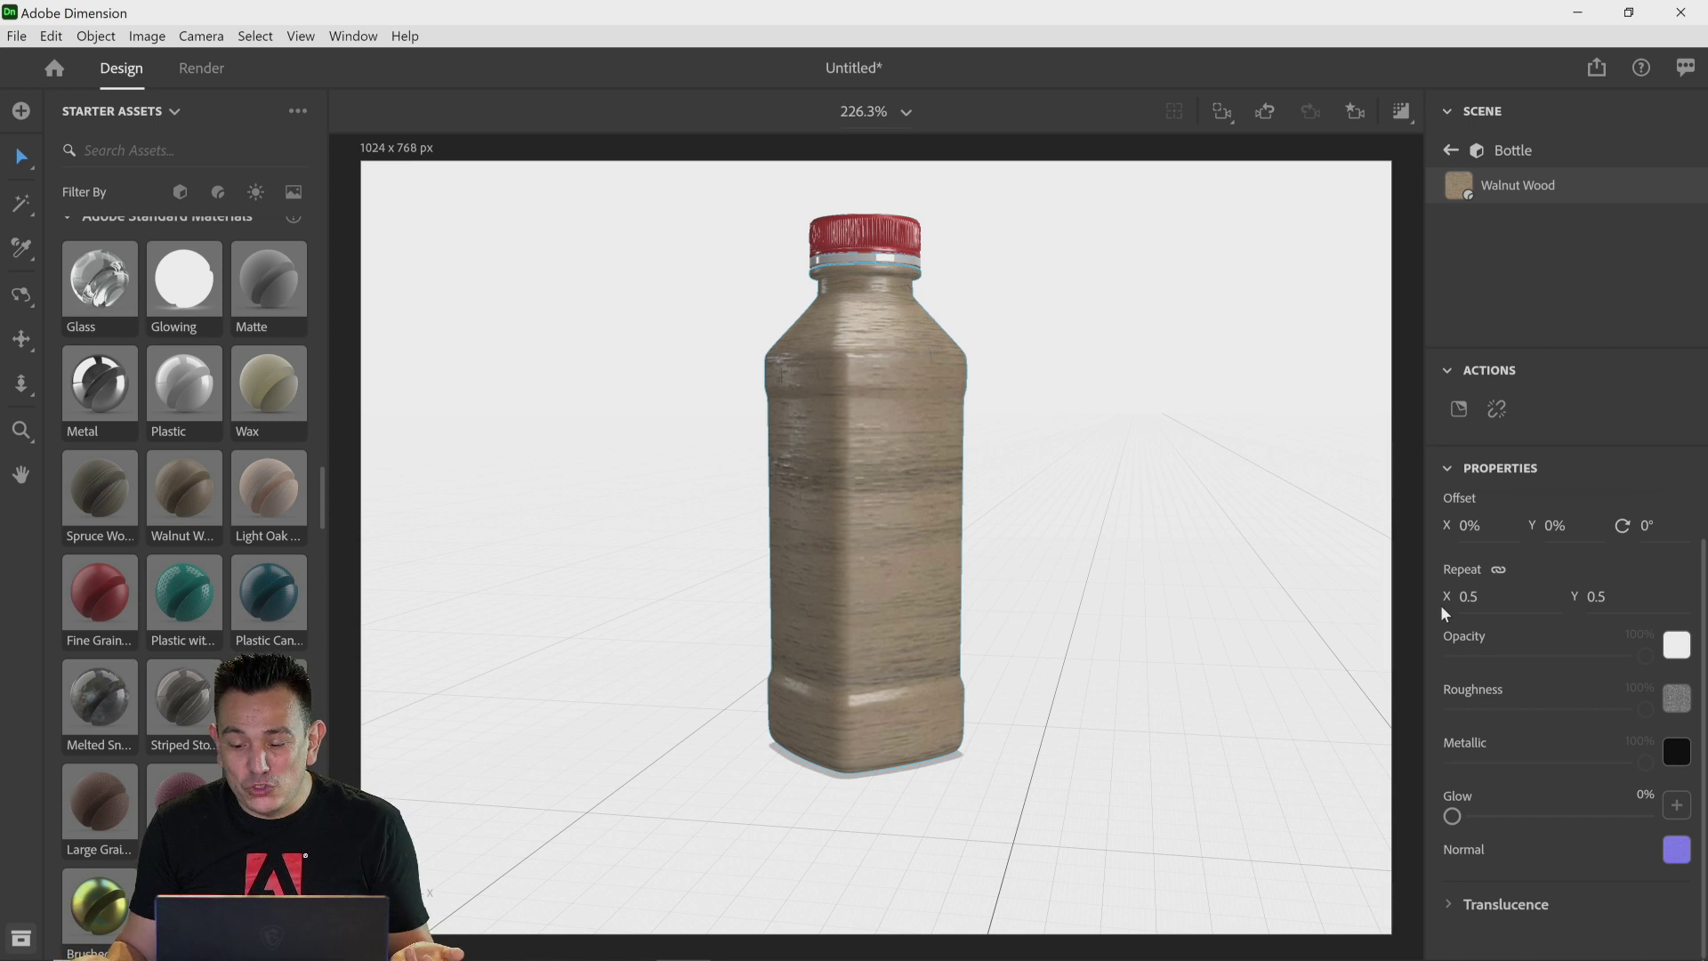
Step: Try the wood material's repeat at 5 and then at 7
left_click(1484, 597)
type("5")
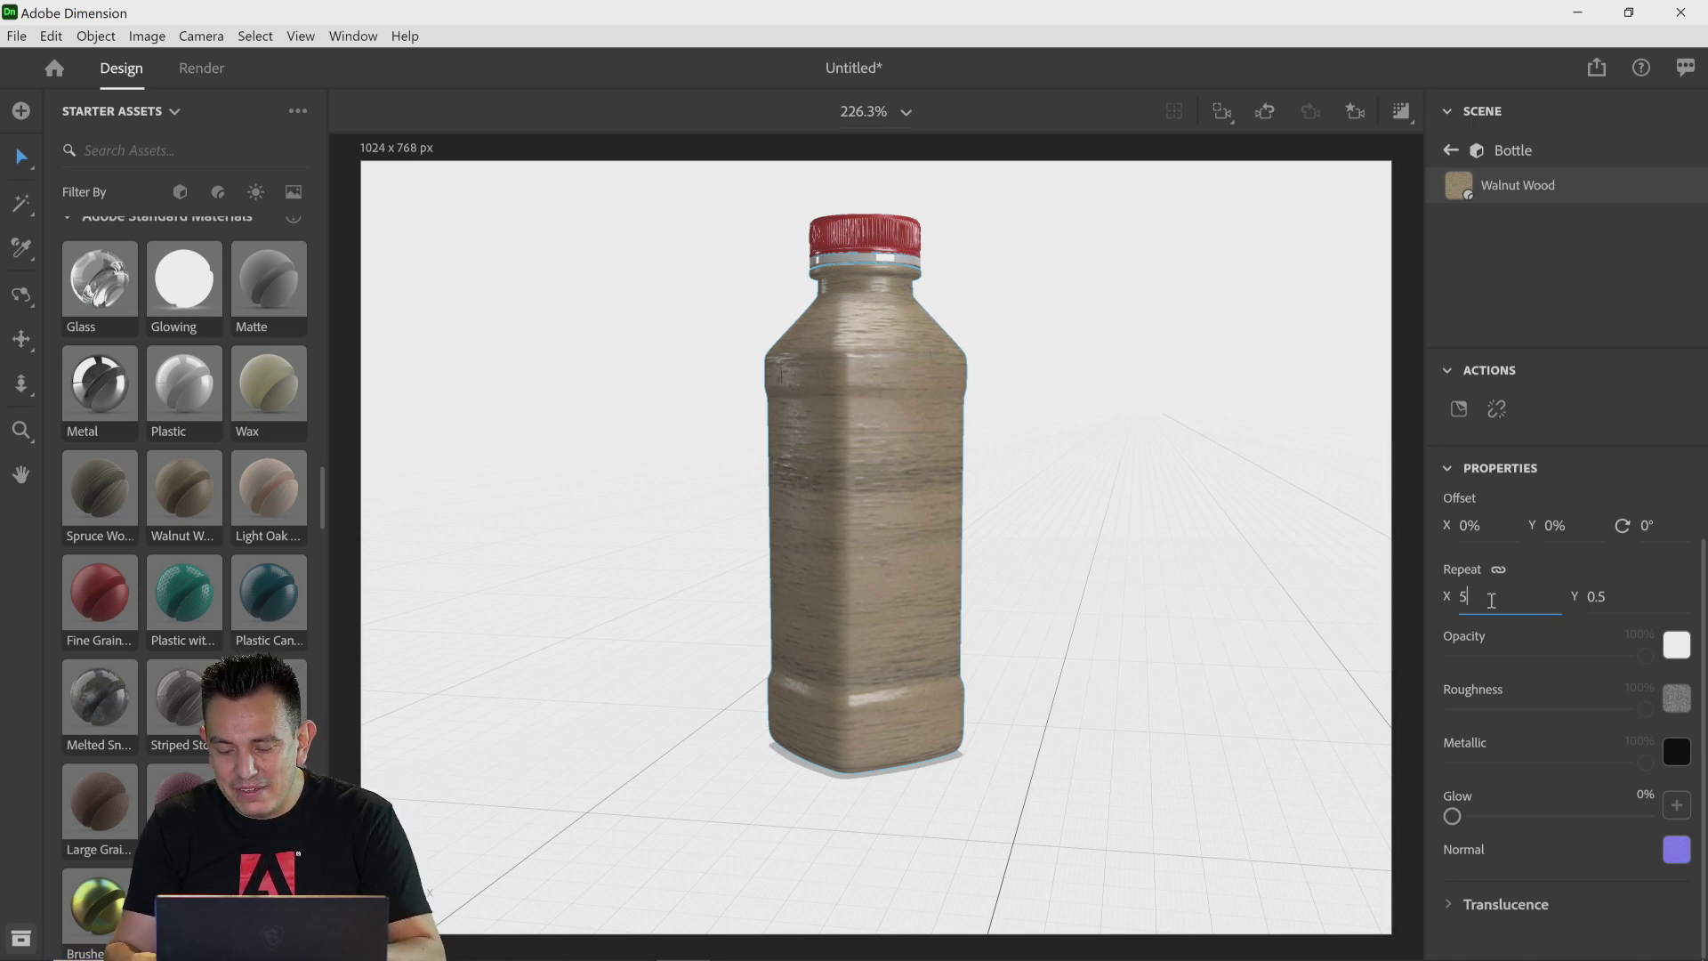
key("Return")
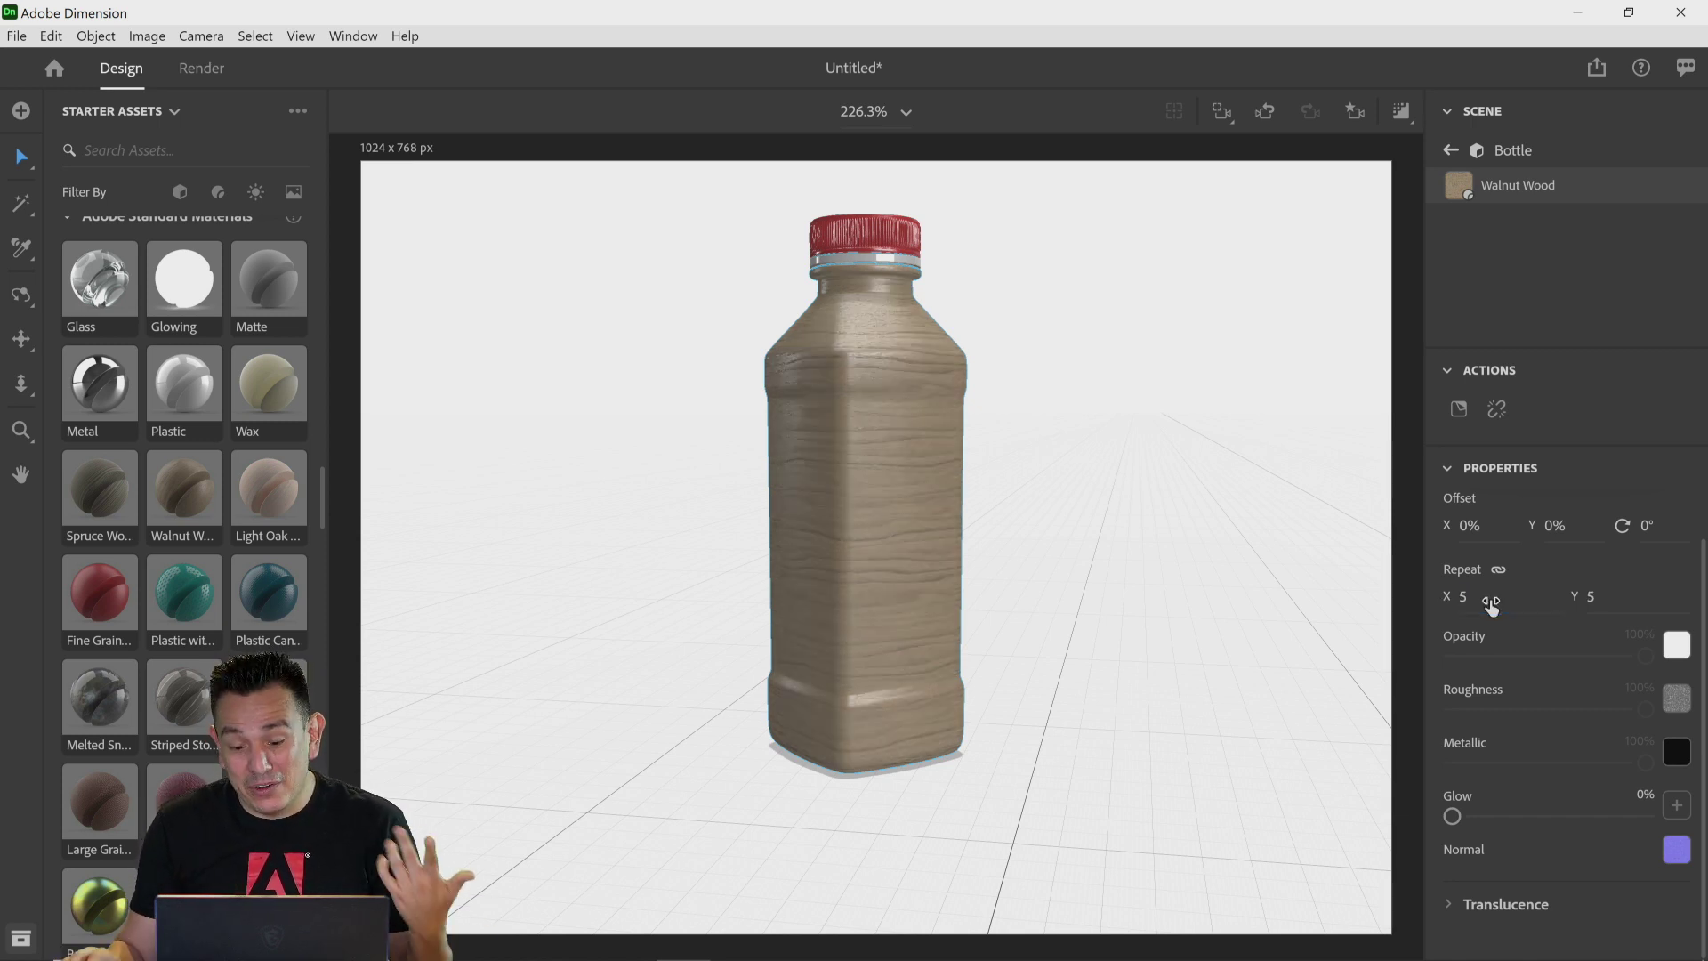
left_click(1475, 597)
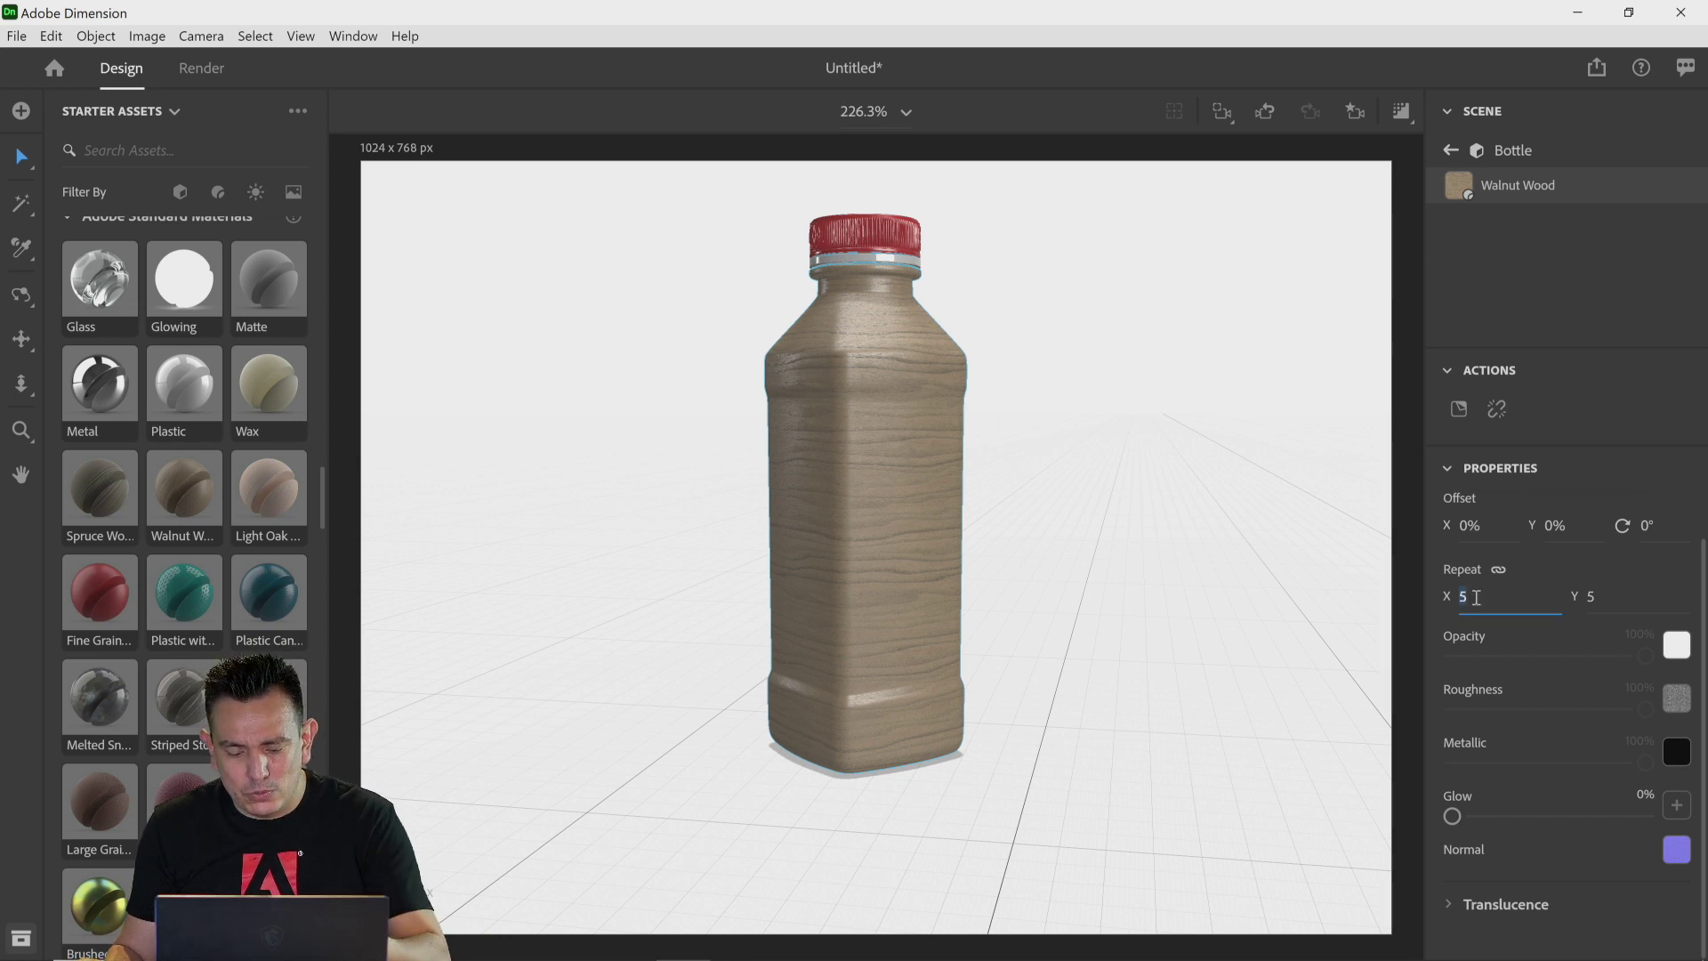
key("Return")
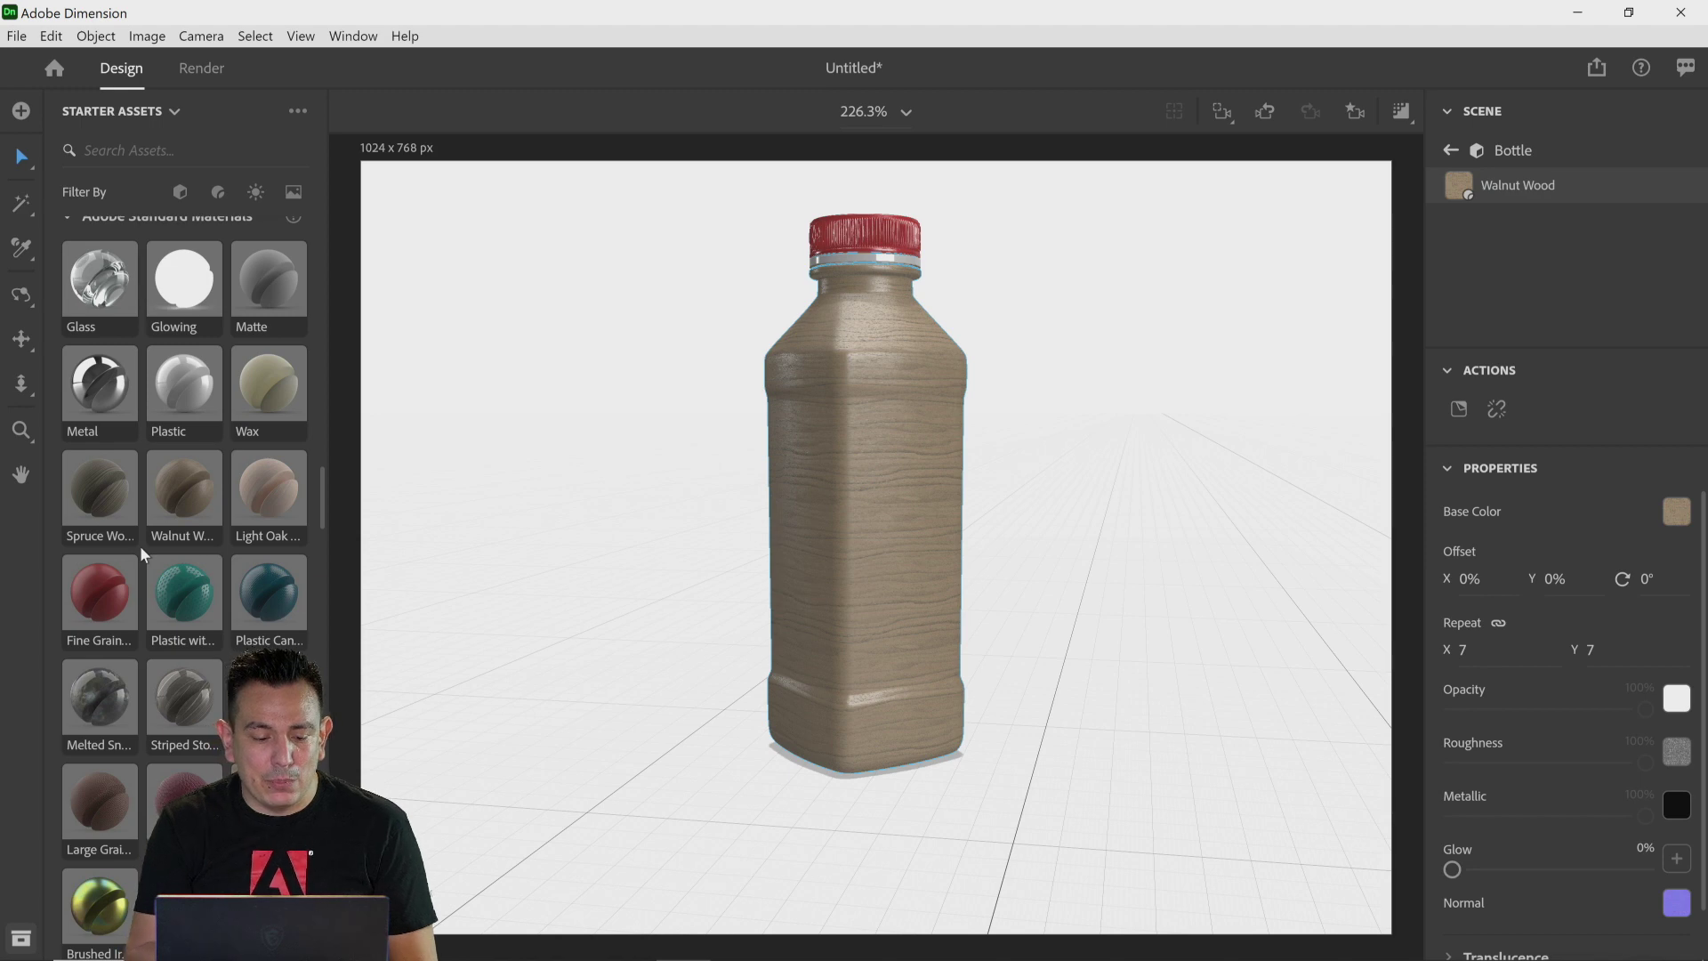
Step: Apply the Honeycomb Tile Substance material to the bottle body
scroll(141, 546, "up", 5)
scroll(140, 547, "down", 5)
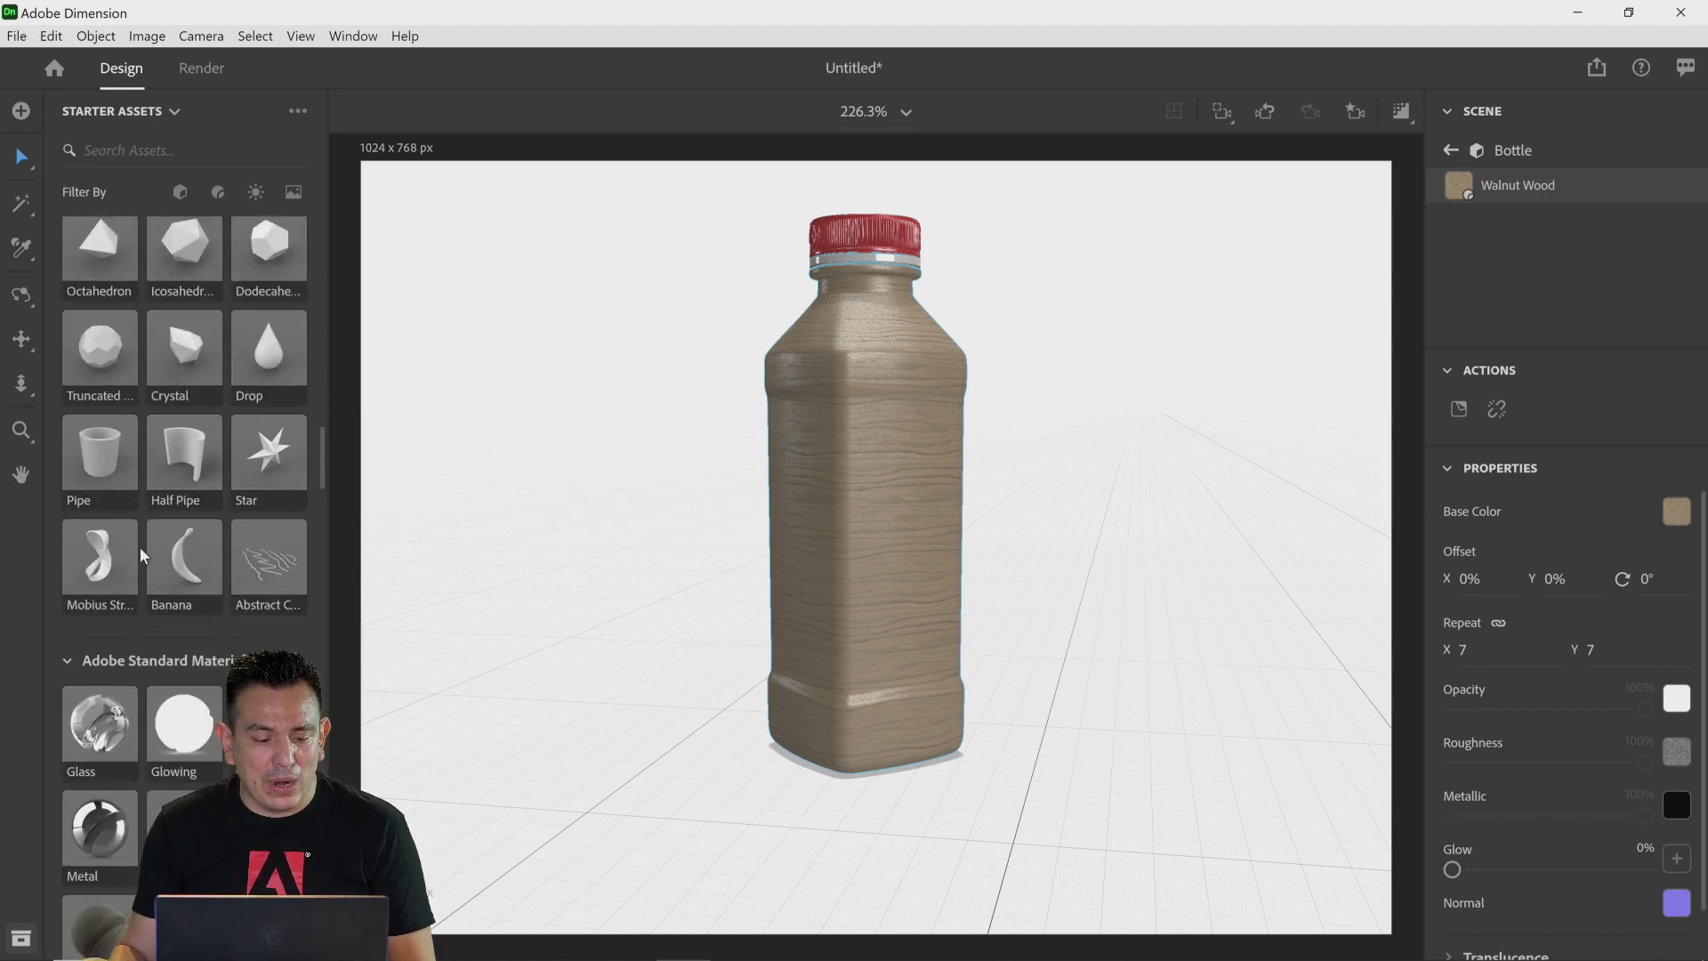
scroll(141, 547, "down", 3)
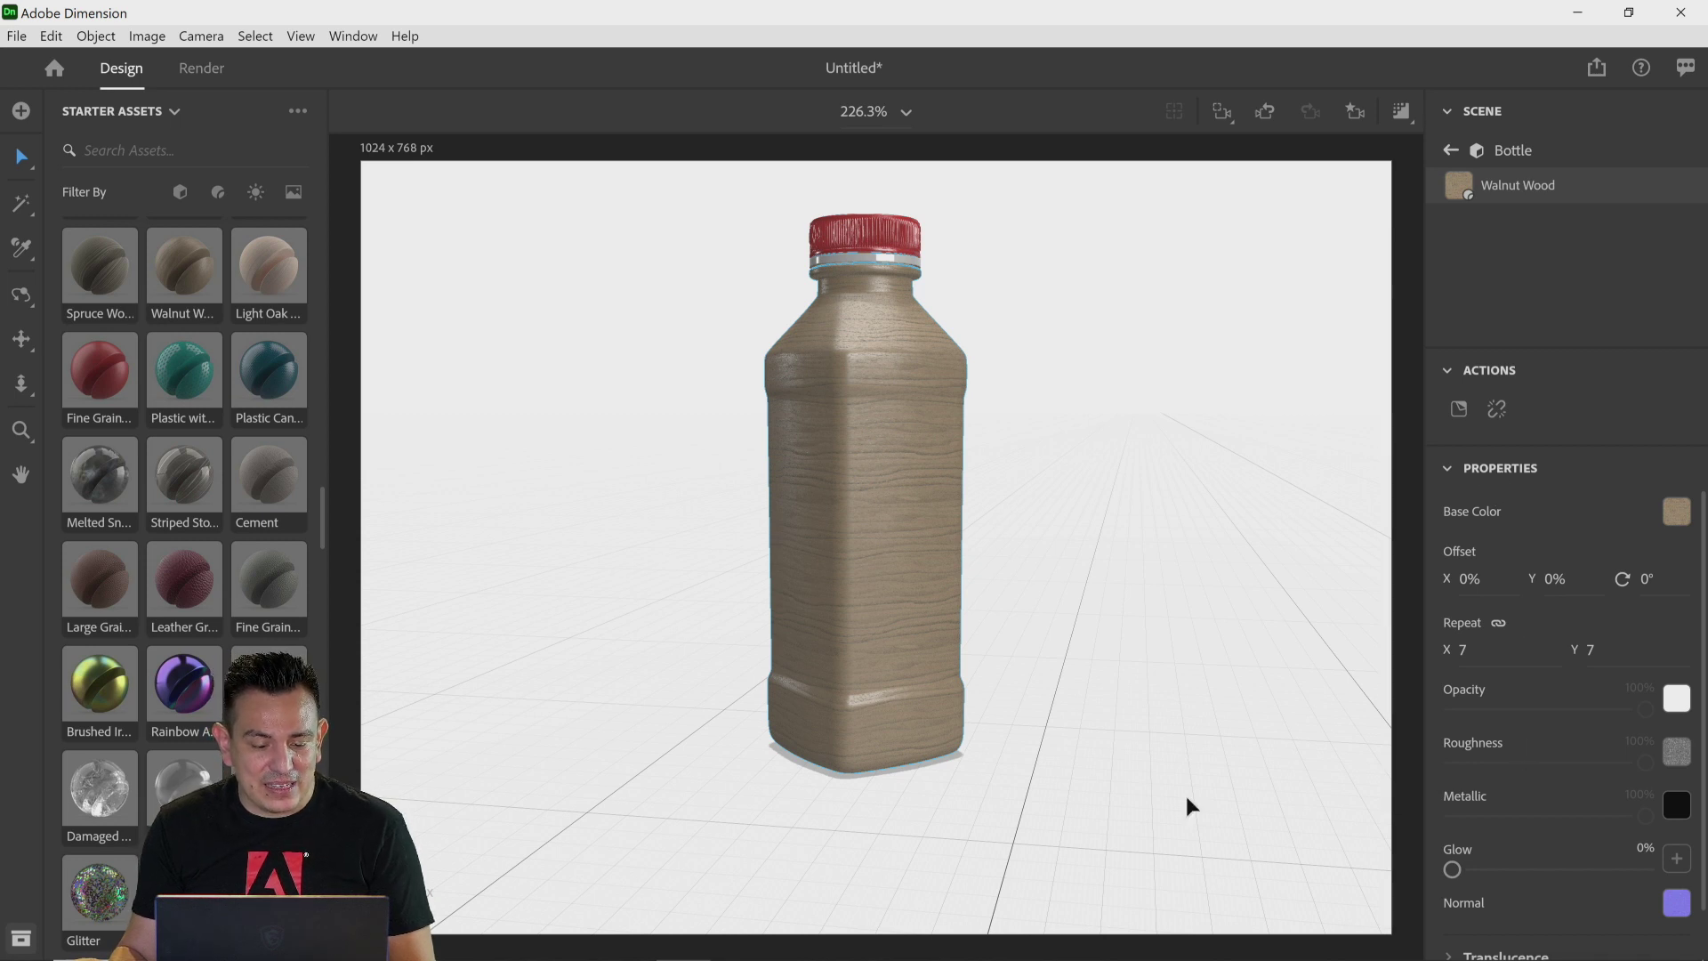
scroll(178, 601, "down", 10)
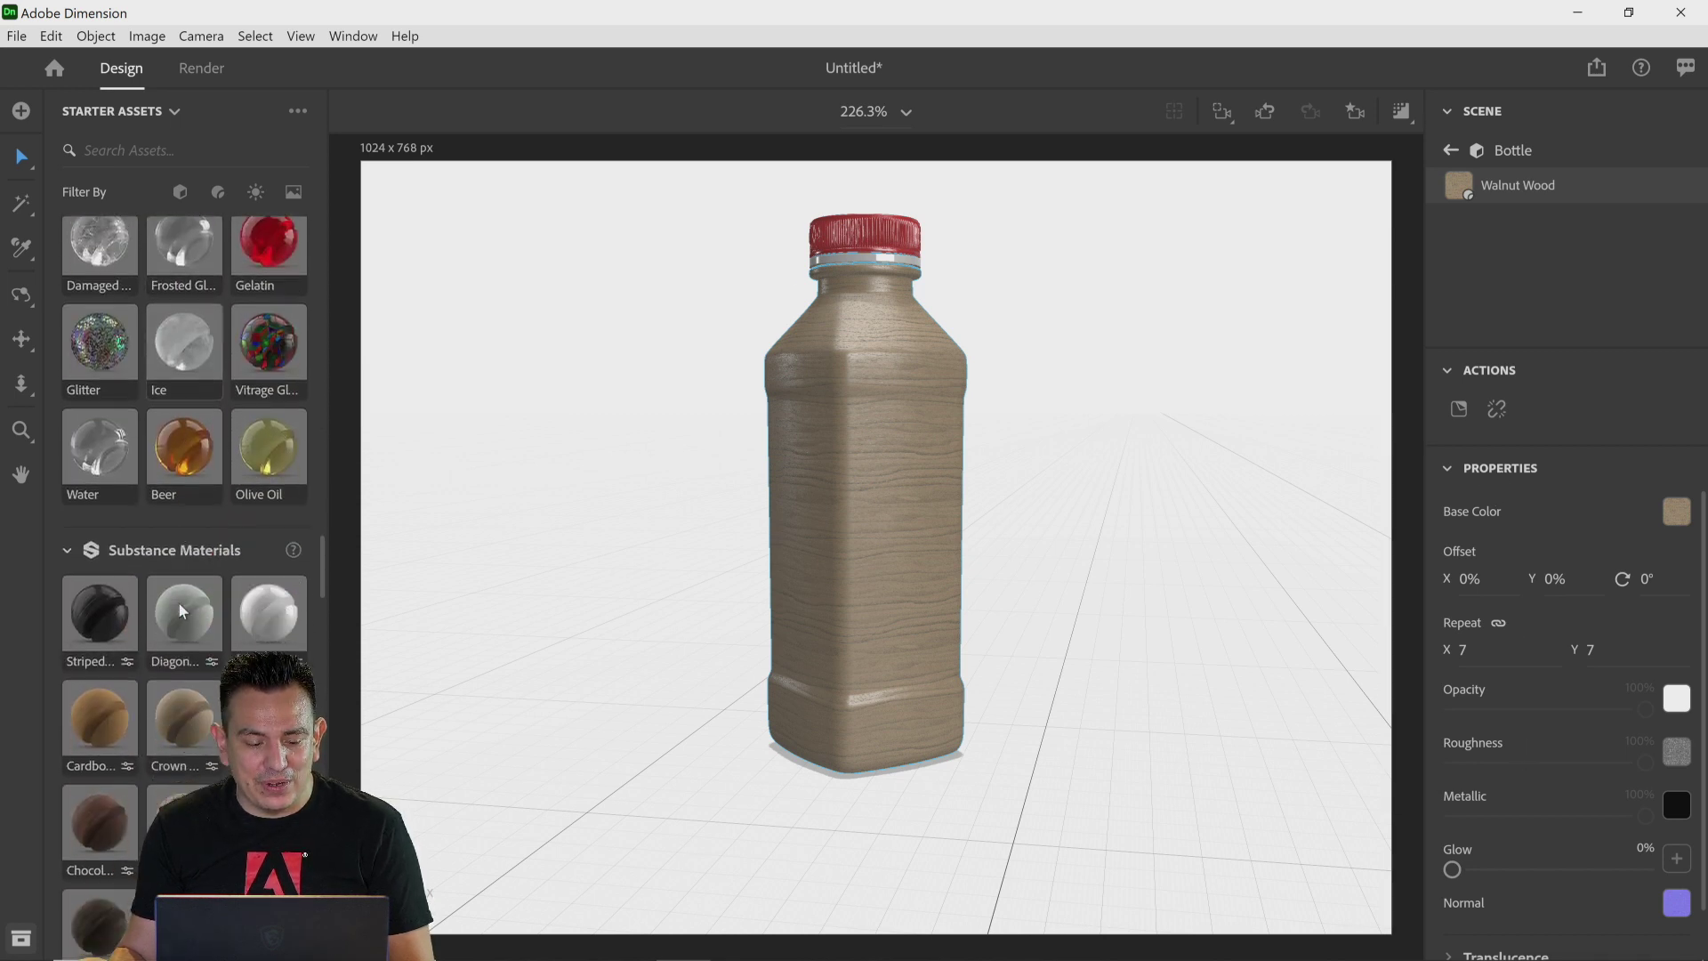
scroll(176, 602, "down", 2)
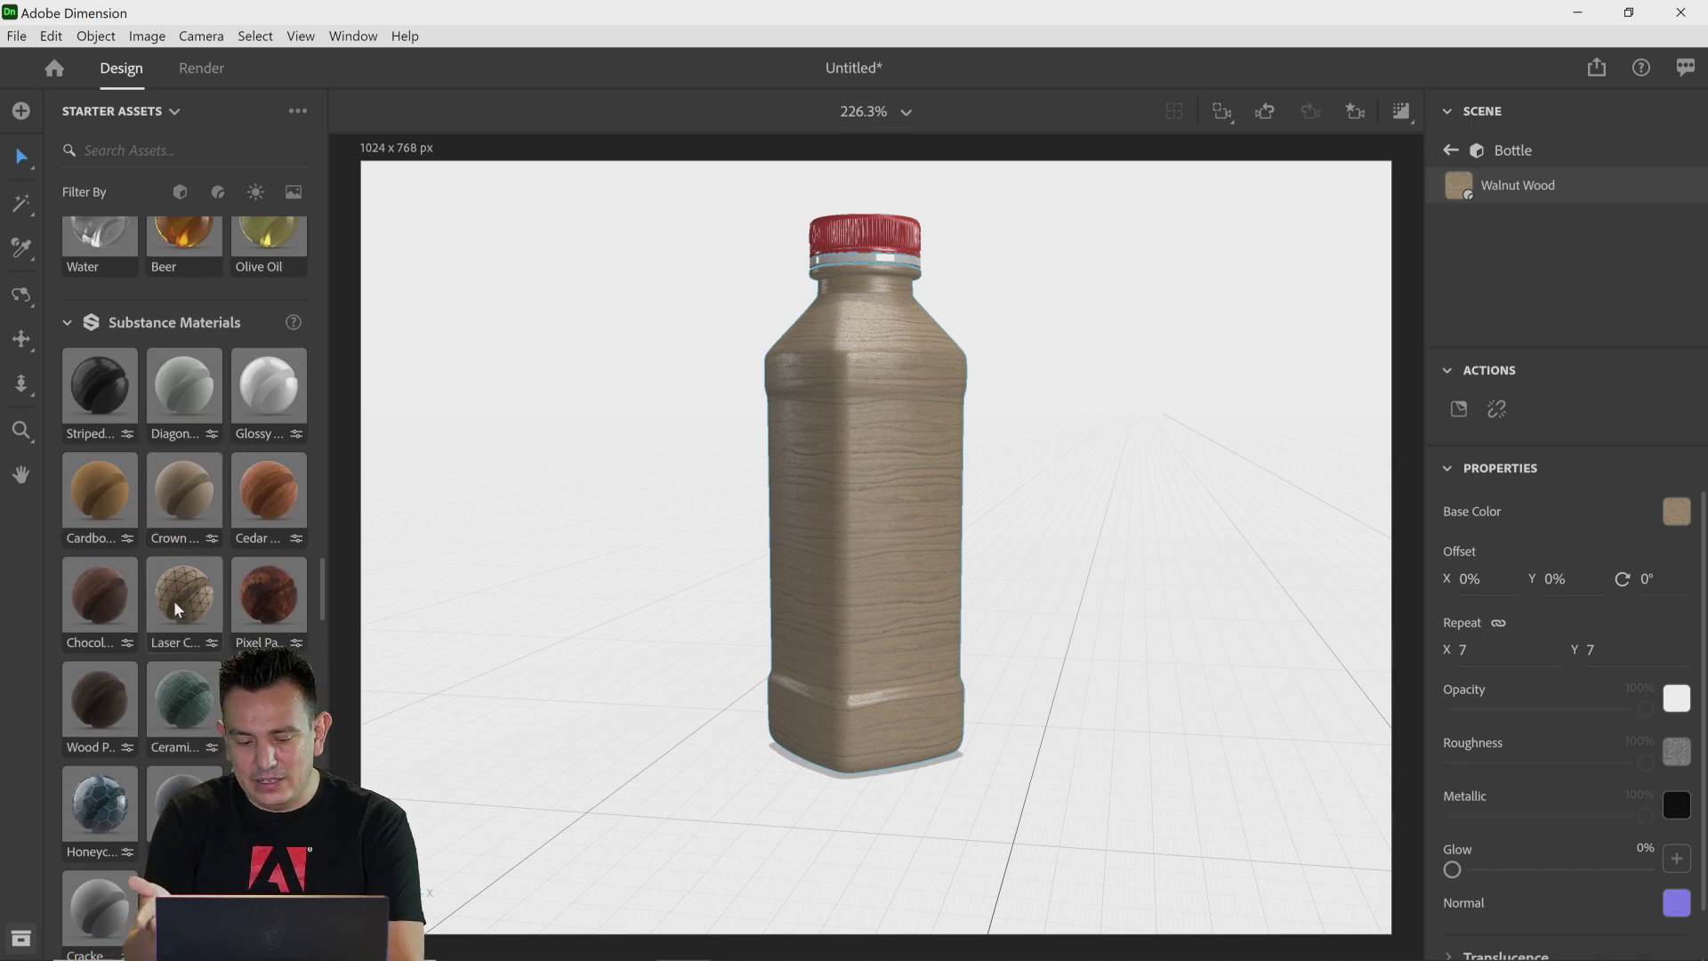
scroll(184, 606, "down", 2)
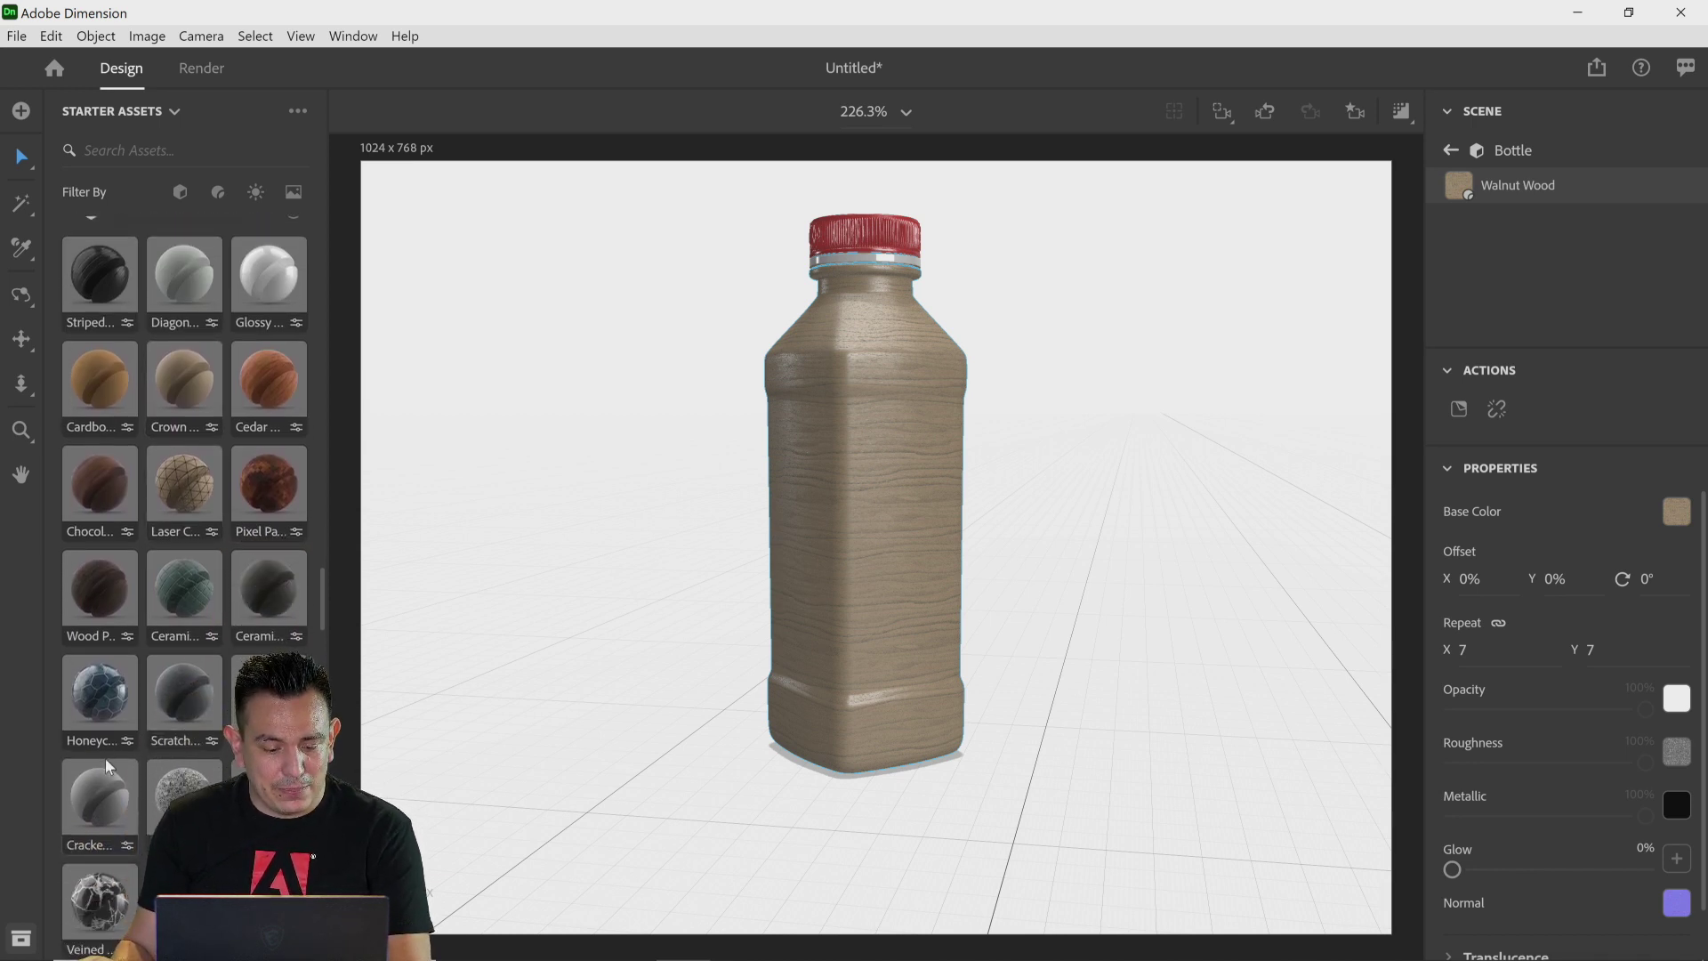
left_click_drag(95, 704, 860, 493)
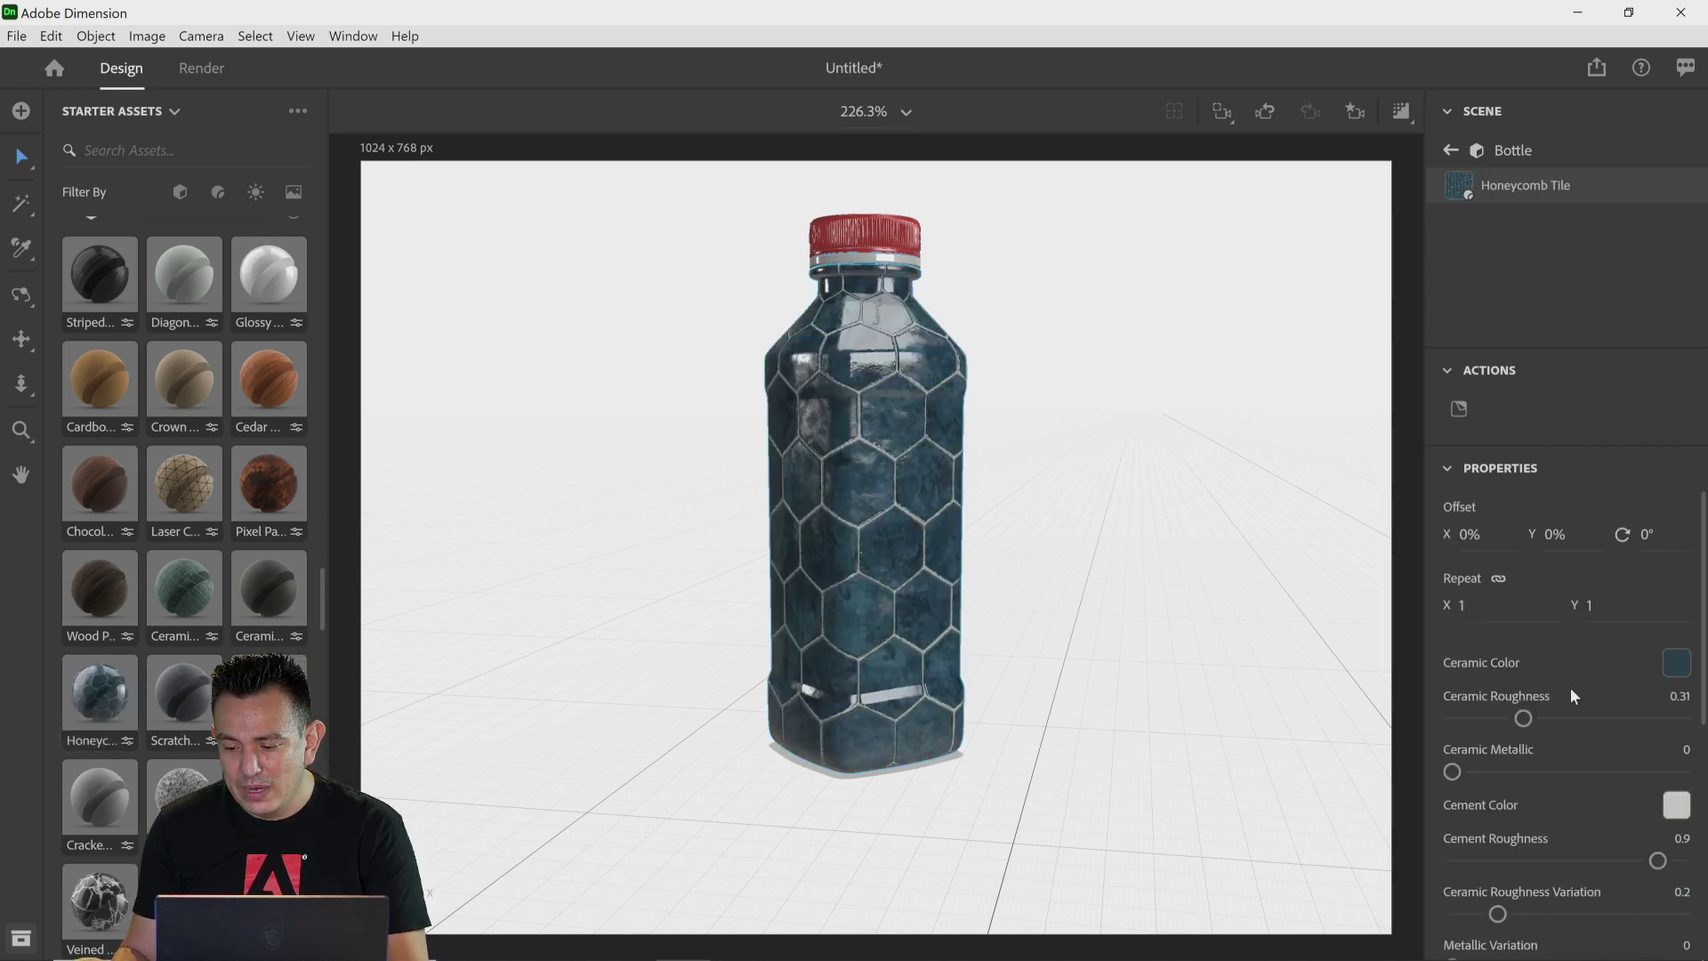
Step: Try the tile material's pattern as Square, then set it to Circle
scroll(1570, 687, "down", 2)
scroll(1569, 696, "down", 2)
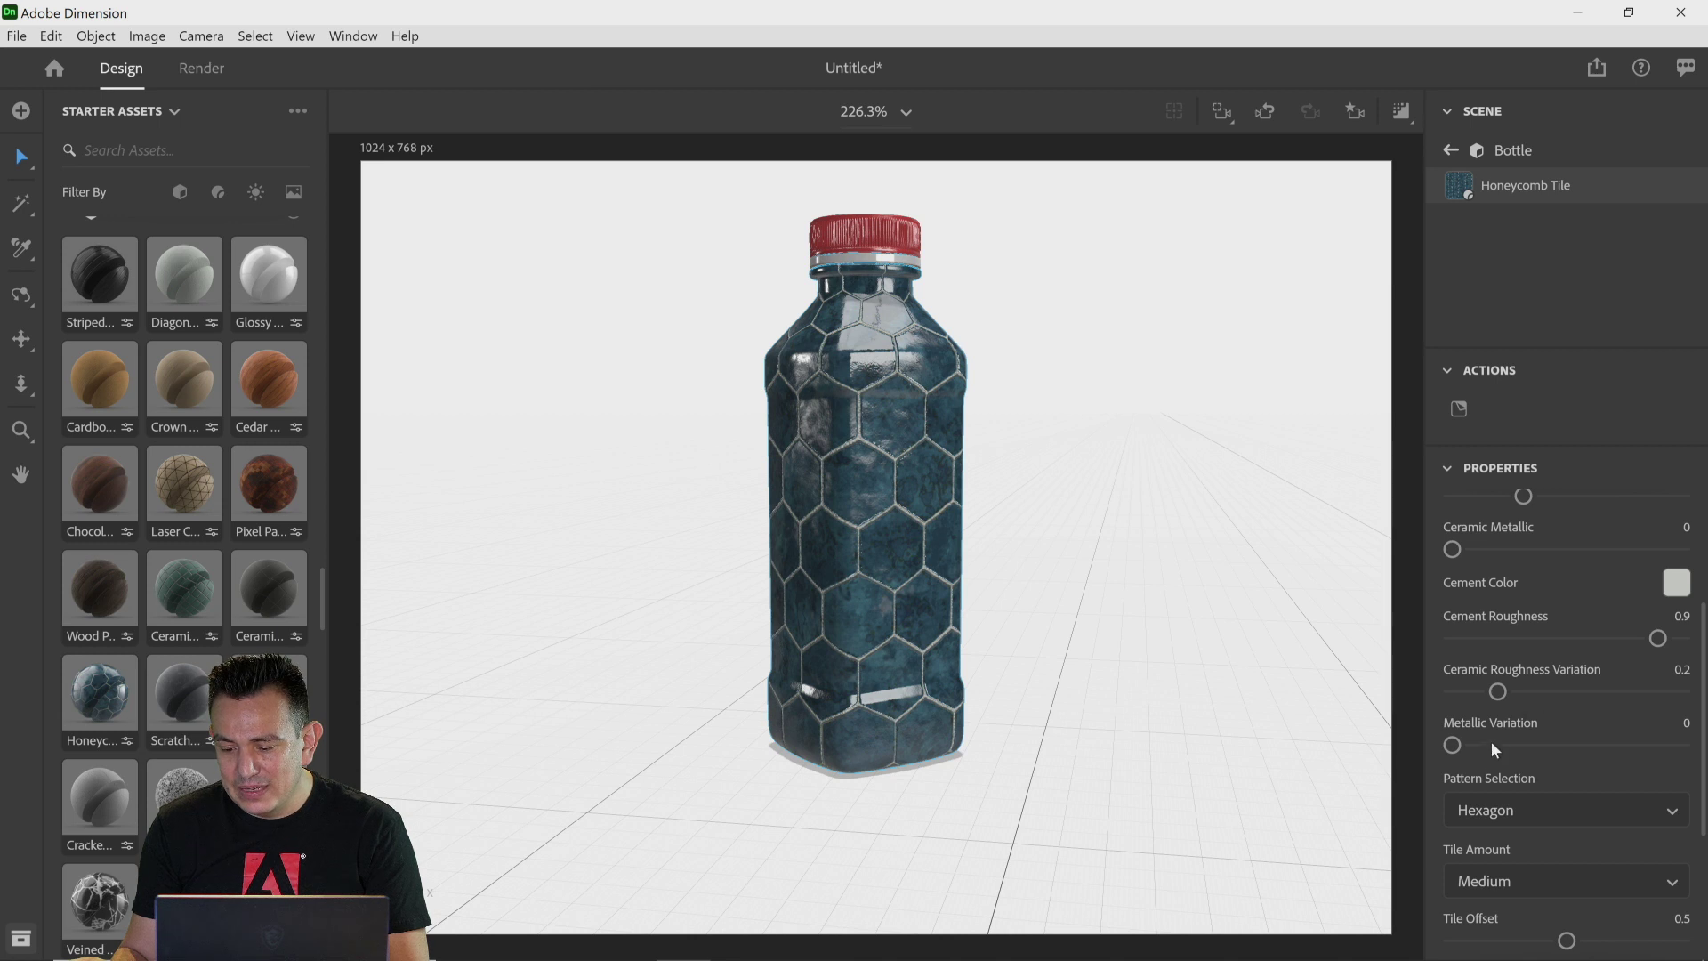
scroll(1487, 765, "down", 2)
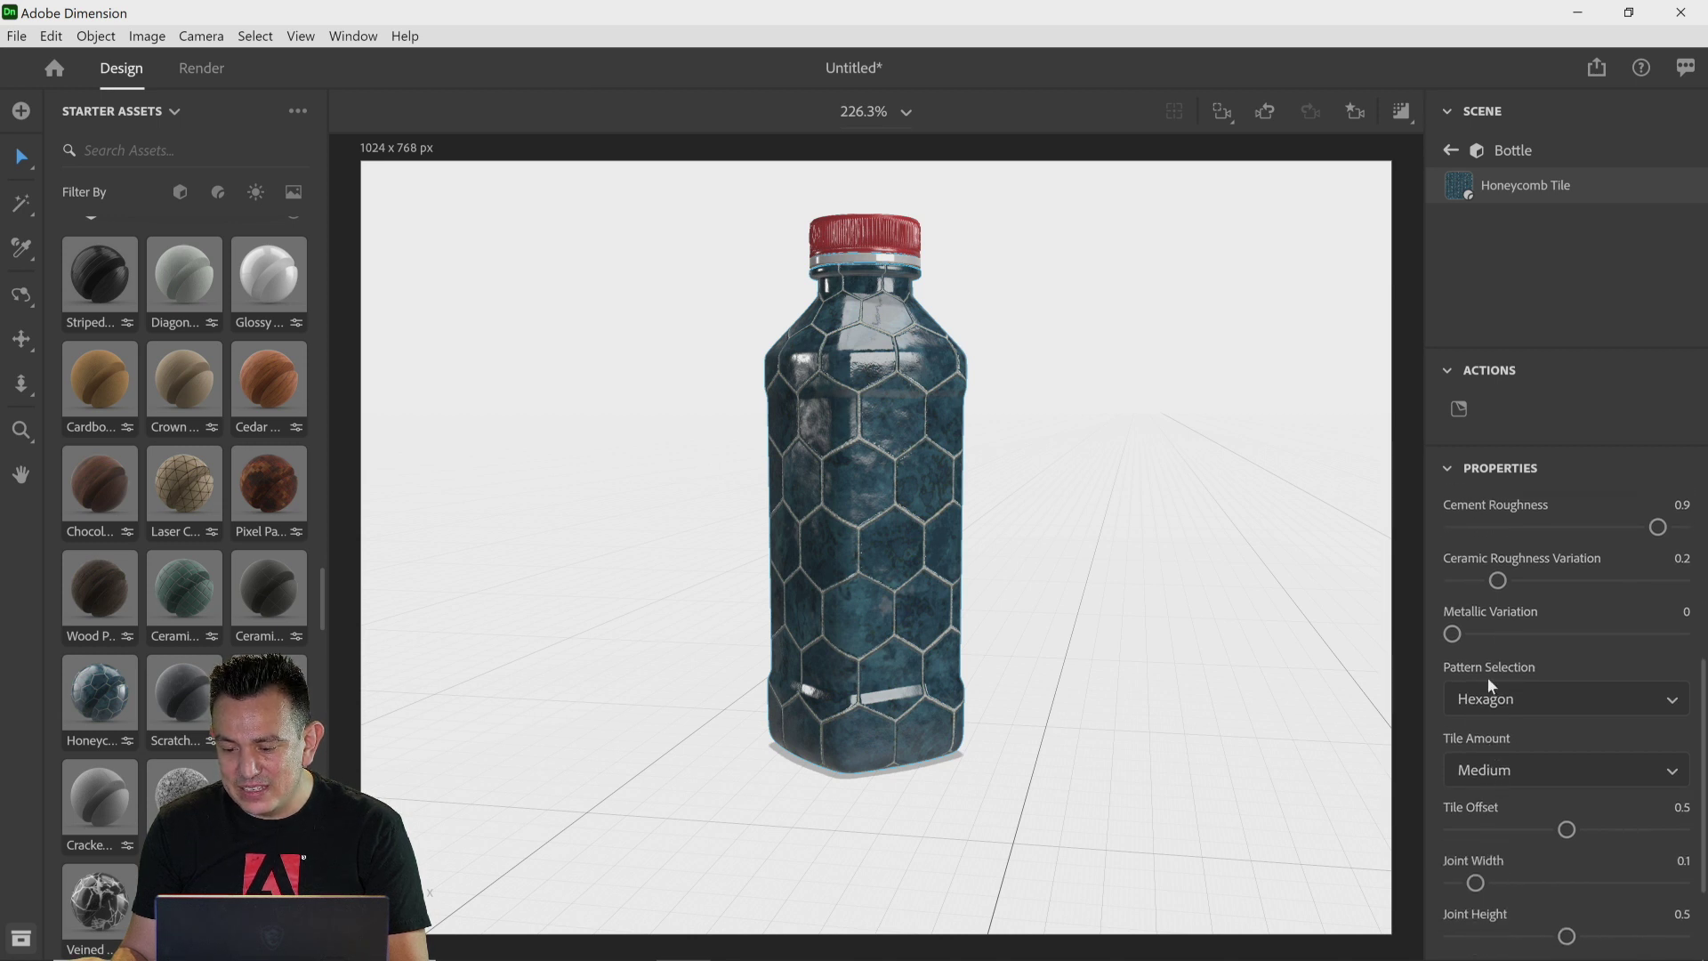
left_click(1531, 700)
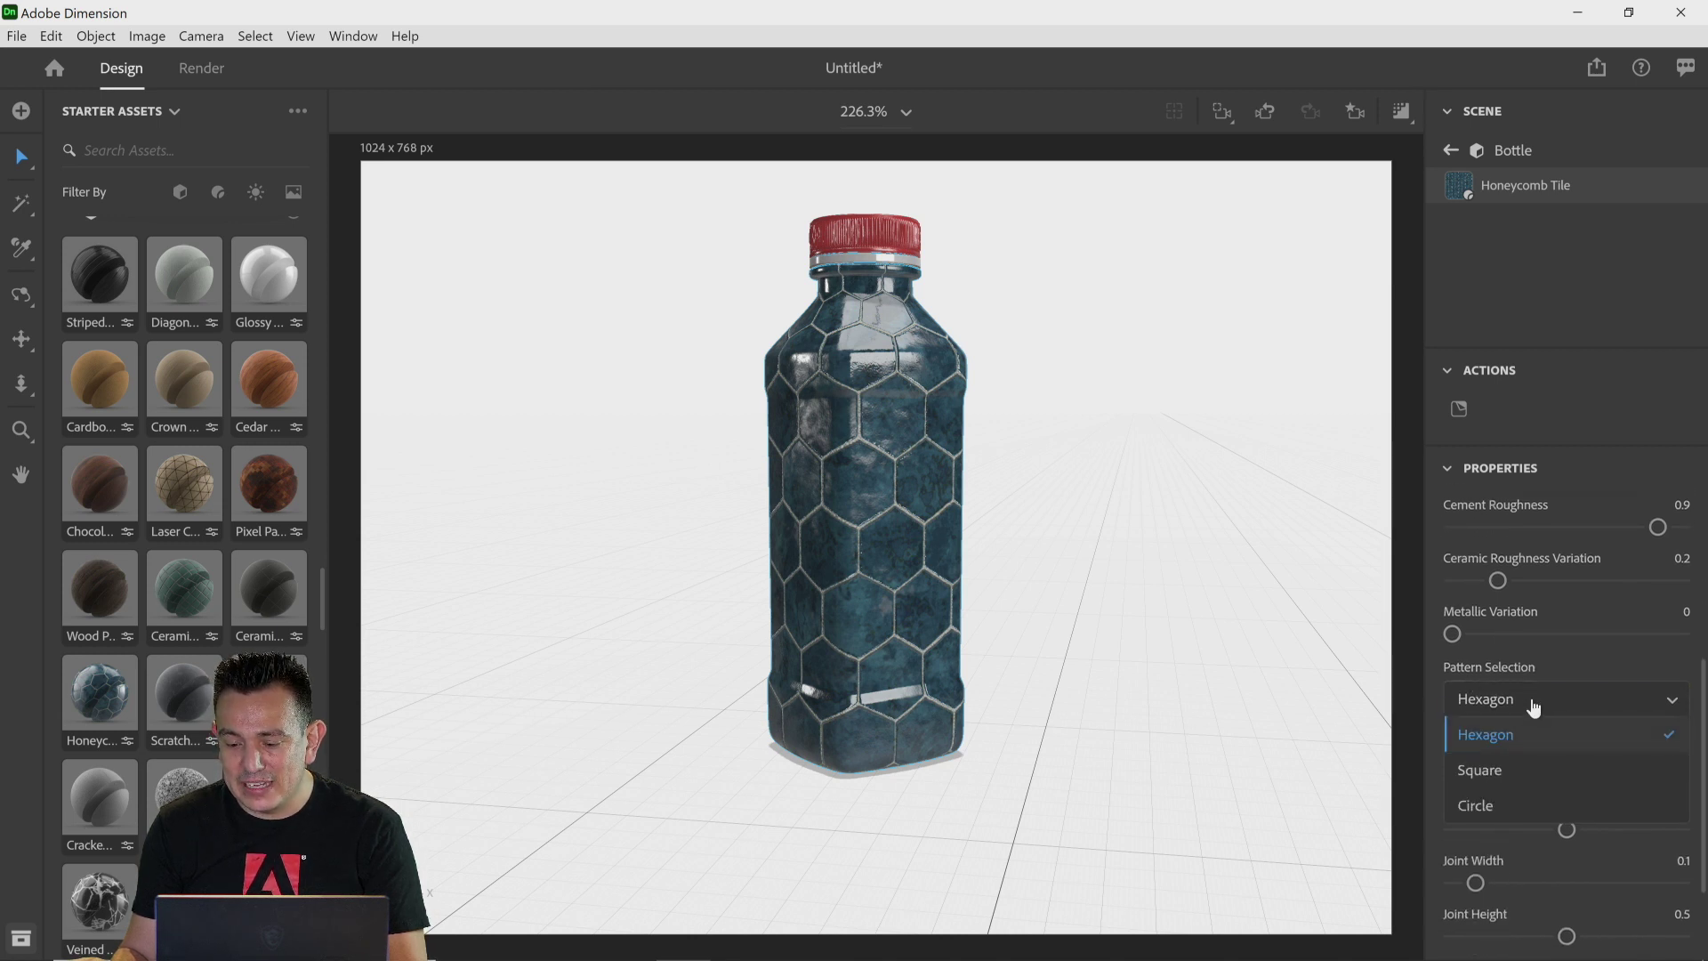
left_click(1536, 774)
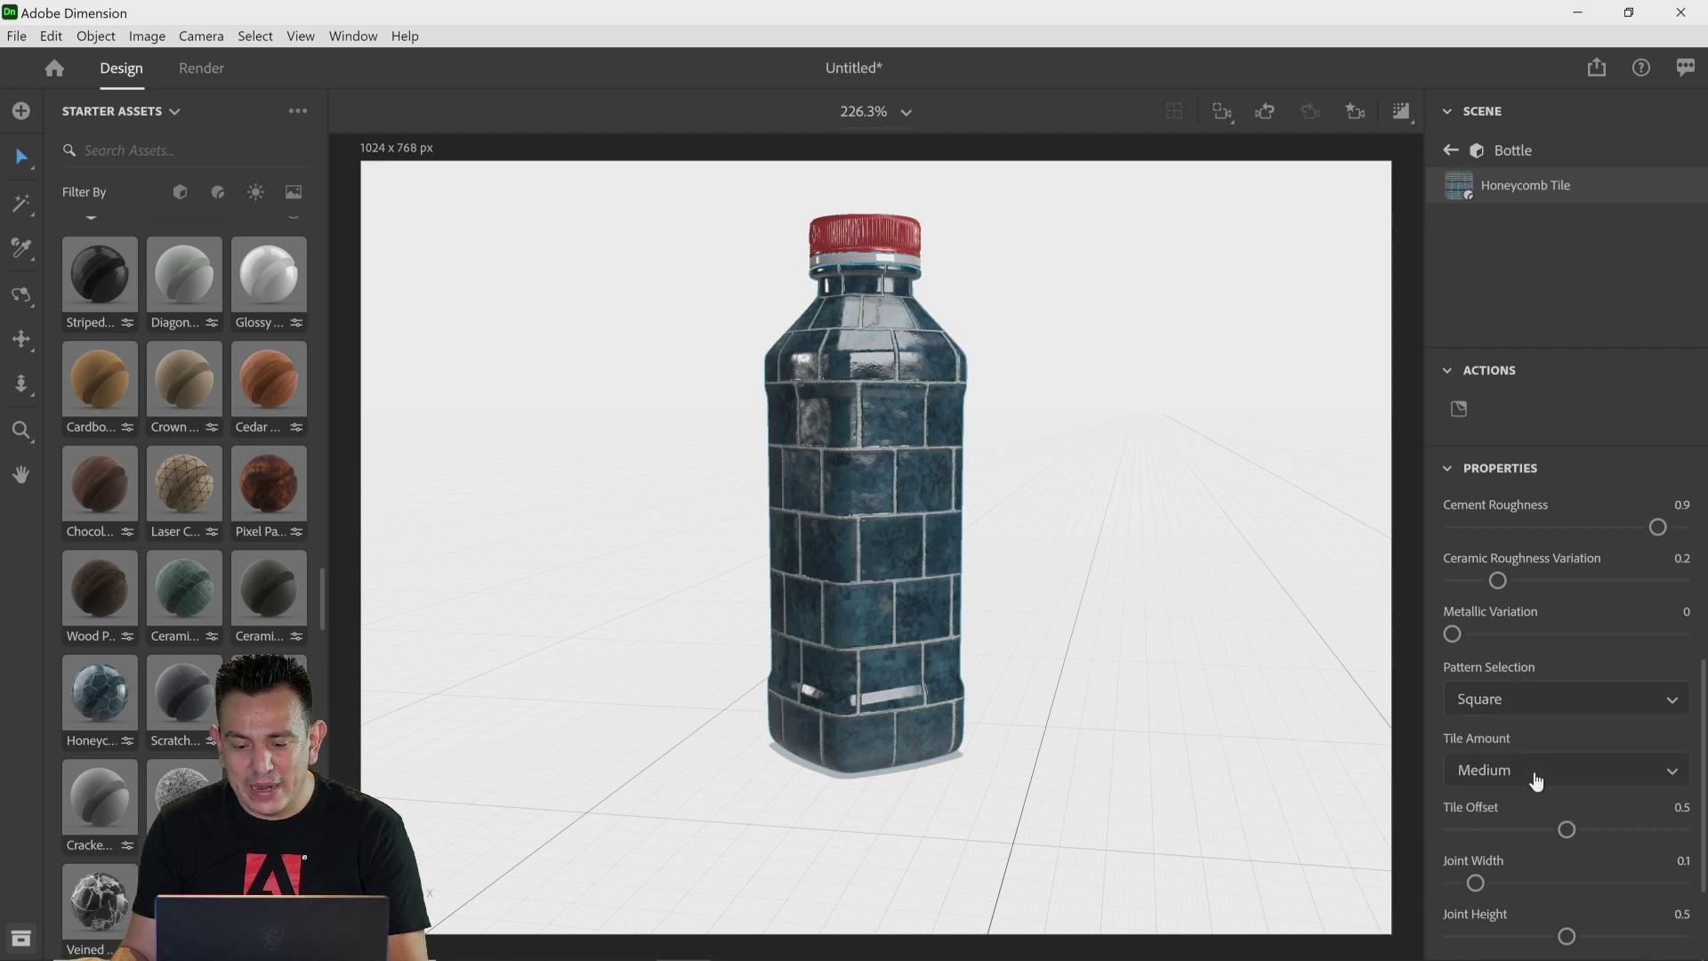
left_click(1505, 700)
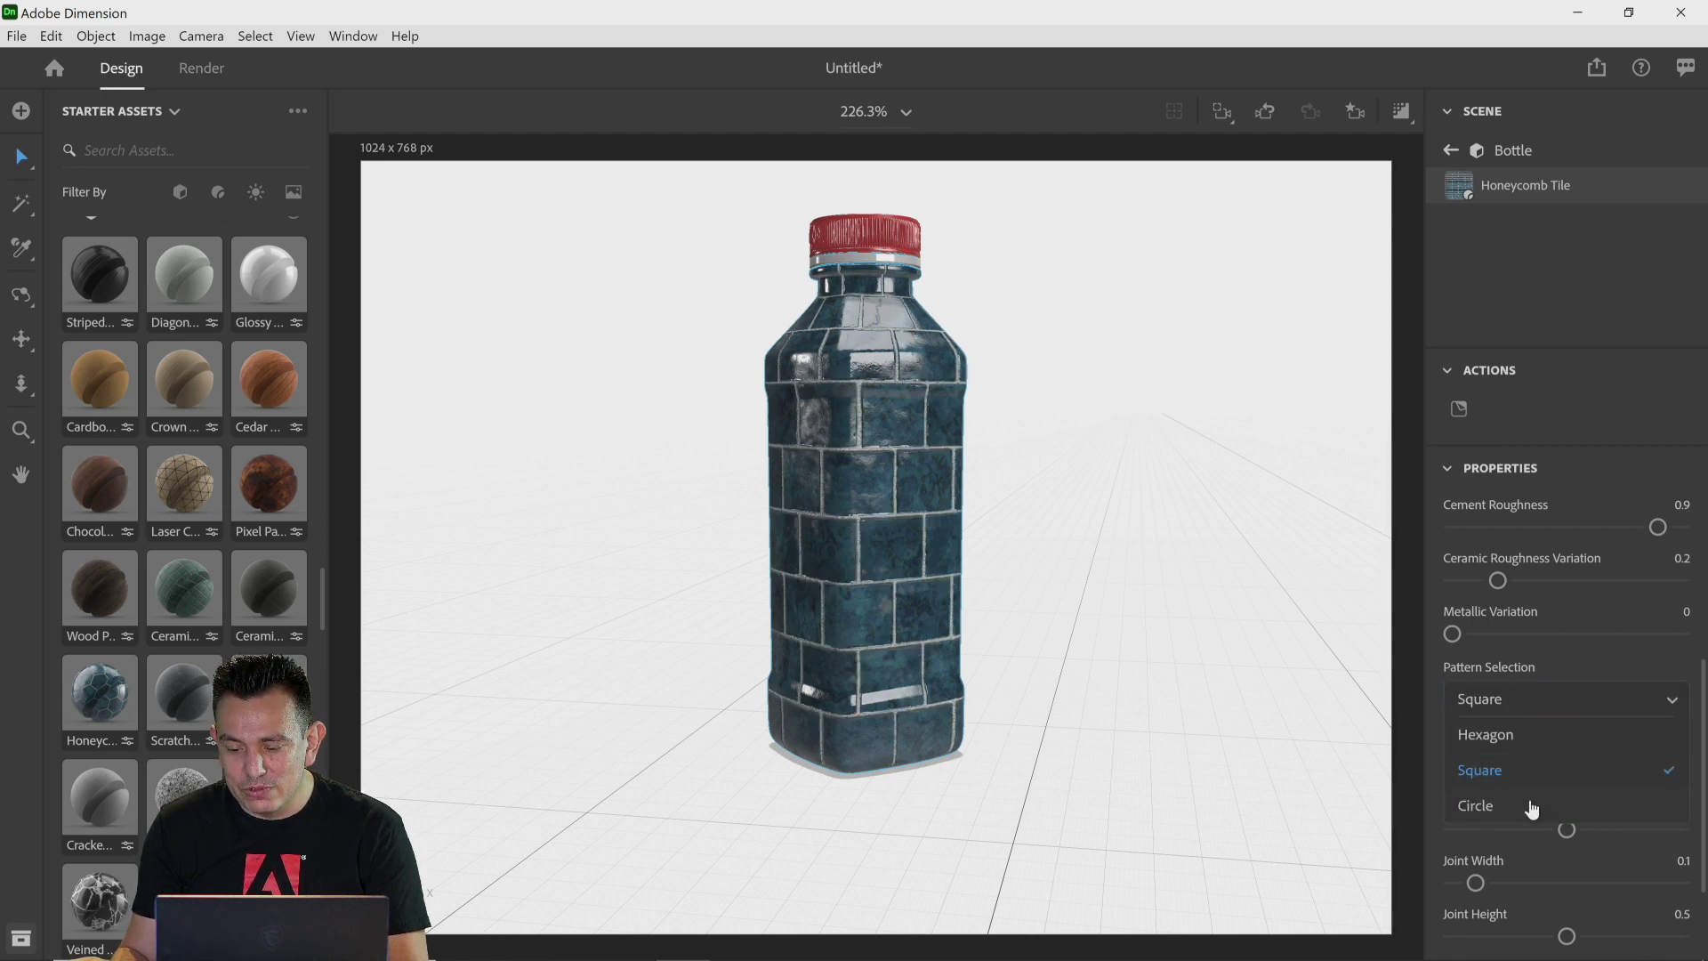
left_click(1529, 802)
Step: Set the tile offset to about 0.49 and the joint width to about 0.32
mouse_move(1567, 829)
left_mouse_down()
mouse_move(1584, 828)
mouse_move(1570, 825)
left_mouse_up()
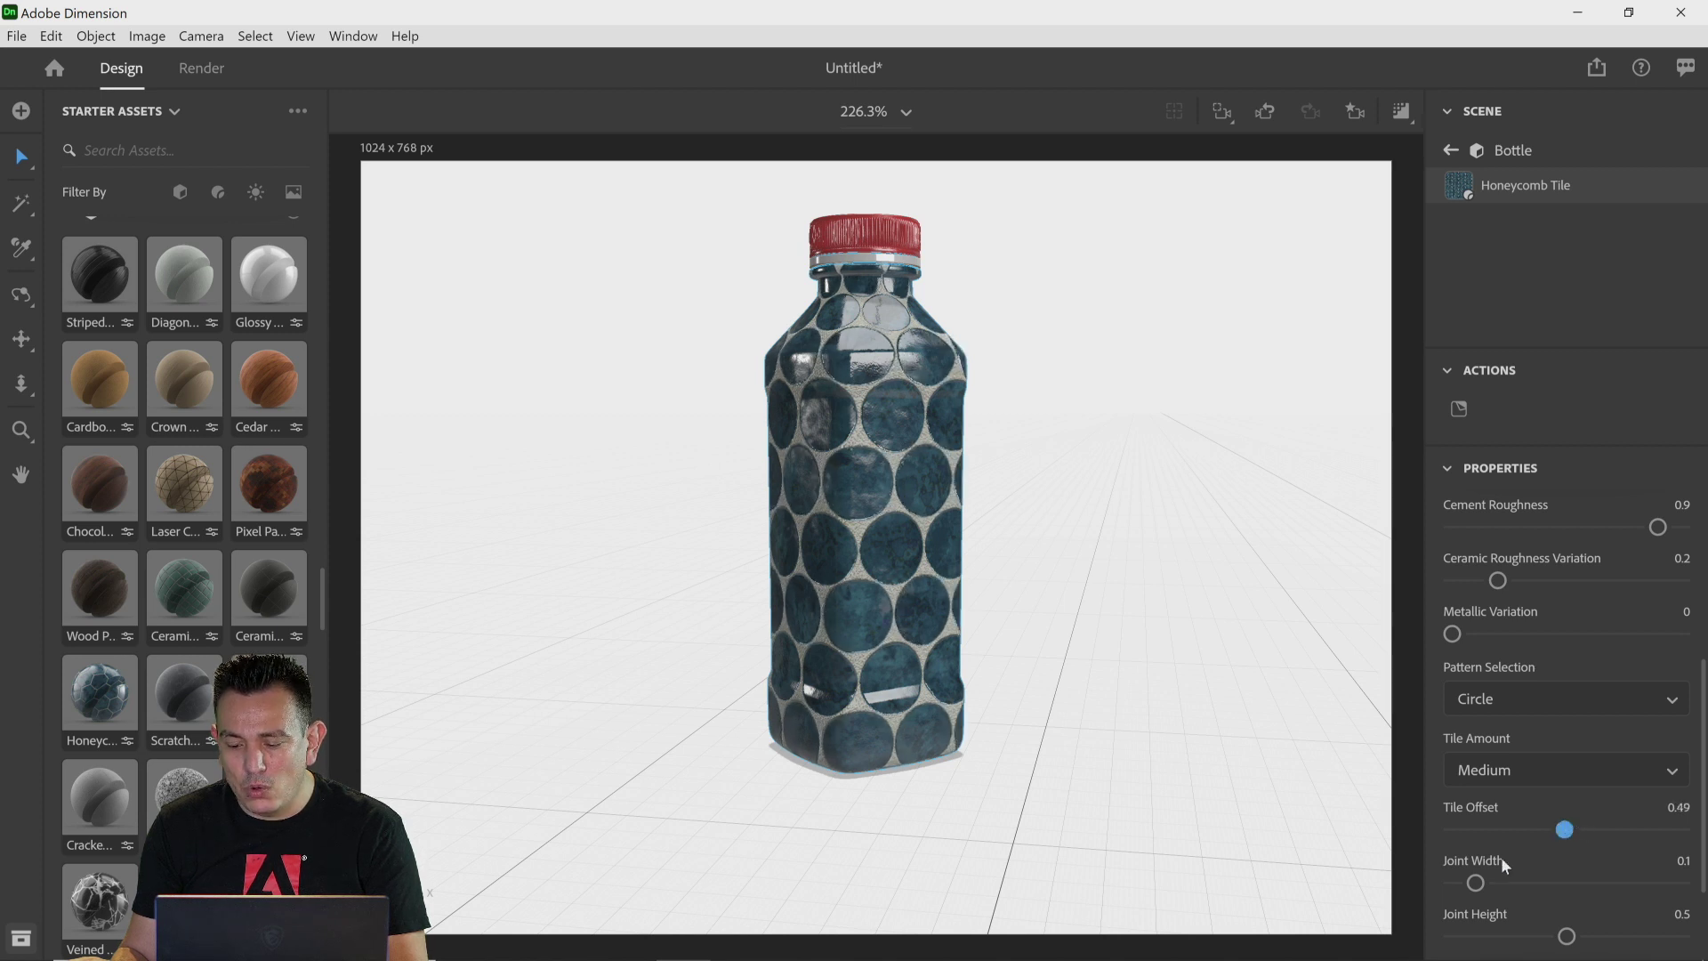
left_click_drag(1519, 885, 1525, 883)
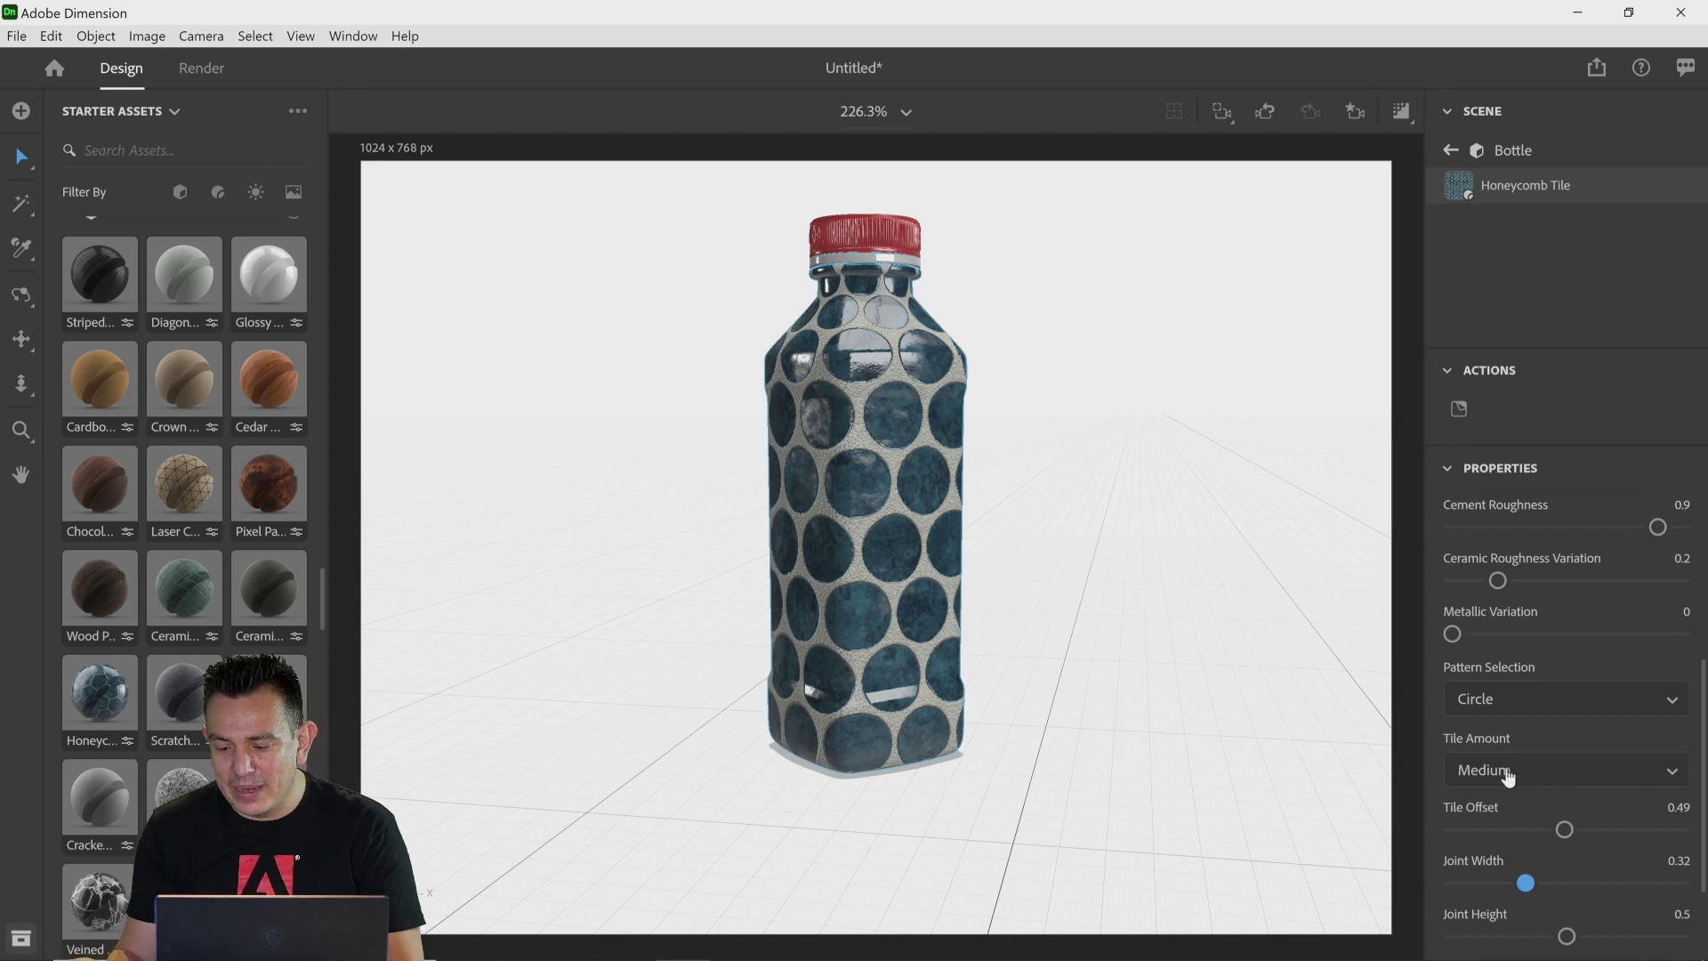
Step: Set the ceramic color to a dark red, RGB 69, 33, 33
scroll(1505, 781, "up", 2)
scroll(1507, 769, "up", 2)
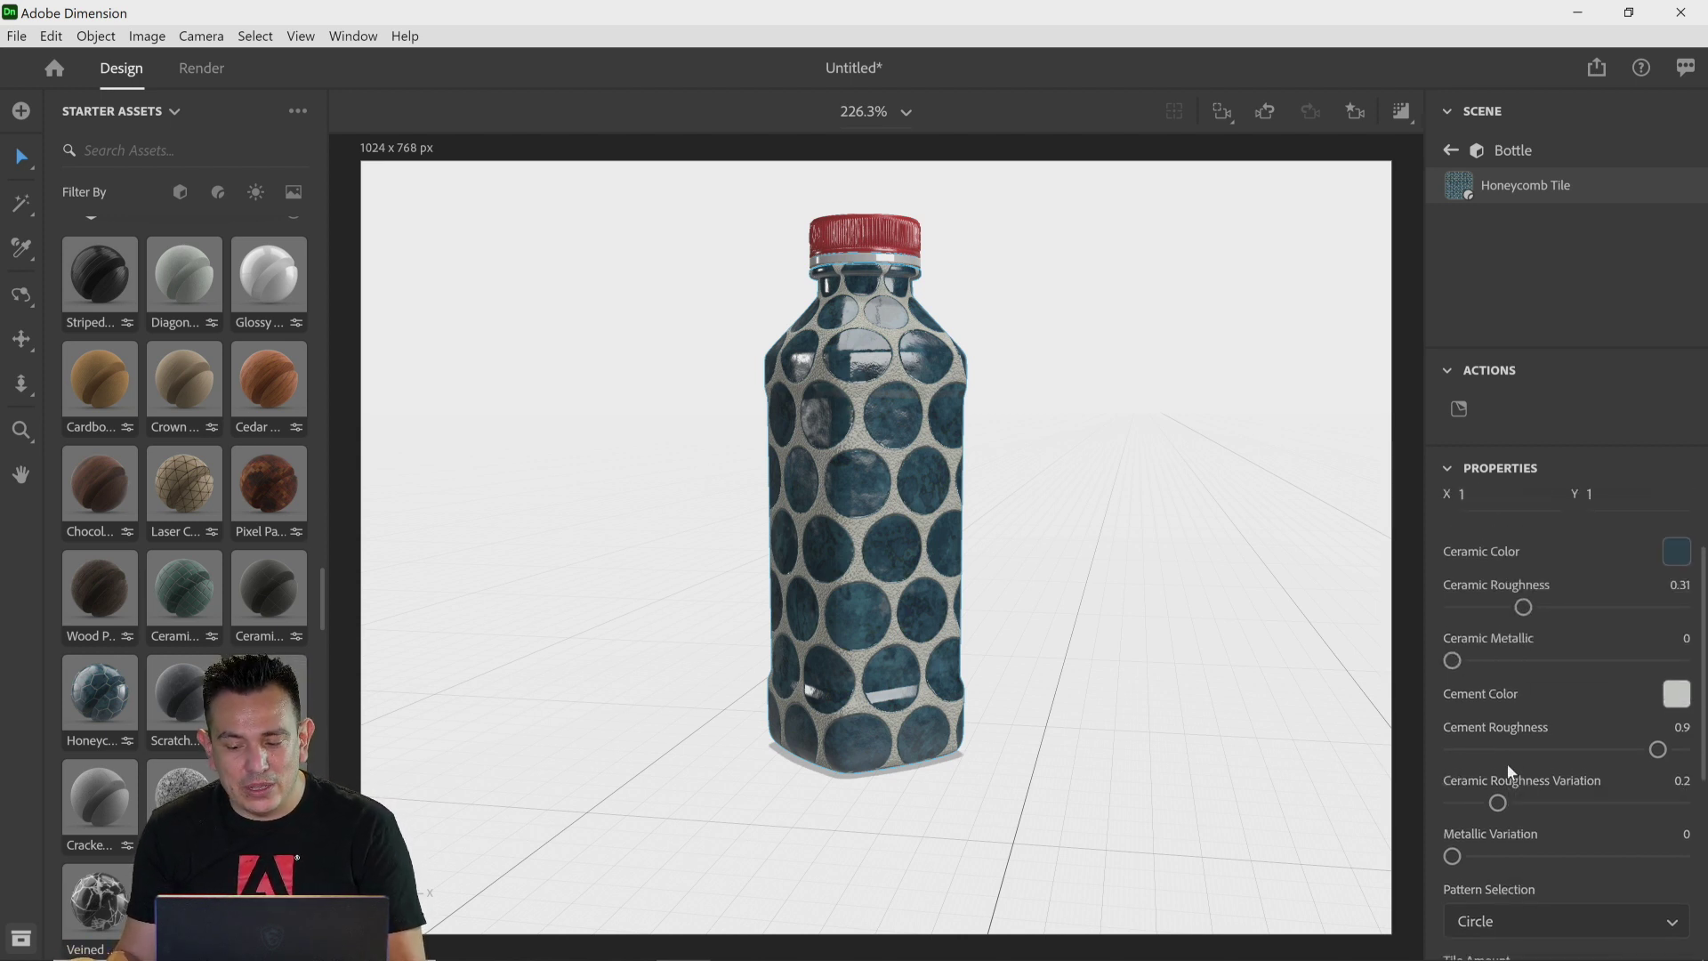
scroll(1507, 765, "up", 2)
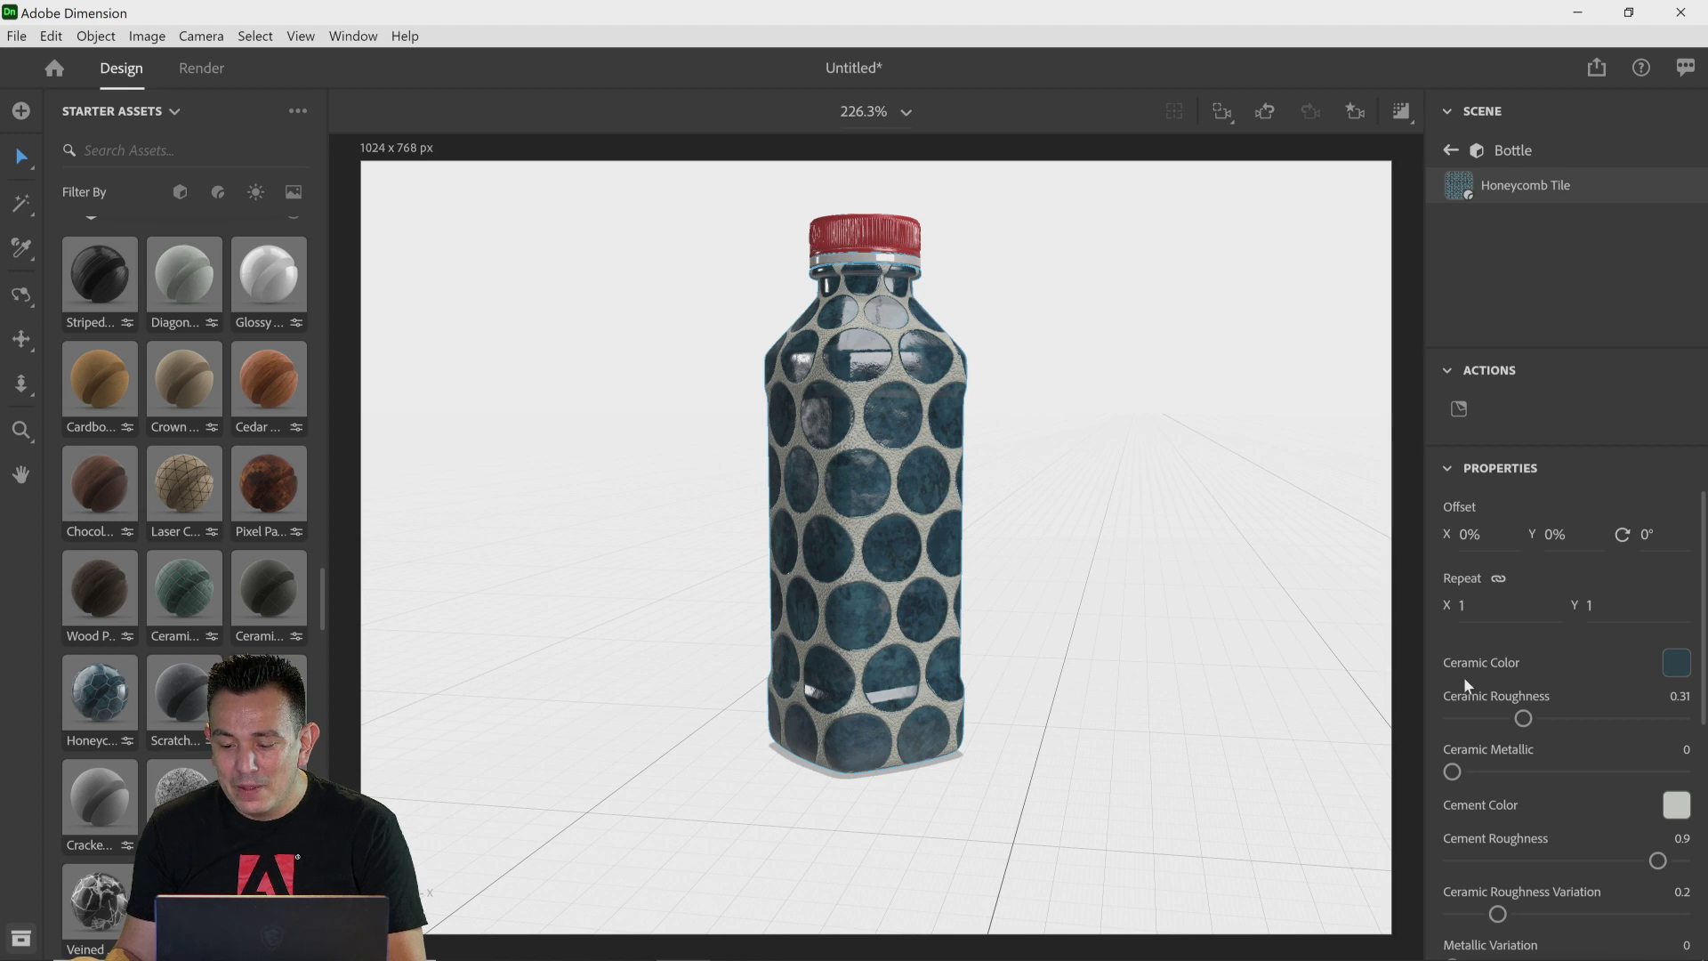
left_click(1676, 663)
left_click(1362, 771)
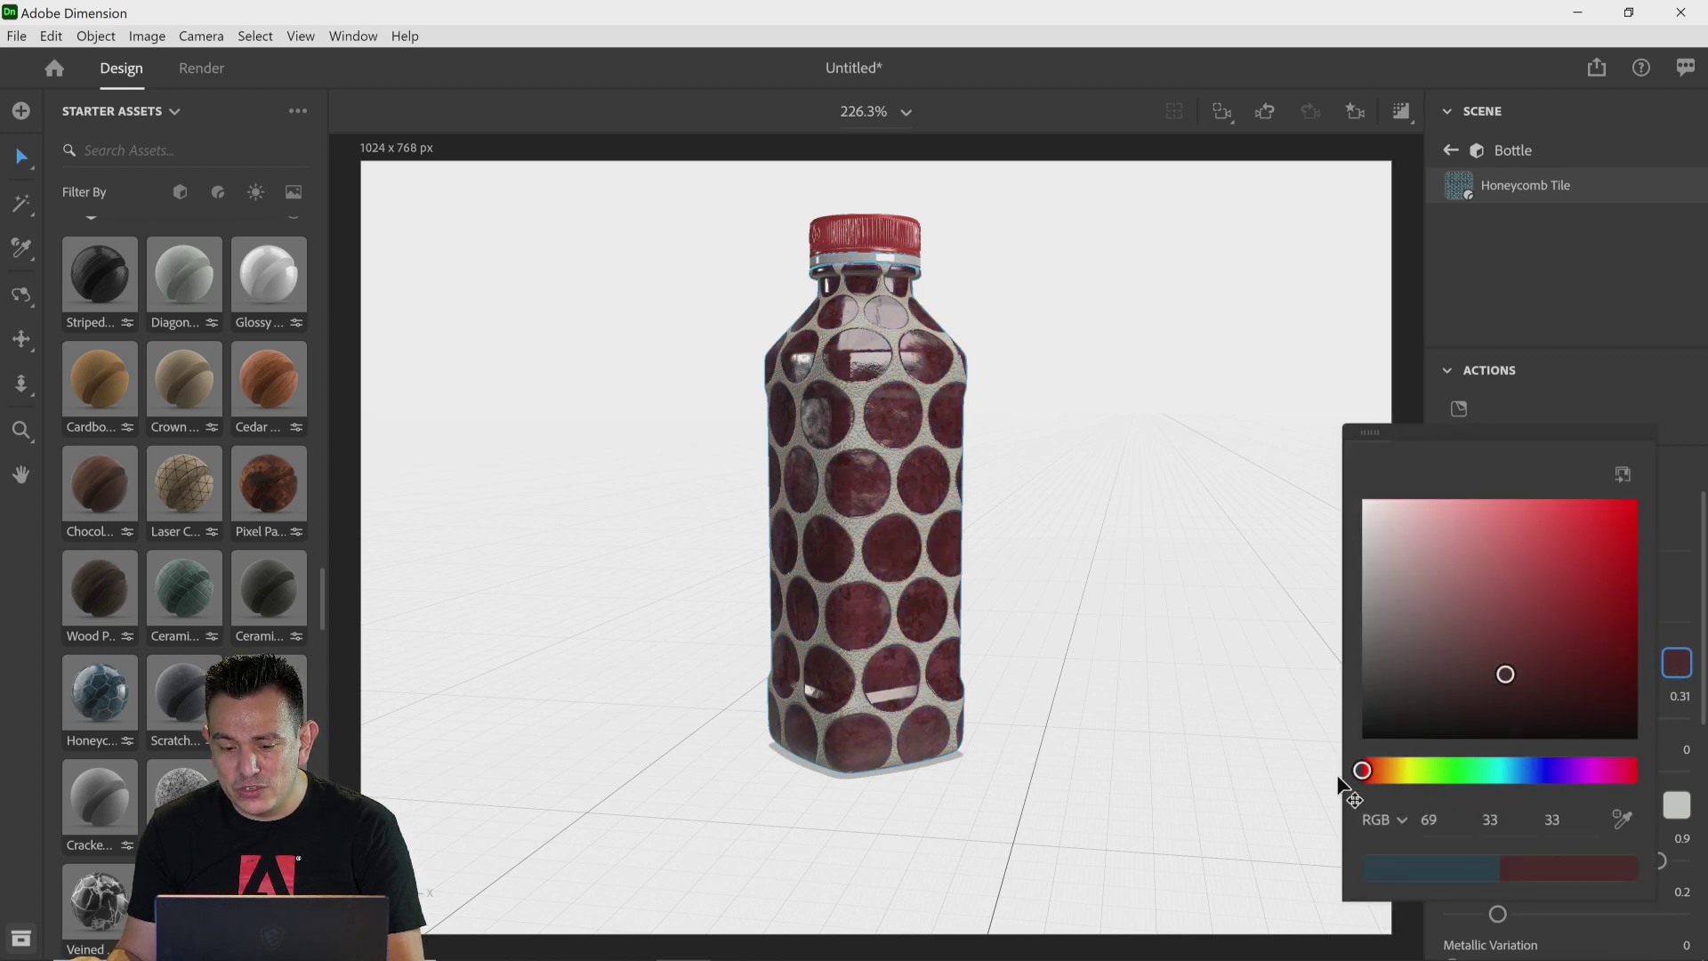
left_click(1337, 789)
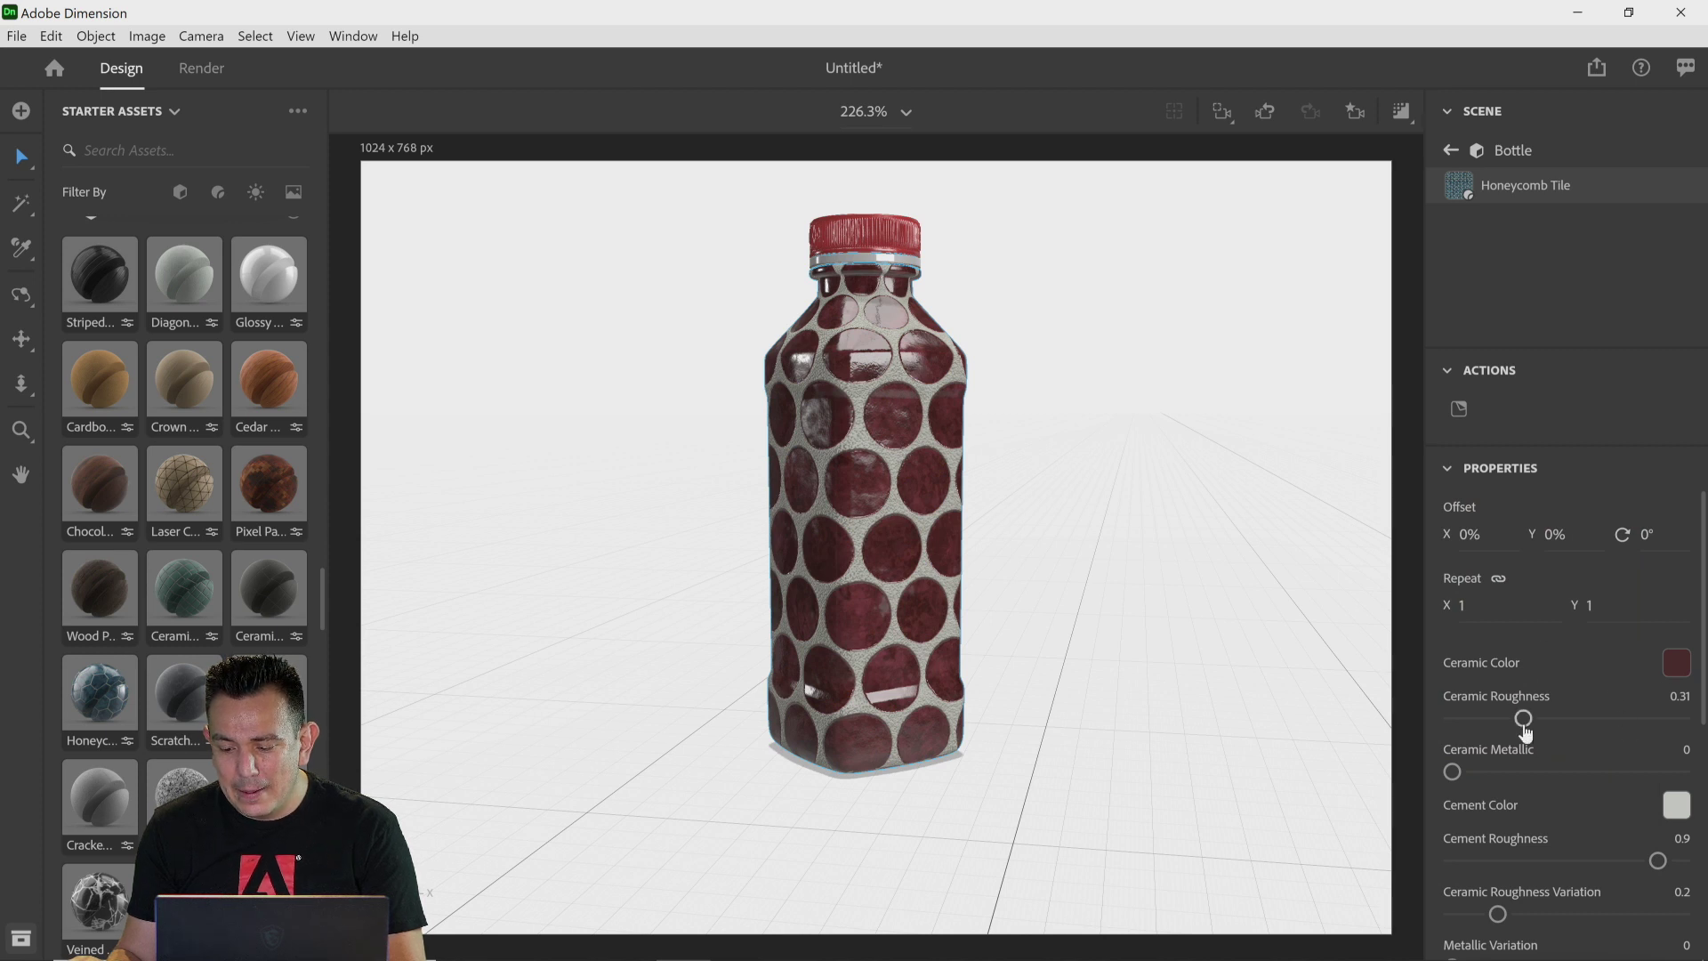
Step: Try the tile material's repeat at 5 and at 0.5
left_click(1467, 612)
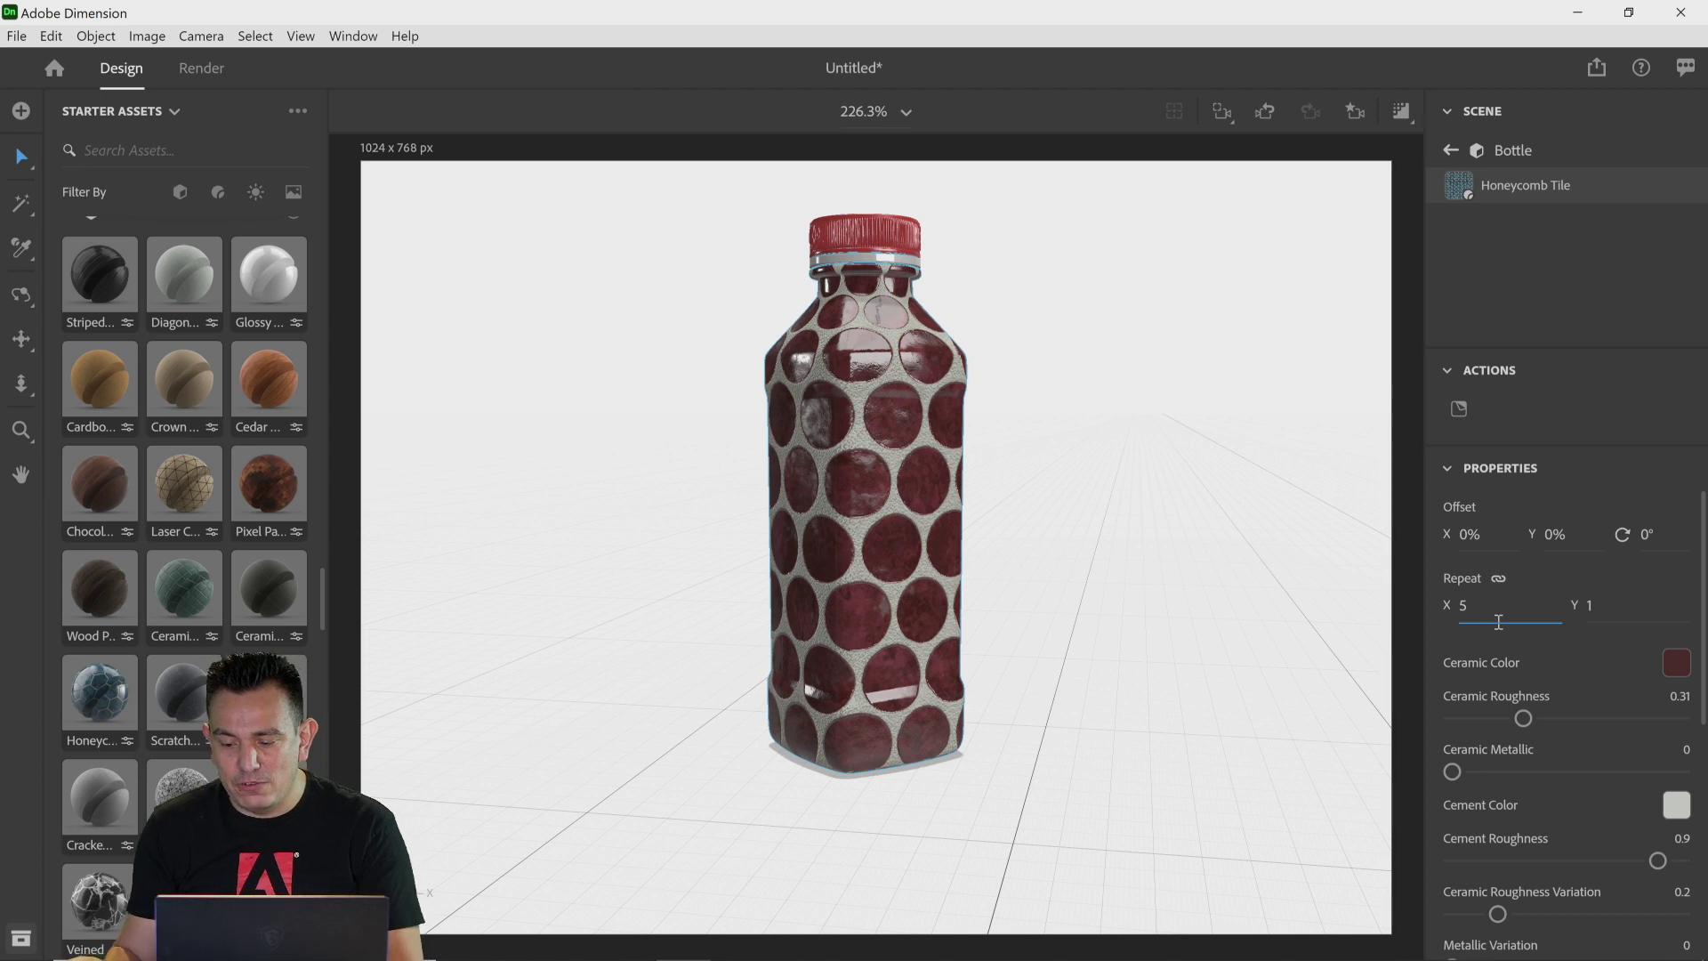
key("Return")
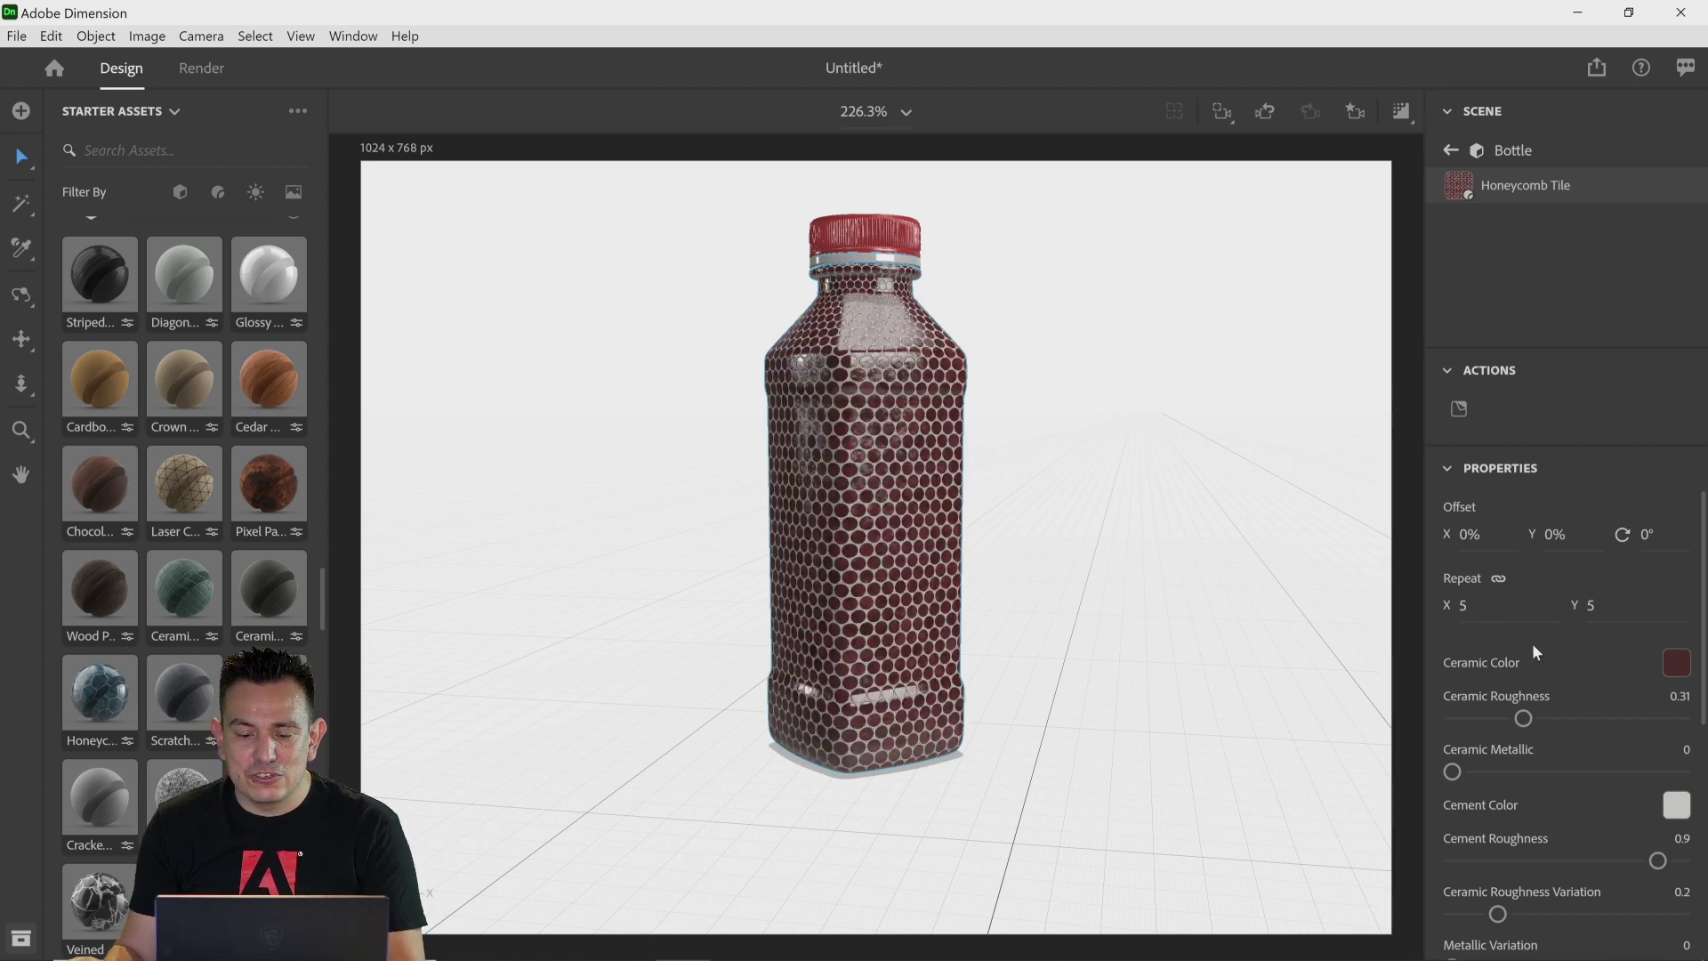
left_click(1487, 610)
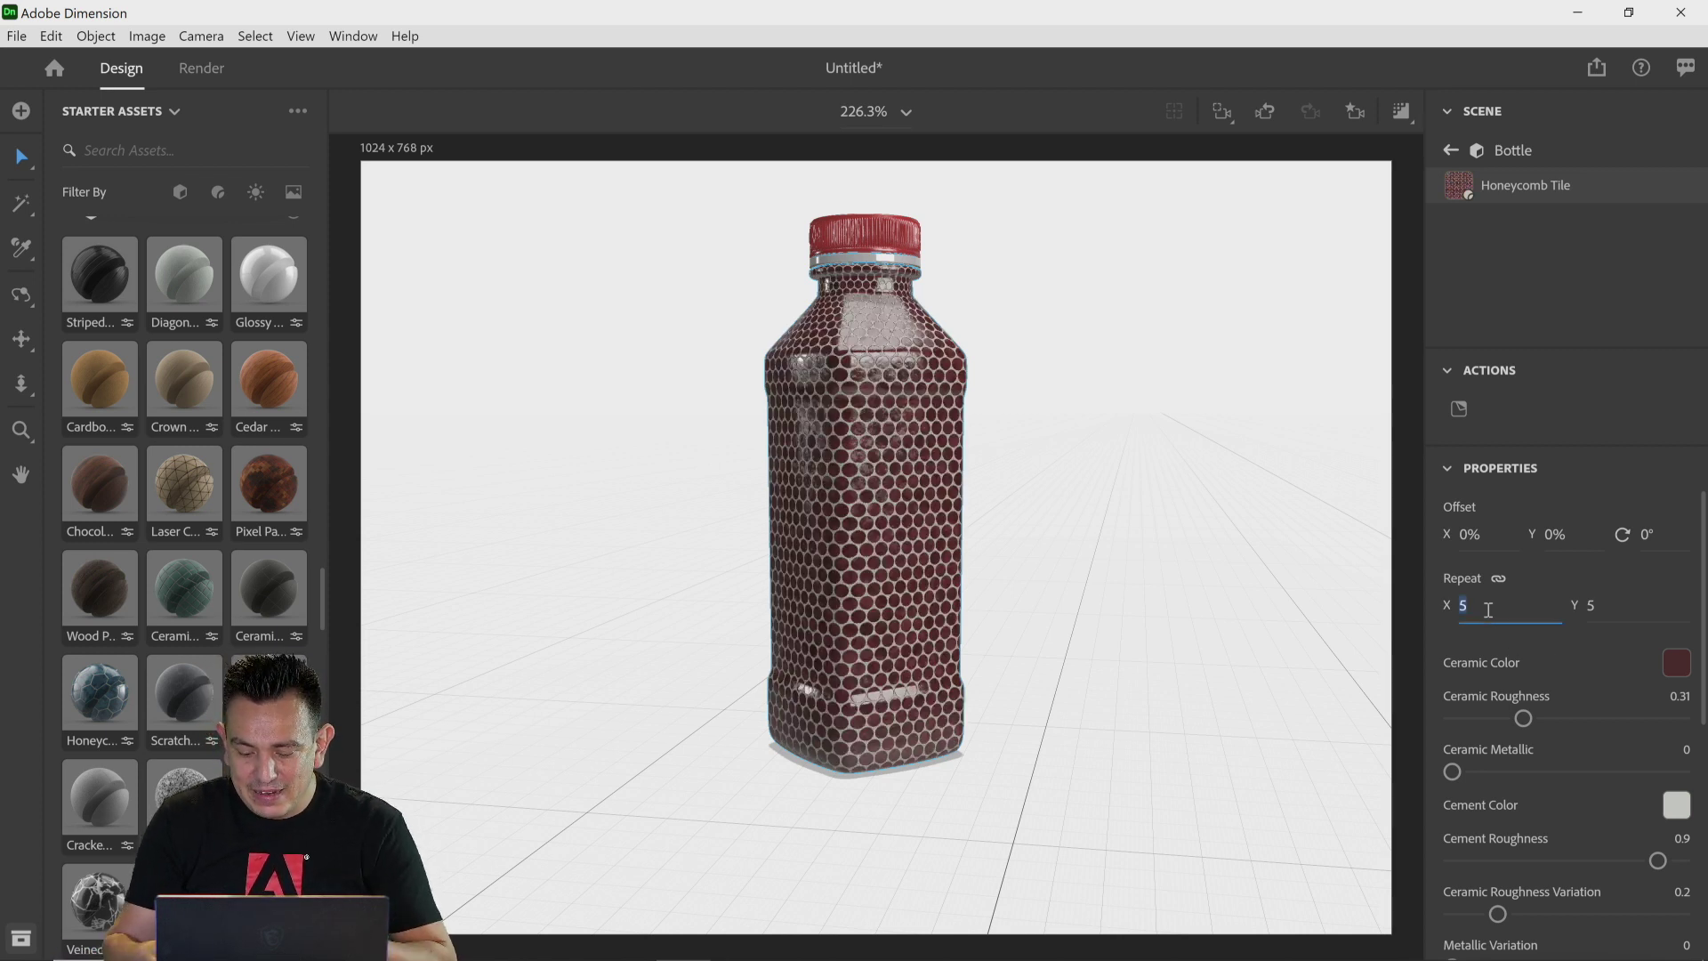
type(".4")
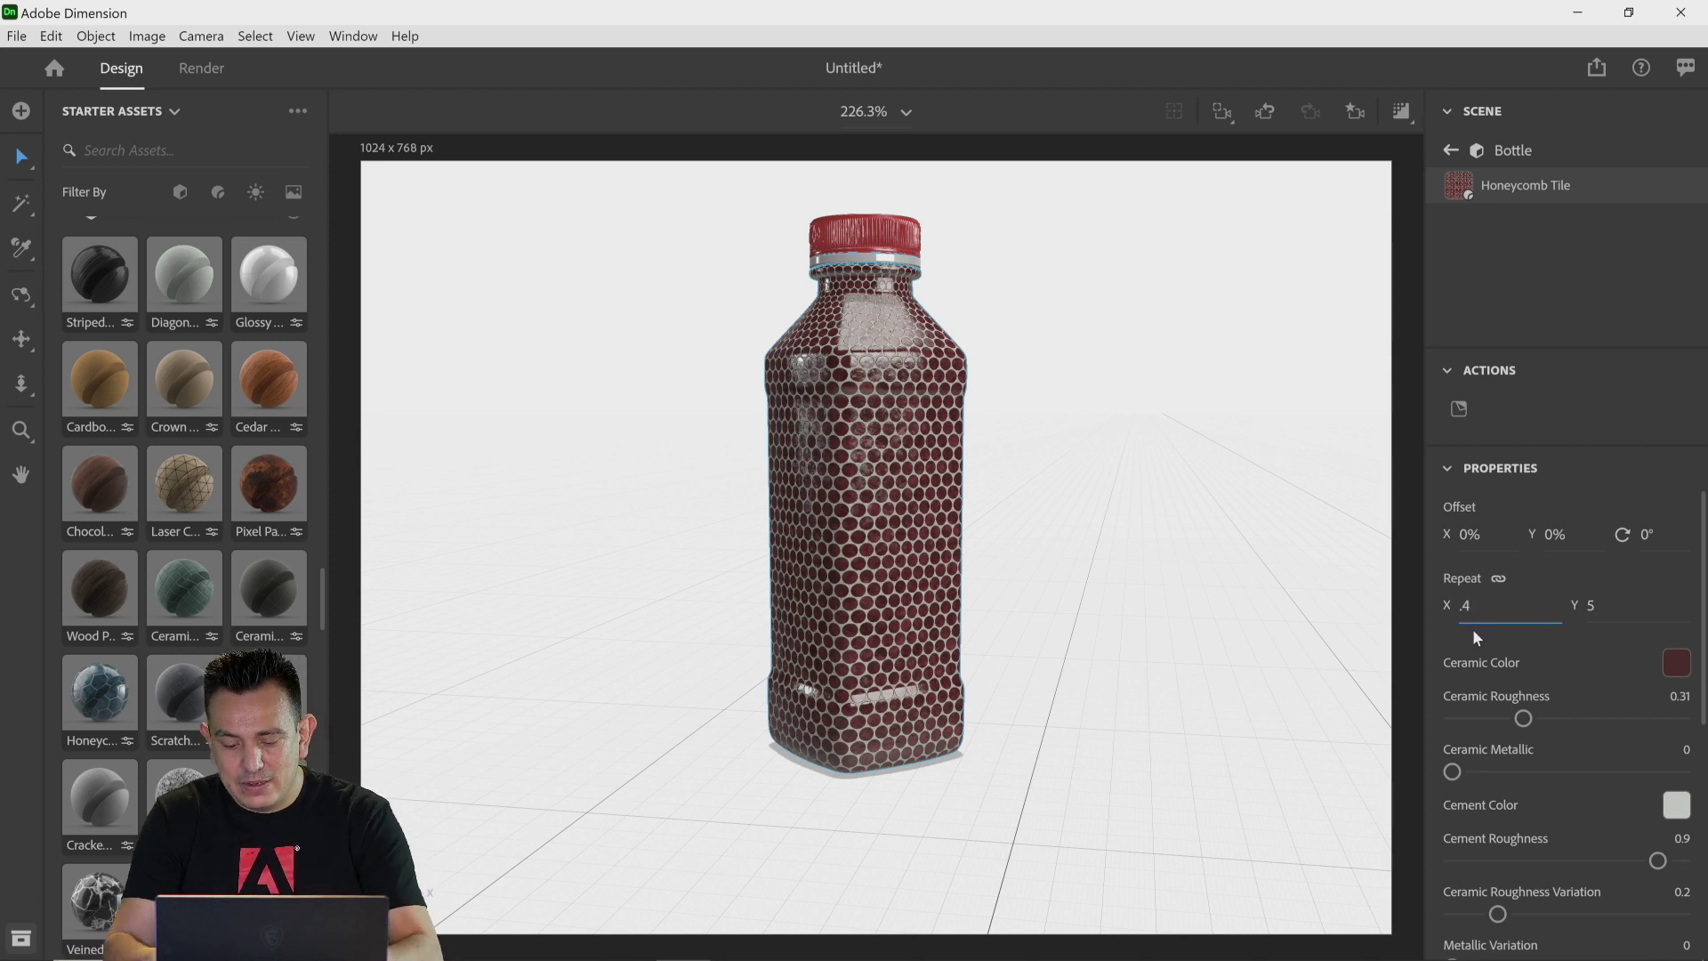
key("BackSpace")
type("5")
key("Return")
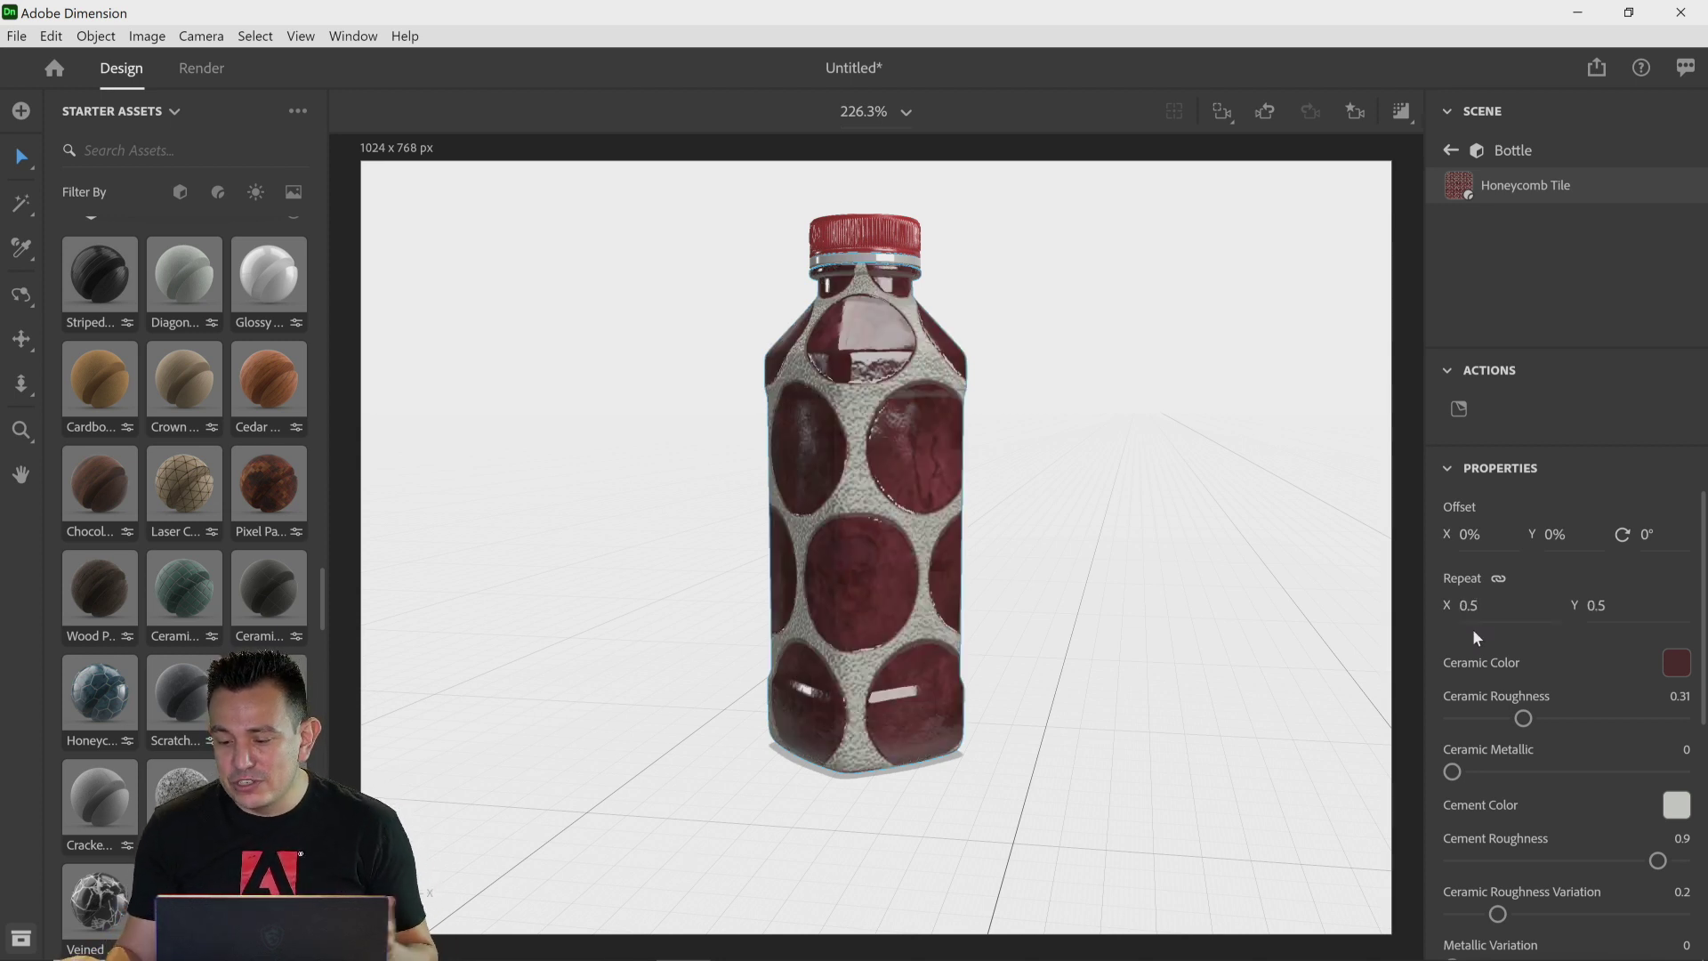
Step: Reset the tile material's repeat to 1
left_click(1471, 610)
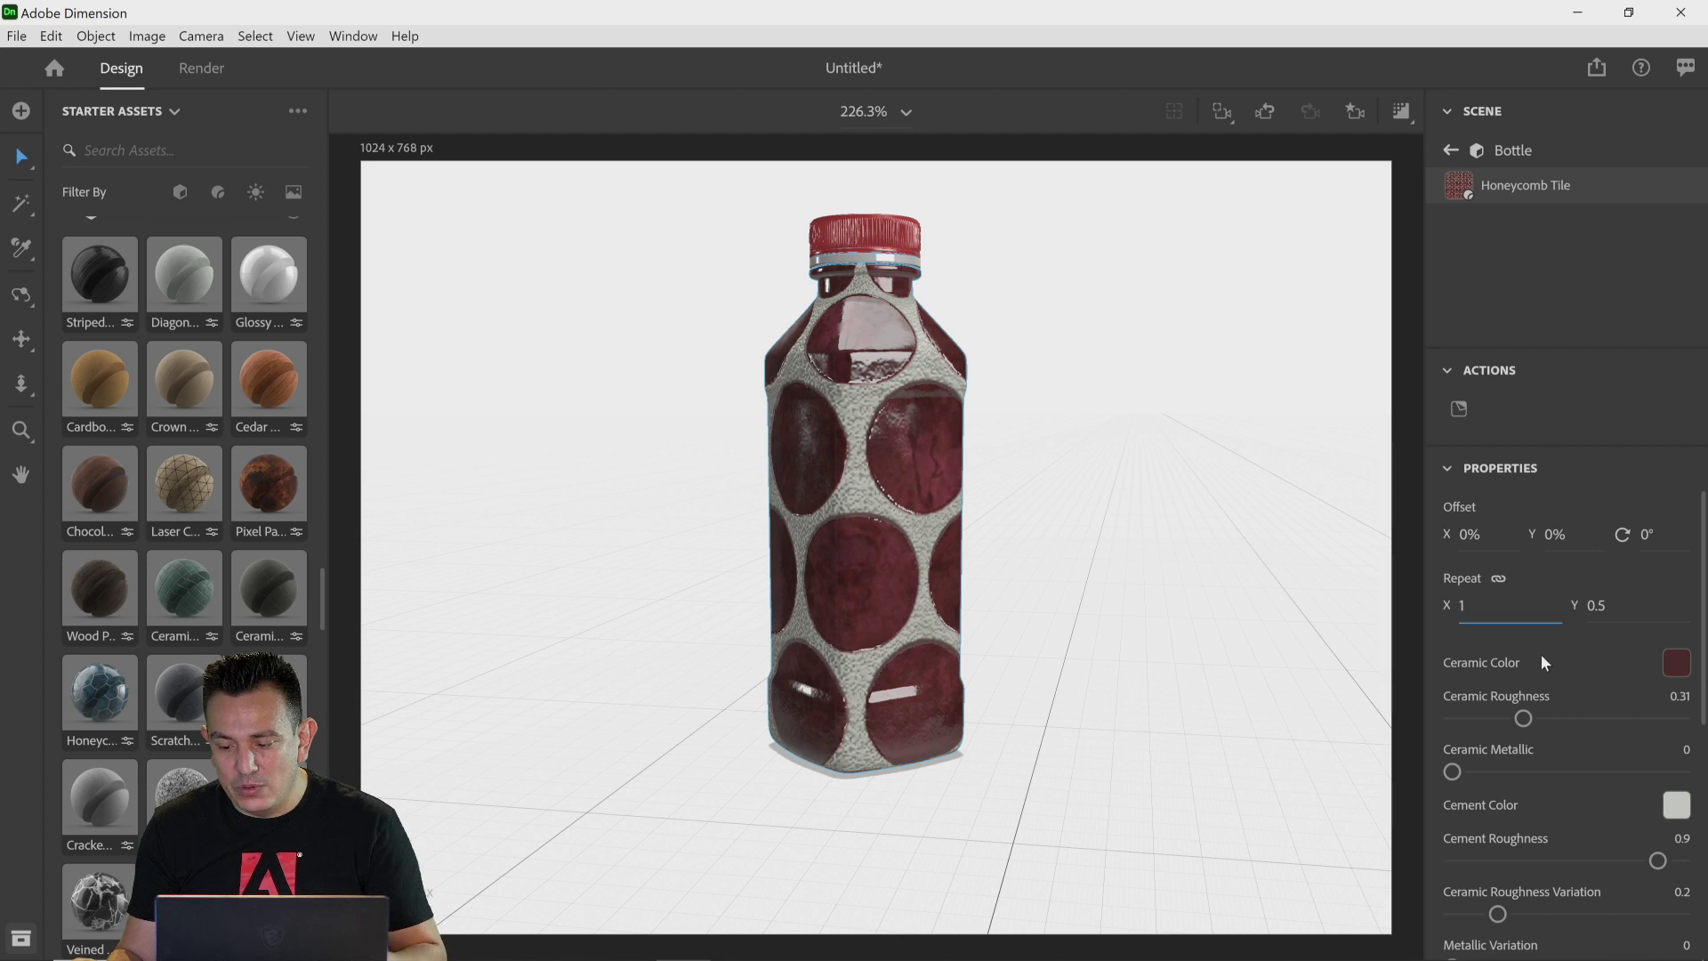
type("1")
key("Return")
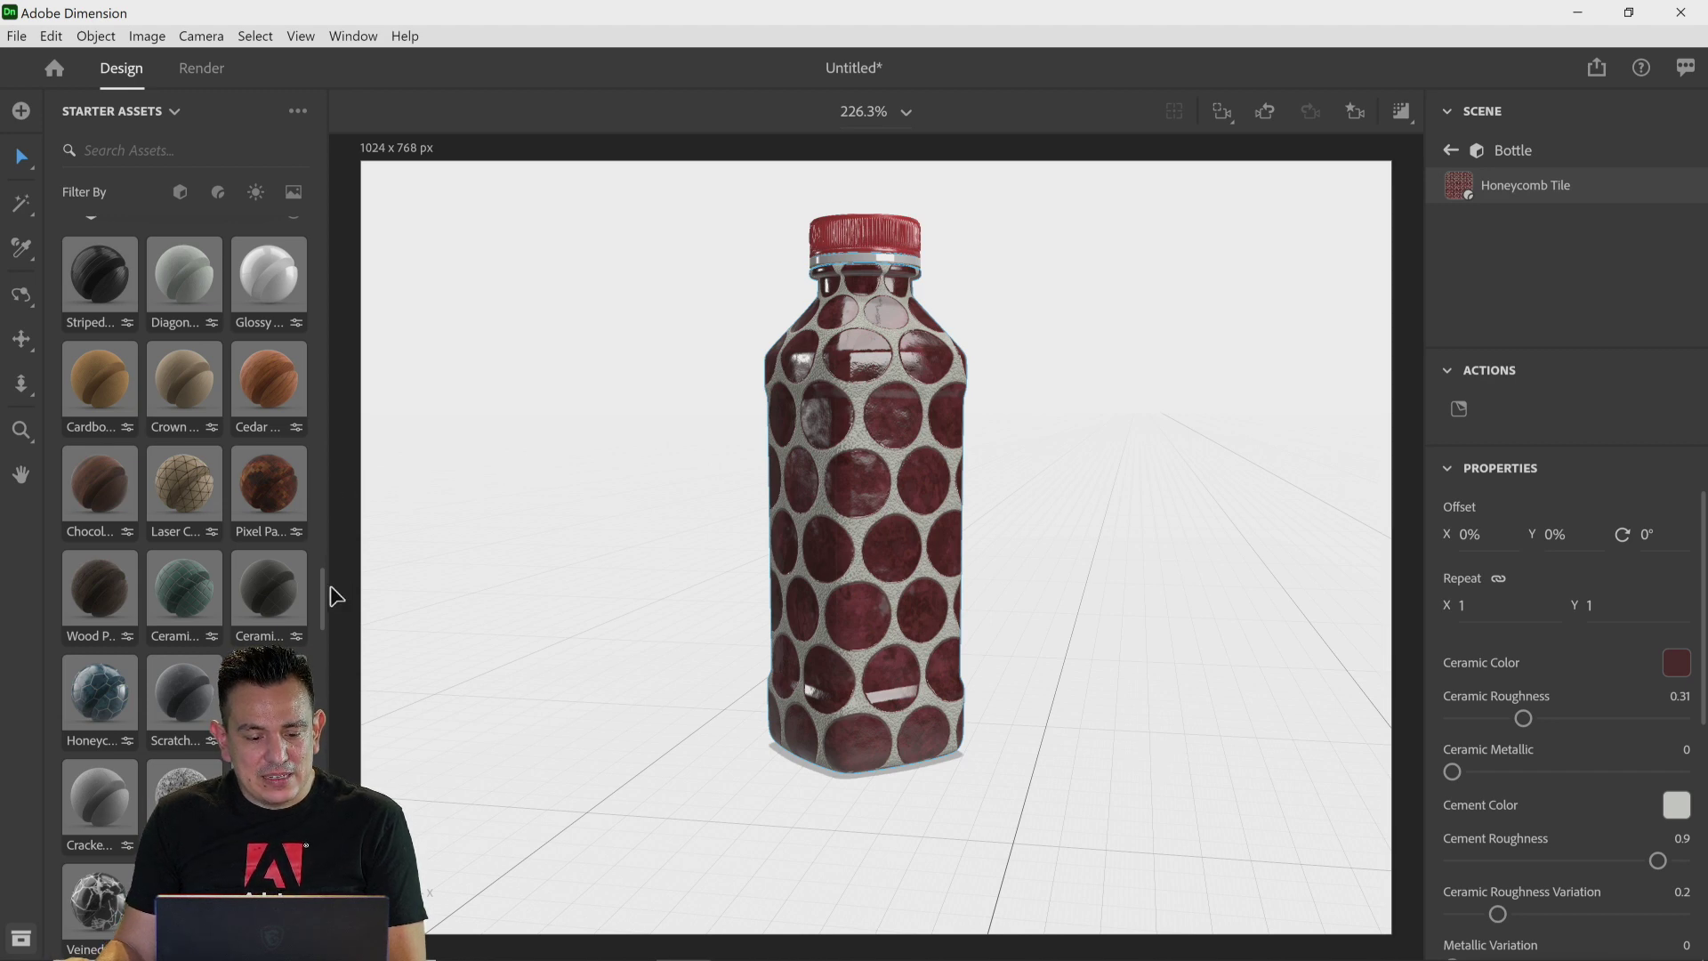
Step: Filter the starter assets to lights and apply the Studio Panels Light environment light to the scene
left_click_drag(320, 591, 297, 333)
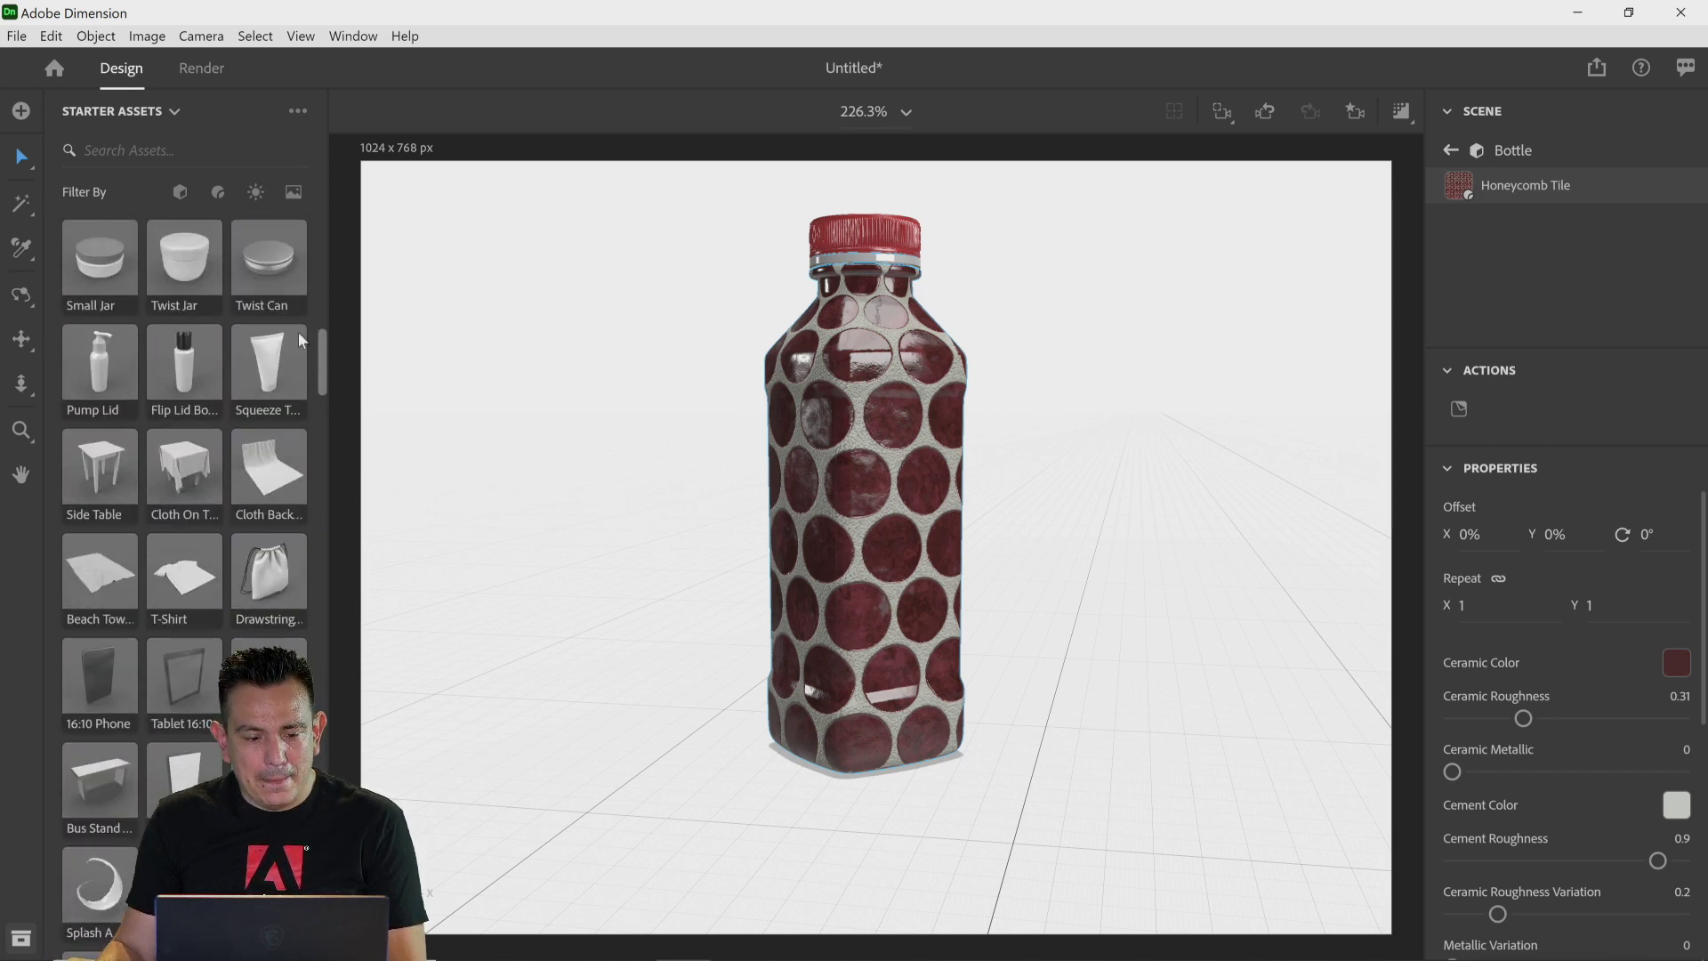
left_click(256, 194)
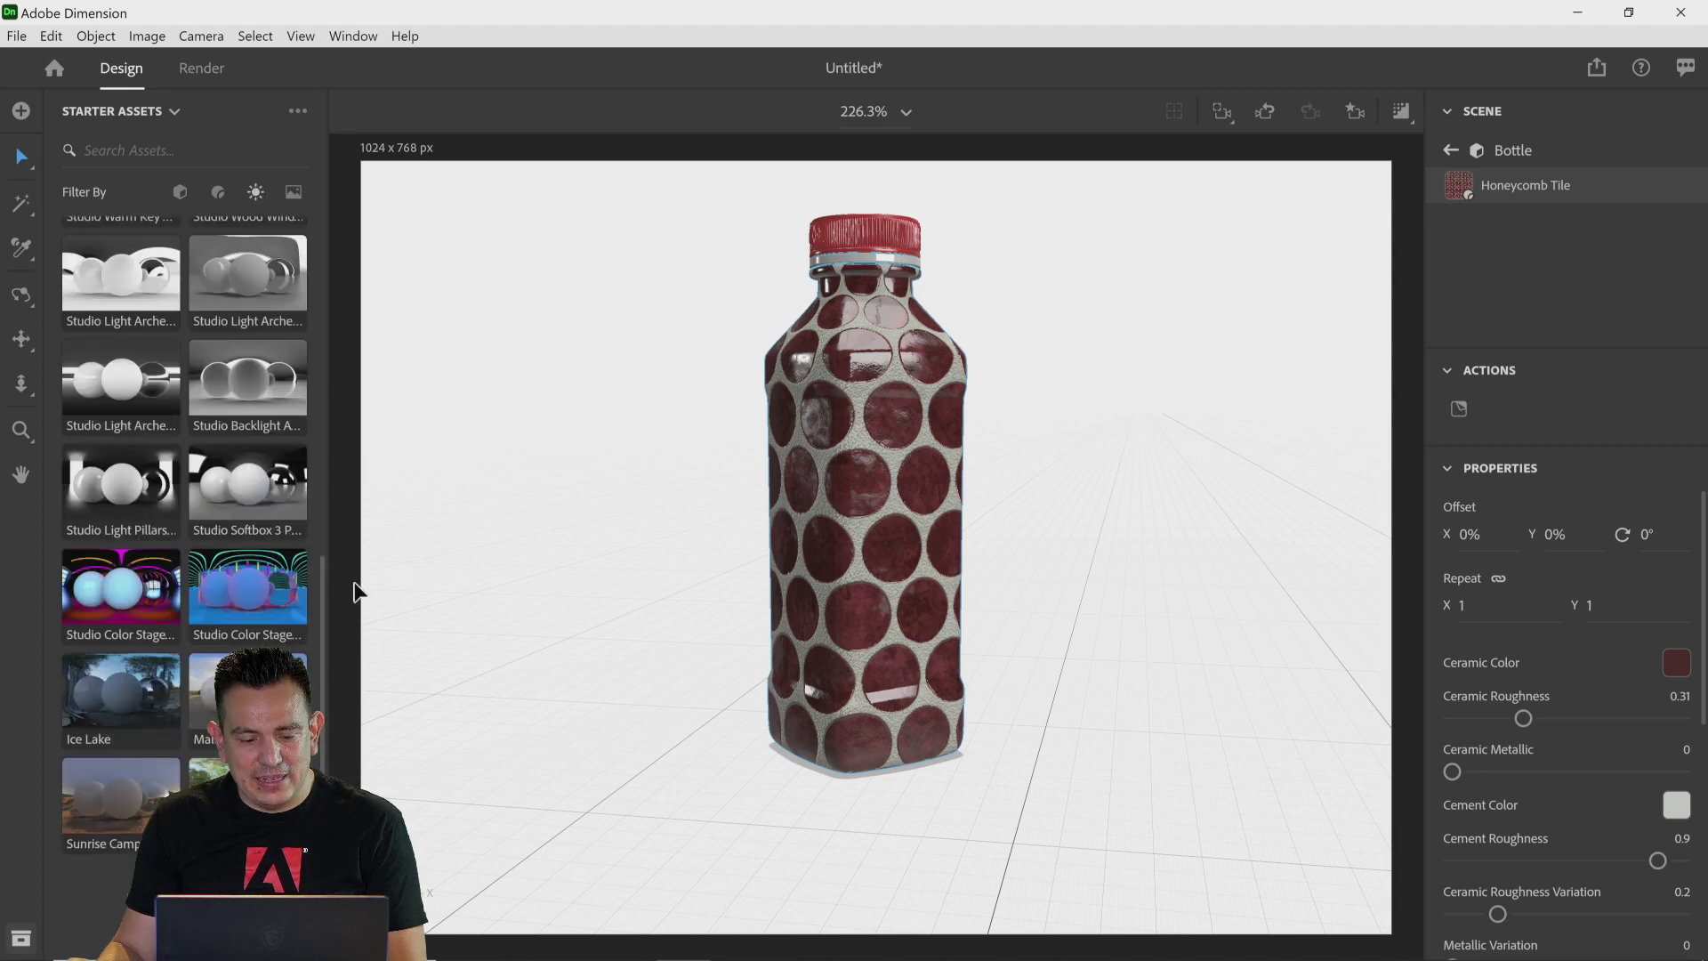
left_click_drag(317, 585, 346, 226)
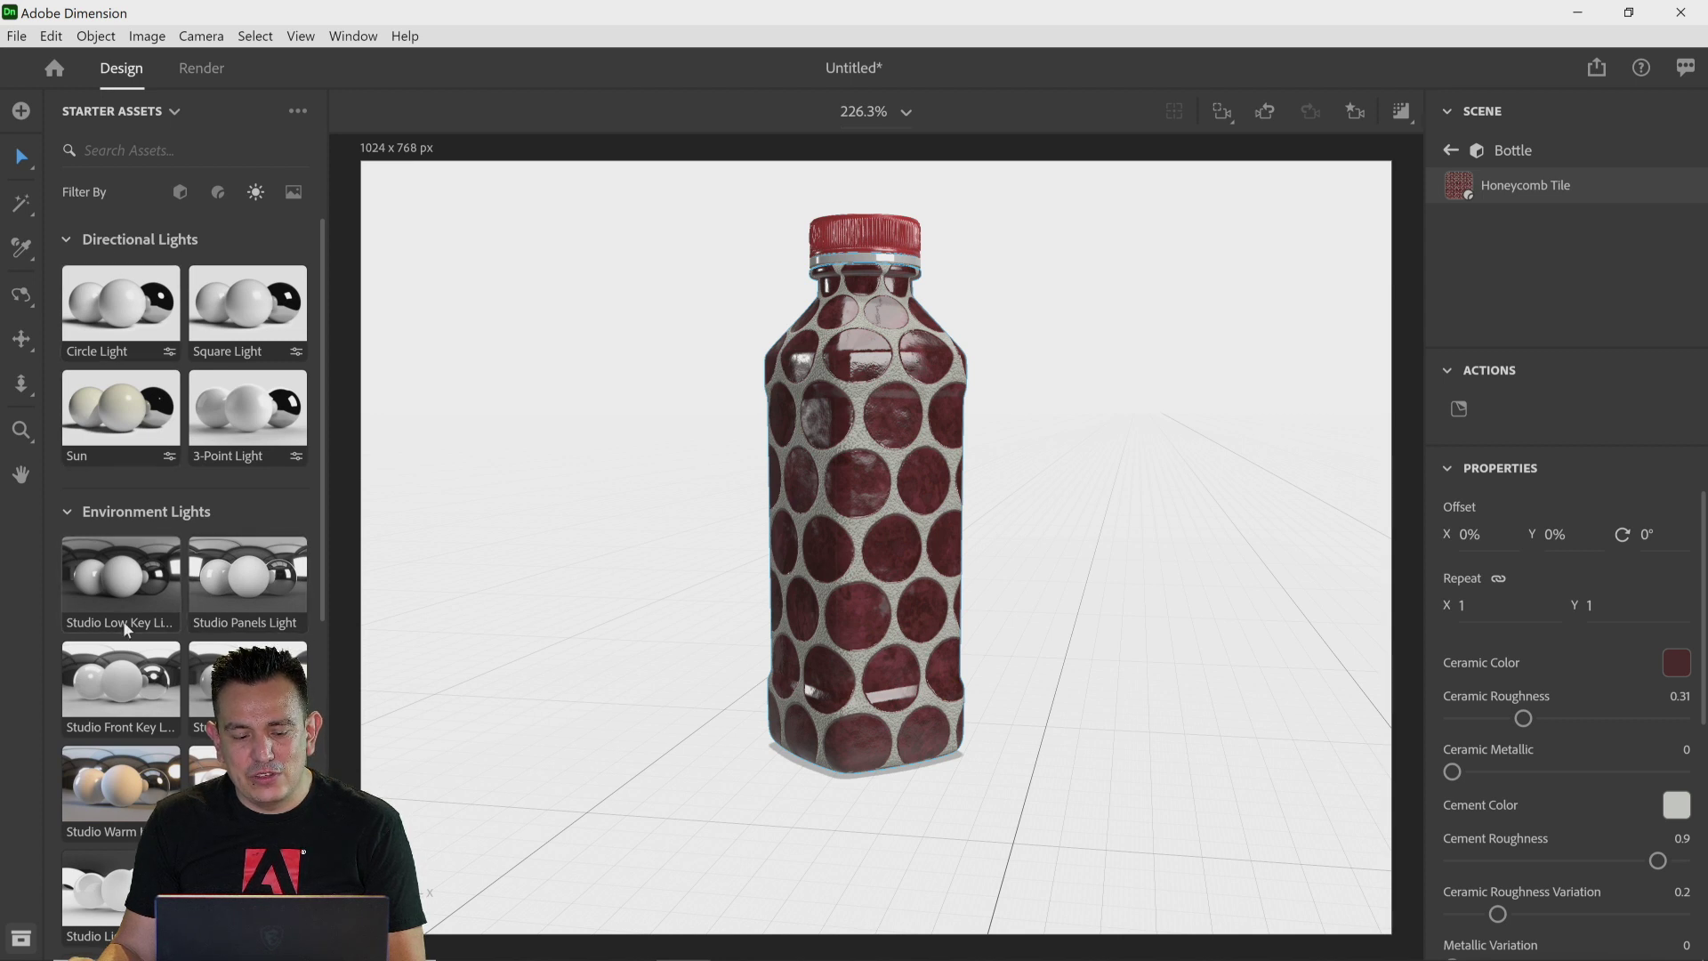
left_click_drag(322, 476, 331, 632)
left_click_drag(223, 360, 564, 397)
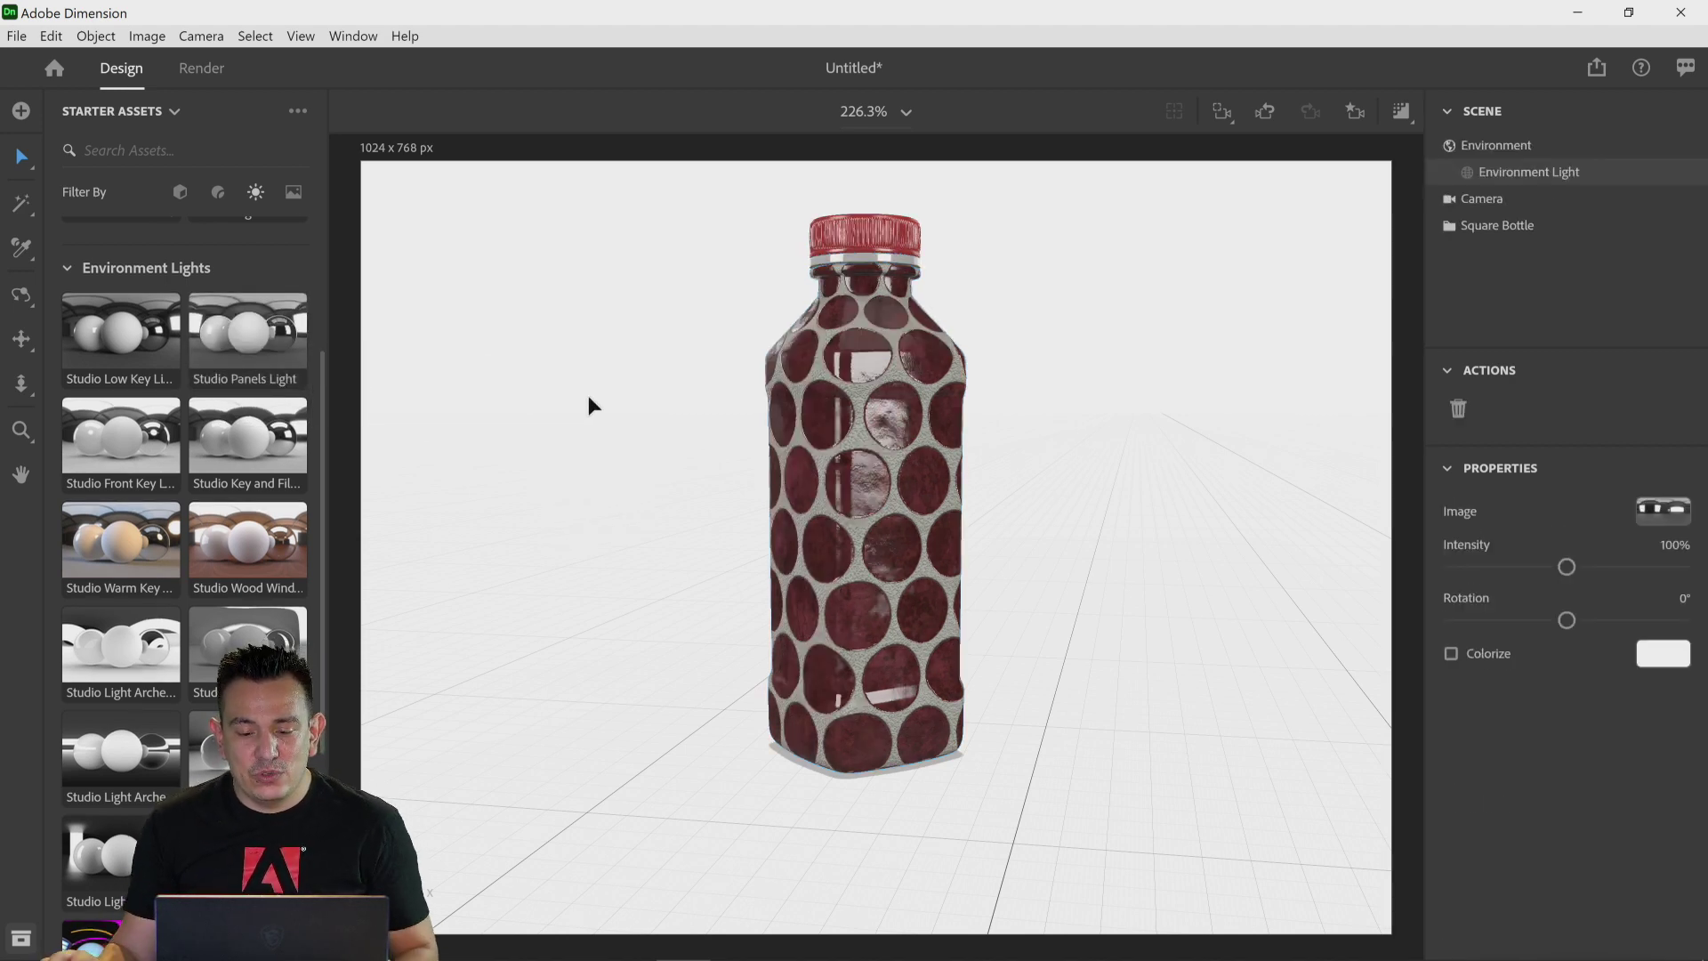
Step: Replace the environment light with the second Studio Color Stage light
scroll(135, 639, "down", 3)
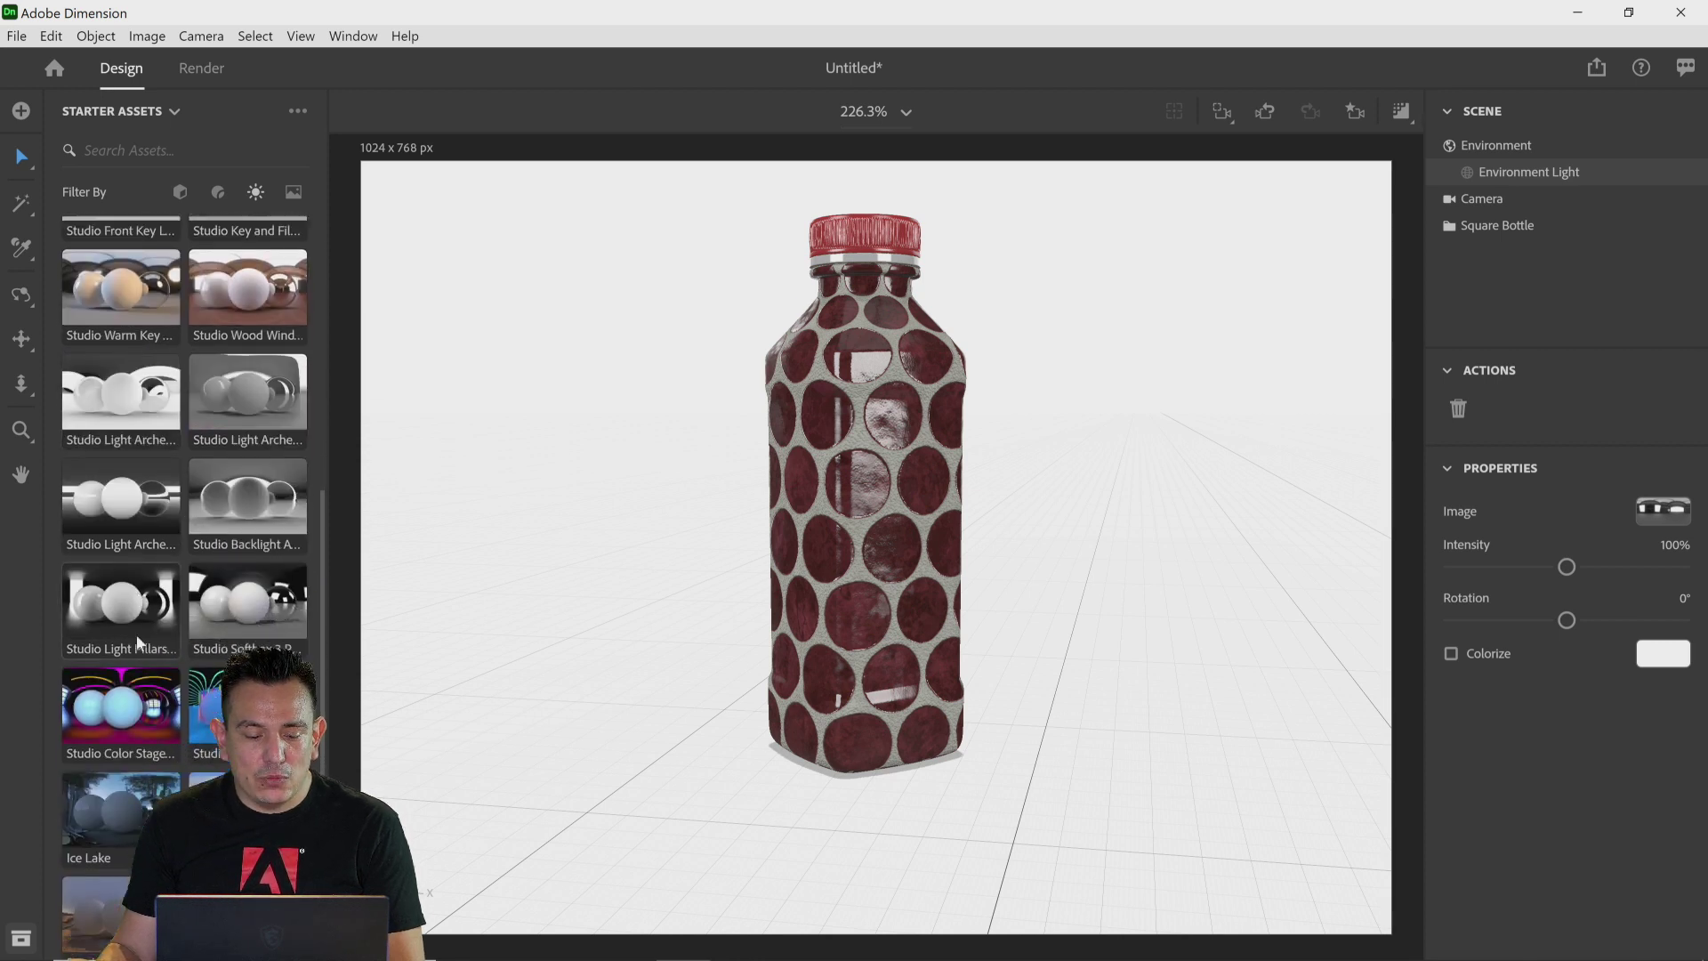
scroll(136, 633, "down", 2)
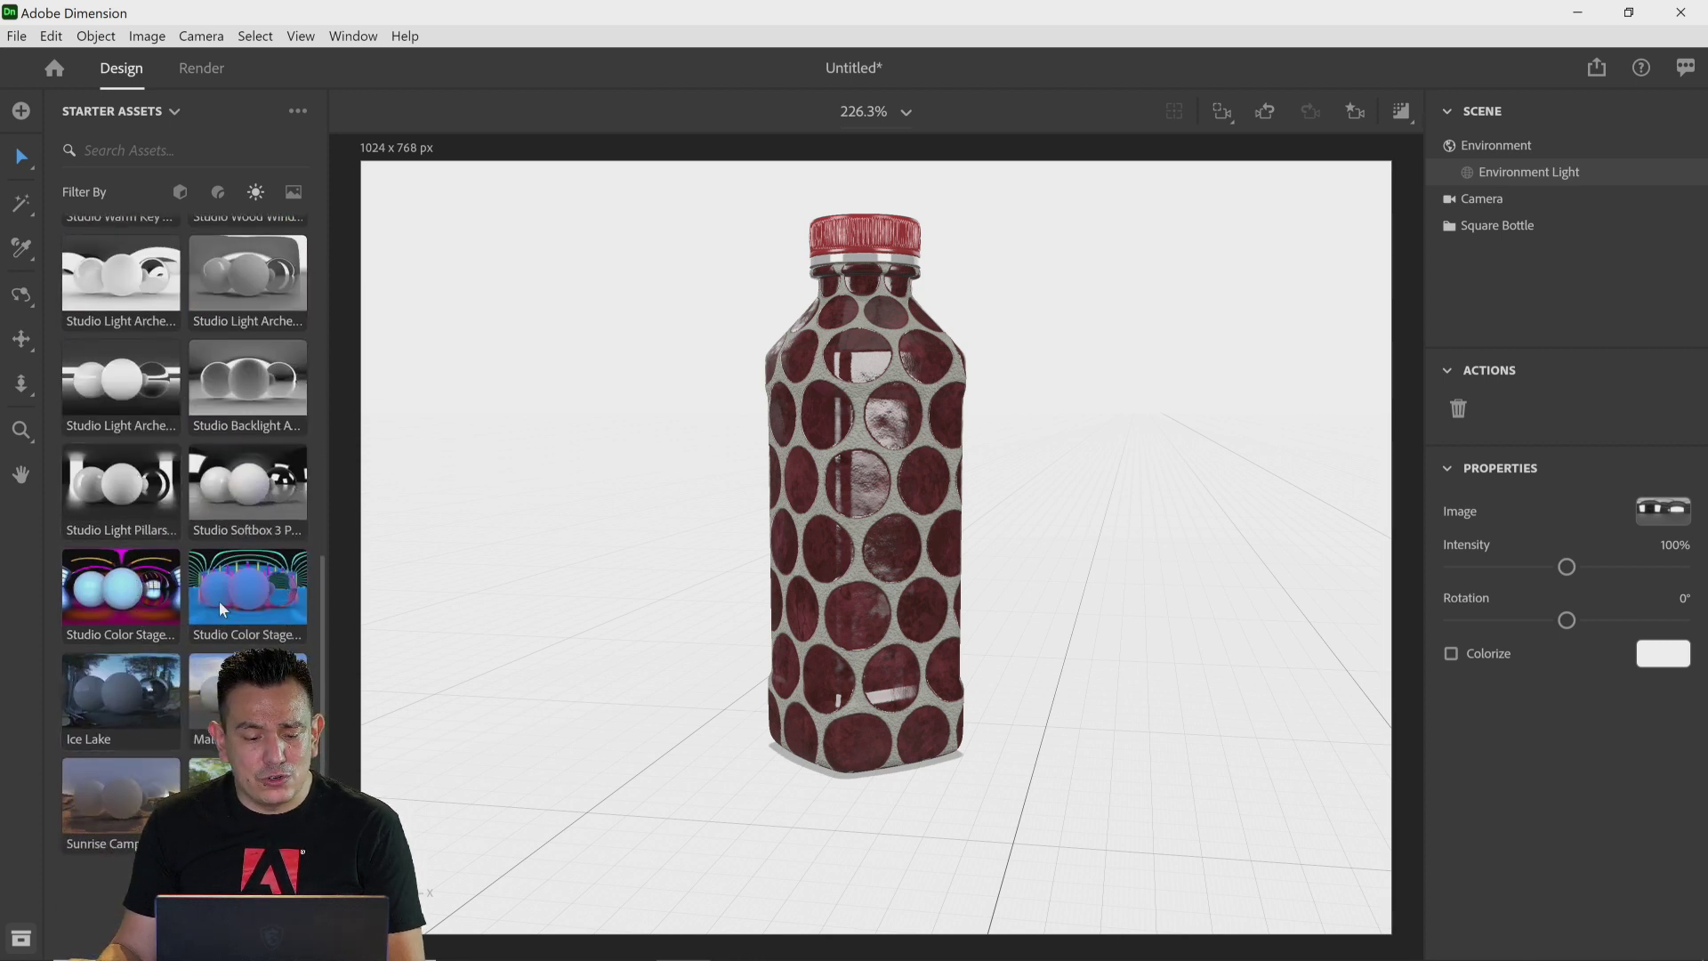
left_click_drag(244, 600, 543, 574)
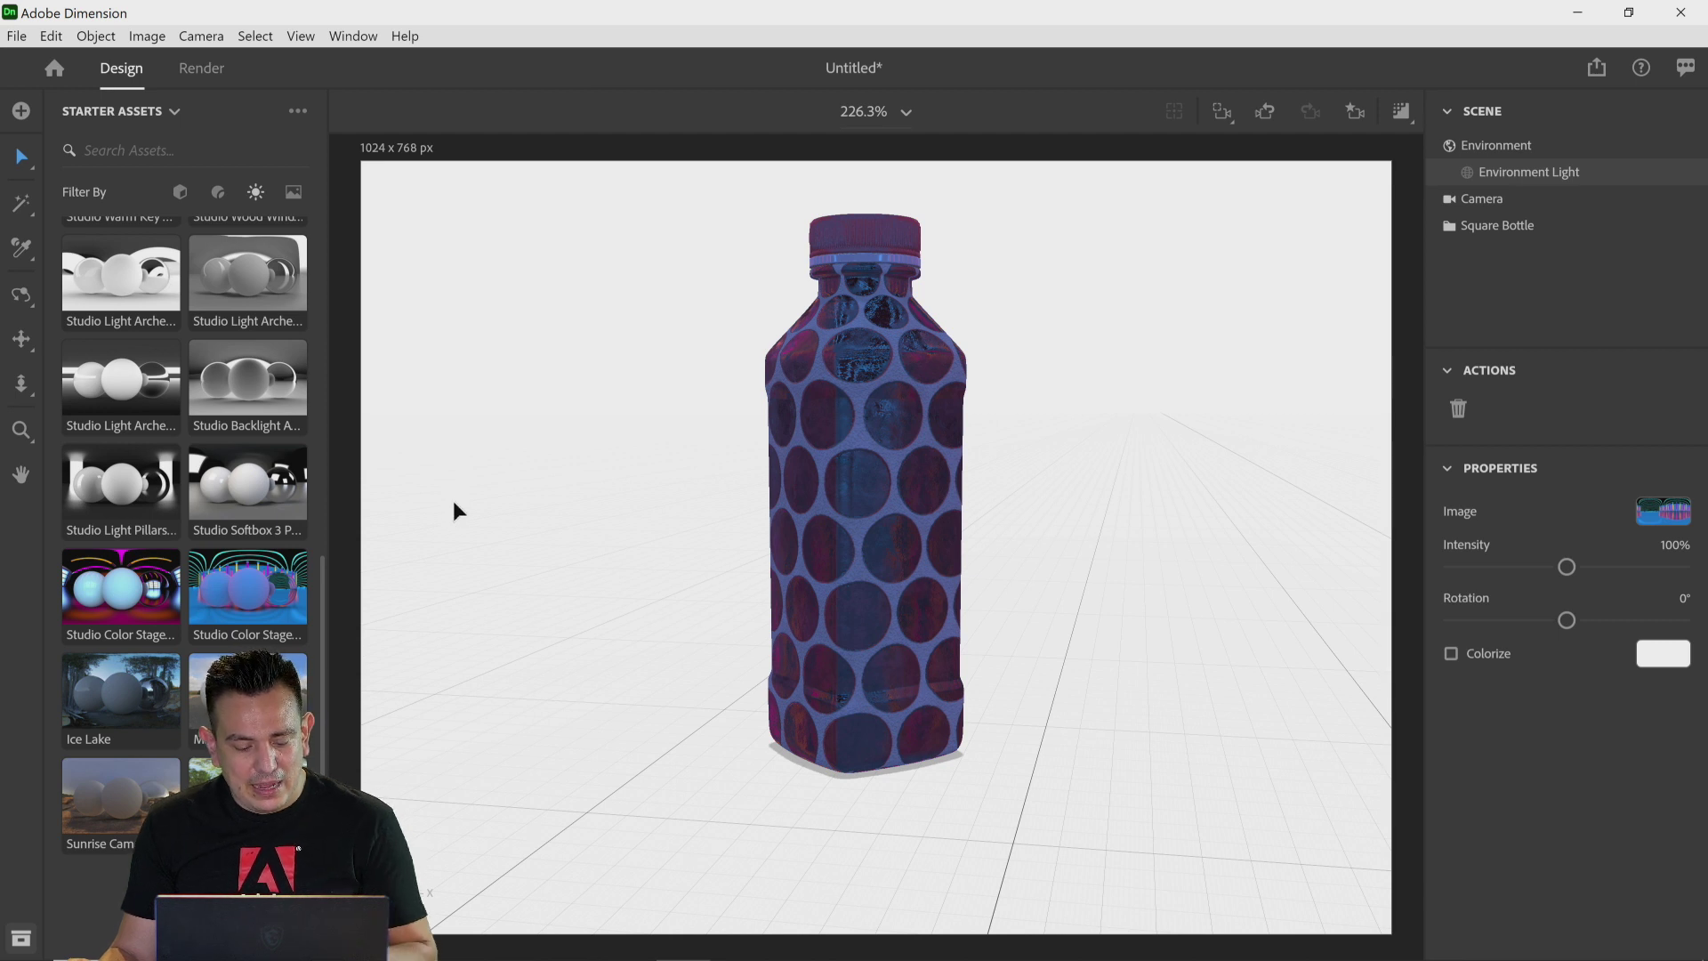
Step: Undo the last environment light change and place the City Backdrop image into the scene as the background
key("ctrl+z")
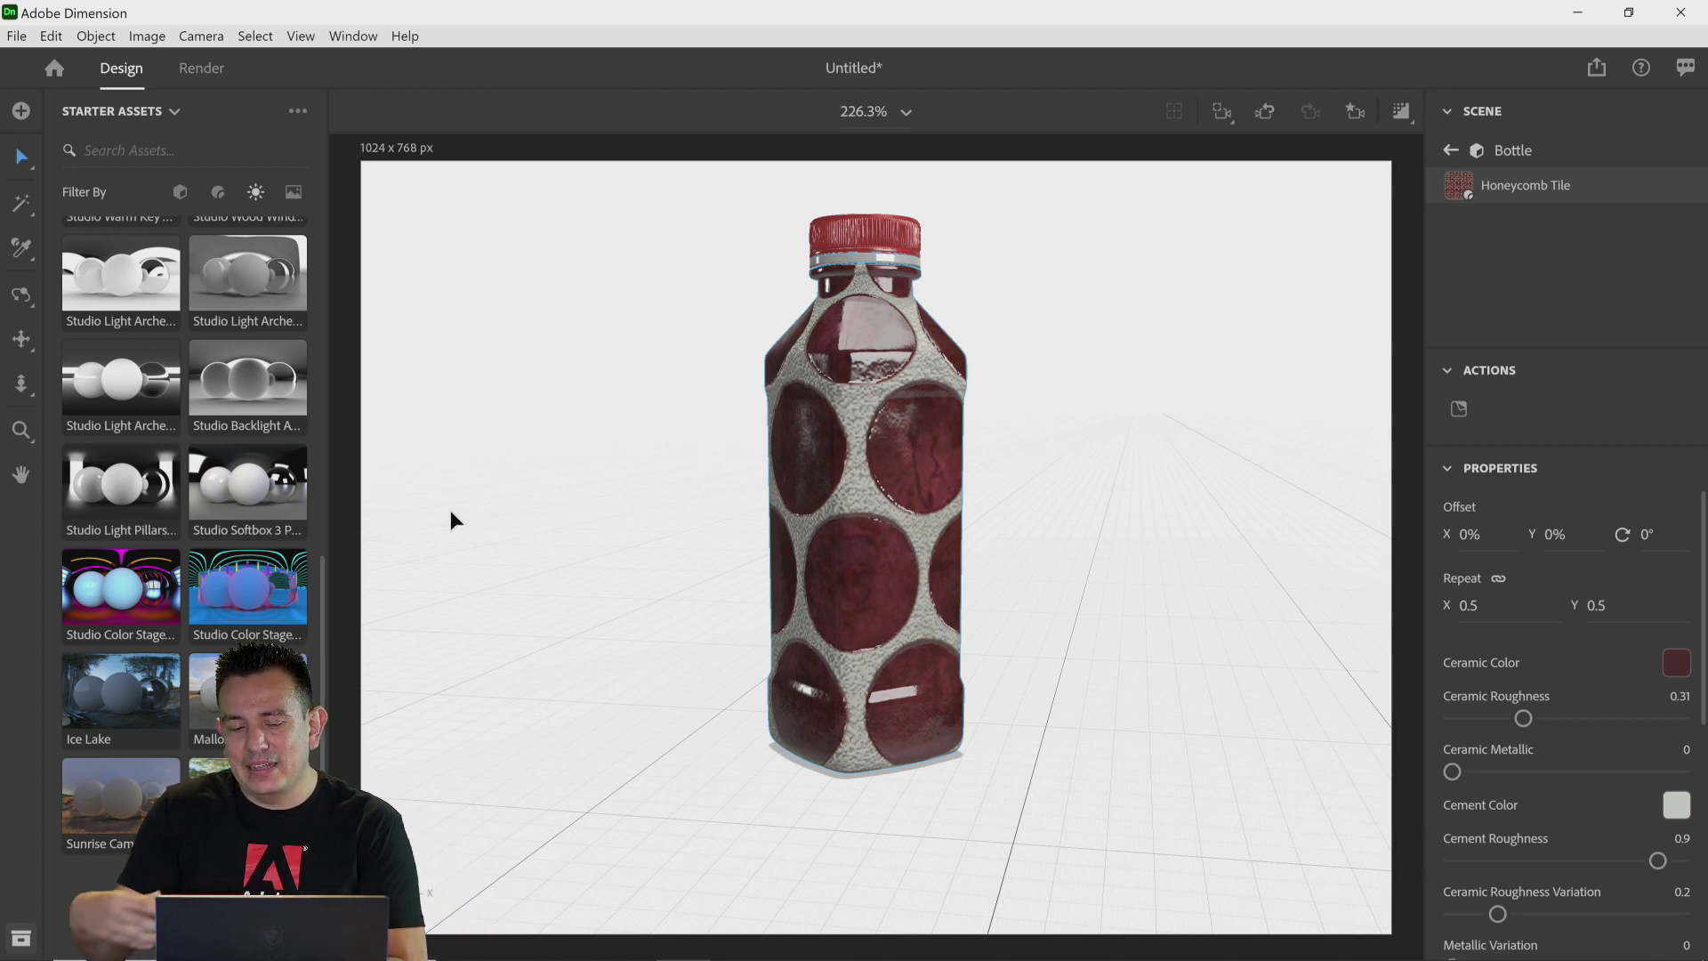
left_click(293, 193)
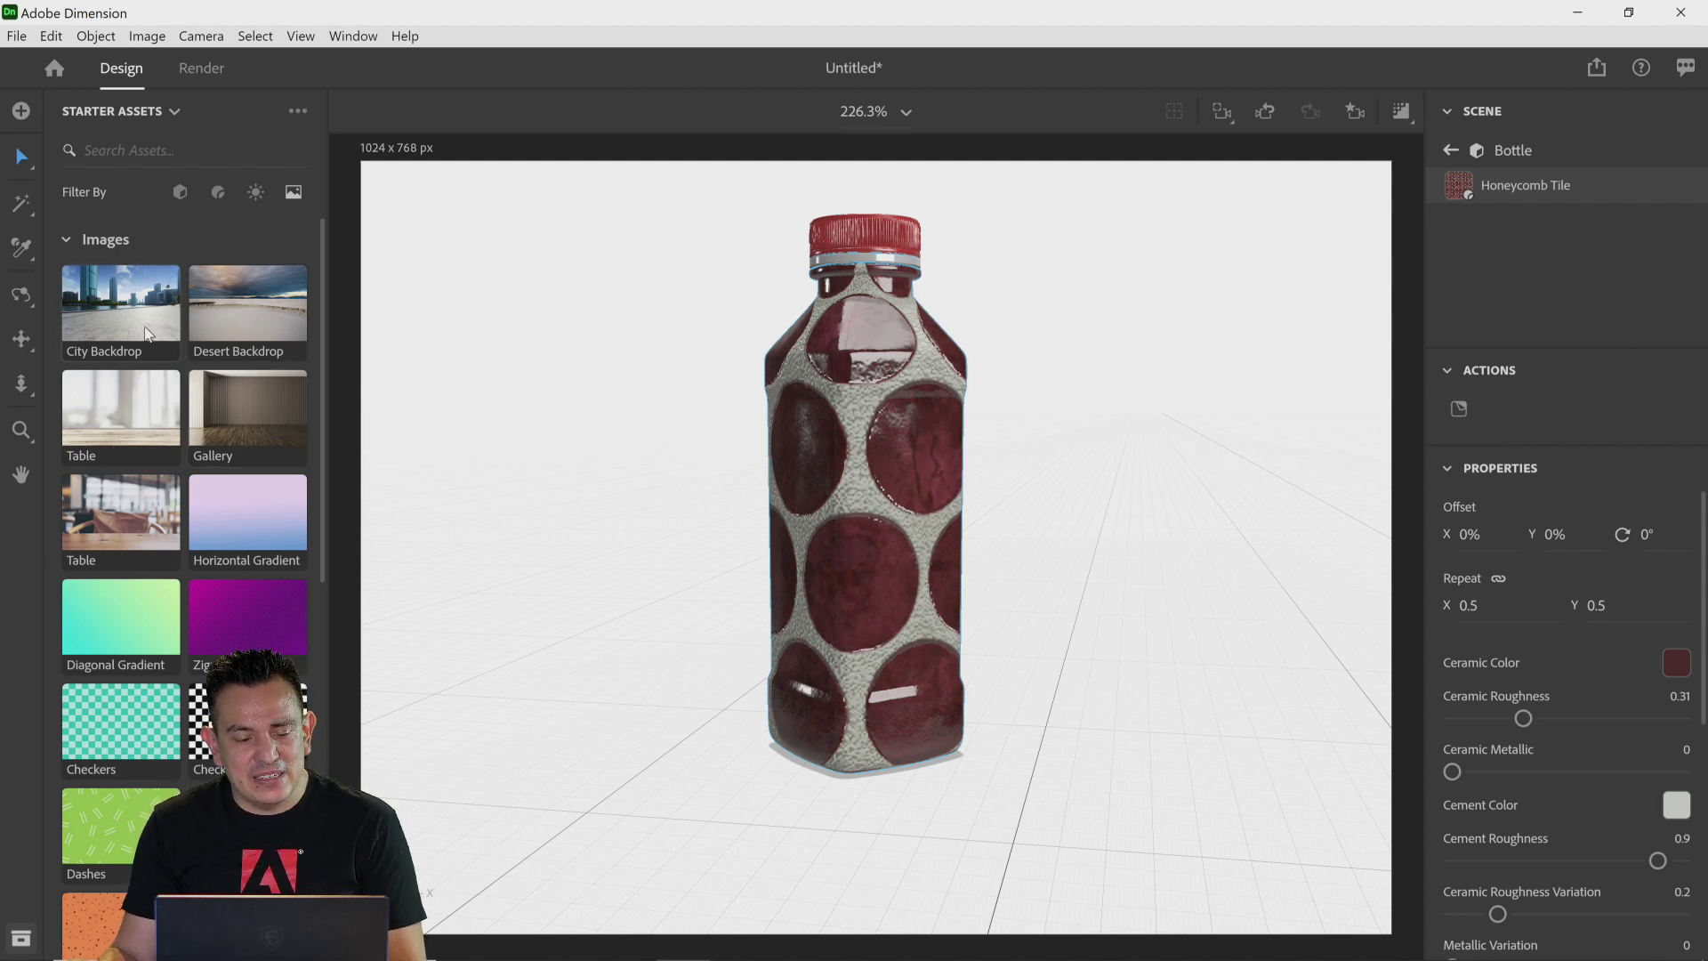
left_click_drag(141, 325, 549, 482)
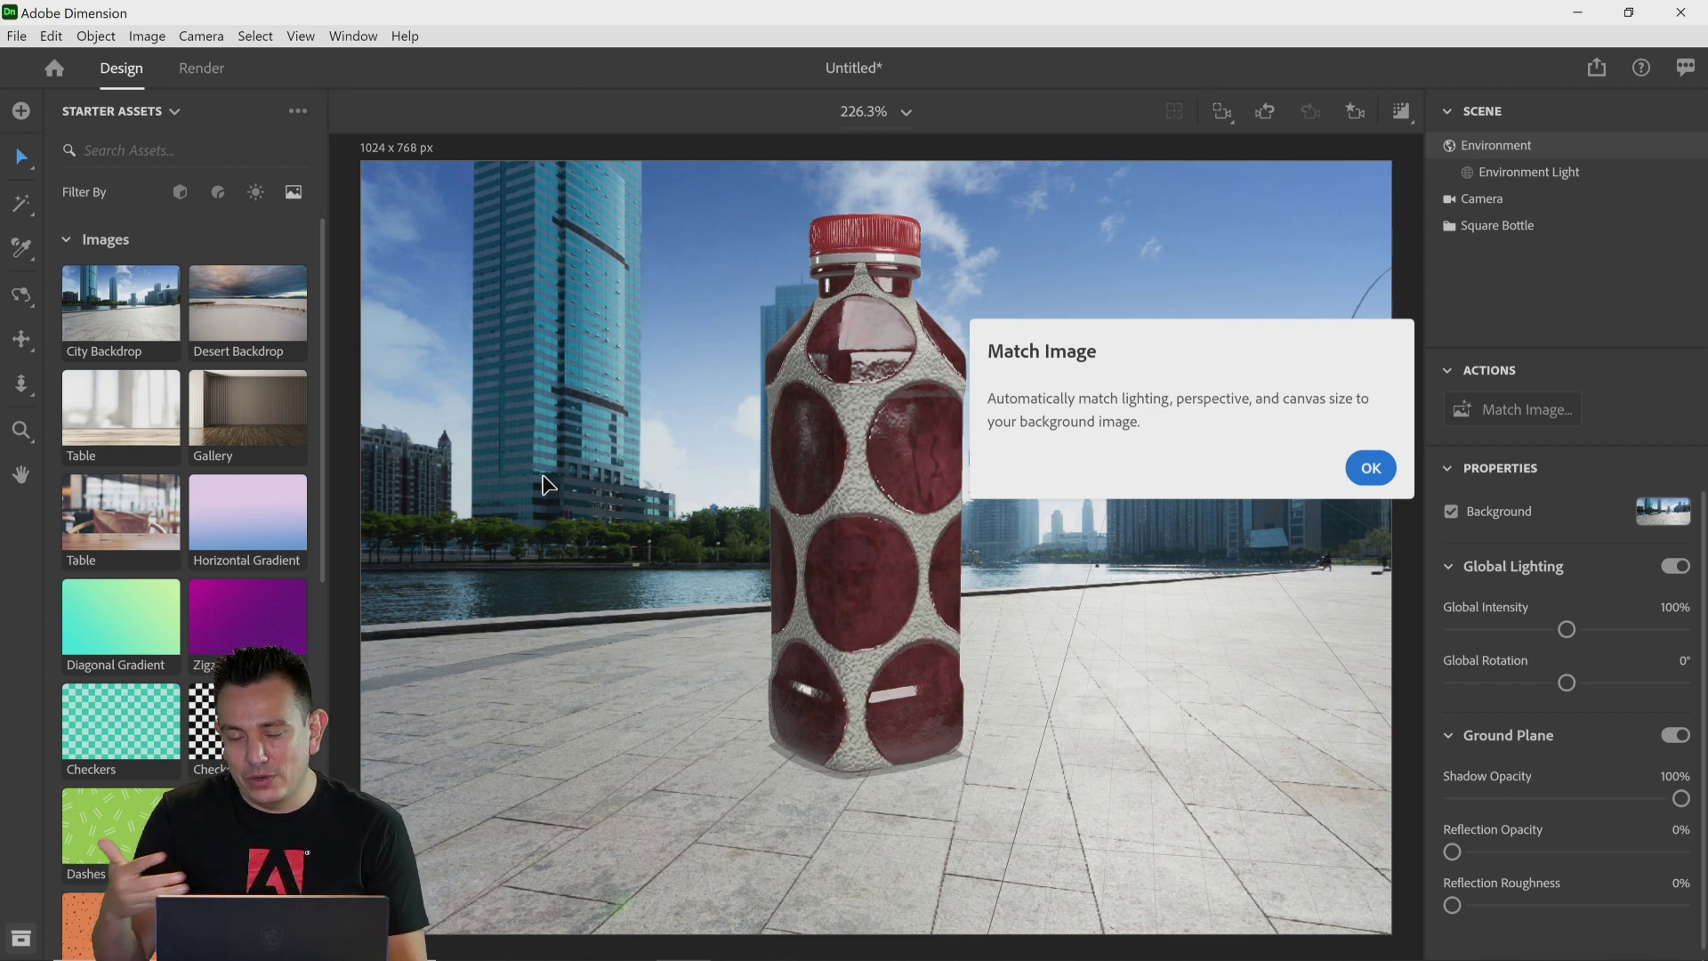
left_click(1371, 468)
Step: Match Image with Image Aspect Ratio canvas, Outdoor Sunlight lights and matched camera perspective
left_click(1528, 412)
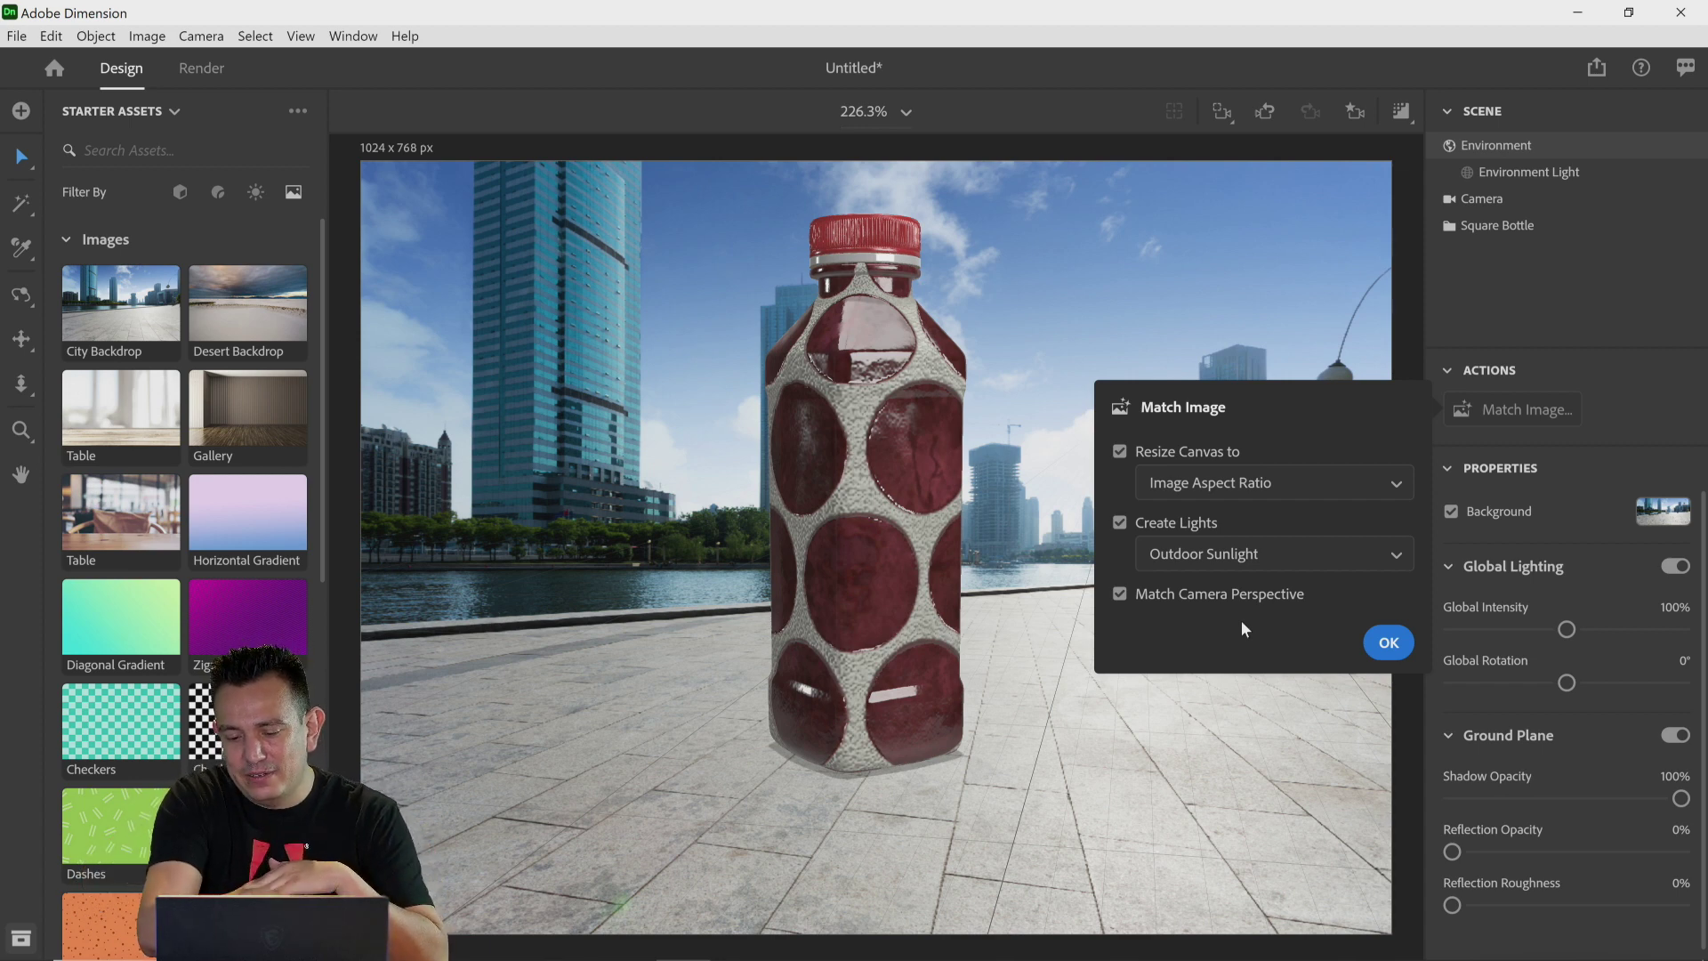
left_click(1392, 647)
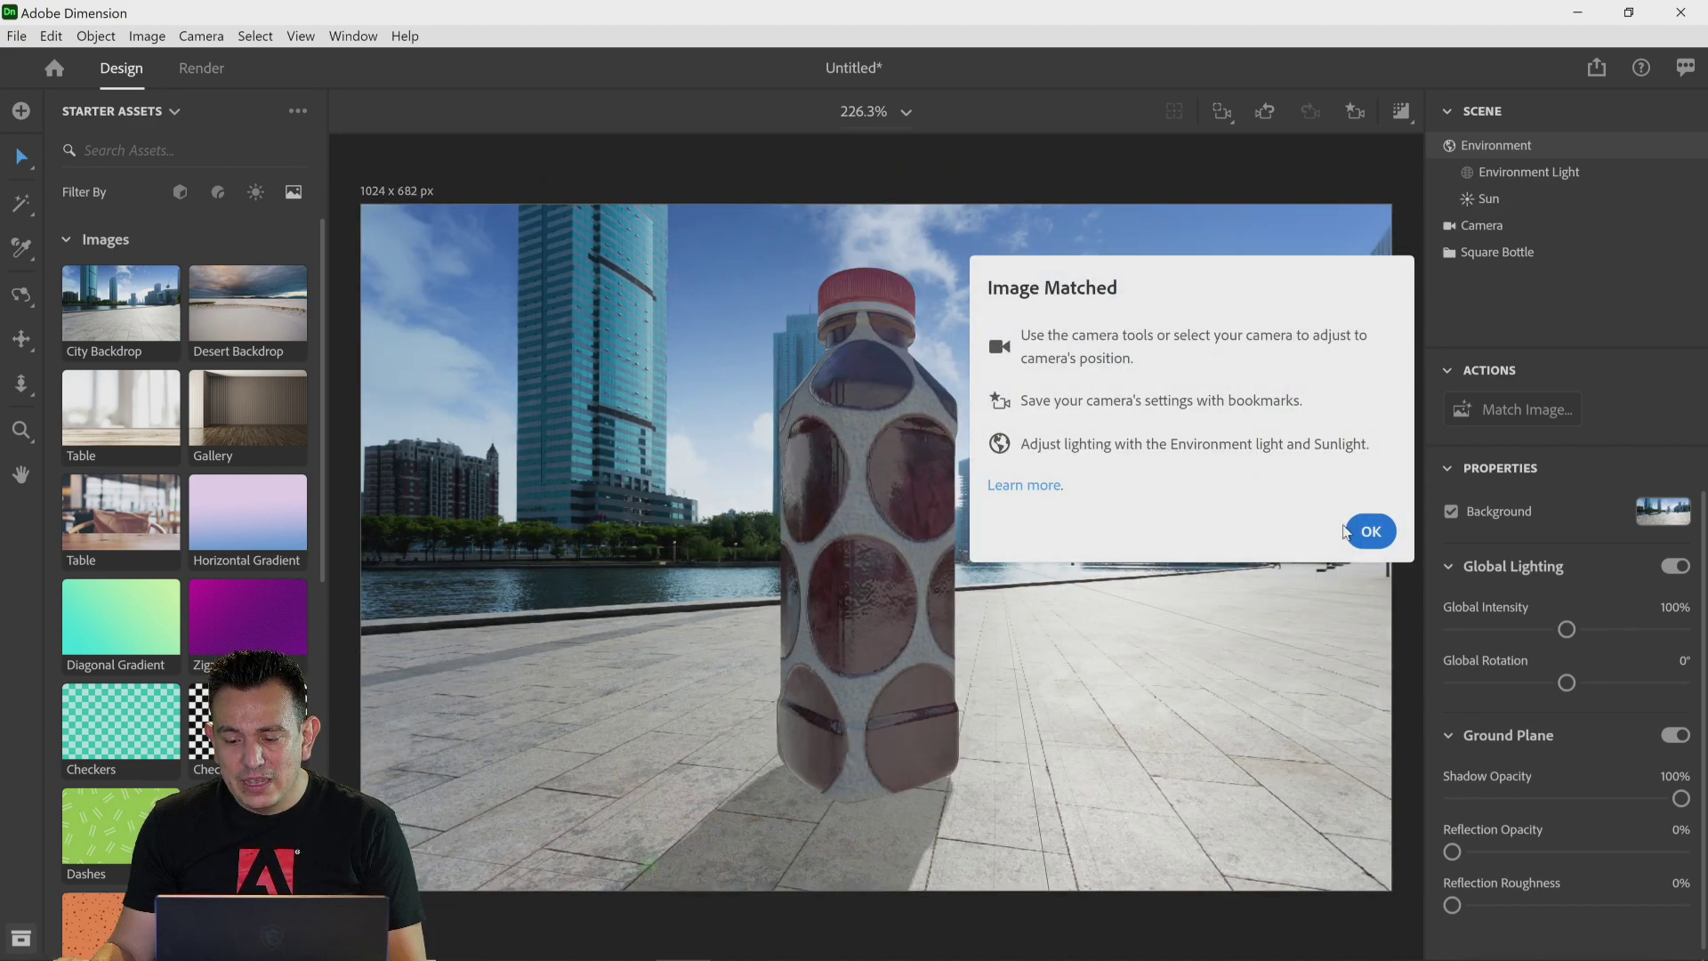
left_click(1351, 532)
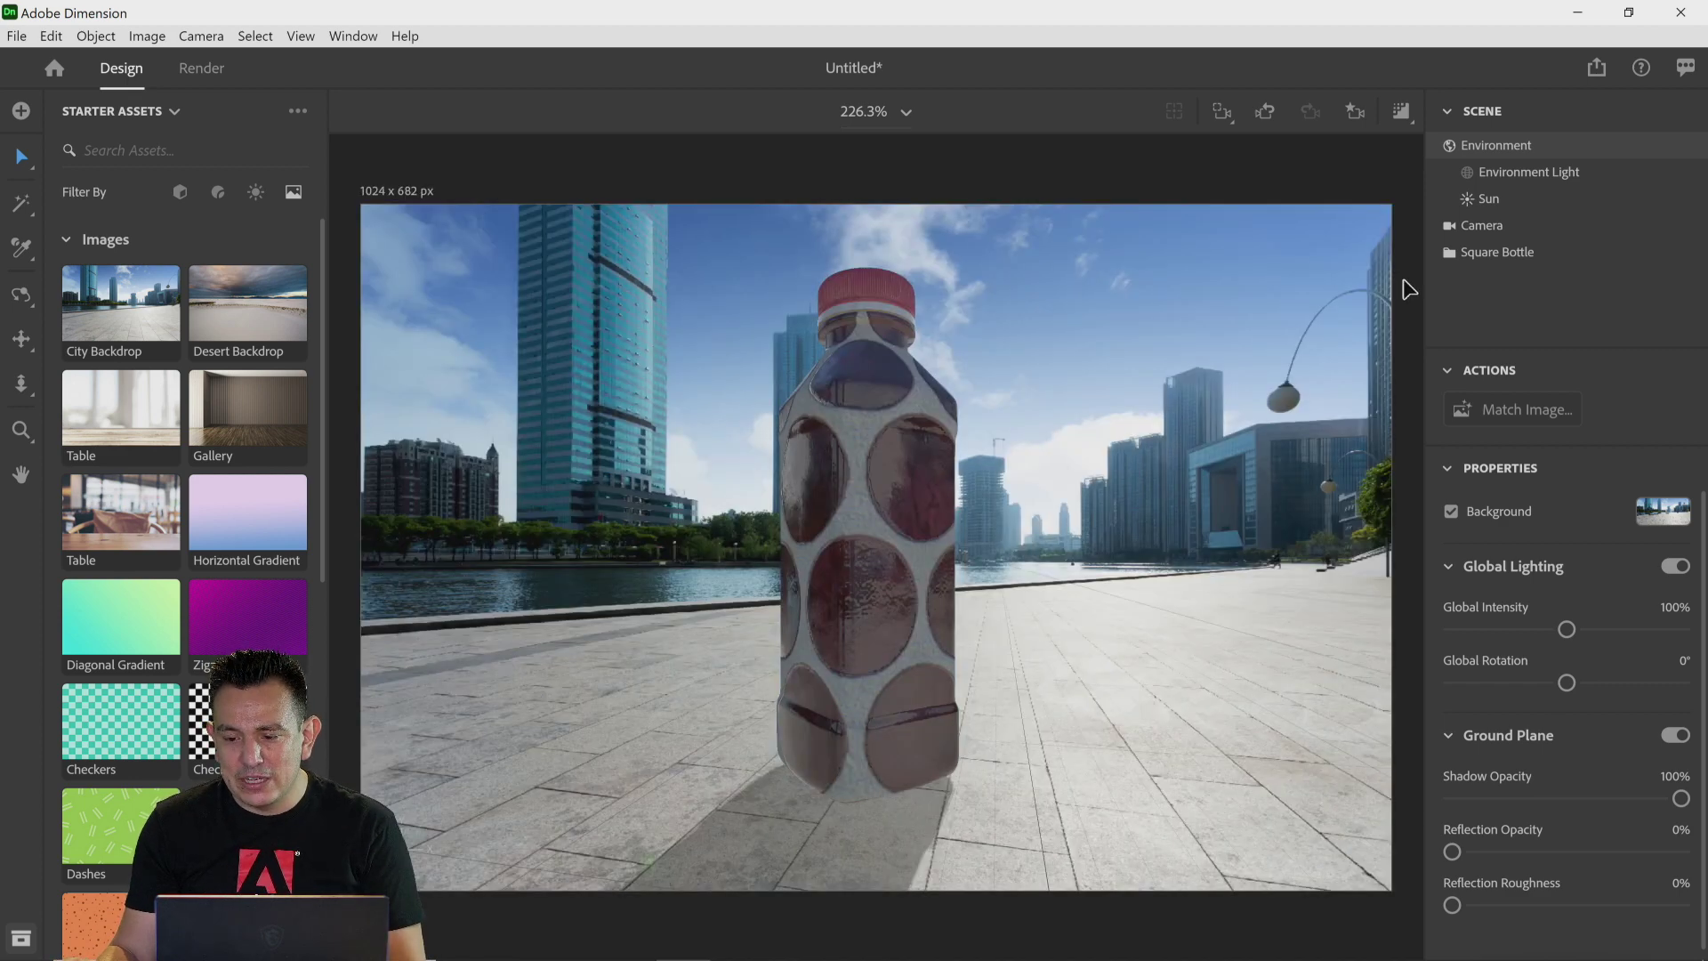
Step: Apply the Metal standard material to the Square Bottle
left_click(1512, 256)
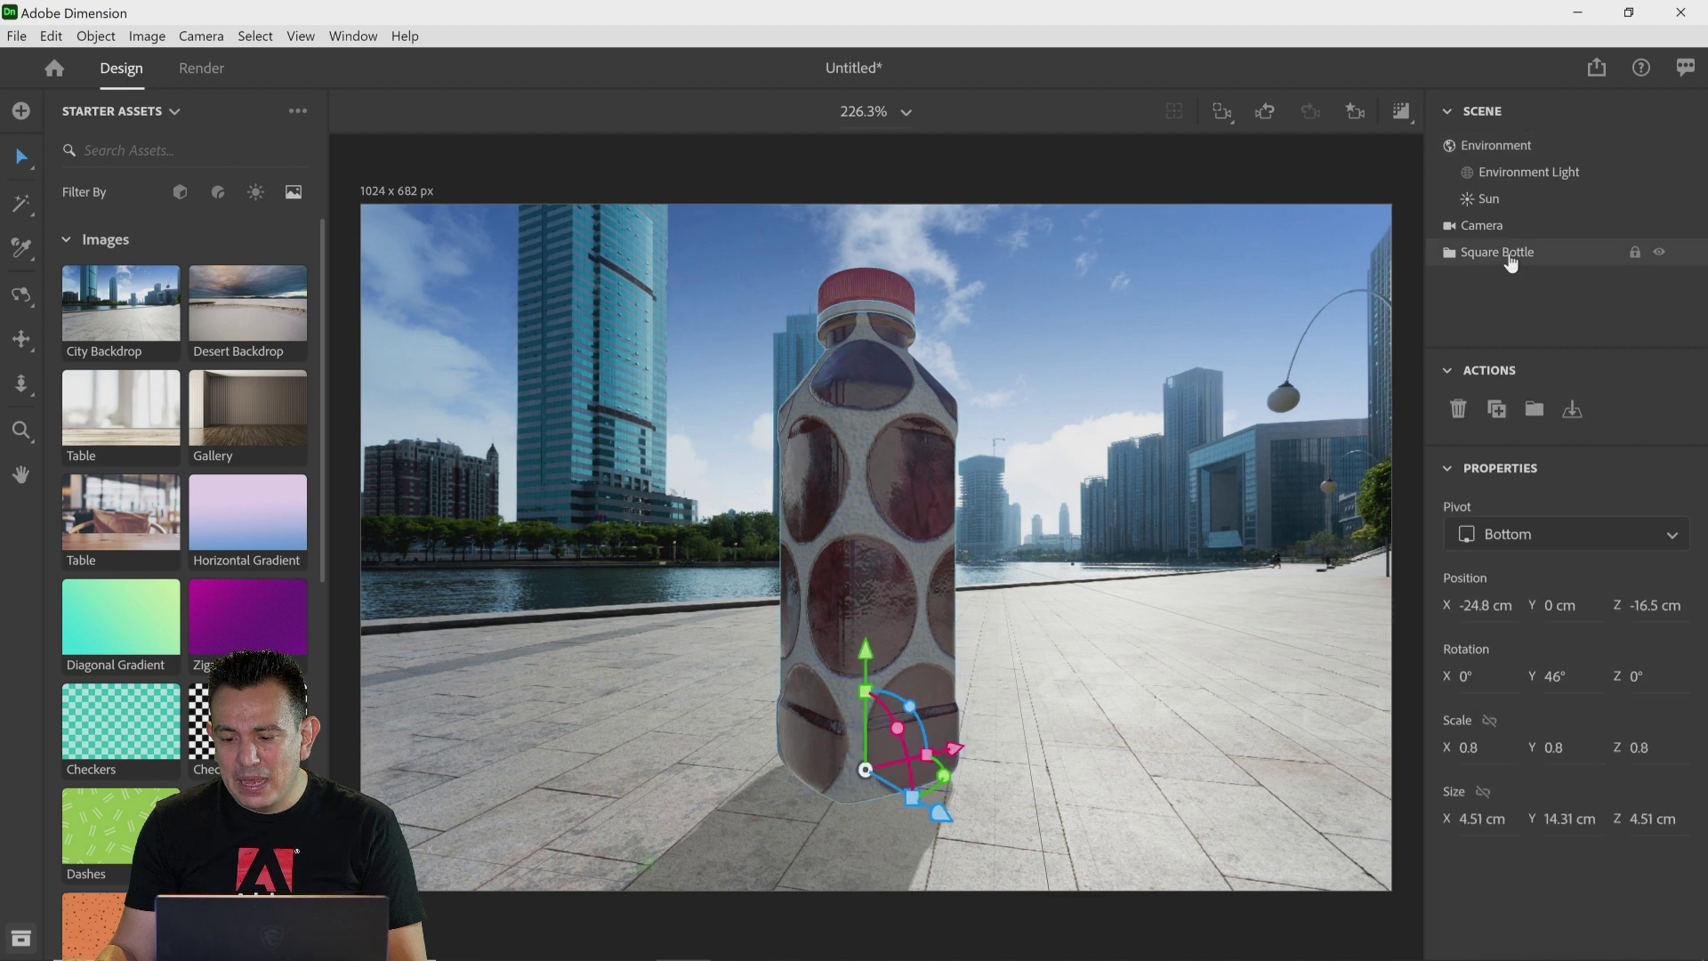
left_click(220, 197)
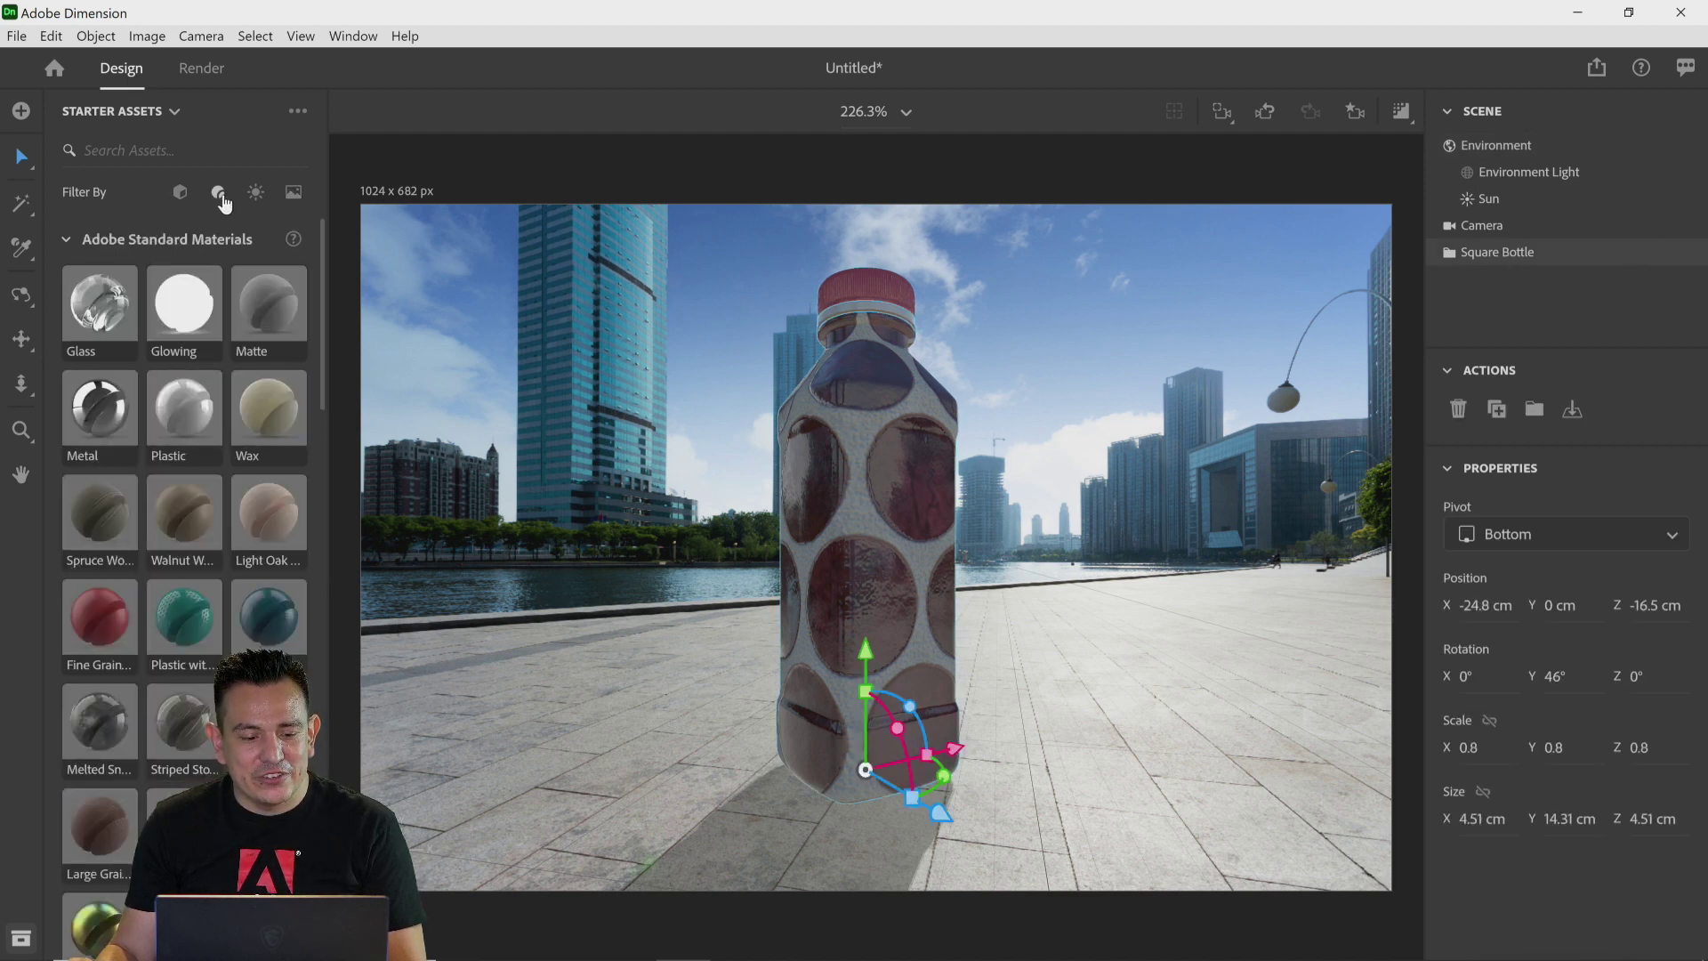
left_click_drag(97, 414, 927, 531)
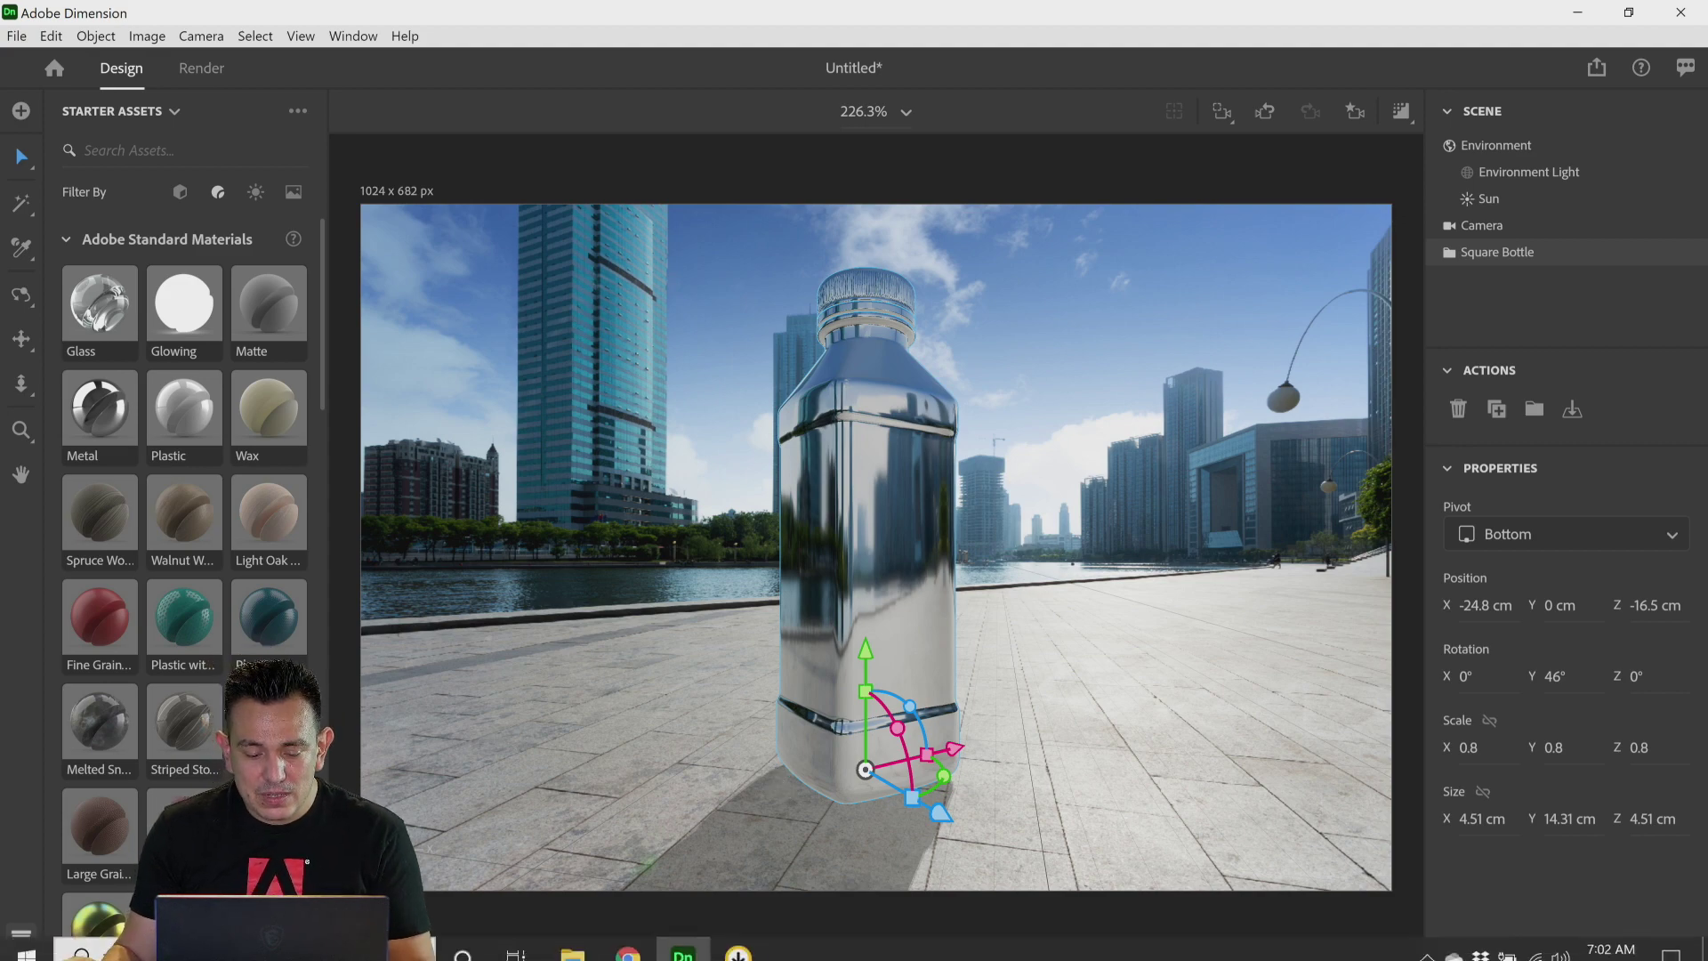
Step: Switch to the browser and view the Contemporary Living Space Dimension project on Behance
left_click(630, 941)
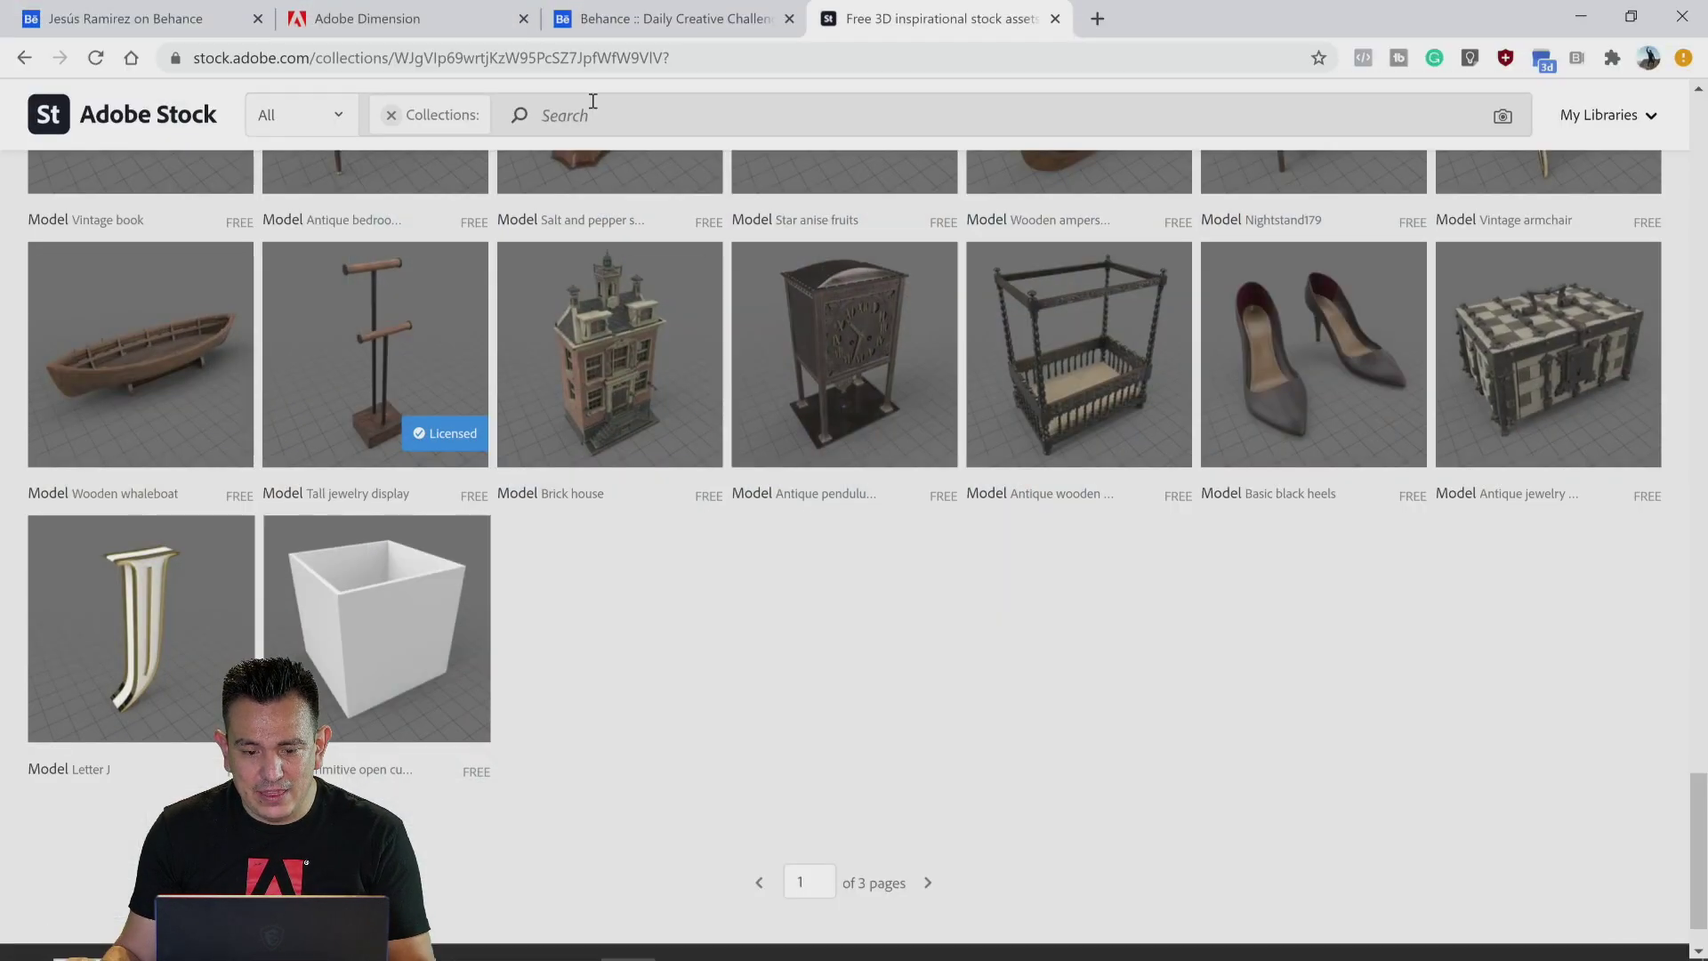
left_click(612, 18)
left_click(129, 18)
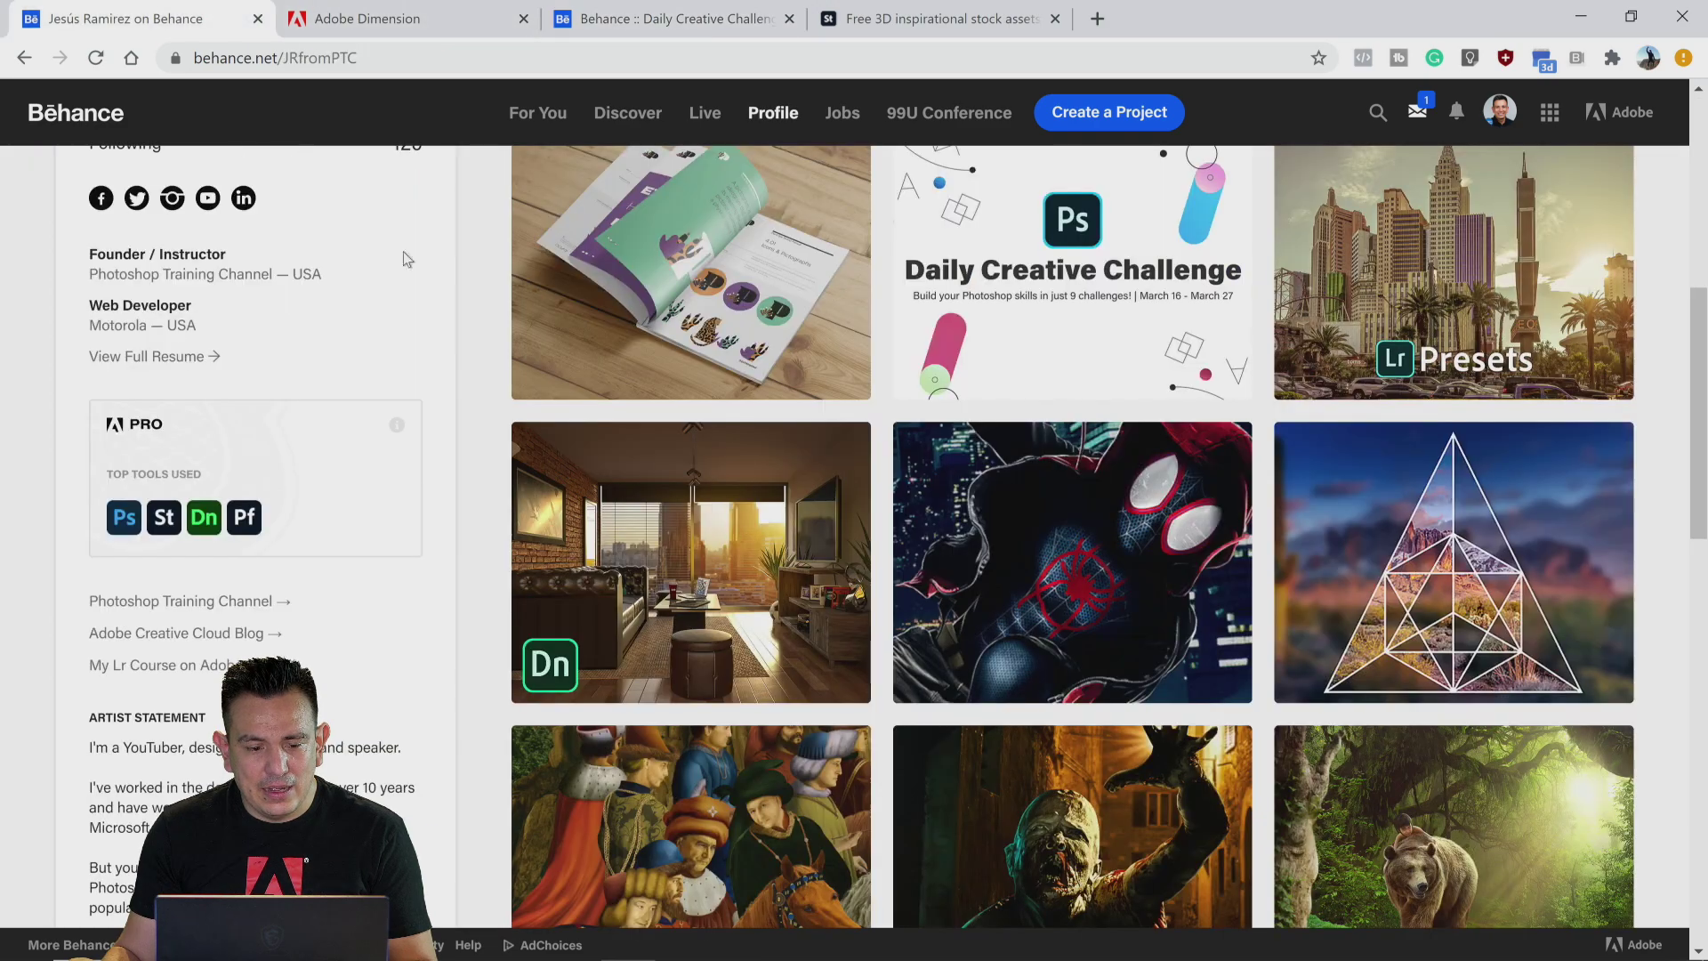
left_click(691, 538)
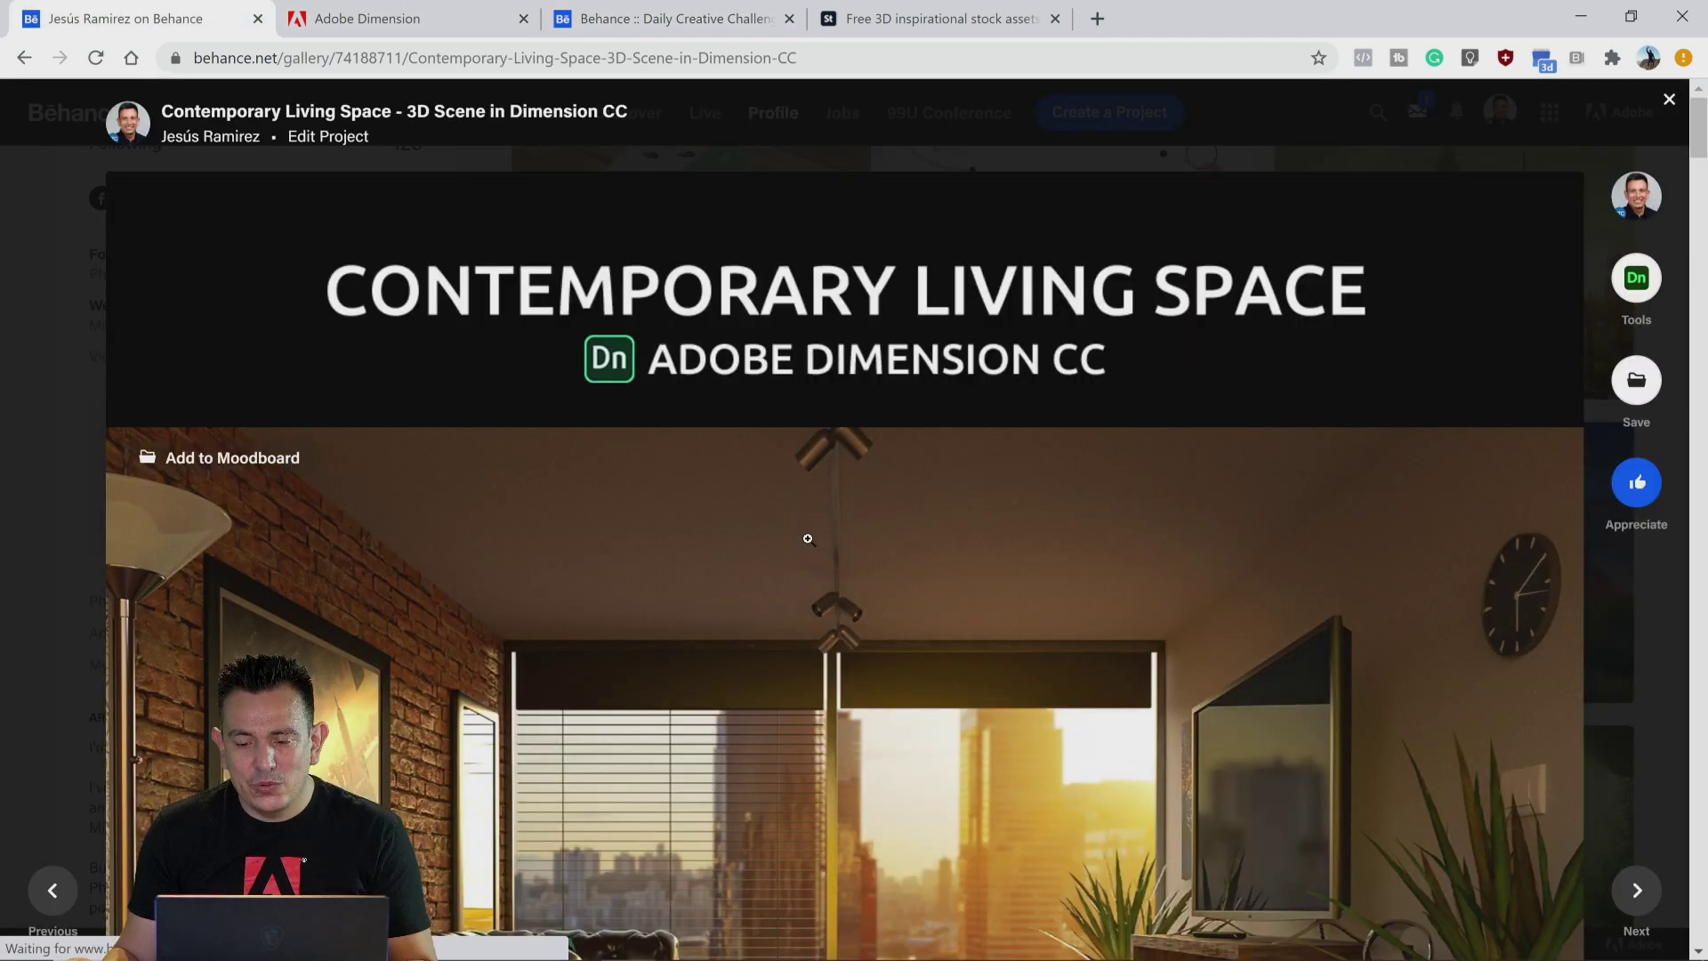
scroll(907, 551, "down", 4)
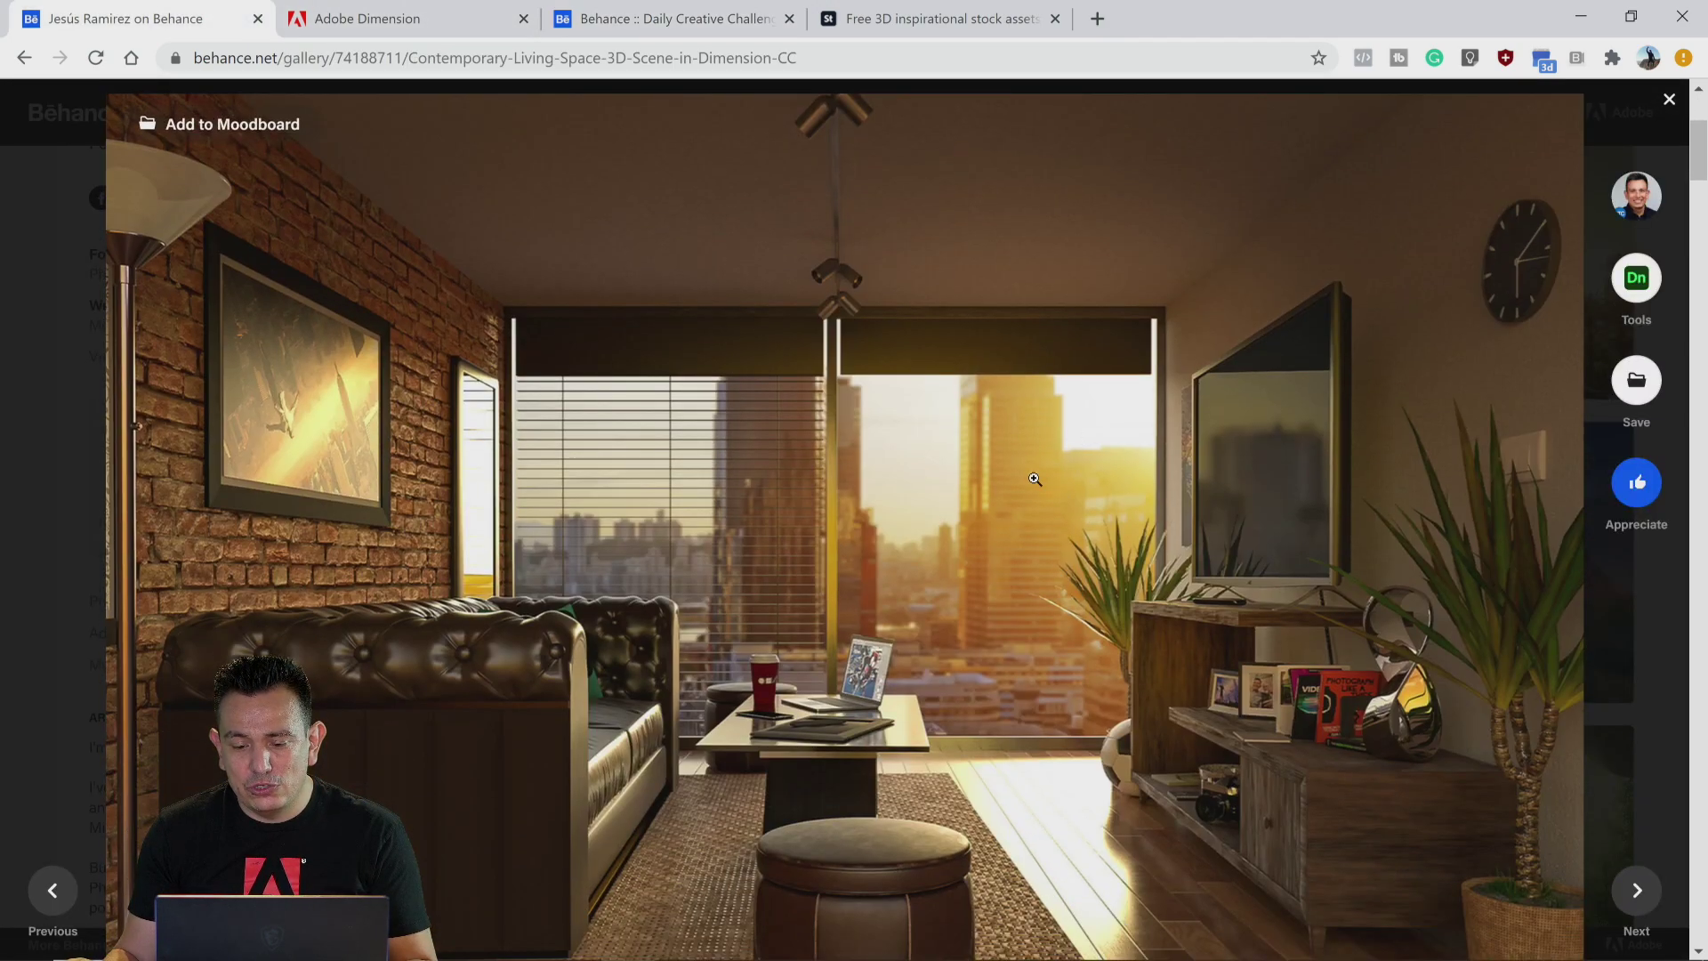
scroll(1017, 497, "down", 1)
scroll(1017, 498, "down", 1)
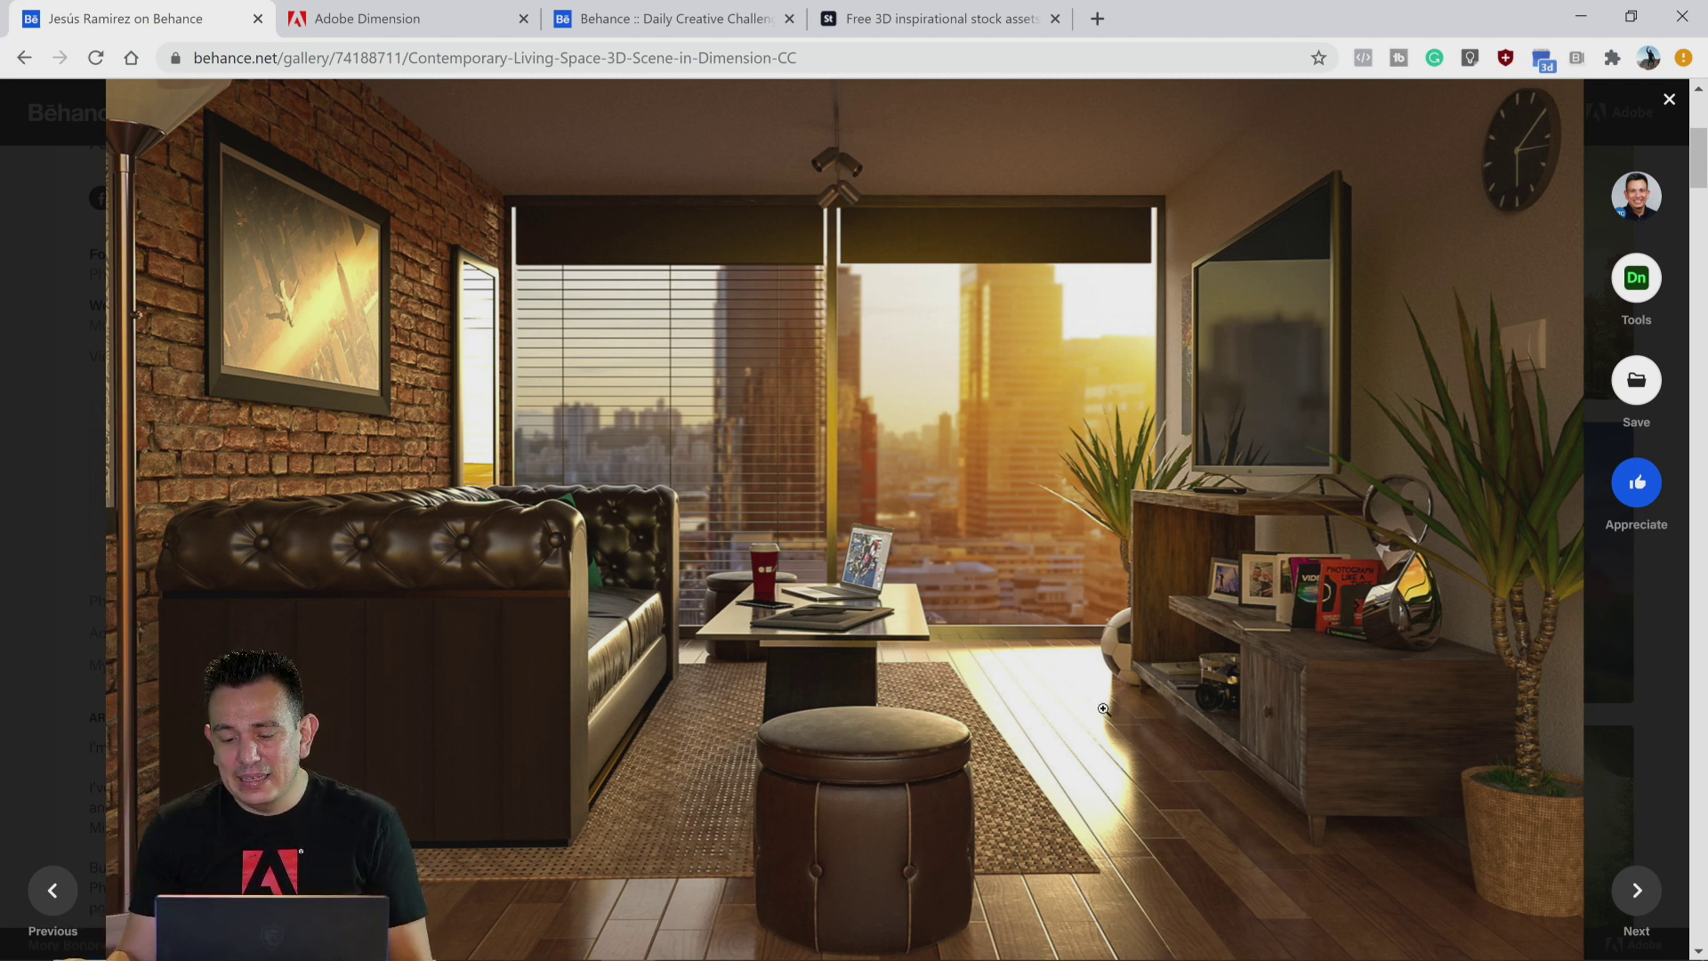
mouse_move(509, 950)
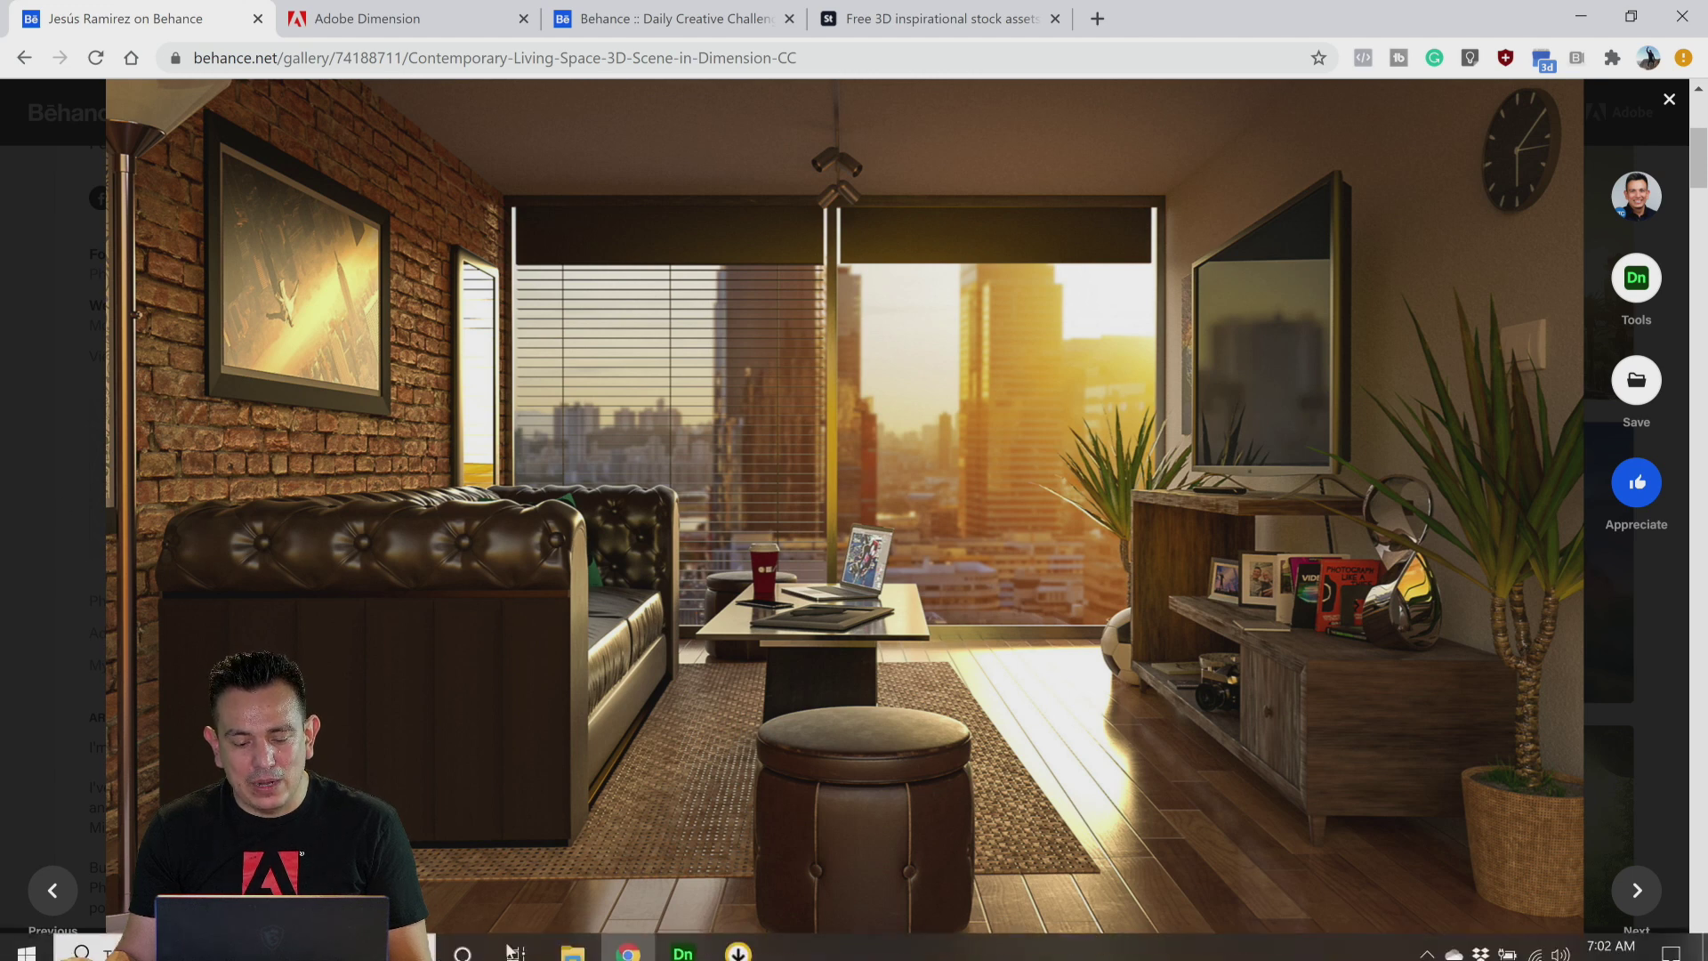
Step: Return to Dimension and set the environment's global intensity to 126% and global rotation to 12°
left_click(682, 951)
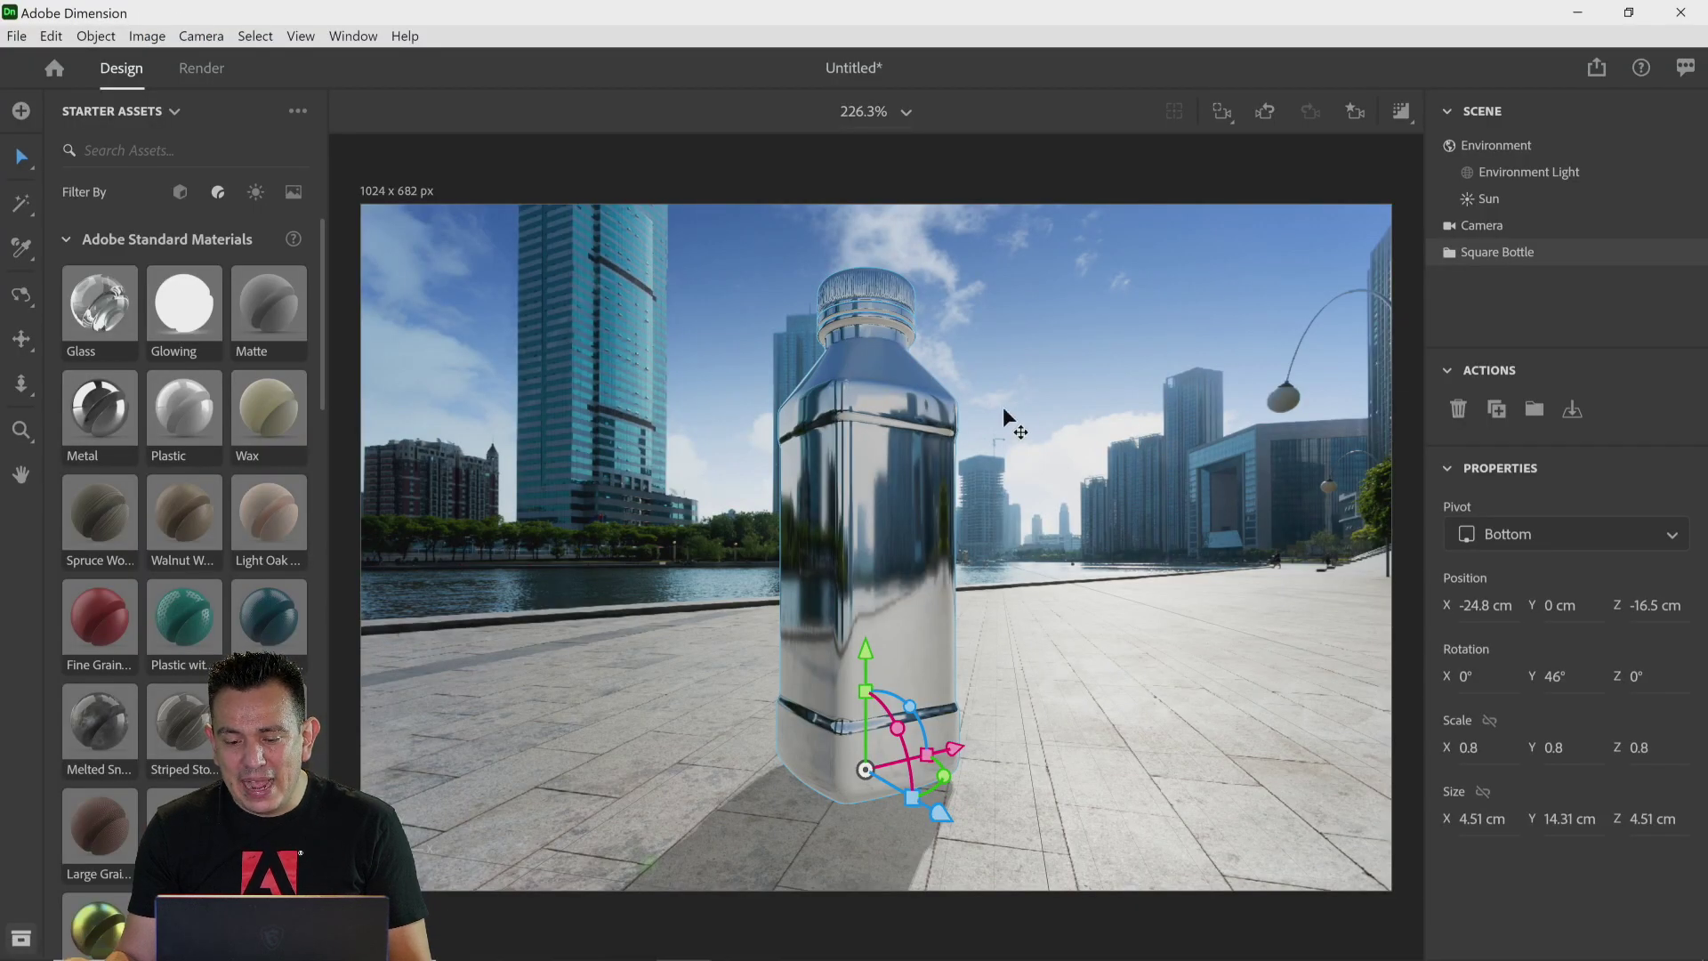
left_click(1506, 153)
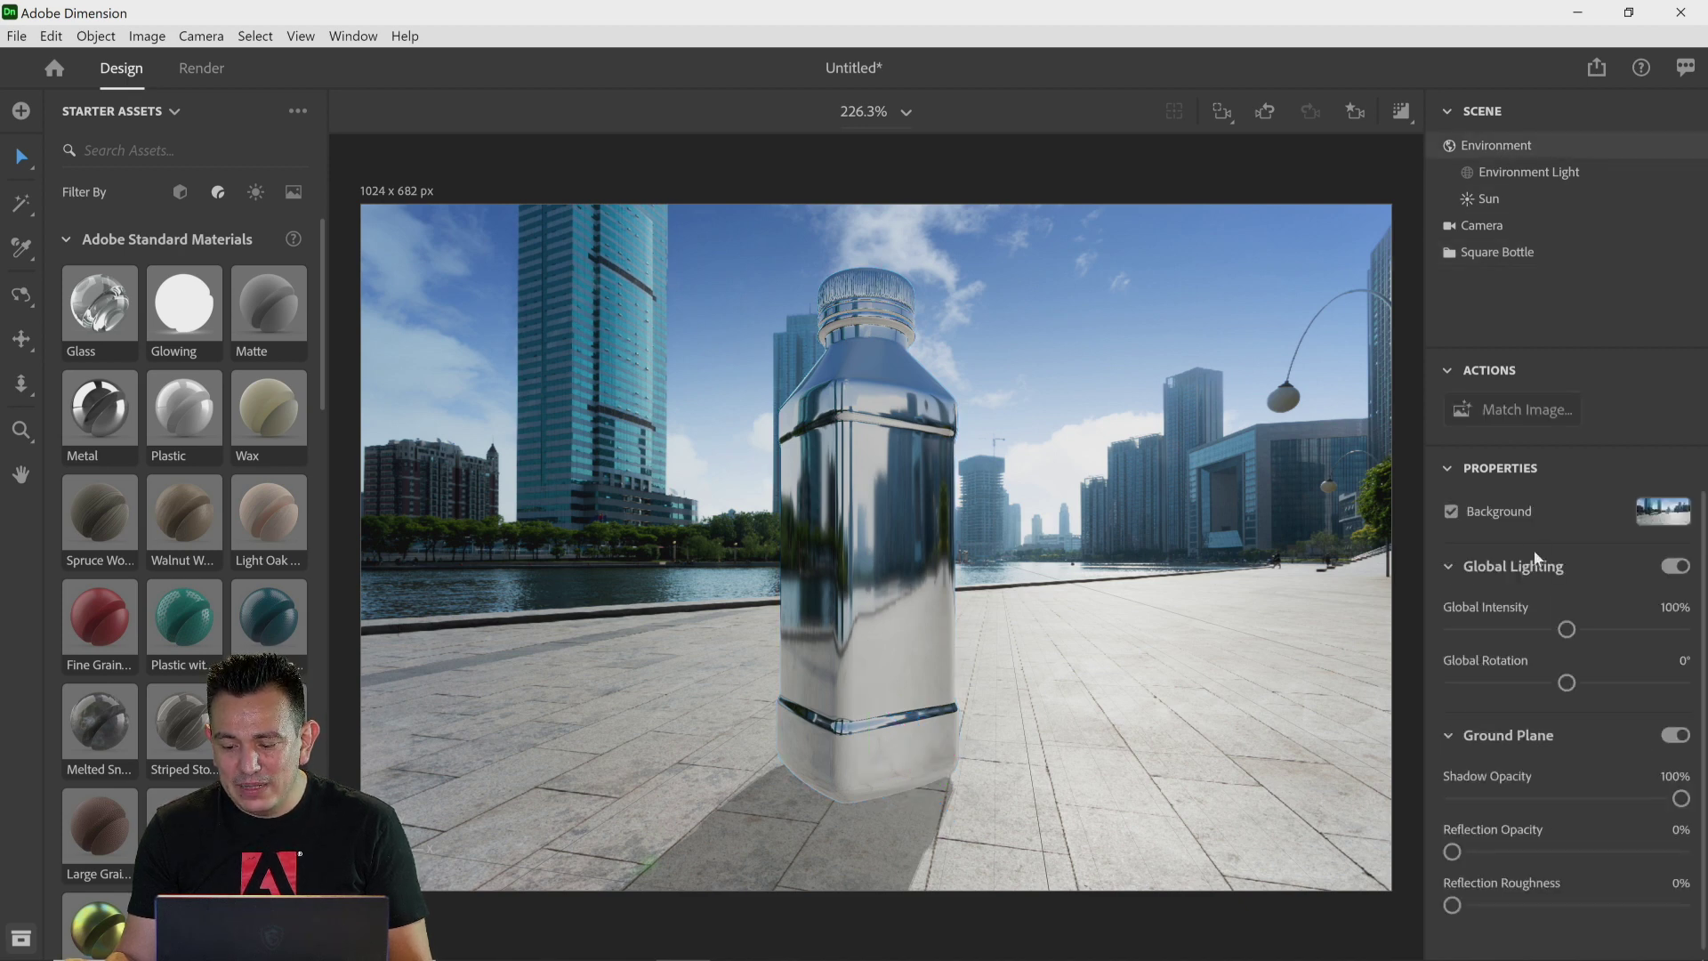
scroll(1535, 561, "down", 1)
scroll(1510, 659, "up", 1)
left_click_drag(1566, 629, 1576, 690)
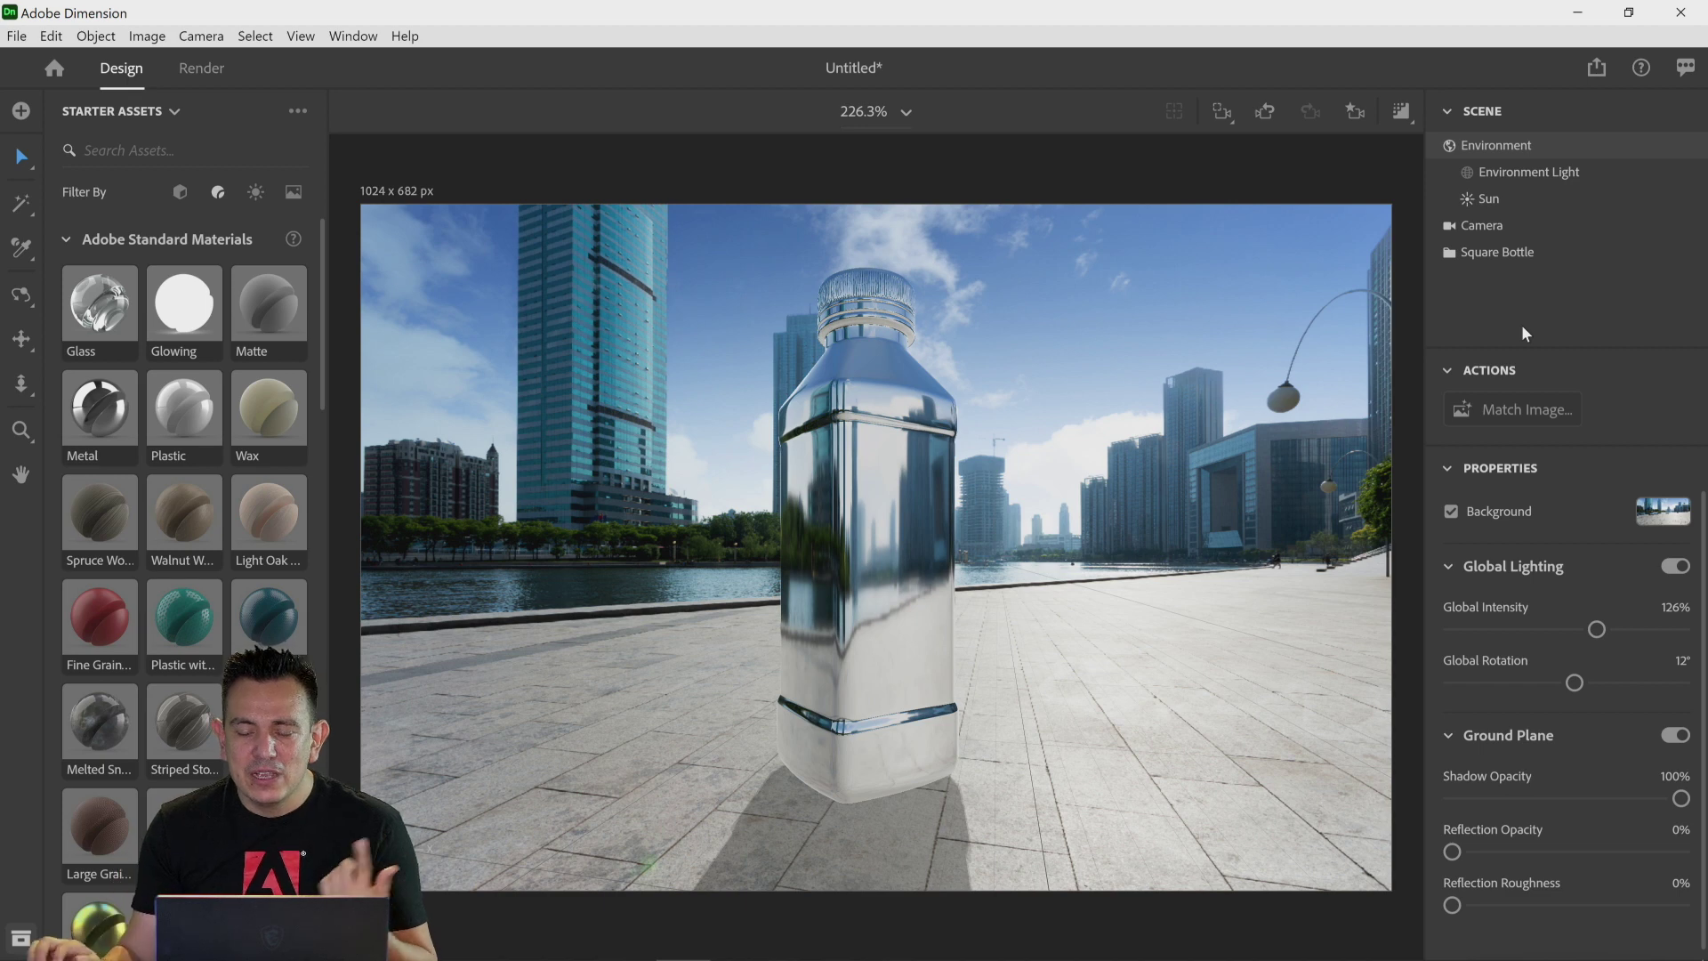
Step: Turn on the render preview and try the ground plane's shadow opacity at 49%, returning it to 100%
left_click(1402, 114)
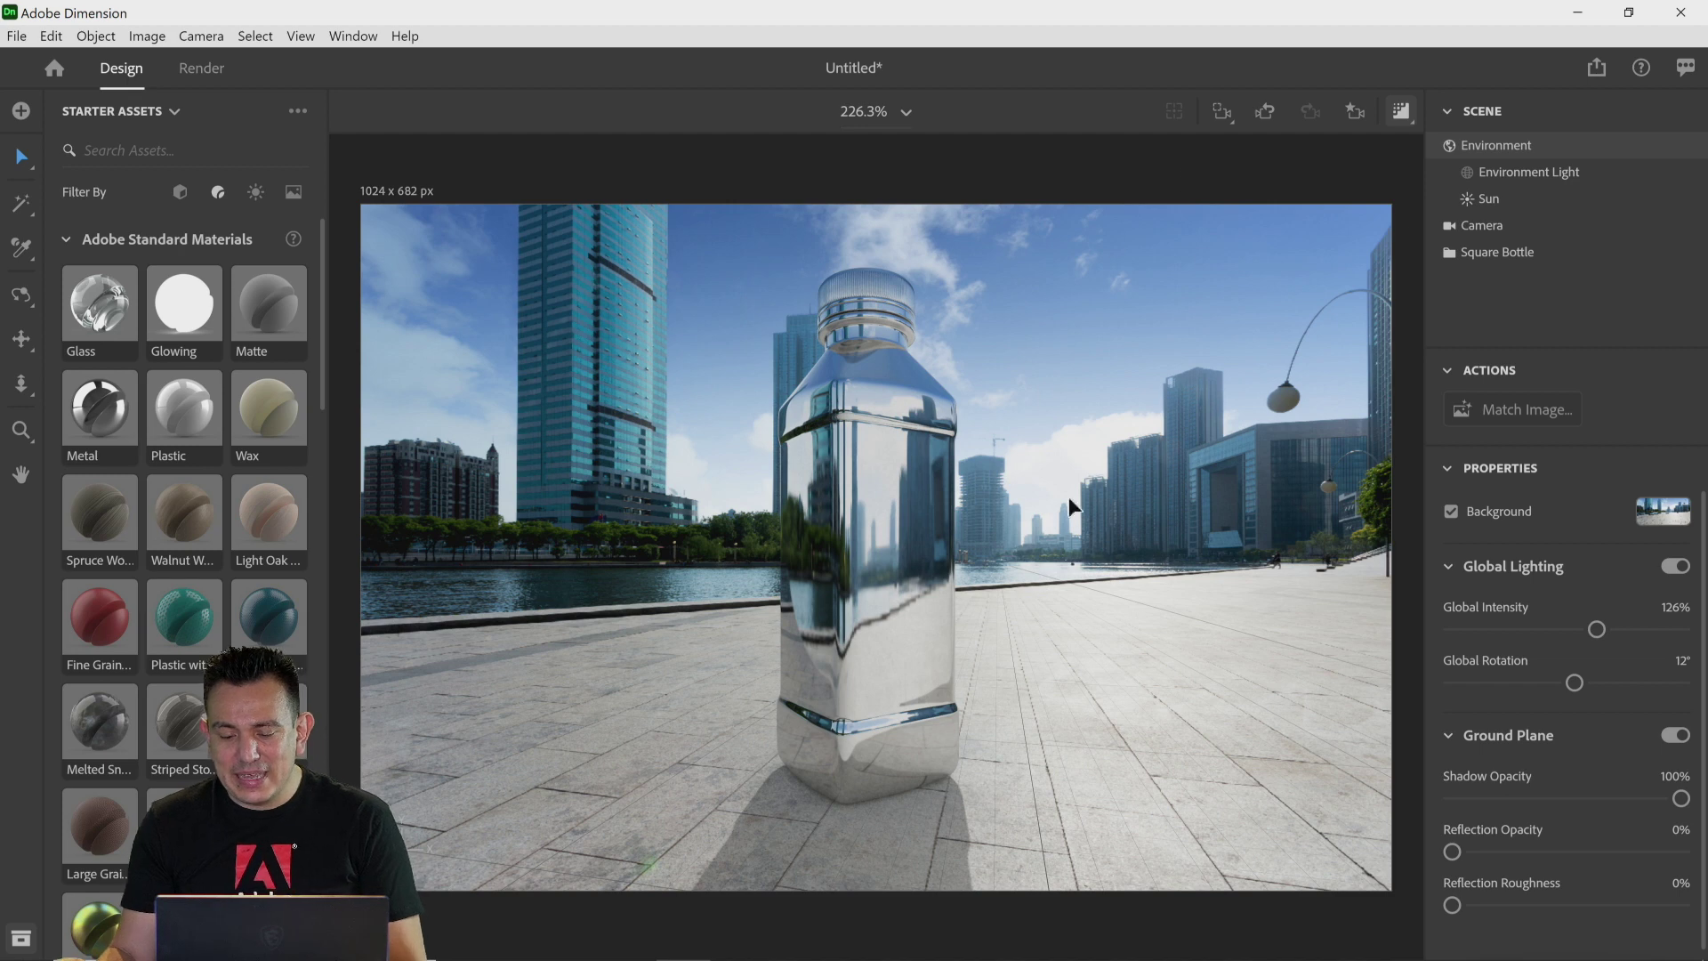
scroll(1585, 815, "down", 1)
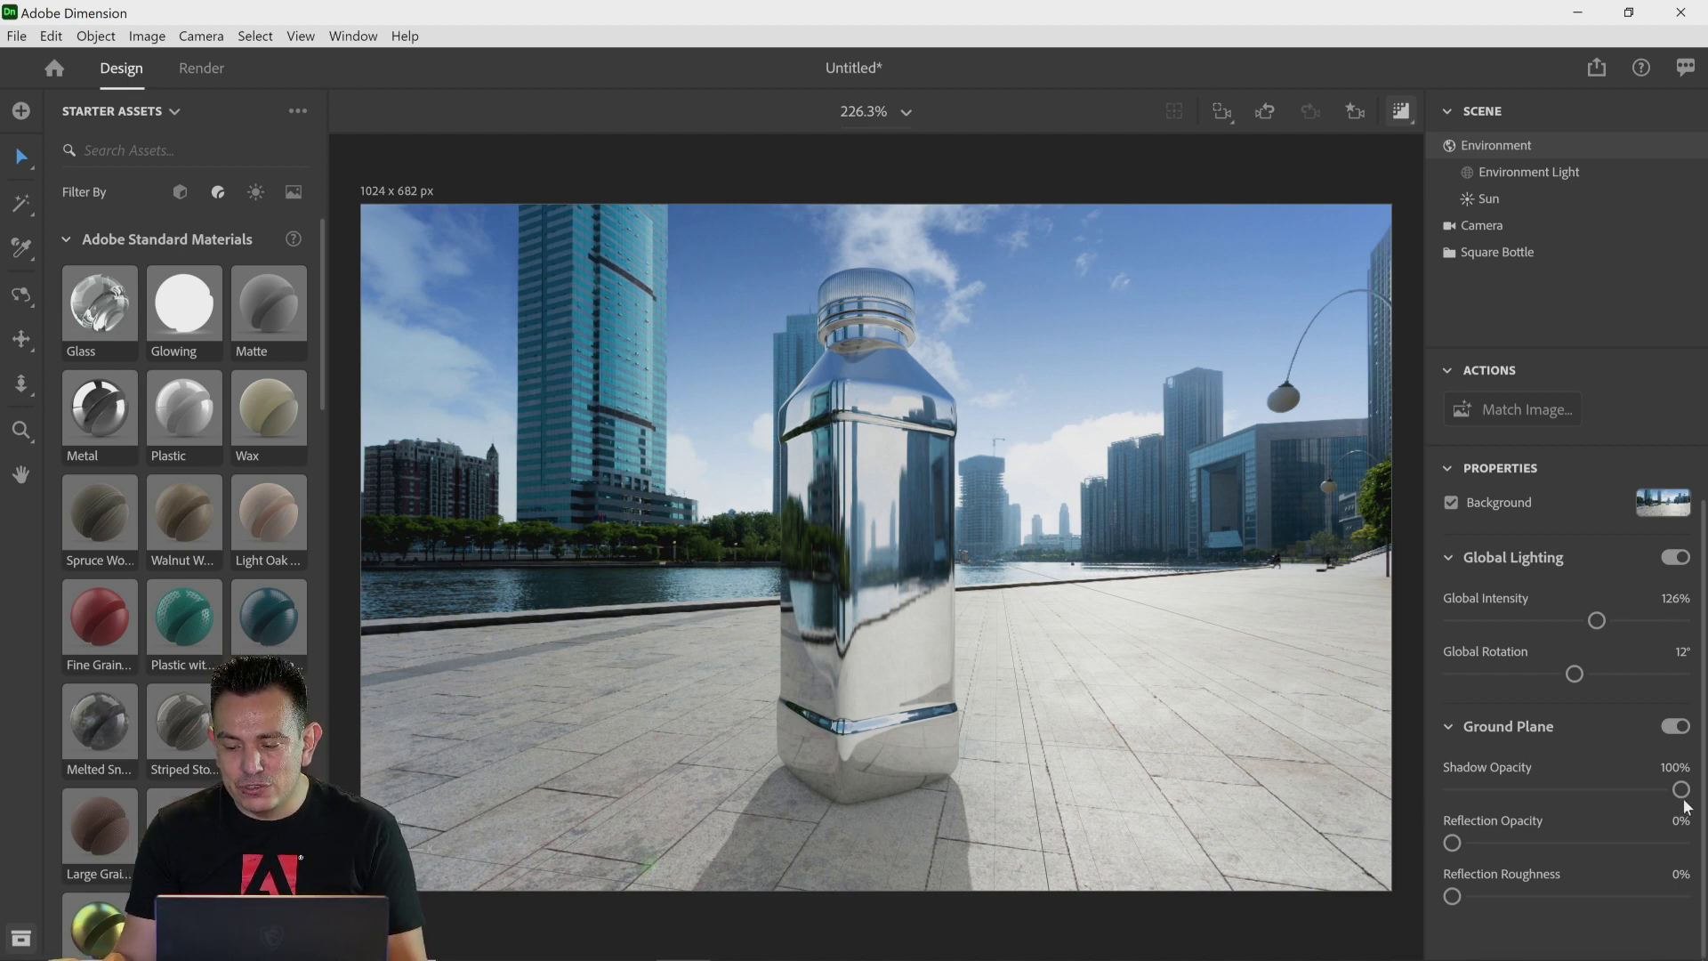
left_click_drag(1680, 789, 1566, 800)
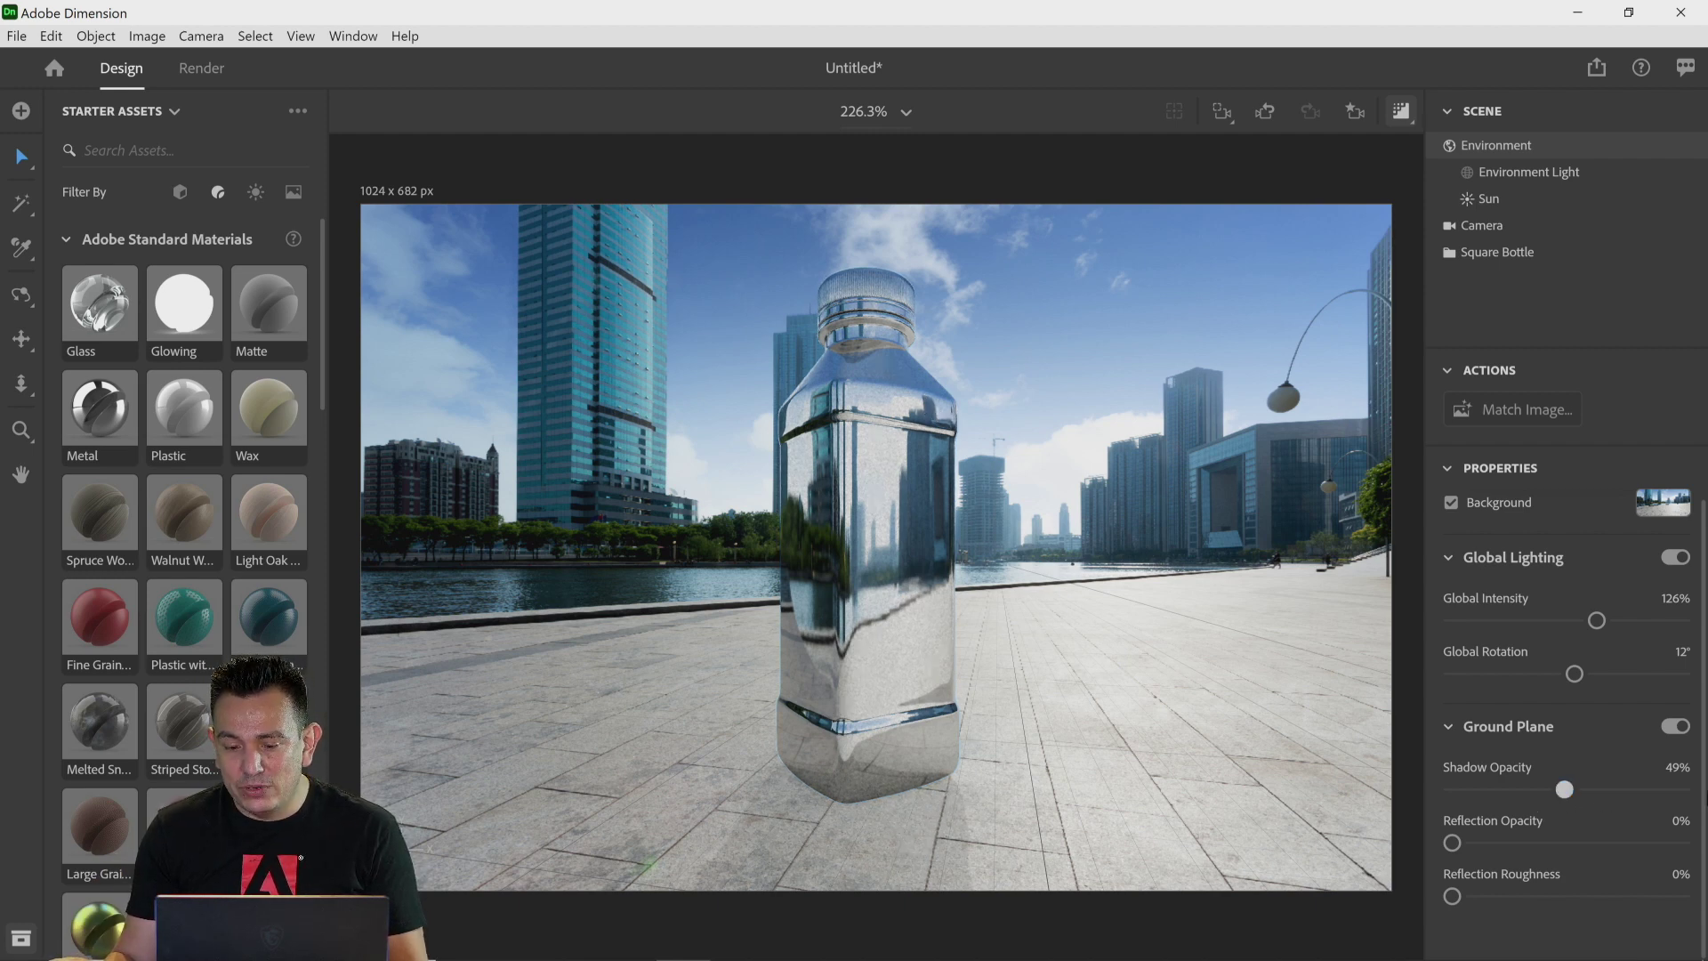
left_click_drag(1562, 789, 1680, 789)
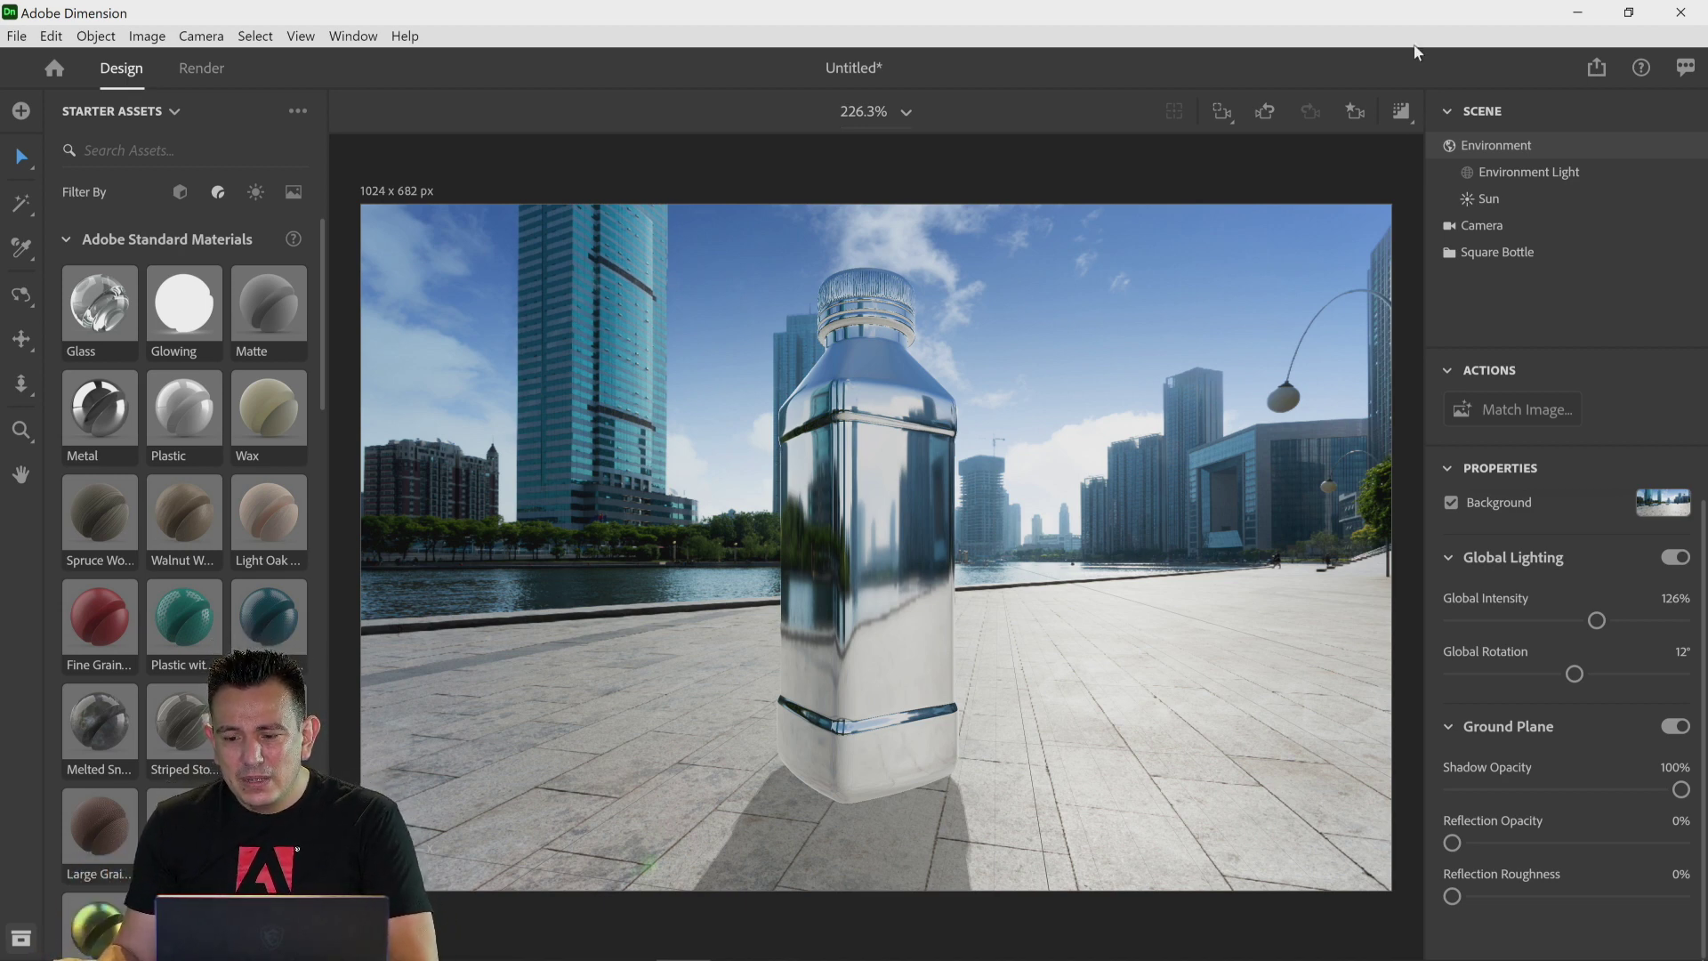
Step: Re-enable the render preview and set the ground plane's reflection opacity to 29%
left_click(1403, 120)
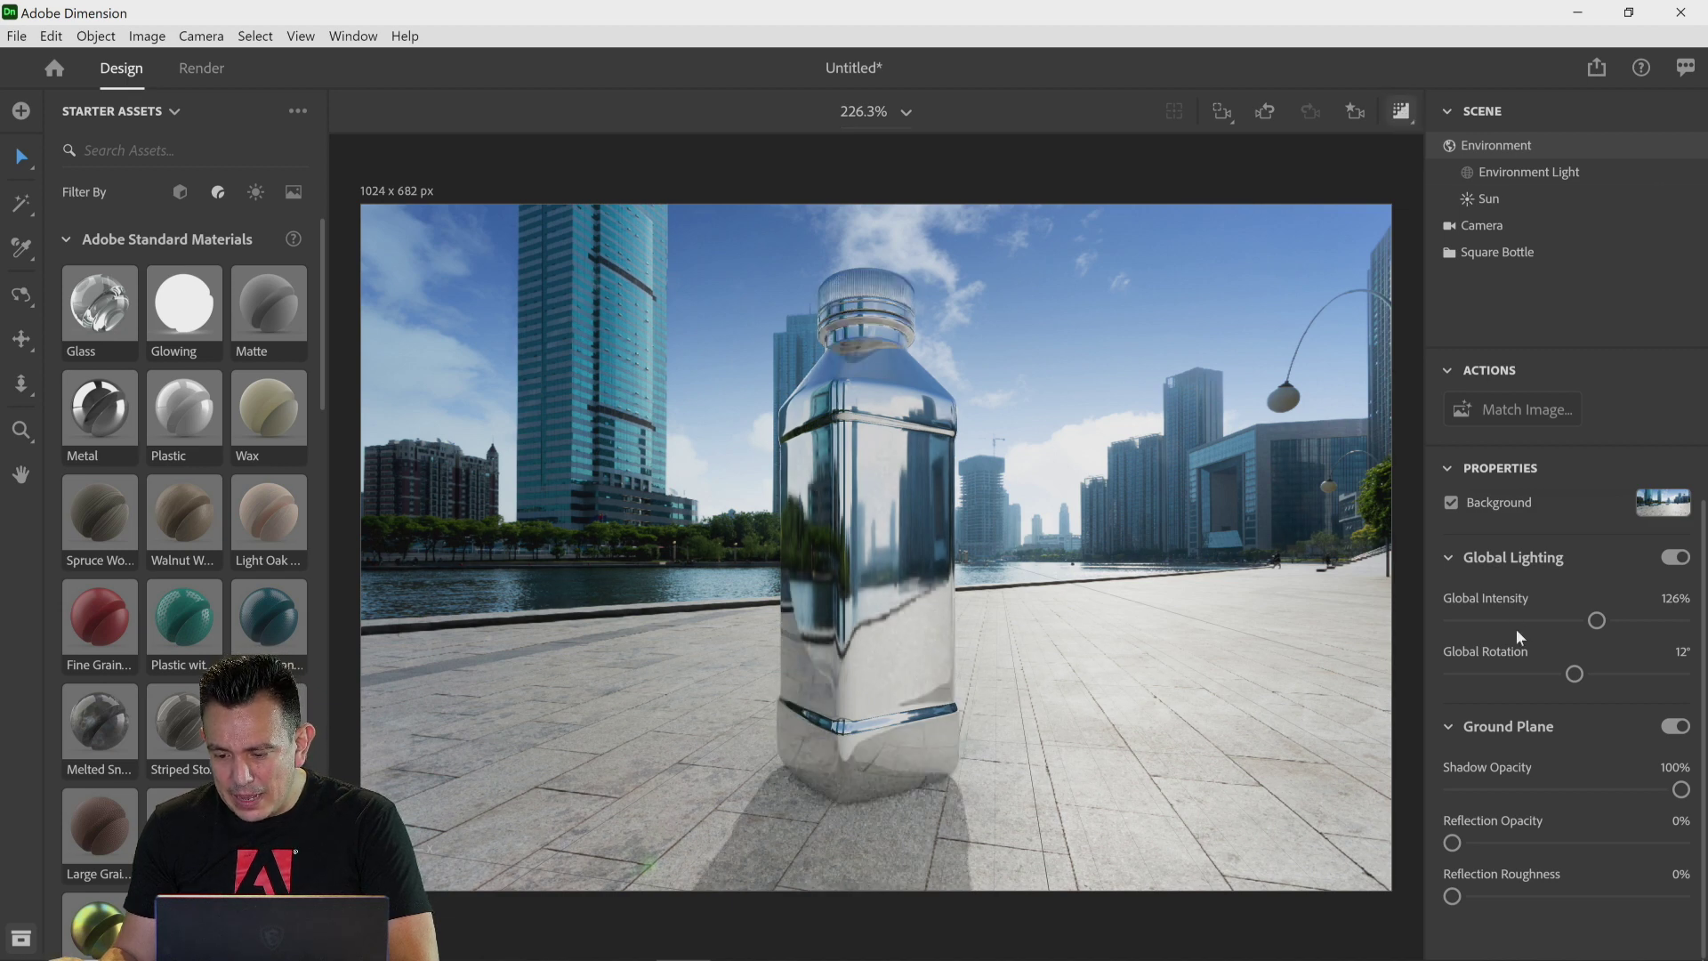
left_click_drag(1453, 845, 1671, 843)
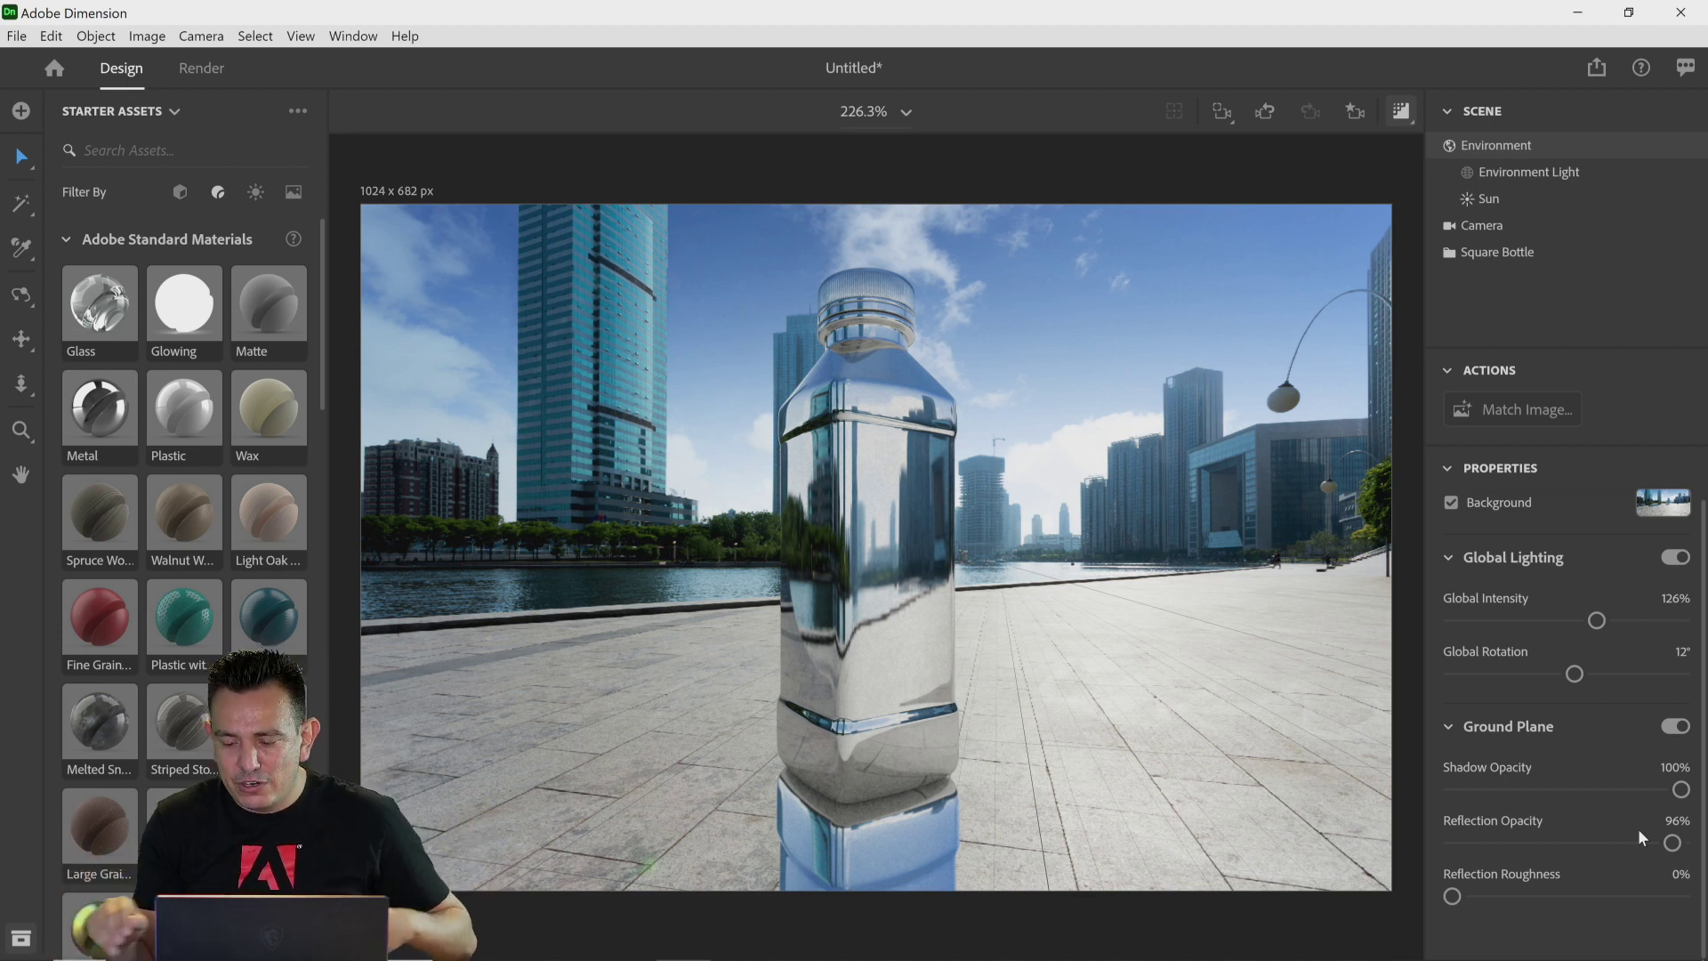
left_click_drag(1673, 842, 1521, 849)
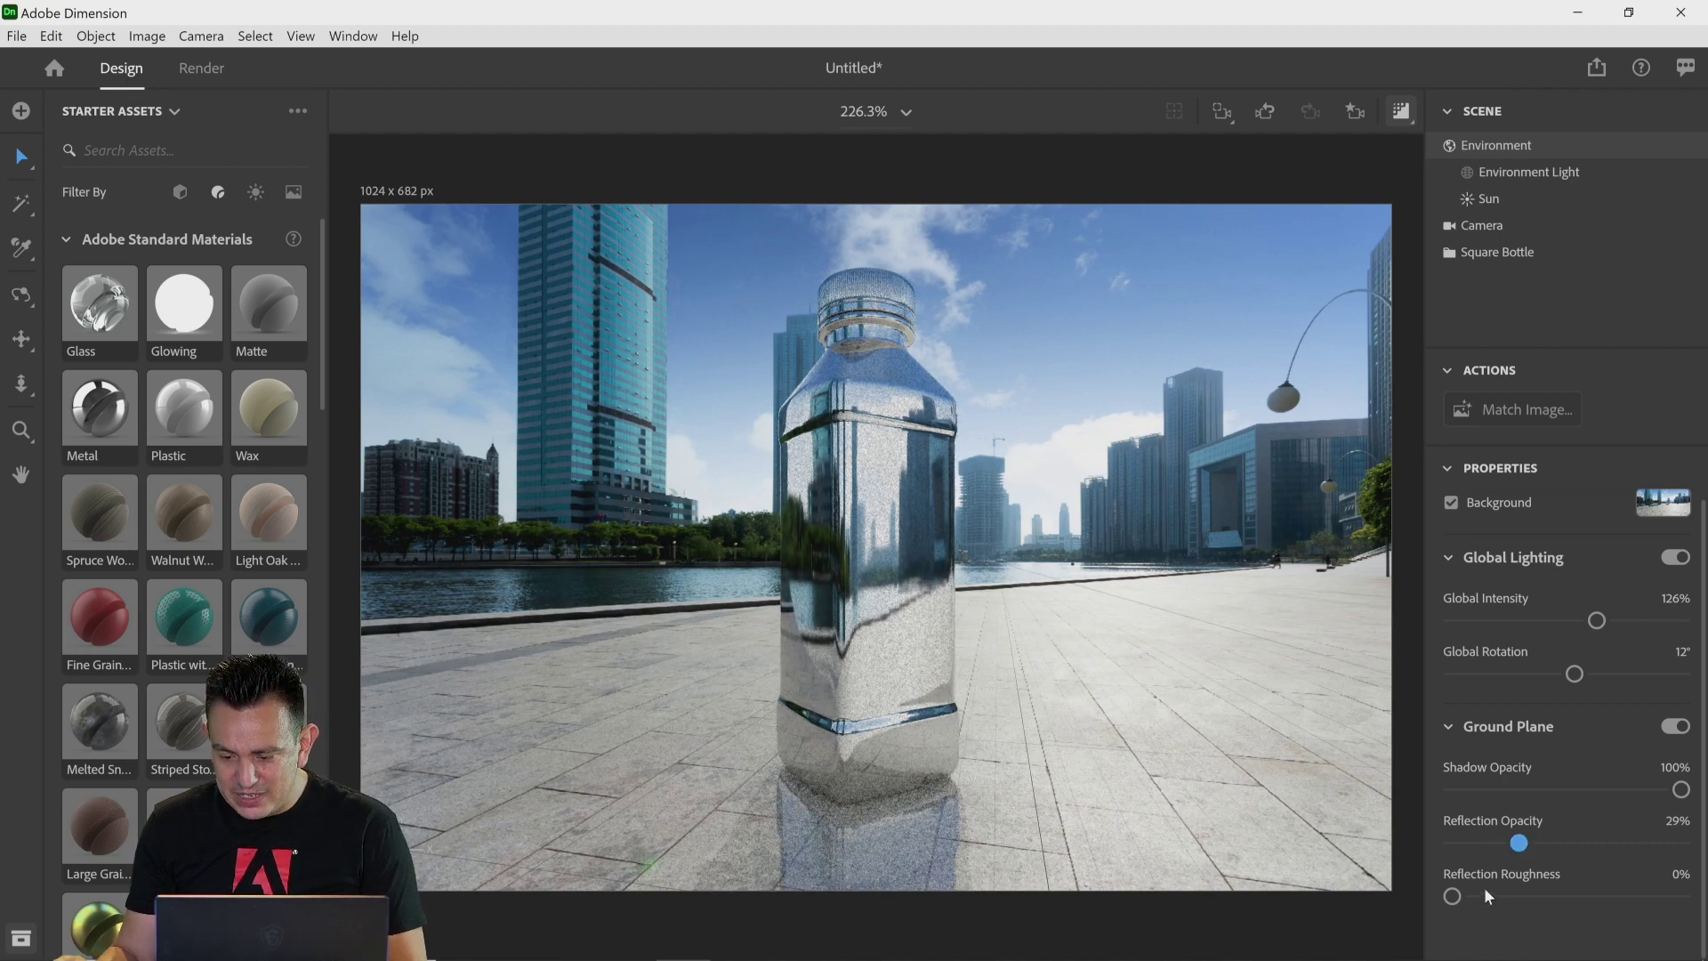
Step: Set the ground plane's reflection roughness to 93%
left_click_drag(1452, 897, 1663, 896)
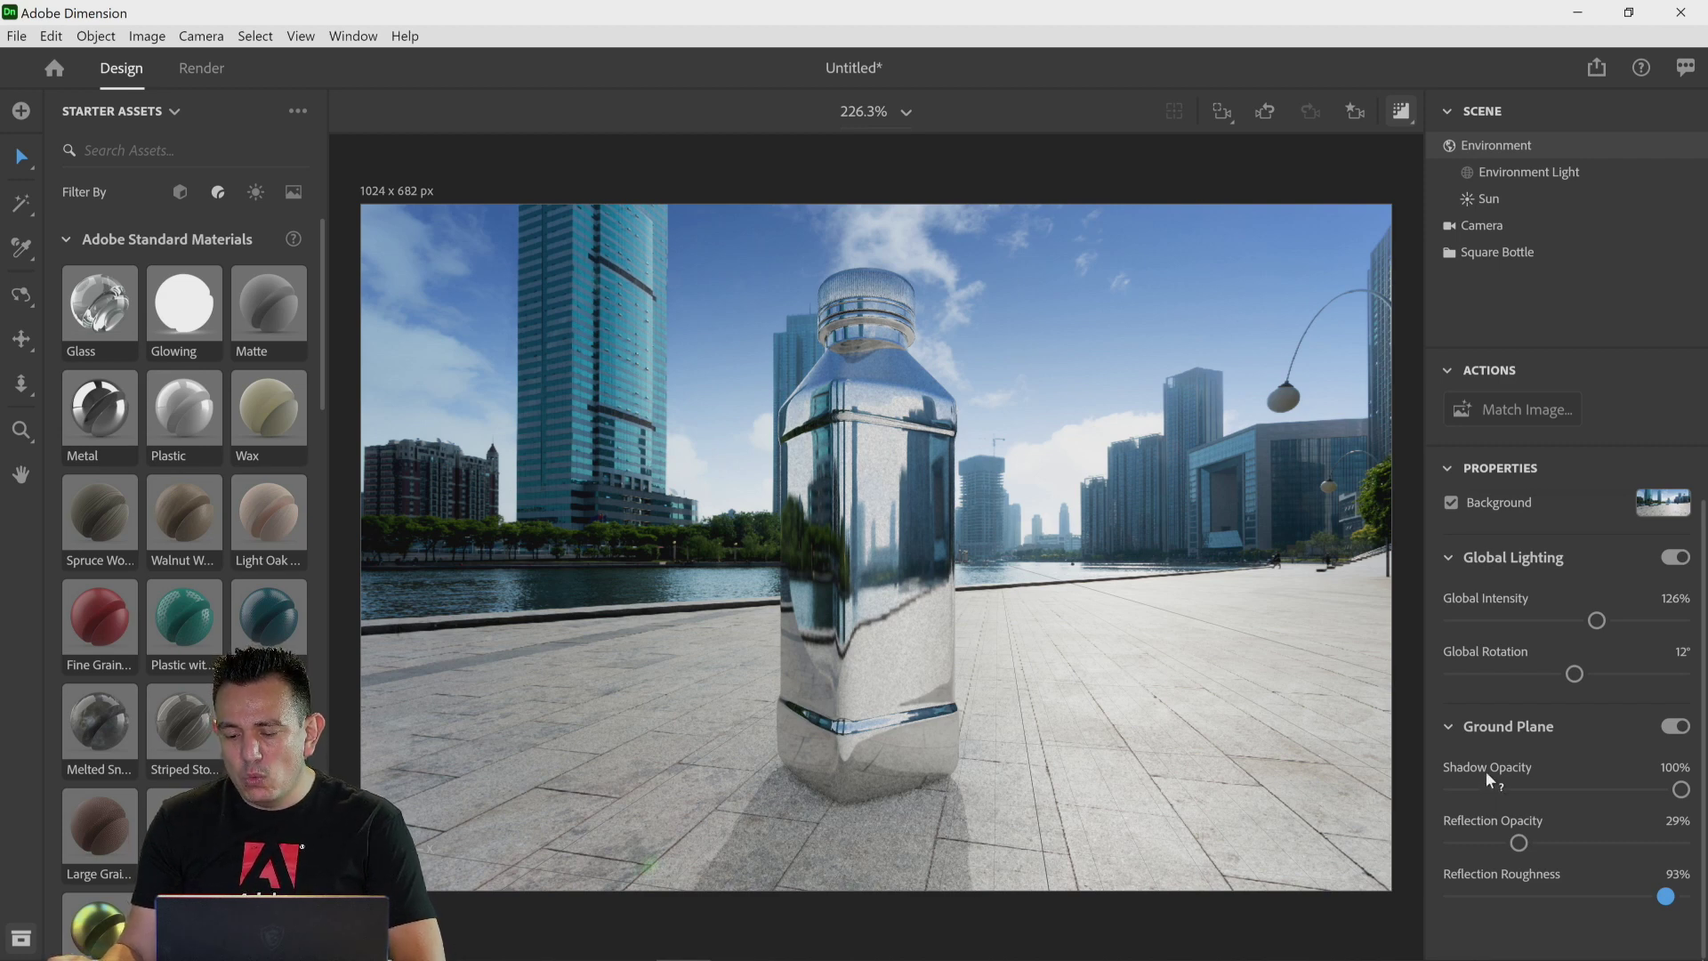
mouse_move(1485, 770)
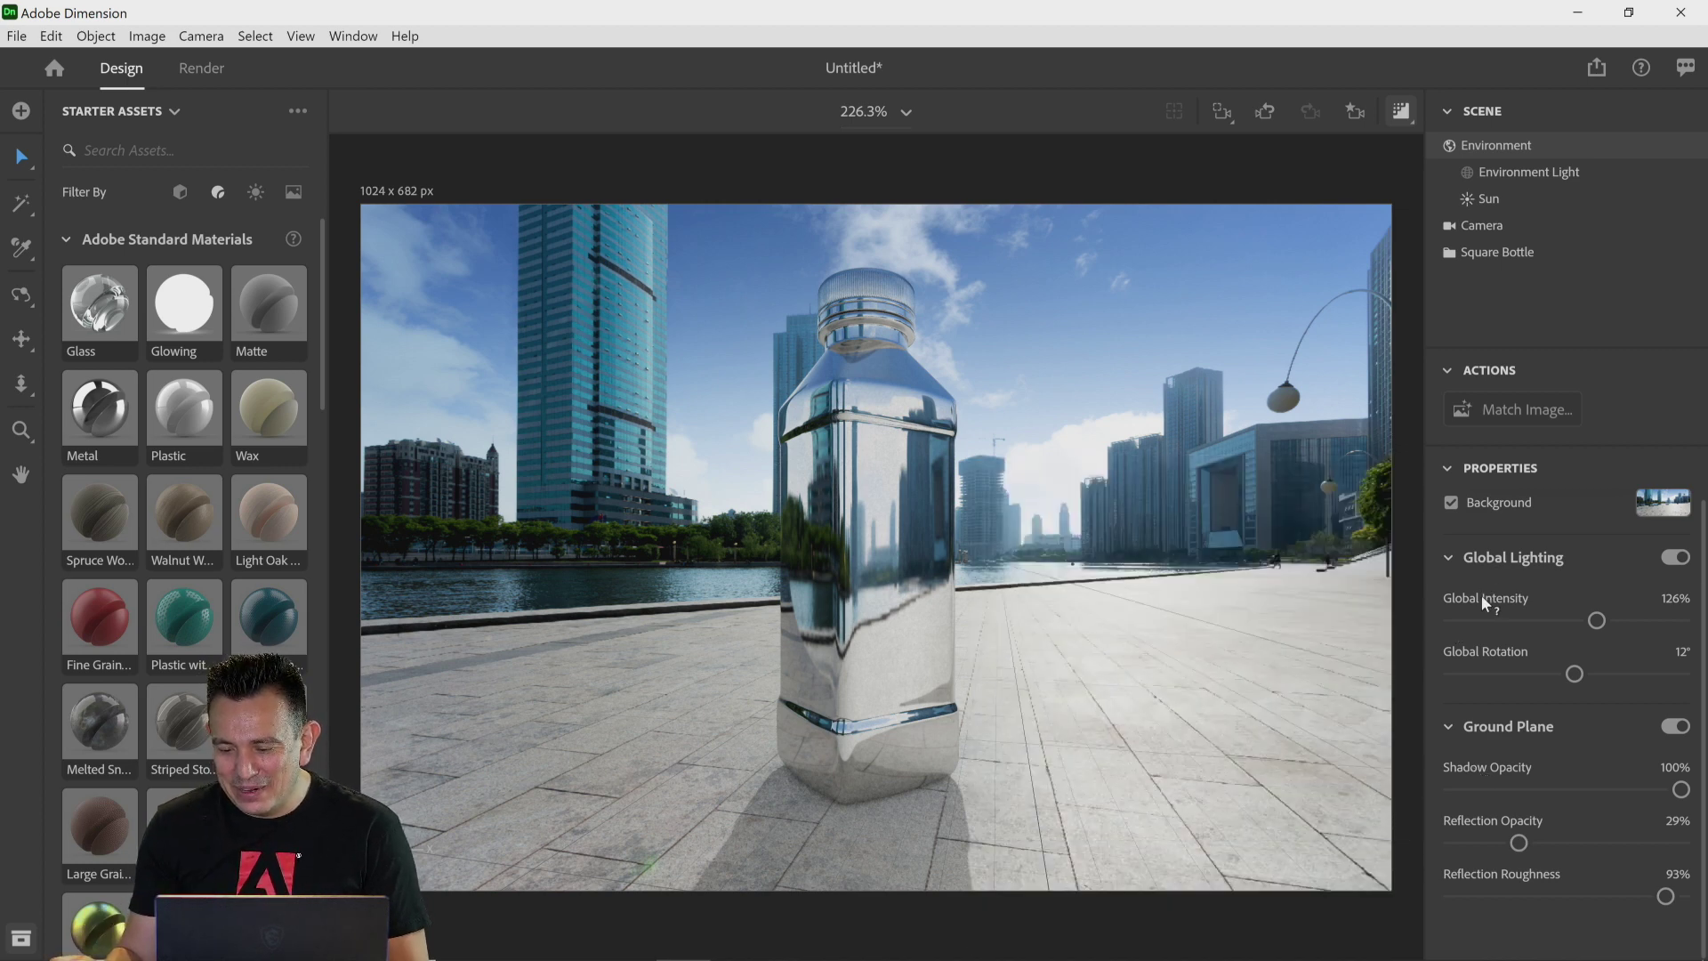
mouse_move(1481, 598)
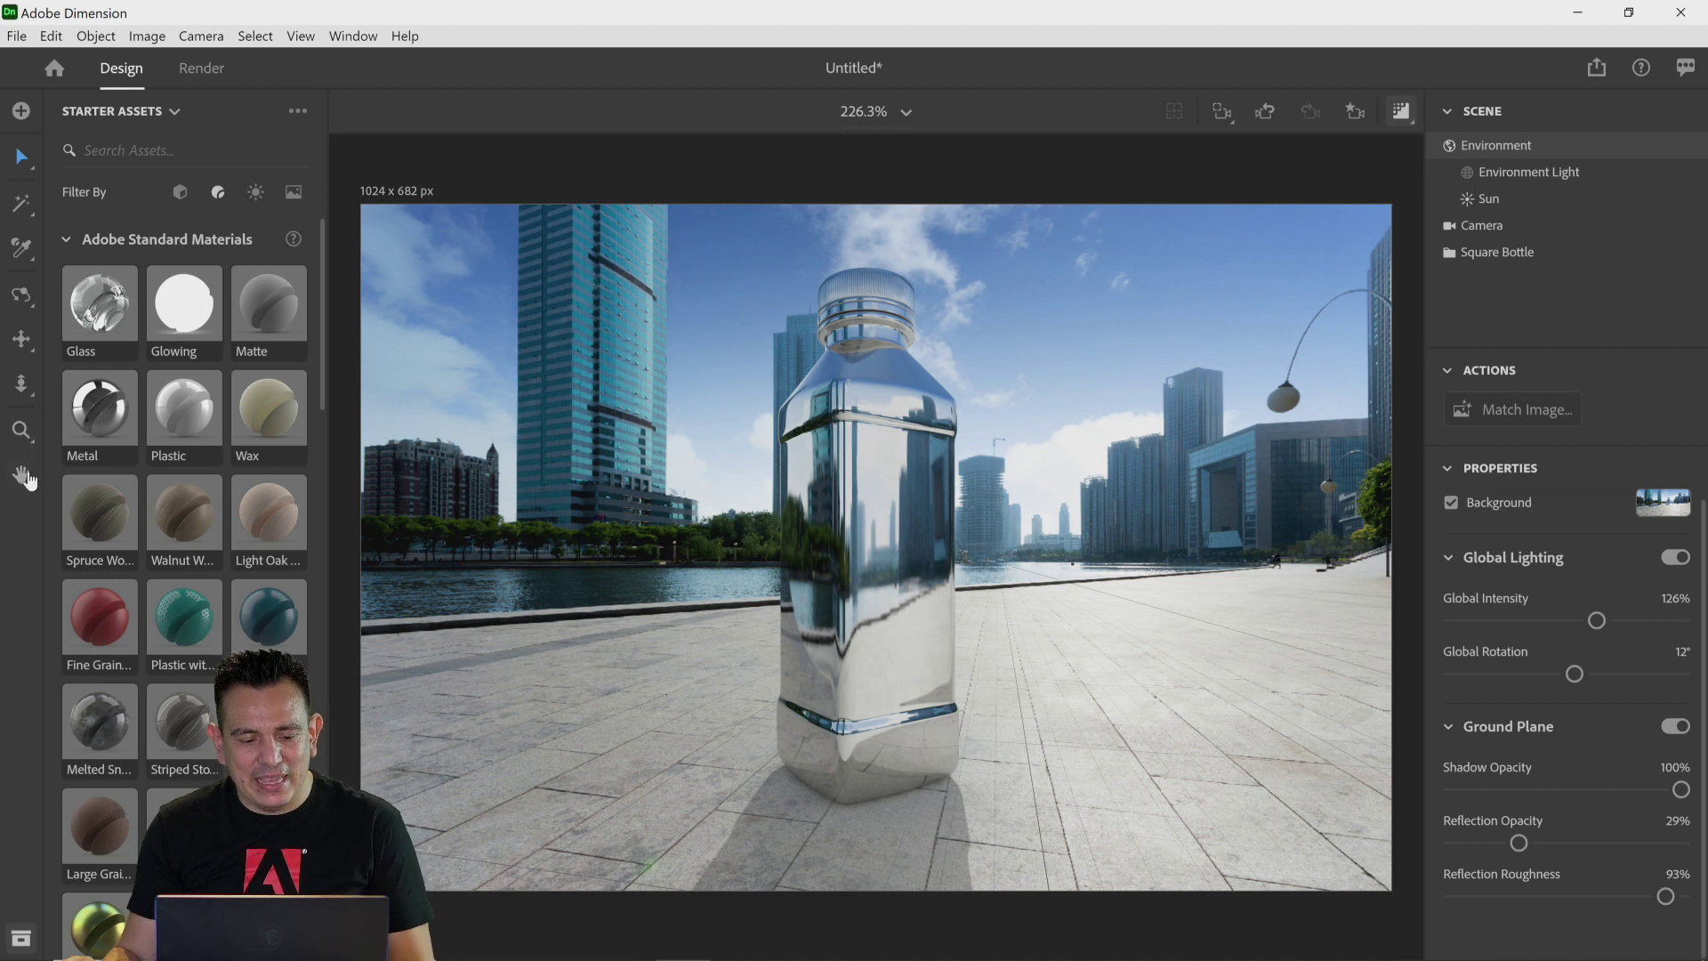
Step: Zoom in on the bottle up to 800% to inspect the metal reflections in the render preview
left_click(881, 112)
left_click(906, 112)
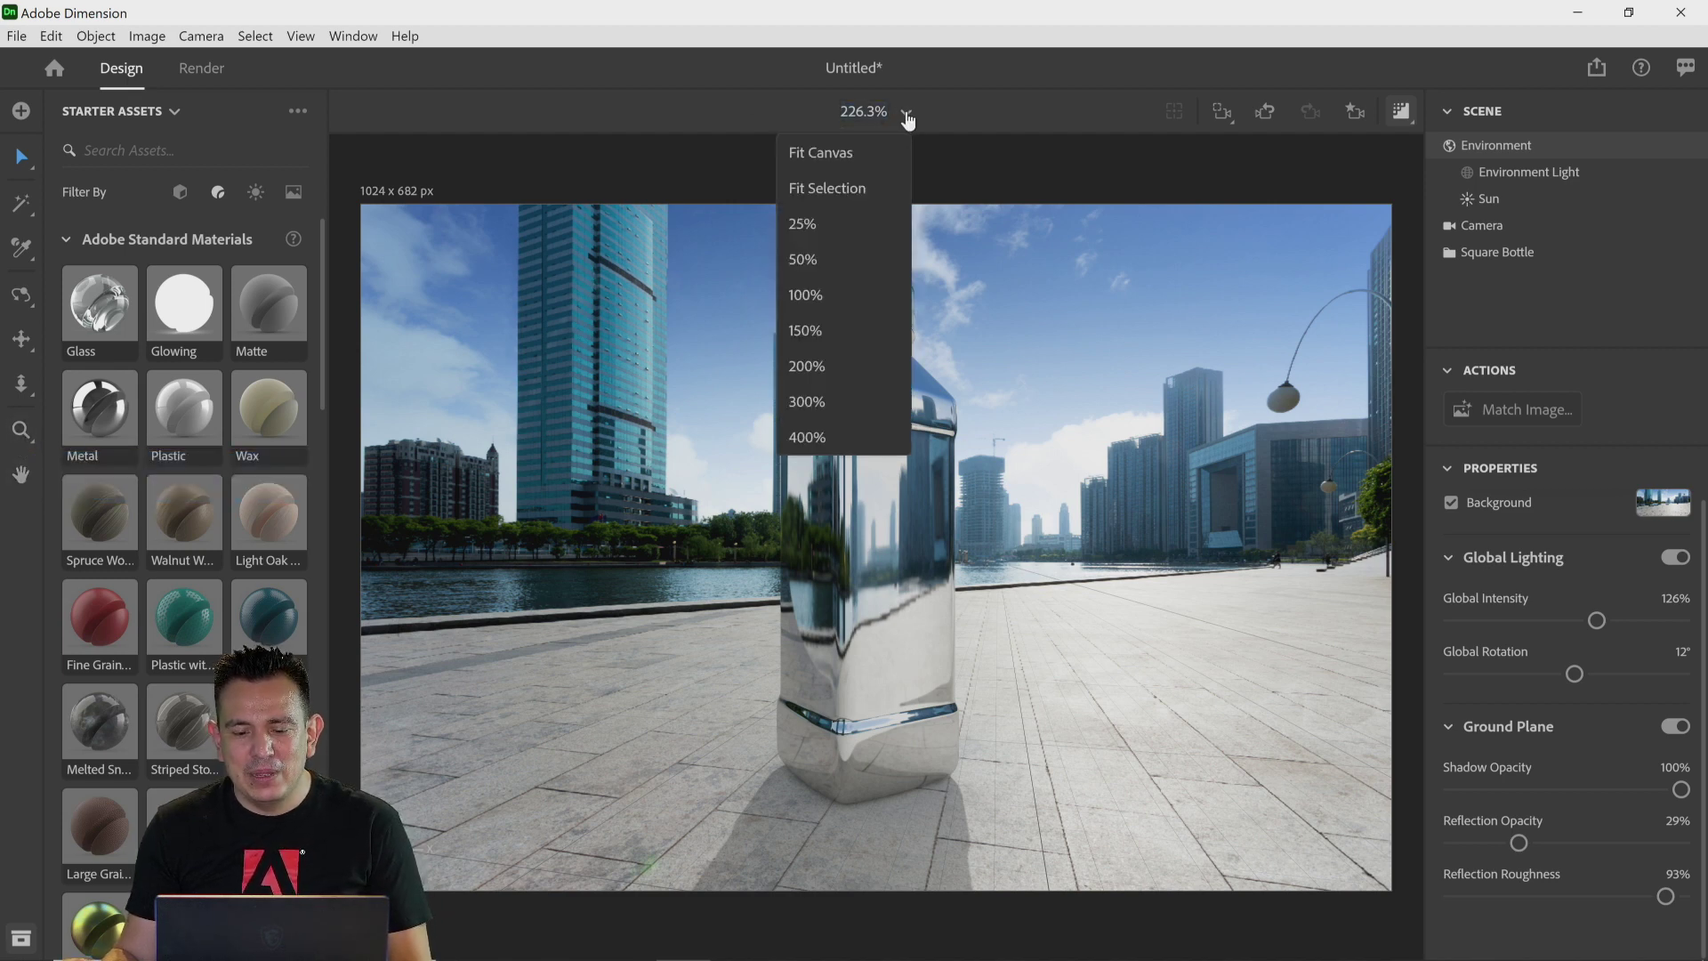
left_click(839, 368)
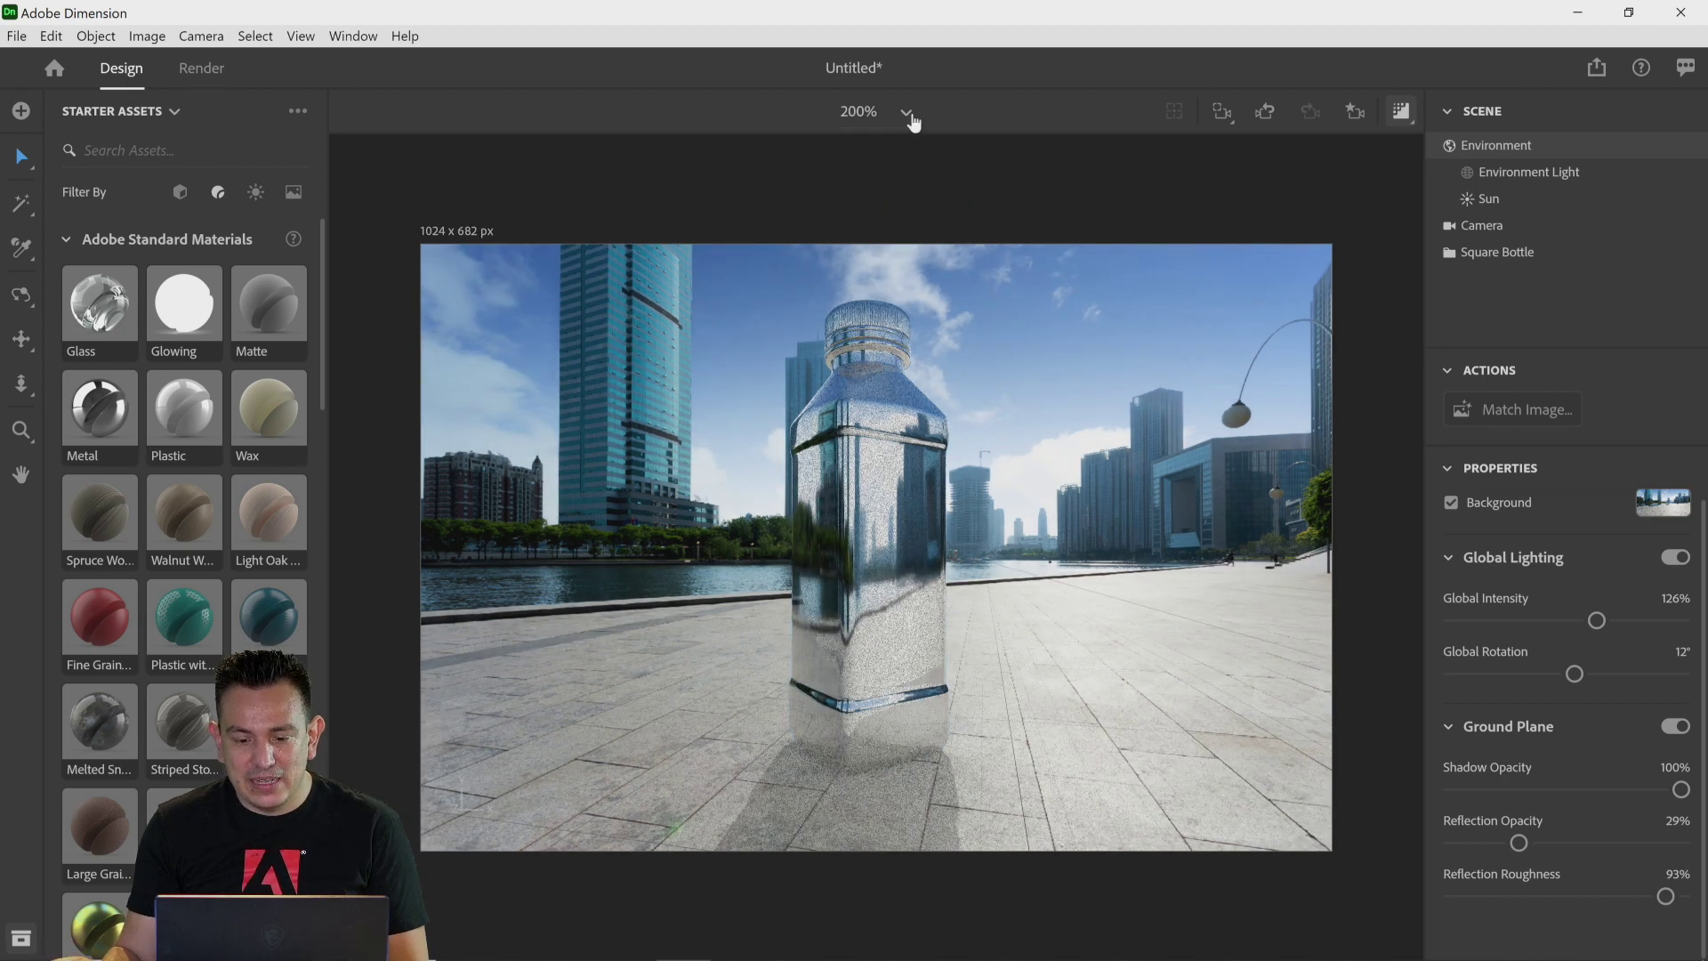
left_click(906, 112)
left_click(842, 430)
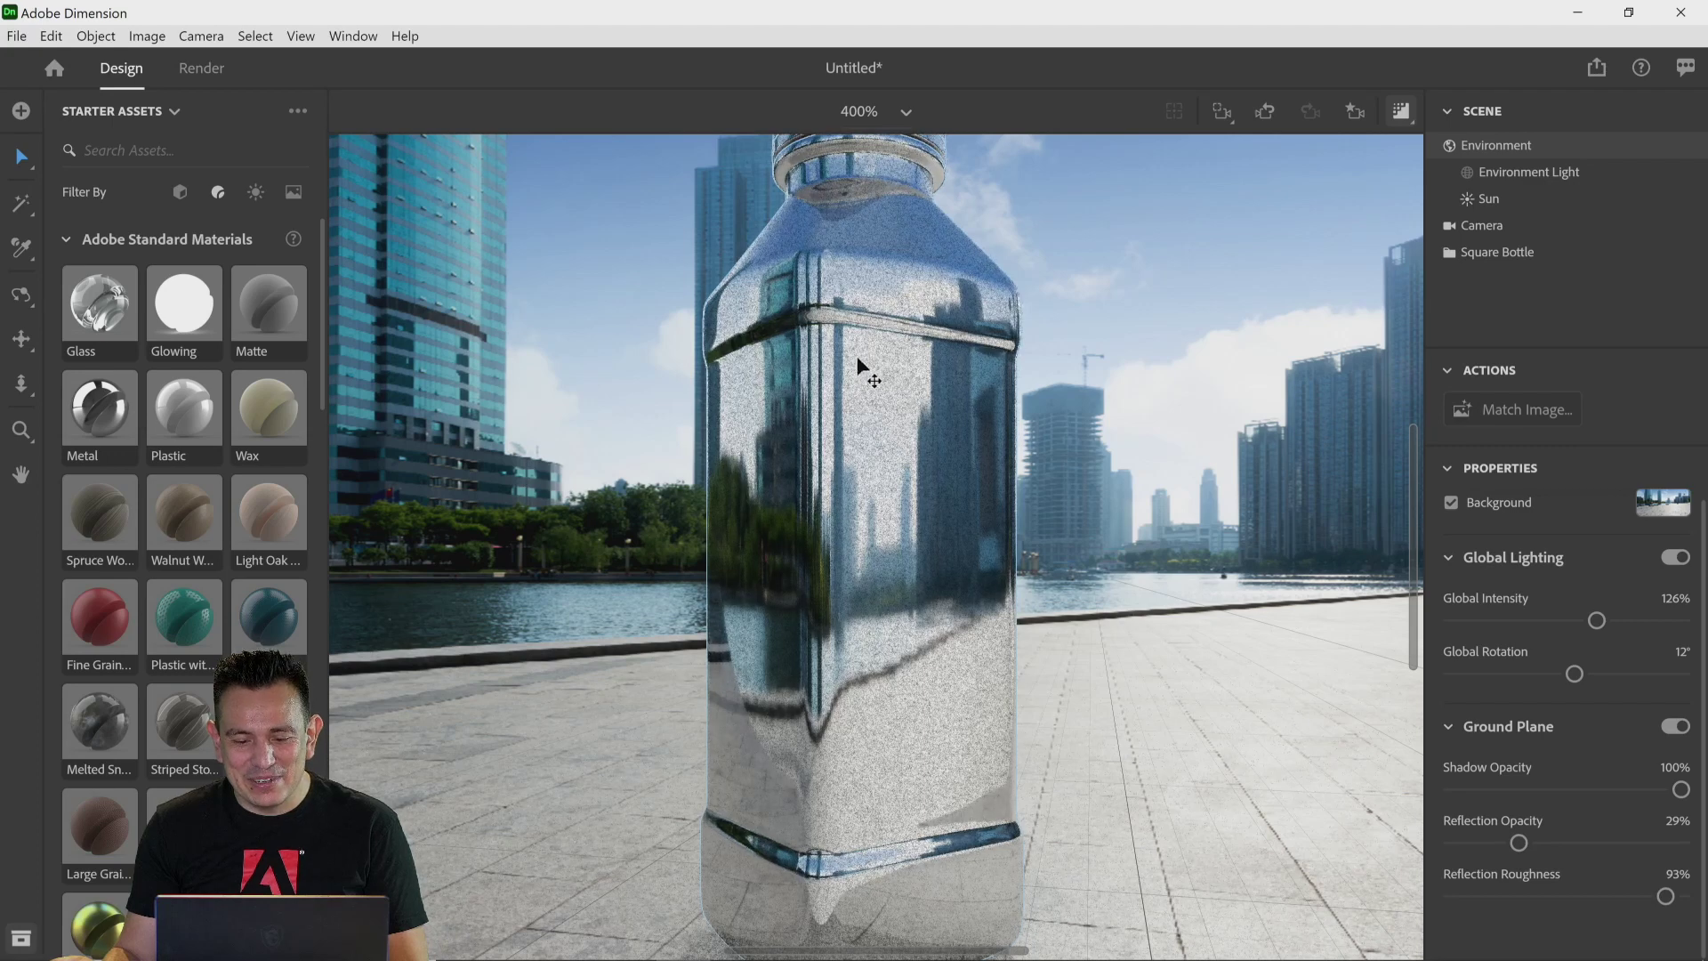
left_click(21, 431)
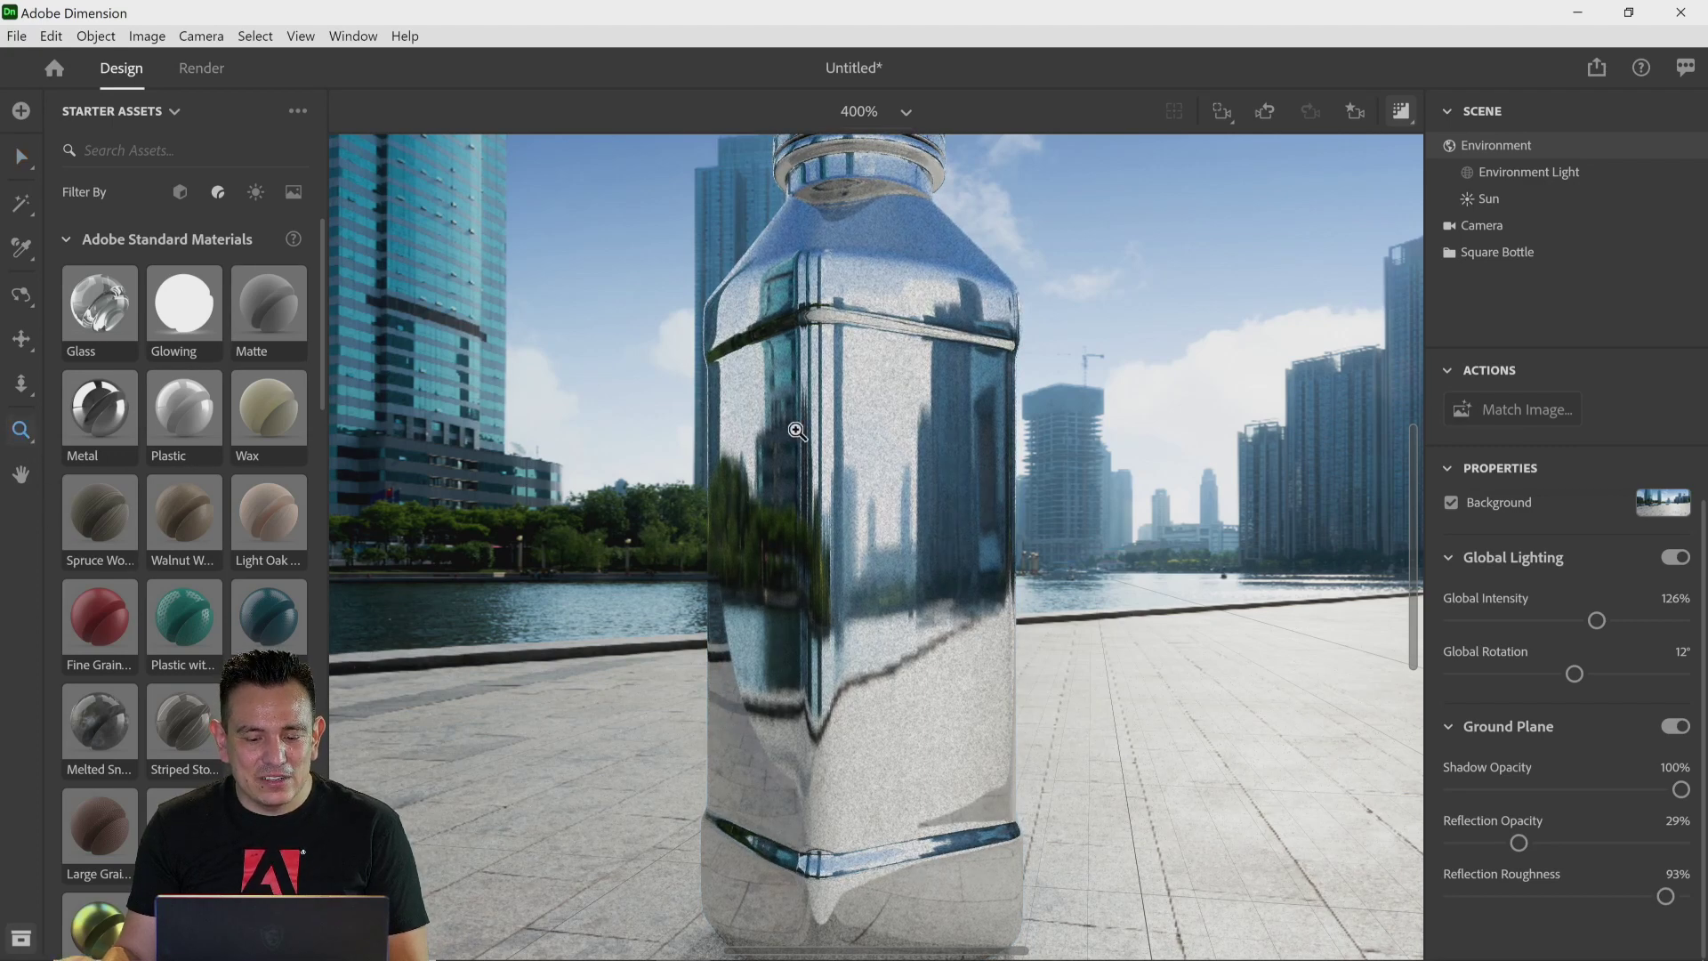
left_click(784, 427)
left_click(784, 427)
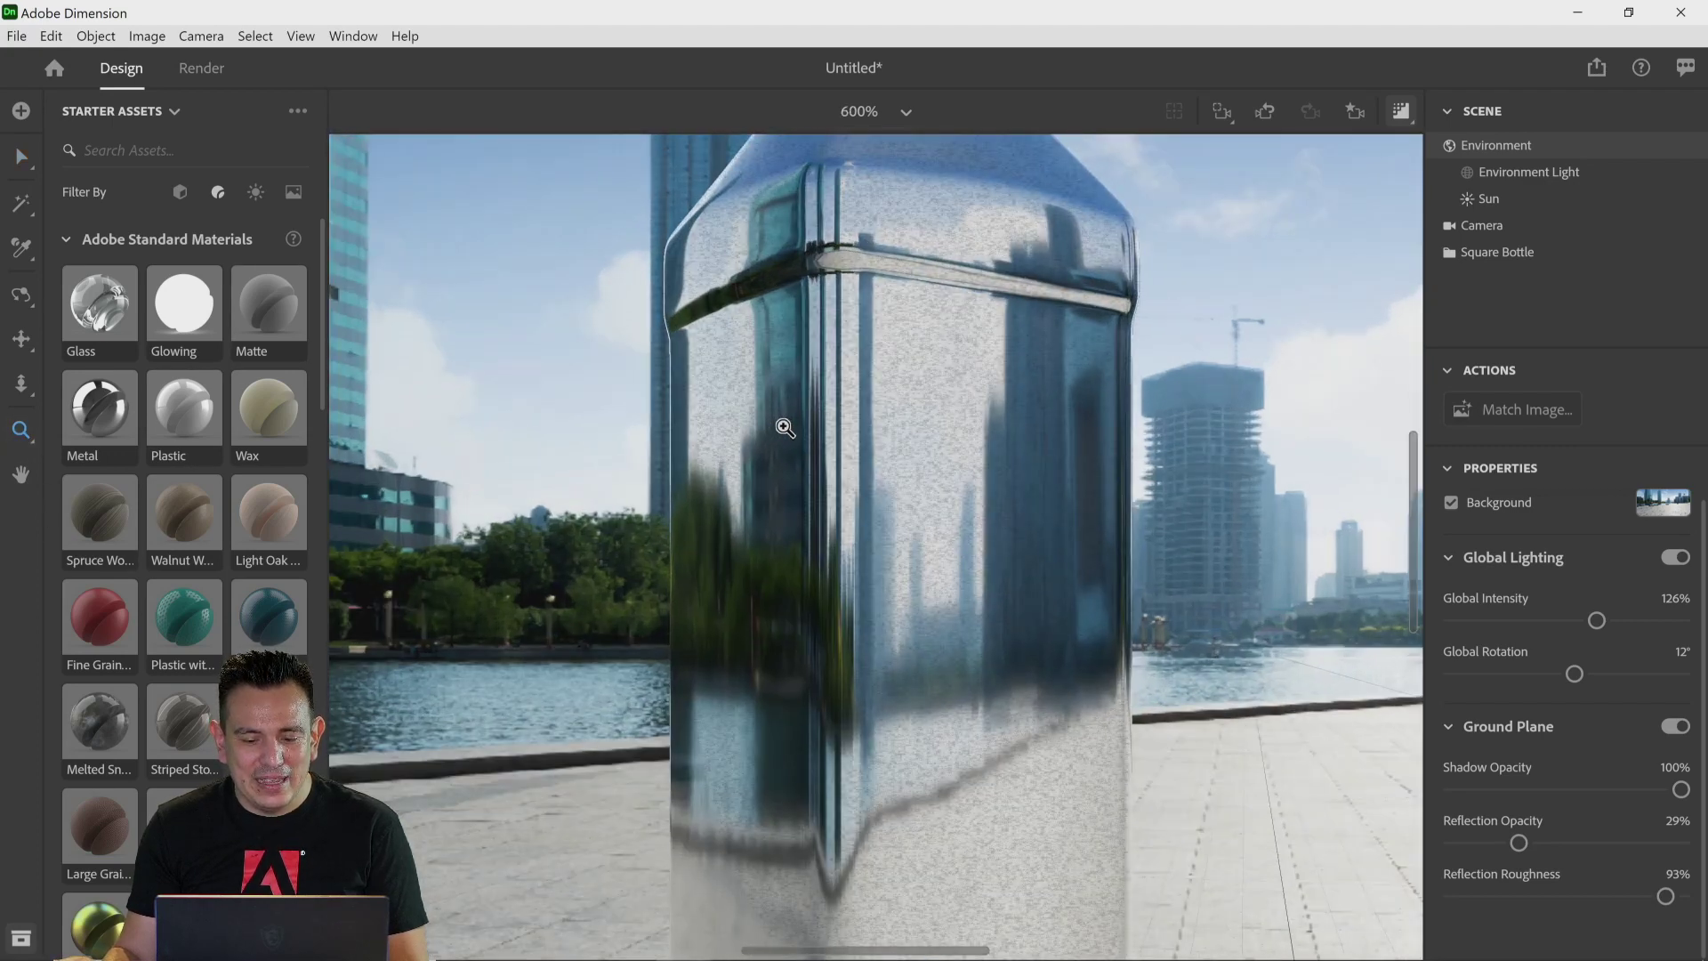
left_click(785, 428)
left_click(784, 427)
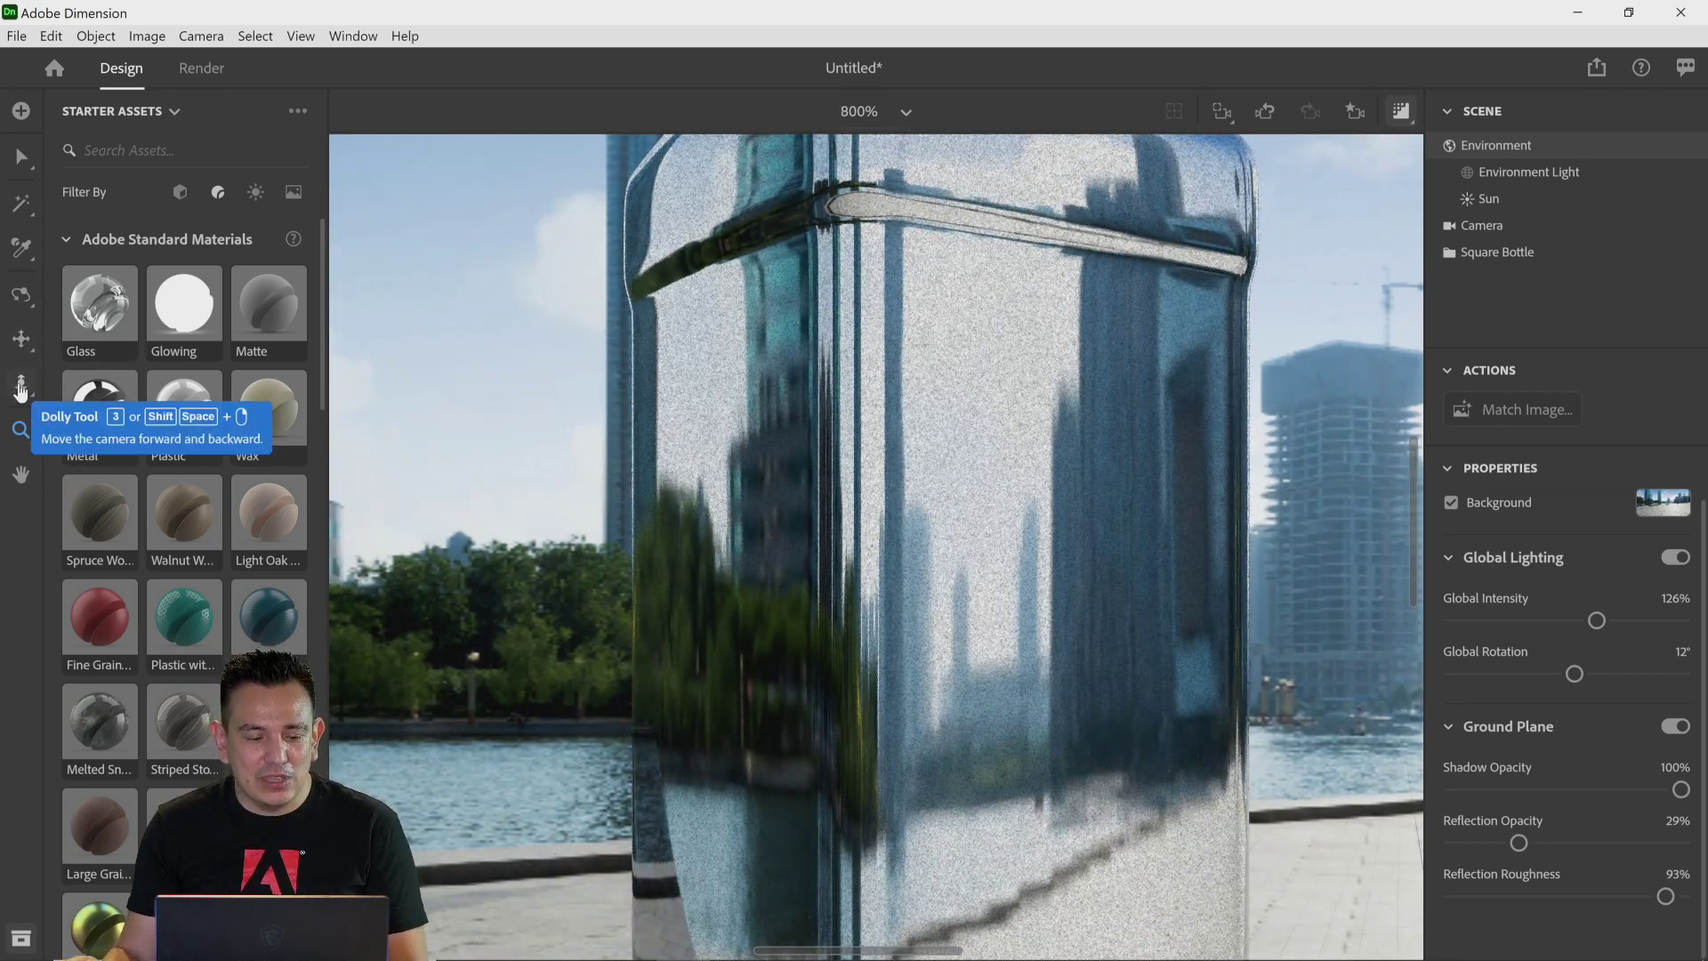
left_click(21, 390)
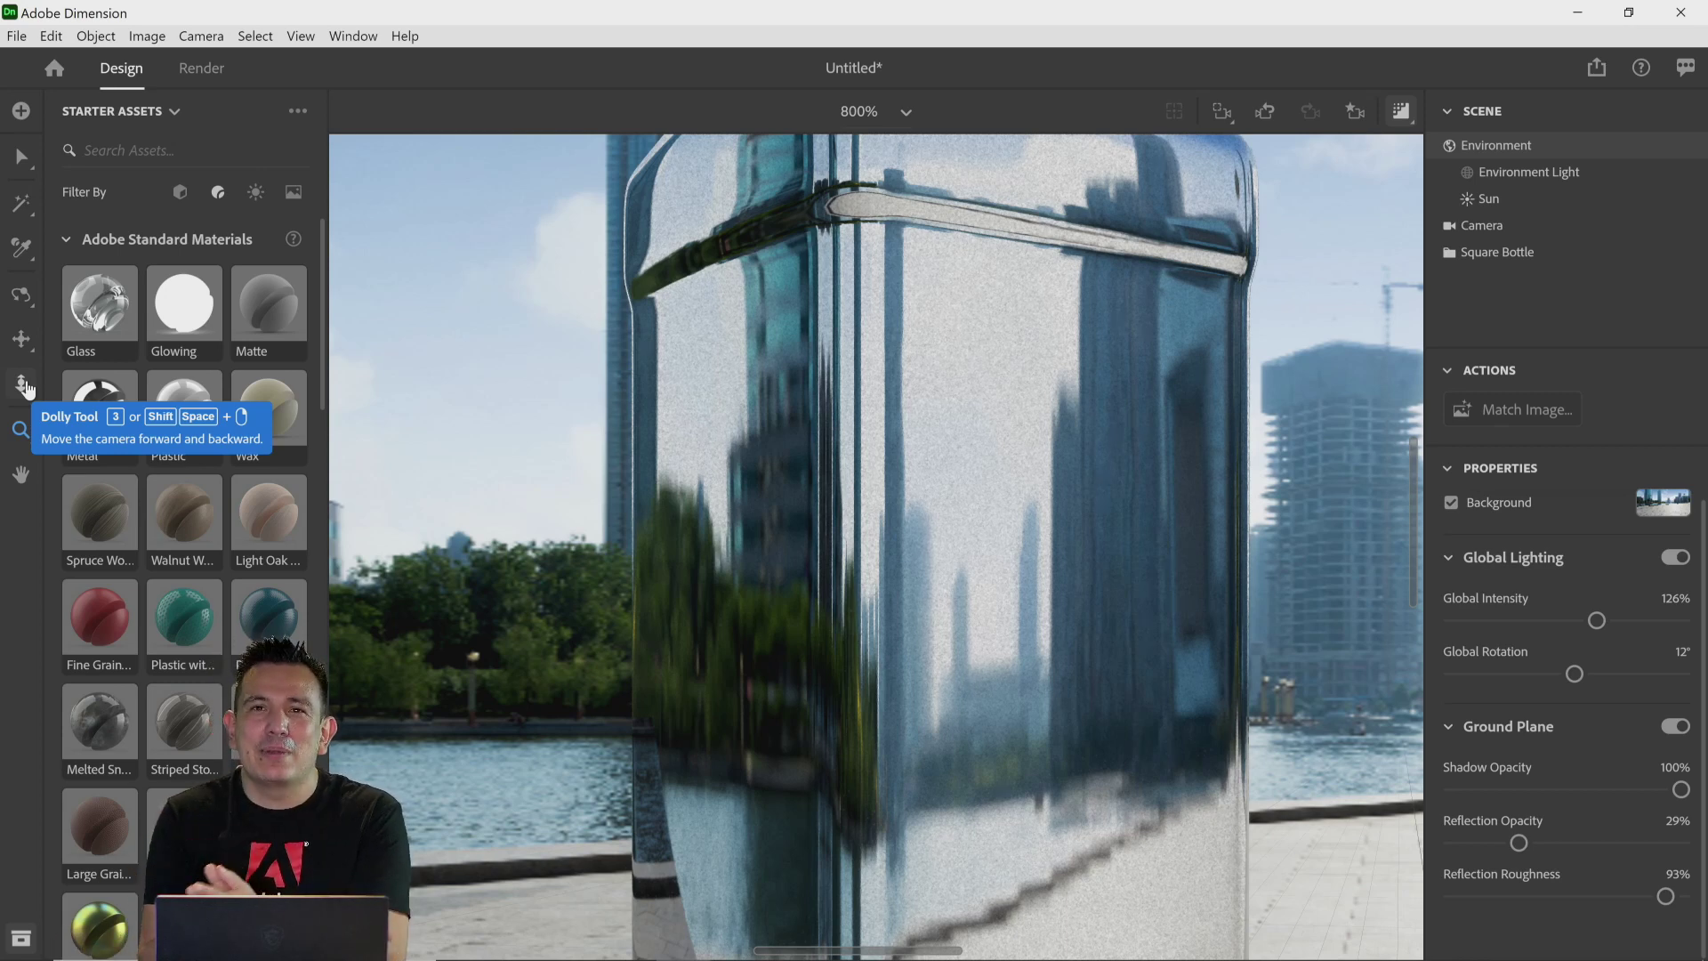
Step: Pan across the zoomed-in bottle, then fit the canvas to the window and hide the render preview
left_click(9, 434)
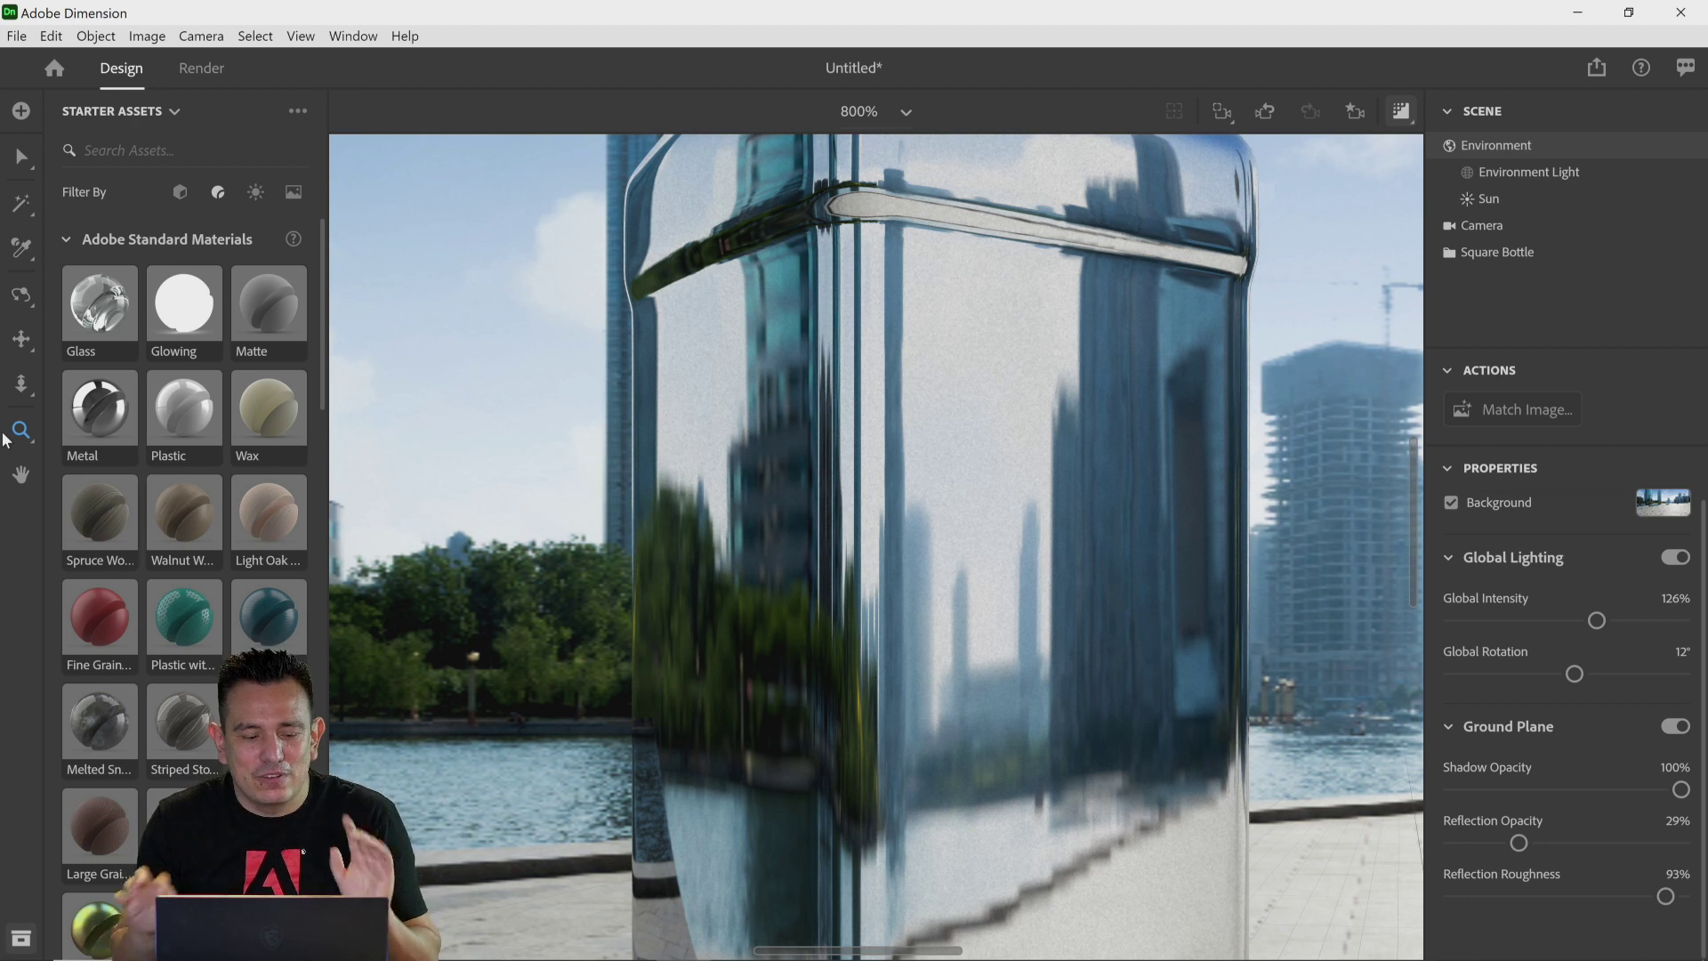
left_click(21, 474)
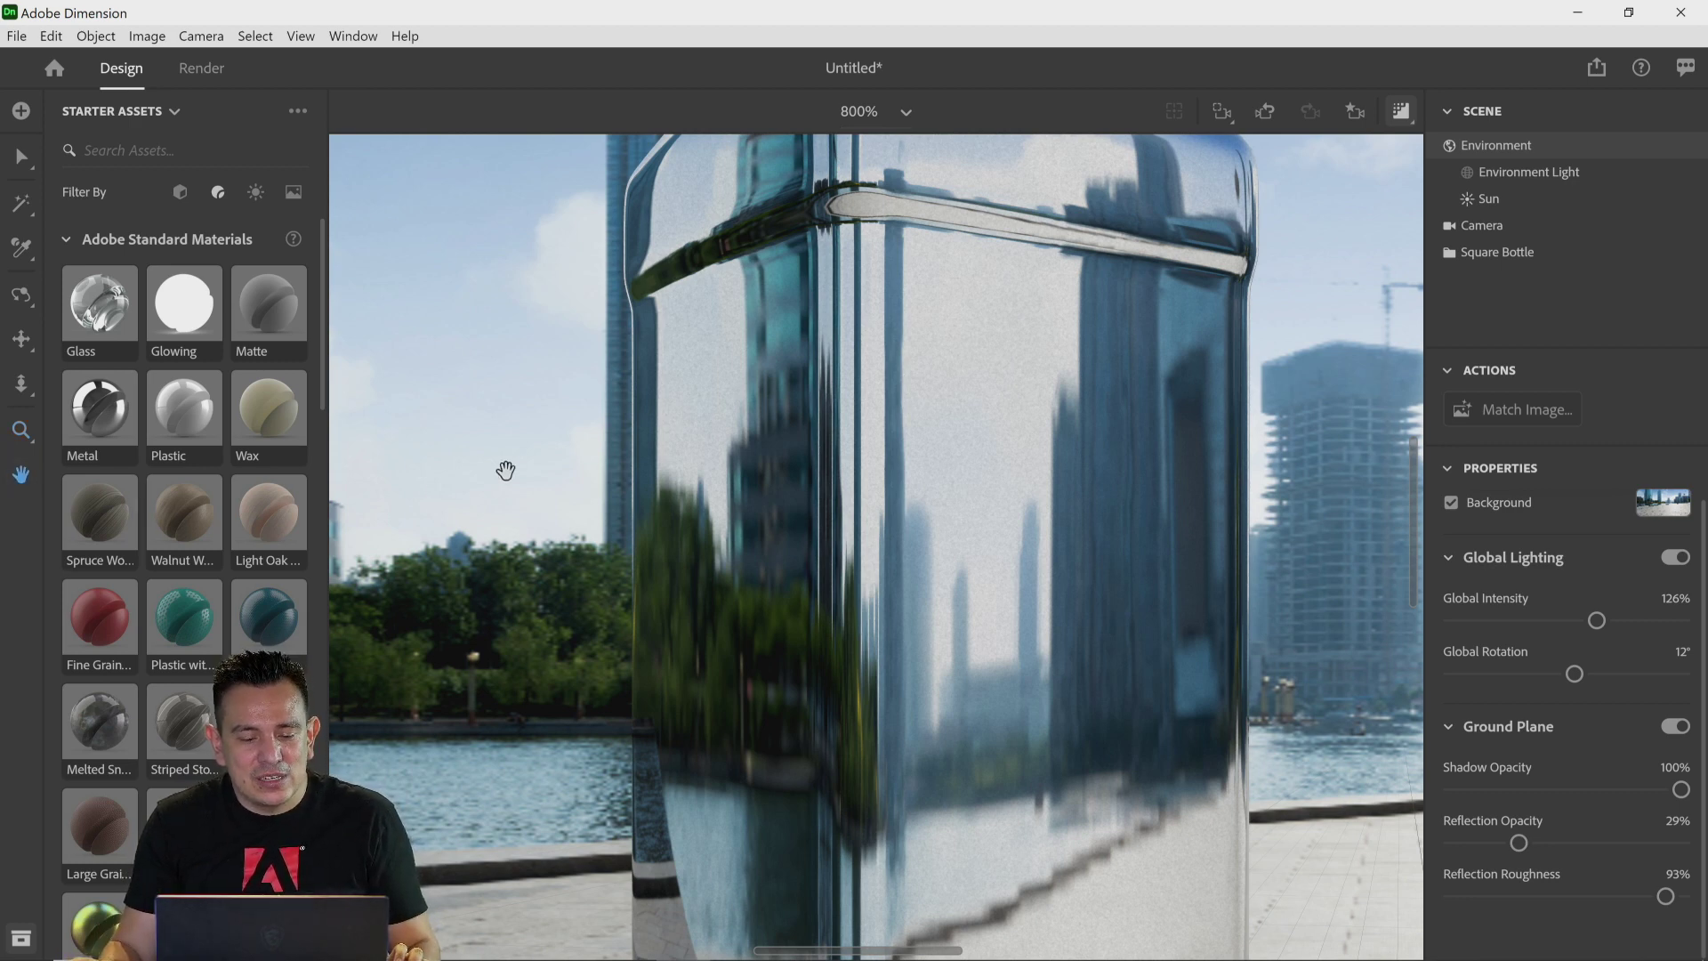
left_click_drag(593, 499, 991, 617)
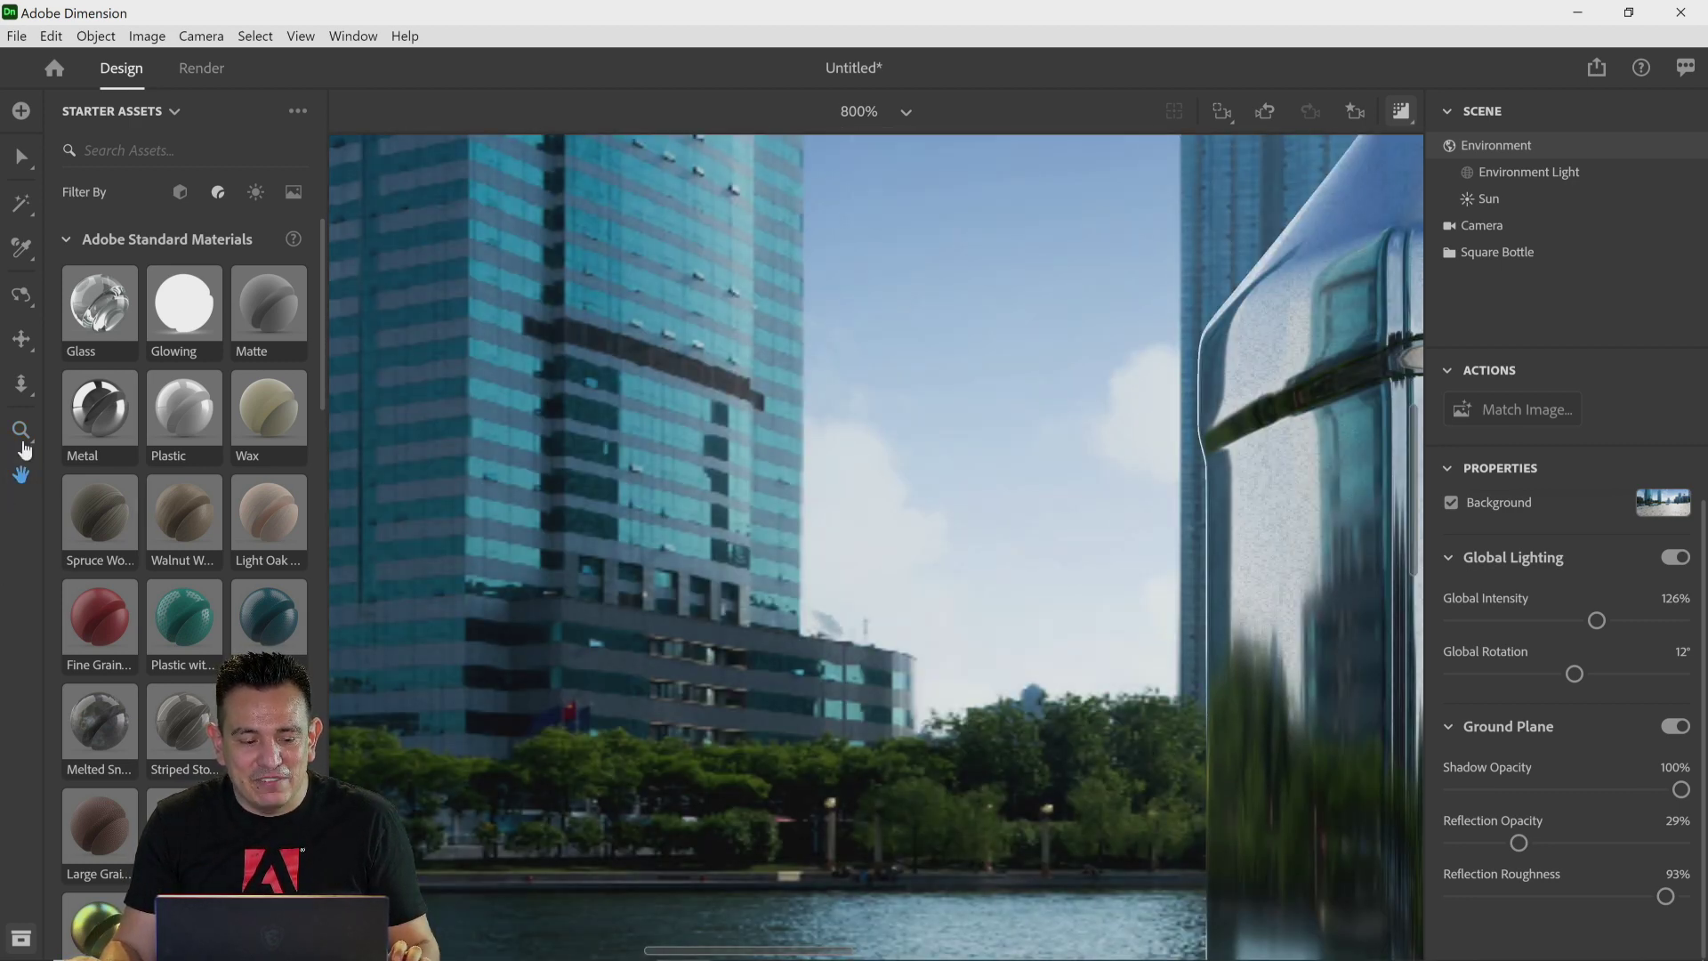
left_click(906, 112)
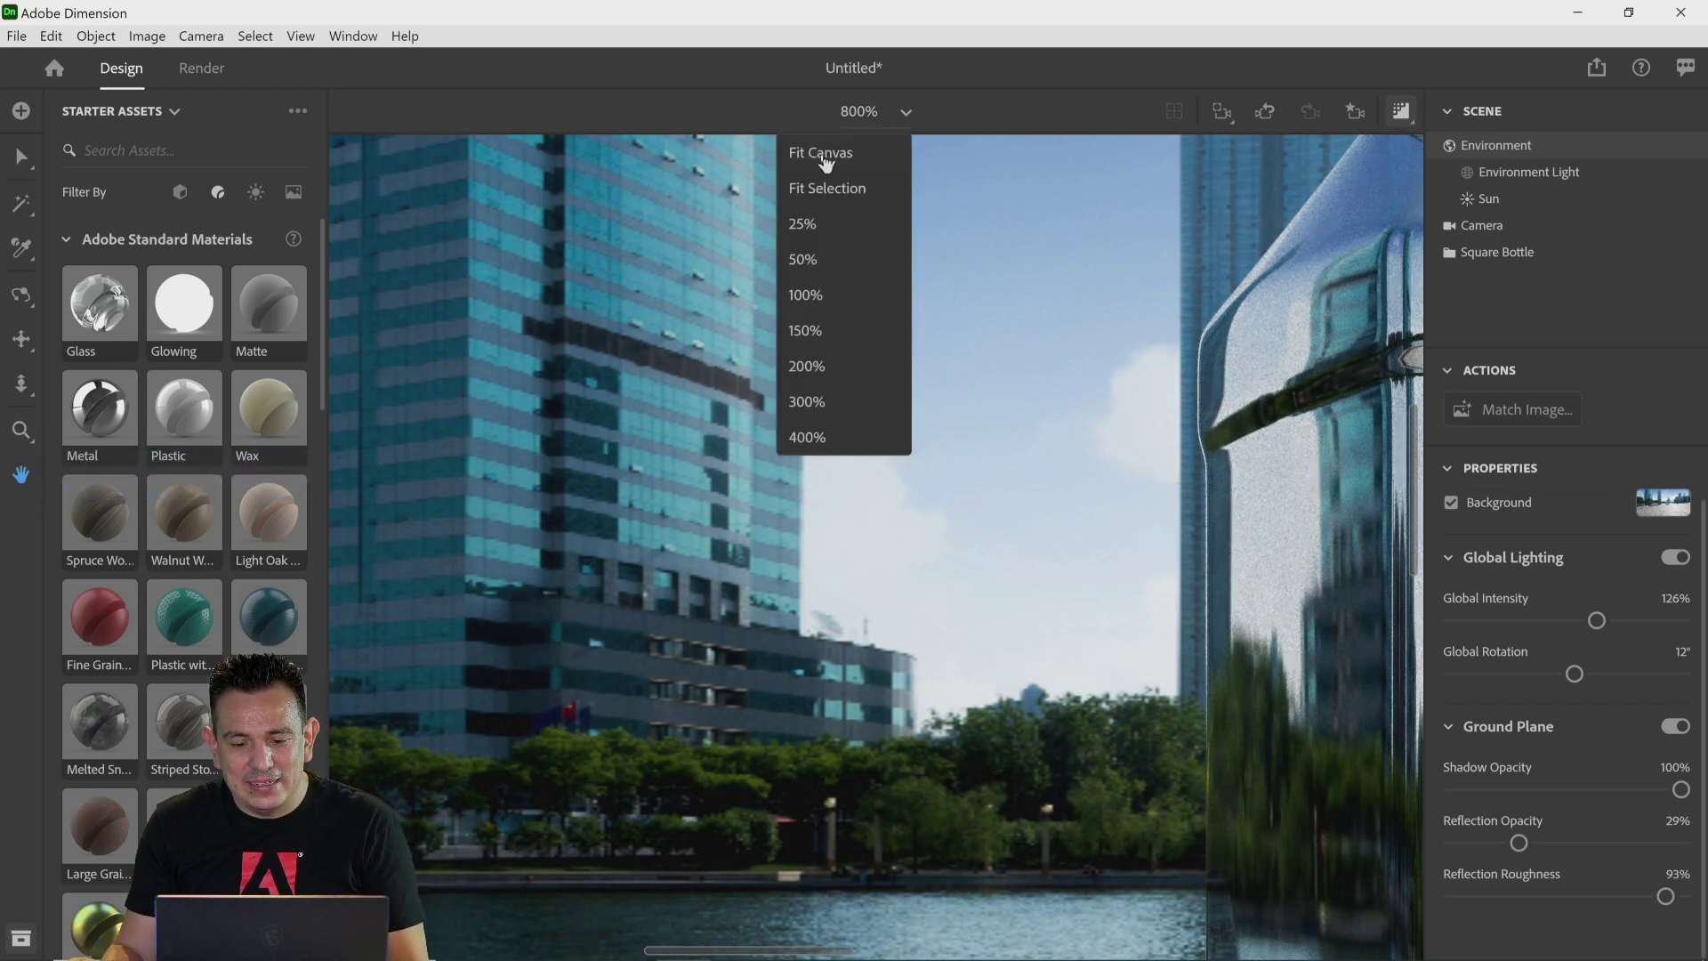
left_click(820, 154)
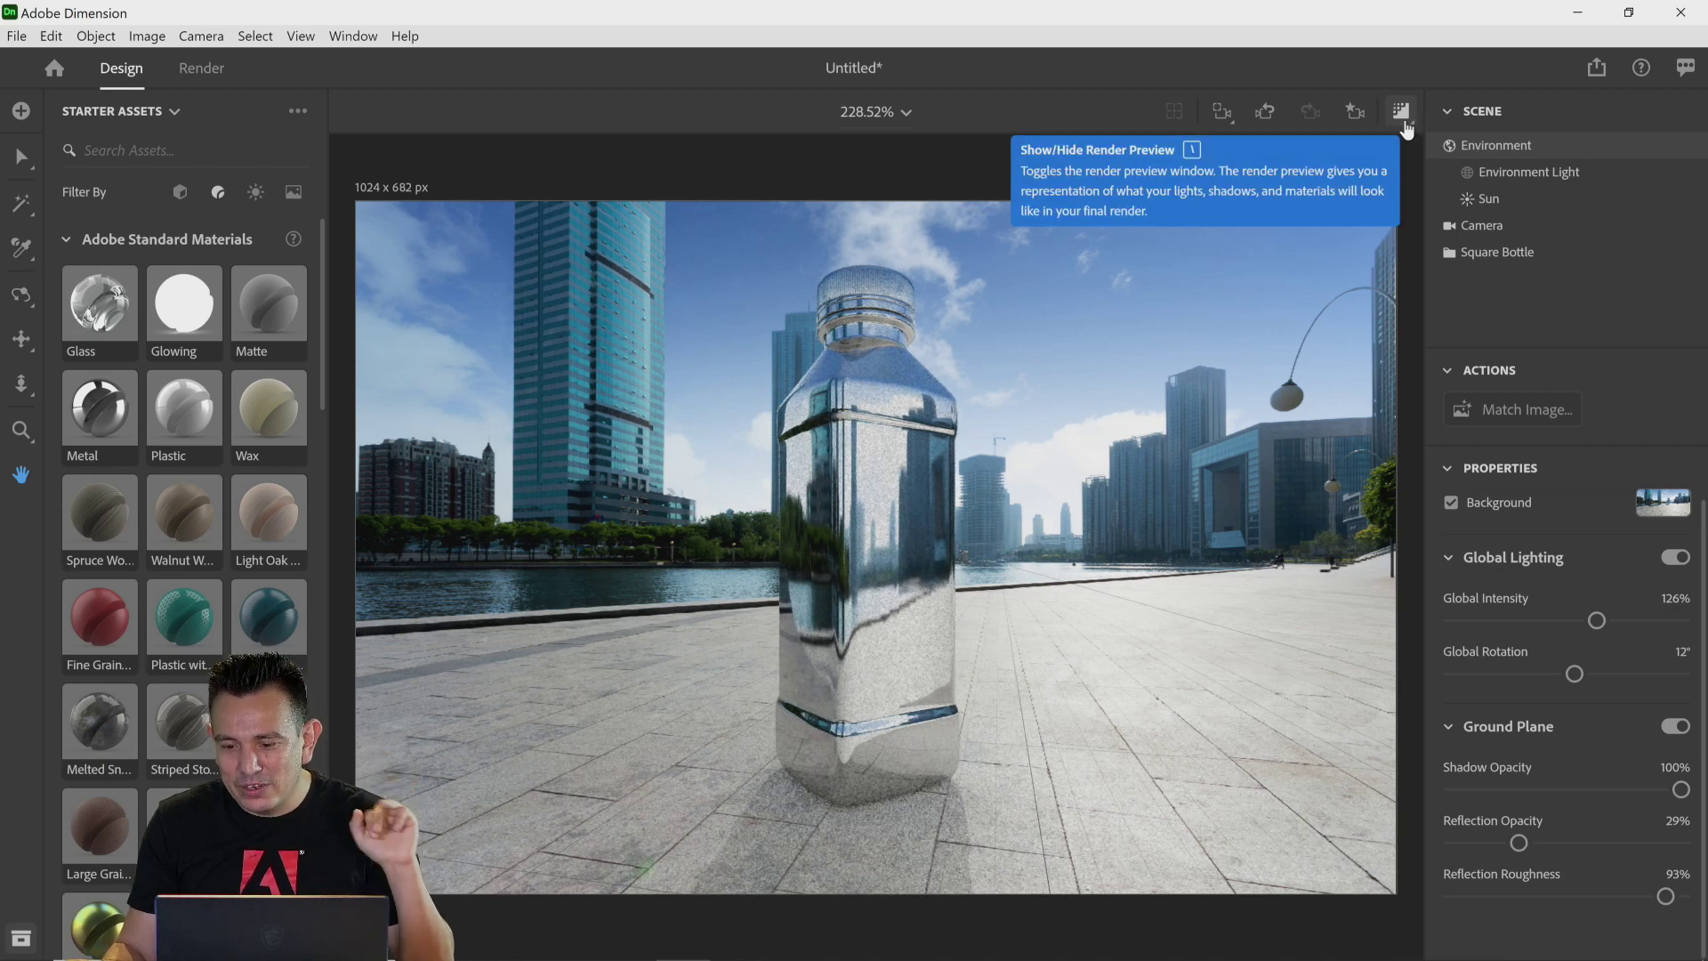
left_click(1403, 117)
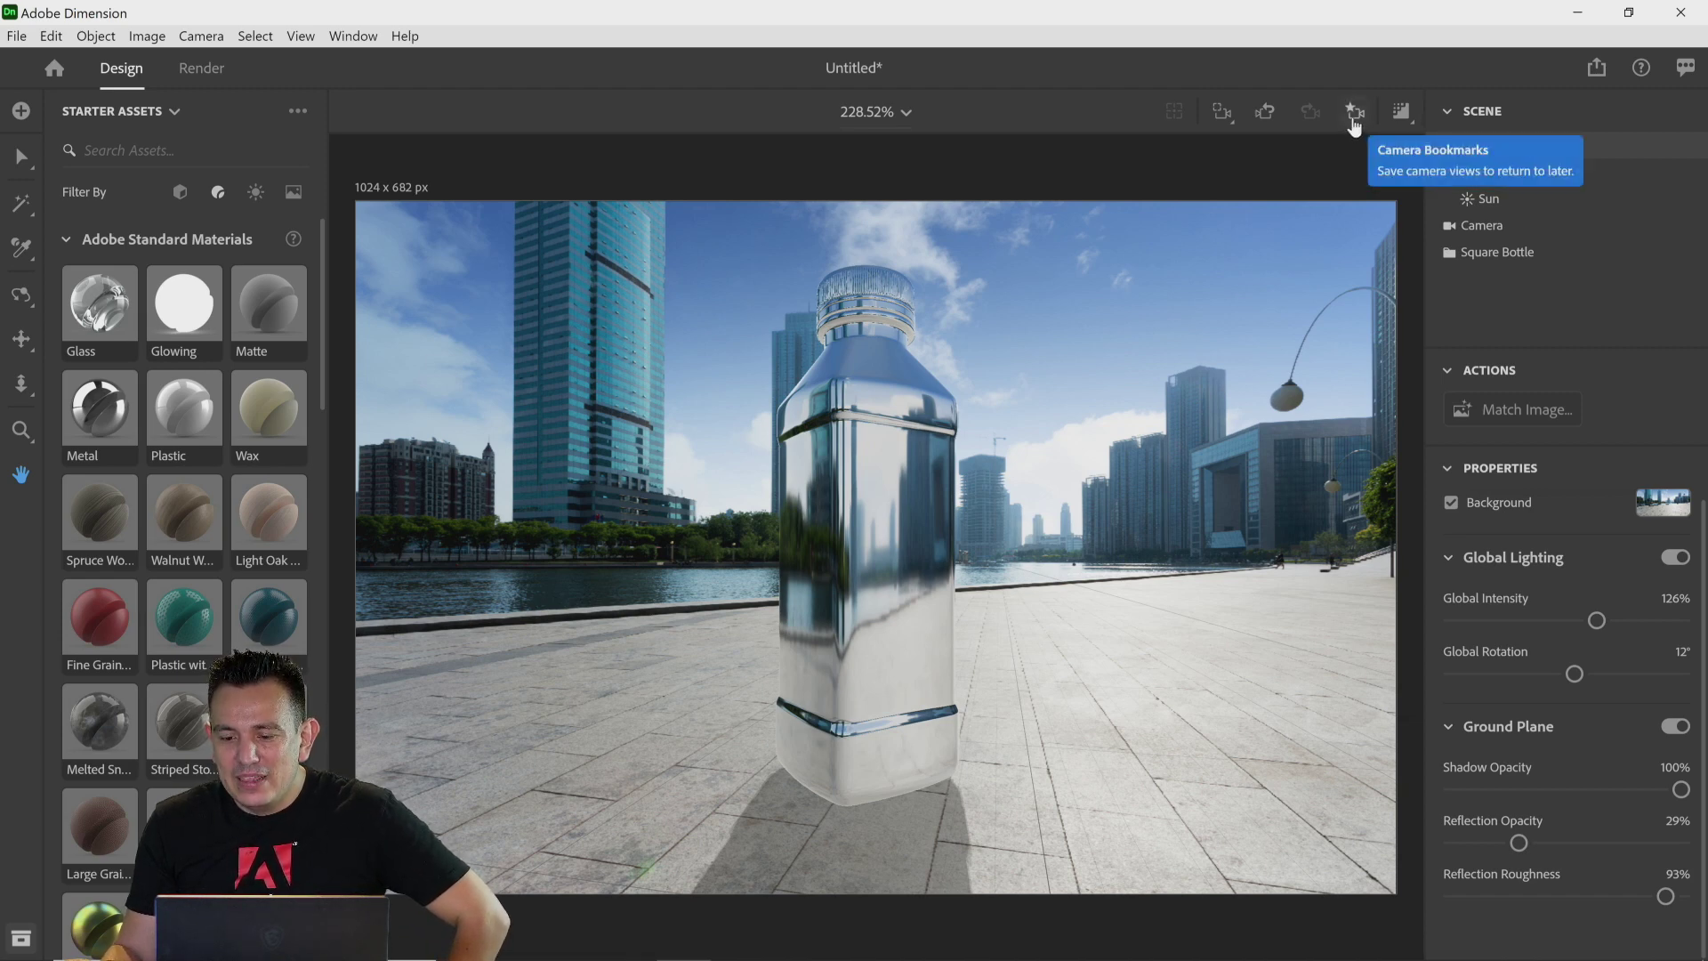
Step: Save the current camera view as a bookmark named Final View
left_click(1354, 113)
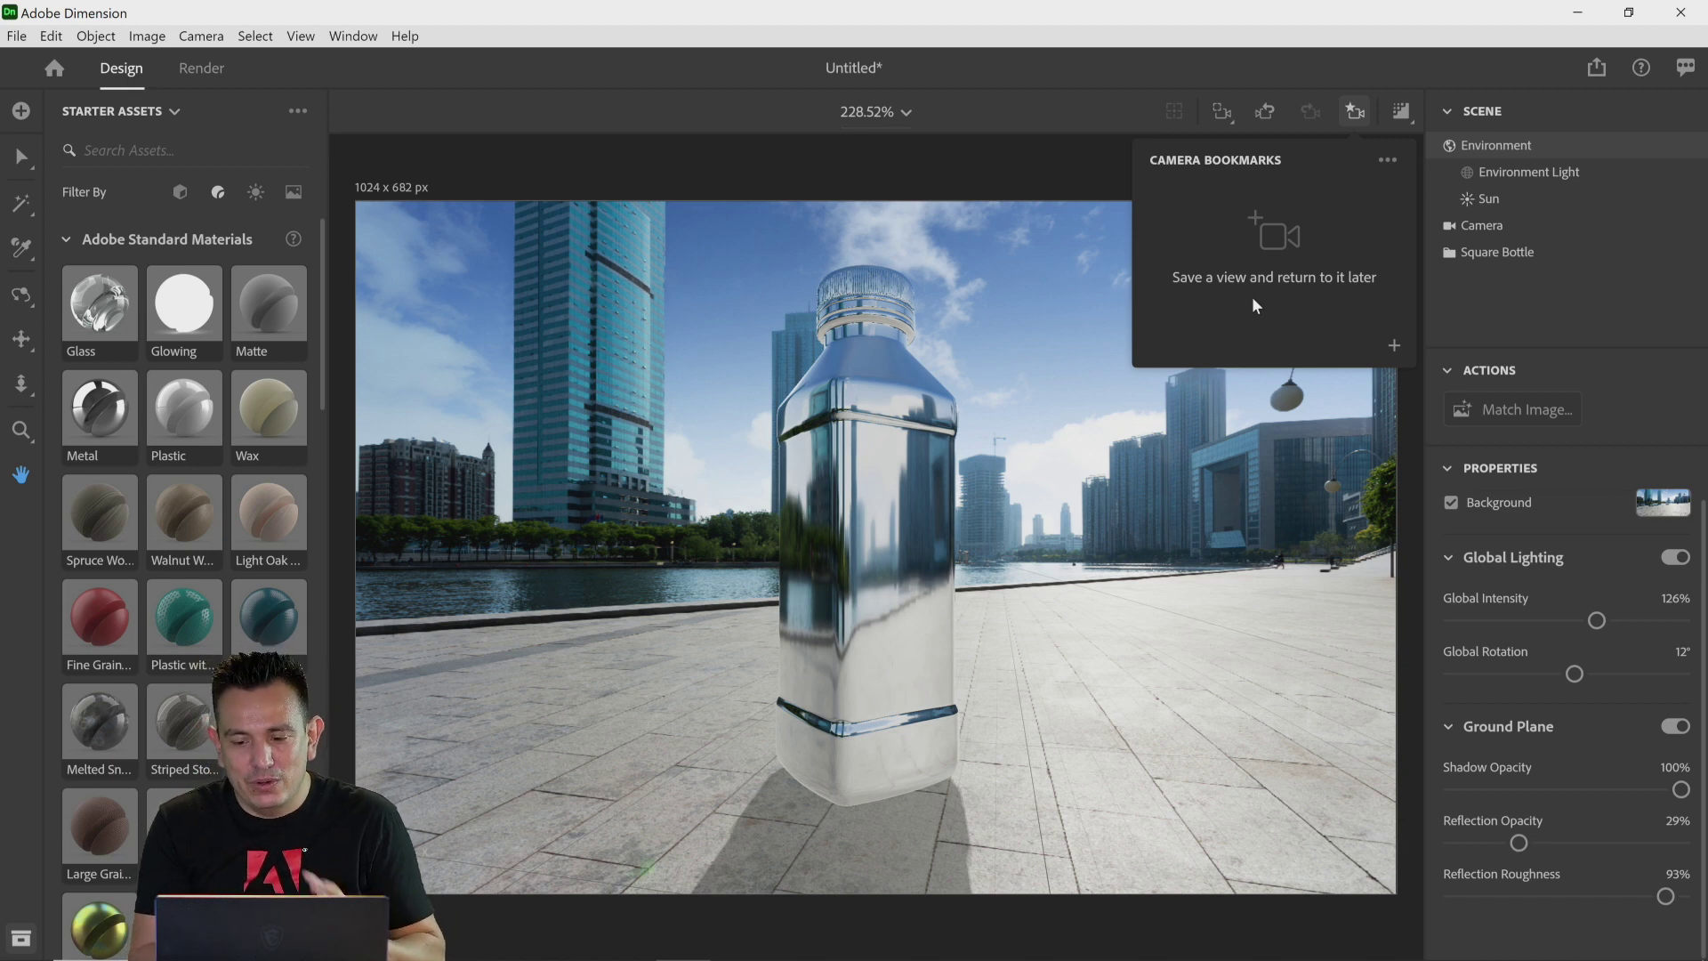
left_click(1392, 345)
type("Final View")
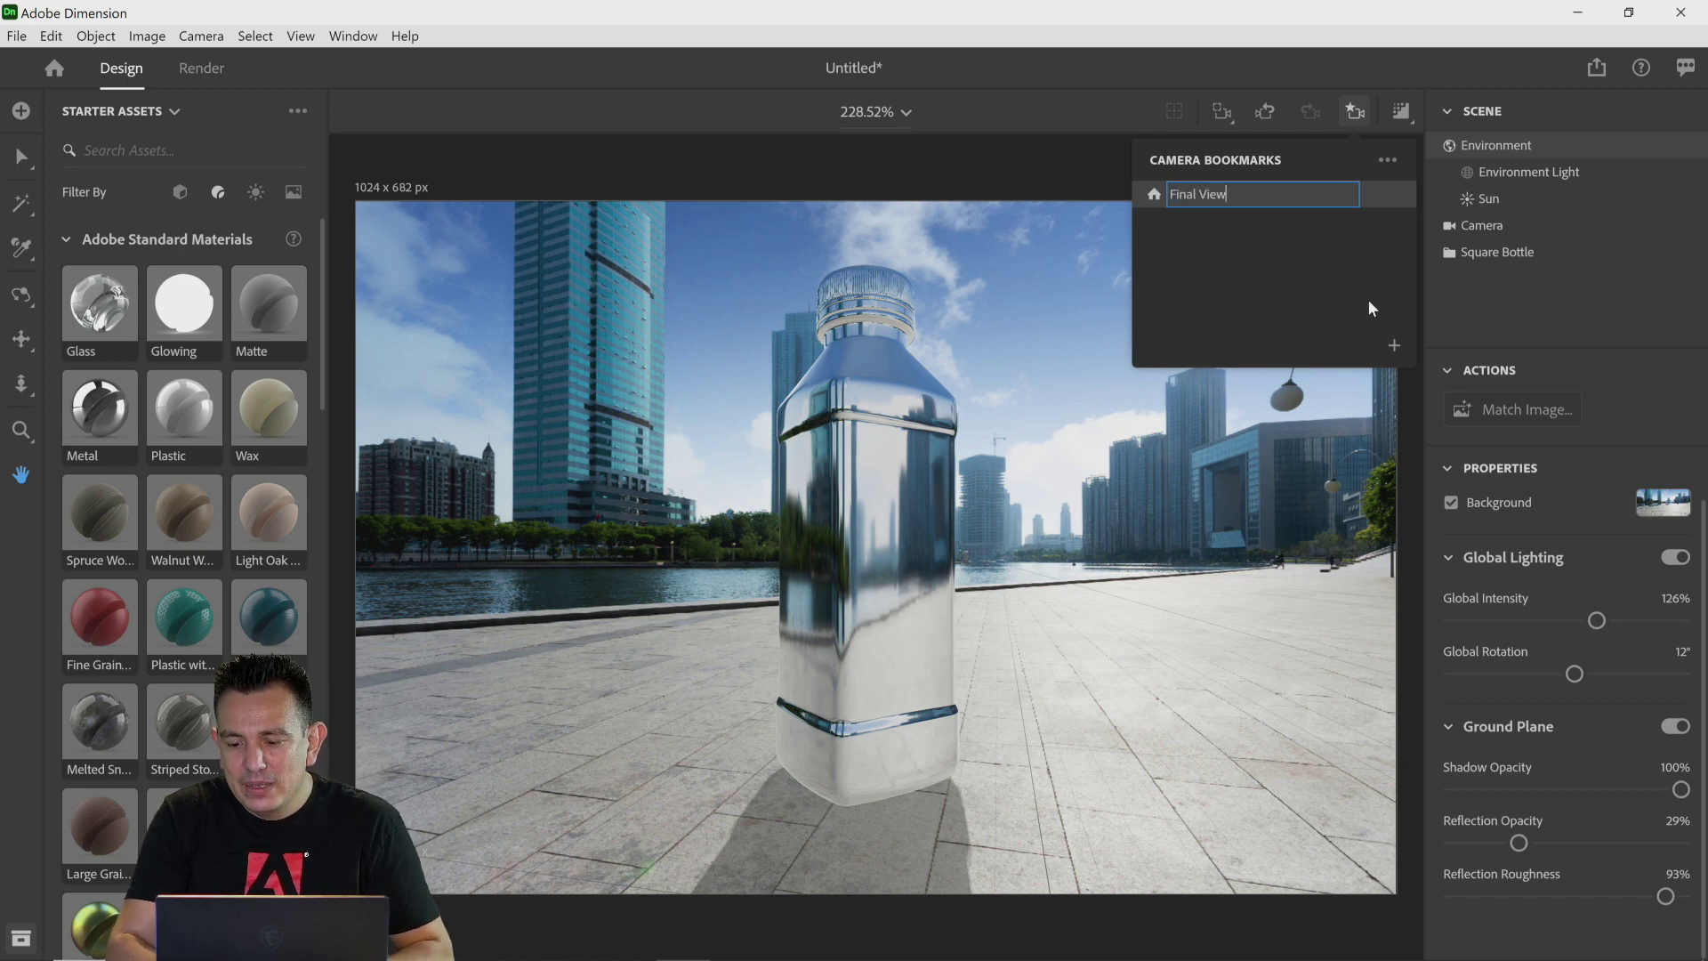
key("Return")
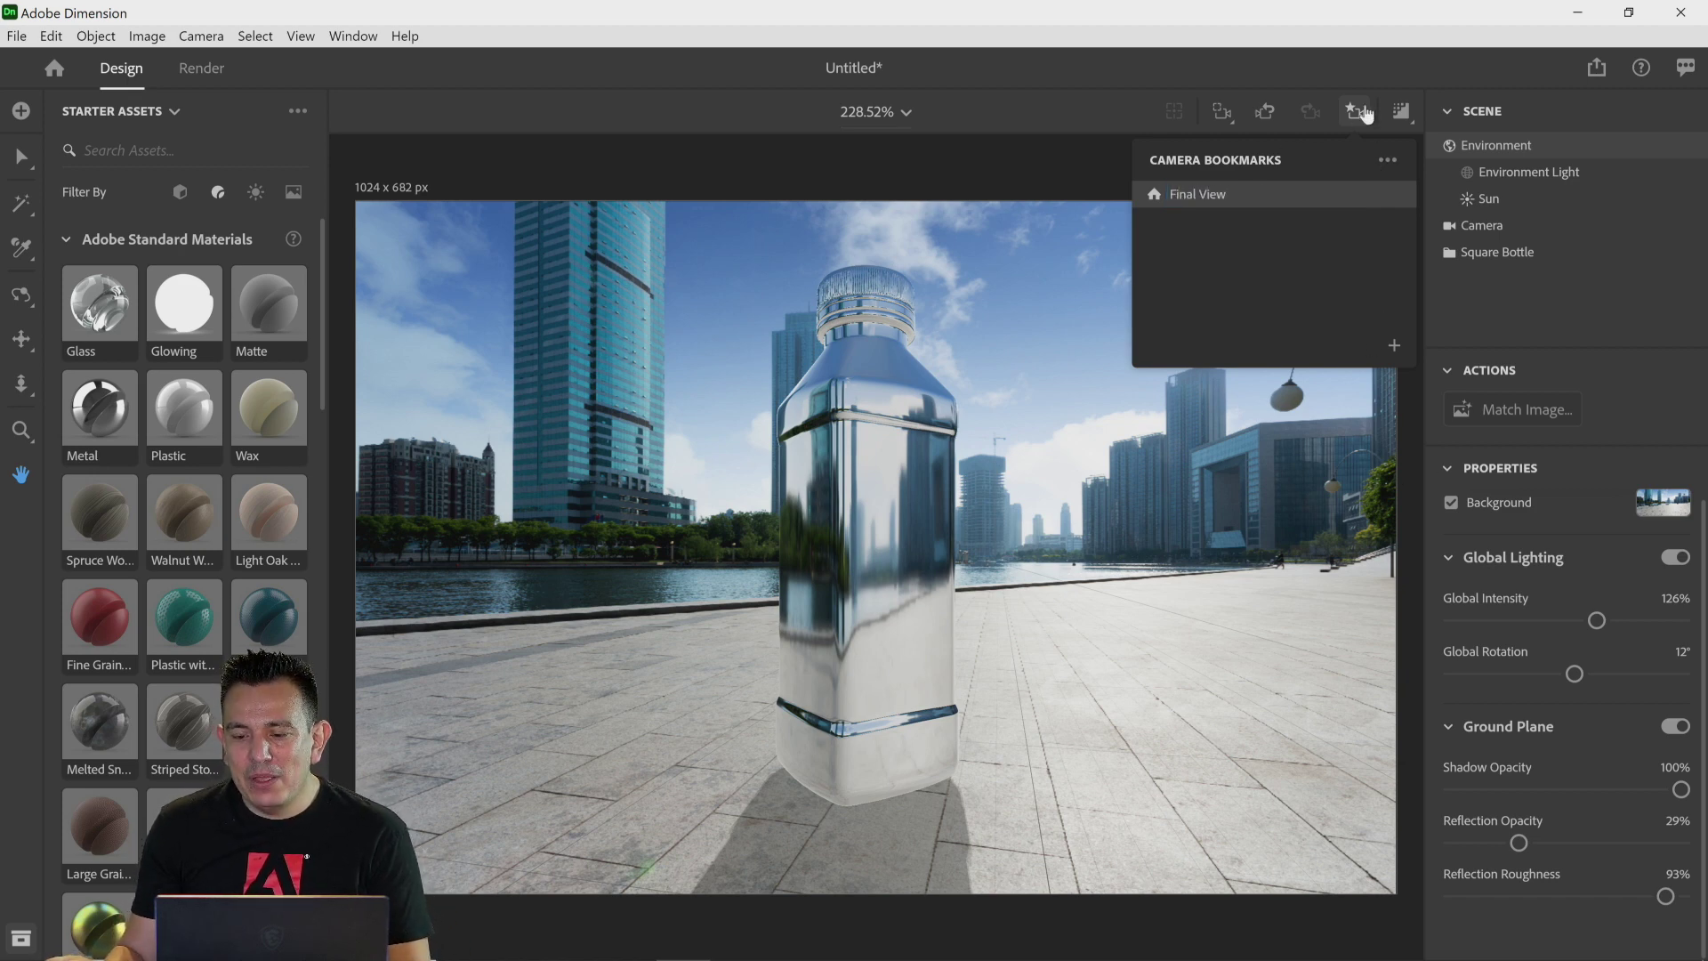
Step: Orbit the camera away from the bottle and restore the Final View bookmark
left_click(1398, 72)
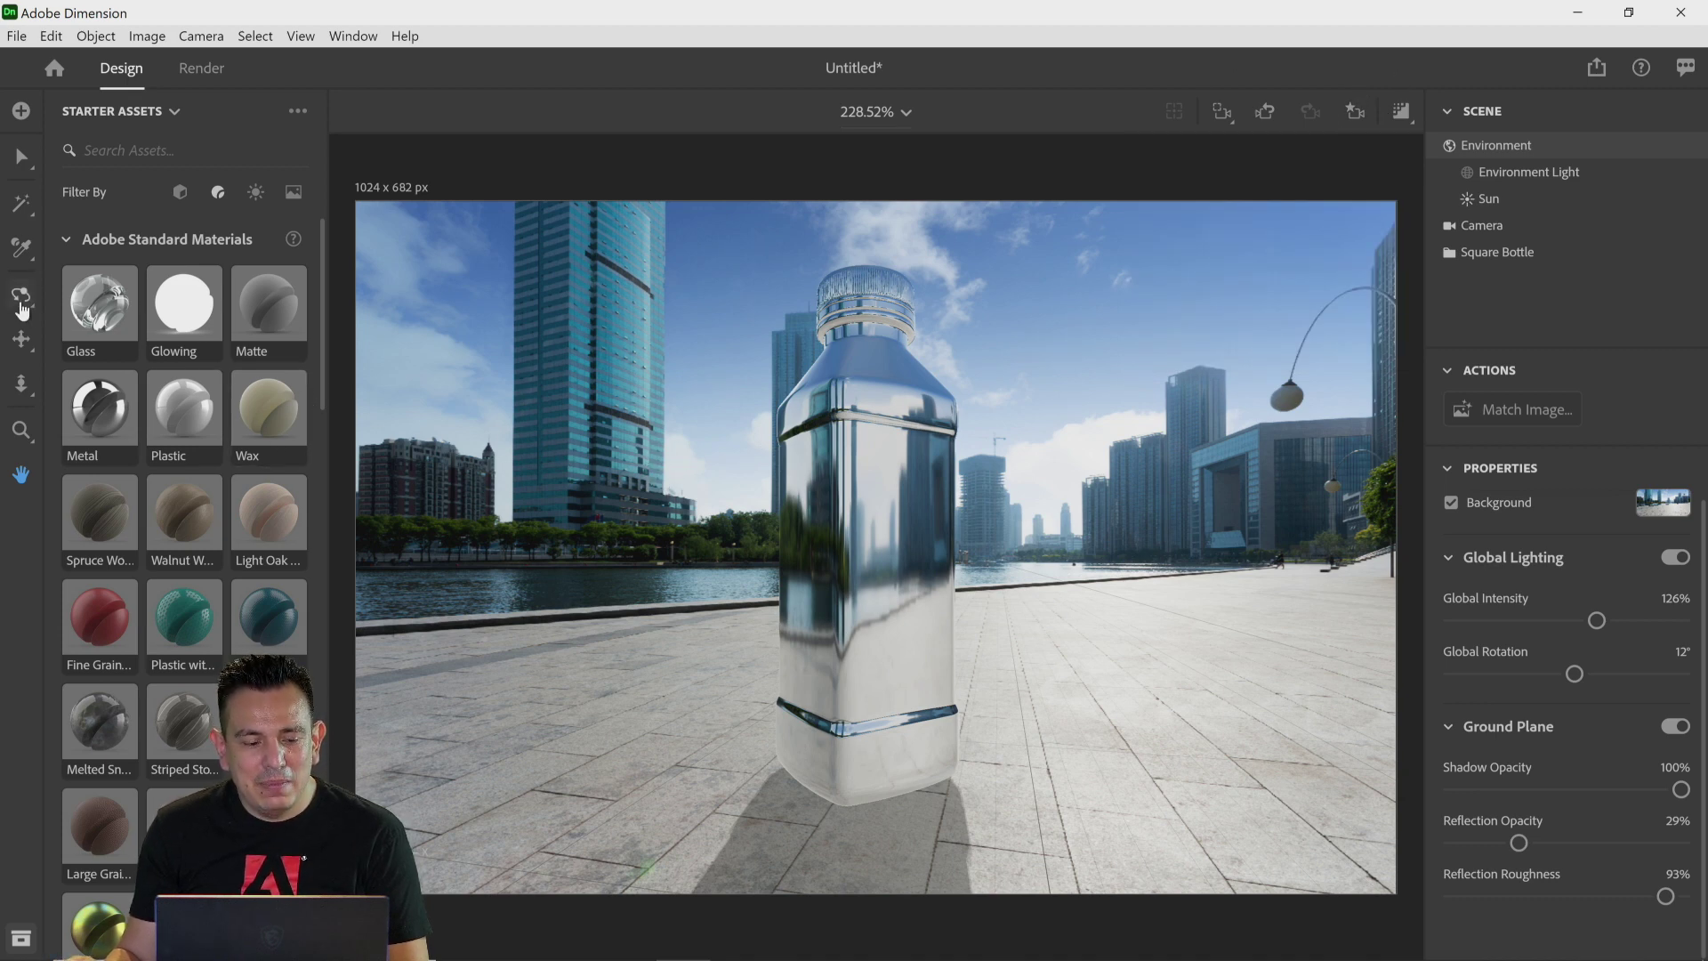
left_click(21, 303)
left_click_drag(648, 453, 700, 472)
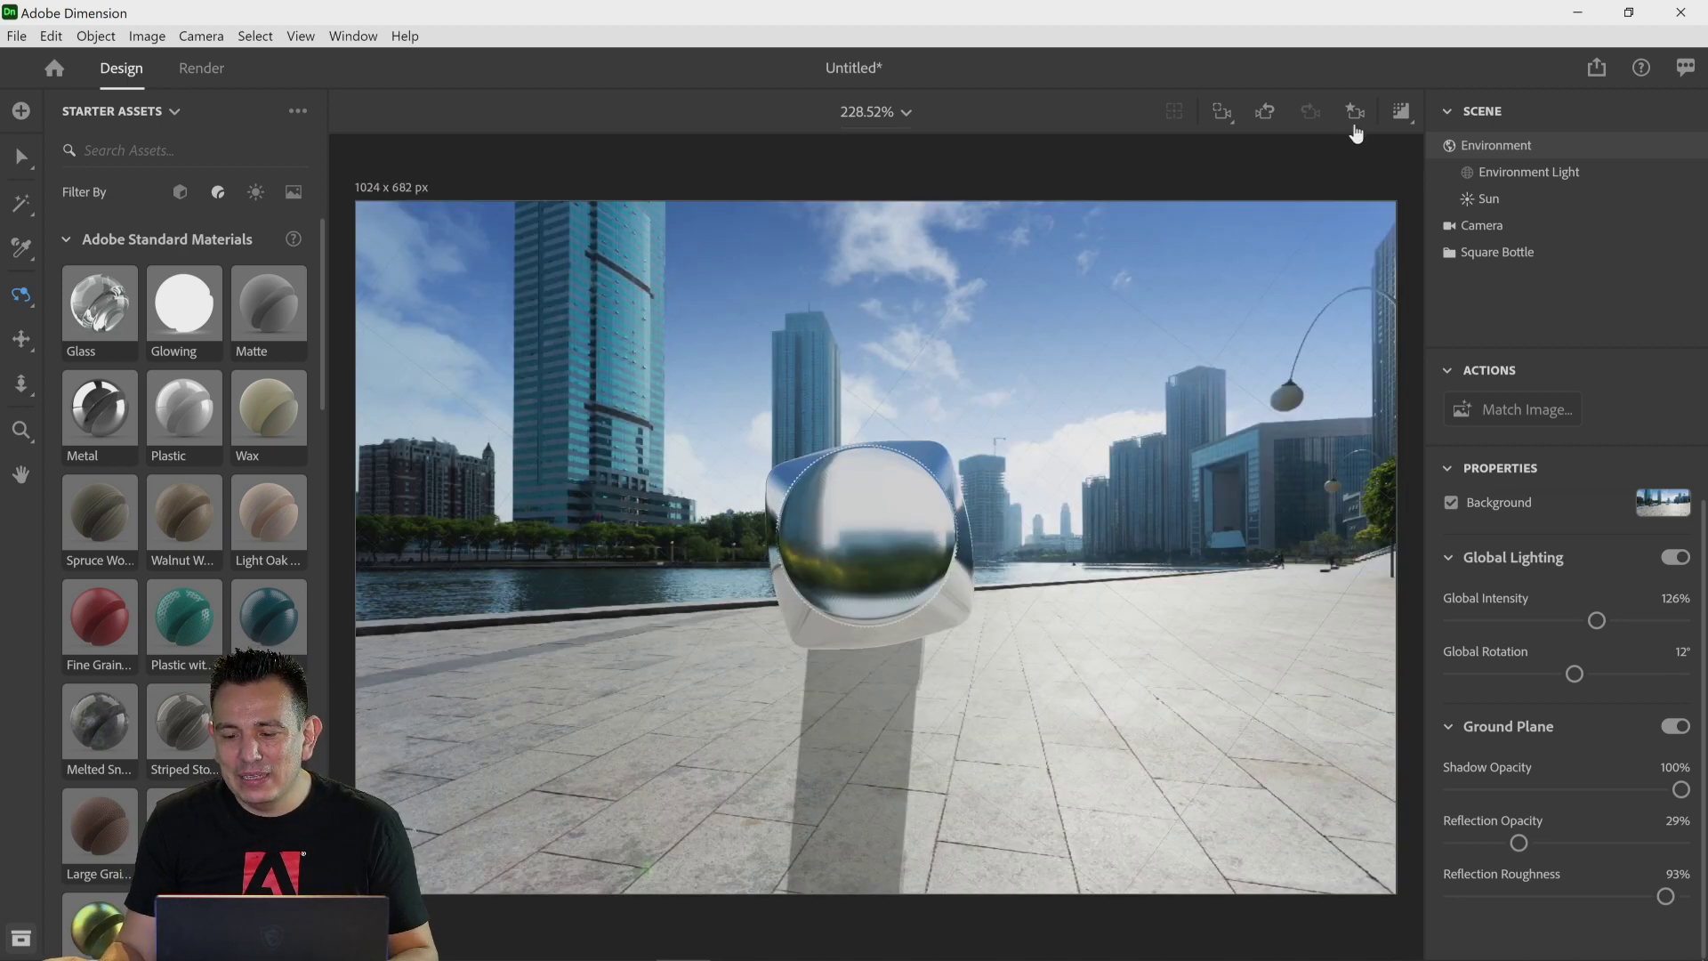
left_click(1354, 127)
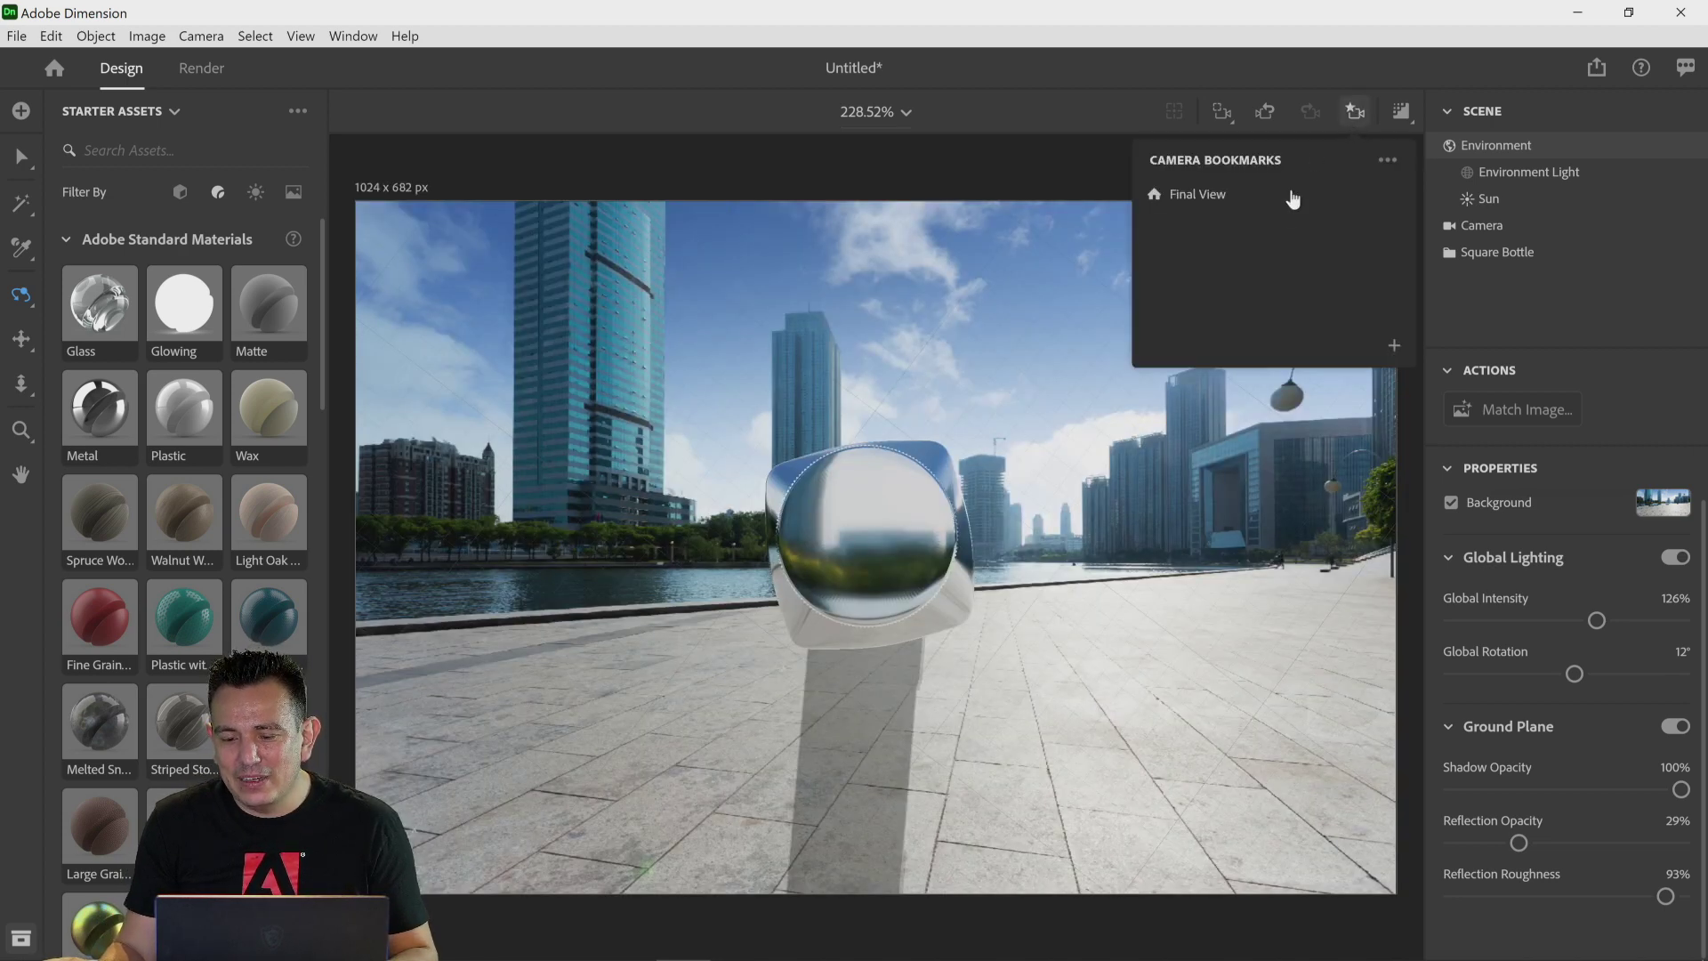
left_click(1206, 196)
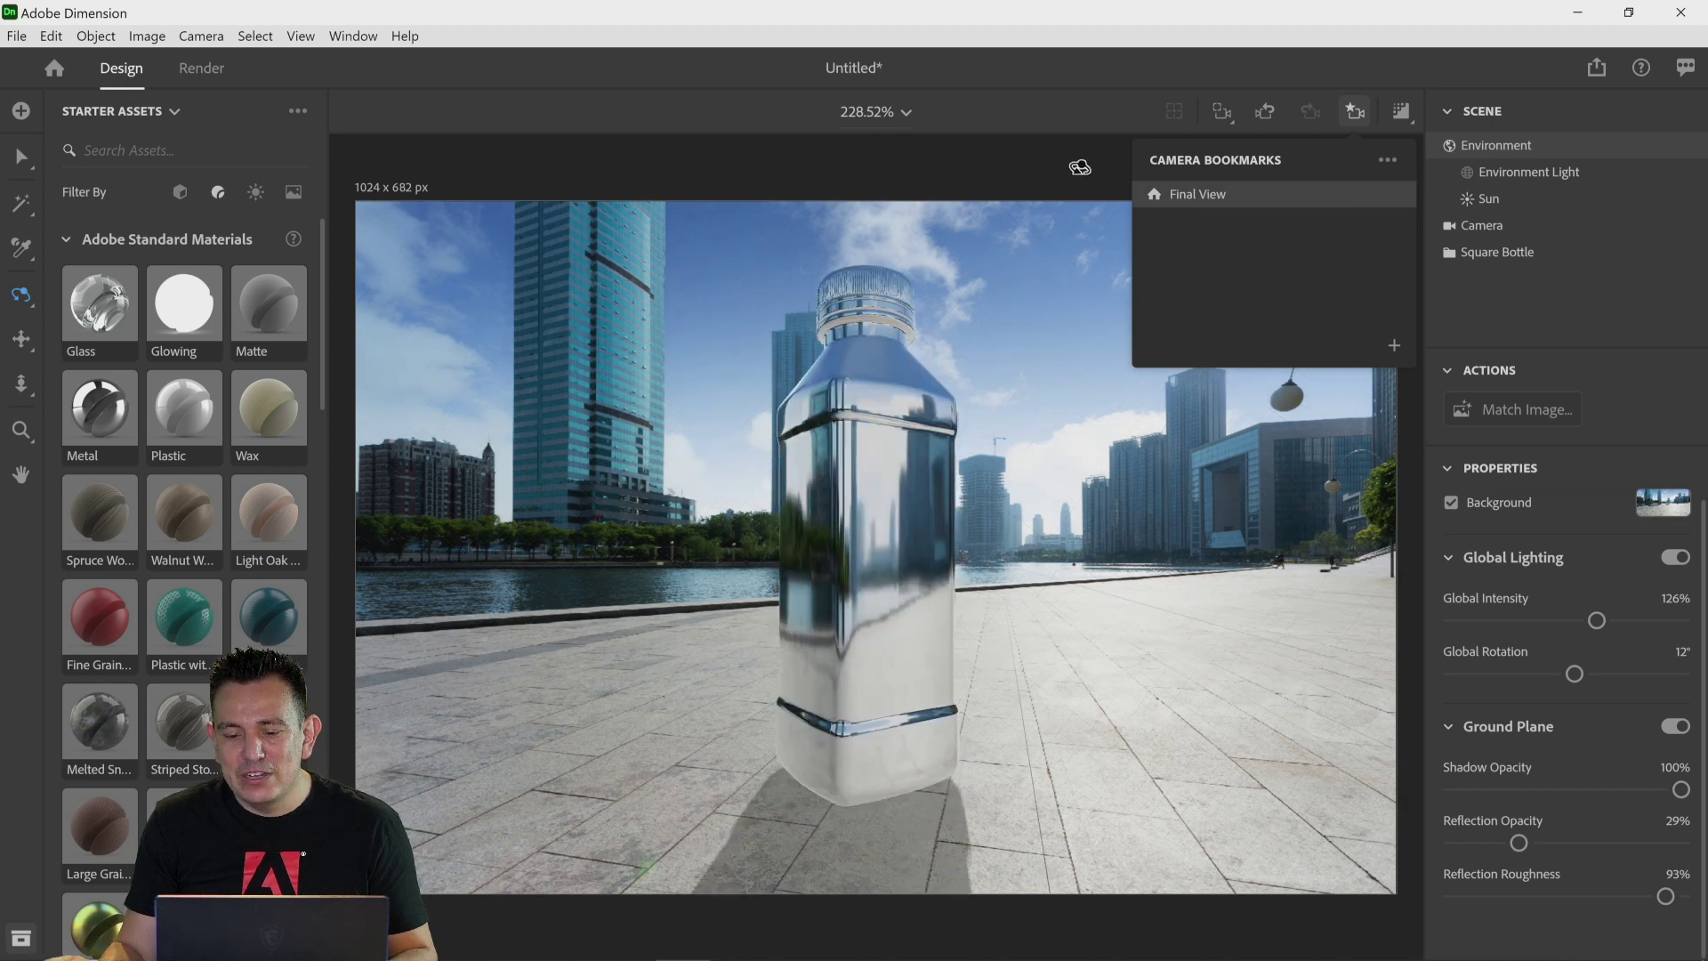
left_click(1081, 166)
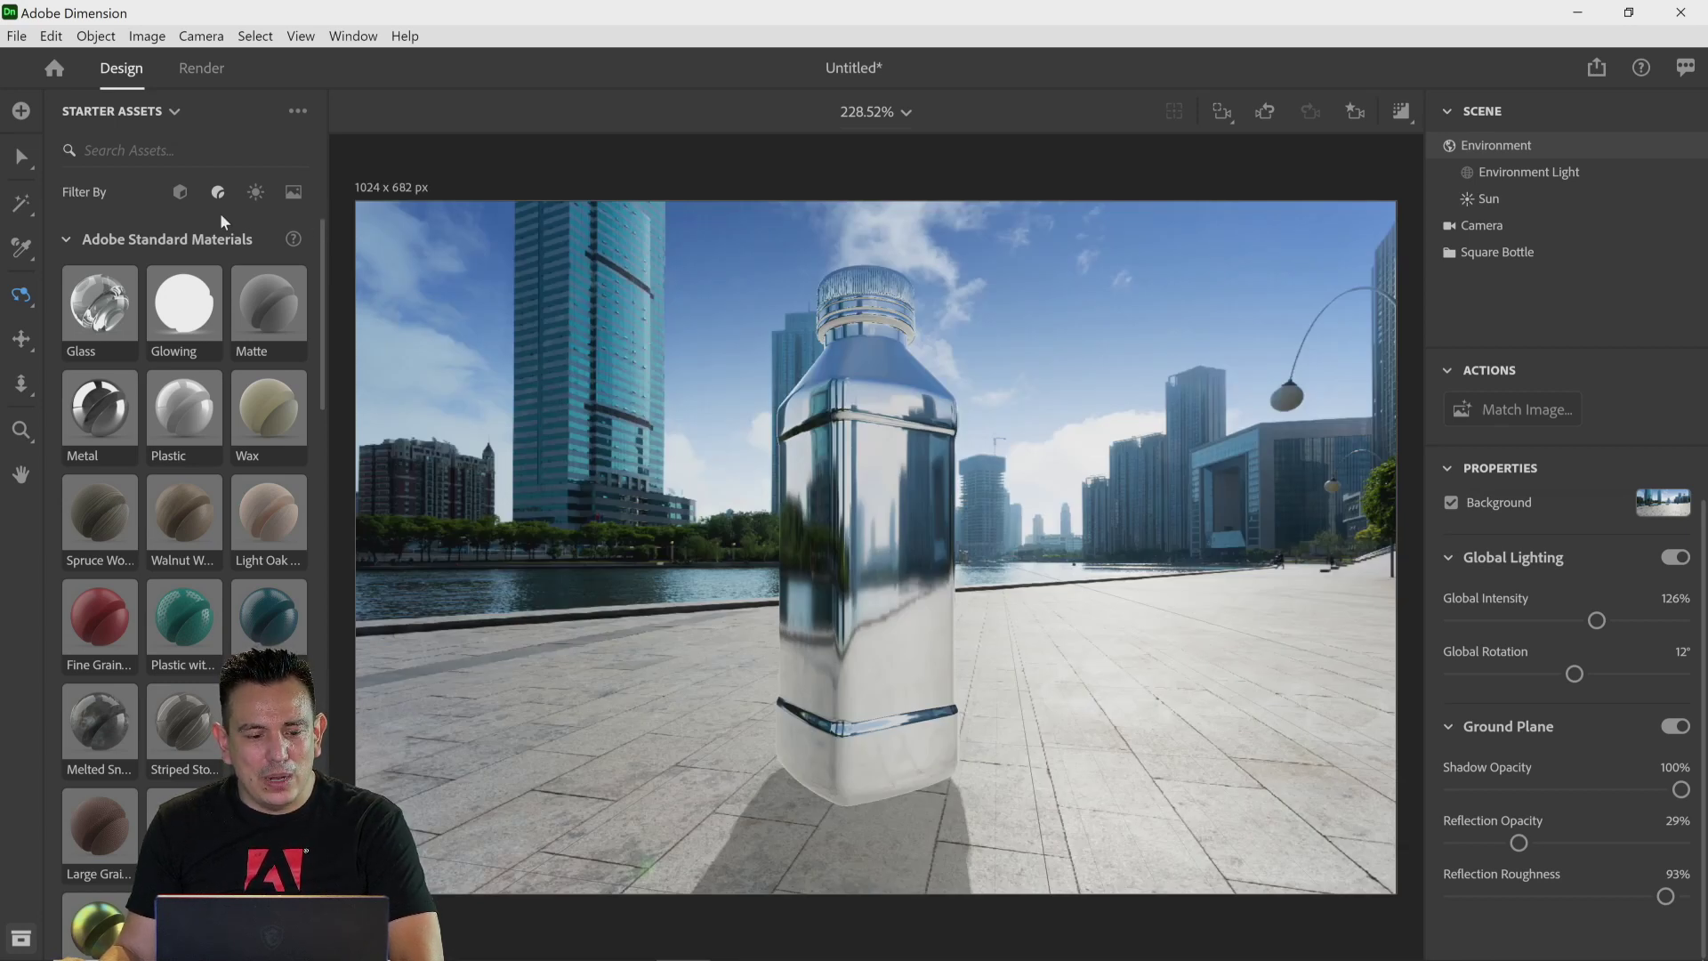
Step: Start a new document without saving the bottle scene
left_click(16, 36)
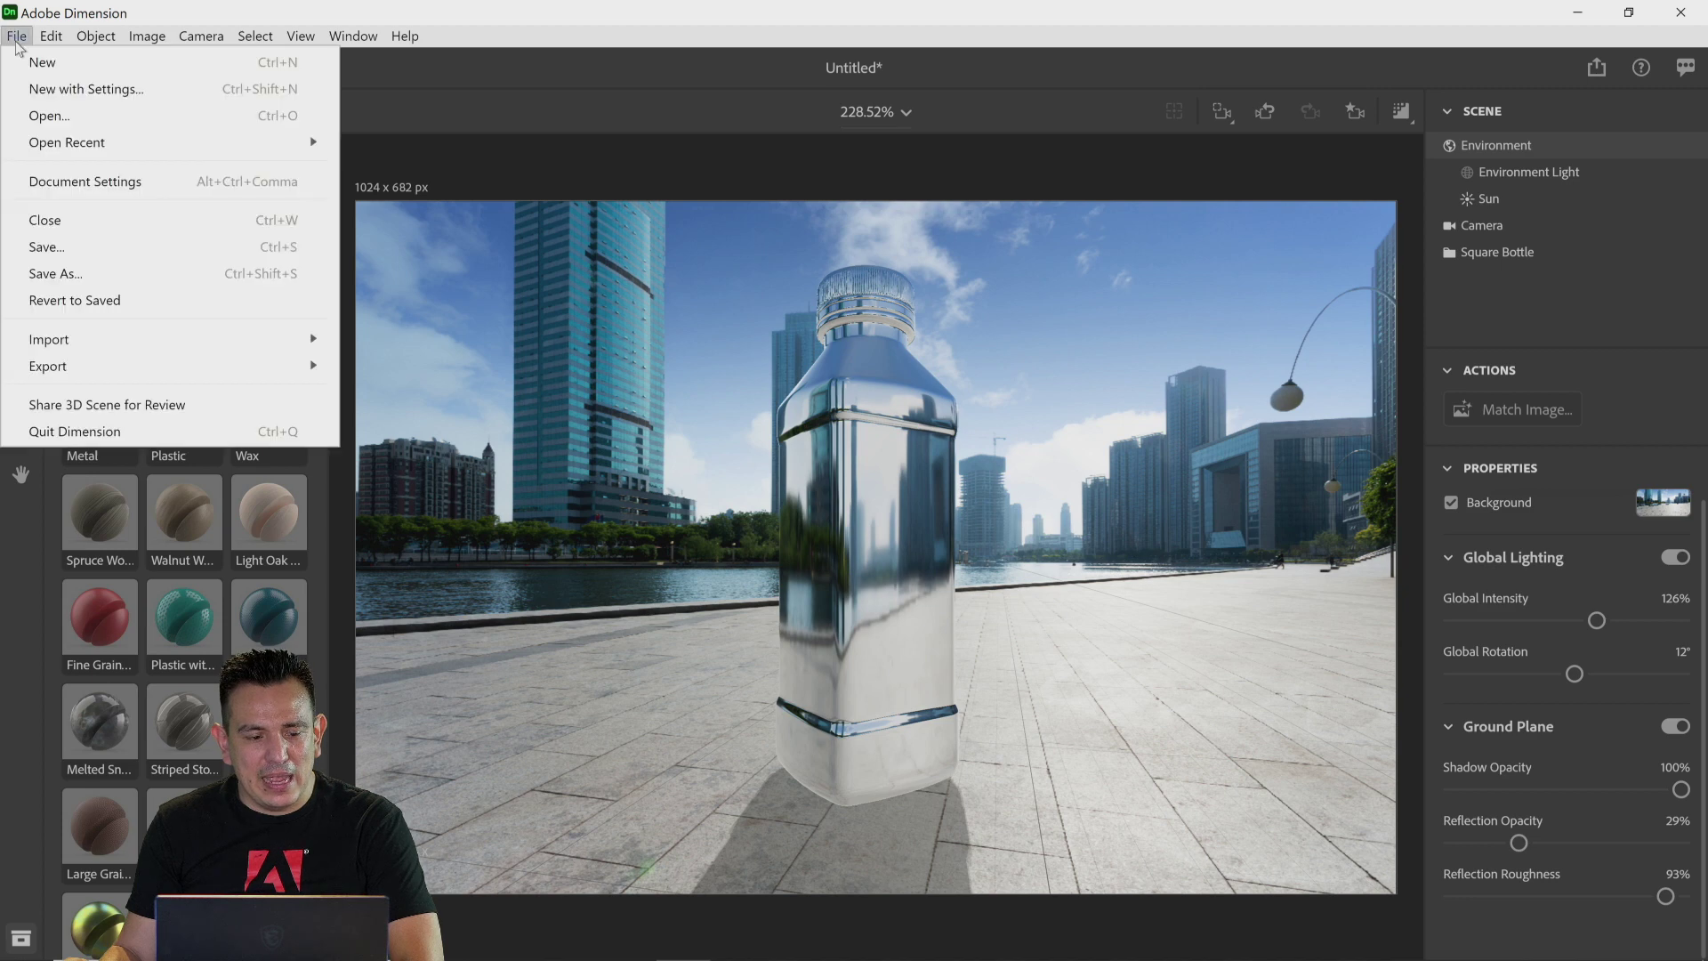
left_click(32, 64)
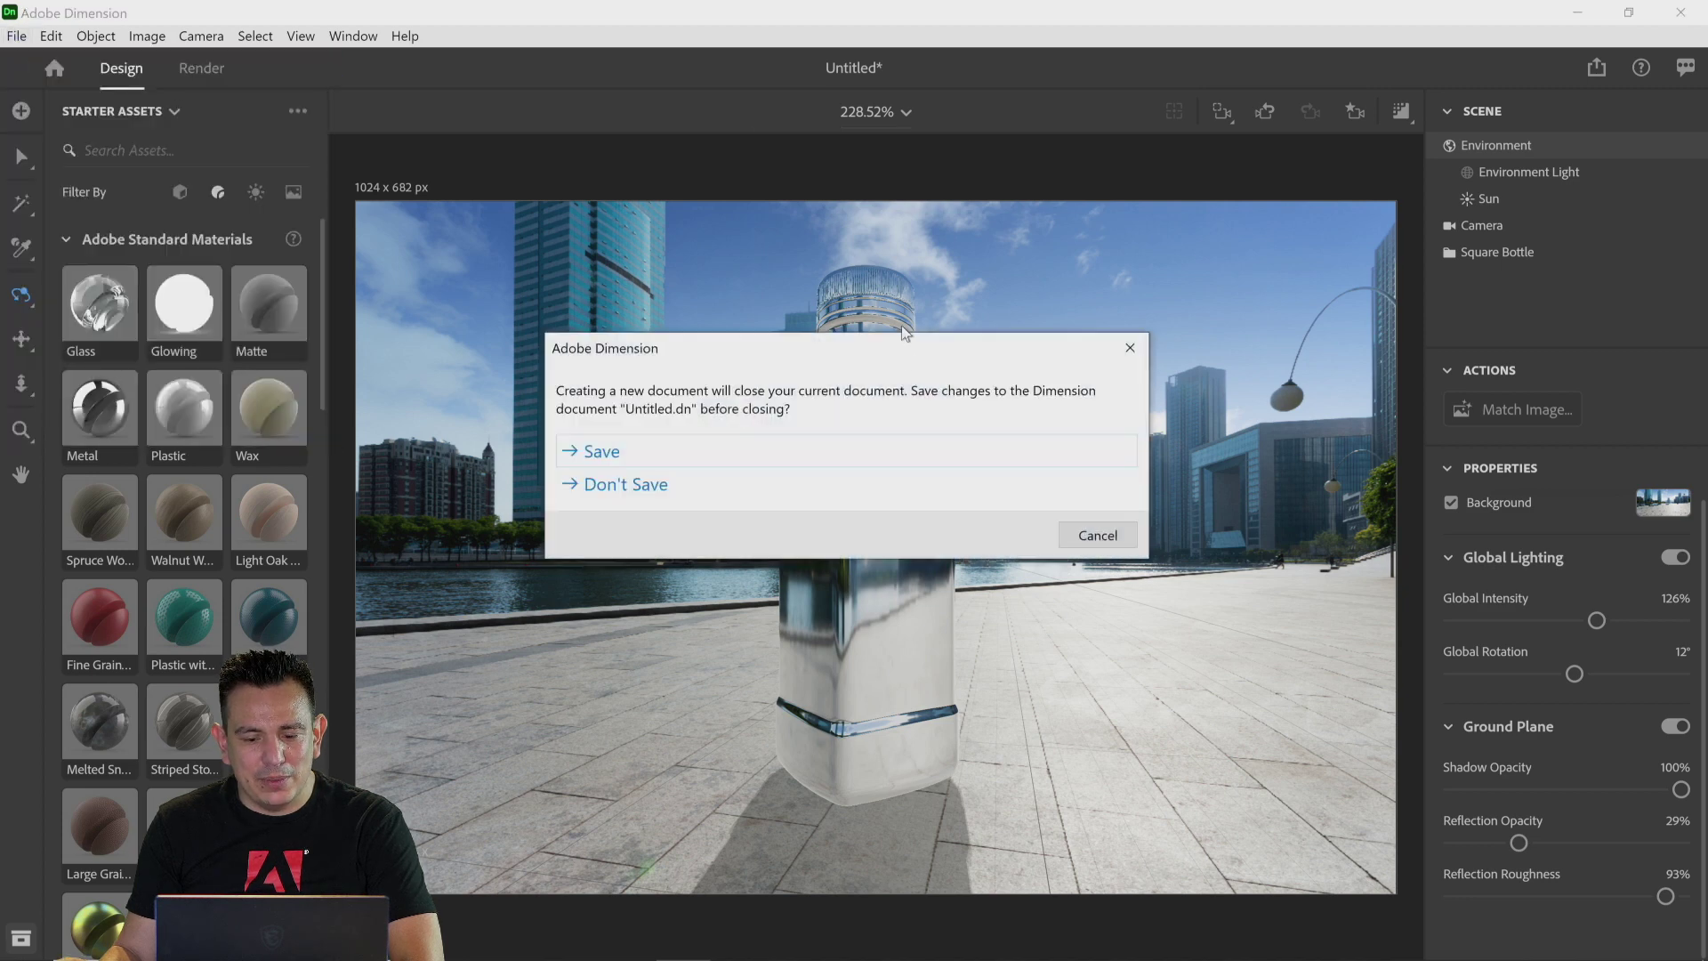
left_click(679, 489)
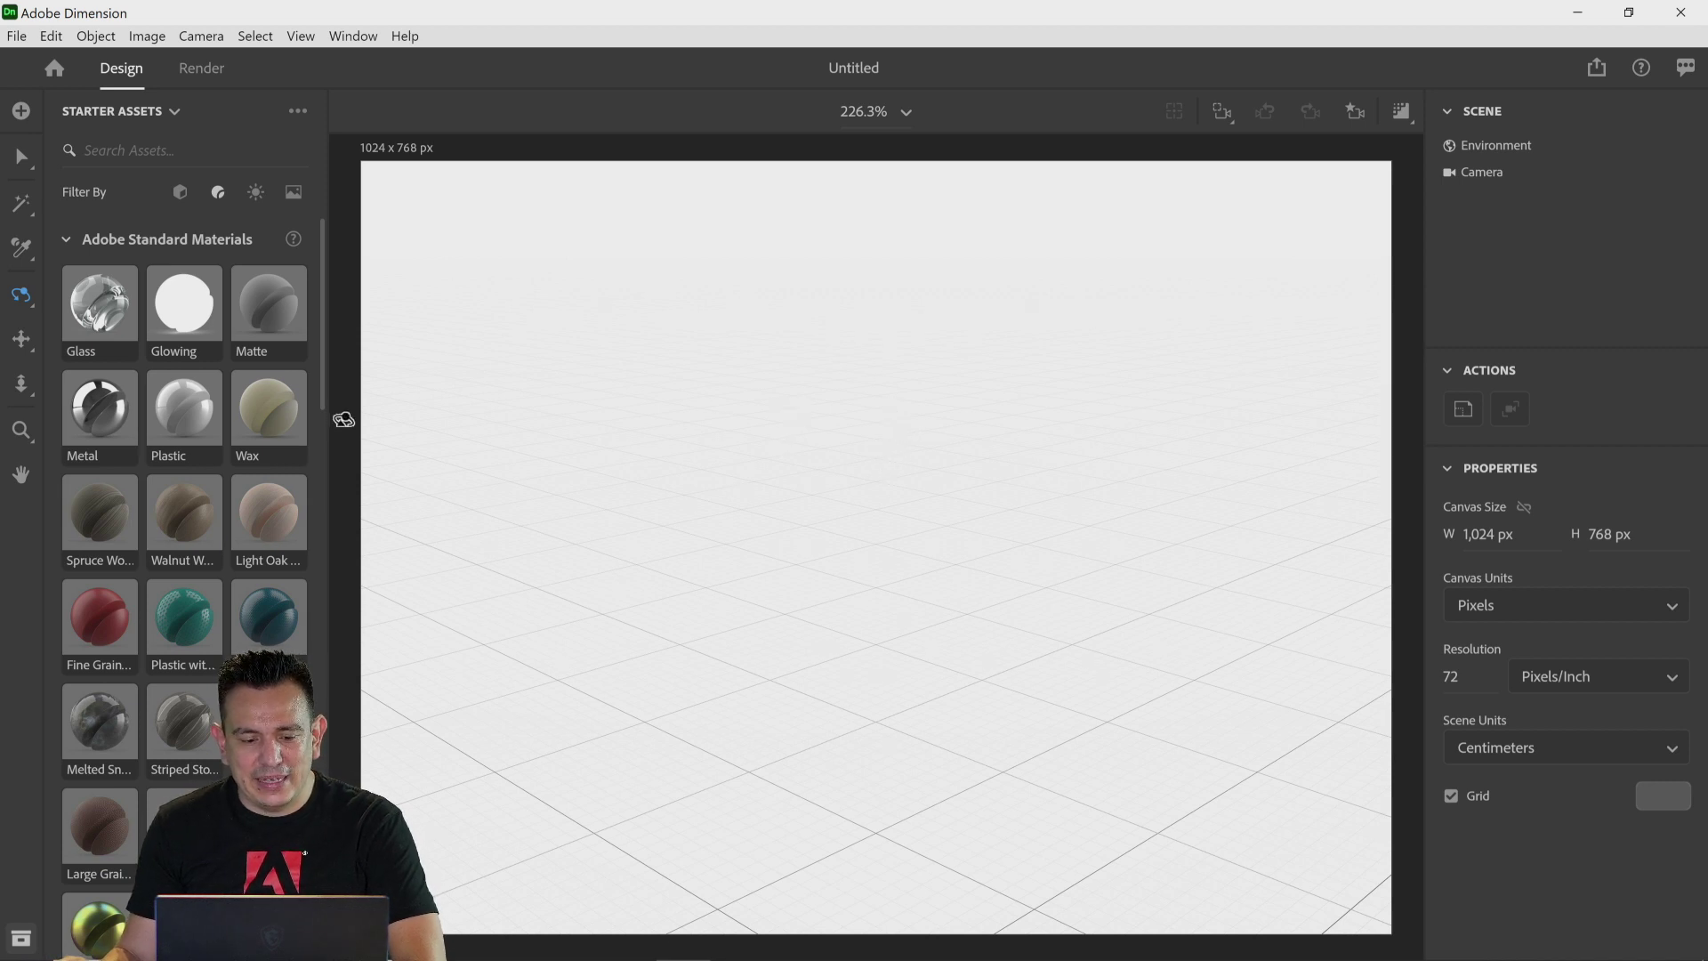
Step: Filter the starter assets to basic shapes and add a Text shape to the scene
left_click(180, 196)
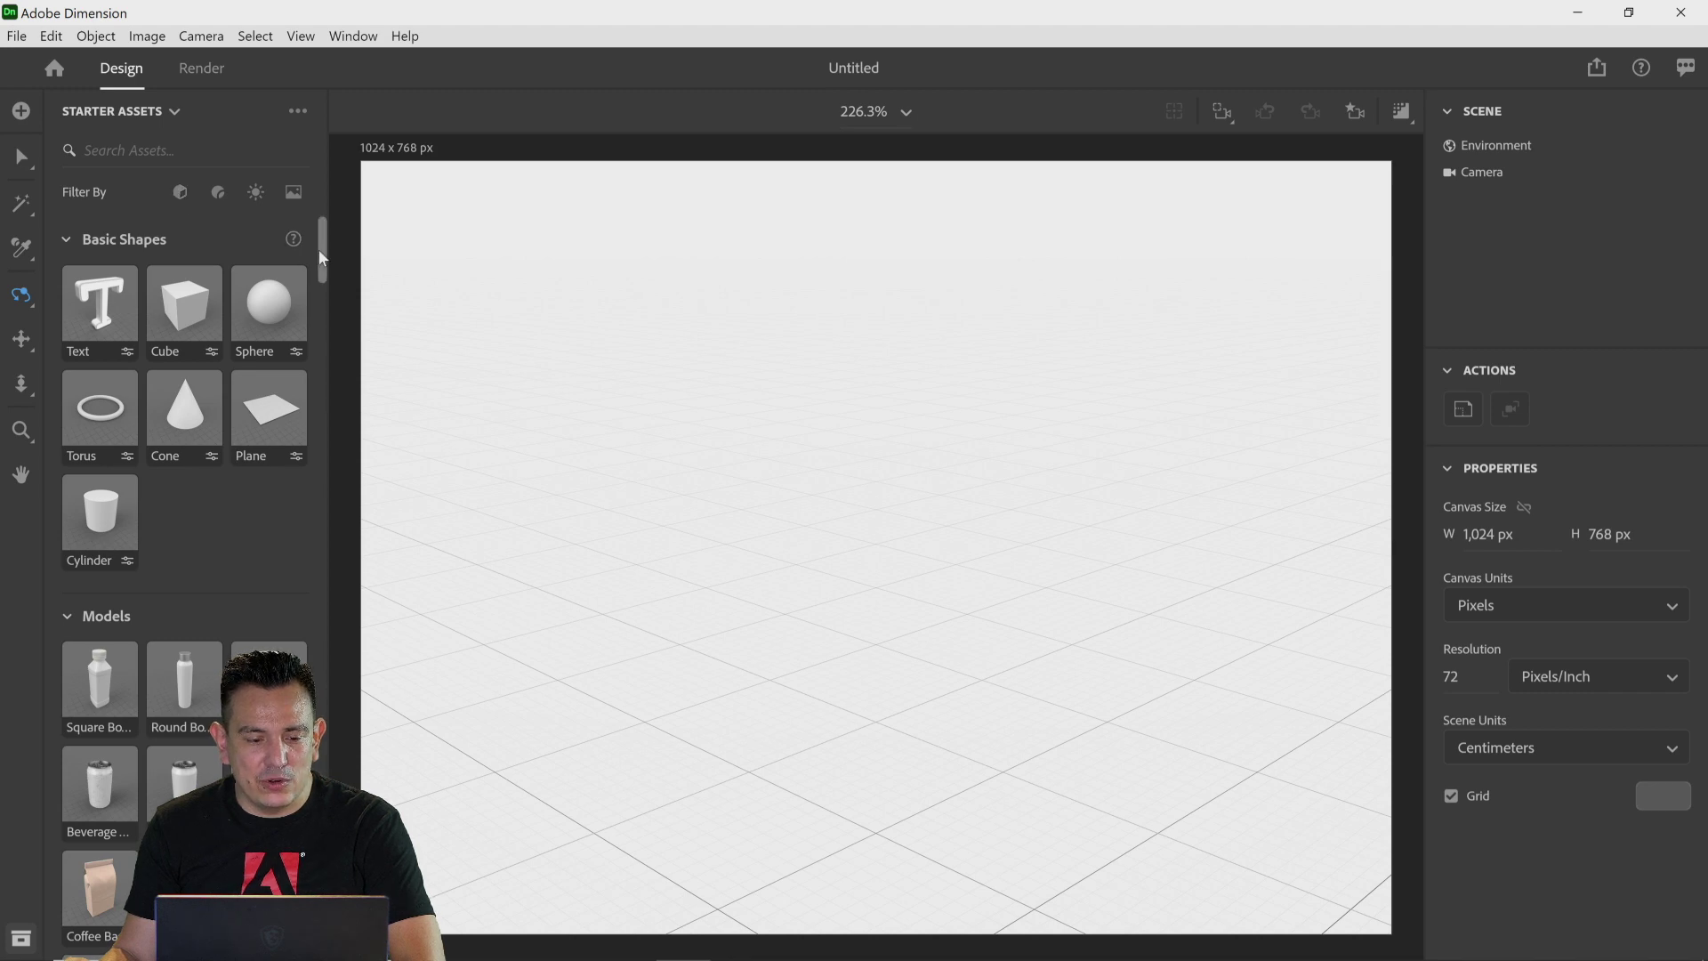
mouse_move(319, 249)
left_mouse_down()
mouse_move(326, 578)
mouse_move(324, 233)
left_mouse_up()
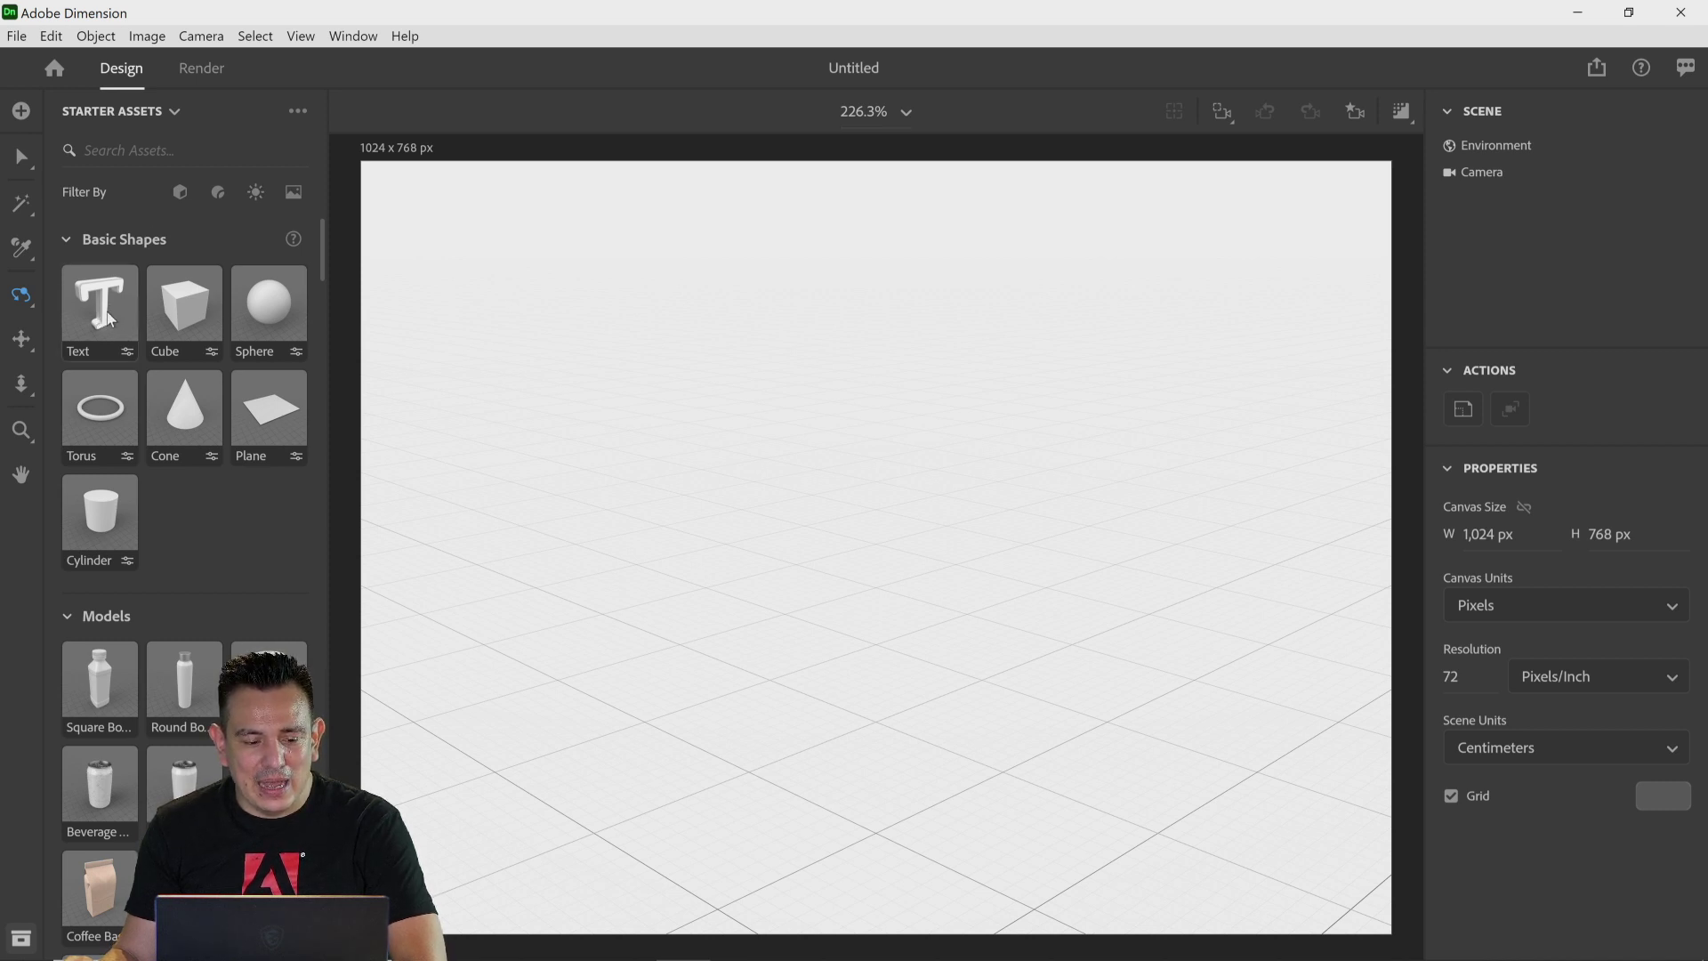
left_click_drag(94, 315, 671, 522)
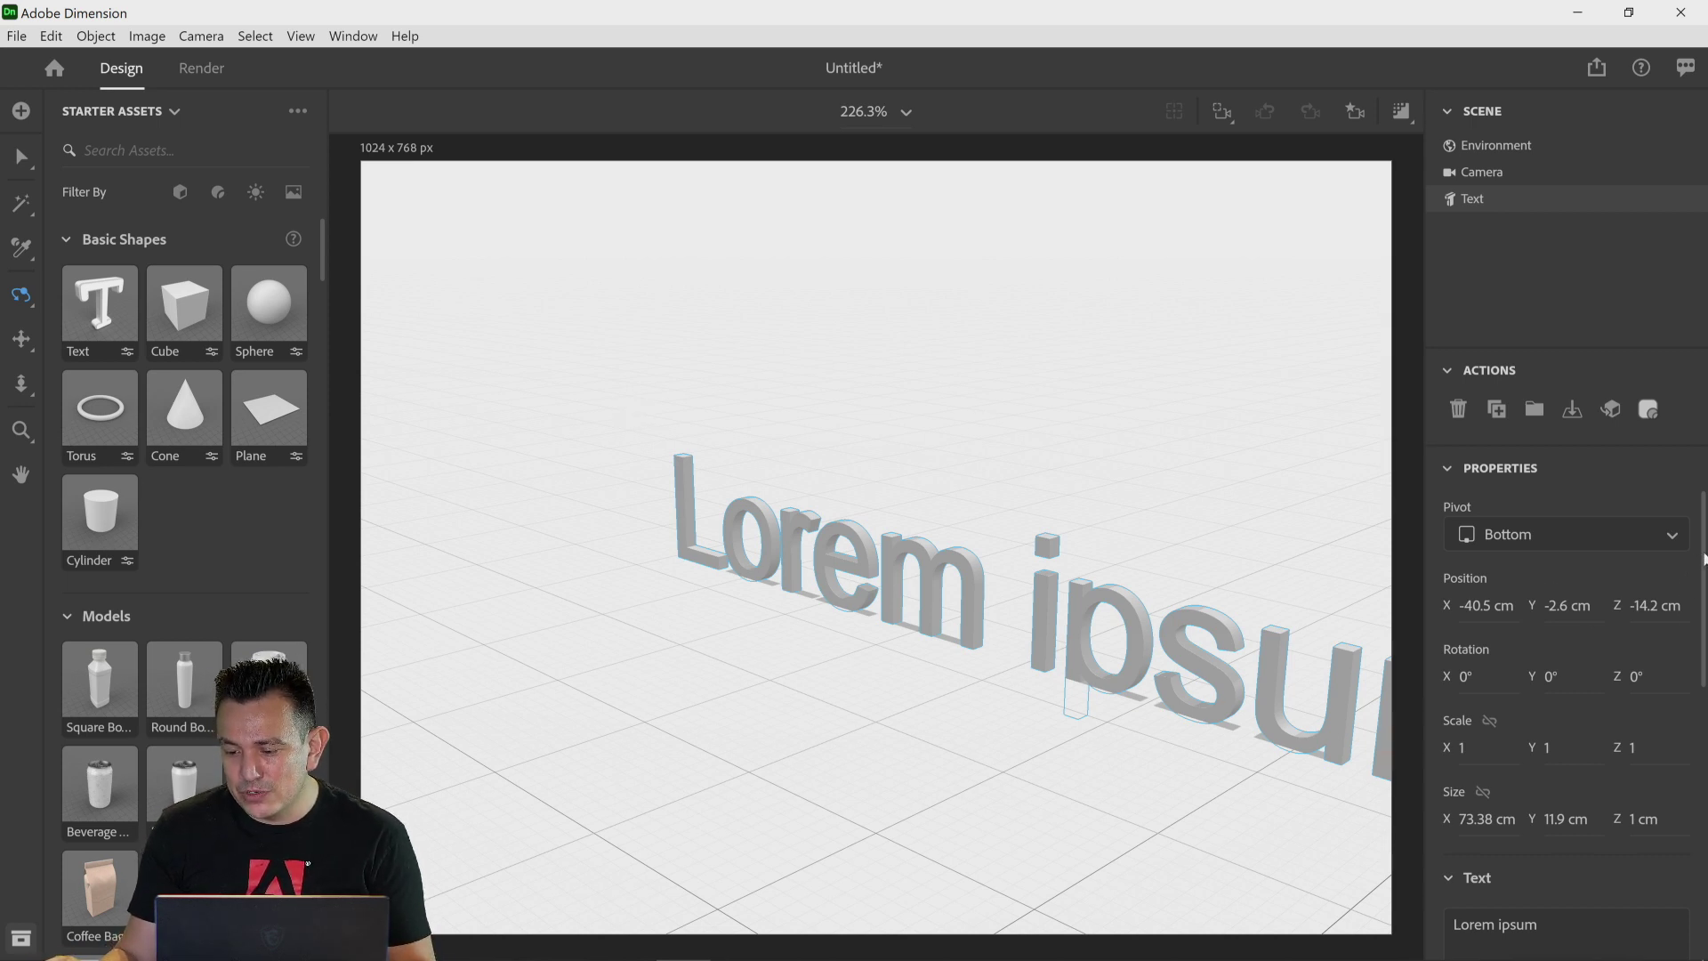
Step: Replace the 3D text content with Dn
scroll(1477, 558, "down", 8)
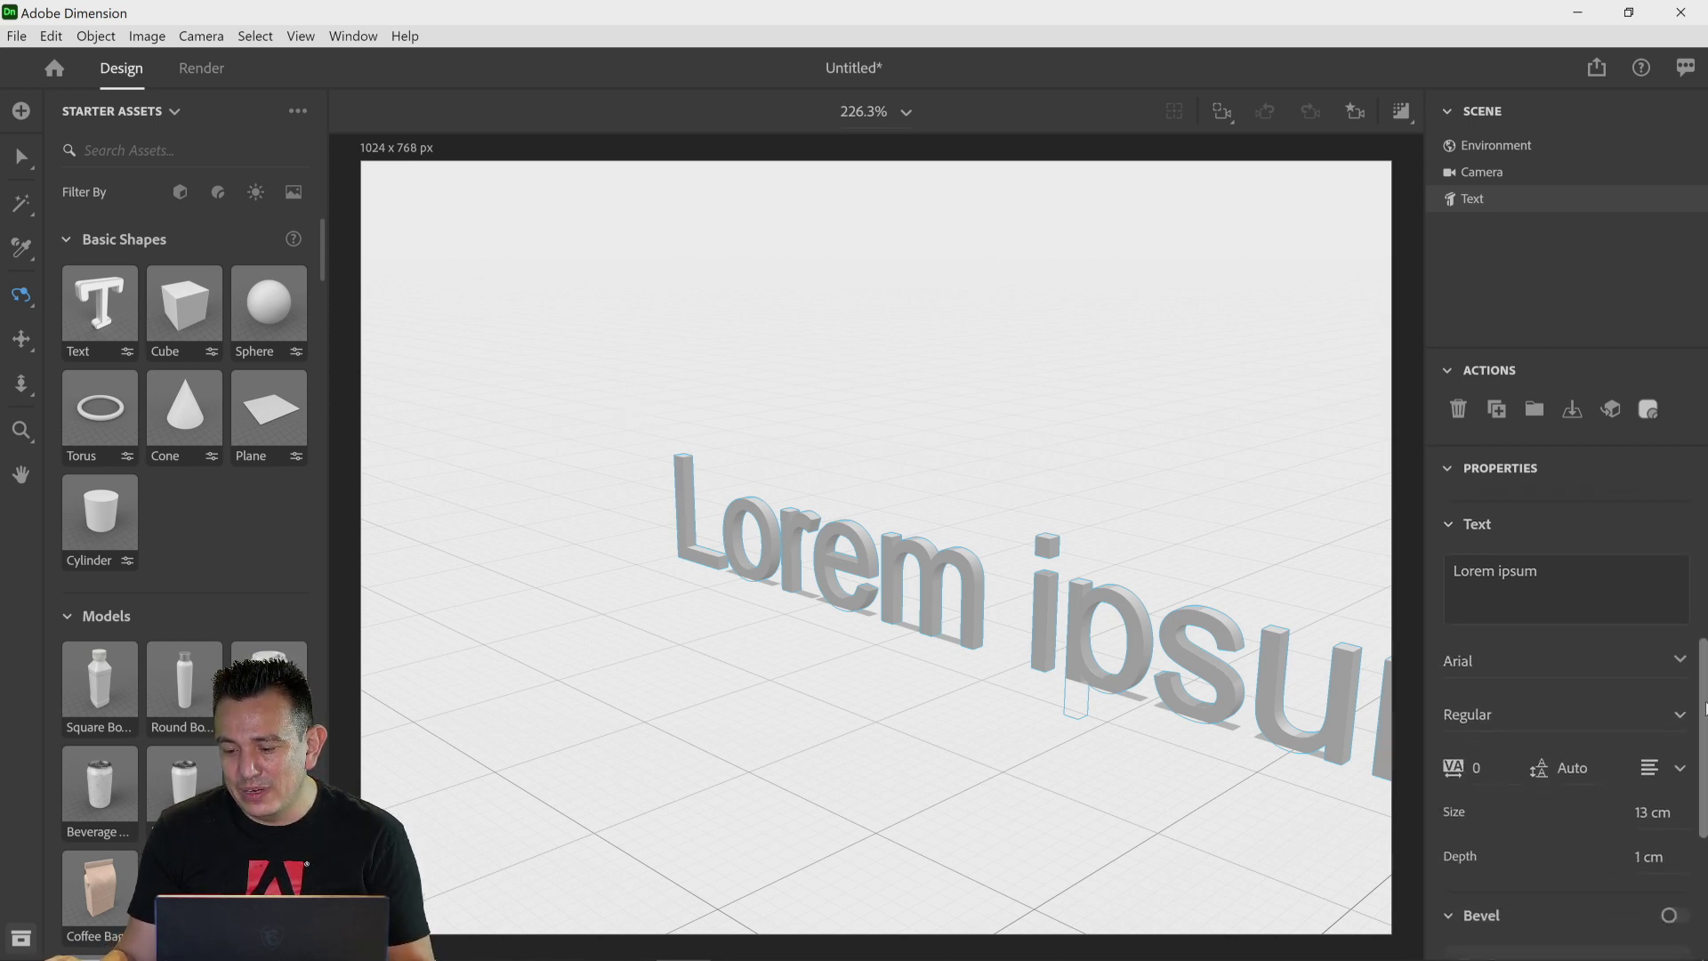
left_click(1538, 572)
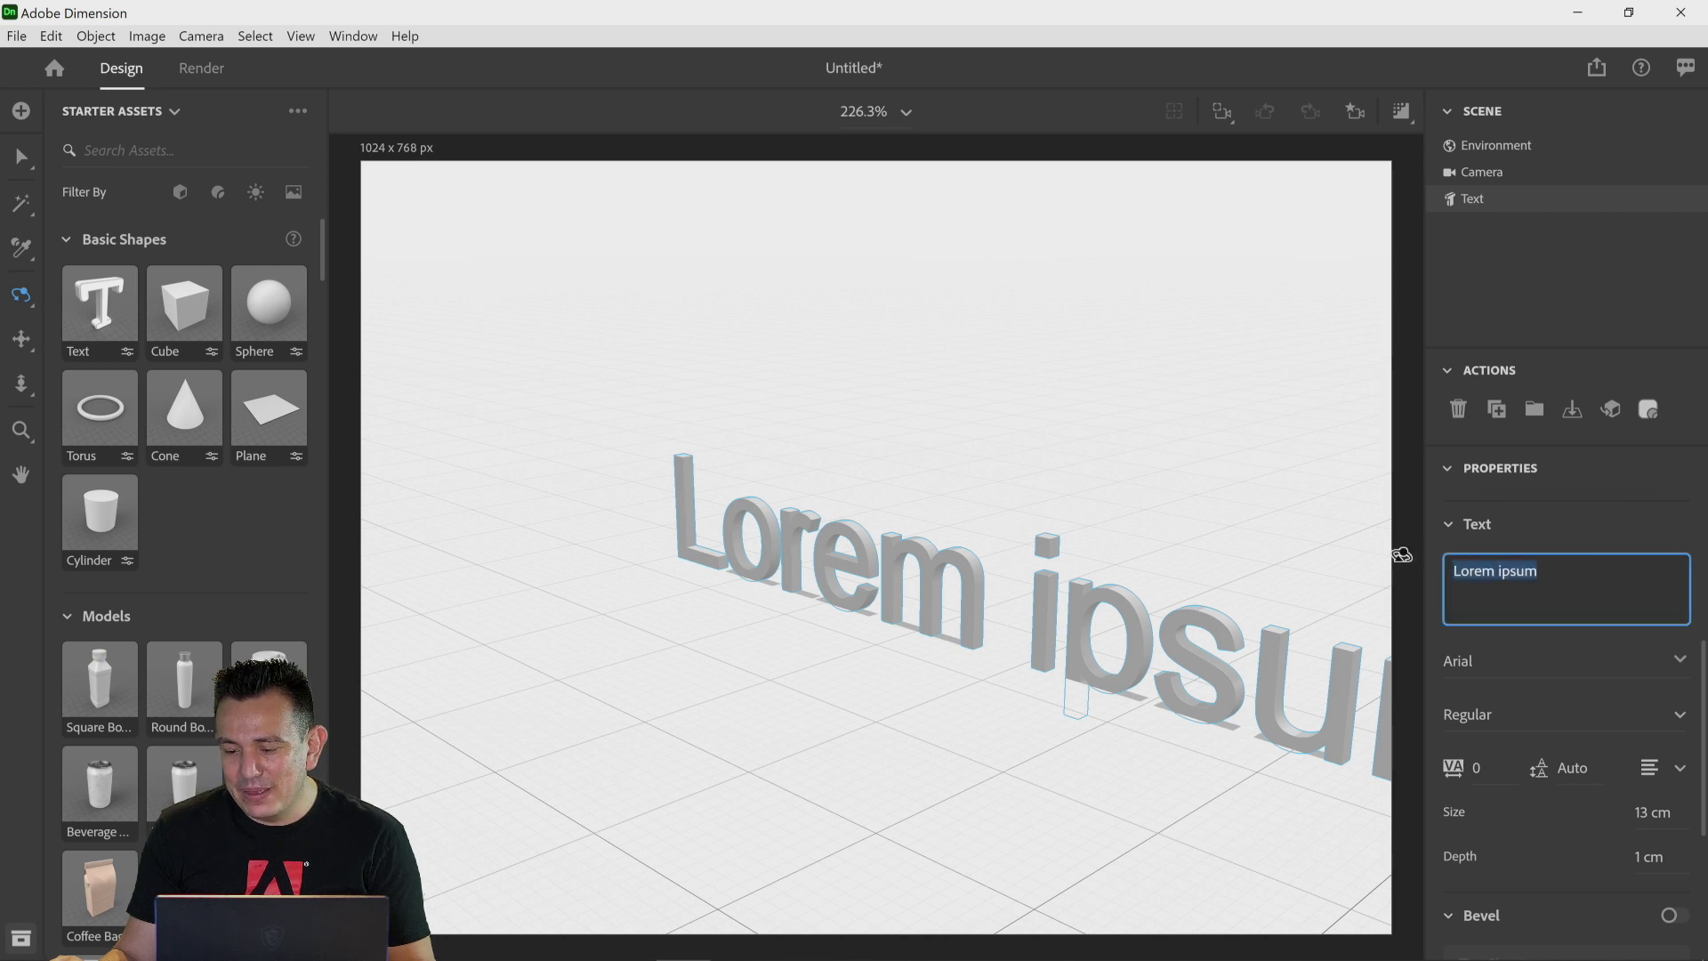
type("Dn")
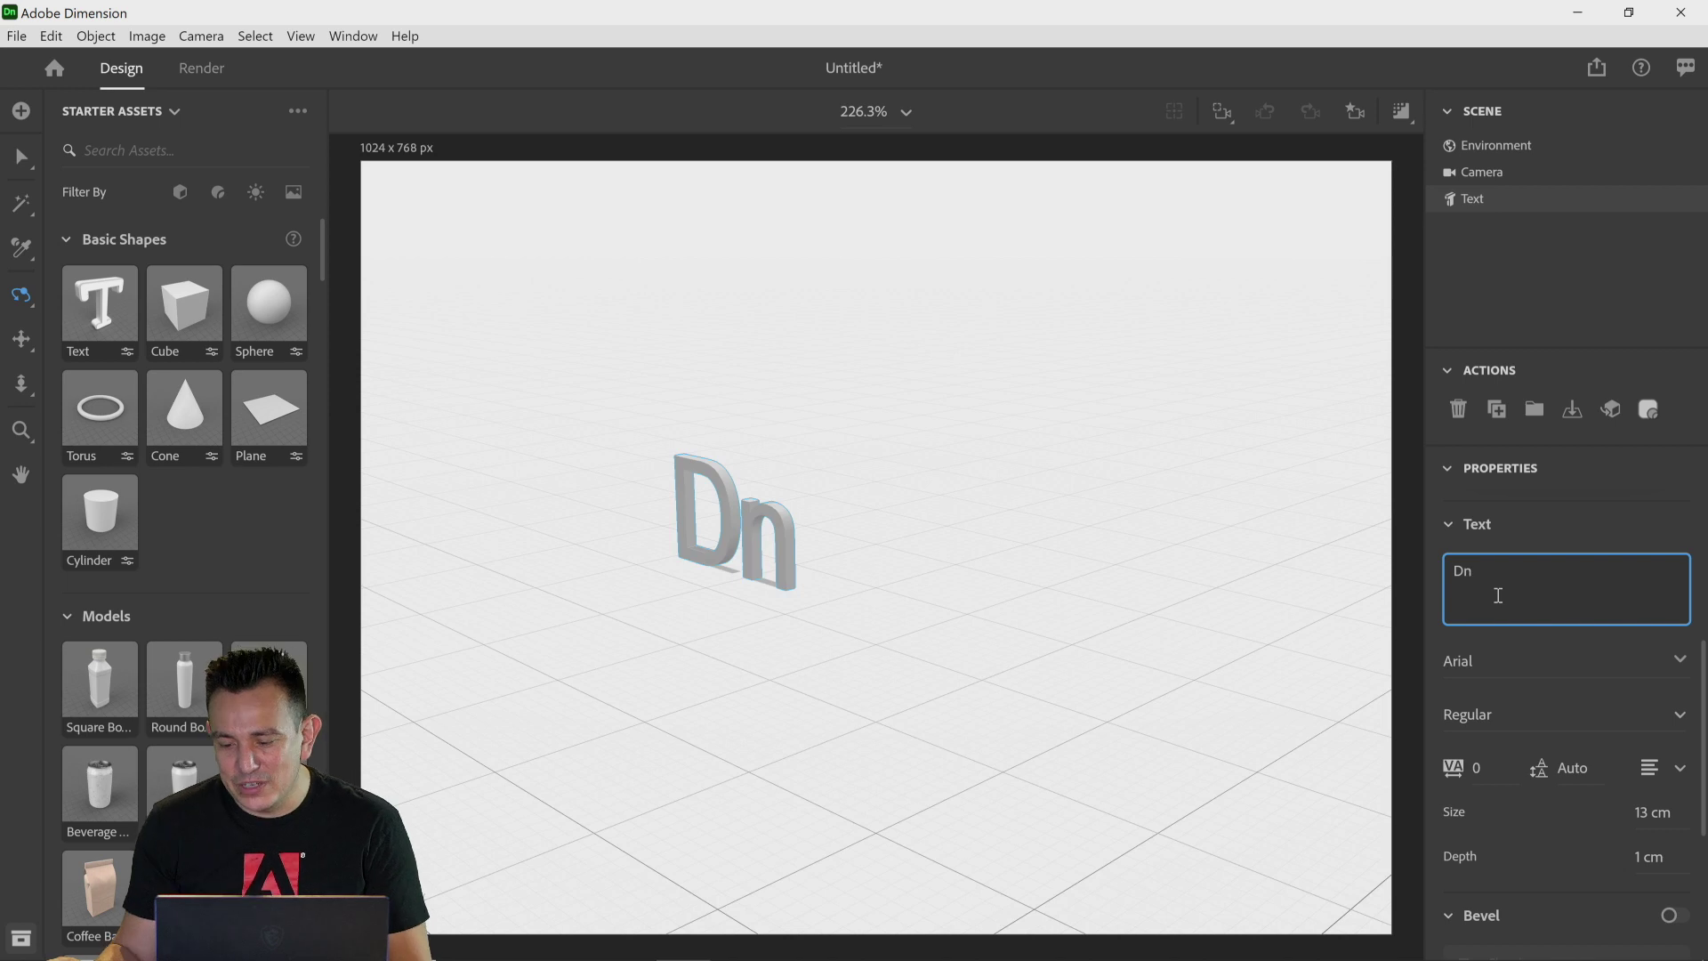
Step: Try the Agency FB font for the text and switch it back to Arial
left_click(1679, 660)
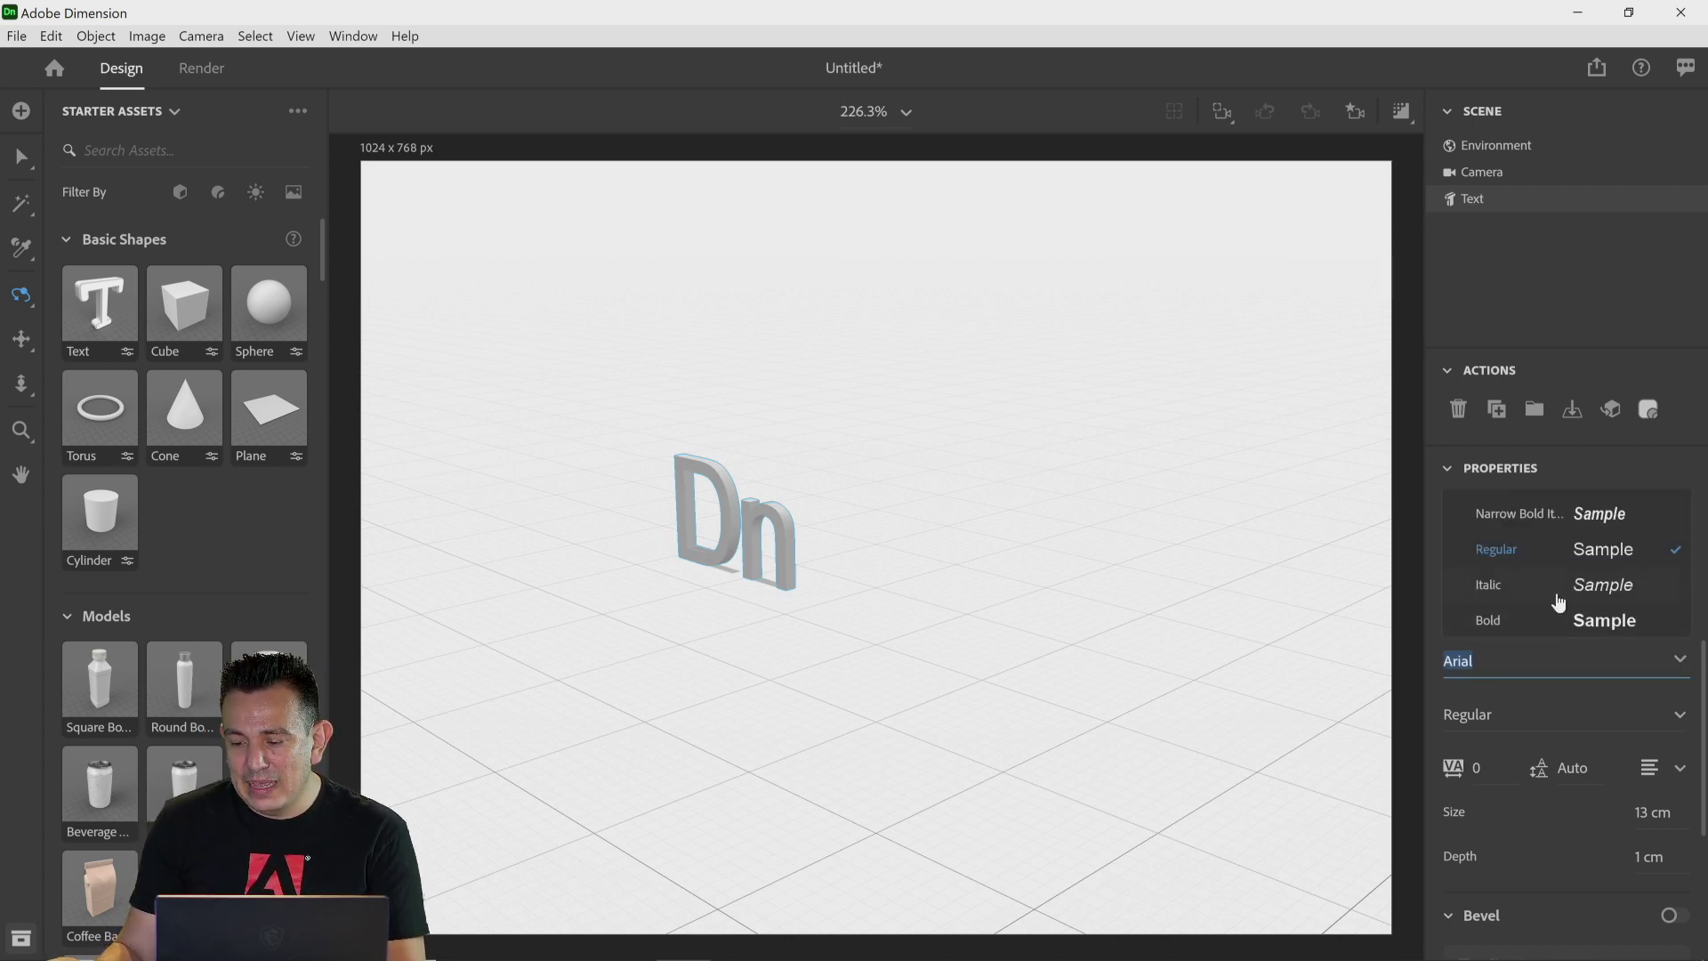
scroll(1512, 605, "up", 10)
scroll(1550, 600, "down", 3)
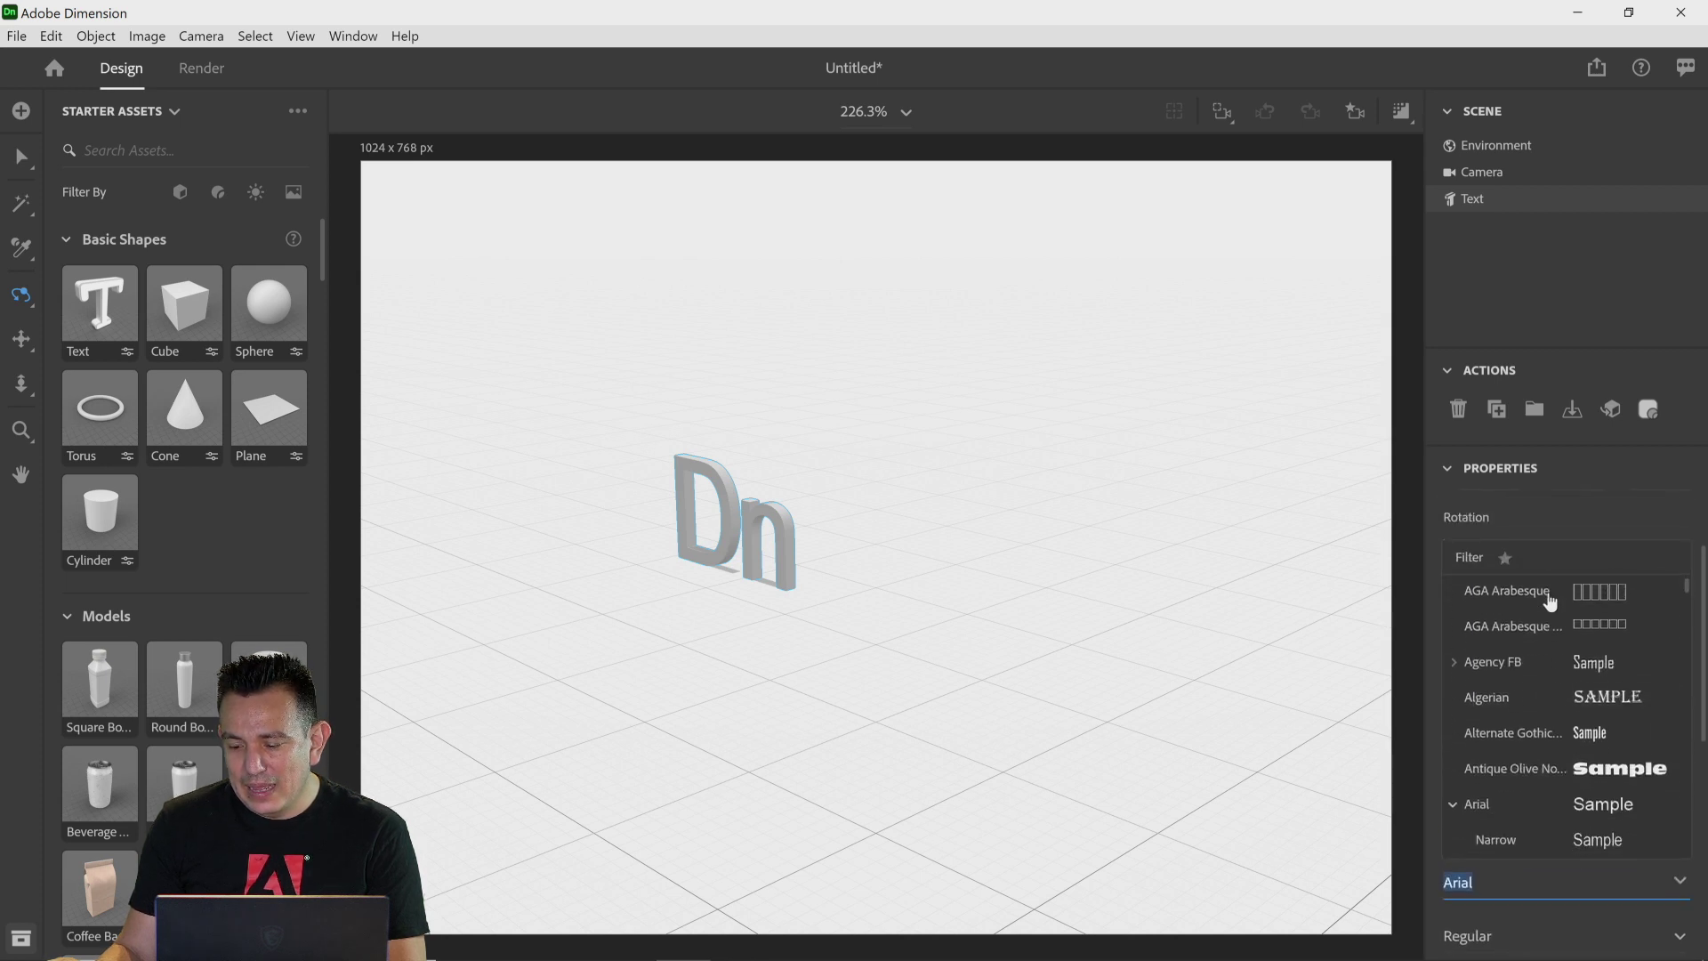
left_click(1574, 664)
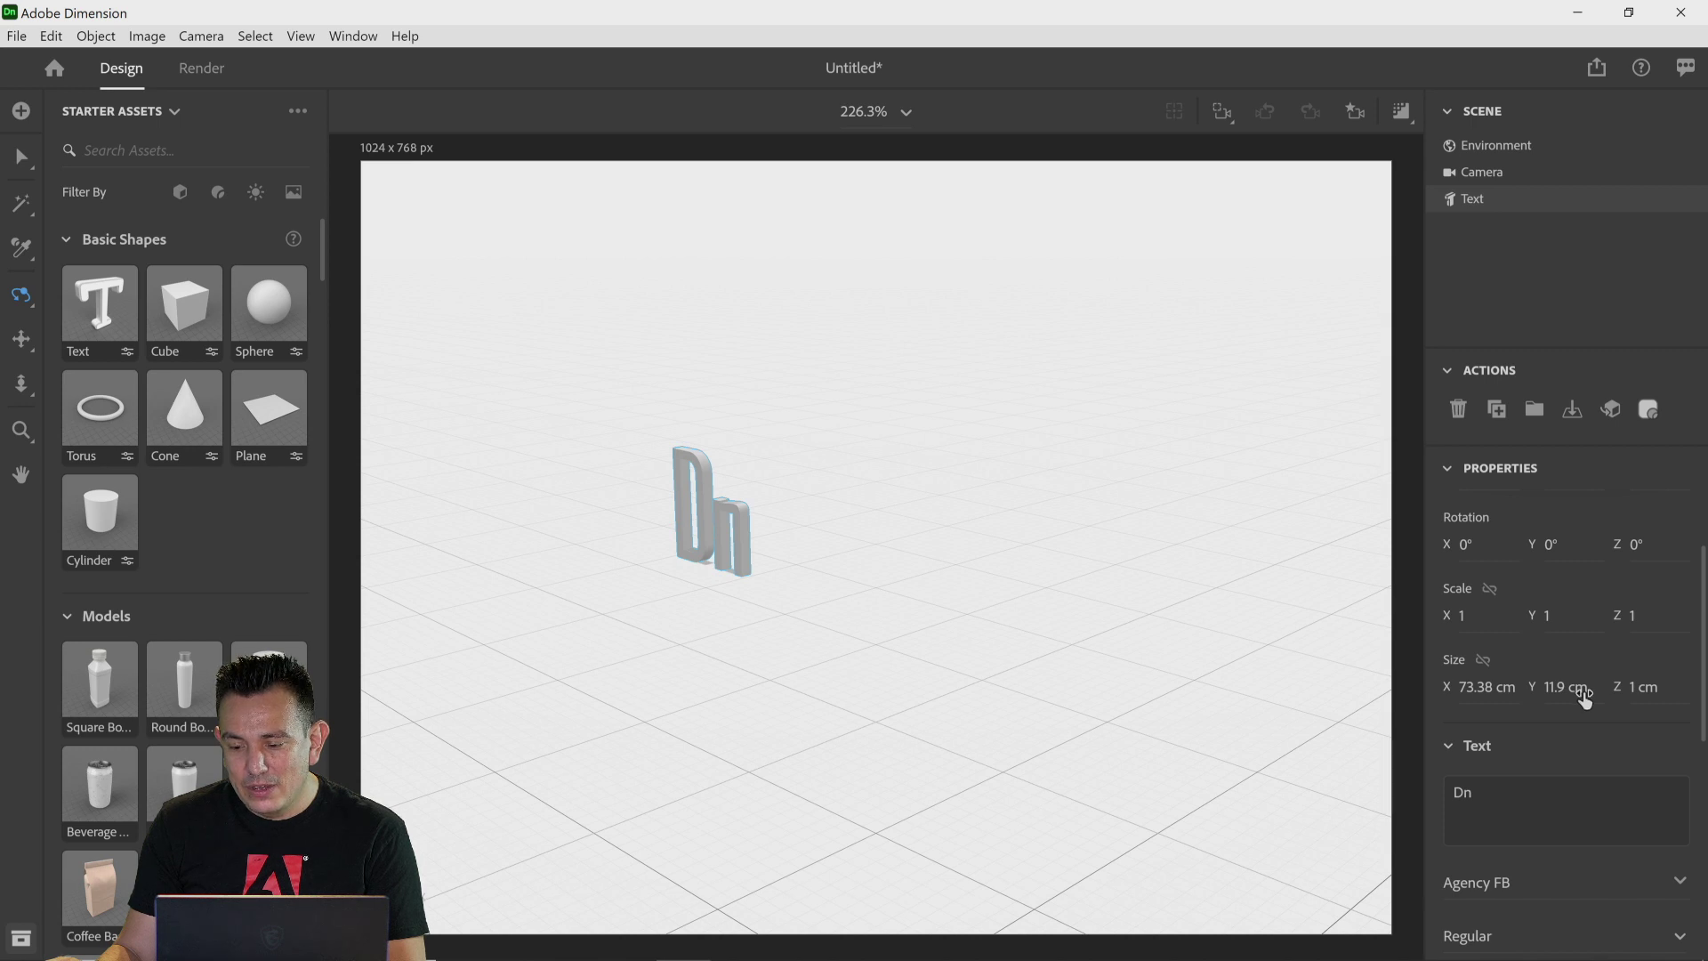
scroll(1580, 696, "up", 3)
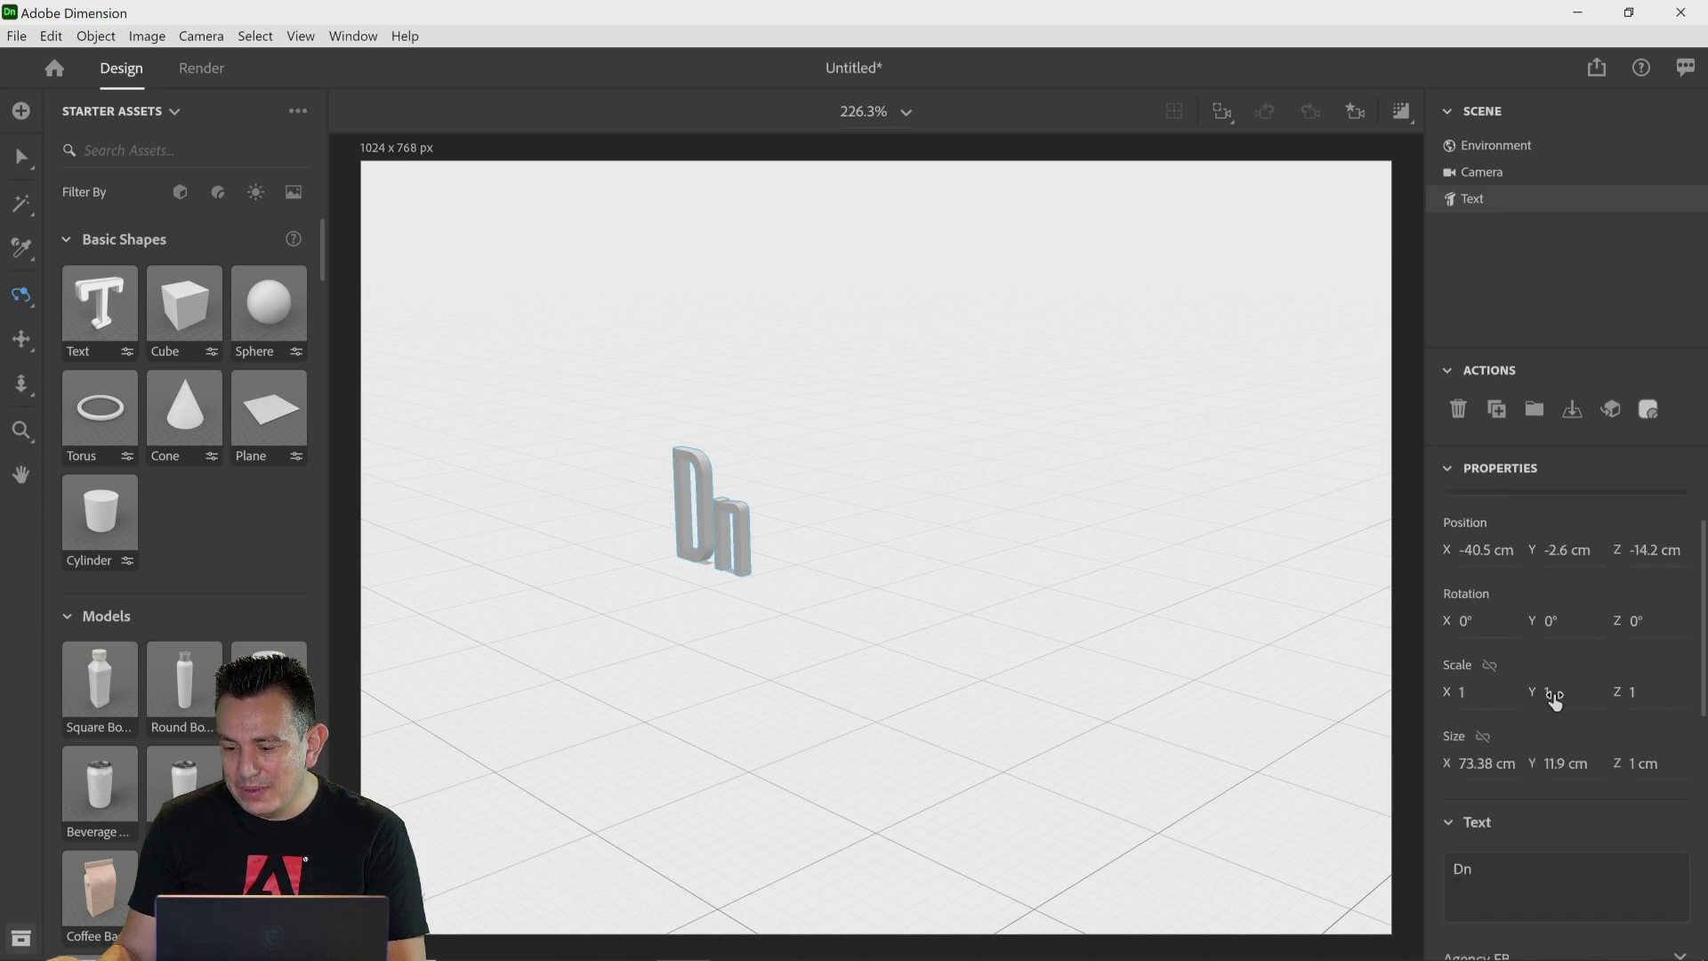
scroll(1601, 762, "down", 4)
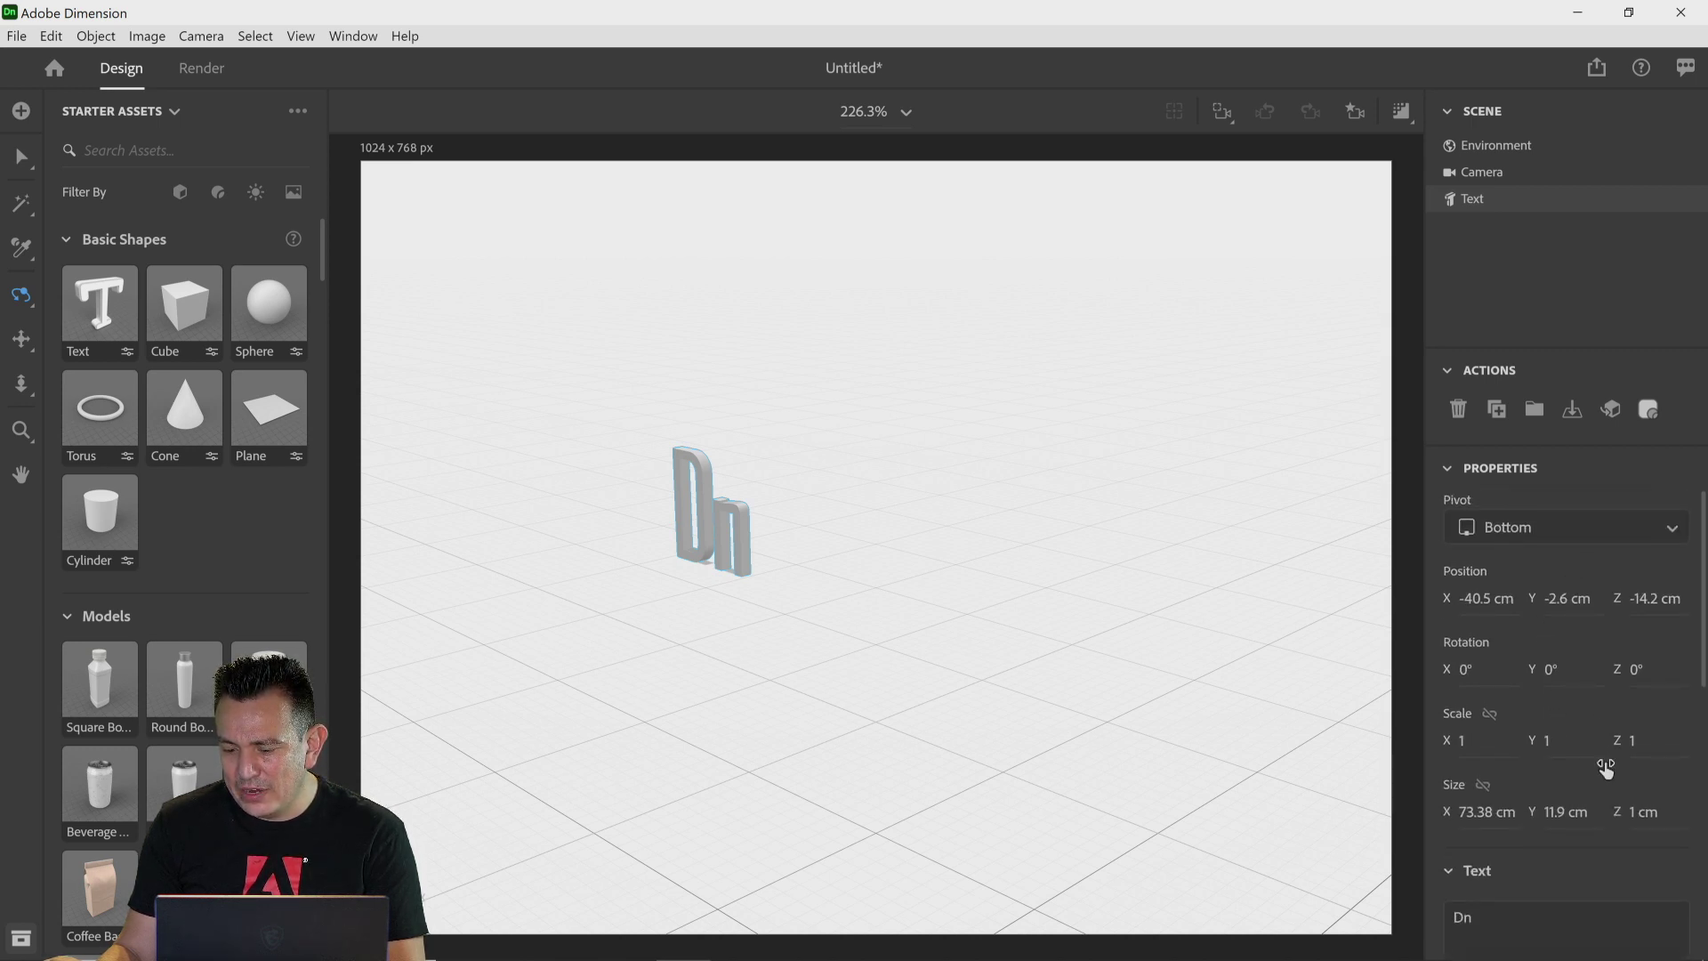
left_click(1672, 690)
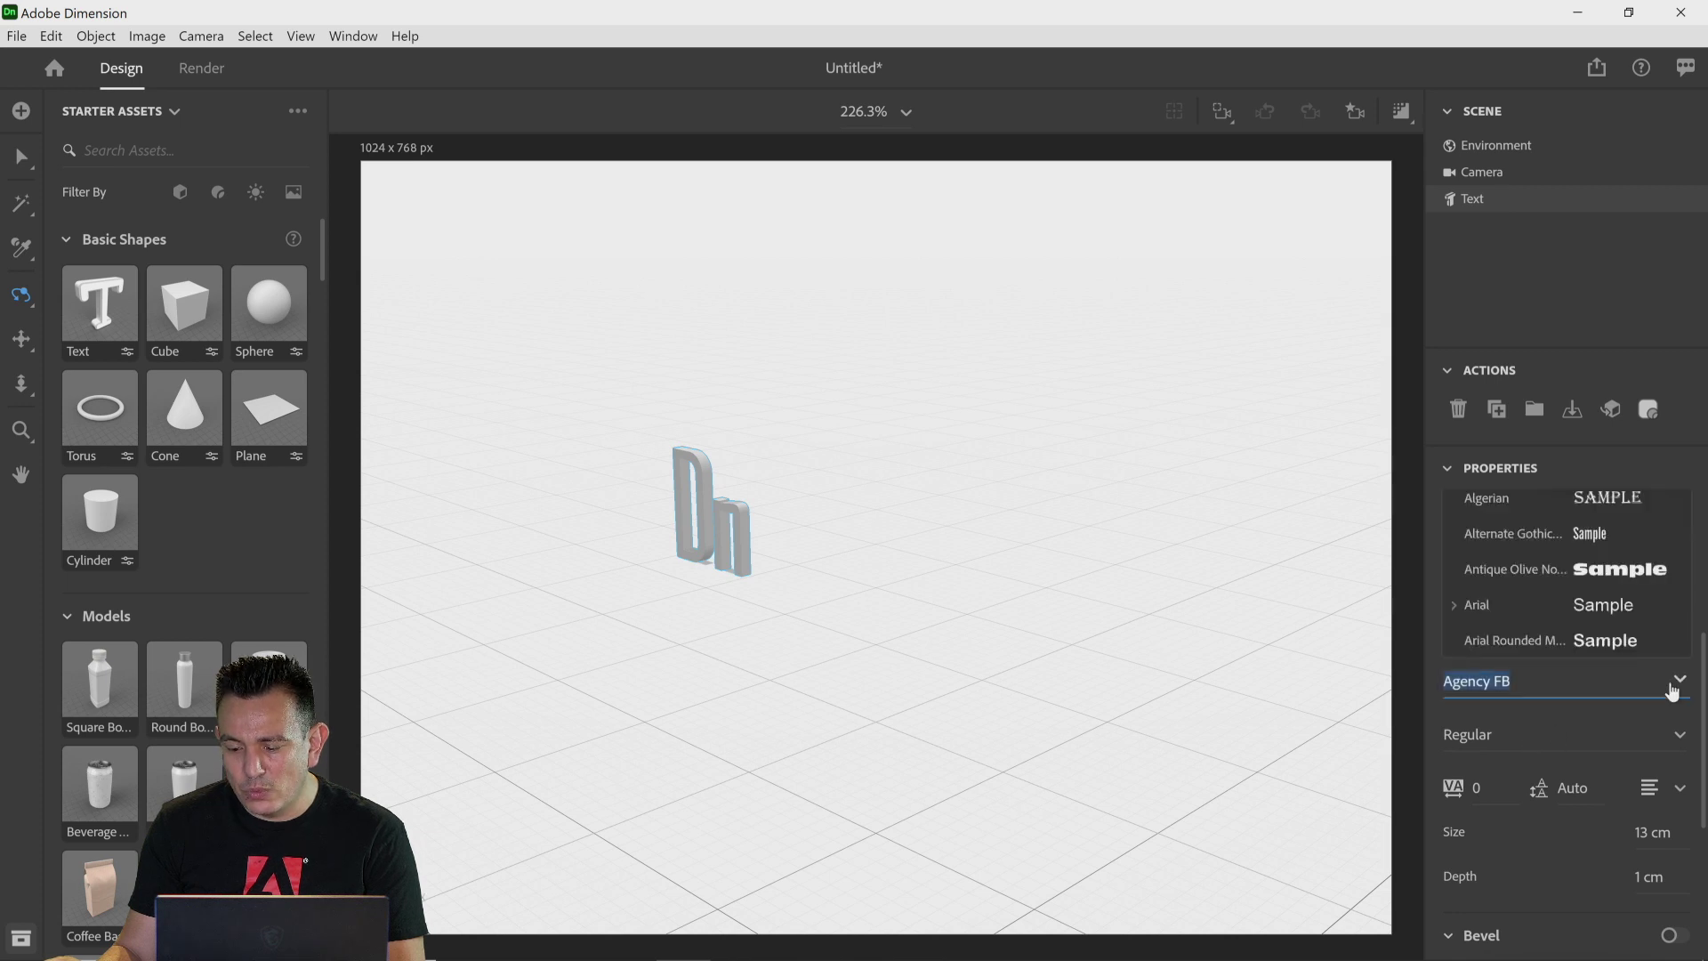
left_click(1500, 615)
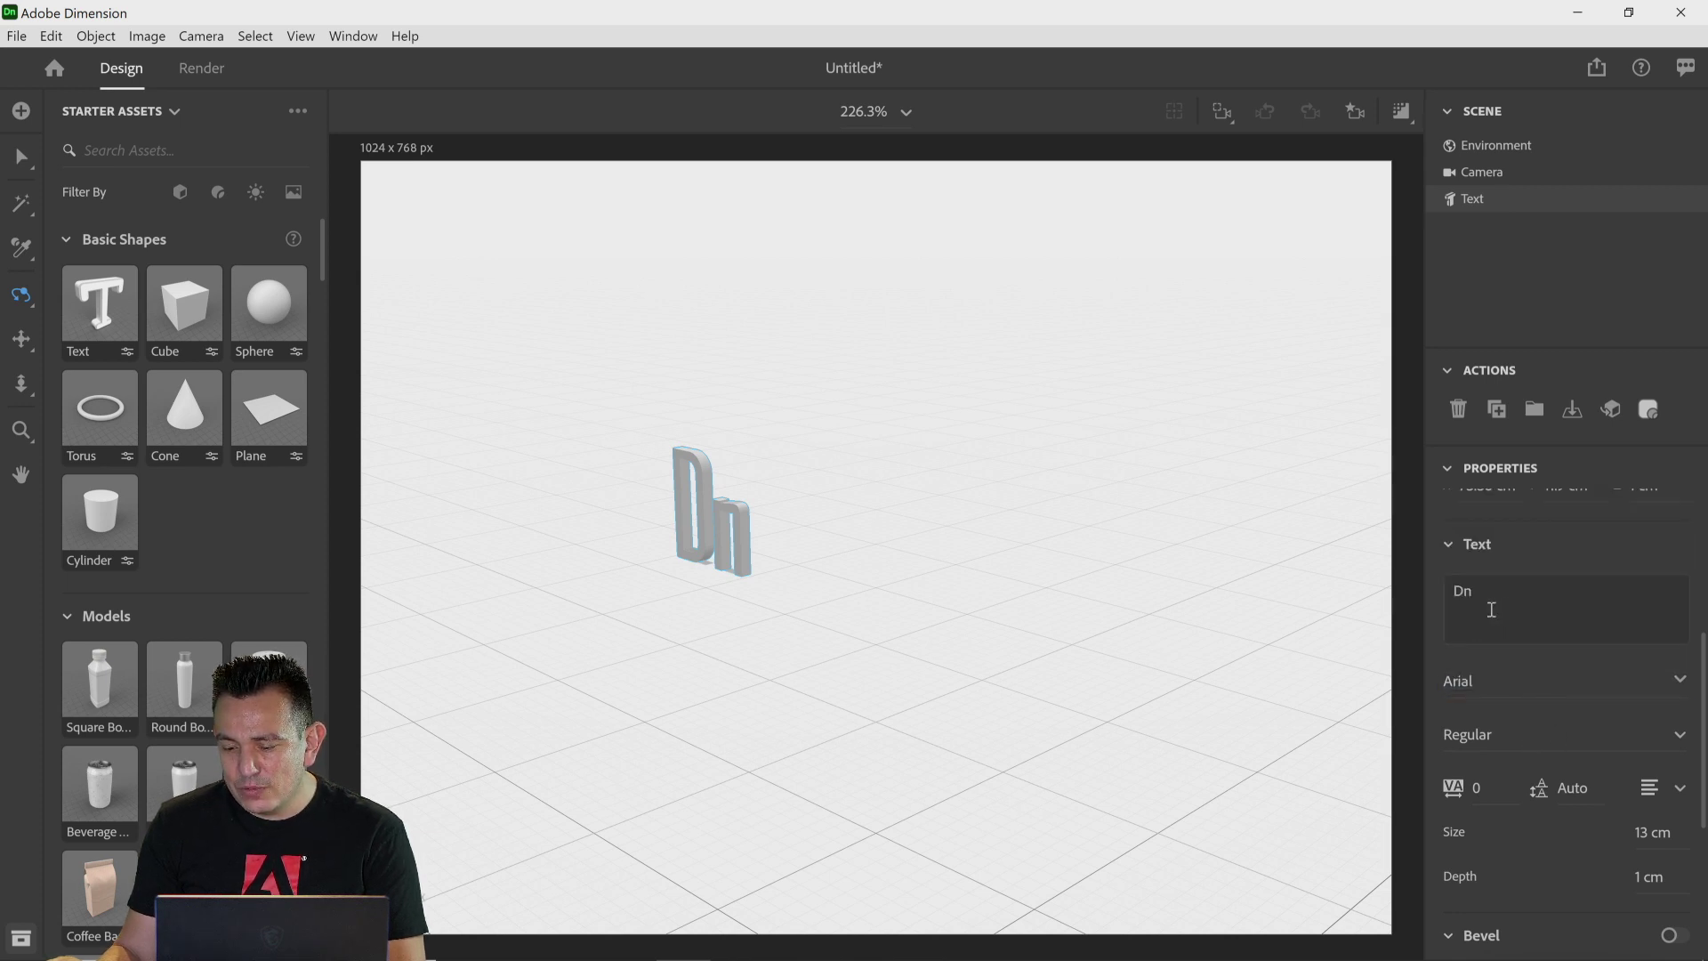
Step: Set the text's font style to Black
left_click(1680, 745)
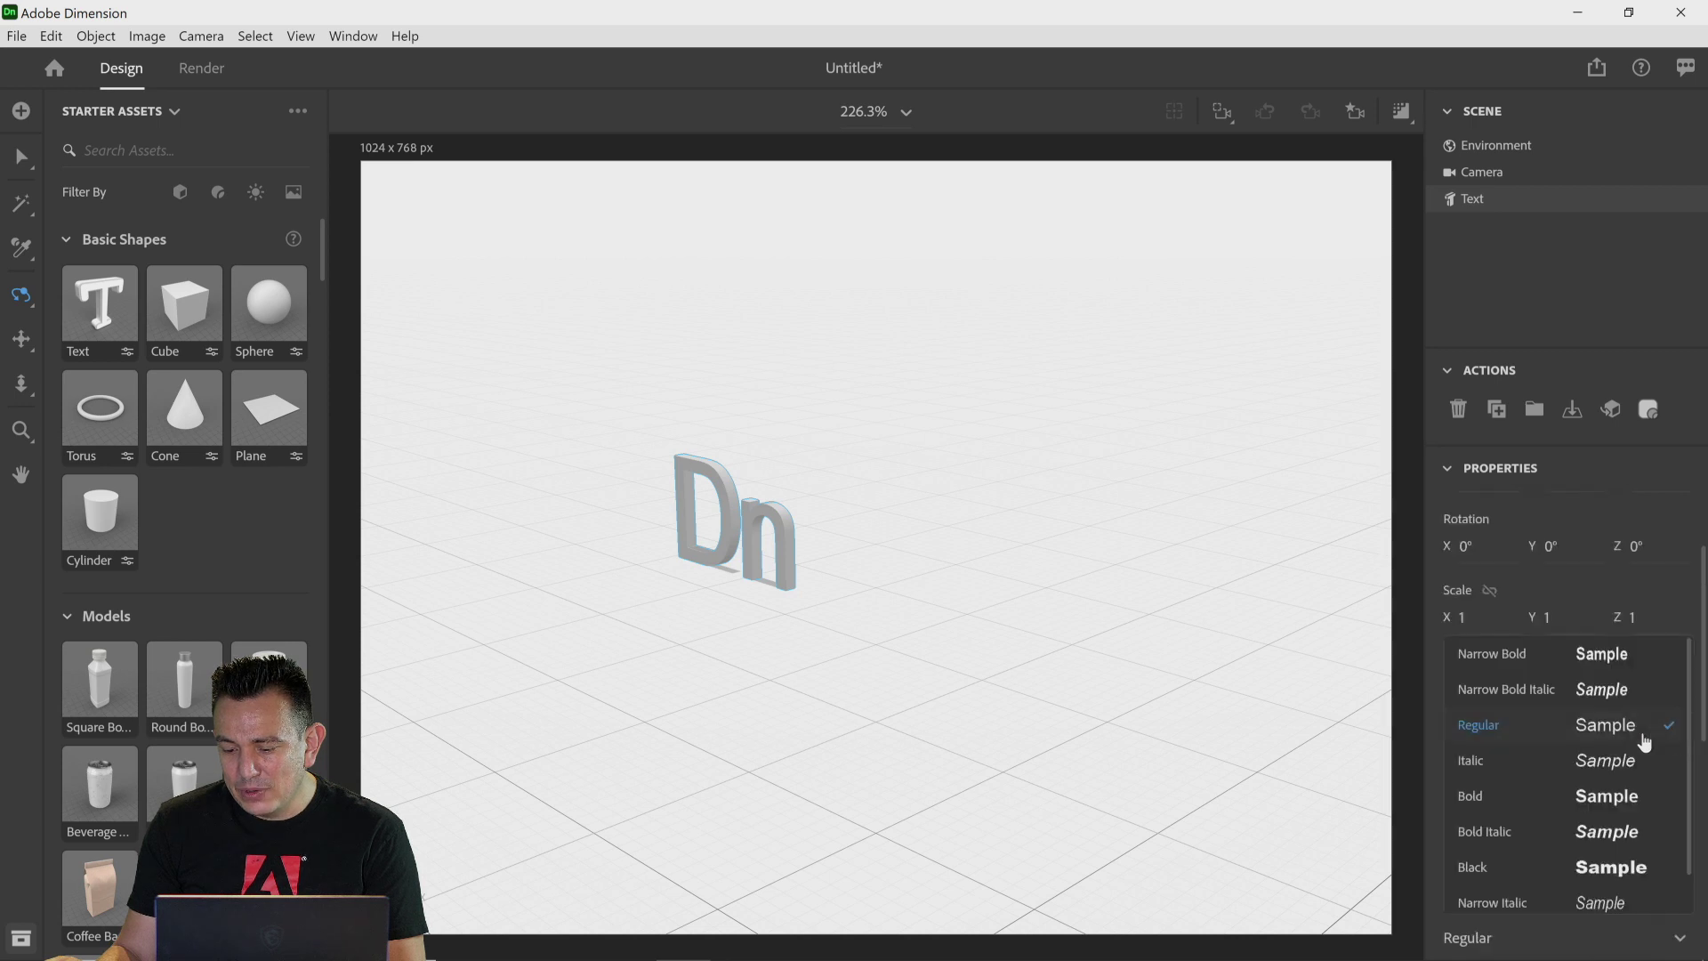
left_click(1498, 876)
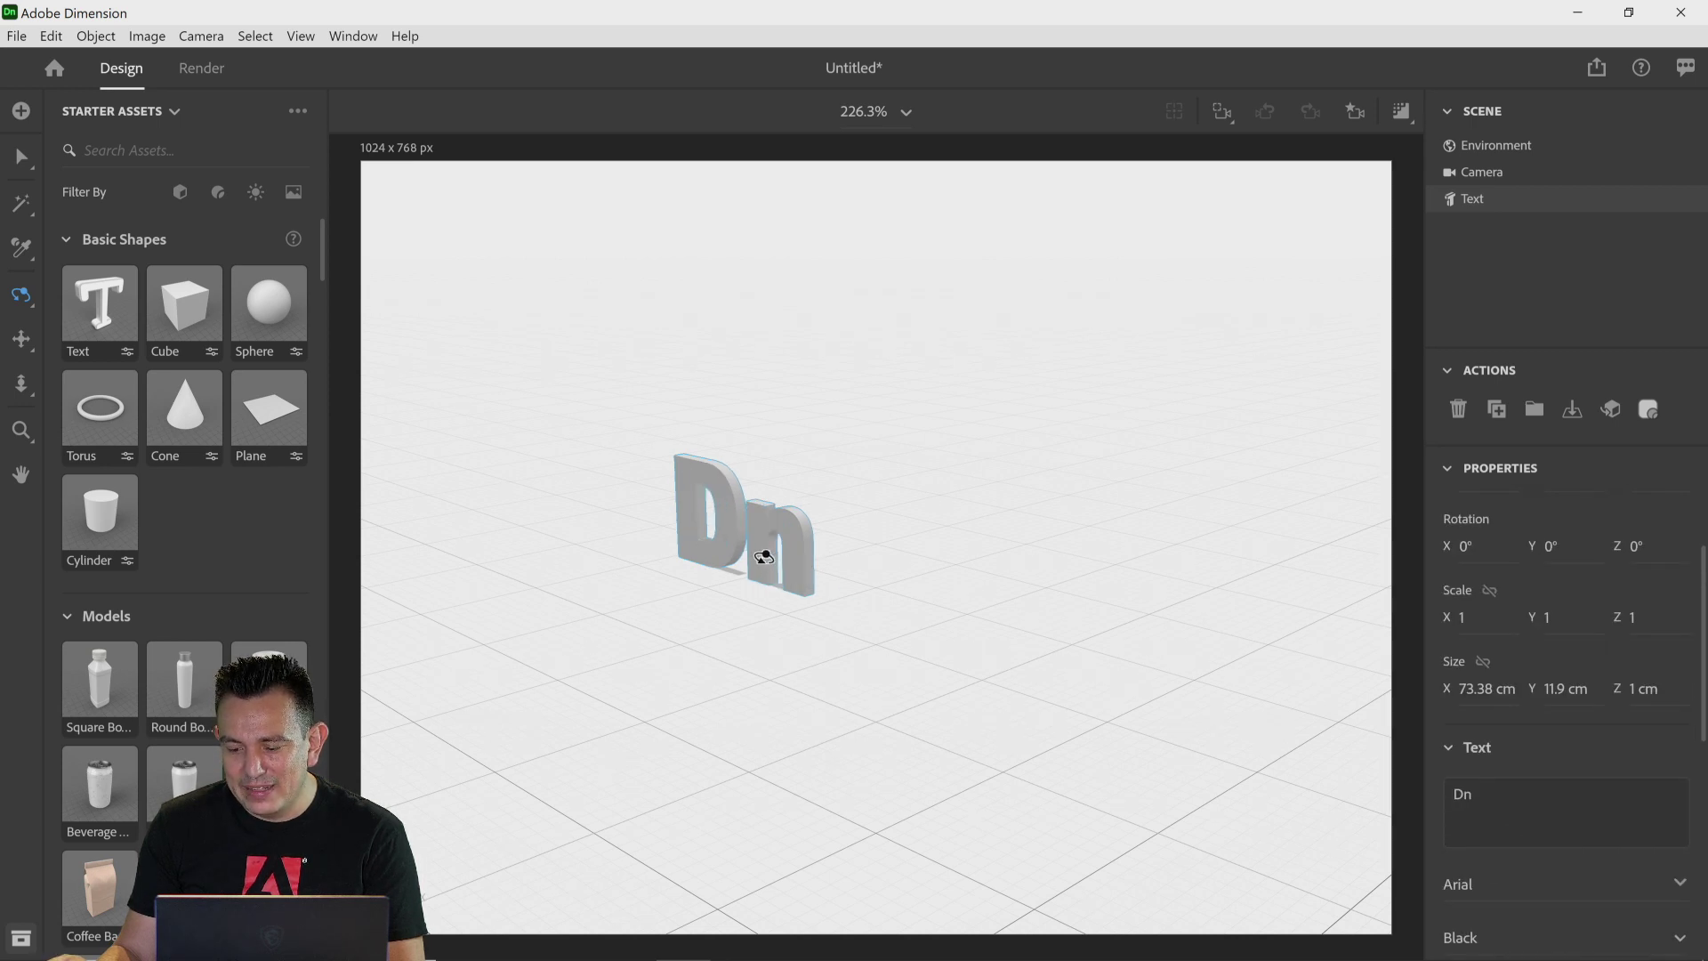
Step: Orbit and dolly the camera to frame the Dn text face-on, then scroll to the Bevel settings
left_click_drag(610, 709, 804, 652)
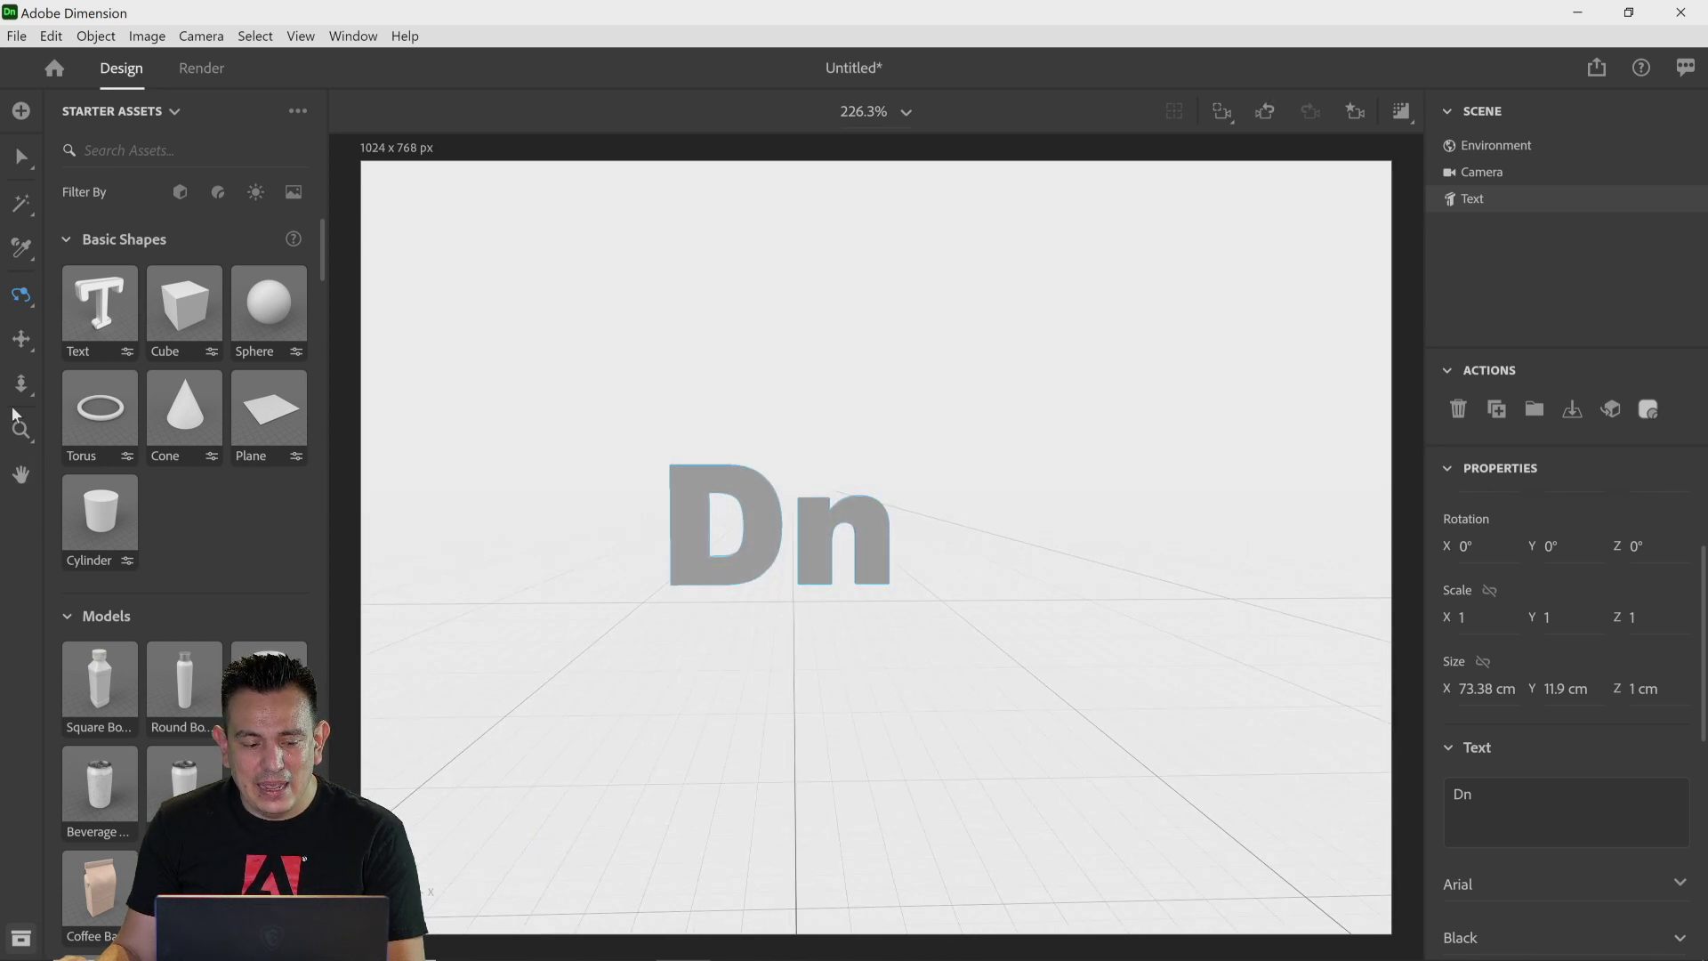
left_click(21, 383)
left_click_drag(676, 595, 777, 488)
left_click(21, 341)
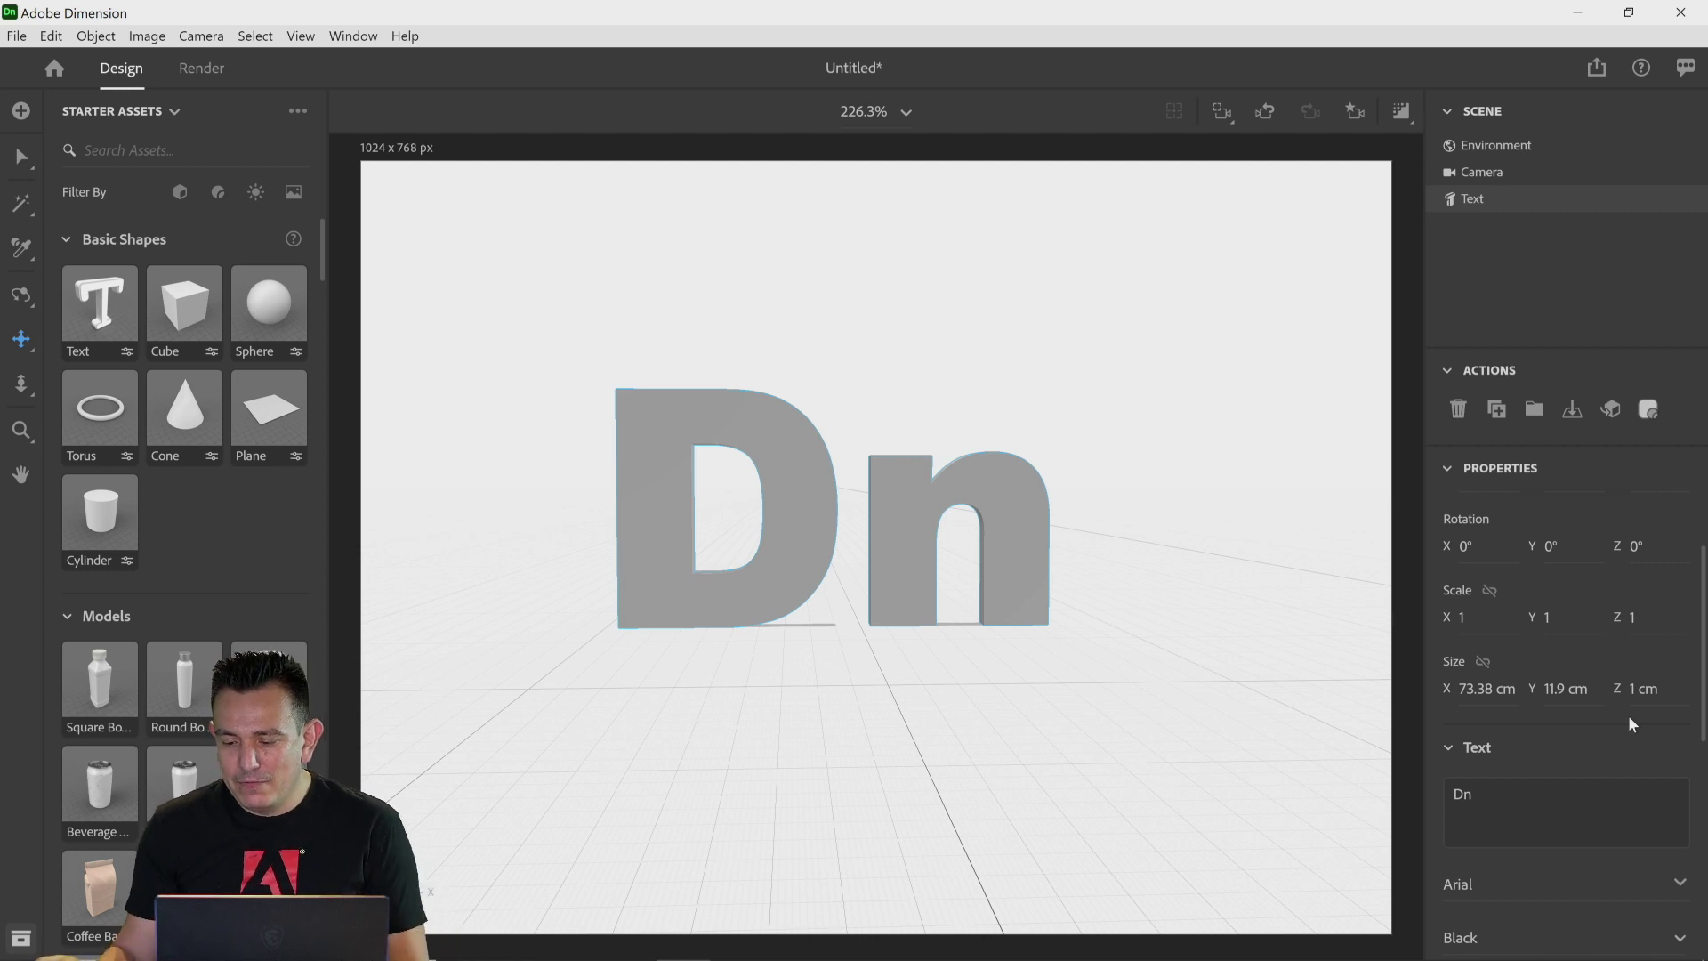
left_click_drag(1702, 658, 1704, 856)
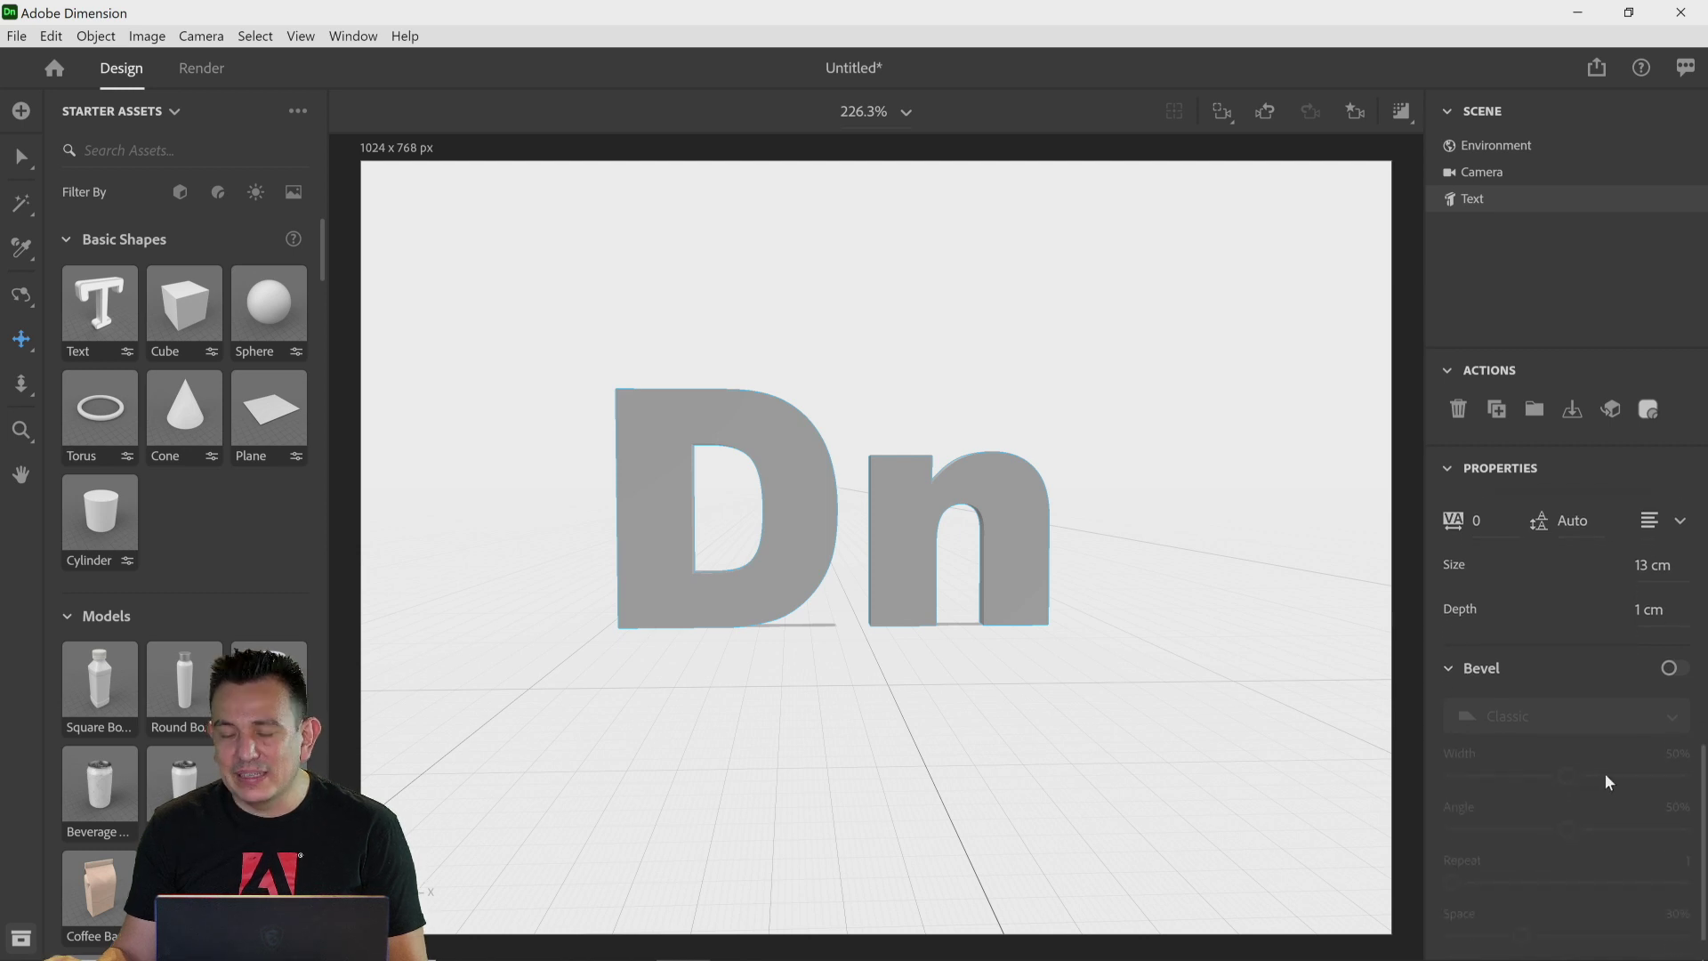
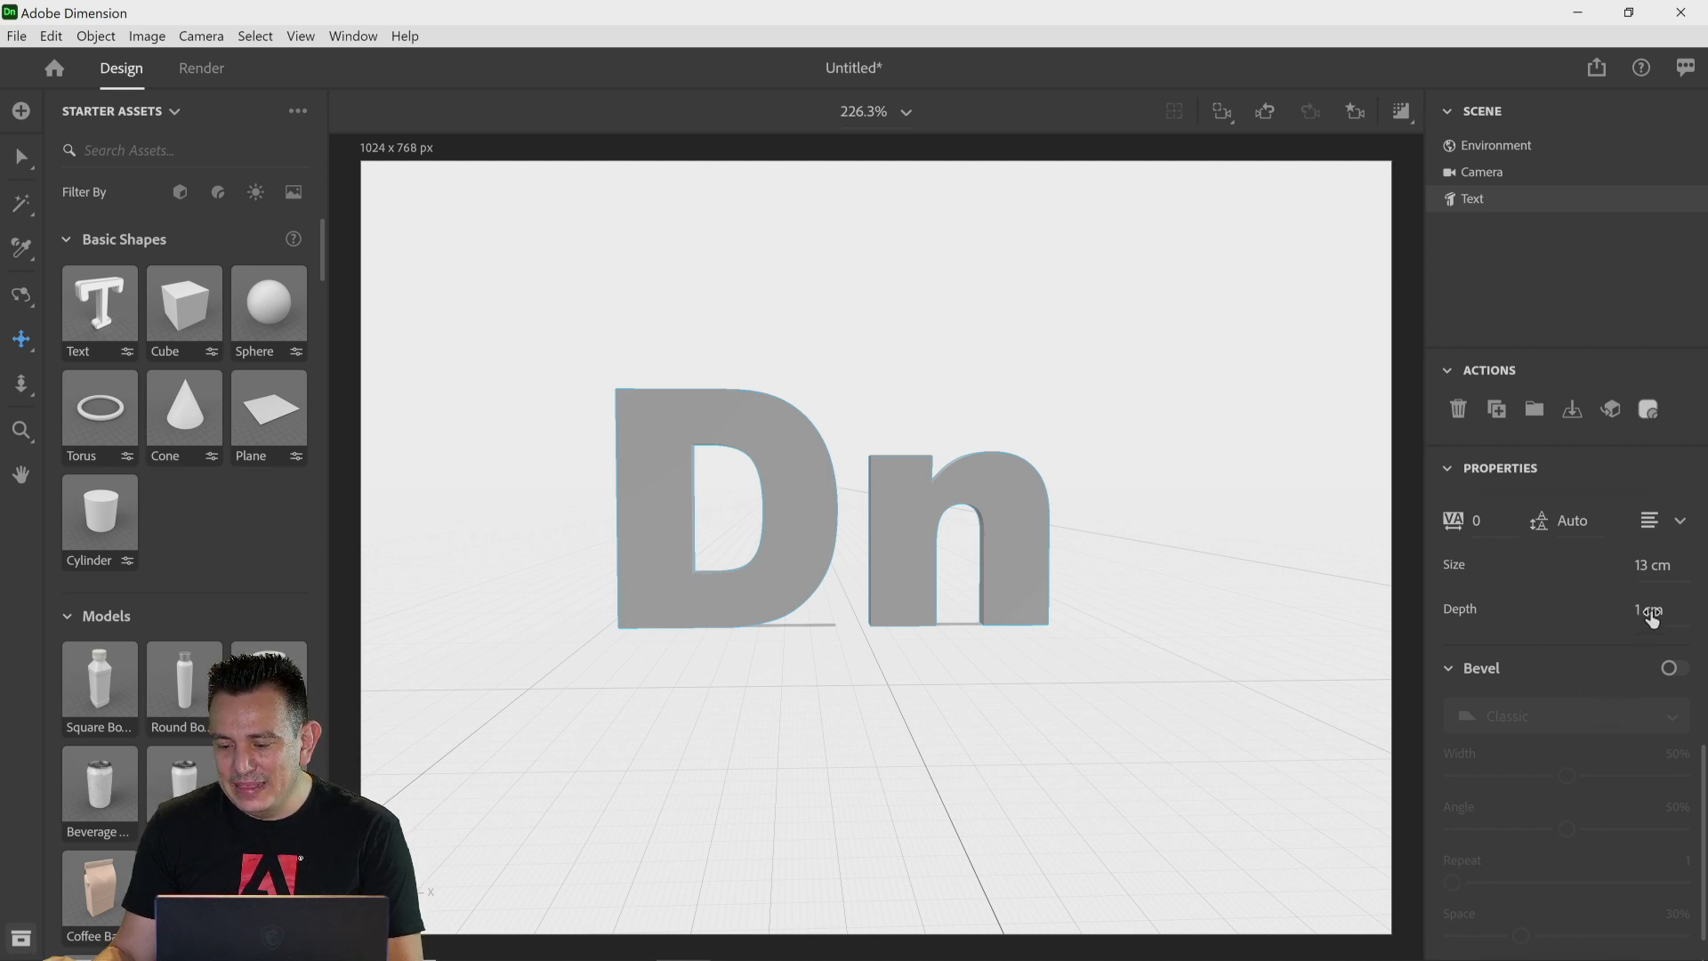
Step: Set the 3D text's size to 16 cm and its depth to 5 cm
left_click_drag(1651, 565, 1665, 565)
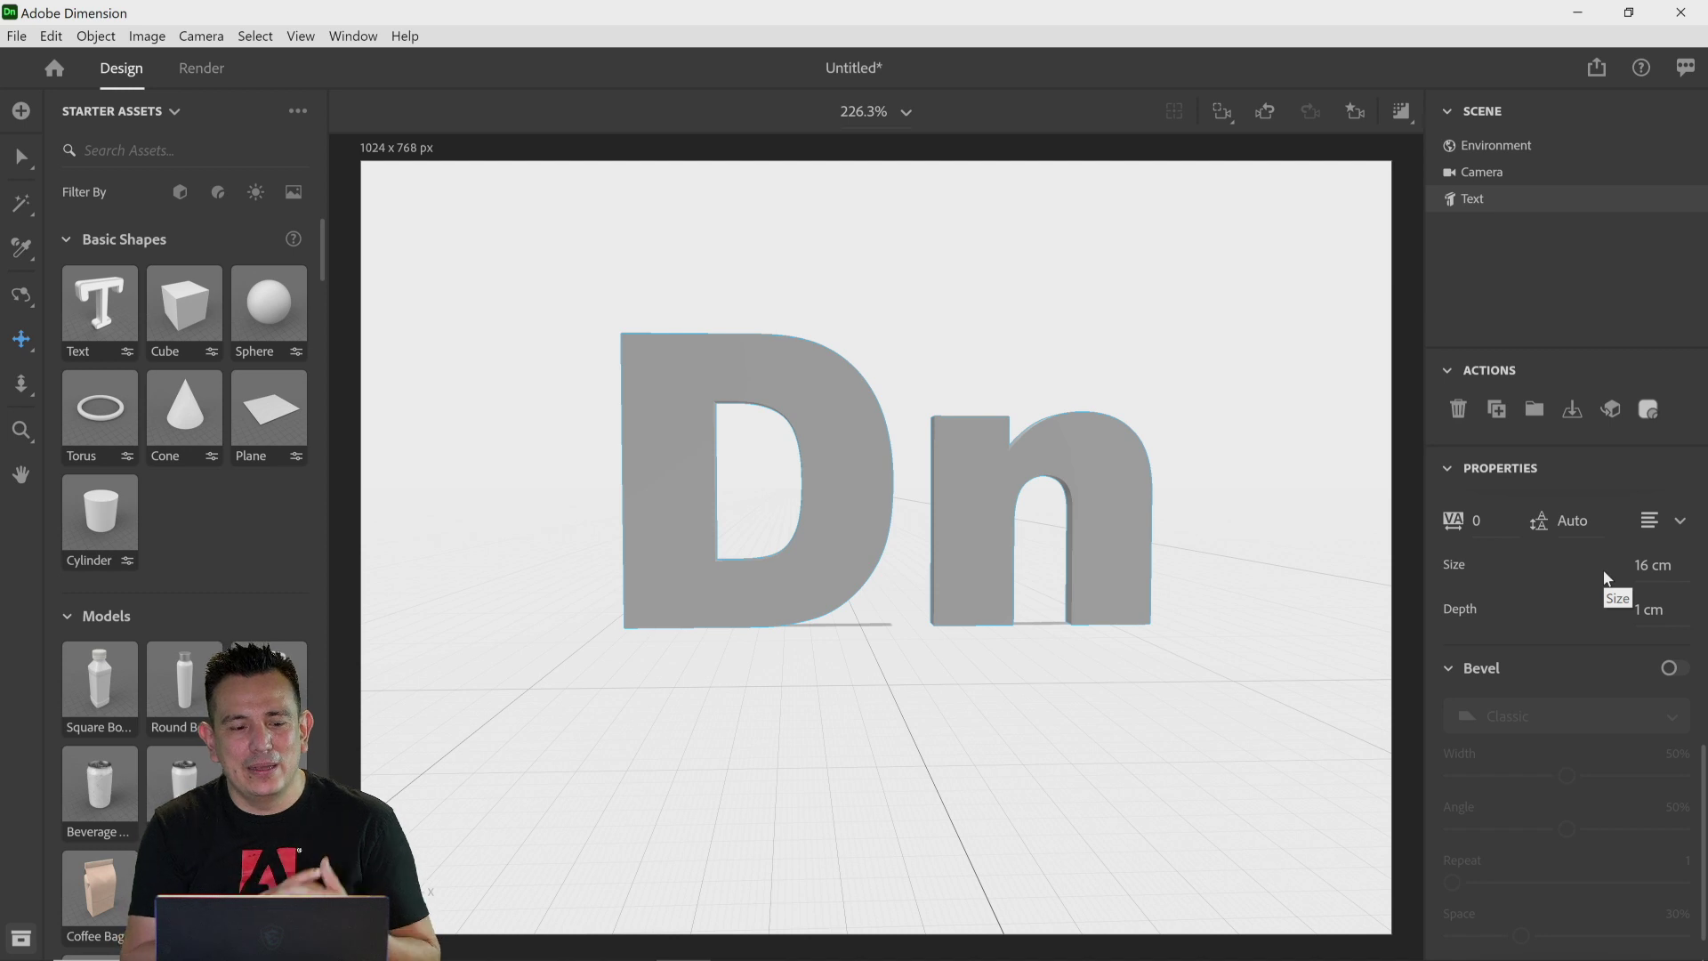
left_click(19, 163)
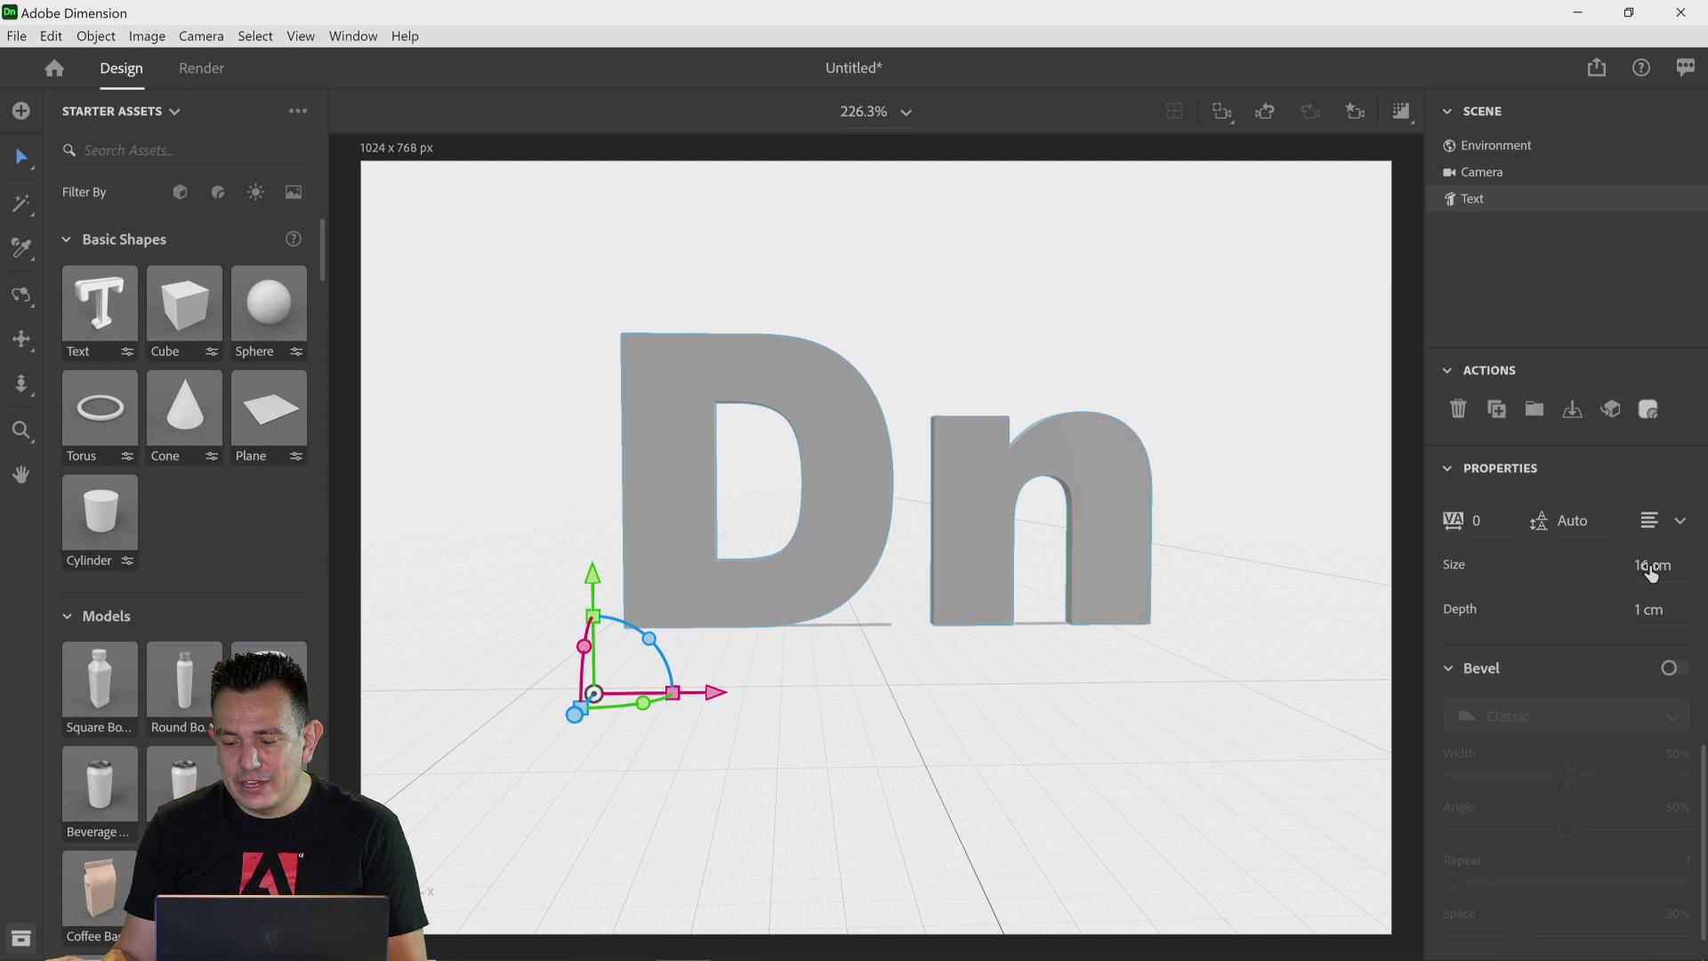
mouse_move(1641, 614)
left_mouse_down()
mouse_move(1667, 614)
mouse_move(1645, 613)
left_mouse_up()
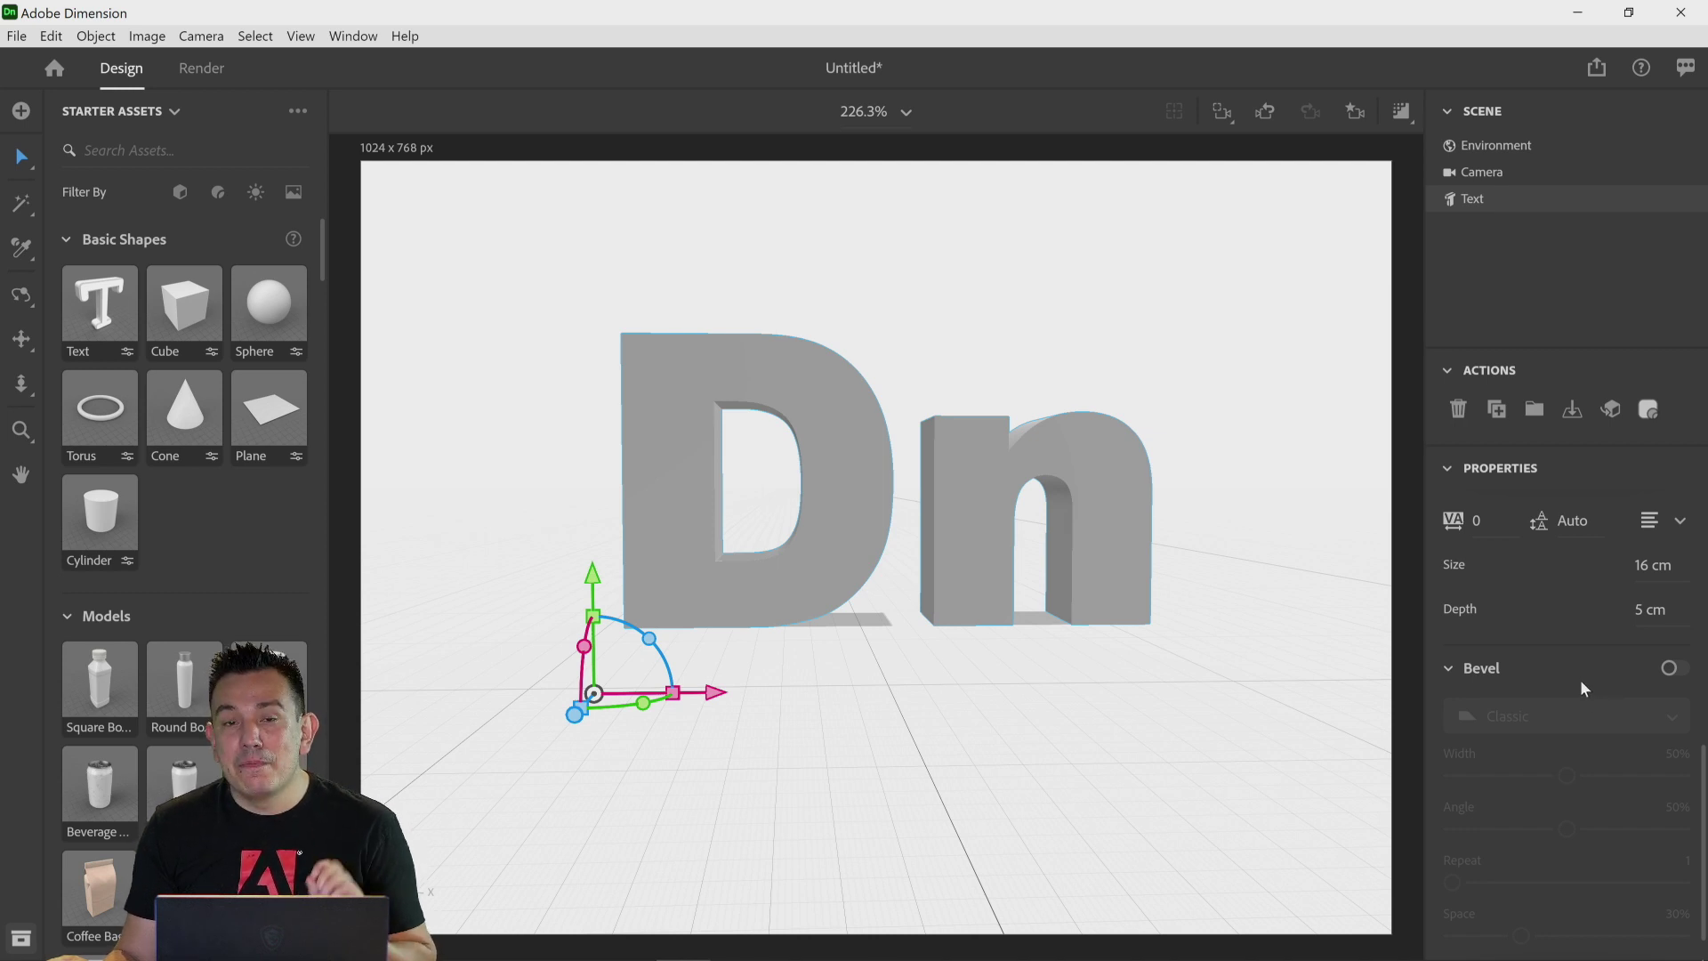
Step: Enable the bevel on the text and set its width to 37% and angle to 59%
left_click(1672, 668)
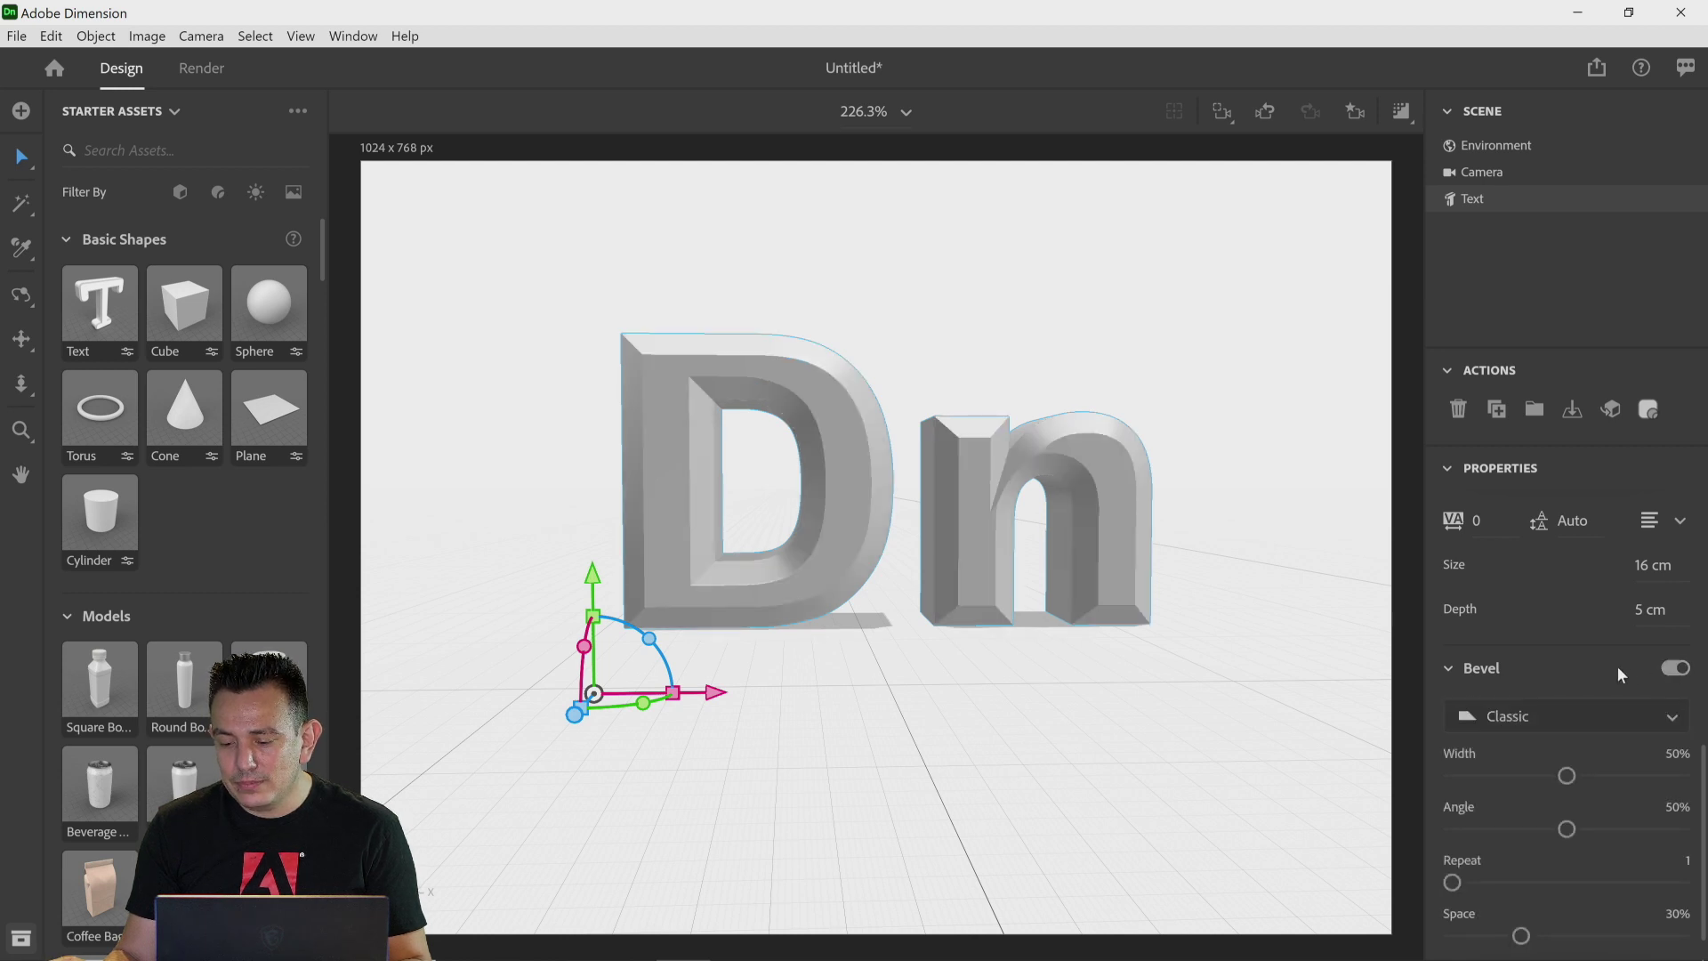
scroll(1617, 674, "down", 1)
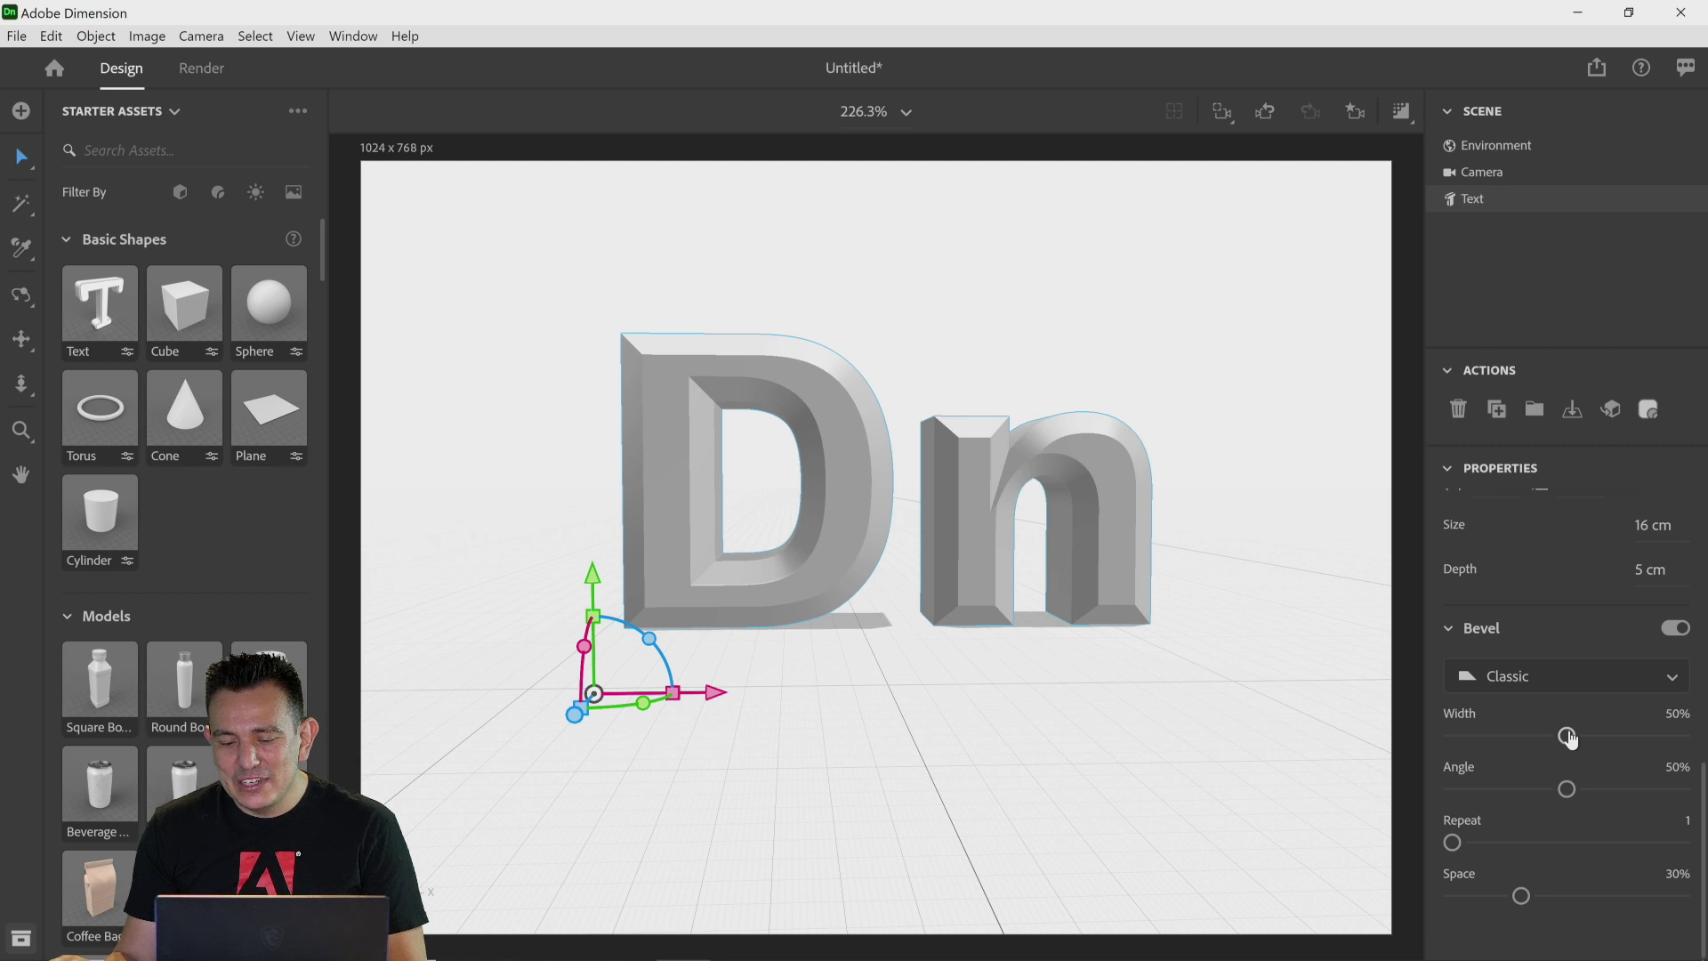
mouse_move(1567, 737)
left_mouse_down()
mouse_move(1604, 737)
mouse_move(1536, 735)
left_mouse_up()
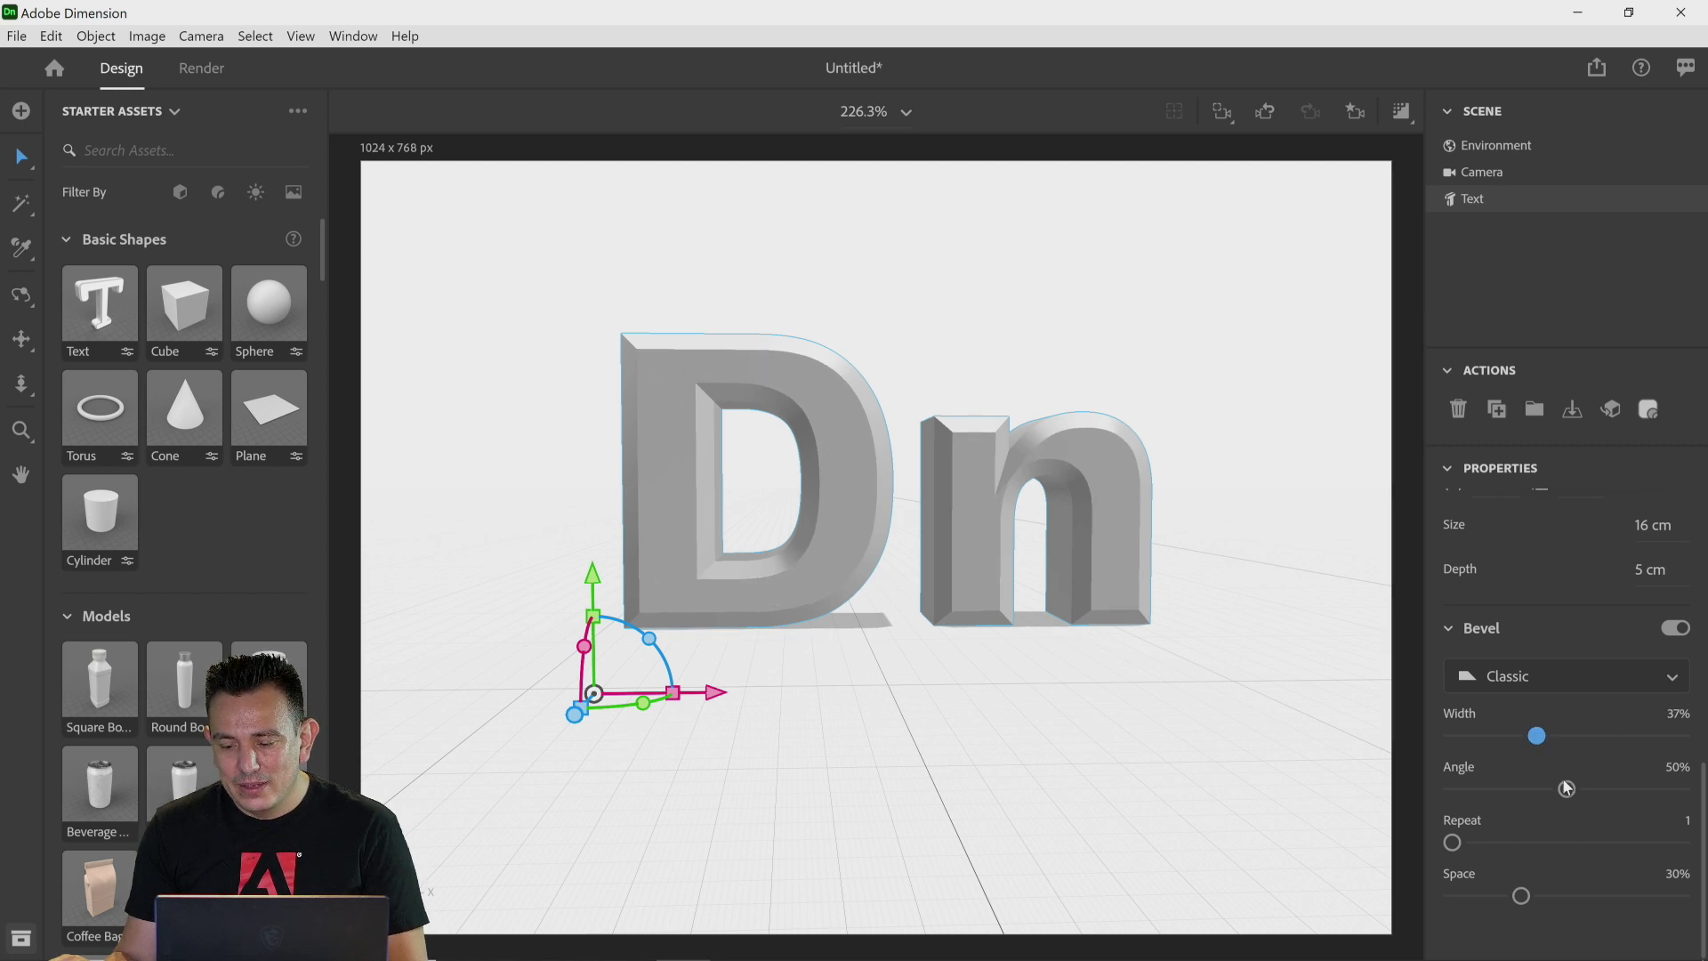
left_click_drag(1568, 790, 1588, 788)
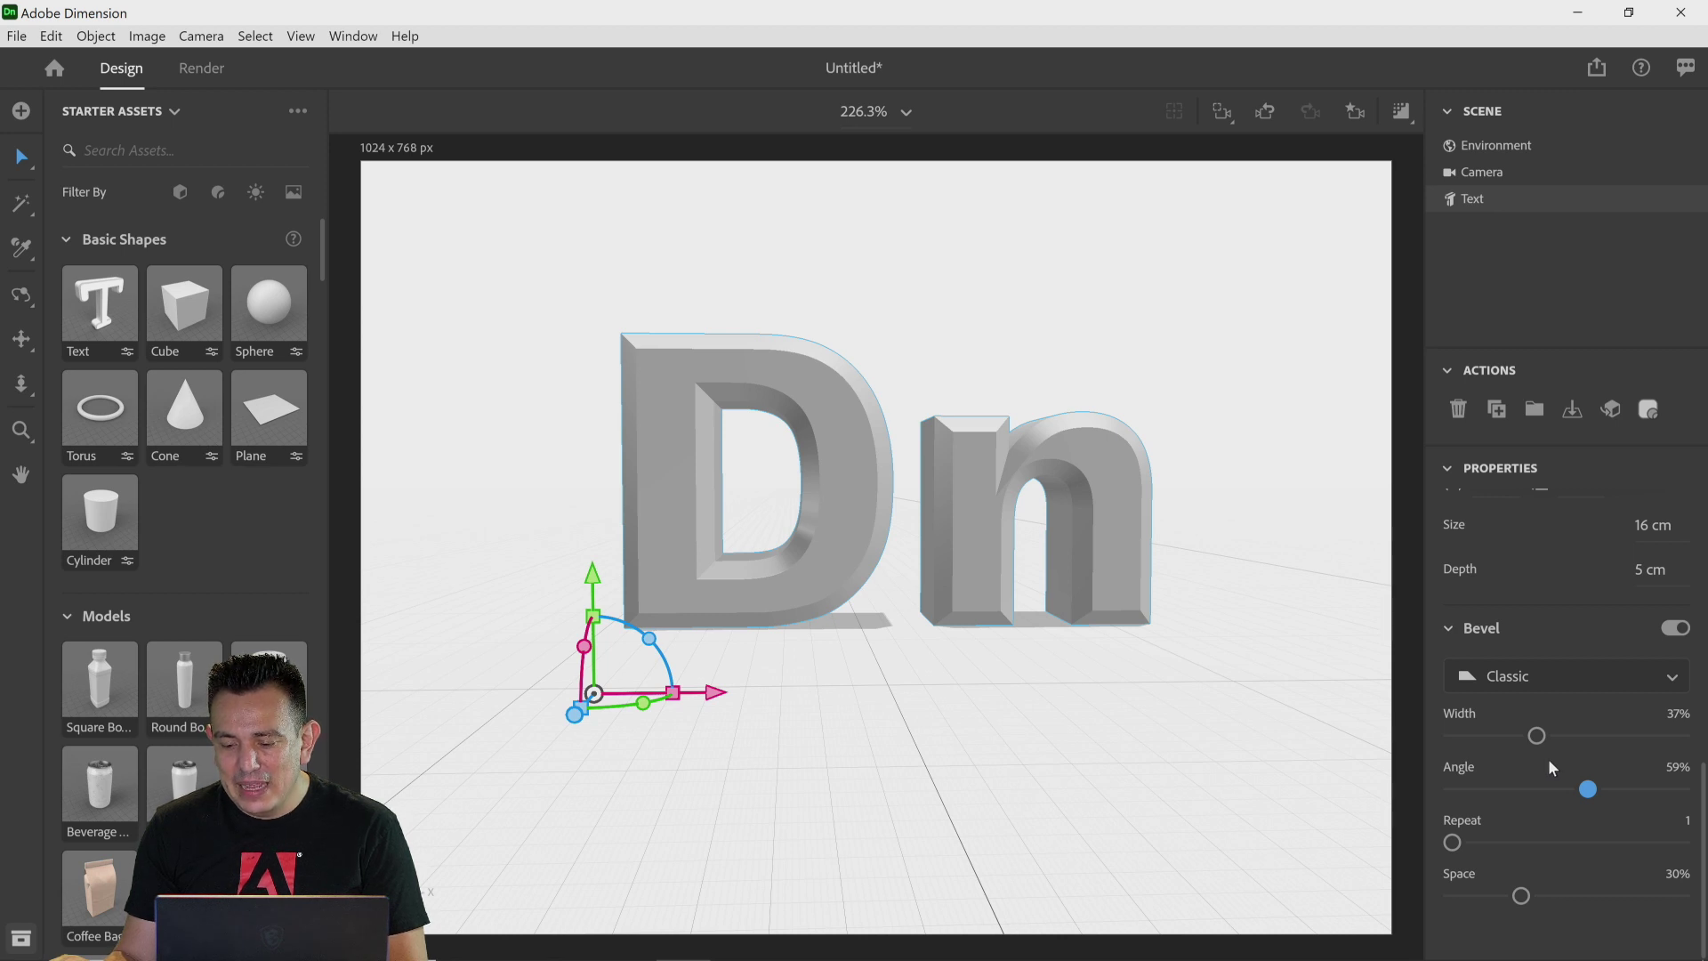
Step: Change the bevel style to Round and adjust its width to 43% and angle to 60%
left_click(1536, 685)
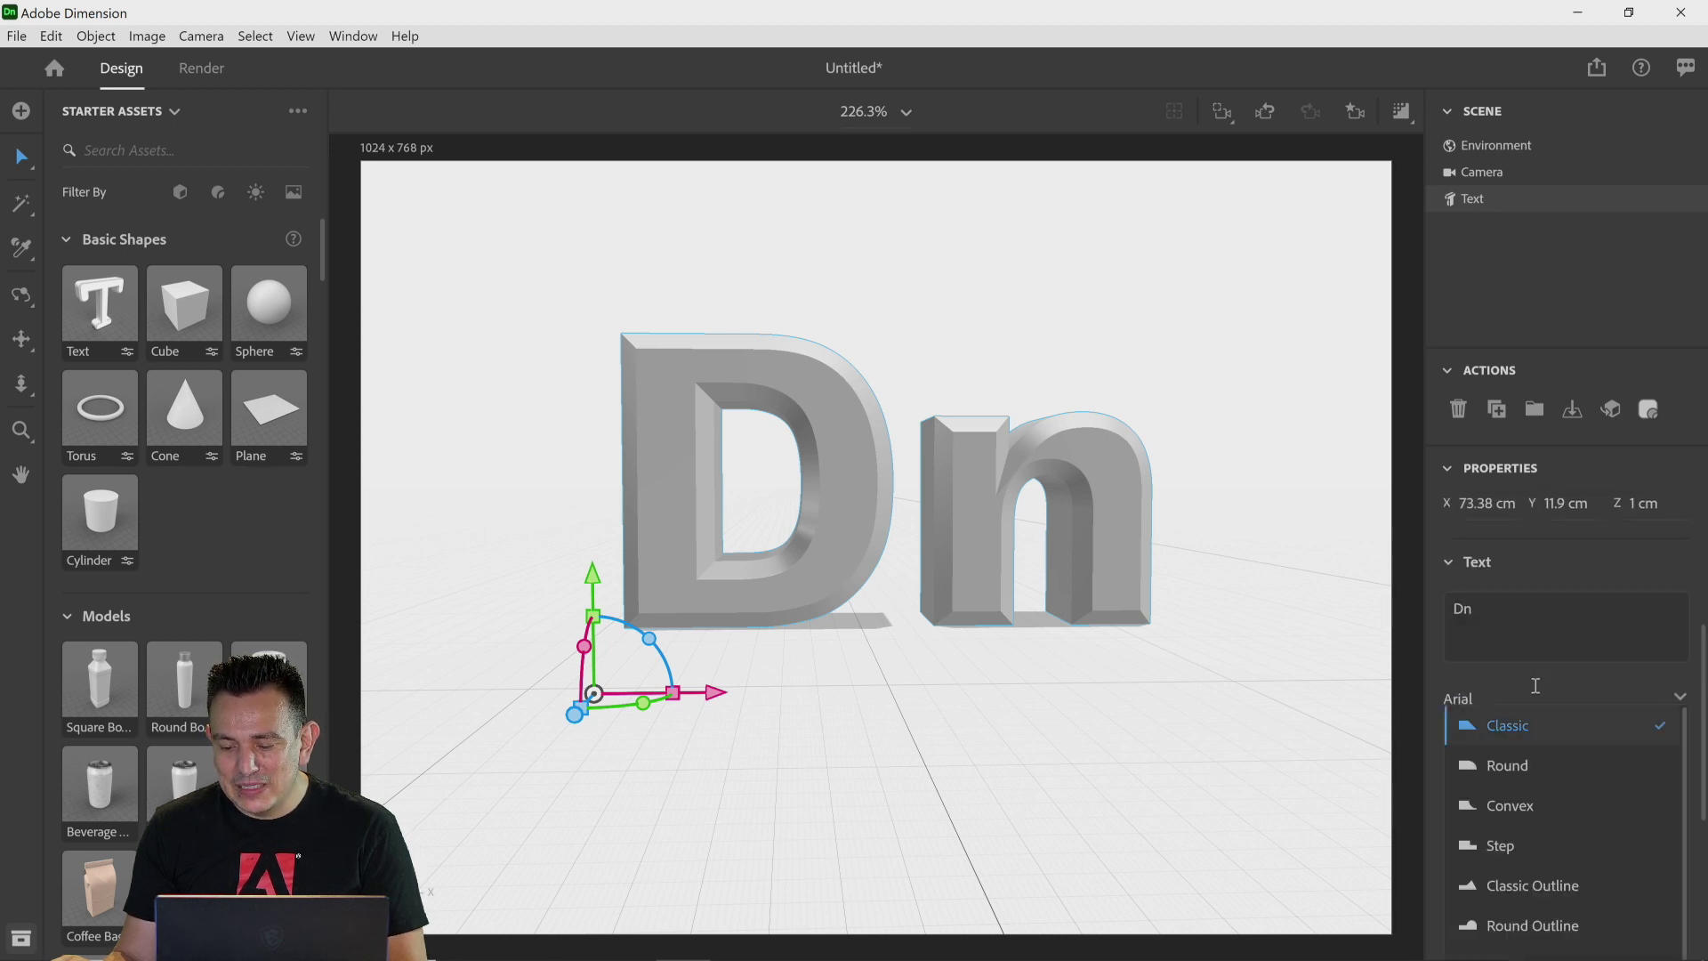
left_click(1526, 768)
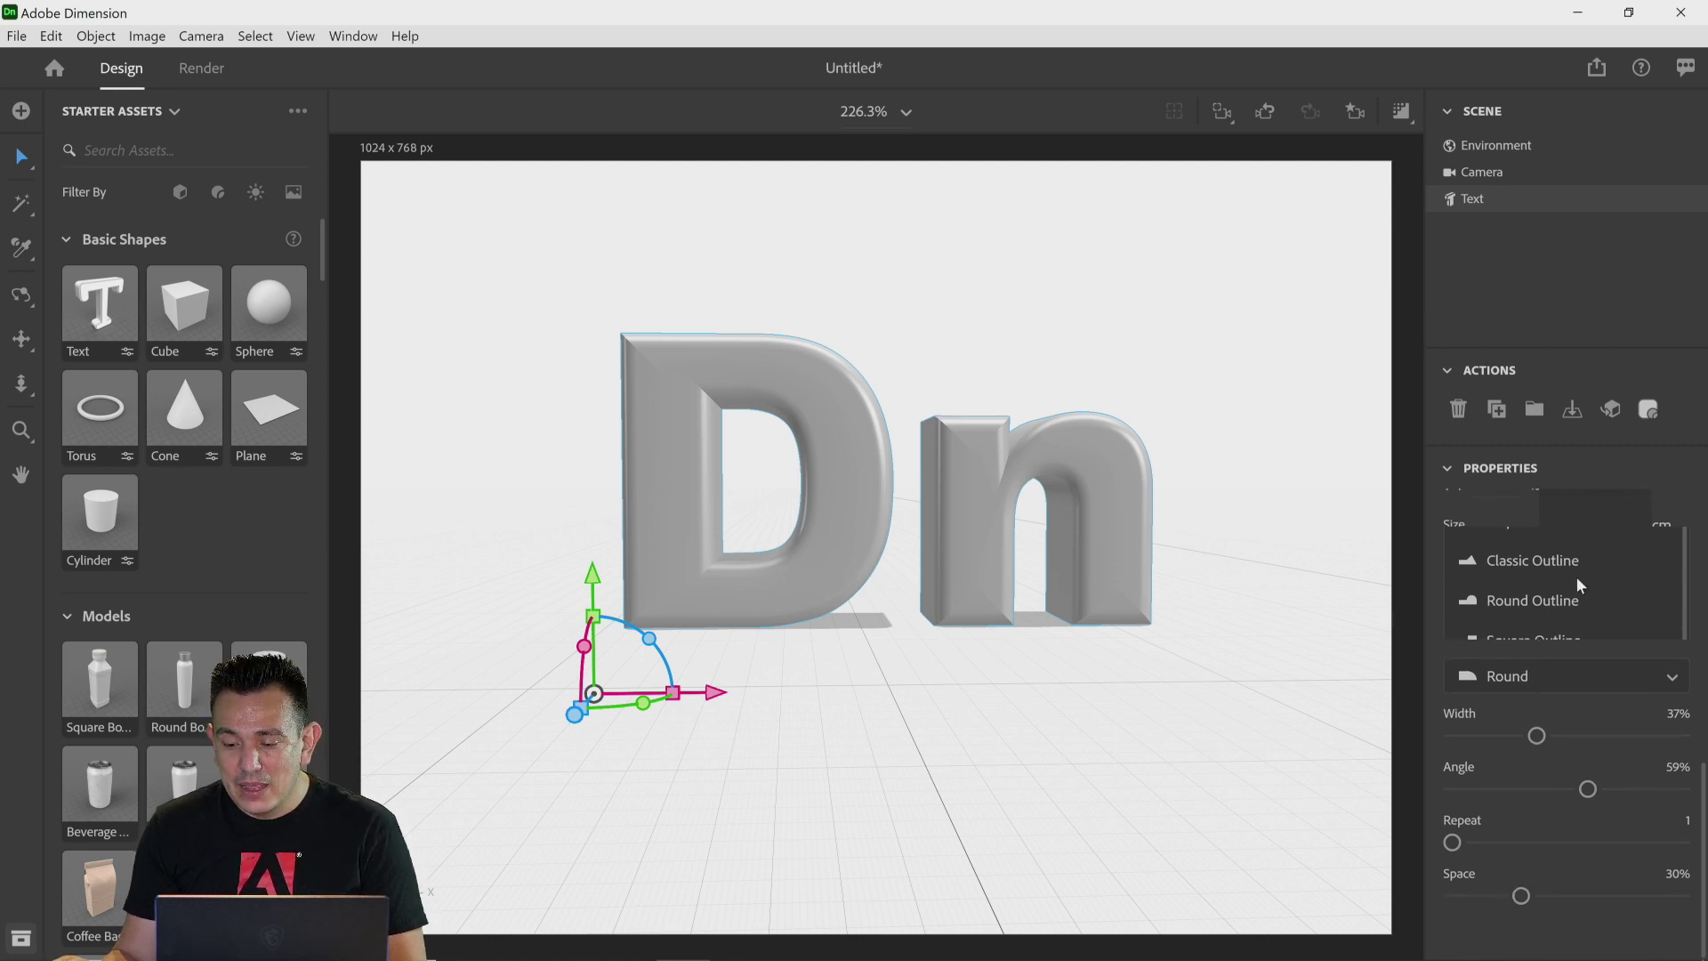
scroll(1576, 580, "up", 1)
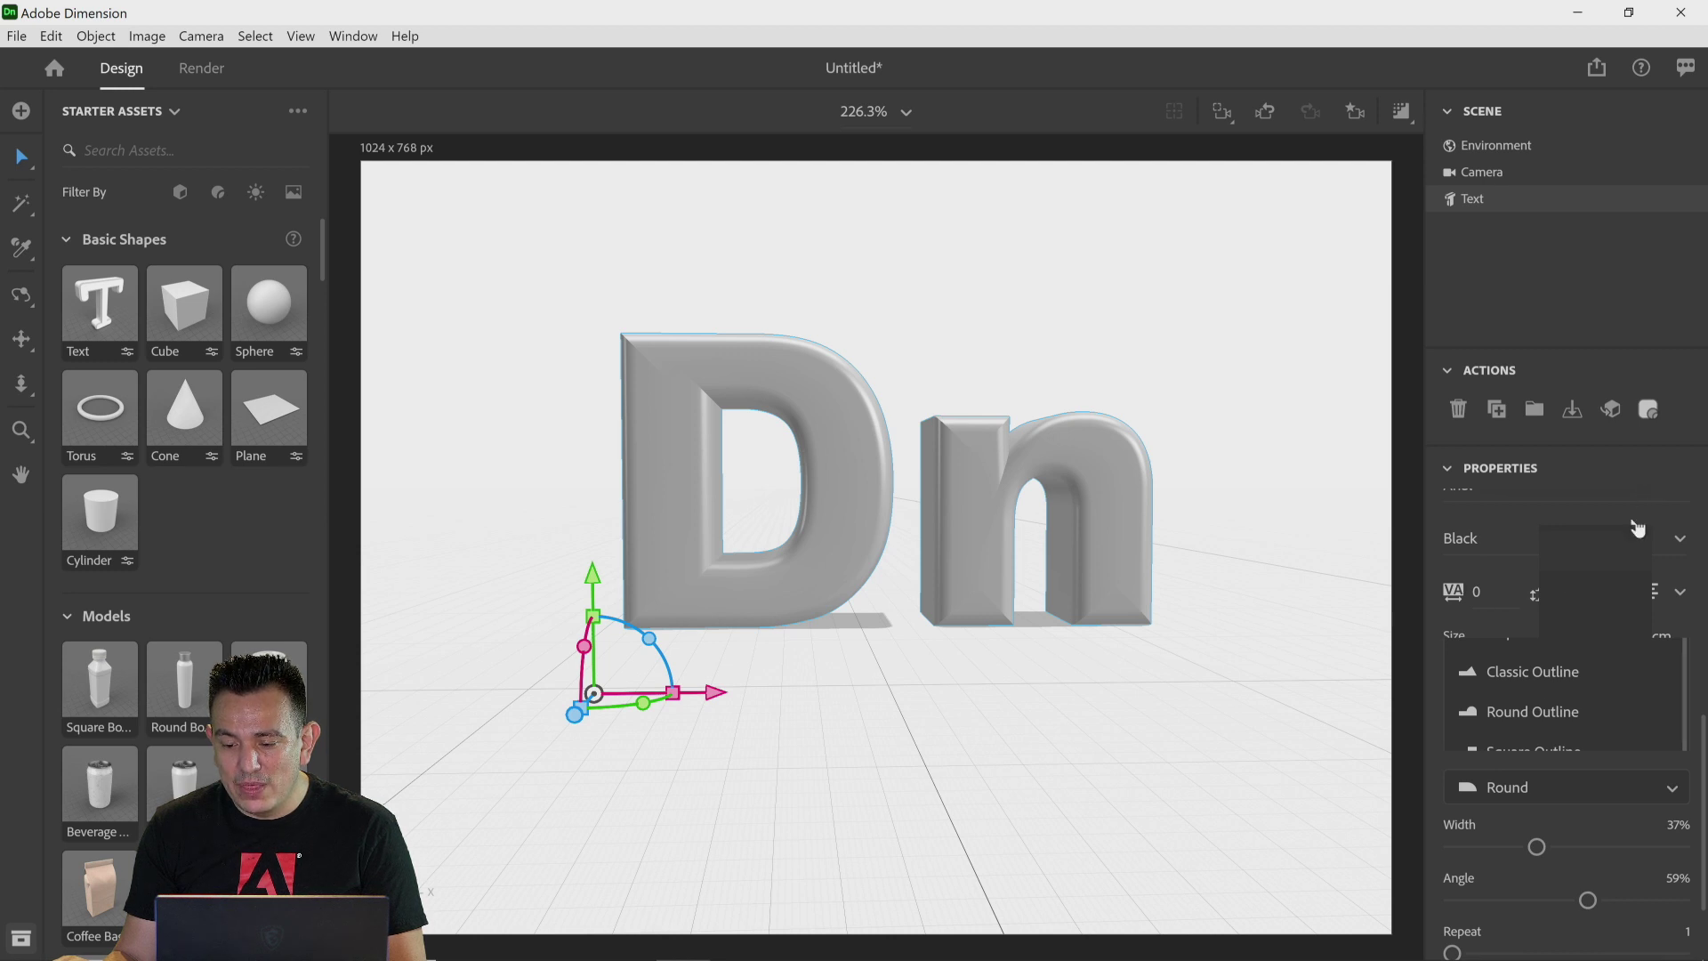
left_click_drag(1537, 848, 1589, 901)
scroll(1547, 874, "down", 3)
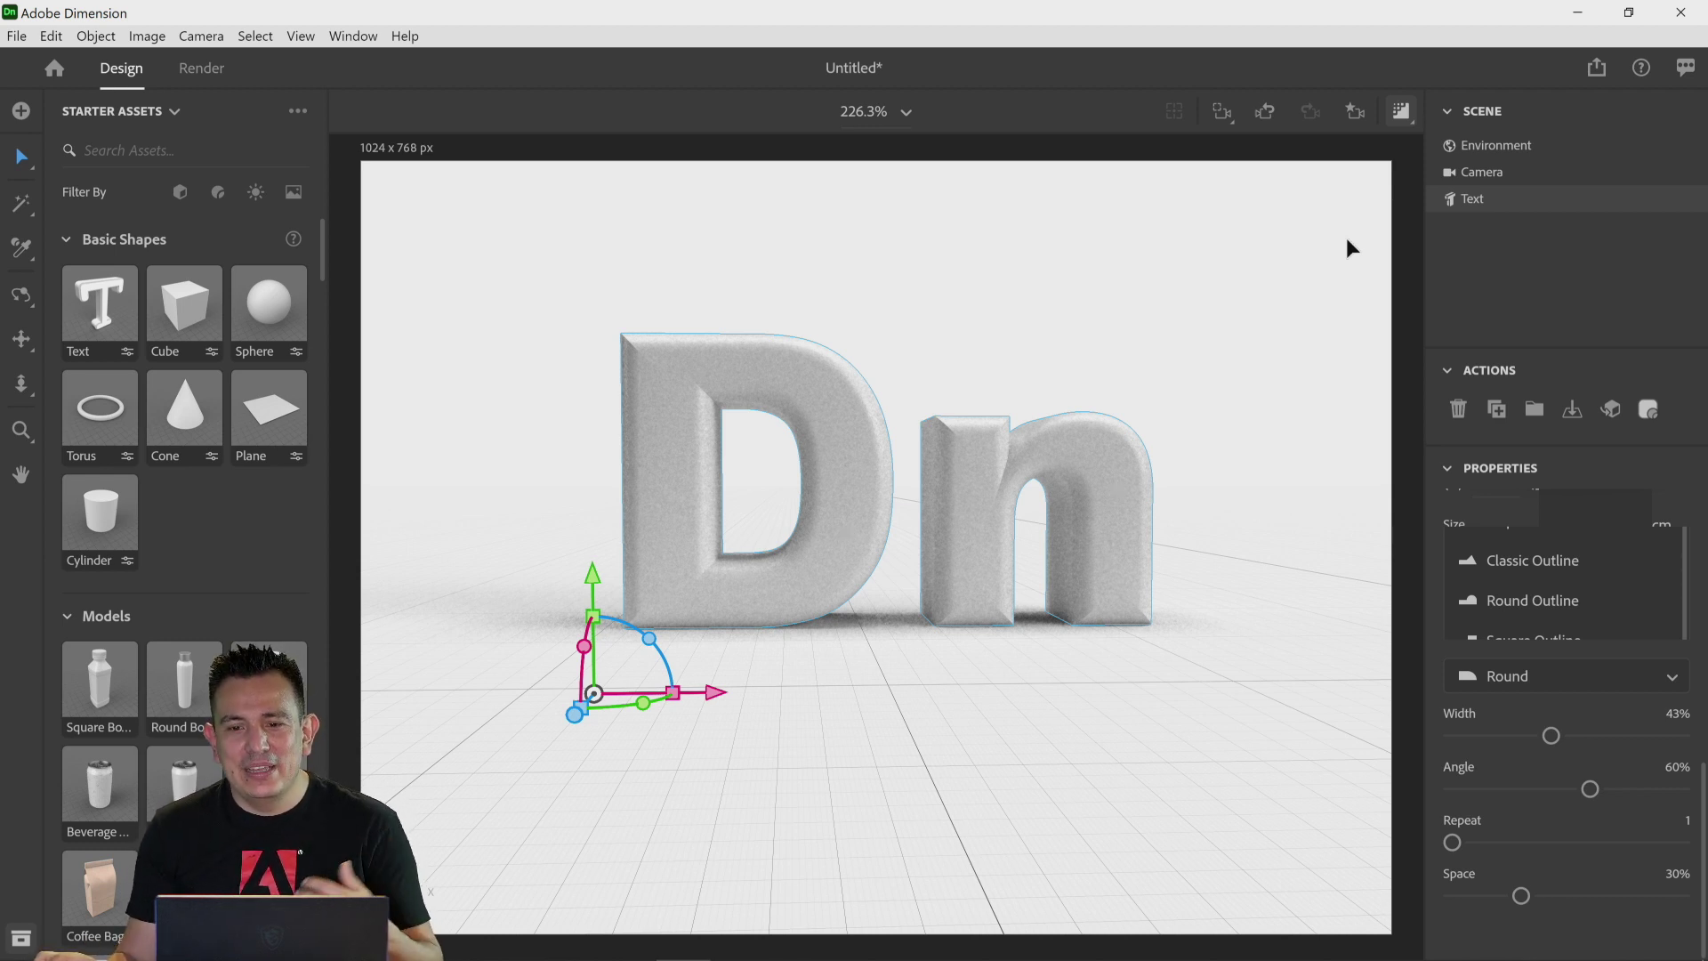
Step: Deselect the text, add the Cloth Backdrop starter model to the scene, and turn off the render preview
left_click(1564, 279)
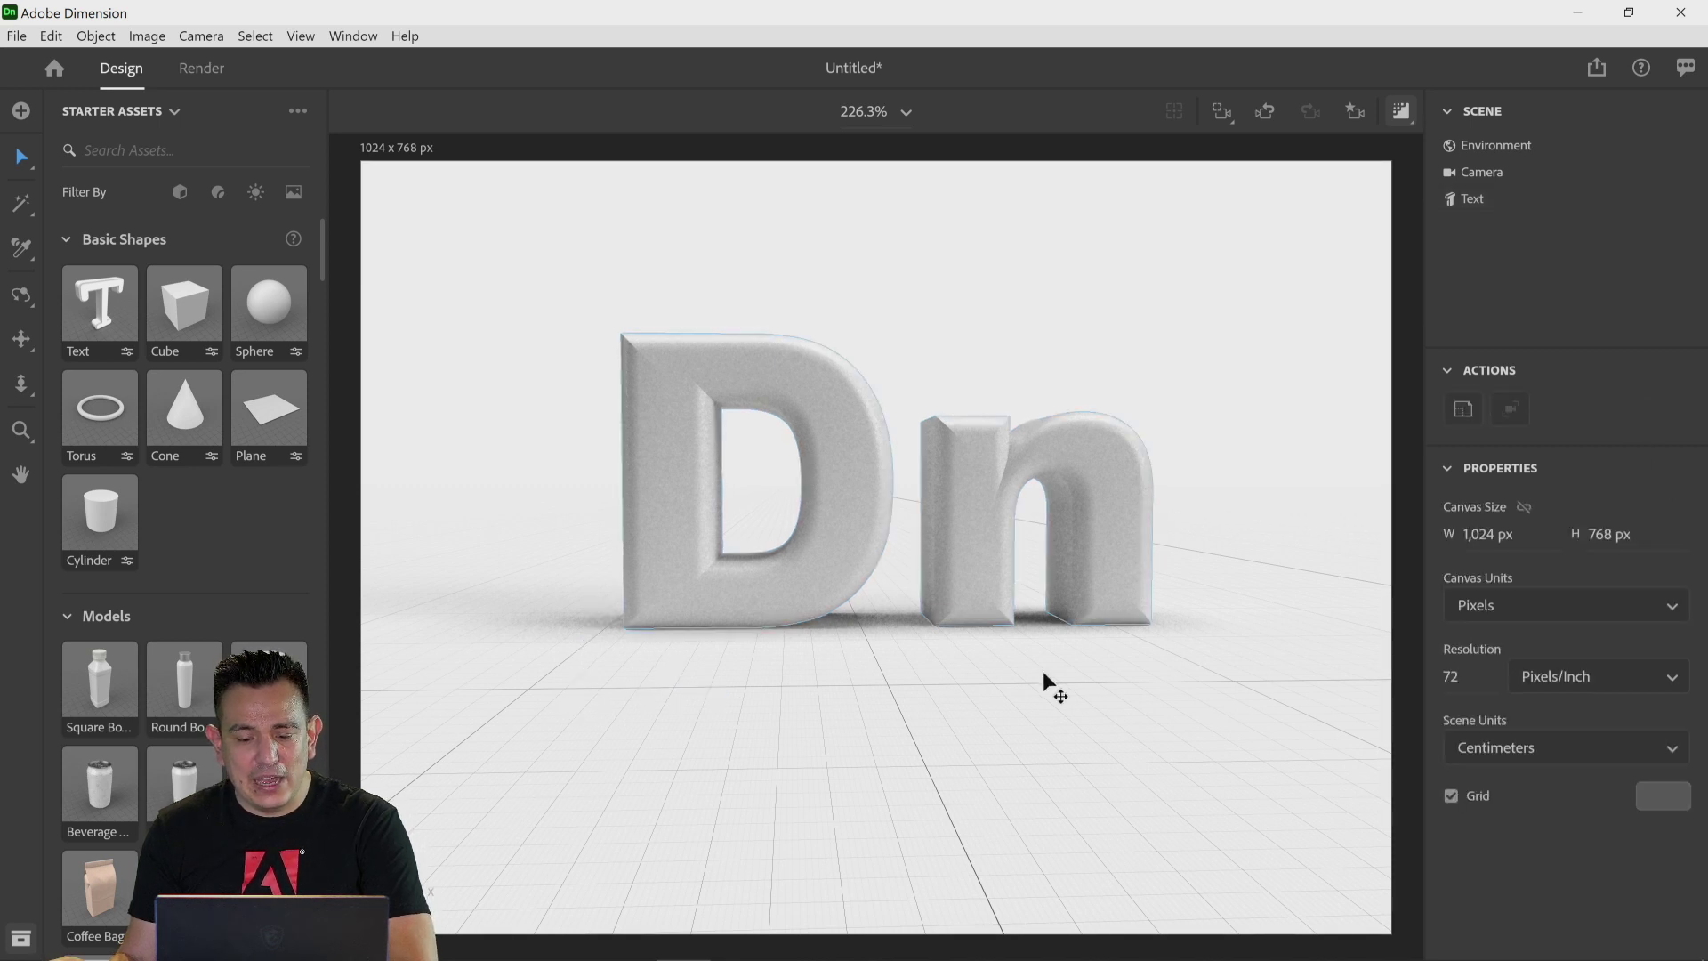
scroll(240, 514, "down", 1)
scroll(239, 509, "down", 6)
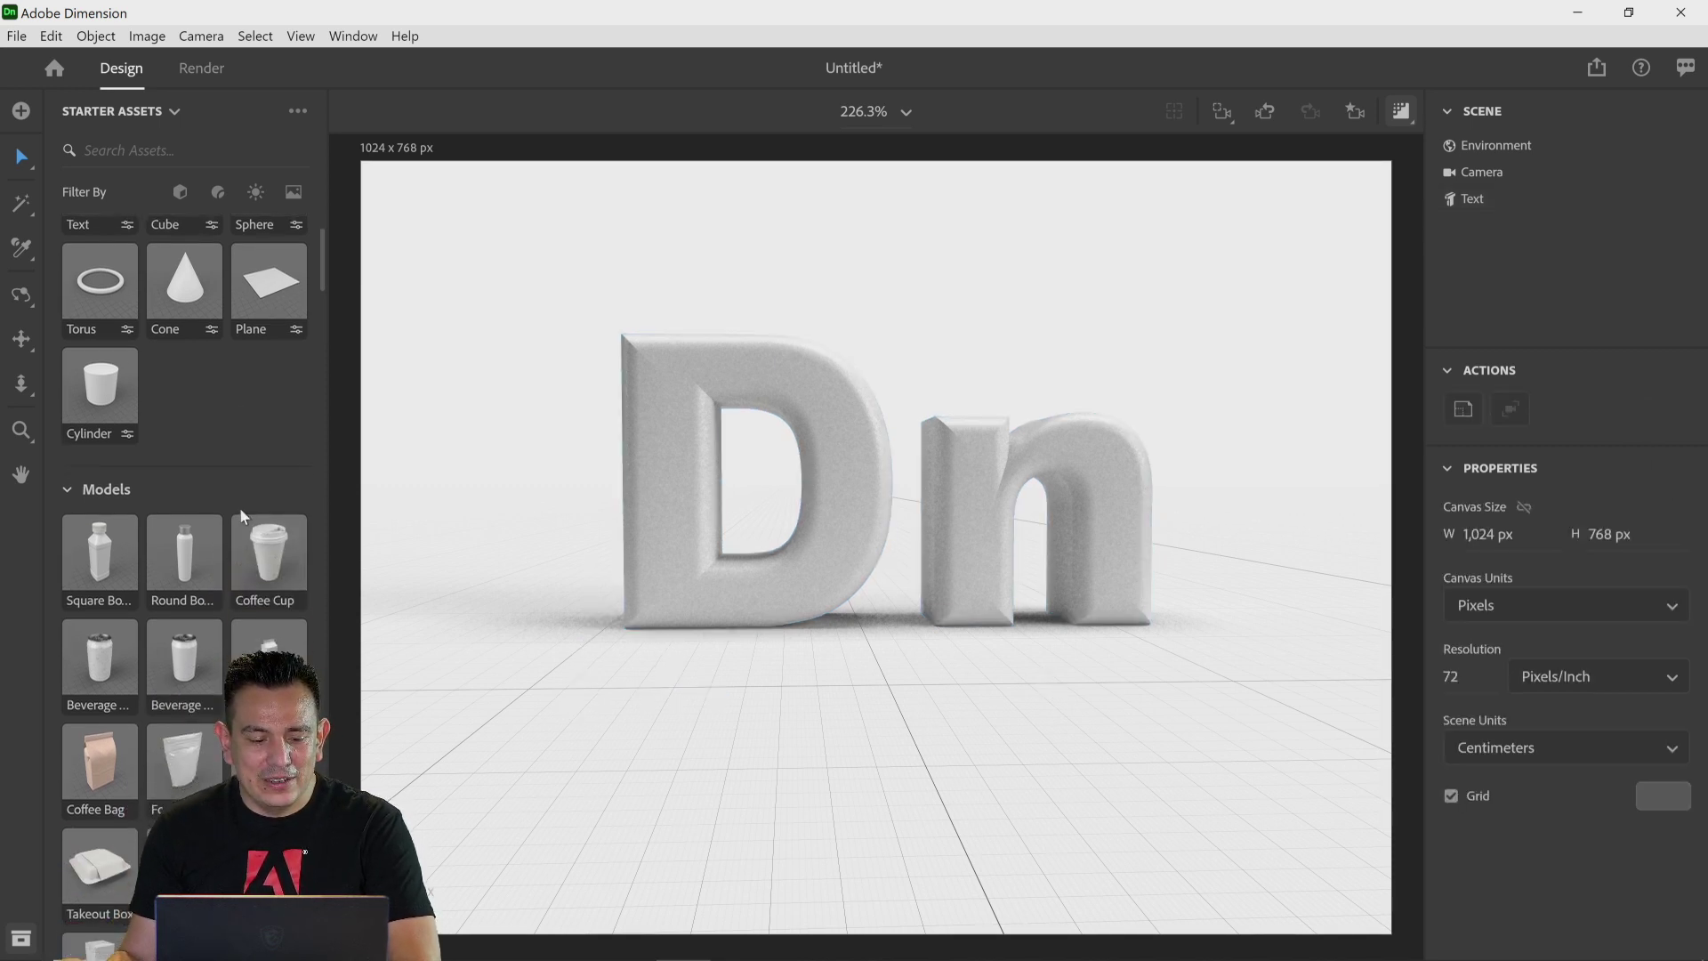
scroll(238, 499, "down", 4)
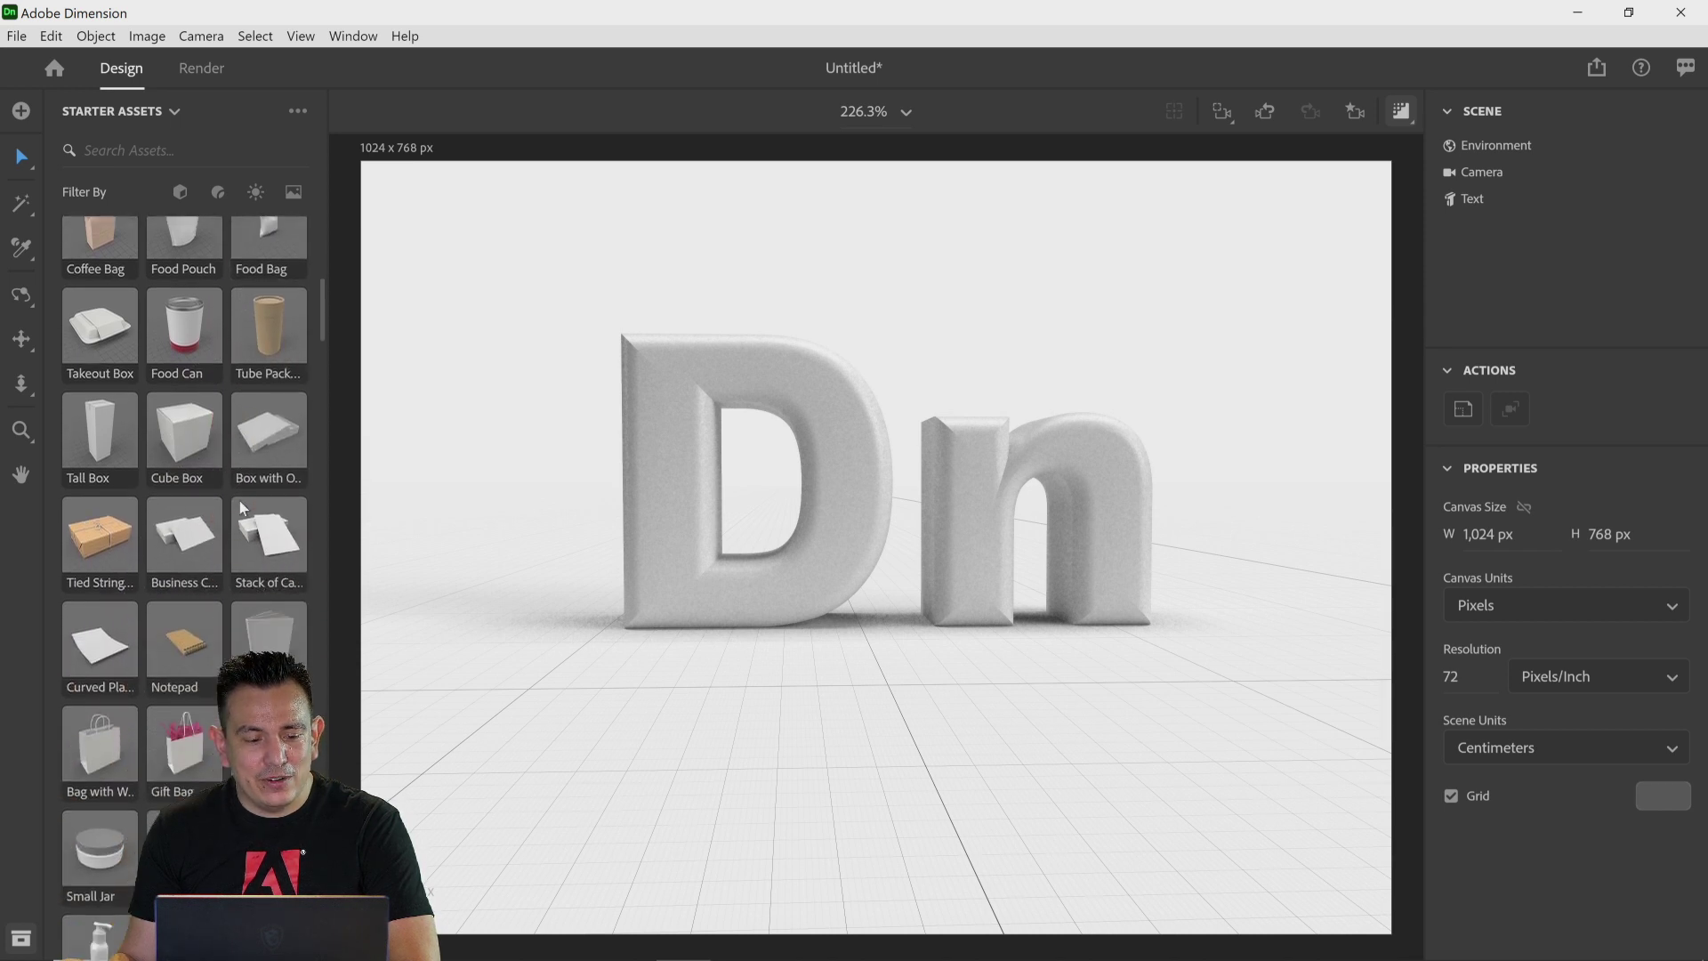
scroll(238, 493, "down", 3)
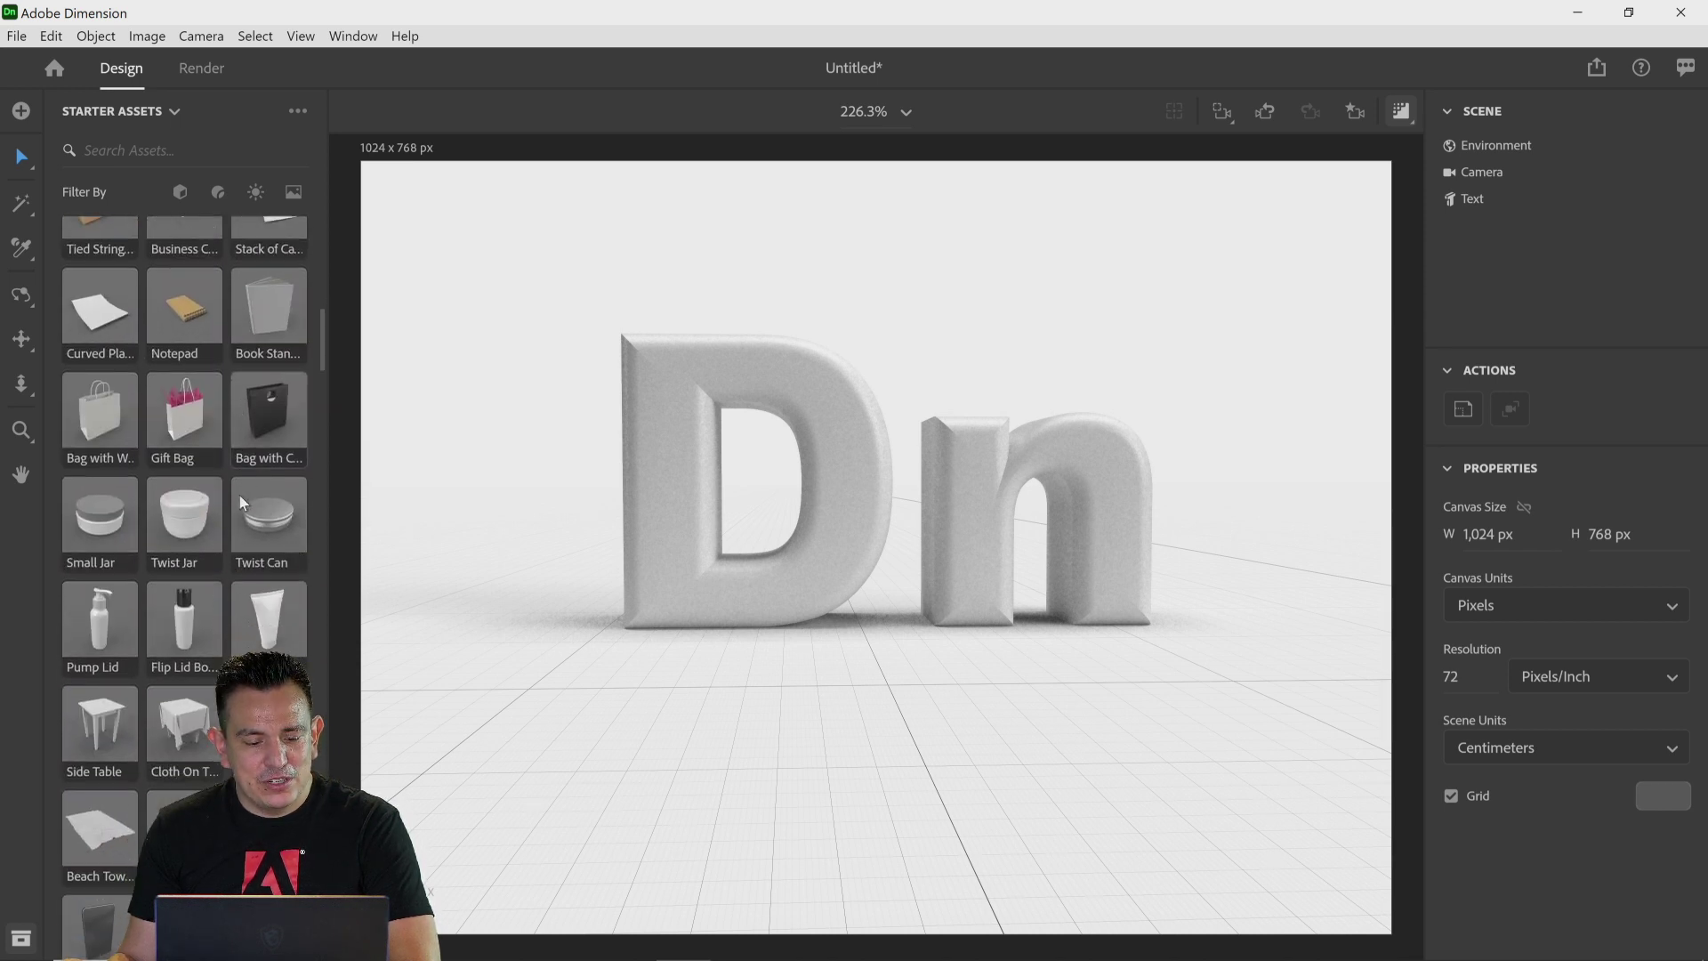
scroll(243, 504, "down", 1)
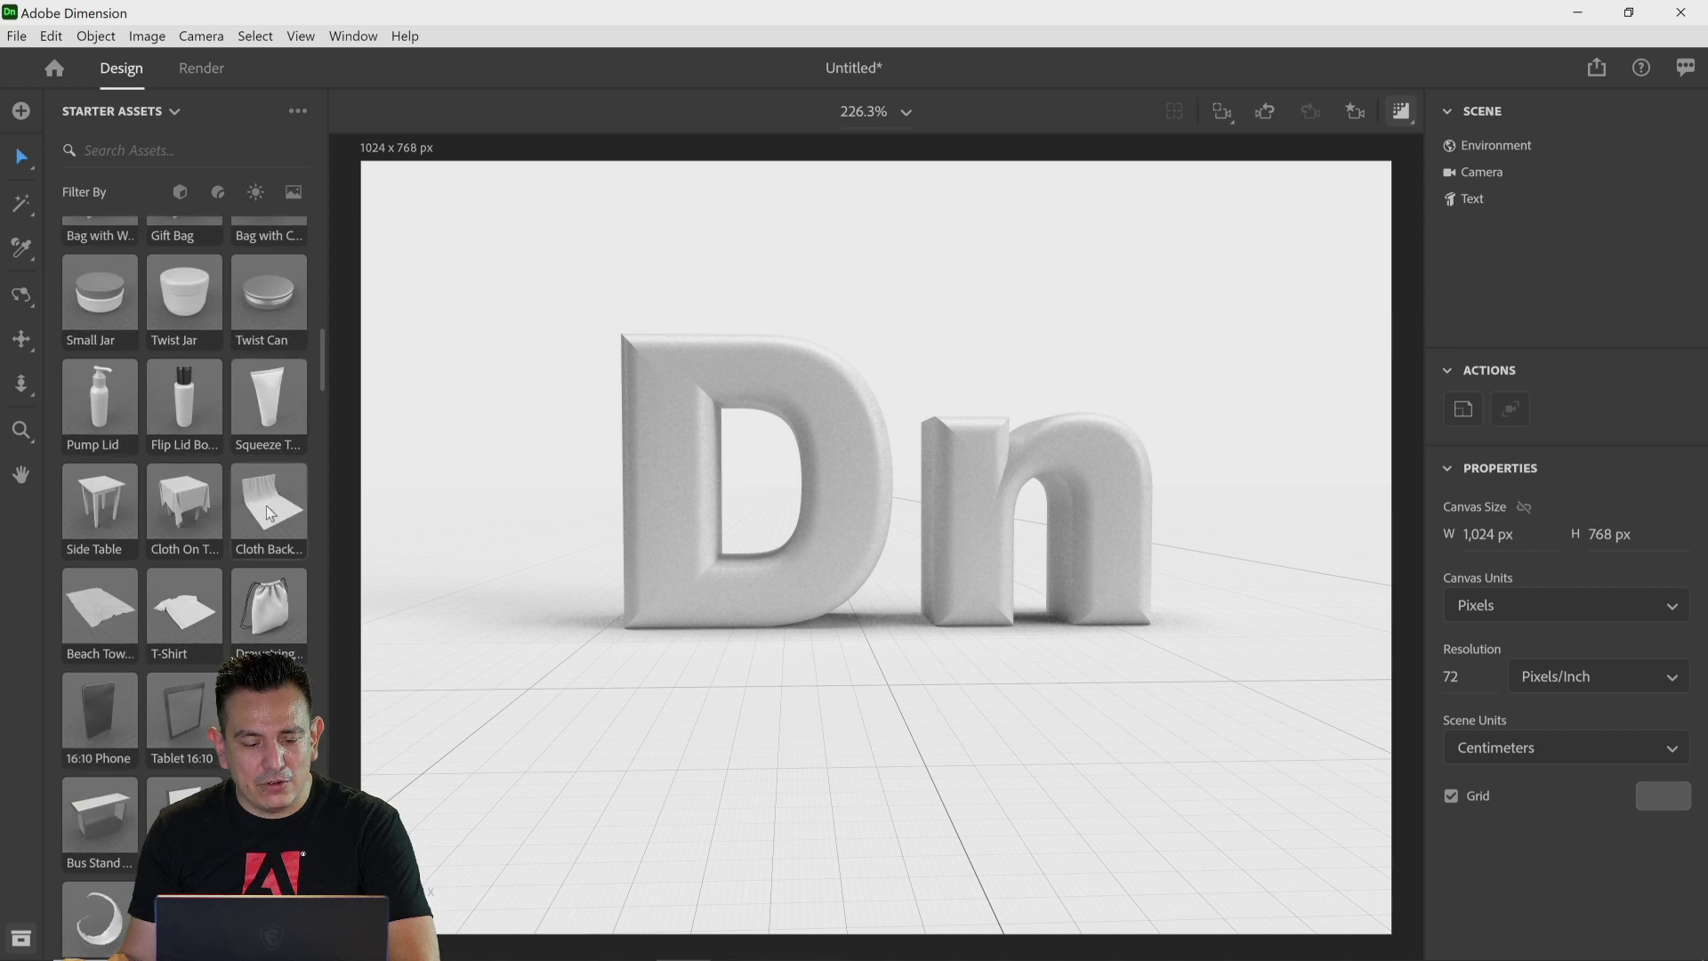
left_click(271, 514)
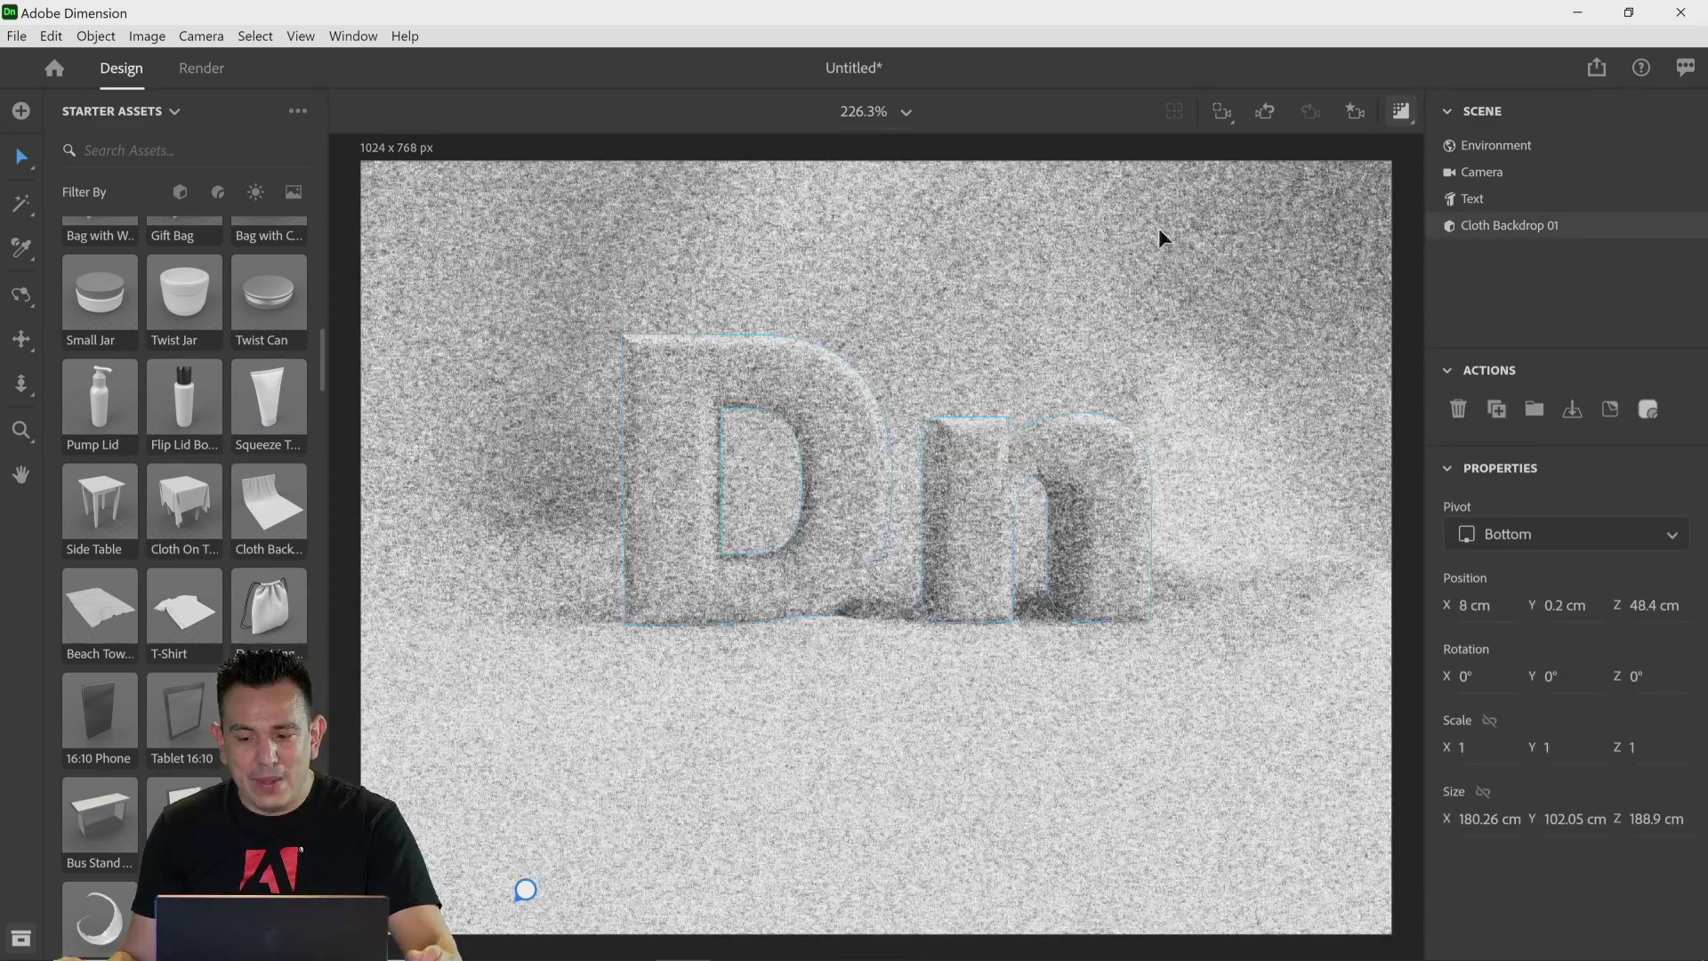
left_click(1399, 111)
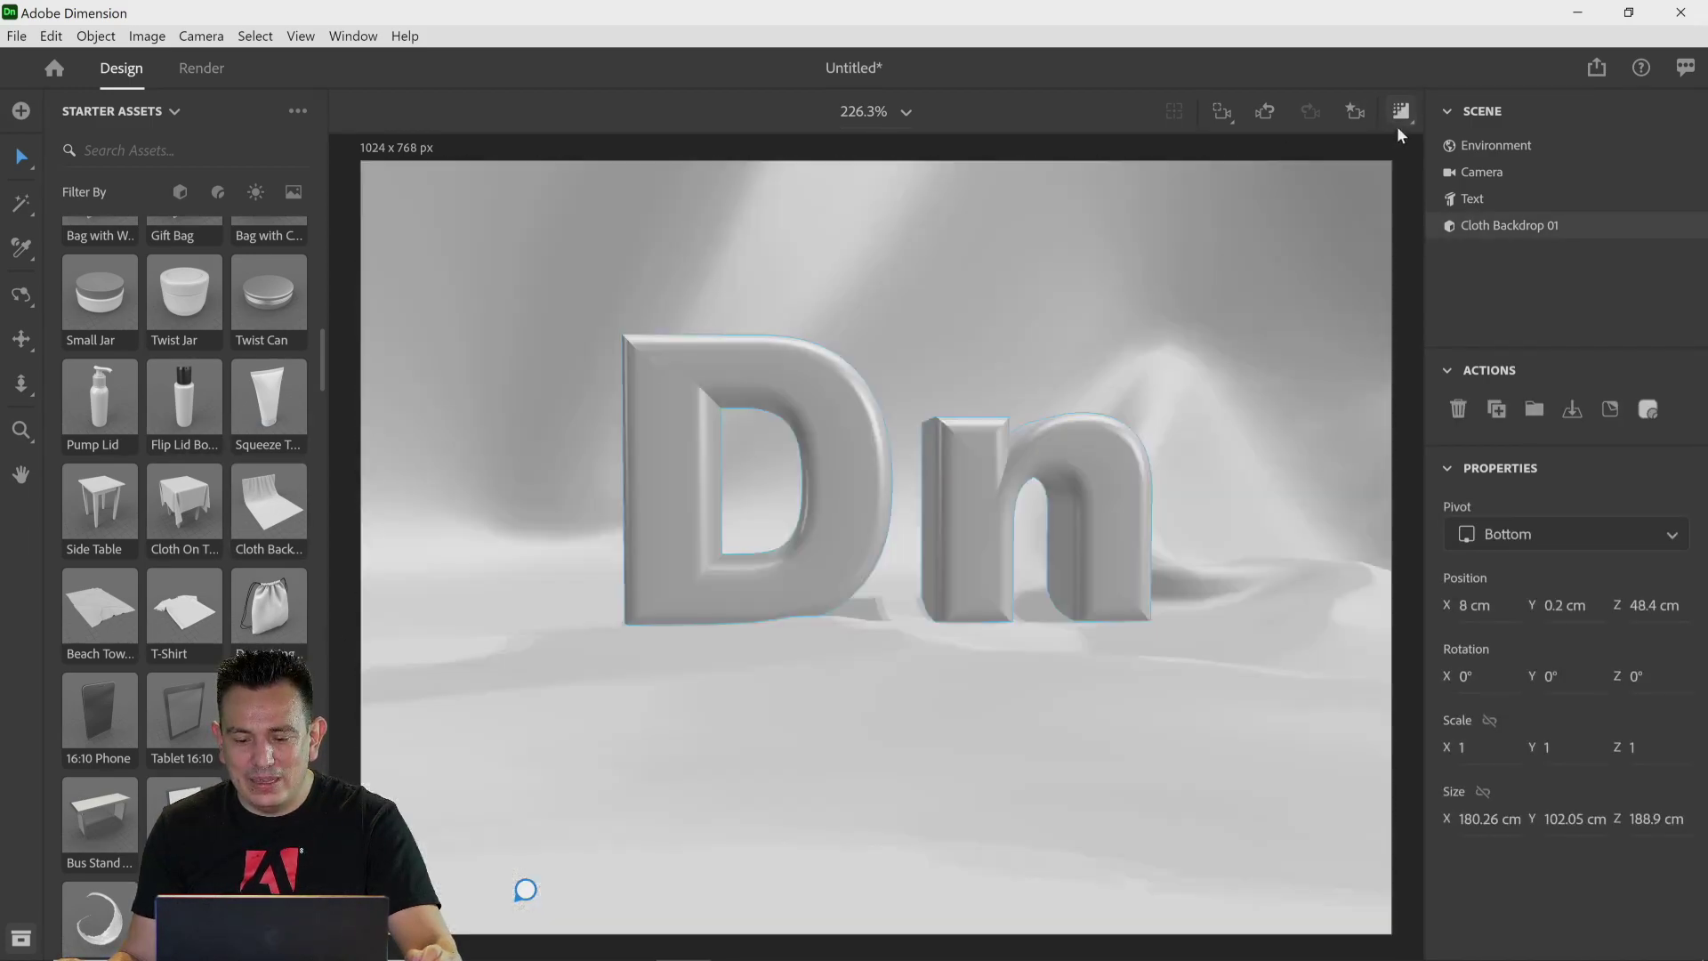
Step: Dolly the camera closer to the text and save the view as a camera bookmark named Final View
left_click(22, 385)
left_click_drag(907, 700, 845, 478)
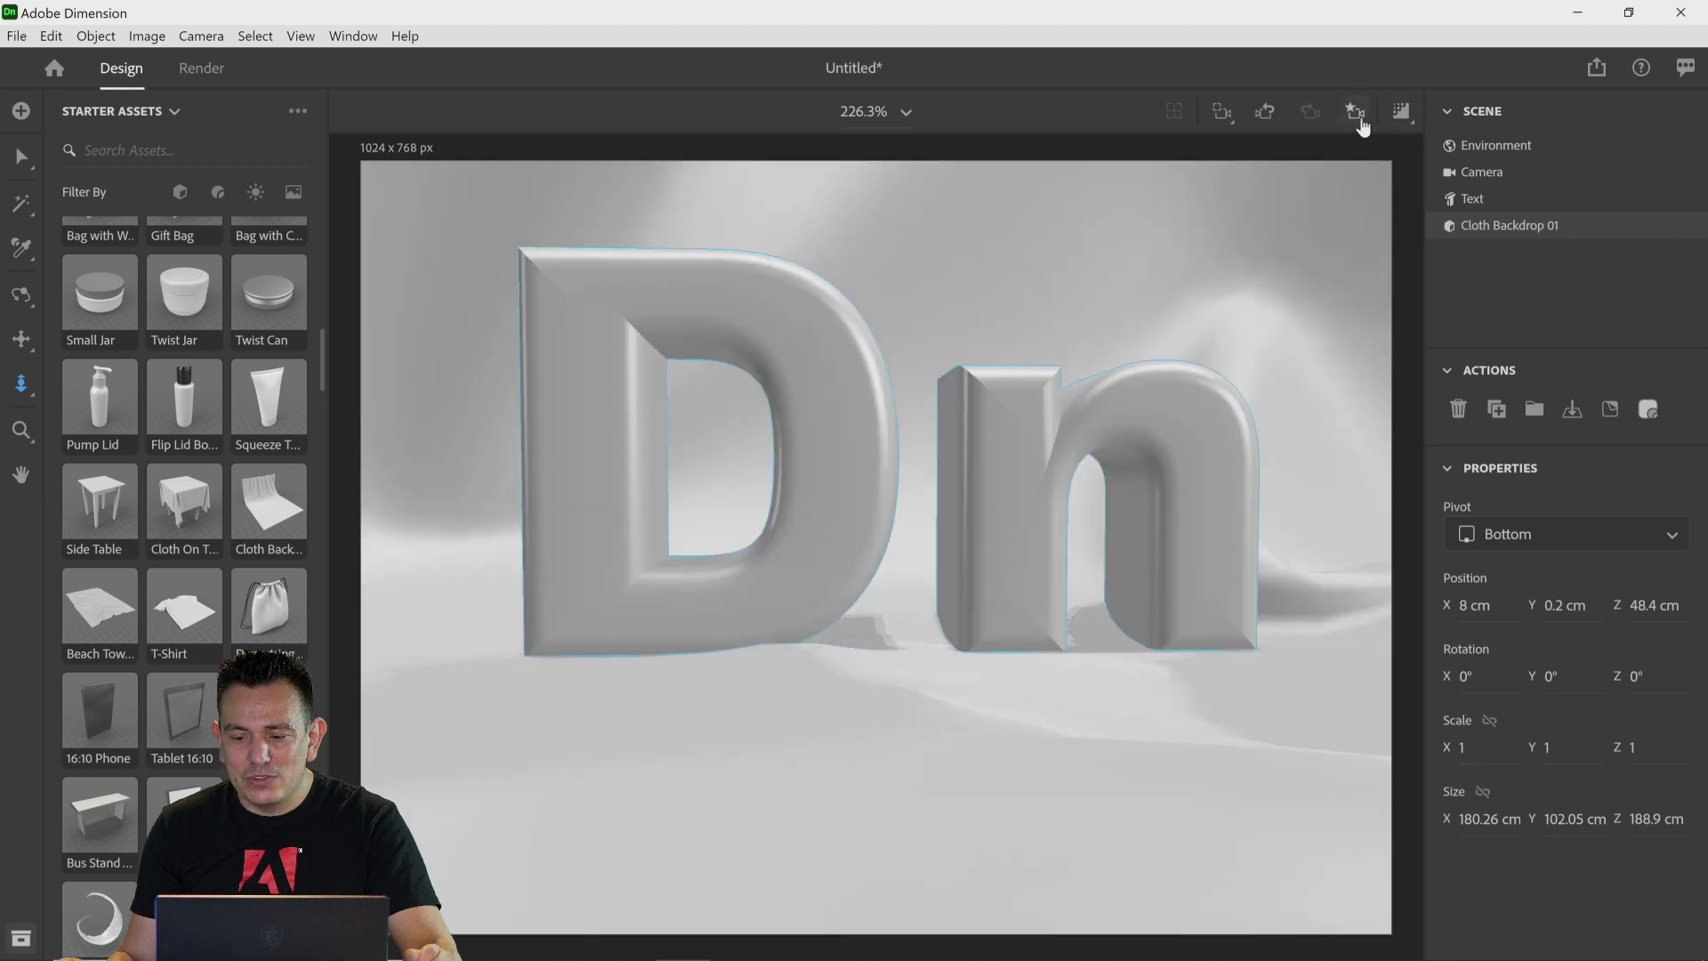
left_click(1361, 122)
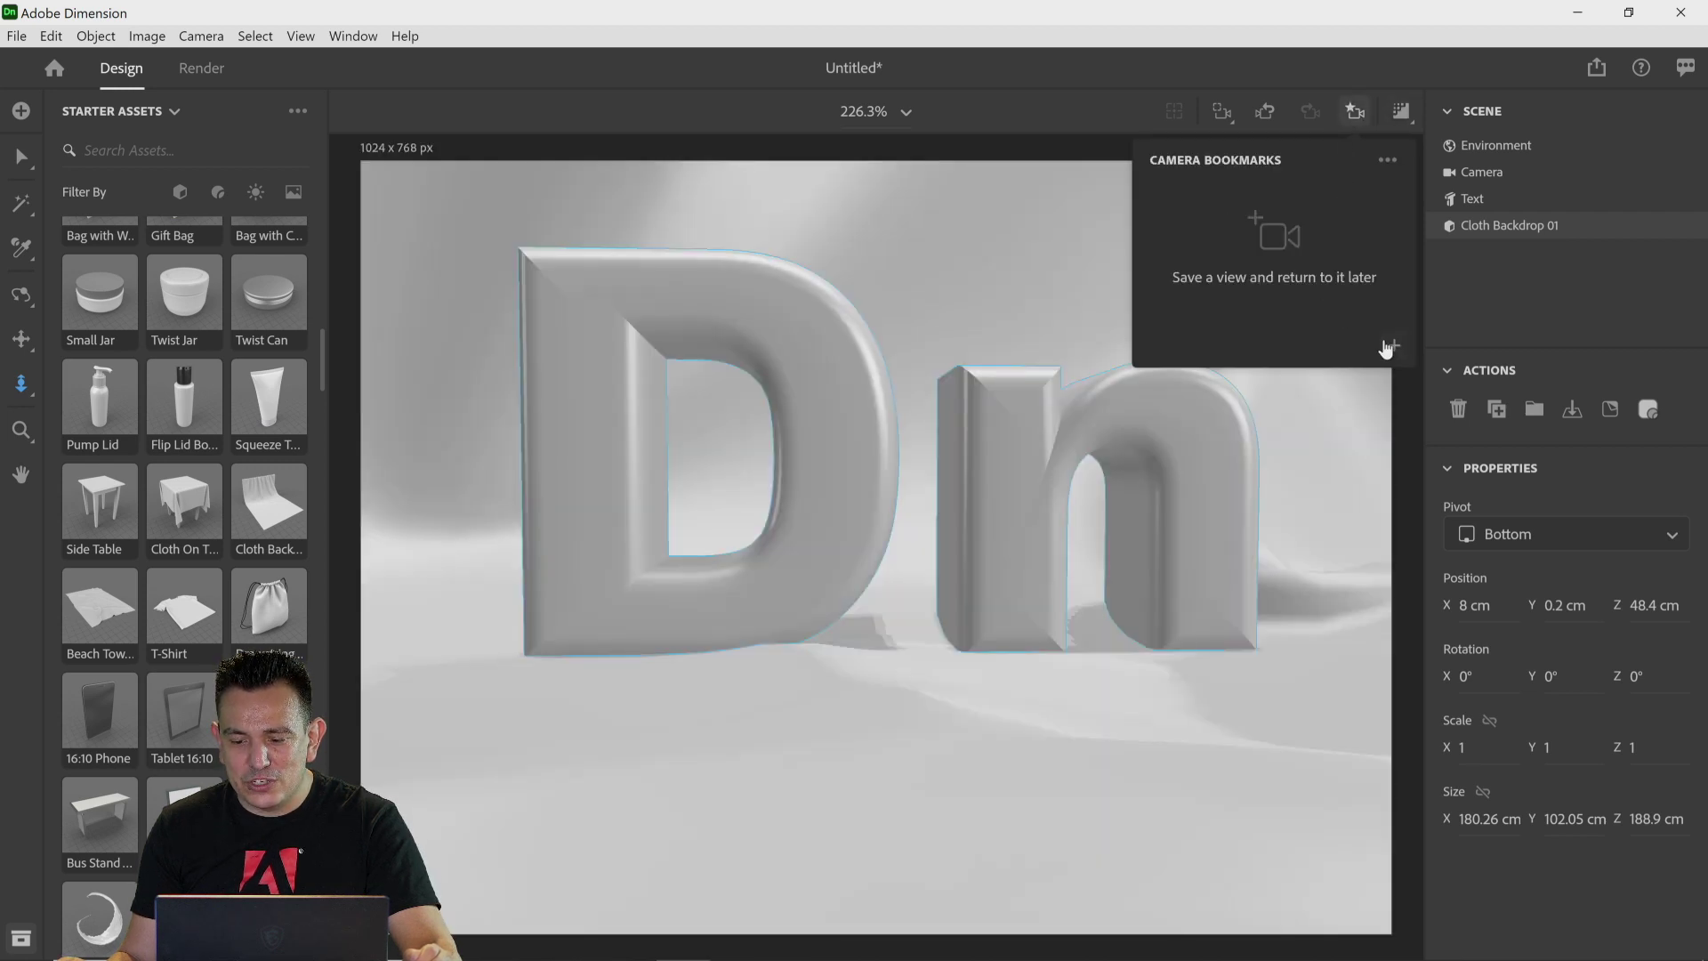
left_click(1389, 346)
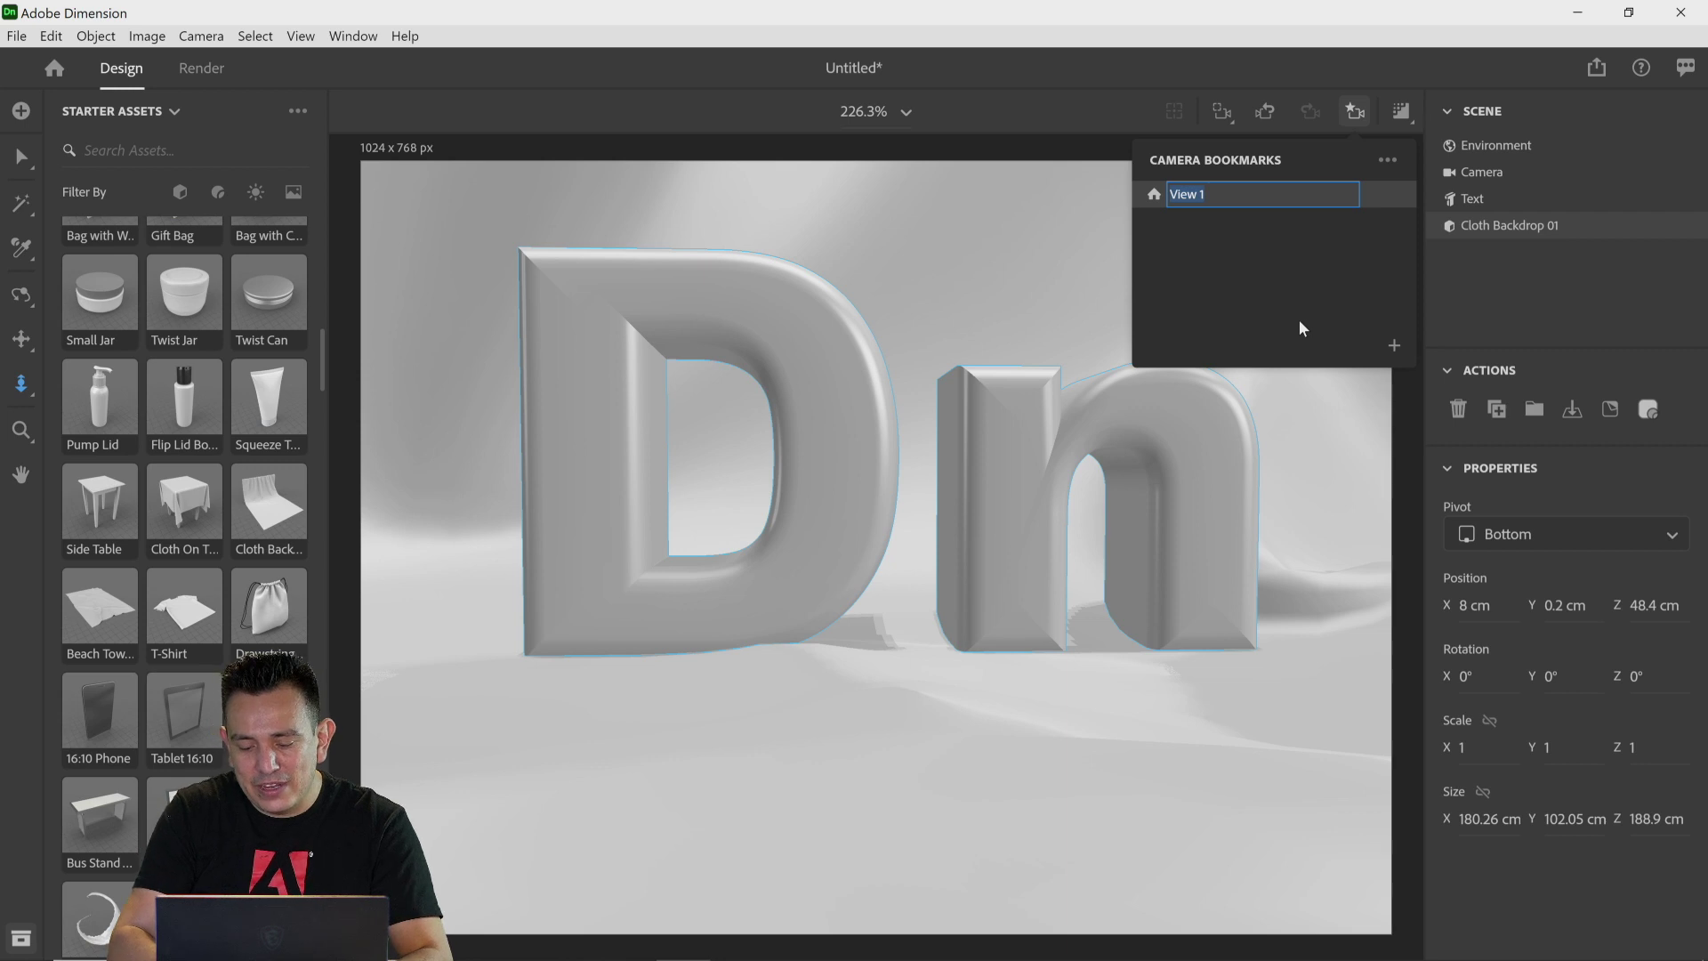
type("Final ")
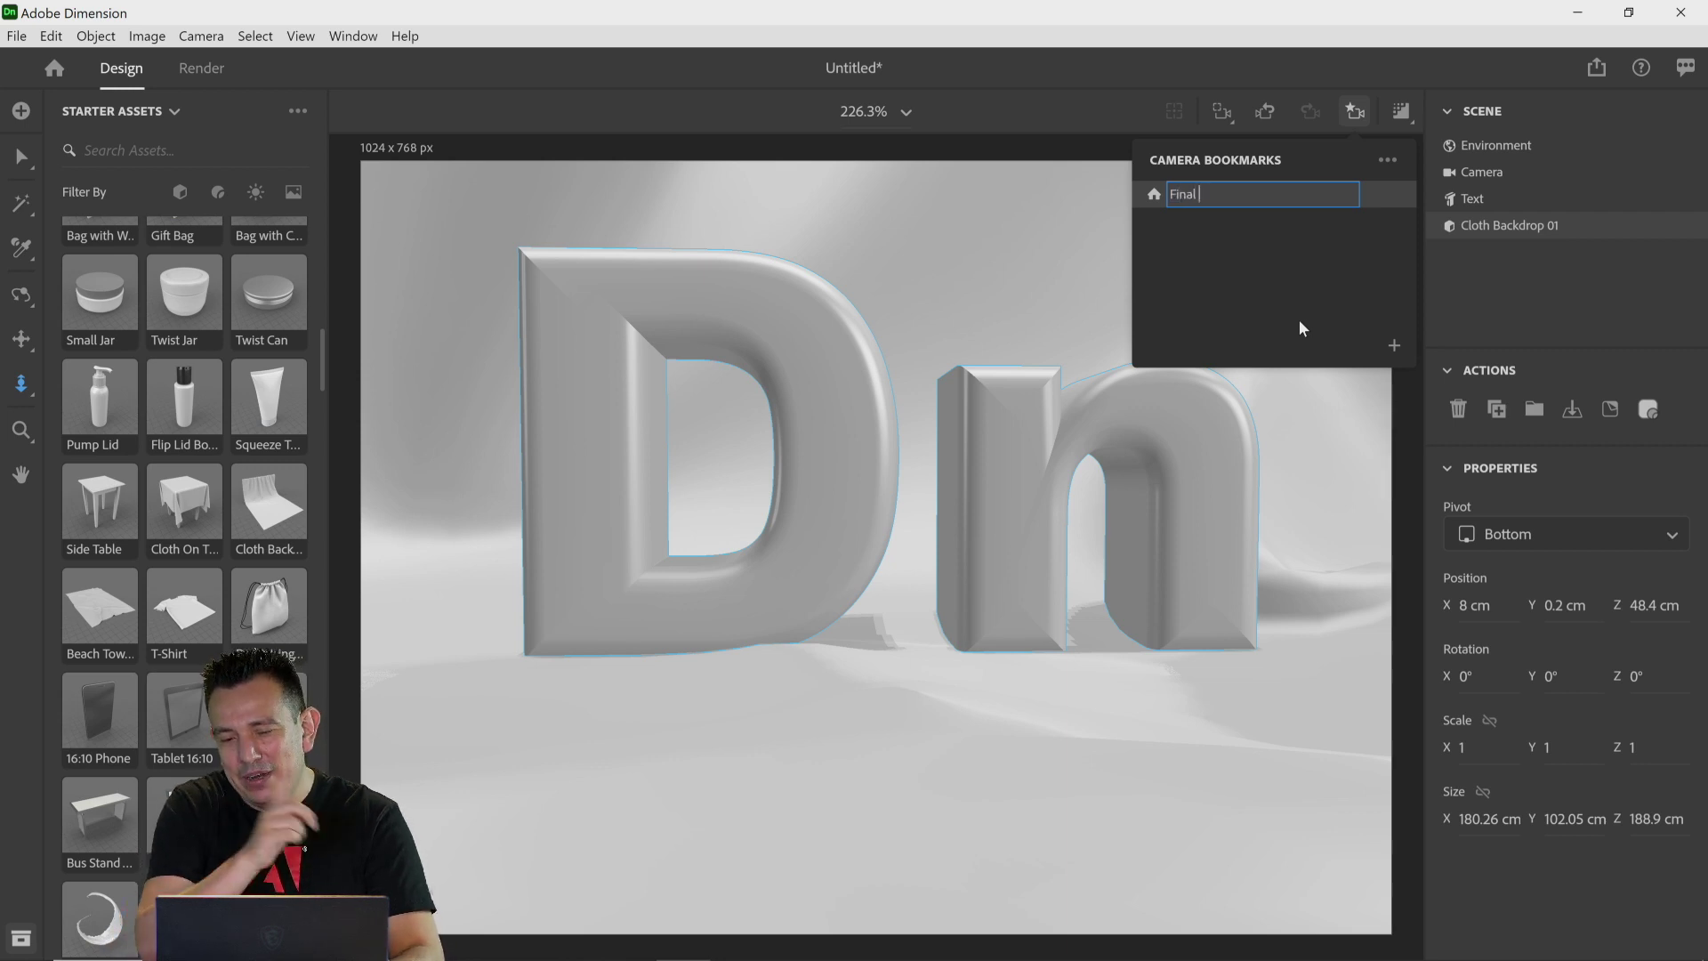
type("Vi")
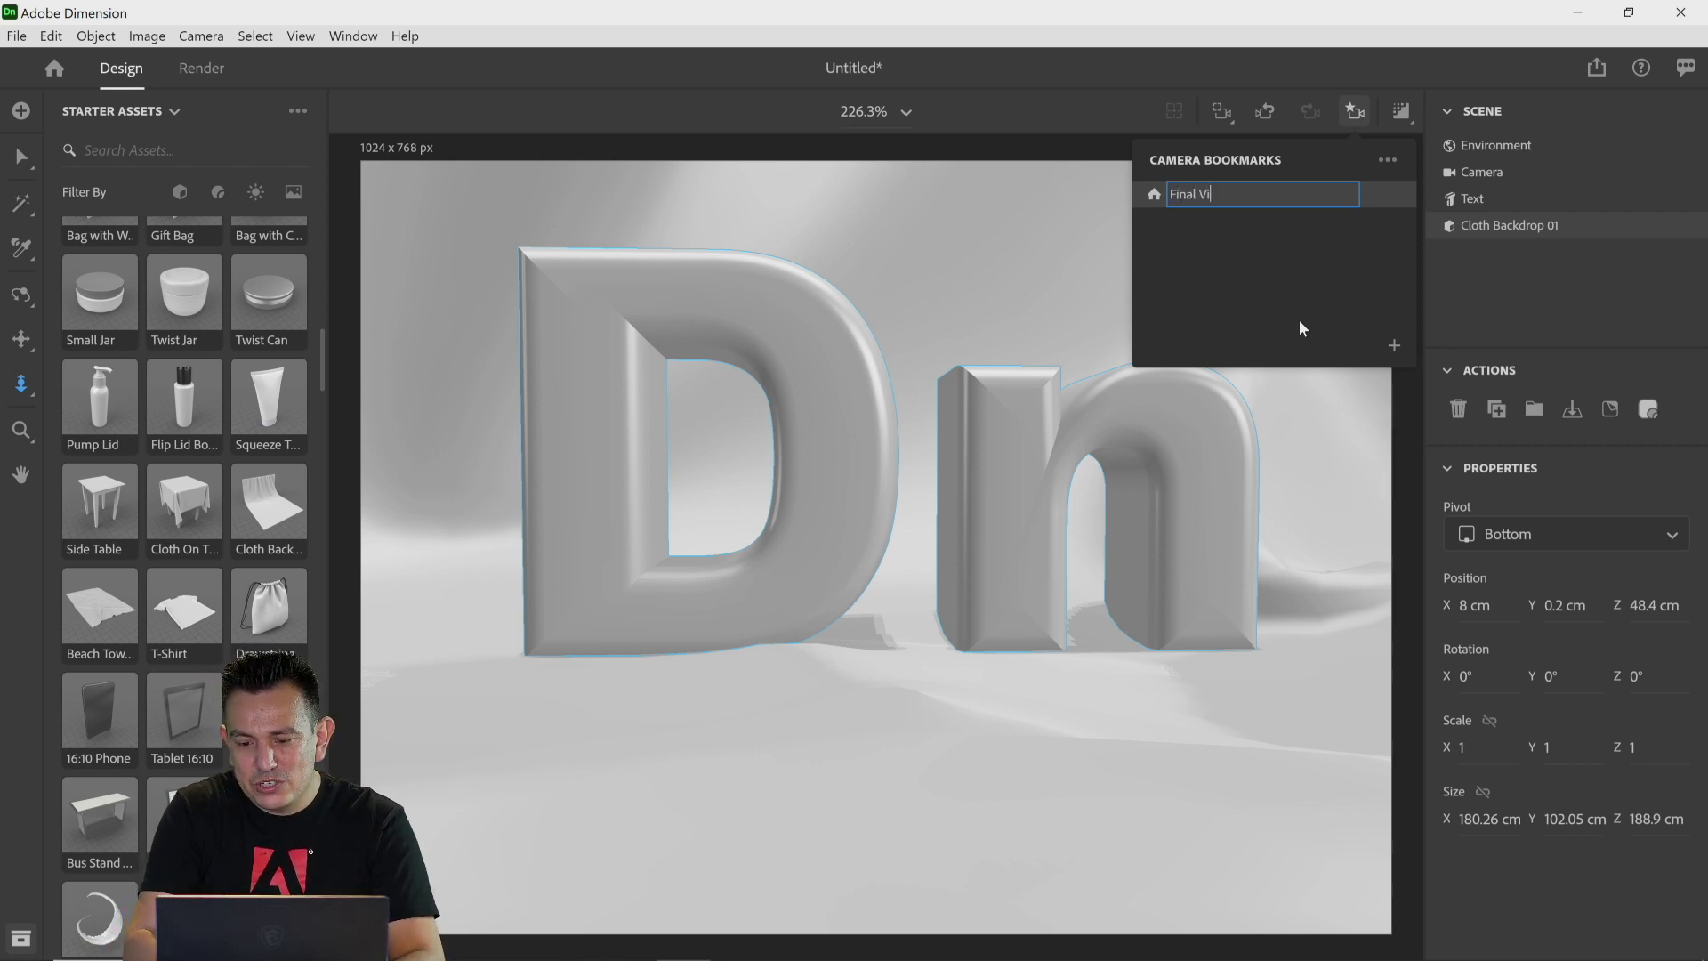
type("ew")
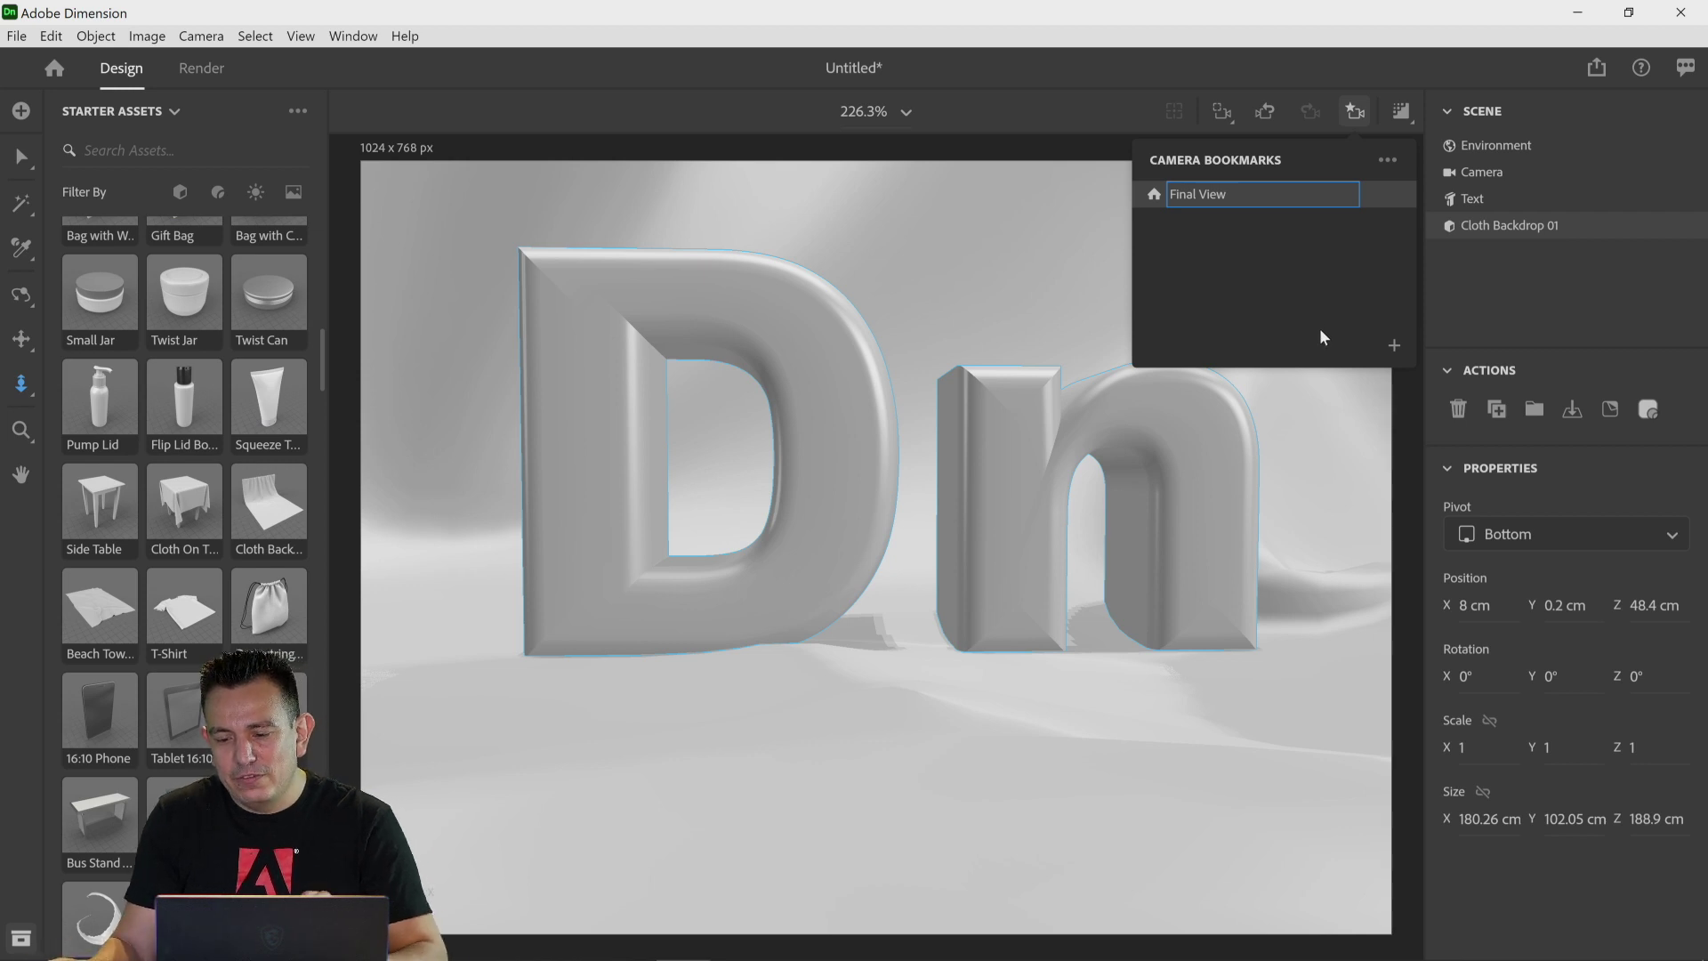
left_click(1272, 404)
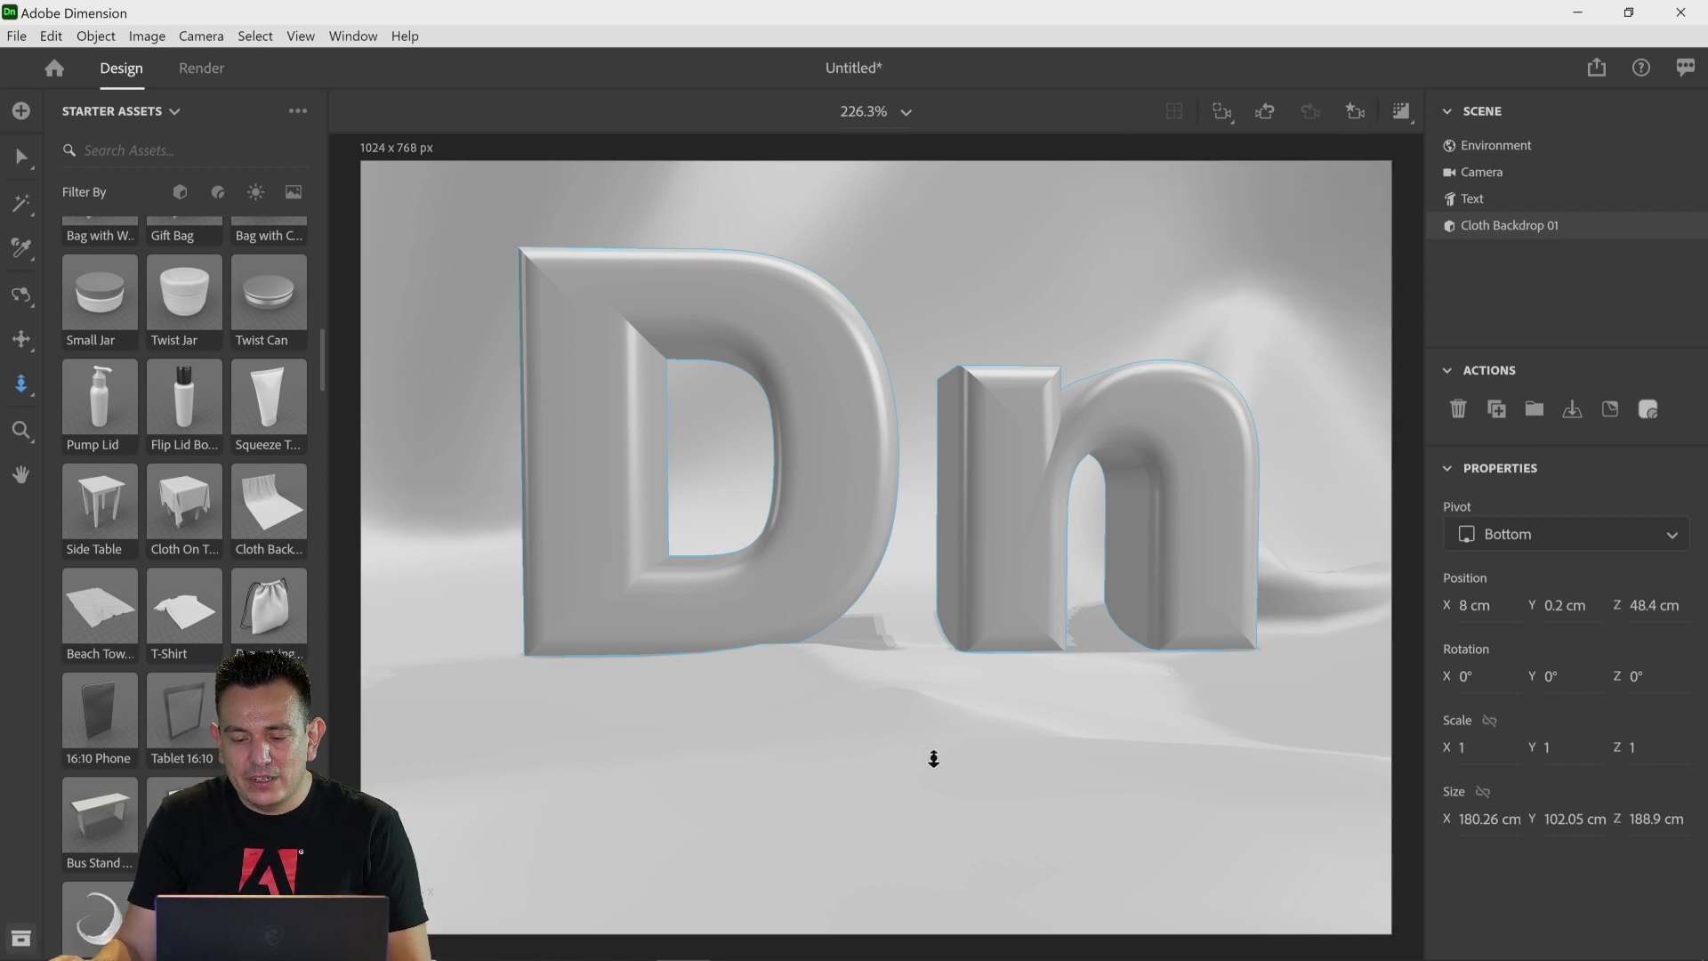
Step: Move the camera away, then jump back to the Final View camera bookmark
left_click_drag(934, 758, 890, 323)
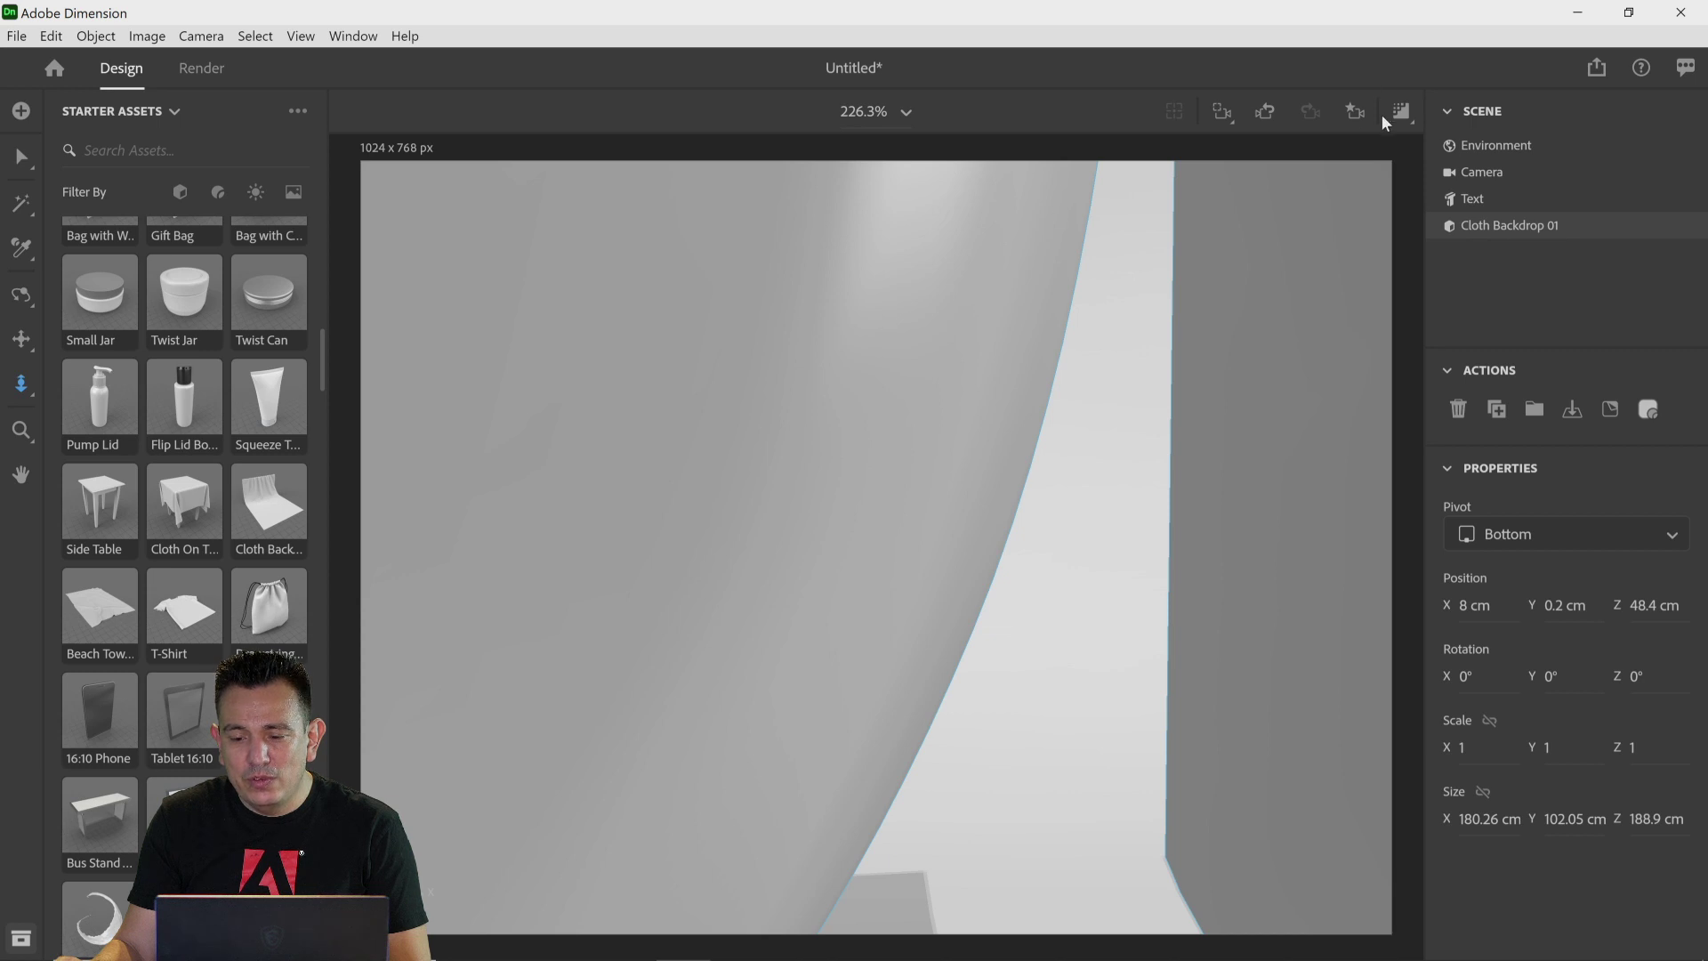
left_click(1354, 123)
left_click(1258, 194)
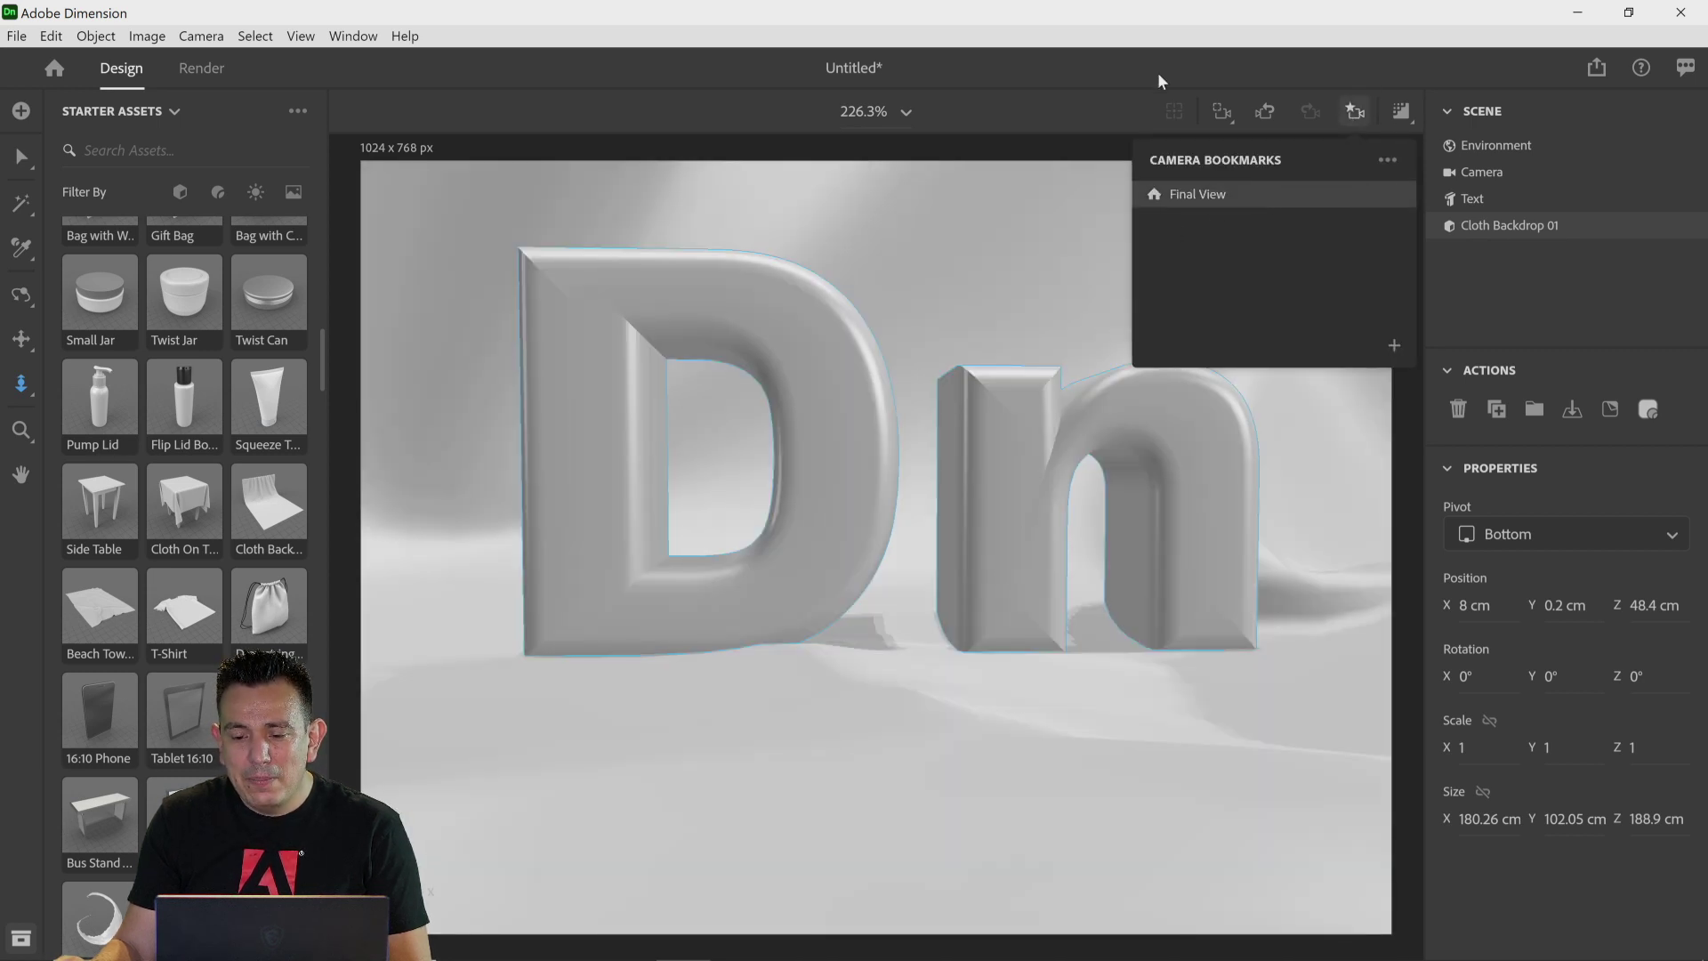
left_click(1196, 80)
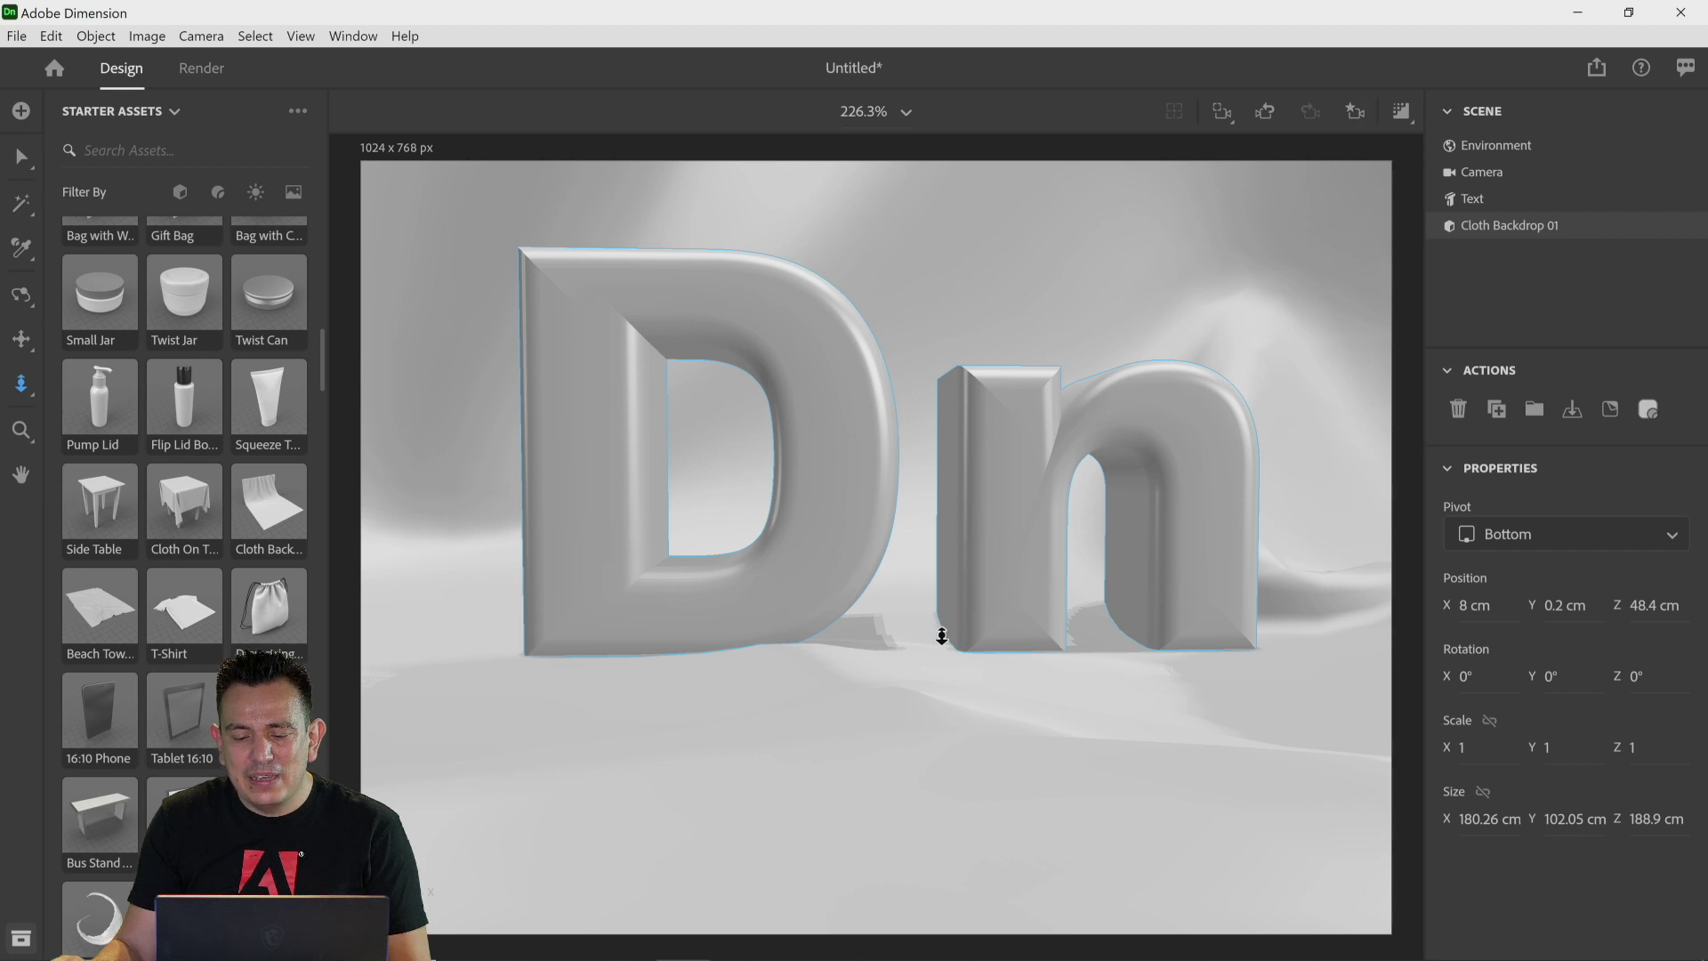
Step: Pan the camera to lower the framing and update the Final View bookmark to the current view
left_click(21, 339)
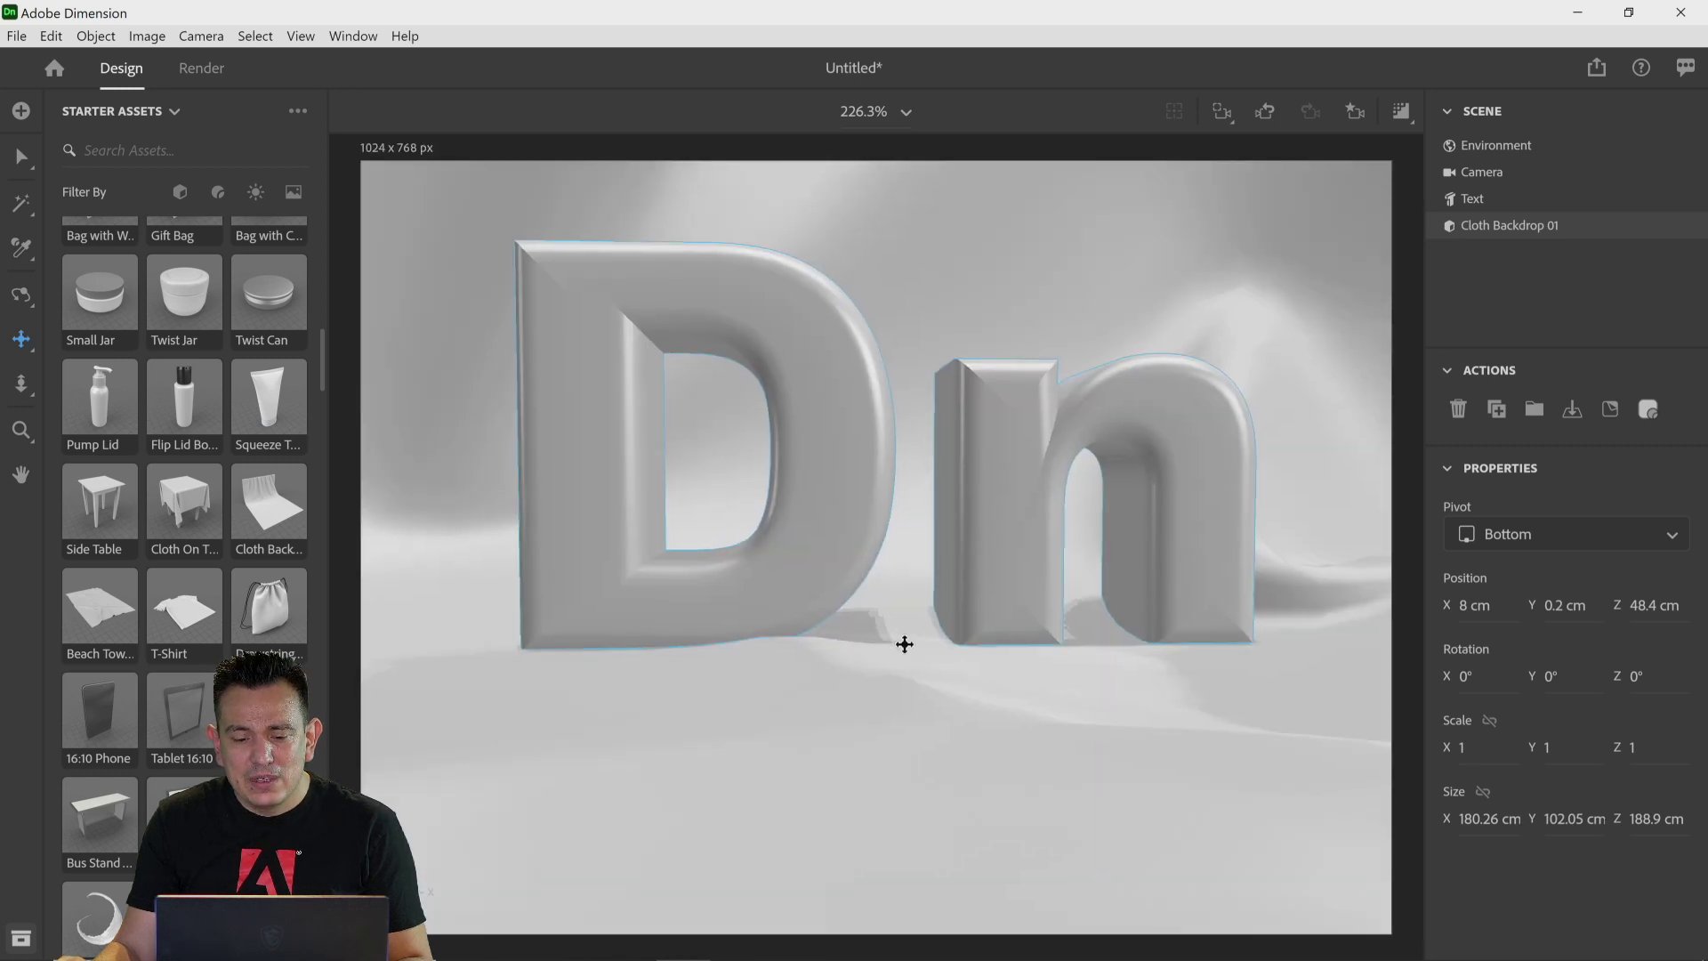
left_click_drag(905, 644, 892, 713)
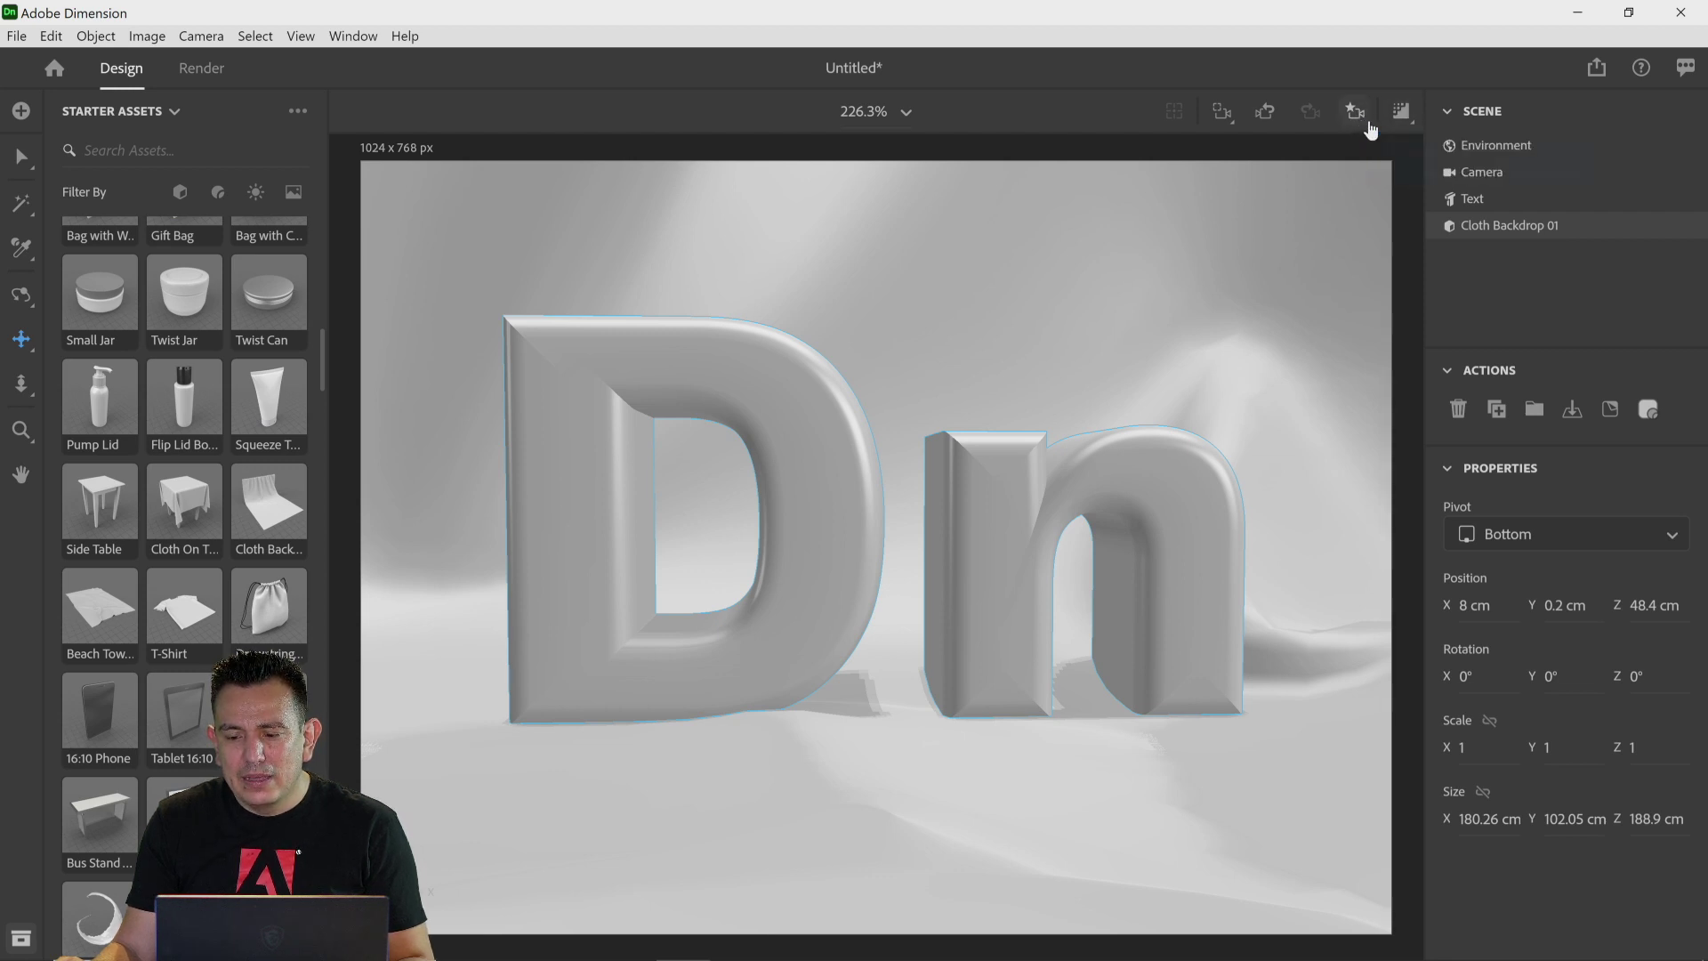
left_click(1359, 127)
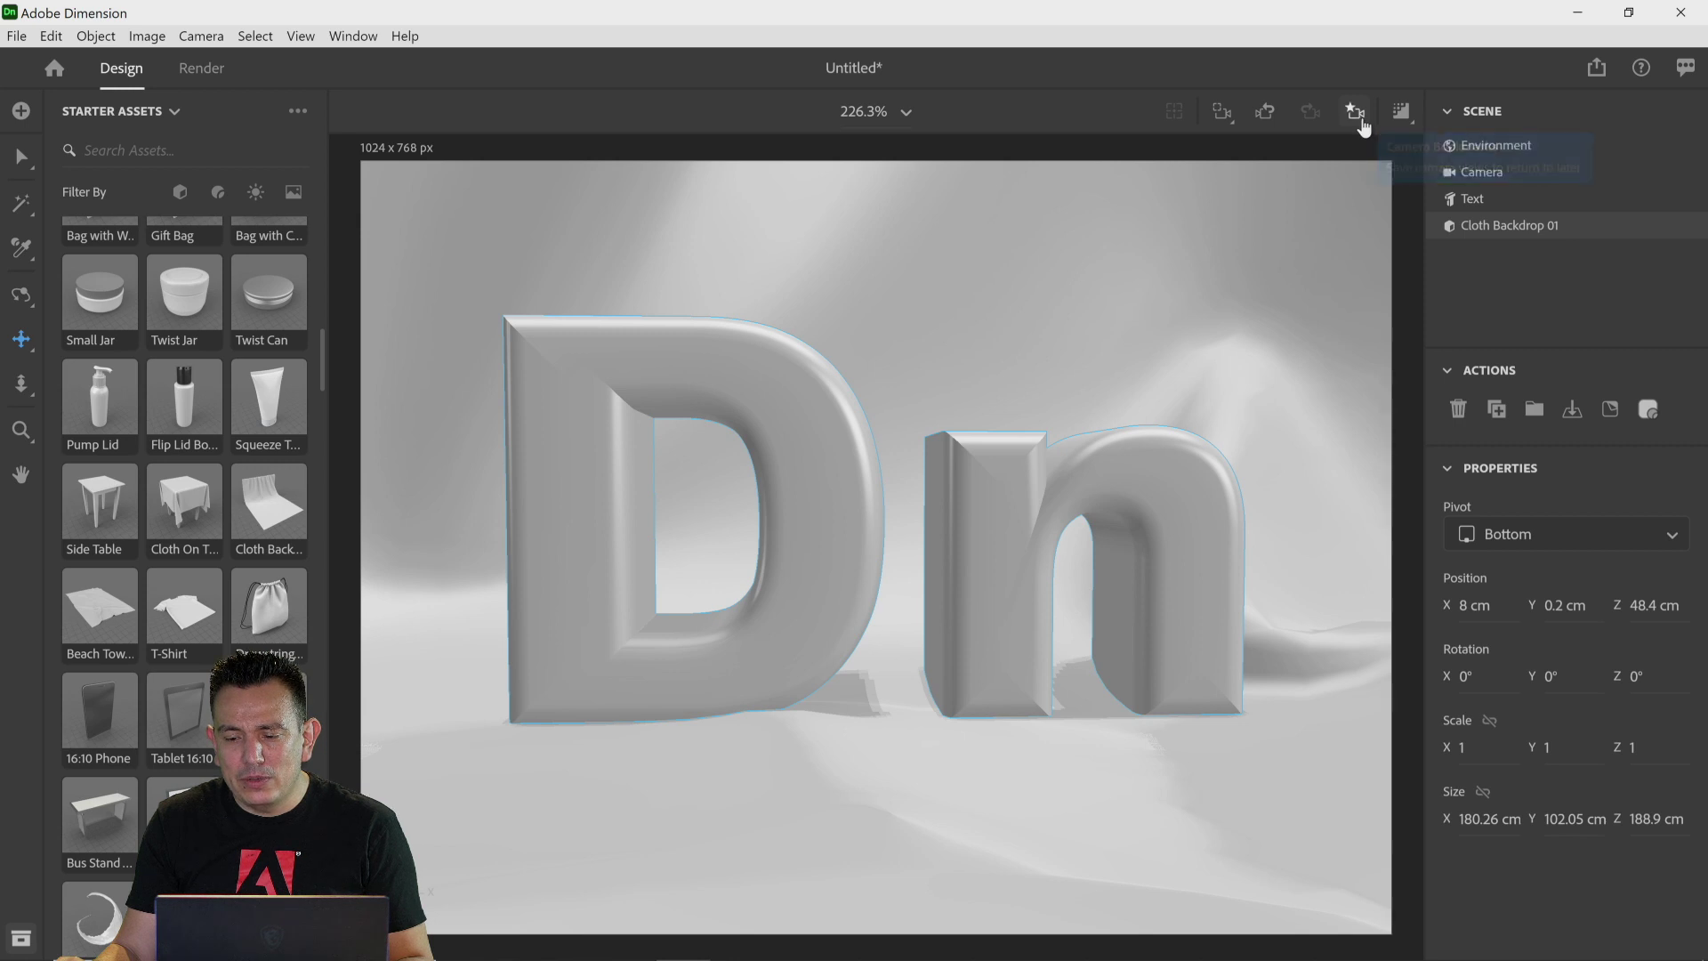
mouse_move(1343, 206)
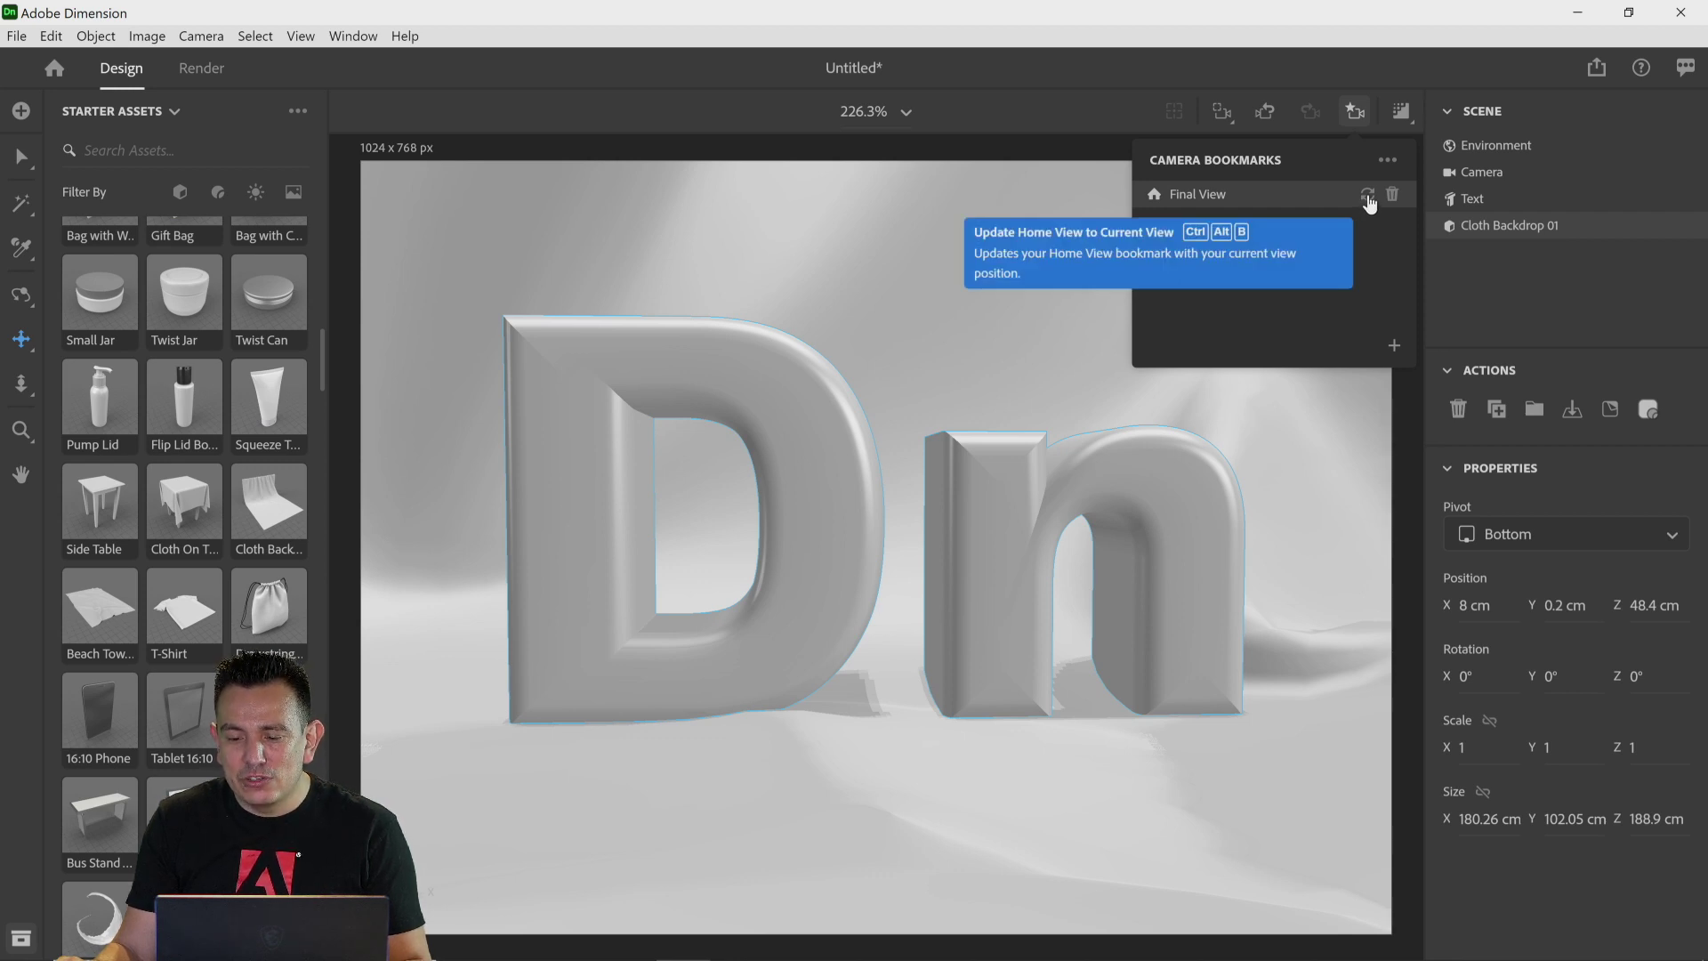
left_click(1367, 195)
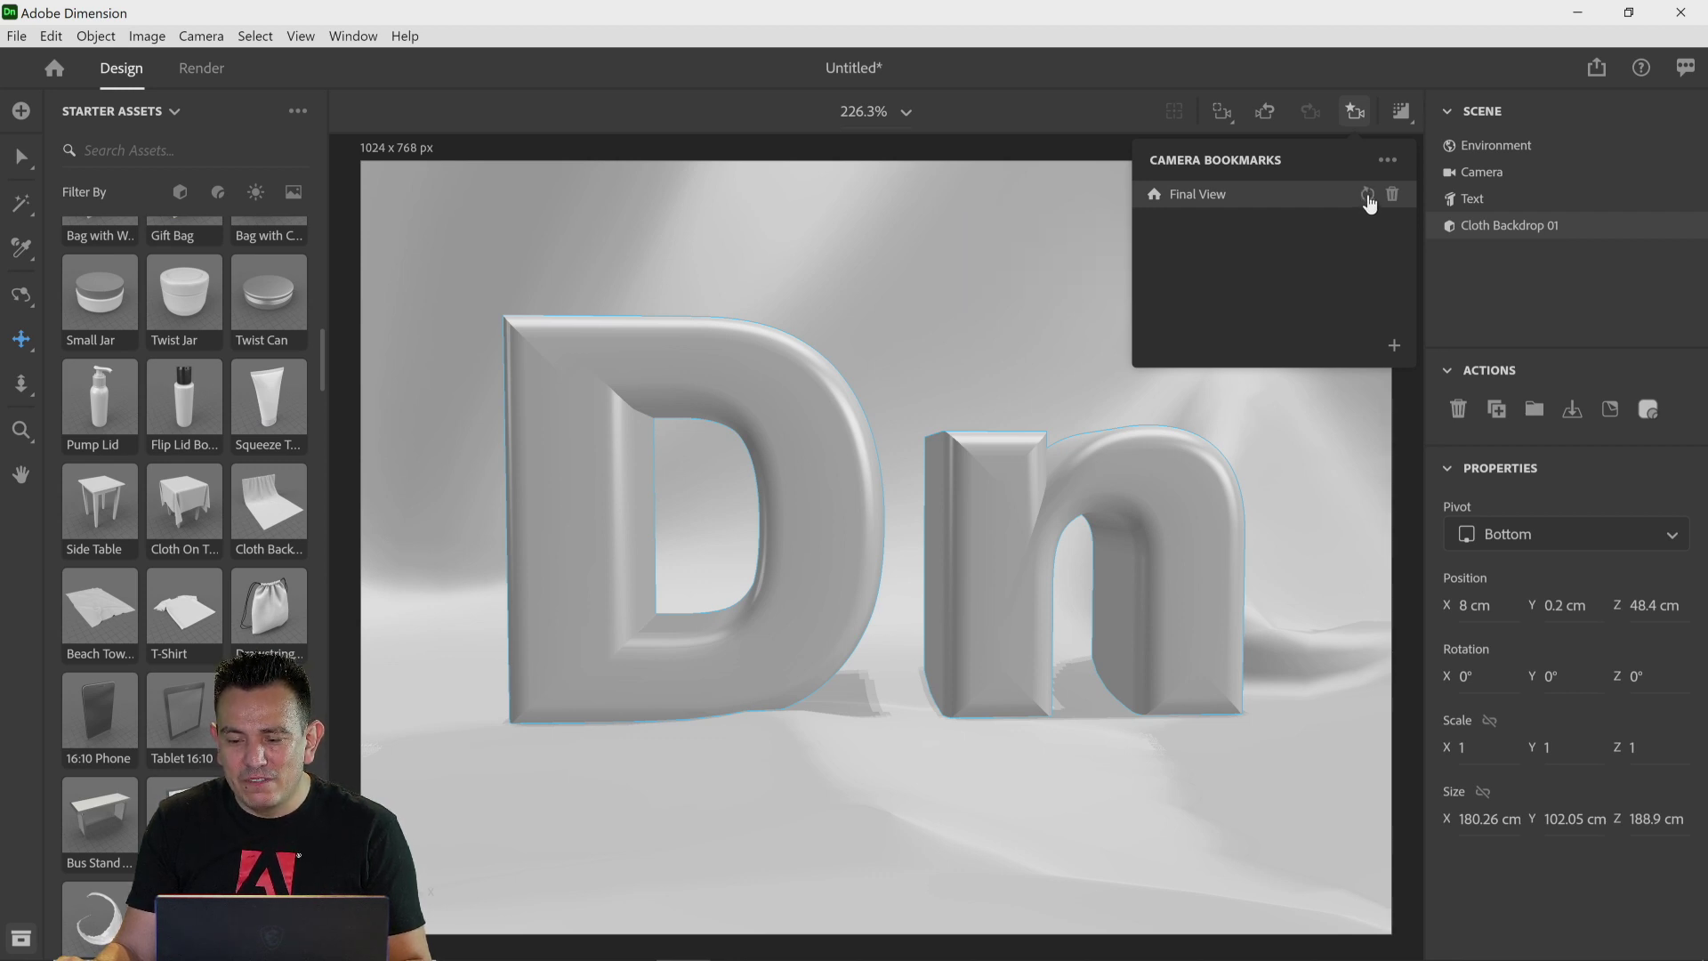
left_click(1183, 72)
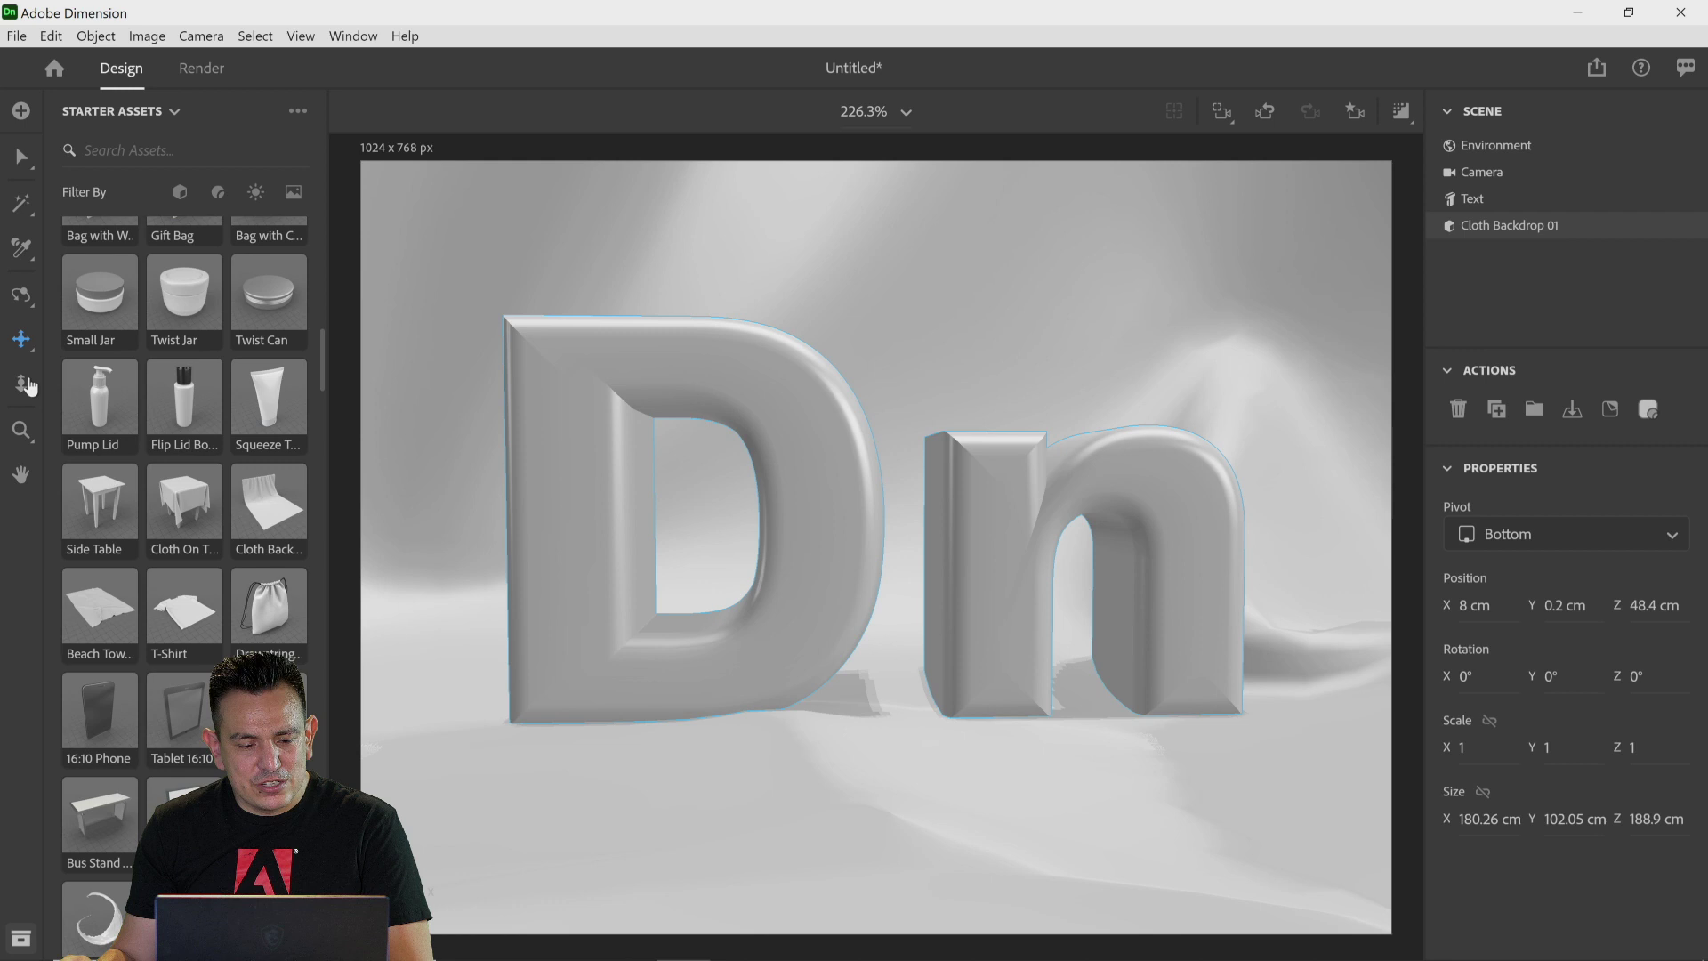
Step: Select the text and move it forward in depth toward the camera, in front of the cloth backdrop
left_click(26, 385)
left_click_drag(399, 527, 487, 827)
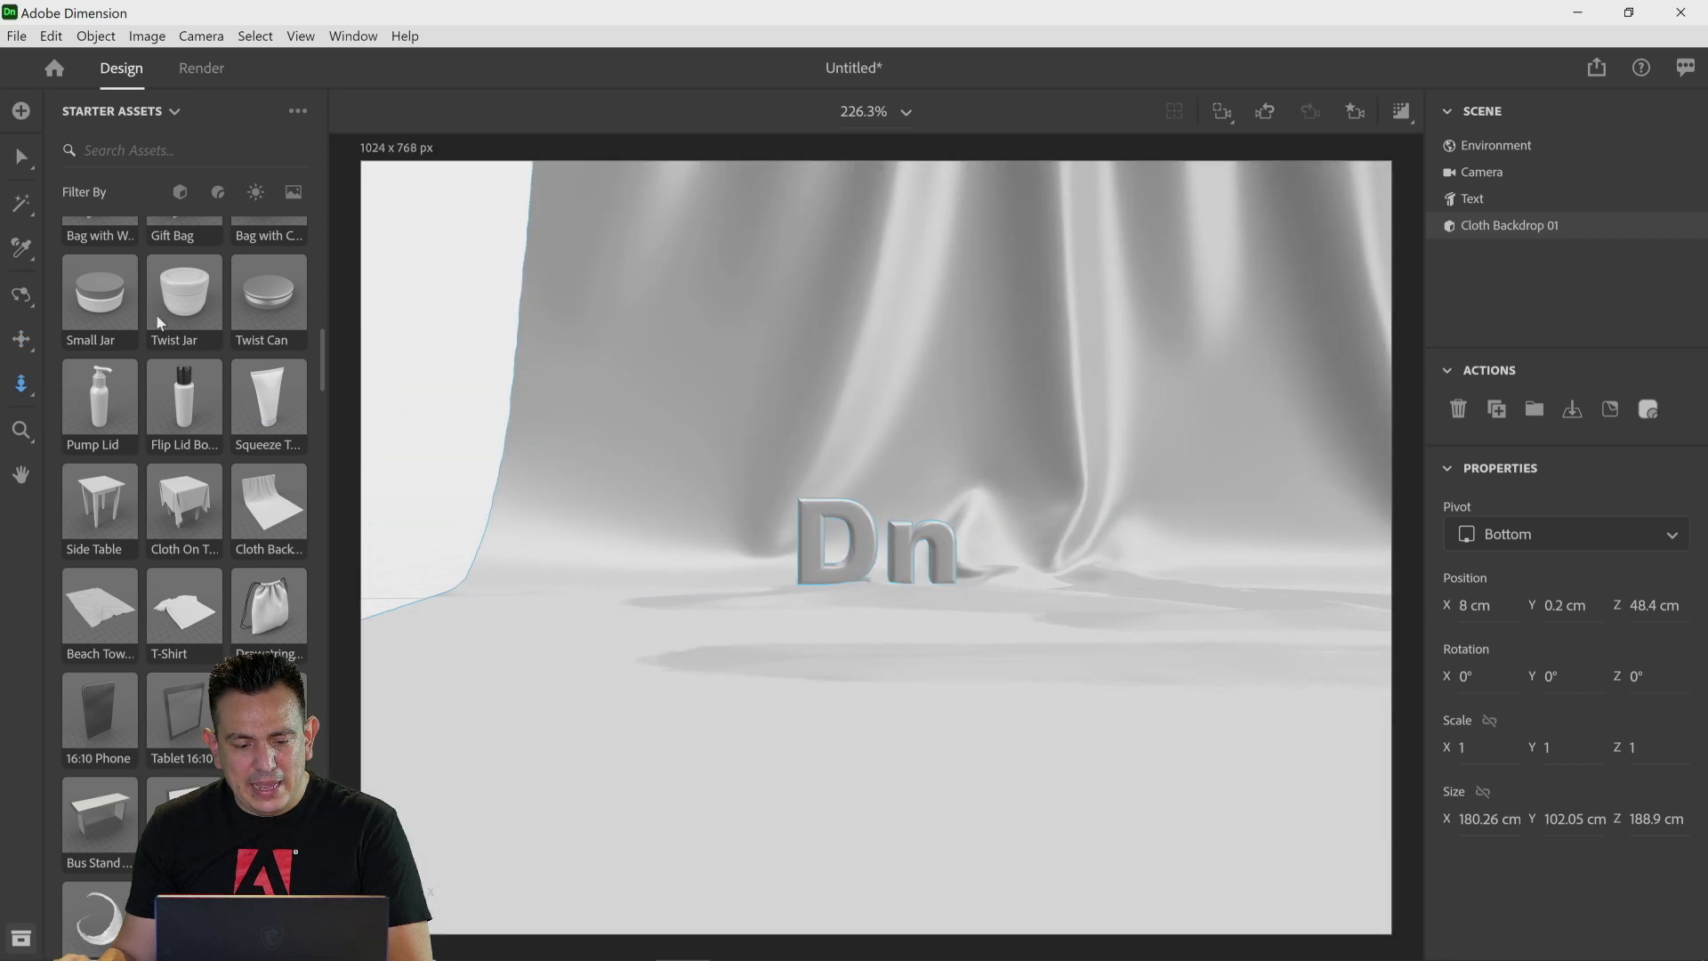
left_click(17, 158)
left_click(867, 544)
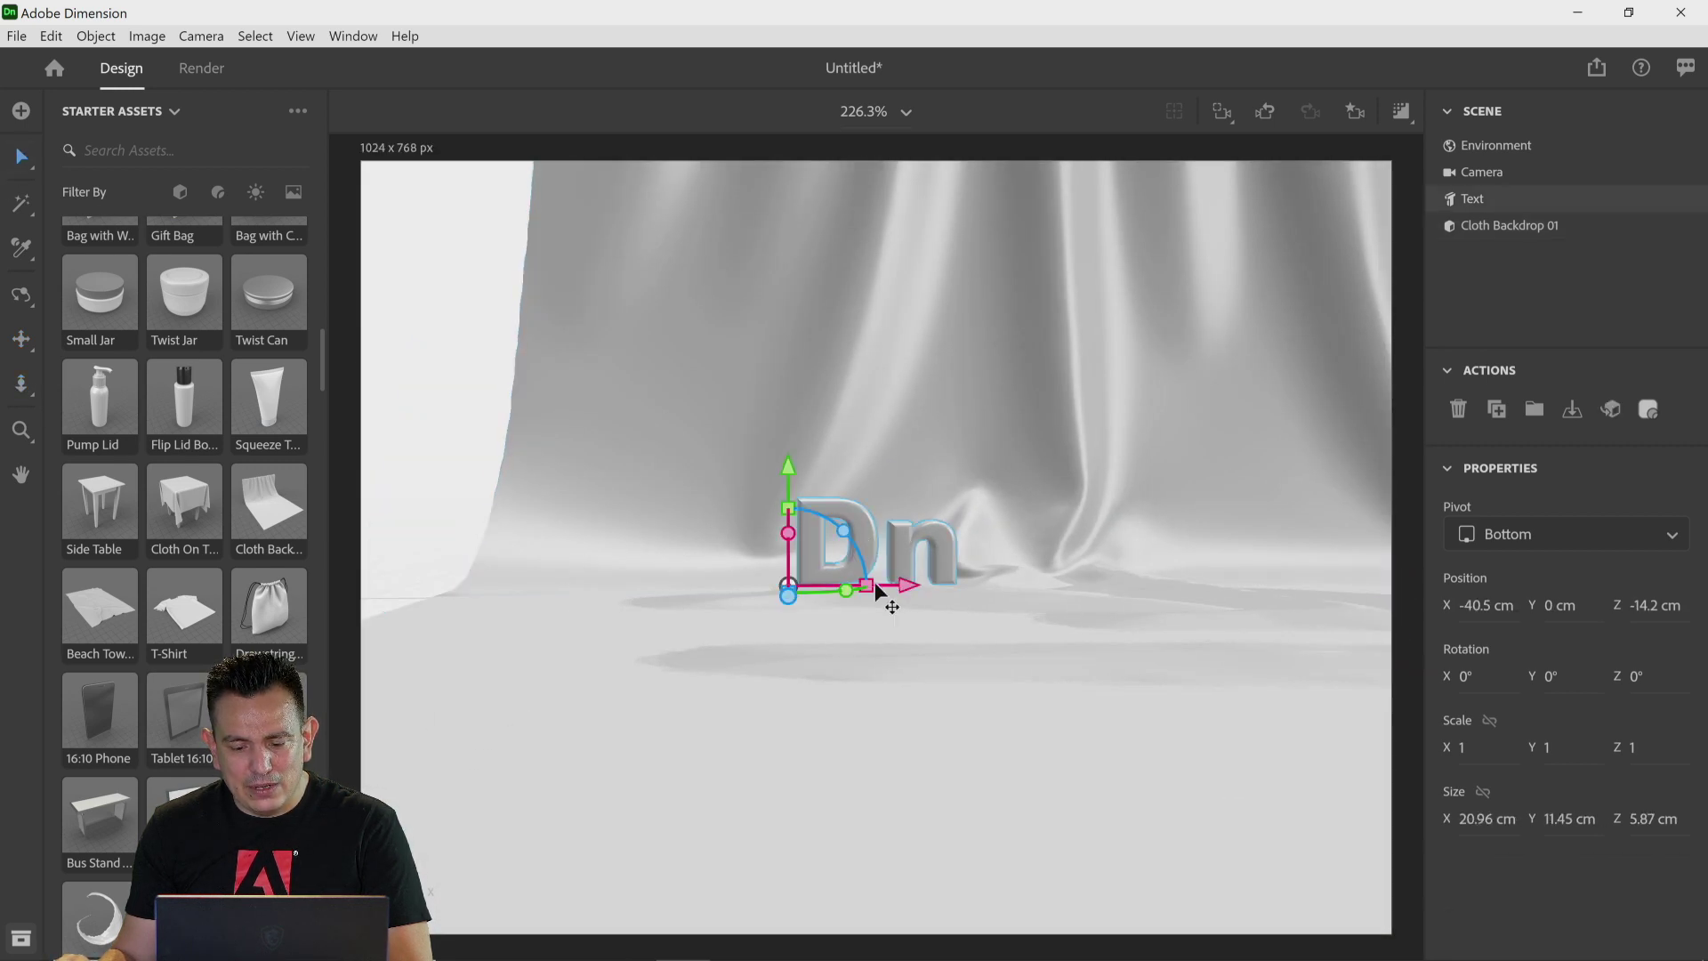
left_click_drag(786, 583, 829, 721)
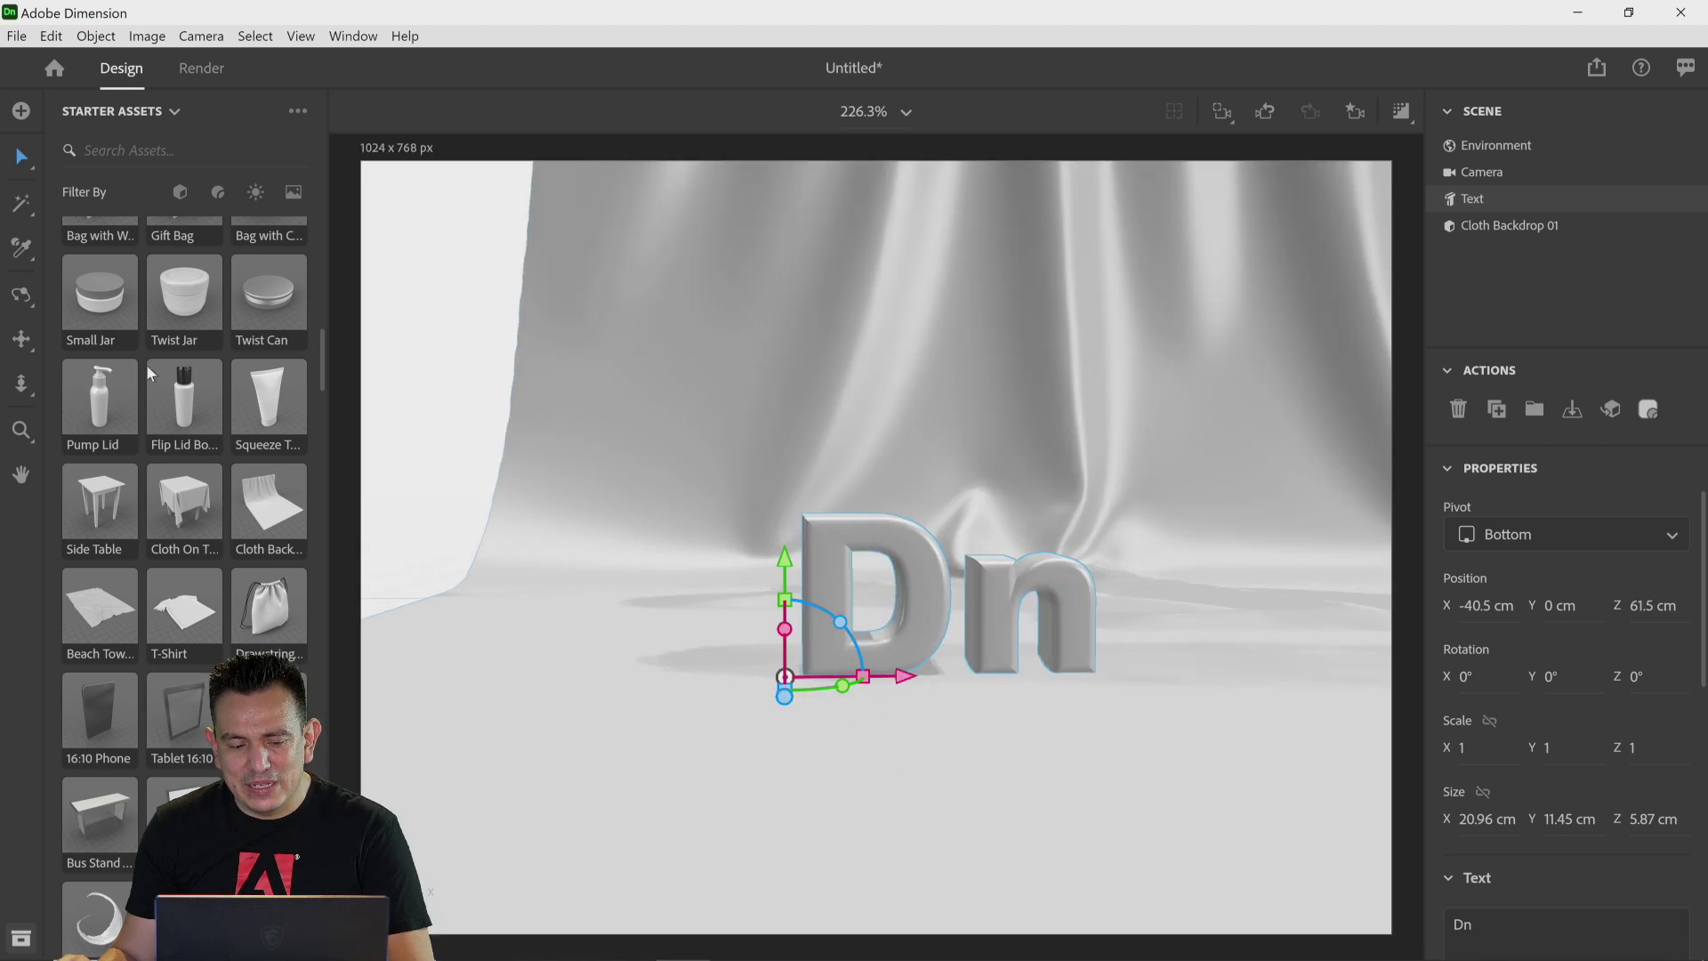
Step: Scale the text uniformly to 2.1
left_click(834, 378)
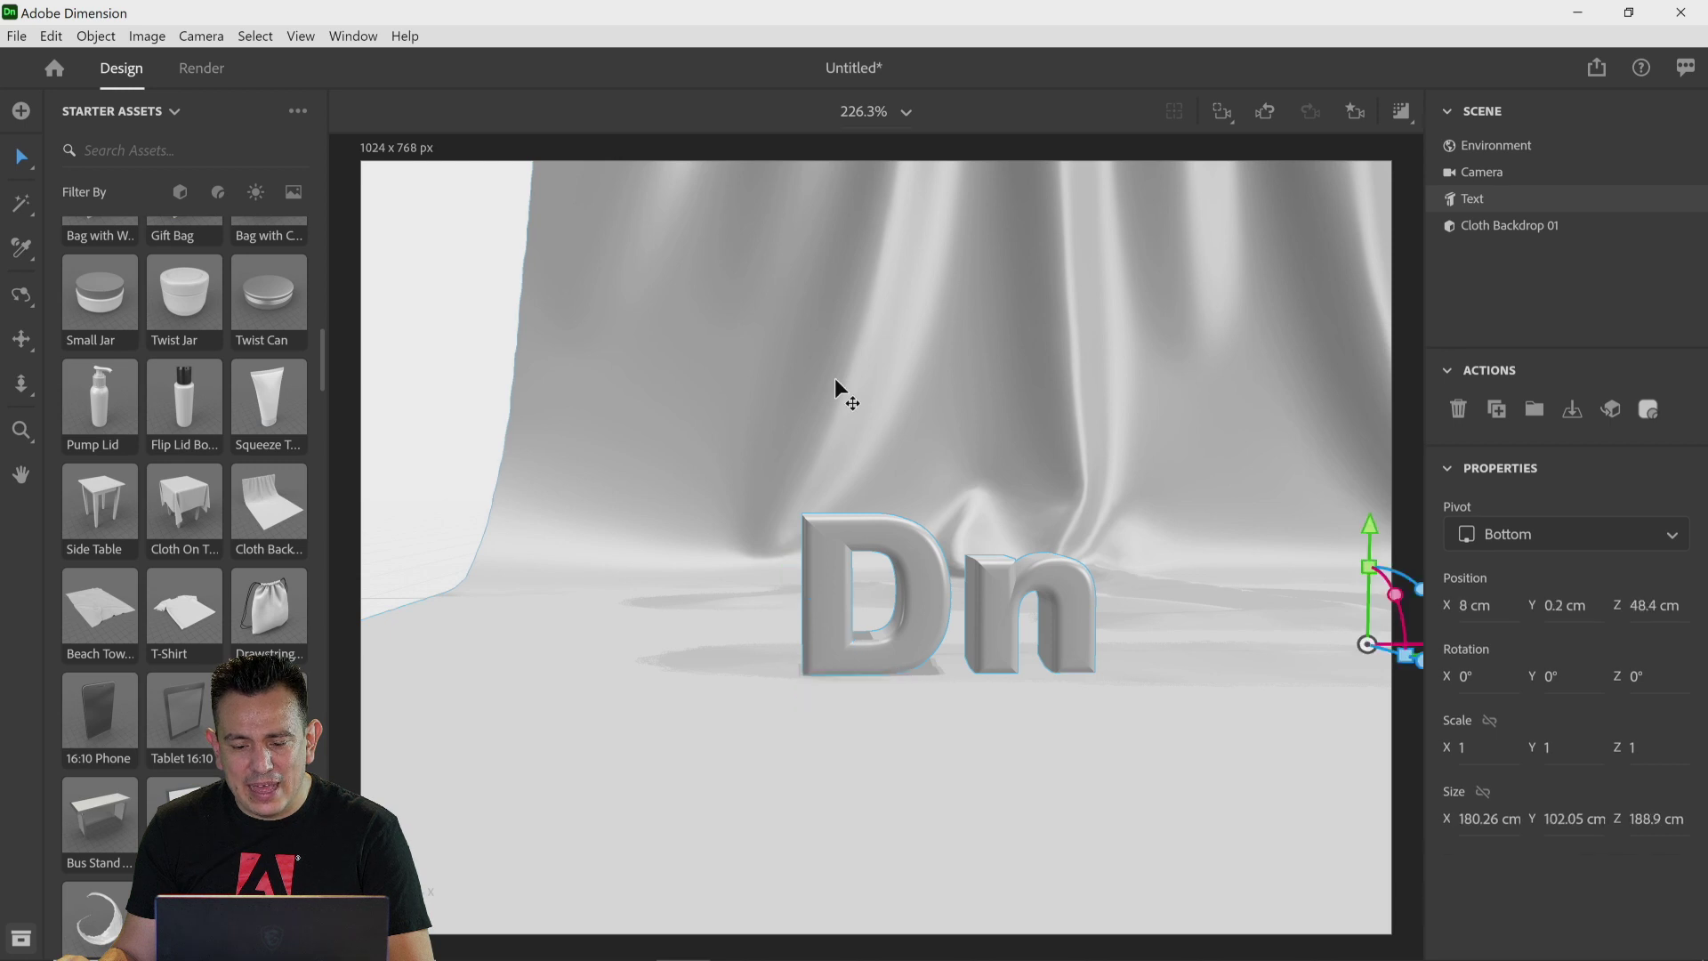
left_click(879, 542)
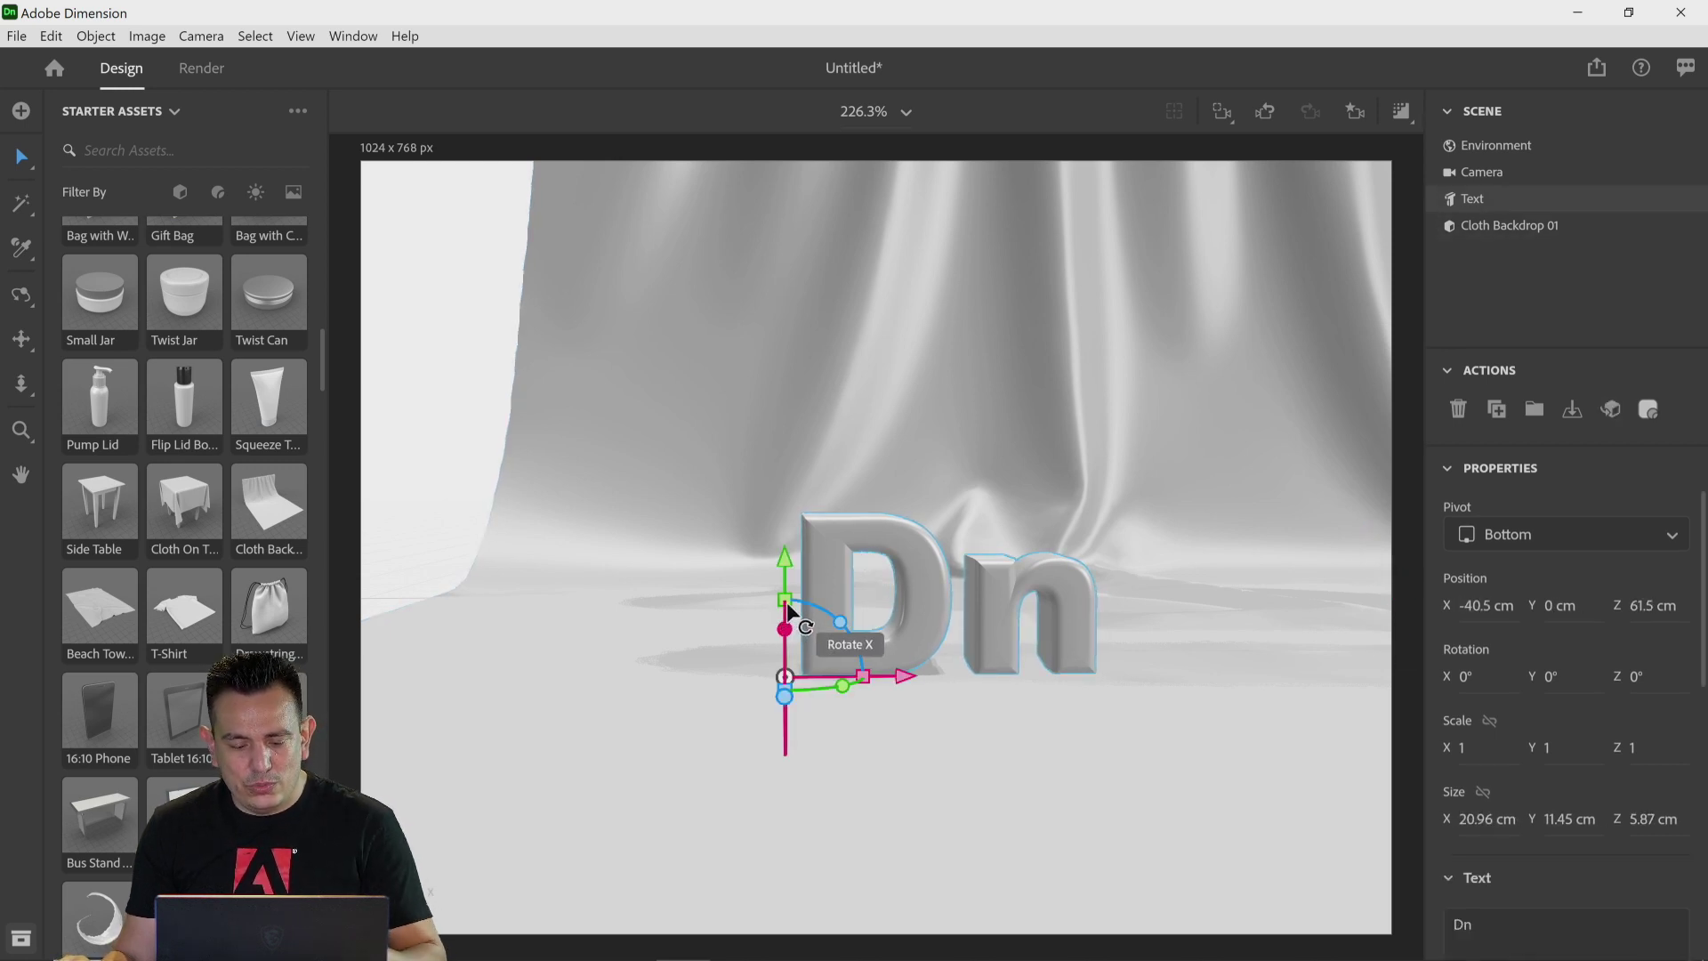
left_click_drag(787, 609, 793, 606)
key("ctrl+z")
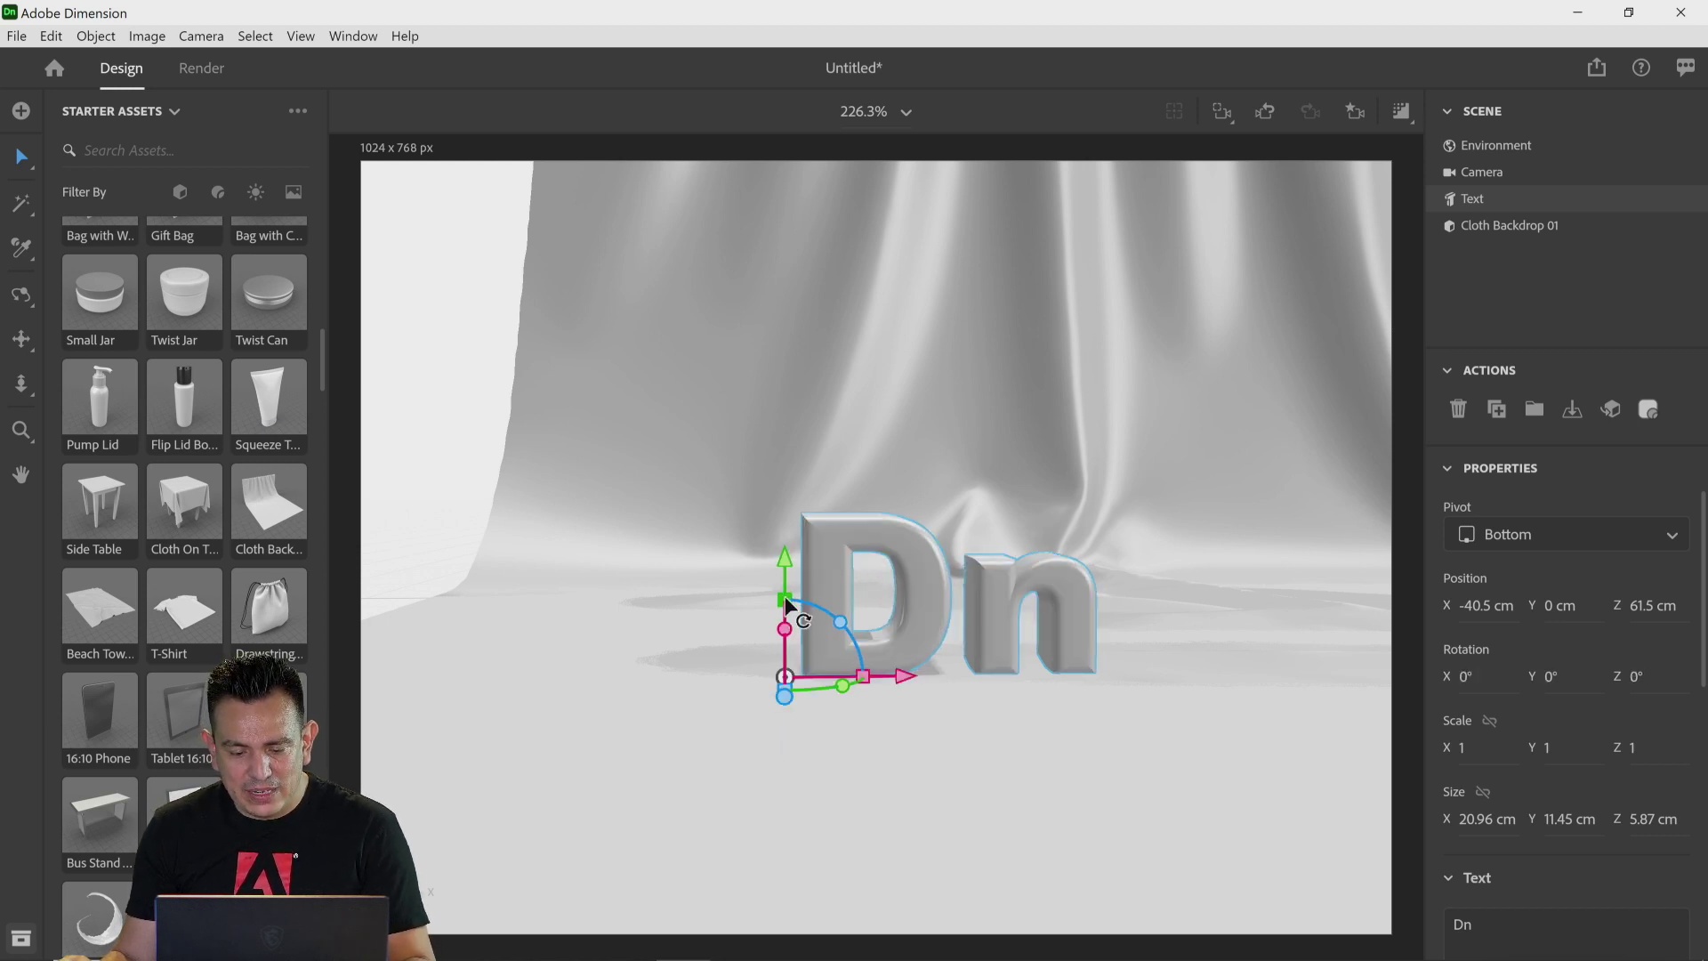
left_click_drag(790, 599, 840, 514)
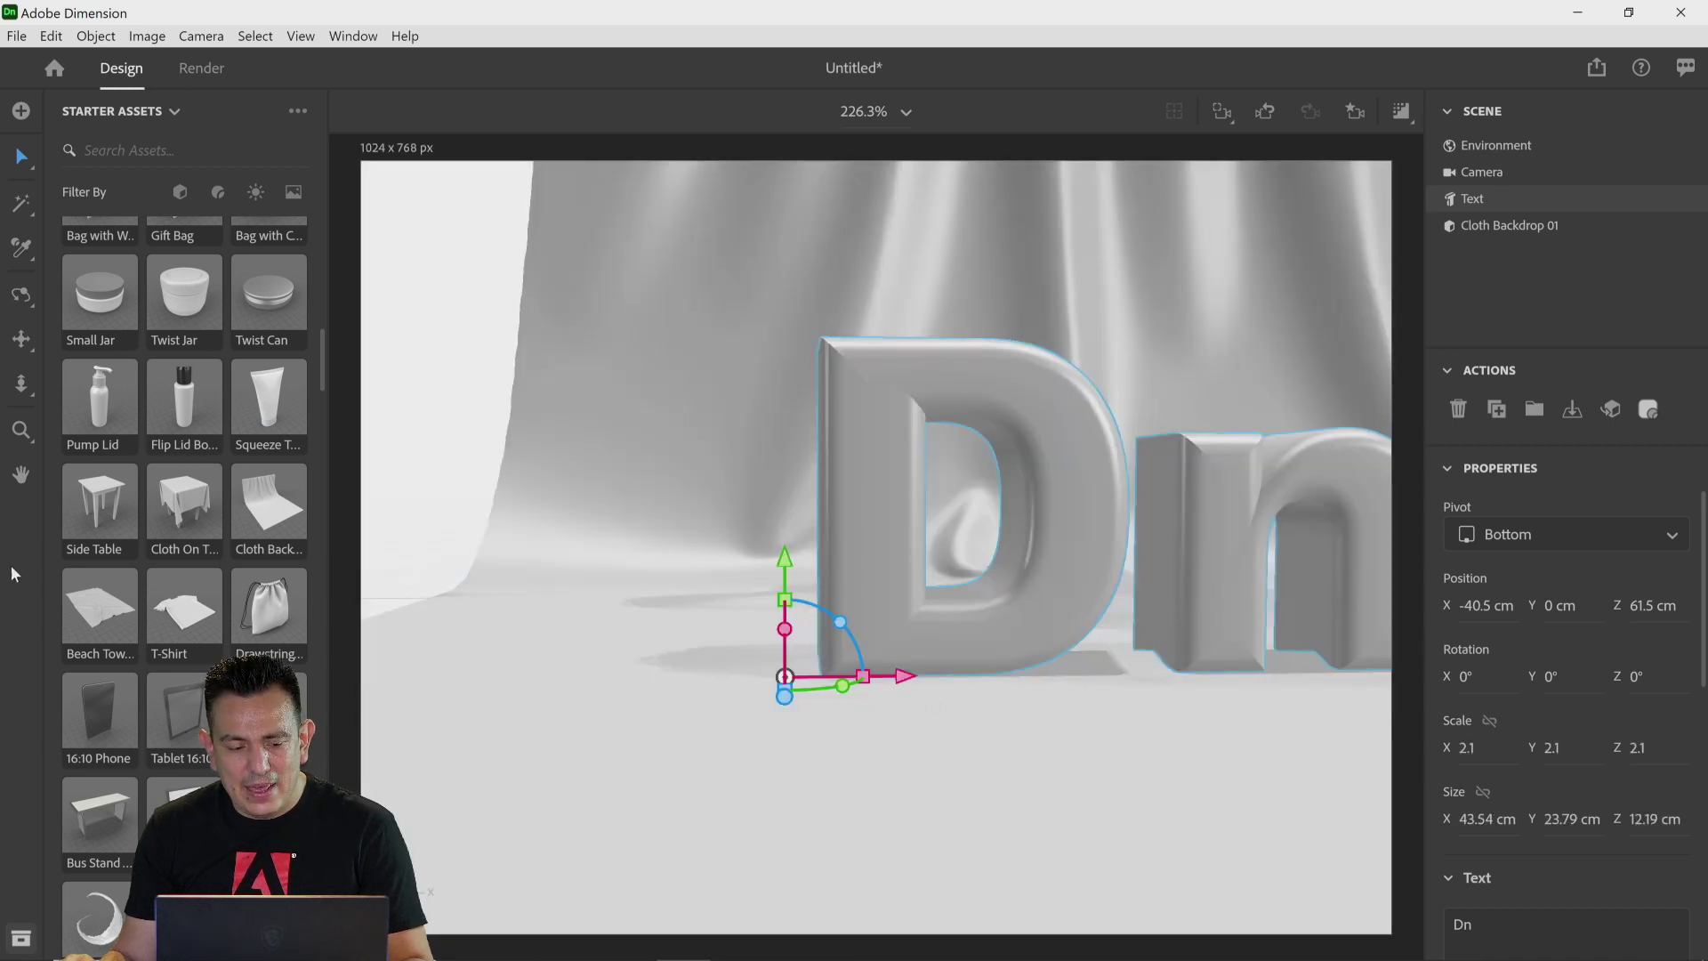
Step: Reposition the text lower left in the frame and rotate it about -4° around the Y axis
left_click(21, 338)
left_click_drag(1251, 579, 769, 574)
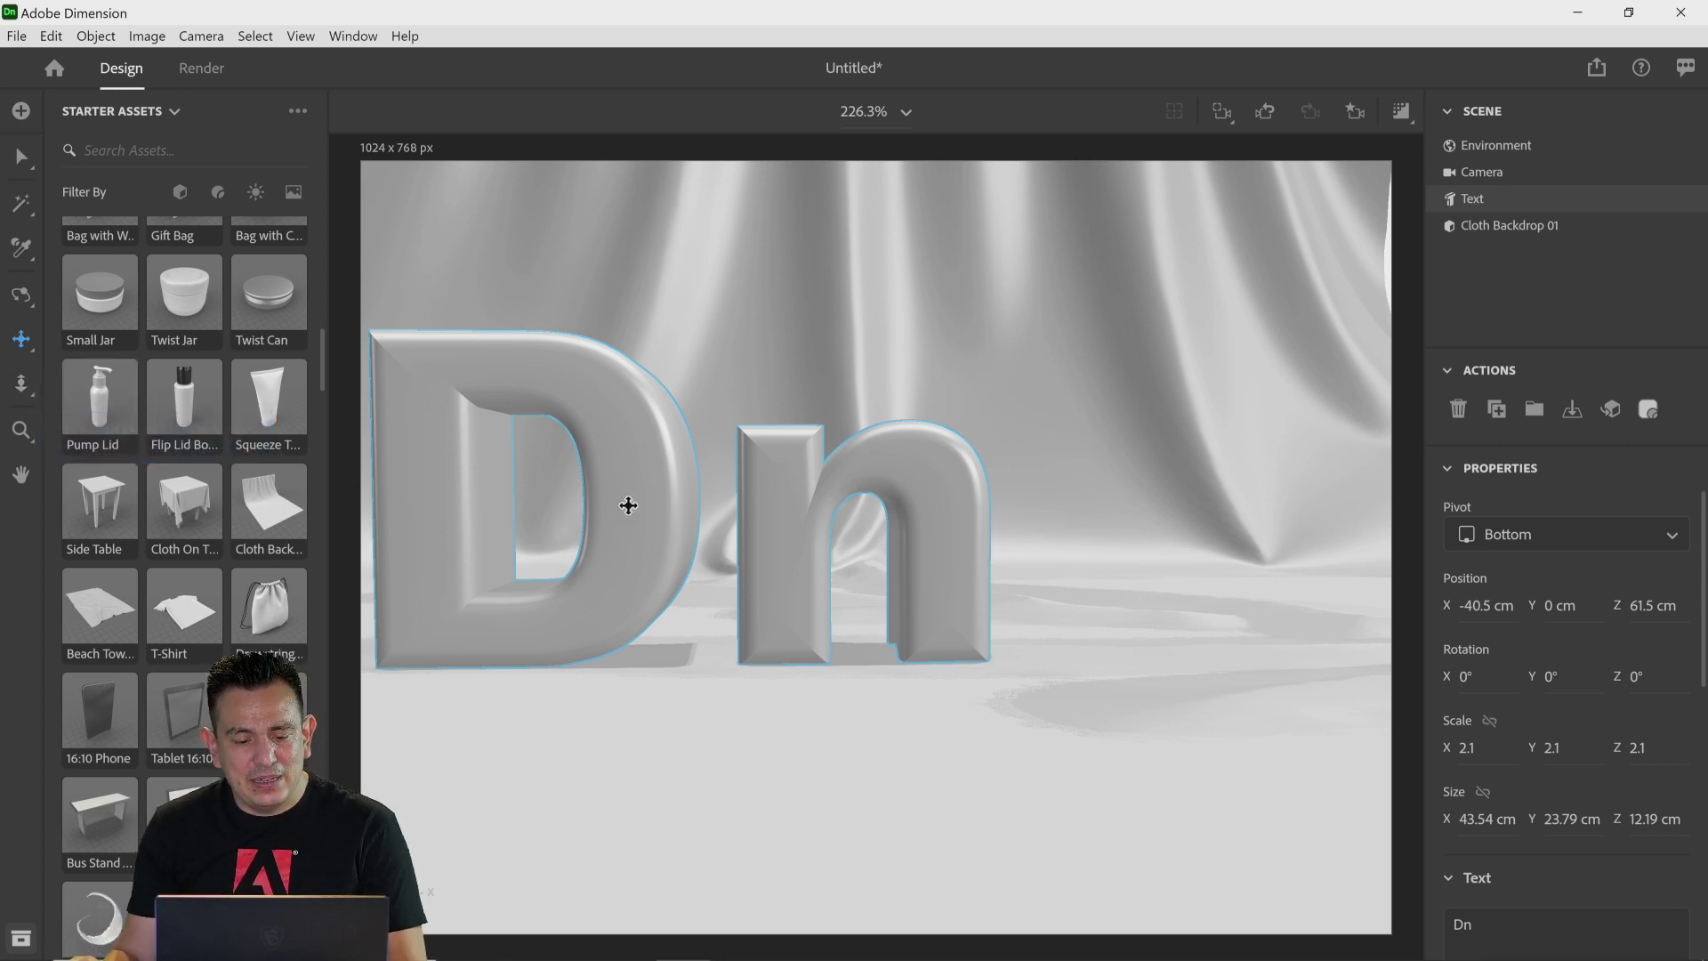
key("v")
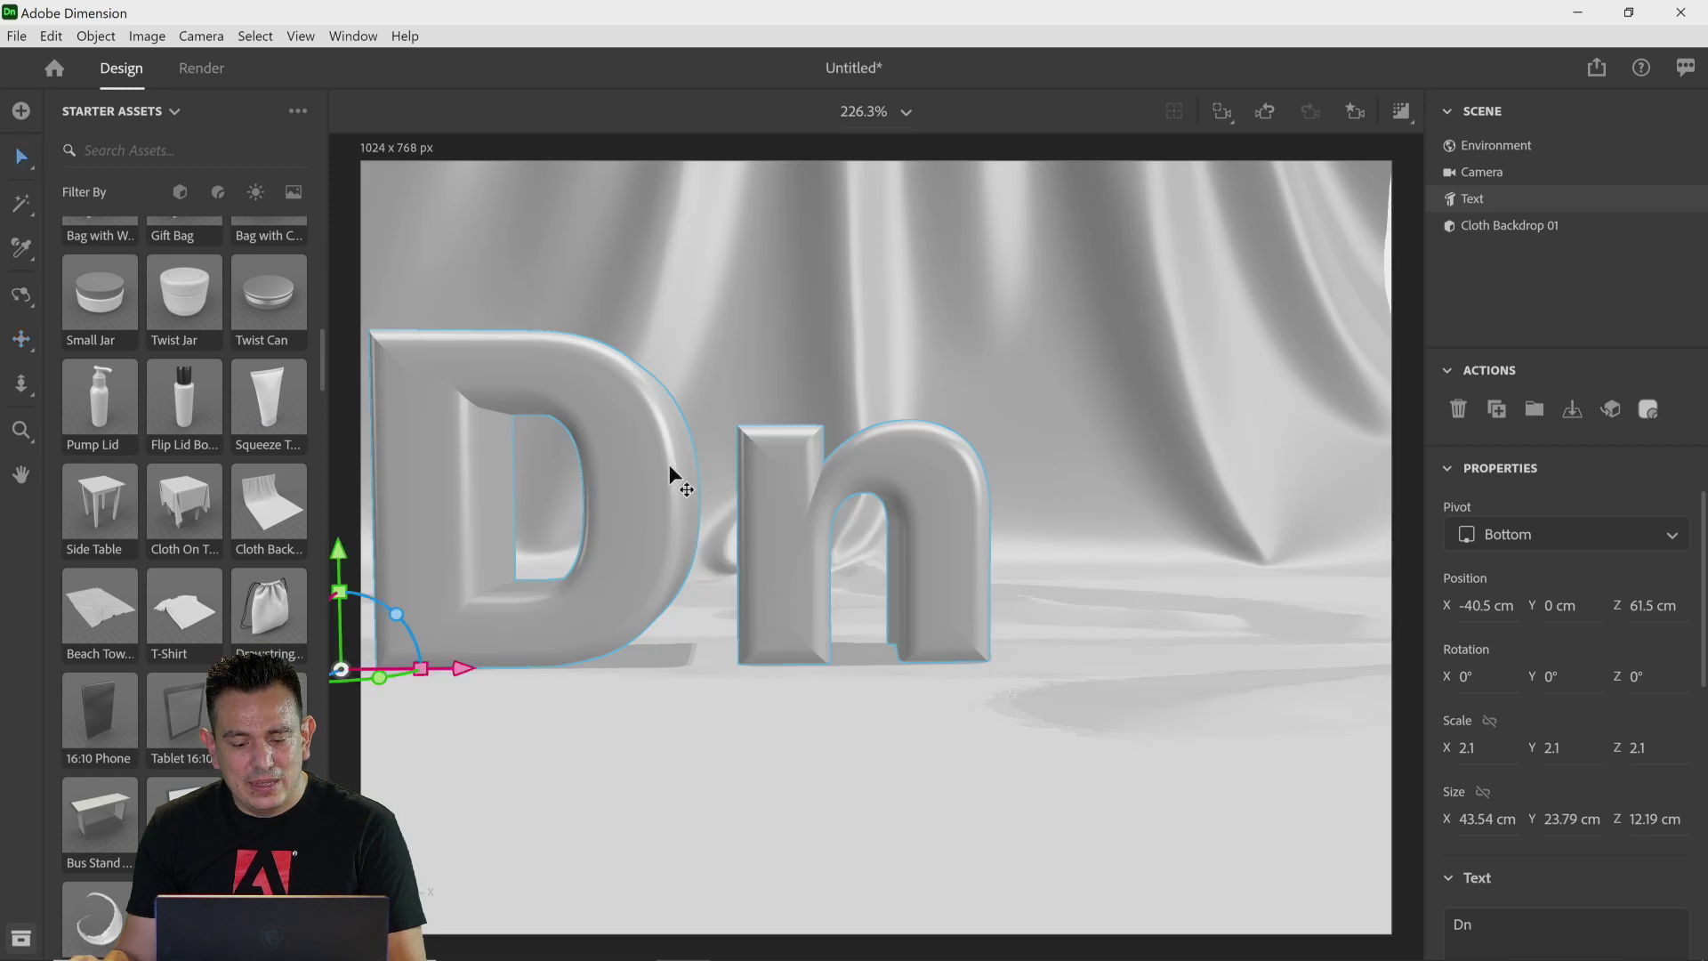
left_click_drag(480, 670, 680, 699)
left_click_drag(531, 681, 477, 861)
left_click_drag(482, 733, 429, 826)
left_click_drag(591, 743, 512, 744)
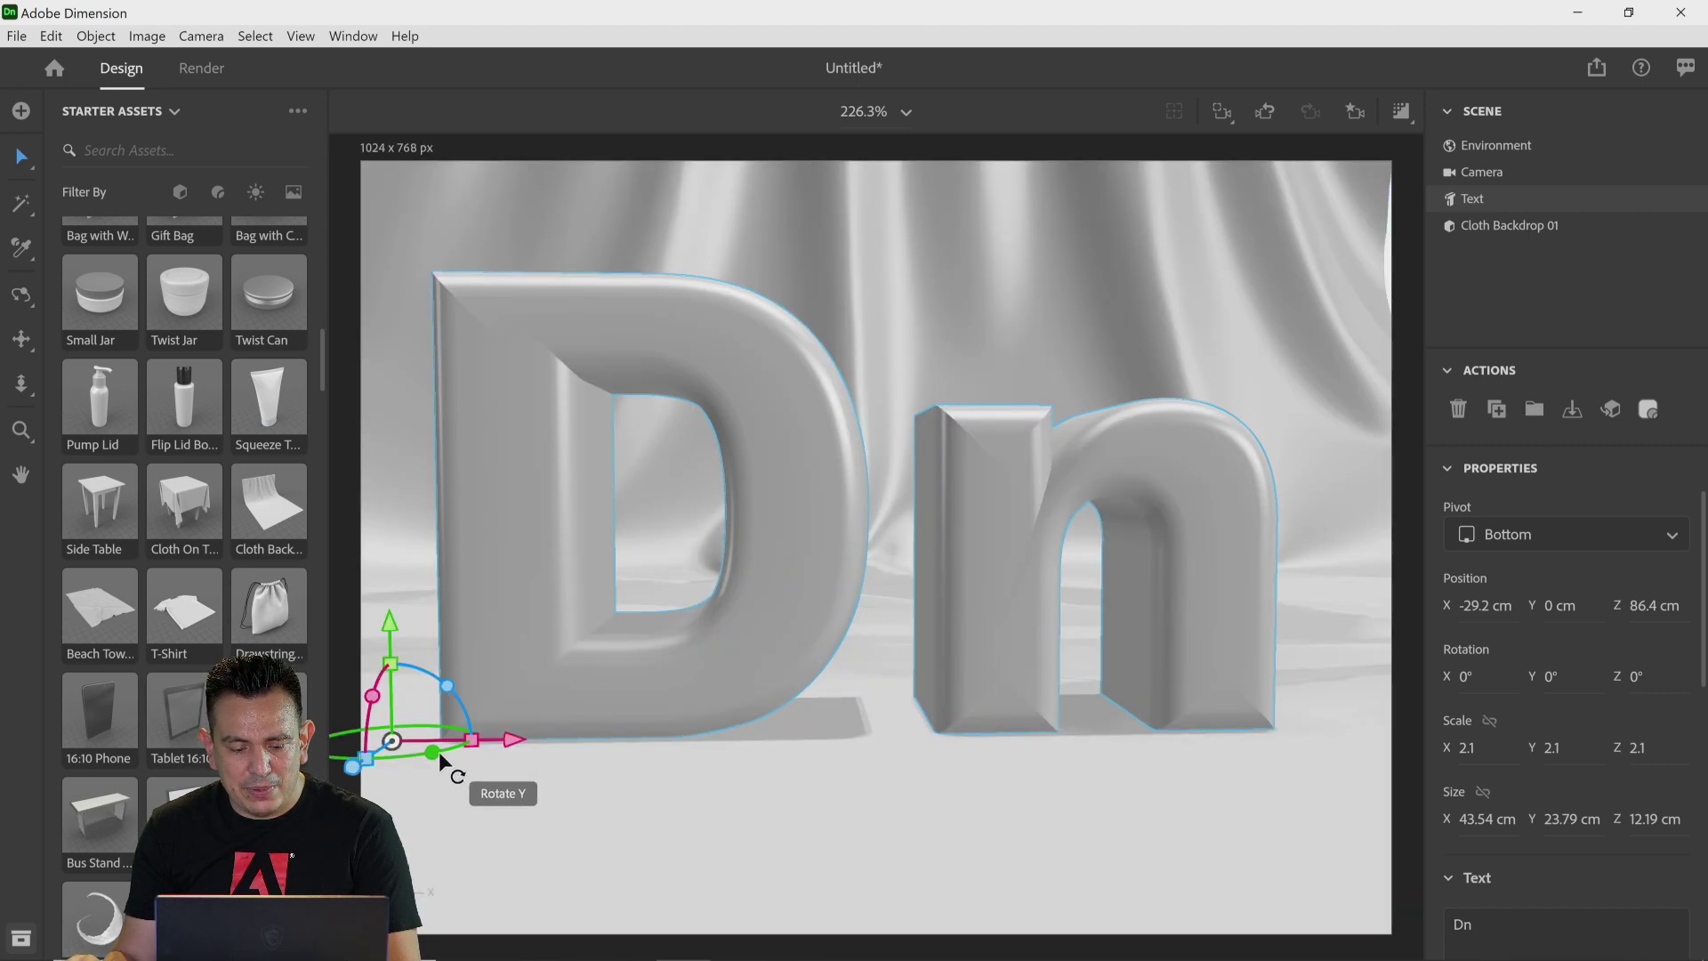
left_click_drag(436, 751, 523, 752)
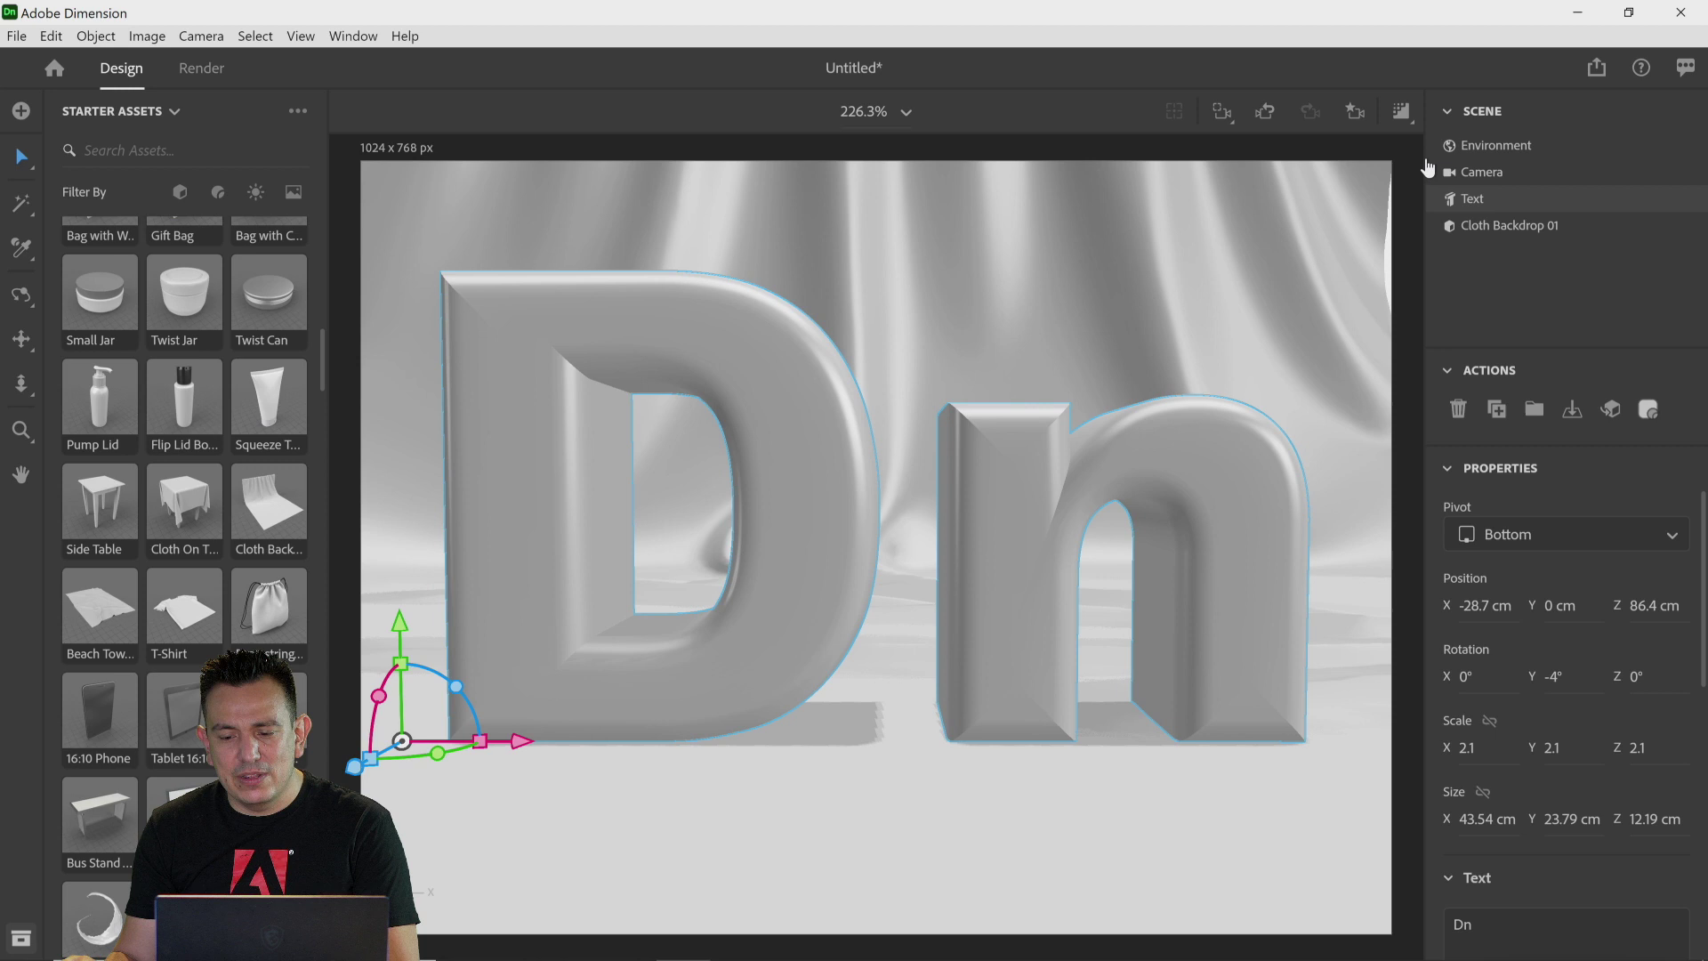
Step: Apply the scratched copper metal material from the starter materials to the text
left_click(1355, 114)
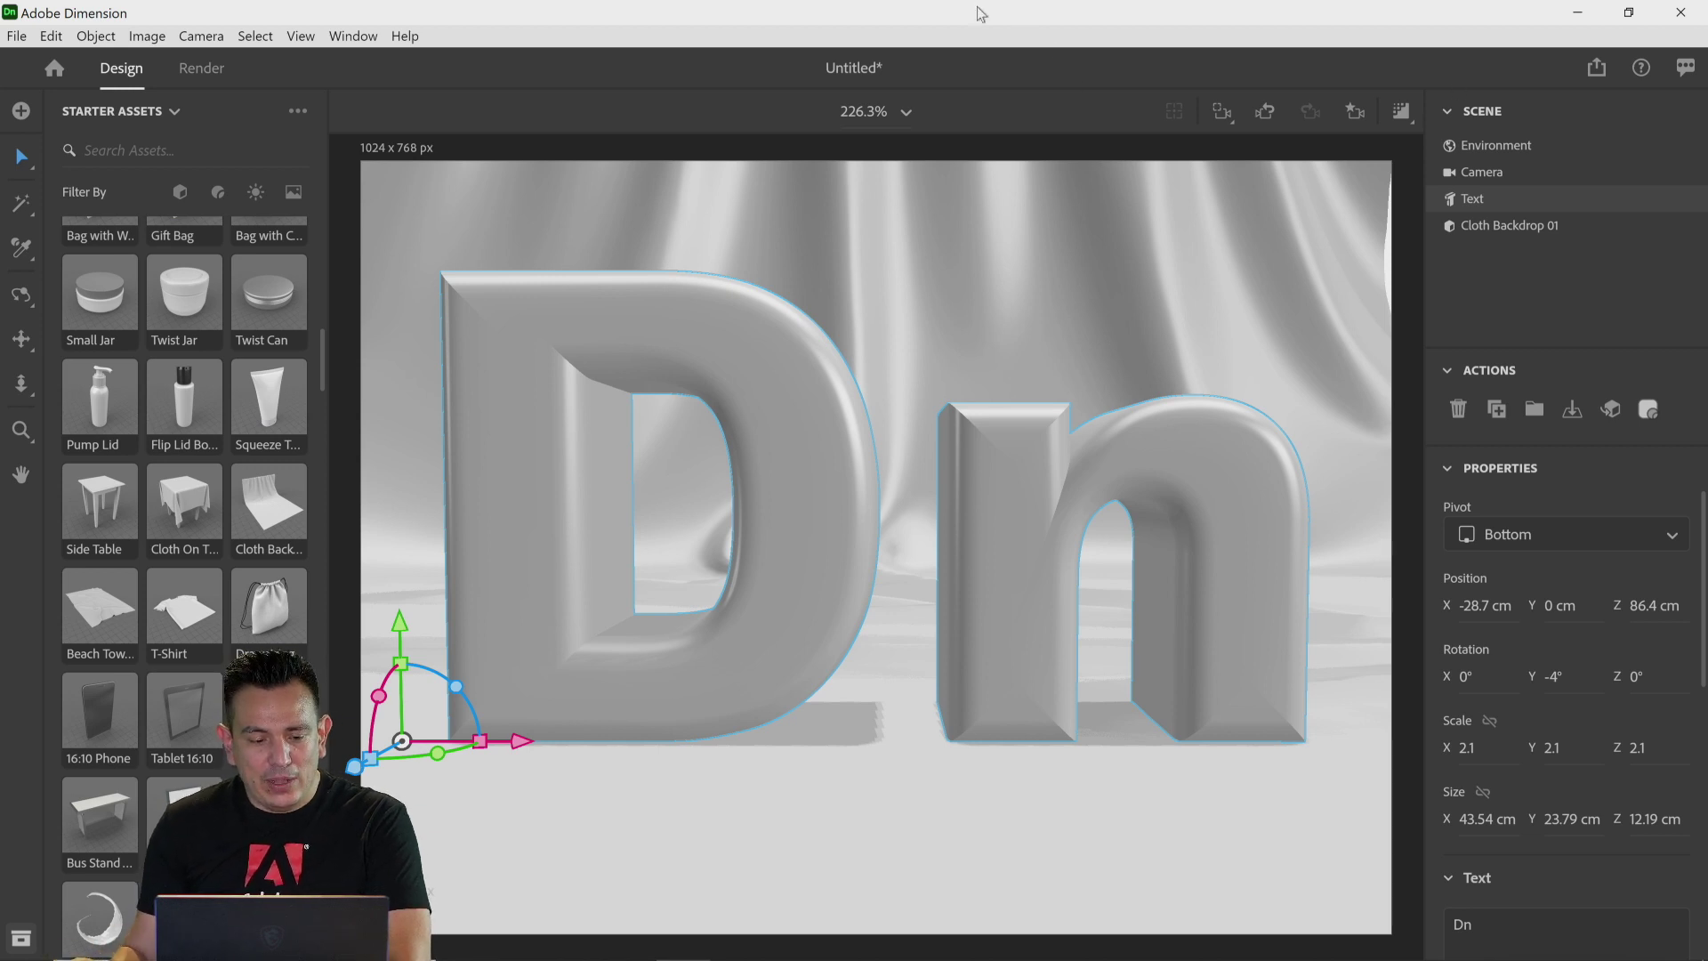
left_click(217, 193)
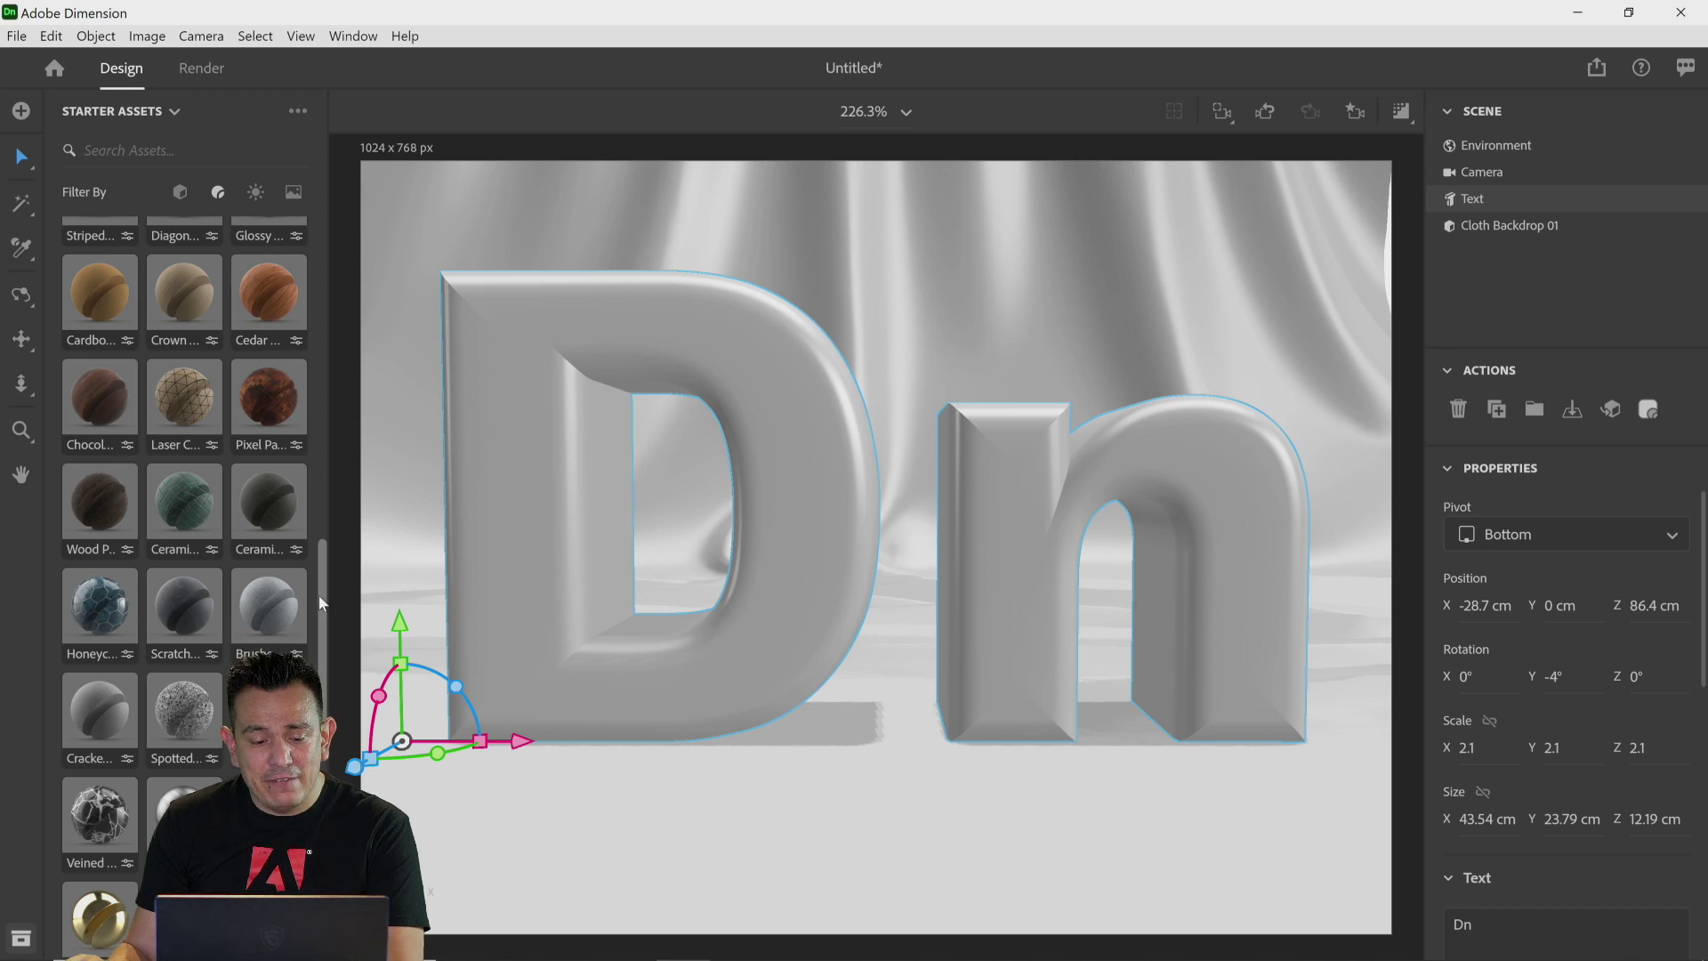
mouse_move(323, 595)
left_mouse_down()
mouse_move(323, 253)
mouse_move(300, 546)
left_mouse_up()
scroll(303, 569, "down", 4)
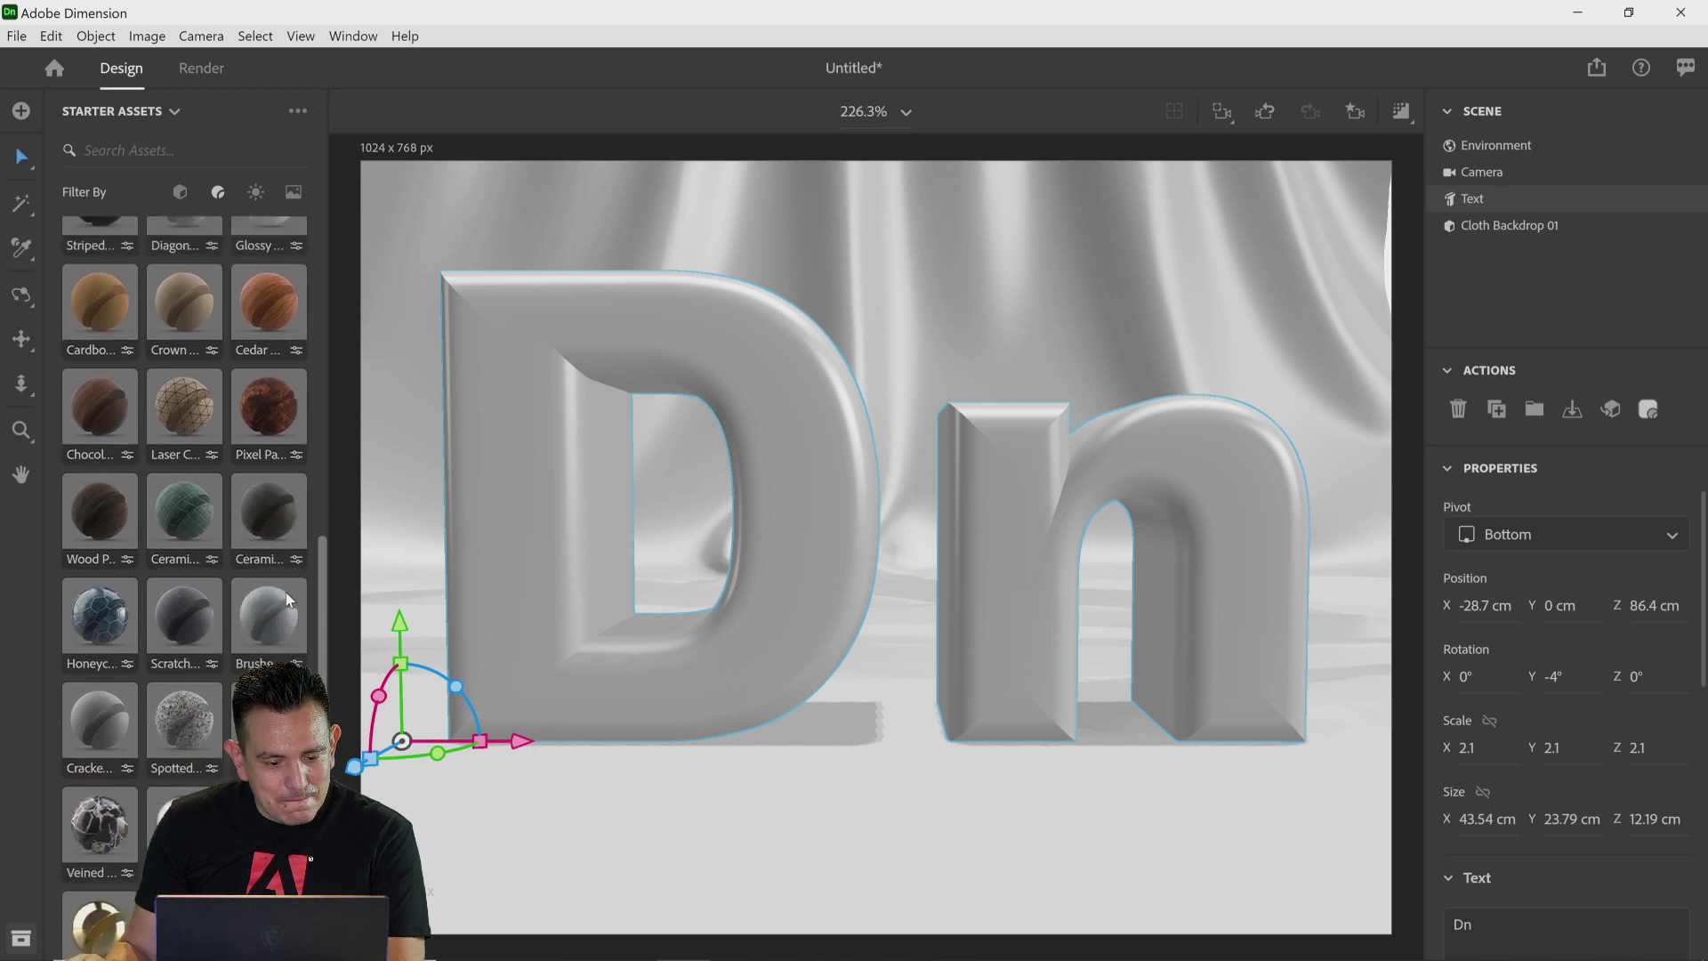
scroll(286, 604, "down", 3)
scroll(292, 631, "down", 4)
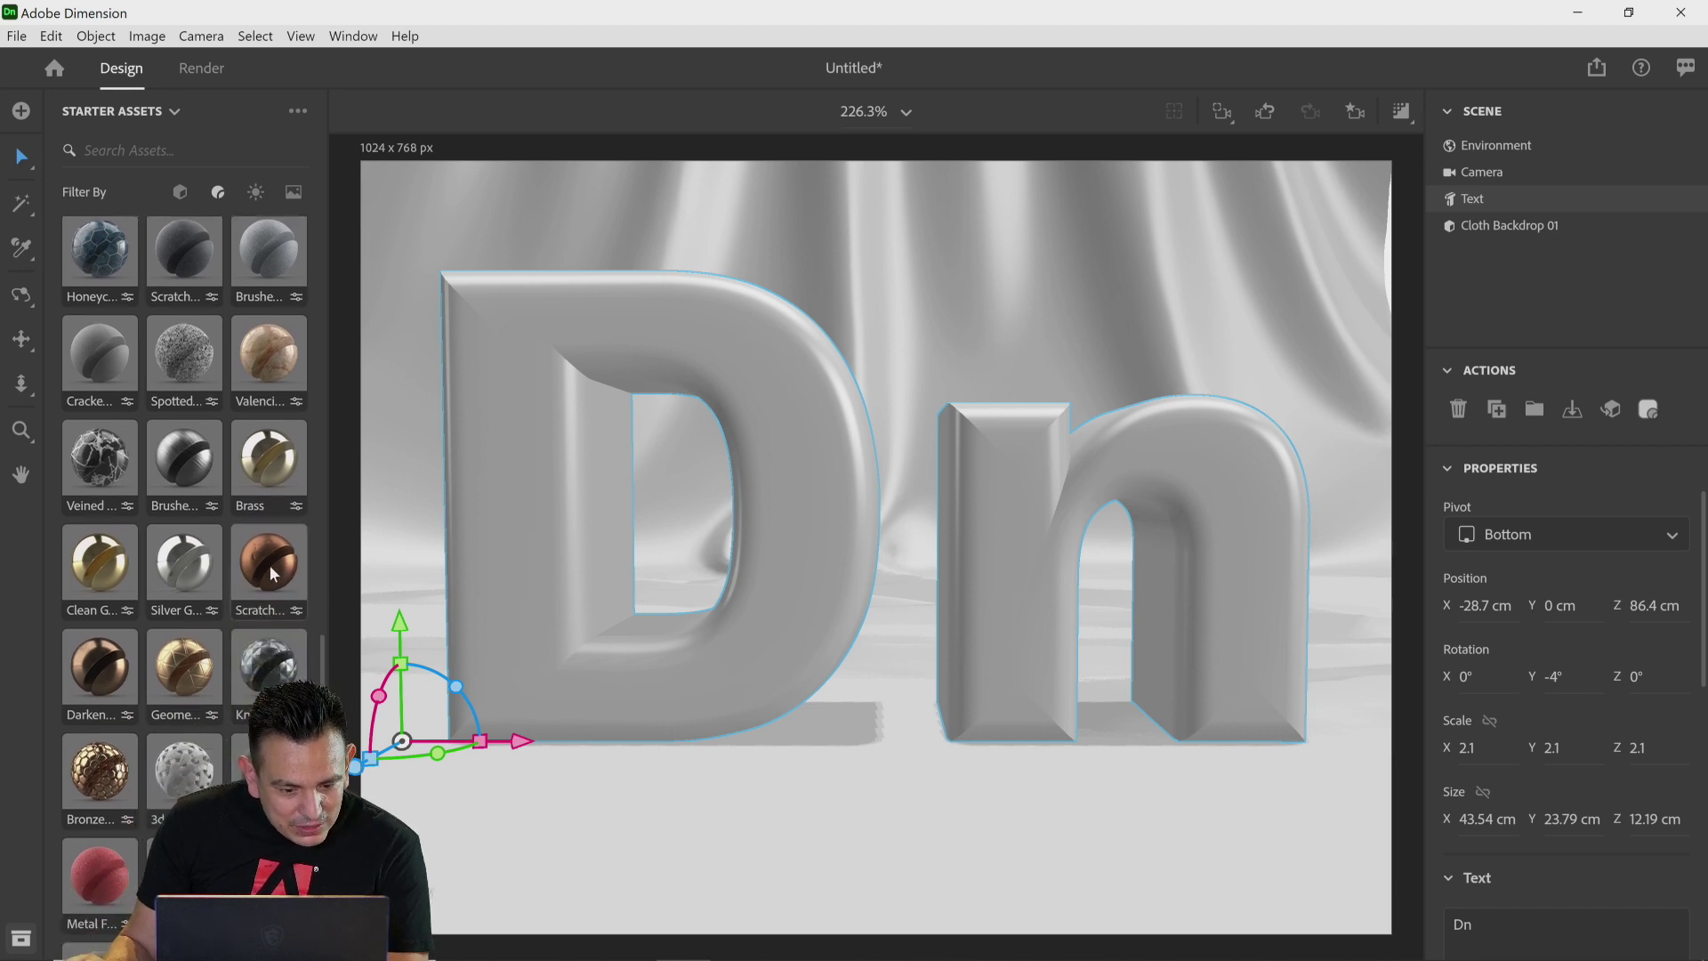
left_click_drag(269, 564, 496, 499)
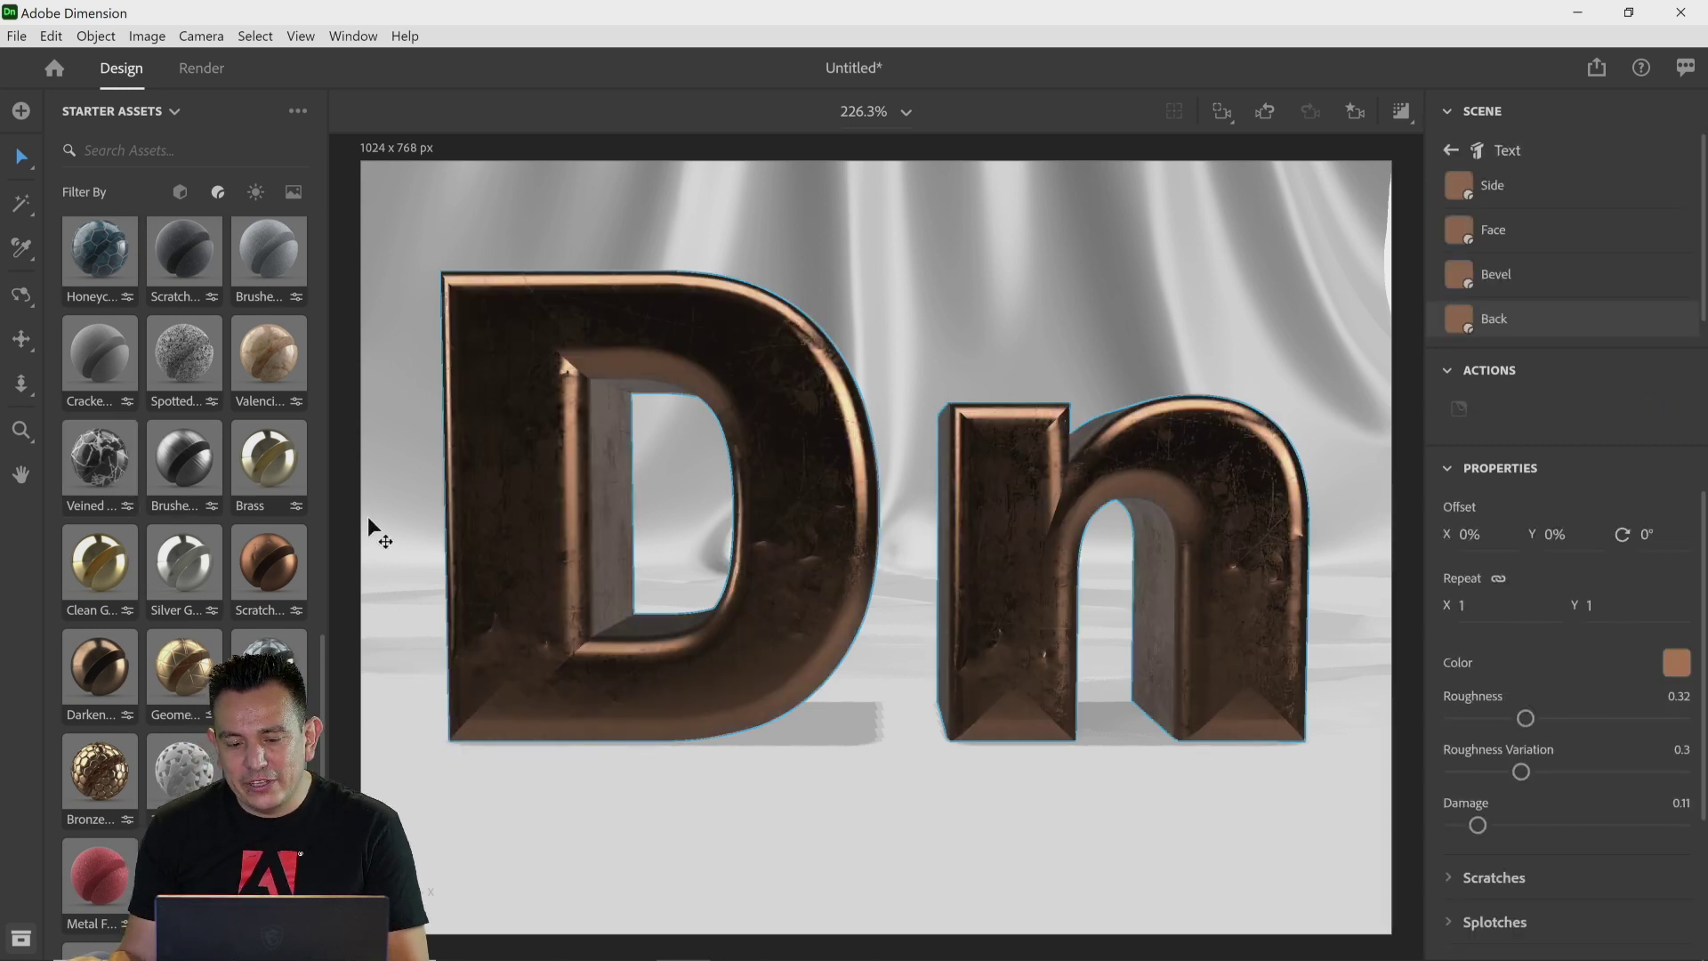
Step: Expand the material's Scratches settings and set Scratches Density to 0.48
scroll(1497, 658, "down", 3)
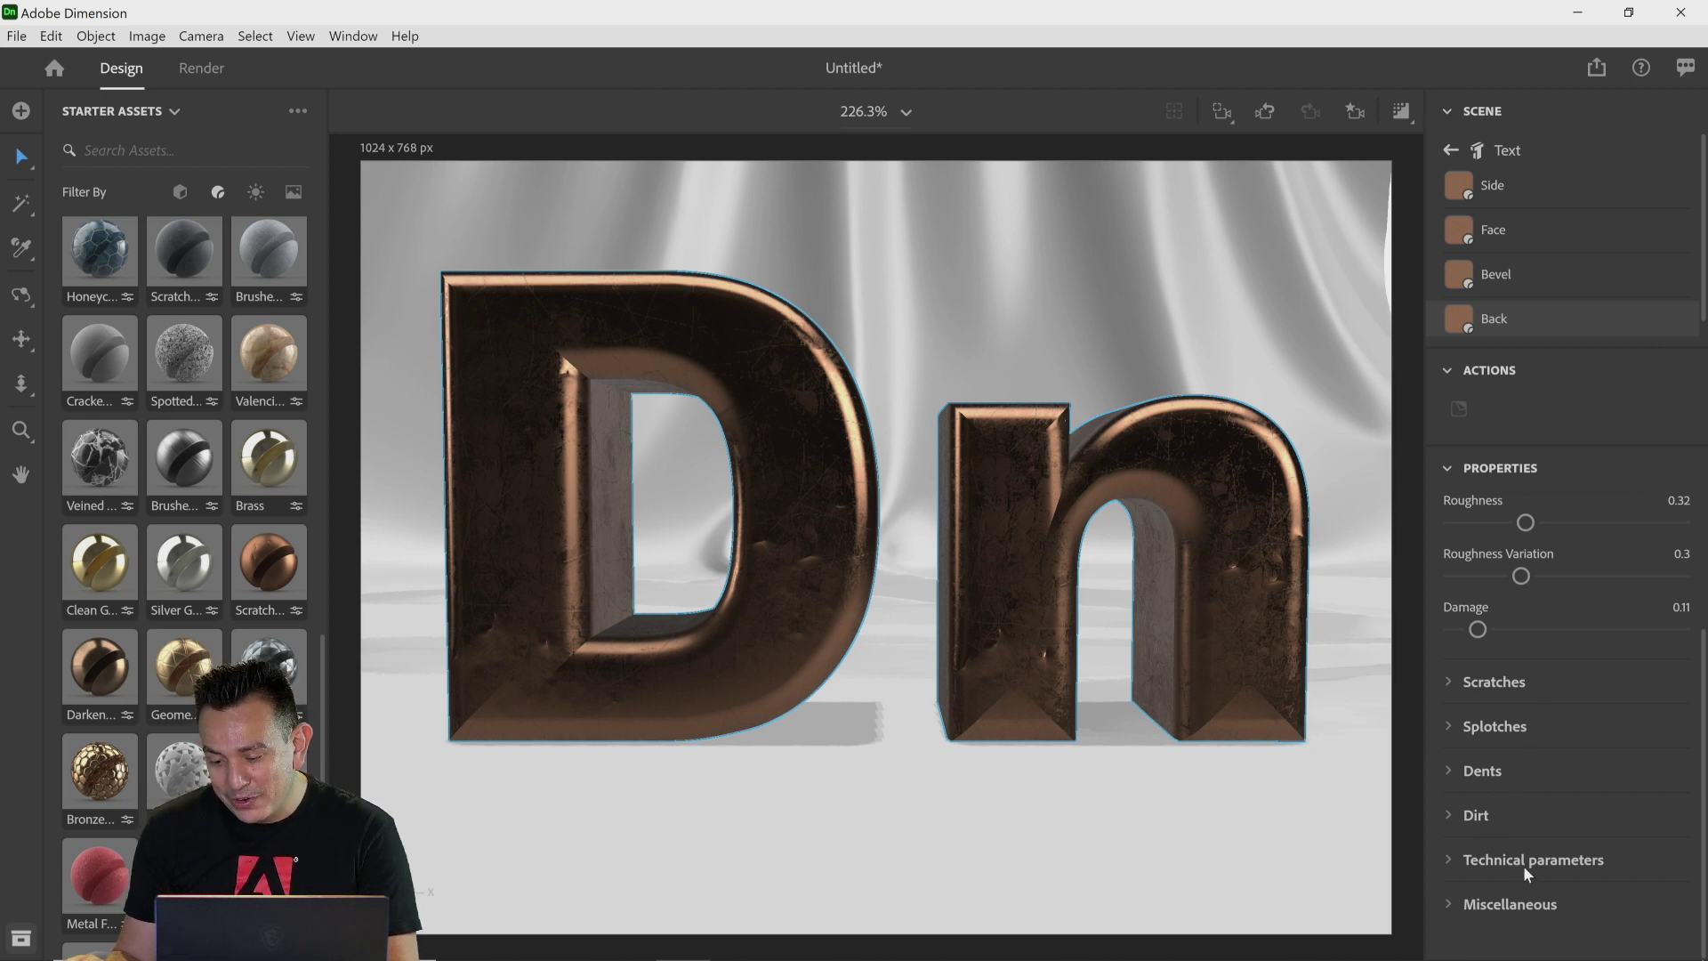
left_click(1450, 683)
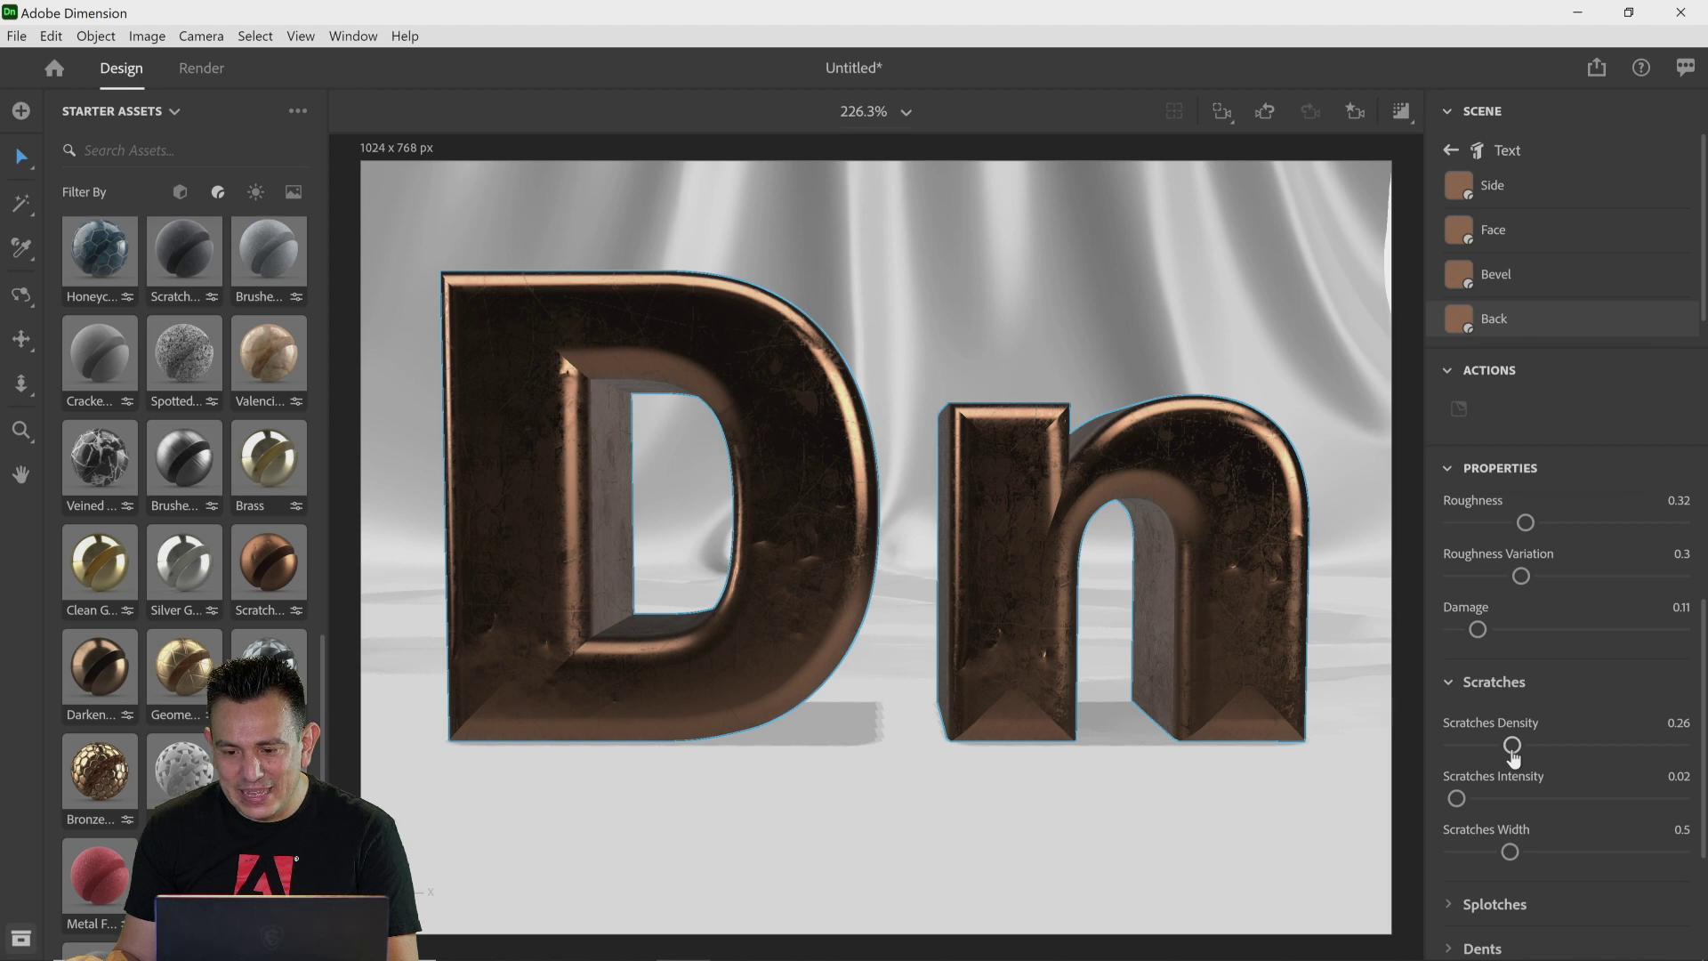
left_click_drag(1512, 748, 1564, 755)
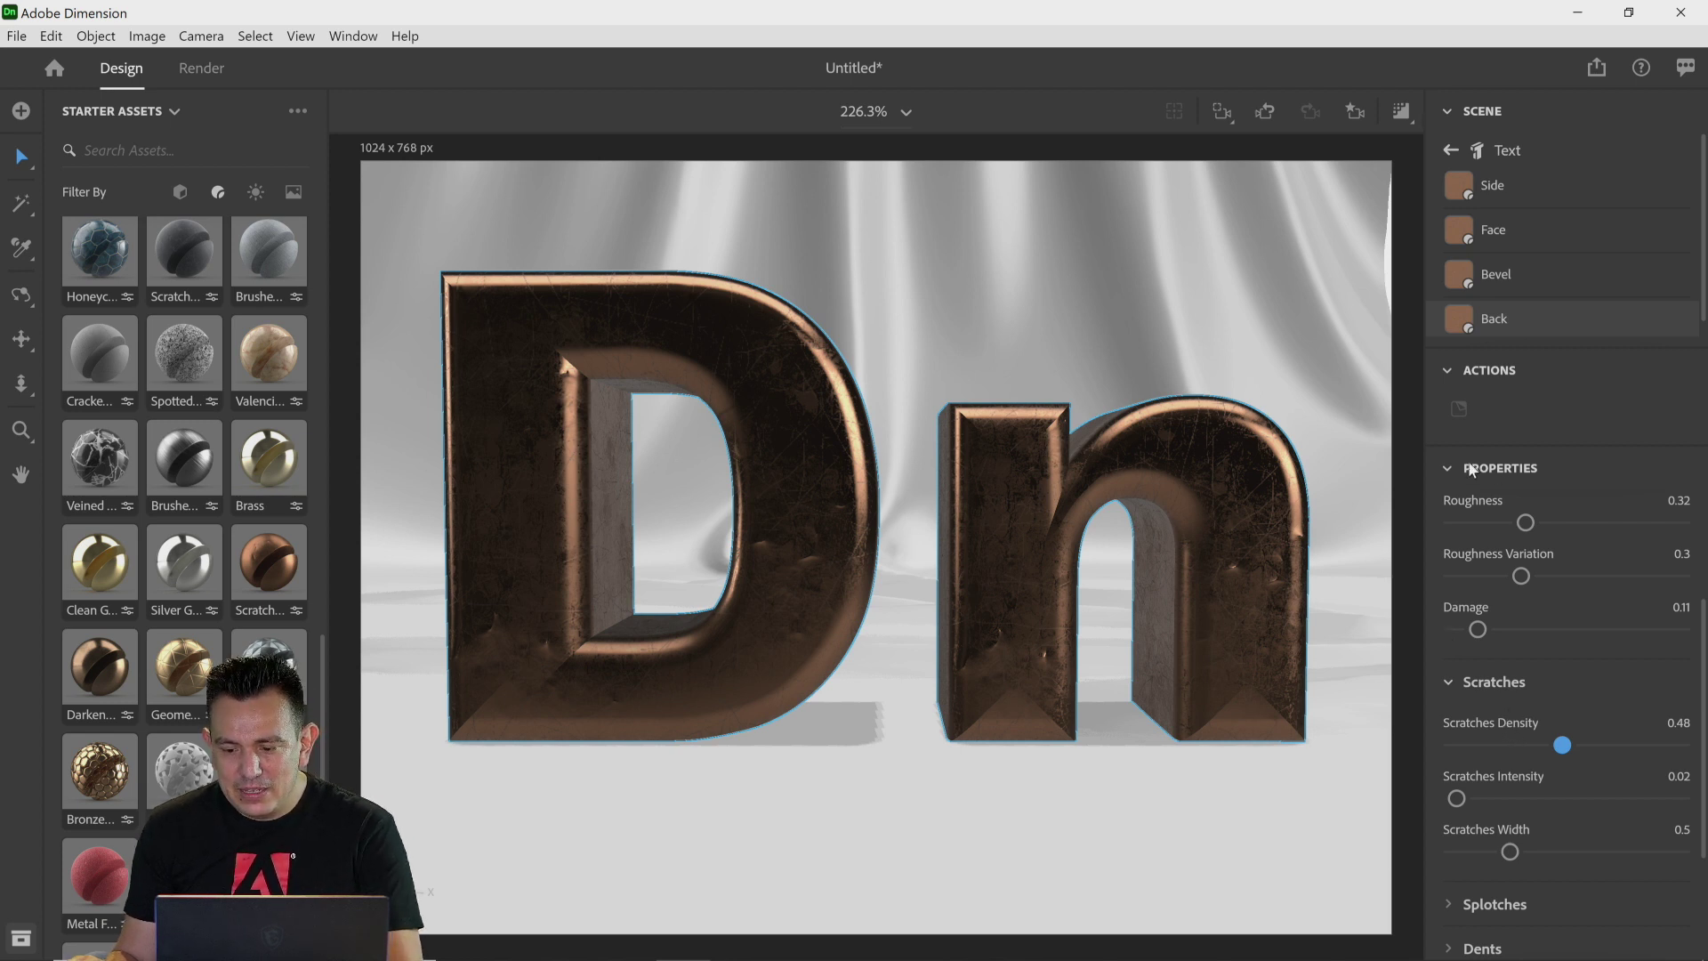
Step: Apply the Studio Front Key Light environment light to the scene
left_click(255, 191)
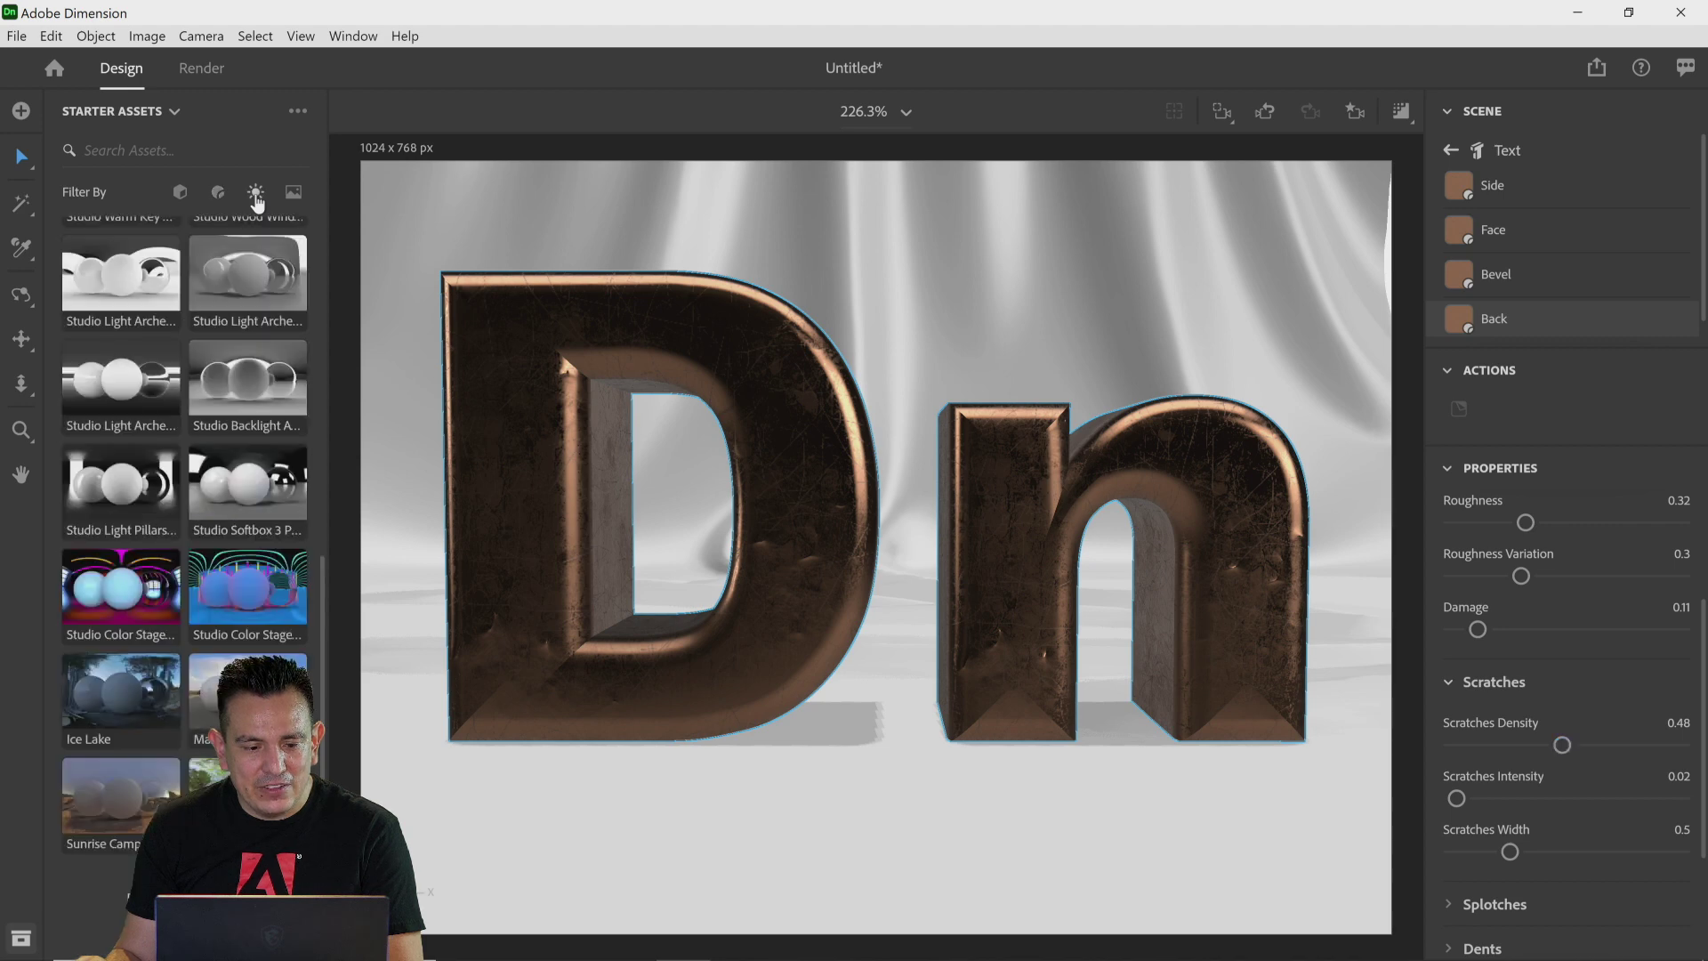
scroll(228, 349, "up", 1)
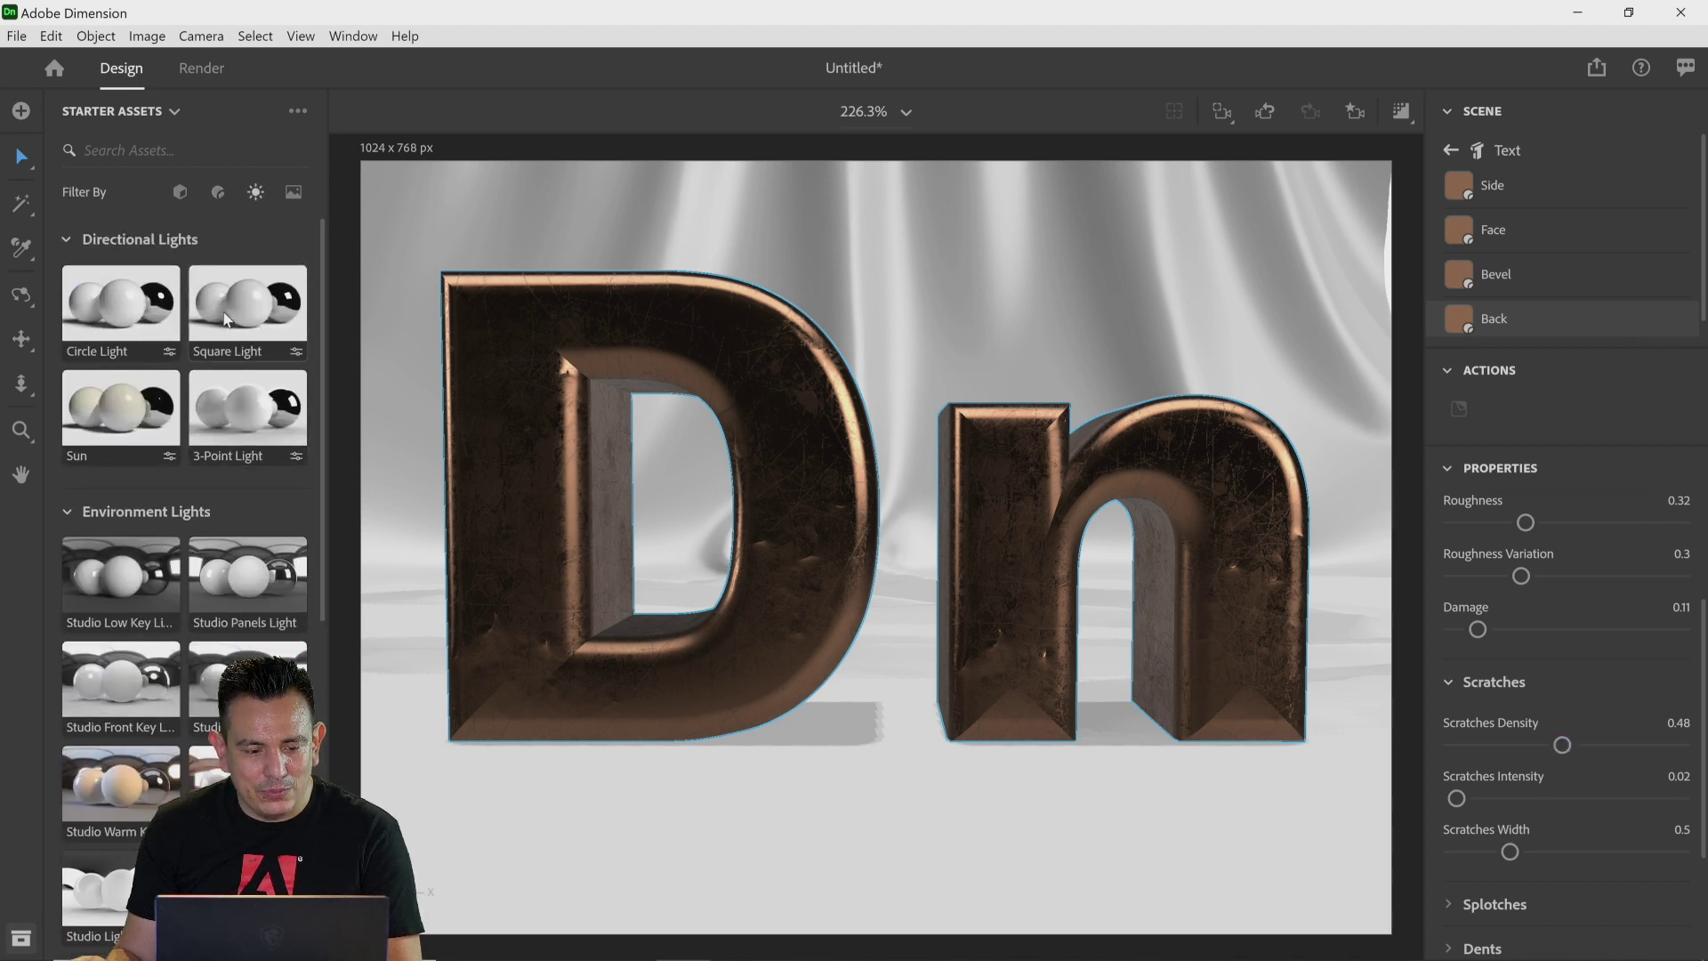
left_click(125, 690)
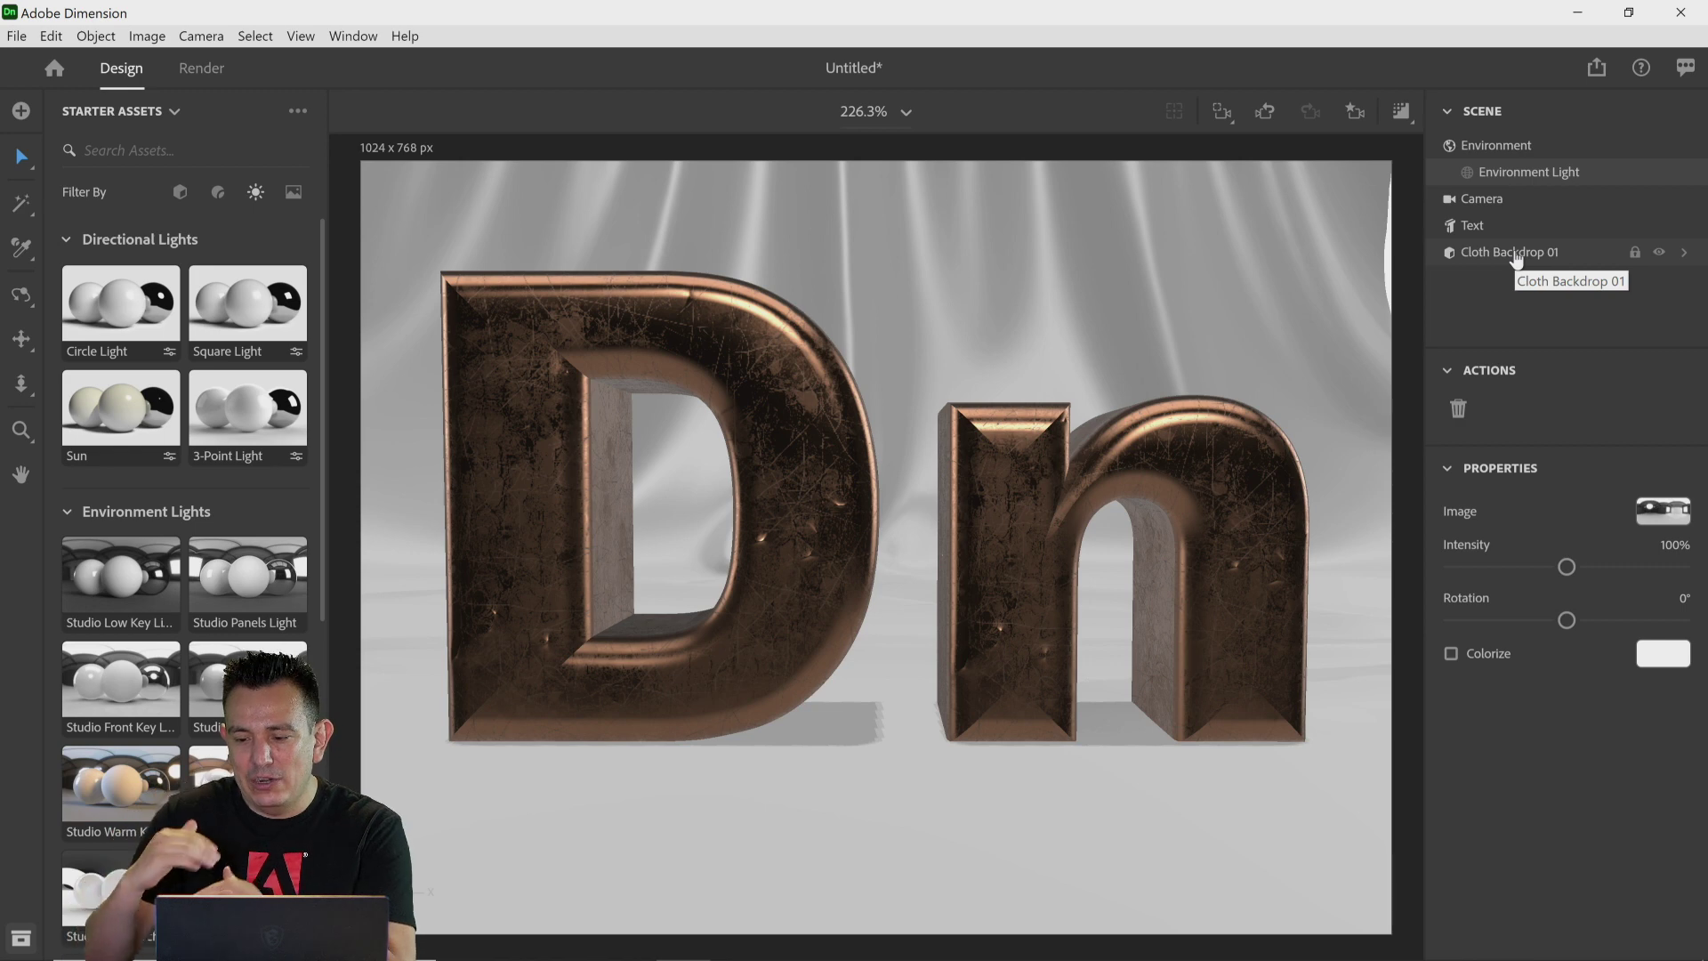
Step: Open the text's material parts and set Scratches Density to 0.47 and Scratches Intensity to 0.6
left_click(1492, 233)
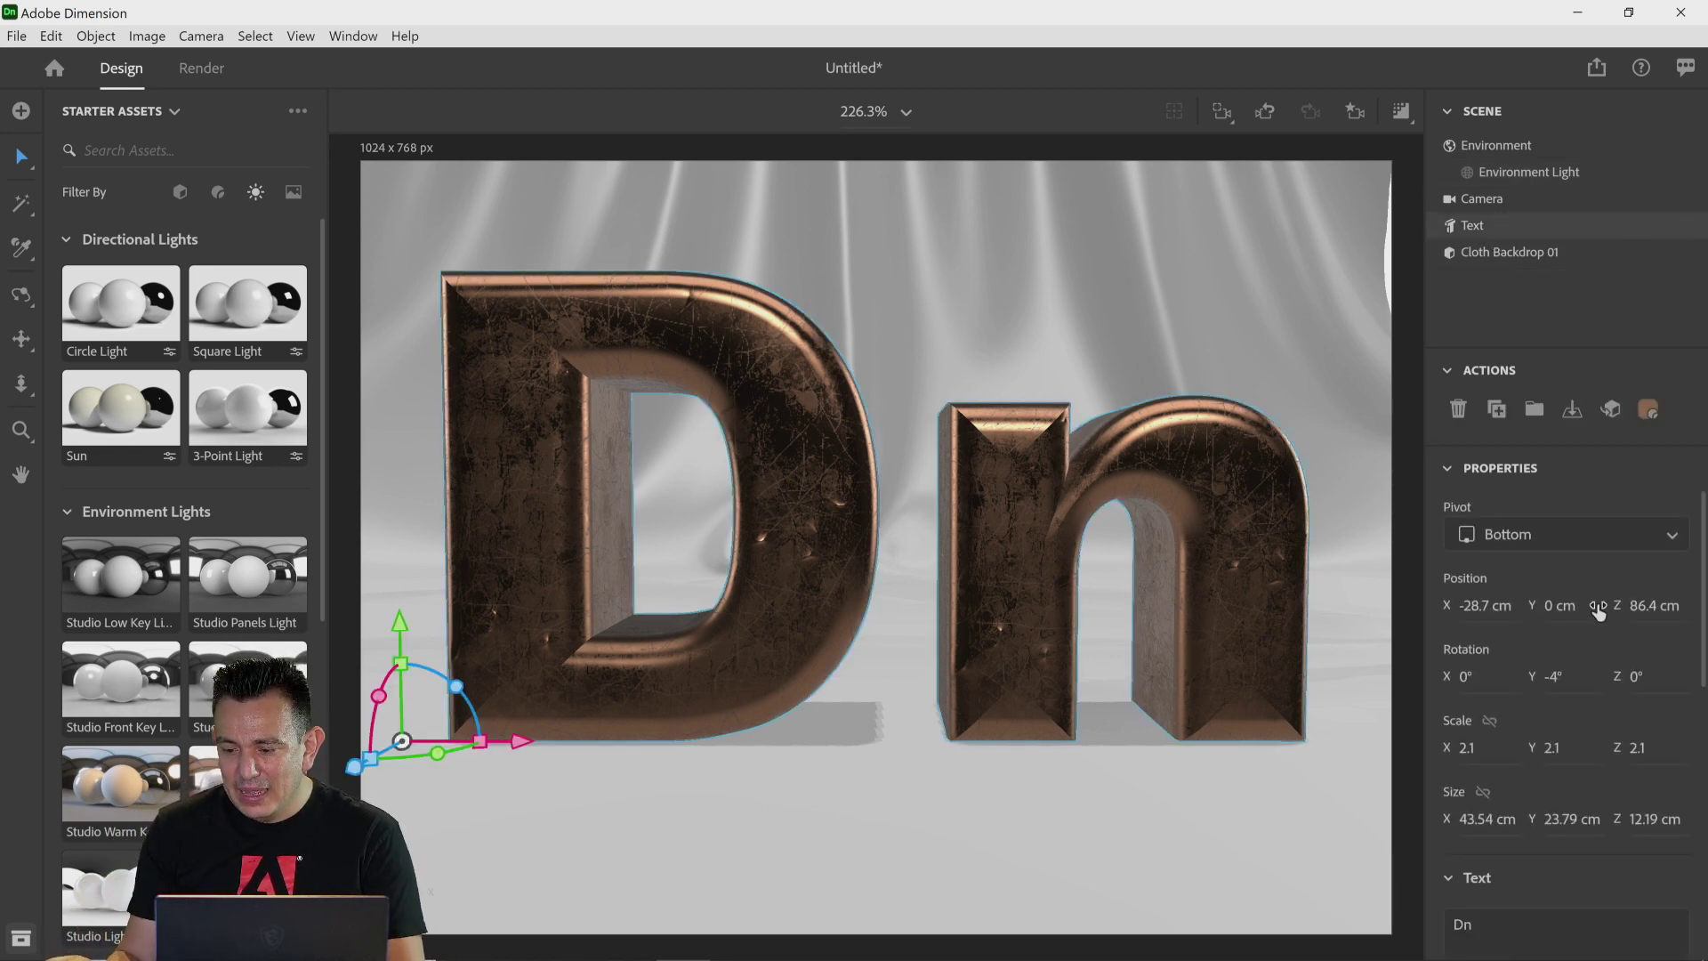
scroll(1593, 598, "down", 6)
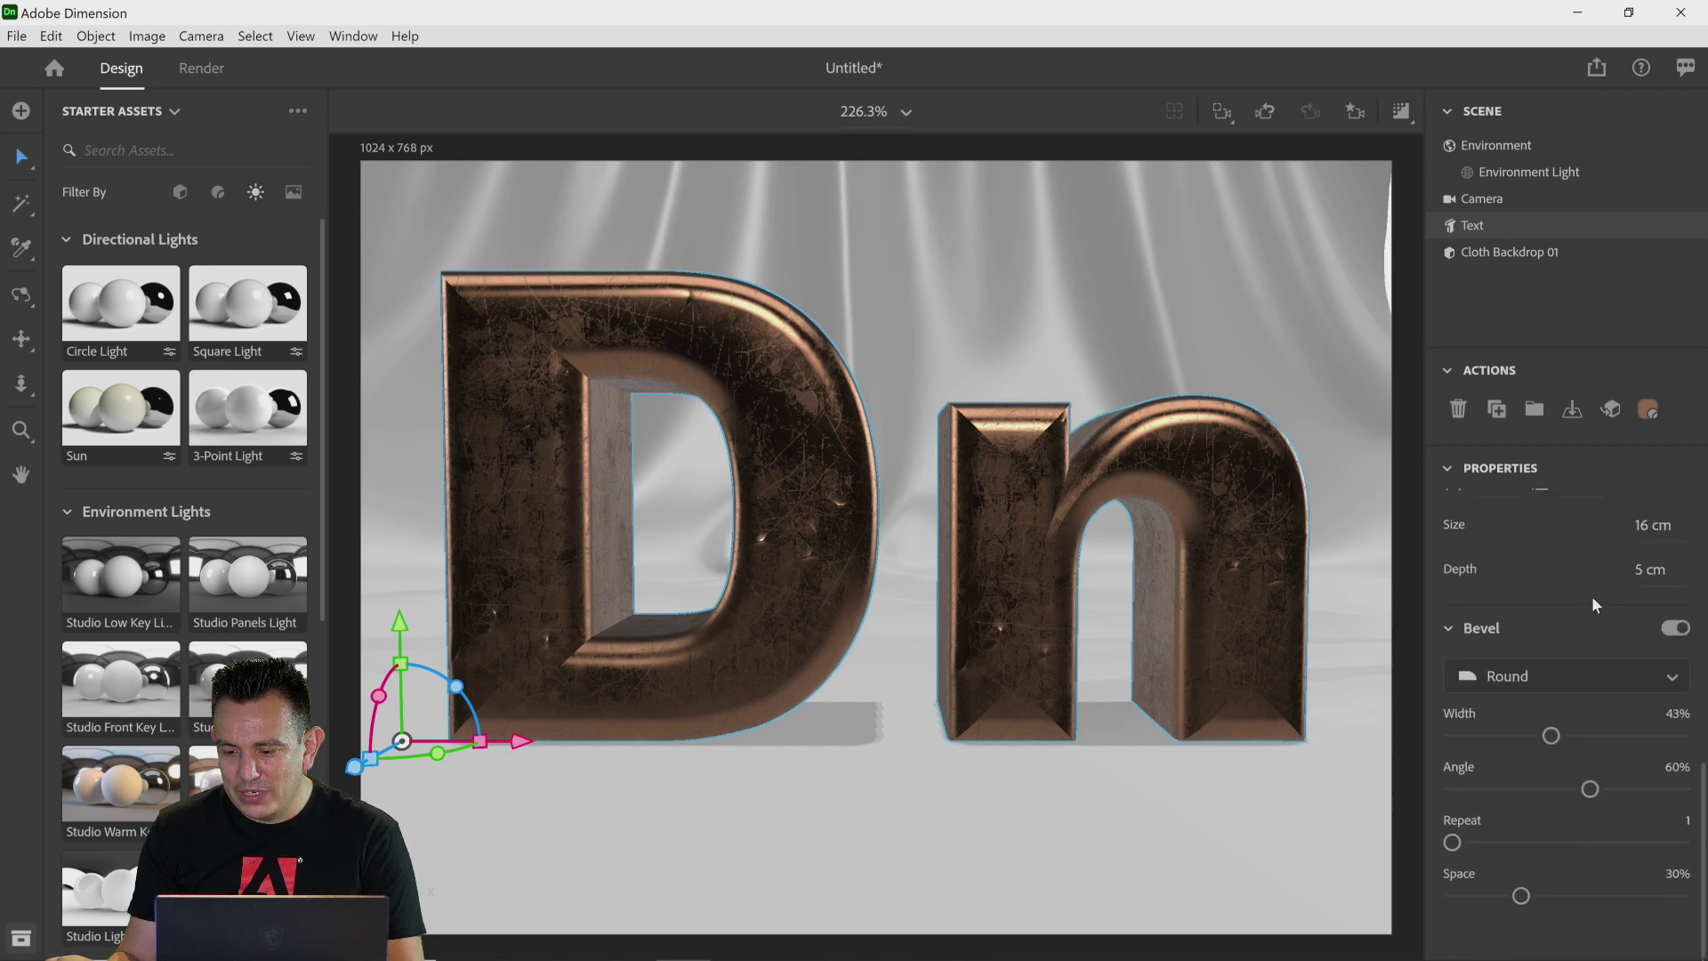
scroll(1592, 596, "up", 6)
double_click(1451, 233)
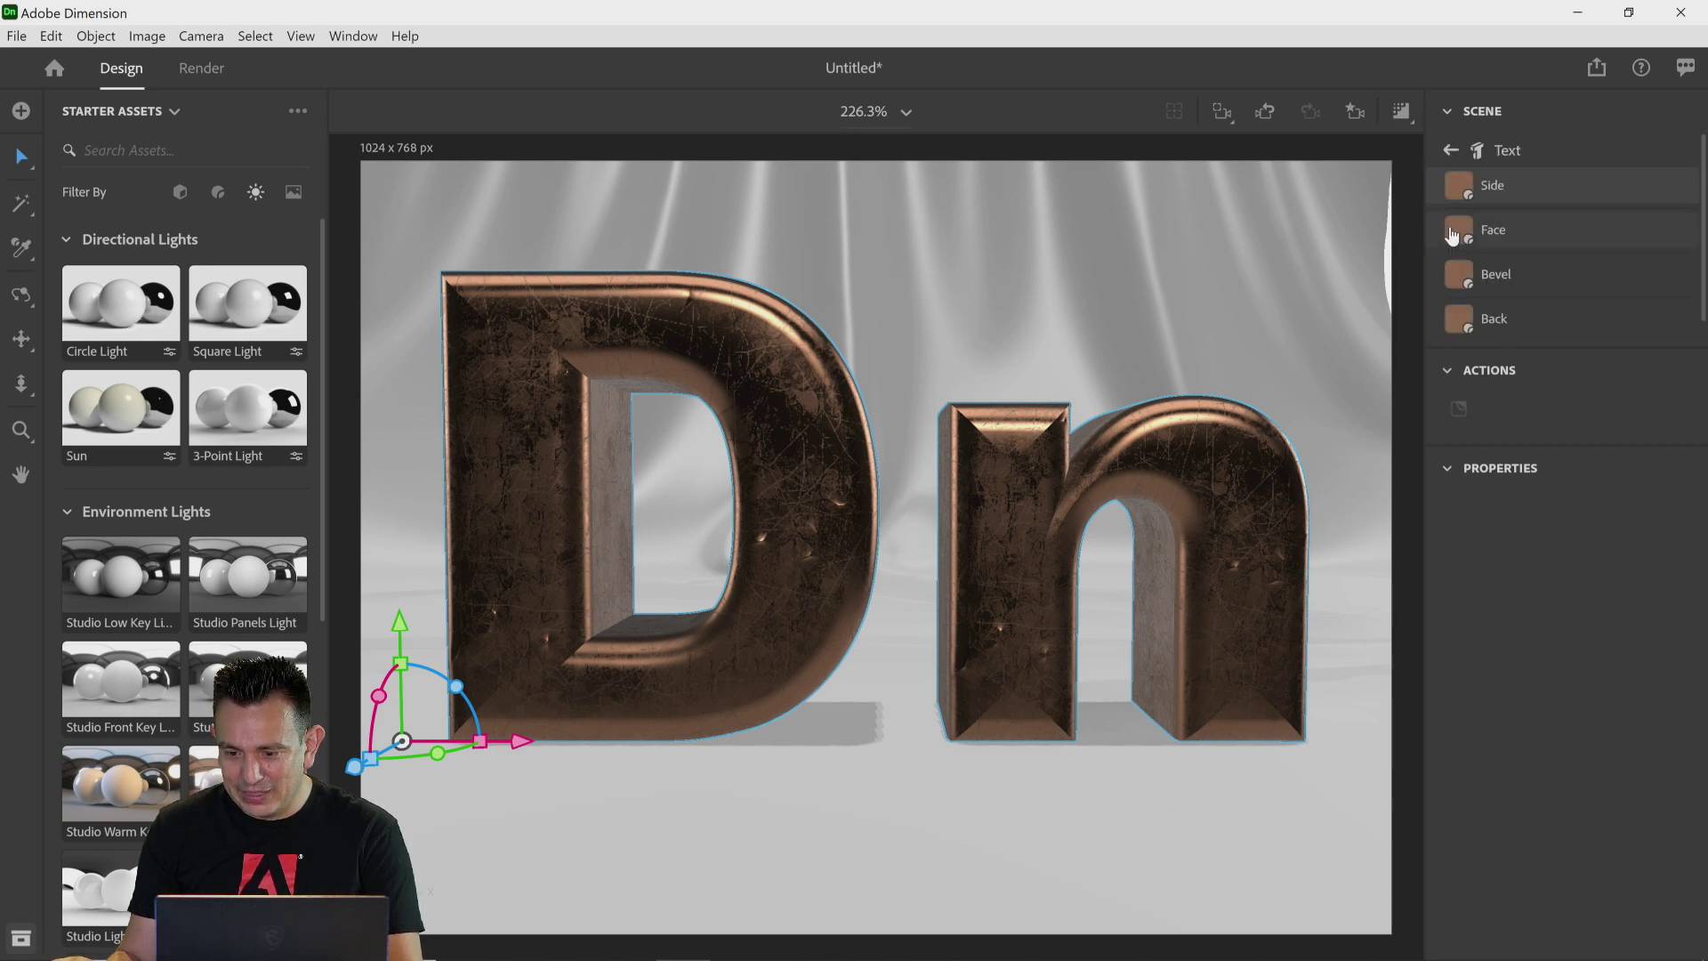
scroll(1588, 491, "down", 5)
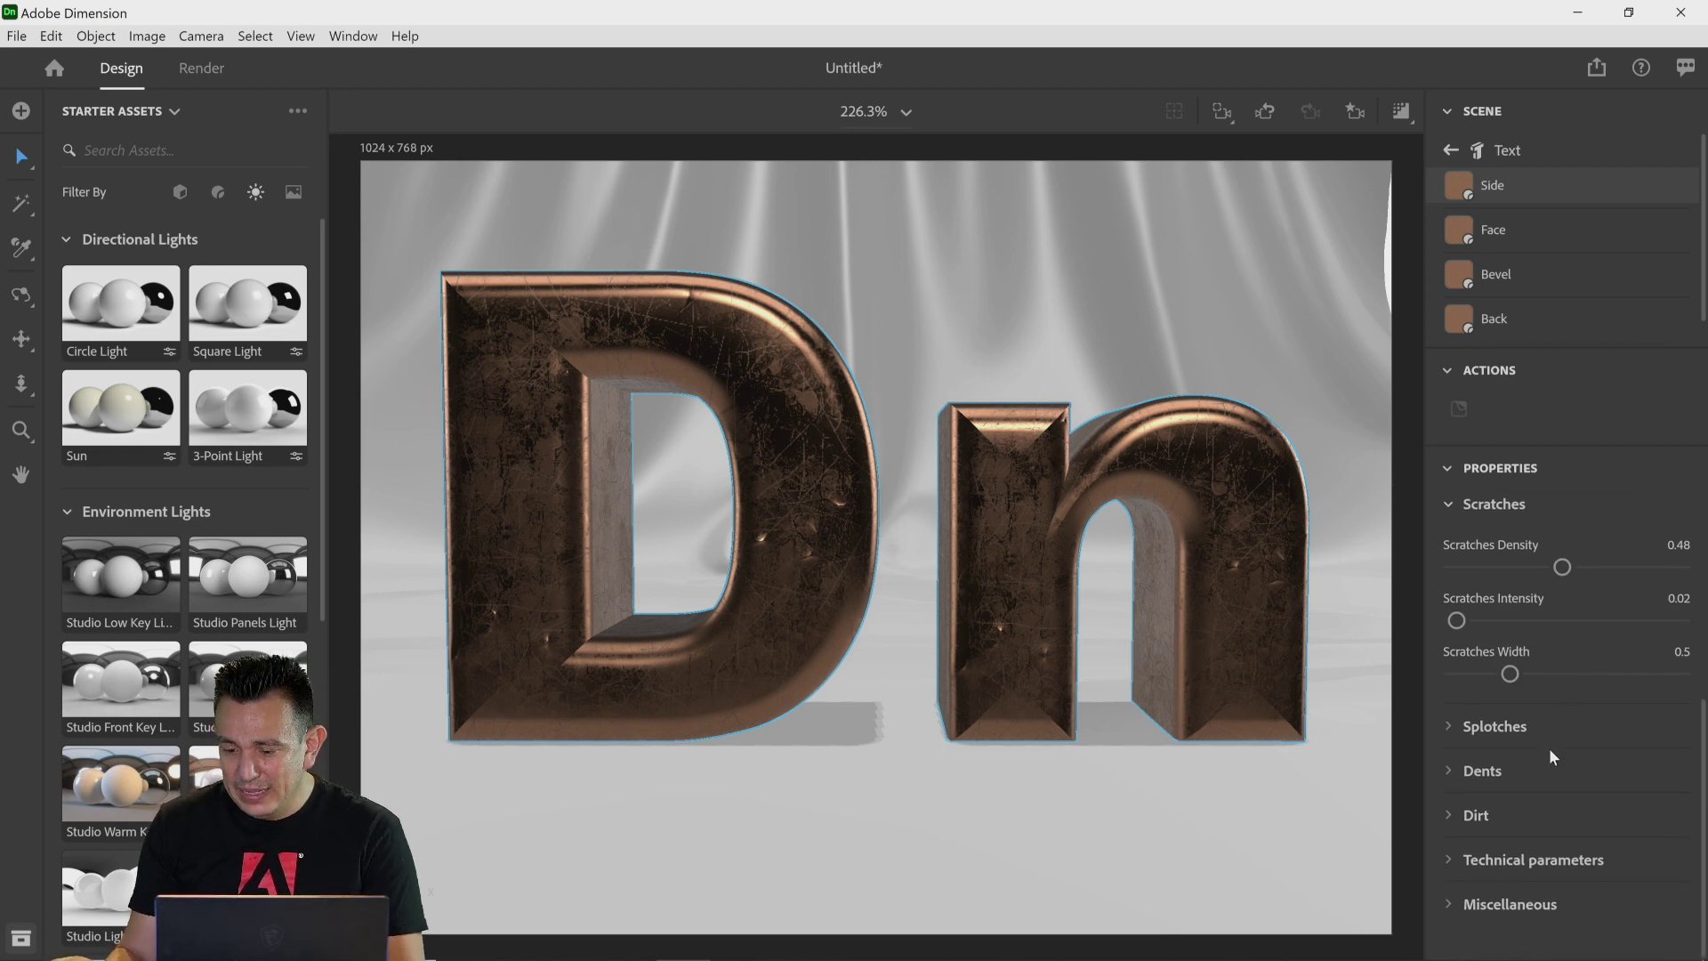
scroll(1549, 749, "up", 1)
mouse_move(1566, 681)
left_mouse_down()
mouse_move(1681, 681)
mouse_move(1452, 679)
mouse_move(1560, 679)
left_mouse_up()
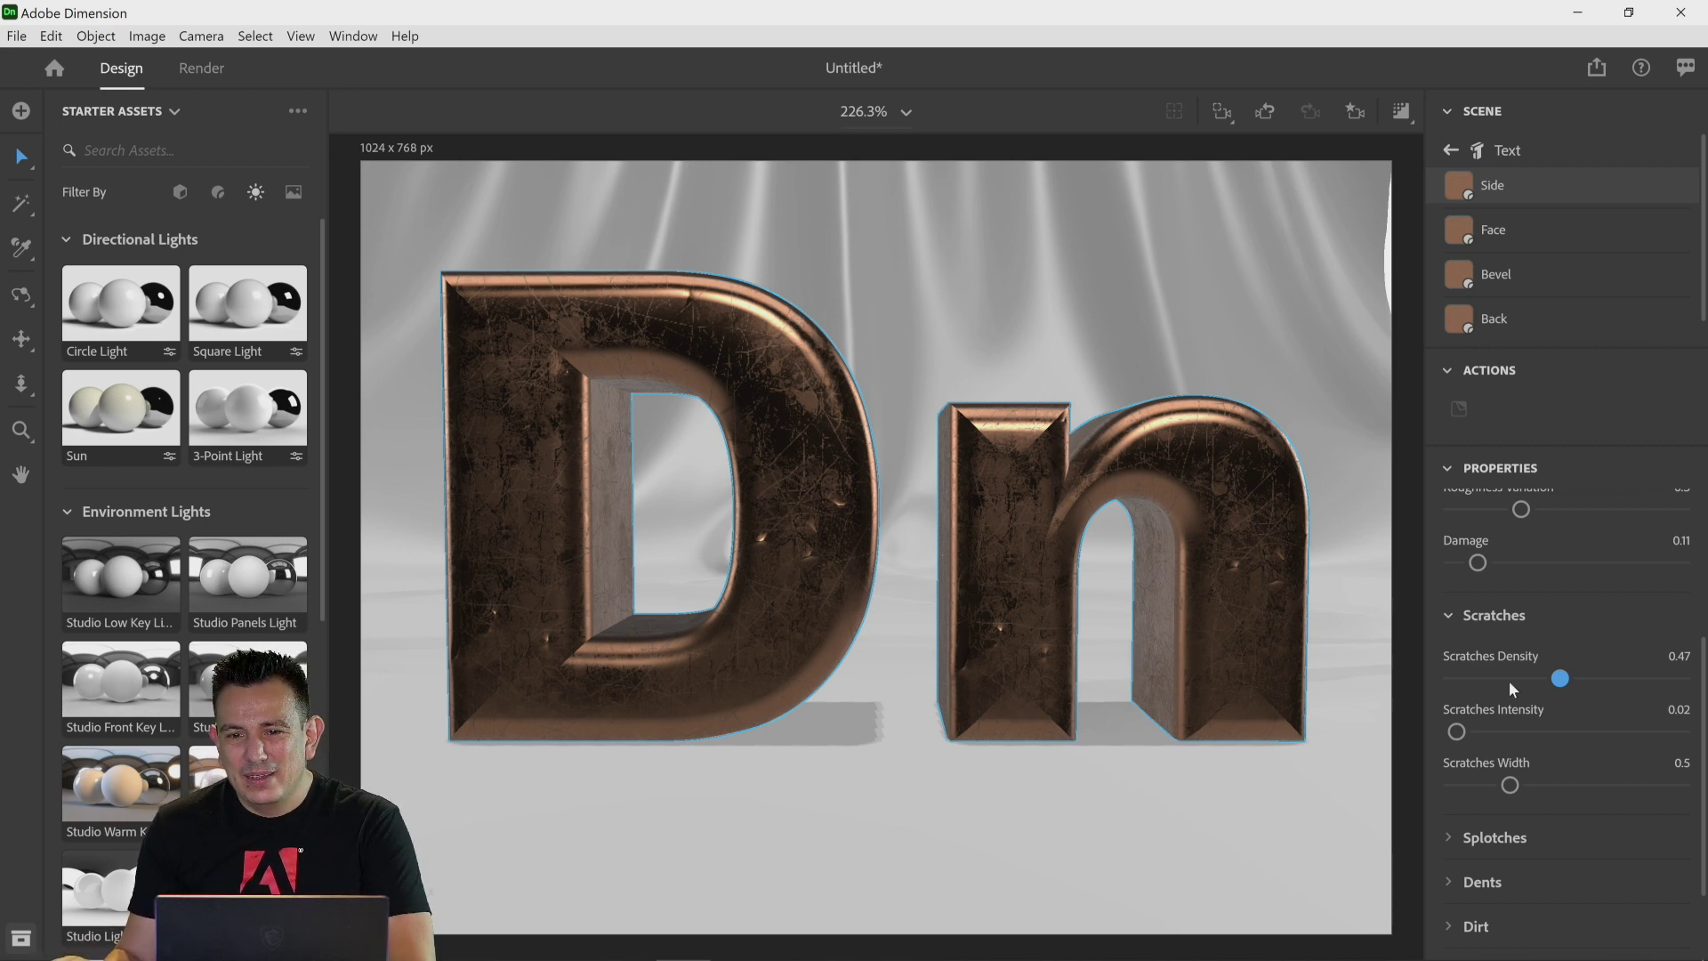
scroll(1516, 701, "down", 2)
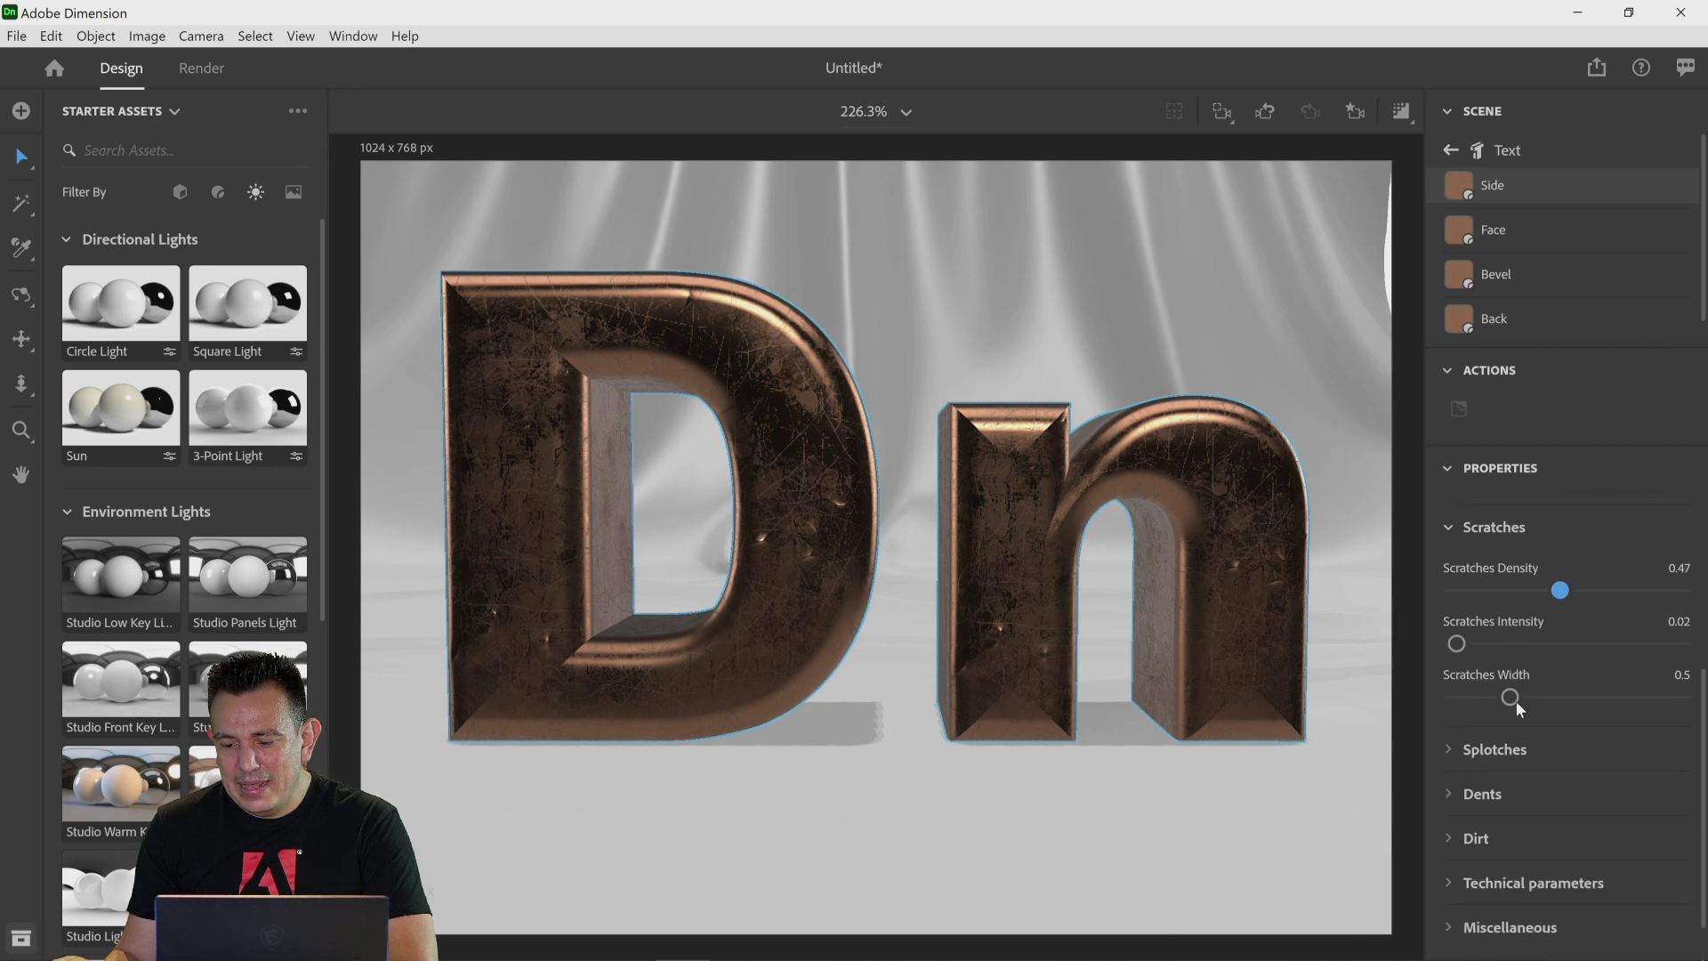
left_click_drag(1459, 623, 1590, 621)
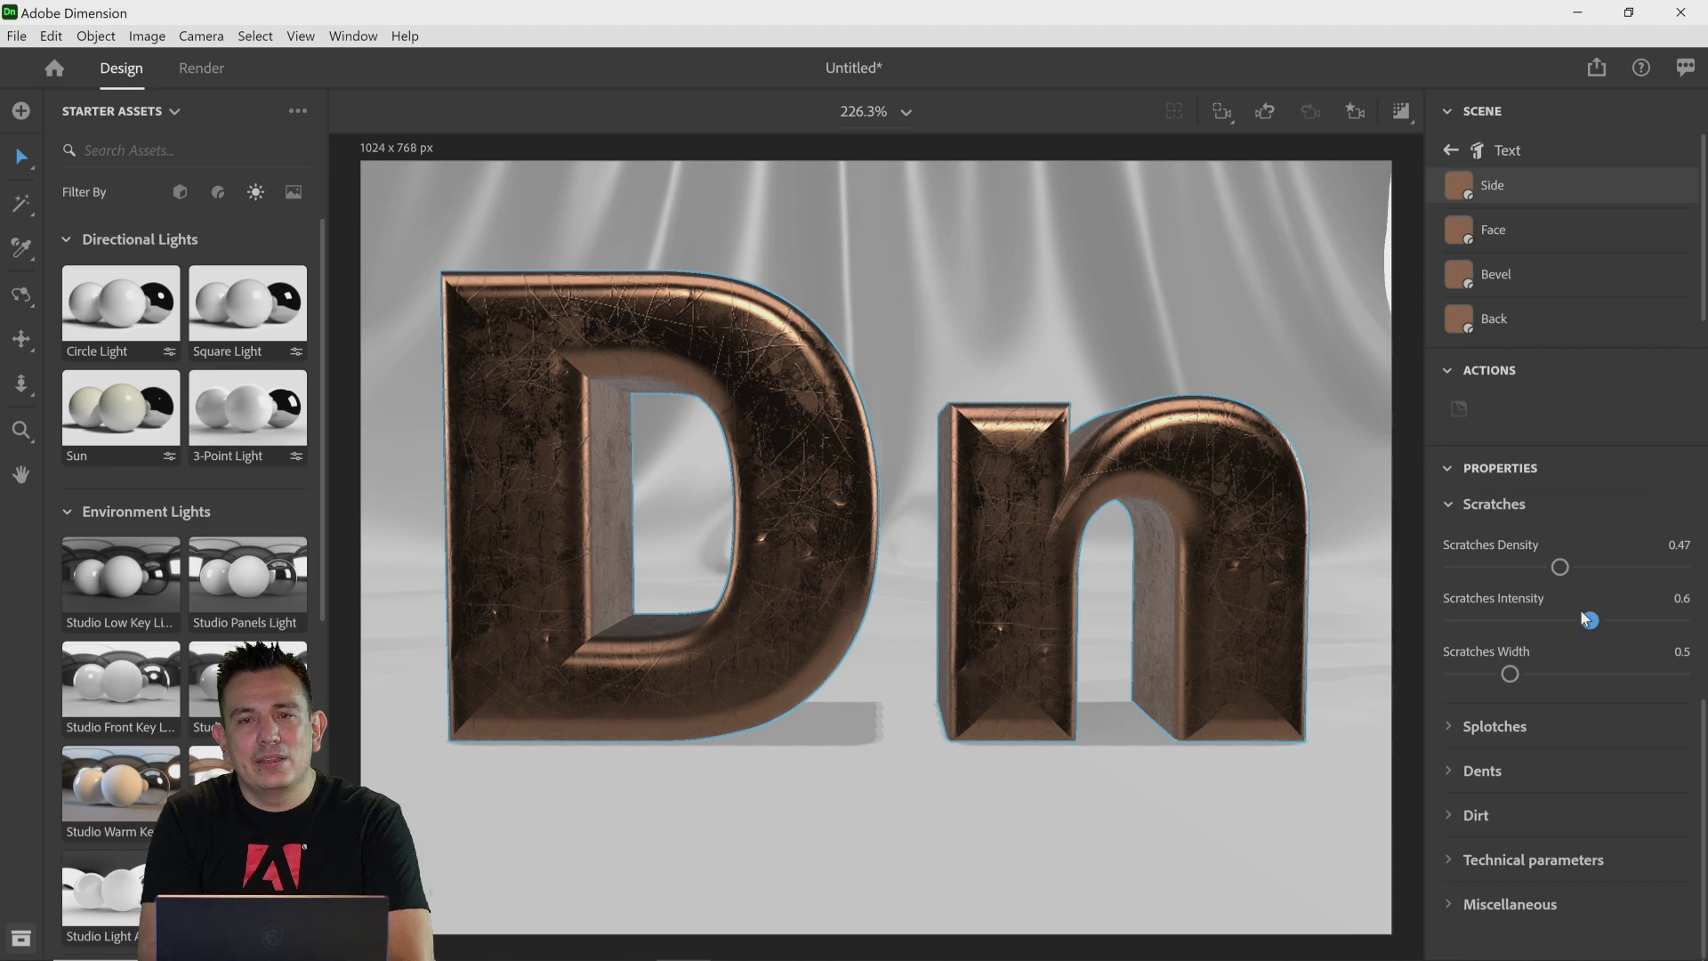
Step: Preview the scene with the render preview, then turn the preview off
left_click(1427, 102)
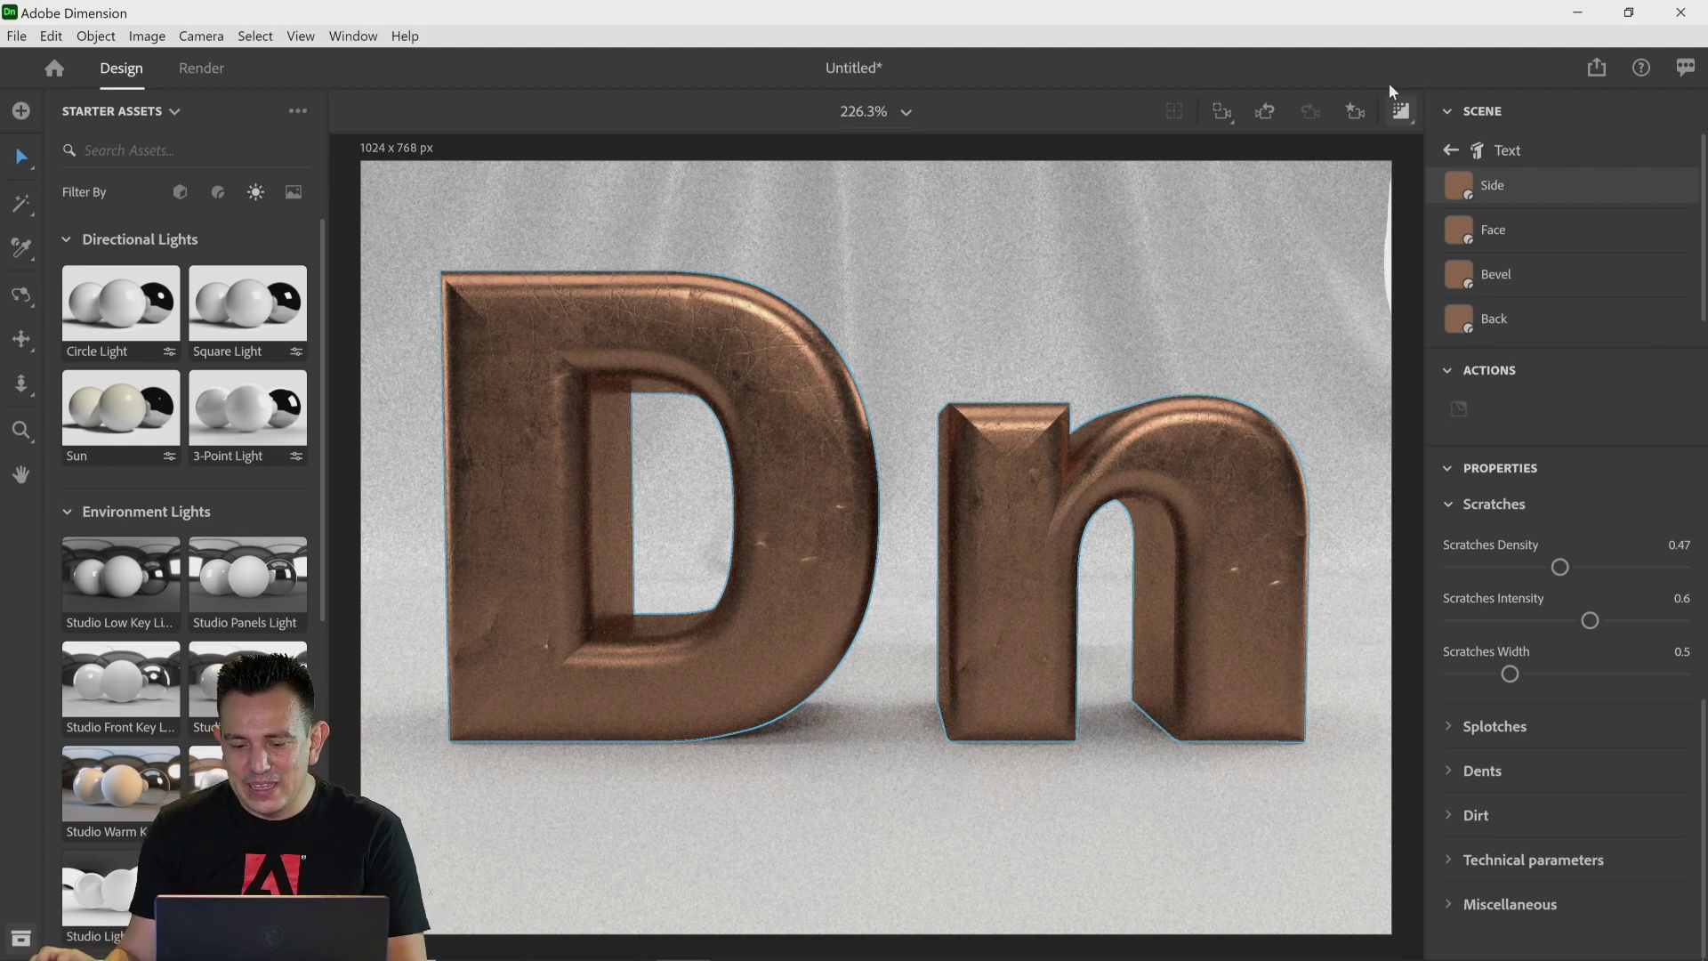
left_click(1401, 111)
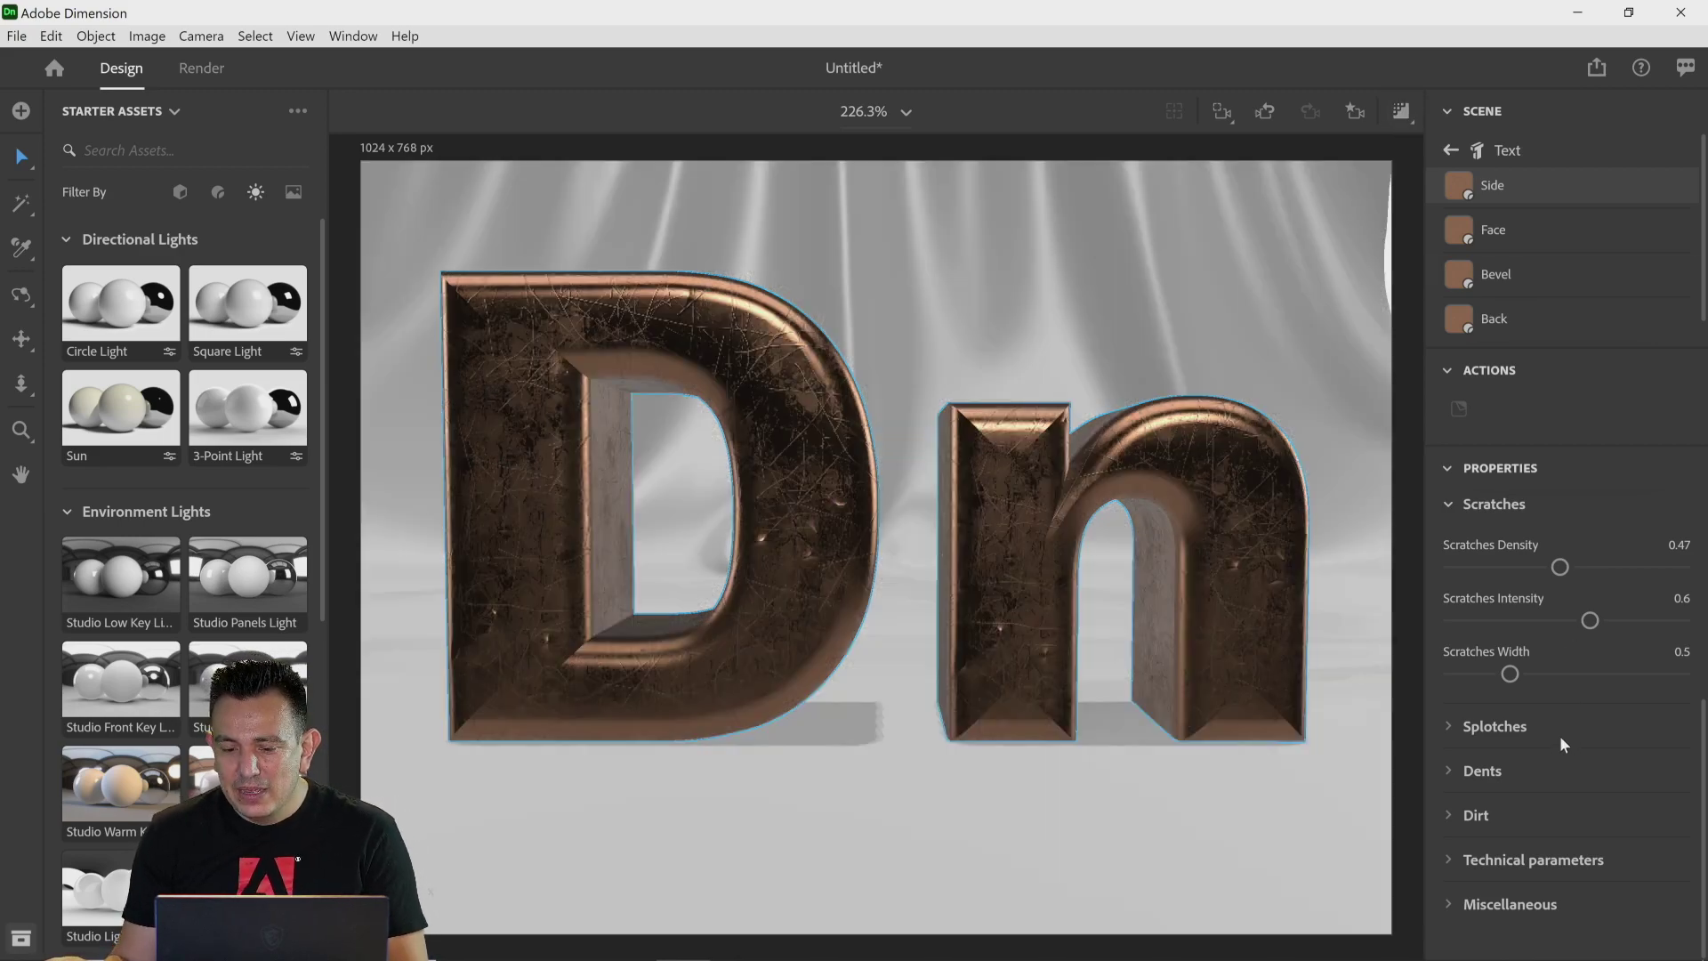
Step: Expand the Splotches settings and set Splotch Density to 1
left_click(1450, 728)
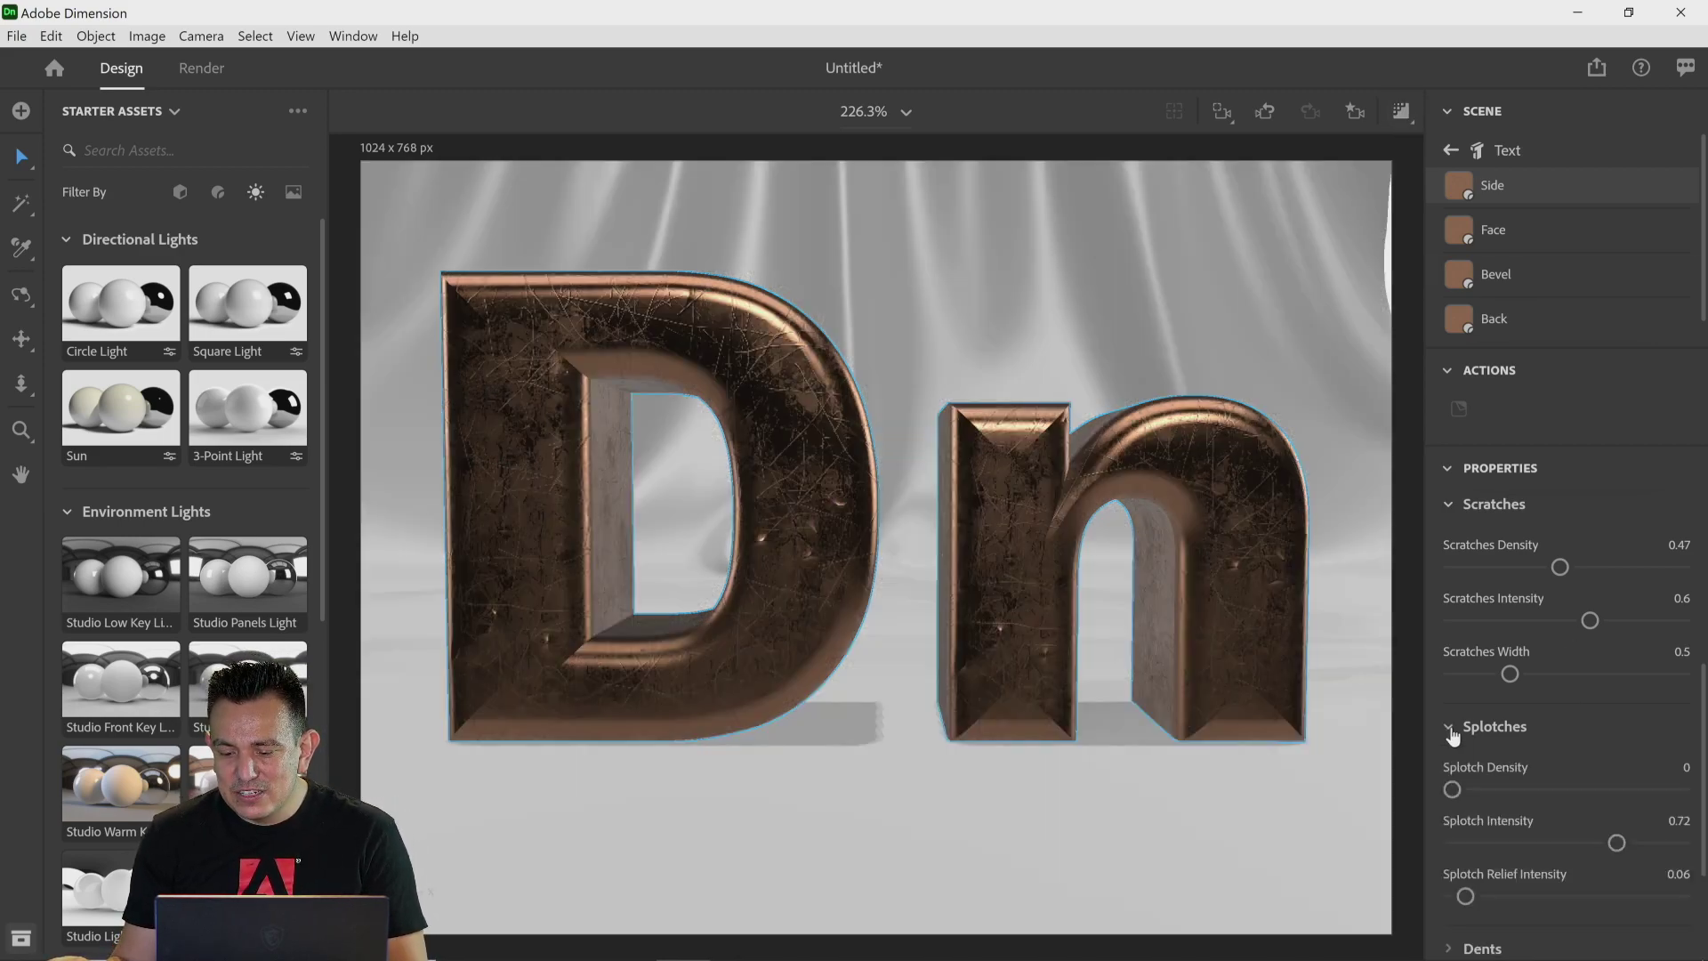
scroll(1554, 754, "down", 2)
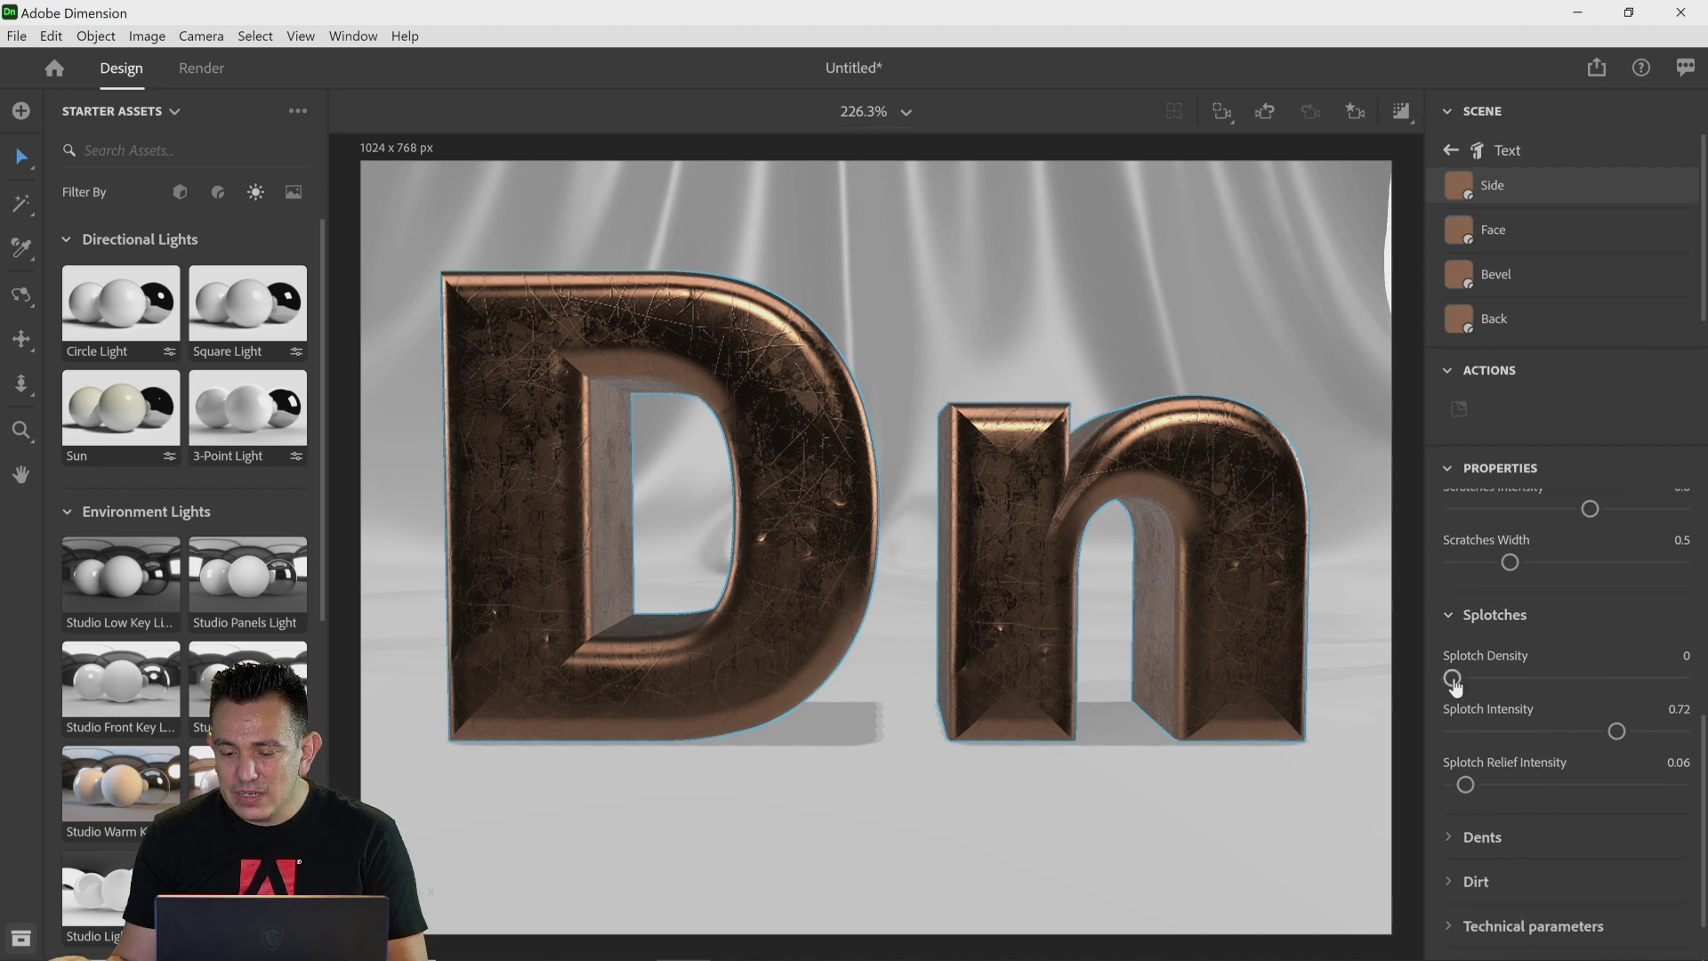
left_click_drag(1452, 678, 1702, 698)
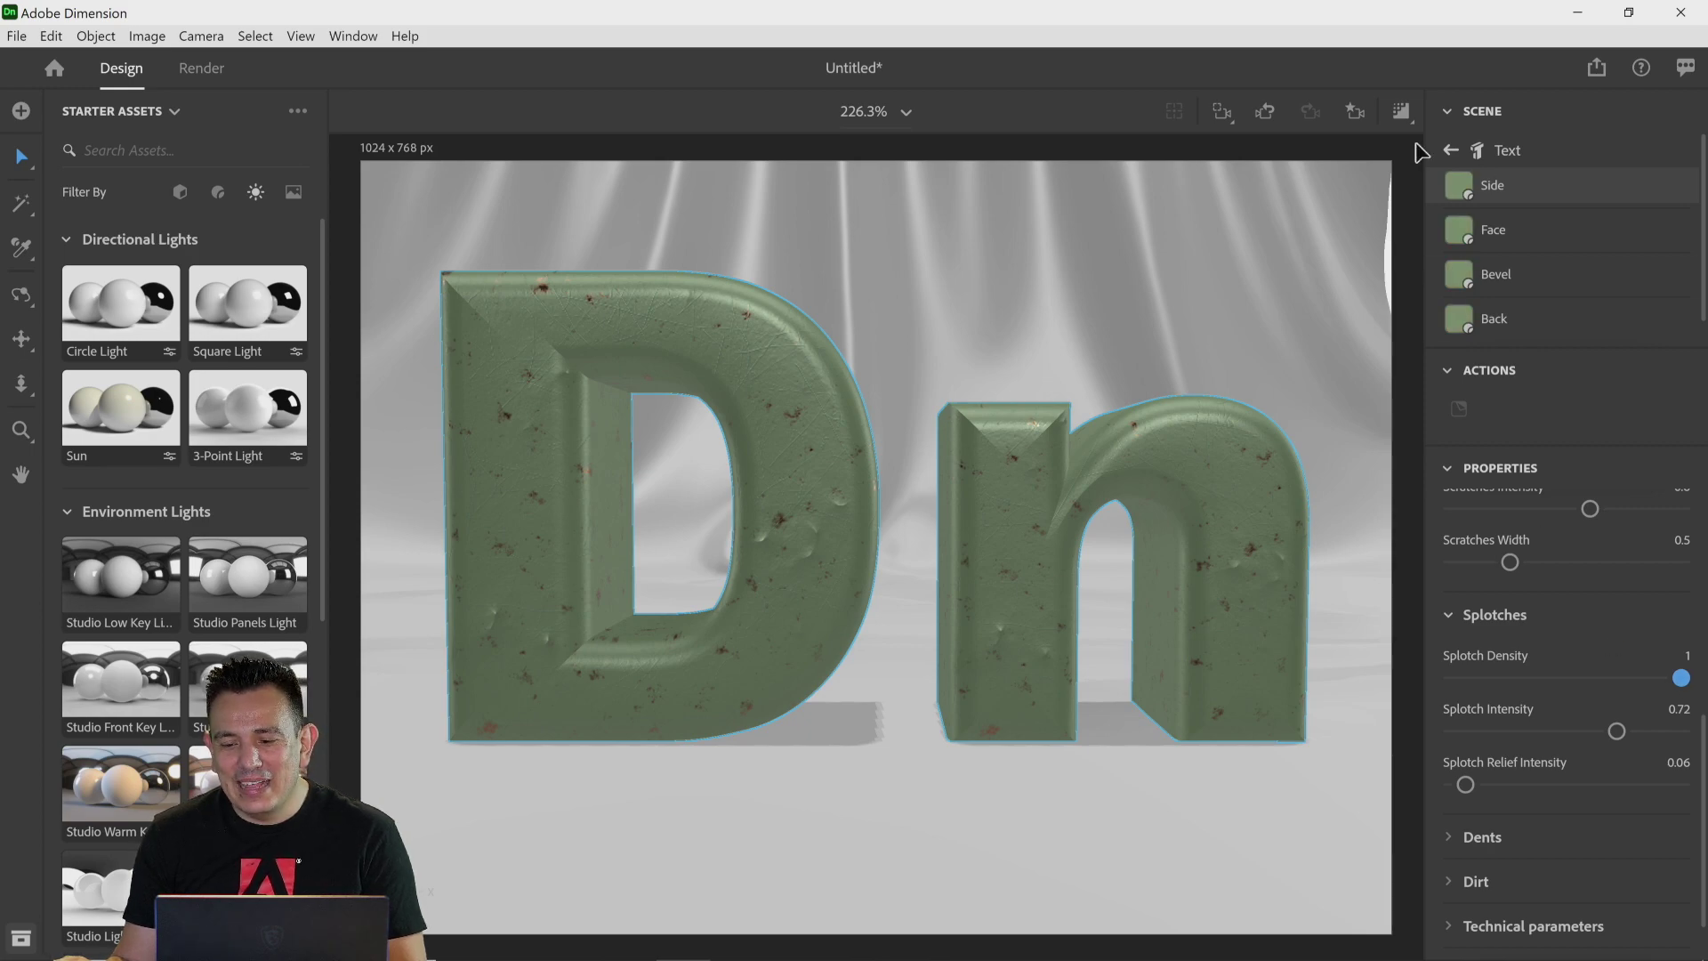
Step: Set the text material's Splotch Density back to 0
left_click(1401, 112)
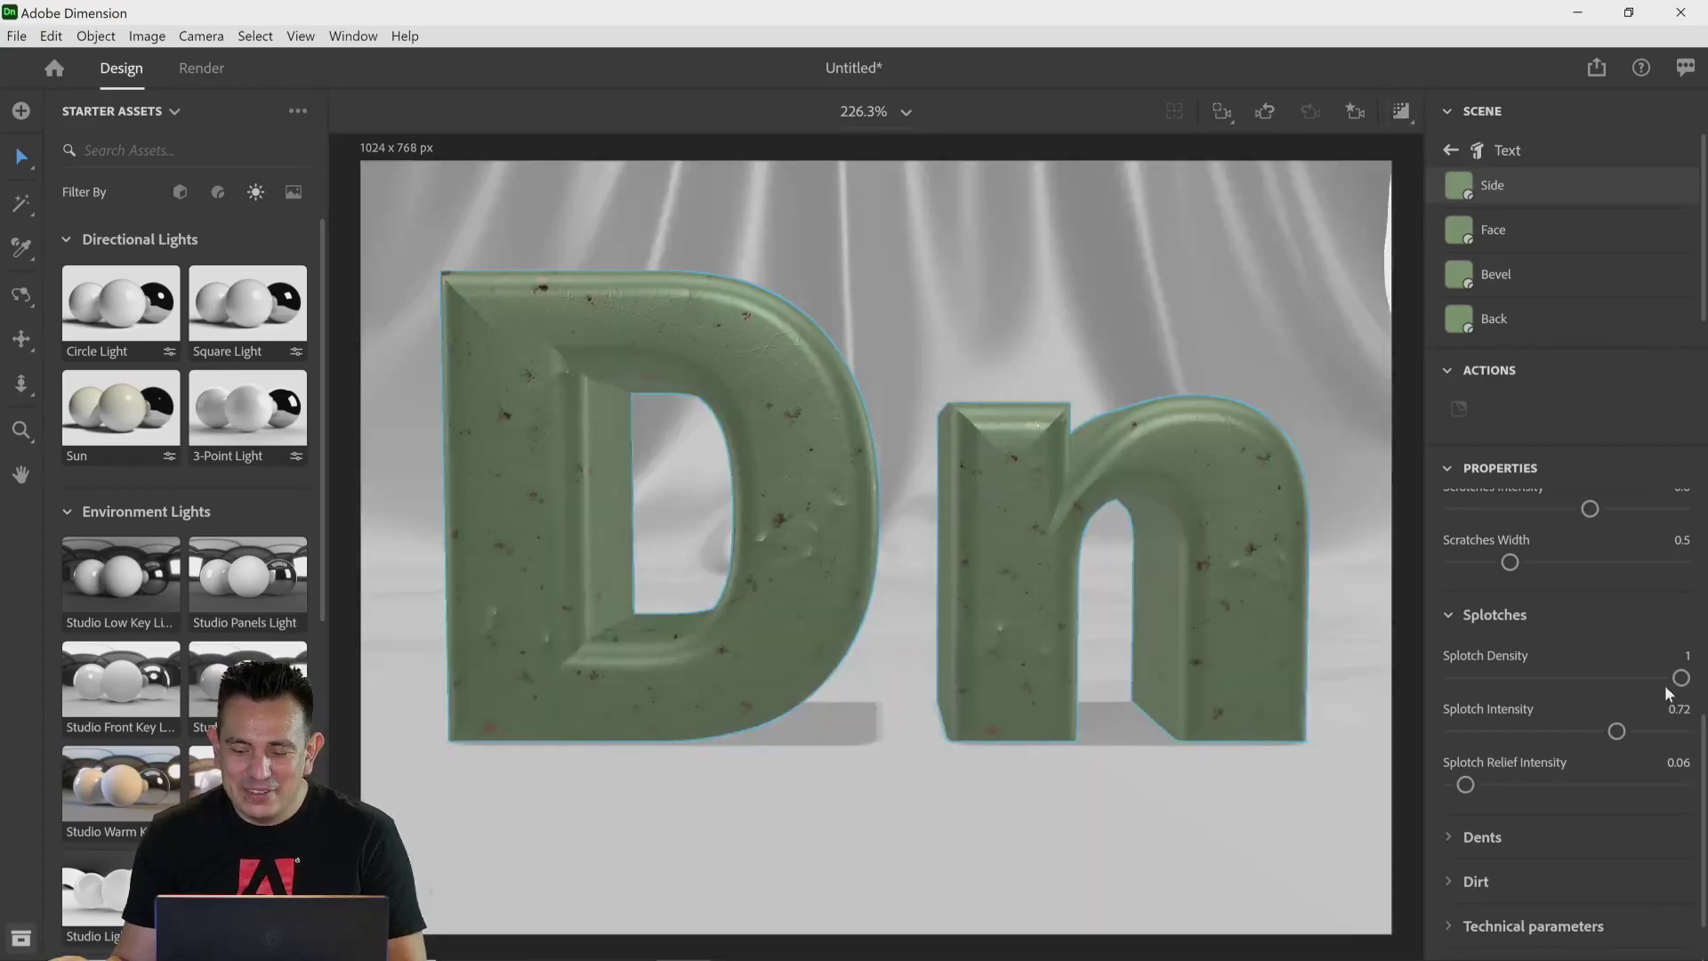
left_click_drag(1680, 678, 1455, 689)
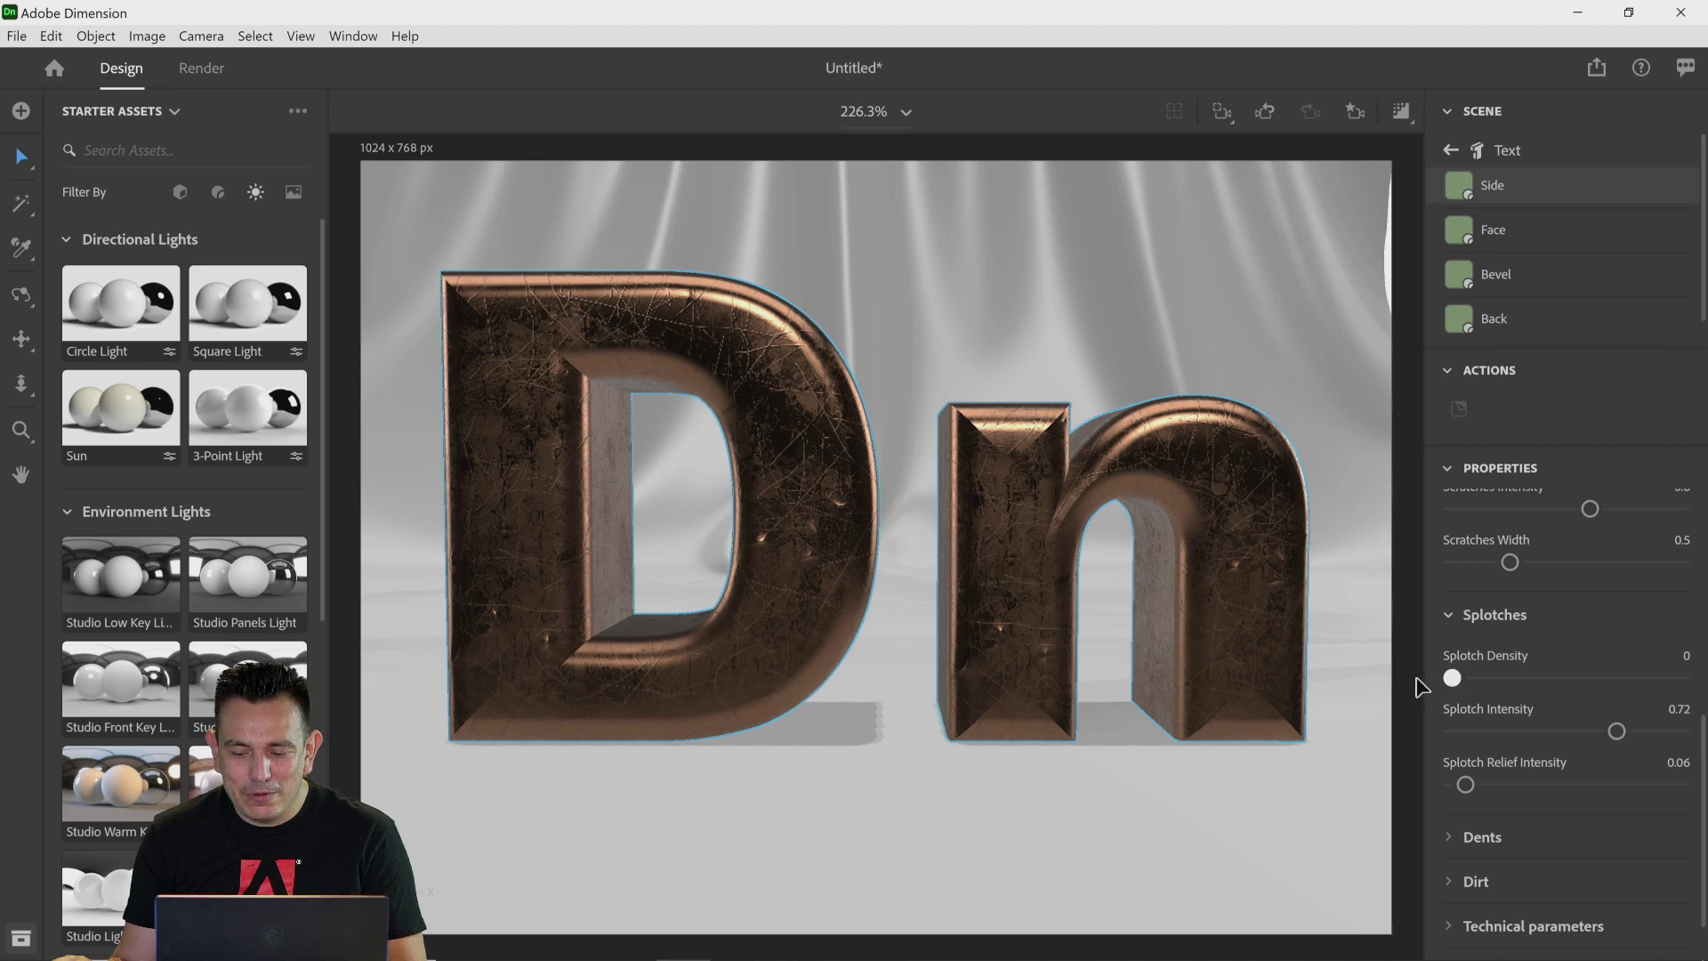
Step: Collapse Splotches, expand the Dents settings and set Dents Density to 0.5
left_click(1452, 619)
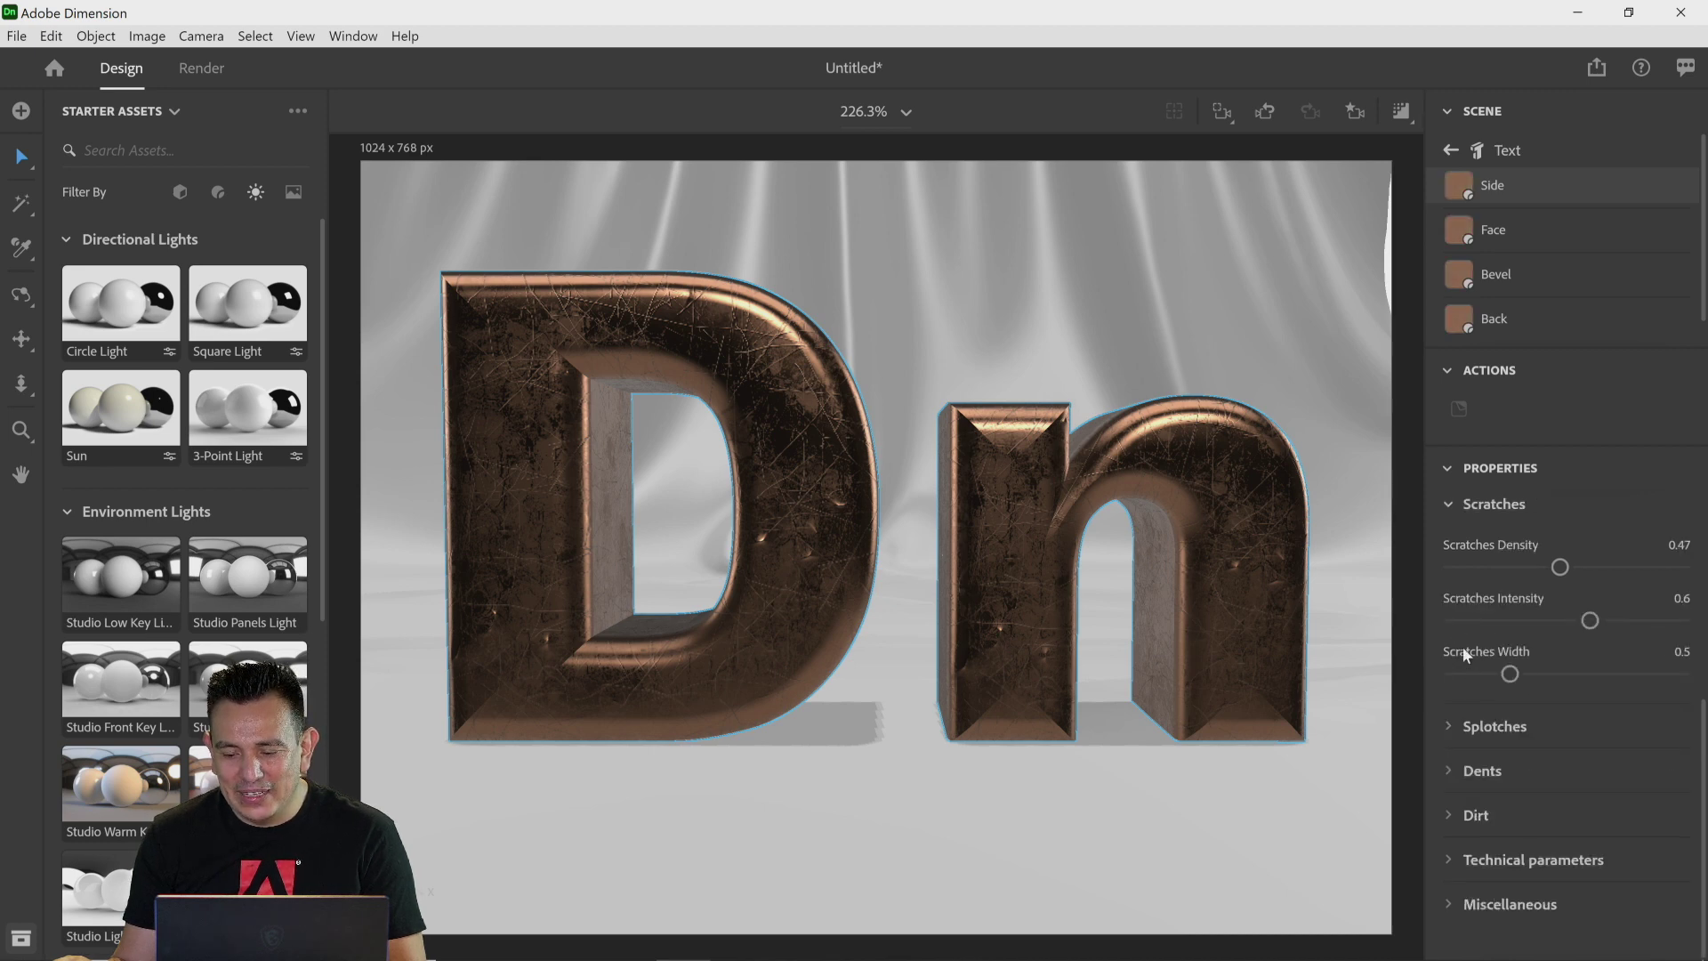
left_click(1440, 773)
scroll(1533, 779, "down", 2)
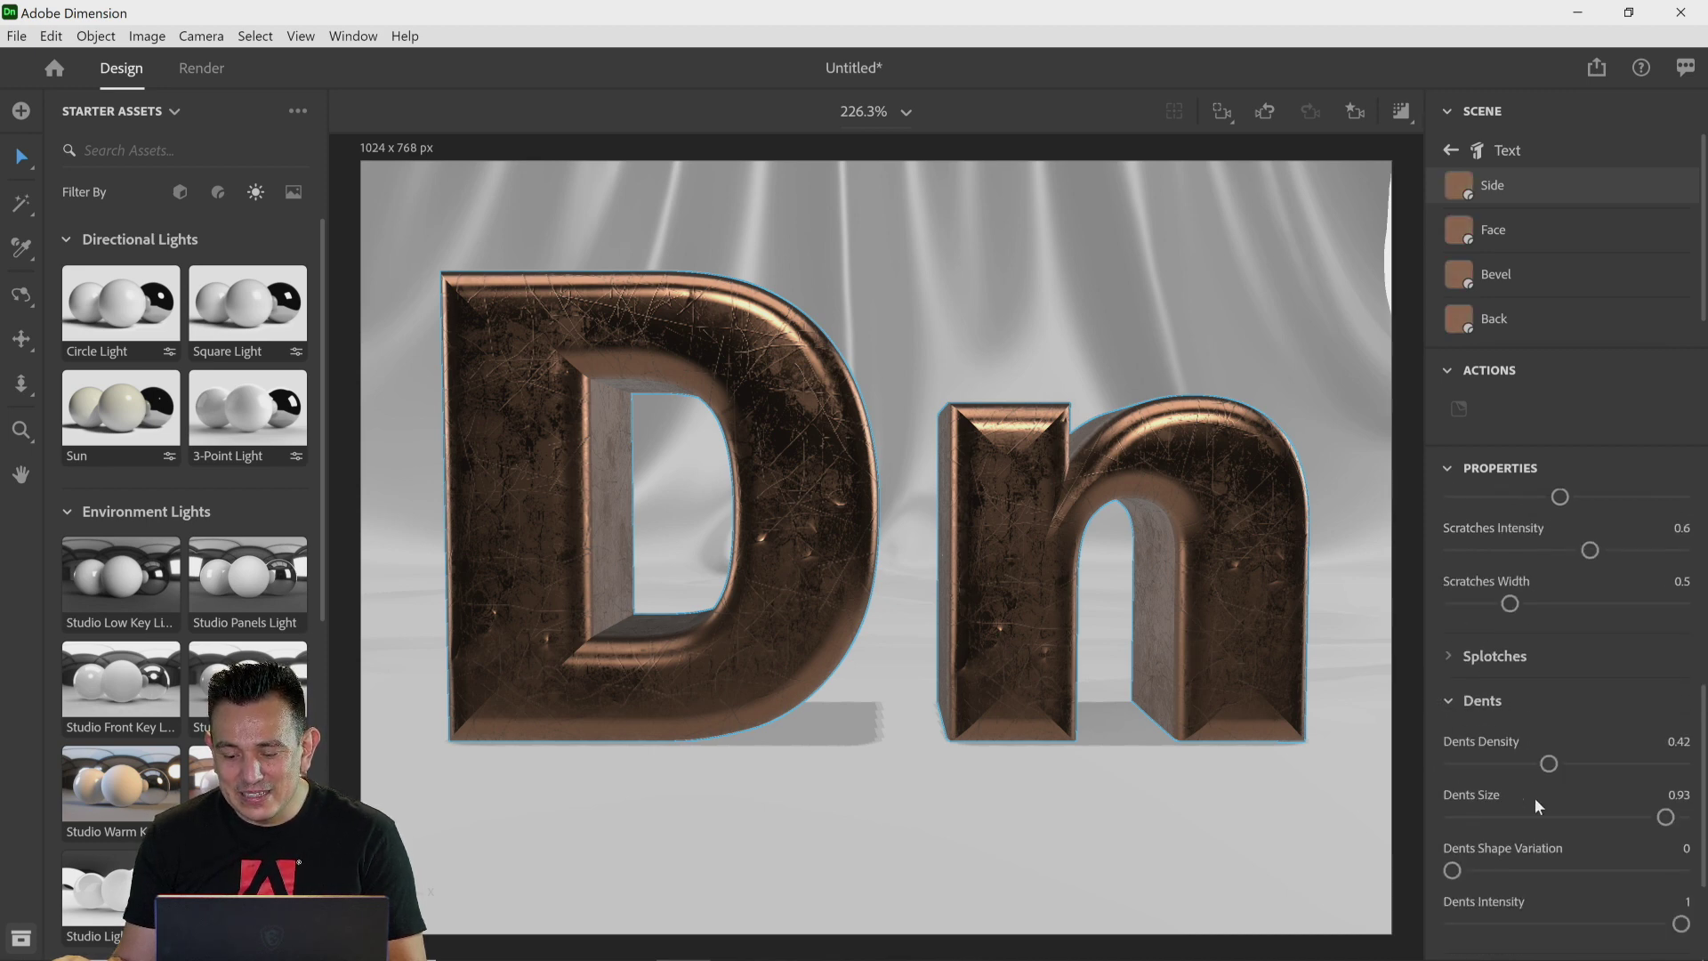
left_click_drag(1548, 722, 1570, 754)
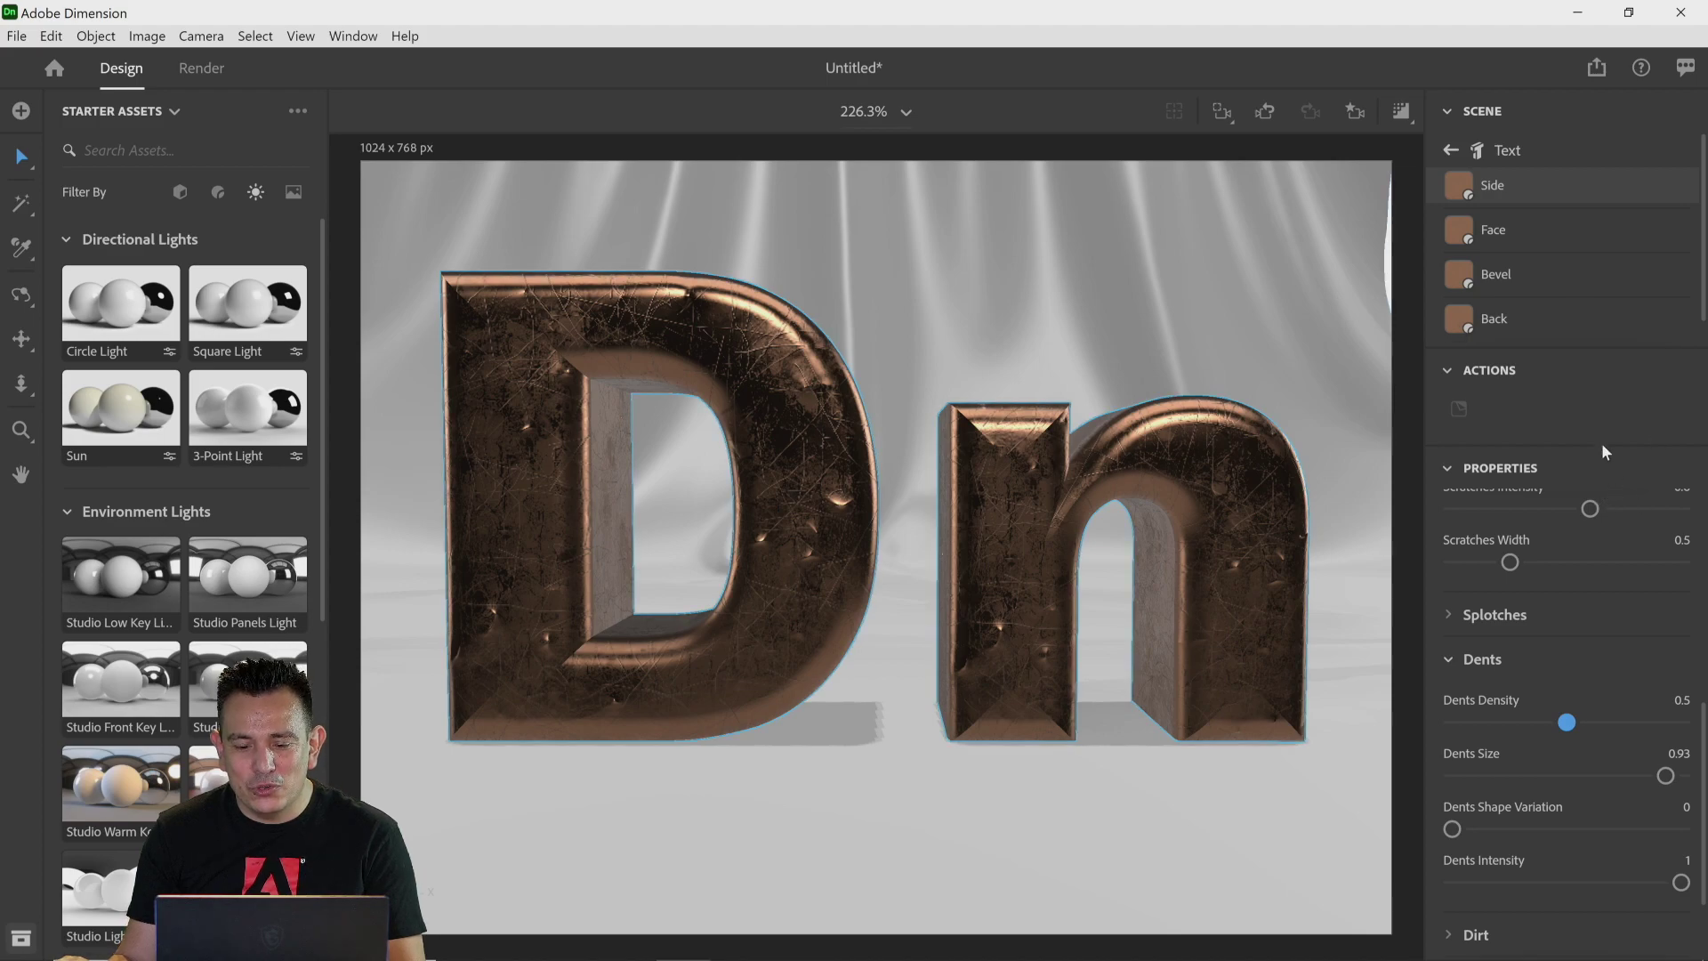
Step: Turn on the render preview, briefly open the Render workspace dismissing the Cloud Rendering notice, and return to Design
left_click(1420, 112)
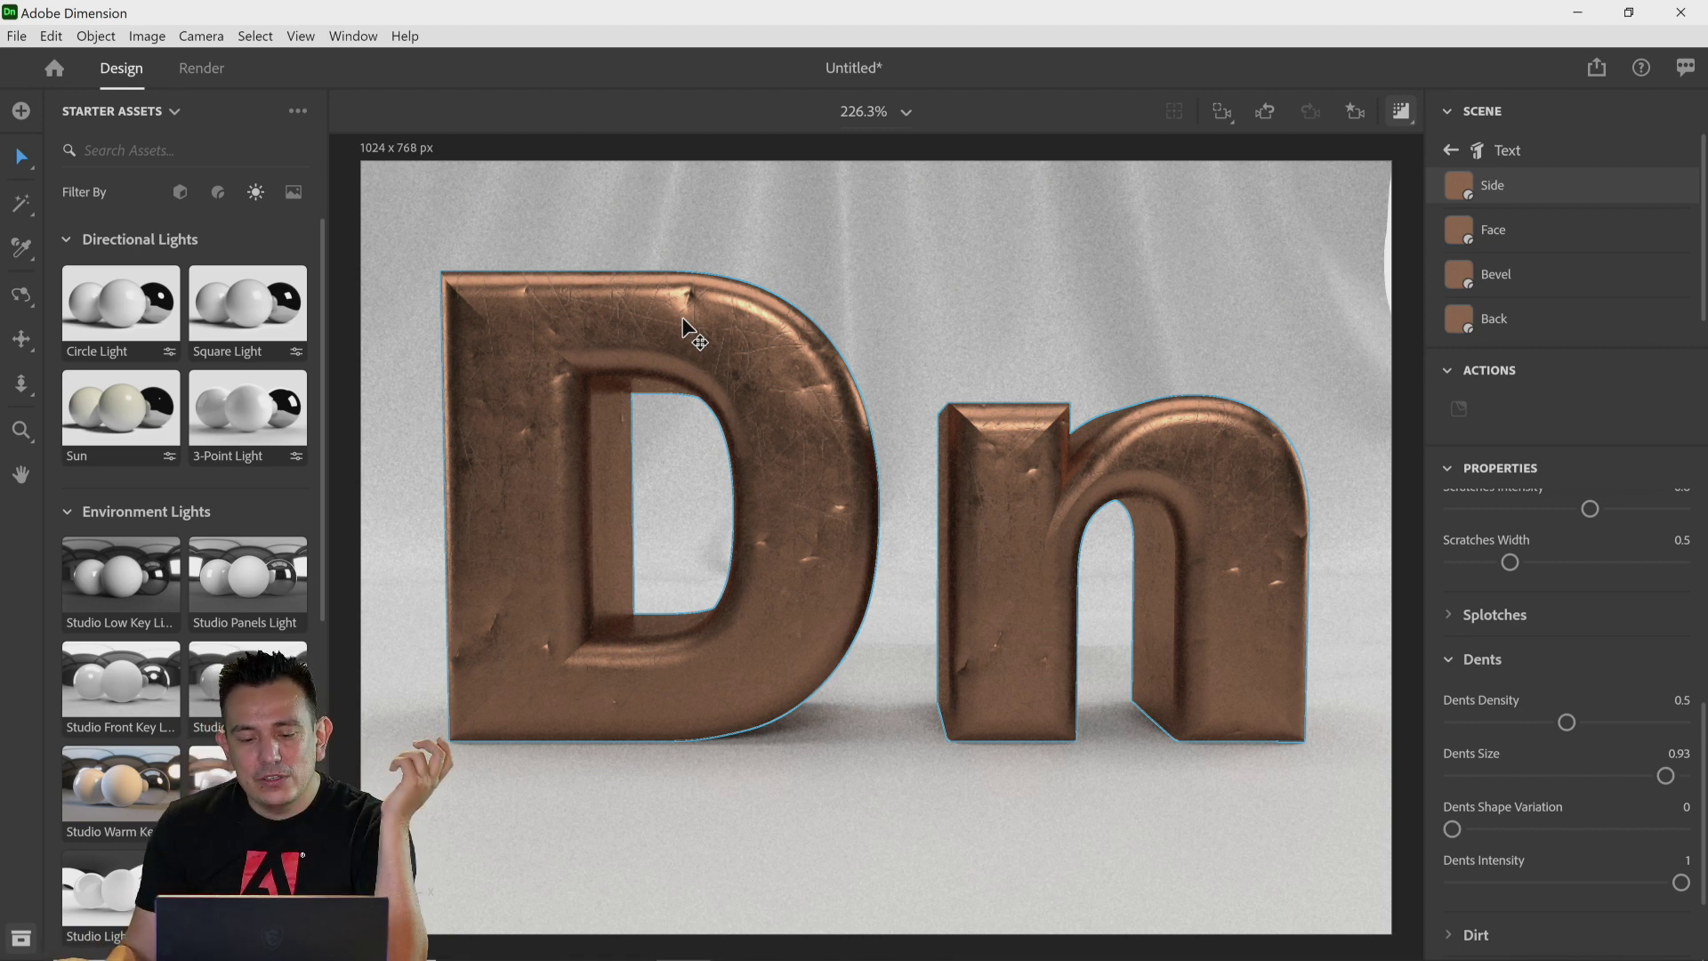
left_click(205, 71)
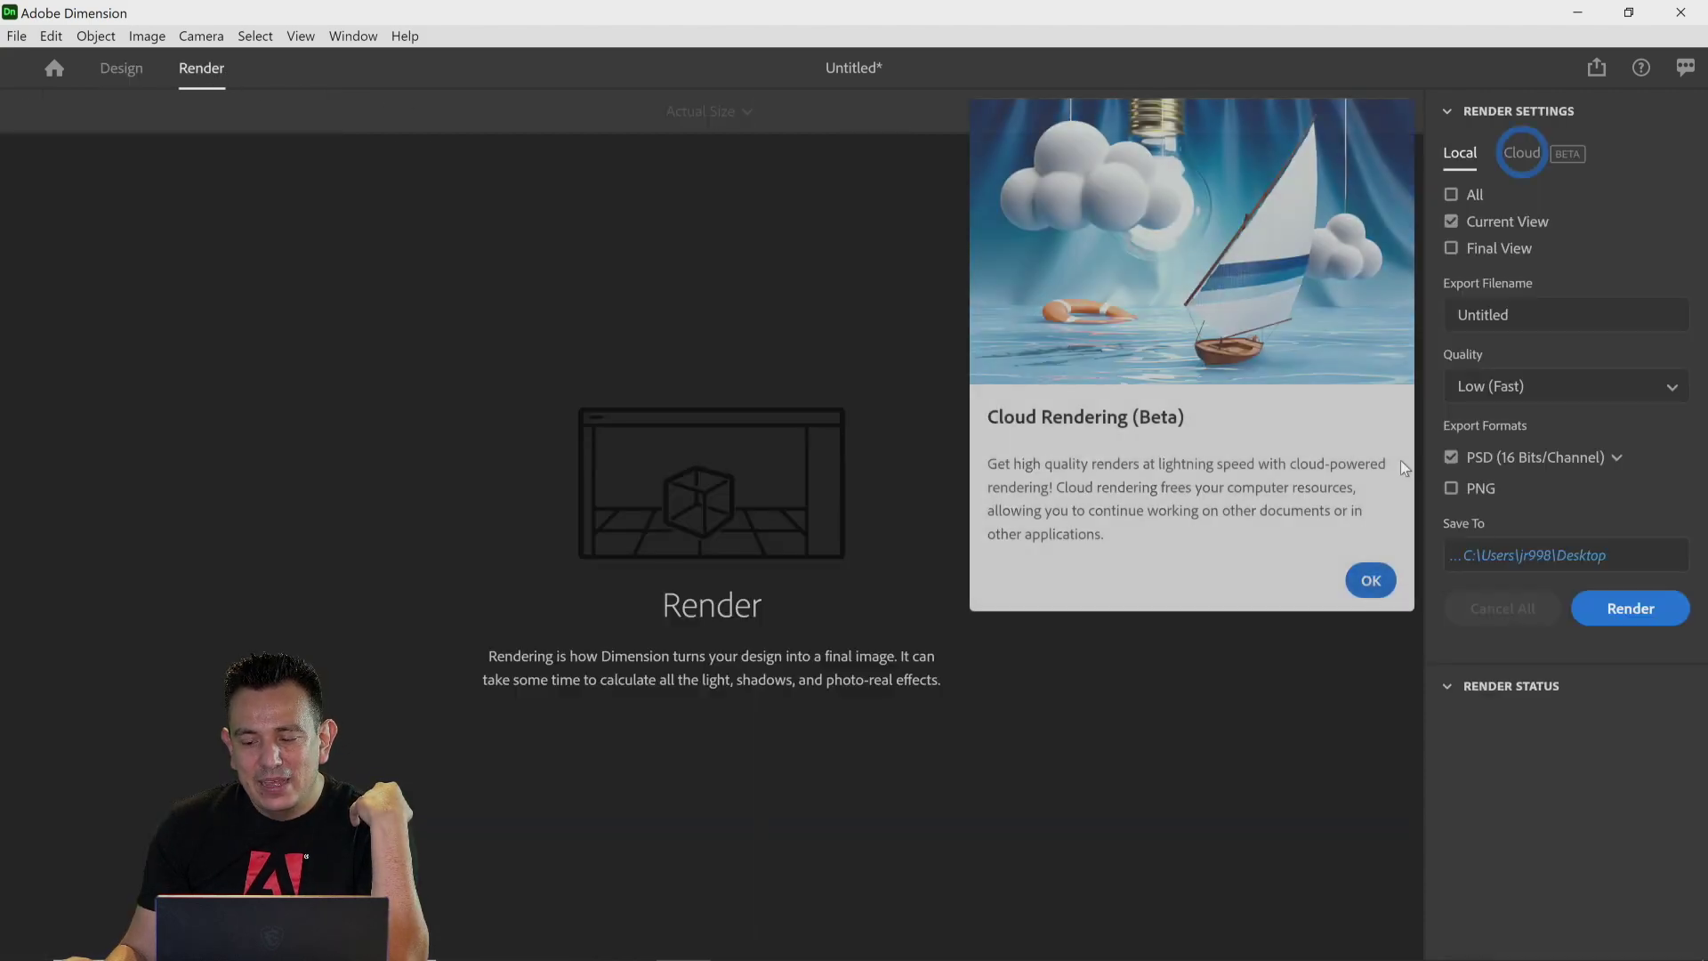
left_click(1370, 580)
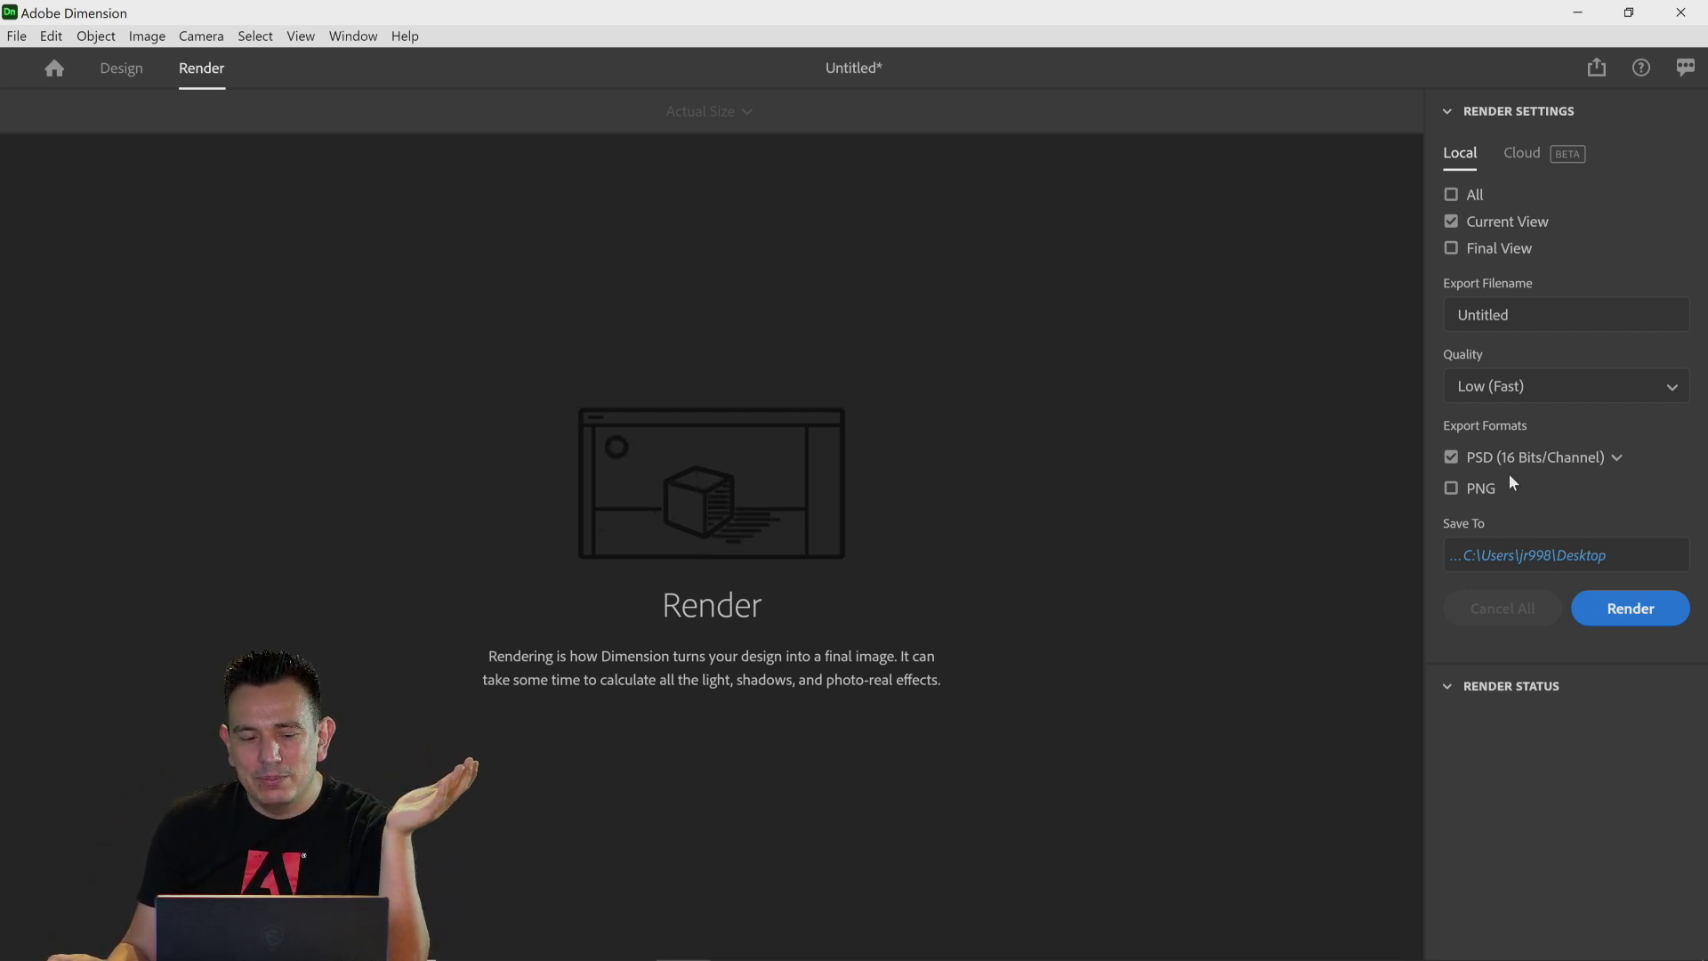
left_click(123, 71)
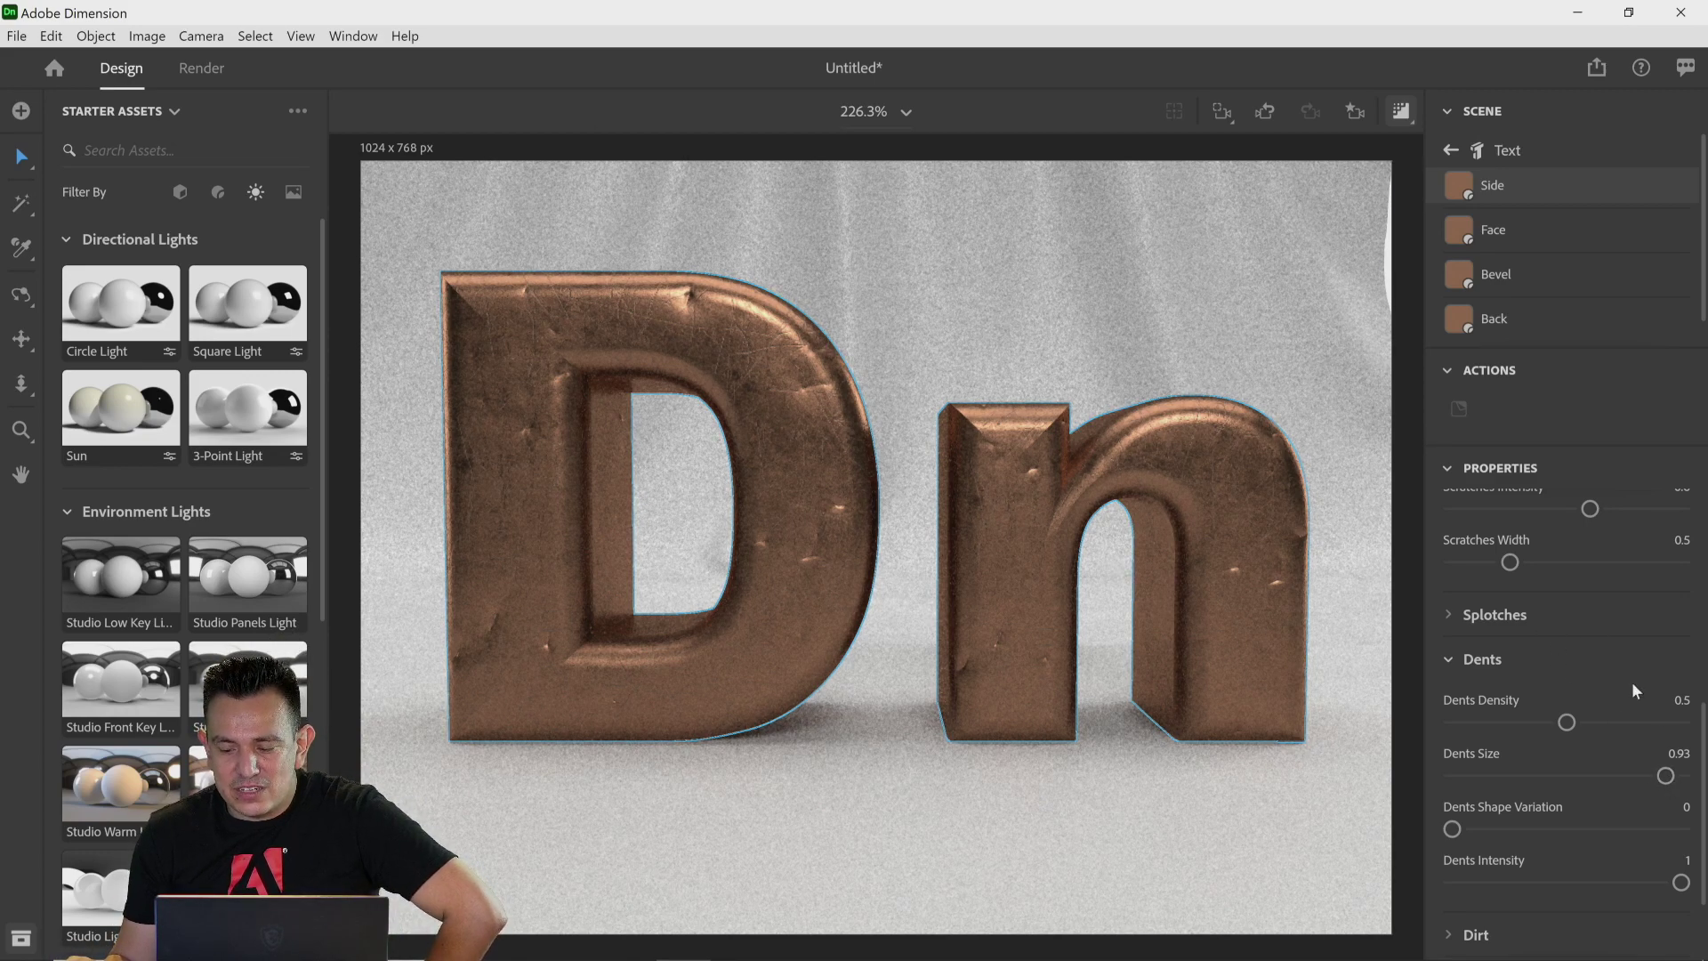
Step: Try raising Dents Shape Variation to its maximum and return it to 0
scroll(1592, 724, "down", 2)
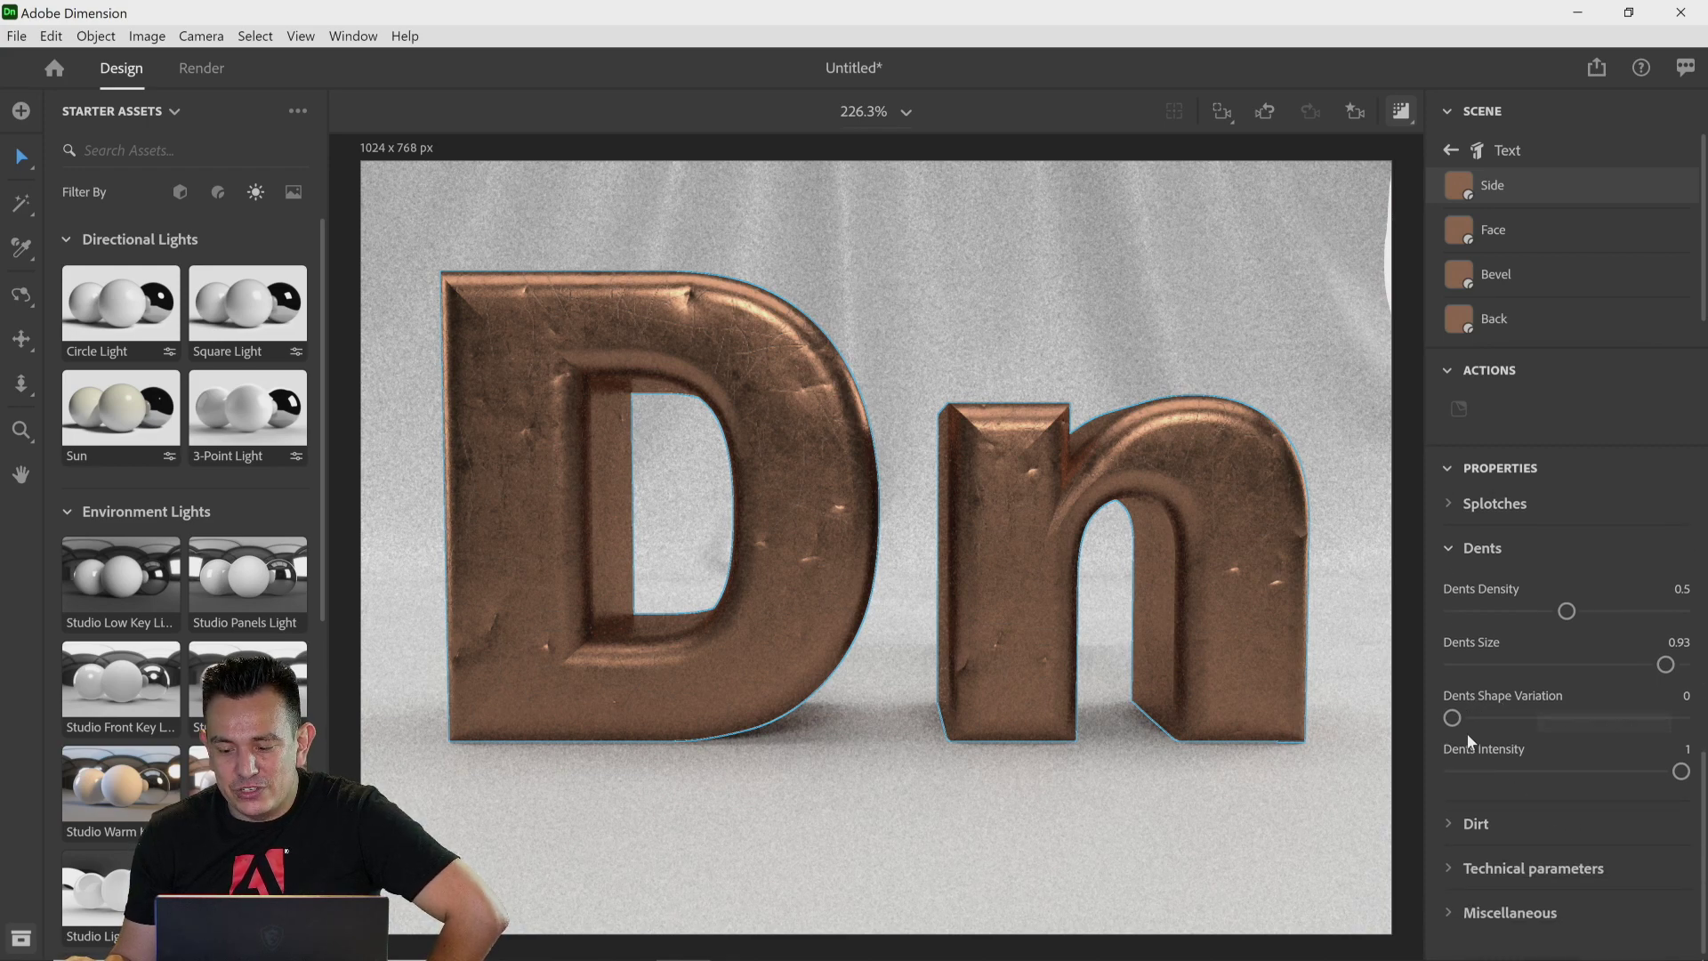
left_click_drag(1451, 716, 1679, 734)
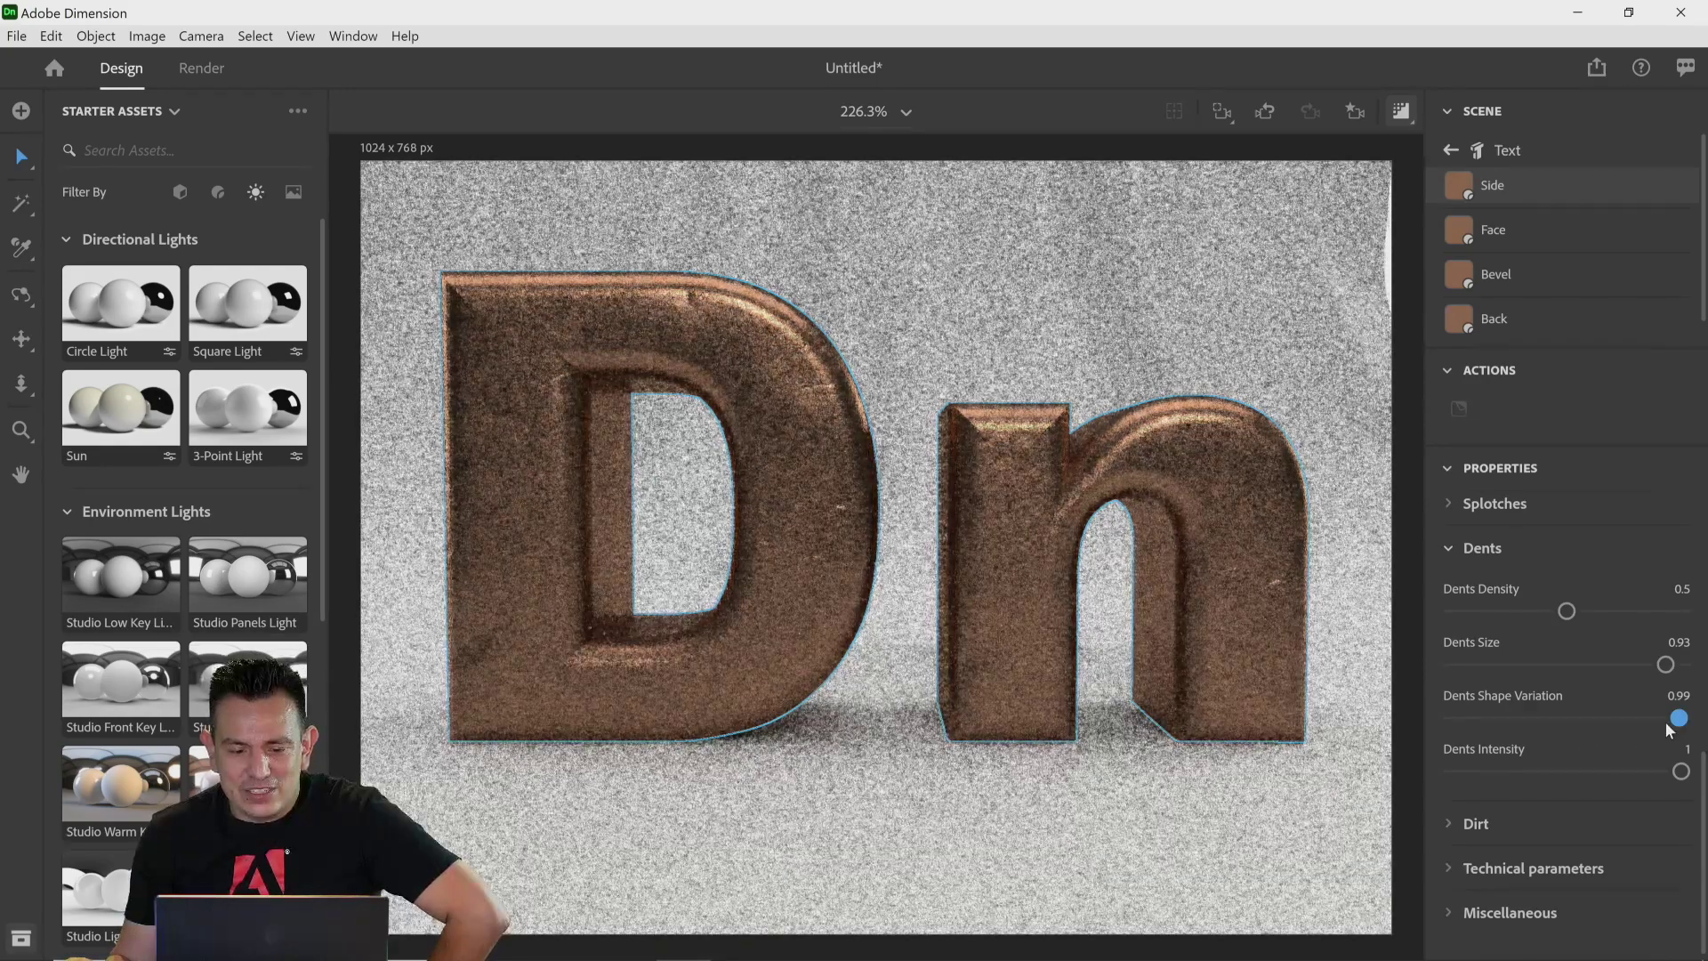
left_click_drag(1677, 725, 1450, 718)
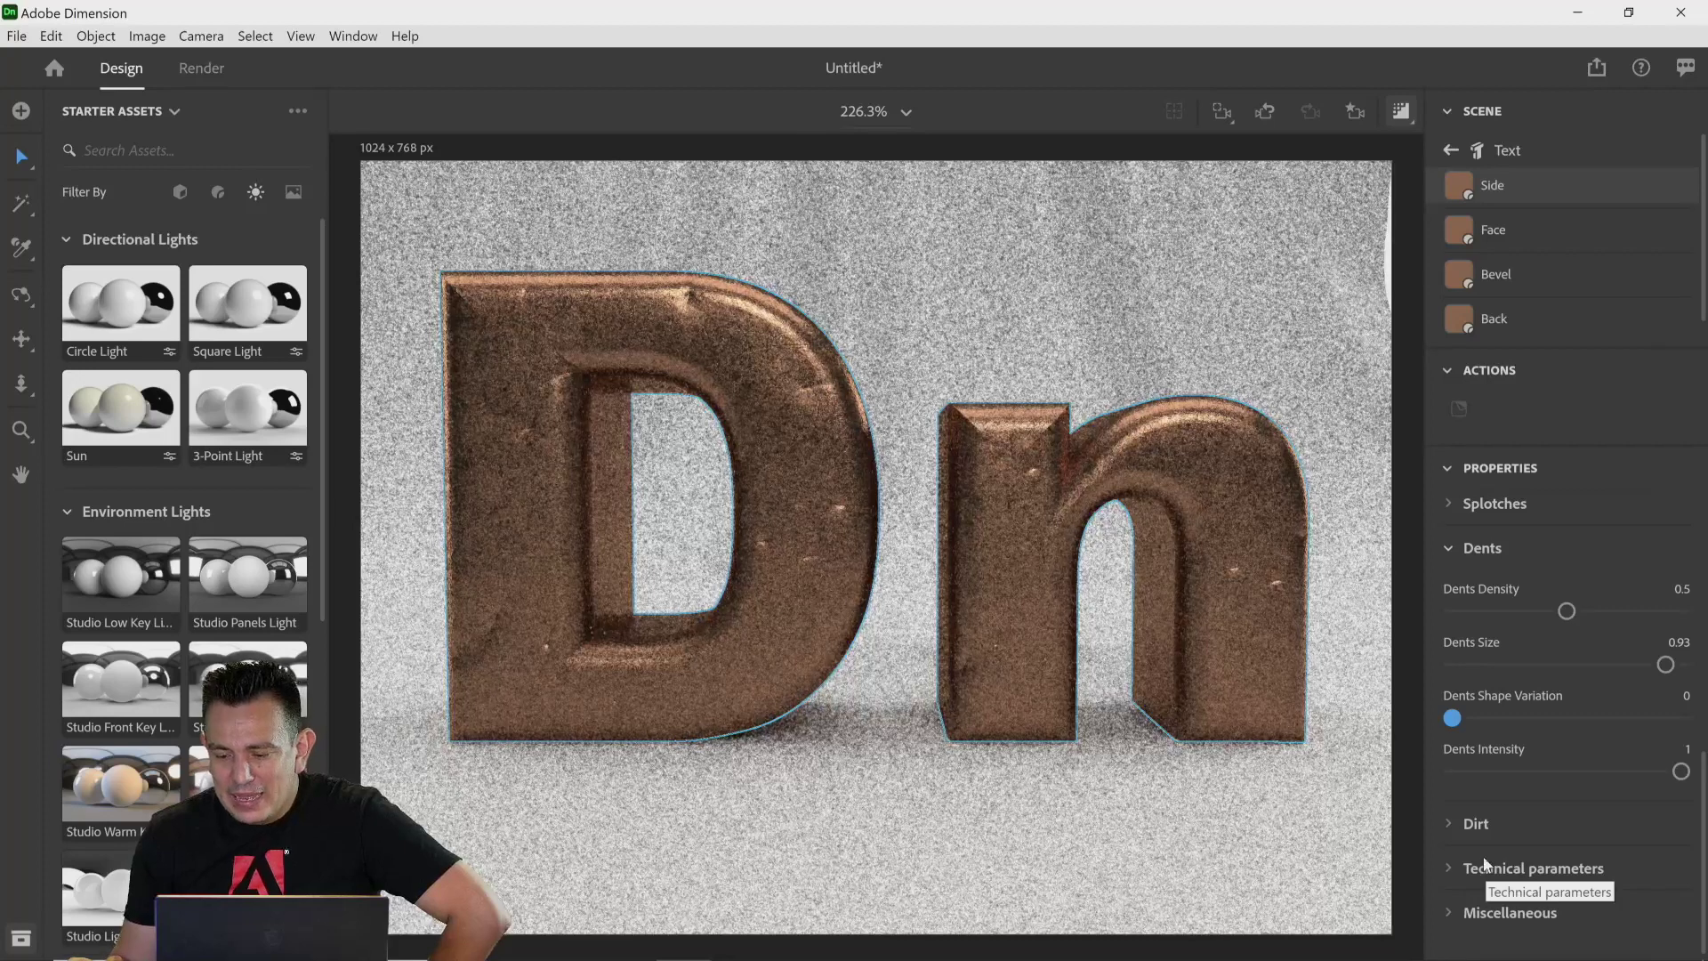
Step: Expand the Dirt settings and try several Dirt amounts, returning Dirt to 0
left_click(1476, 824)
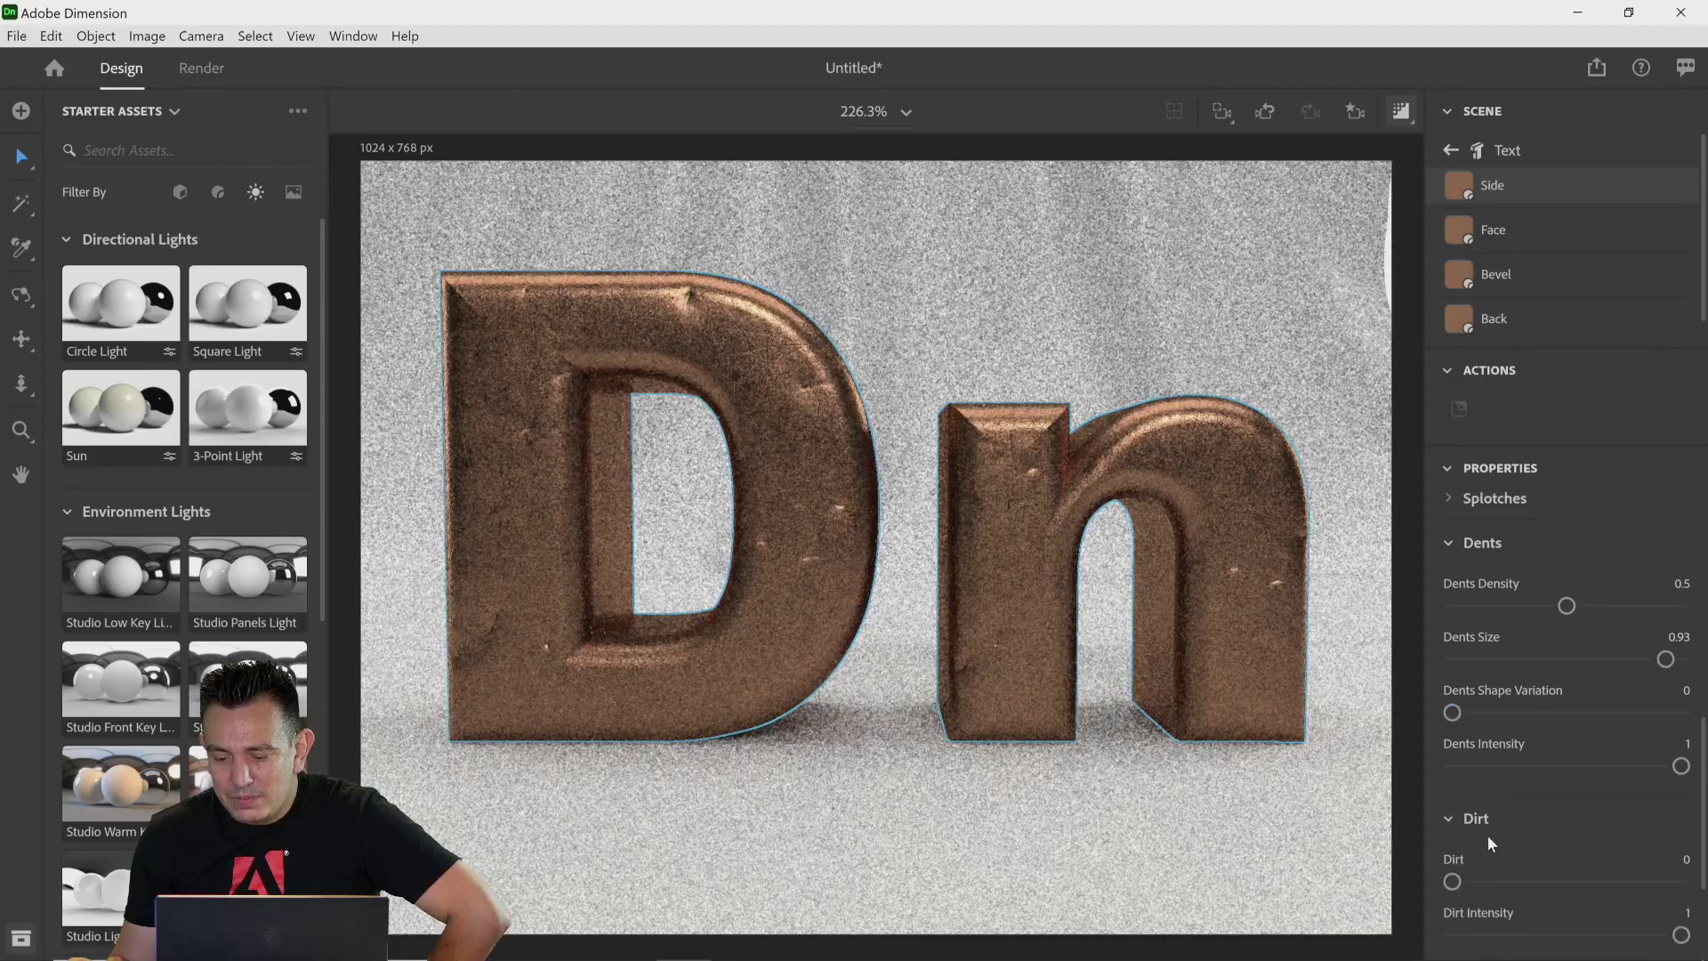
scroll(1491, 841, "down", 2)
left_click_drag(1453, 701, 1539, 700)
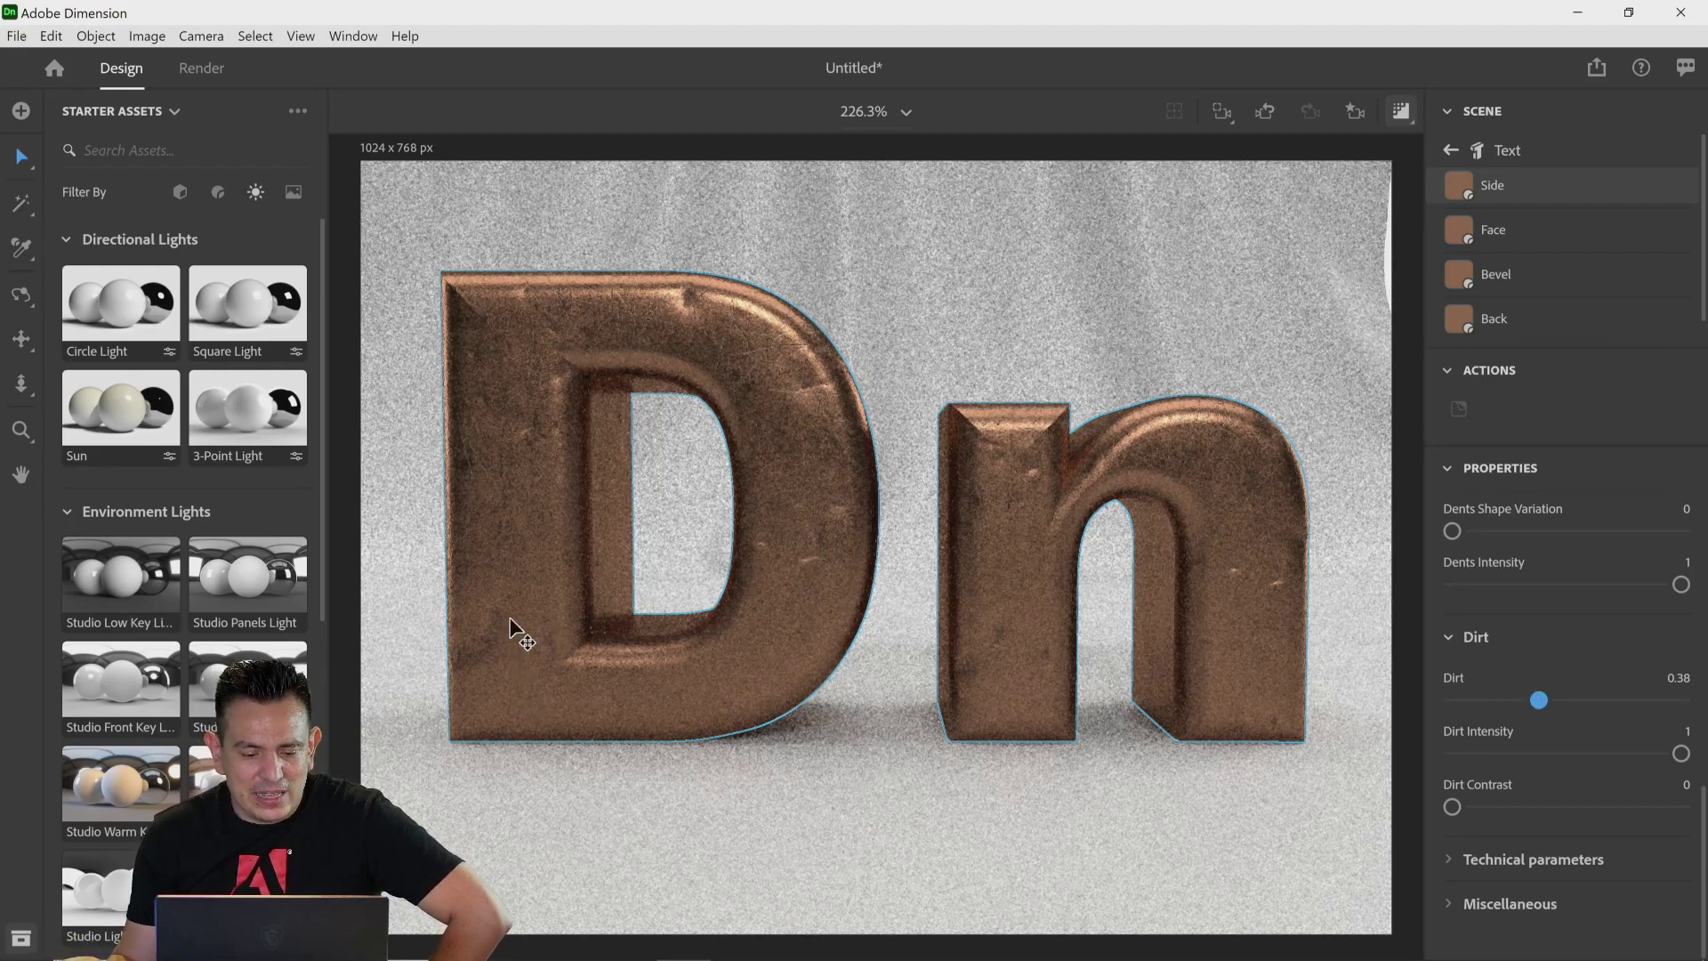
left_click_drag(1539, 700, 1363, 708)
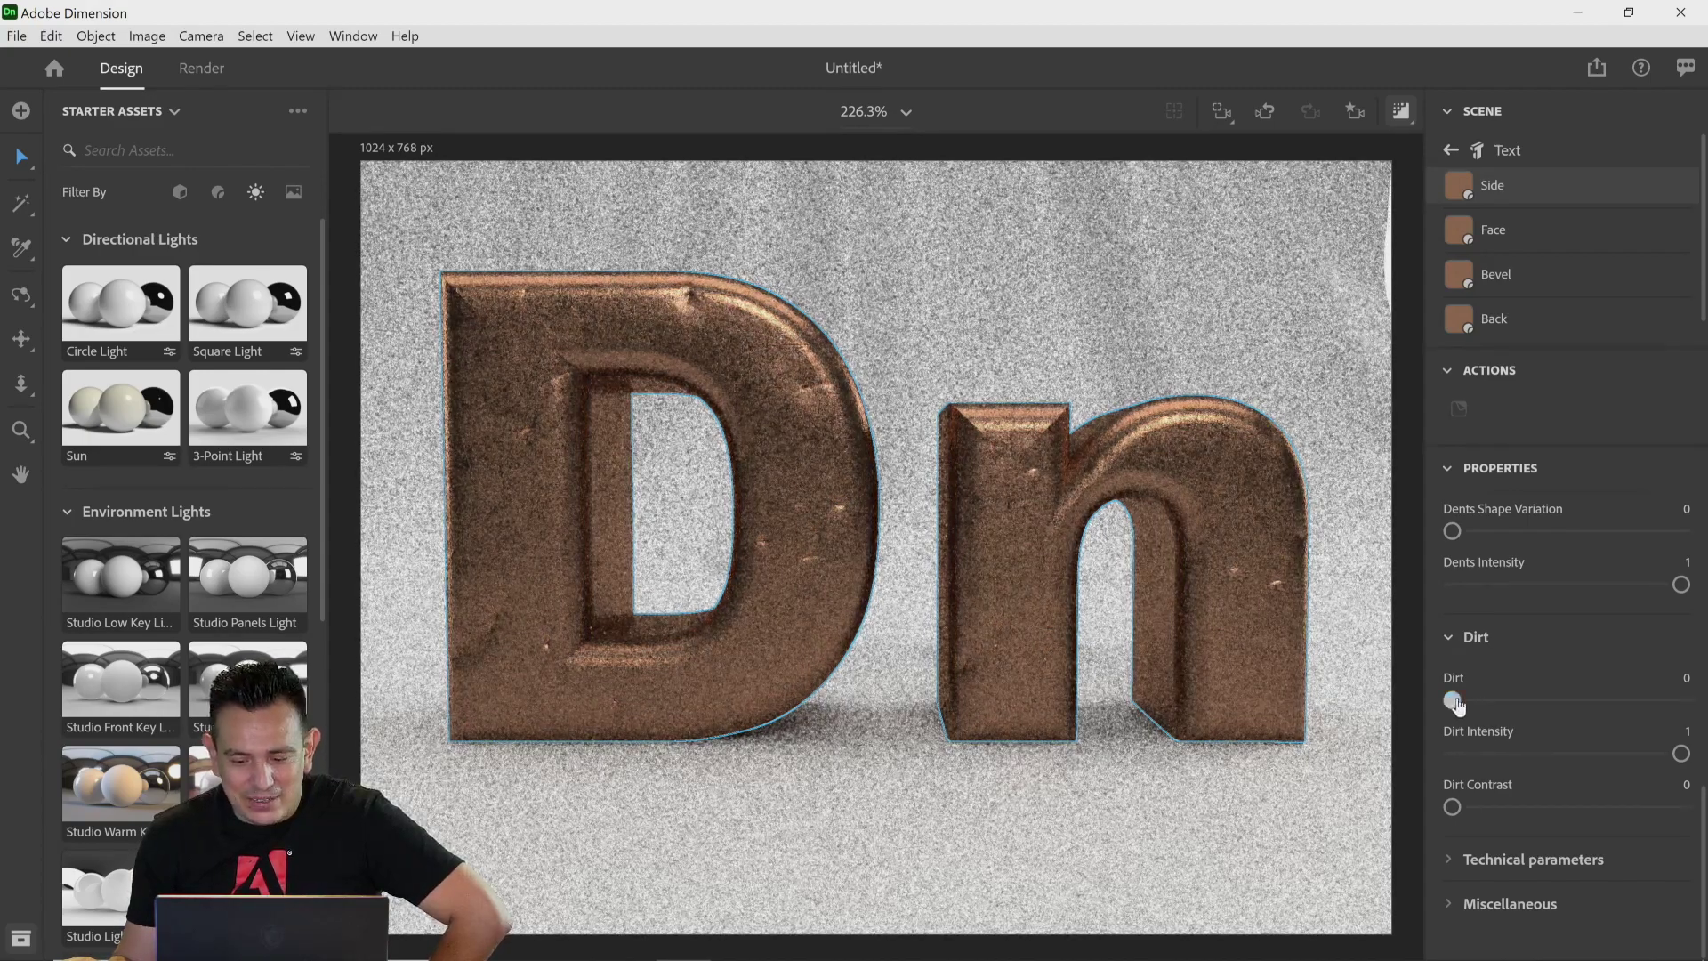
left_click_drag(1455, 704, 1681, 703)
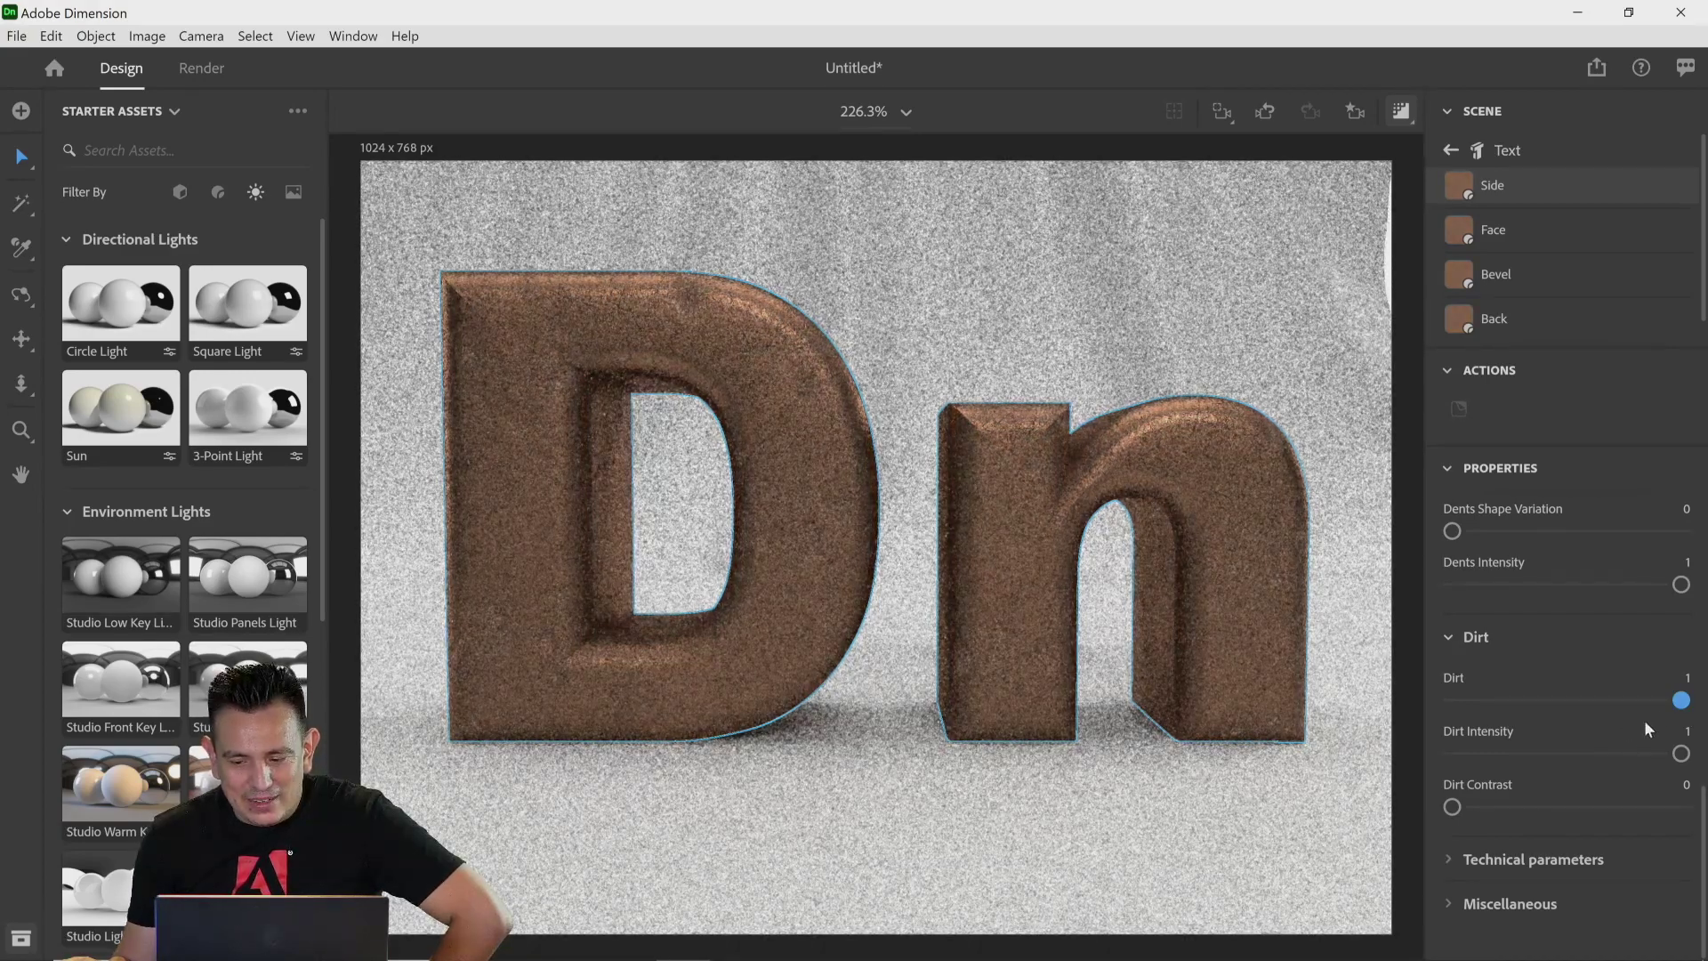
left_click_drag(1680, 700, 1441, 707)
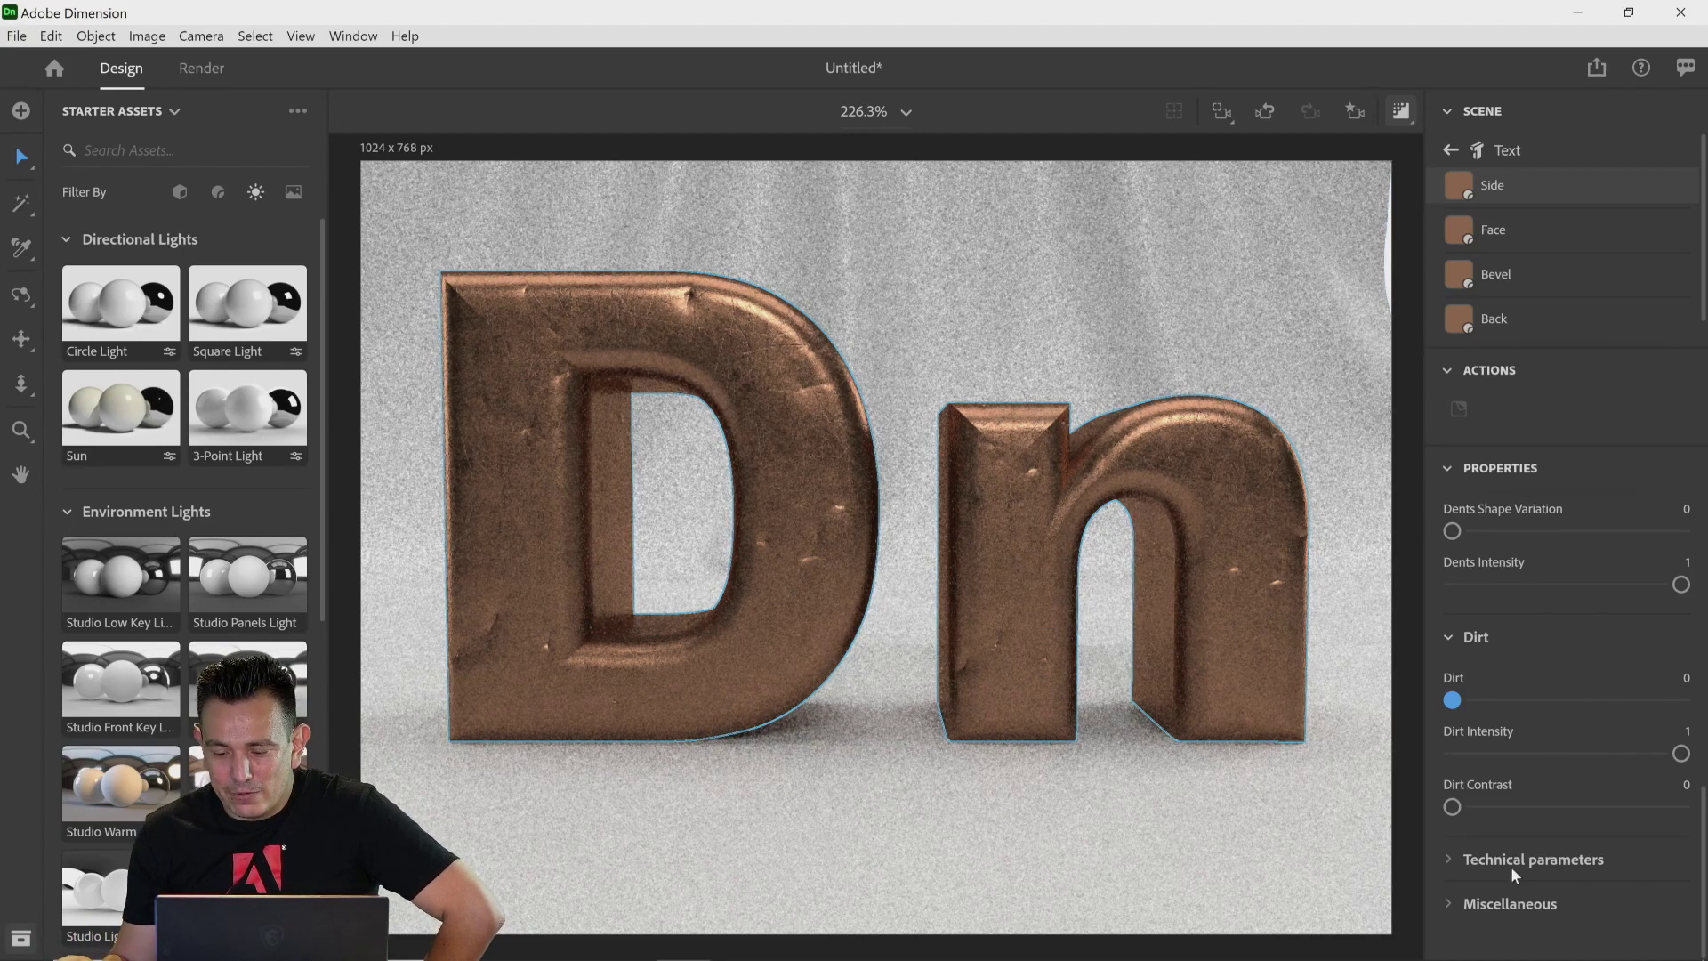
Step: Expand Technical parameters and set the material's Luminosity to 0.47
left_click(1481, 861)
scroll(1546, 877, "down", 2)
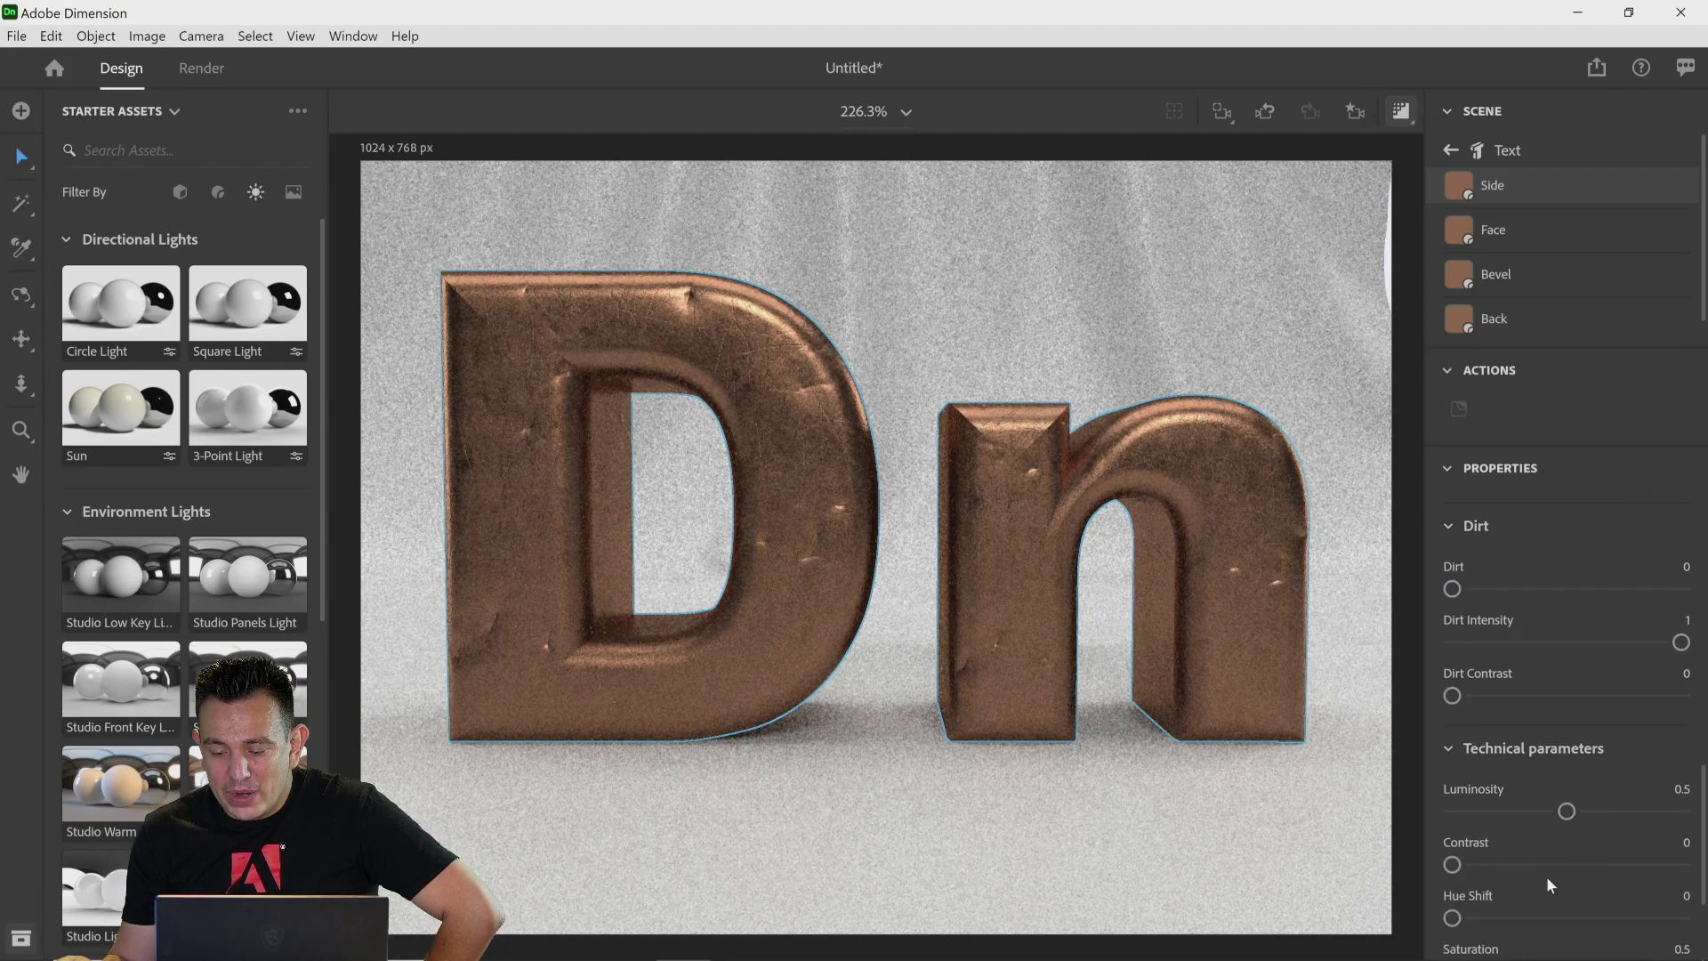
left_click_drag(1566, 638, 1484, 641)
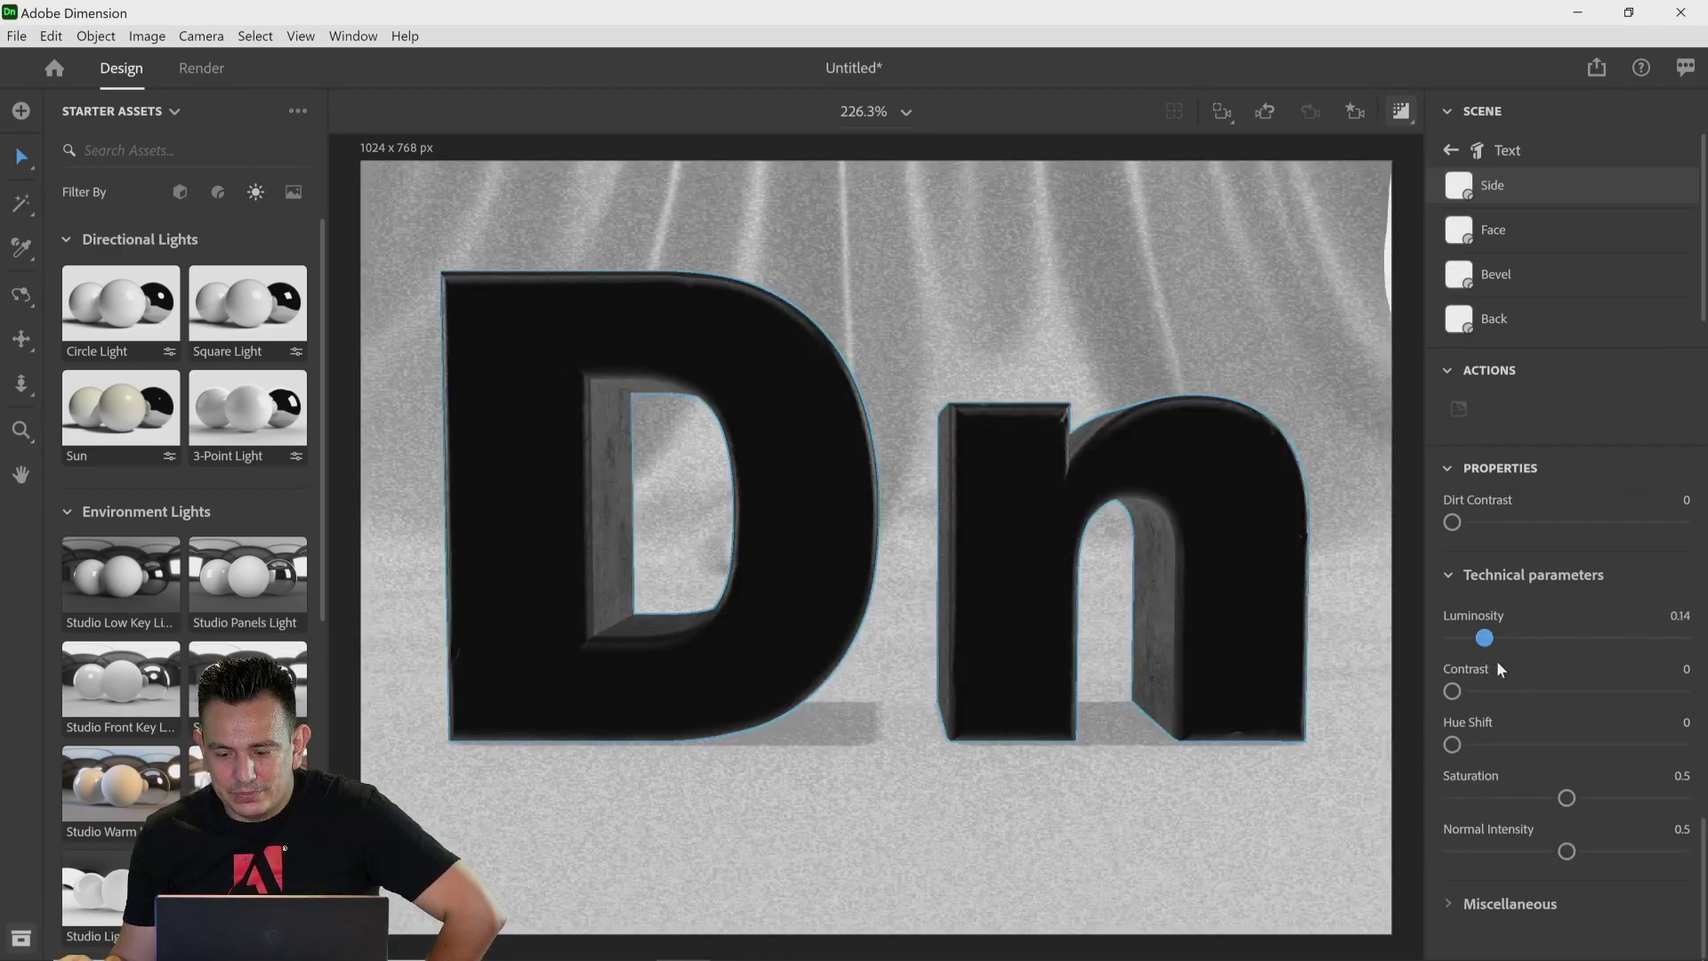
left_click(1529, 640)
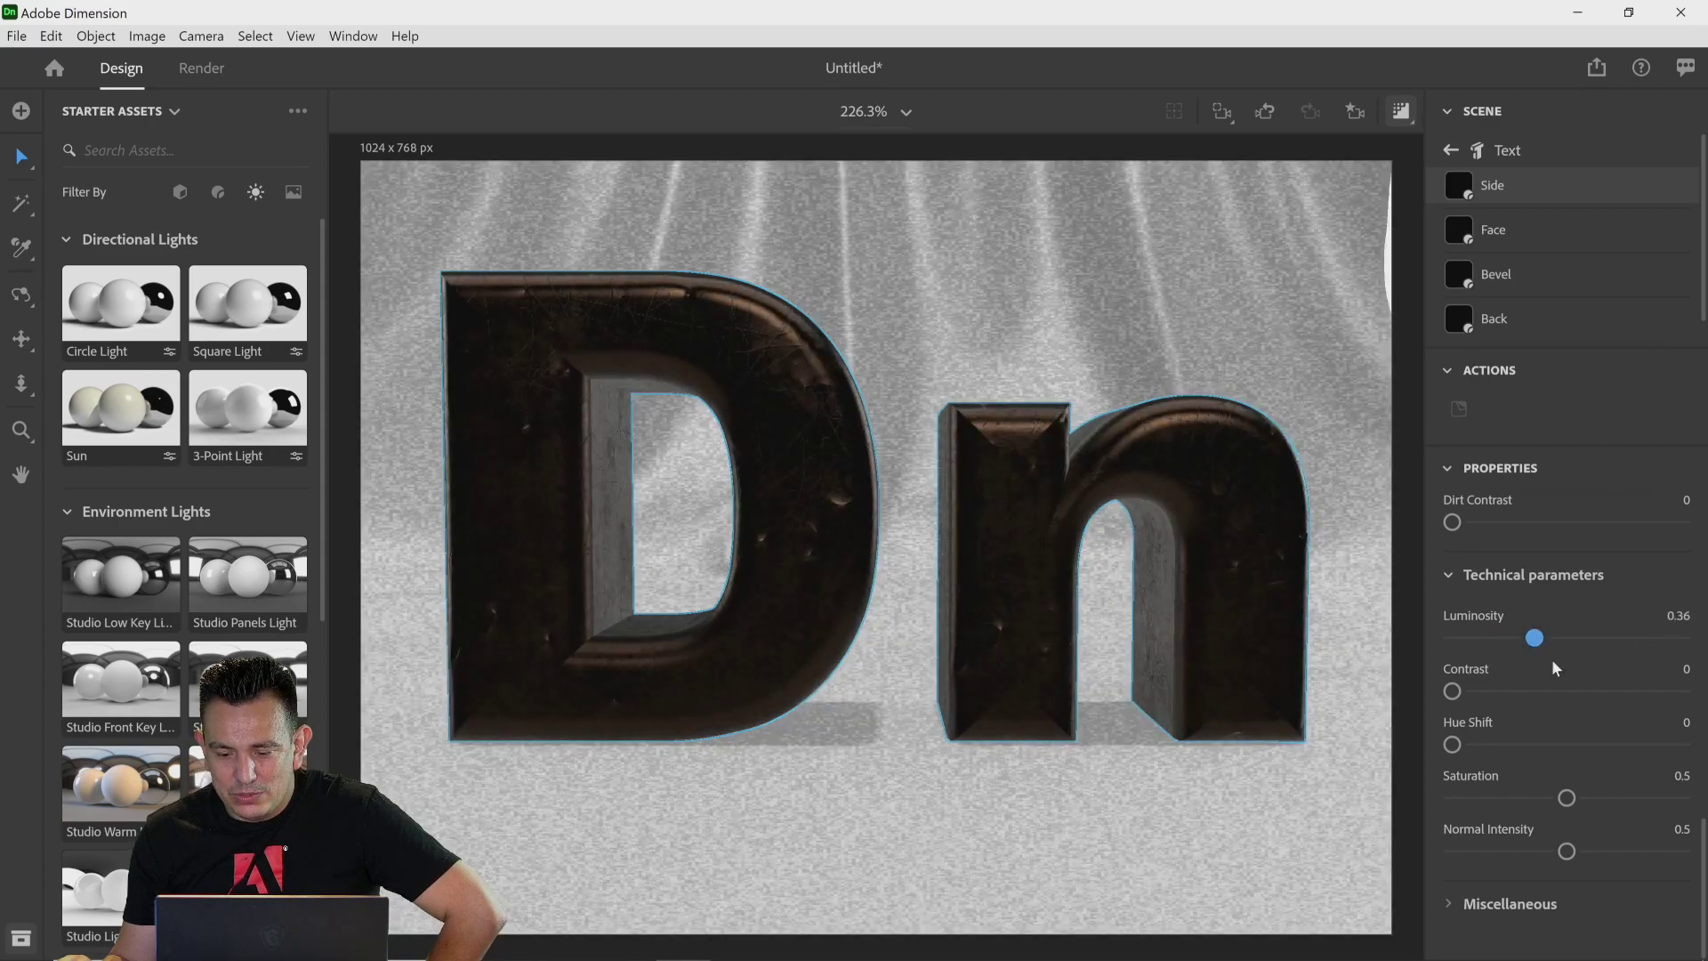
left_click_drag(1541, 645, 1559, 639)
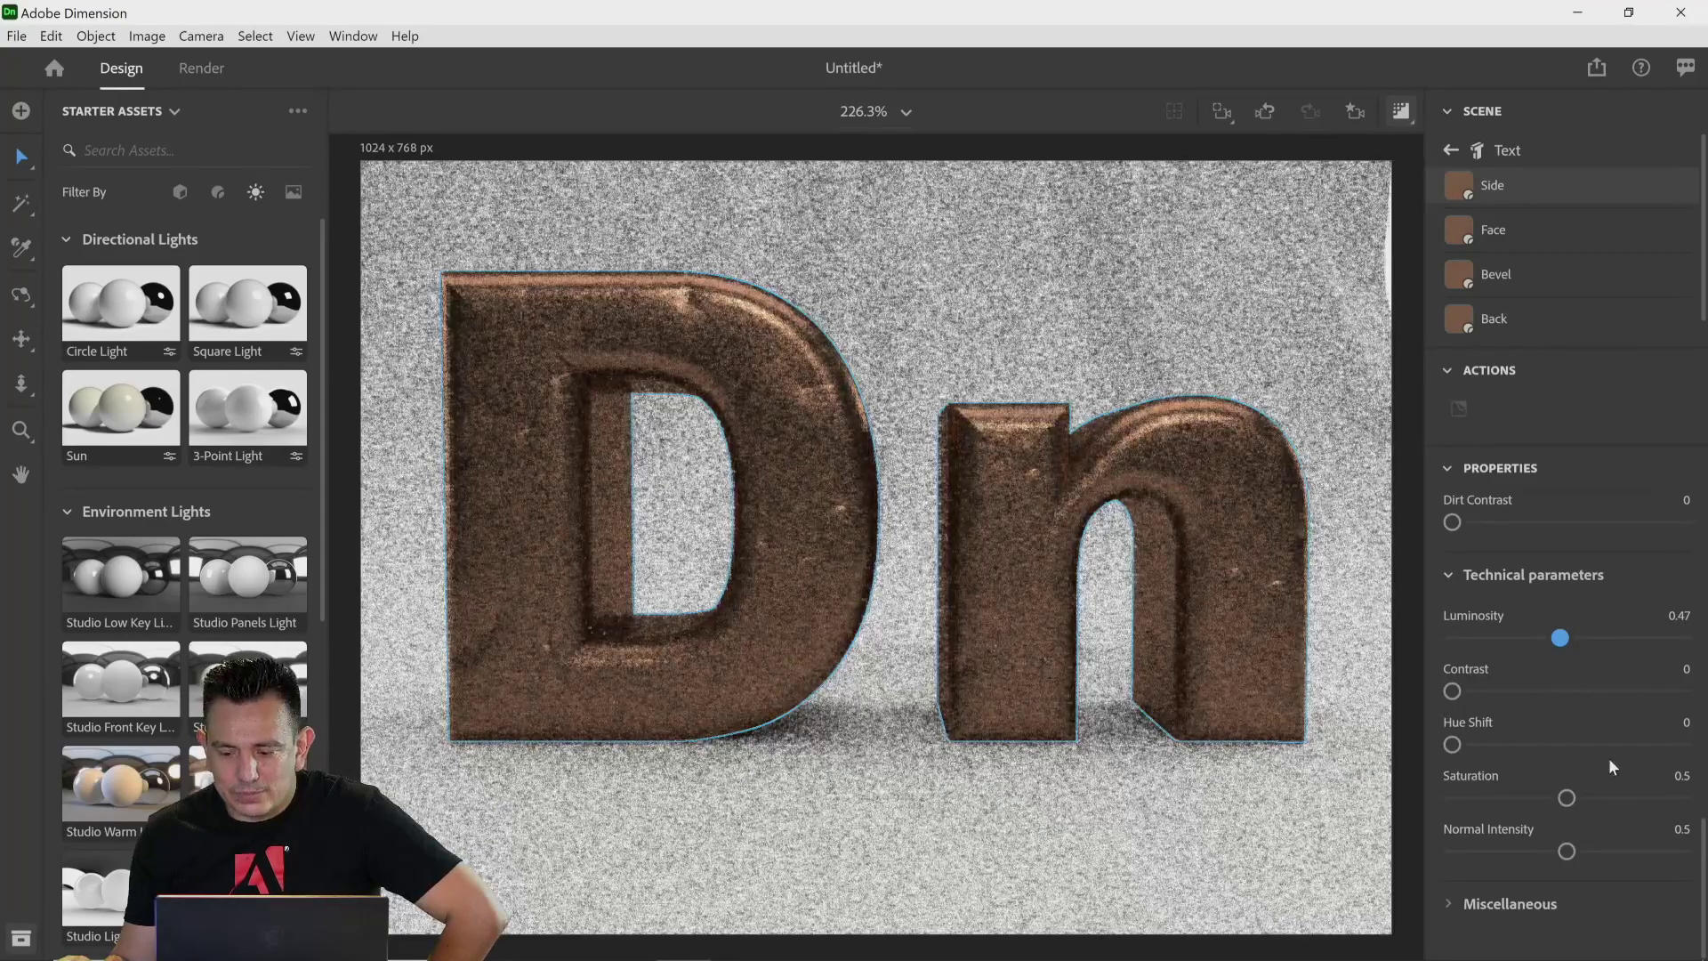
Step: Try different Hue Shift and Saturation values, returning Saturation to 0.5, and expand the Miscellaneous settings
mouse_move(1451, 691)
left_mouse_down()
mouse_move(1682, 746)
mouse_move(1527, 747)
left_mouse_up()
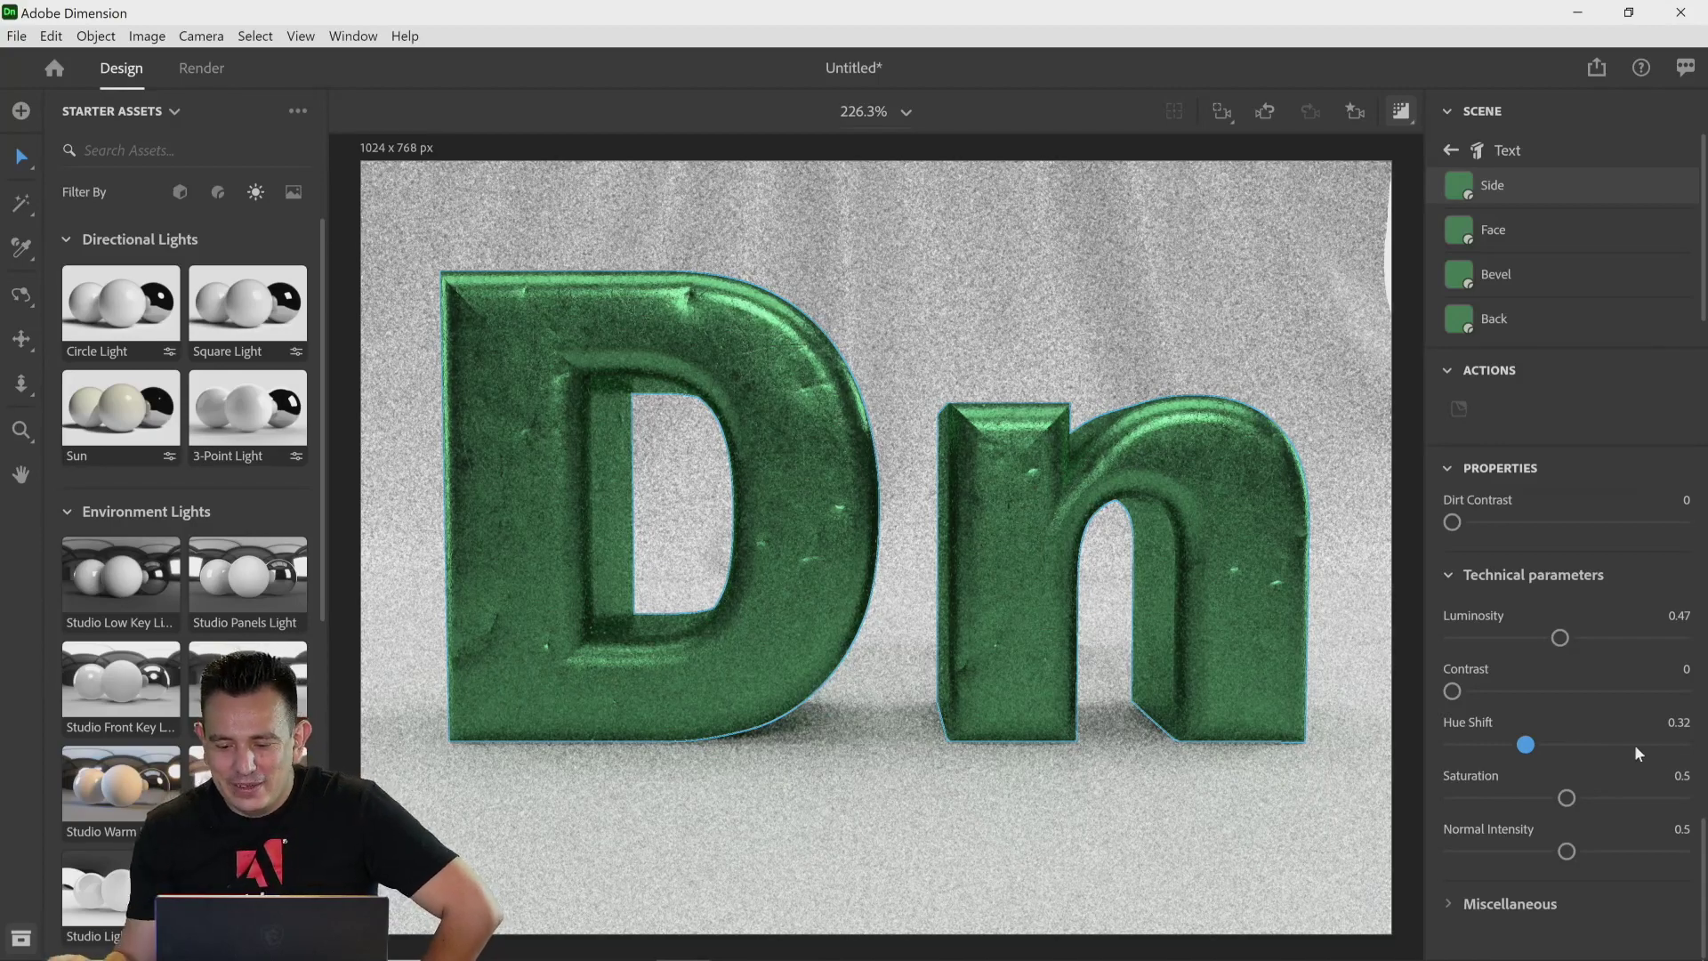
left_click_drag(1526, 750, 1412, 777)
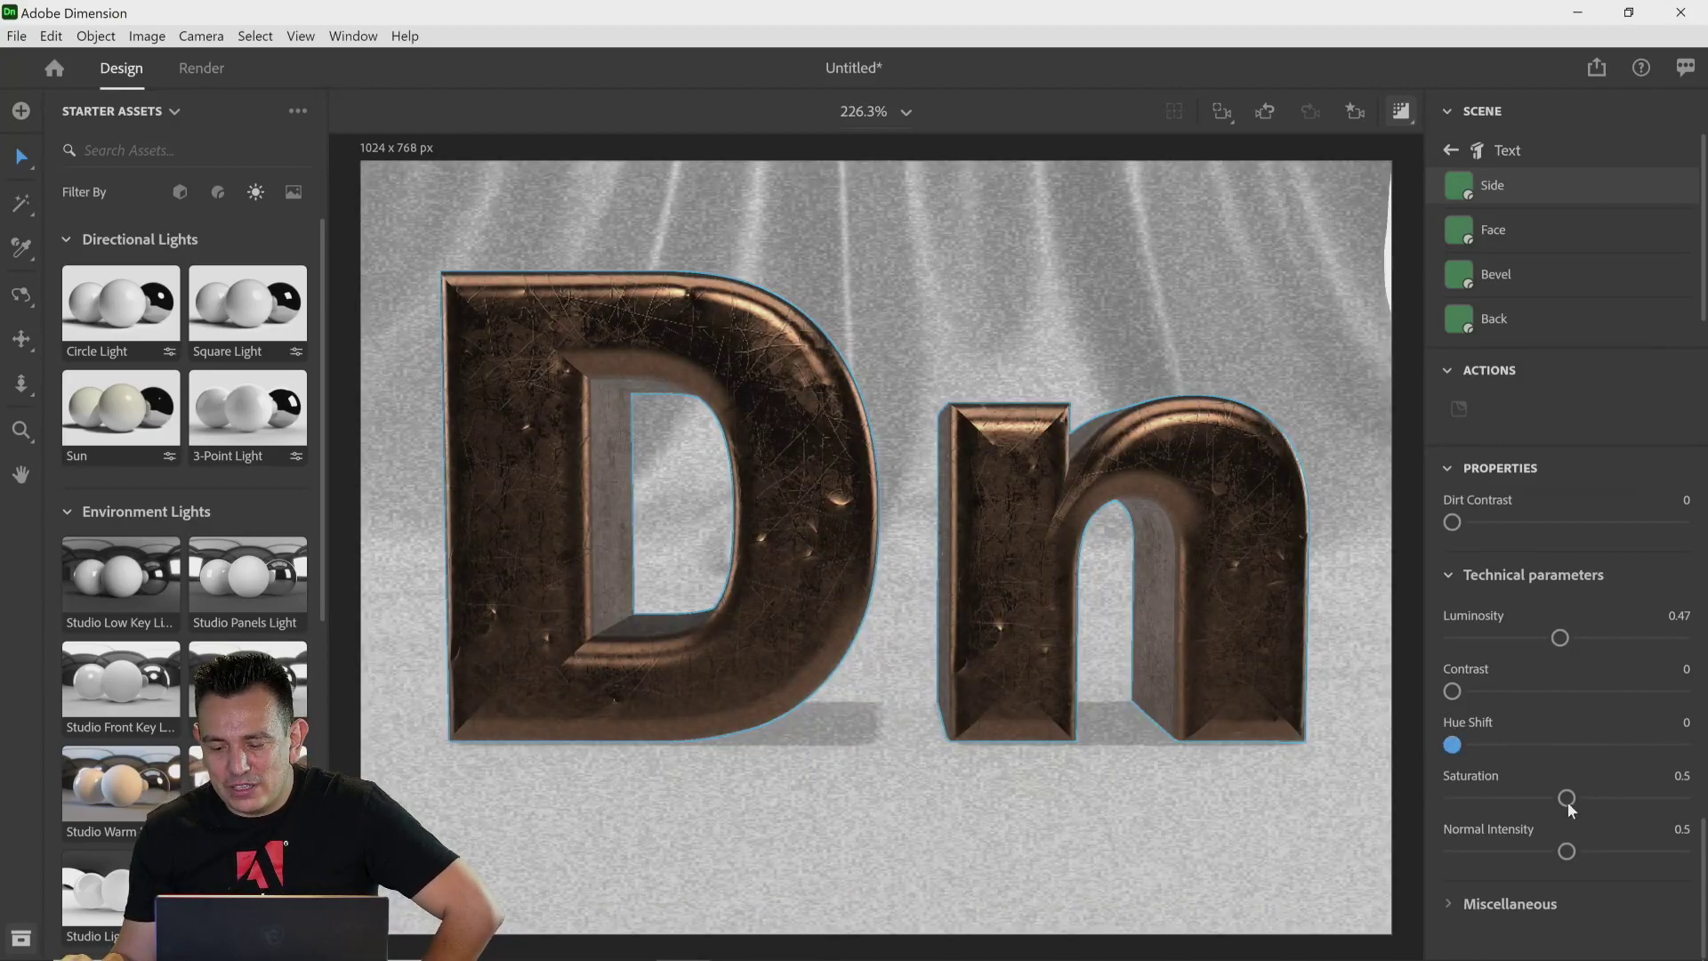
left_click_drag(1567, 798, 1584, 800)
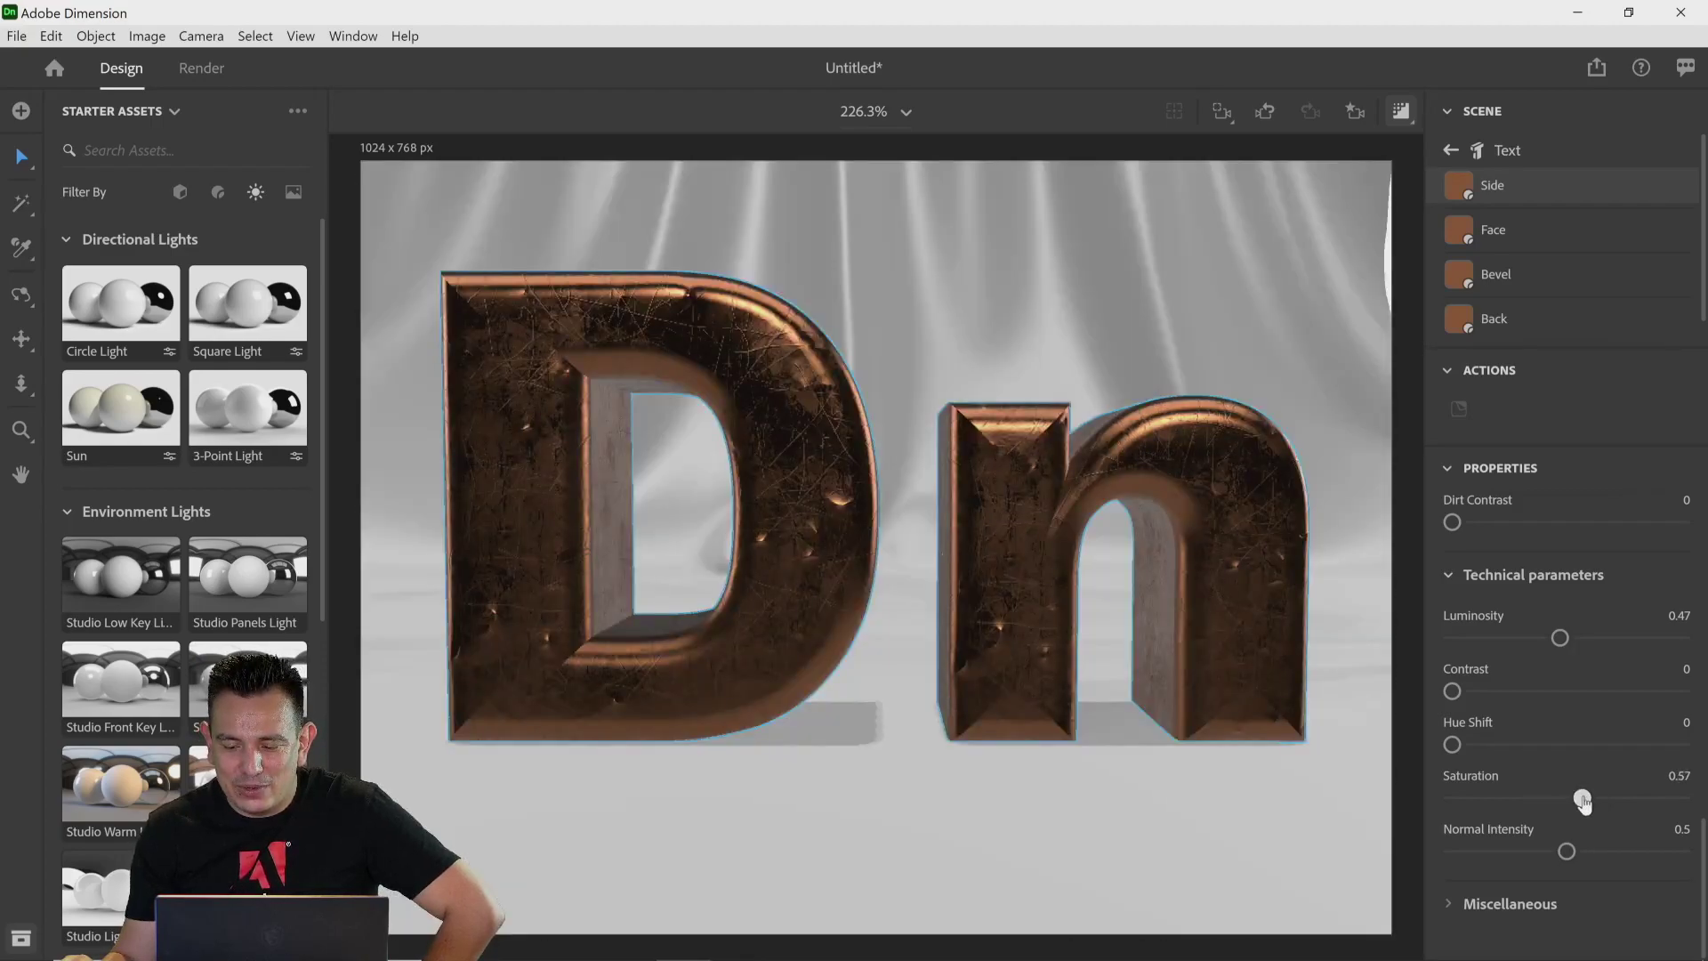
left_click(1679, 776)
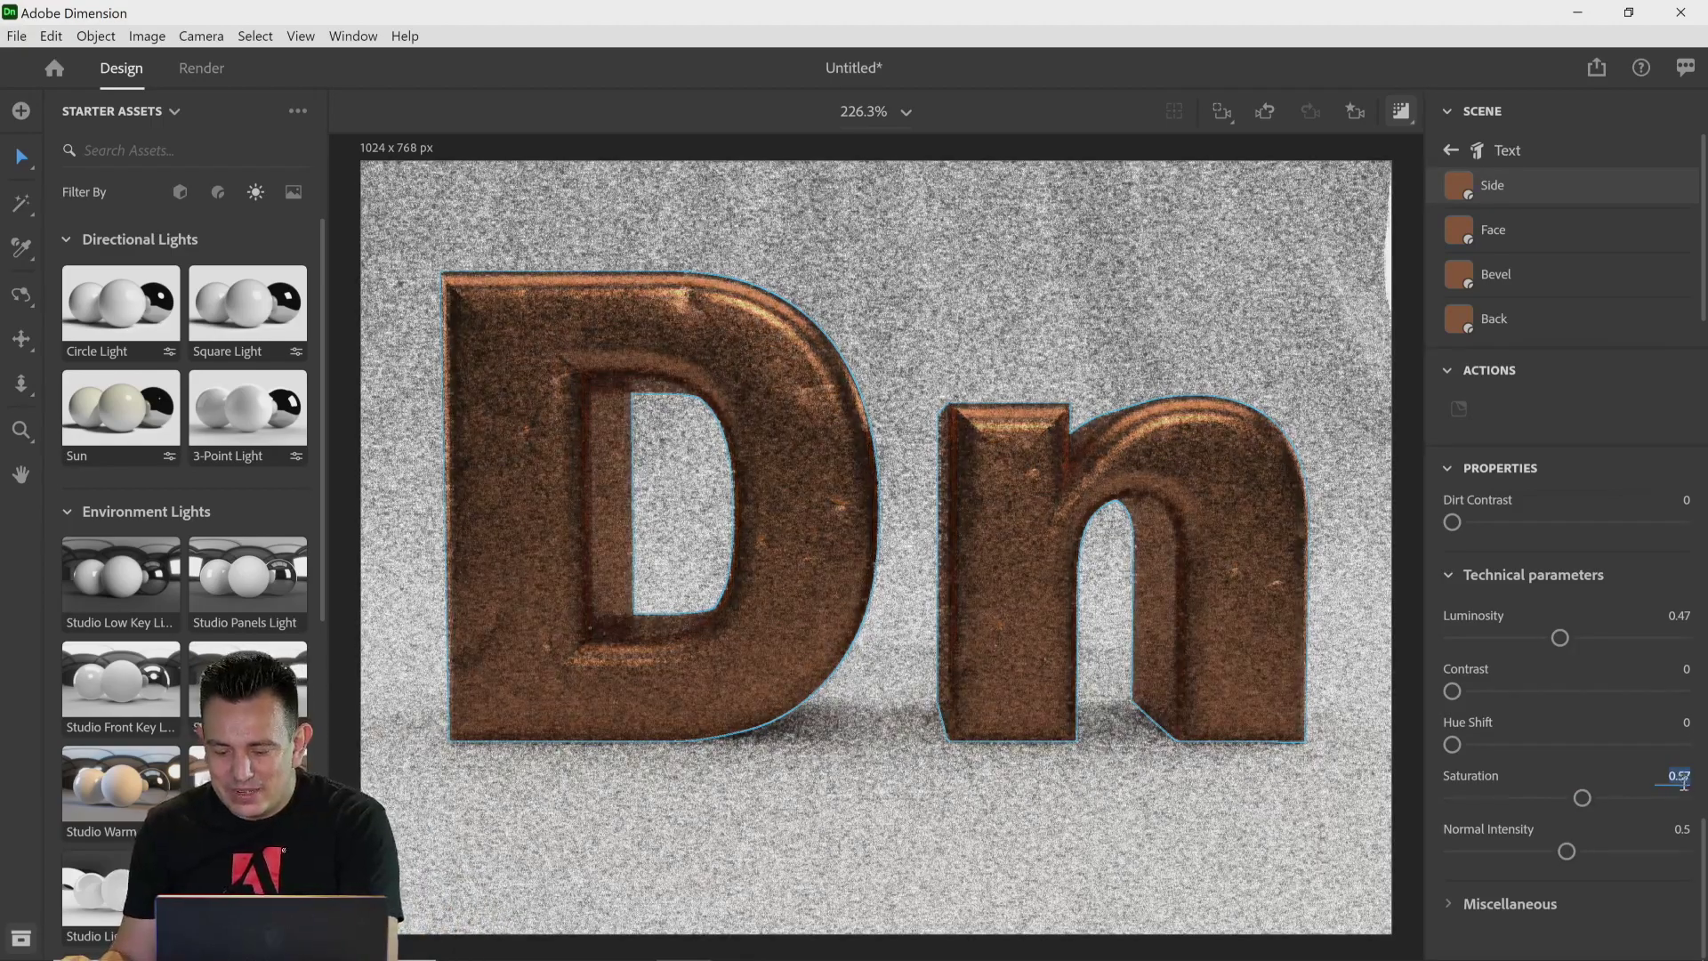
key("Return")
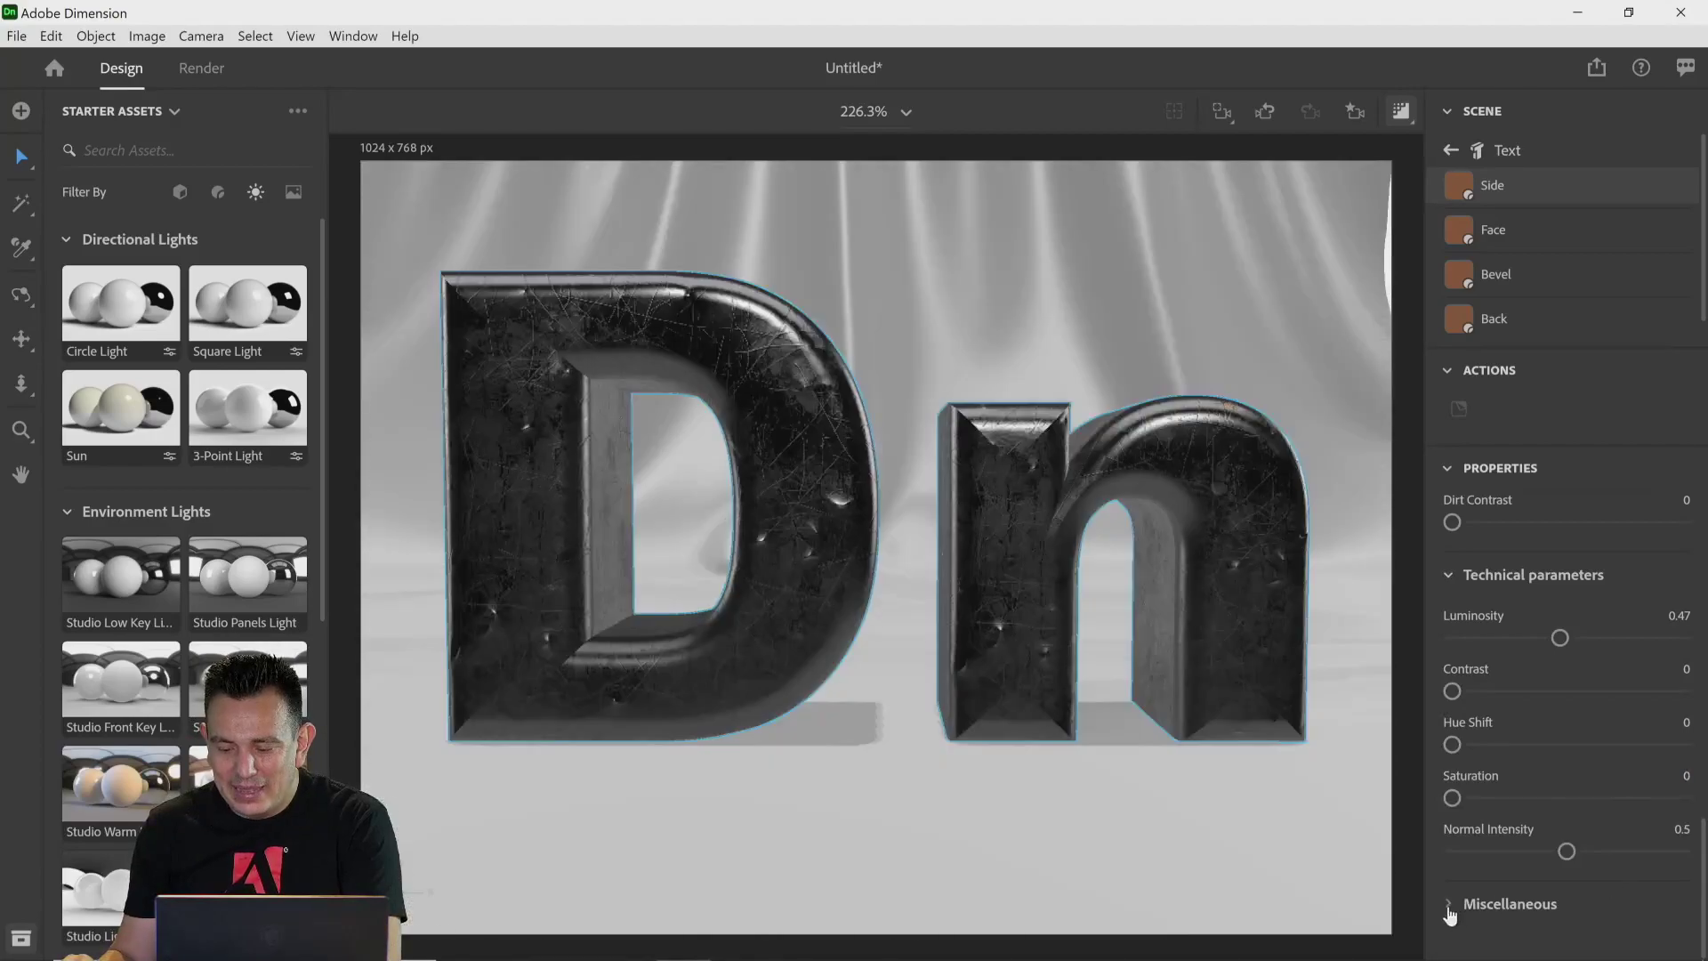
left_click(1449, 903)
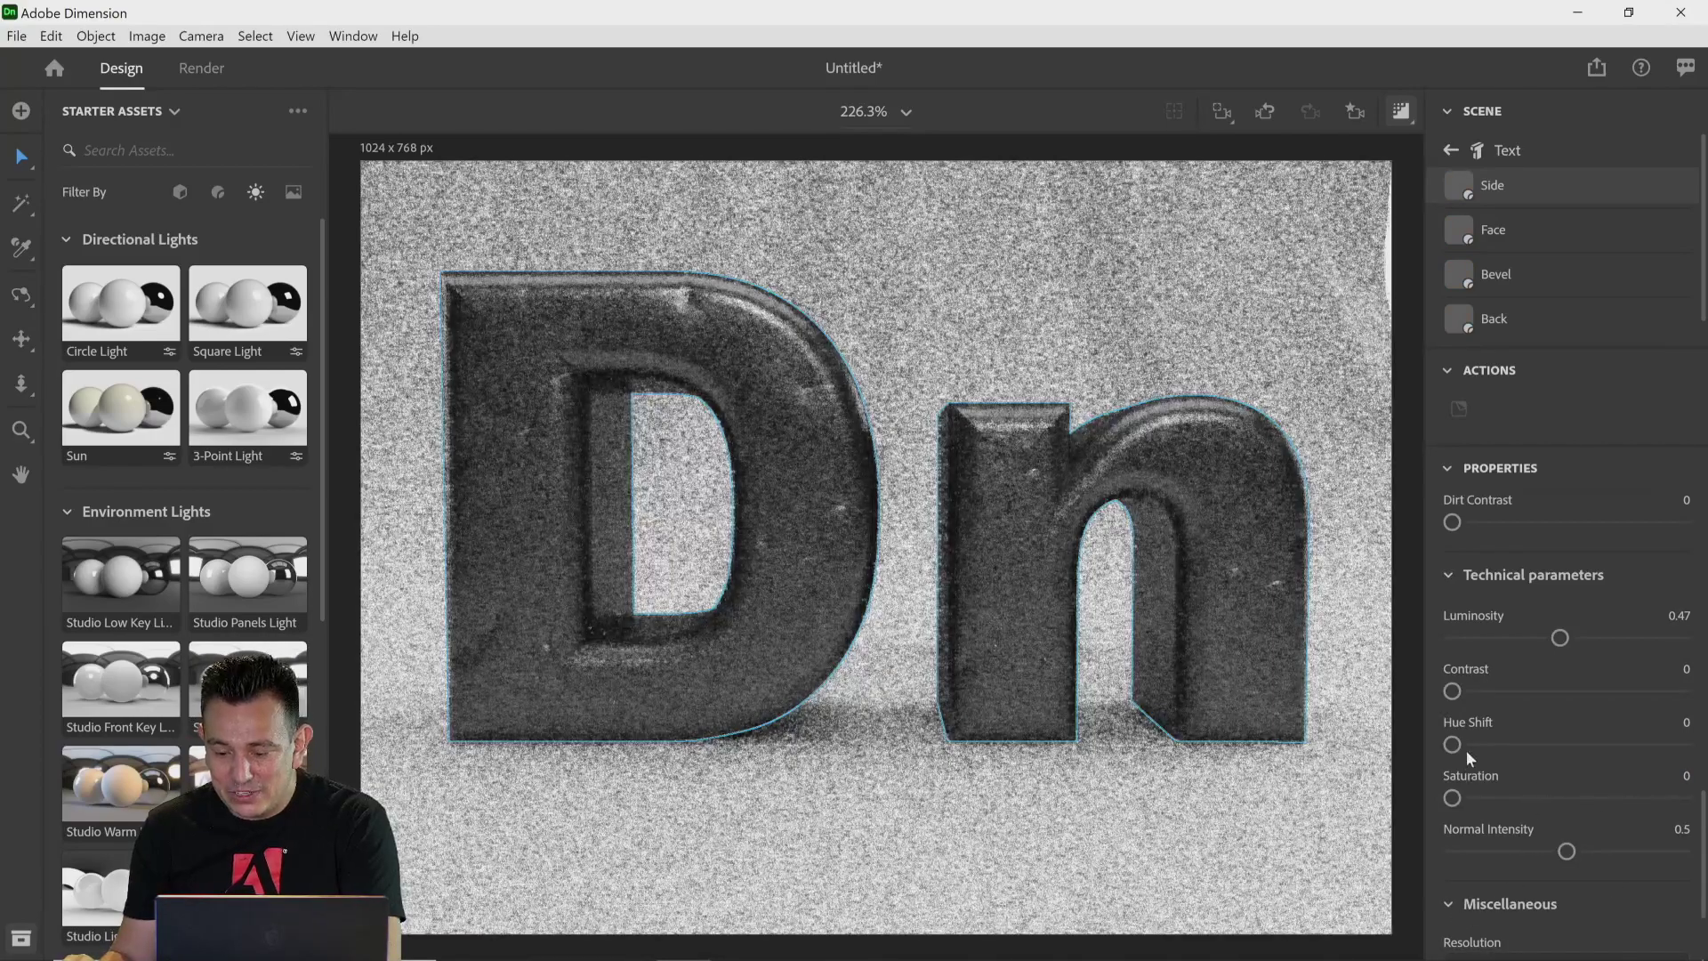
left_click_drag(1452, 797, 1566, 799)
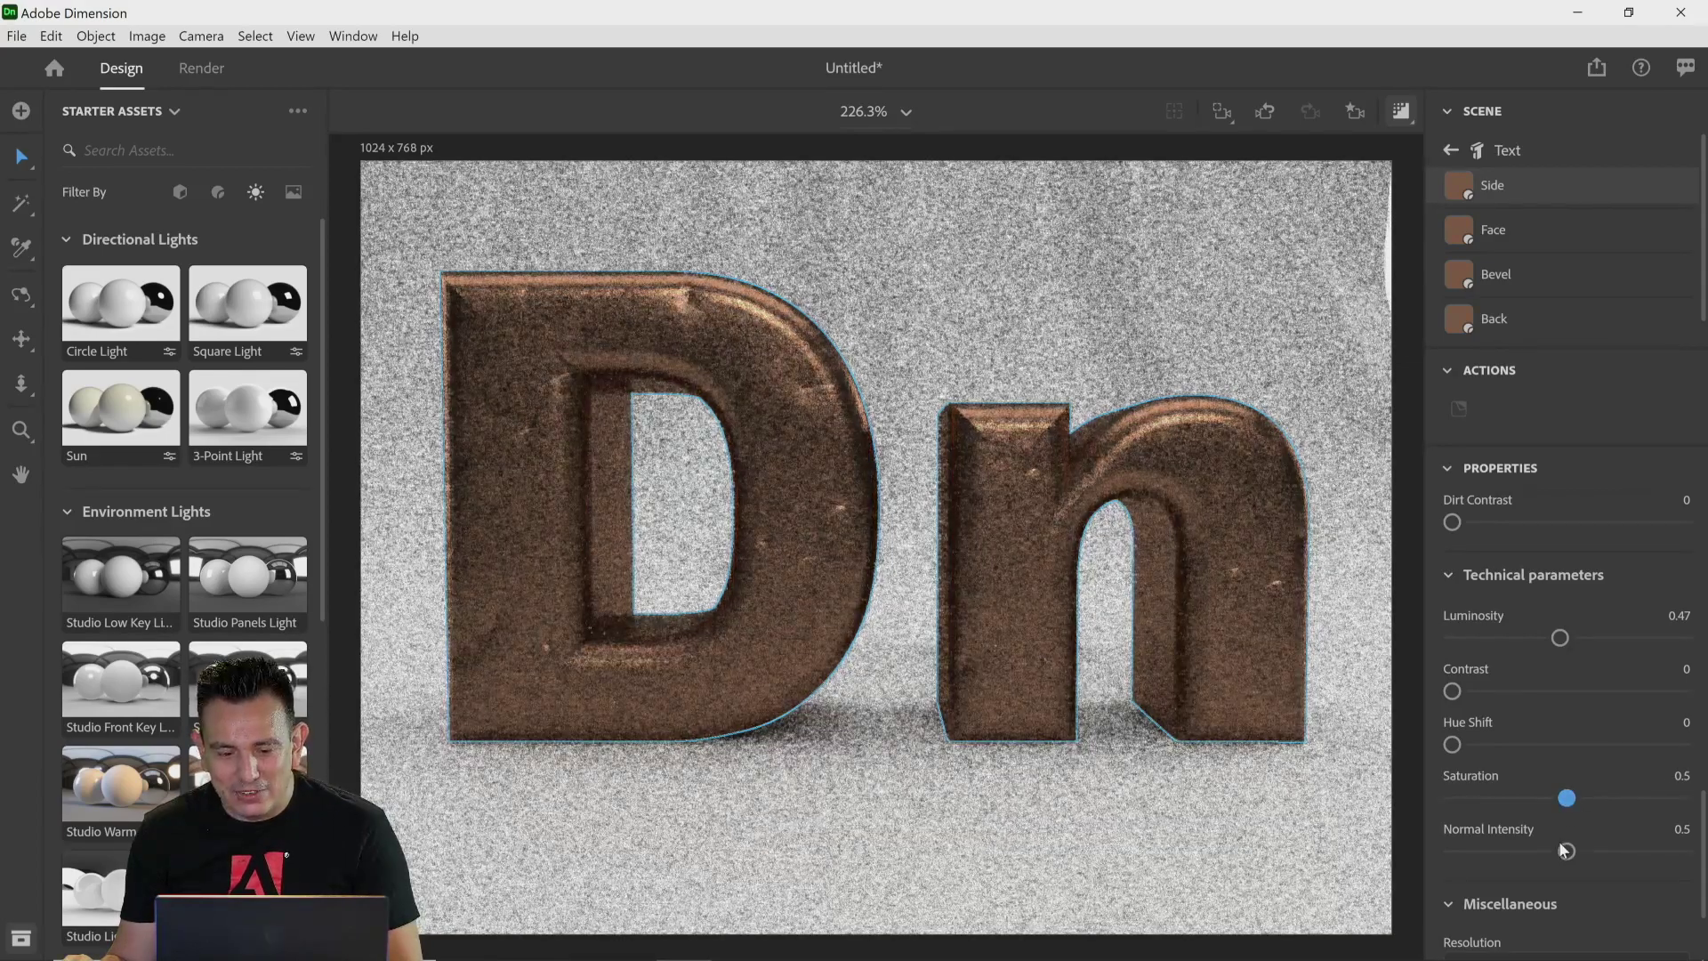
Step: Try several texture resolutions and settle on a Resolution of 2048px for the text material
scroll(1487, 879, "down", 2)
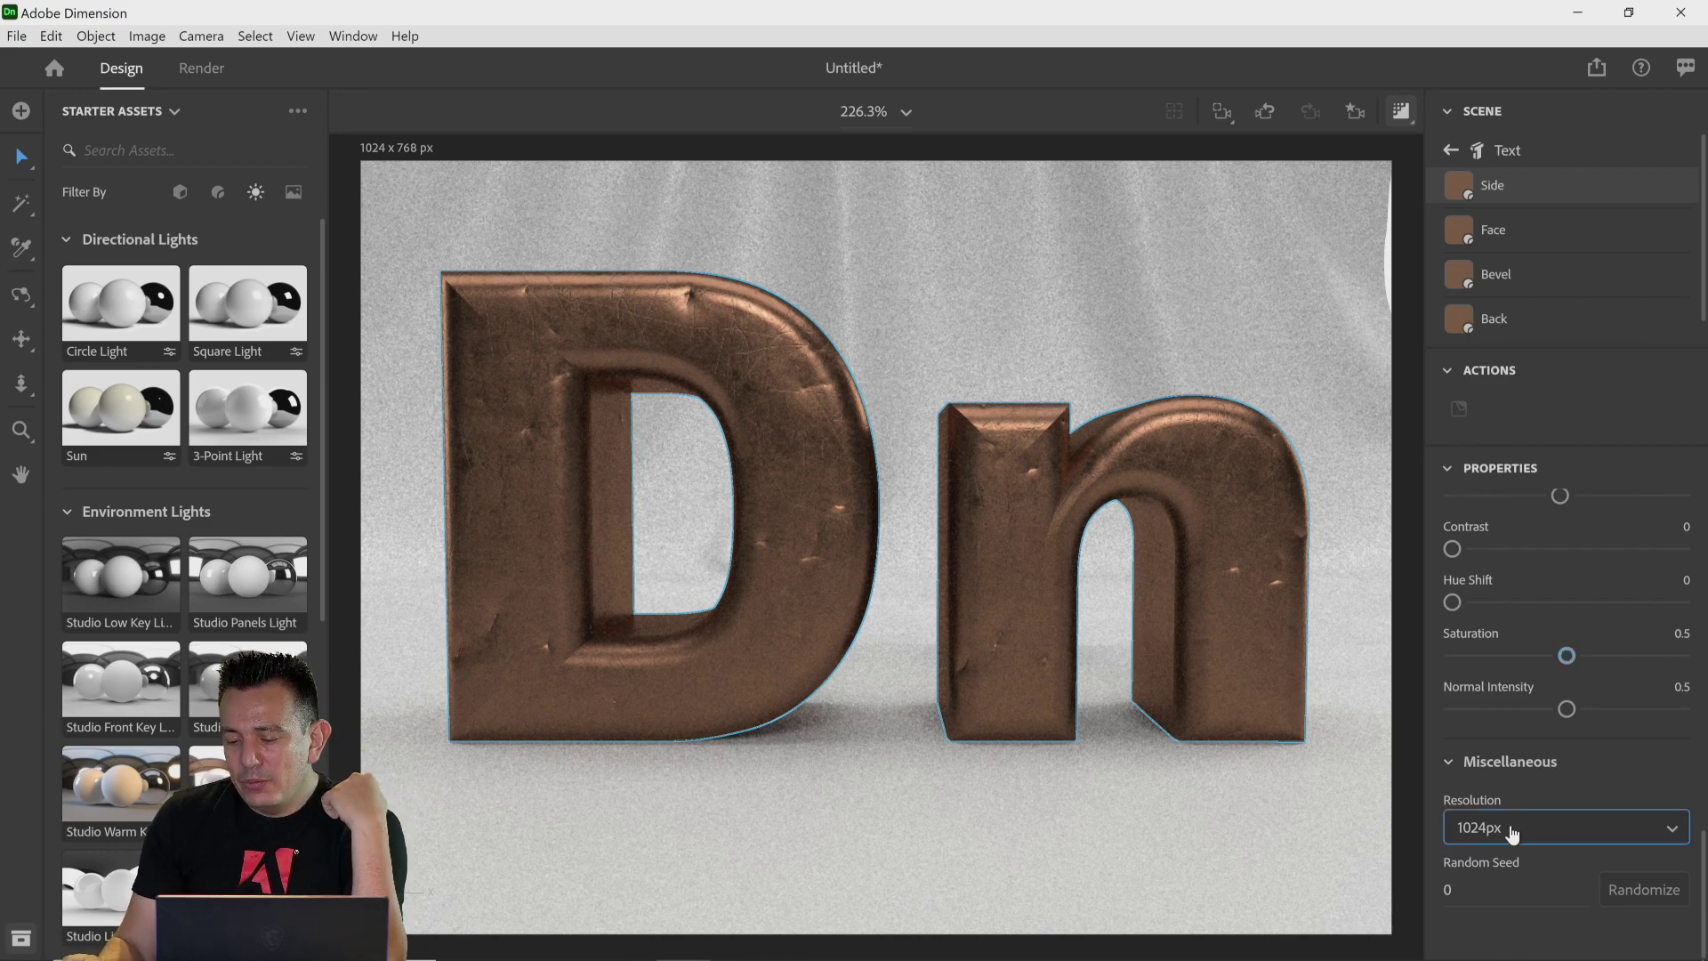
left_click(1511, 831)
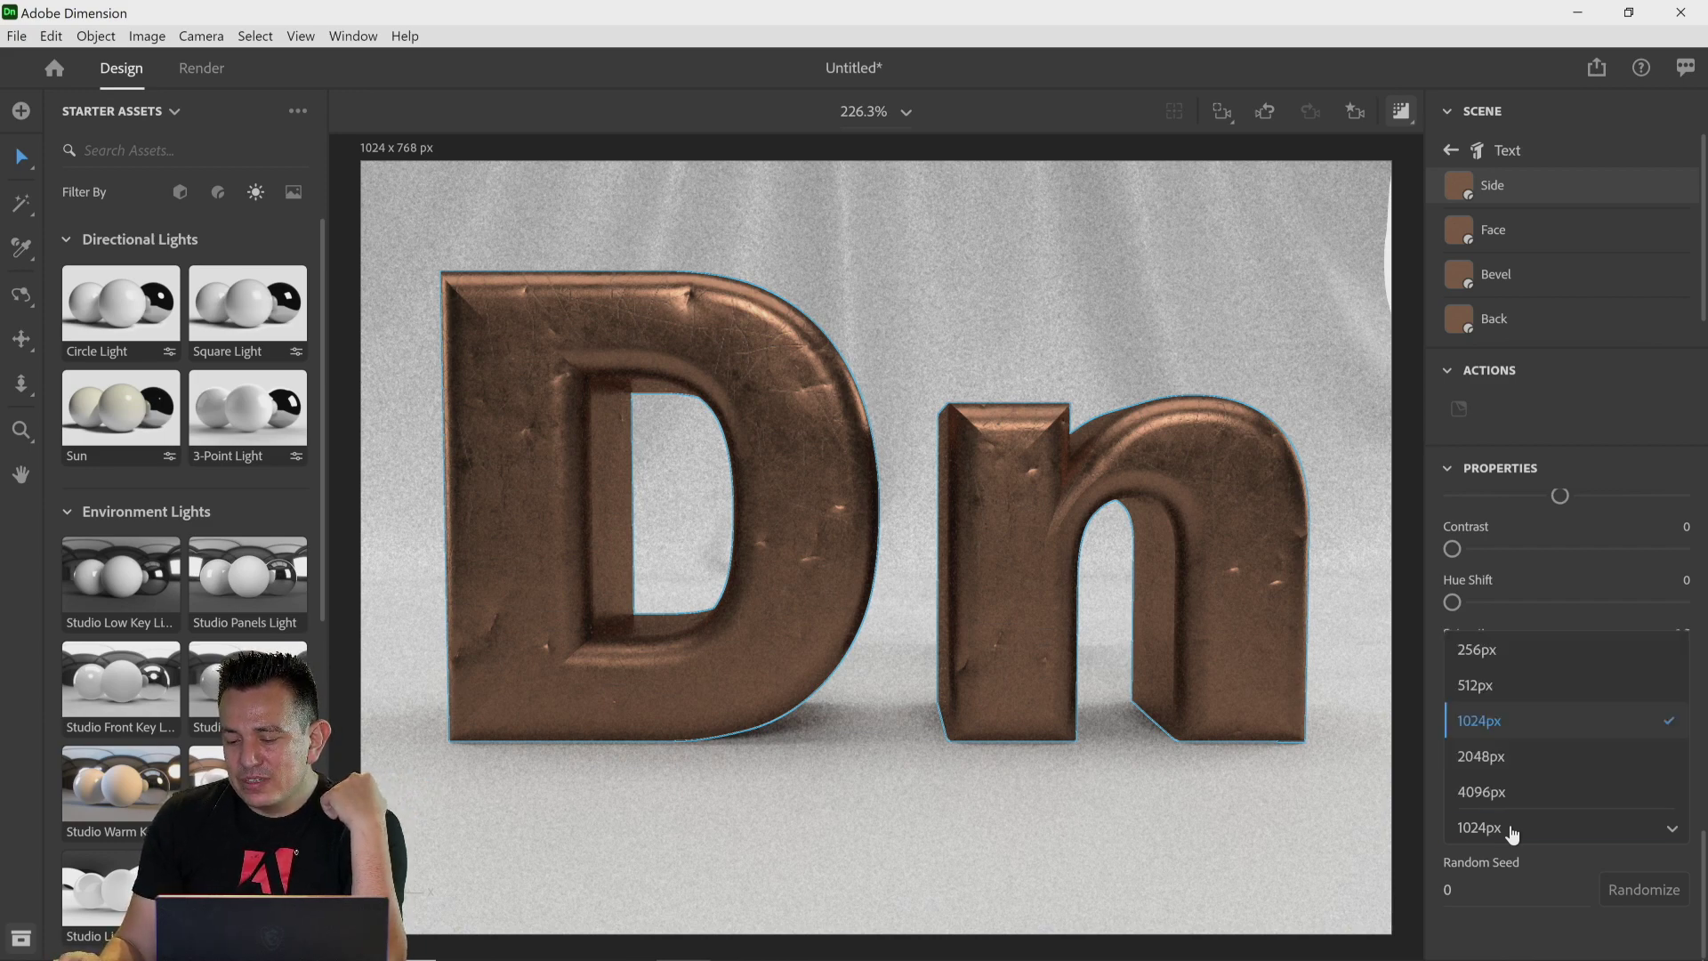
left_click(1495, 659)
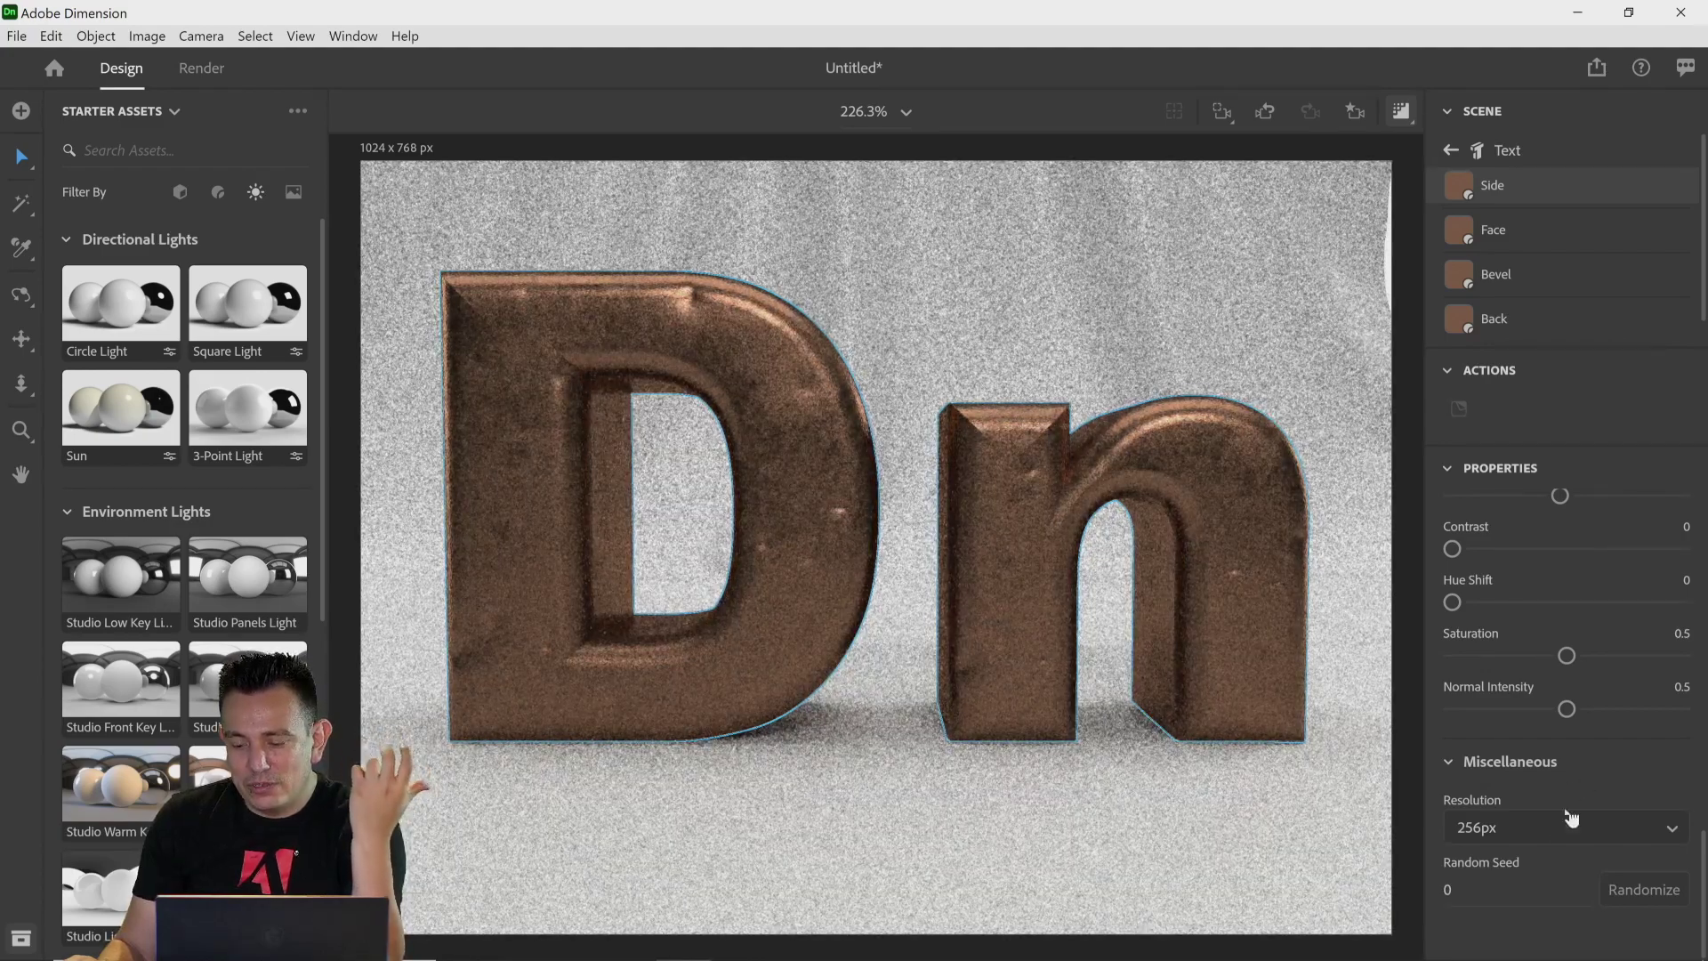
left_click(1550, 832)
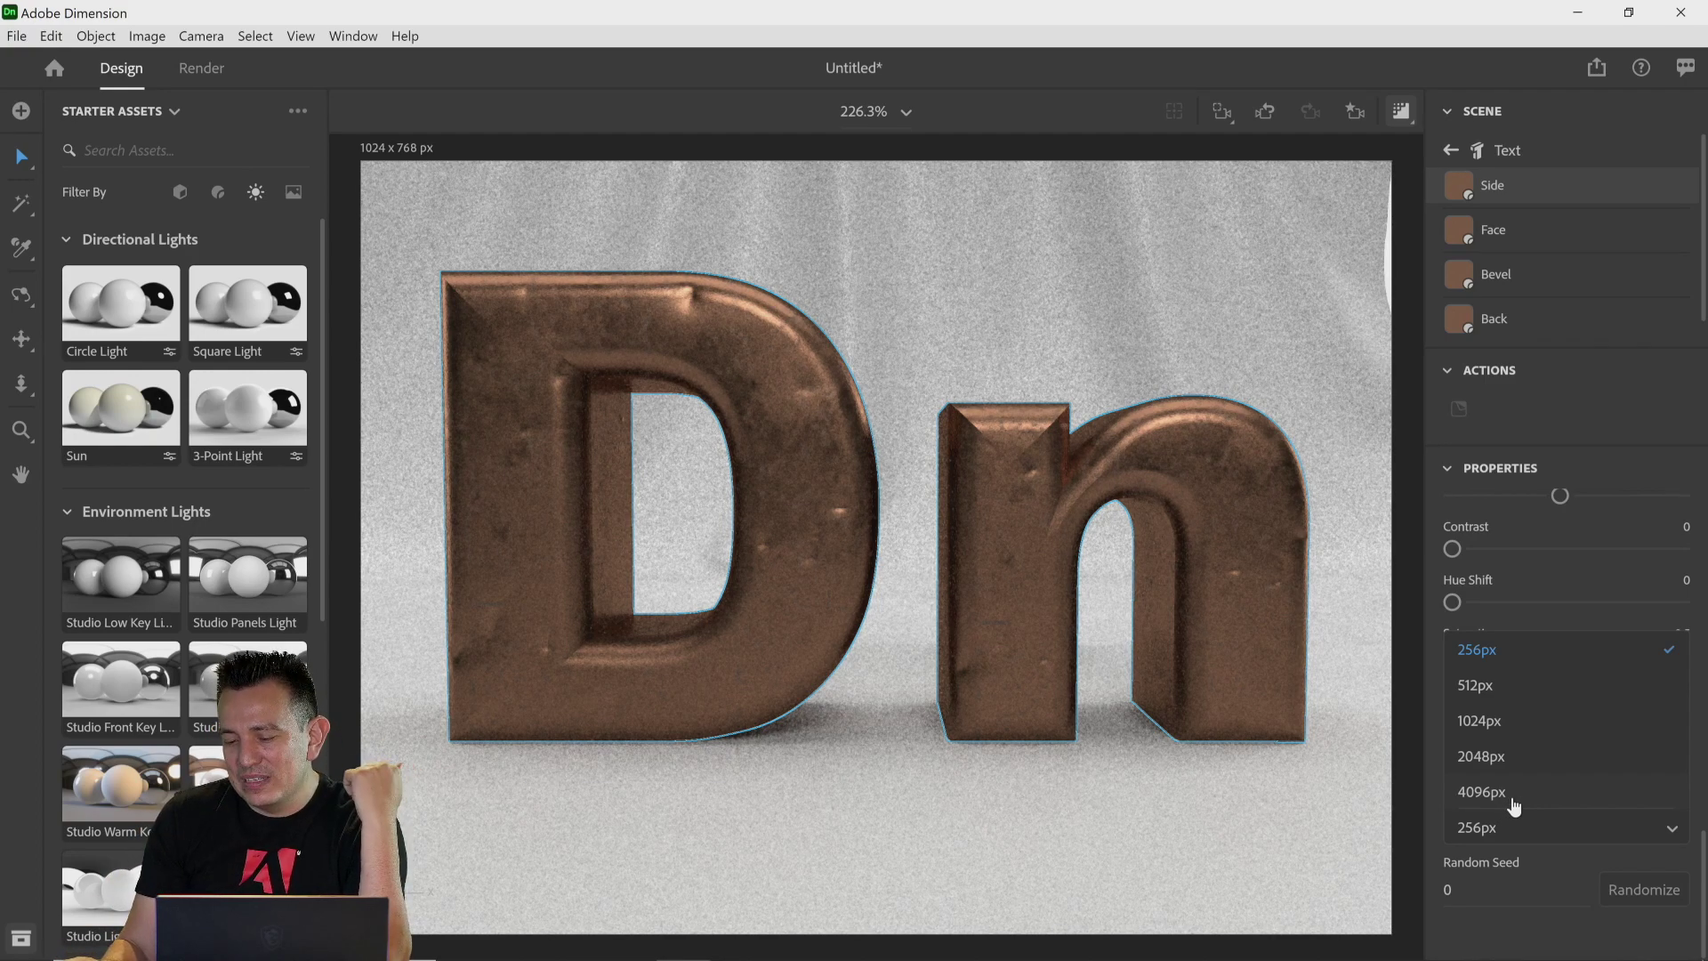
left_click(1514, 795)
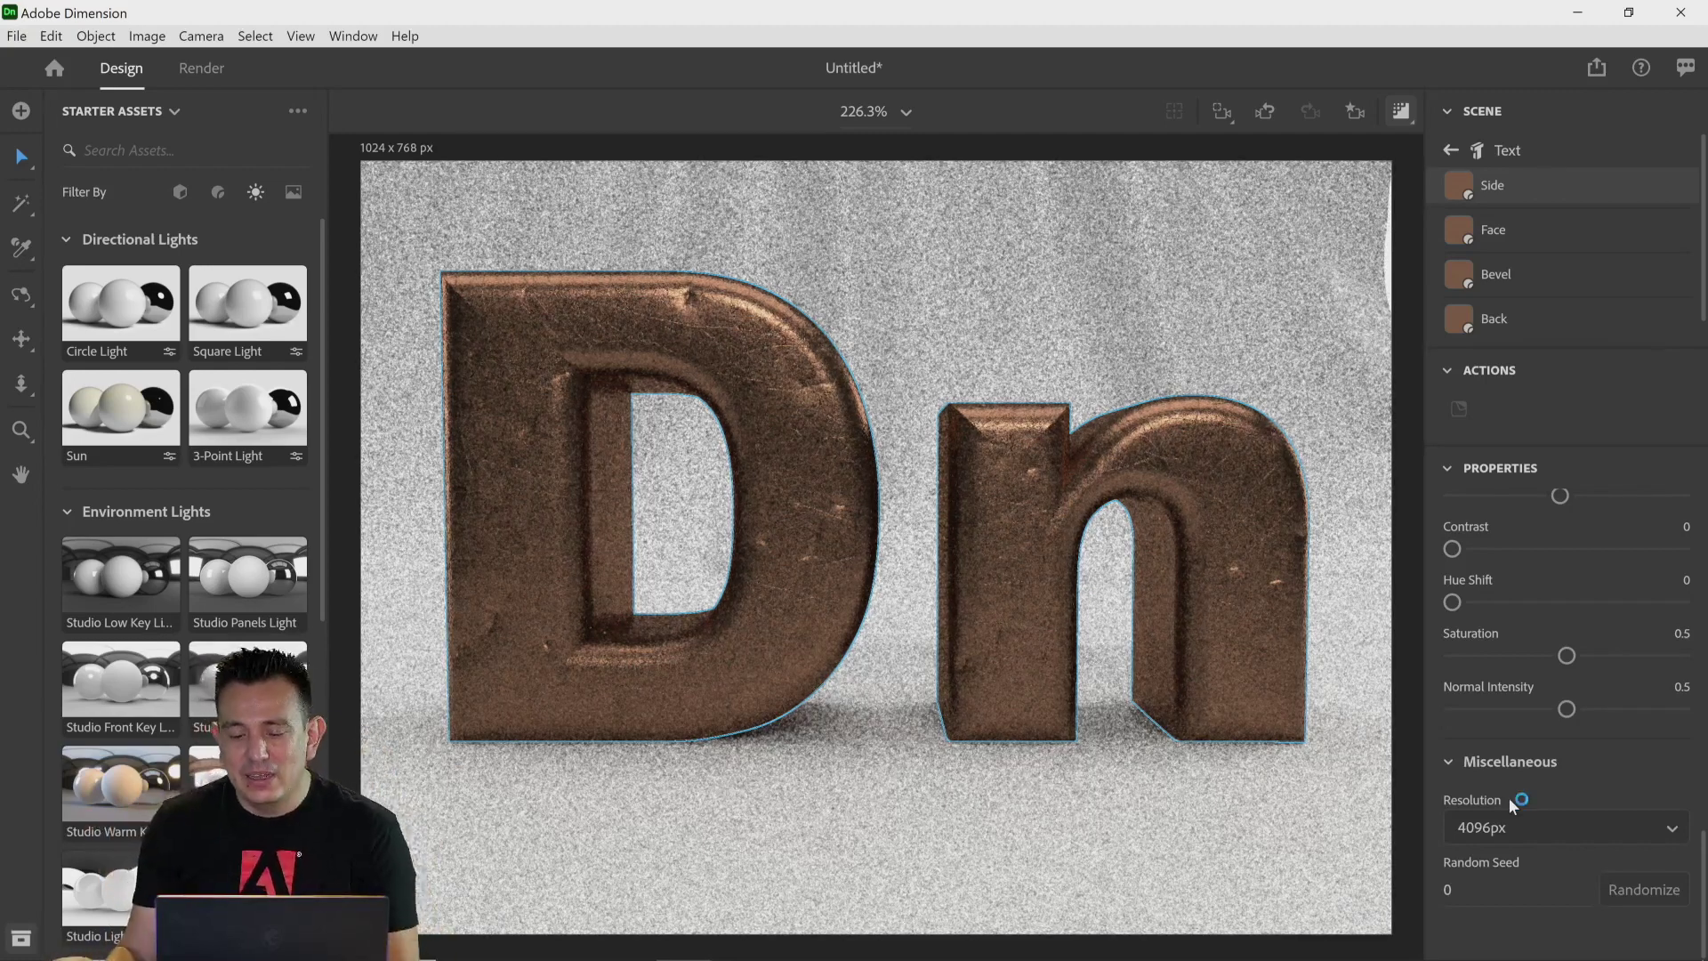
left_click(1515, 829)
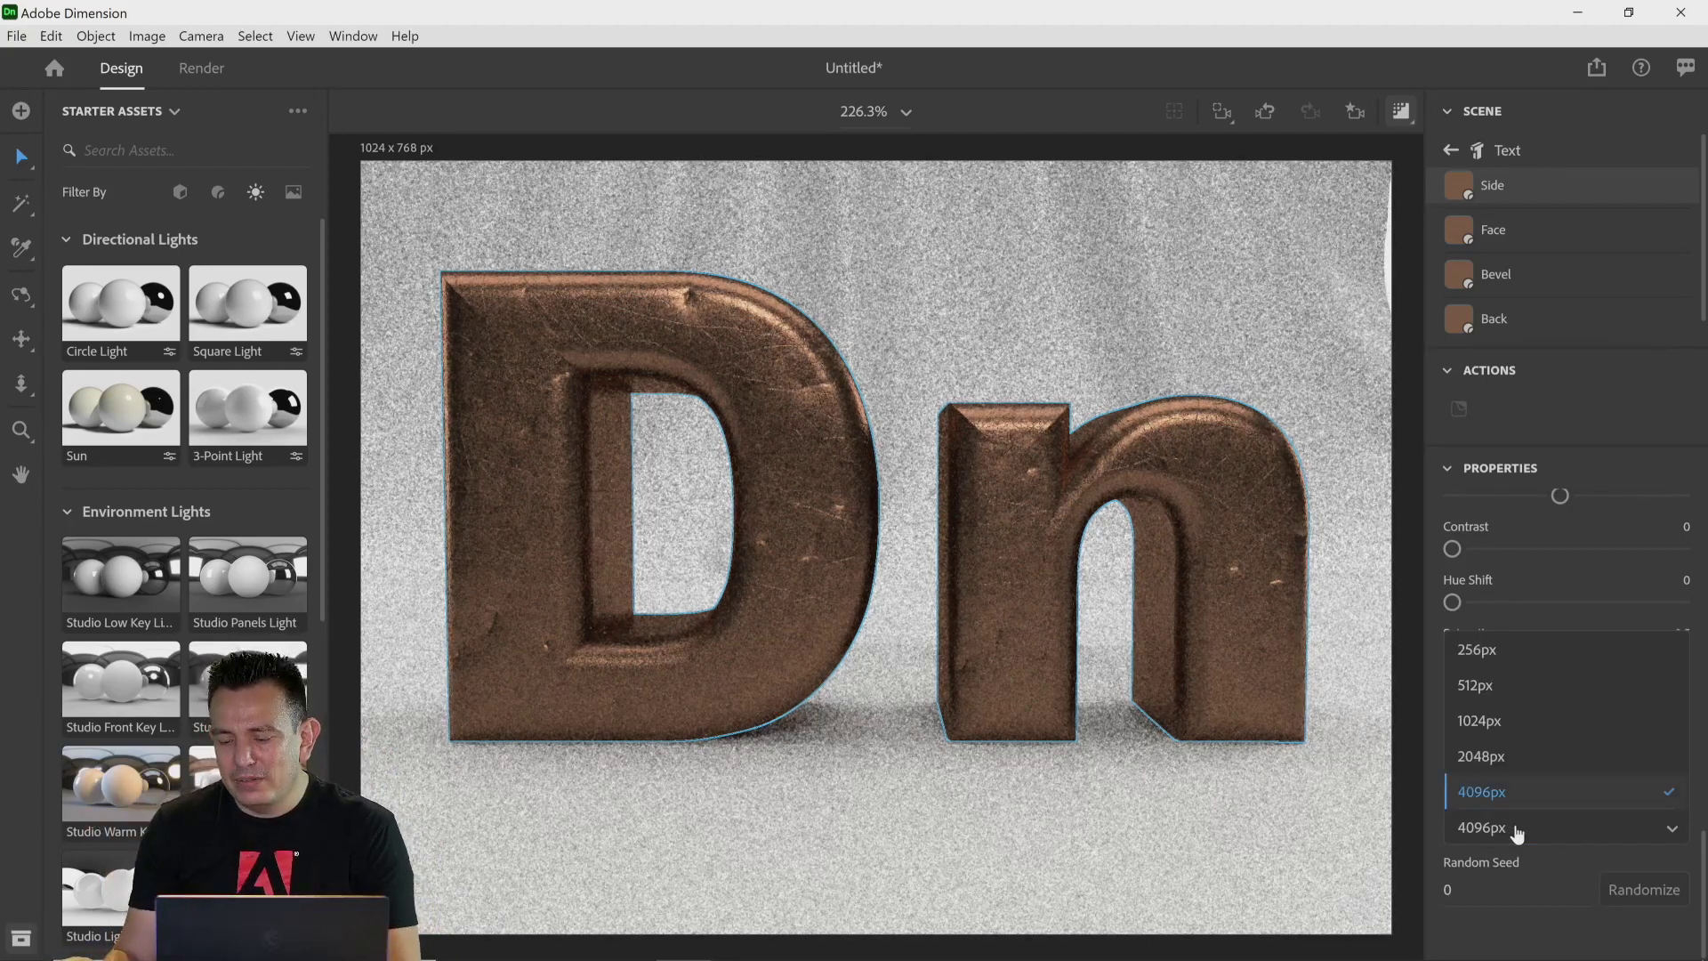
left_click(1502, 757)
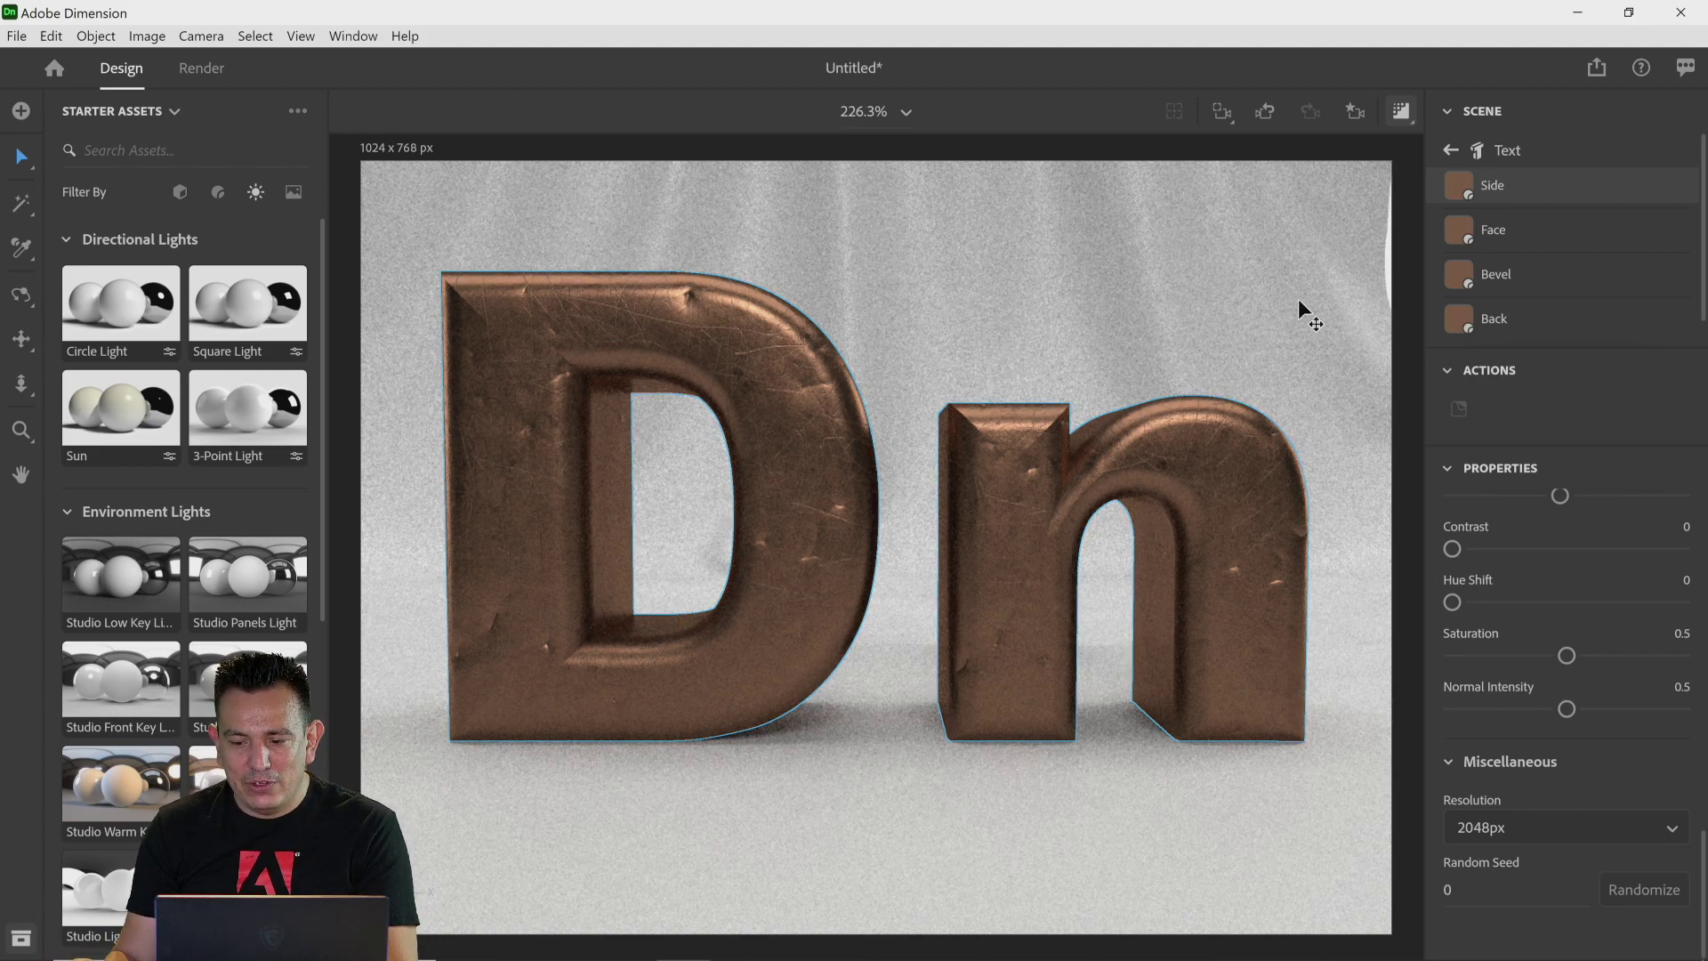
Step: Select the cloth backdrop and move it closer behind the Dn text
left_click(1318, 226)
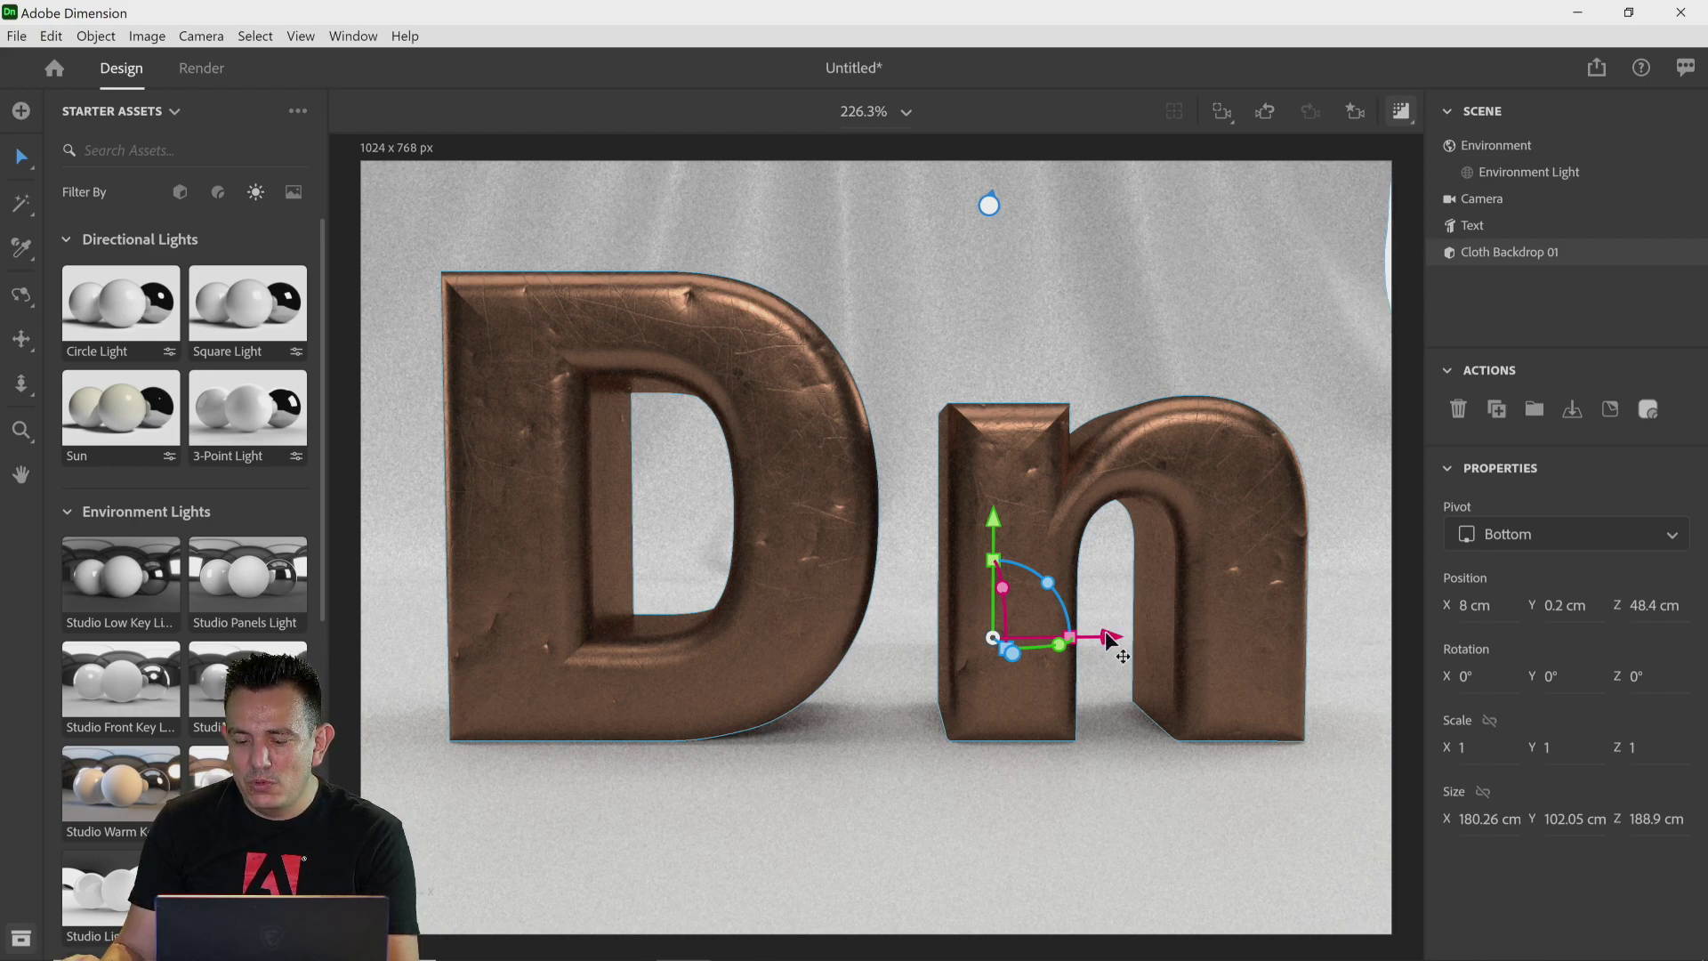
left_click_drag(1112, 638, 1000, 596)
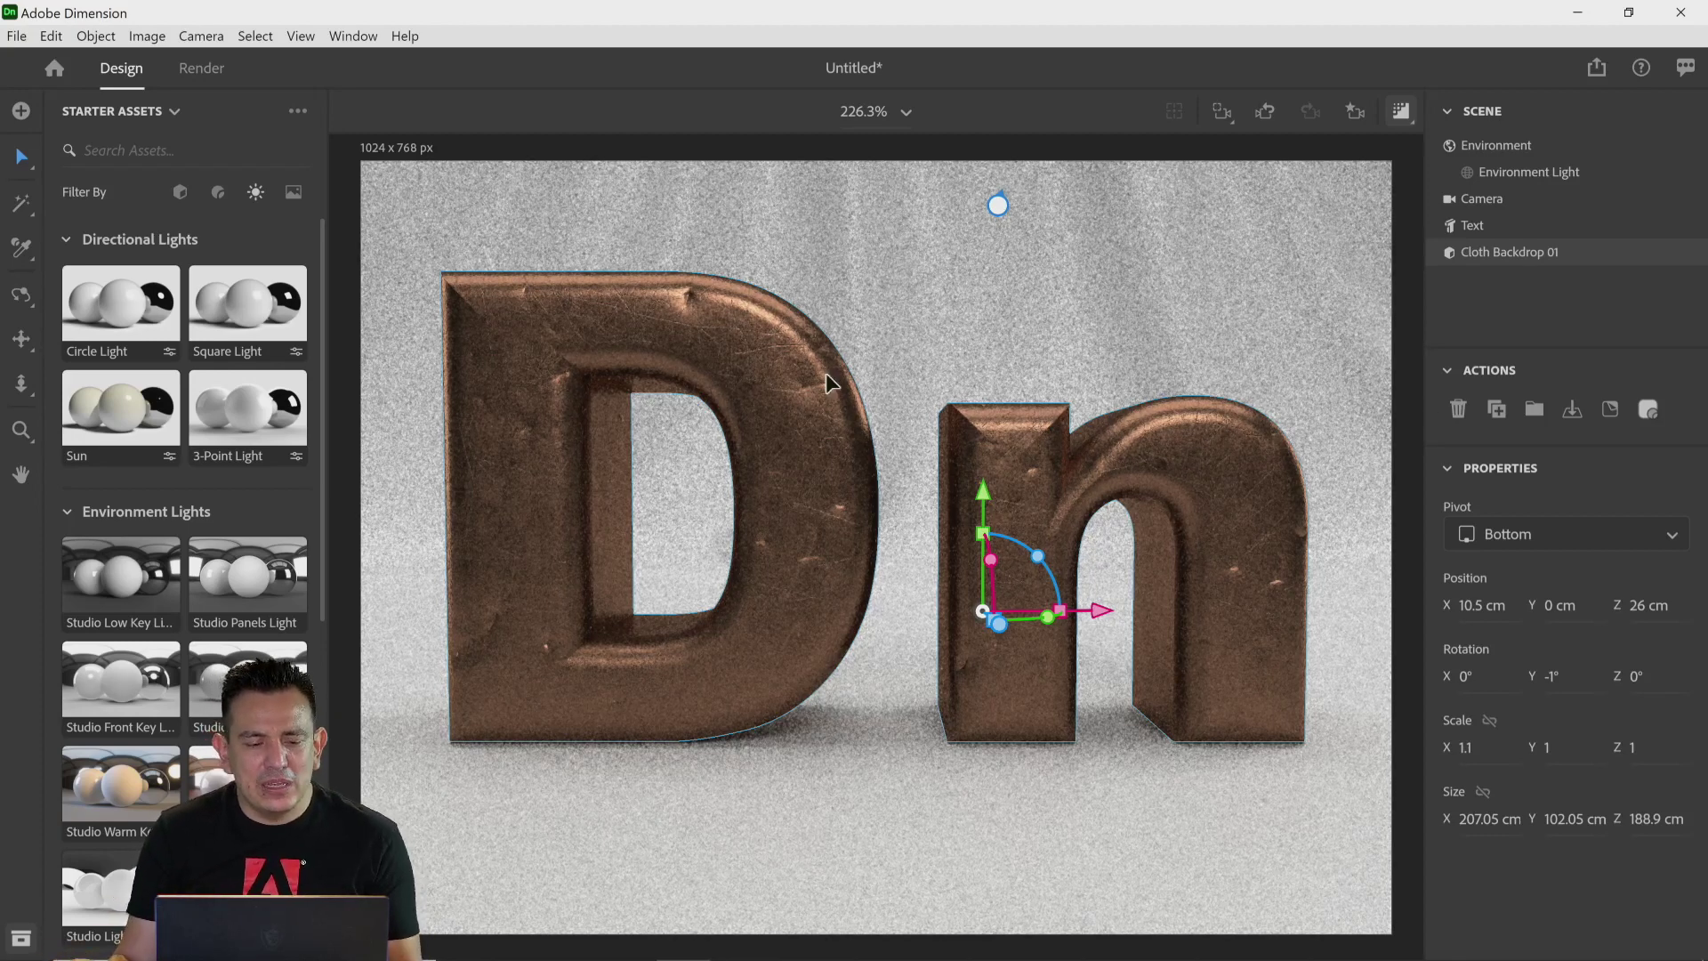
Step: Filter the starter assets to materials and apply the 3d Printed Mesh material to the cloth backdrop
left_click(181, 193)
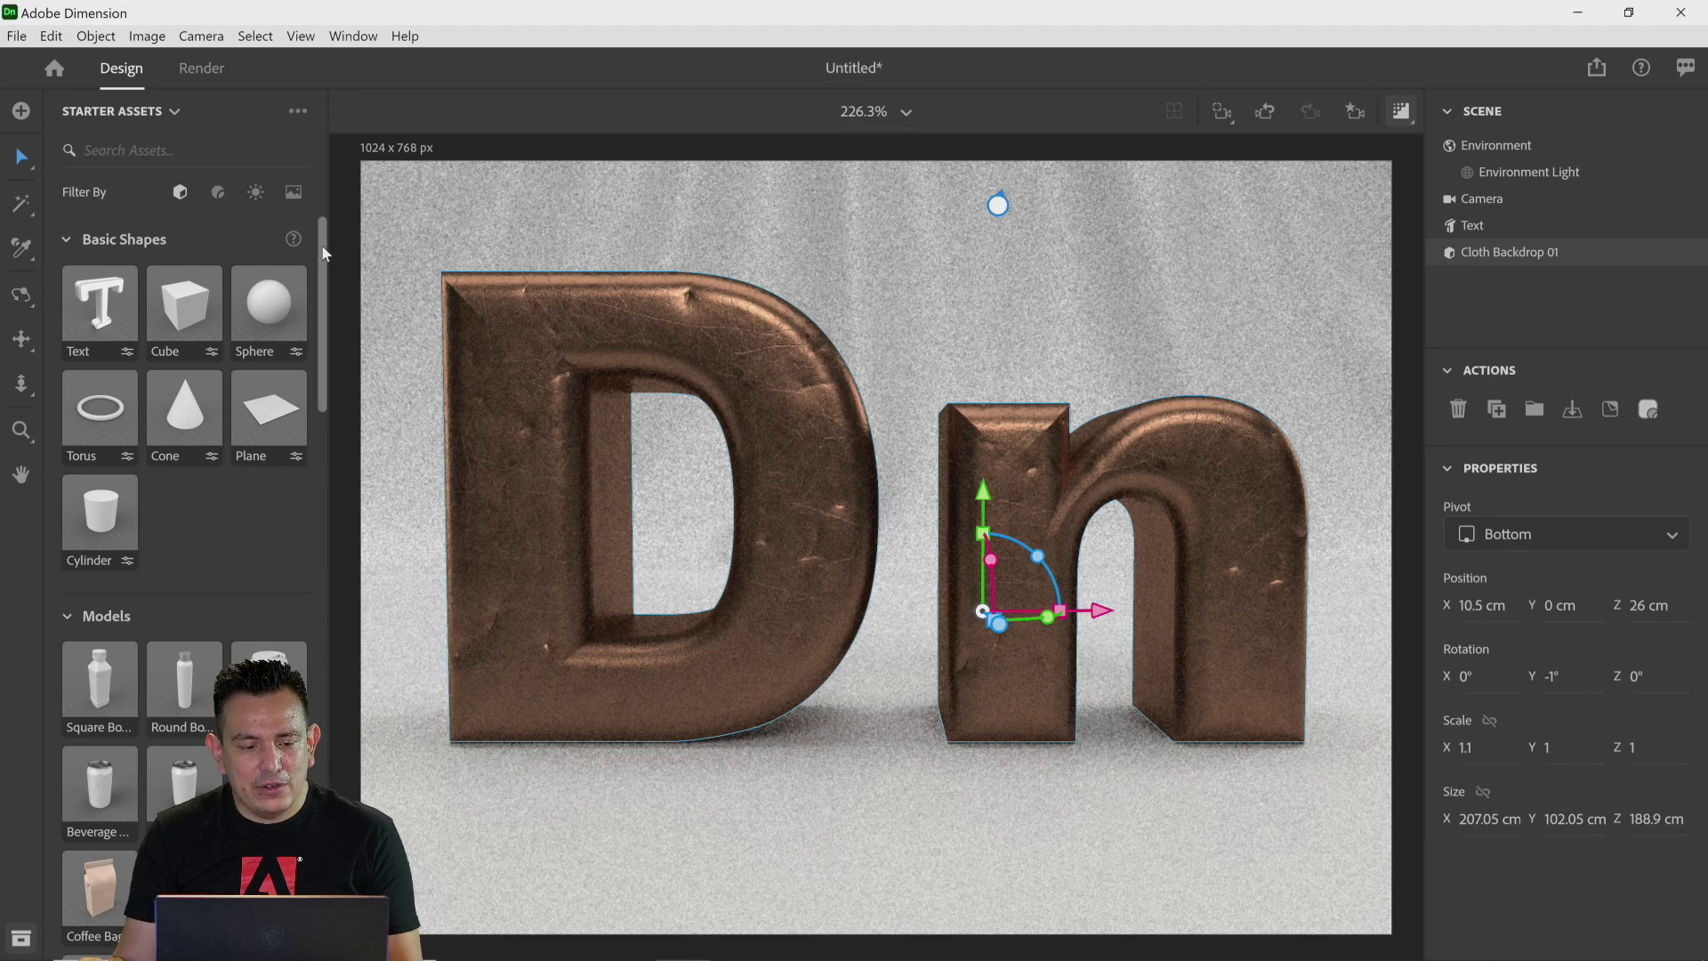
left_click(218, 193)
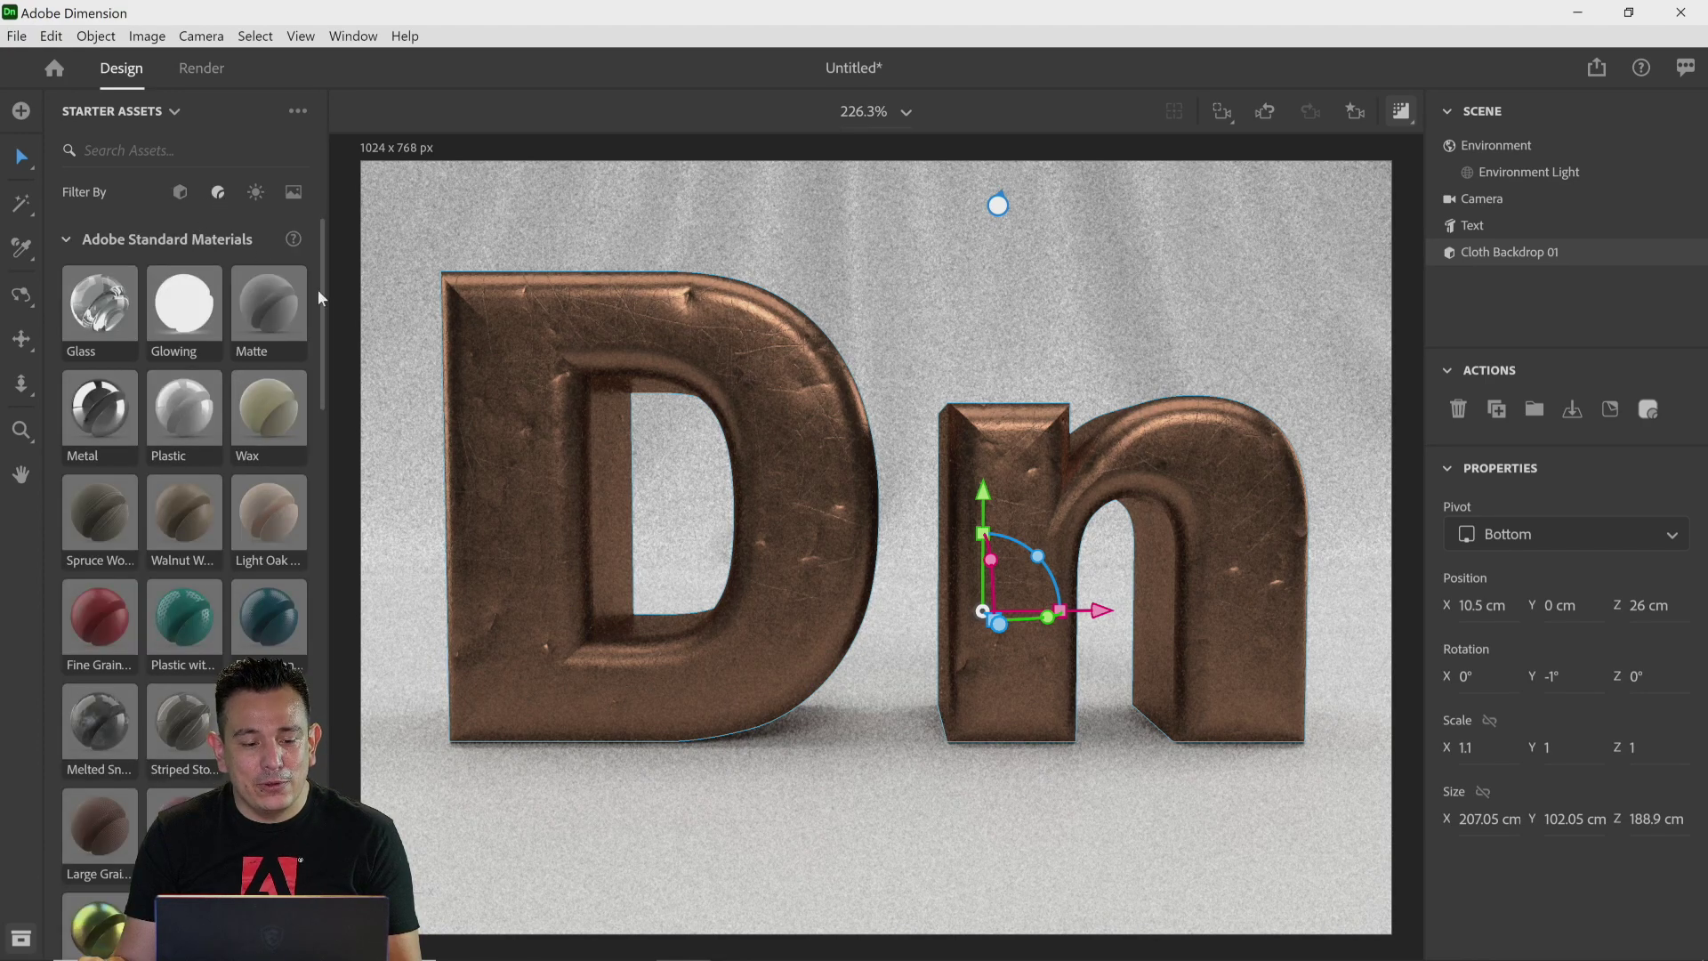
left_click_drag(318, 281, 328, 853)
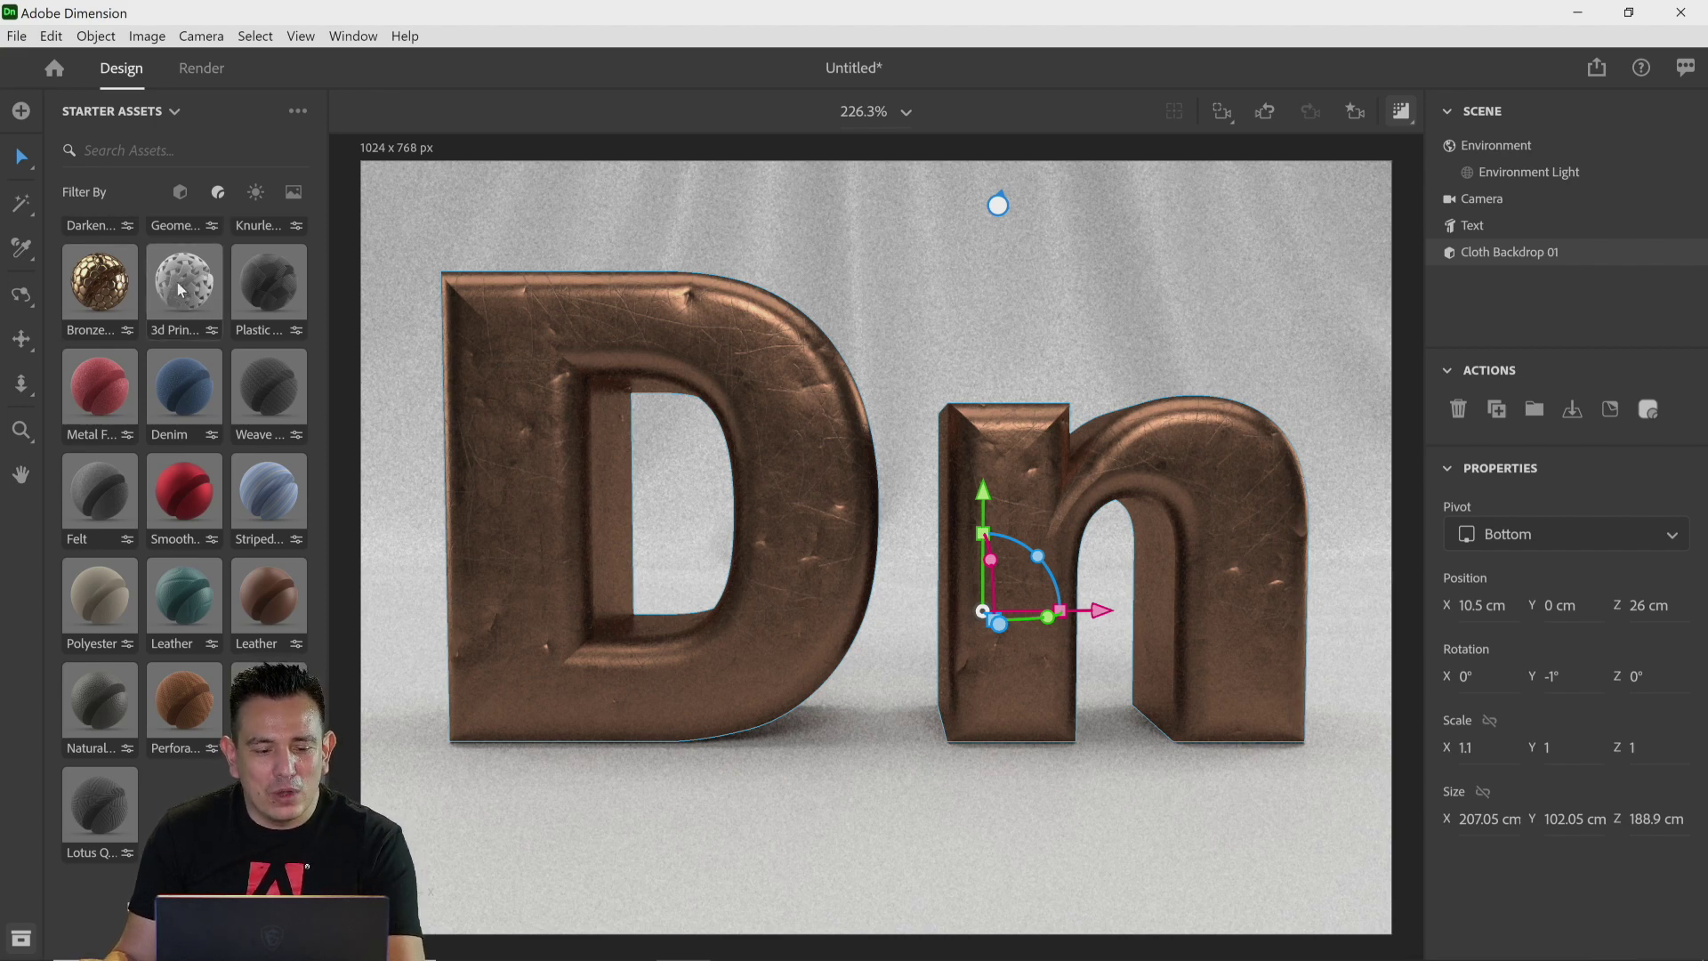
left_click_drag(196, 294, 422, 230)
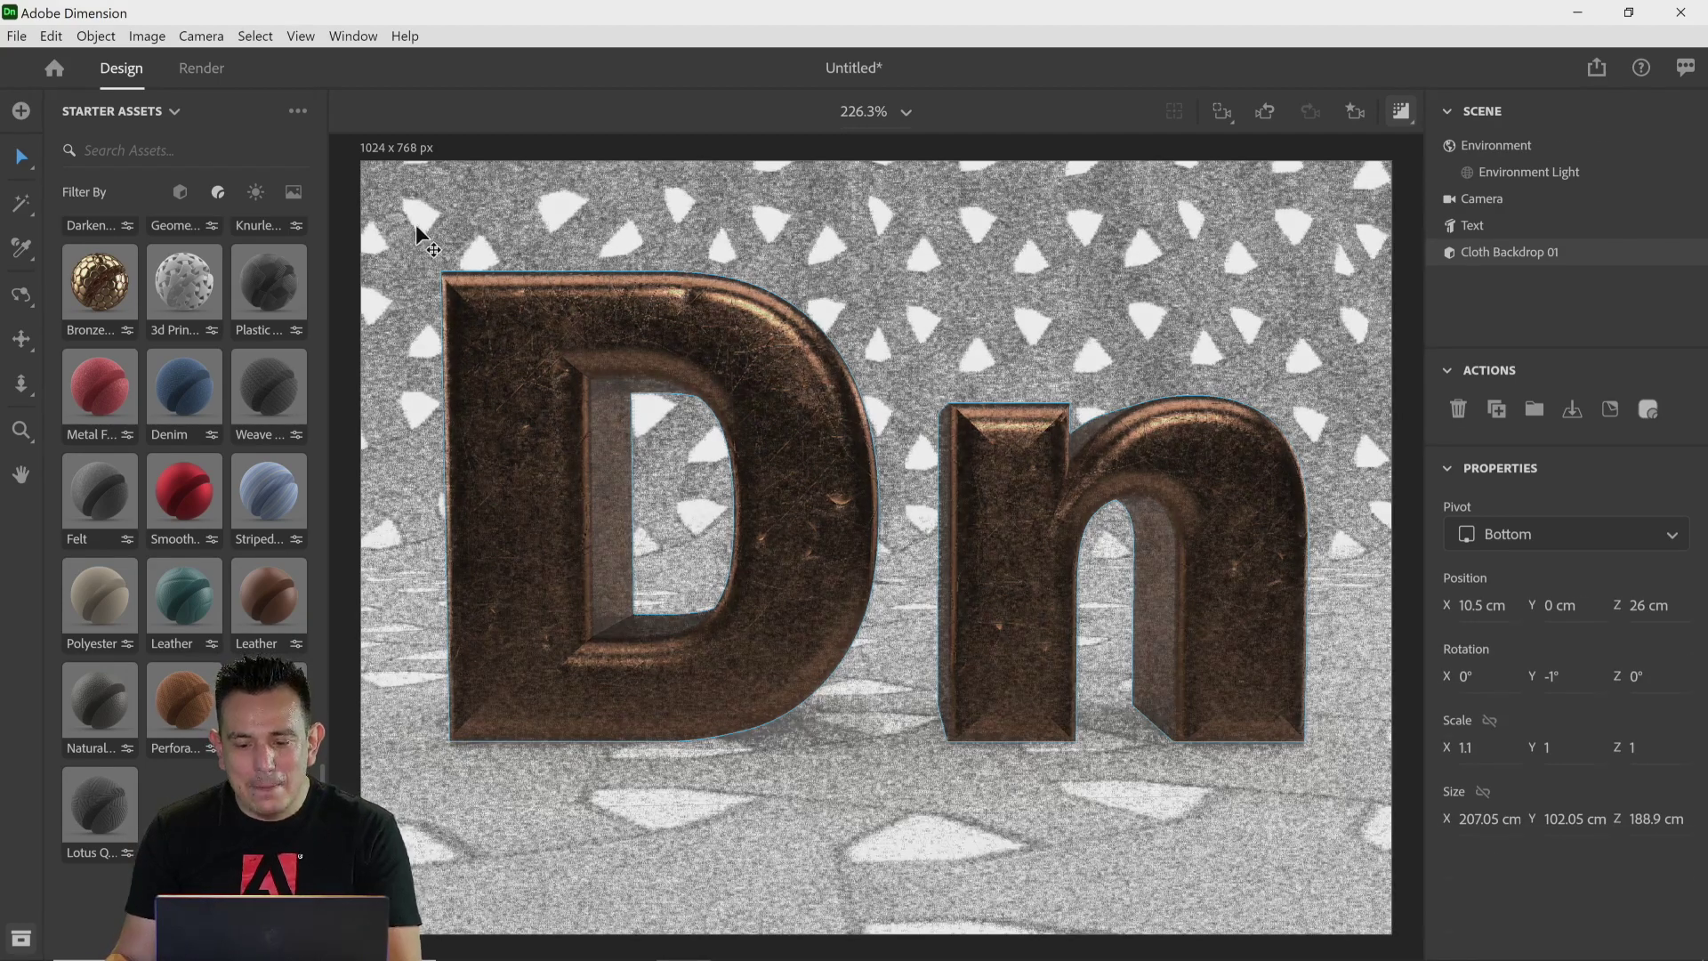
Step: Set the backdrop material's Repeat to 5
left_click(1492, 606)
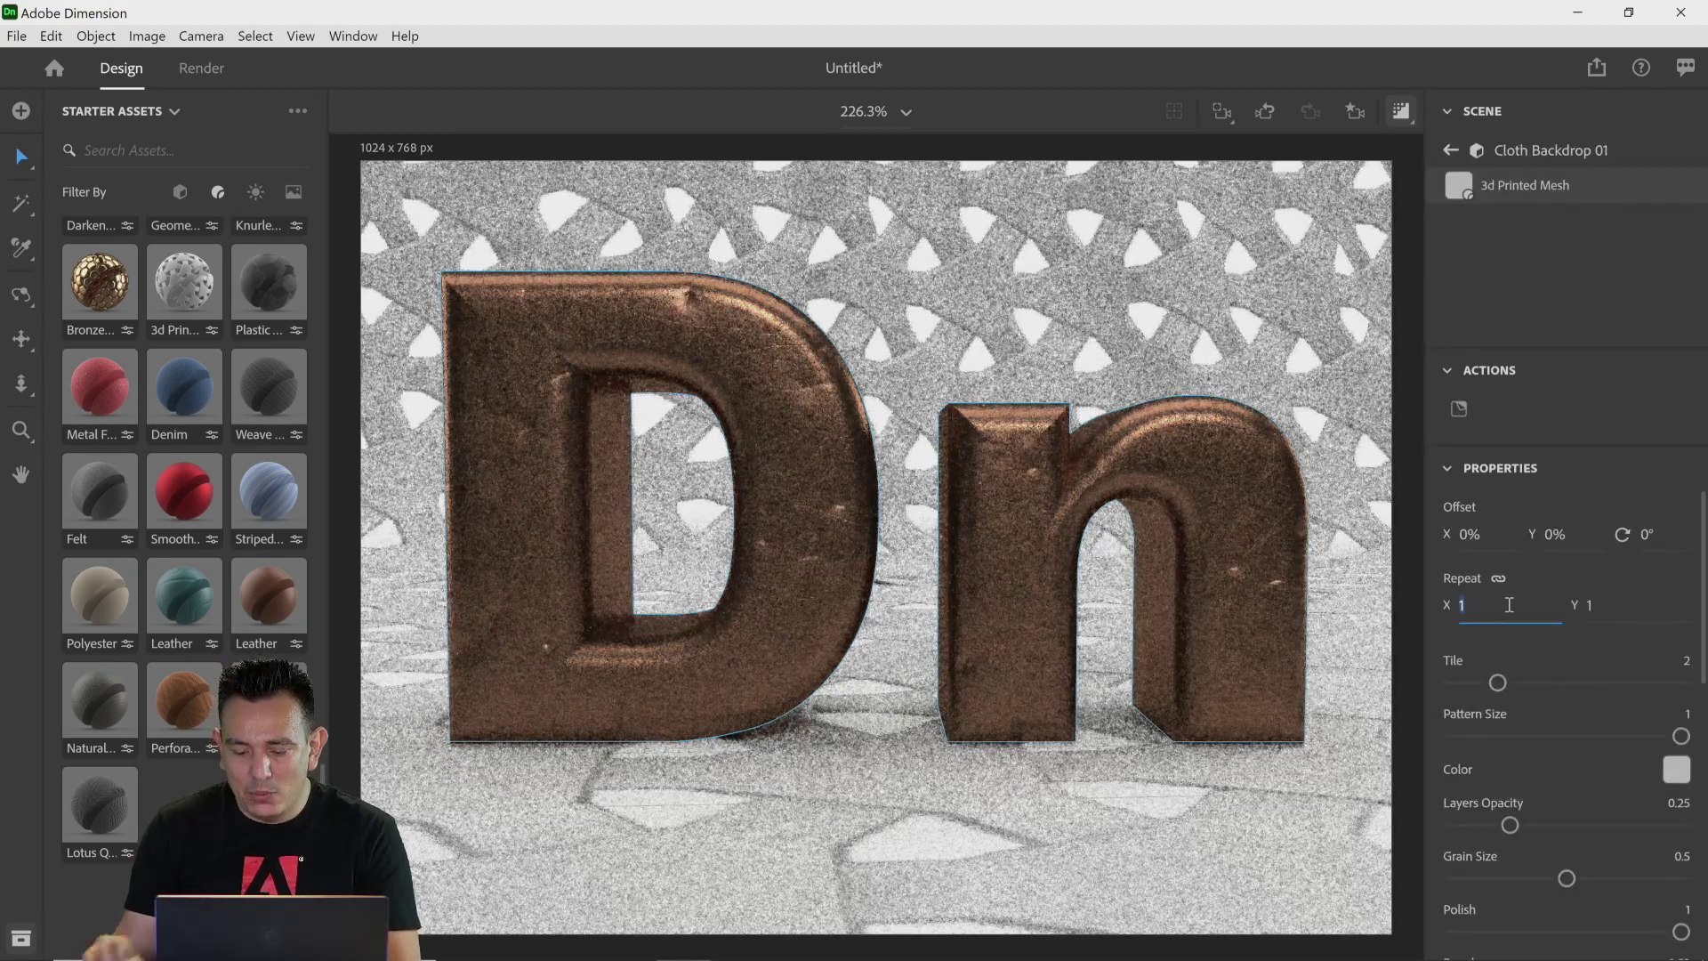
type("5")
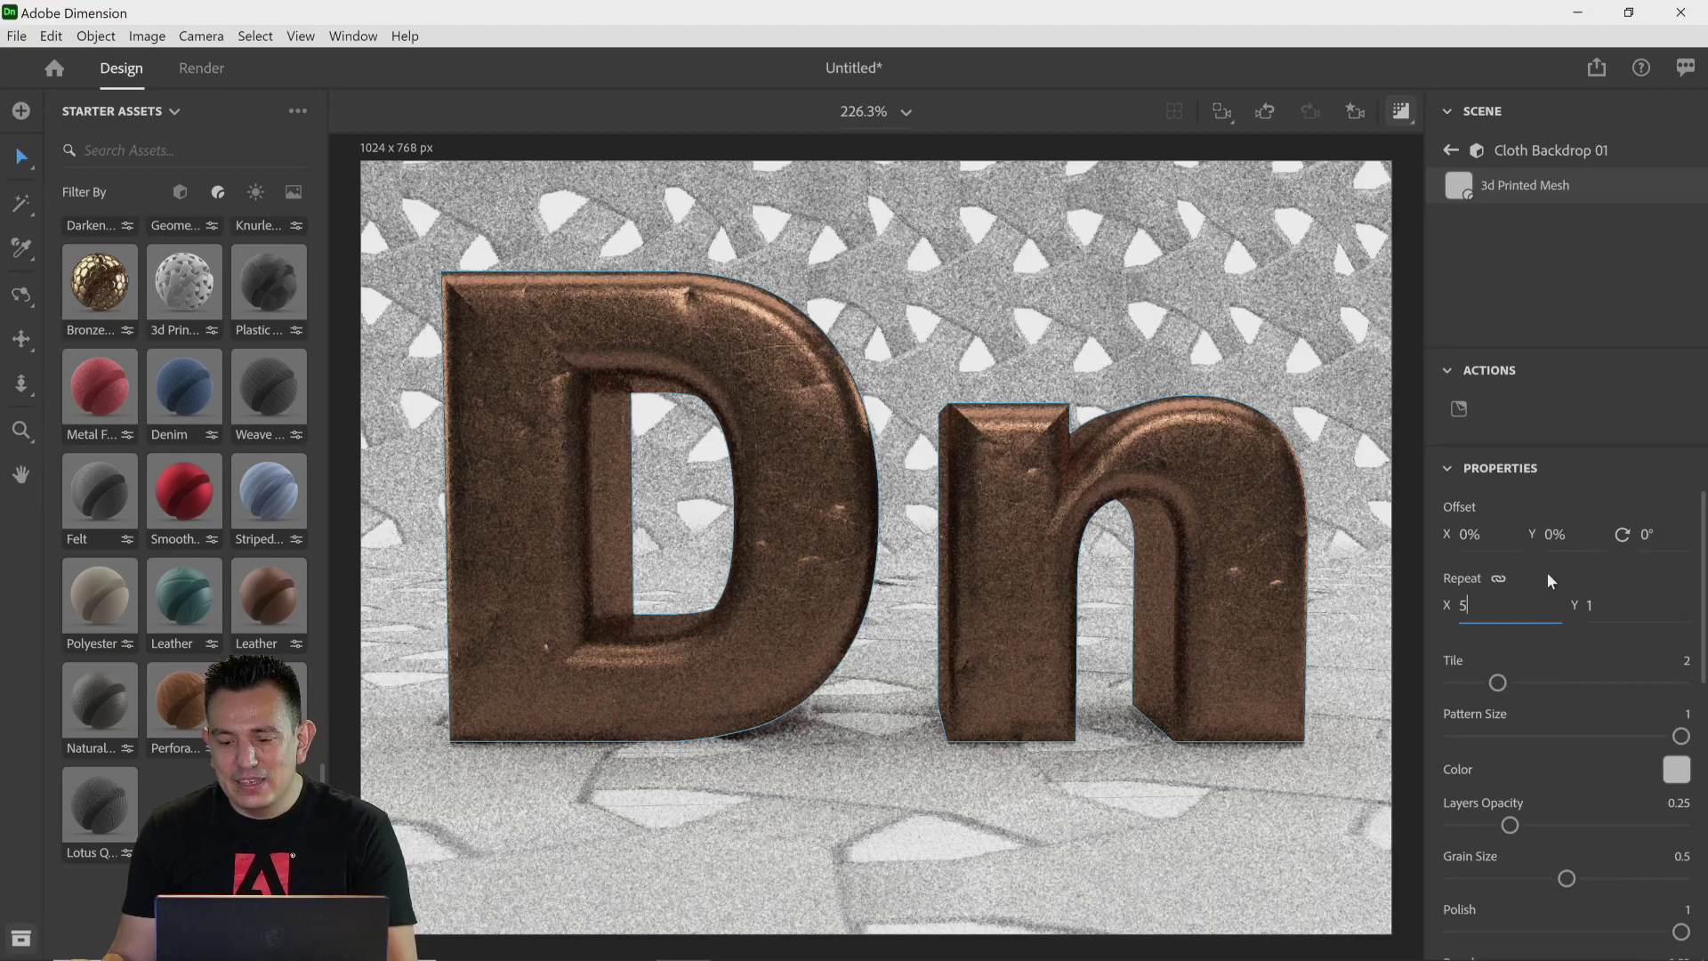
key("Return")
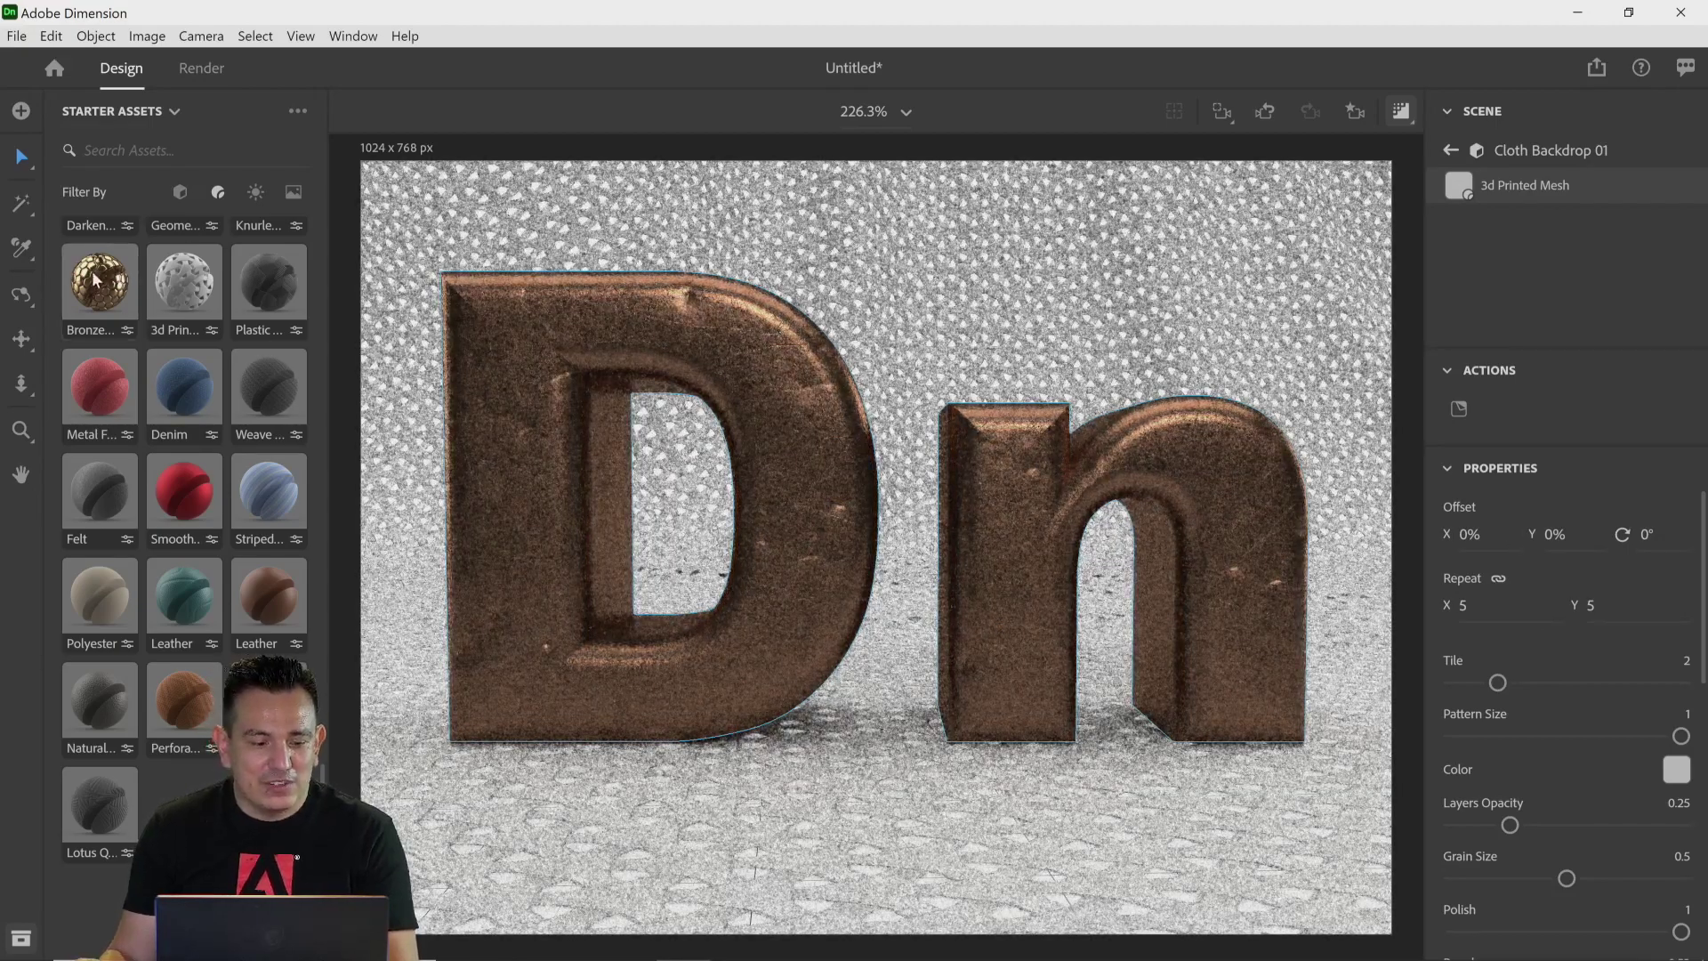
Step: Apply the Bronze Hexagon Tiles material to the backdrop with a Repeat of 5
left_click_drag(96, 280, 391, 350)
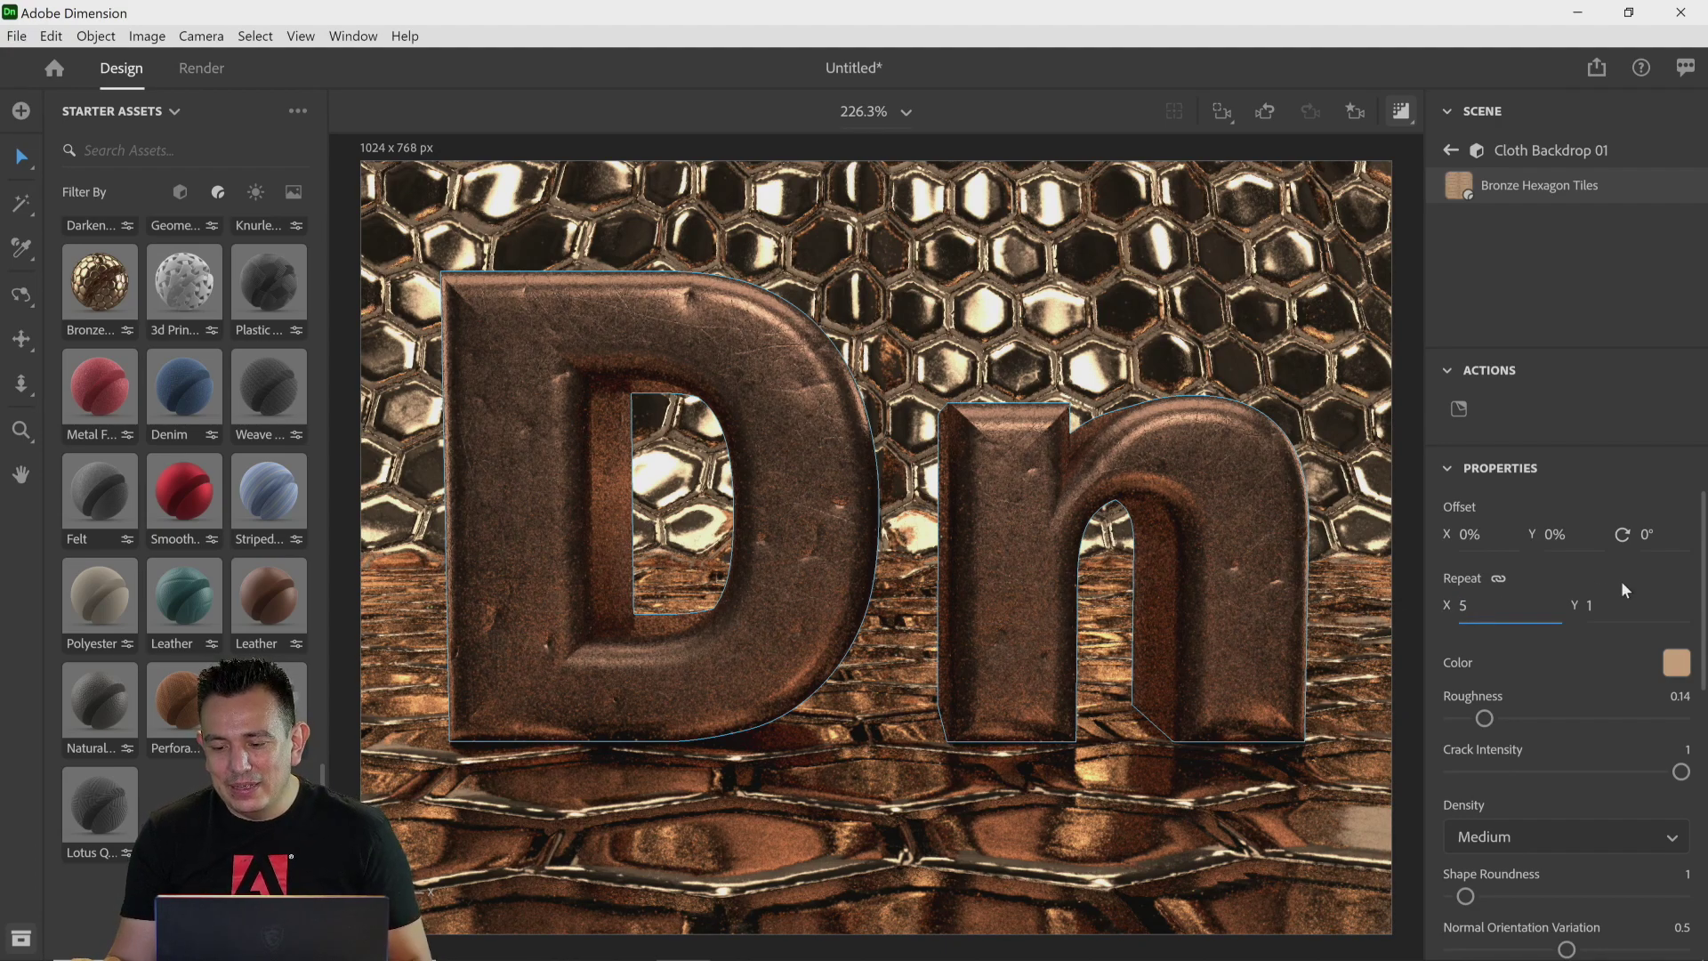
key("Return")
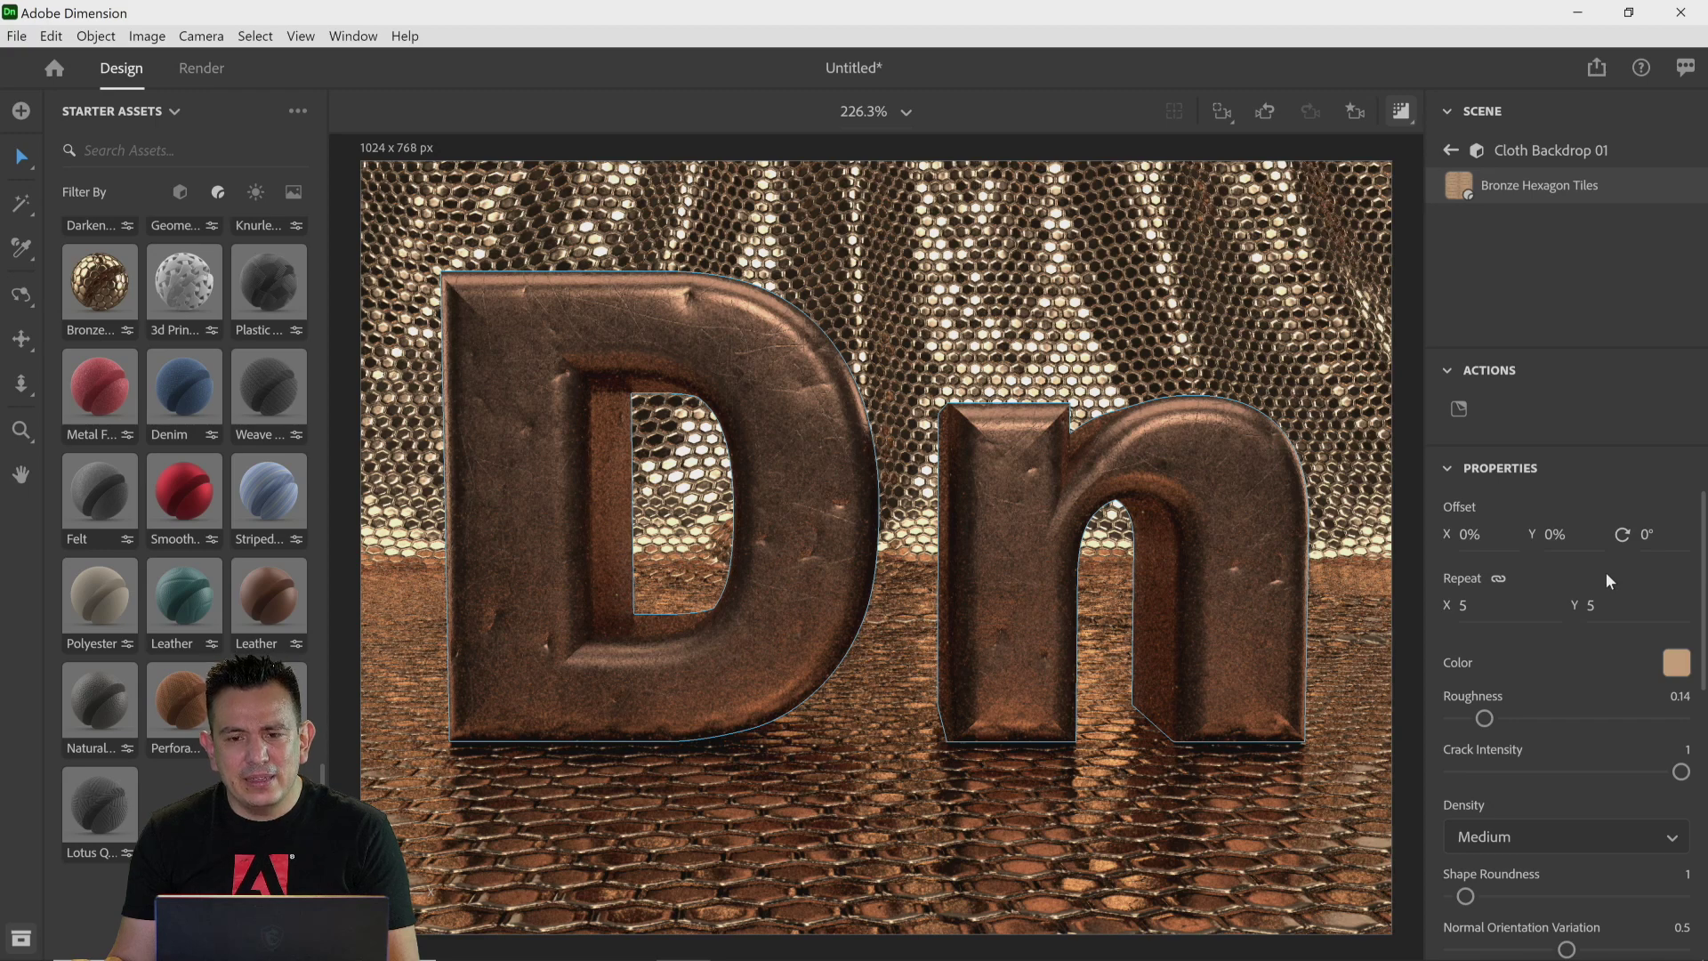
Step: Open the Render workspace and return to Design
left_click(198, 80)
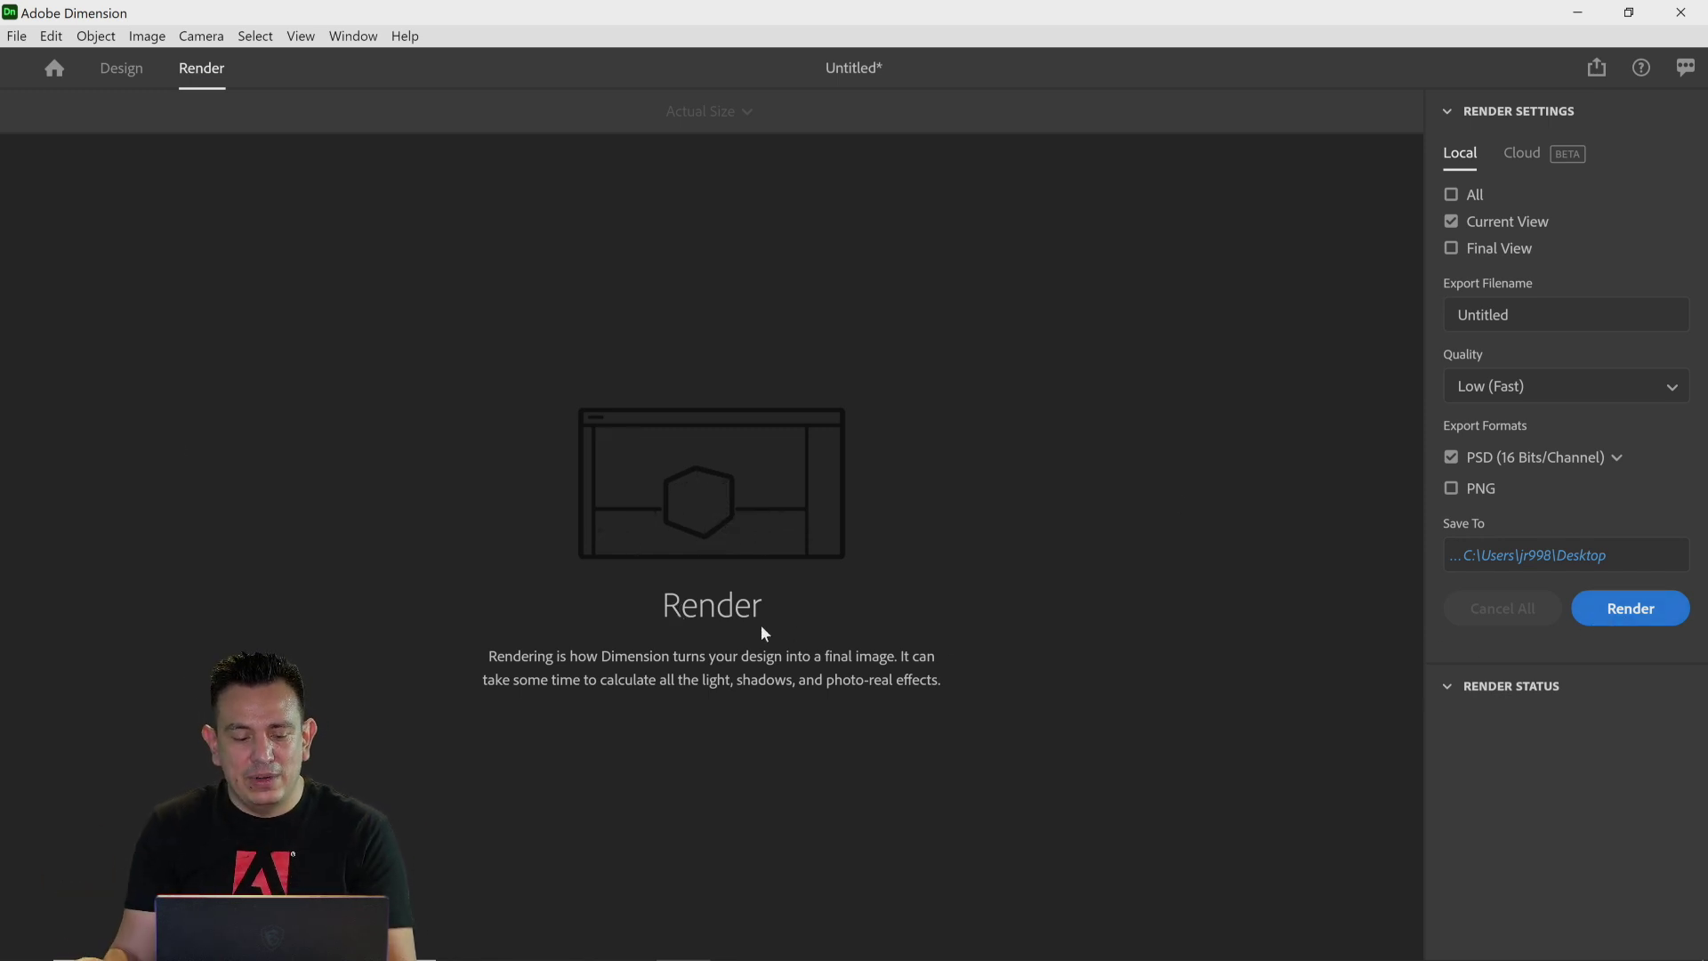
left_click(124, 71)
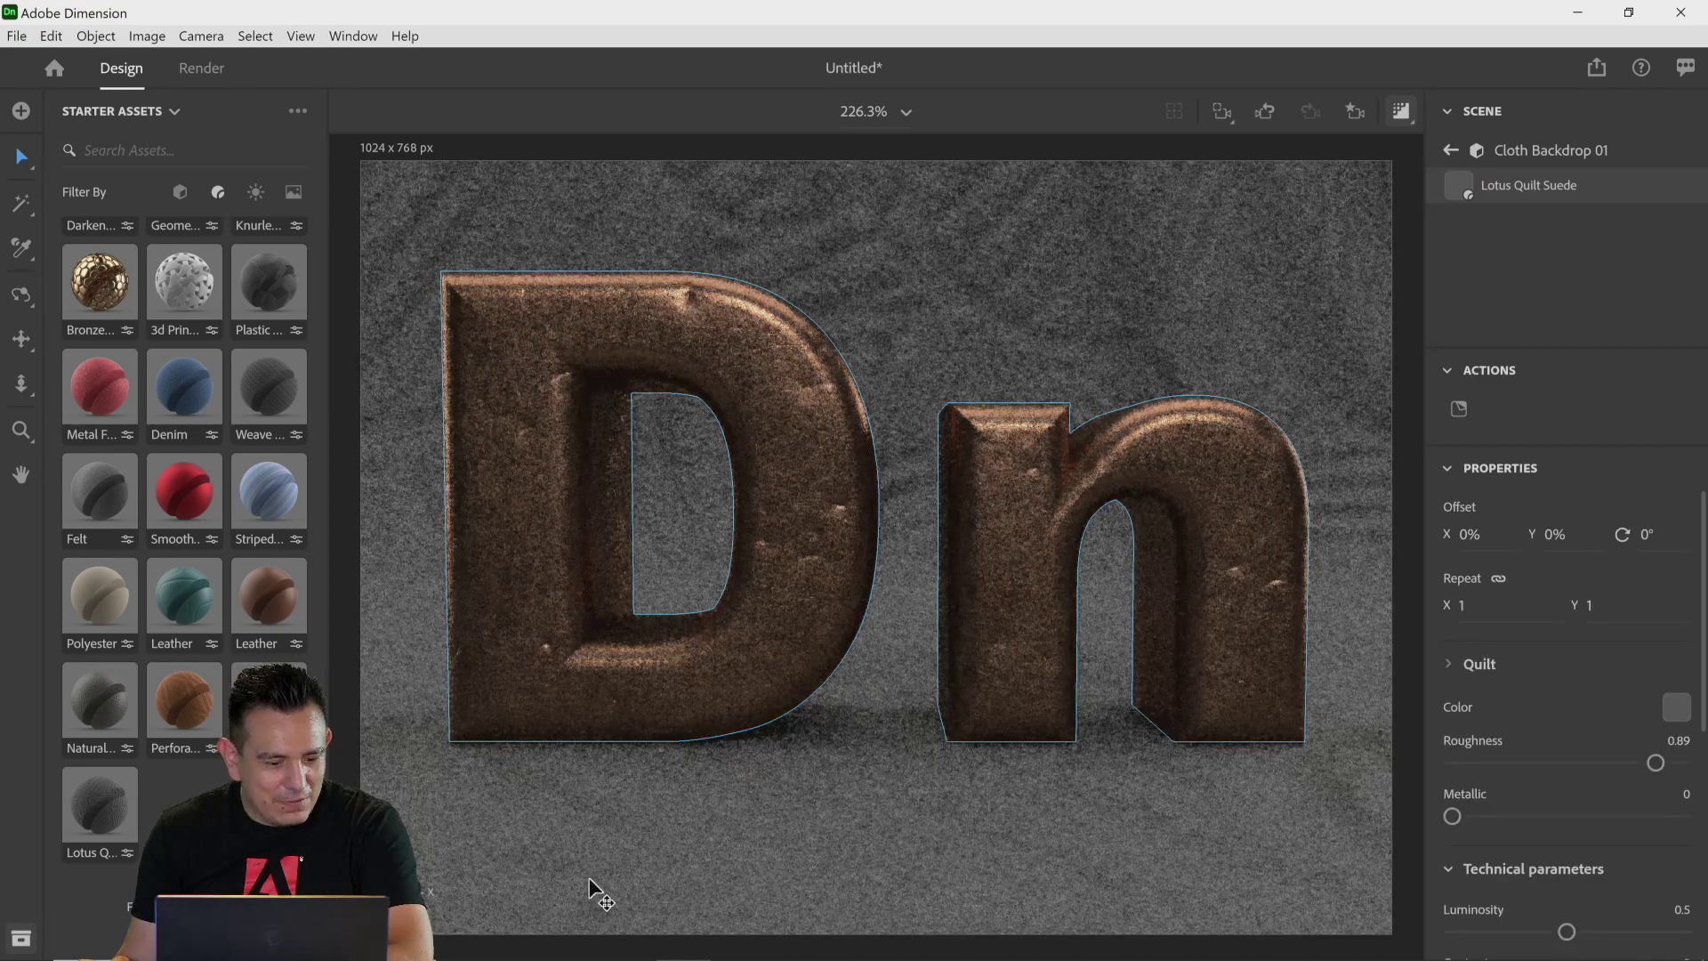
Step: Try the Leather material on the backdrop, then apply the Denim material instead
left_click_drag(185, 621, 468, 754)
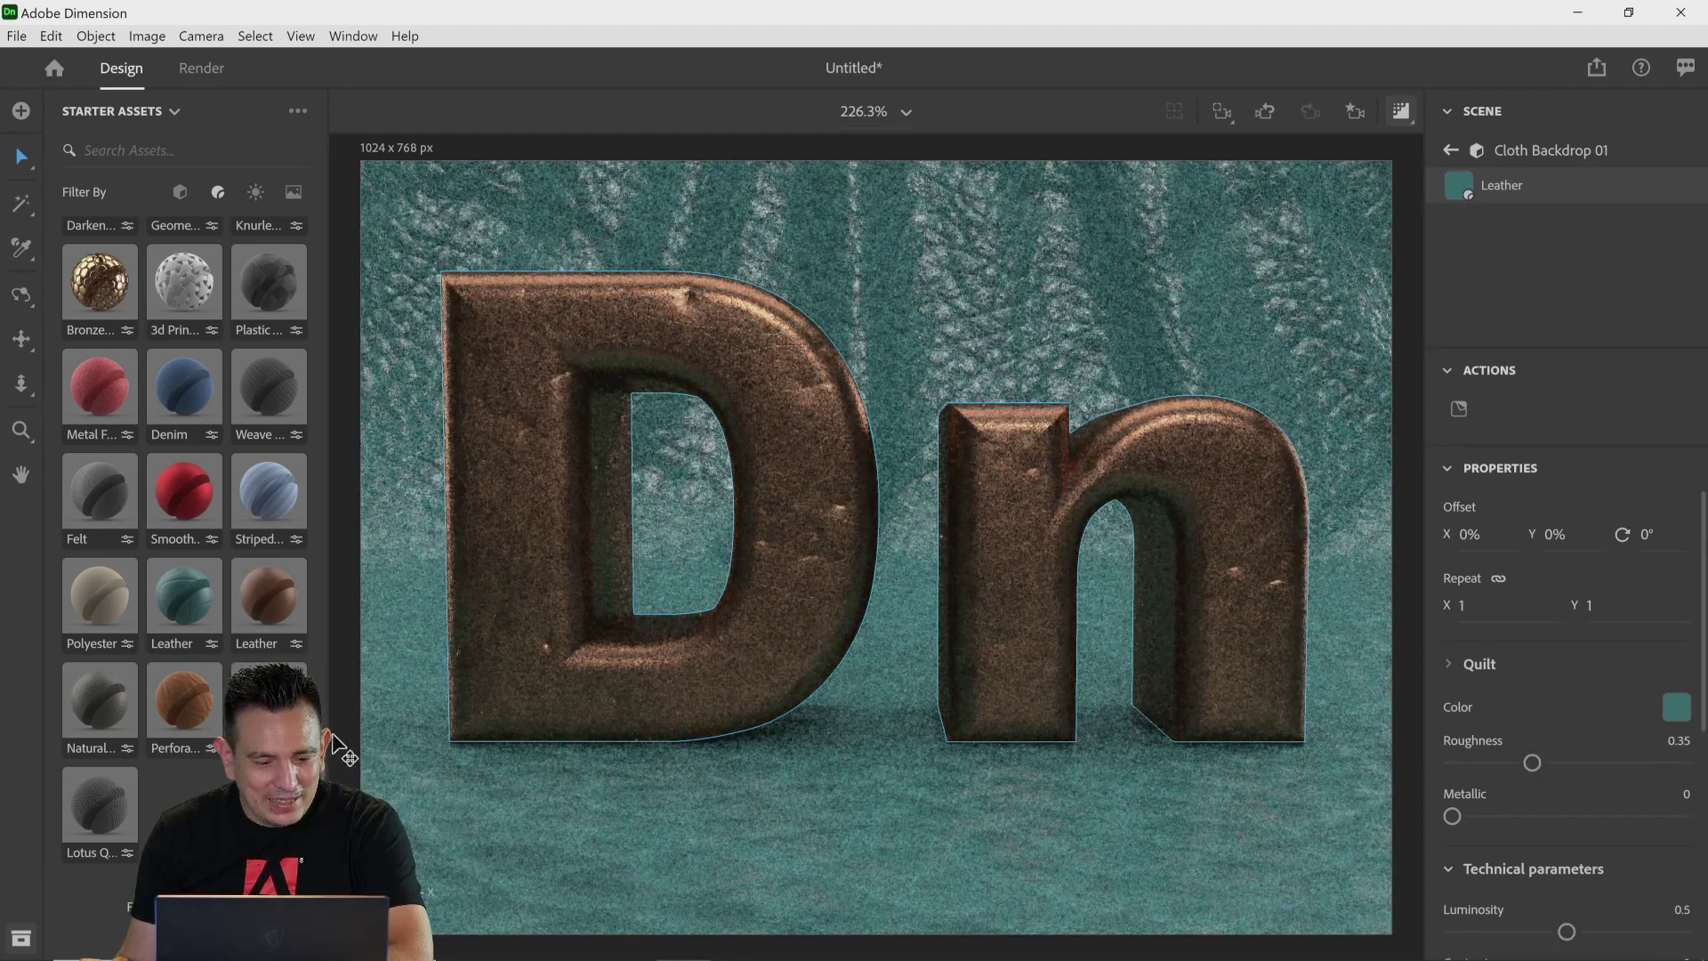
left_click_drag(183, 434, 393, 551)
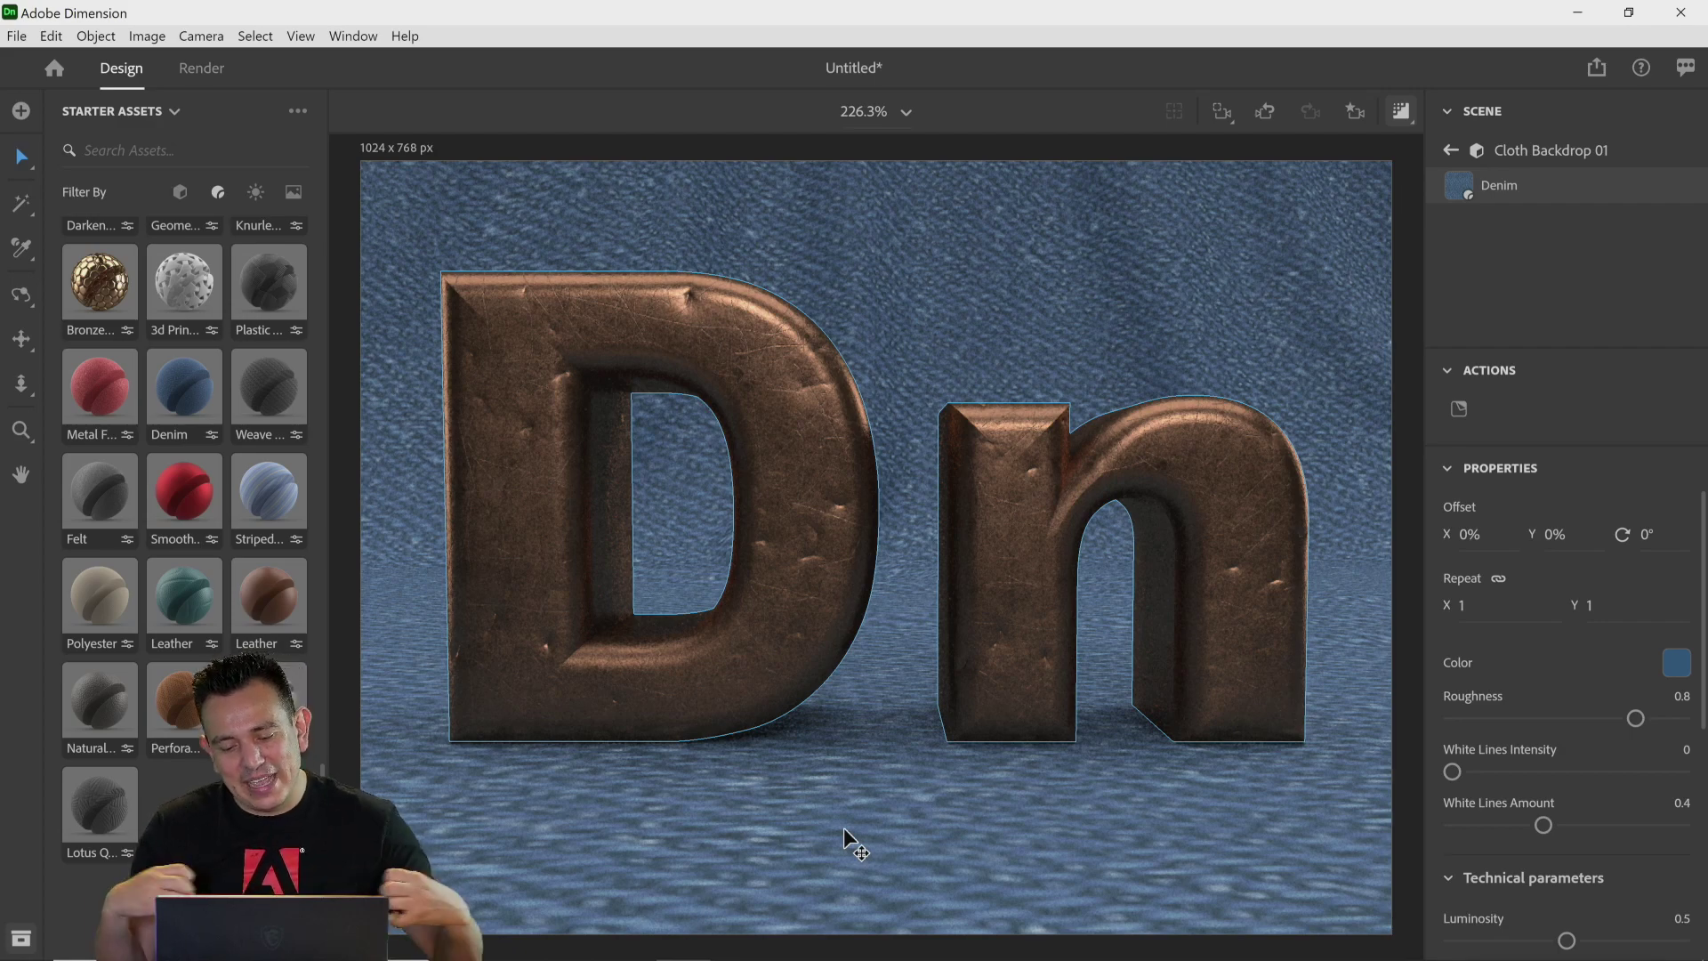
Step: Try several Repeat values for the Denim material and settle on a Repeat of 5
left_click_drag(1485, 614, 1479, 614)
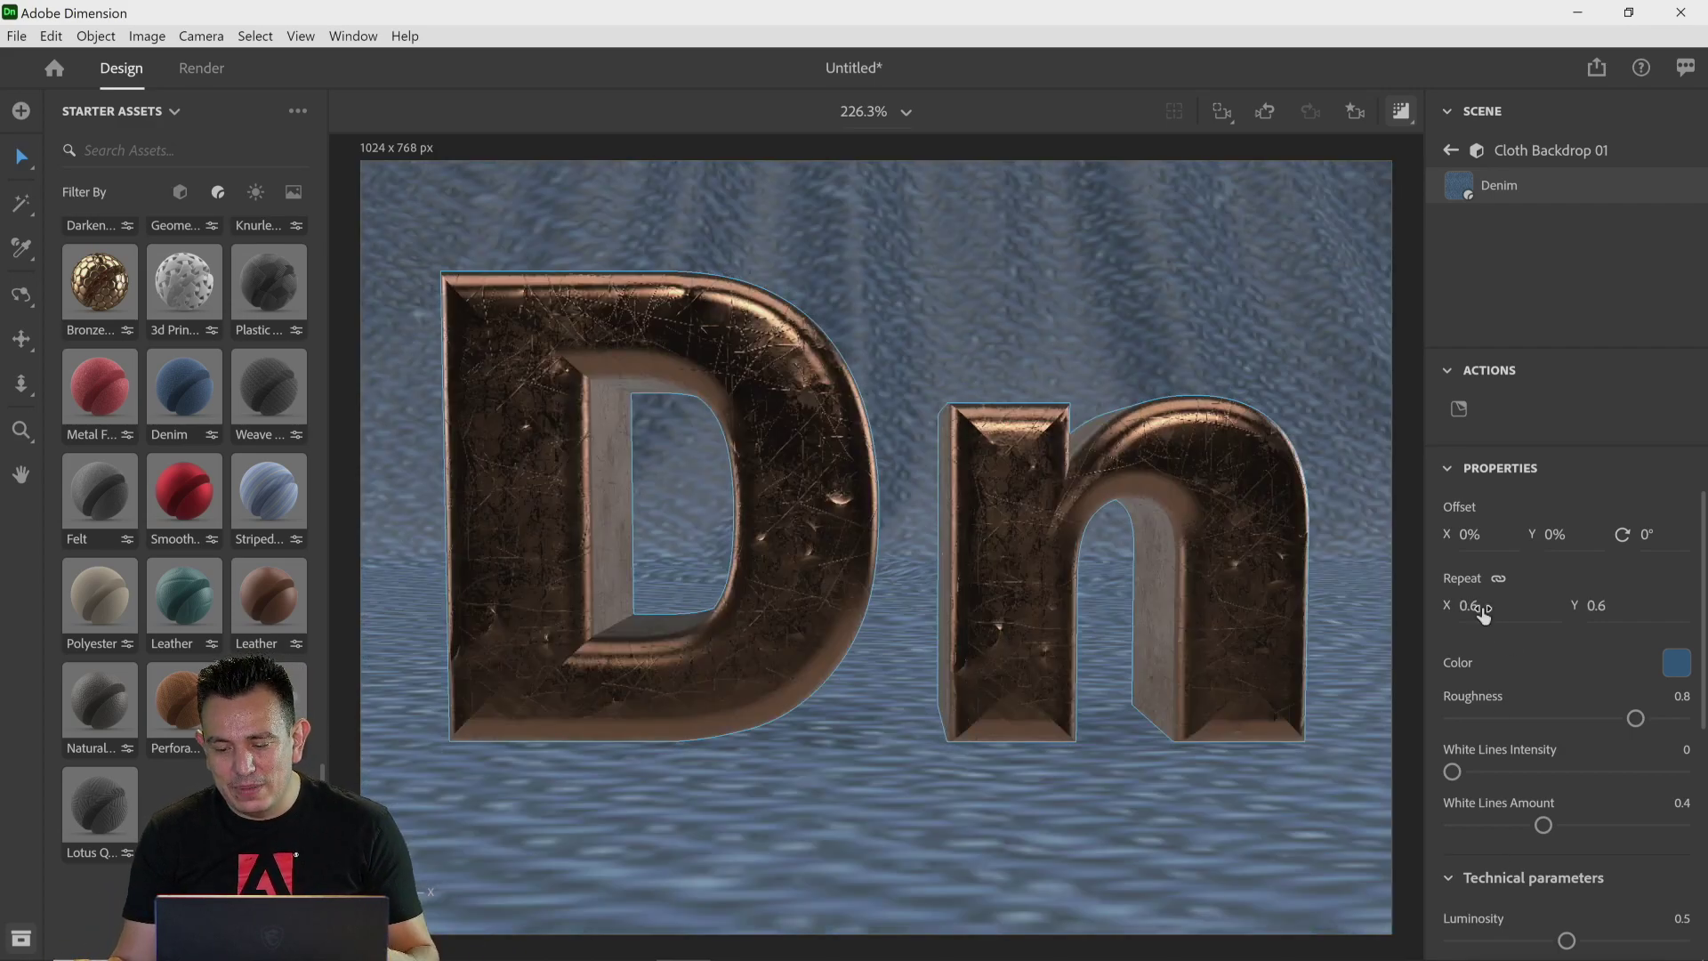
left_click(1486, 610)
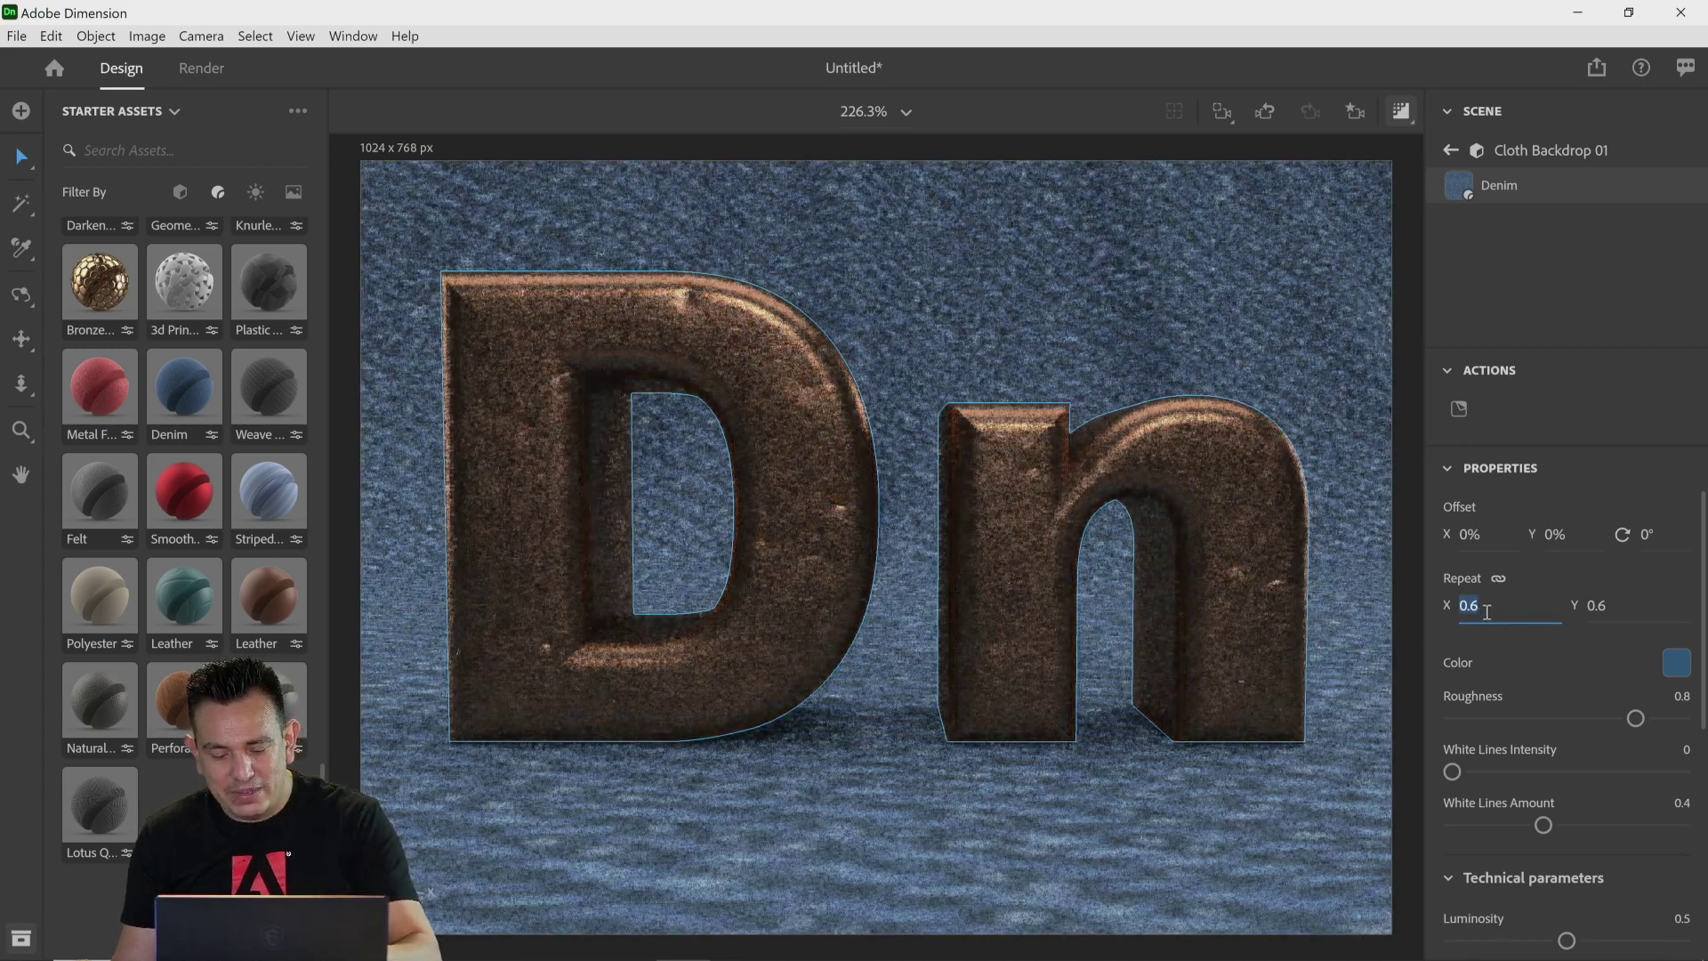
type("10")
key("Return")
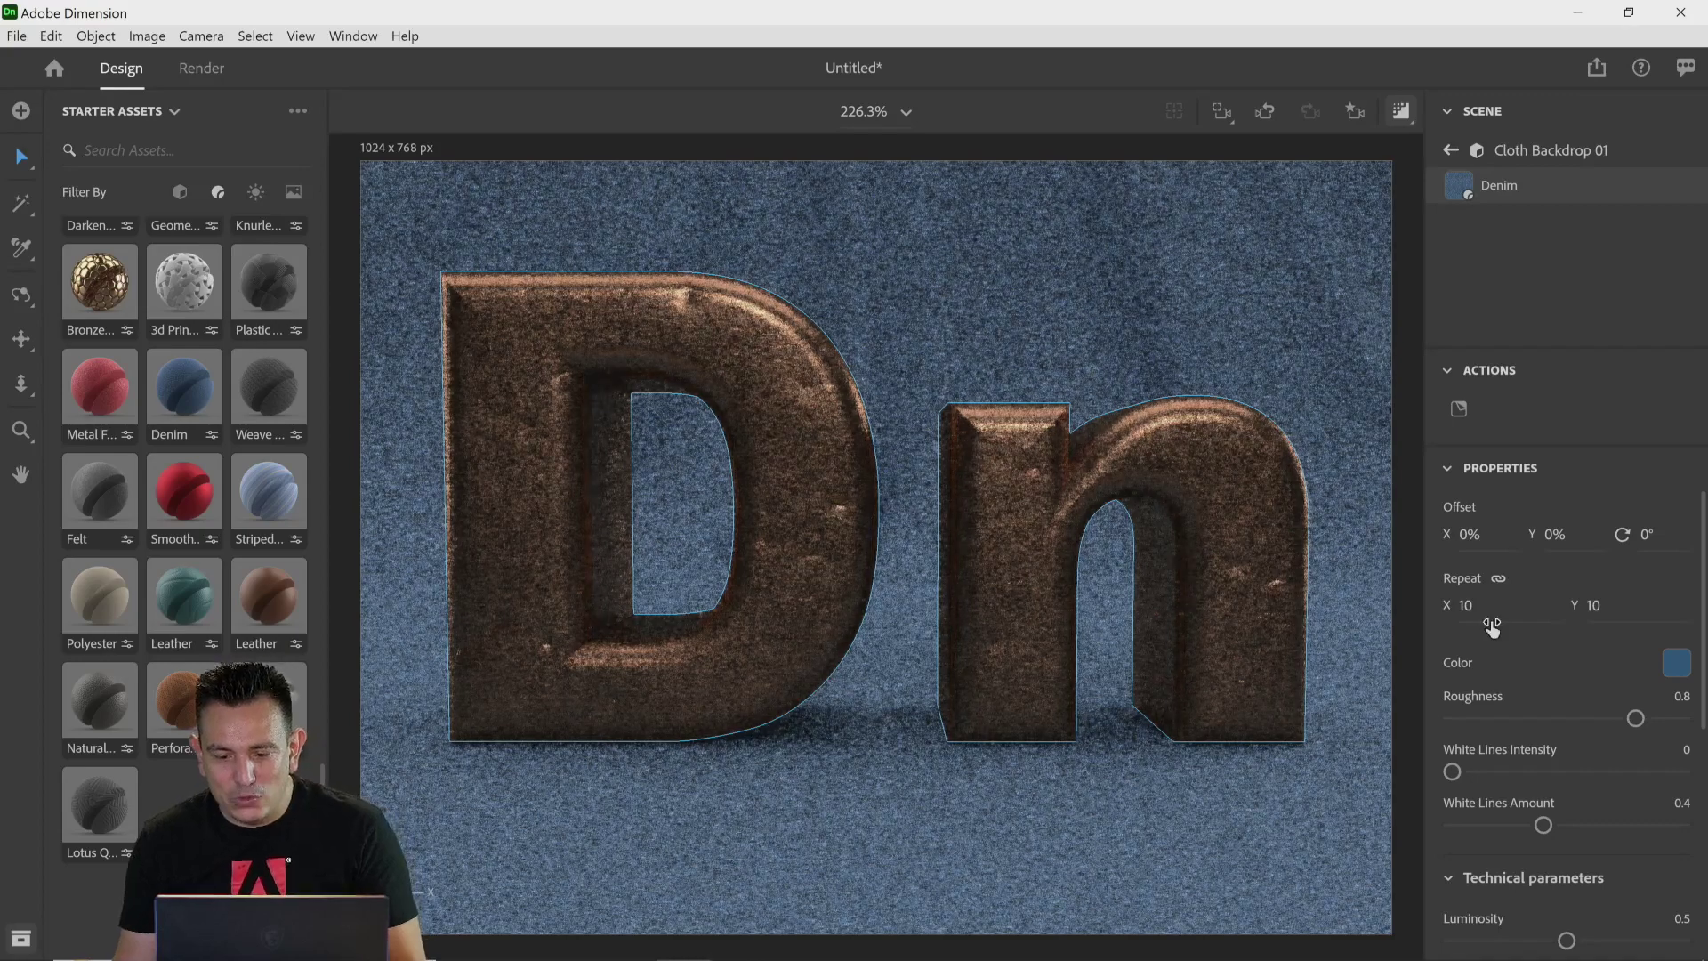
left_click(1482, 609)
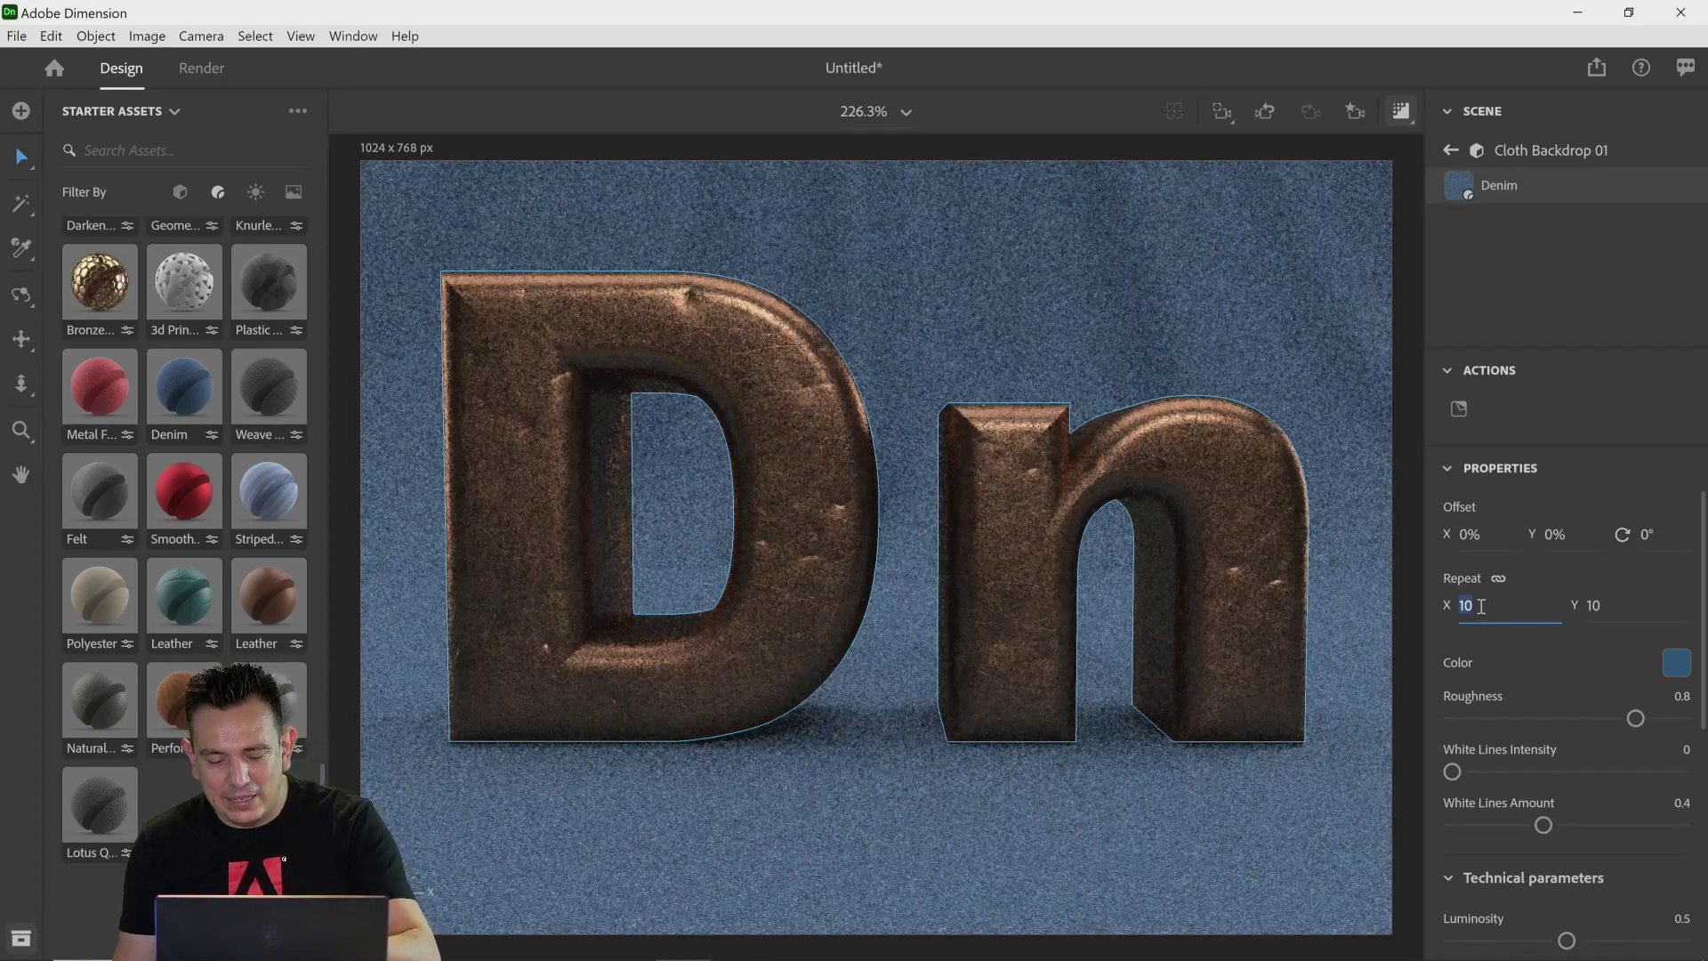
key("Return")
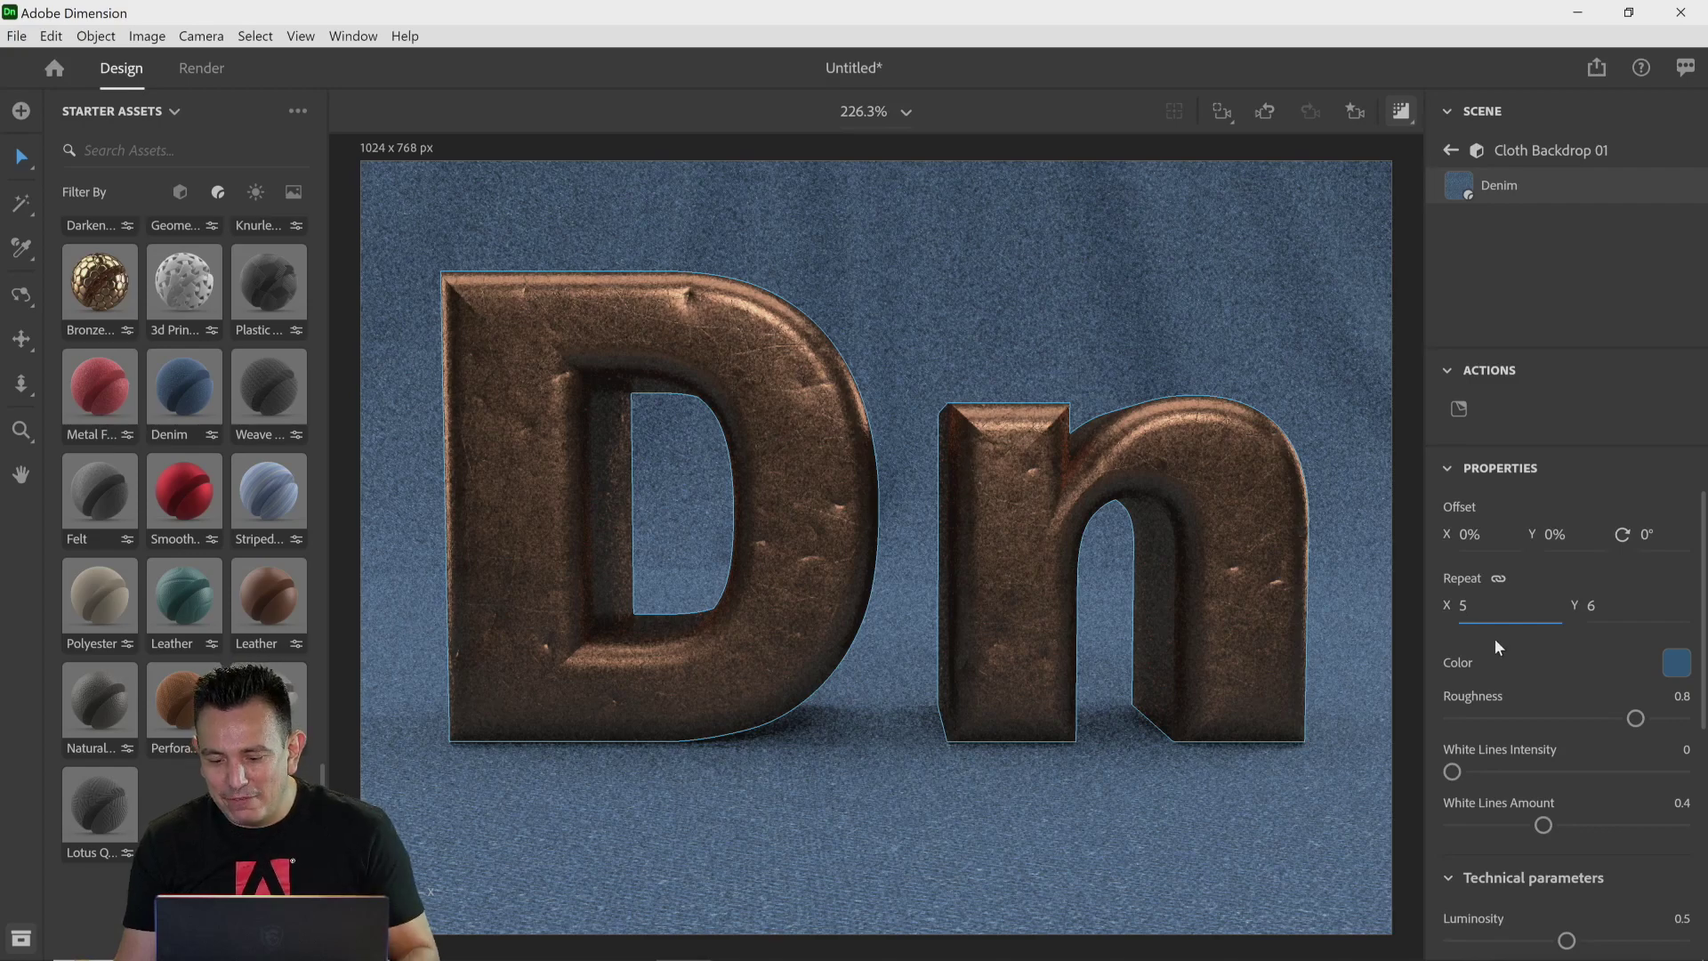
key("Return")
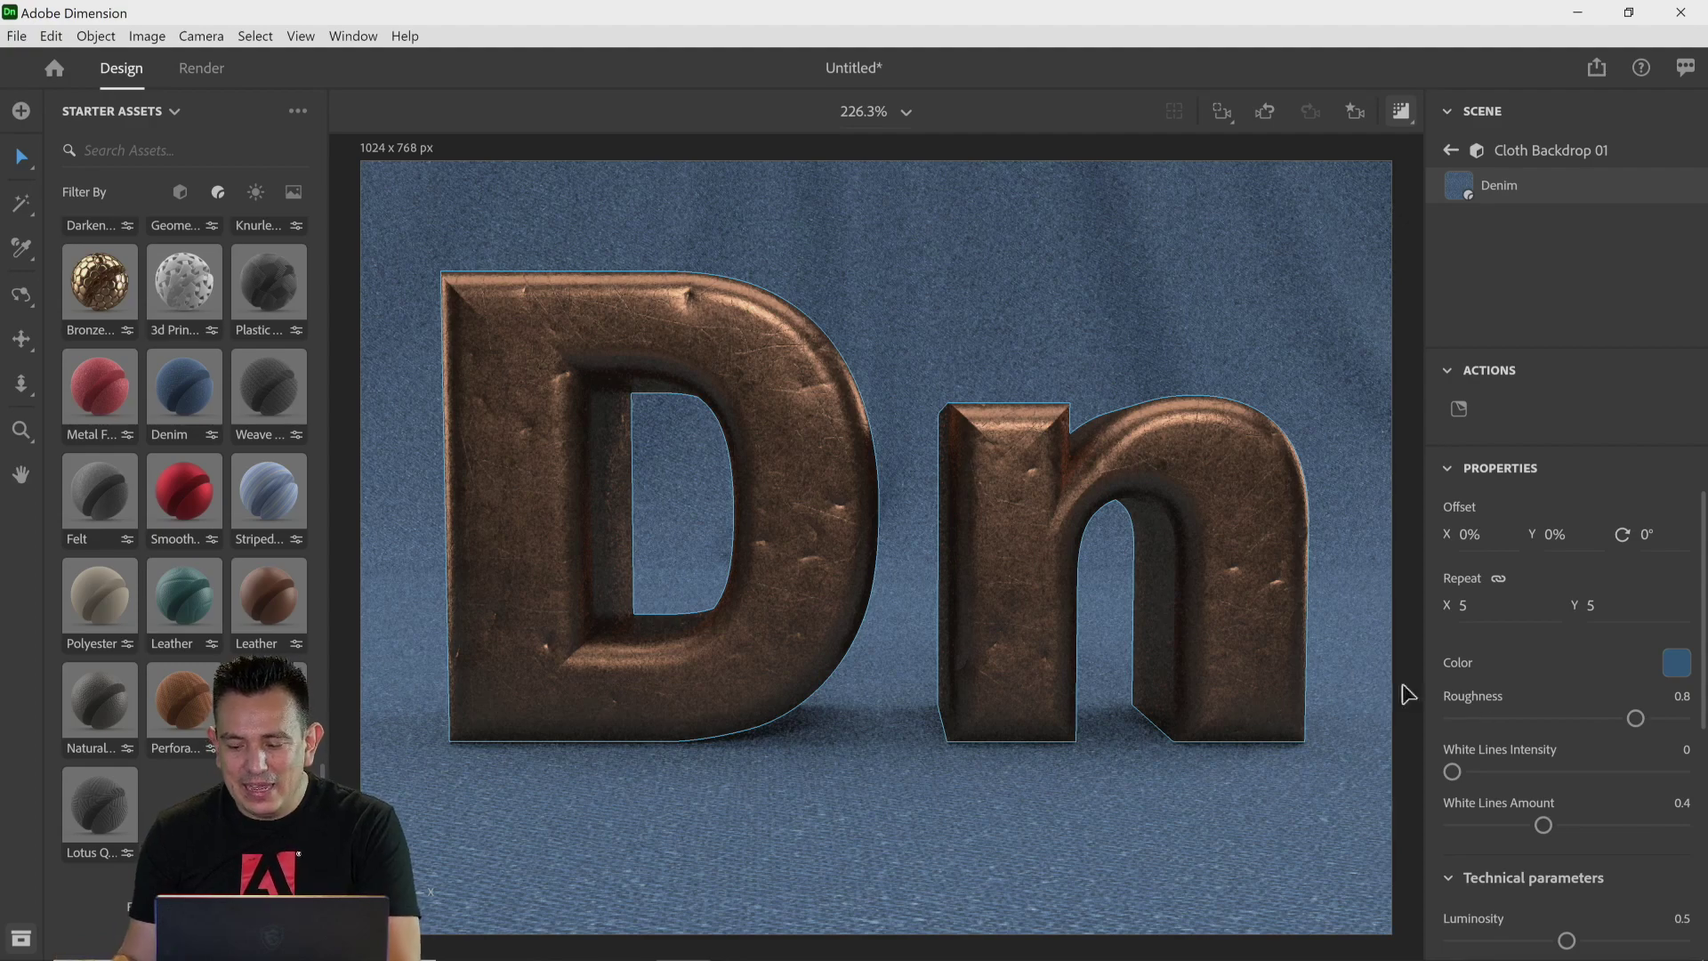
Step: Set the Denim material's texture Resolution to 4096px
scroll(1515, 740, "down", 6)
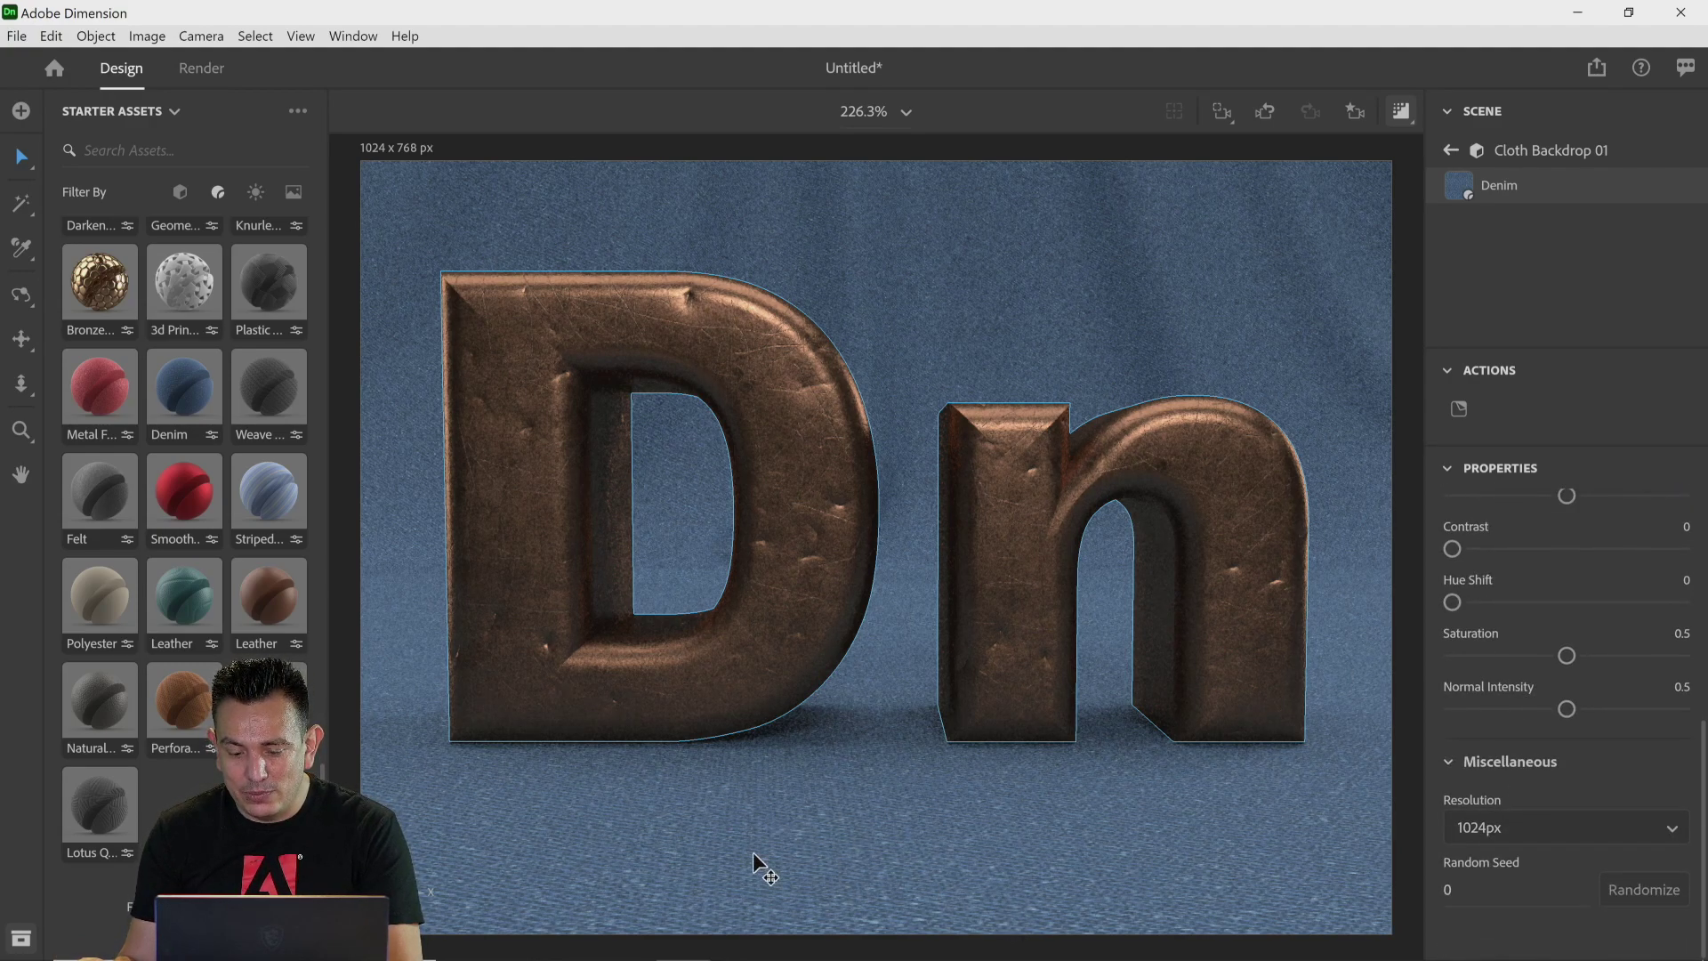
left_click(1500, 829)
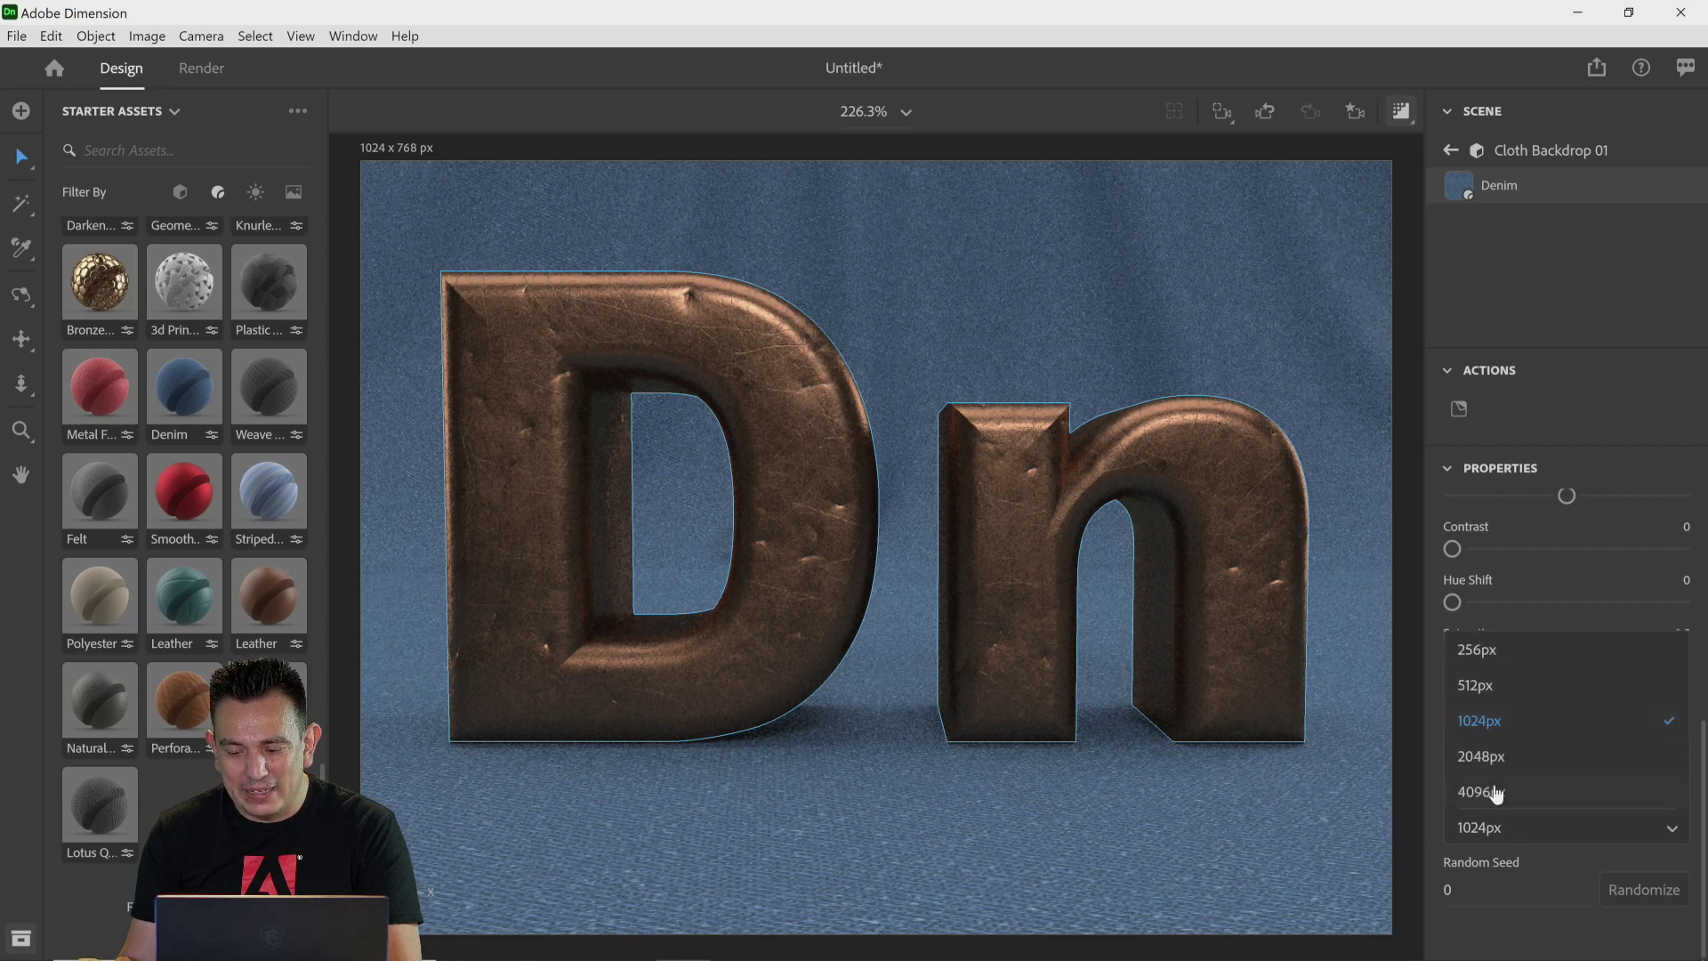
left_click(1503, 793)
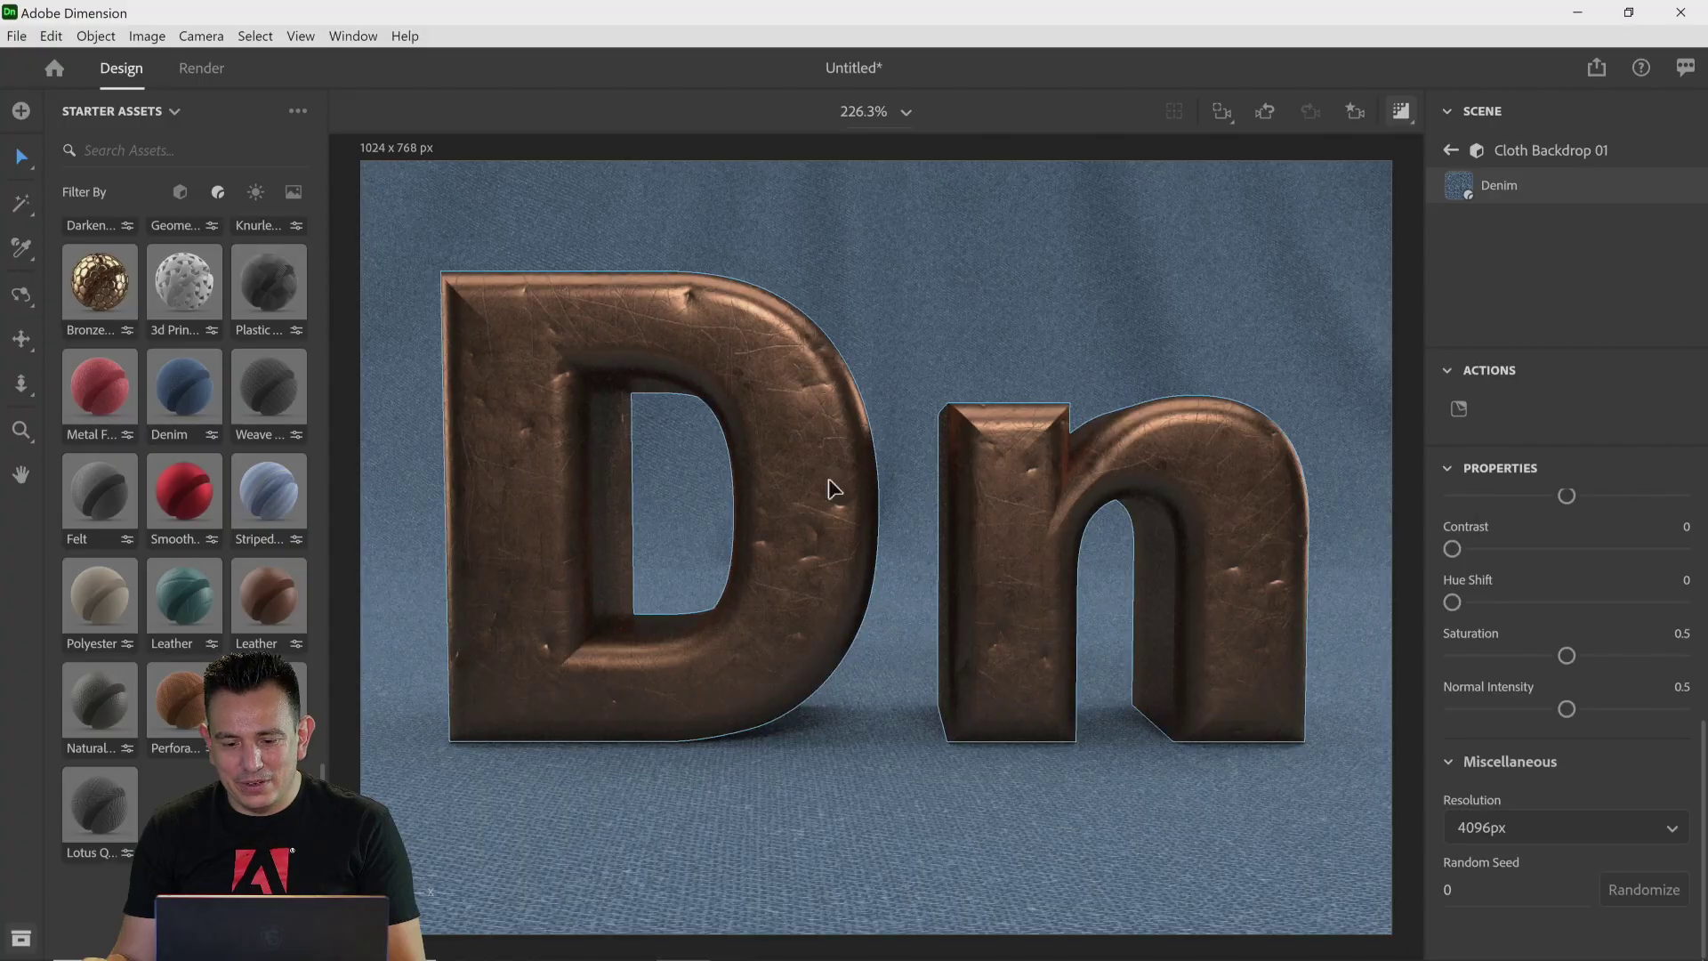
Step: Switch to the web browser
left_click(1402, 115)
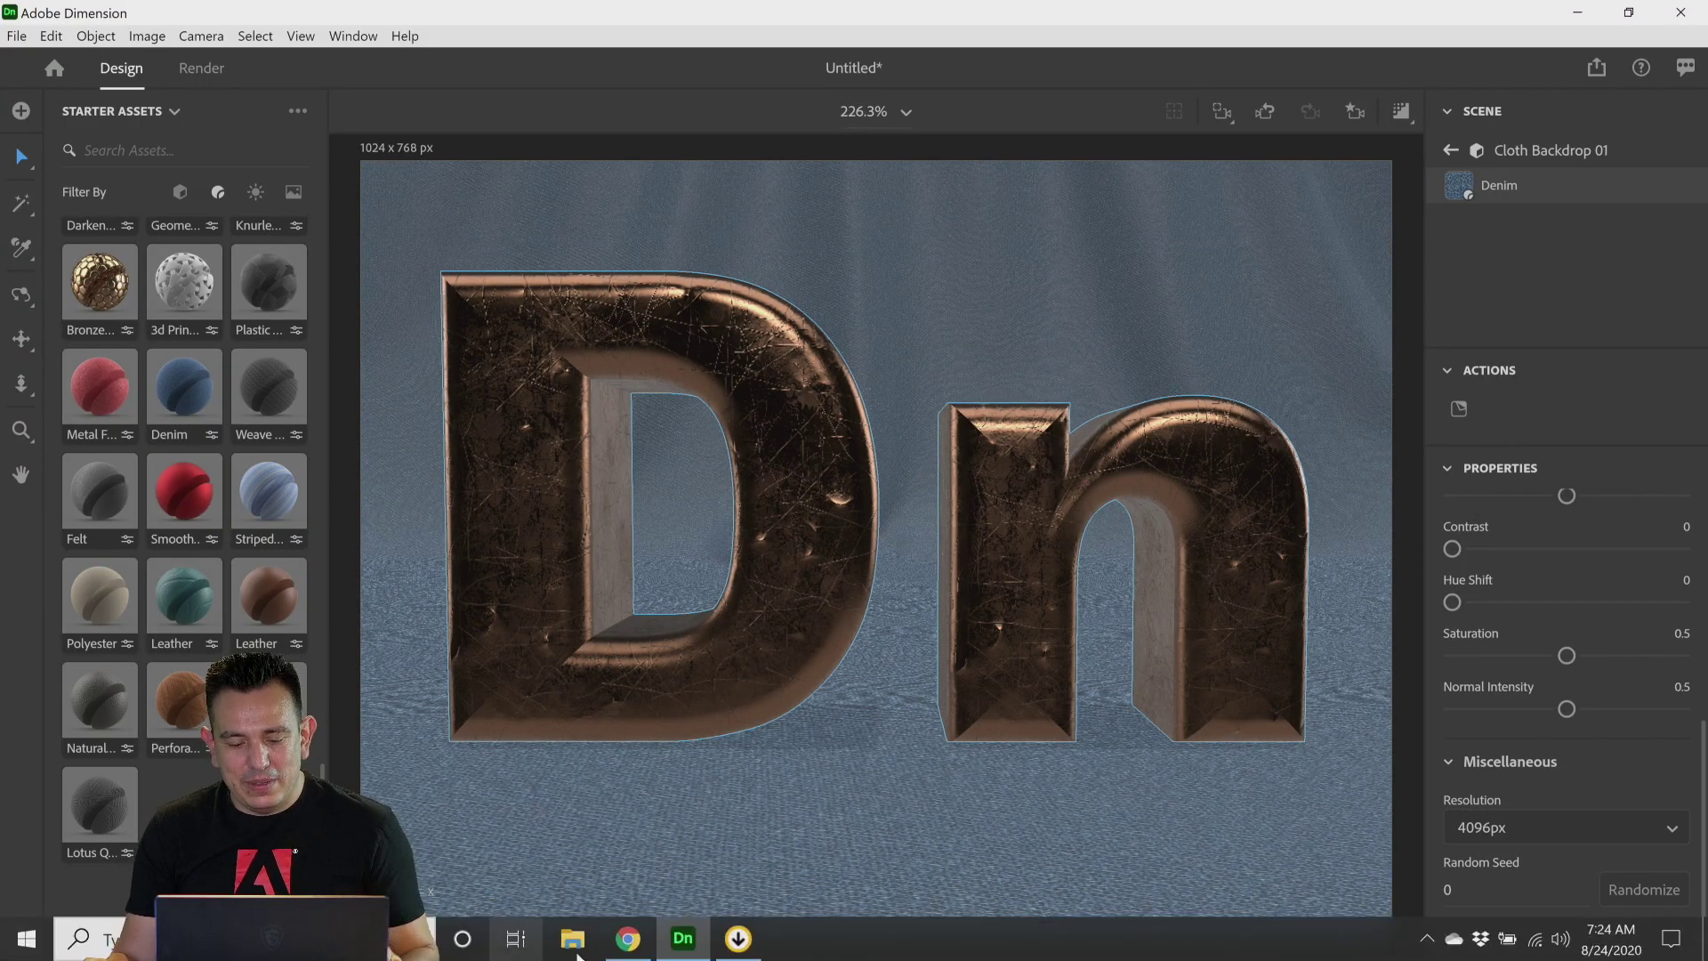
left_click(628, 940)
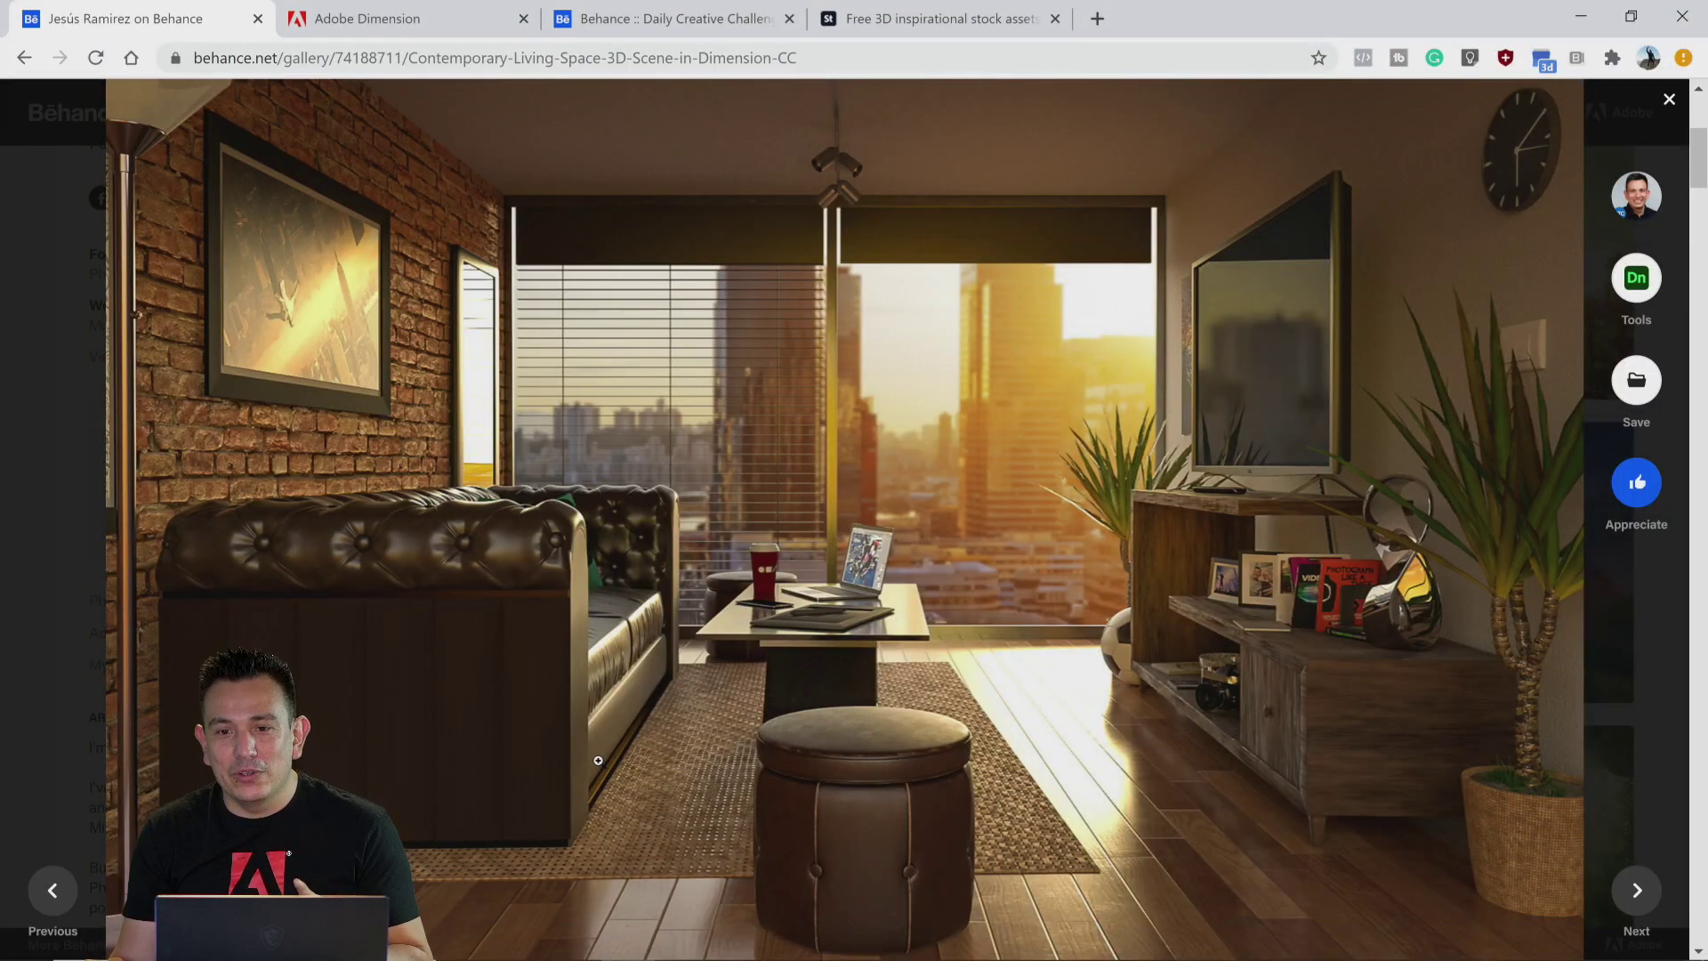
Step: Search the web for "adobe standard materials"
left_click(435, 58)
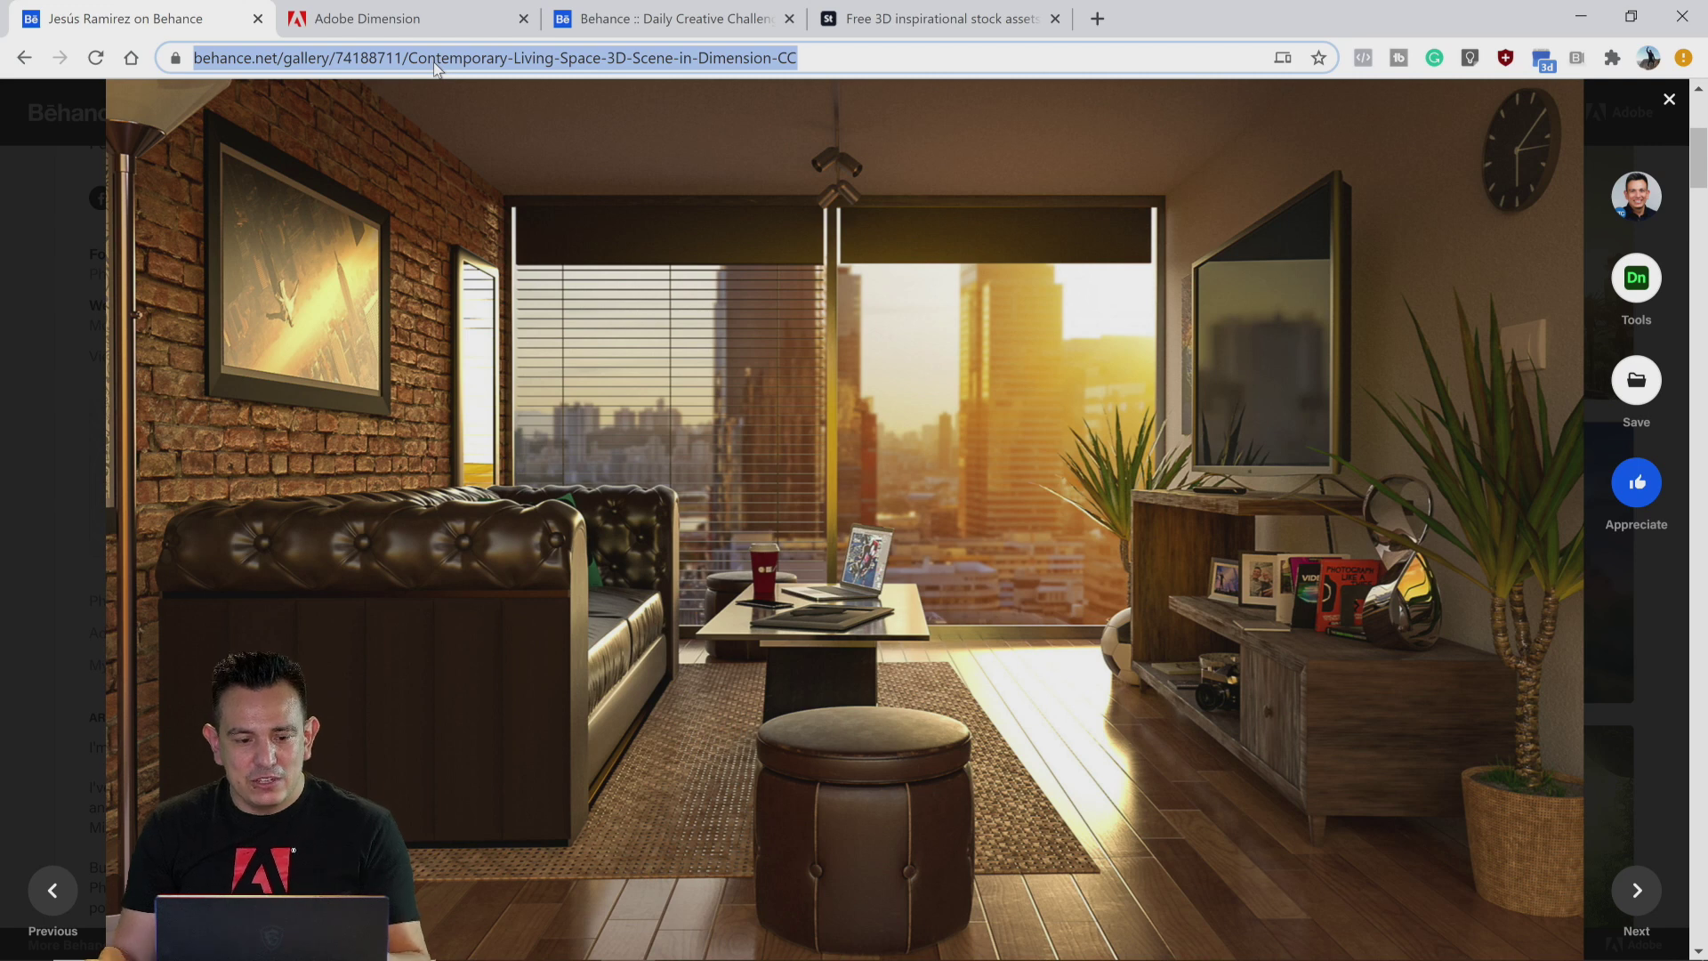
key("ctrl+Tab")
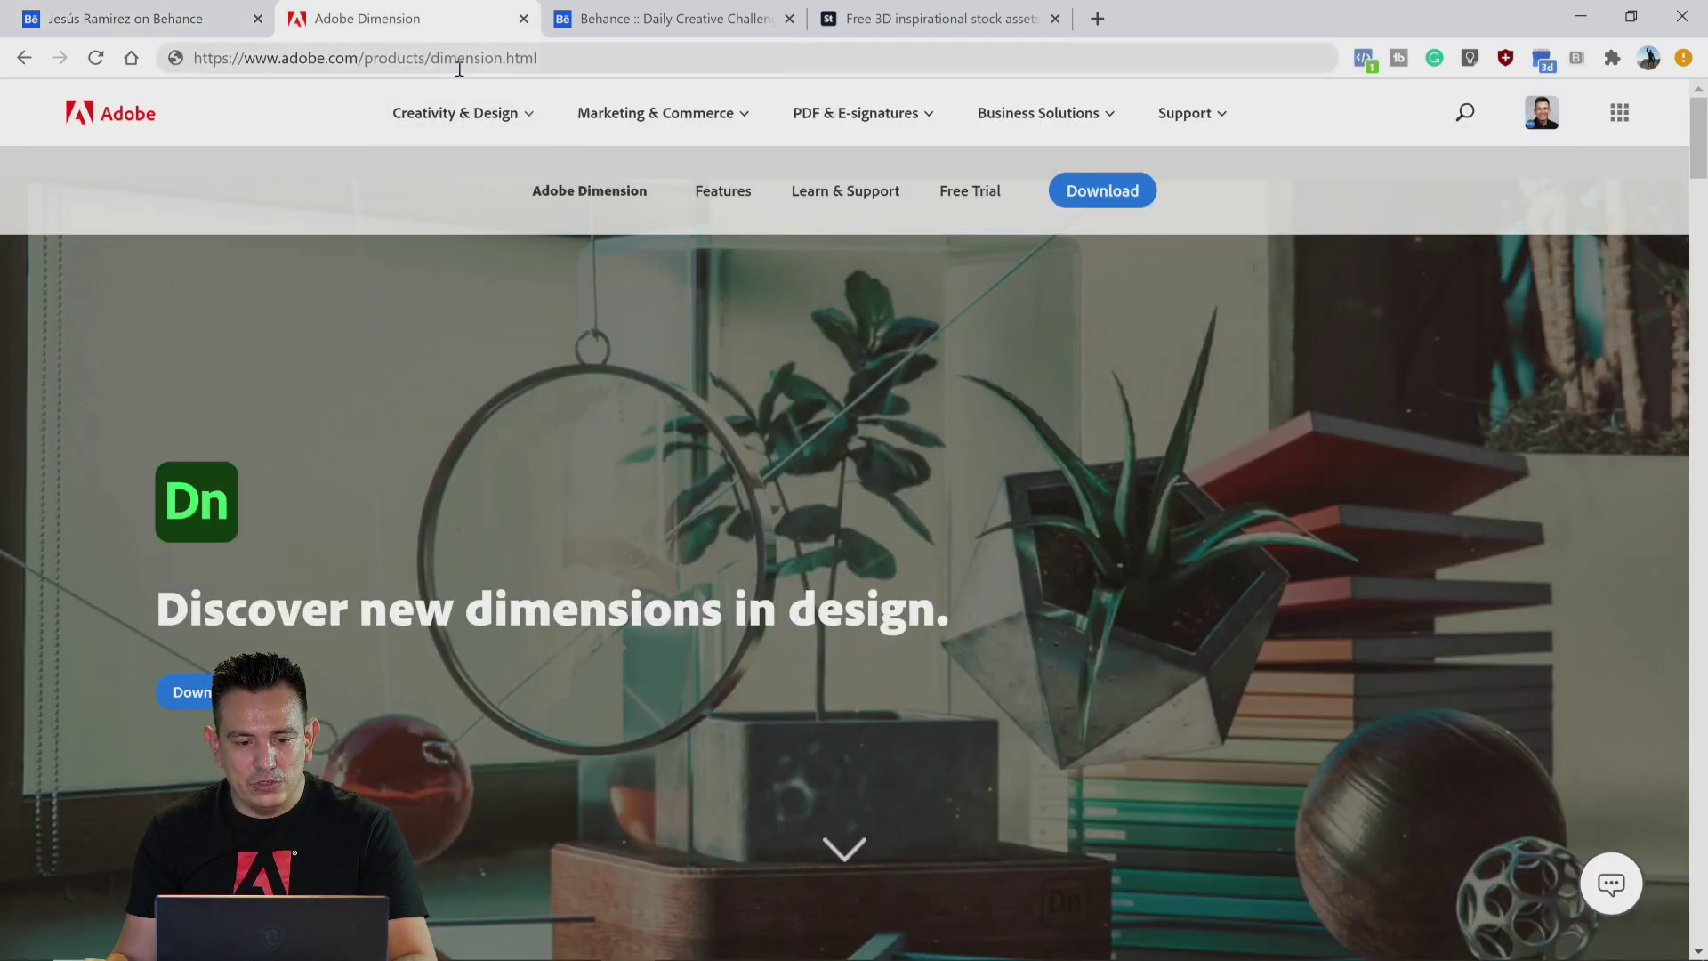
left_click(459, 59)
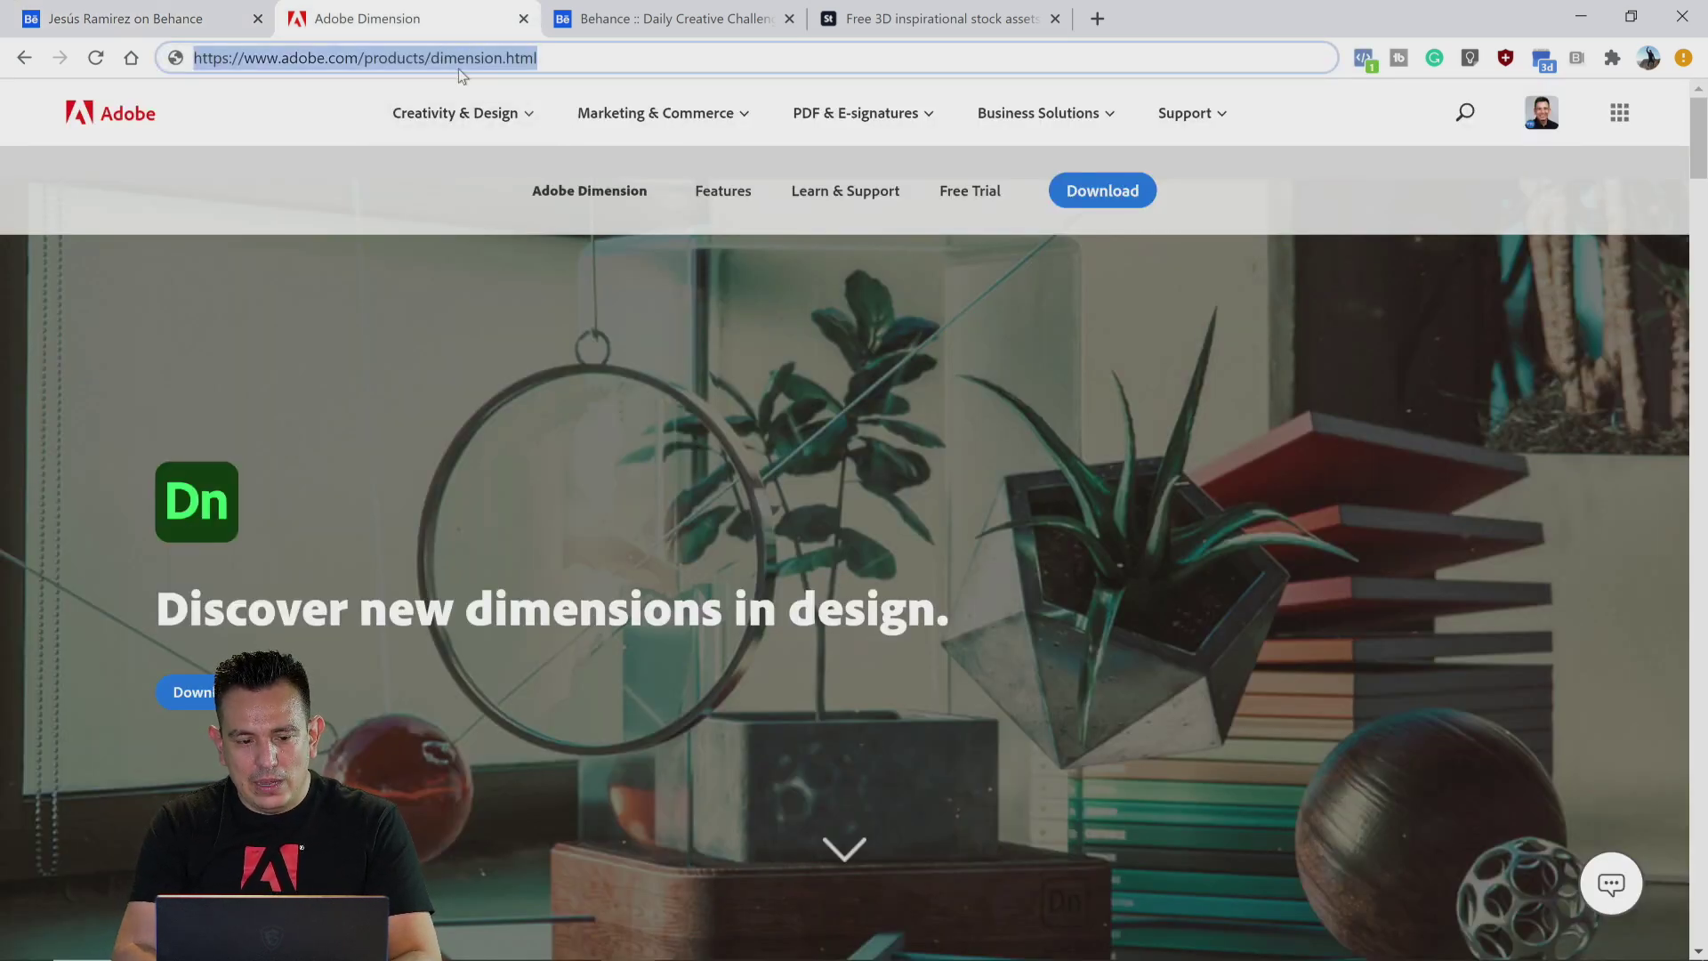
type("adobe i")
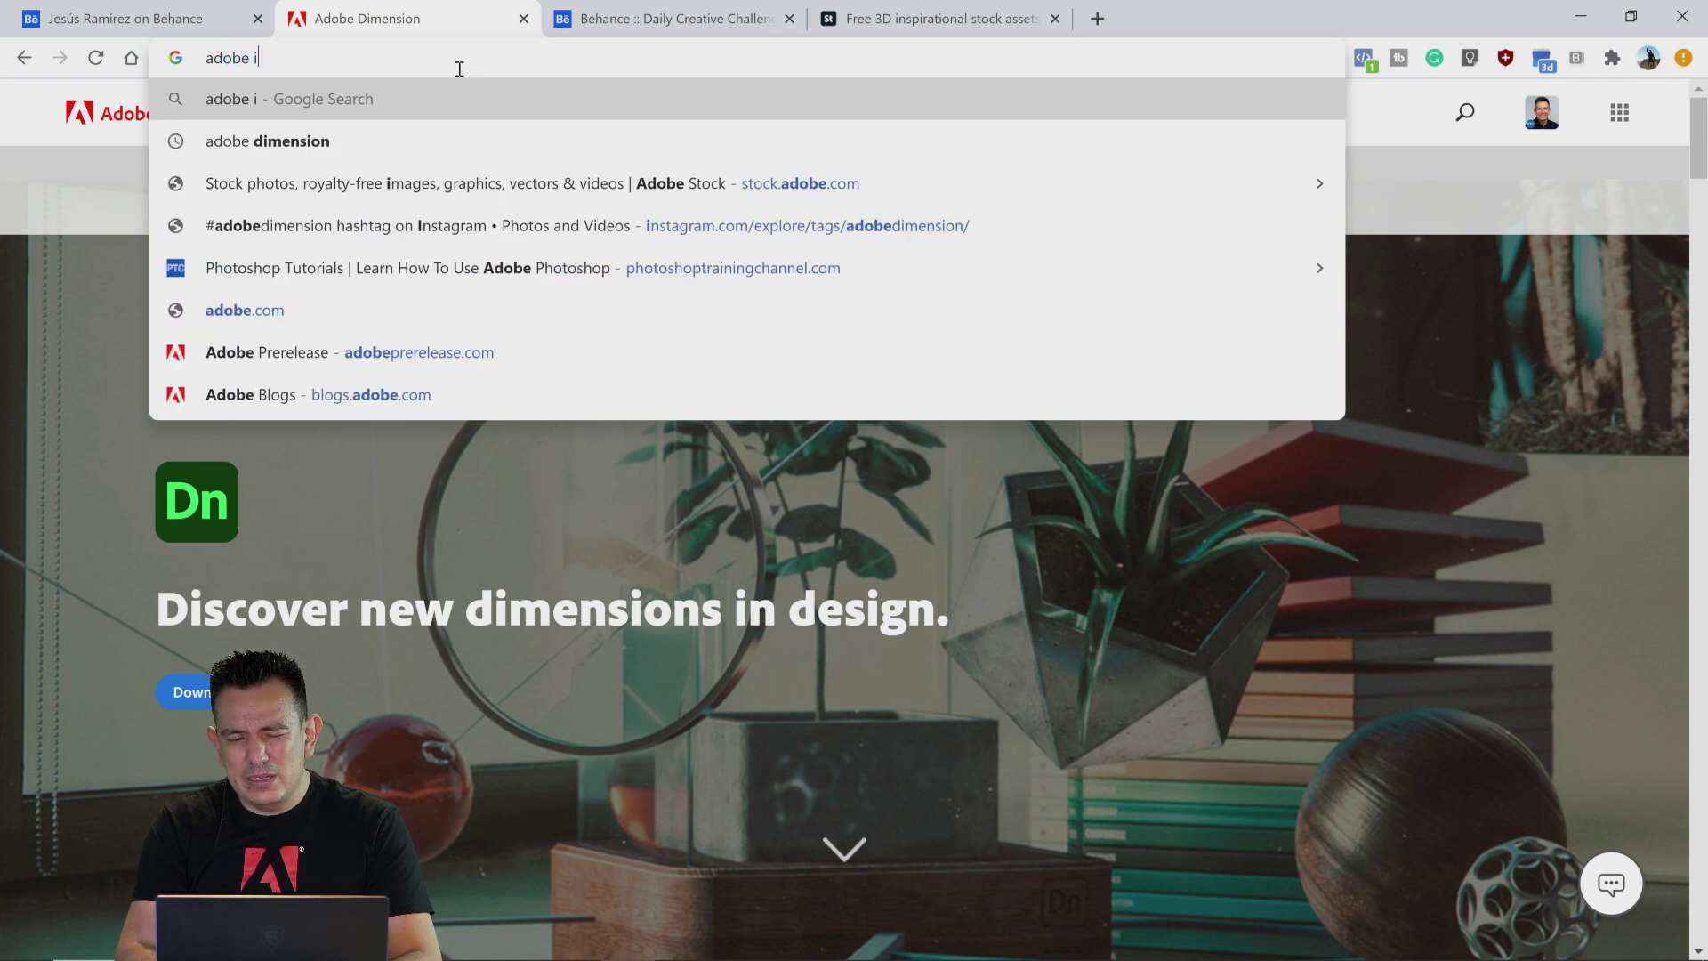
type("l")
key("BackSpace")
key("BackSpace")
type("sta")
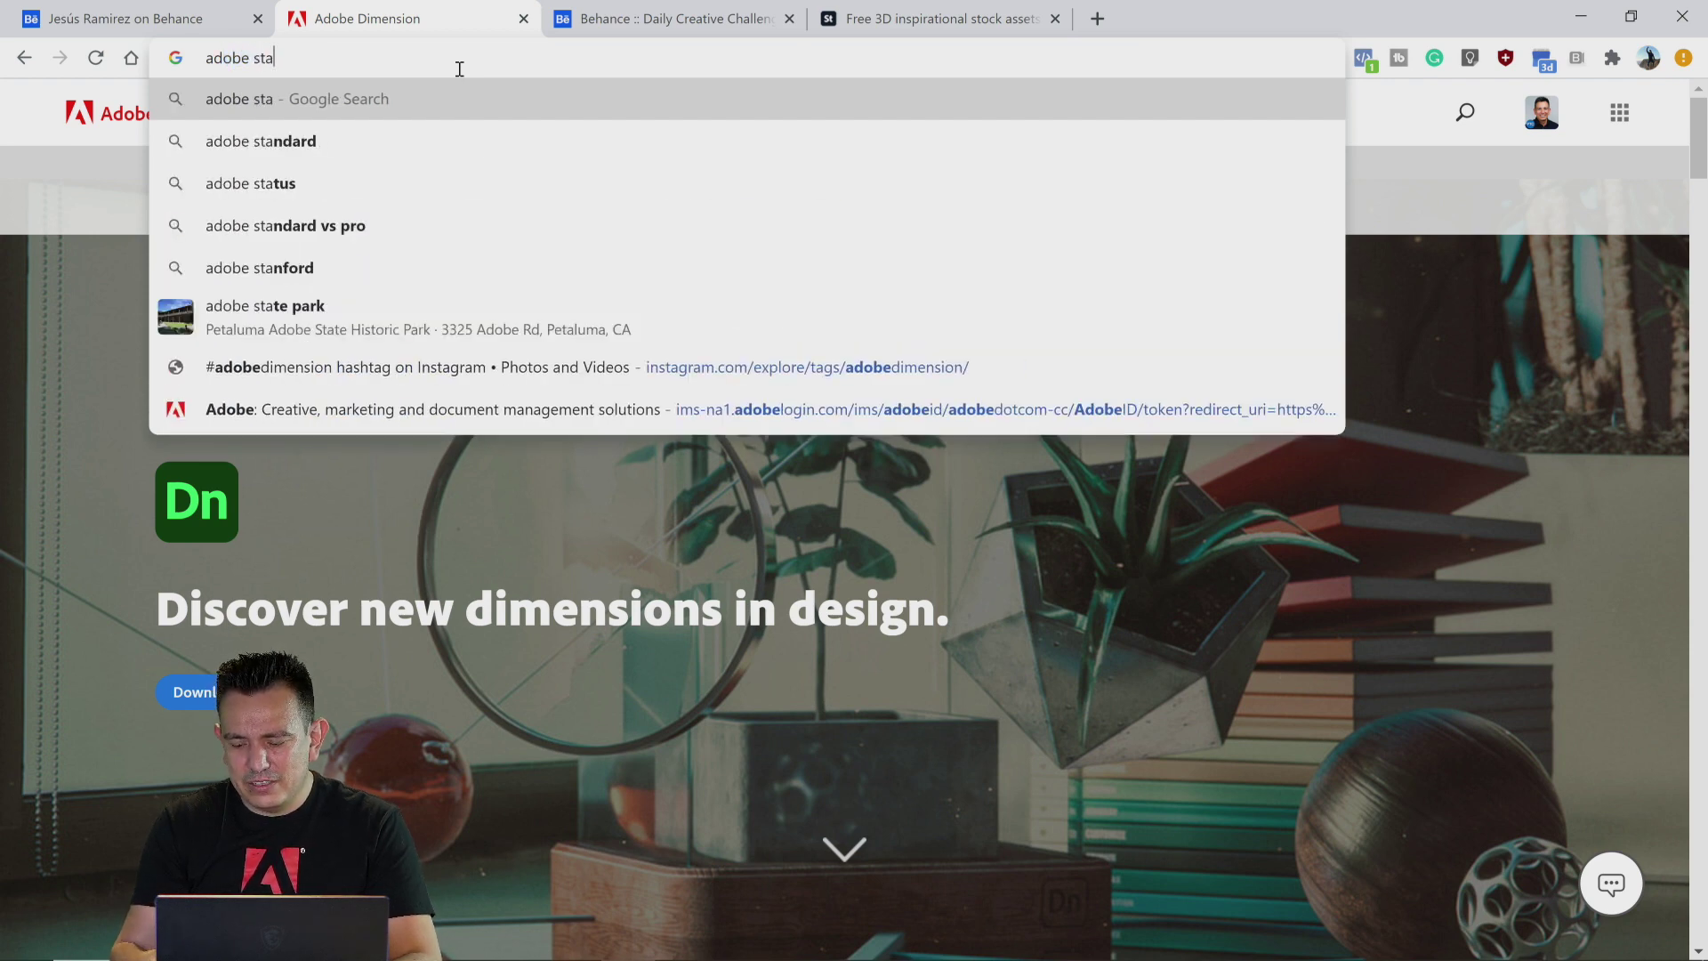
type("ndard marterials")
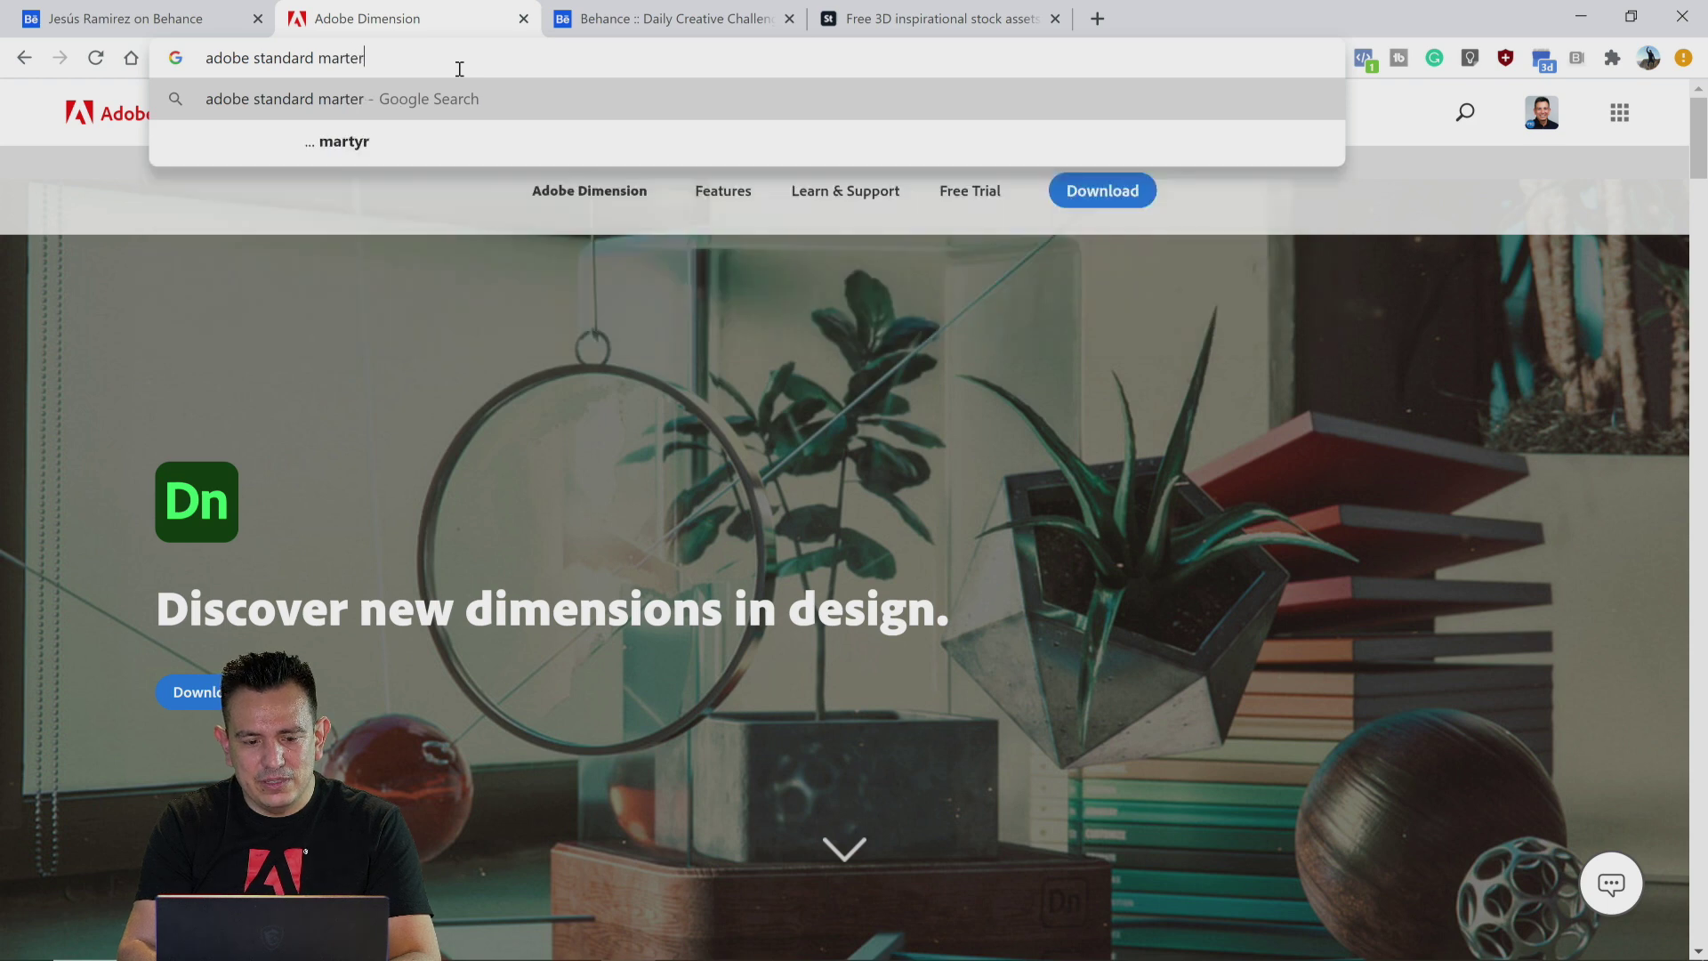
key("Return")
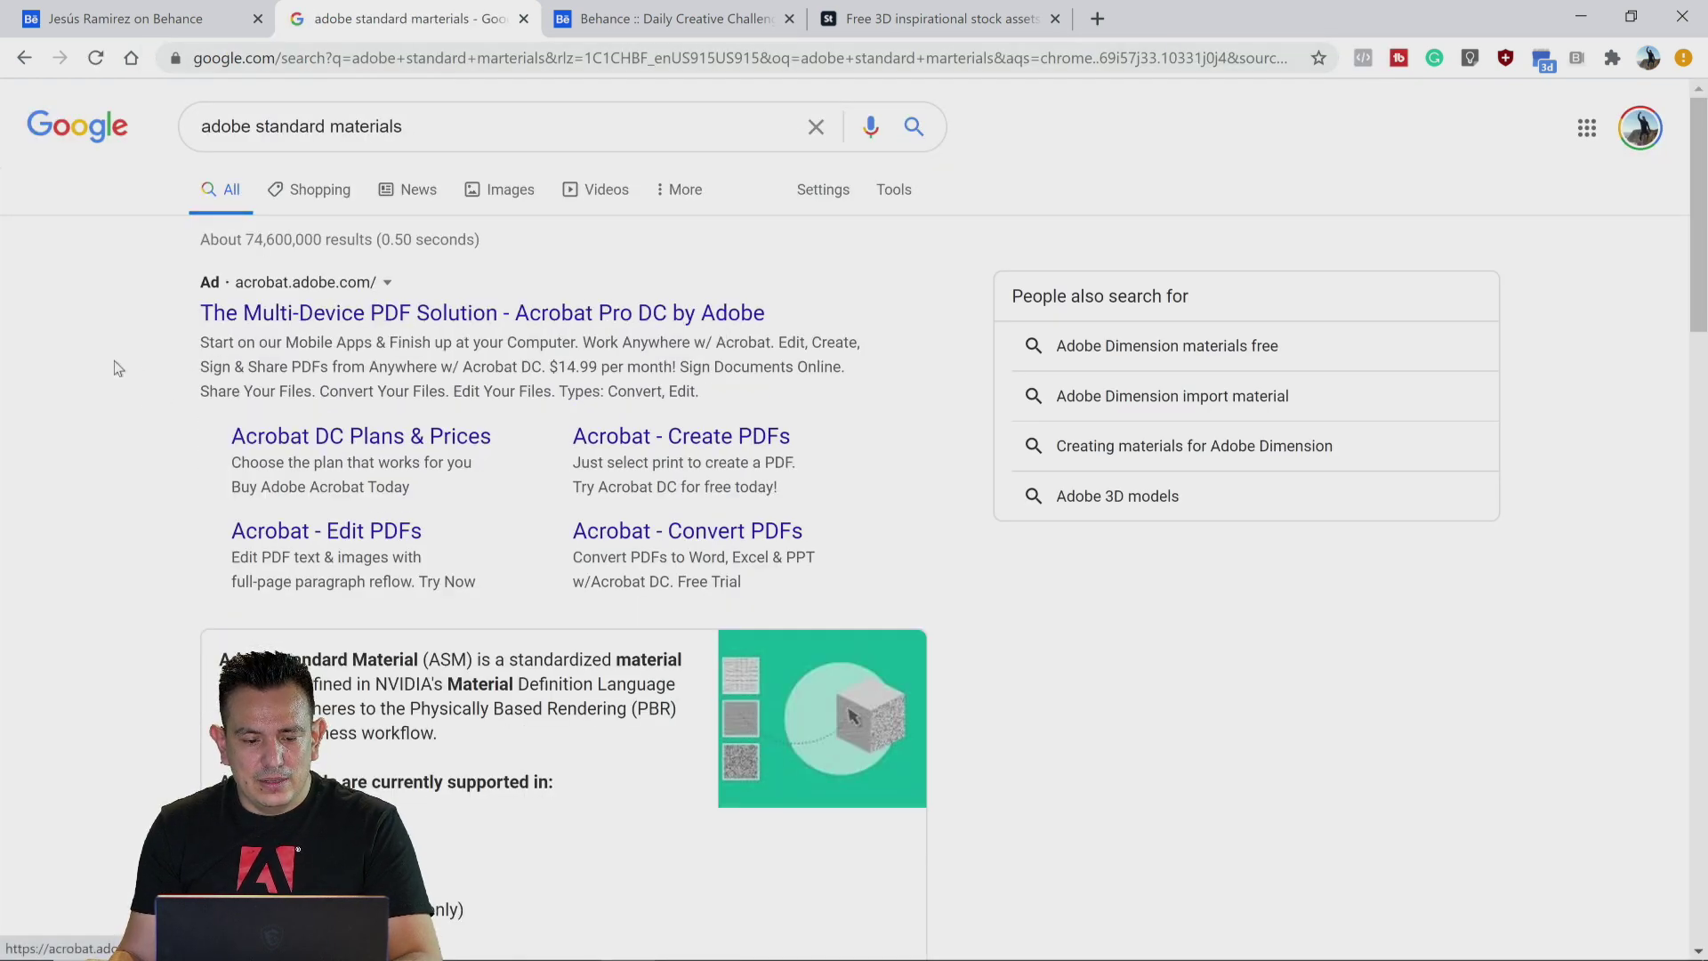
Step: Scroll the search results and open the Adobe Standard Material properties support page
scroll(207, 379, "down", 2)
scroll(203, 383, "down", 1)
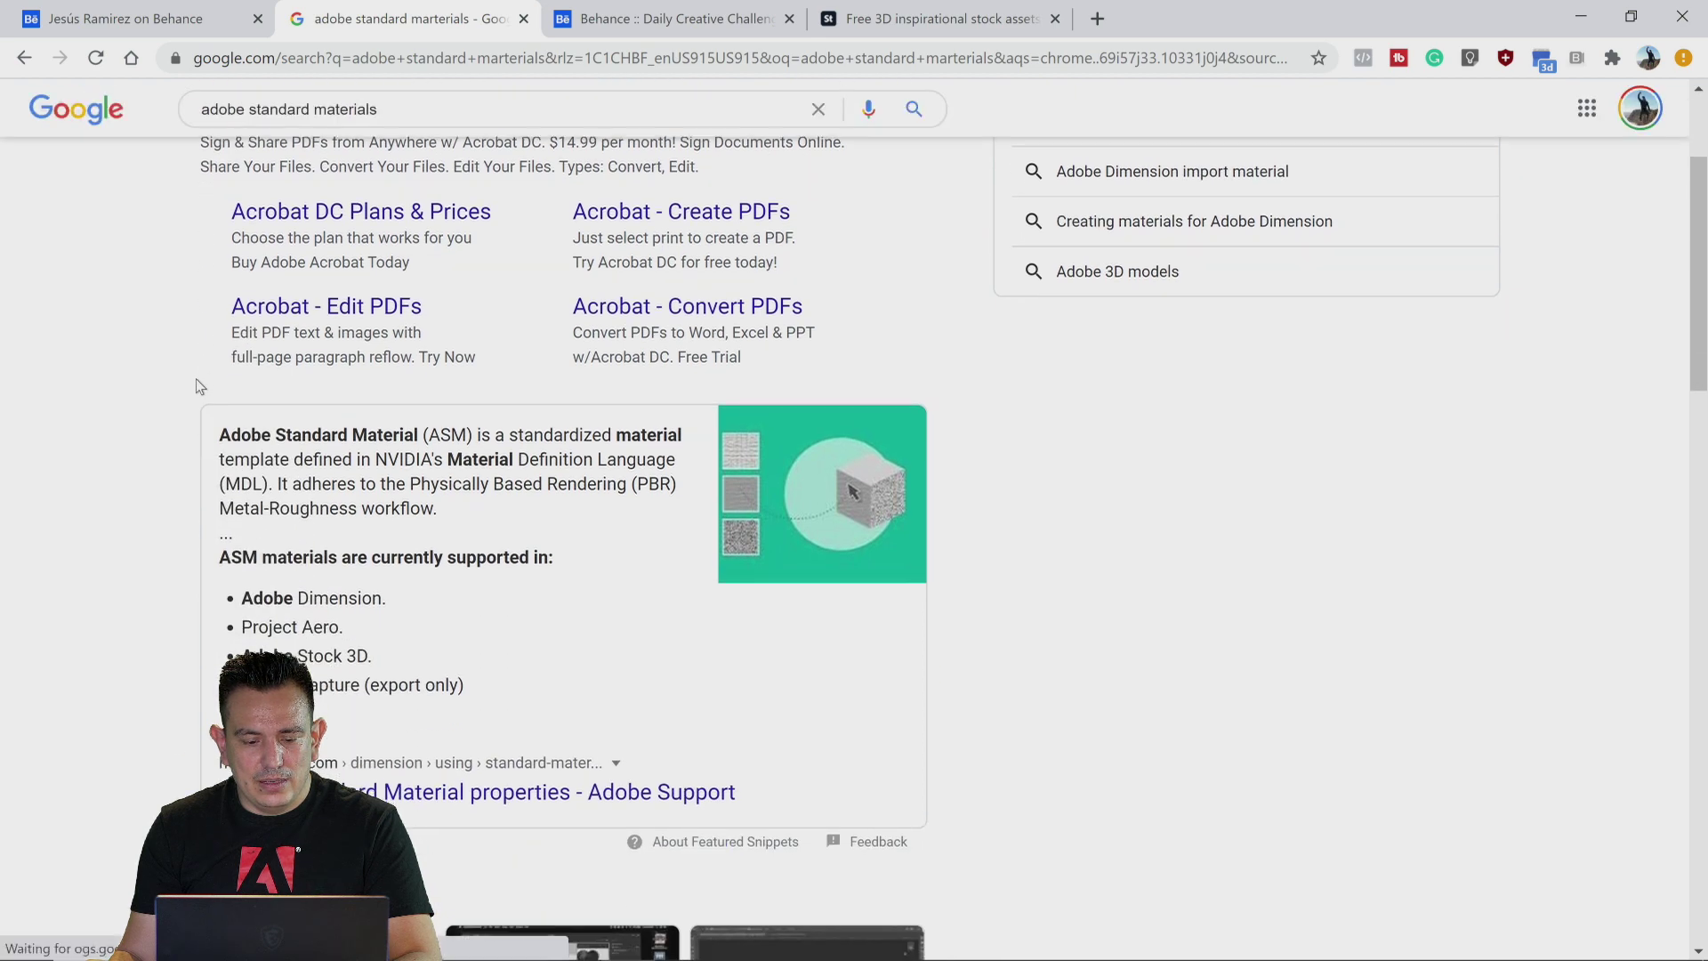
scroll(318, 698, "down", 1)
left_click(320, 692)
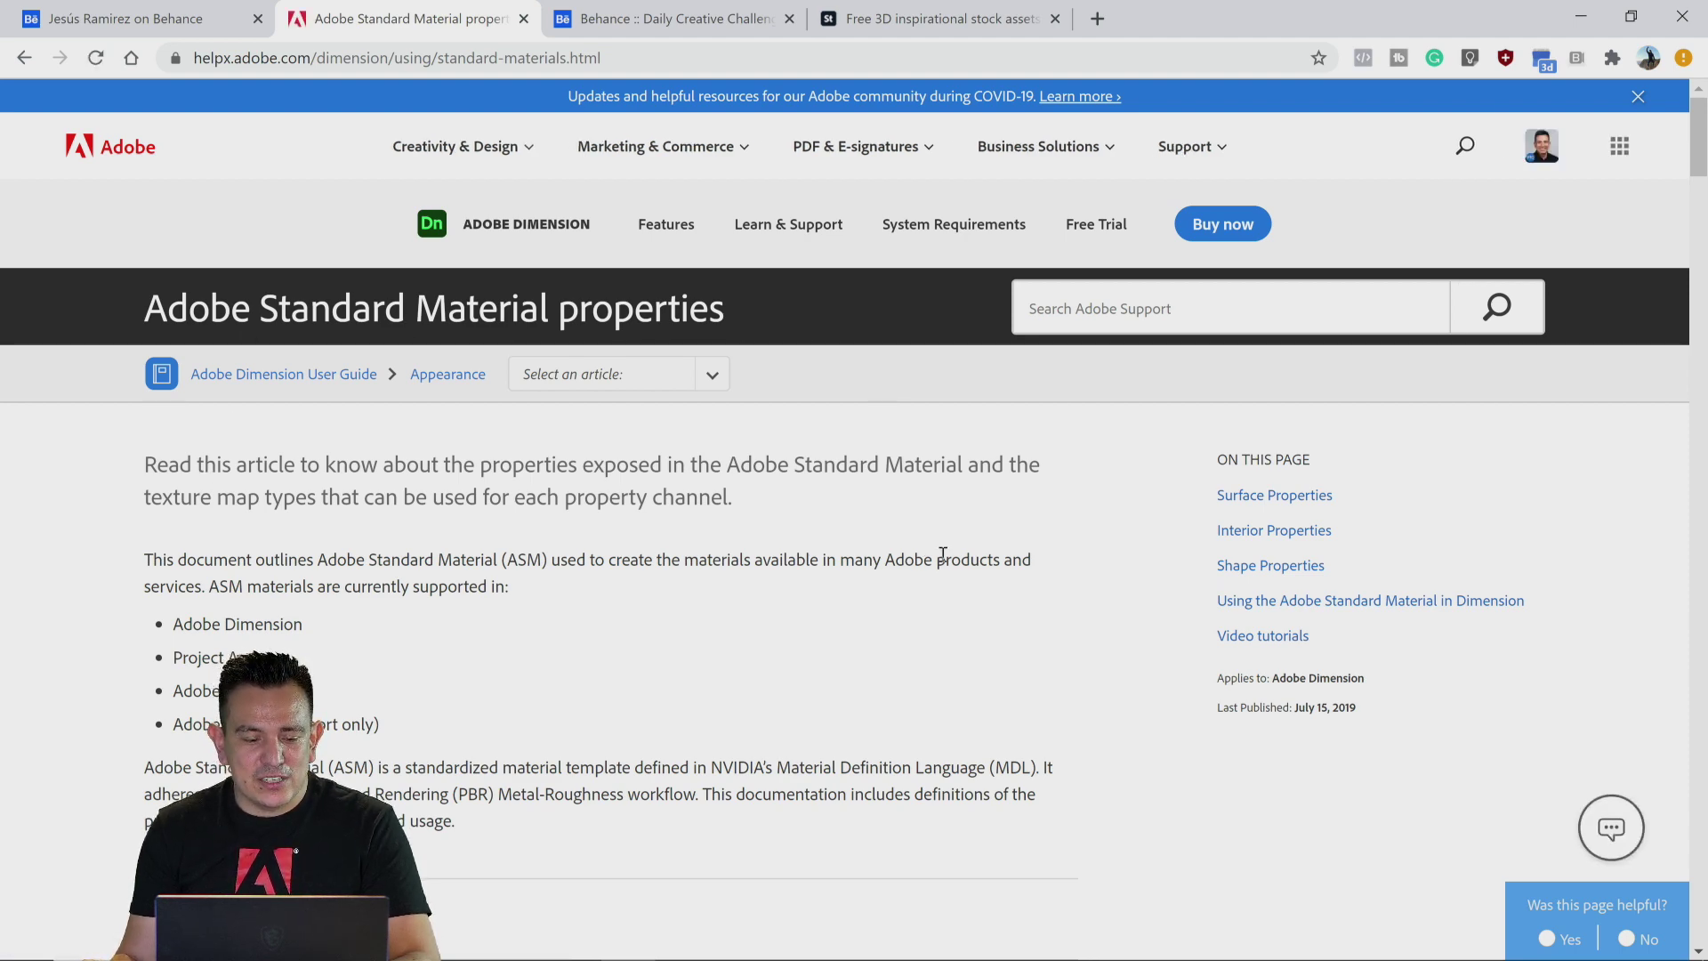
Step: Read through the material property descriptions, expanding the Normal Map MDL Syntax section and the usage examples
scroll(930, 547, "down", 3)
scroll(82, 561, "down", 5)
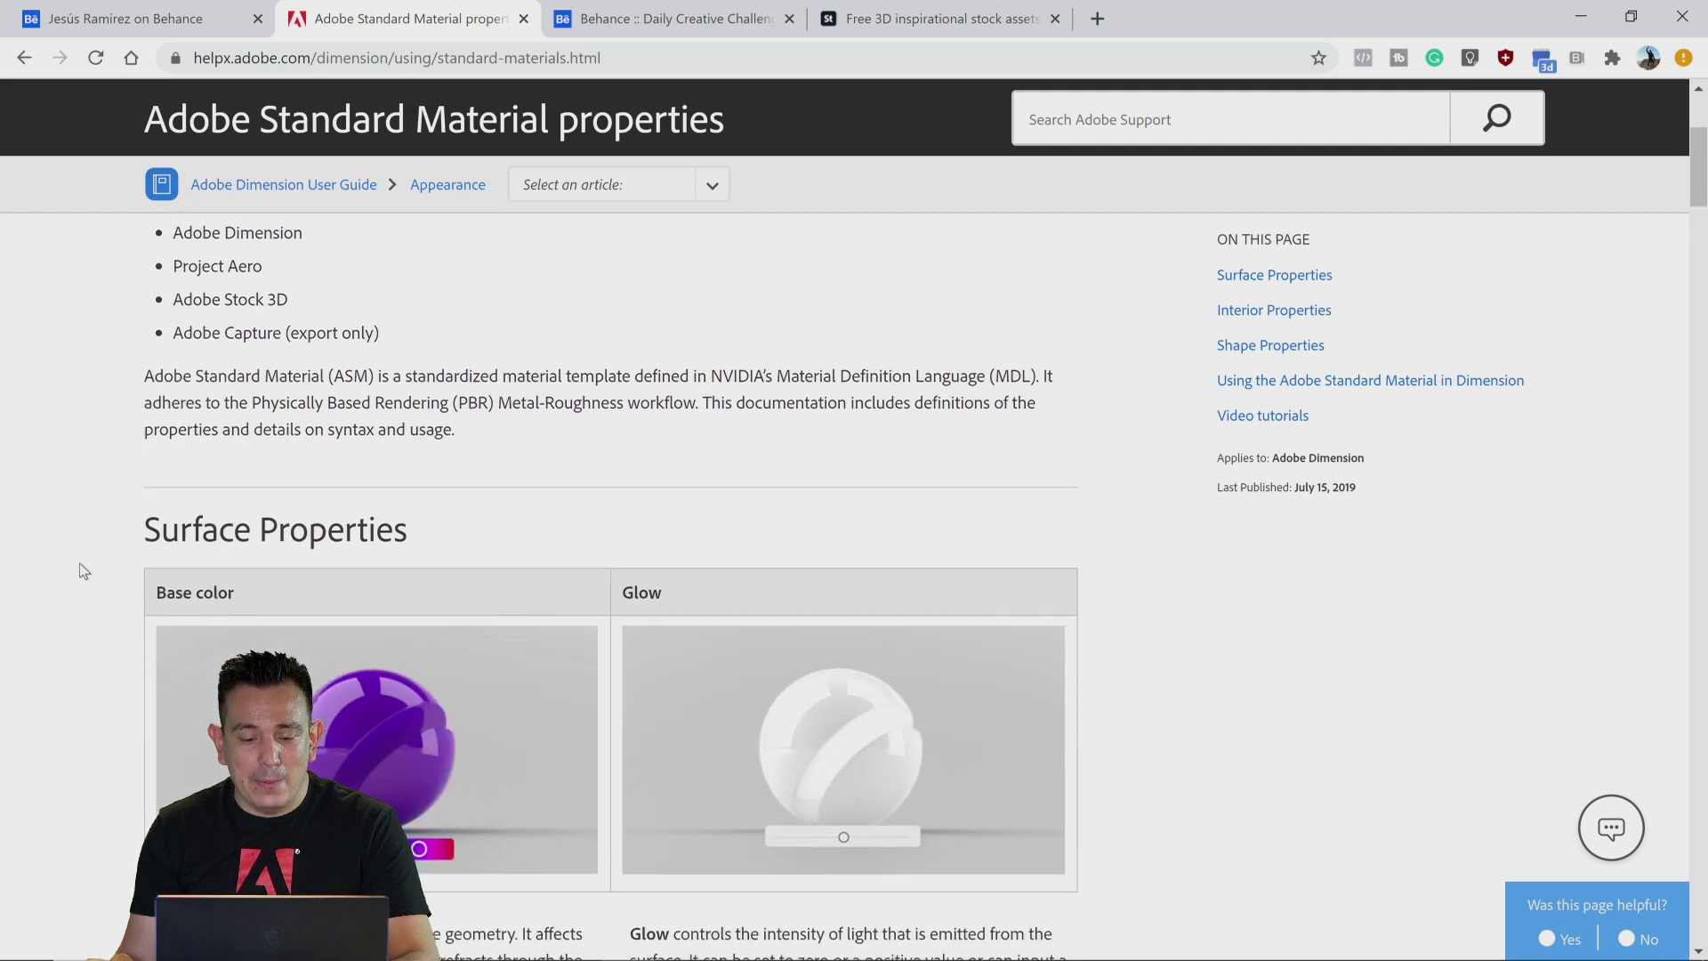
scroll(81, 567, "down", 9)
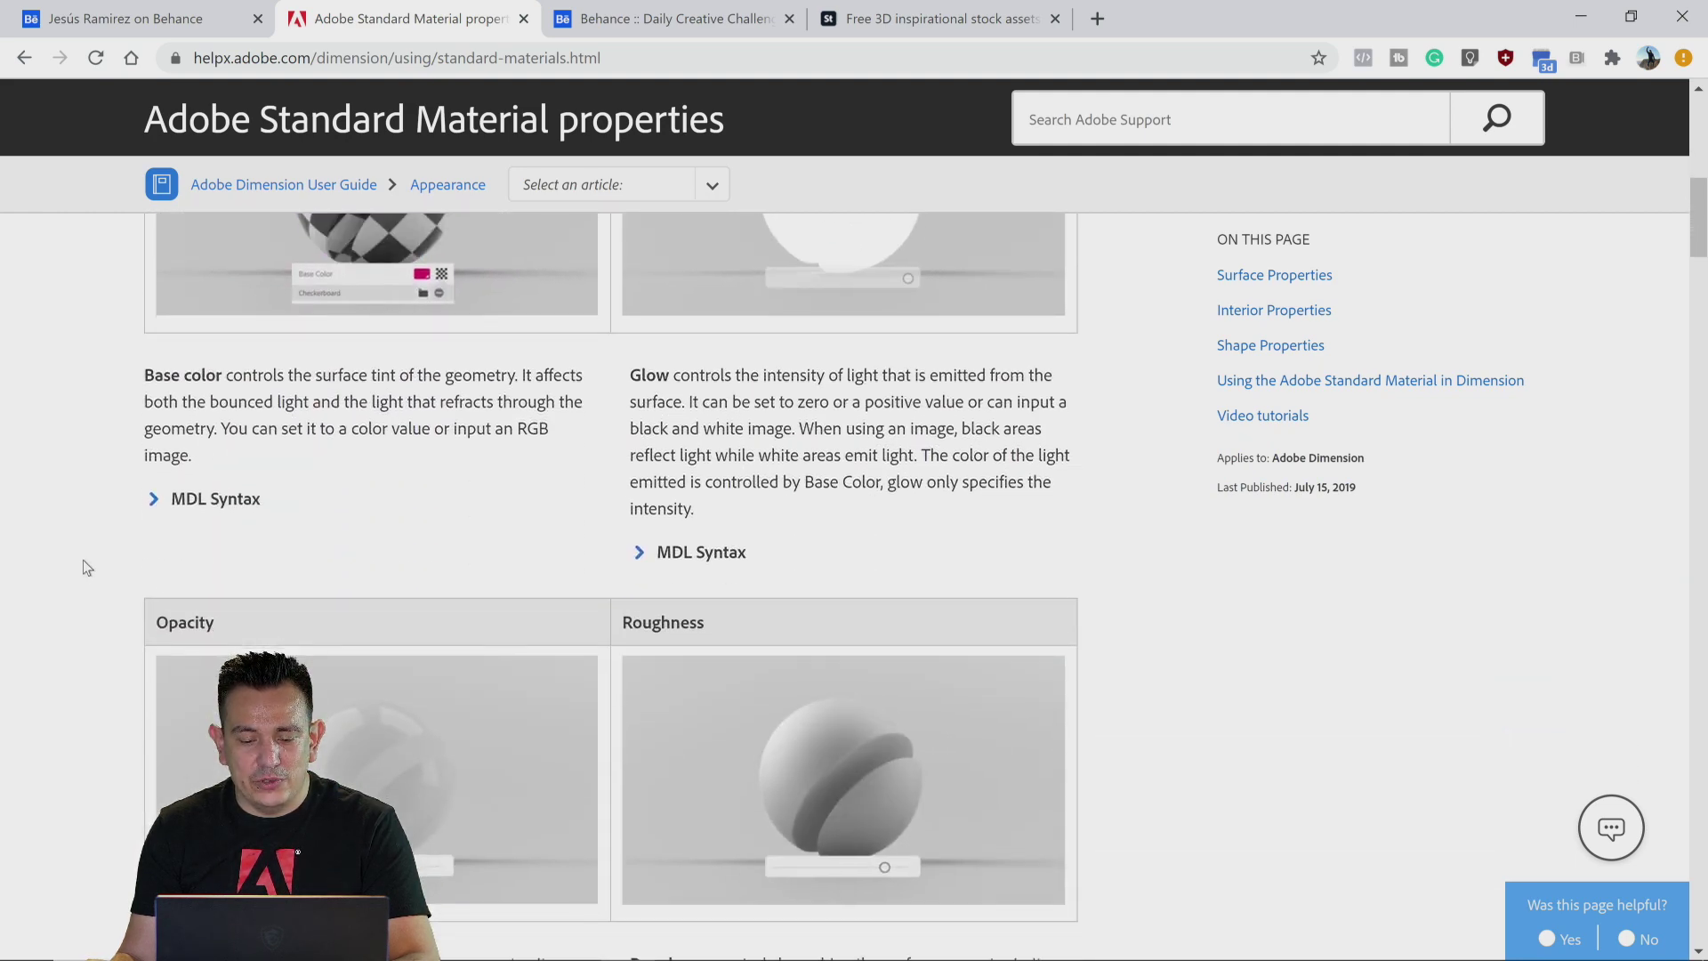
scroll(89, 564, "down", 12)
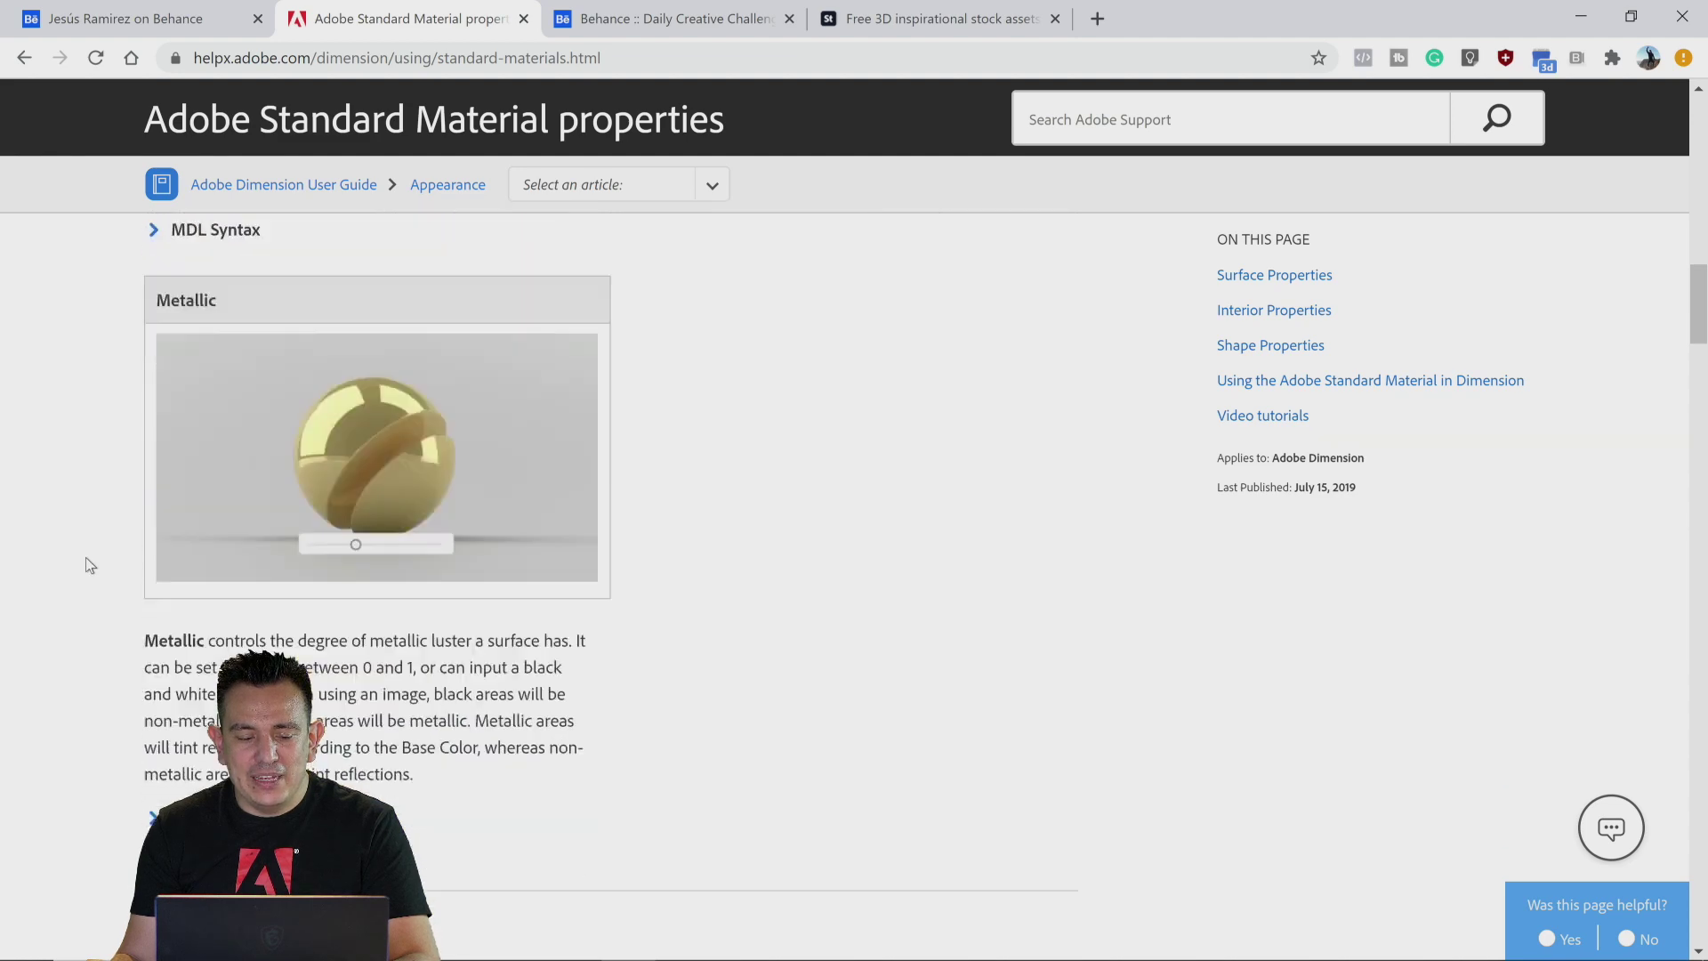
scroll(89, 561, "down", 11)
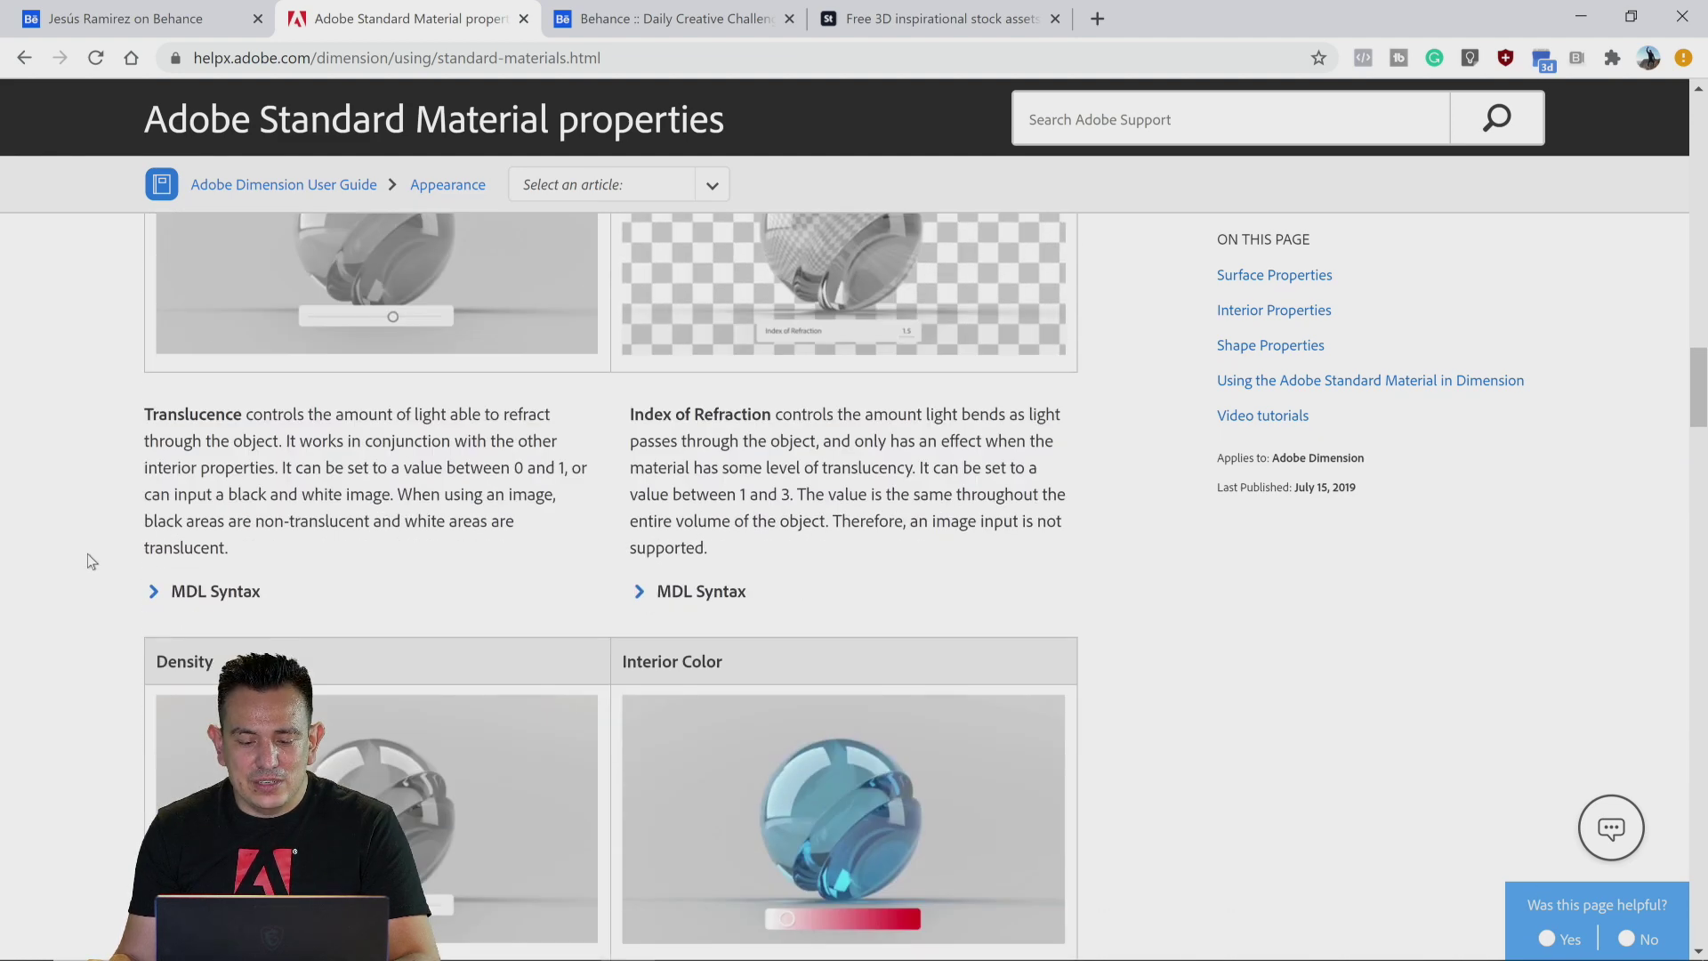
scroll(94, 560, "down", 10)
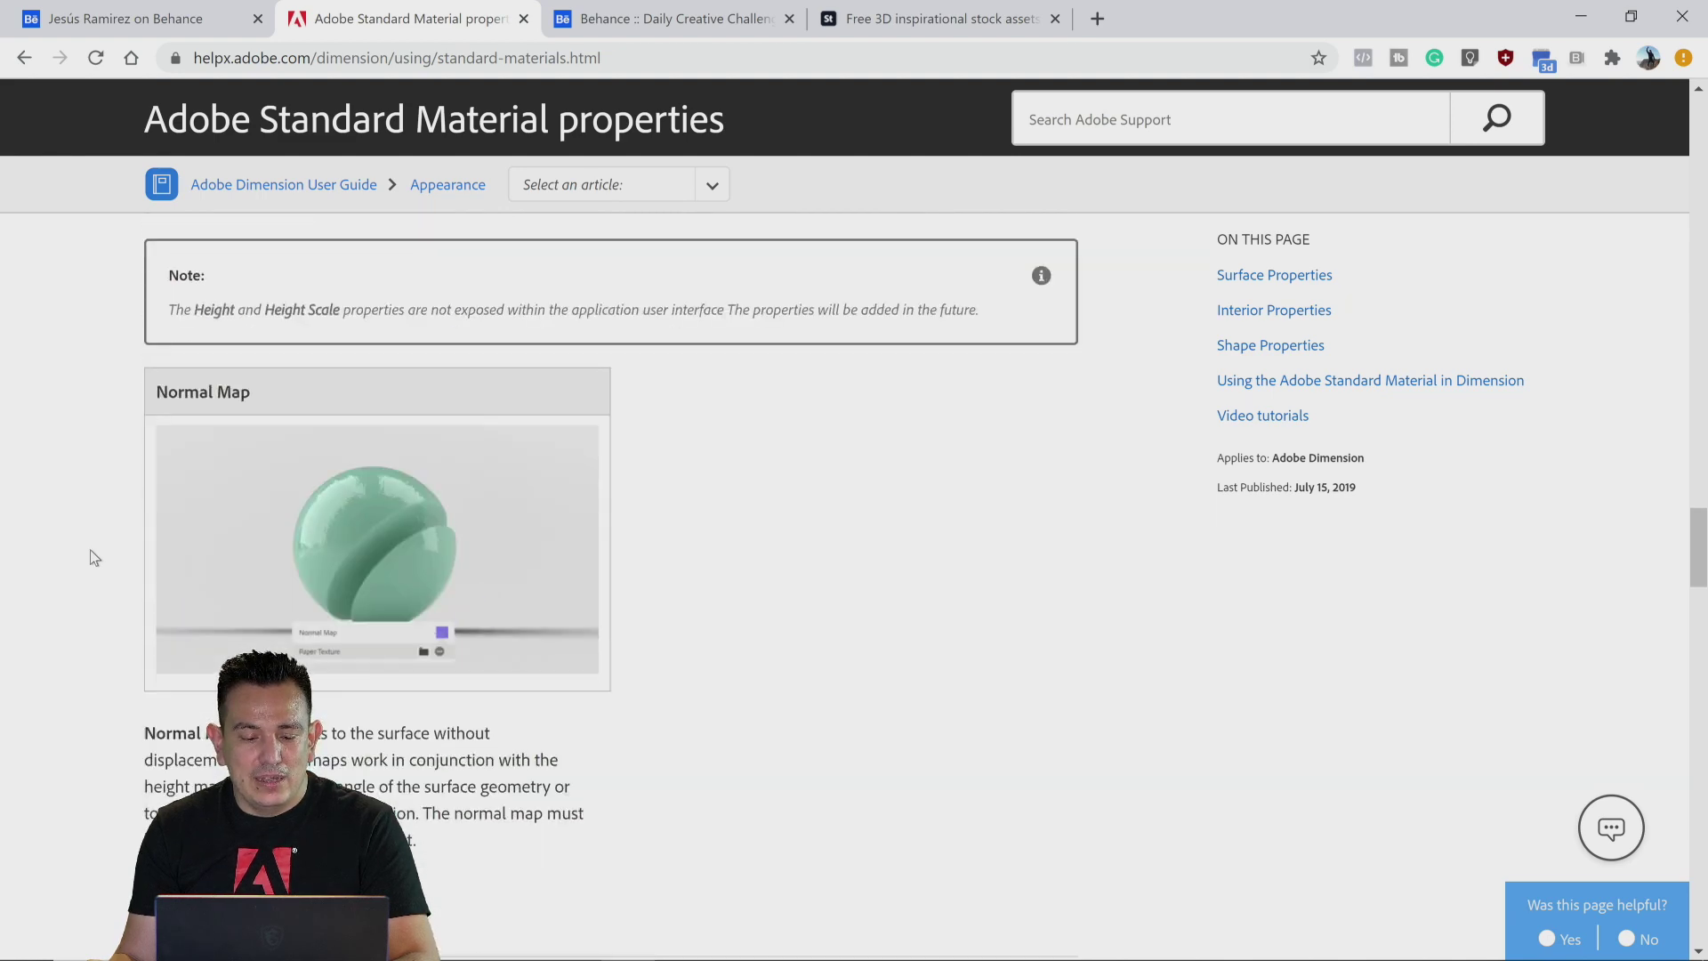
scroll(95, 558, "down", 8)
scroll(95, 558, "up", 3)
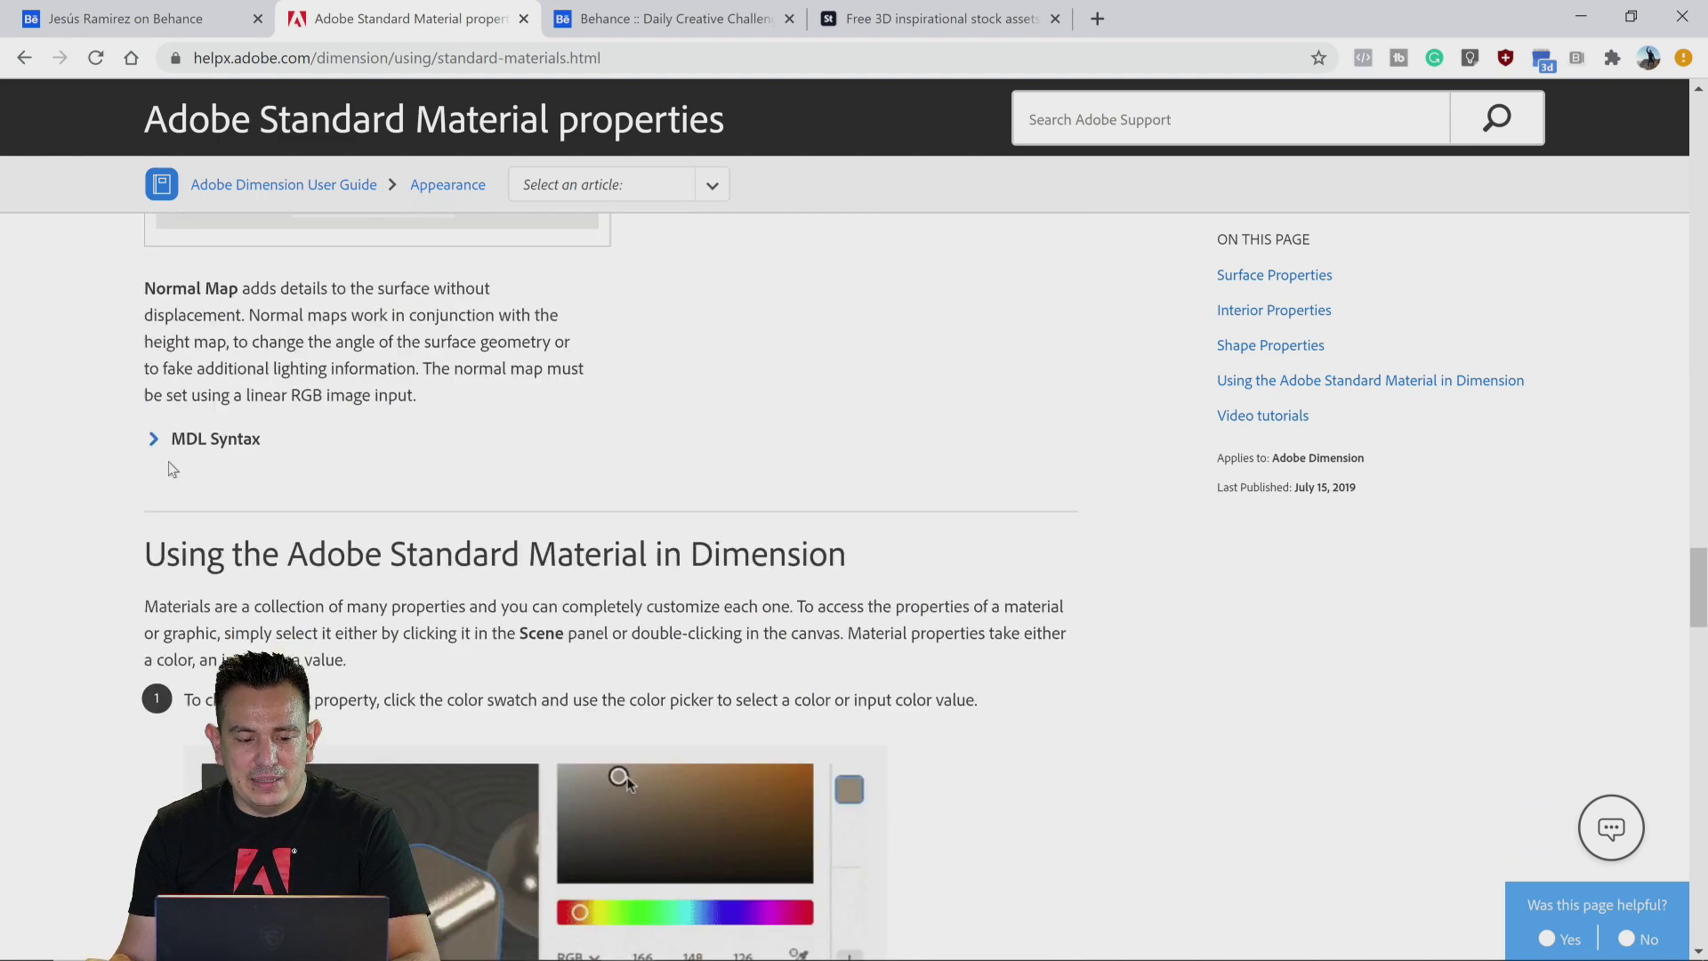
left_click(160, 438)
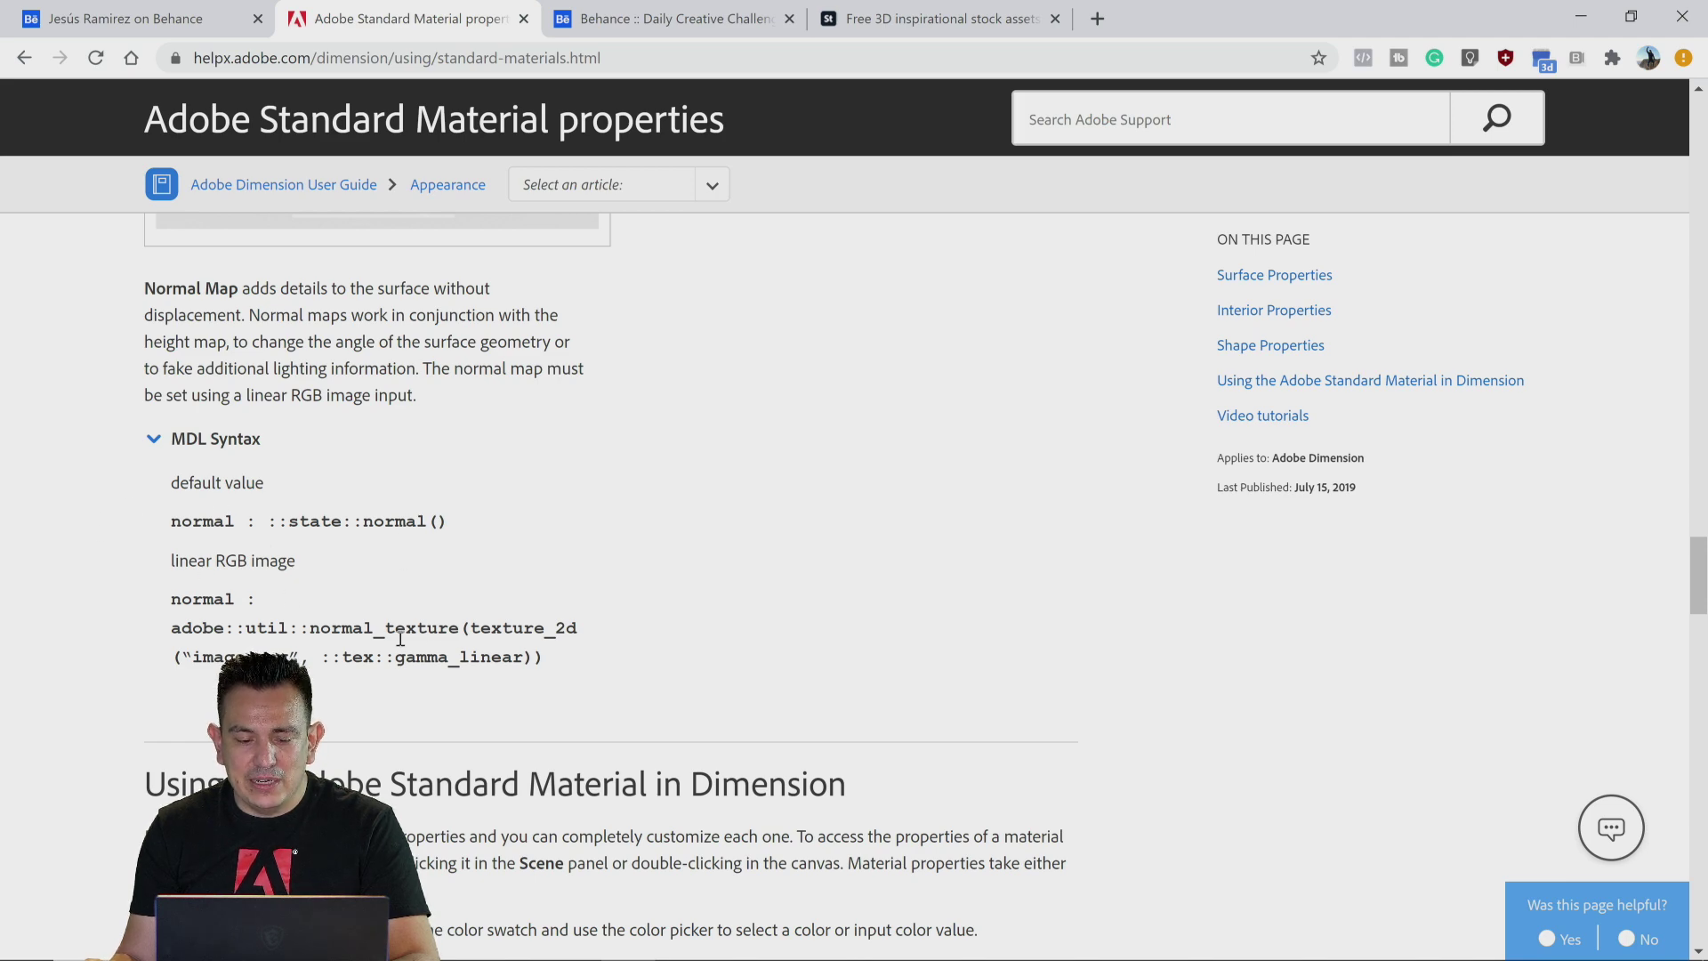
scroll(94, 578, "down", 5)
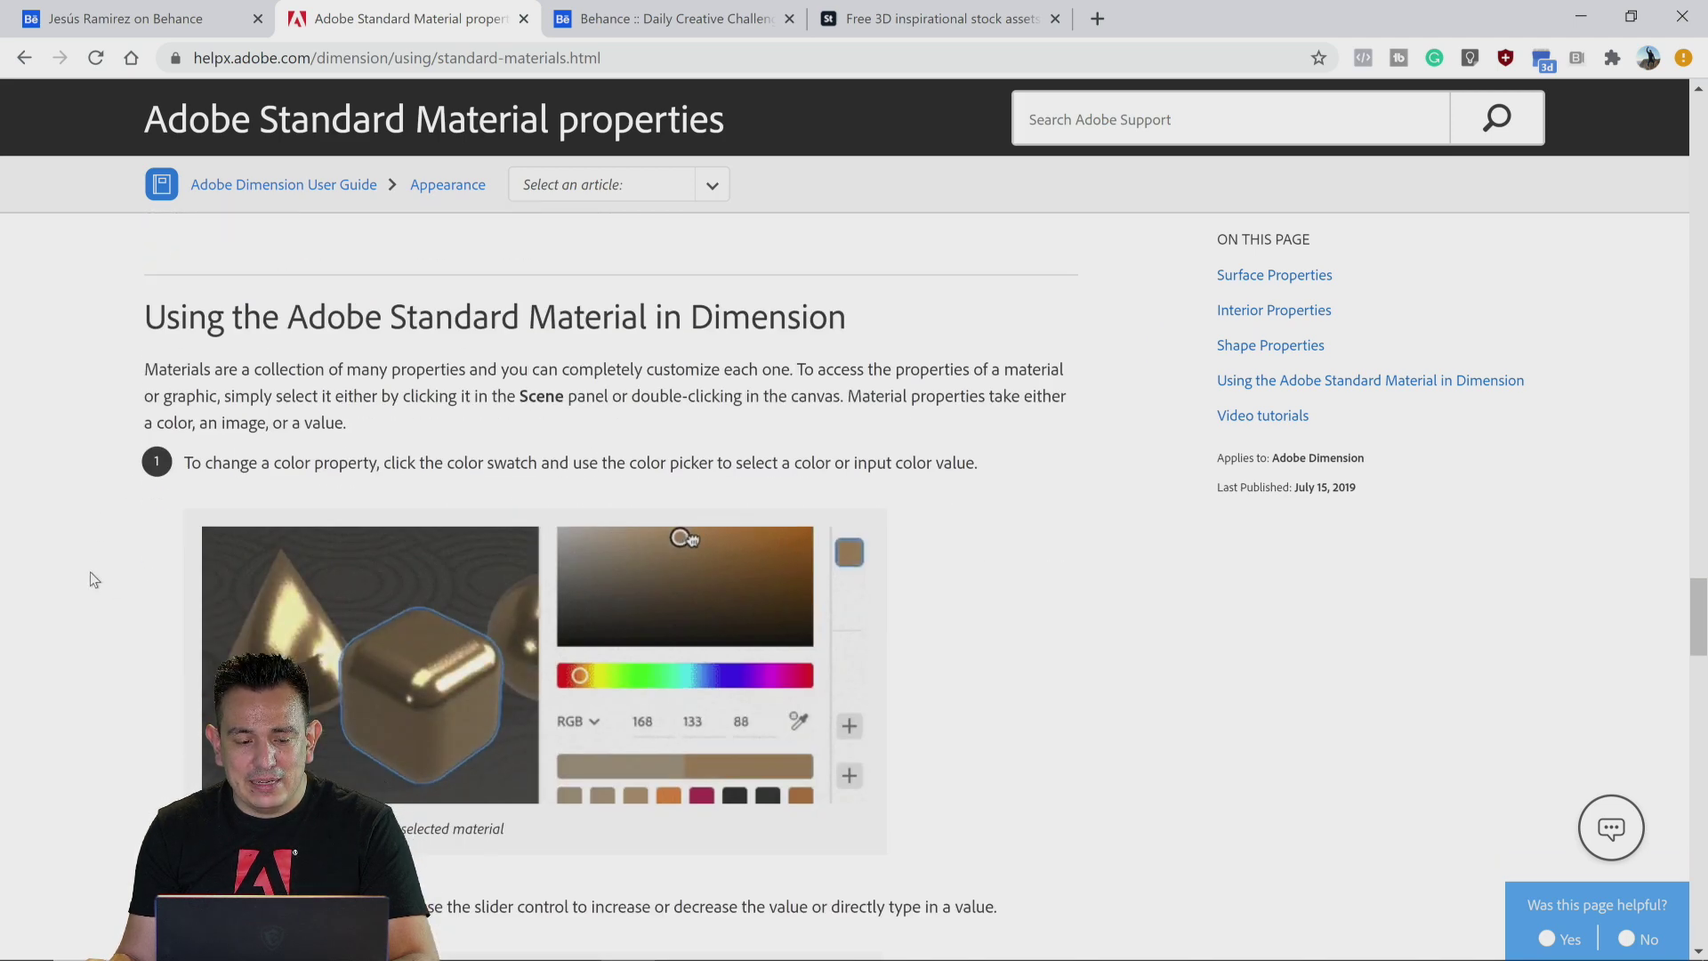
scroll(88, 573, "down", 20)
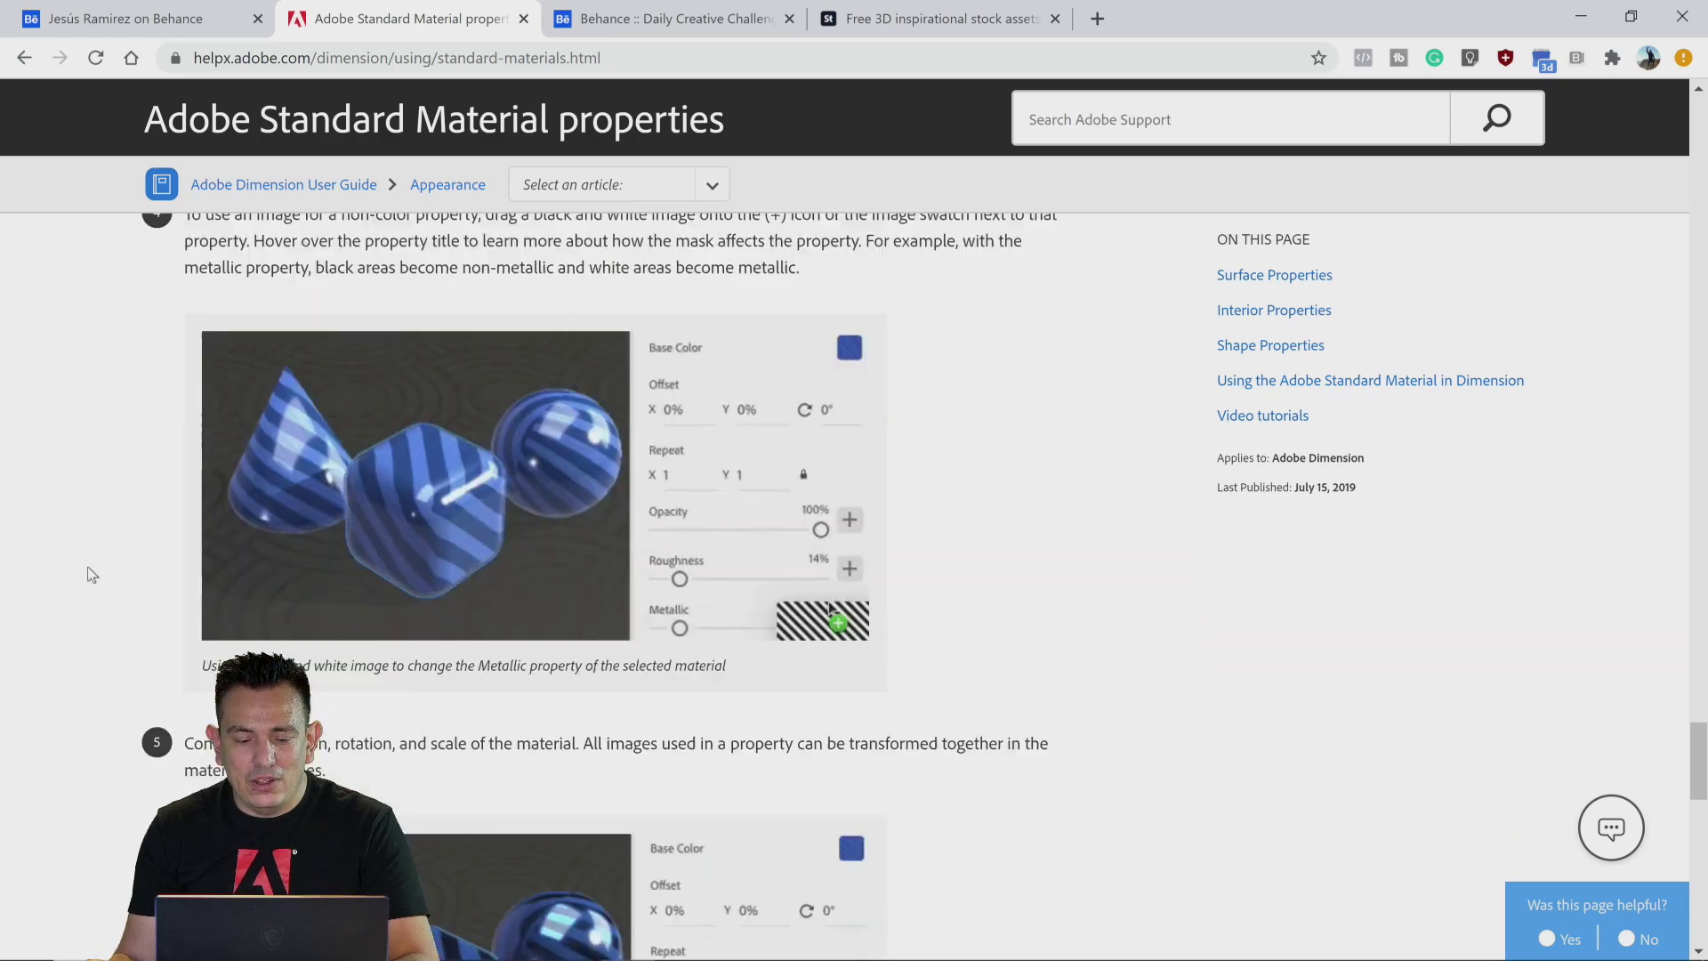
scroll(89, 574, "down", 10)
scroll(89, 574, "up", 20)
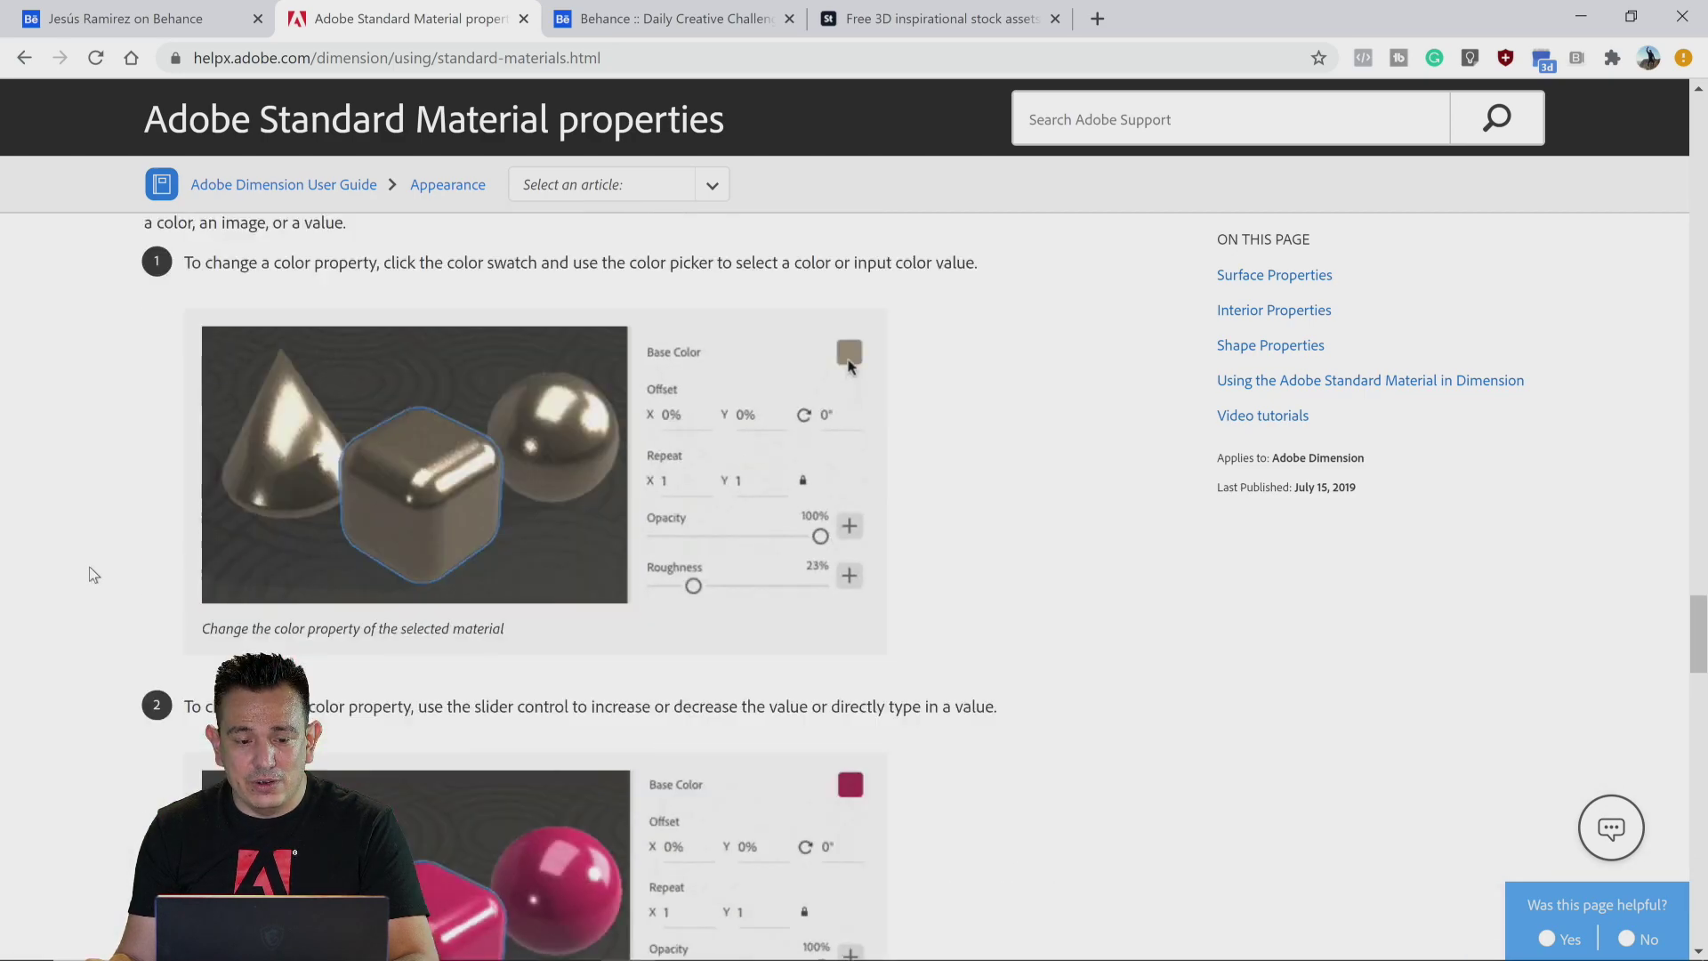
scroll(94, 575, "up", 20)
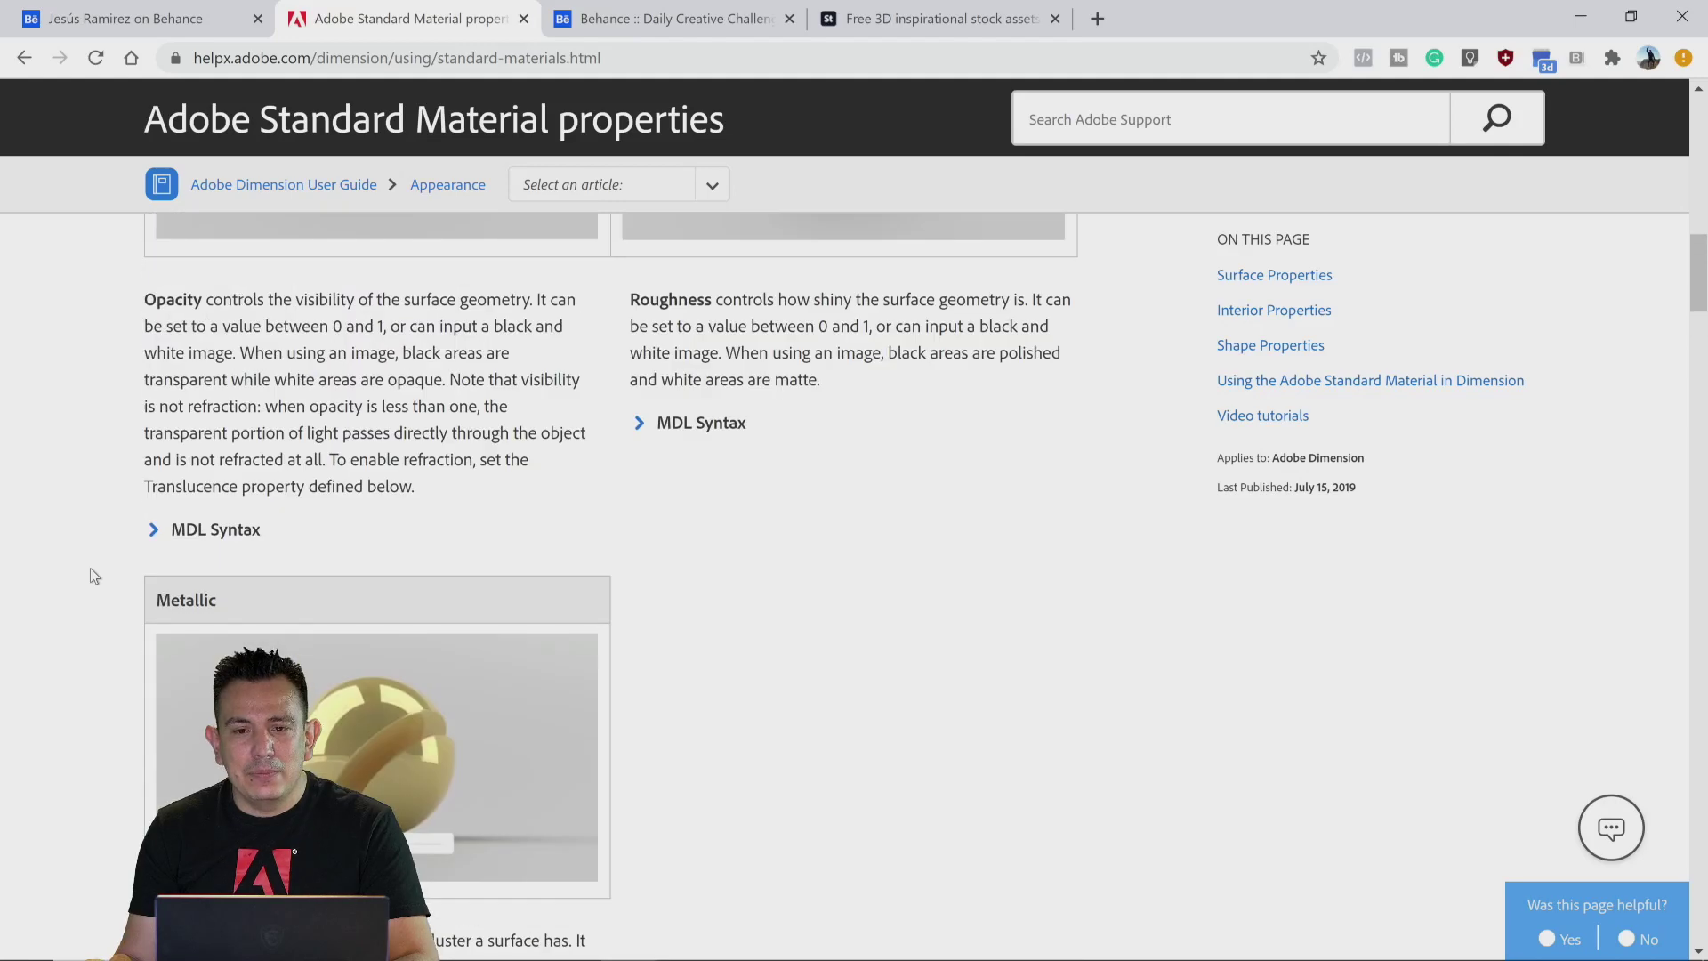
scroll(89, 570, "up", 15)
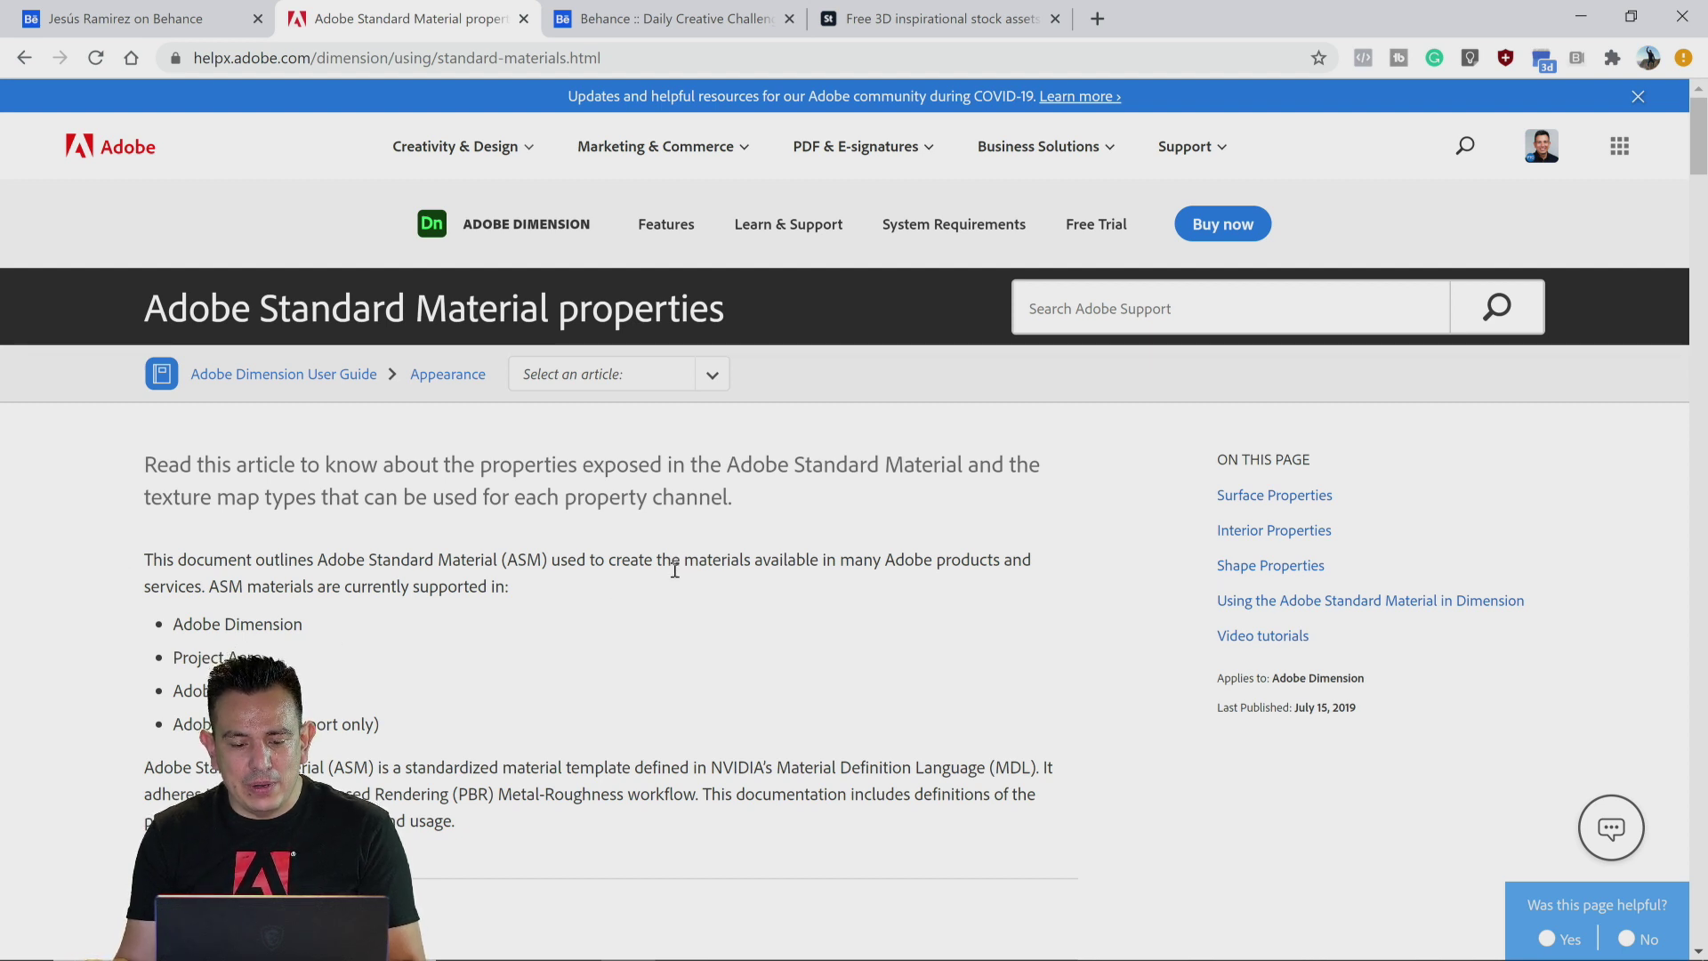
Step: Scroll through the page again to review the surface properties and the usage section
double_click(523, 558)
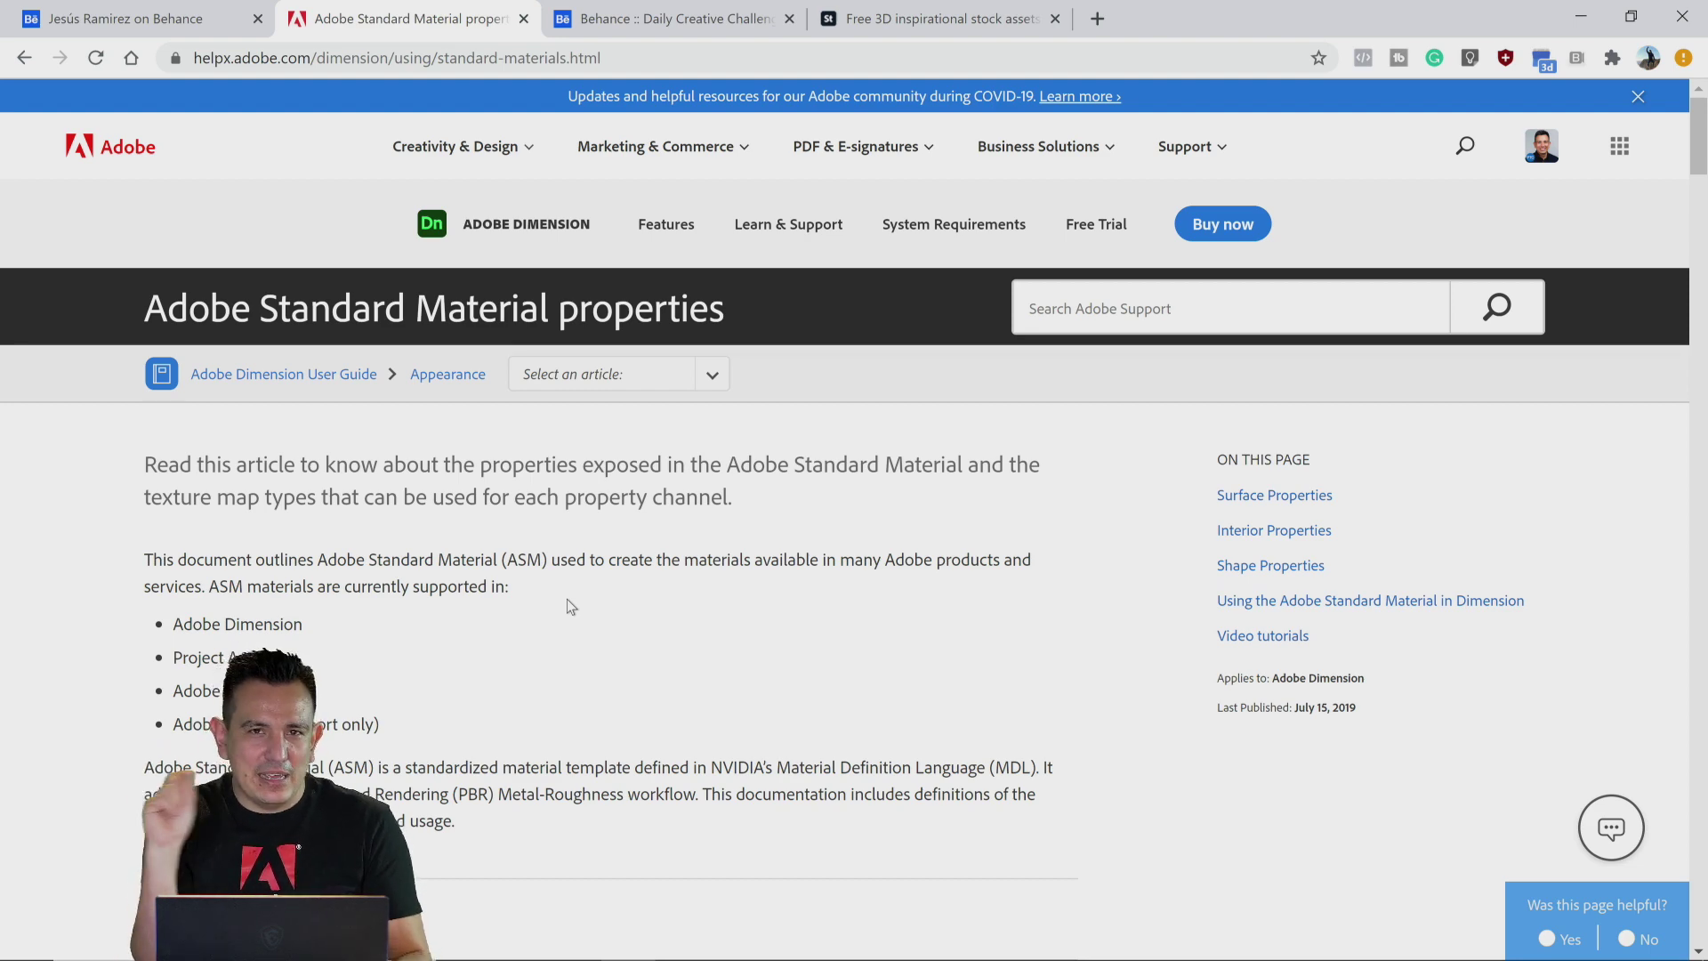
scroll(571, 606, "down", 8)
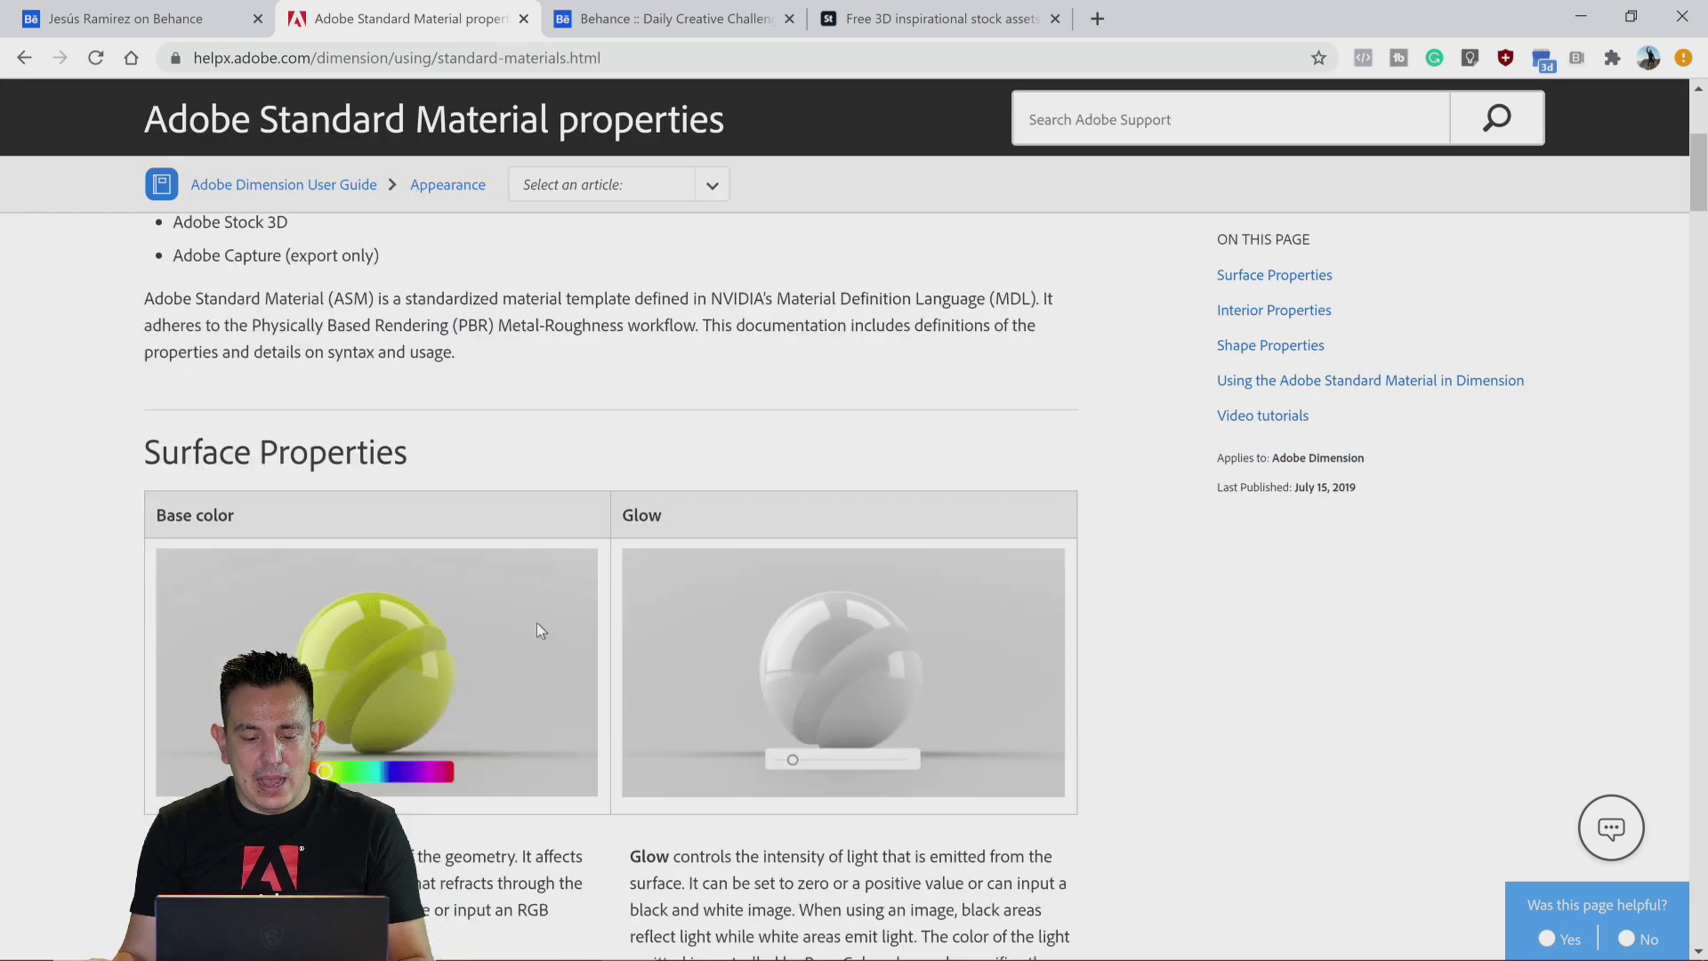
scroll(112, 654, "down", 3)
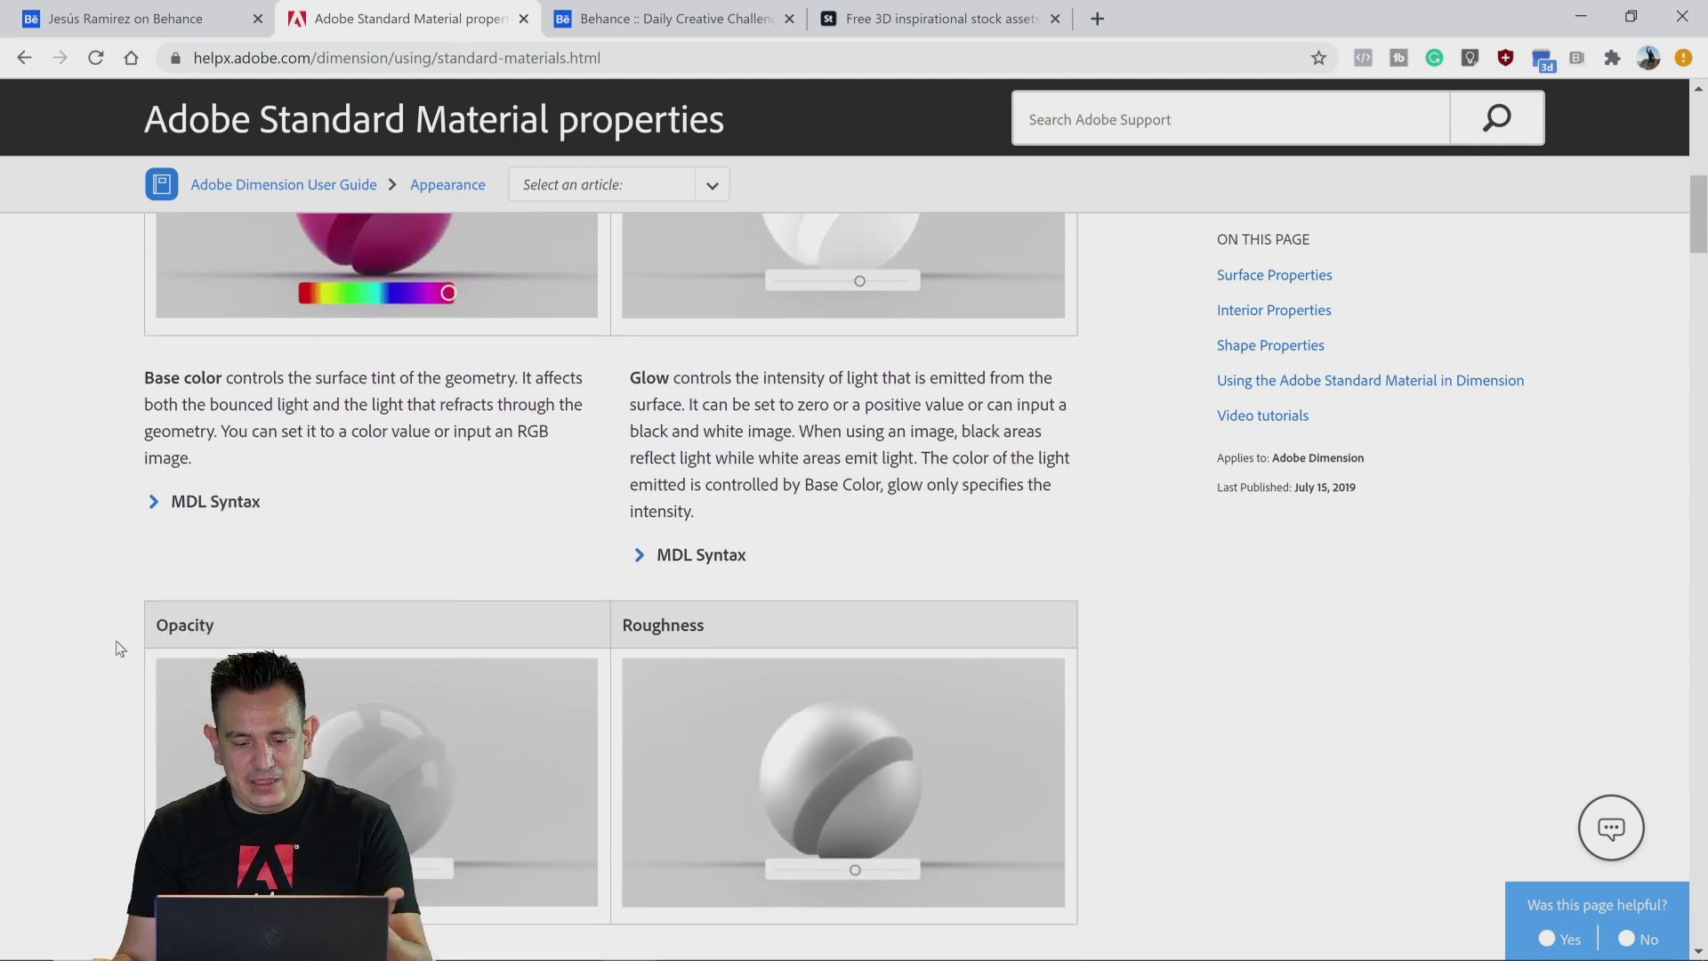
scroll(116, 641, "down", 2)
scroll(860, 800, "down", 2)
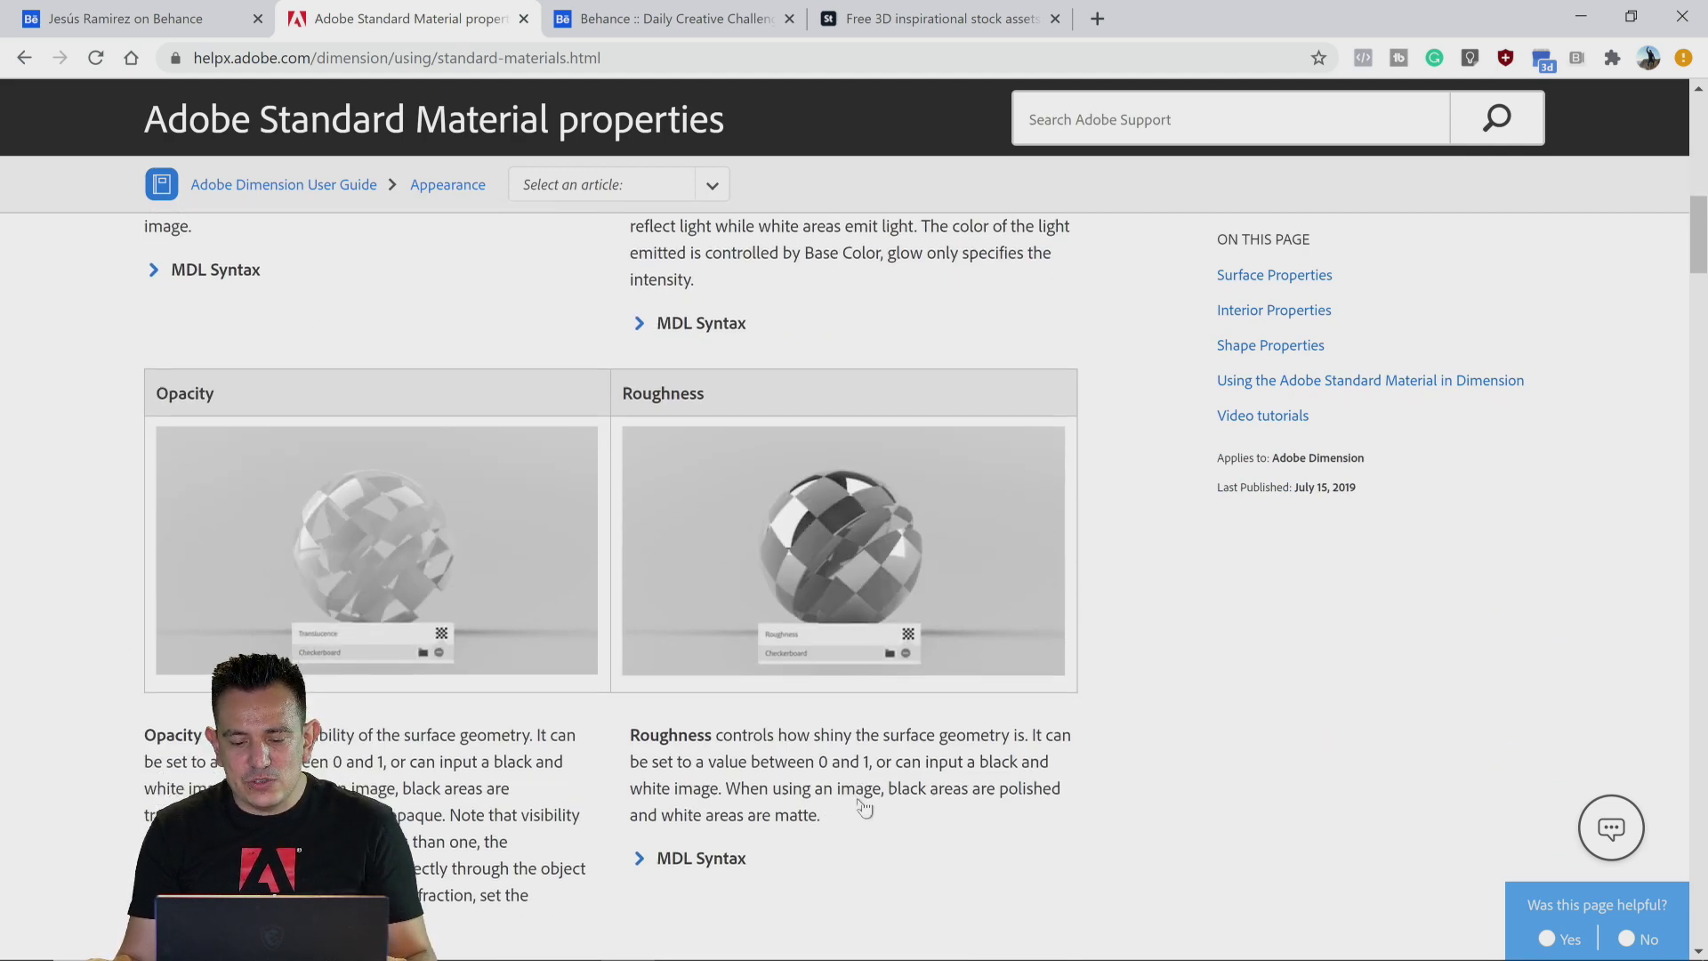
scroll(860, 800, "down", 6)
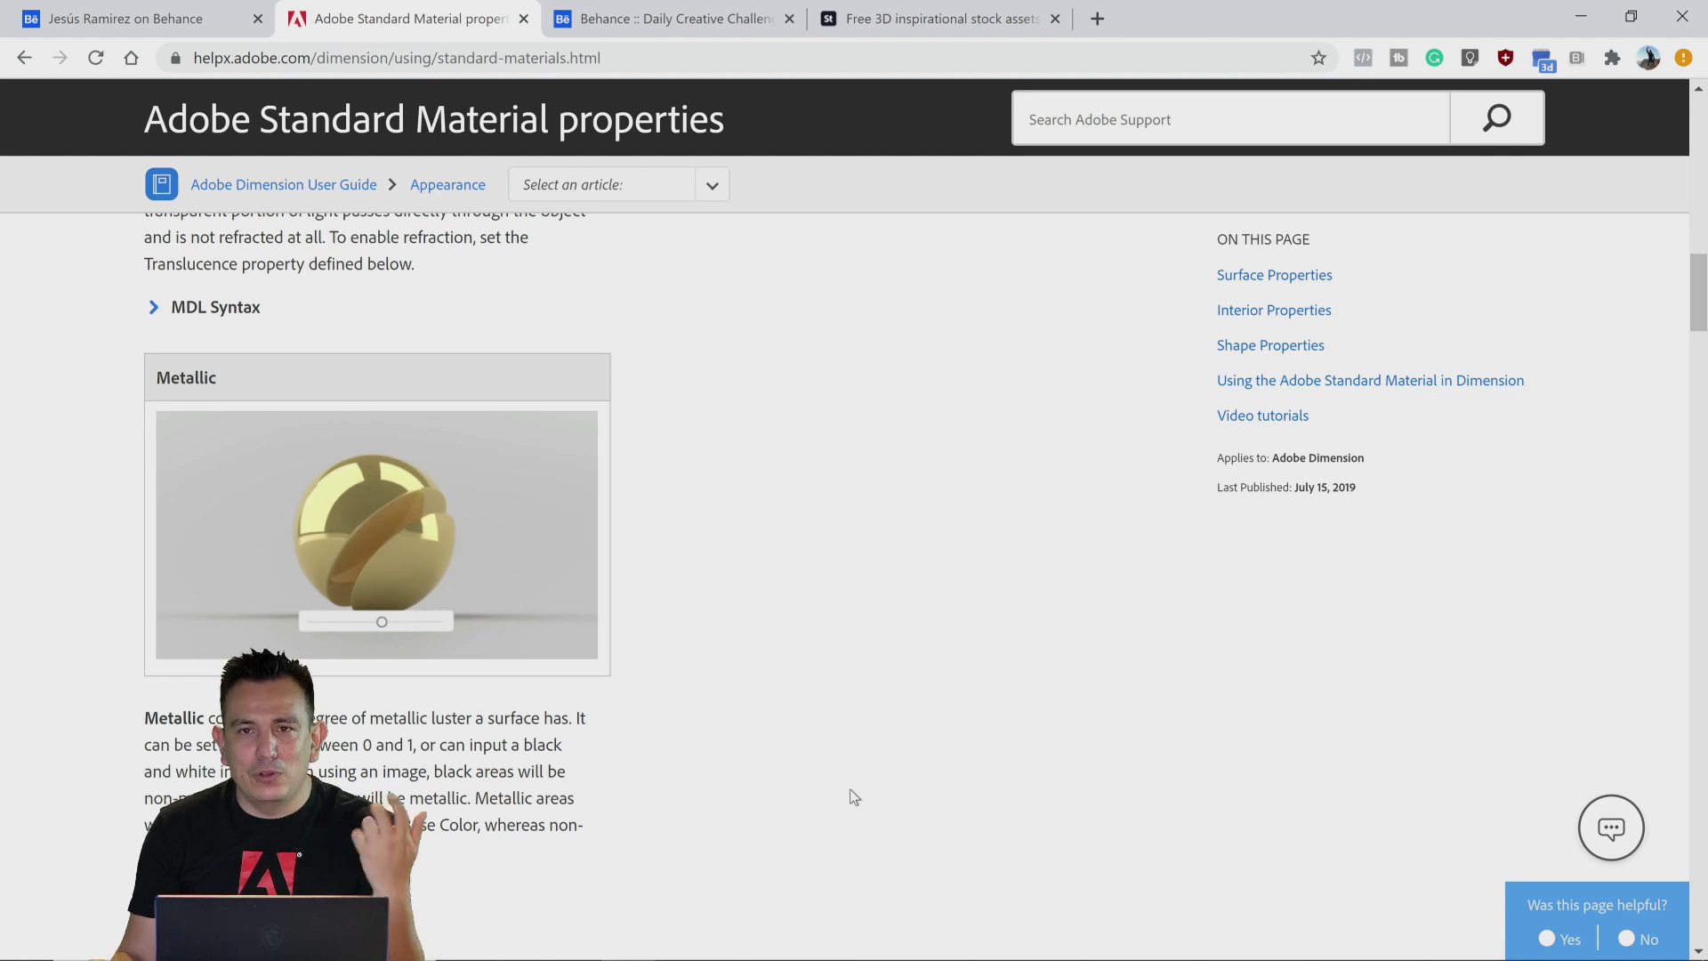
scroll(851, 793, "down", 1)
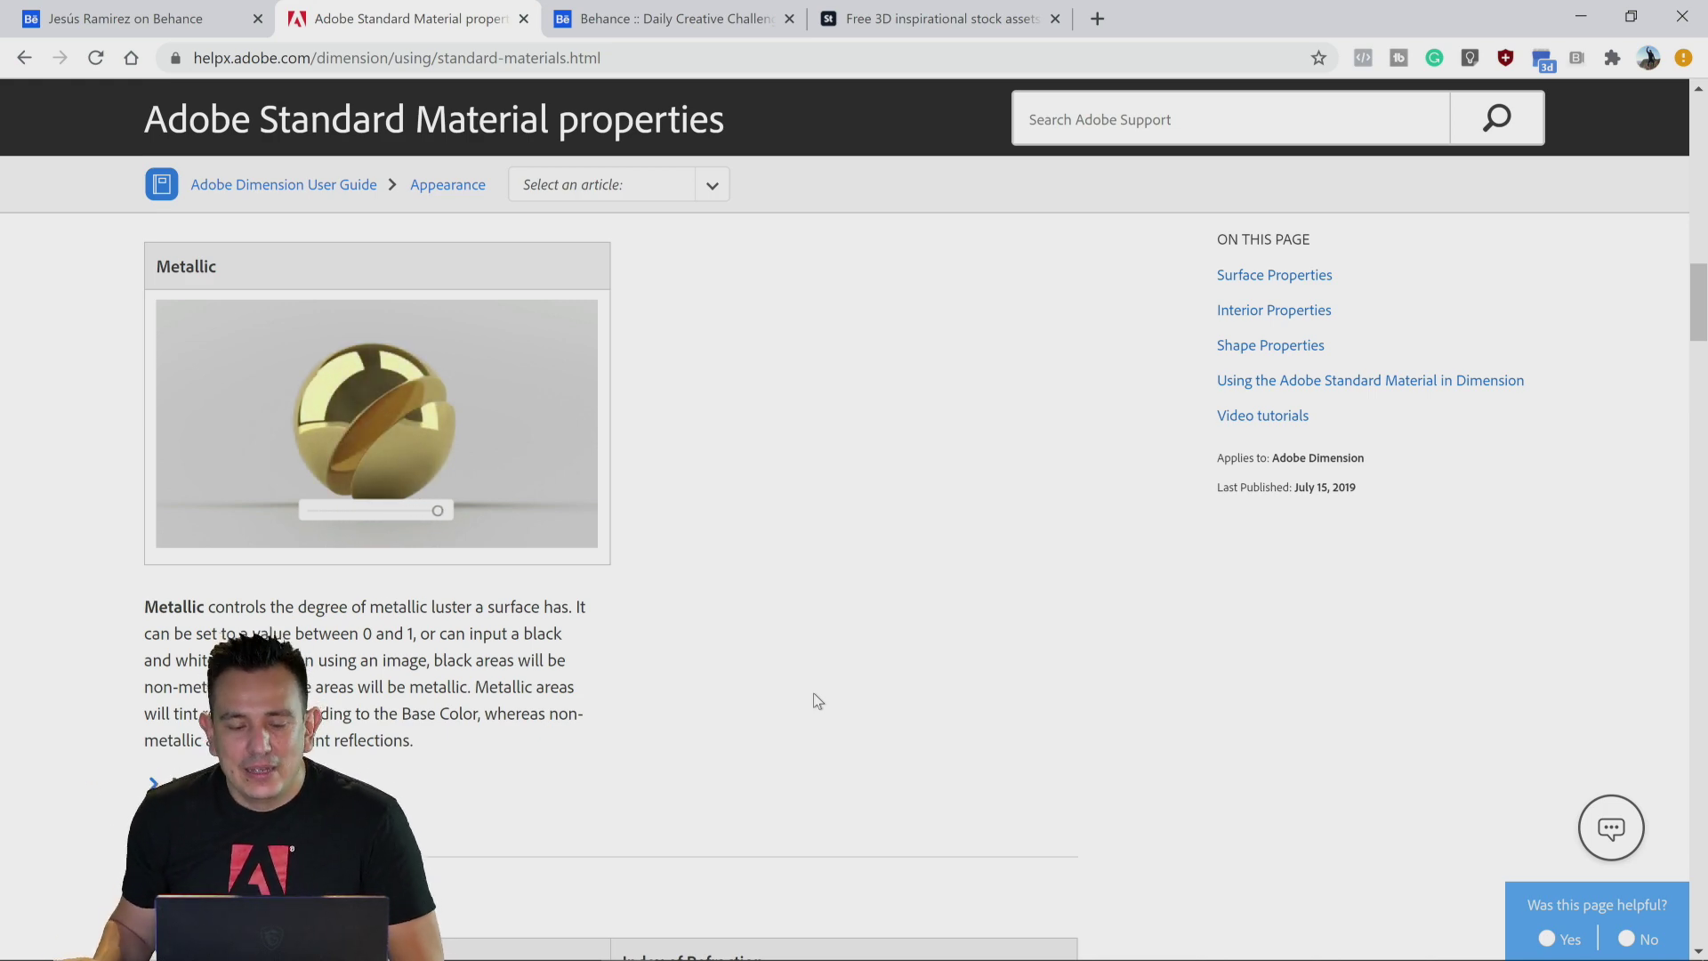
scroll(813, 692, "up", 15)
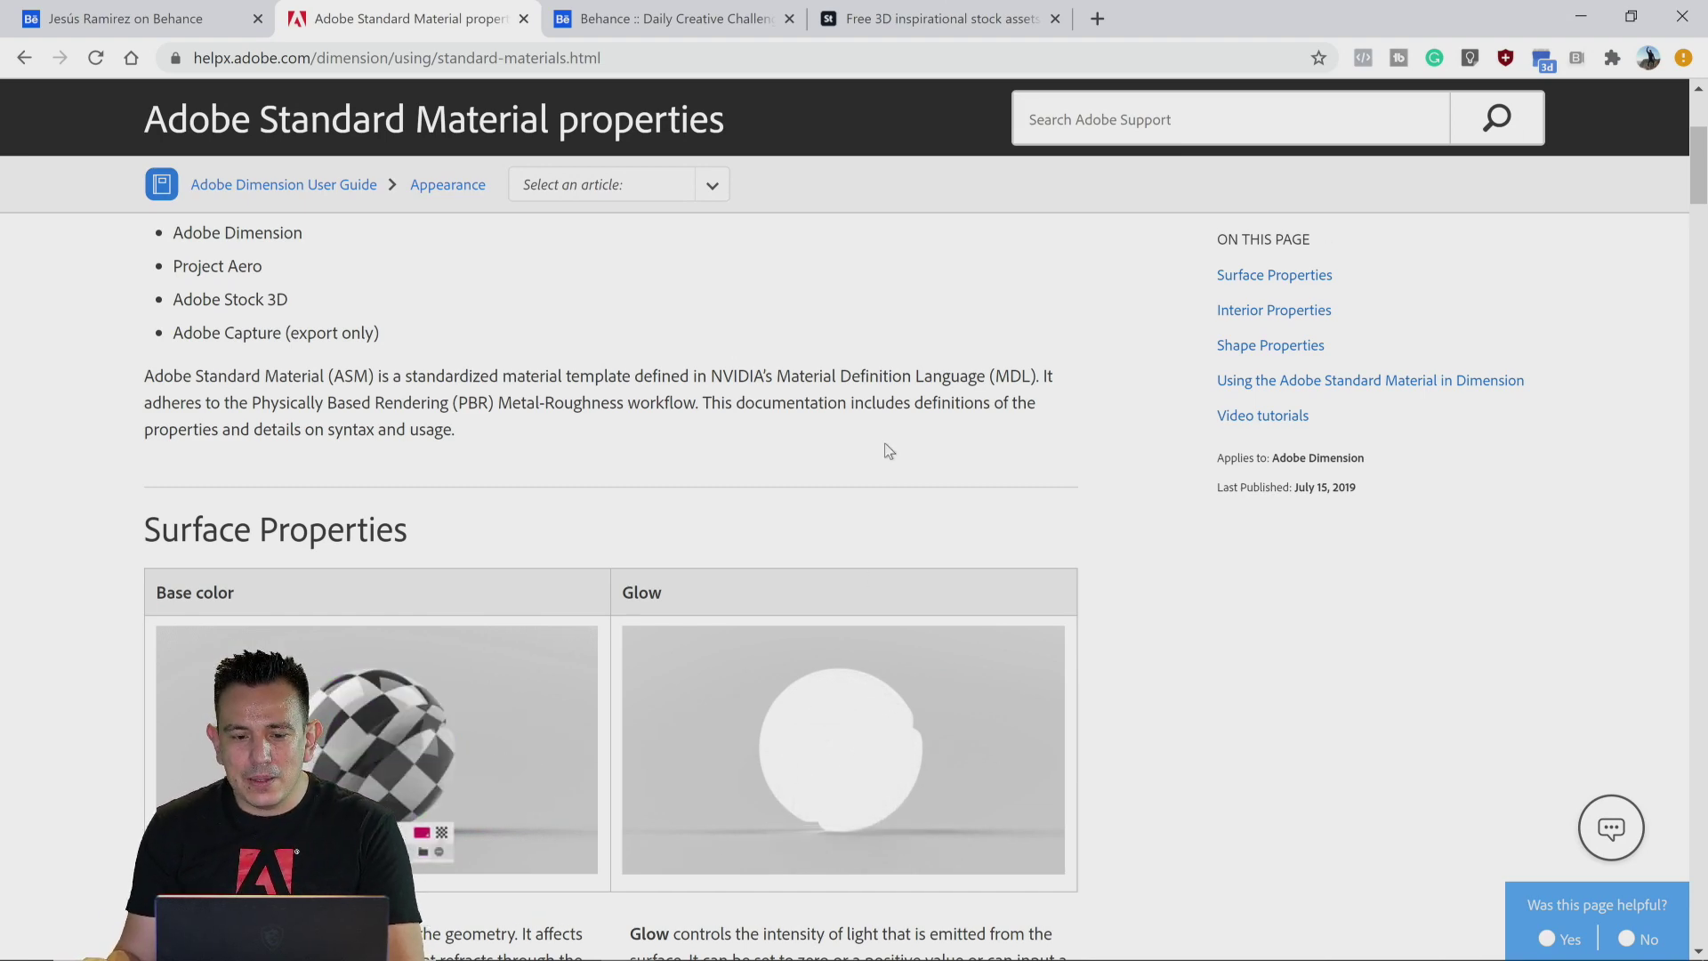
scroll(889, 451, "up", 5)
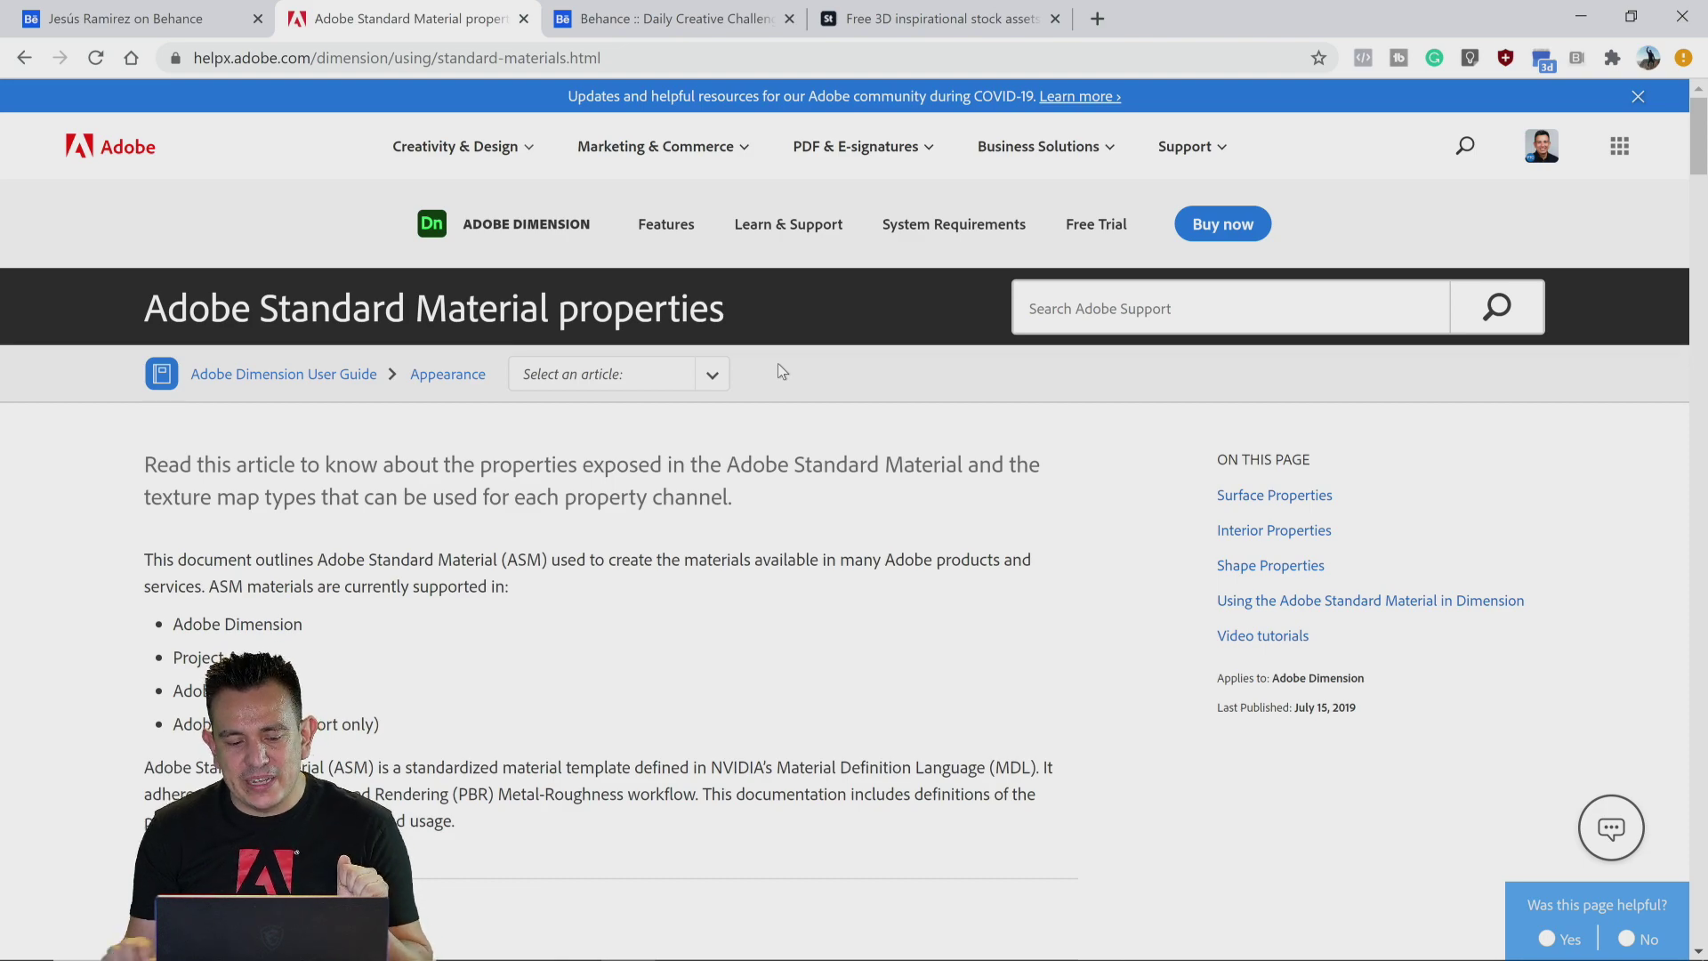
scroll(789, 520, "down", 8)
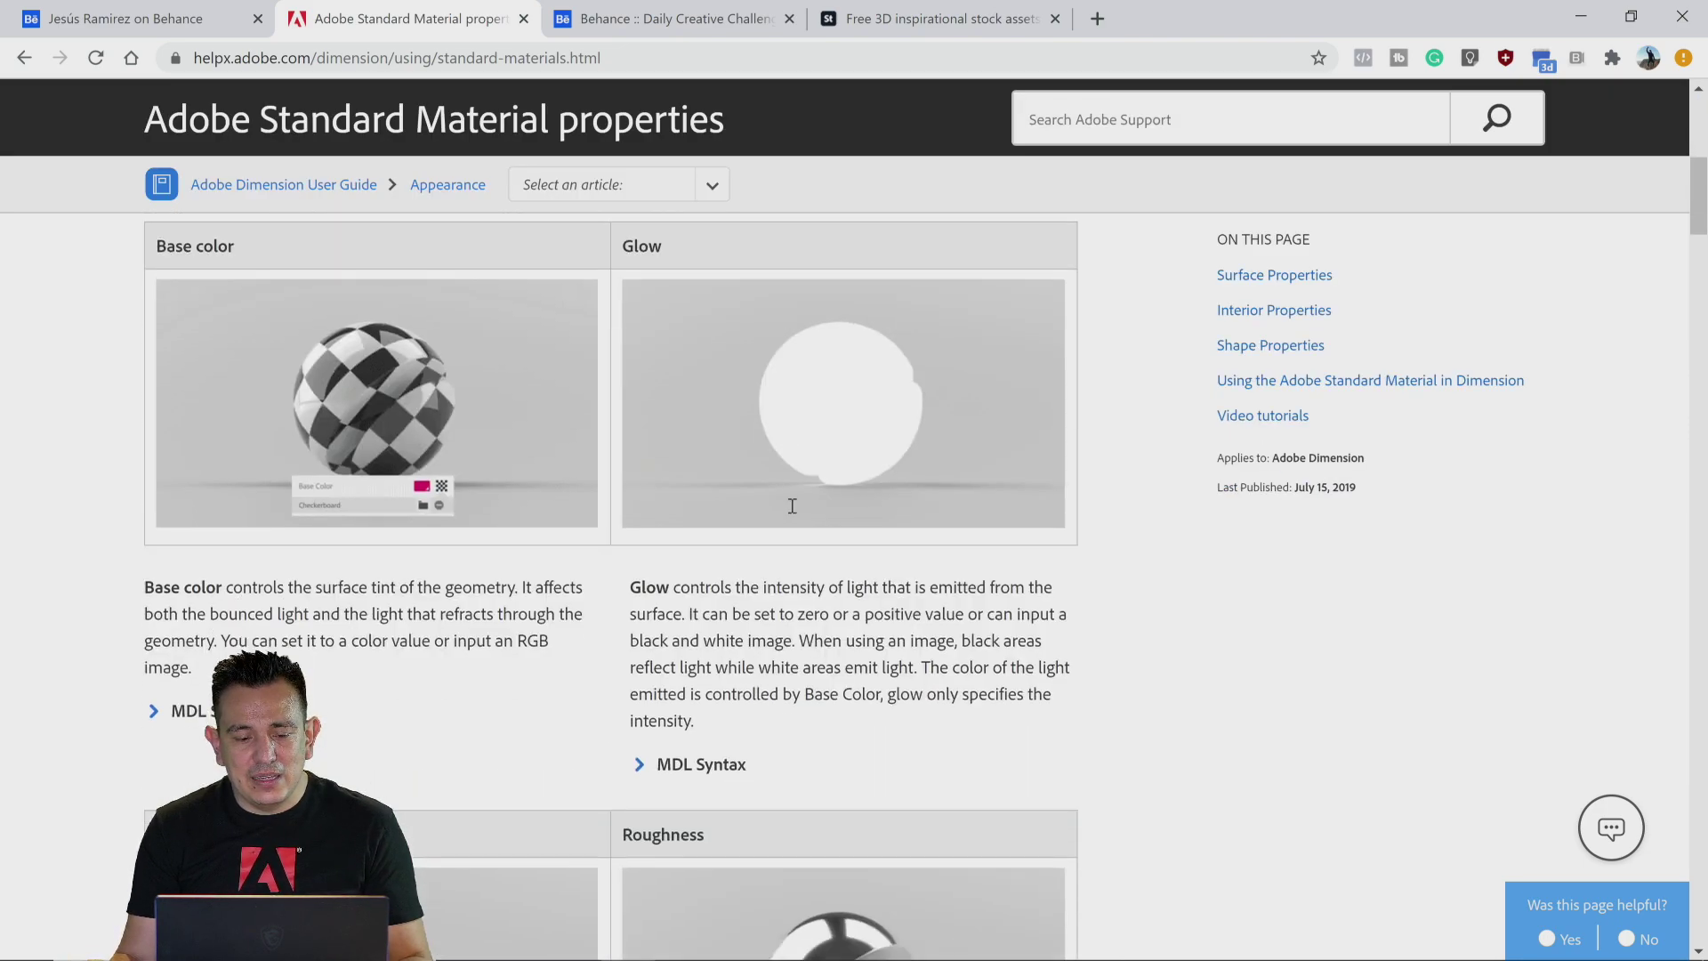
scroll(792, 505, "down", 20)
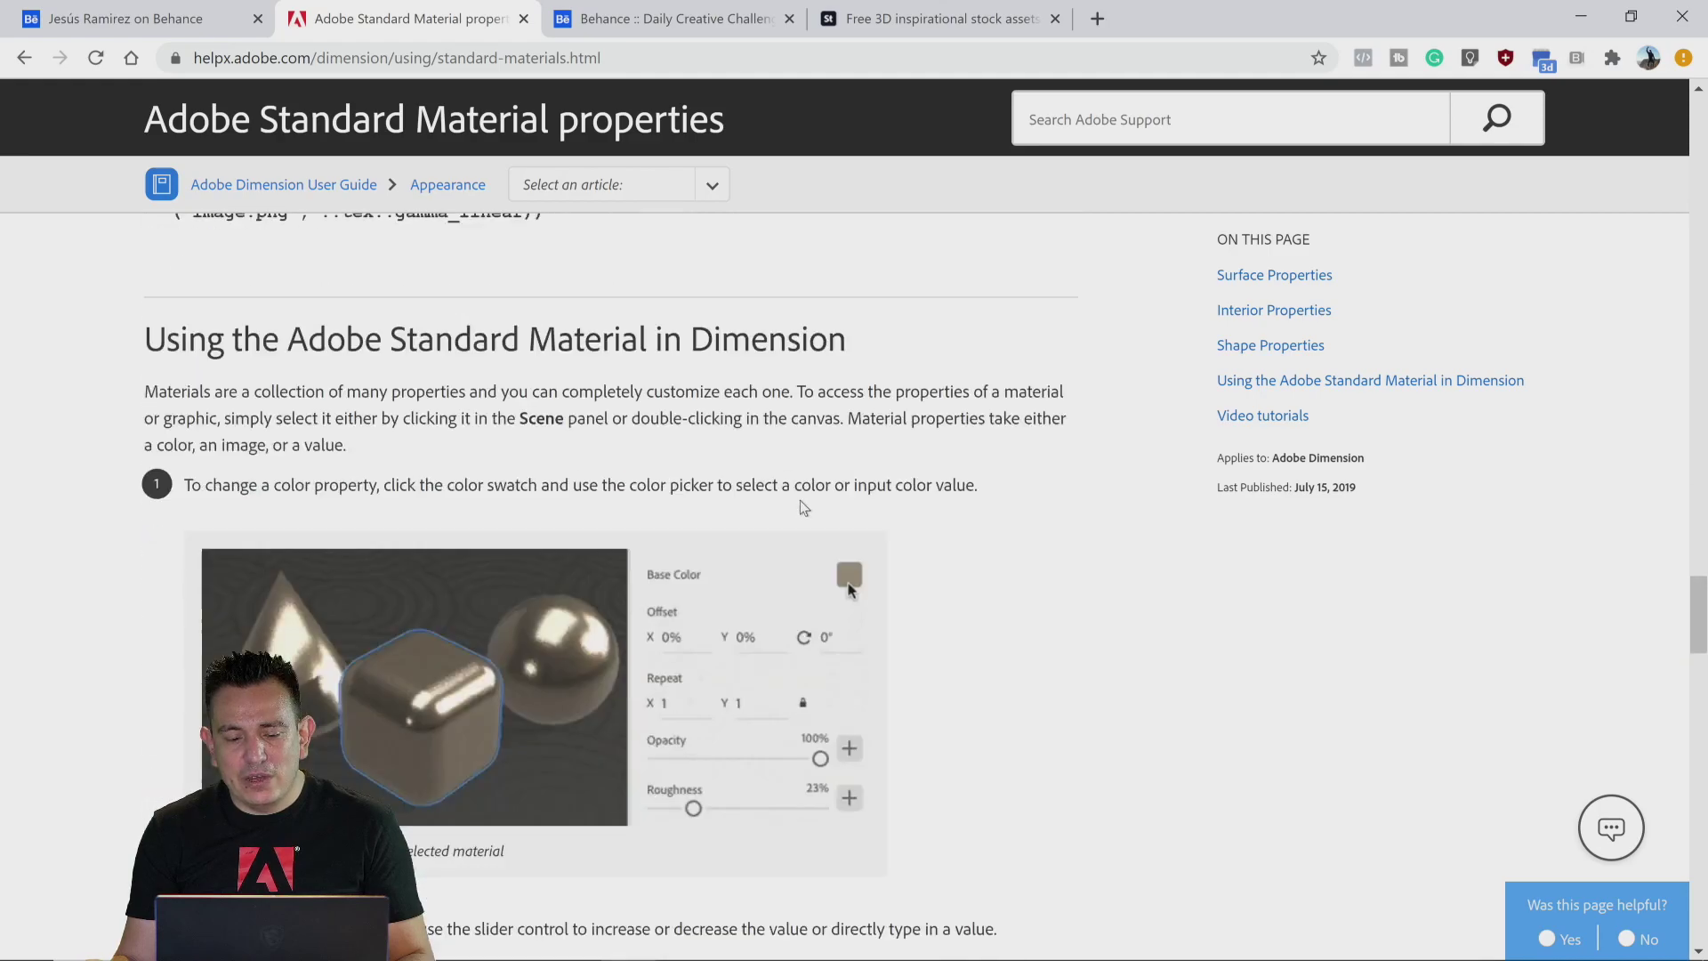
scroll(804, 507, "down", 15)
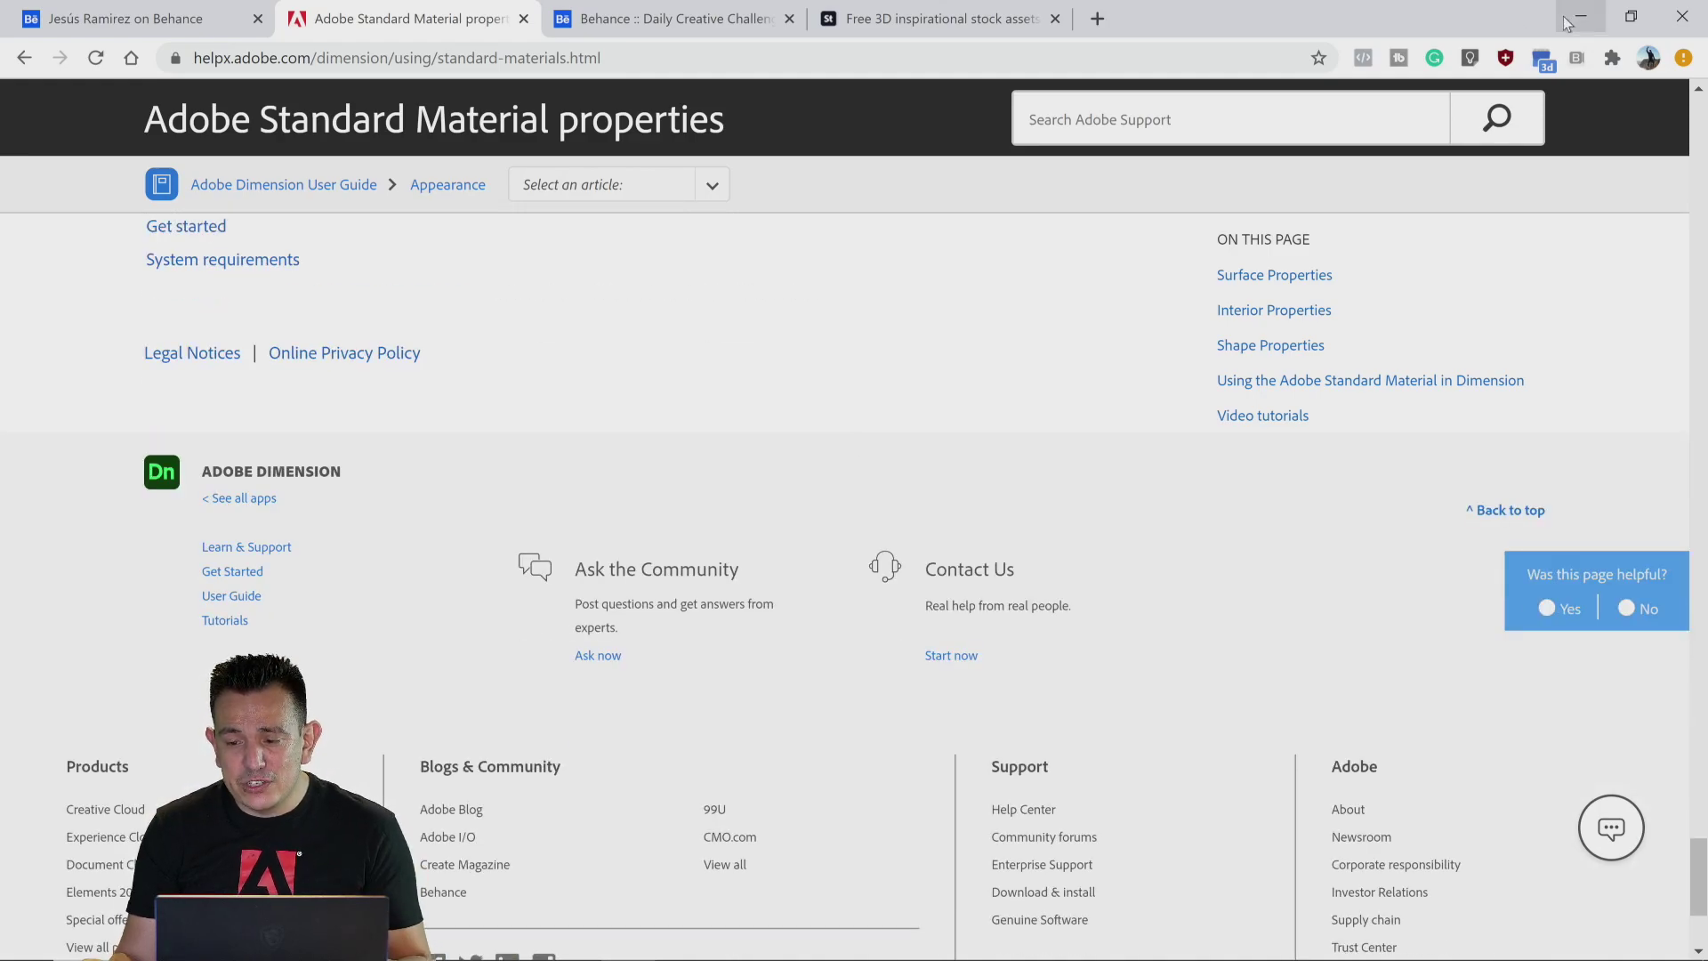
Step: Return to Dimension and set the Denim backdrop's White Lines Intensity to 0.59
left_click(1578, 16)
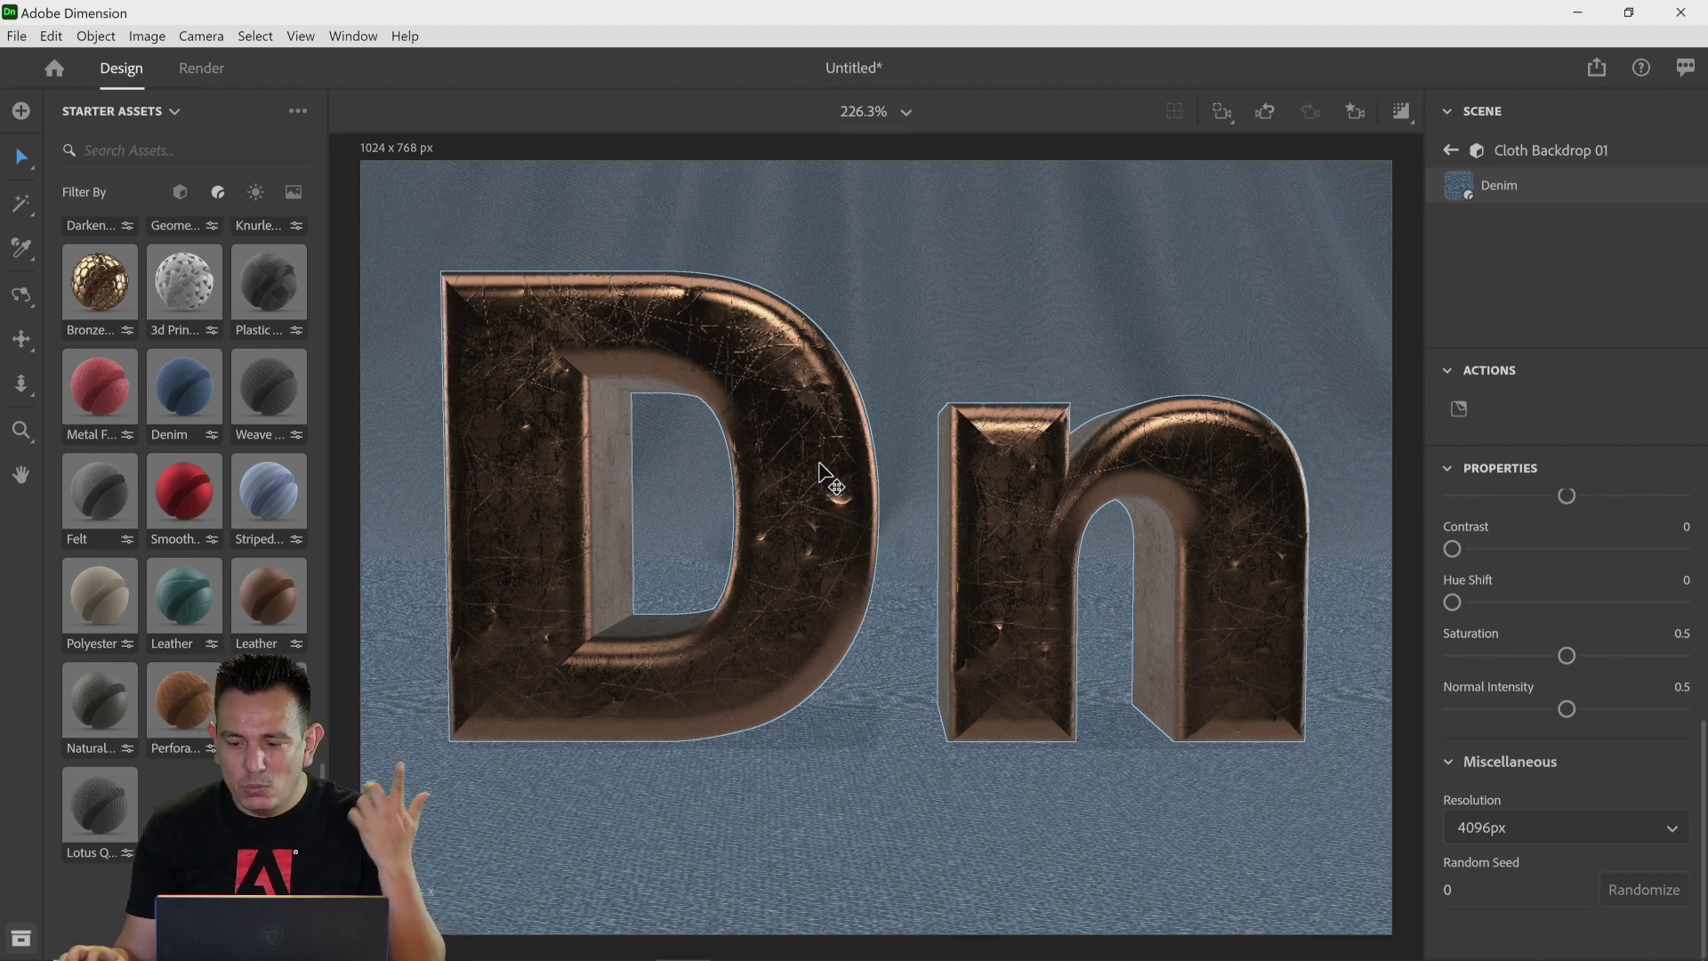
scroll(1551, 562, "up", 5)
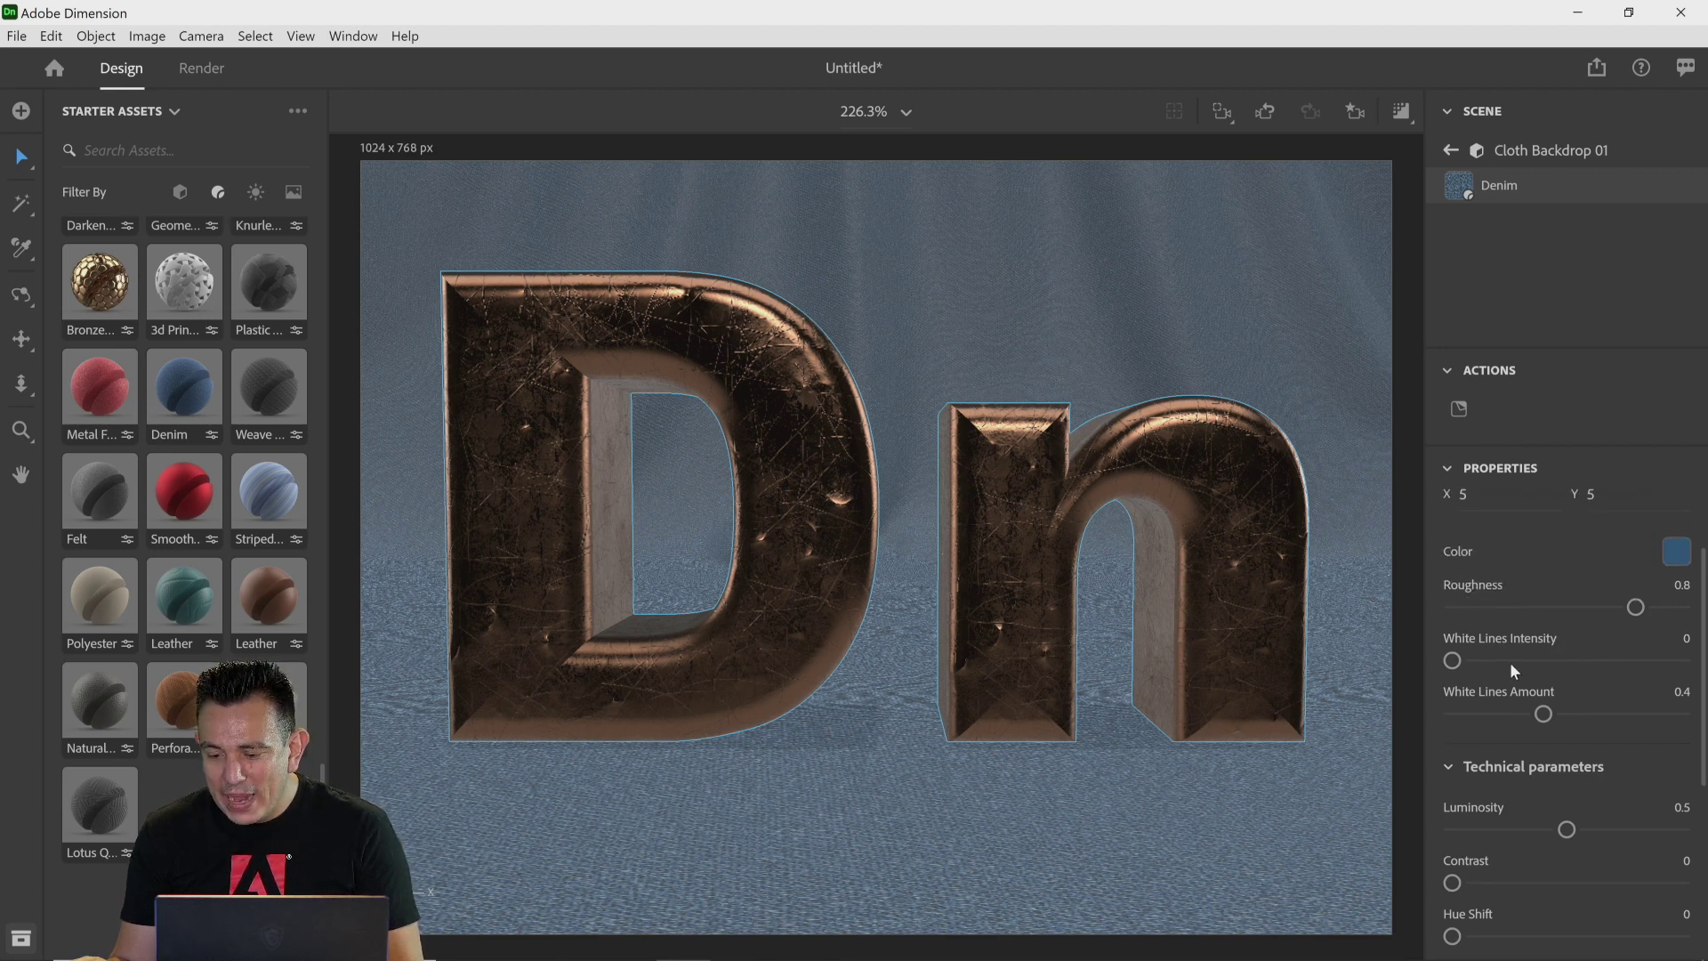
left_click_drag(1528, 660, 1549, 662)
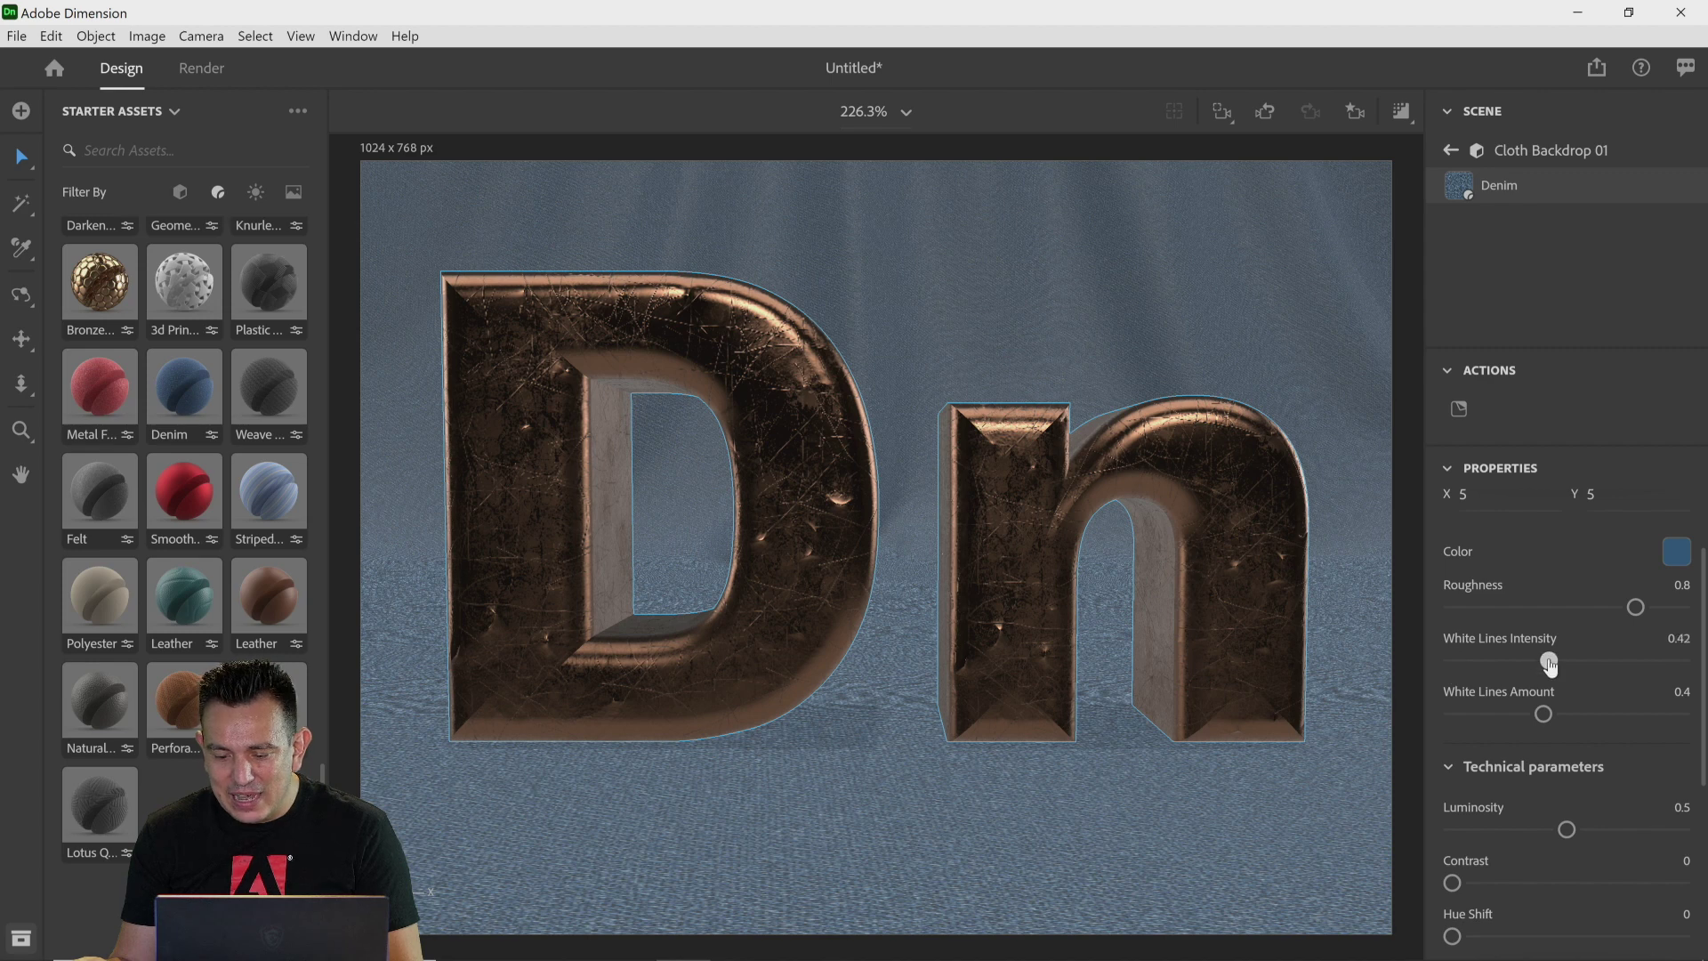
left_click(1587, 661)
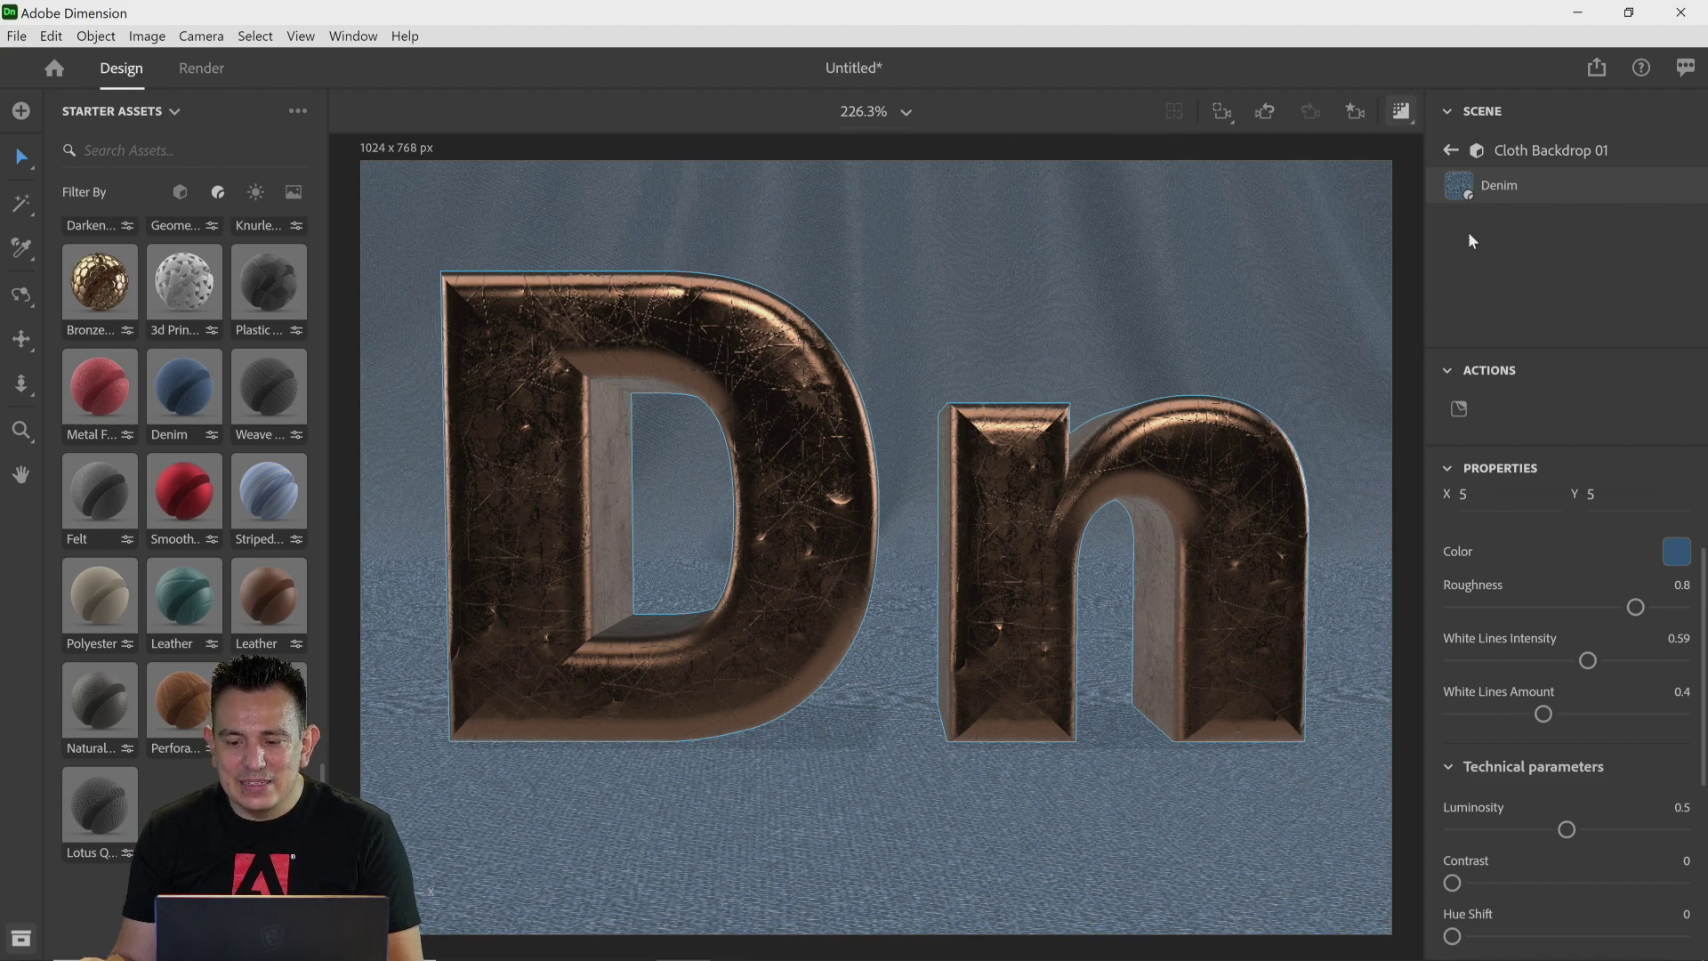
Step: Turn on the render preview and raise the Denim's White Lines Amount and White Lines Intensity to 1
left_click(1402, 114)
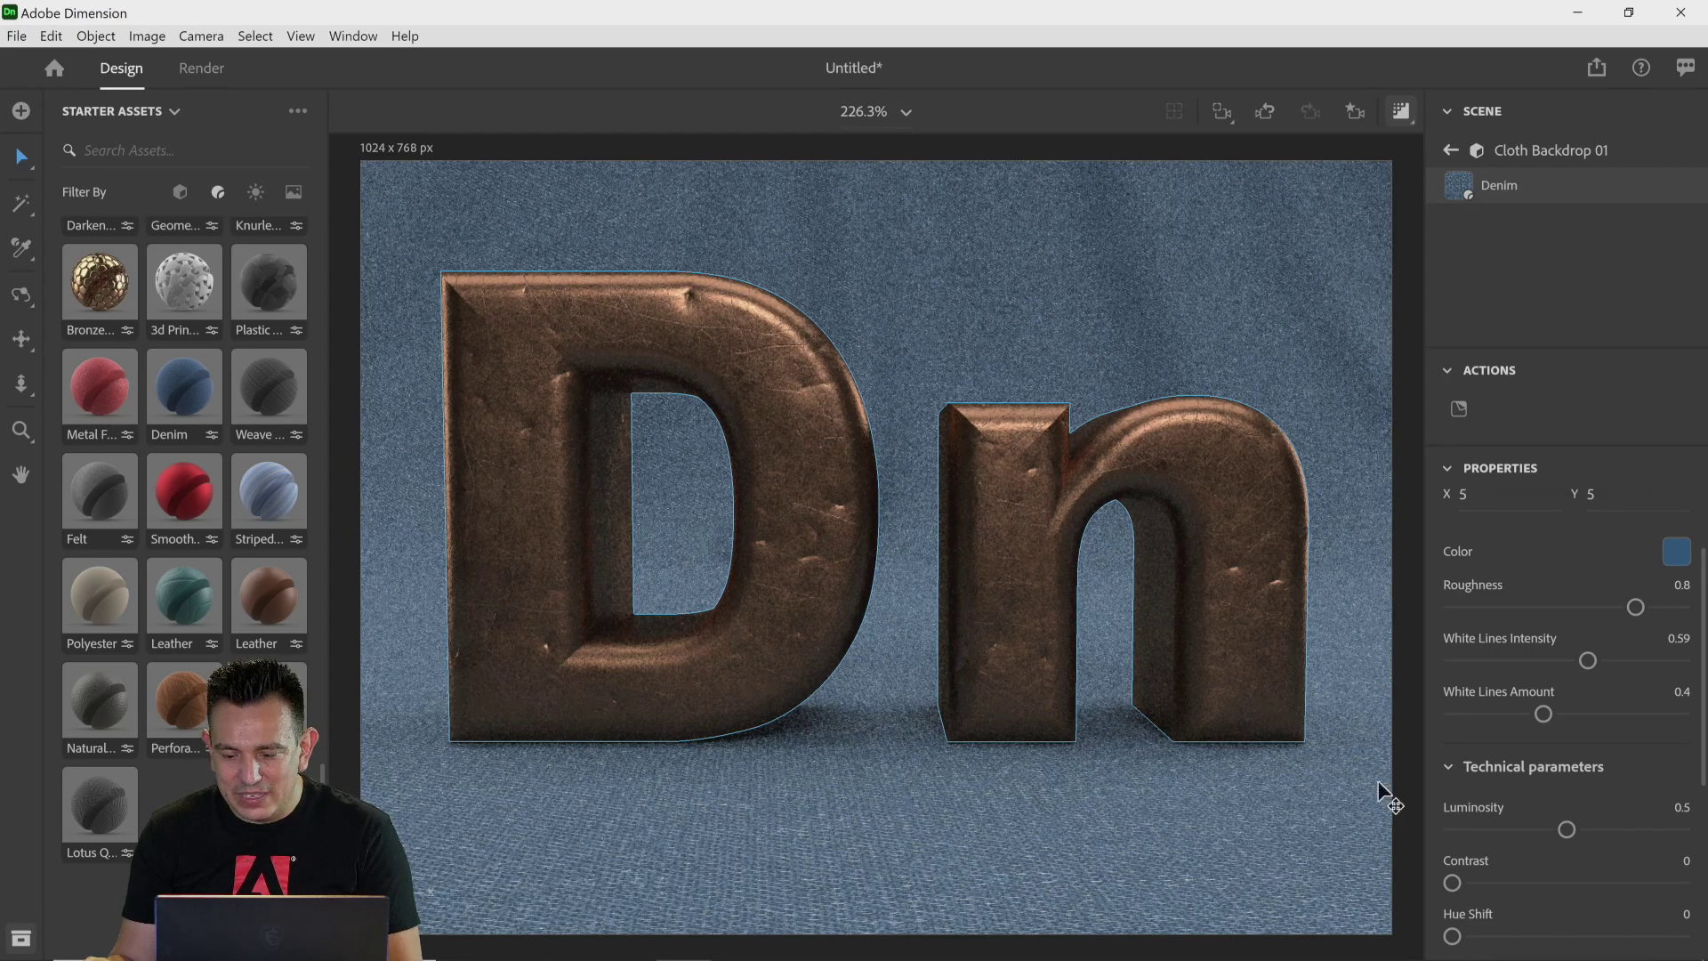
left_click_drag(1542, 714, 1649, 715)
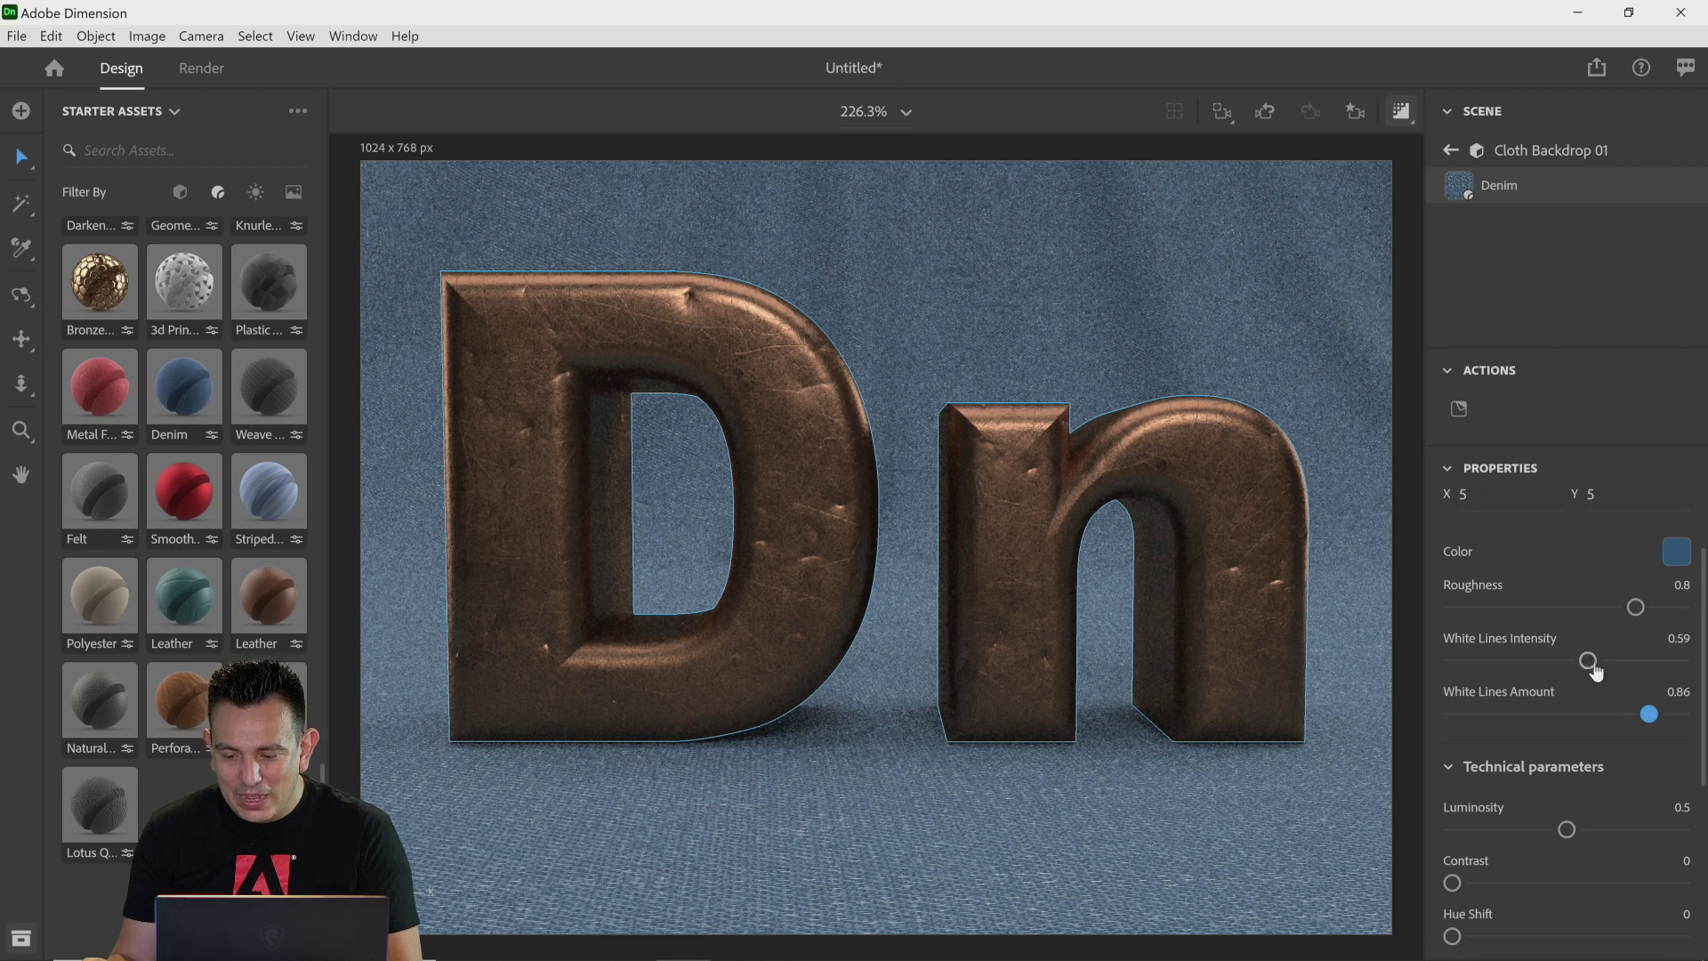
left_click_drag(1588, 660, 1681, 714)
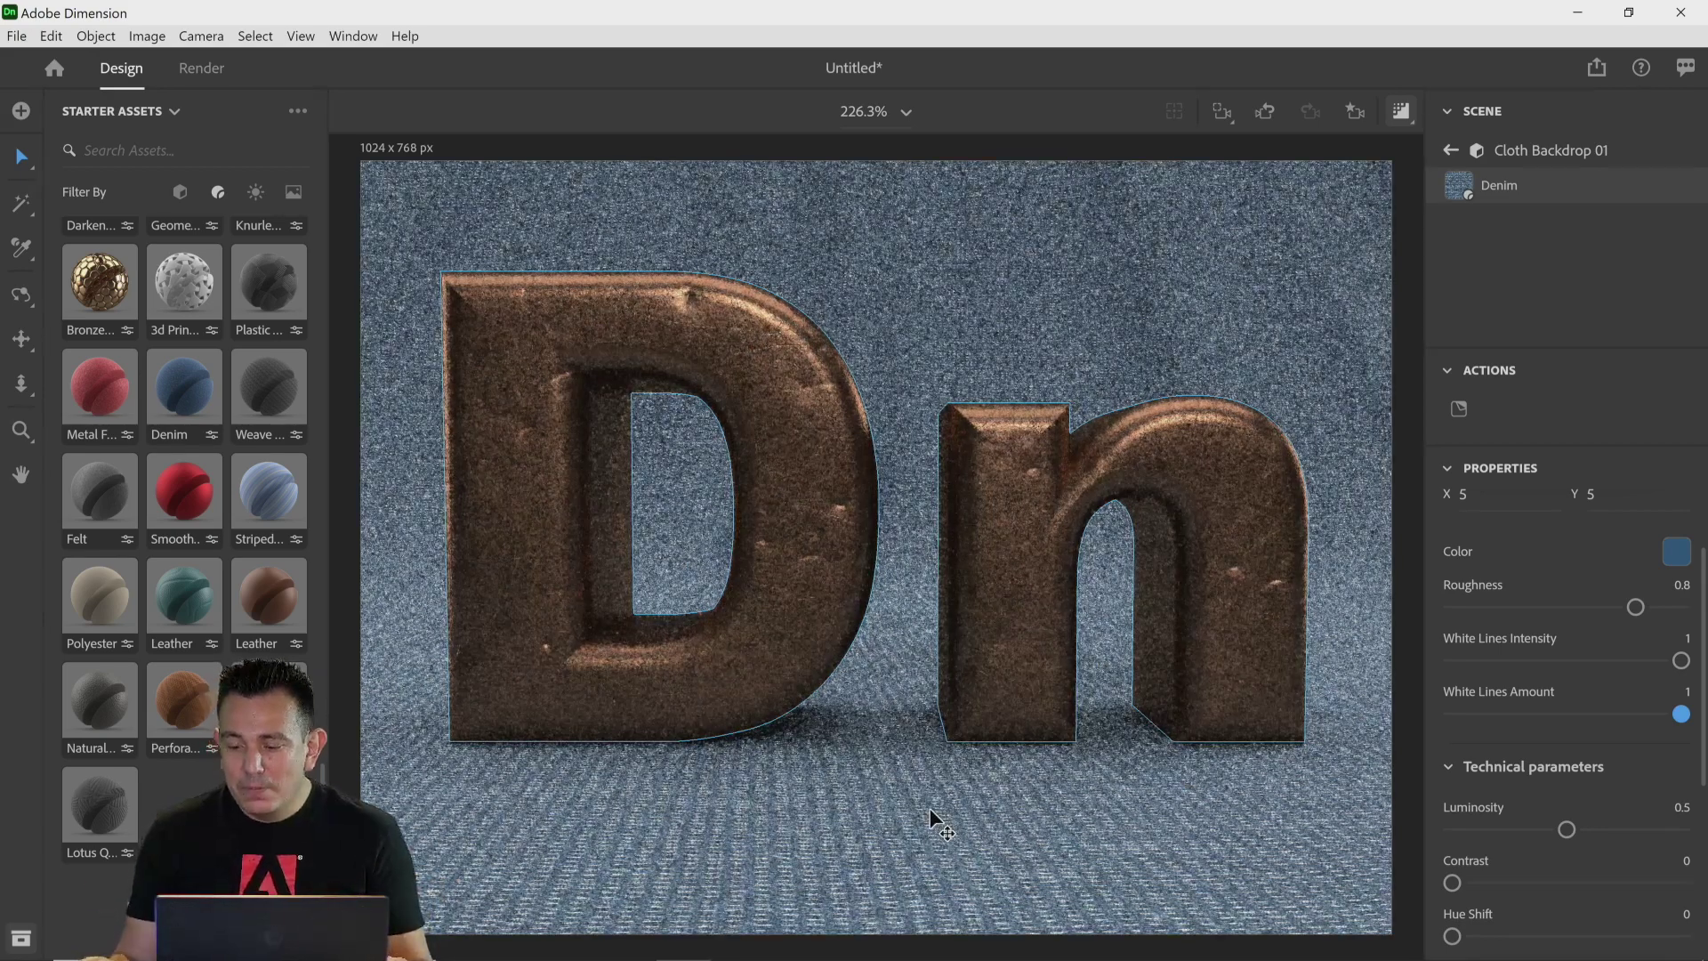
Step: Lower the Denim's White Lines Intensity to 0.08 and White Lines Amount to 0.16
scroll(1536, 789, "down", 3)
scroll(1566, 765, "up", 3)
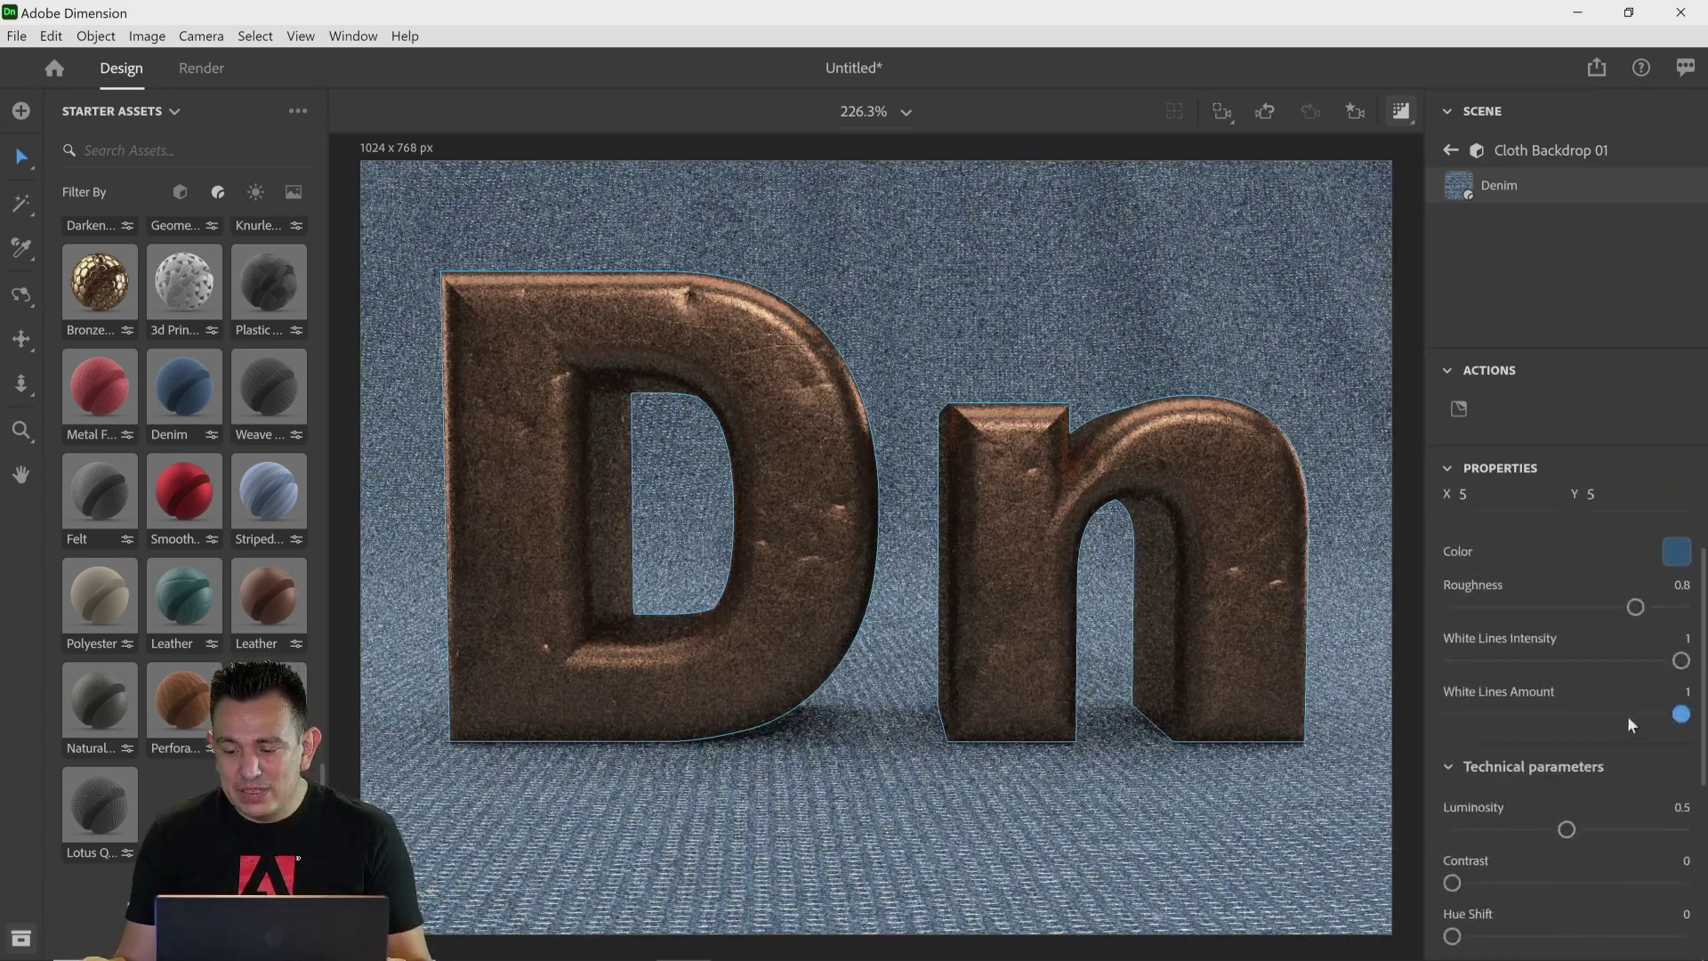
left_click_drag(1679, 713, 1503, 714)
left_click_drag(1681, 660, 1489, 714)
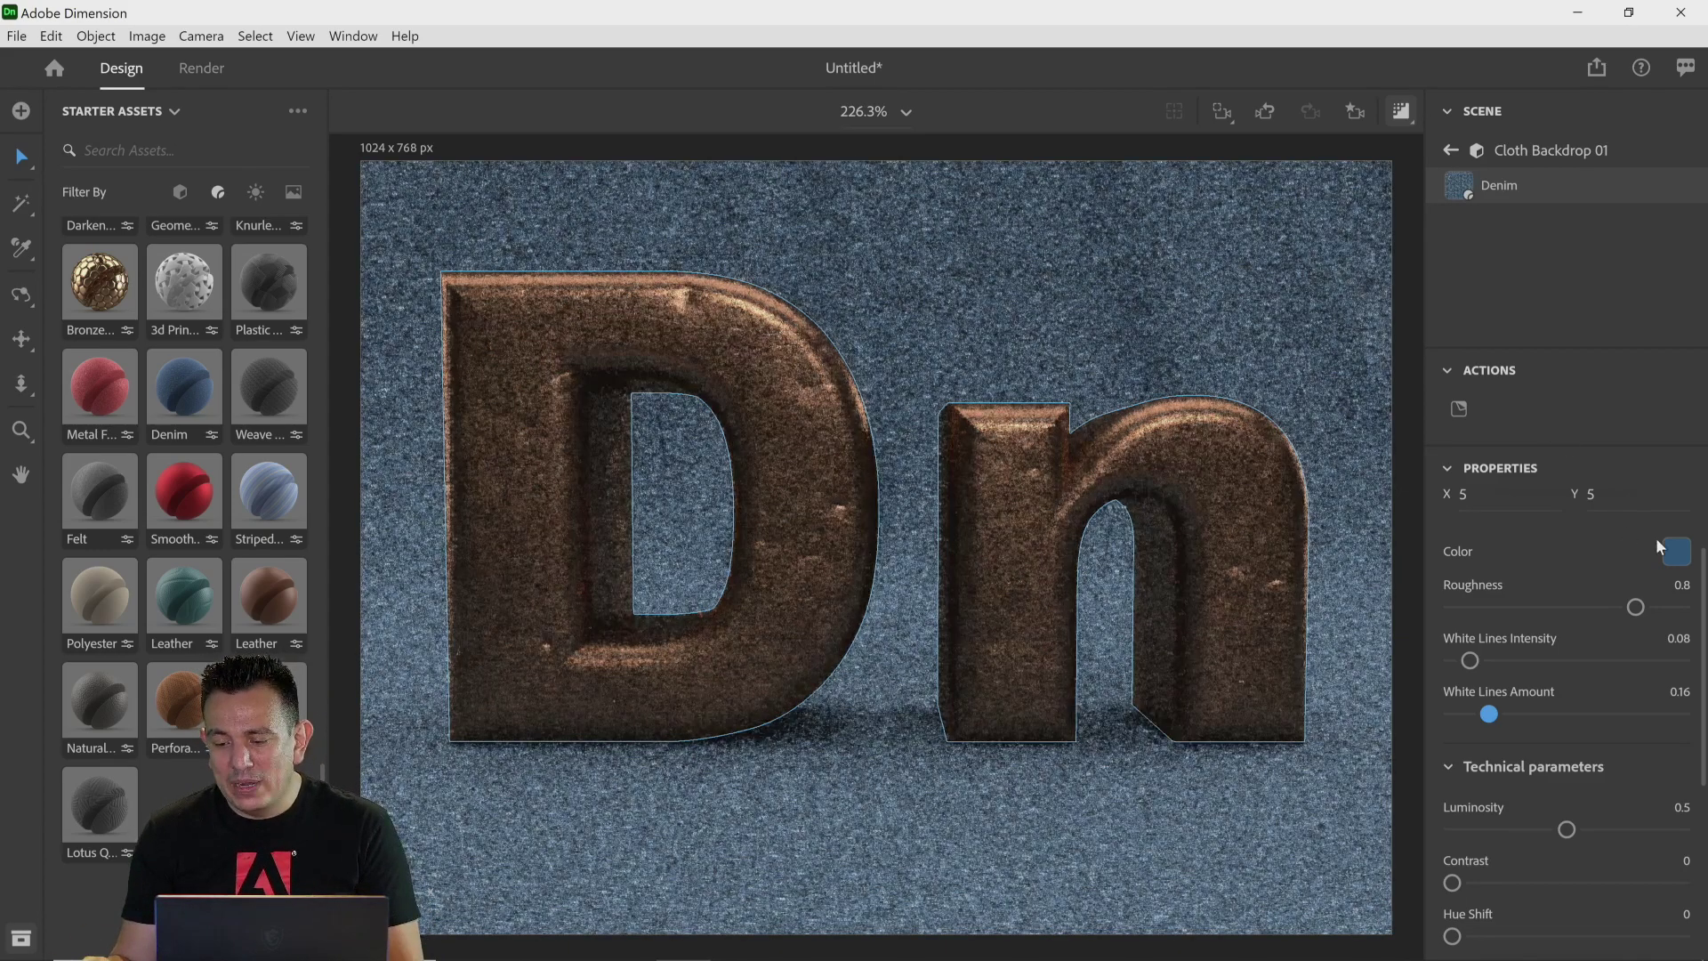
Step: Change the Denim material's color to a light pink, RGB 229, 148, 154
left_click(1676, 553)
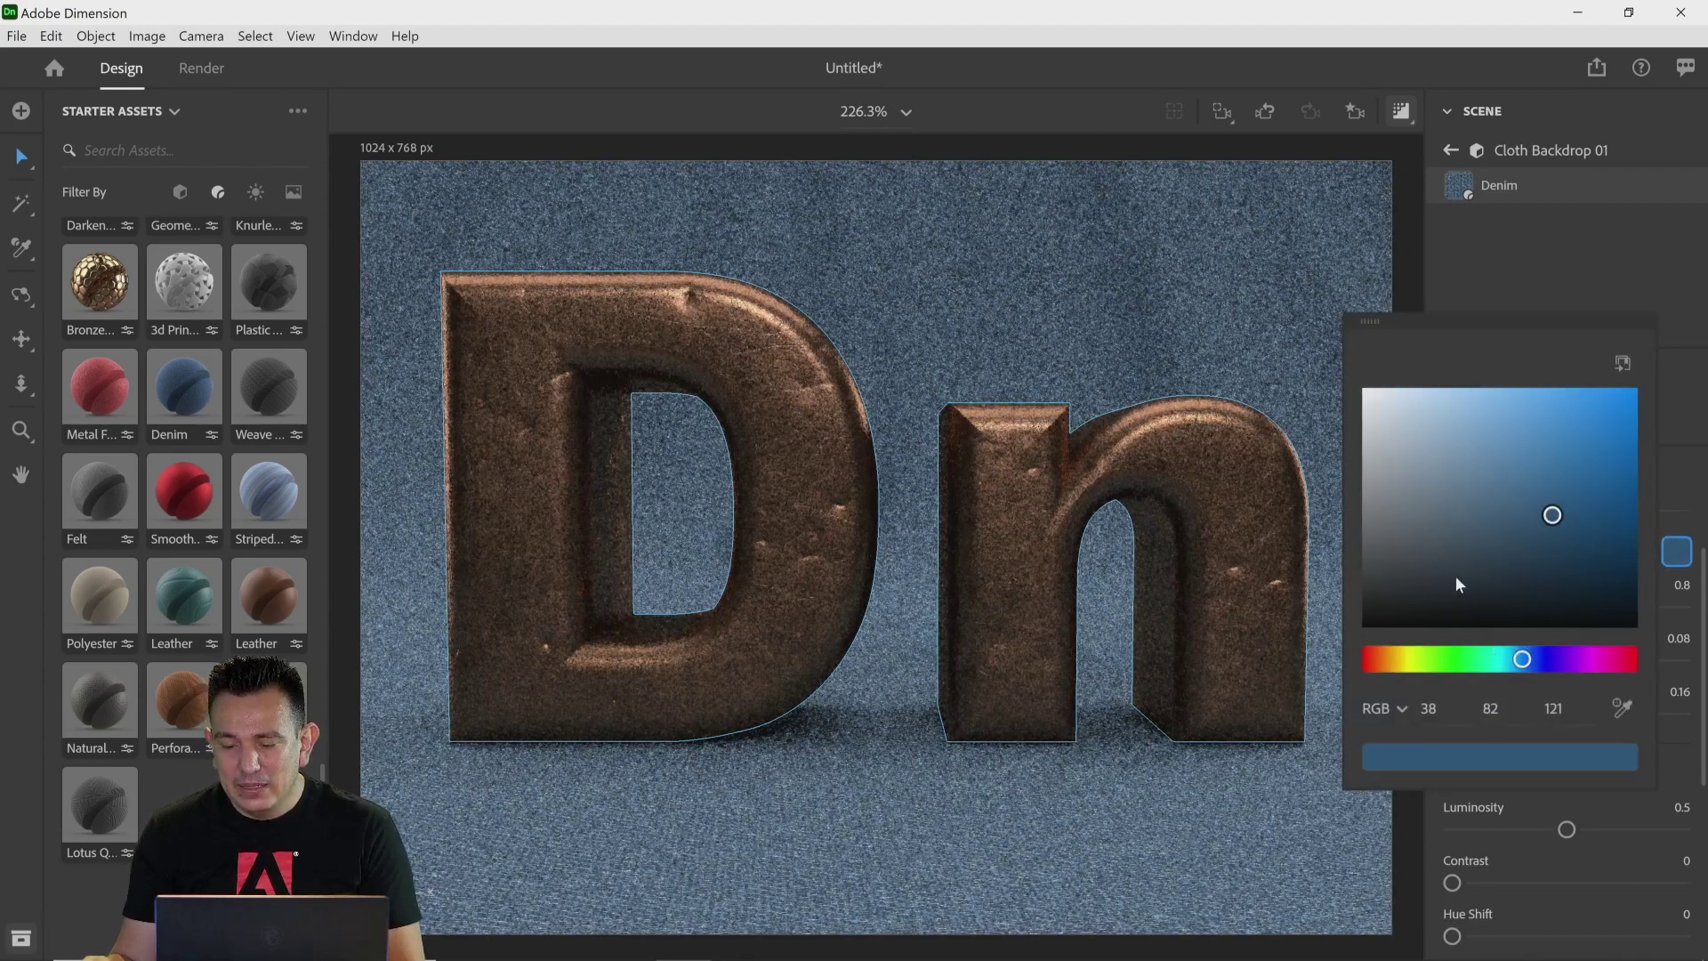
left_click(1458, 411)
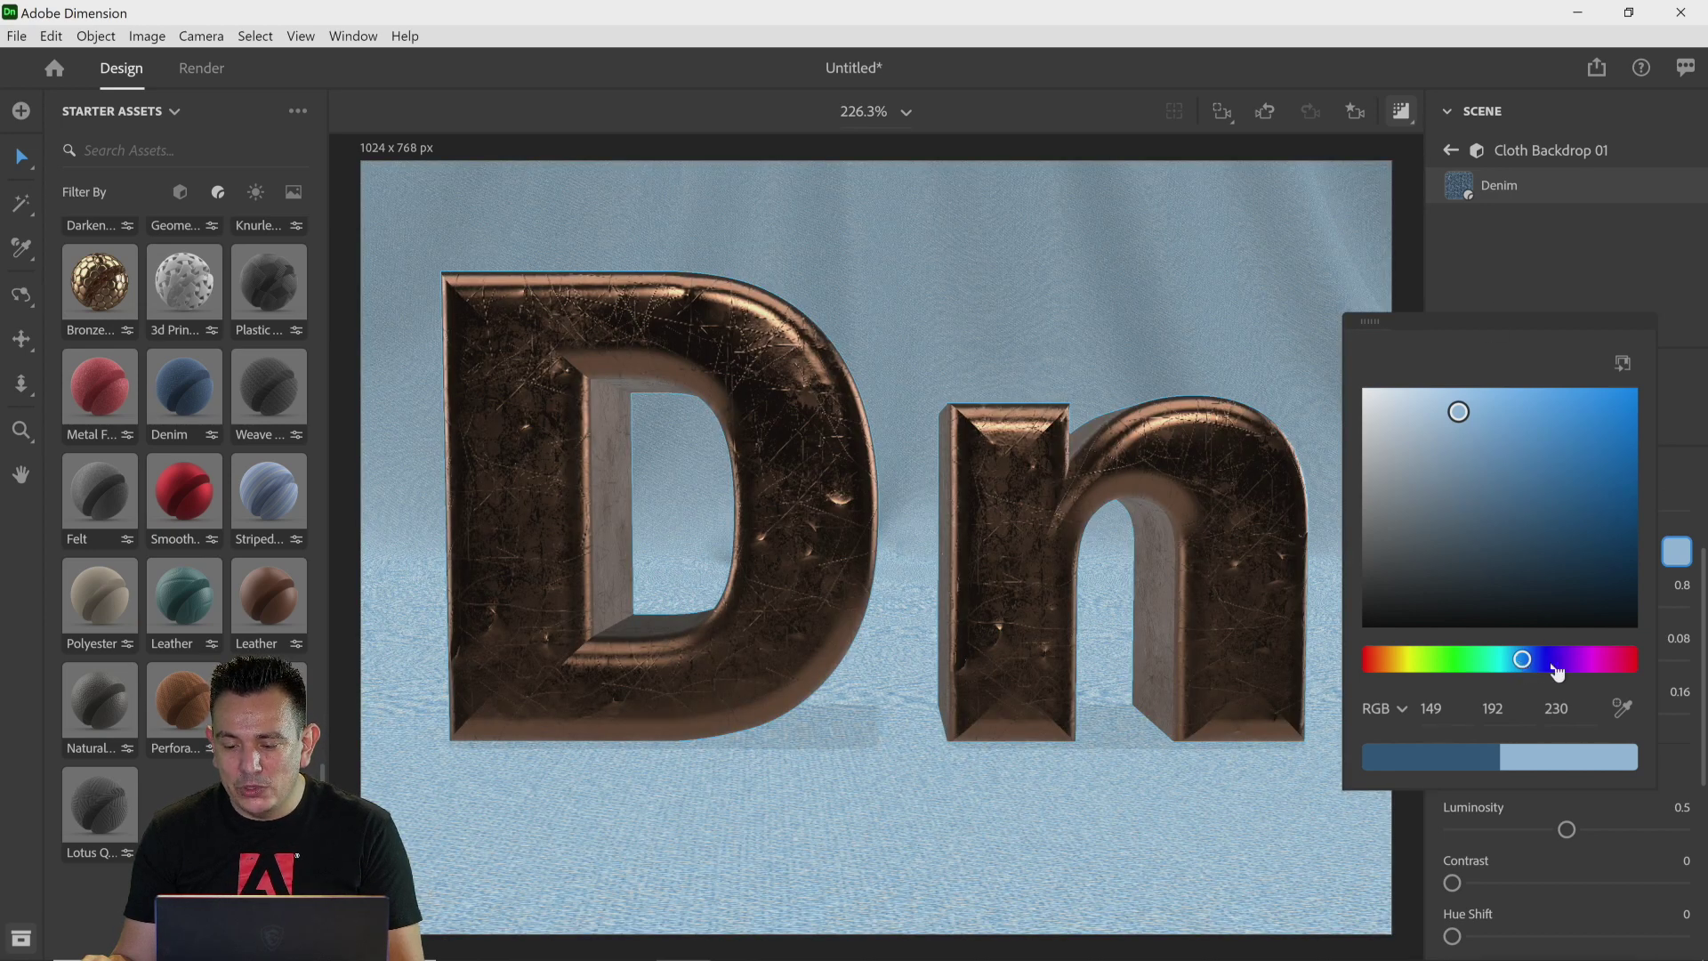
left_click_drag(1557, 673, 1635, 670)
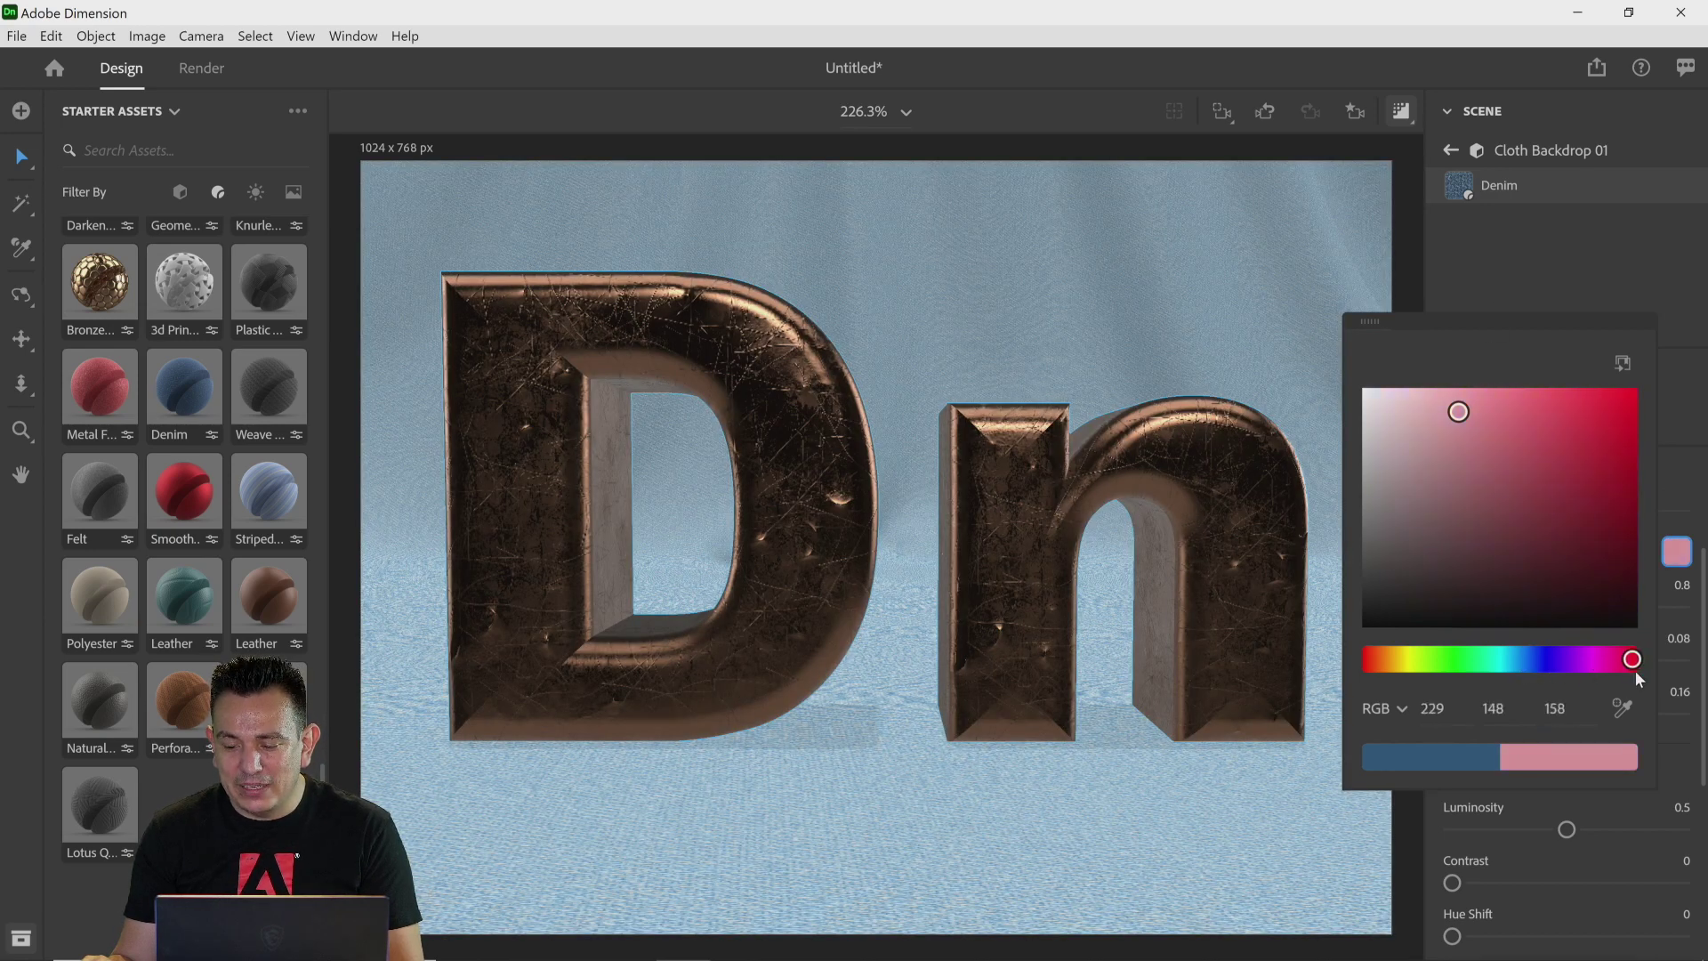
Step: Apply the Weave Fabric and then the Plastic Hexagonal Cube material to the cloth backdrop
left_click(1525, 281)
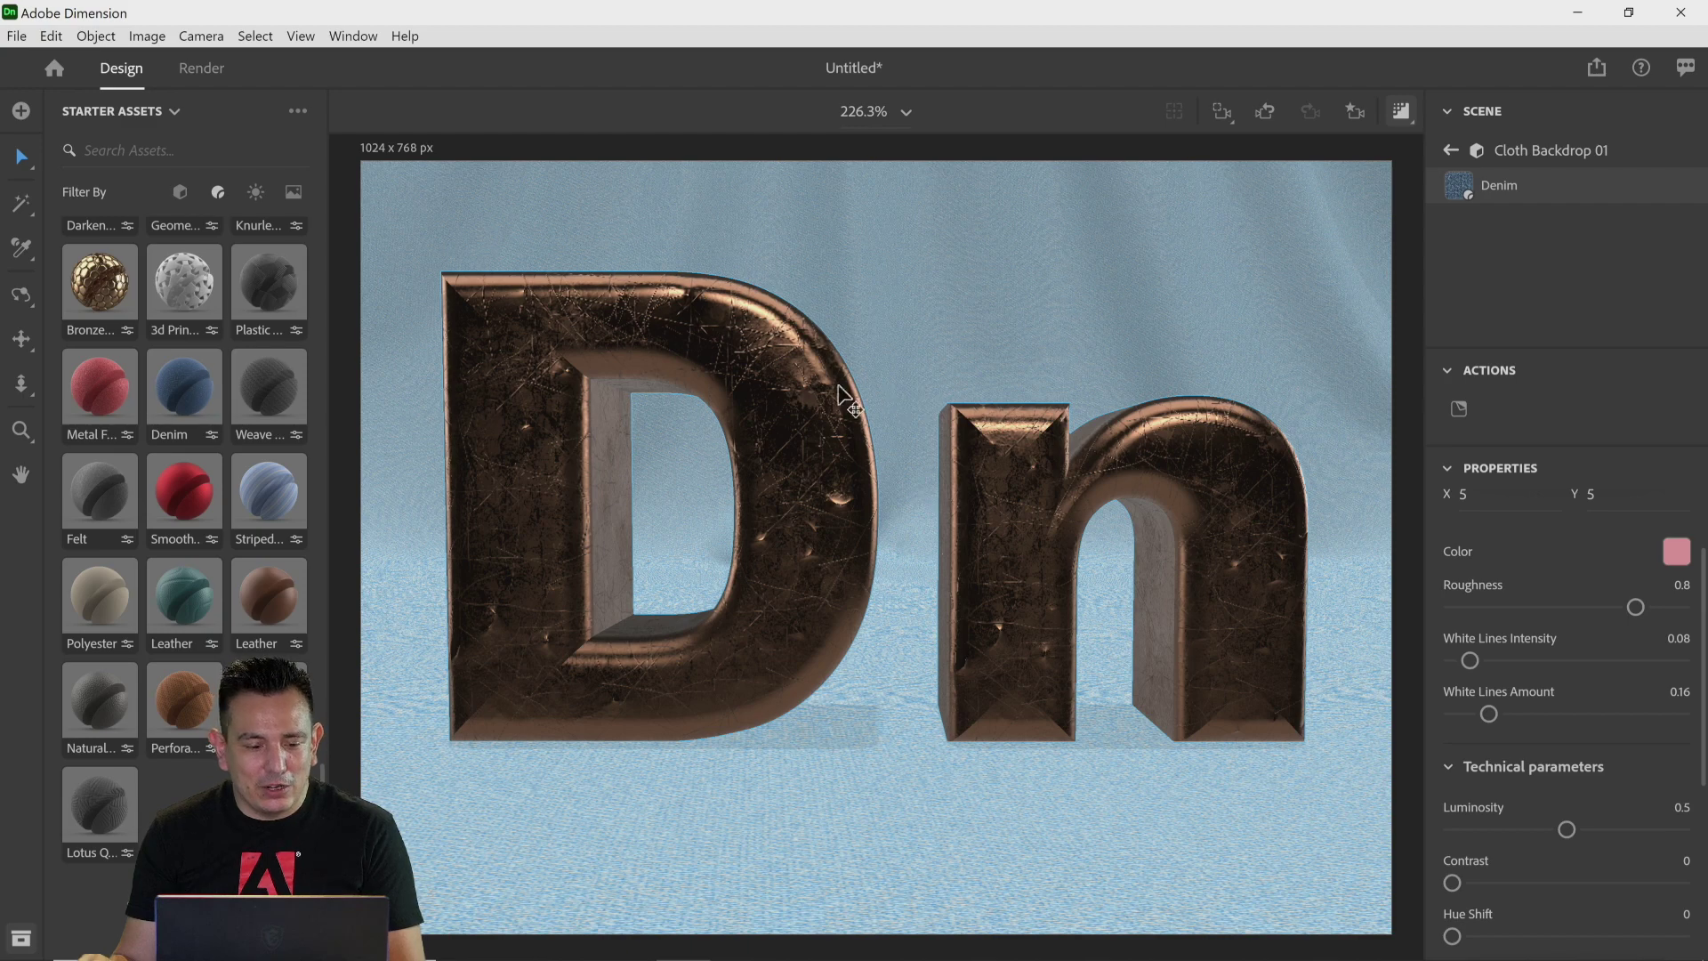
left_click_drag(268, 384, 404, 460)
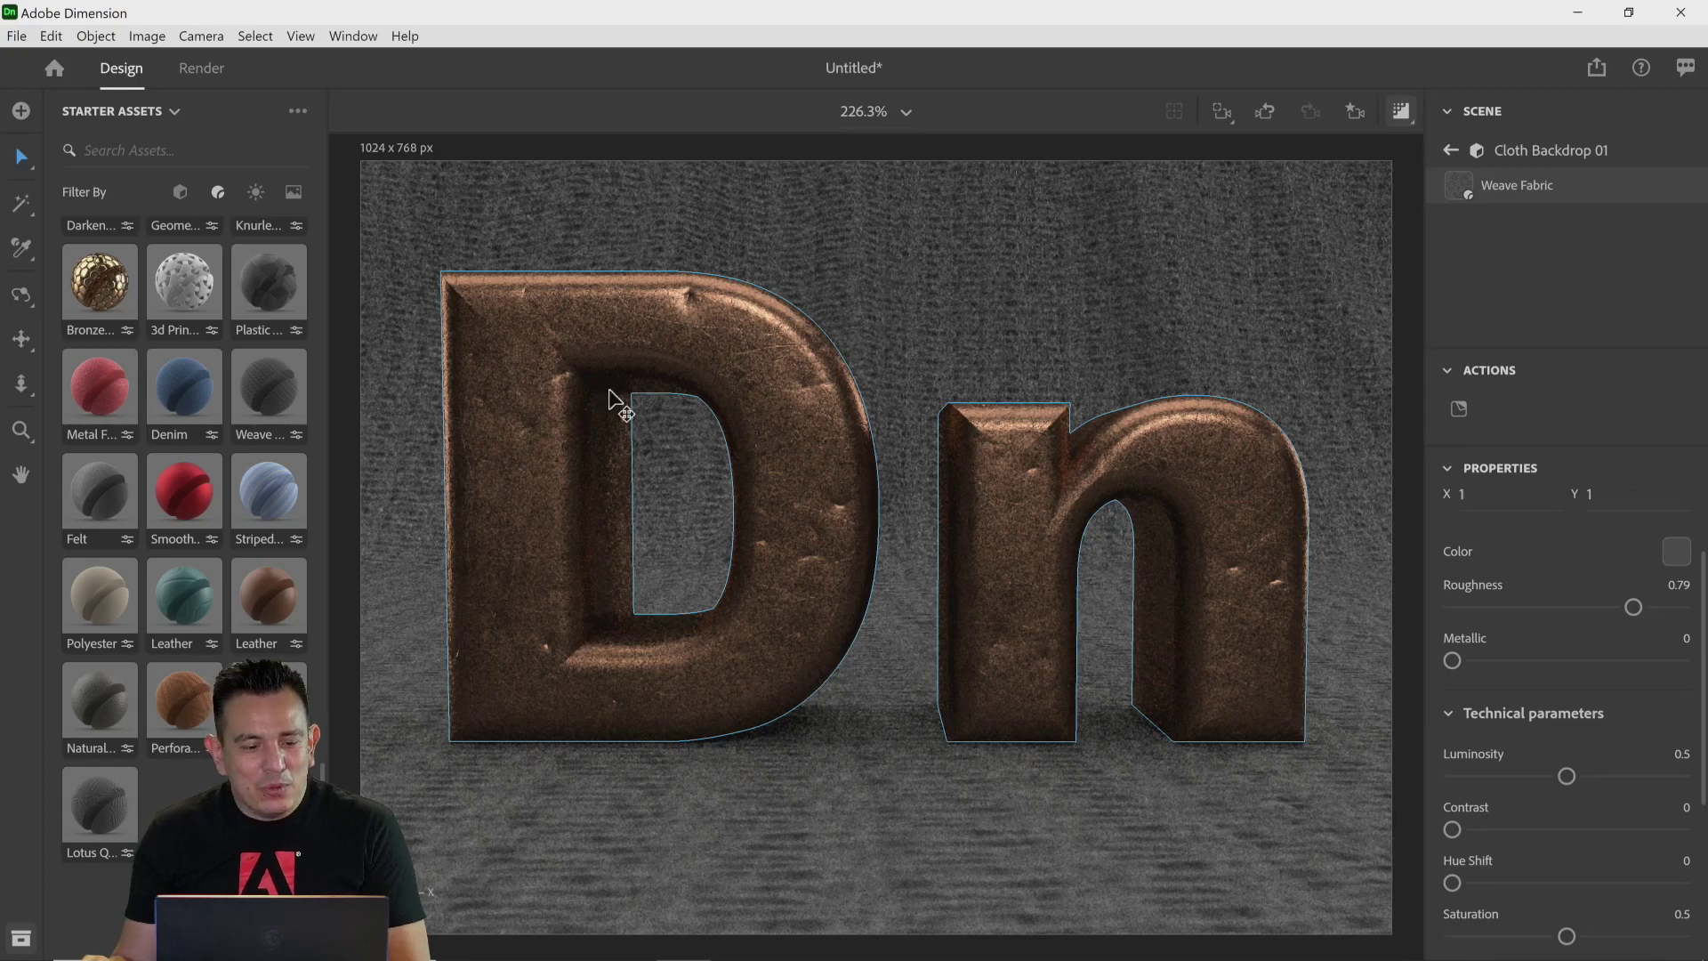
left_click_drag(272, 279, 389, 402)
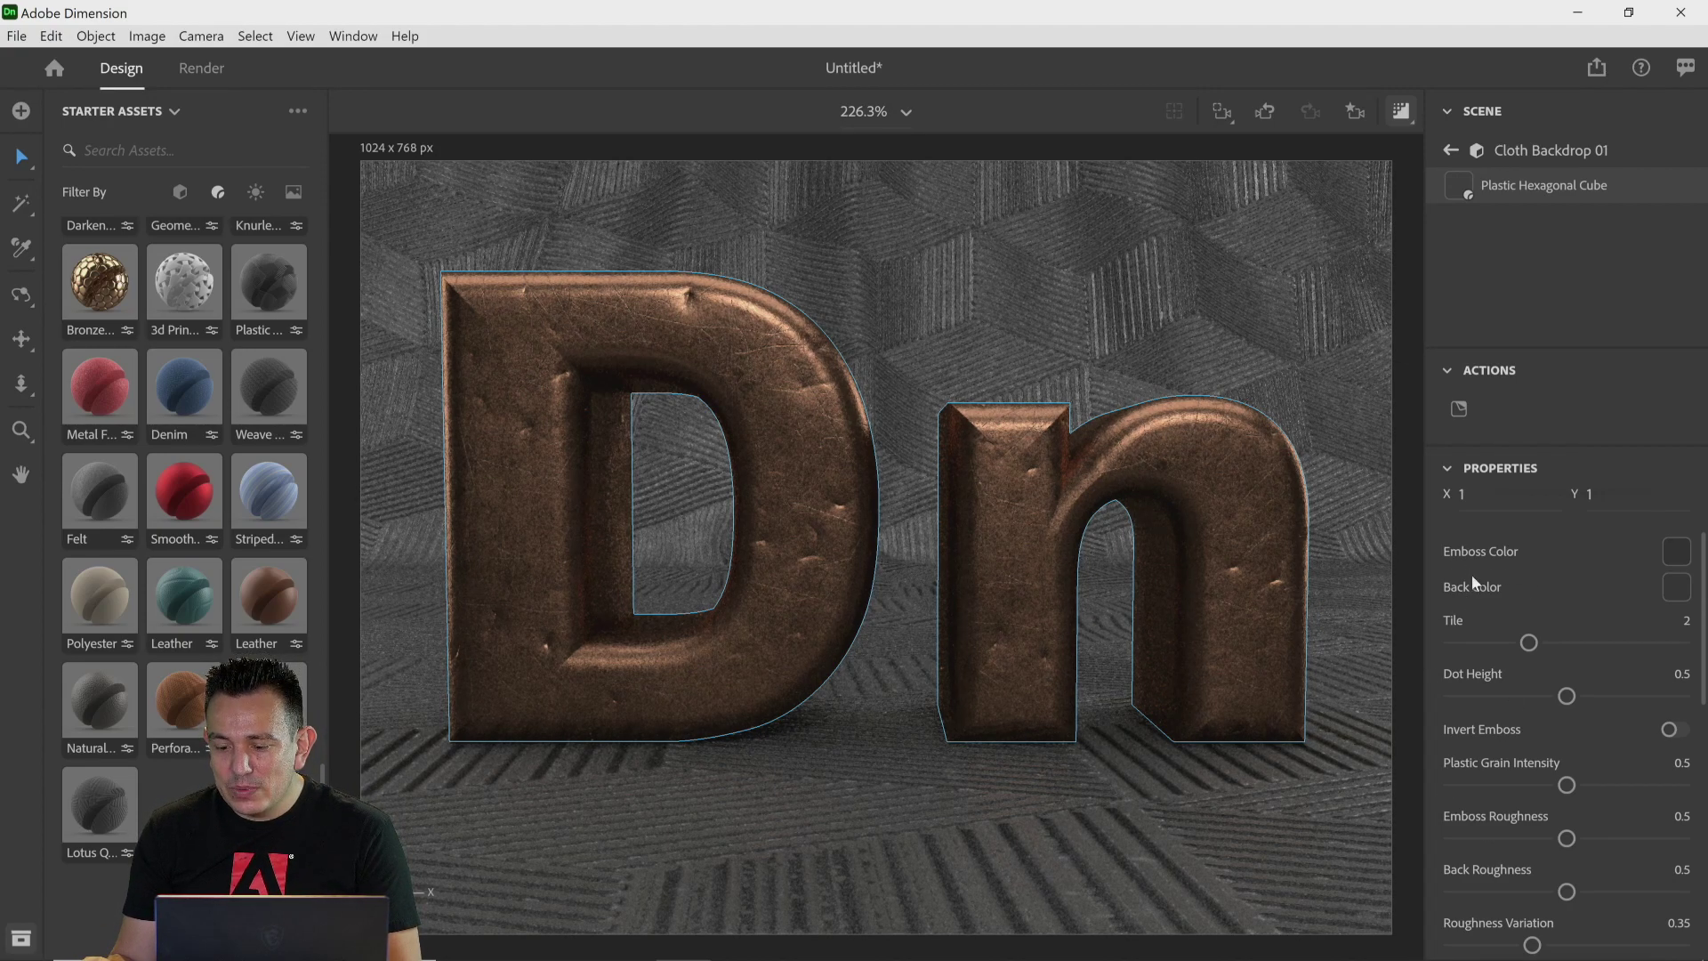
Step: Set the Plastic Hexagonal Cube material's Tile to 4
scroll(1476, 587, "down", 2)
scroll(1486, 614, "up", 3)
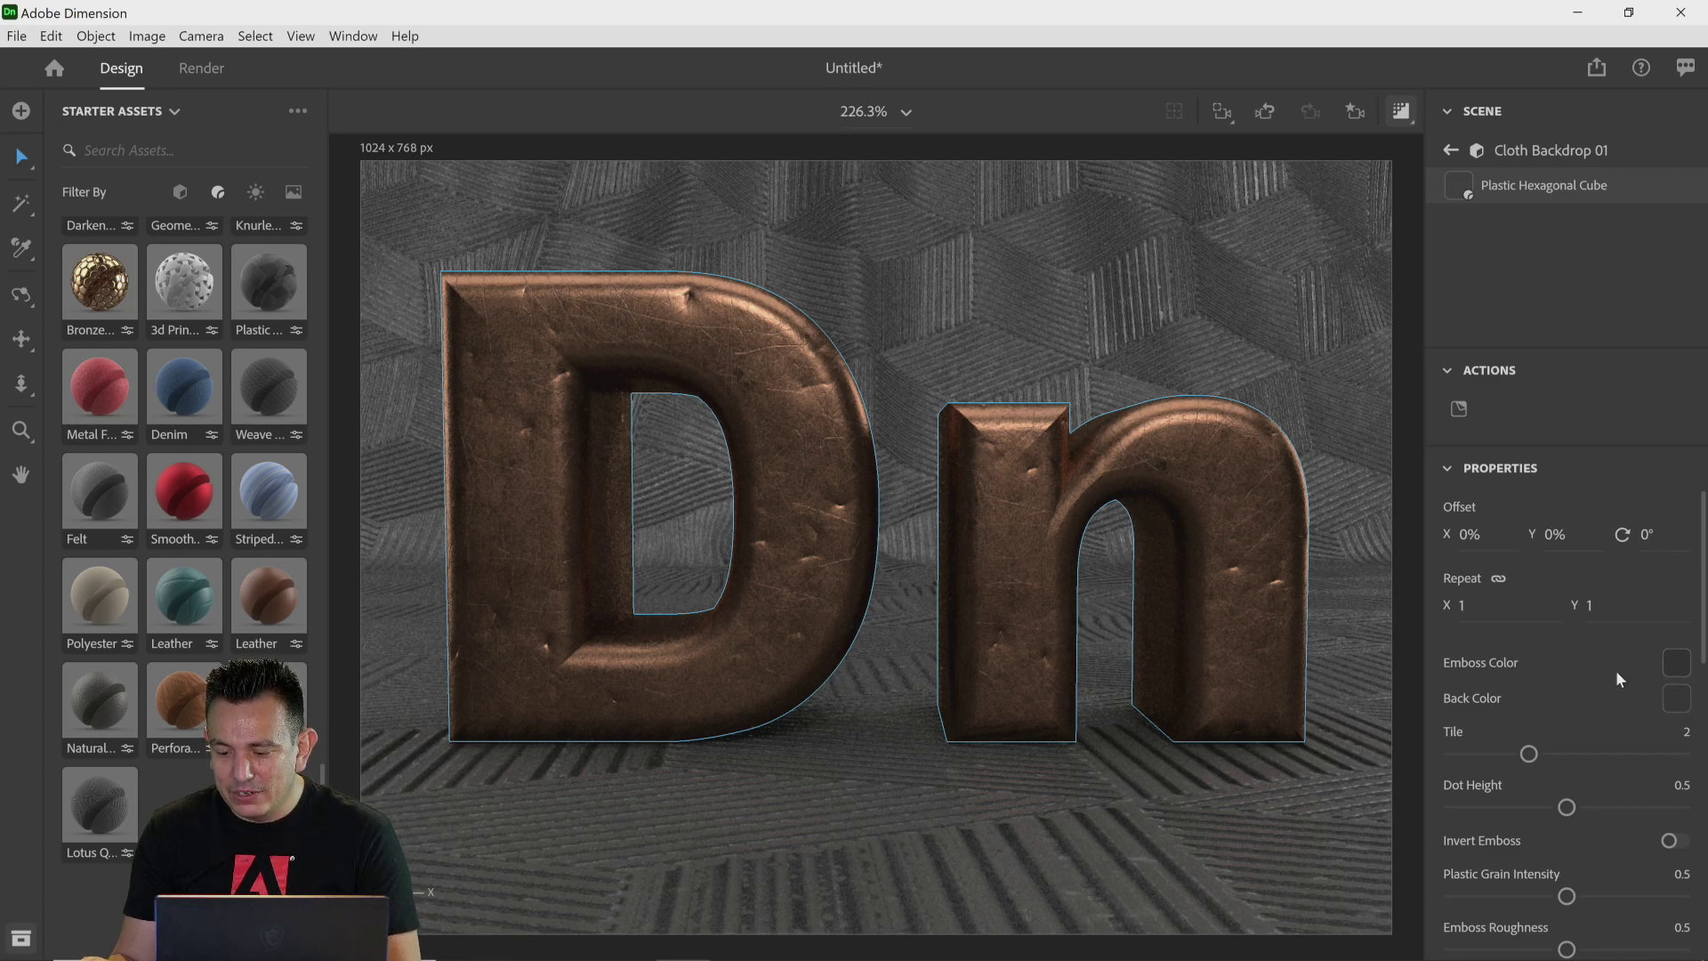
scroll(1575, 649, "down", 1)
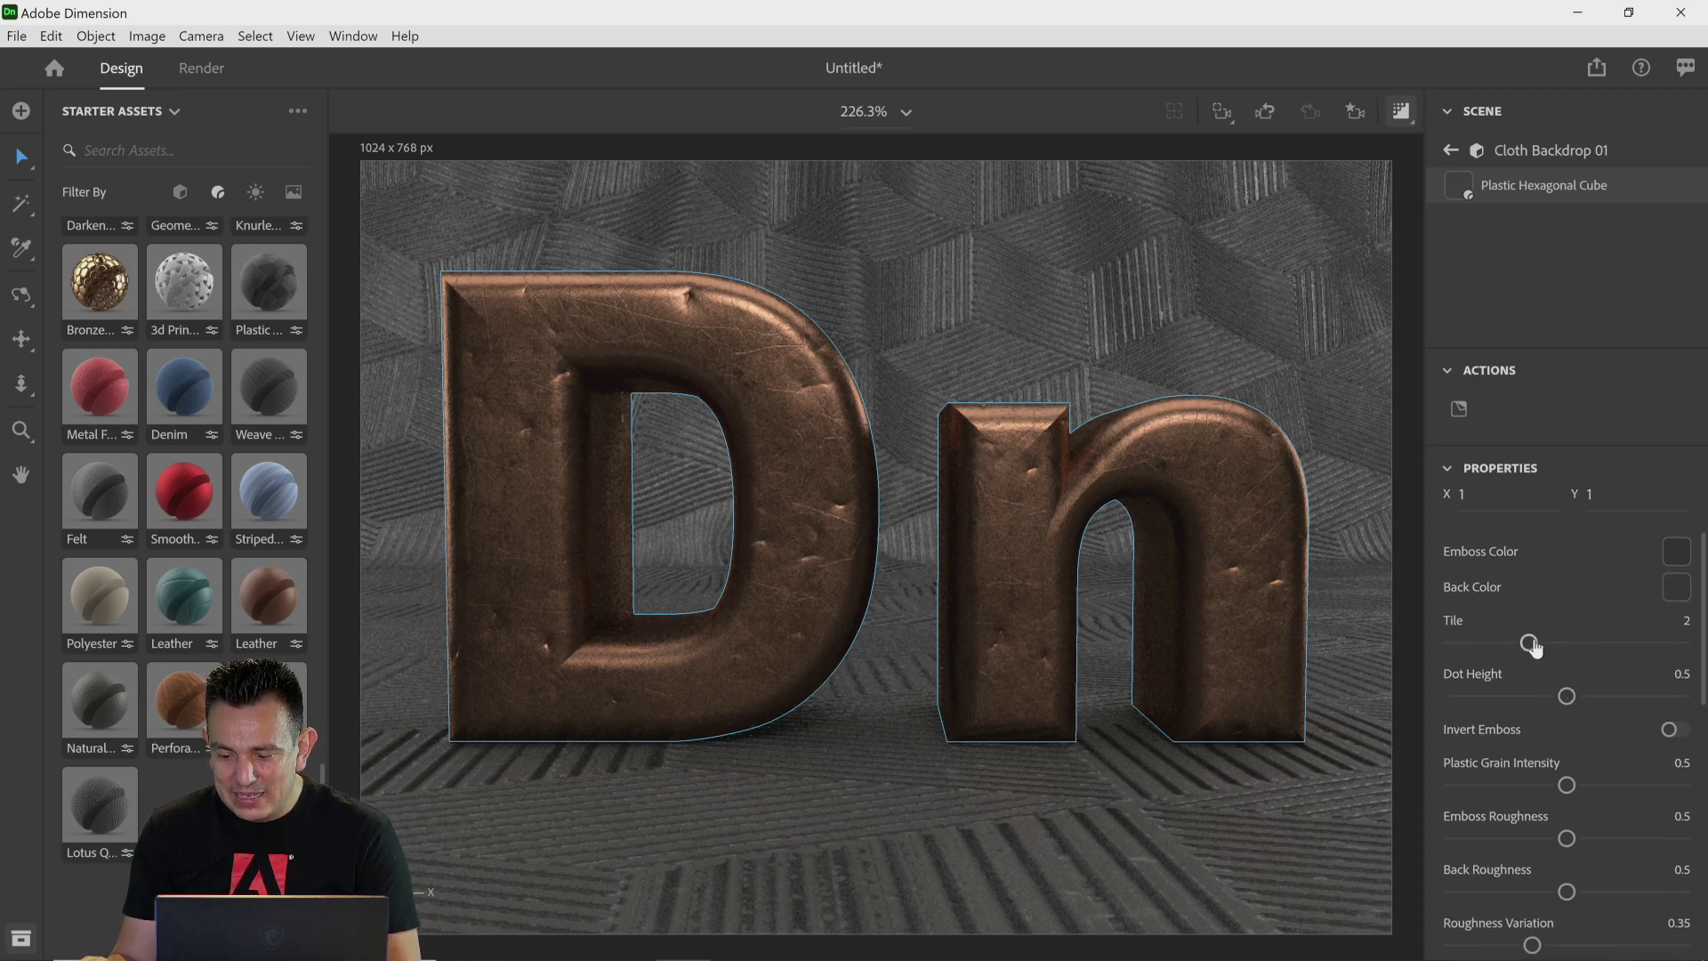
left_click_drag(1530, 643, 1603, 643)
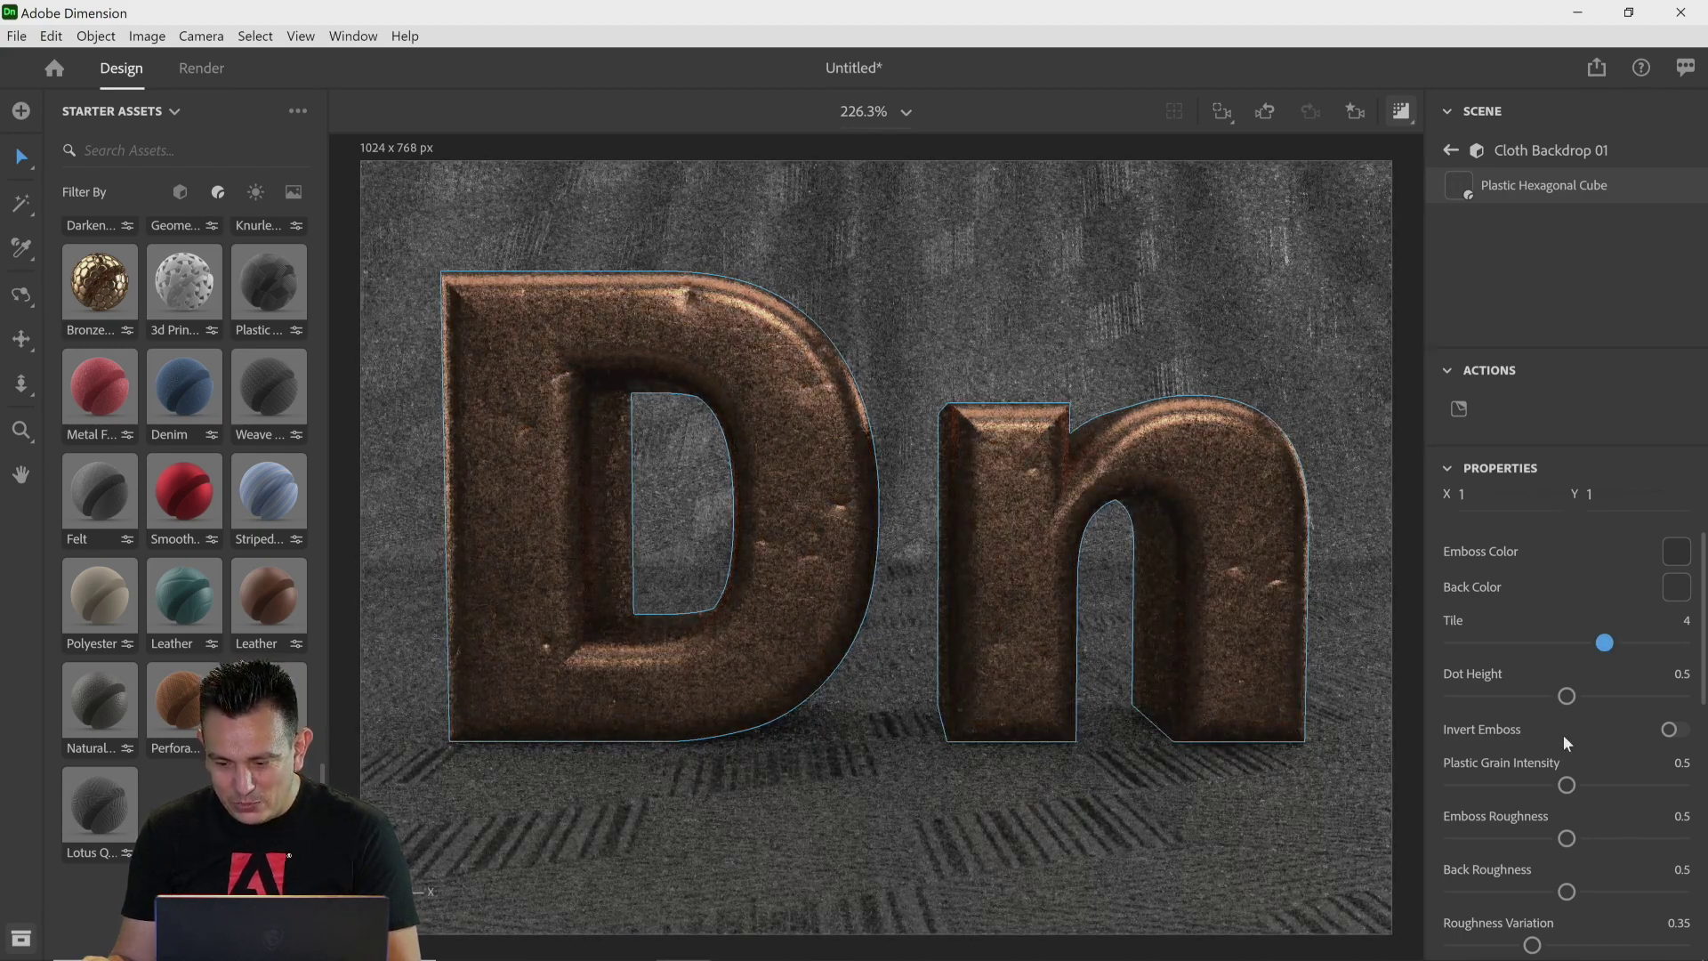
Step: Set the material's Plastic Grain Intensity to 0.59 and Emboss Metallic to 0.79
scroll(1556, 729, "down", 1)
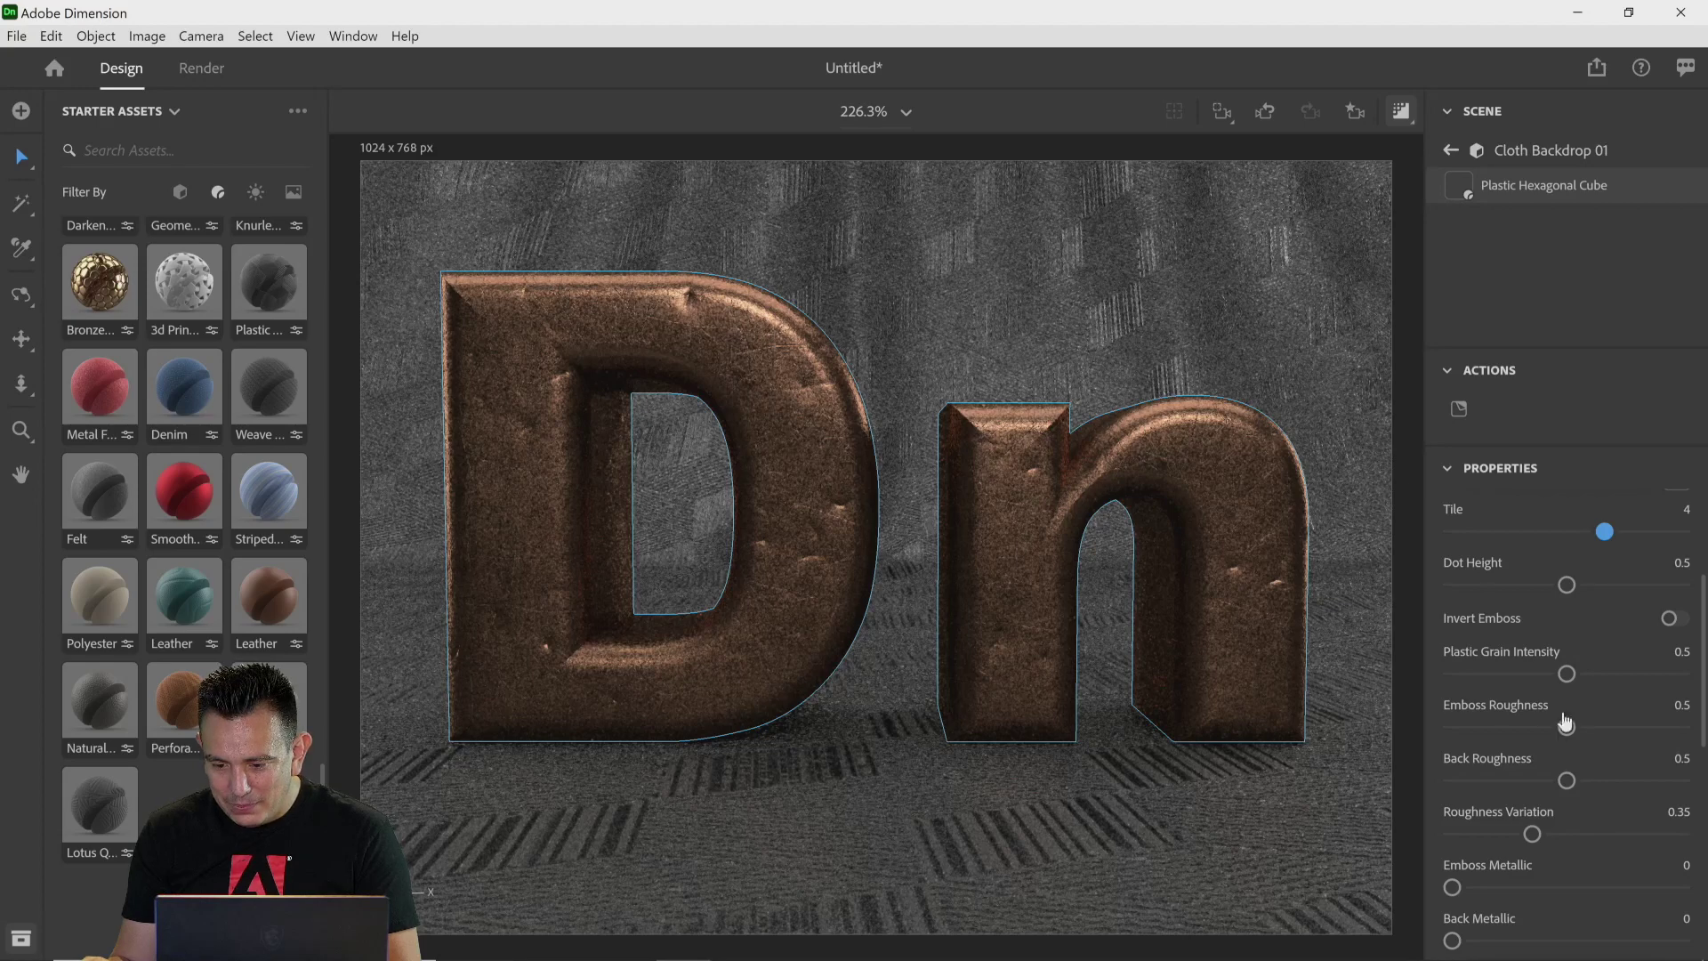
left_click_drag(1568, 674, 1588, 673)
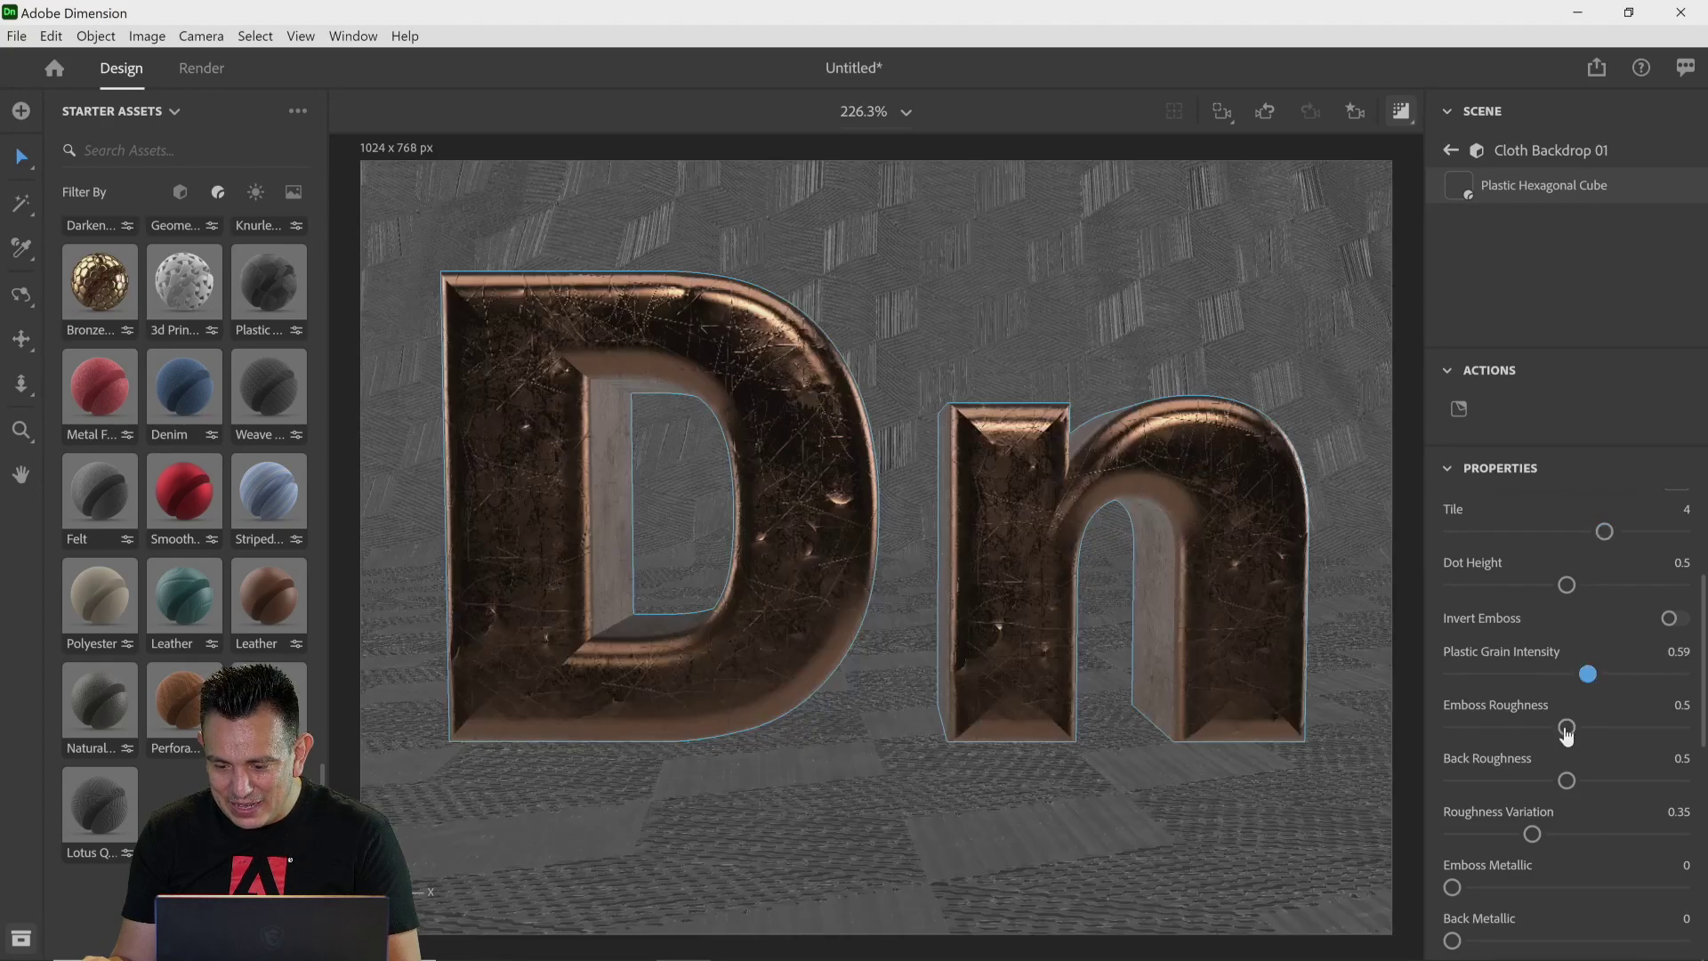
scroll(1620, 750, "down", 1)
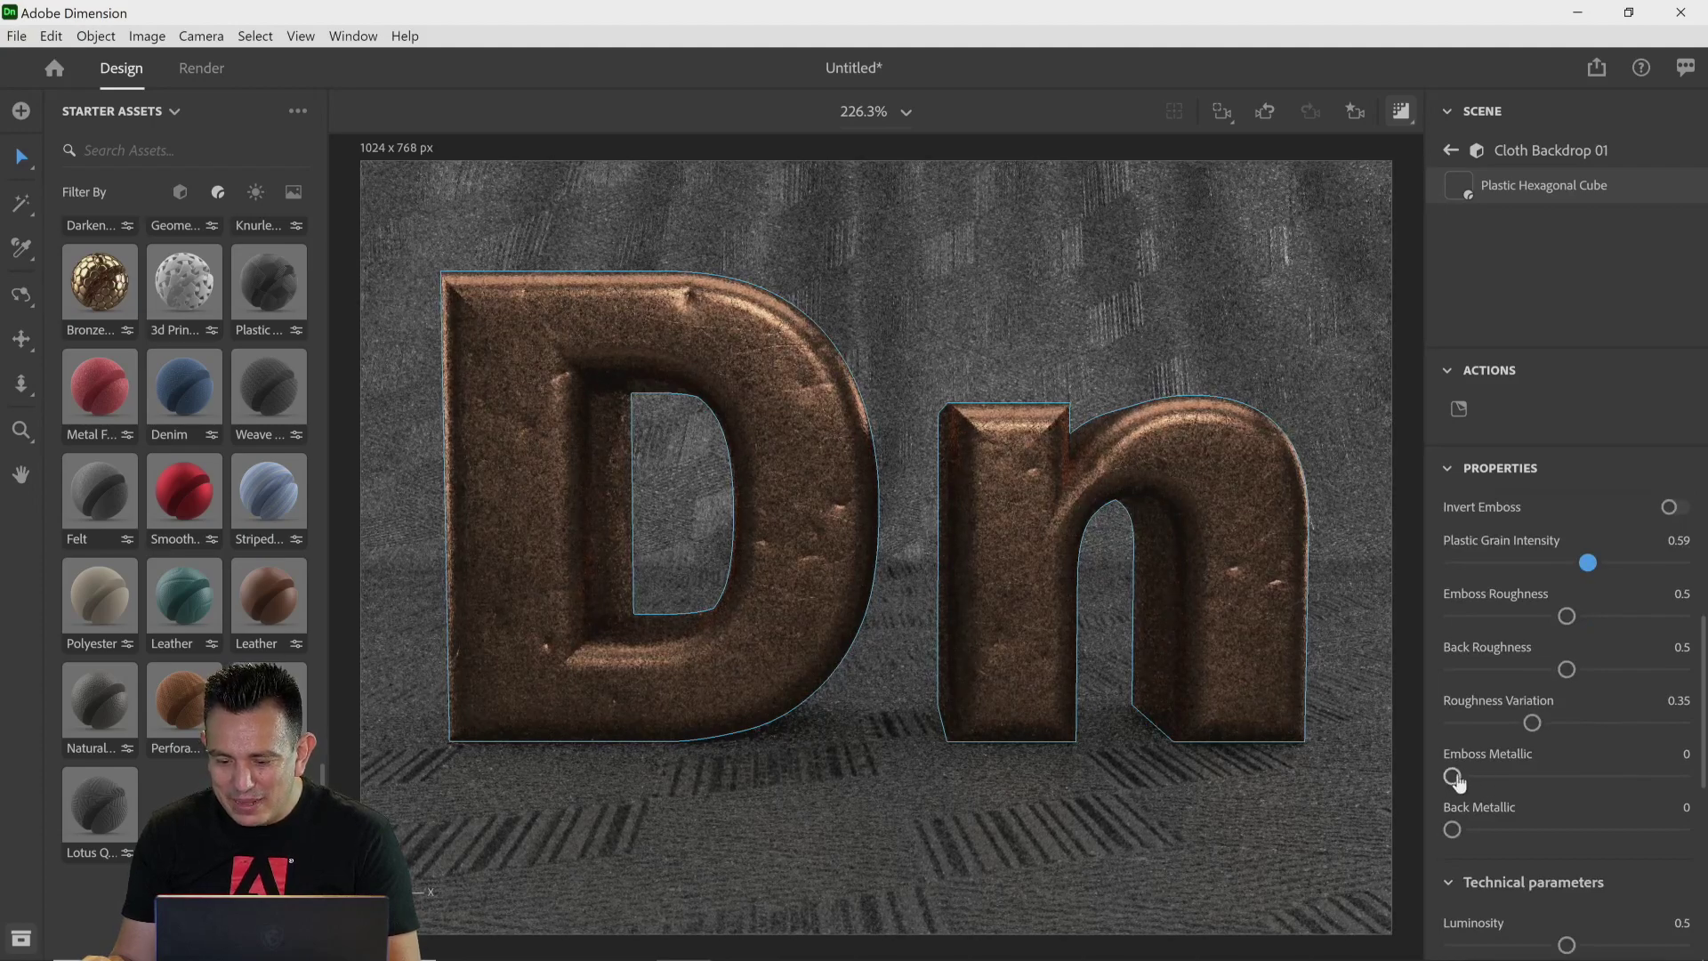
left_click_drag(1452, 776, 1547, 780)
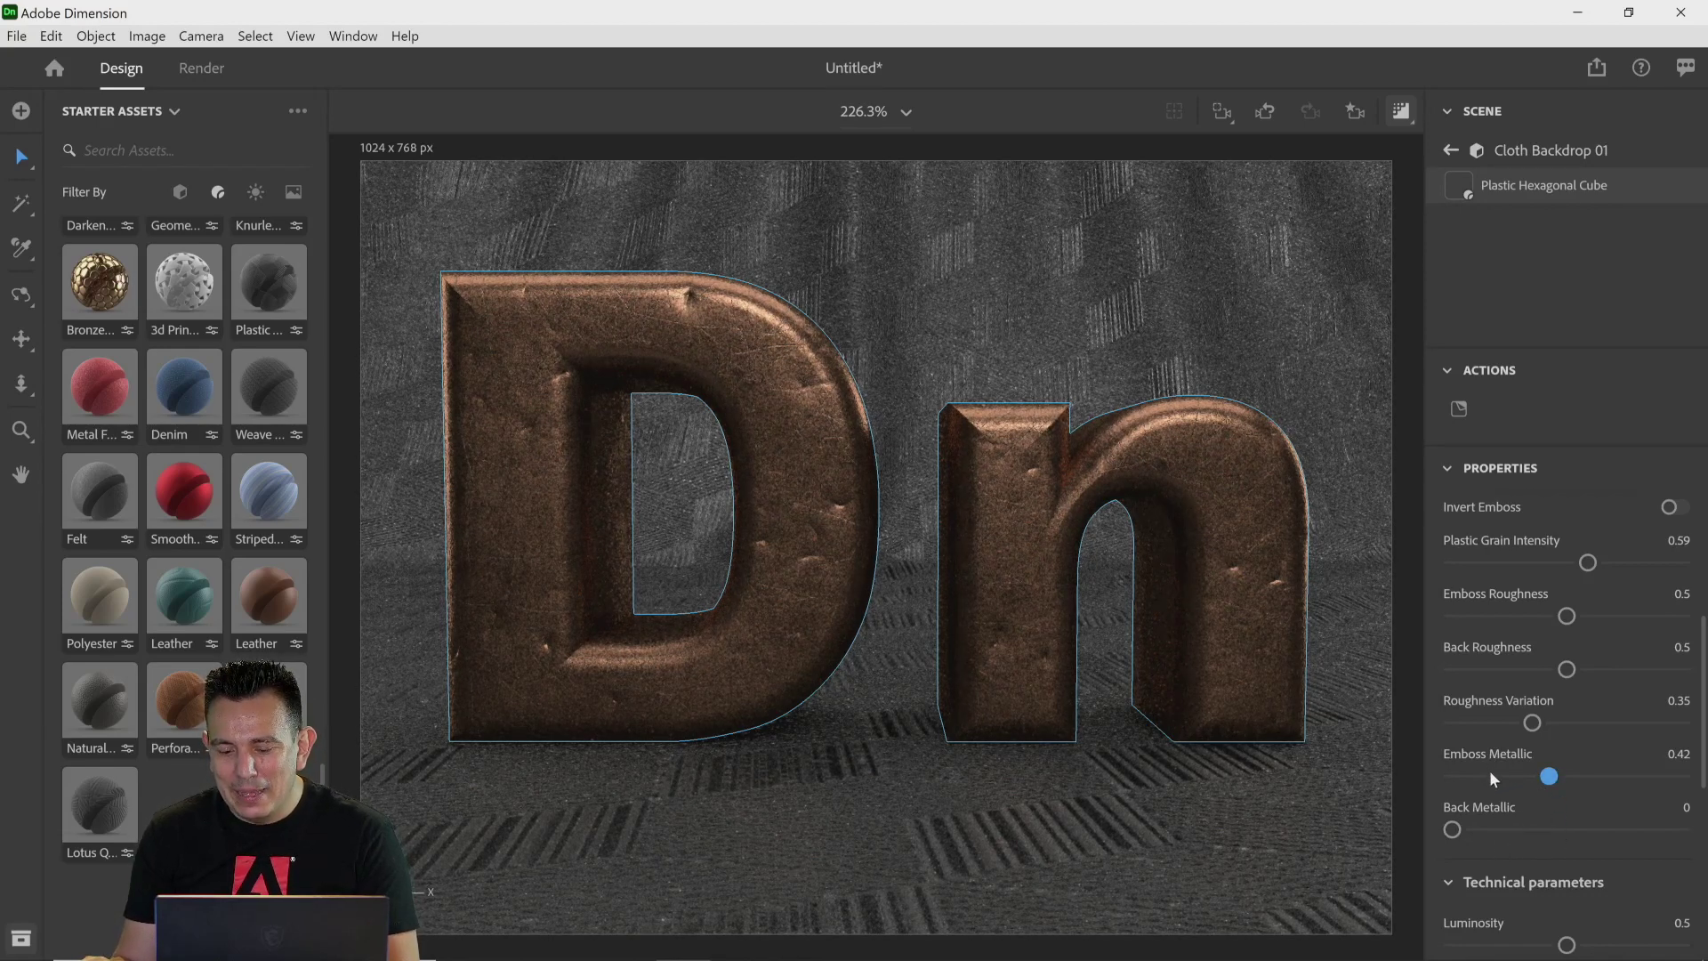
left_click_drag(1549, 776, 1634, 780)
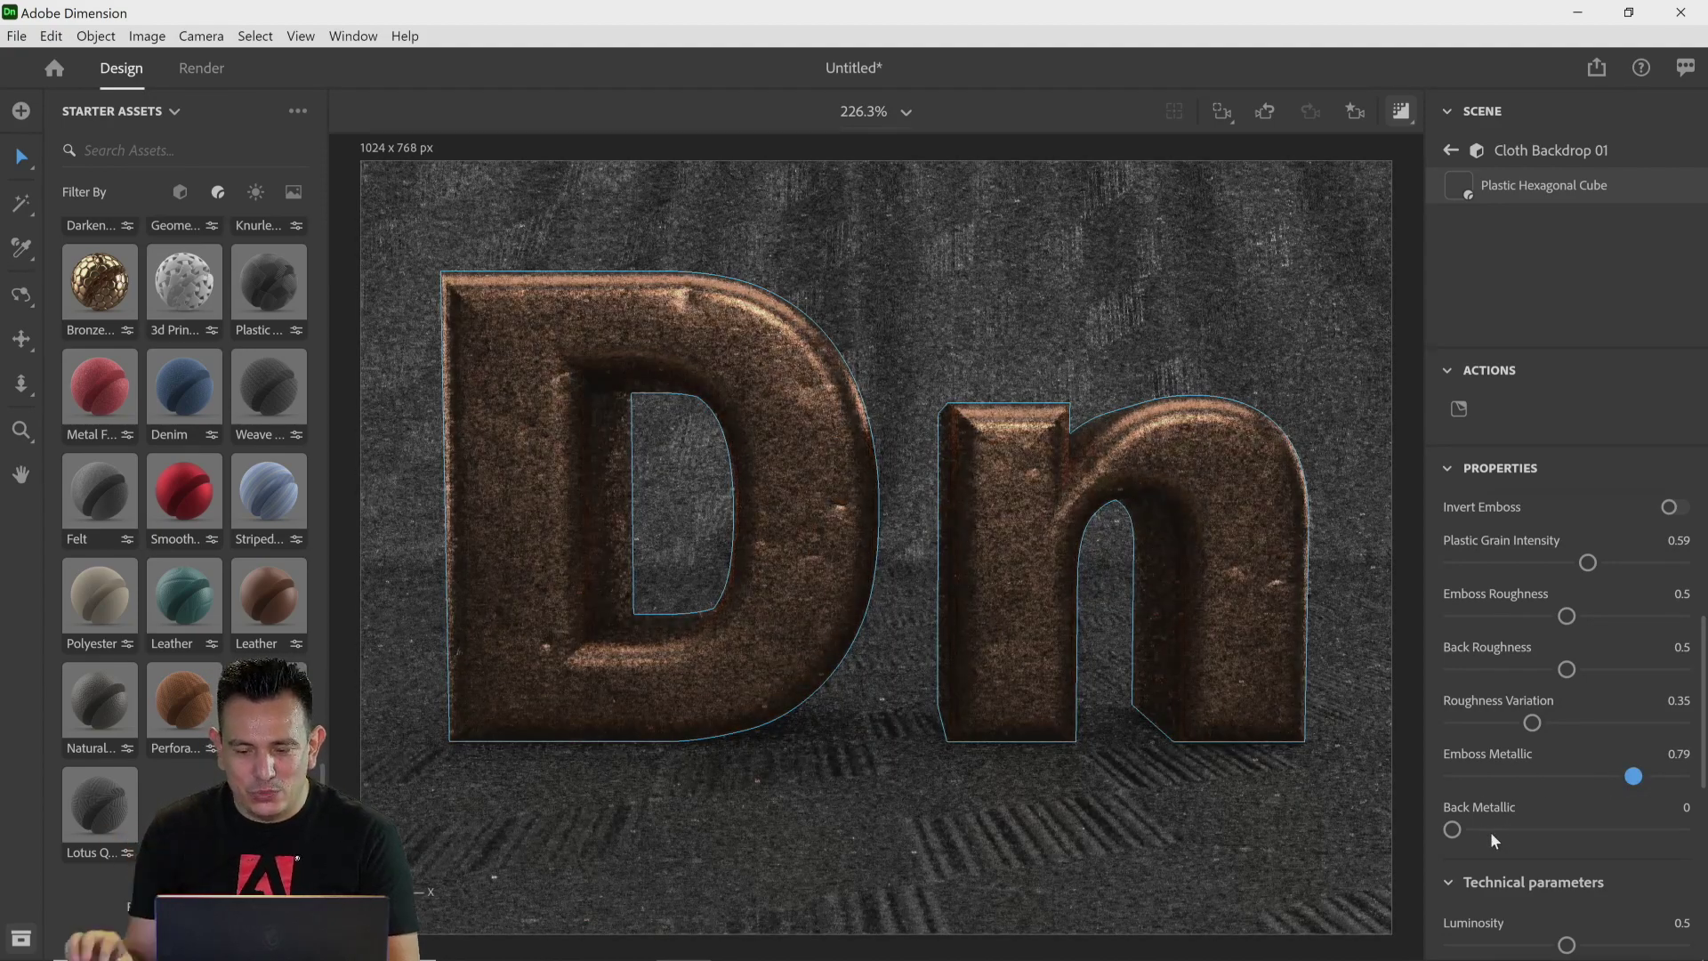
Step: Set the material's Contrast to 0.2 and its Resolution to 2048px
scroll(1471, 836, "down", 2)
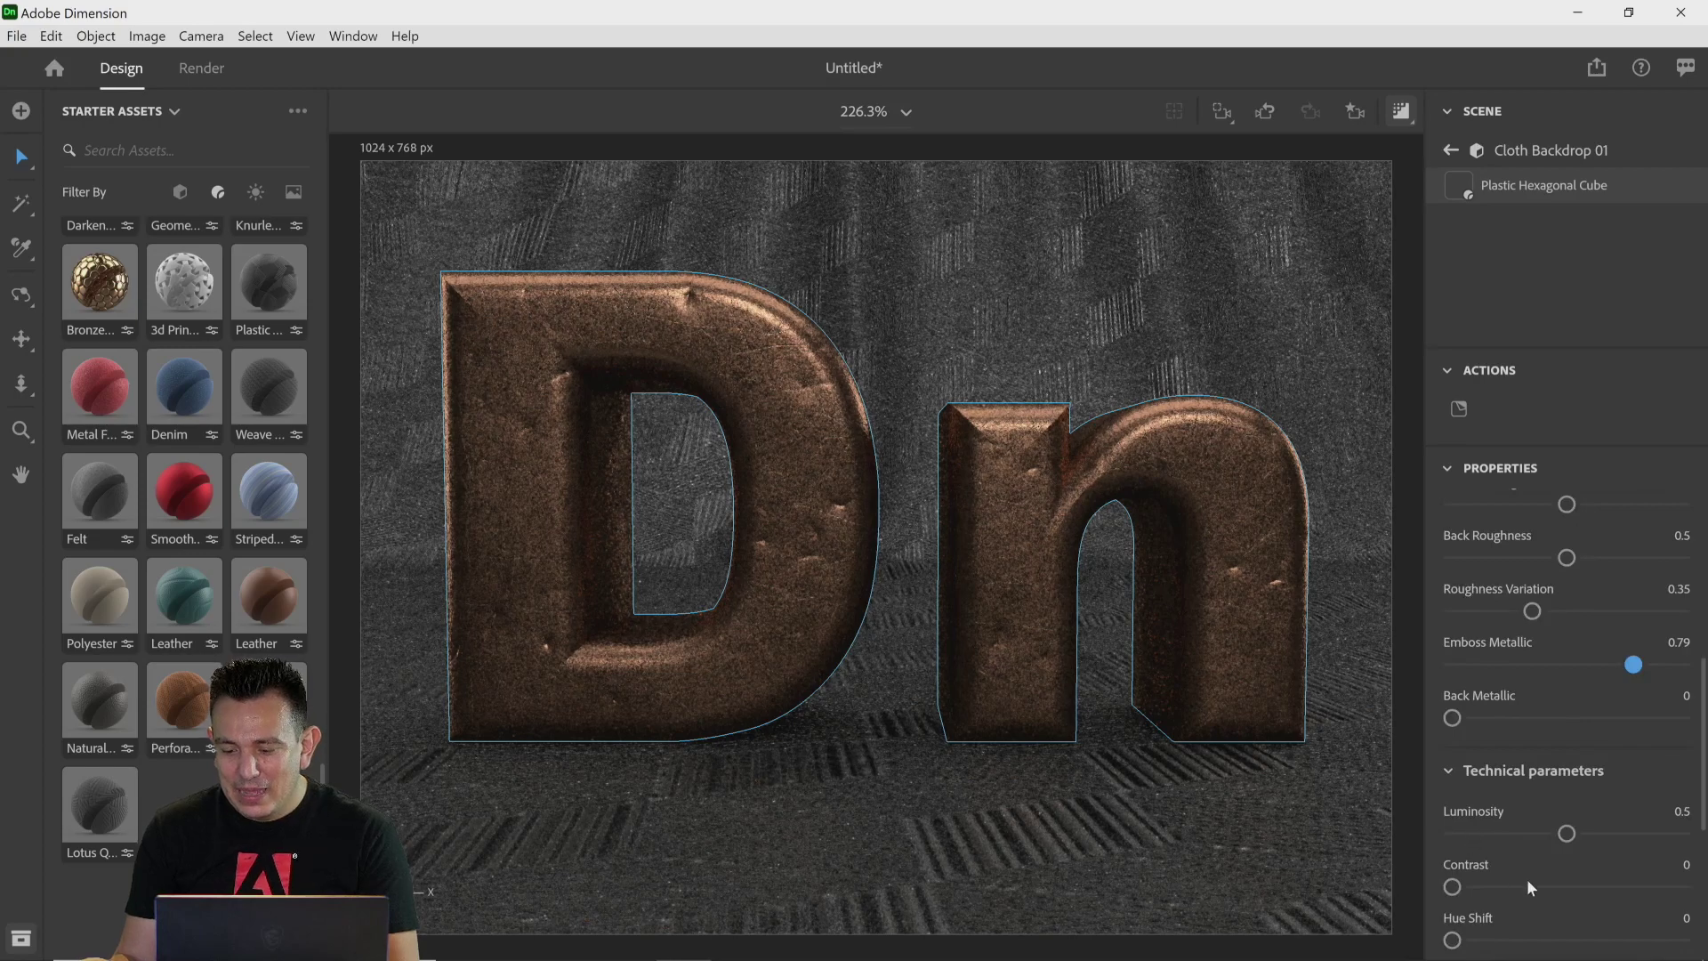
scroll(1526, 879, "down", 4)
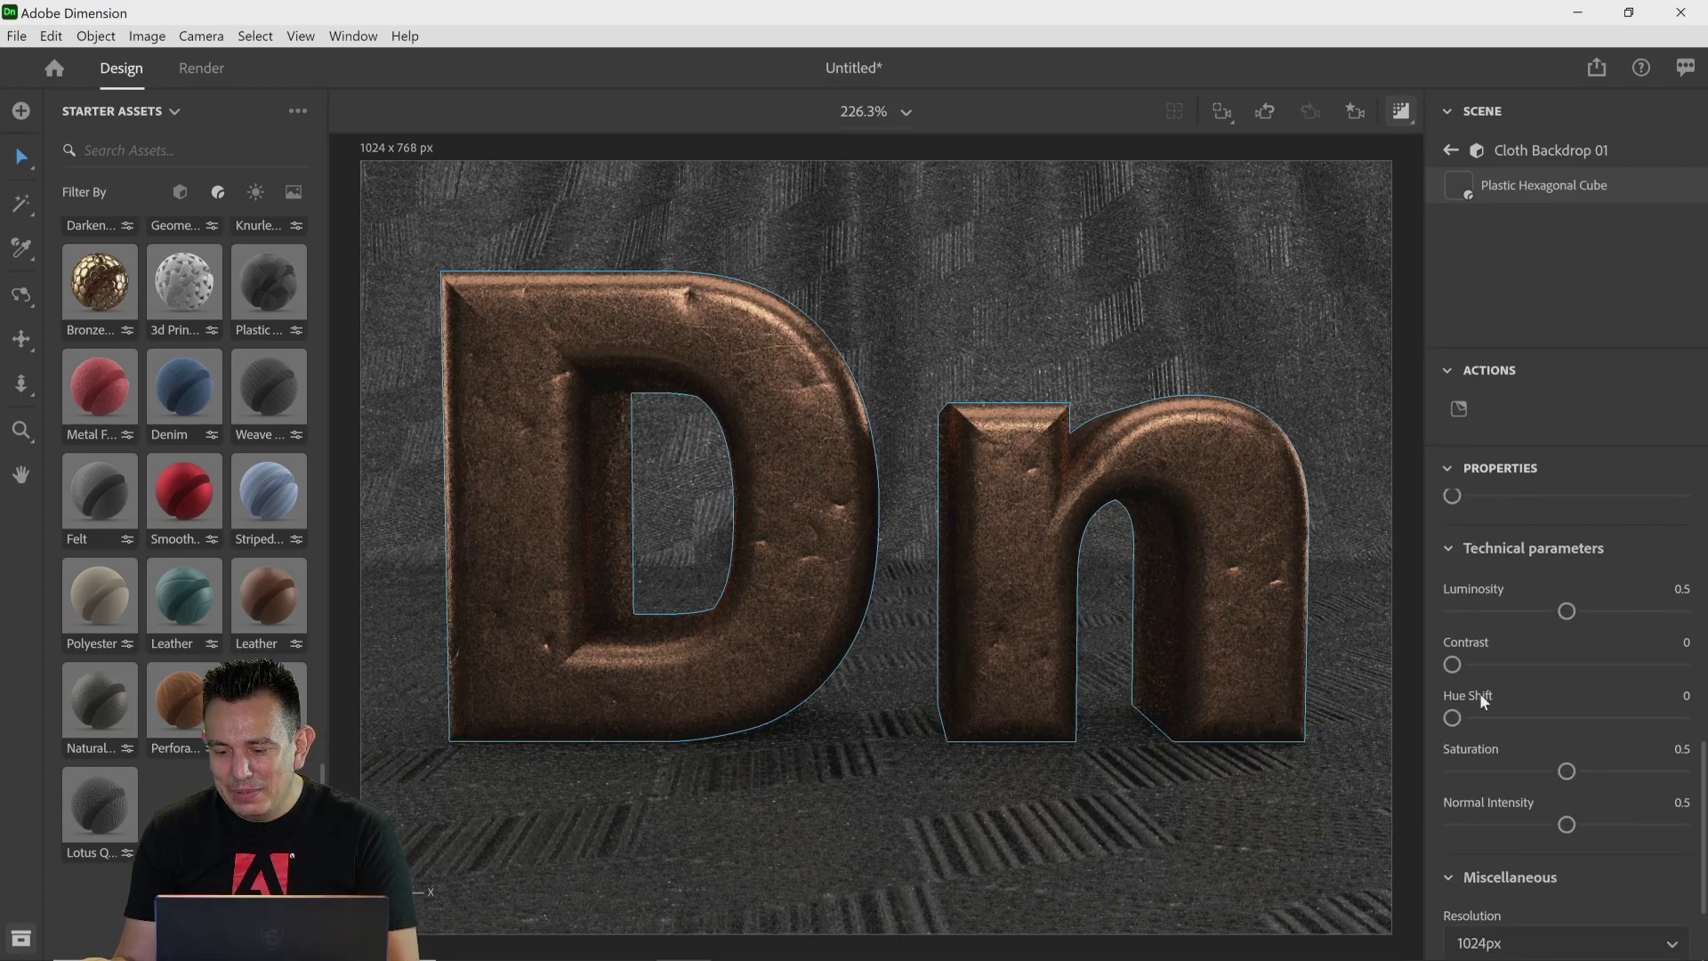
left_click_drag(1455, 669, 1501, 673)
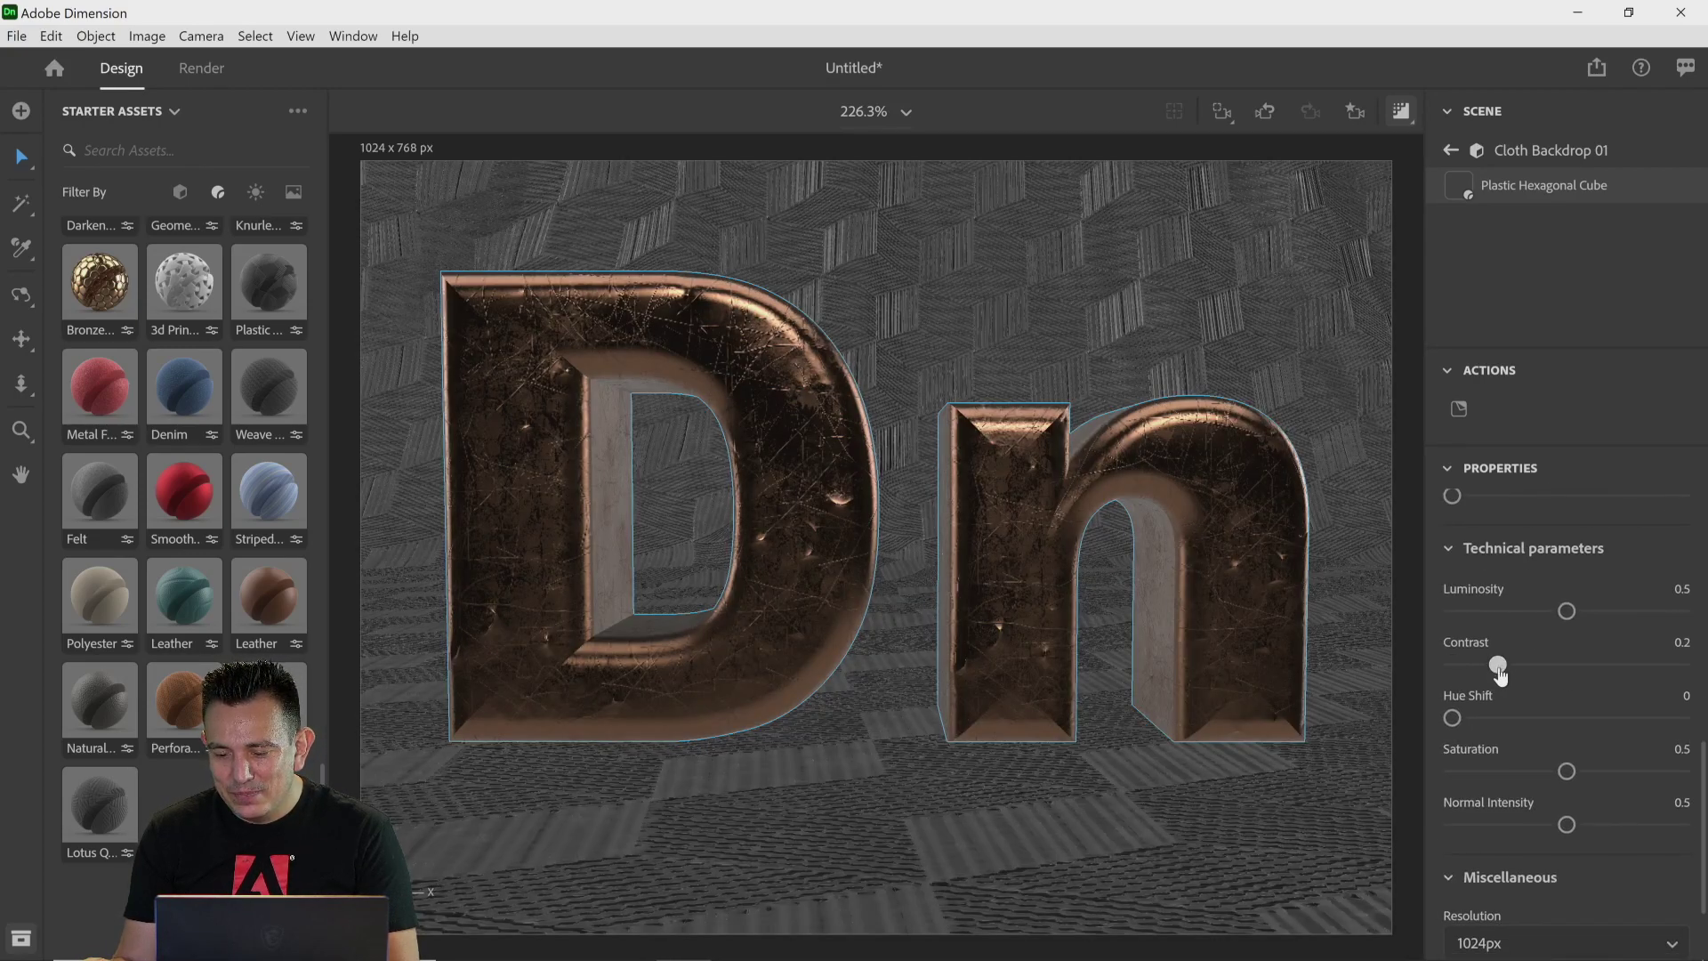
scroll(1455, 880, "down", 2)
left_click(1495, 832)
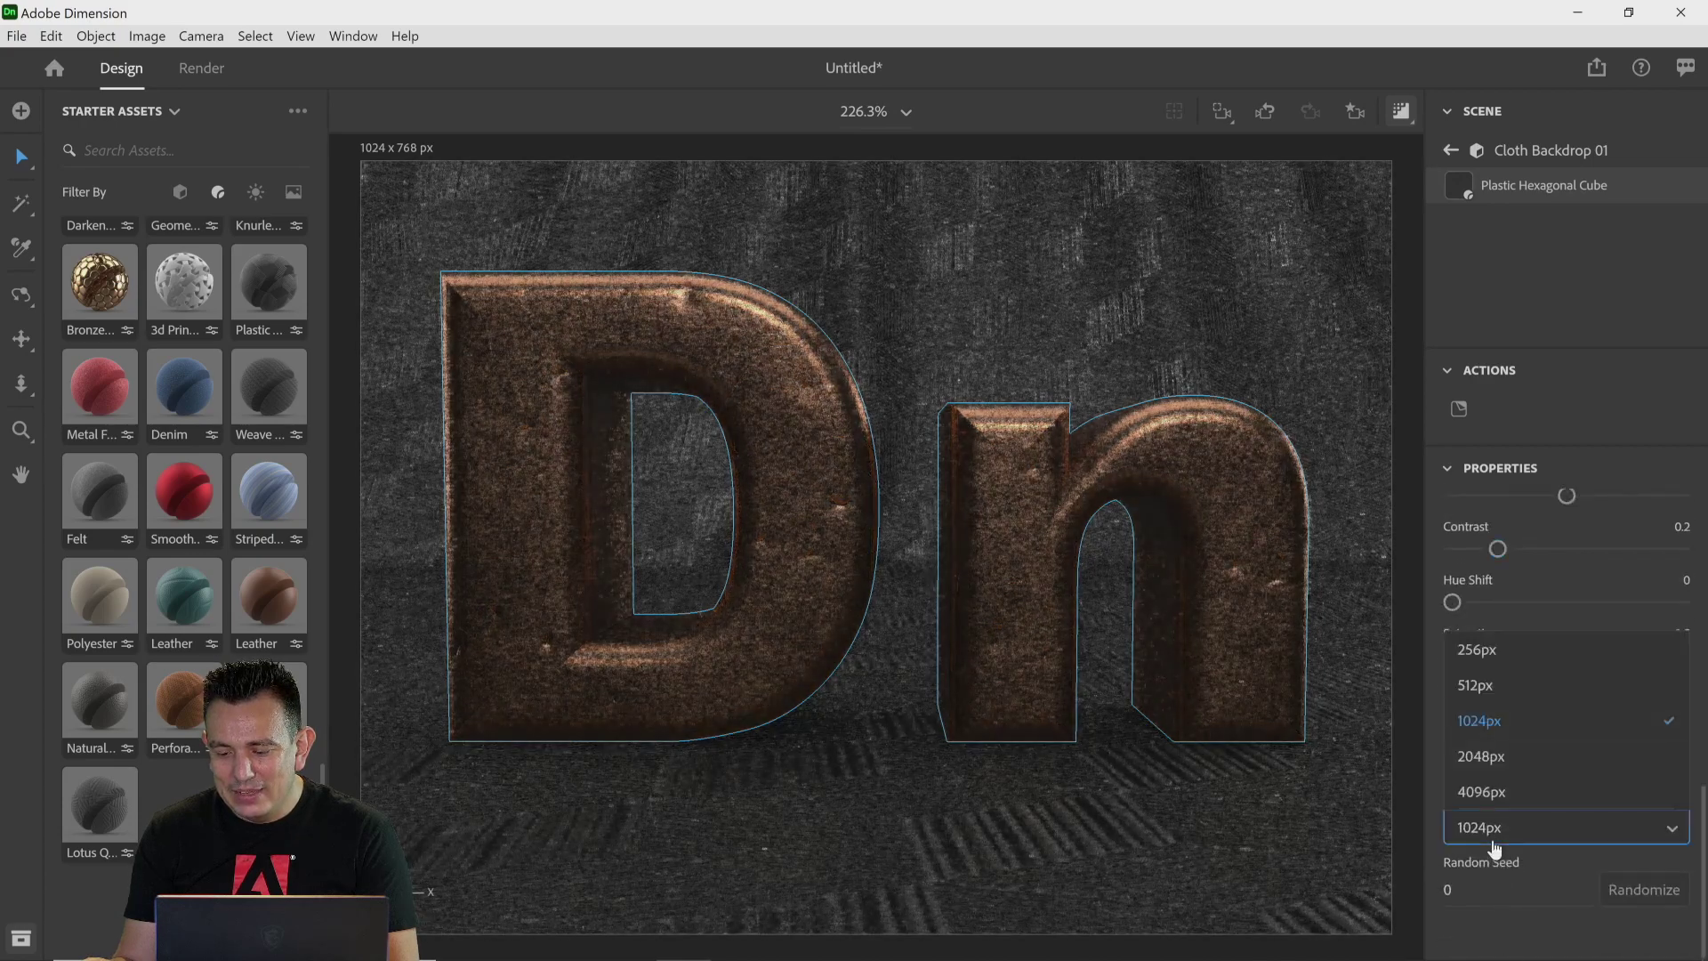
left_click(1481, 758)
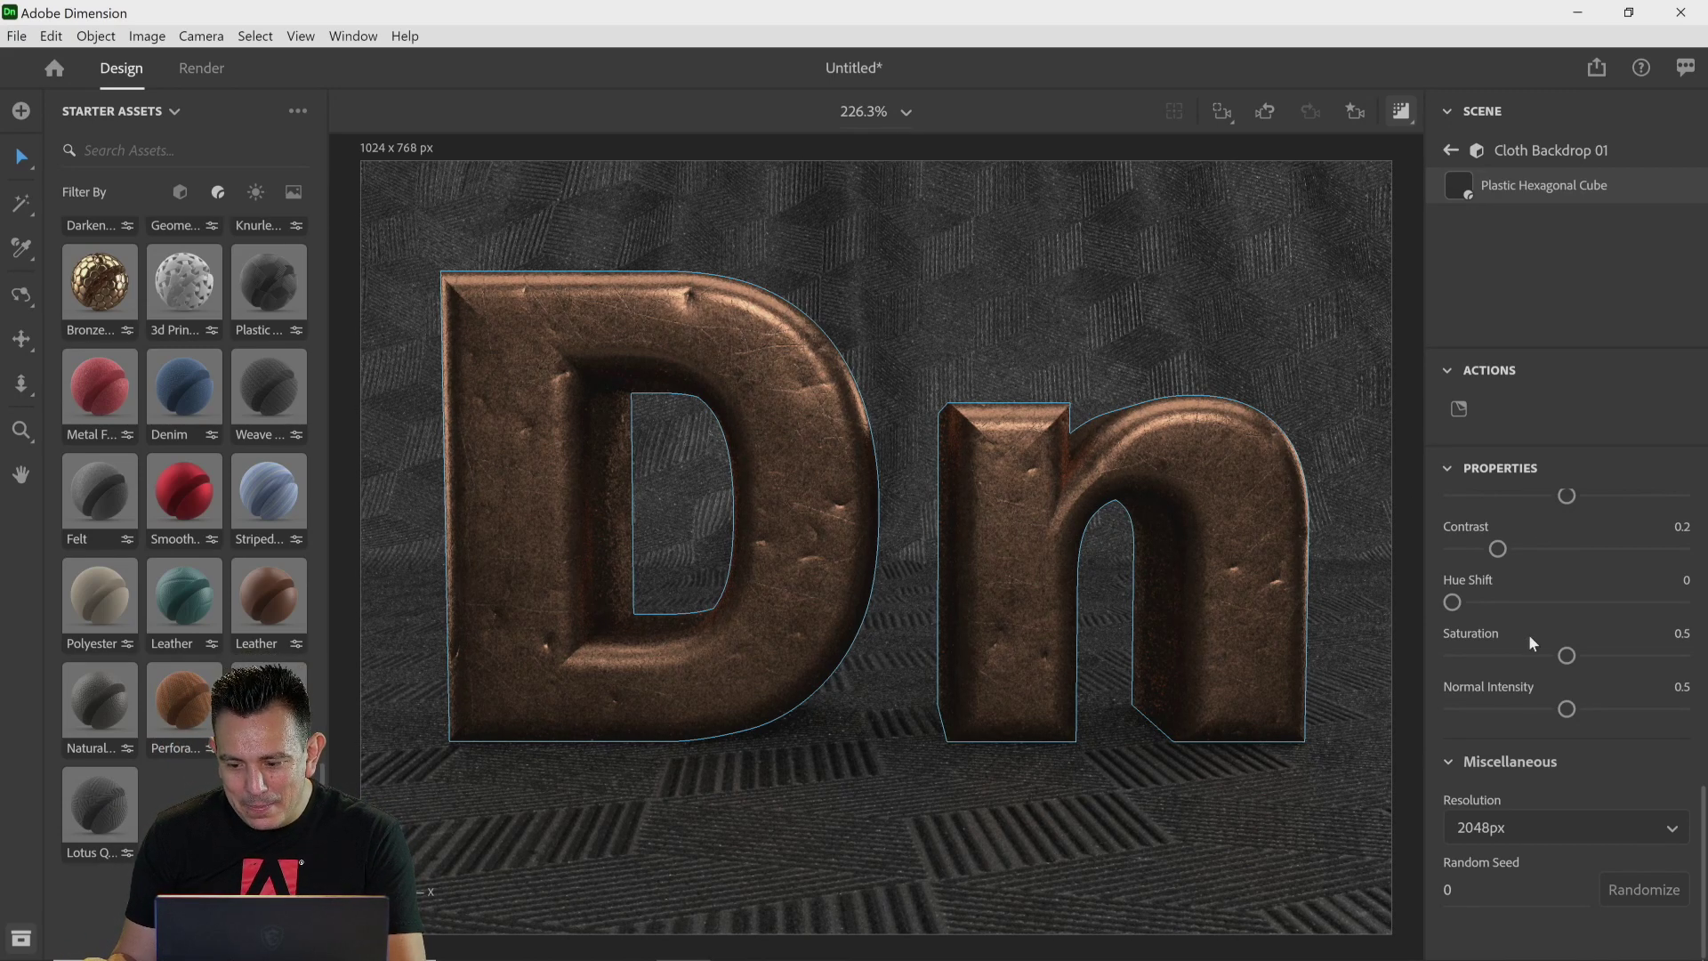
Step: Set the backdrop material's Repeat to 3 on both axes
scroll(1530, 640, "up", 6)
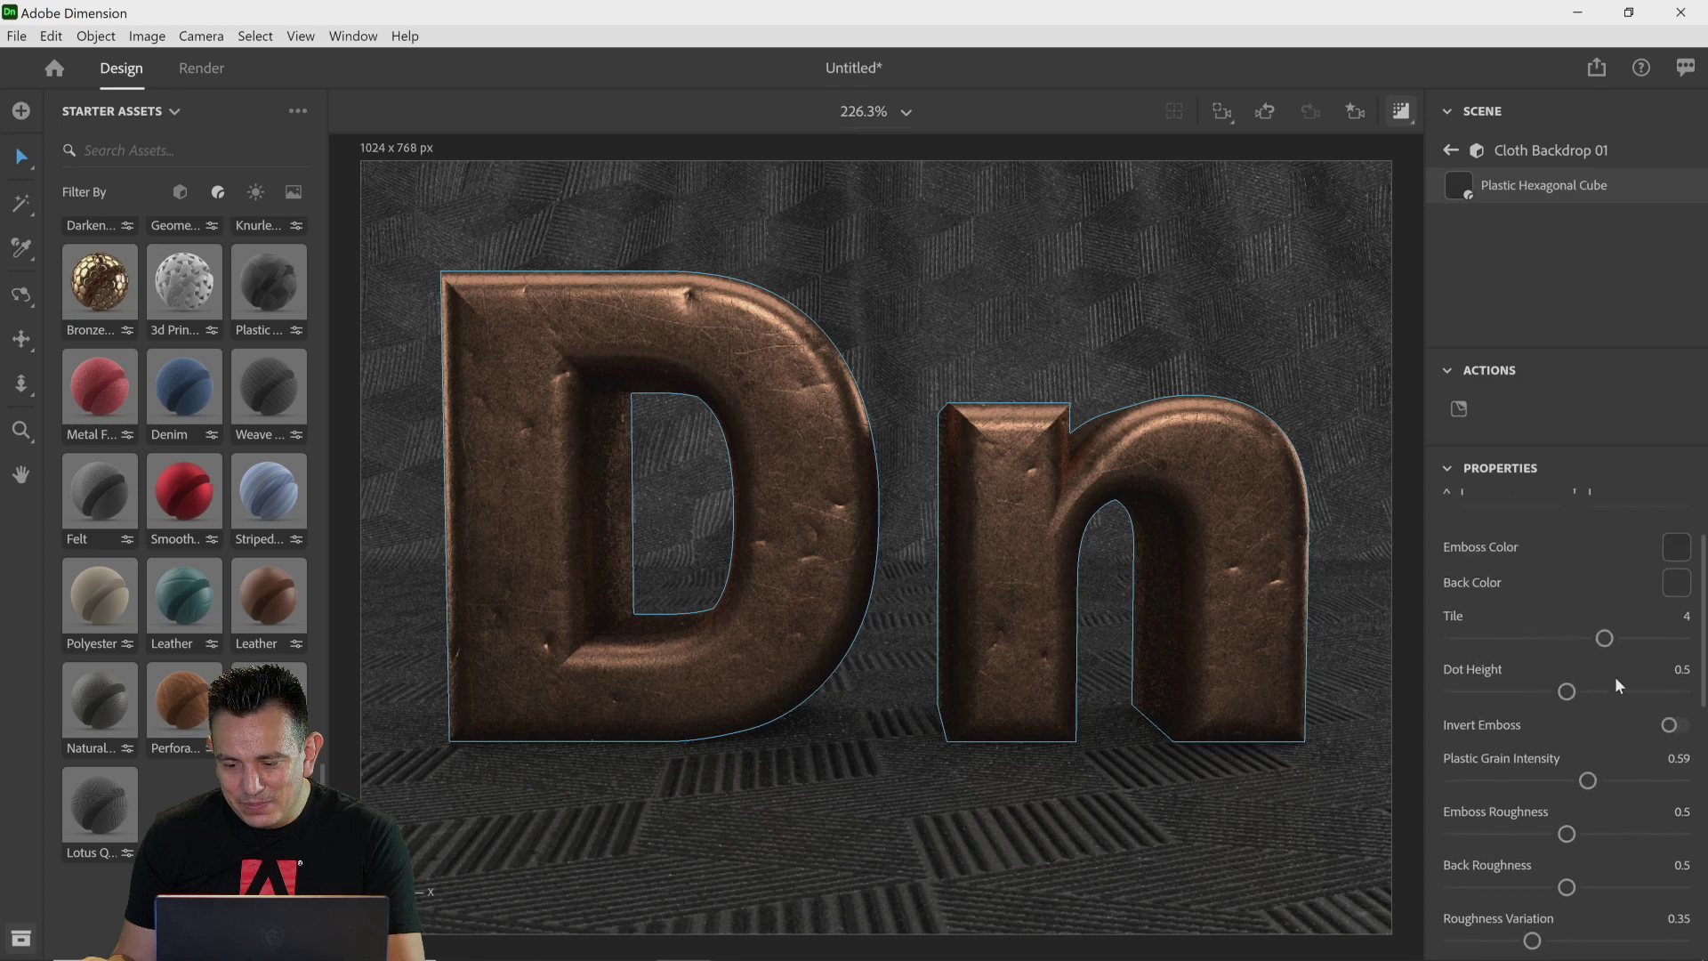
scroll(1536, 618, "up", 2)
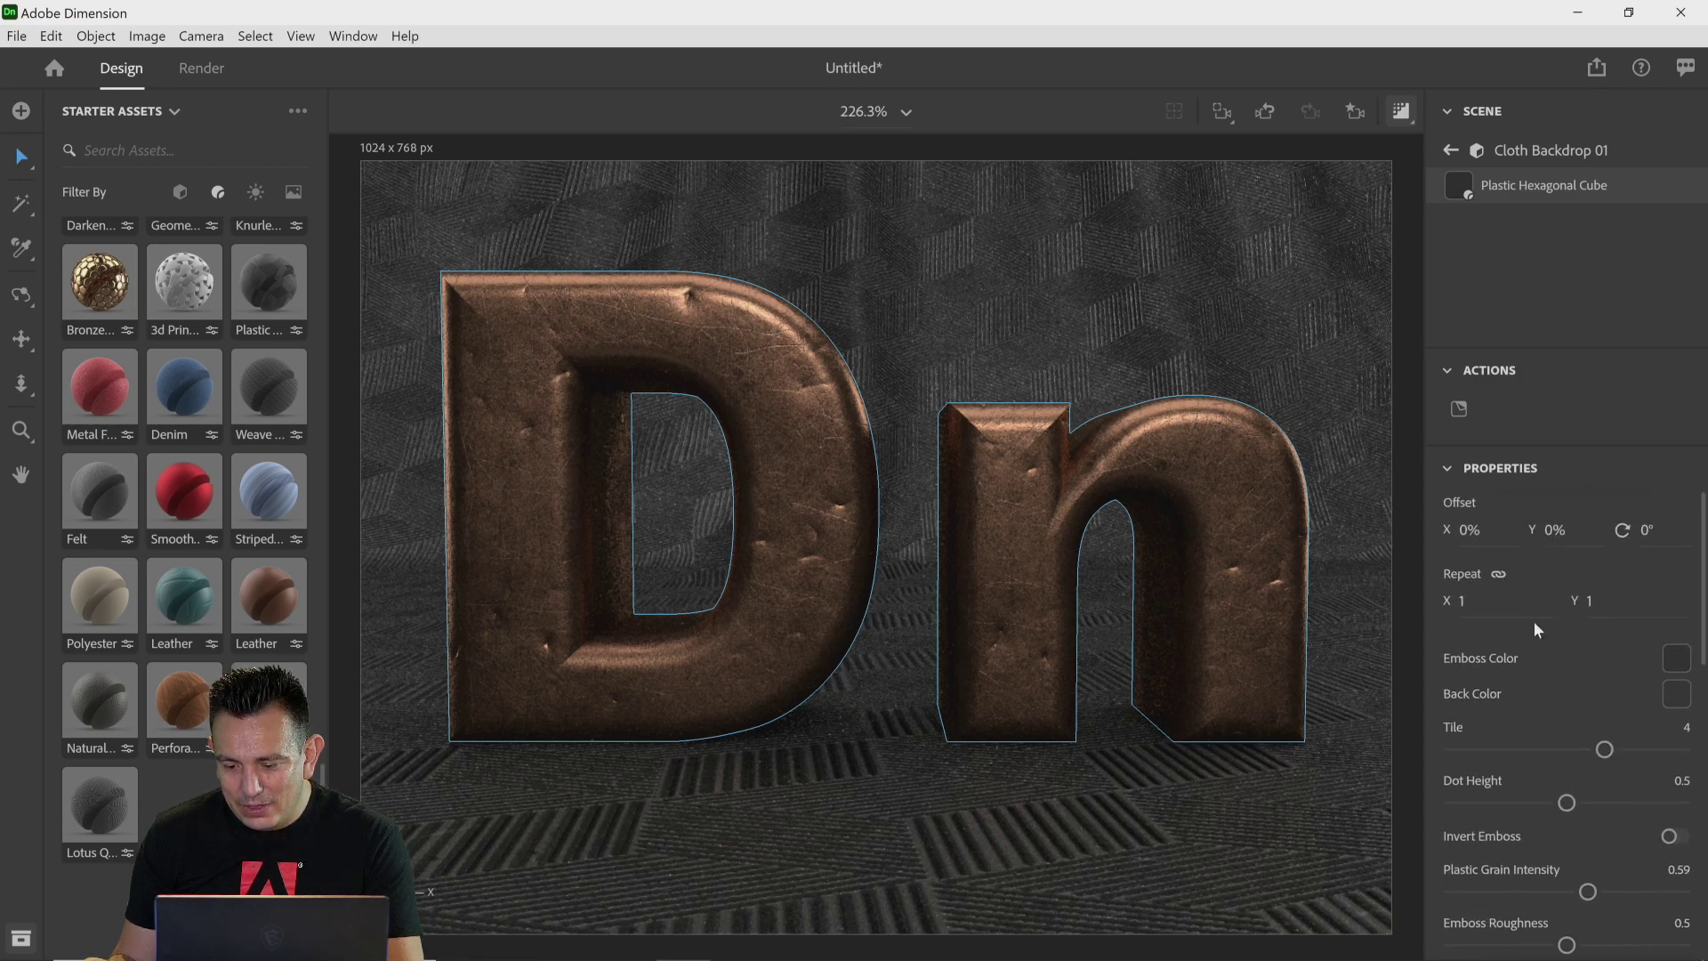
left_click(1468, 601)
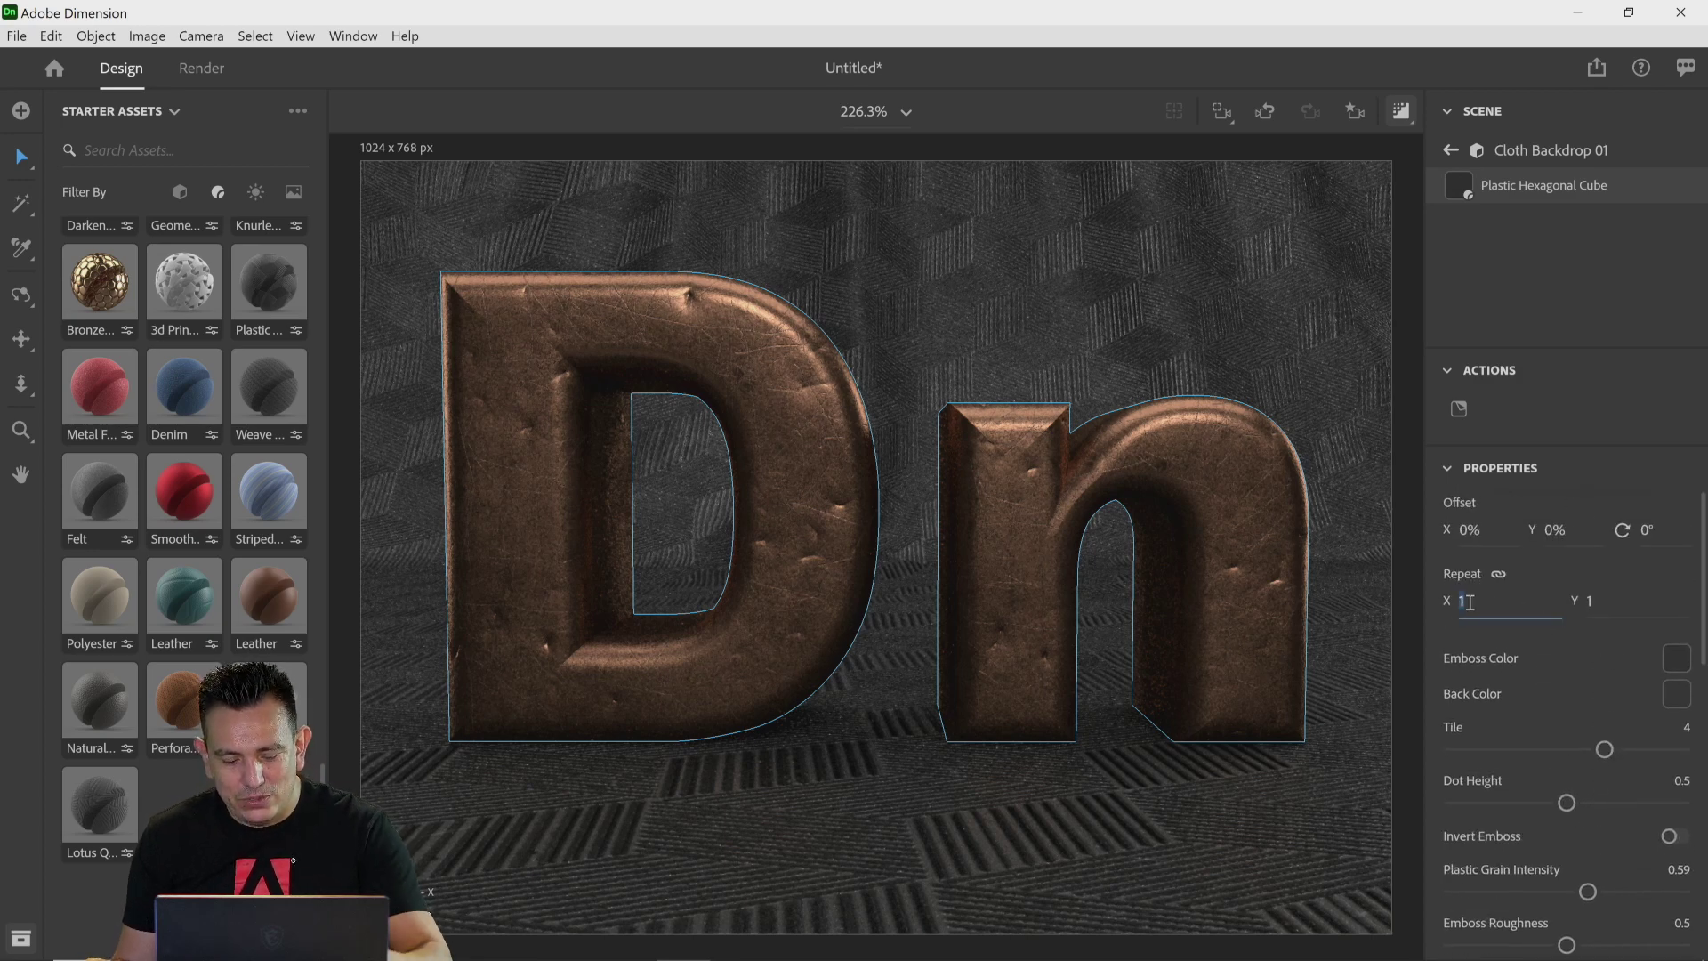
type("2")
key("Return")
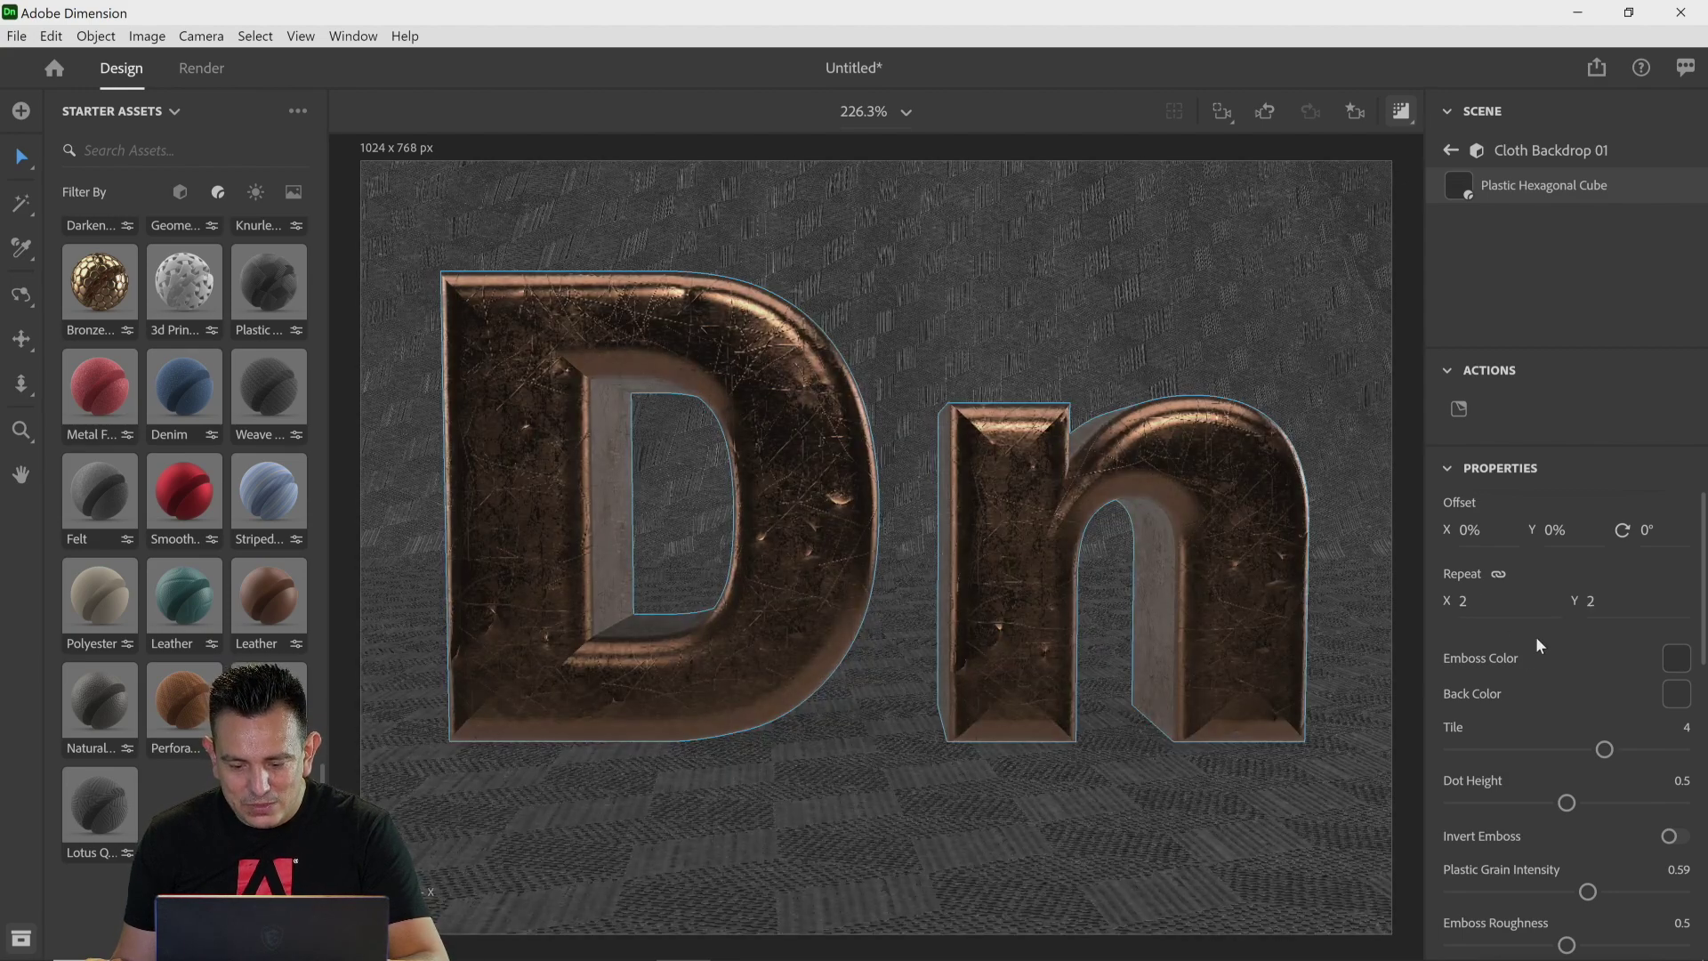
left_click(1475, 608)
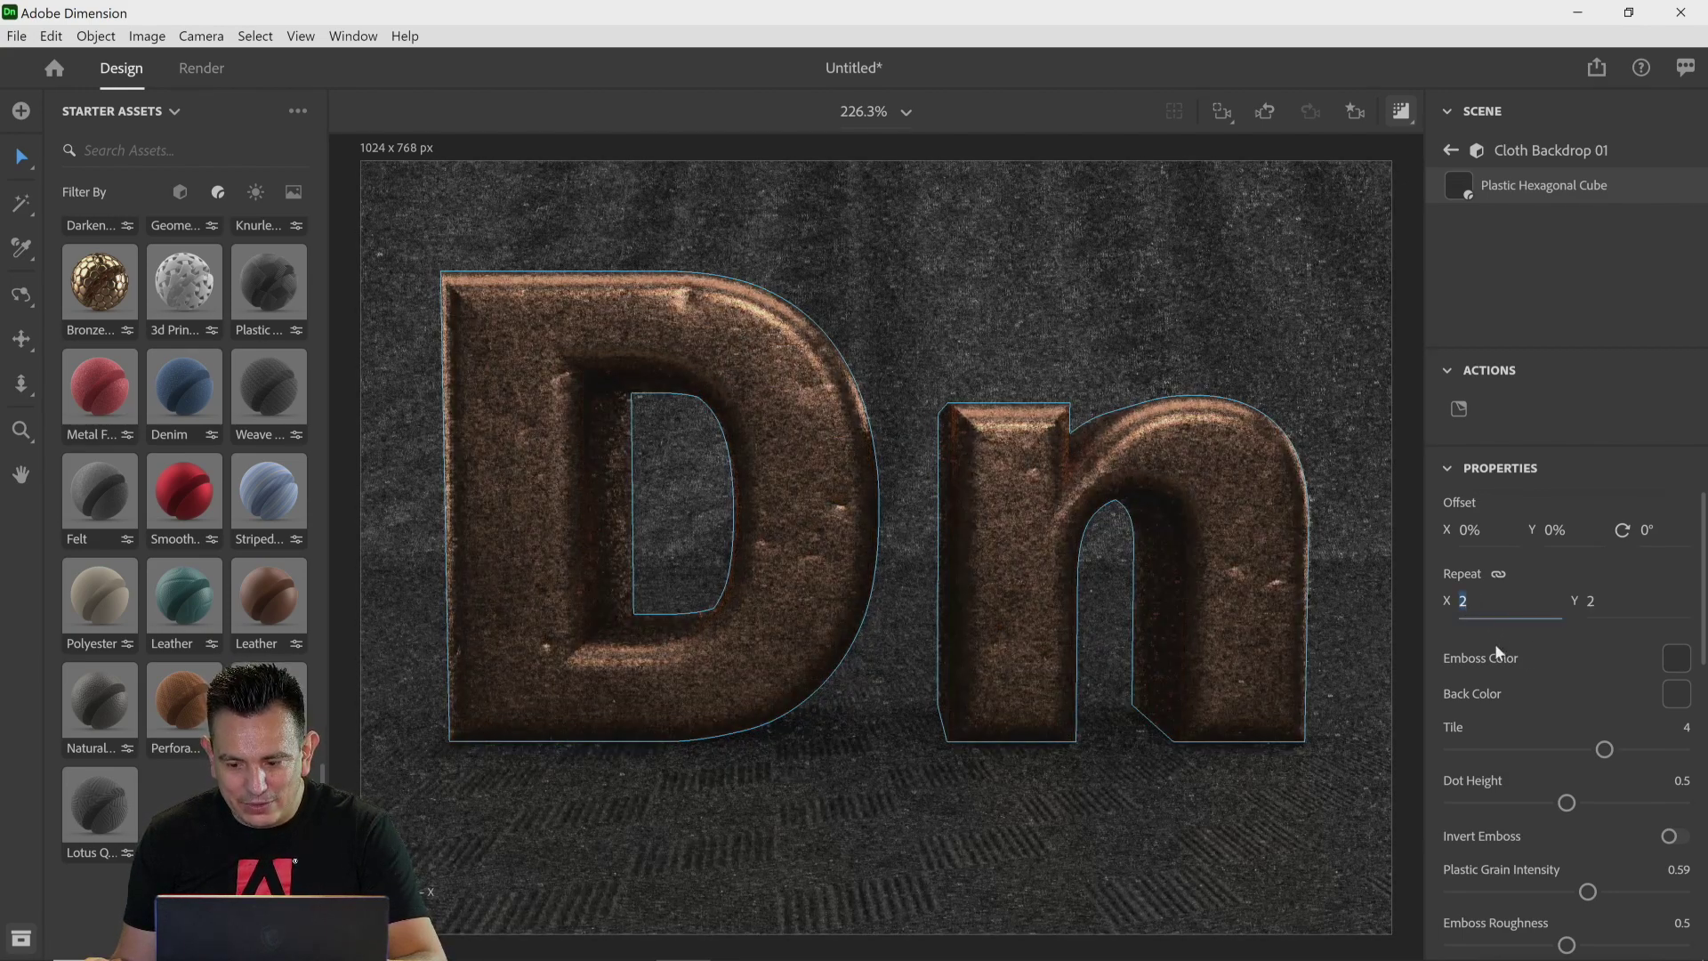
type("3")
key("Return")
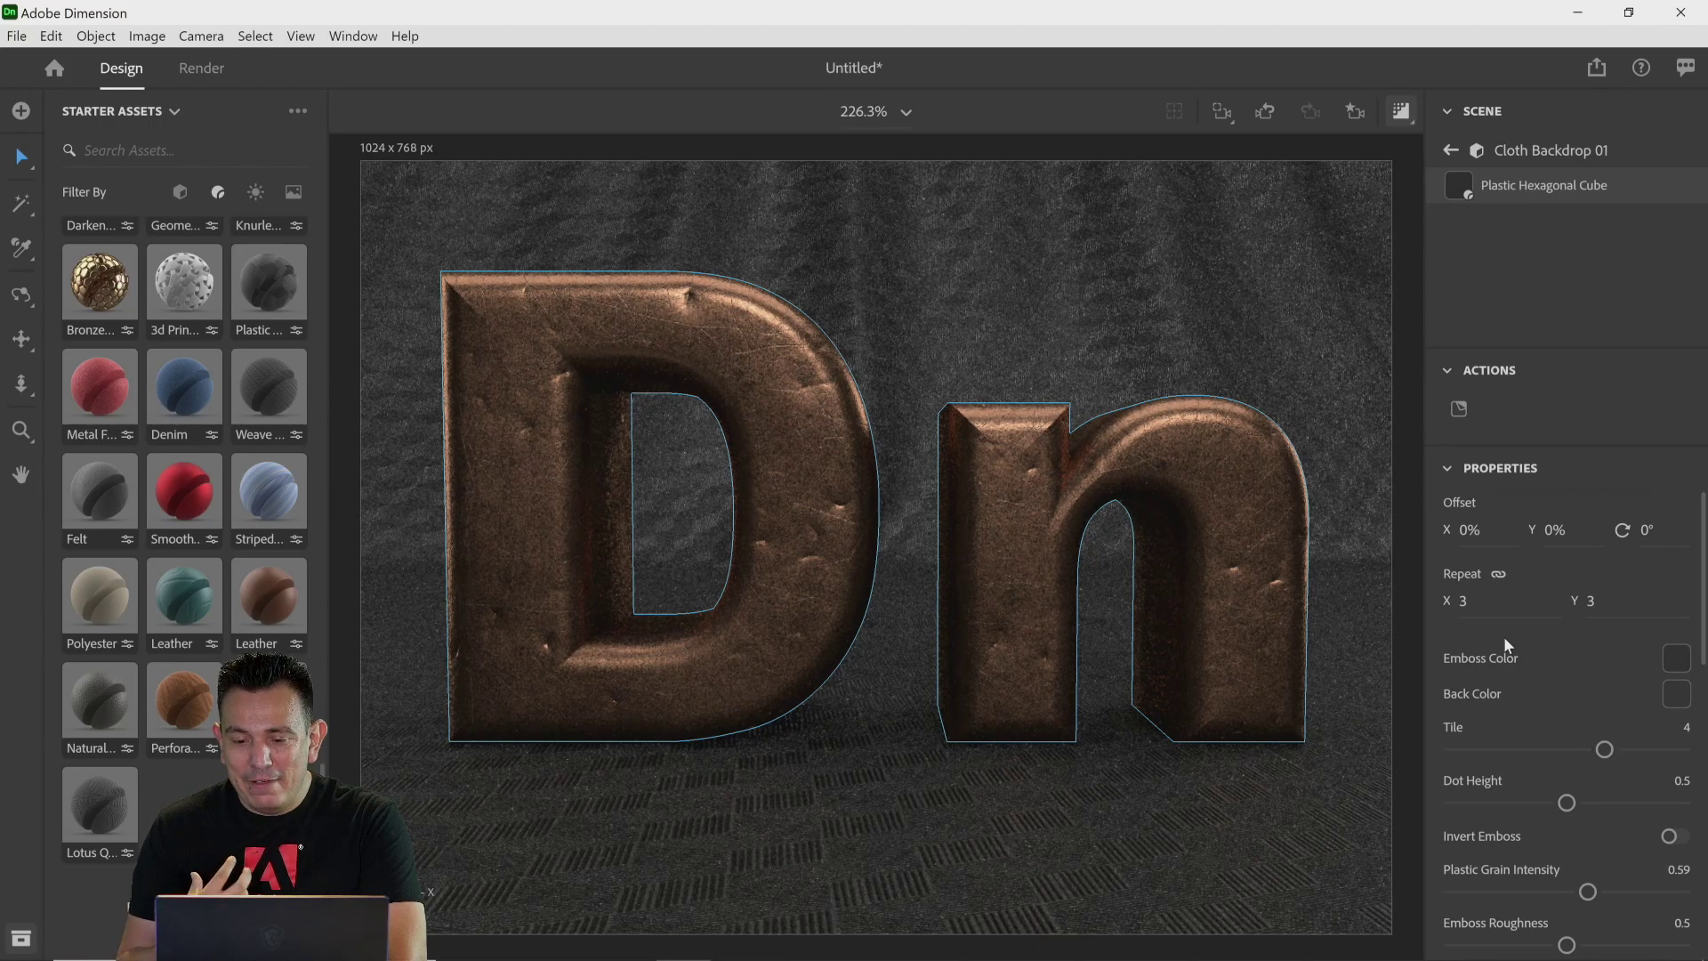
left_click(1447, 472)
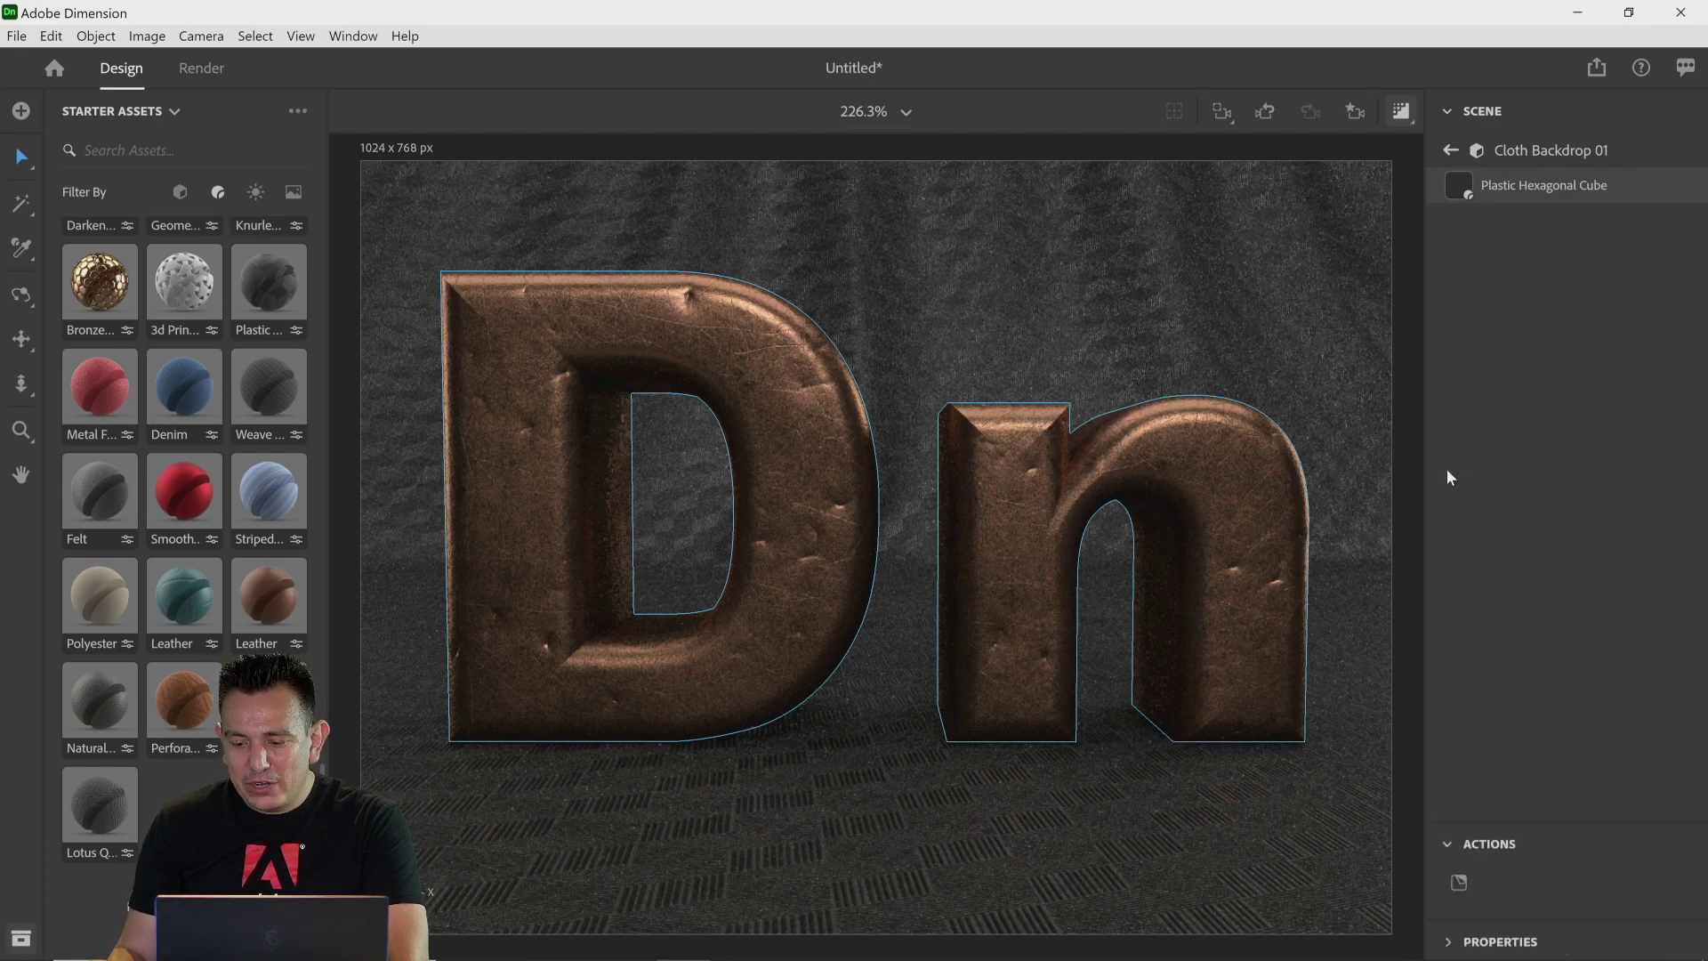
left_click(1450, 844)
left_click(1445, 900)
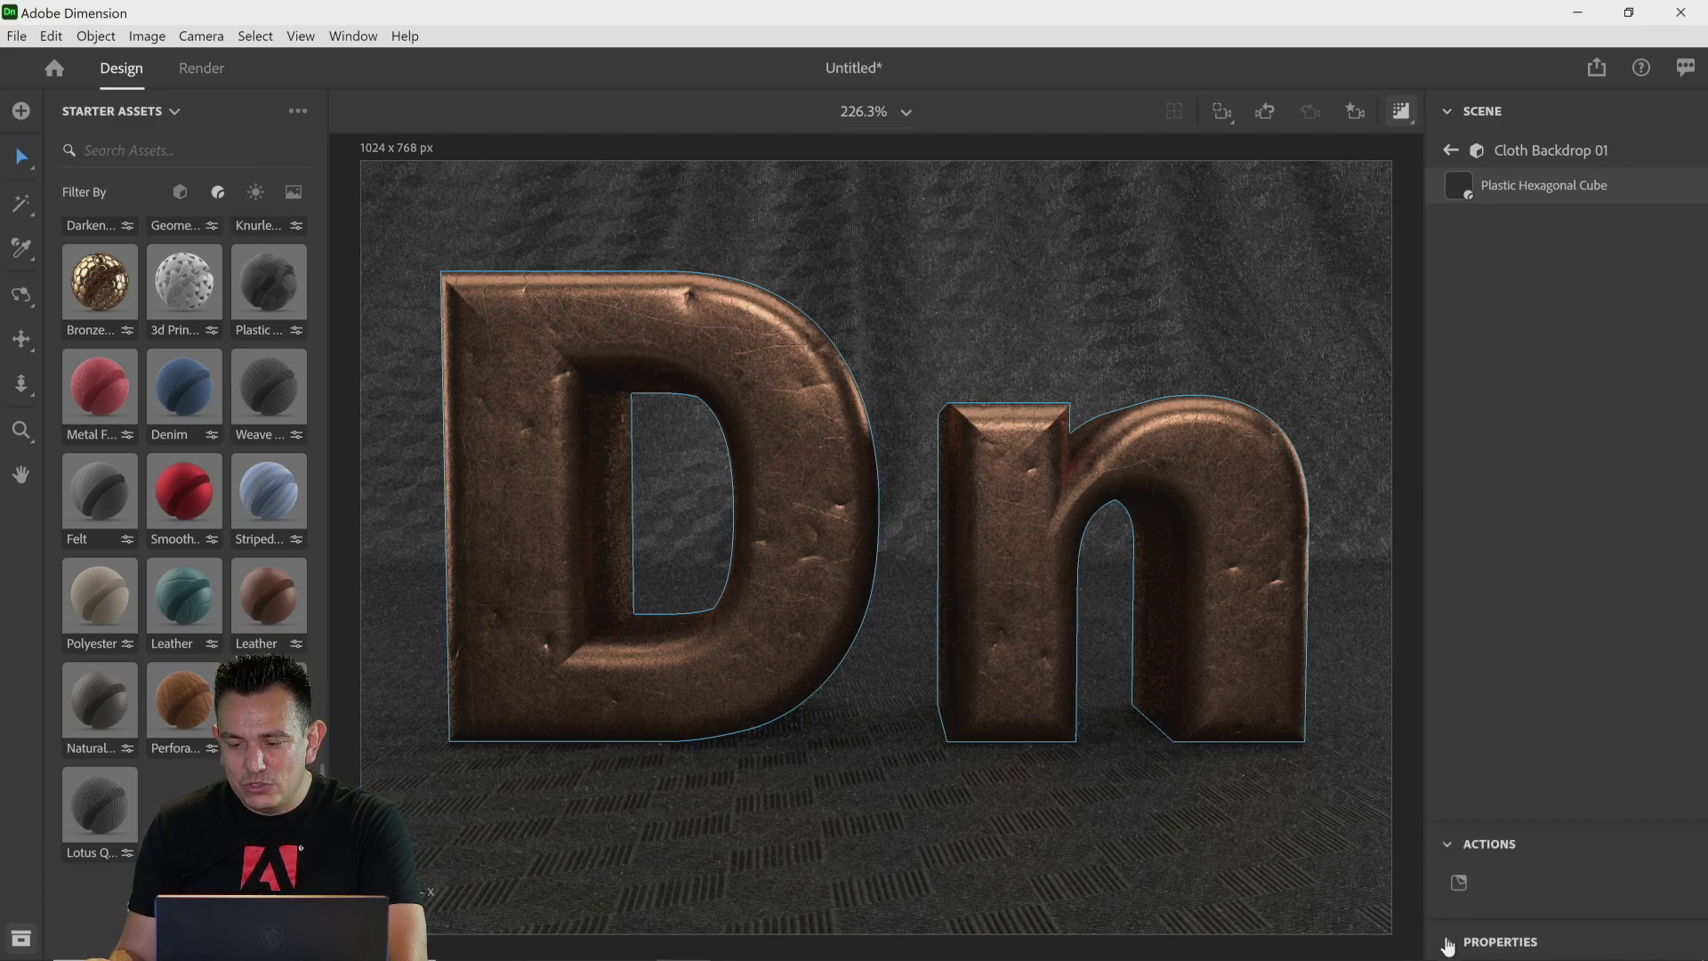
left_click(1447, 943)
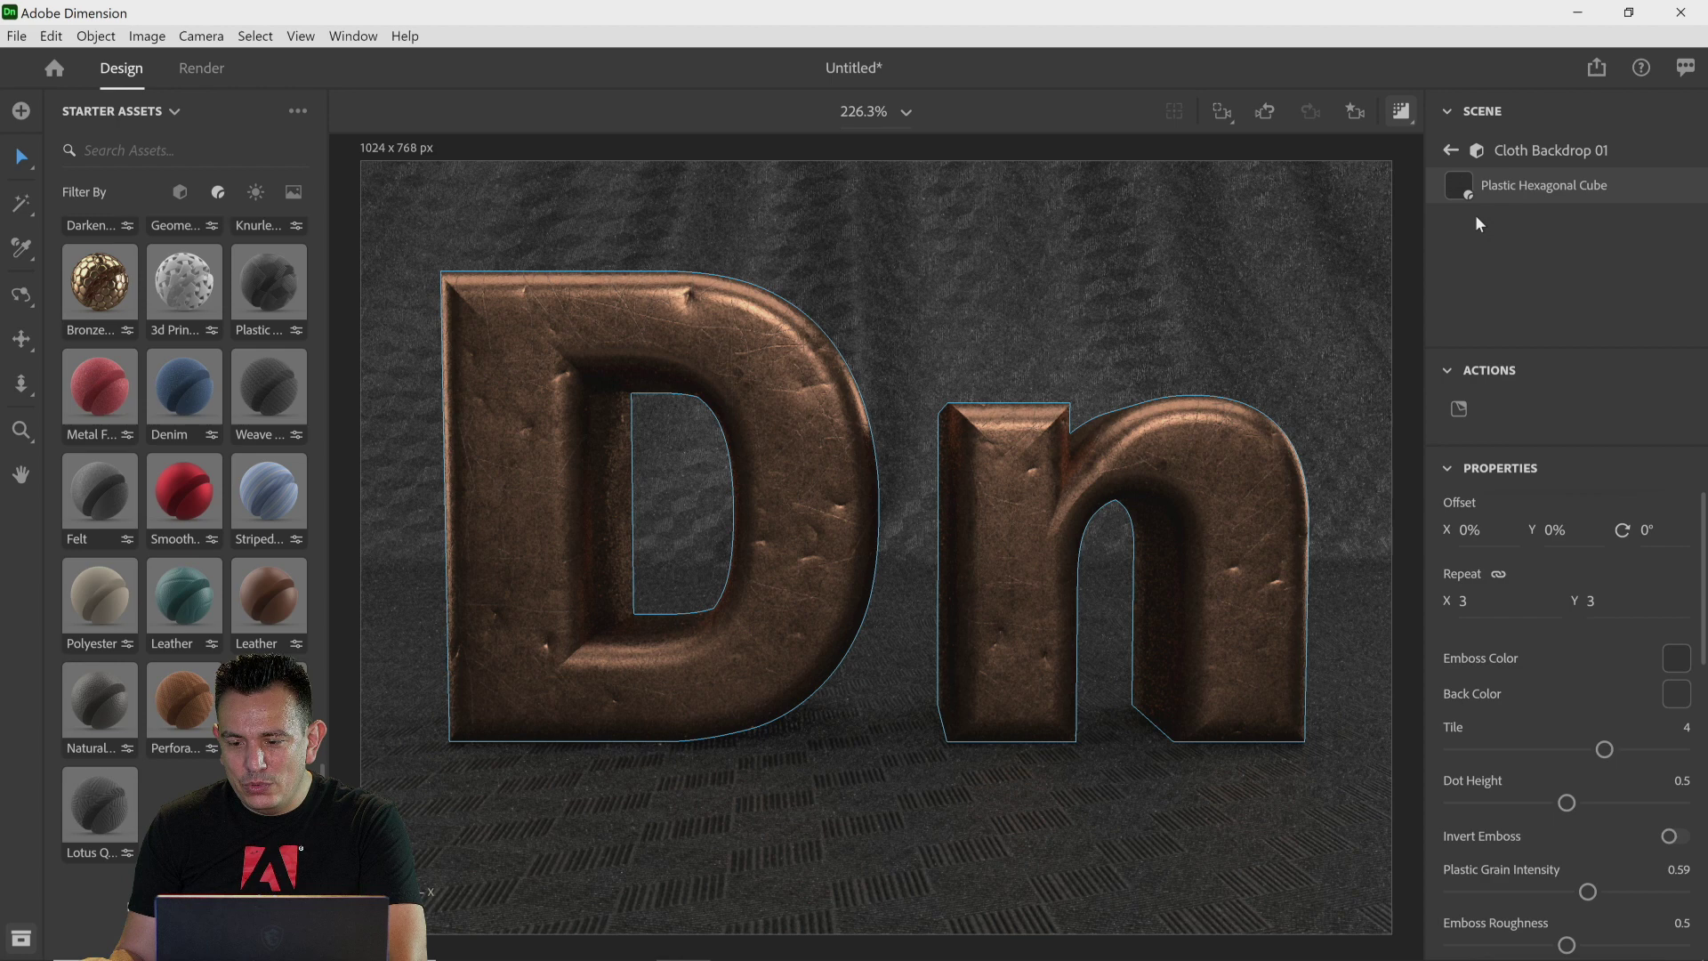
Step: Enable Focus on the camera and set its focus point on the D letter
left_click(1452, 150)
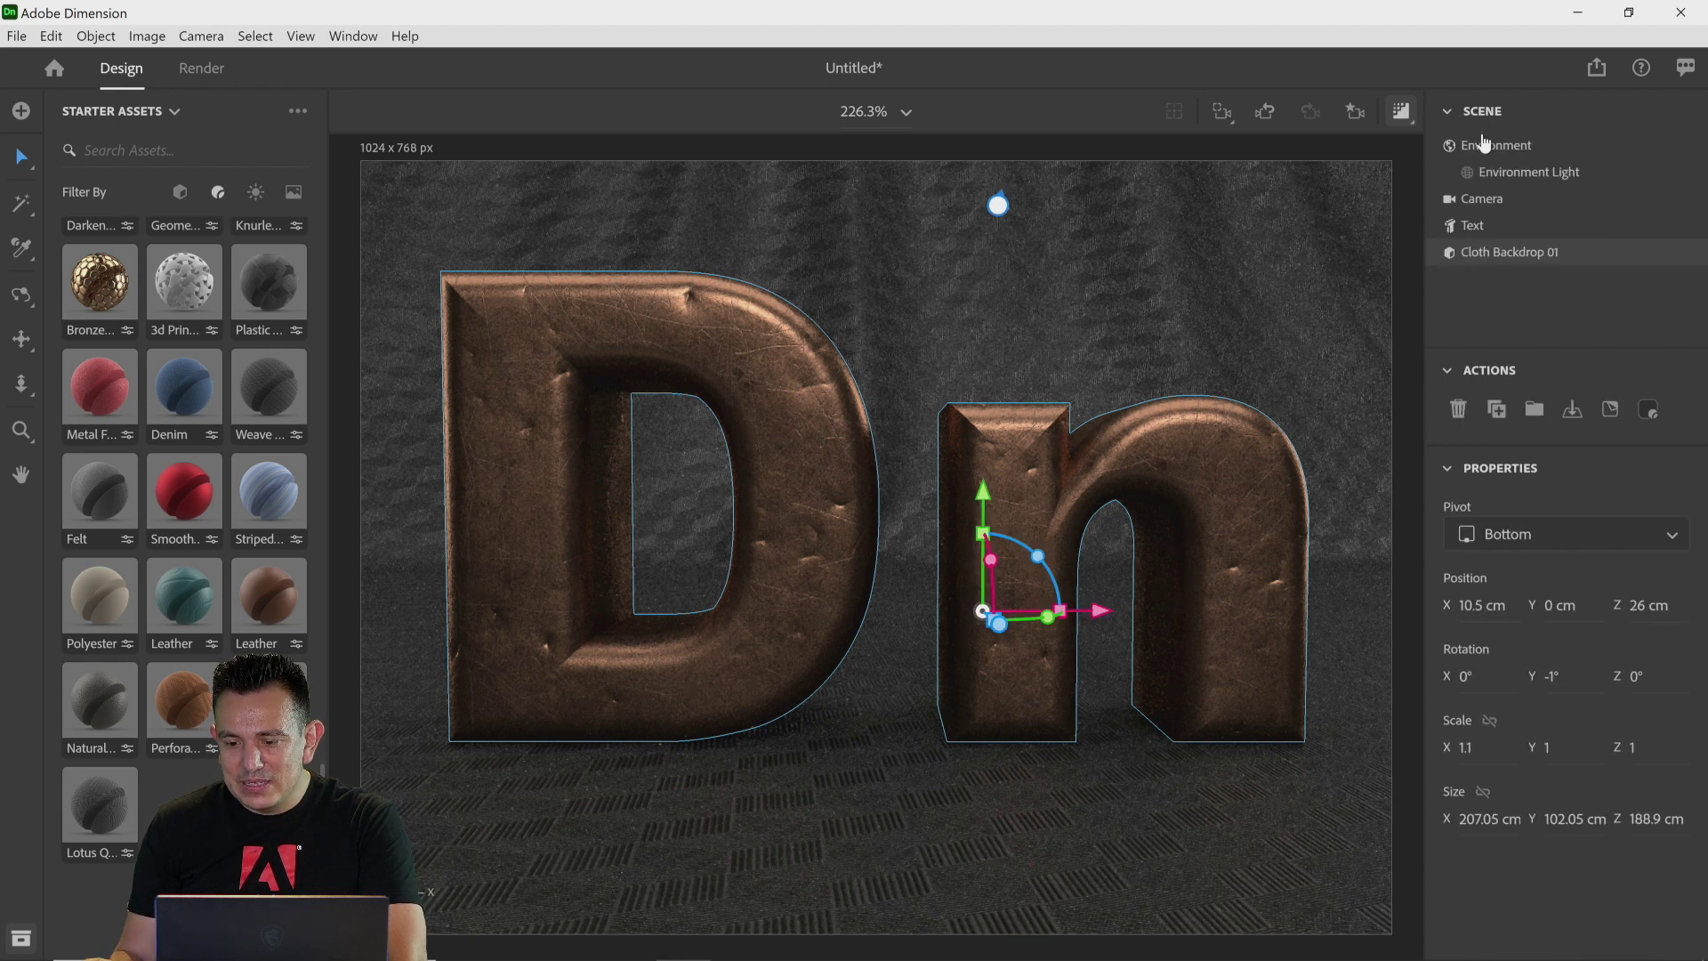
left_click(1494, 200)
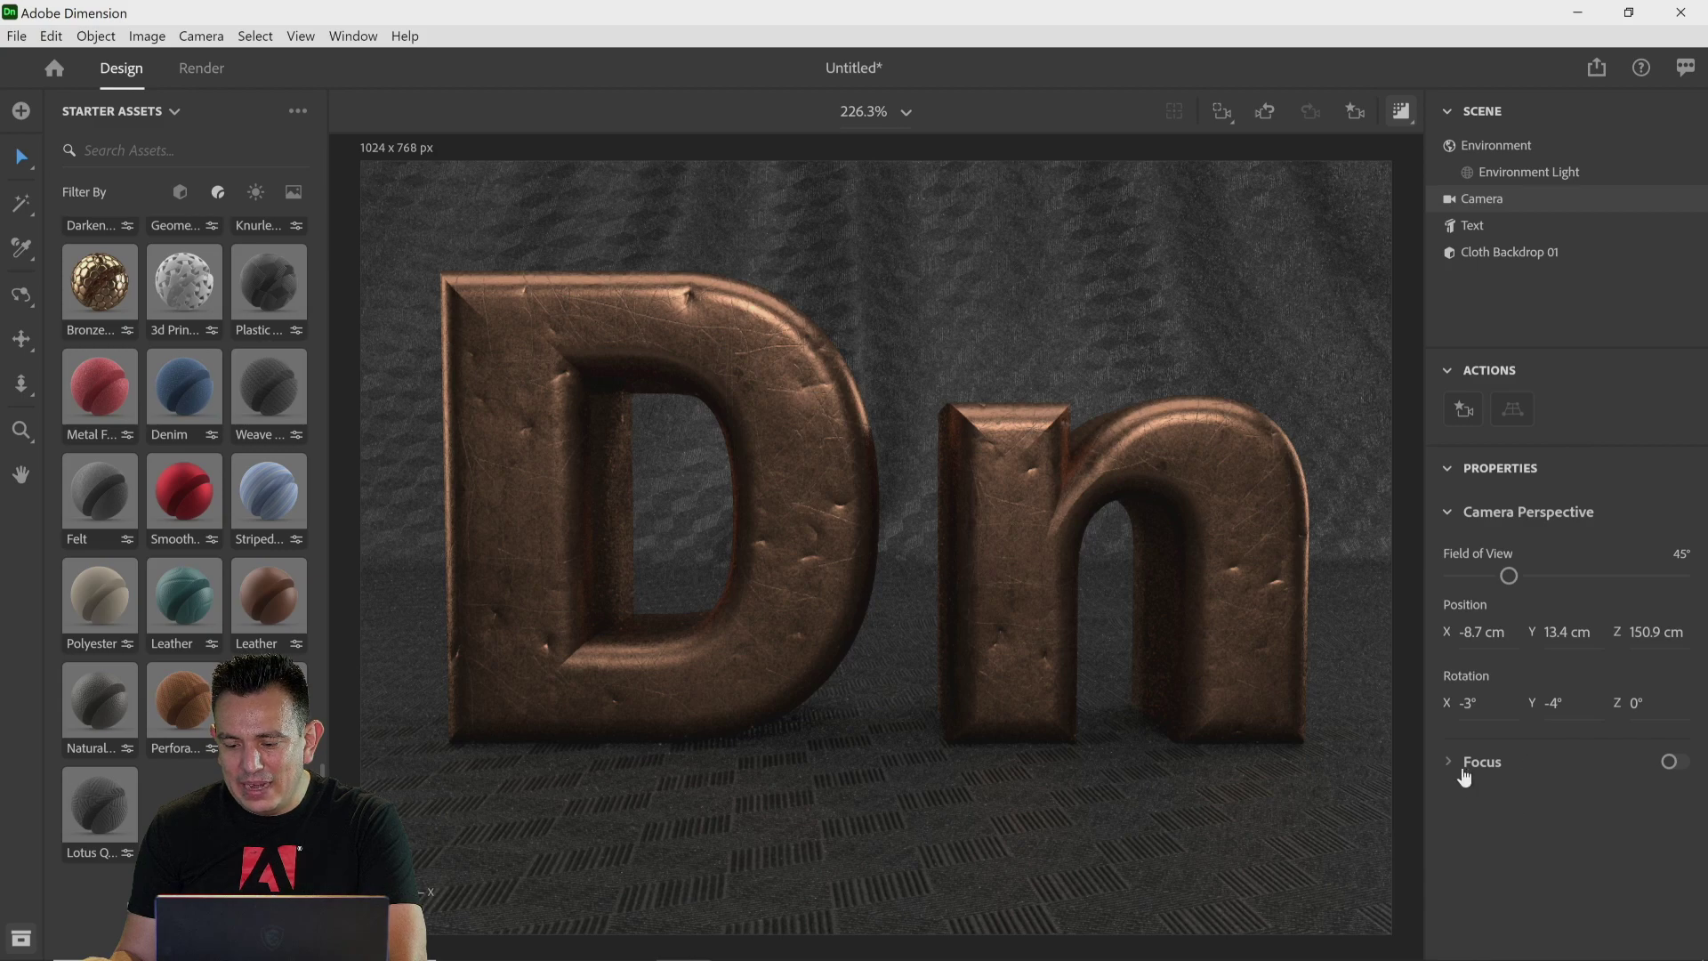
left_click(1672, 765)
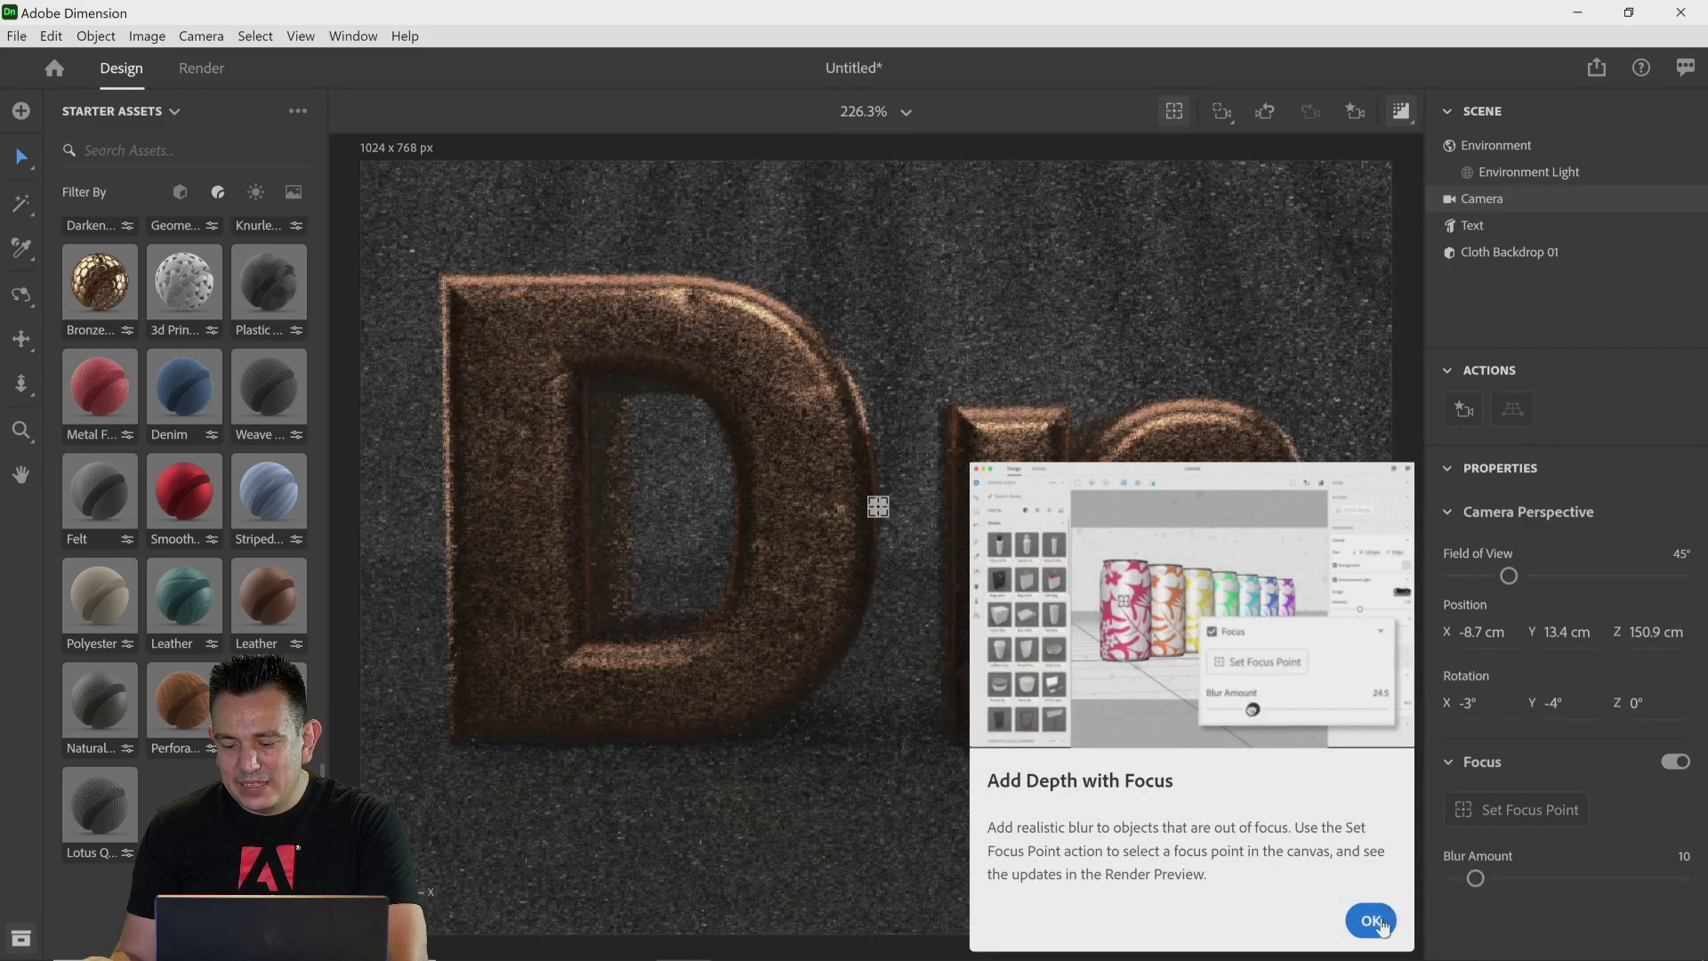
left_click(1374, 917)
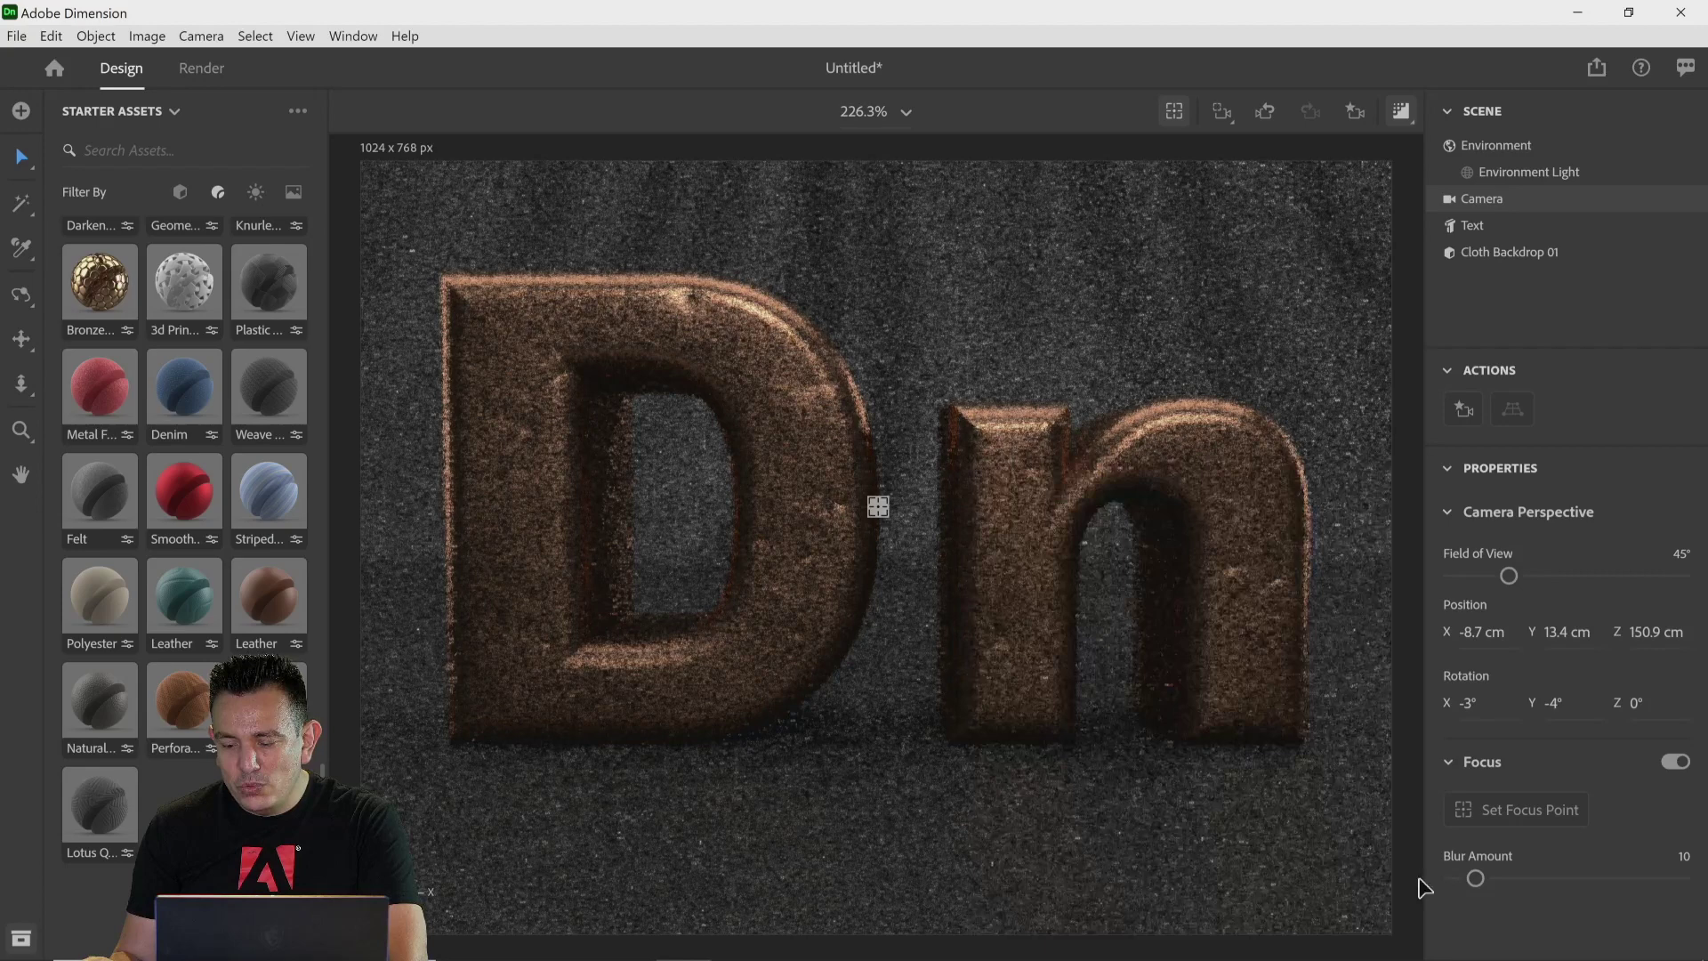
left_click(1521, 814)
left_click(791, 442)
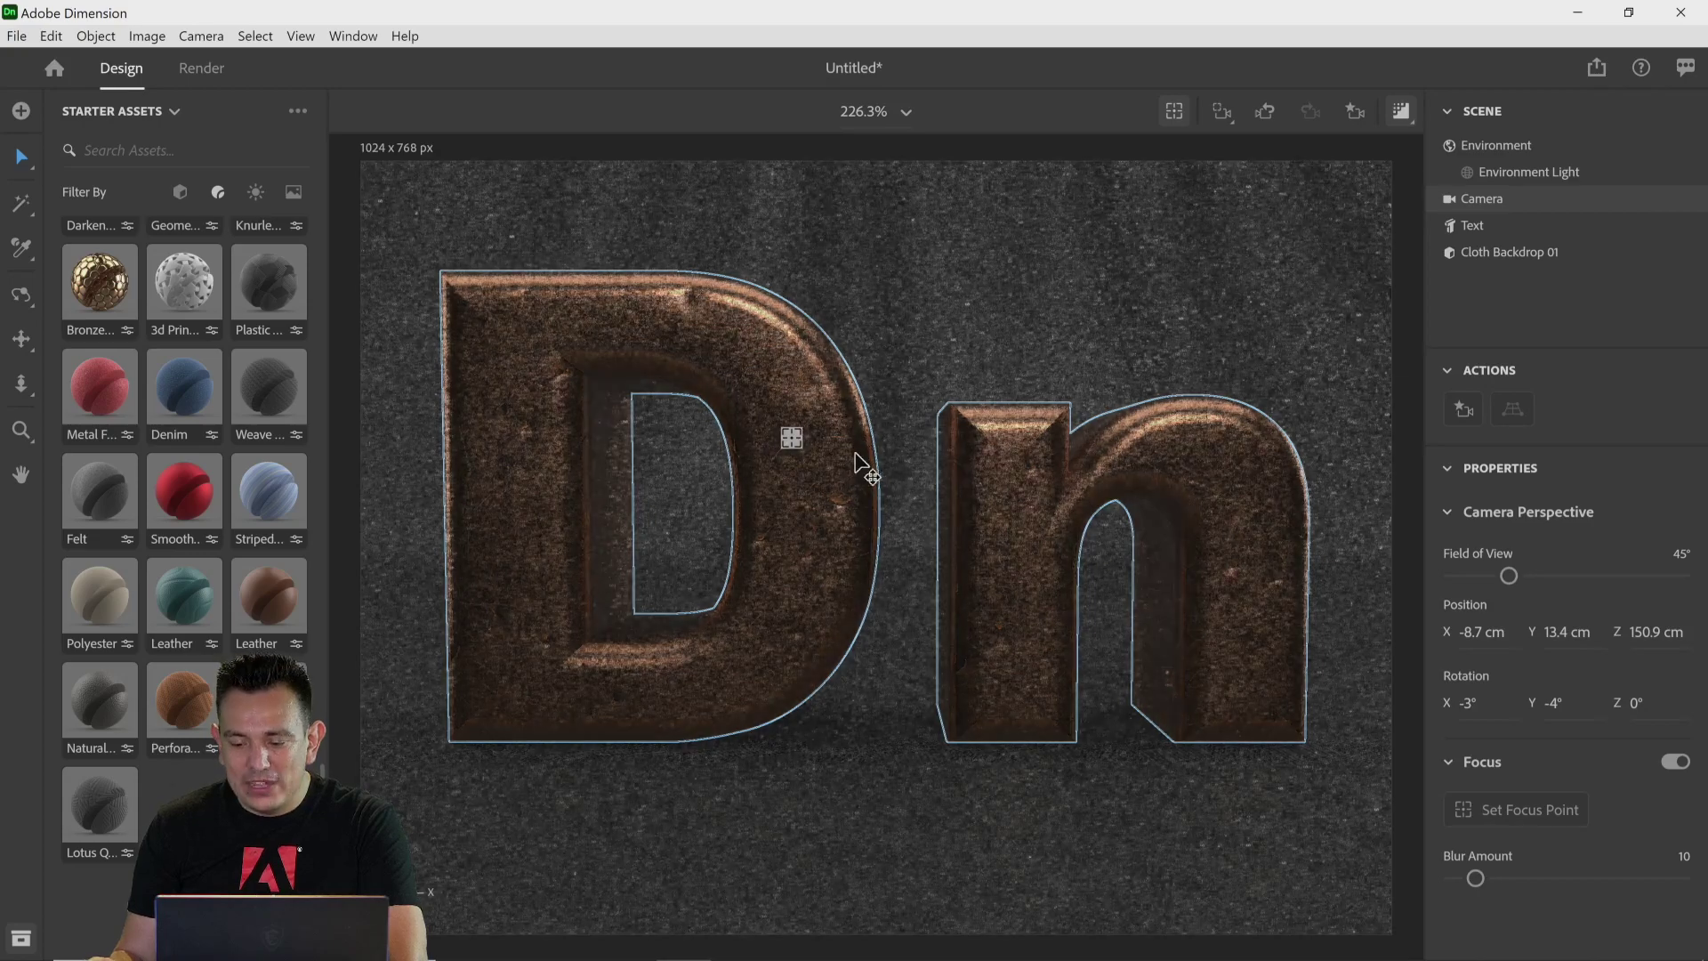
Step: Set the camera's Blur Amount to 7.8 and turn off the render preview
left_click_drag(1476, 883, 1493, 879)
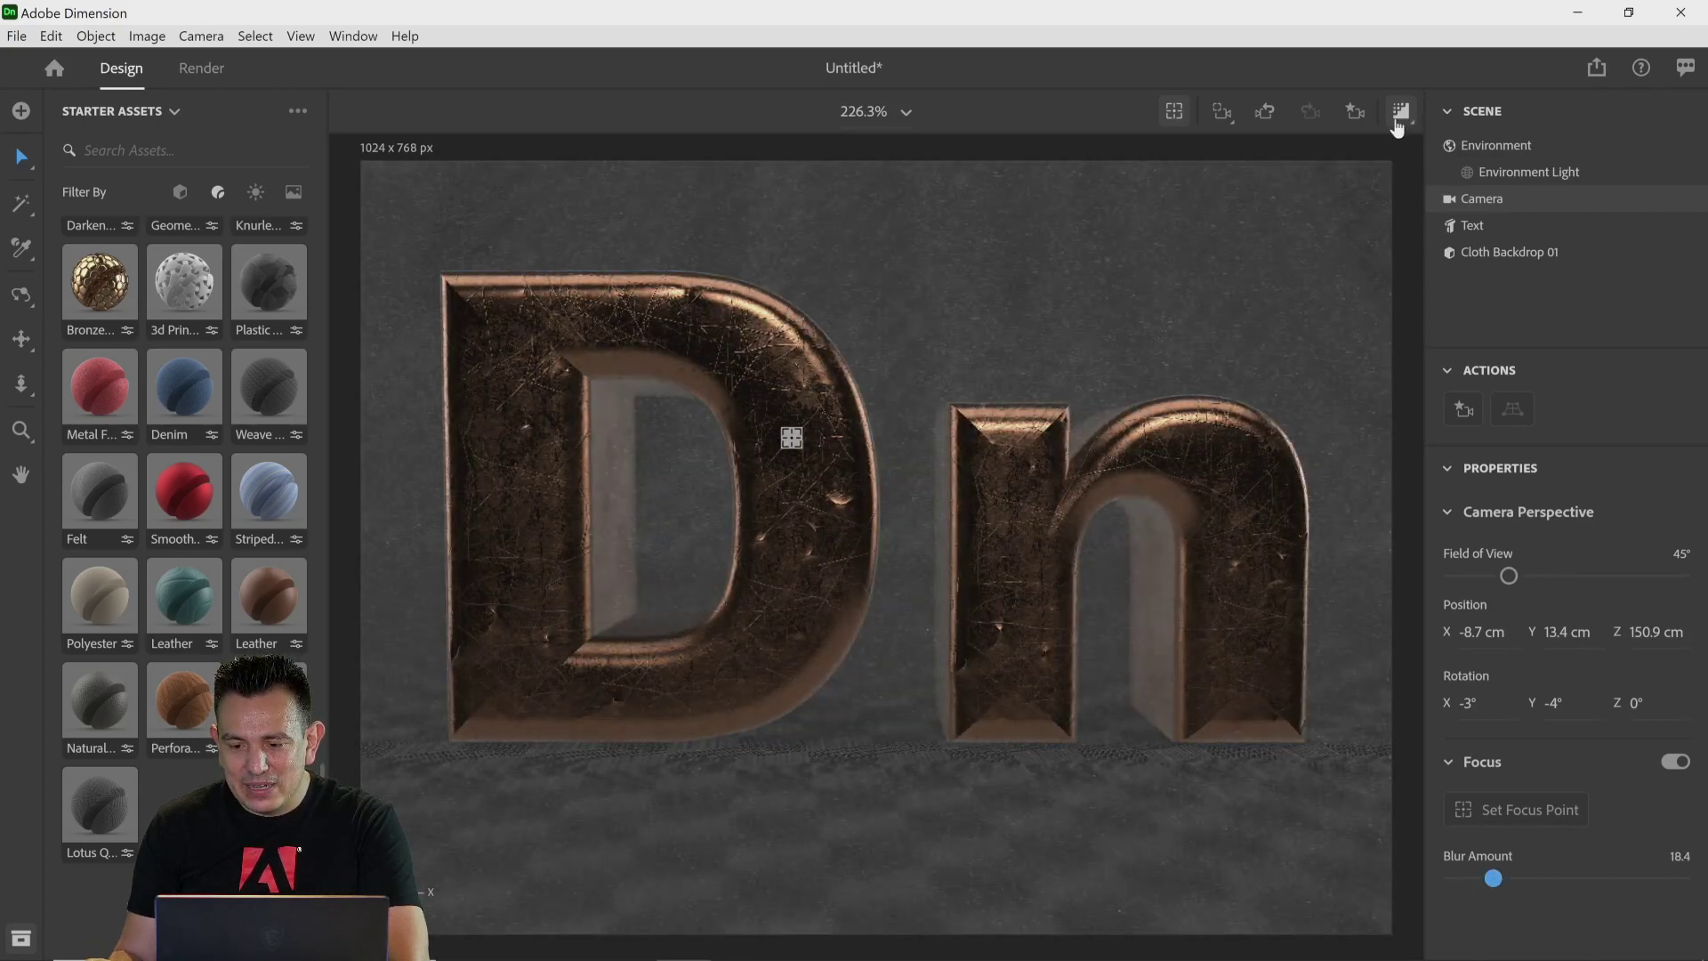
left_click_drag(1493, 878, 1445, 878)
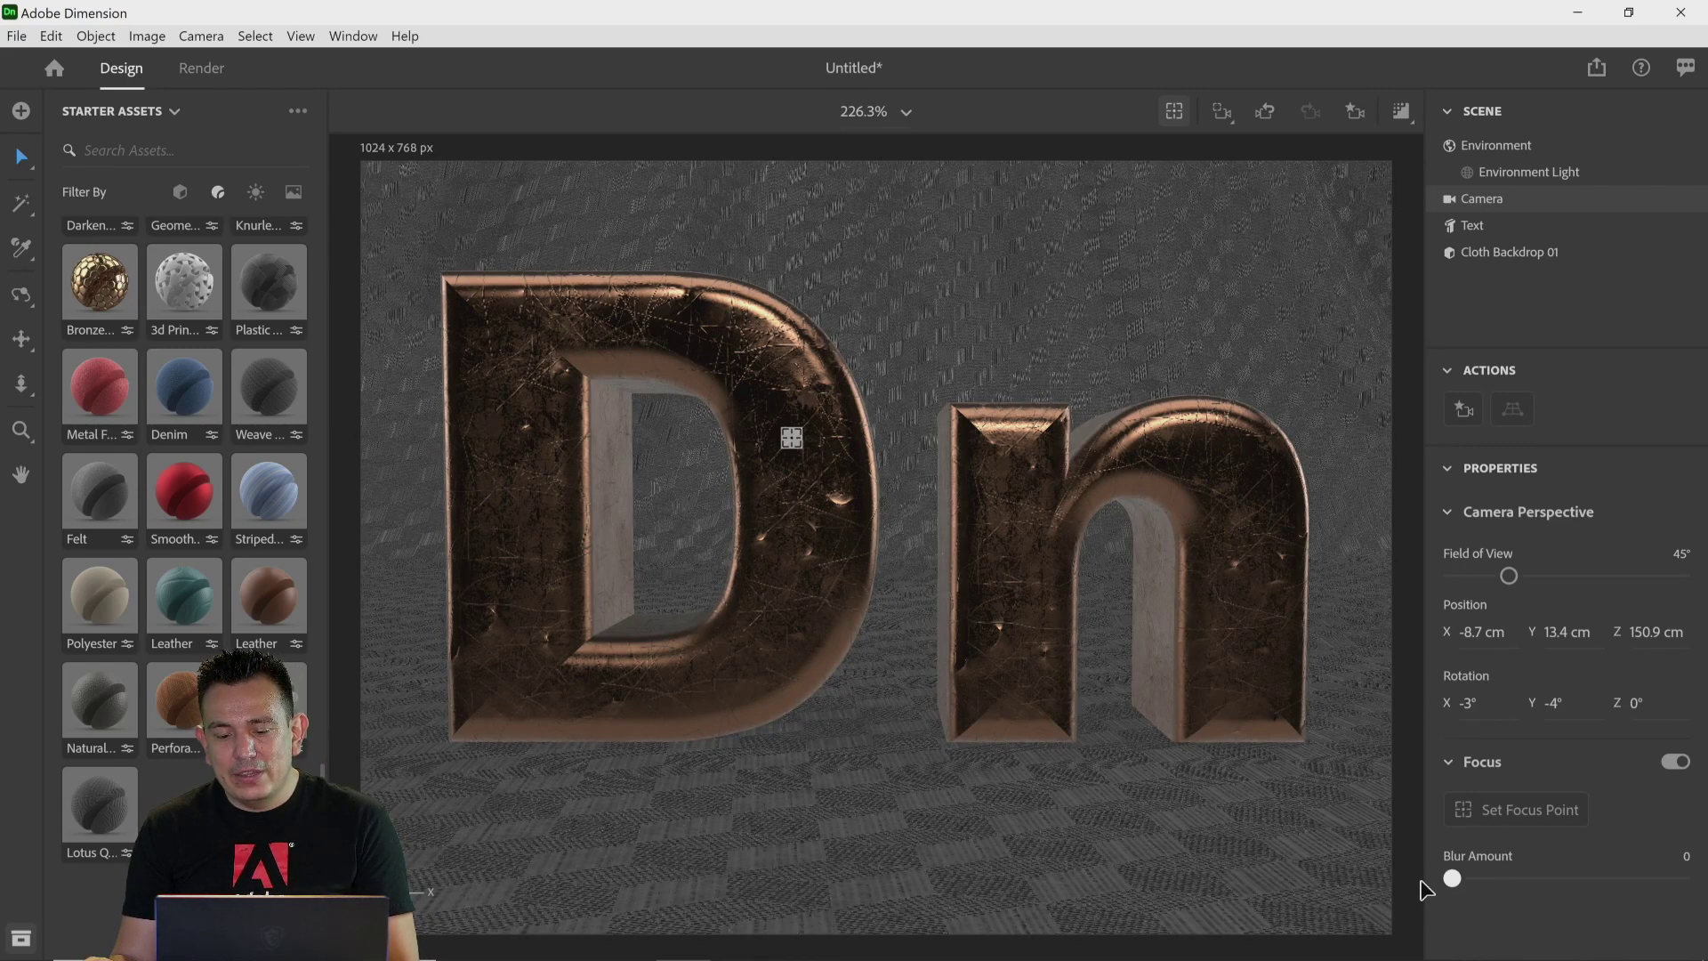
left_click_drag(1459, 883, 1656, 885)
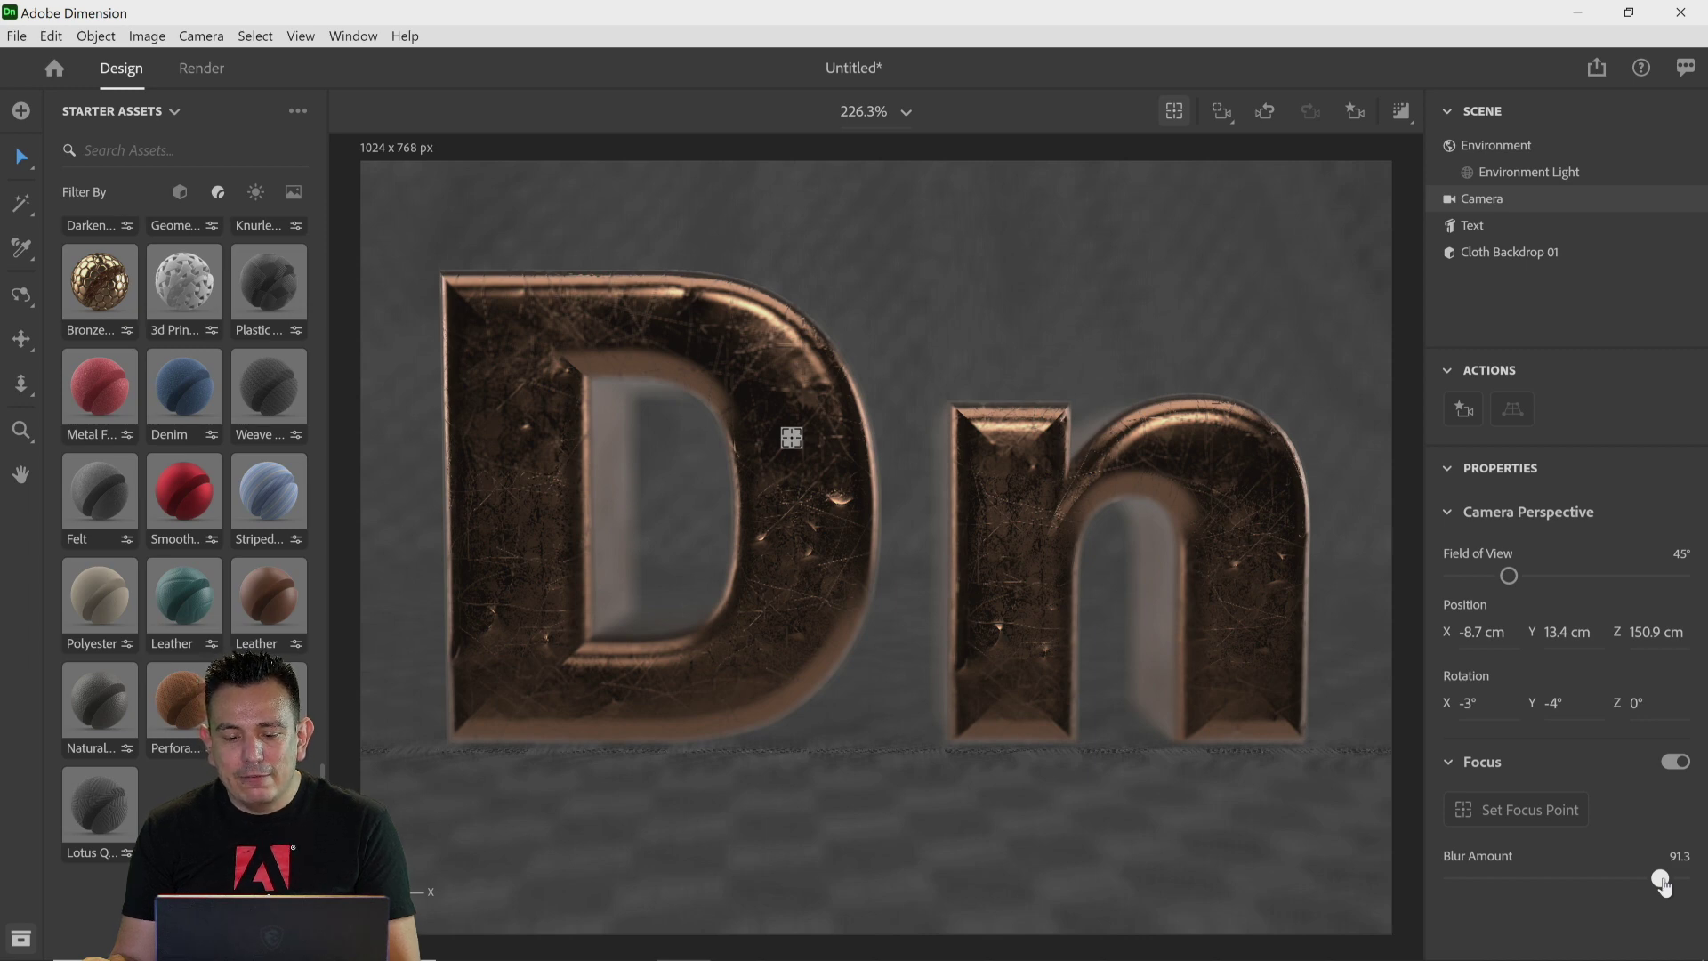
left_click_drag(1662, 885, 1467, 886)
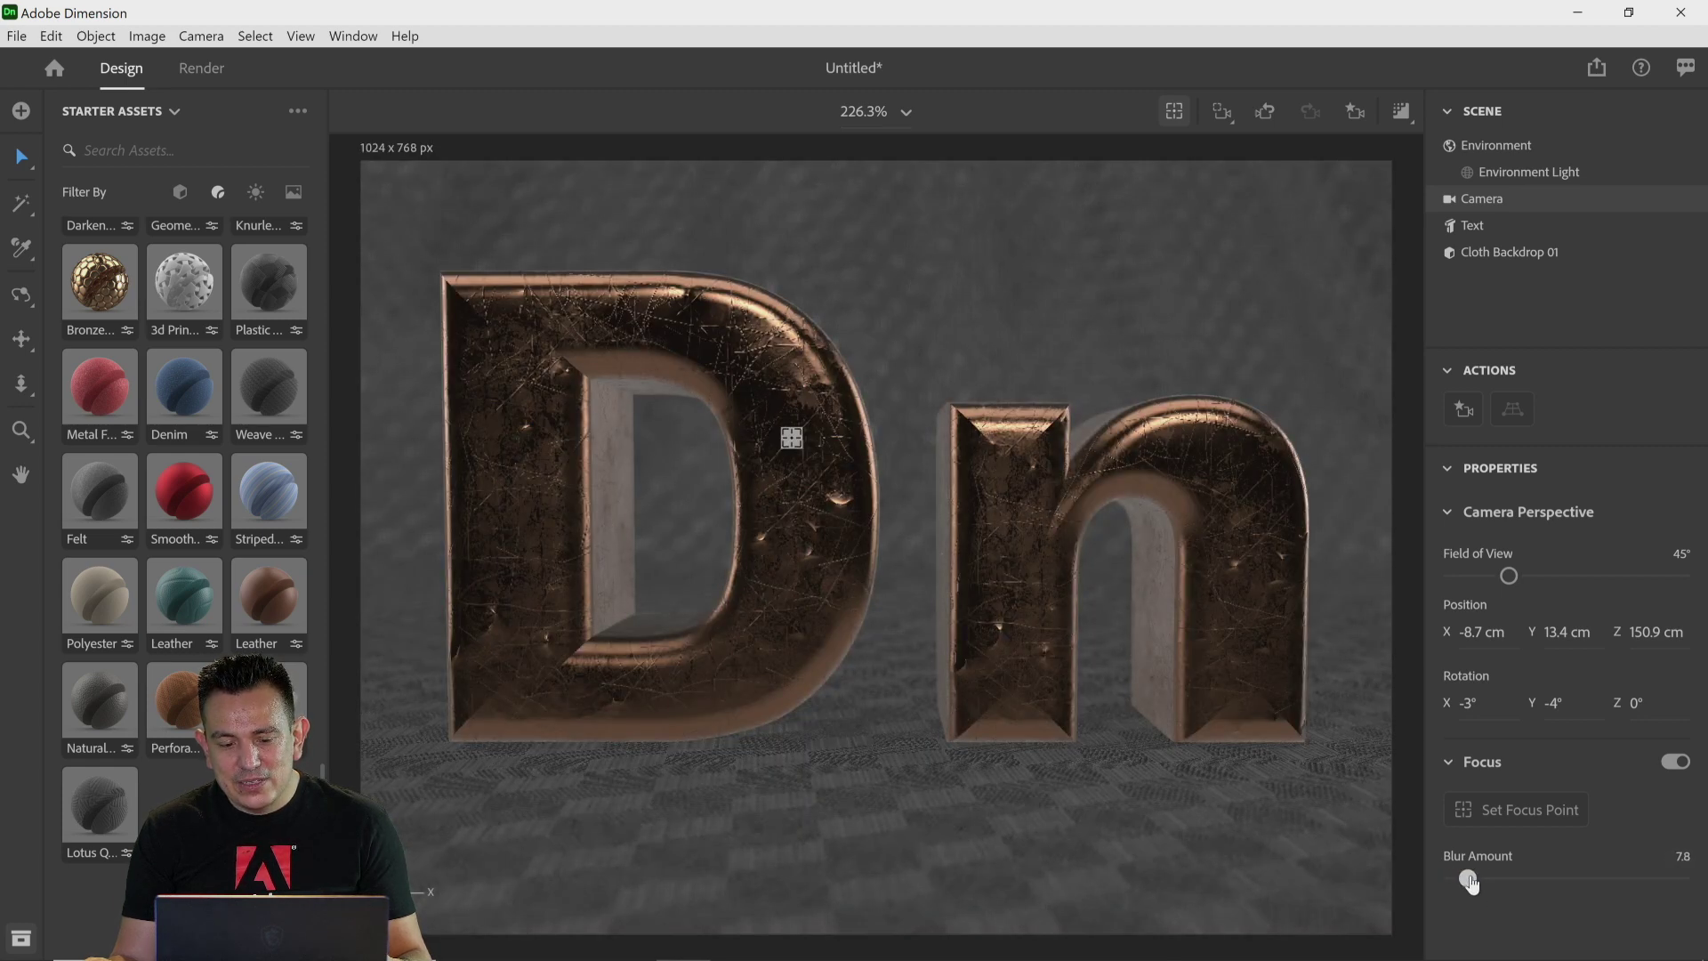
left_click(1398, 112)
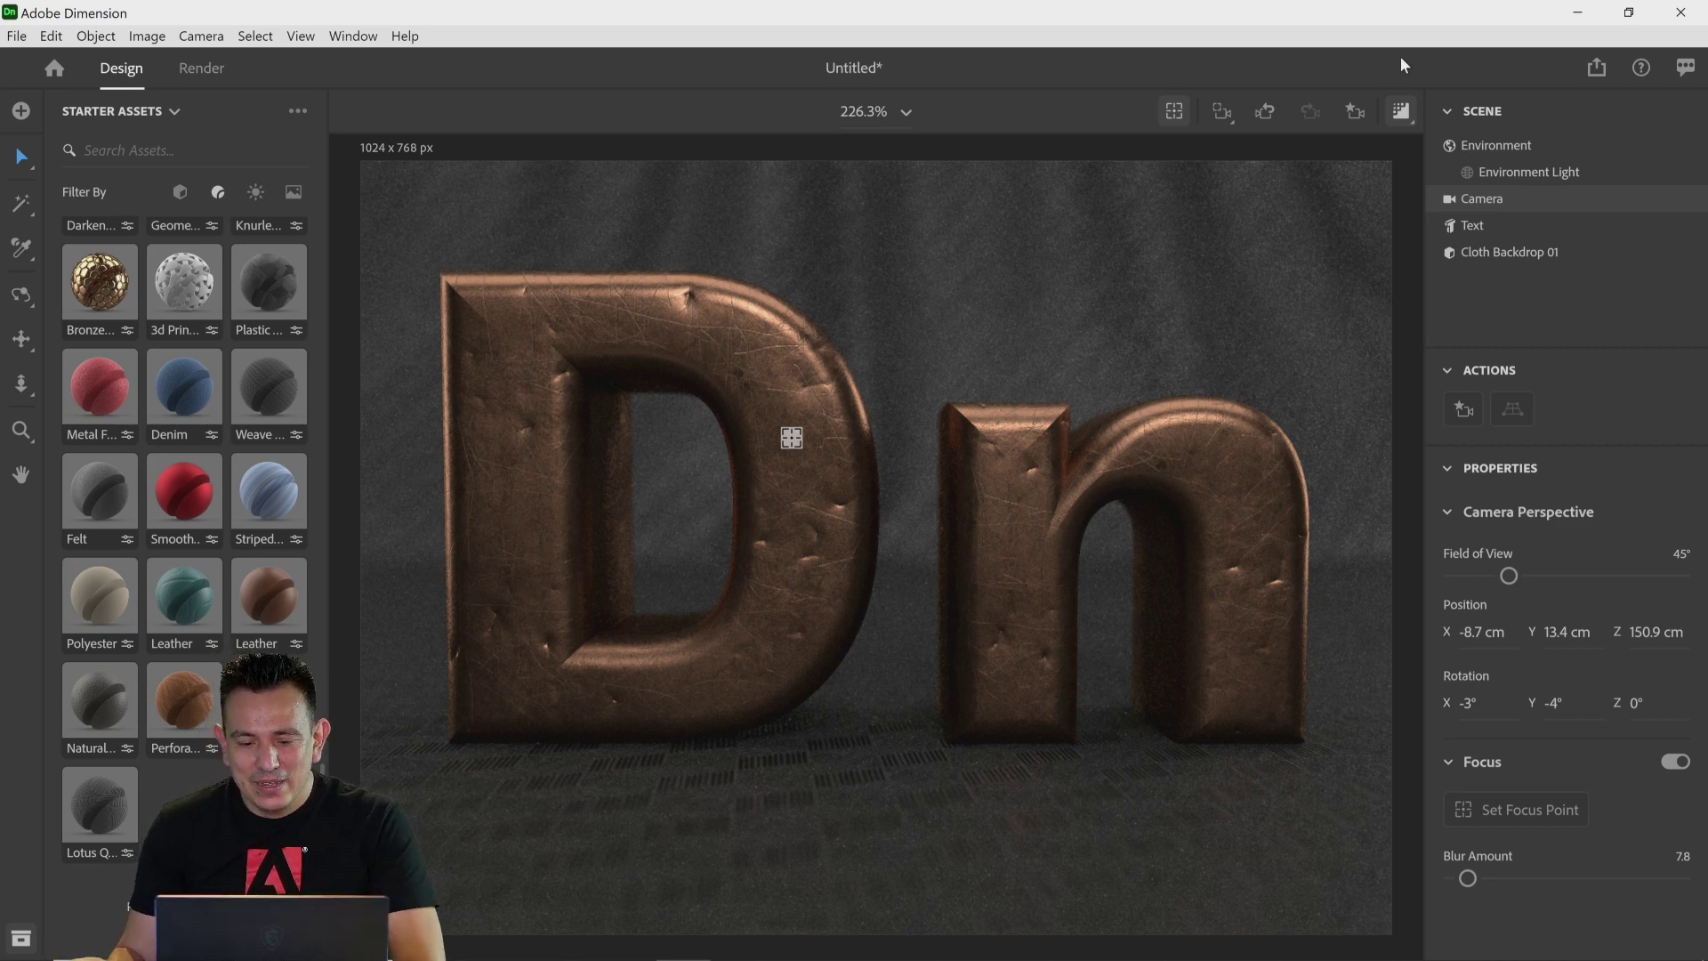
mouse_move(637, 950)
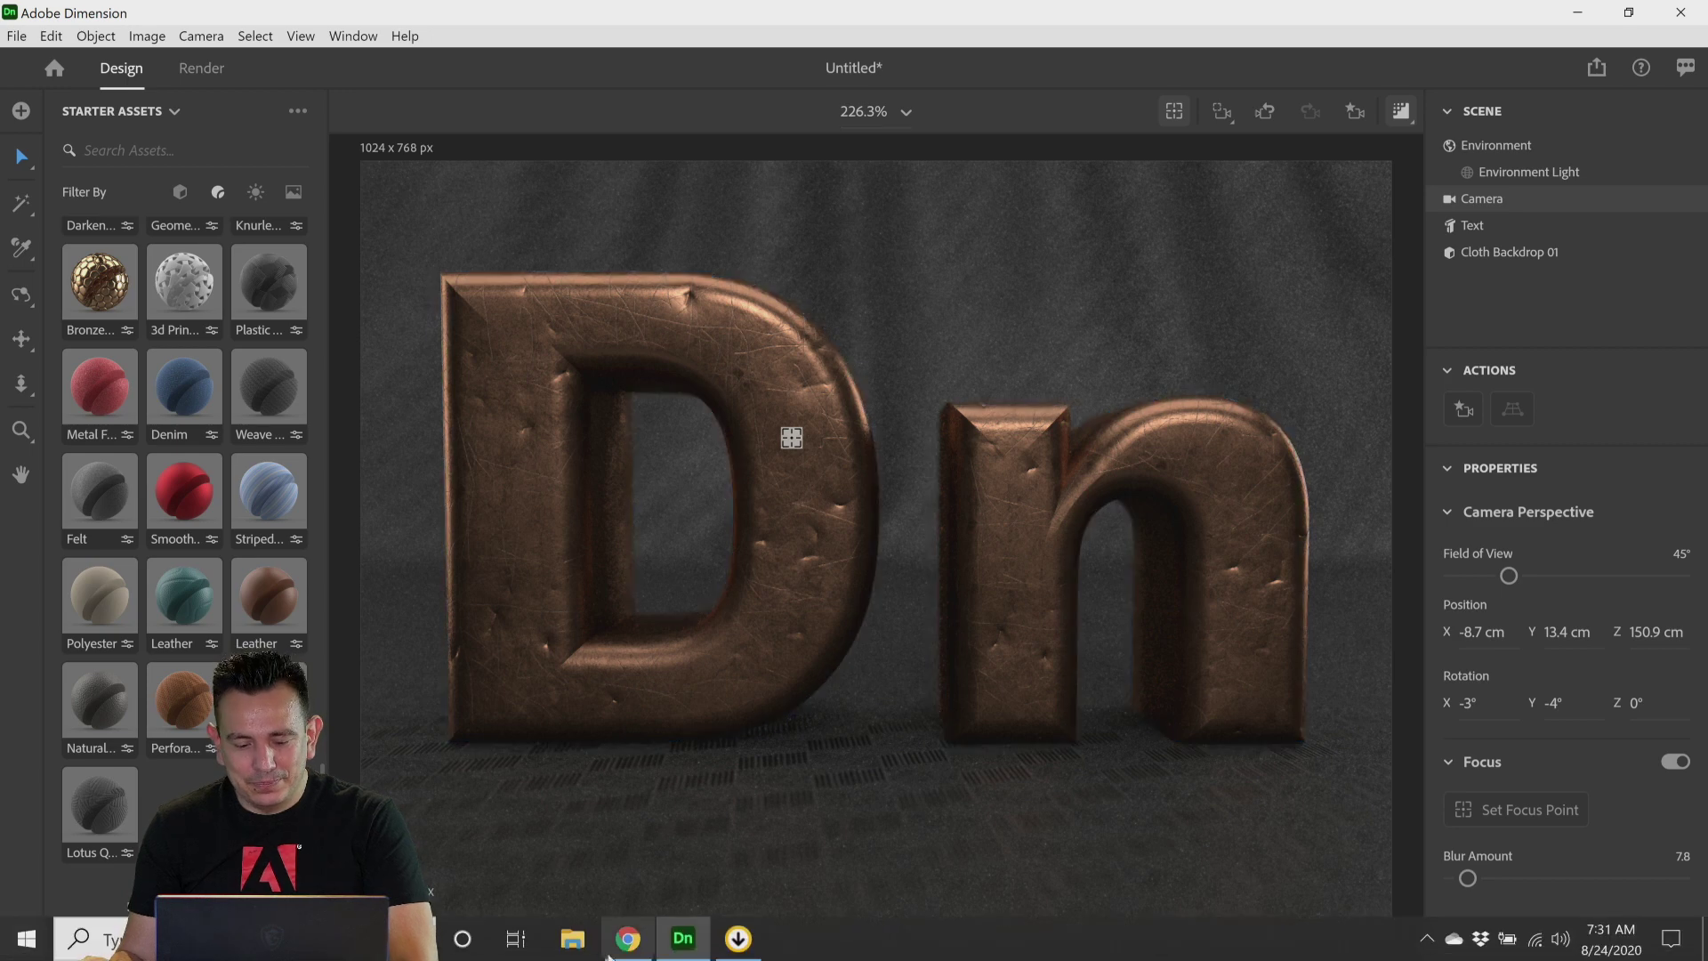
Step: Switch to Chrome and search Google for "msi prestisge 15" in a new tab
left_click(634, 944)
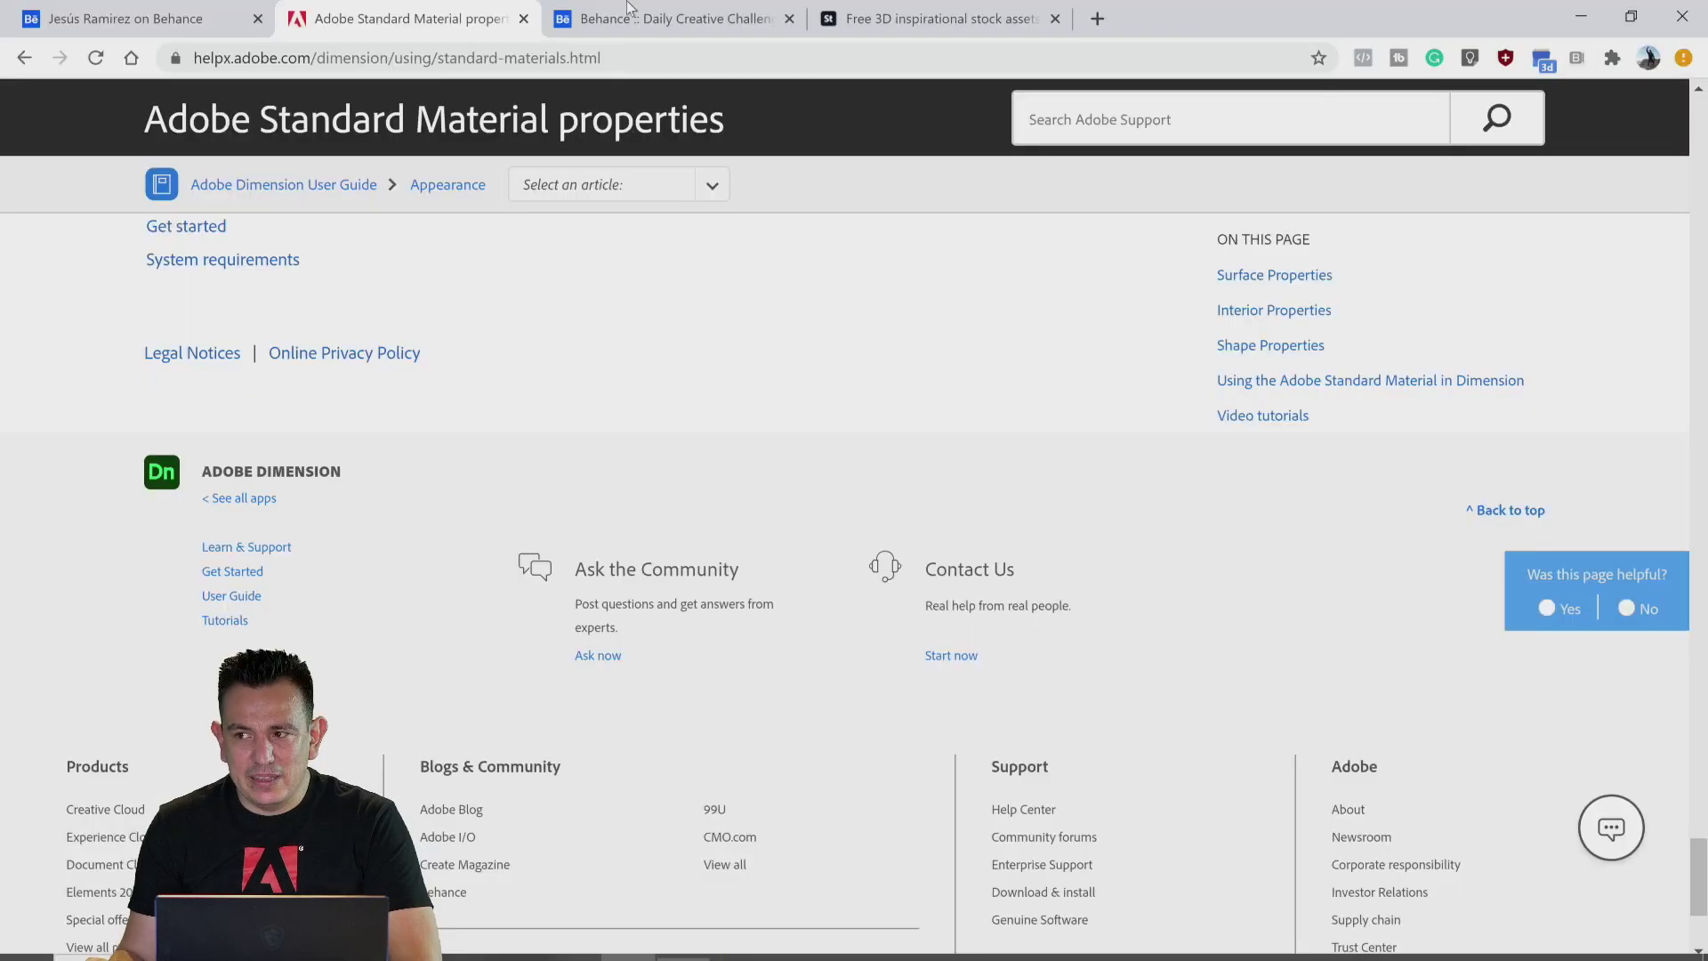
left_click(1096, 19)
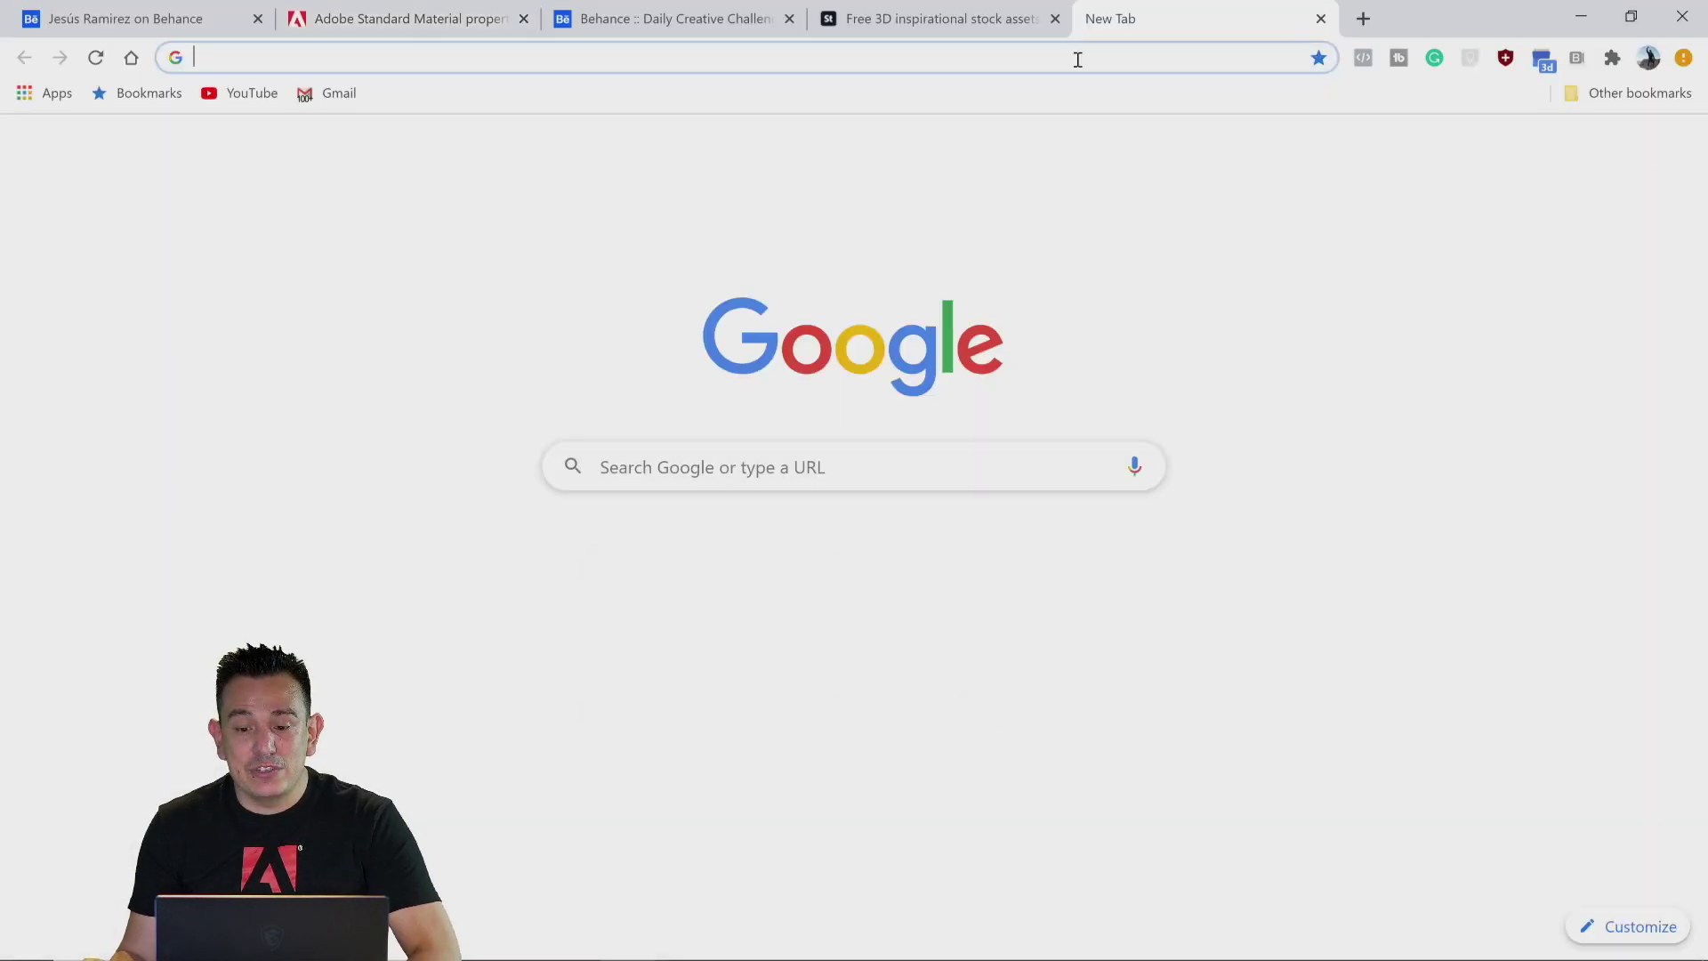
left_click(1073, 57)
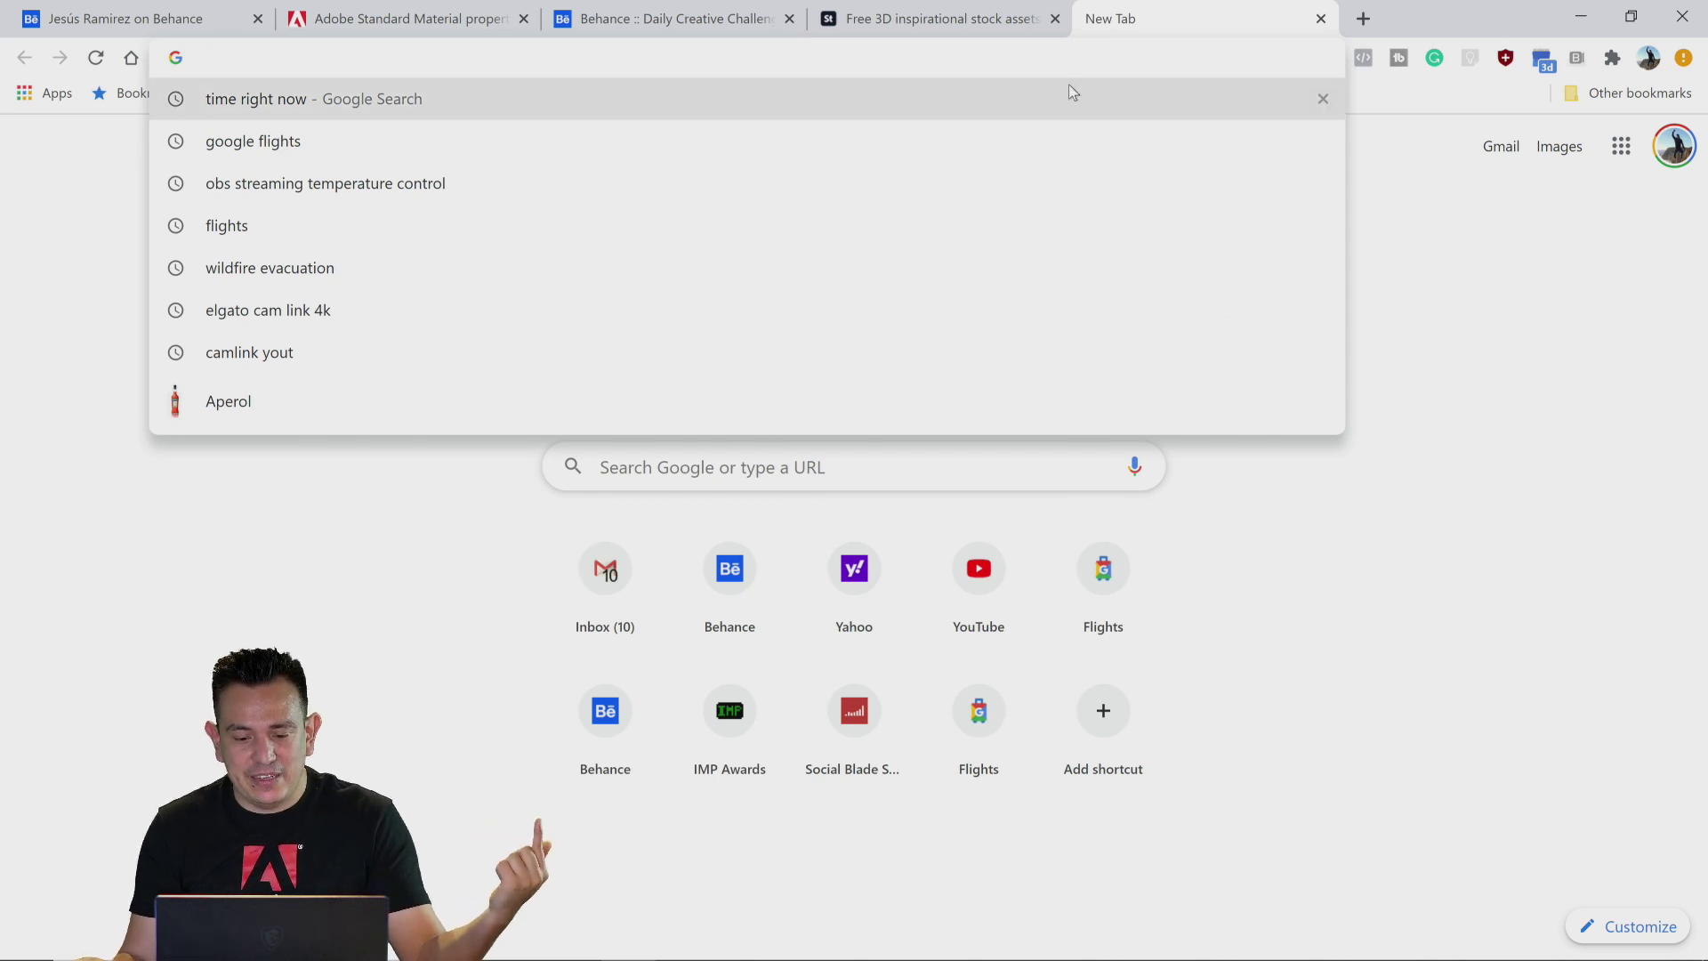
type("mai")
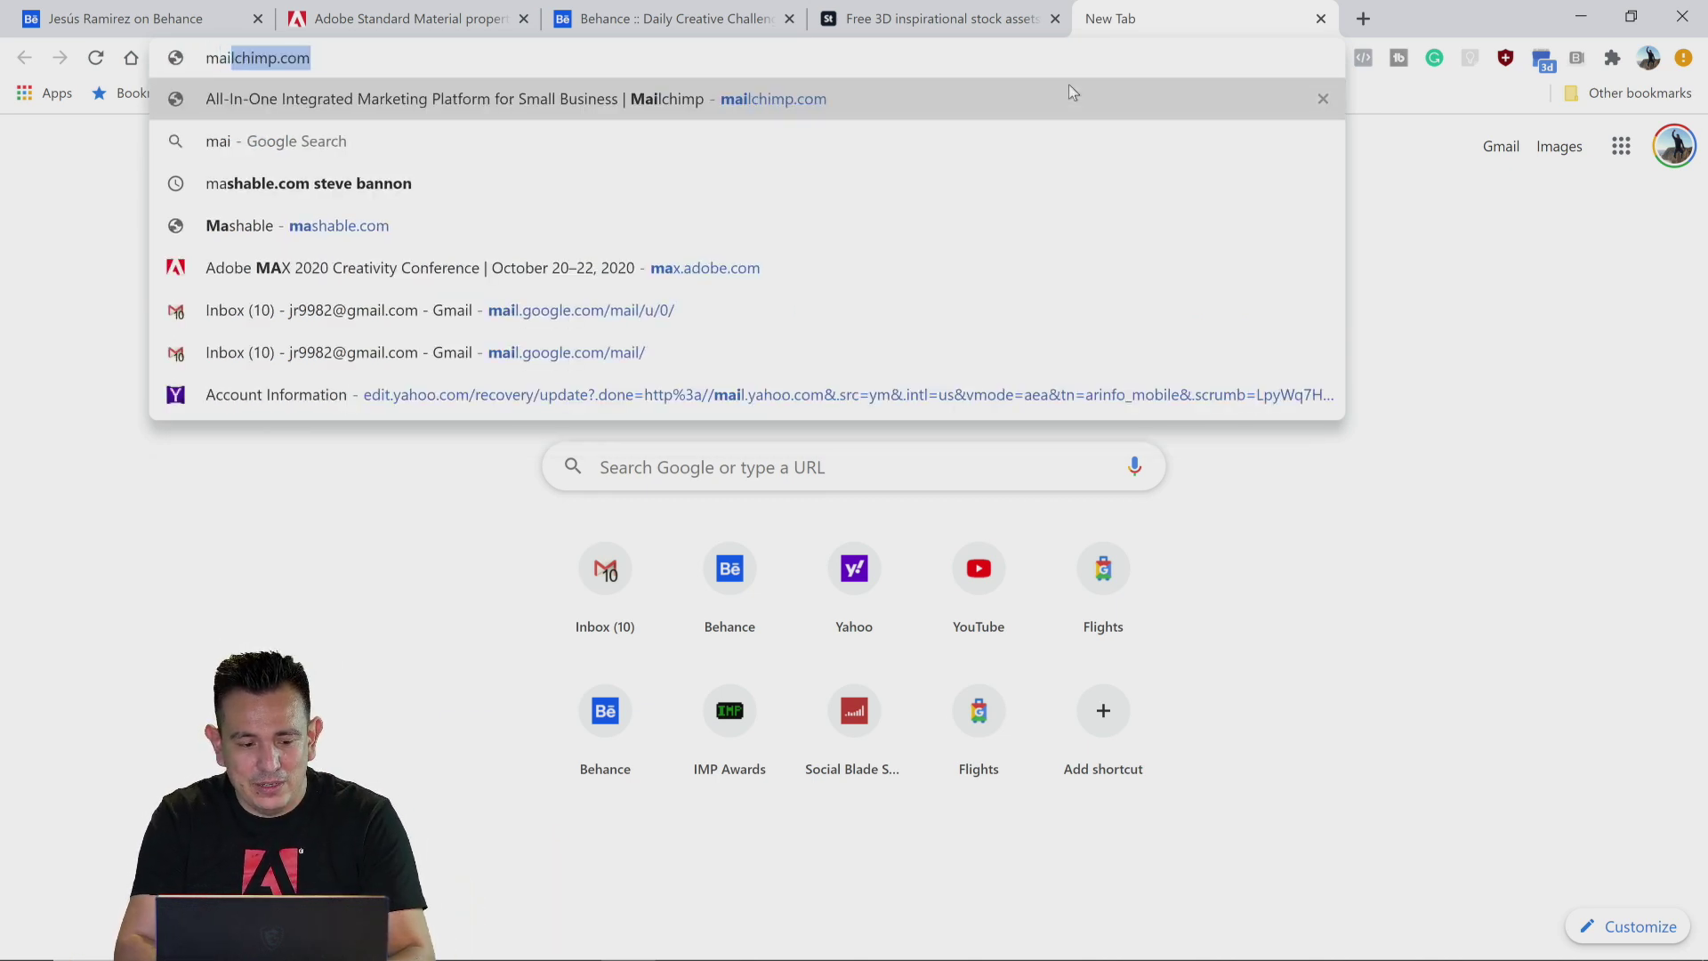
key("BackSpace")
key("BackSpace")
key("BackSpace")
type("s")
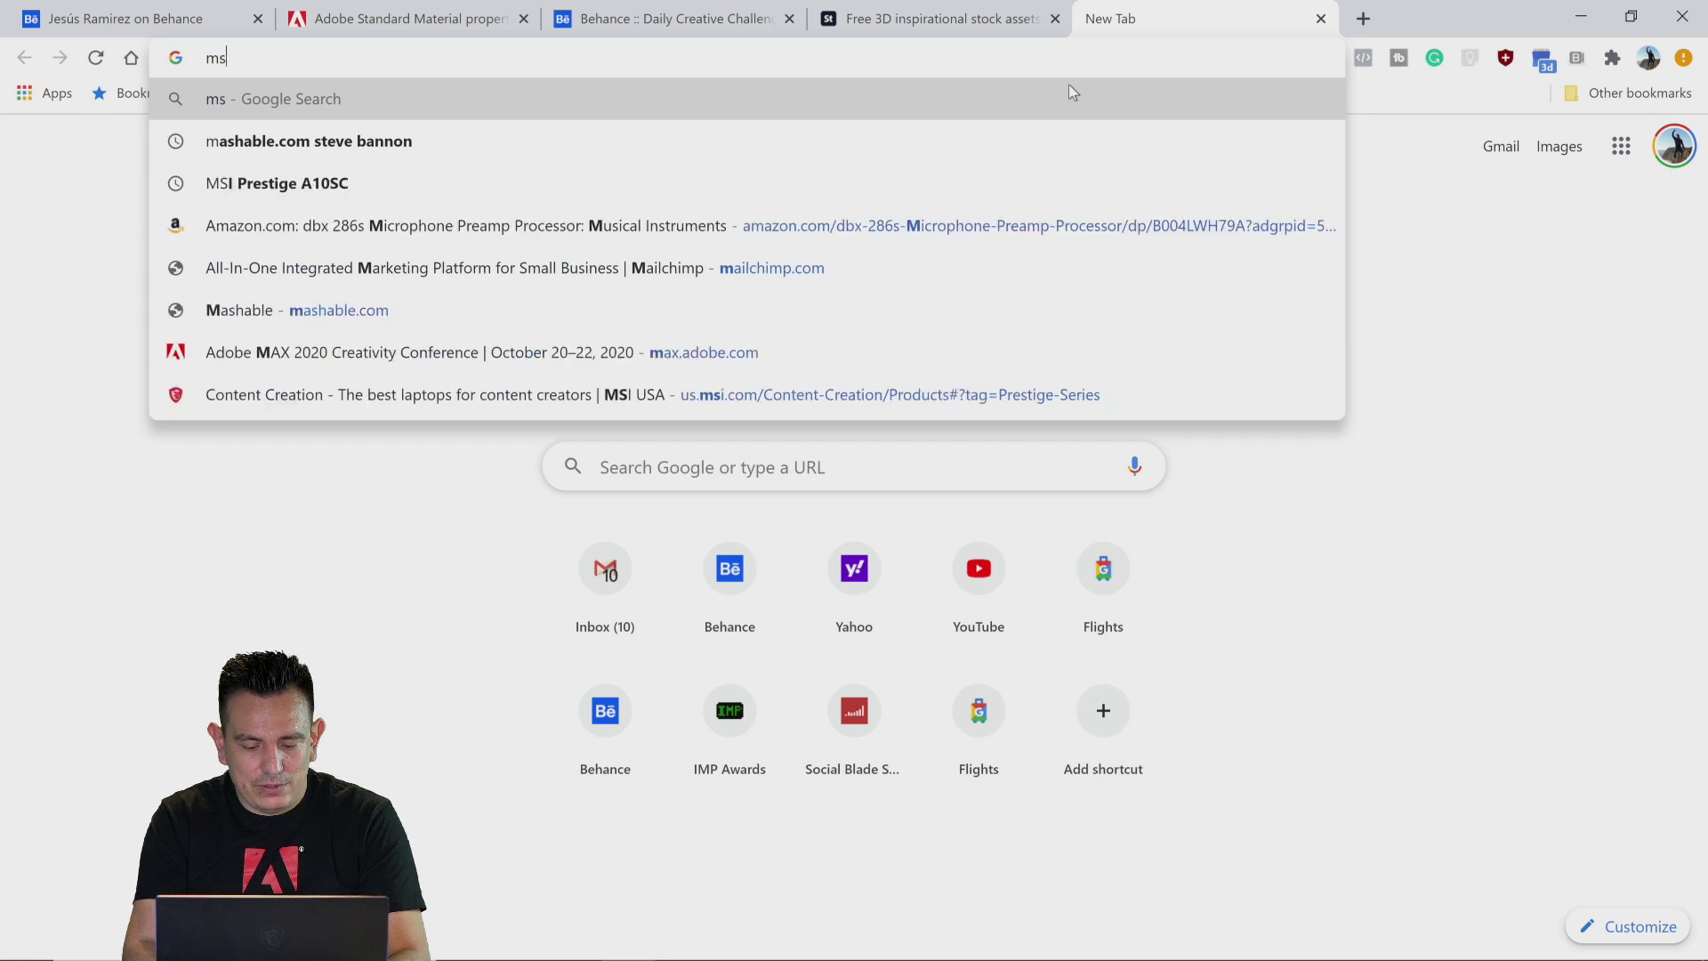
type("i prestisge 15")
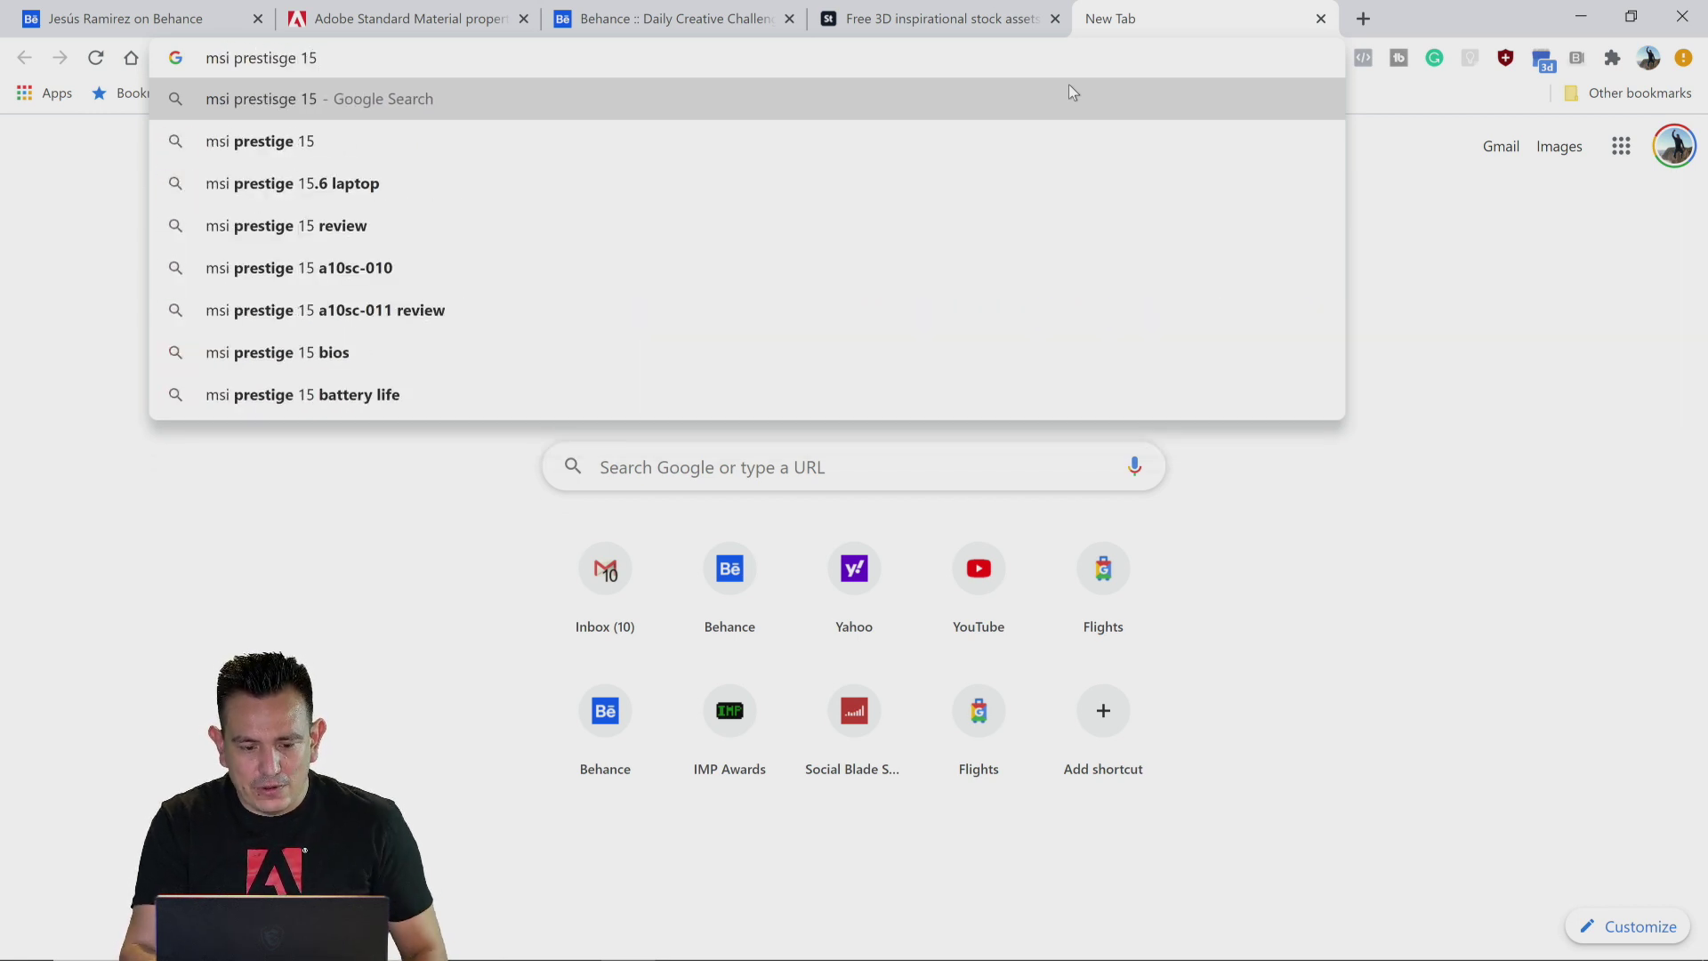
key("Return")
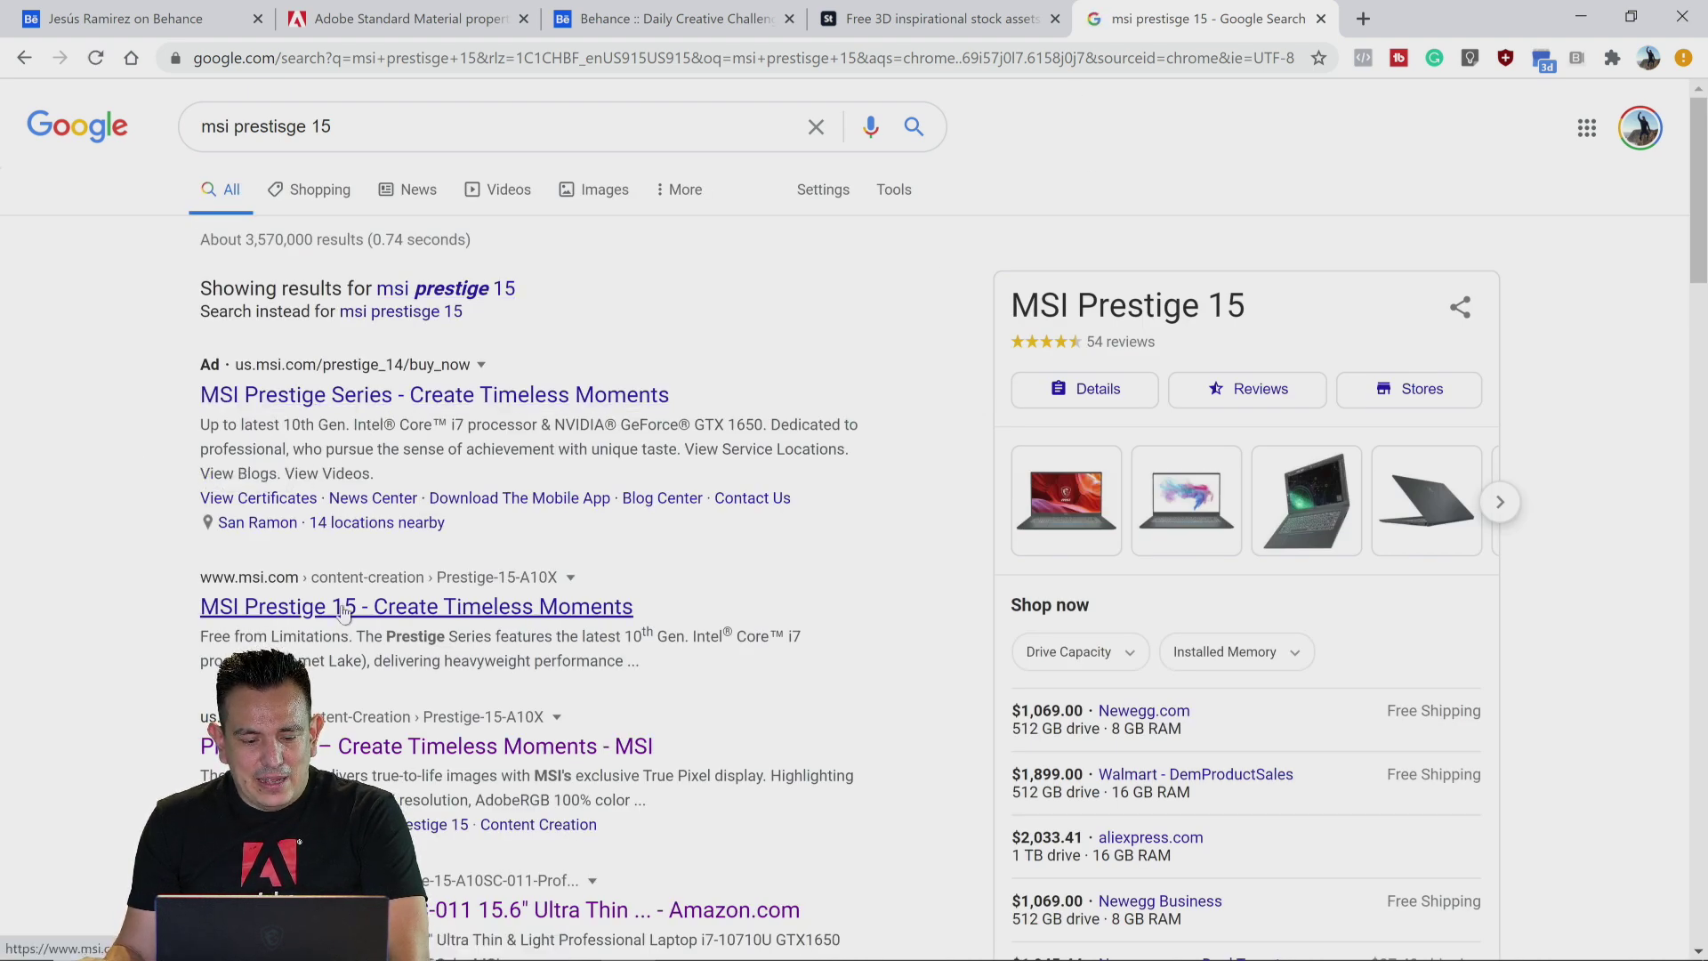
Step: Open the MSI Prestige 15 product page, scroll through its overview, and minimize the browser to return to Dimension
left_click(233, 607)
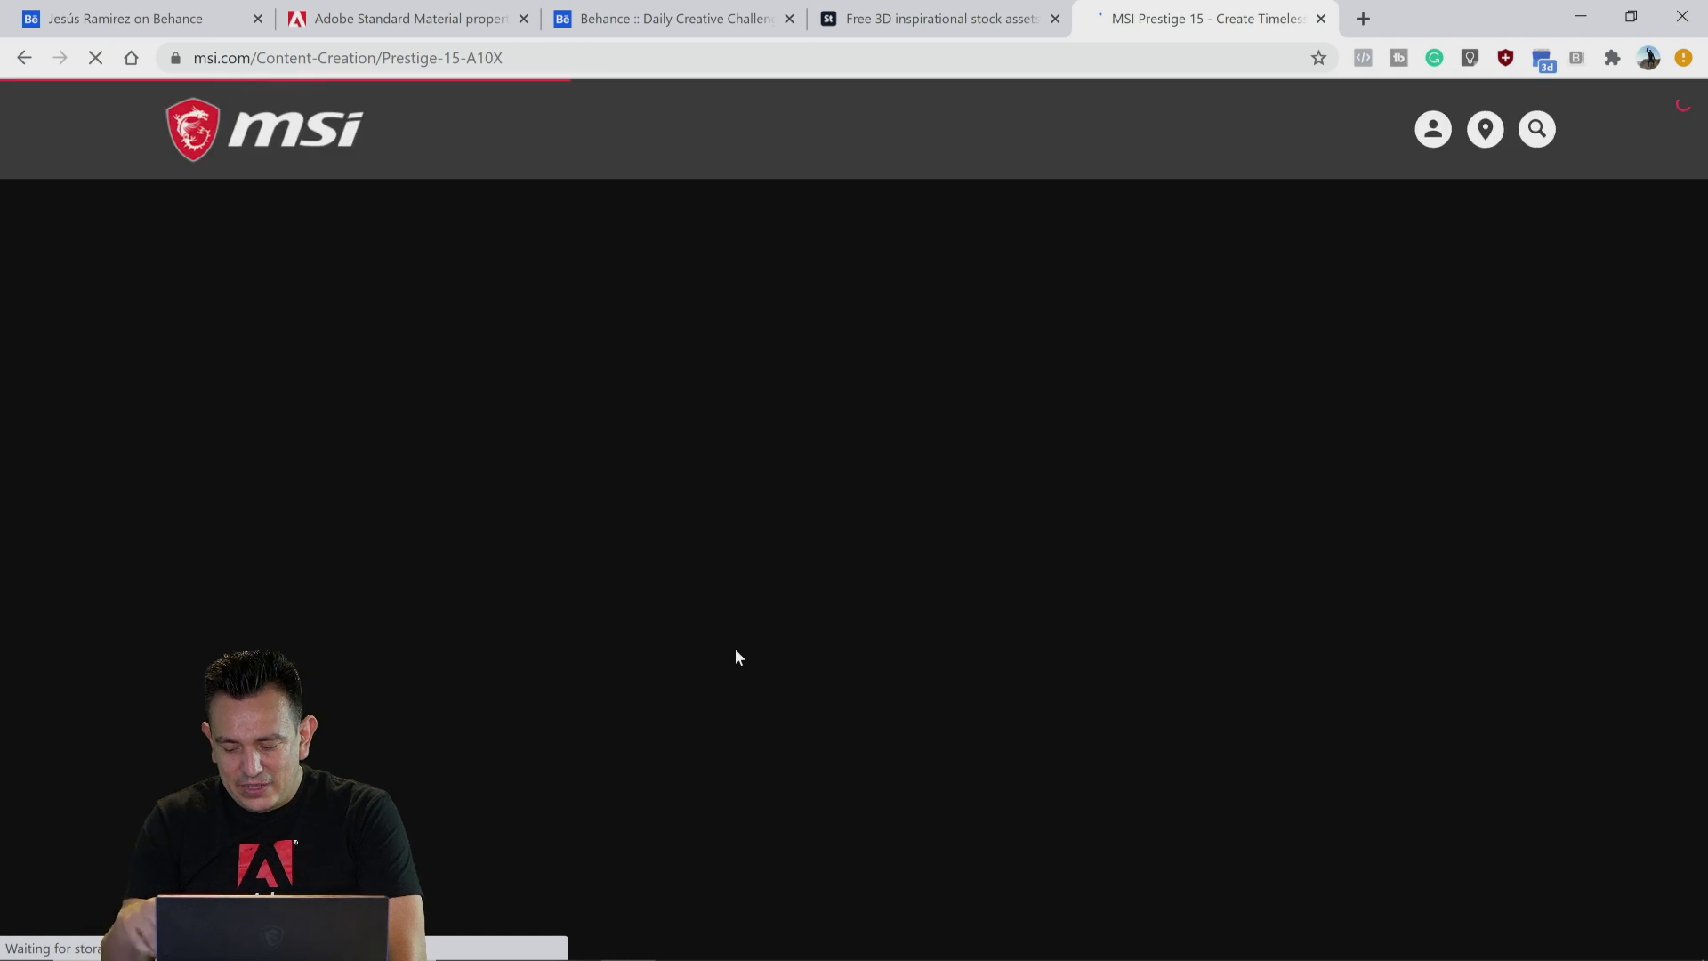
scroll(758, 663, "down", 7)
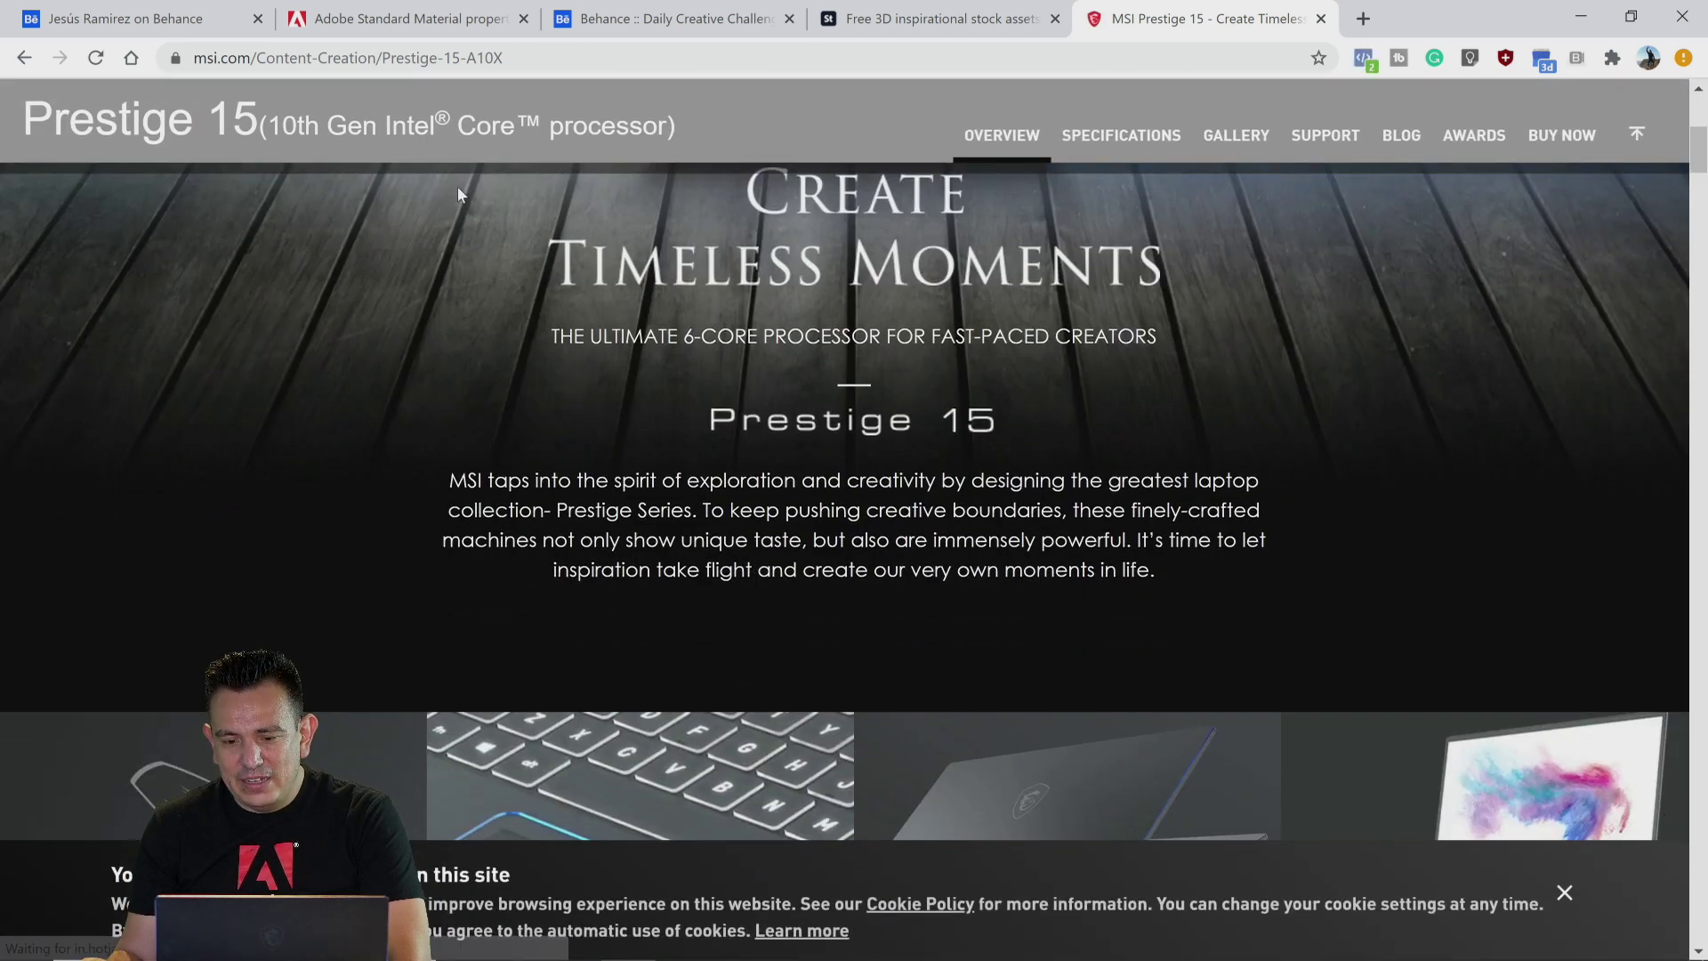
scroll(480, 354, "down", 8)
scroll(452, 450, "down", 12)
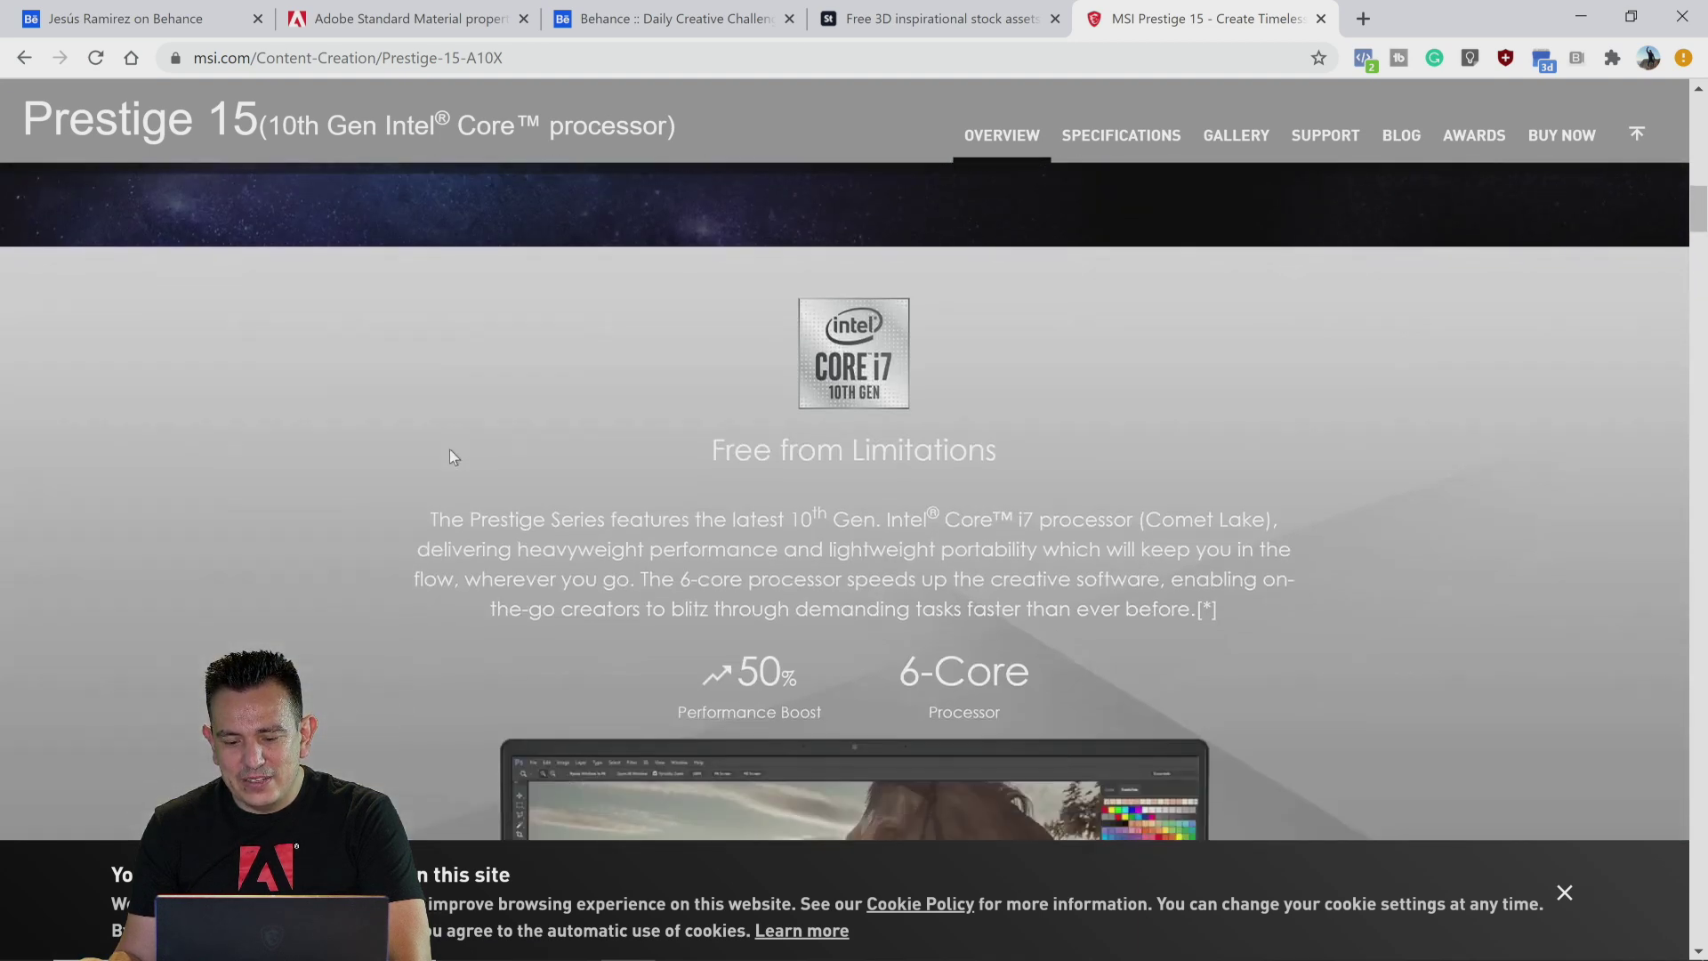
scroll(320, 477, "down", 3)
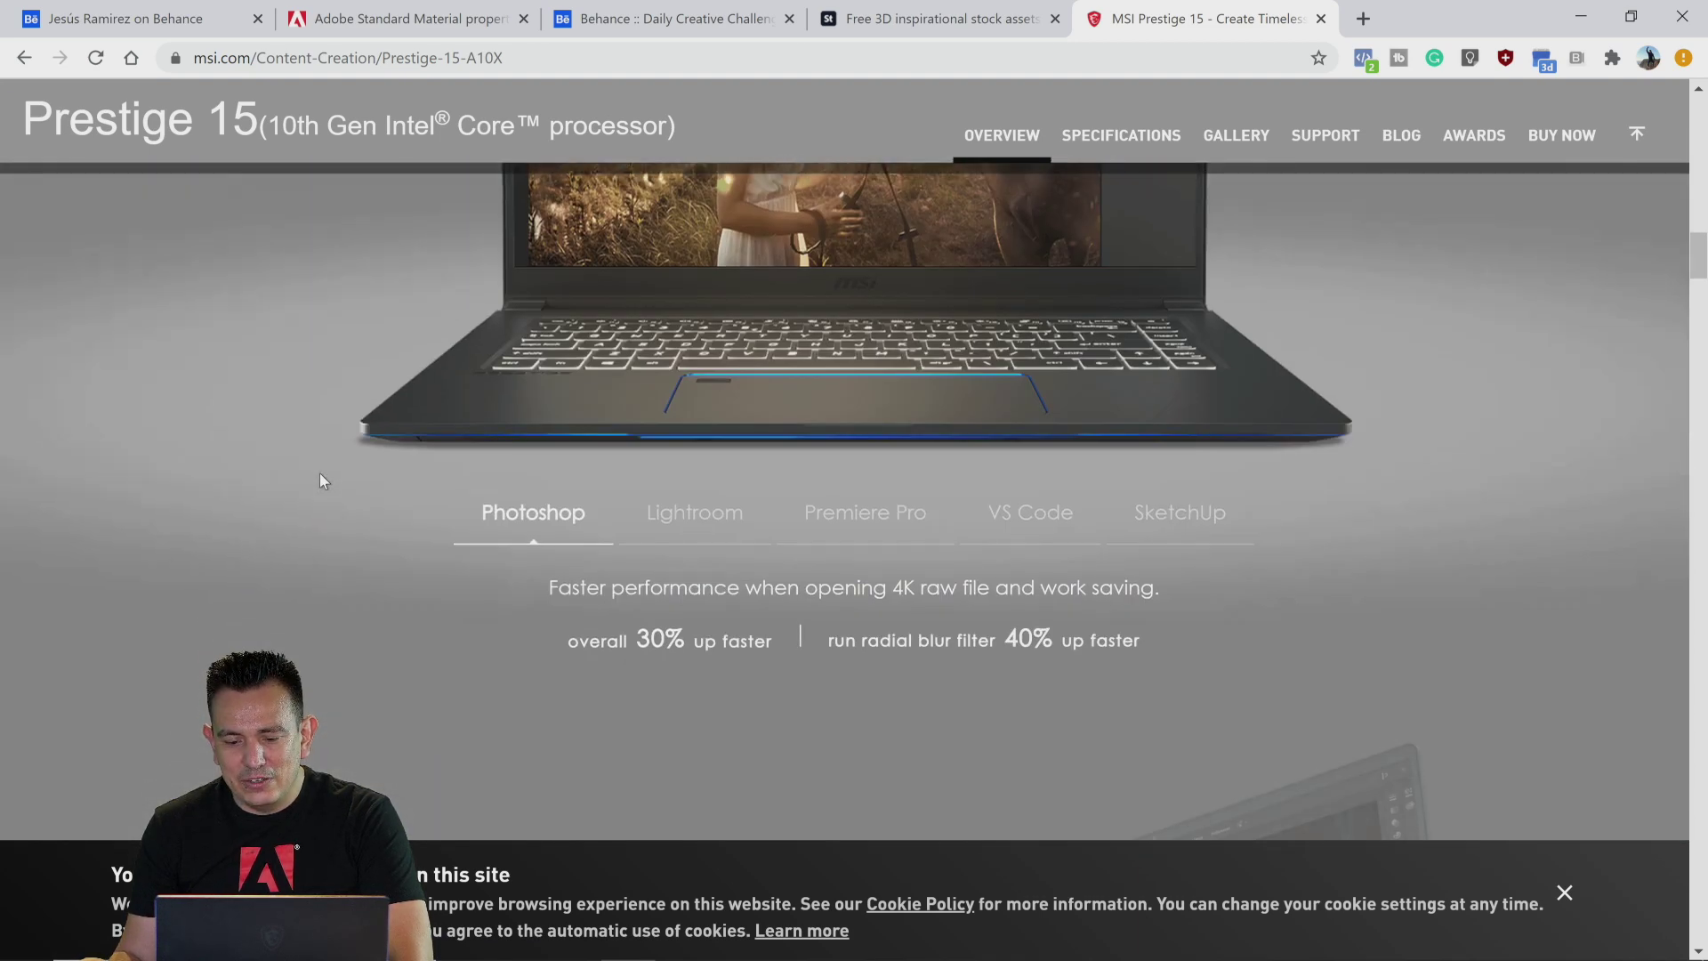
scroll(320, 476, "down", 4)
scroll(320, 480, "down", 11)
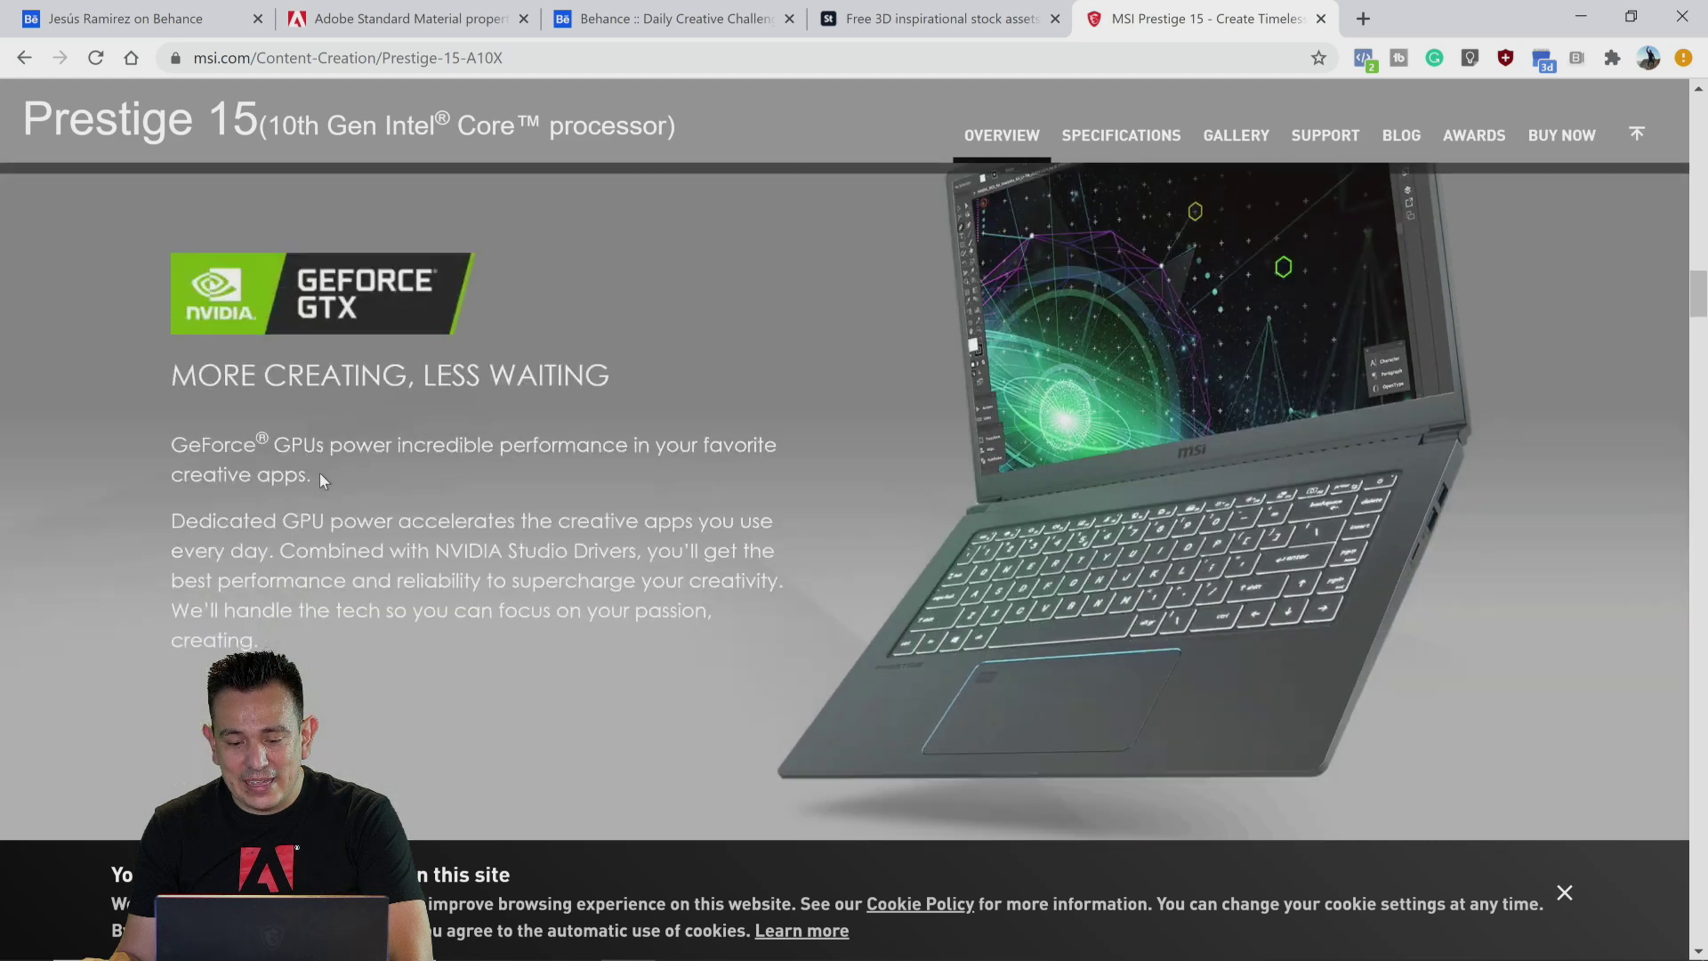
scroll(320, 480, "up", 6)
scroll(320, 480, "down", 7)
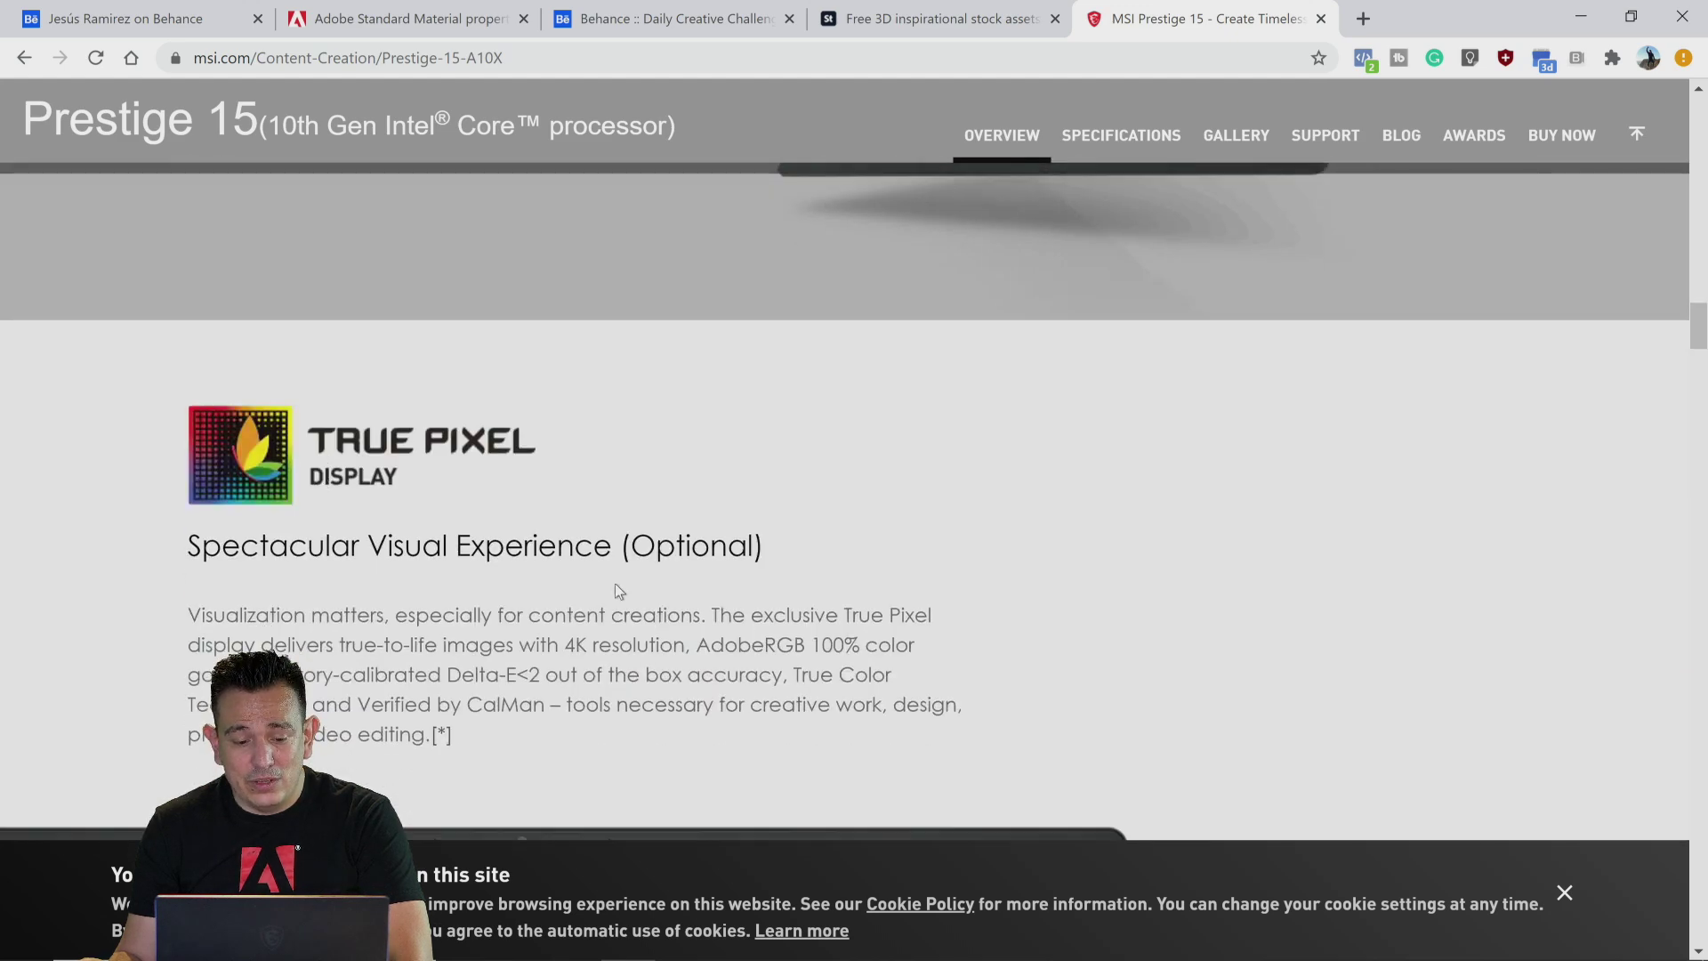
scroll(616, 583, "down", 1)
left_click_drag(703, 537, 870, 535)
scroll(947, 564, "down", 3)
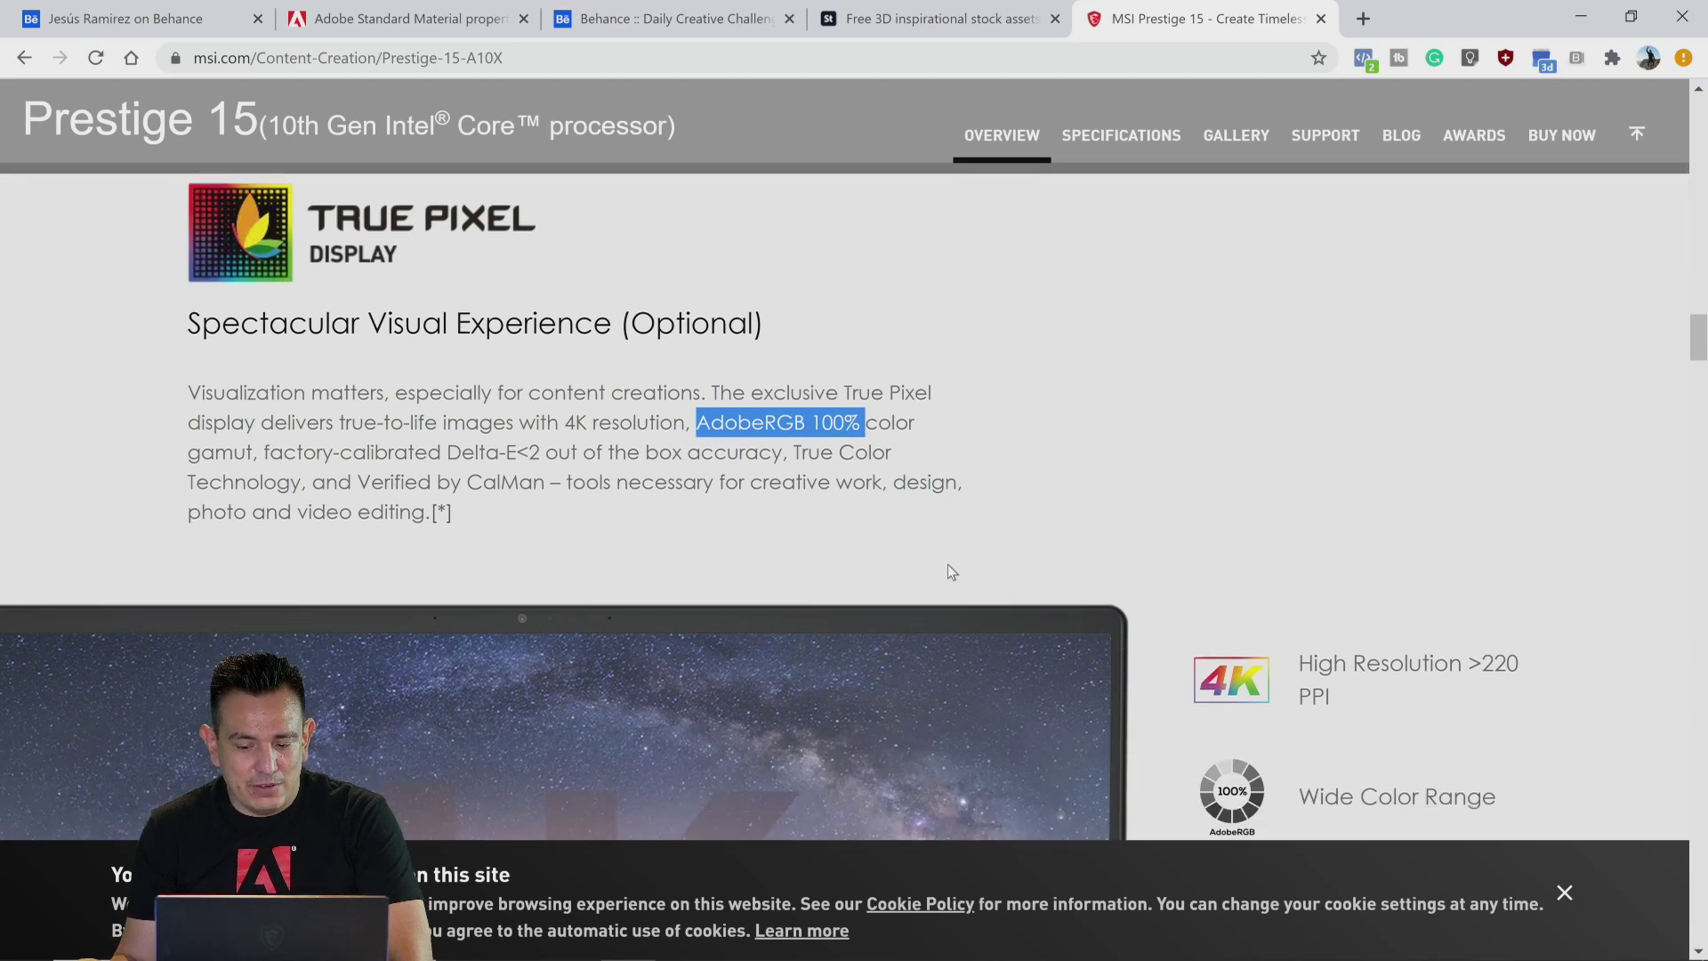
scroll(1312, 595, "down", 10)
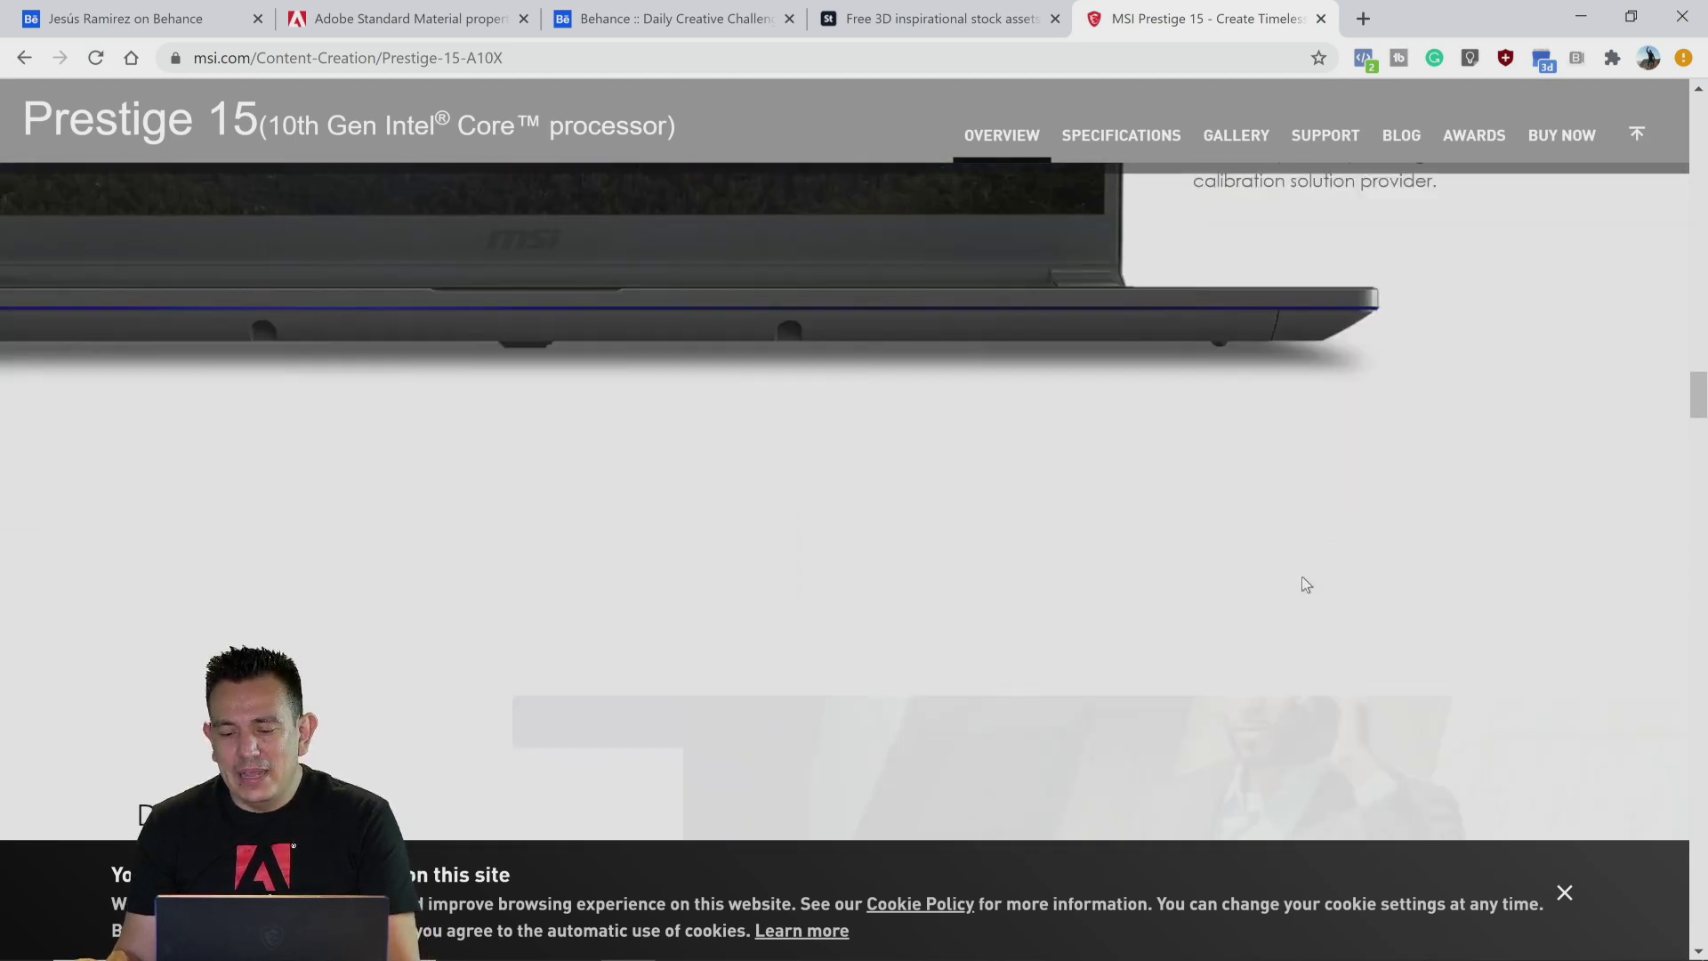
scroll(1300, 580, "up", 11)
scroll(1288, 591, "up", 20)
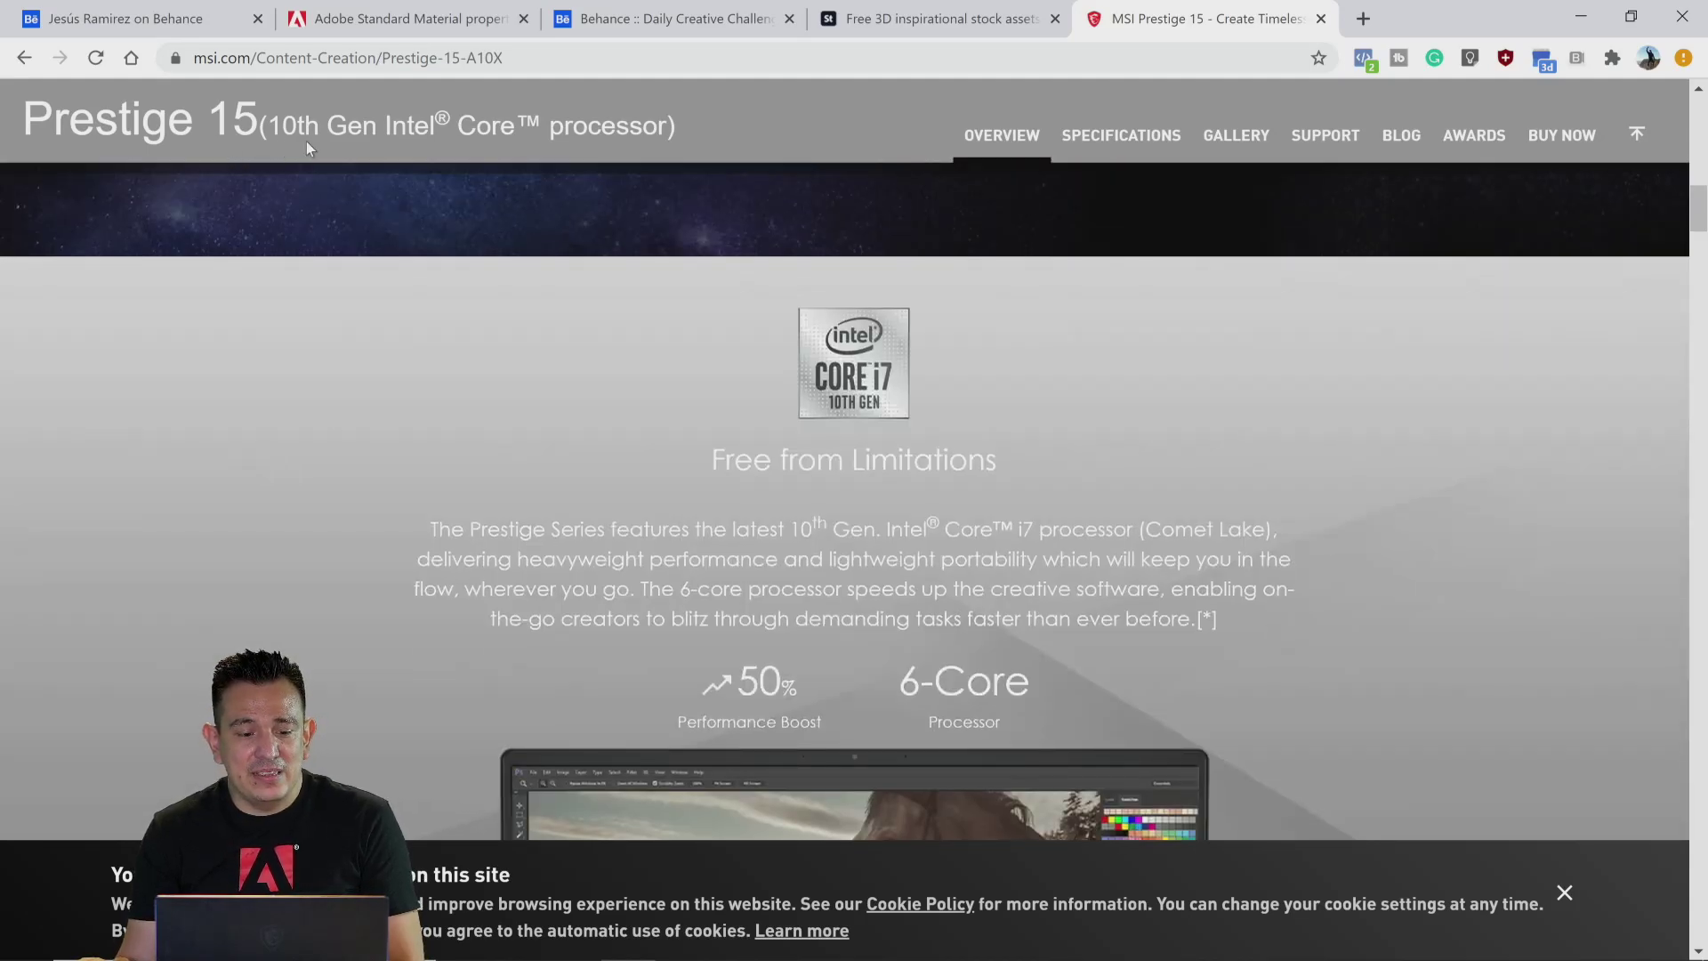
scroll(560, 418, "up", 10)
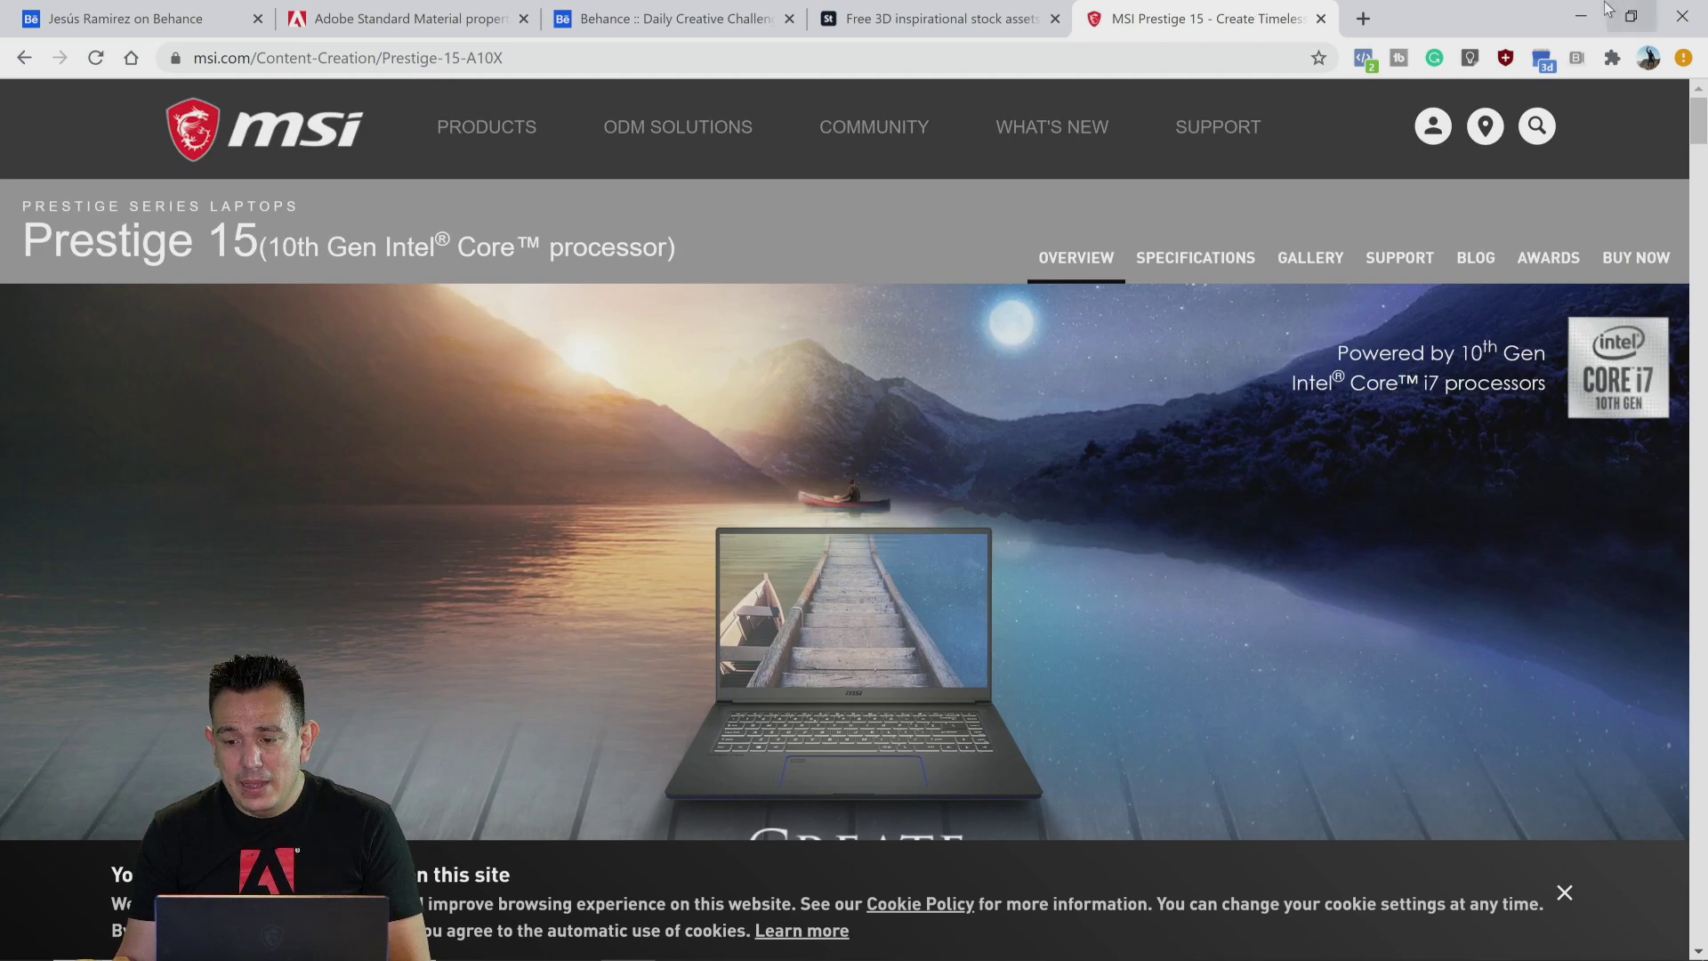
left_click(1581, 14)
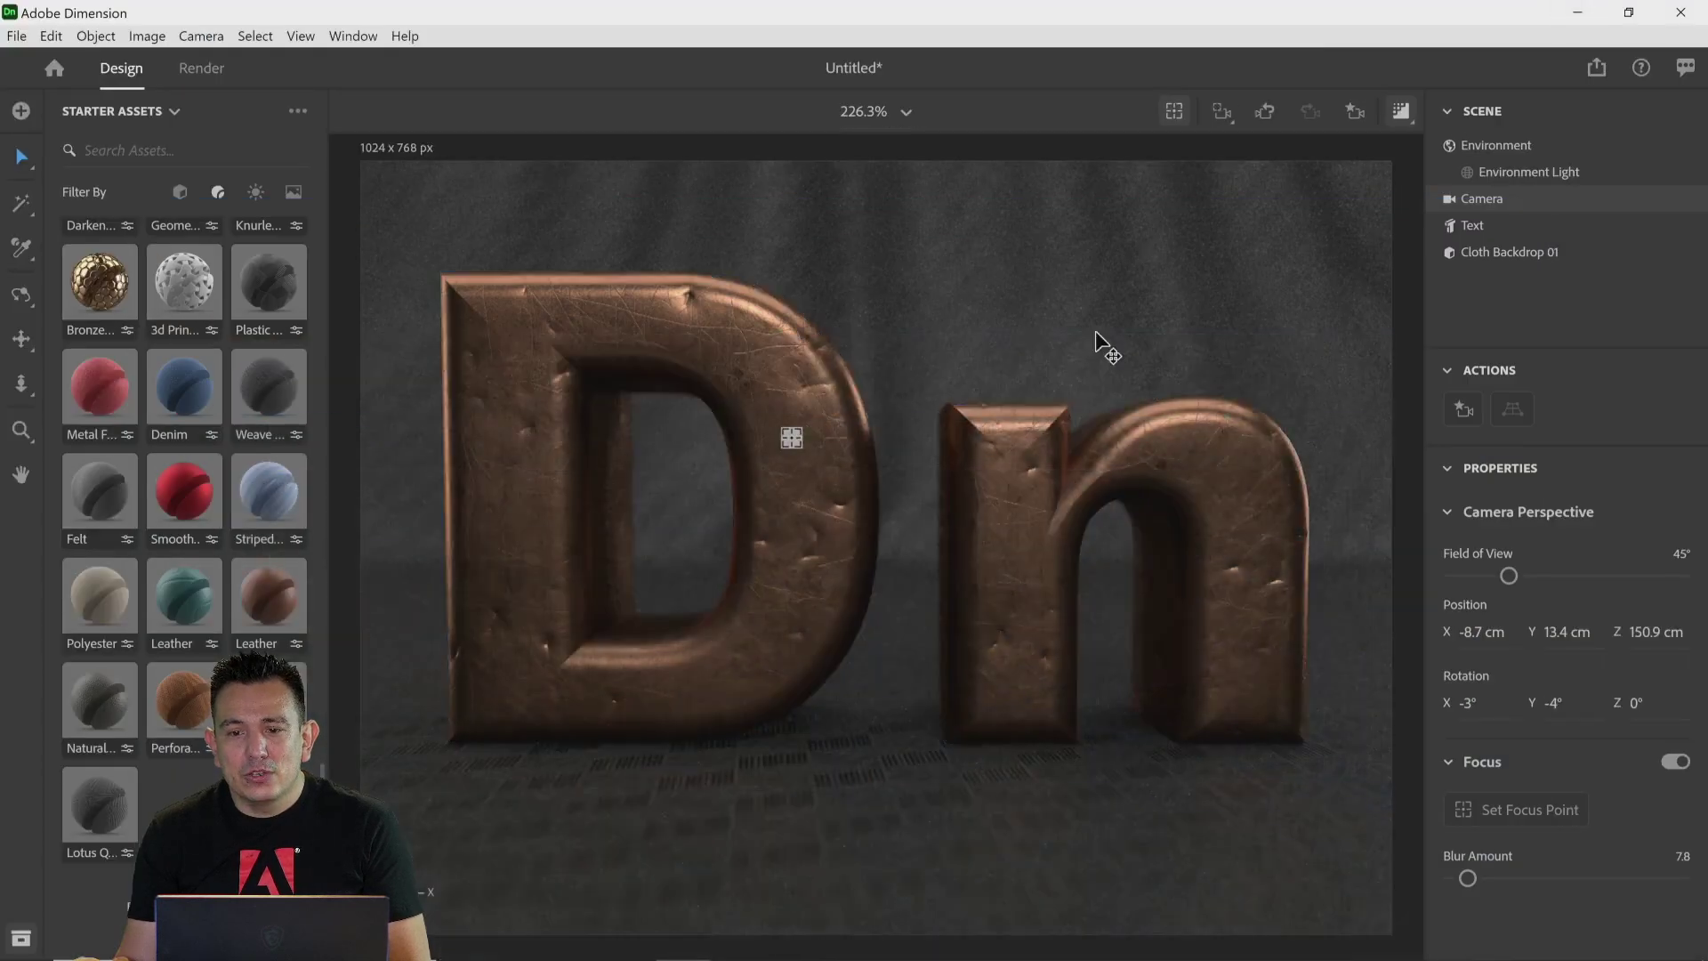
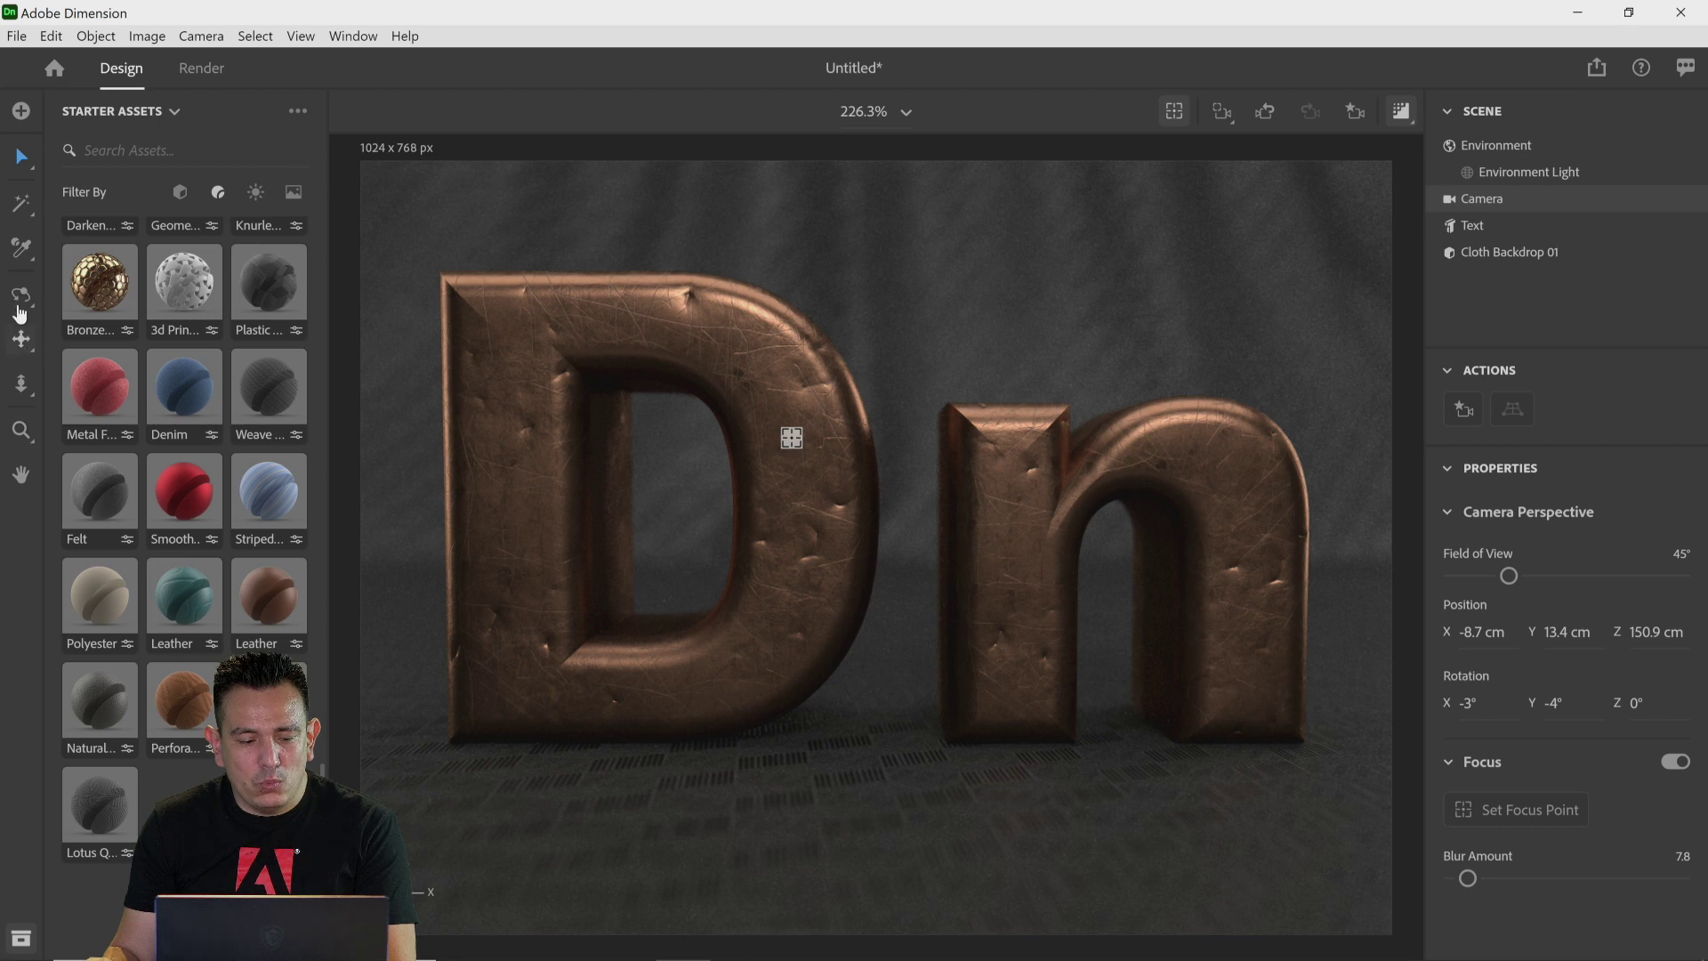
Step: Orbit, pan and dolly the camera around the Dn text to an angled view from above
key("1")
mouse_move(492, 522)
left_mouse_down()
mouse_move(545, 526)
mouse_move(498, 507)
left_mouse_up()
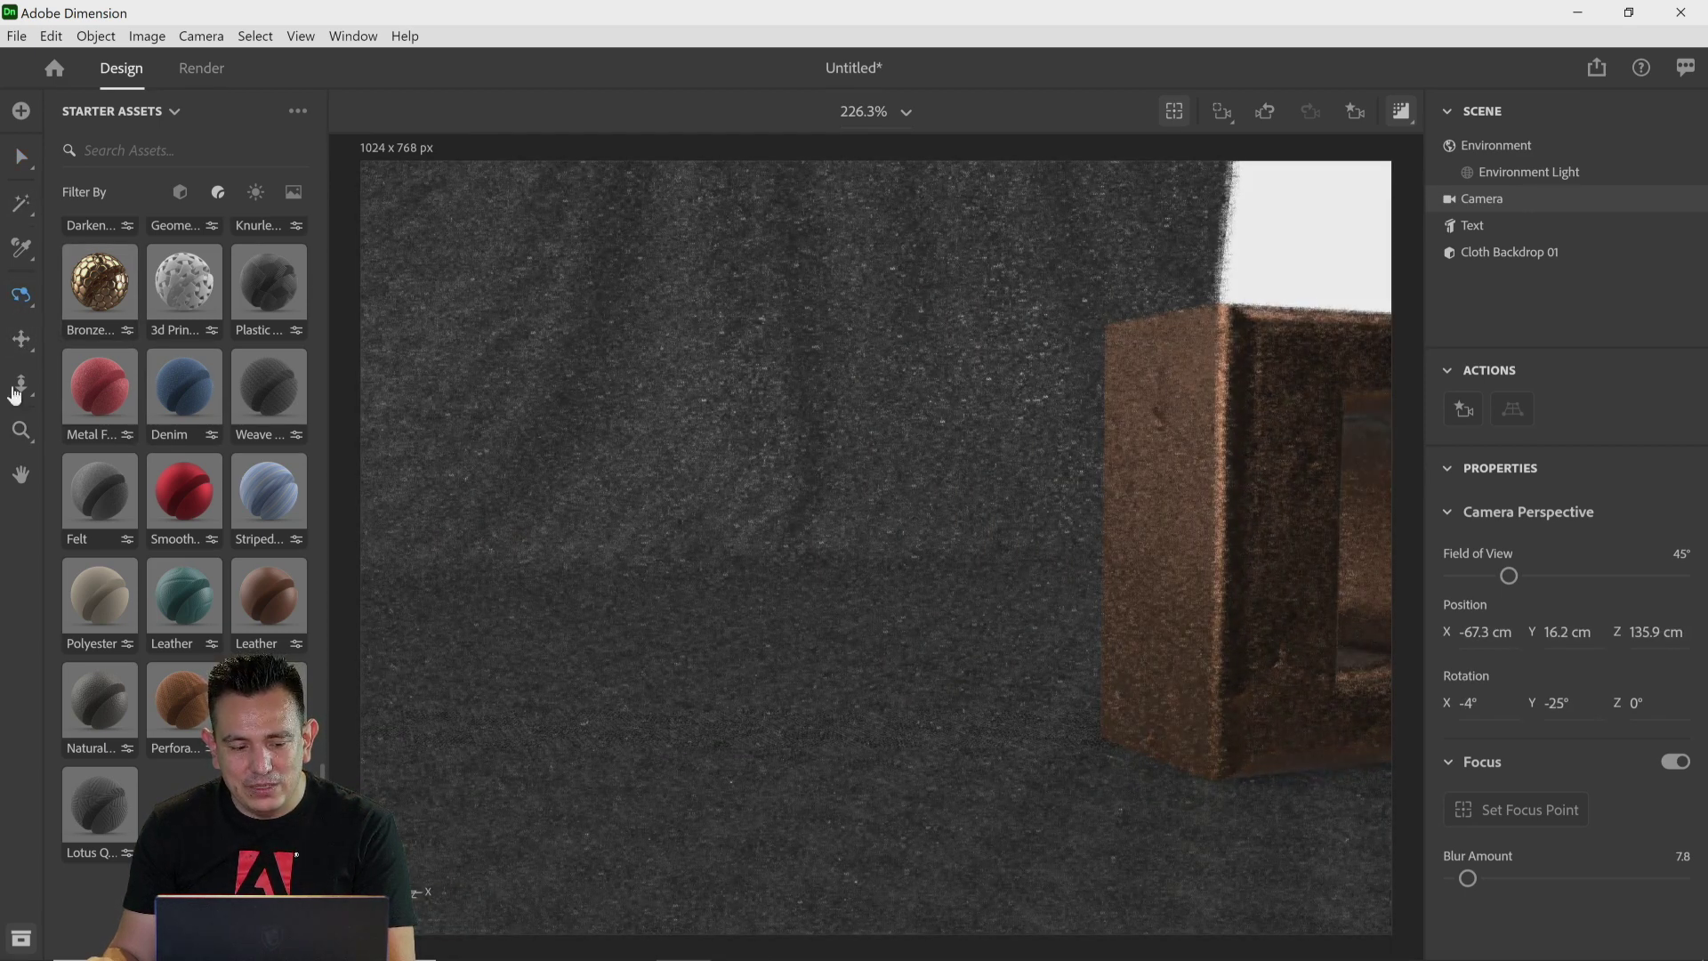
left_click_drag(1183, 585, 1199, 555)
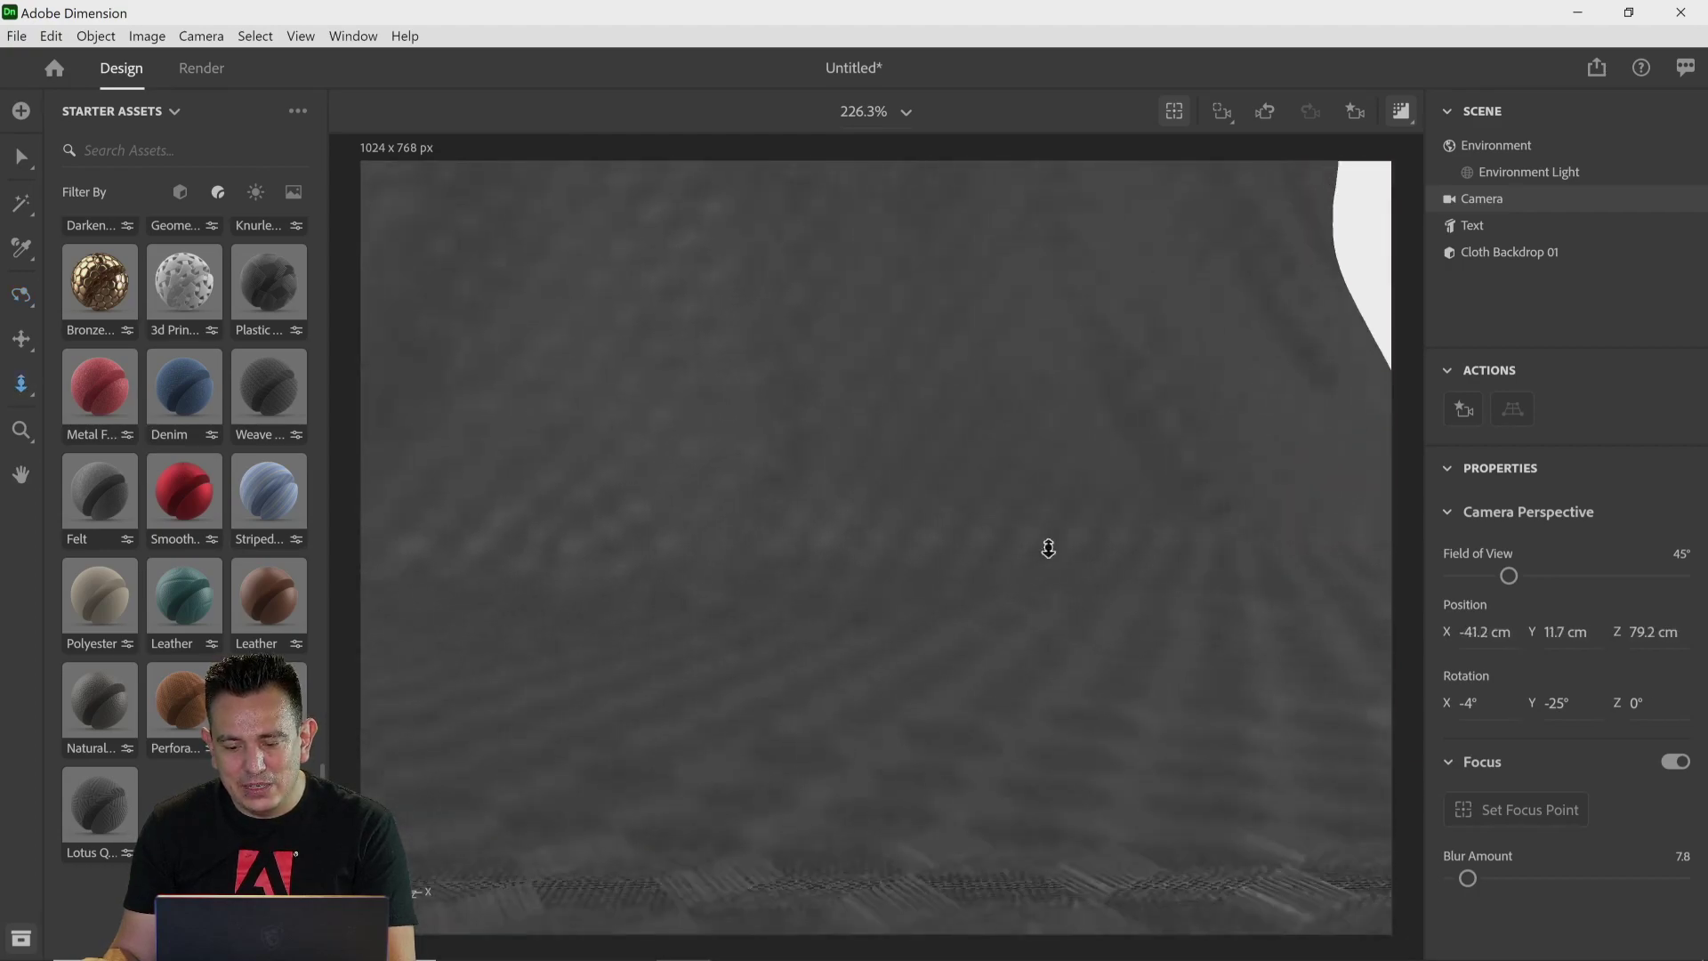
left_click(22, 339)
left_click_drag(999, 507, 728, 446)
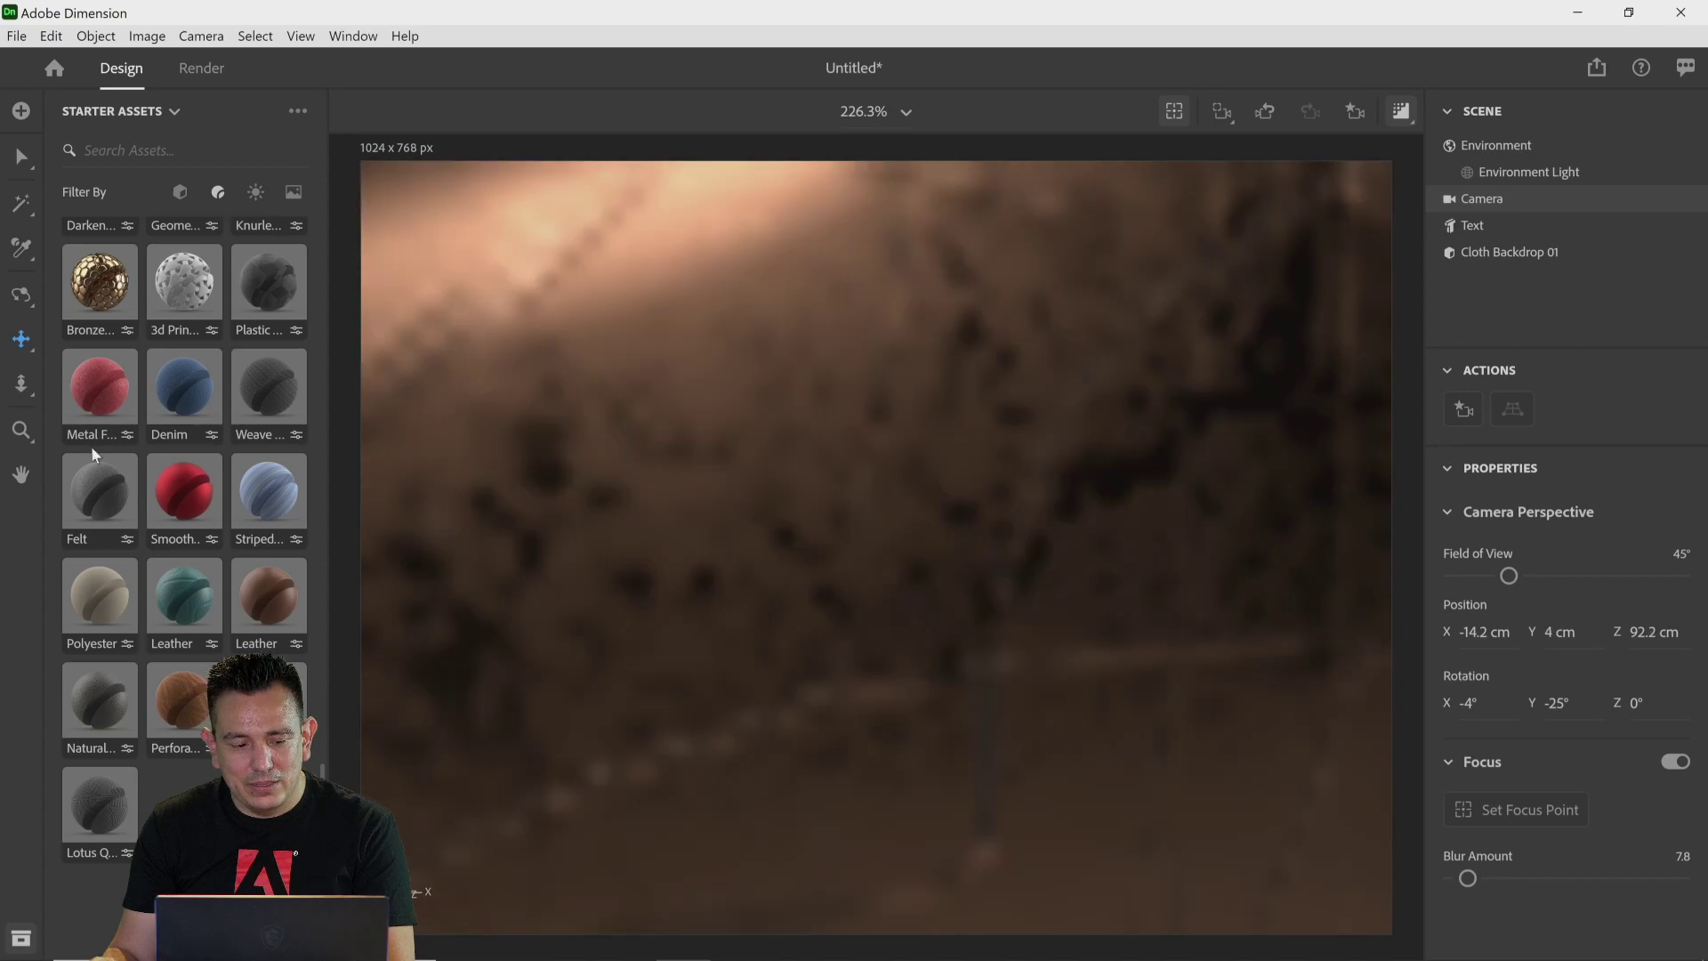
left_click(18, 387)
left_click_drag(739, 515, 780, 683)
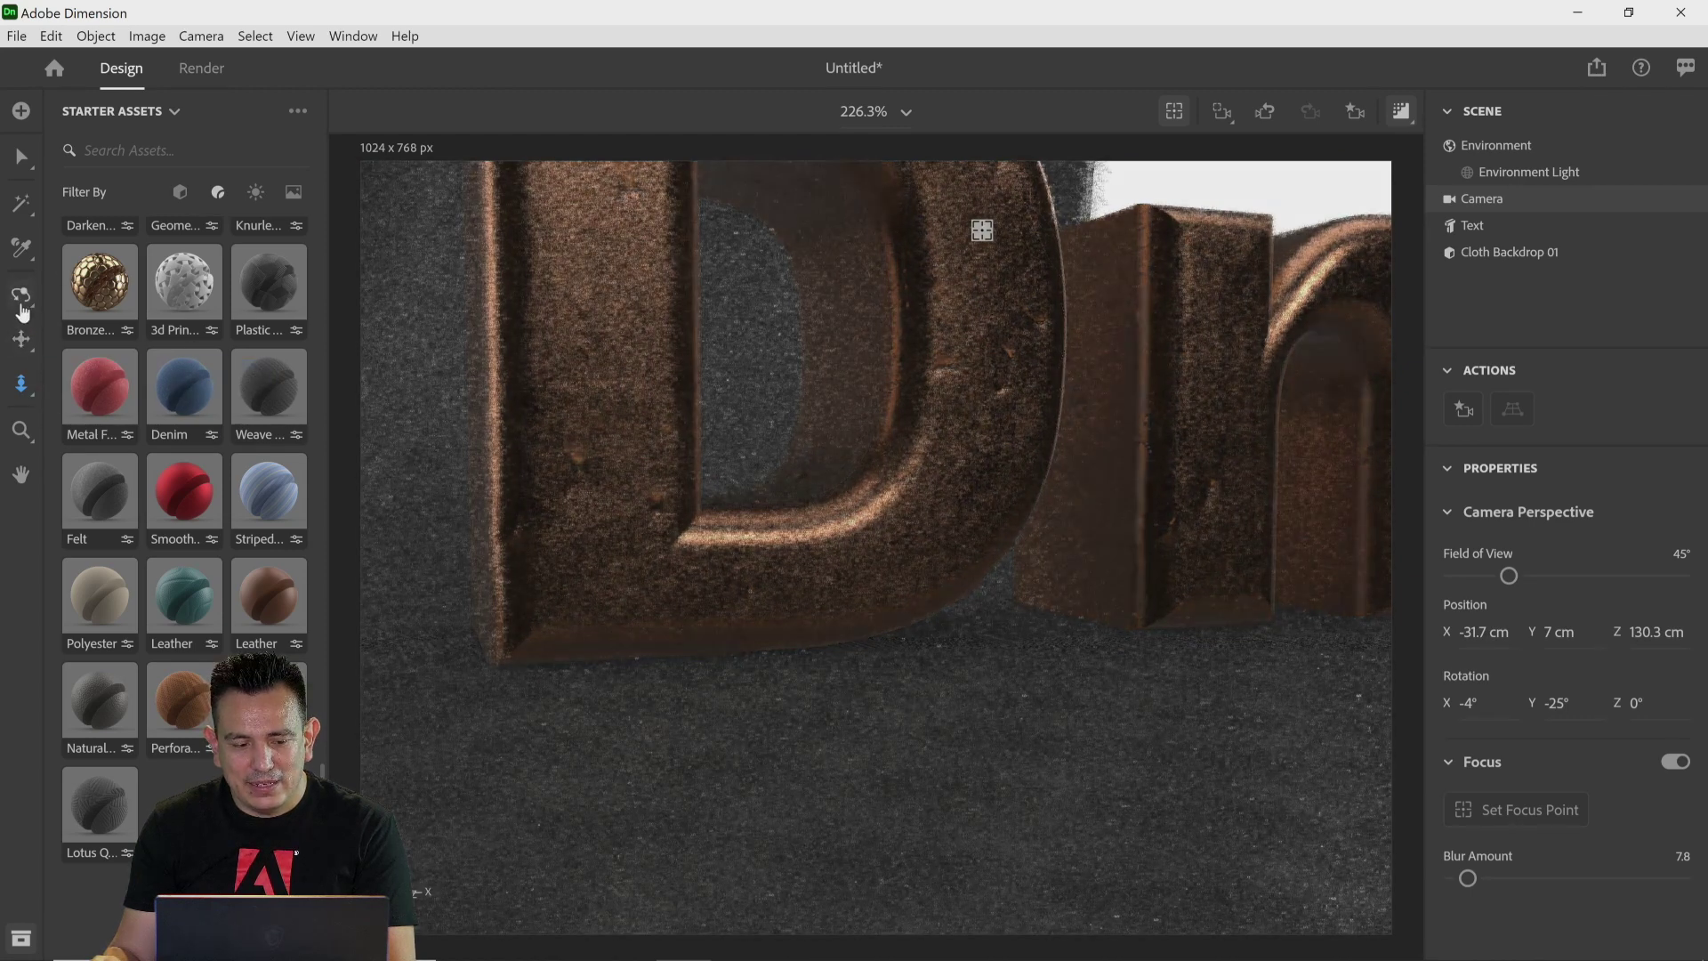
left_click(21, 294)
left_click_drag(640, 400, 777, 557)
left_click(21, 384)
left_click(22, 293)
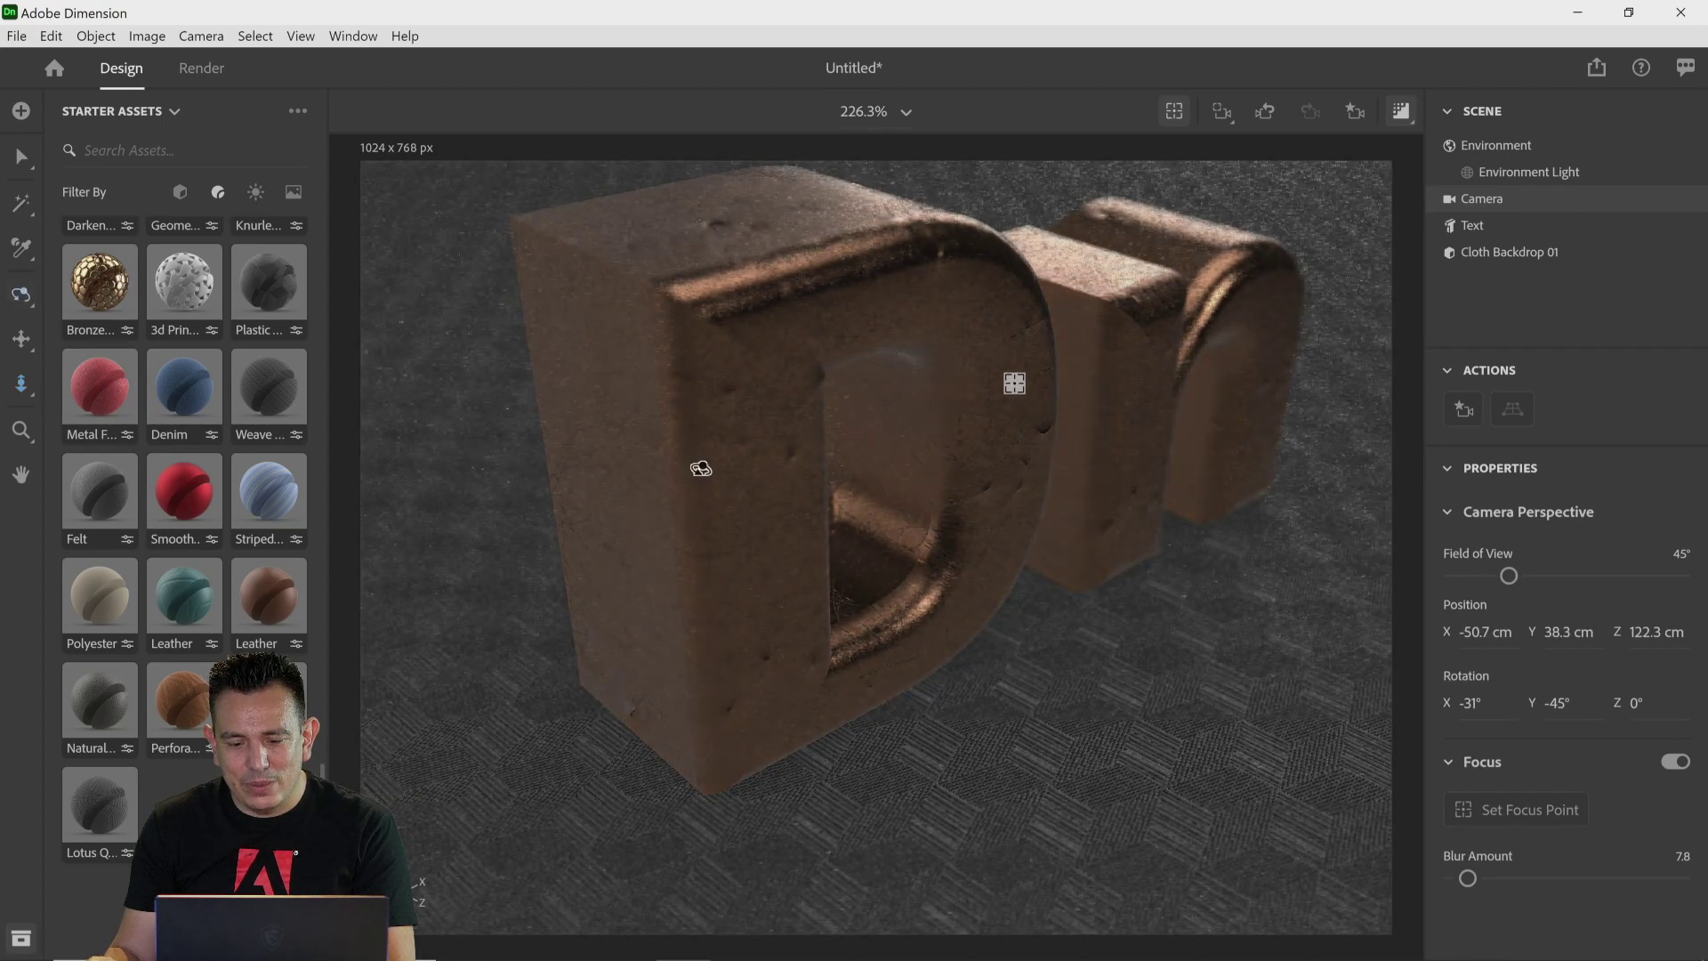
Step: Move the camera close to the side of the D letter and set the focus point on its front face
left_click_drag(701, 469, 679, 408)
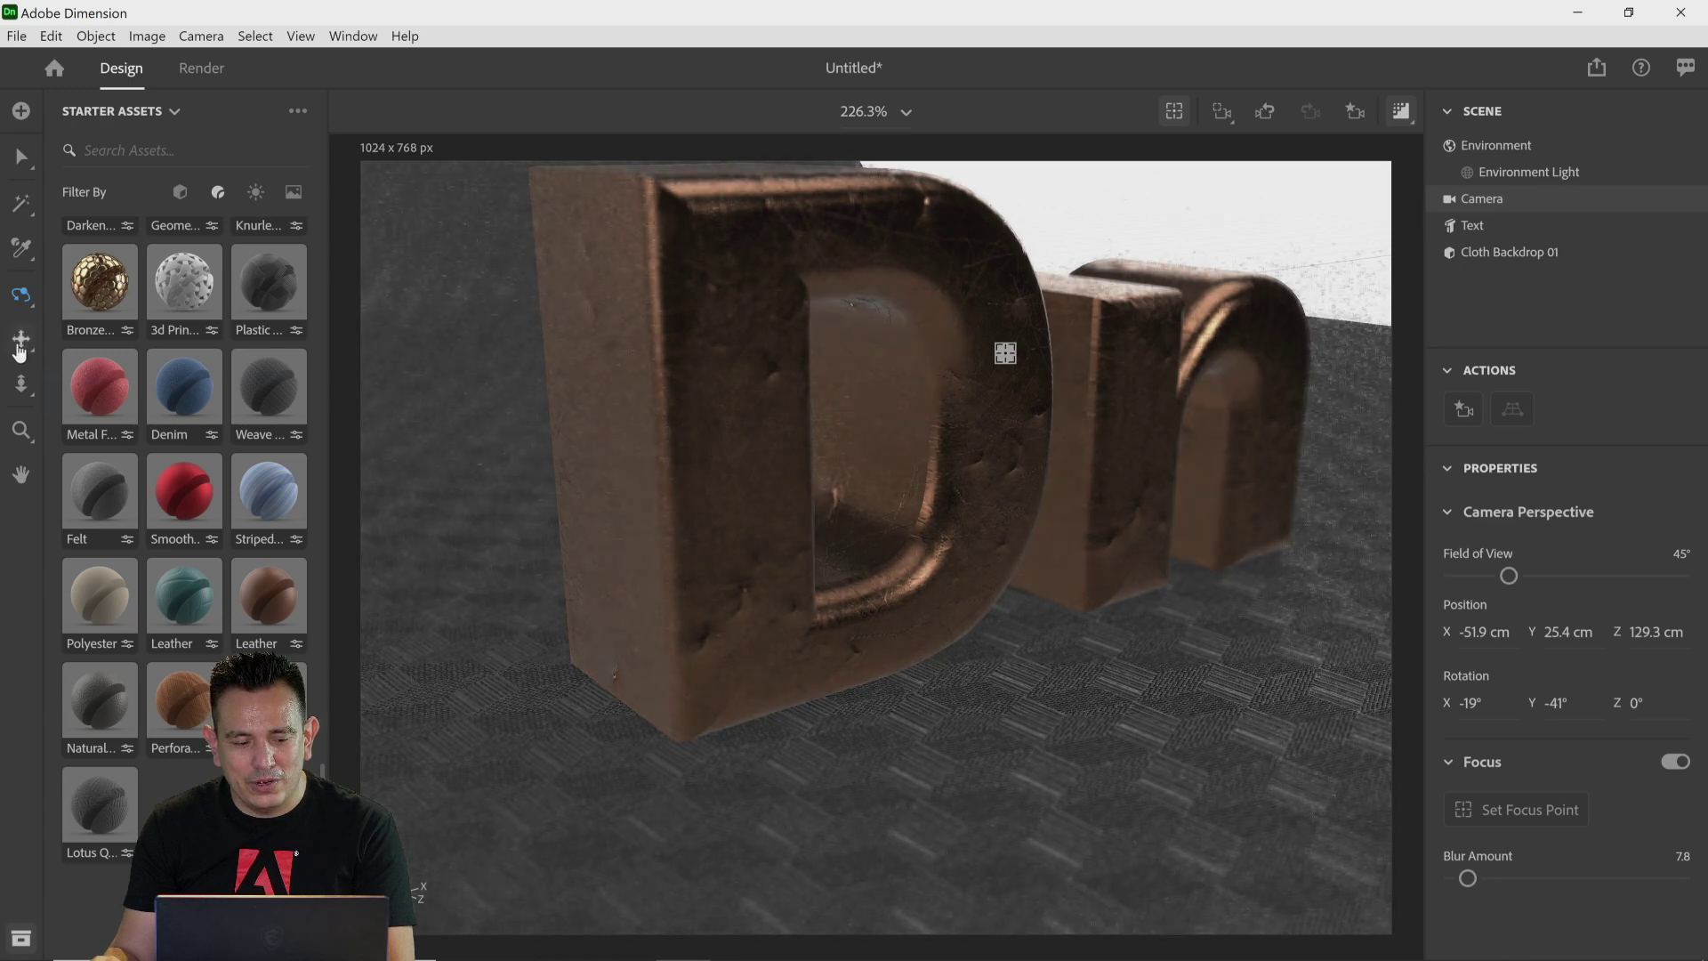
left_click(19, 347)
left_click_drag(632, 465, 629, 511)
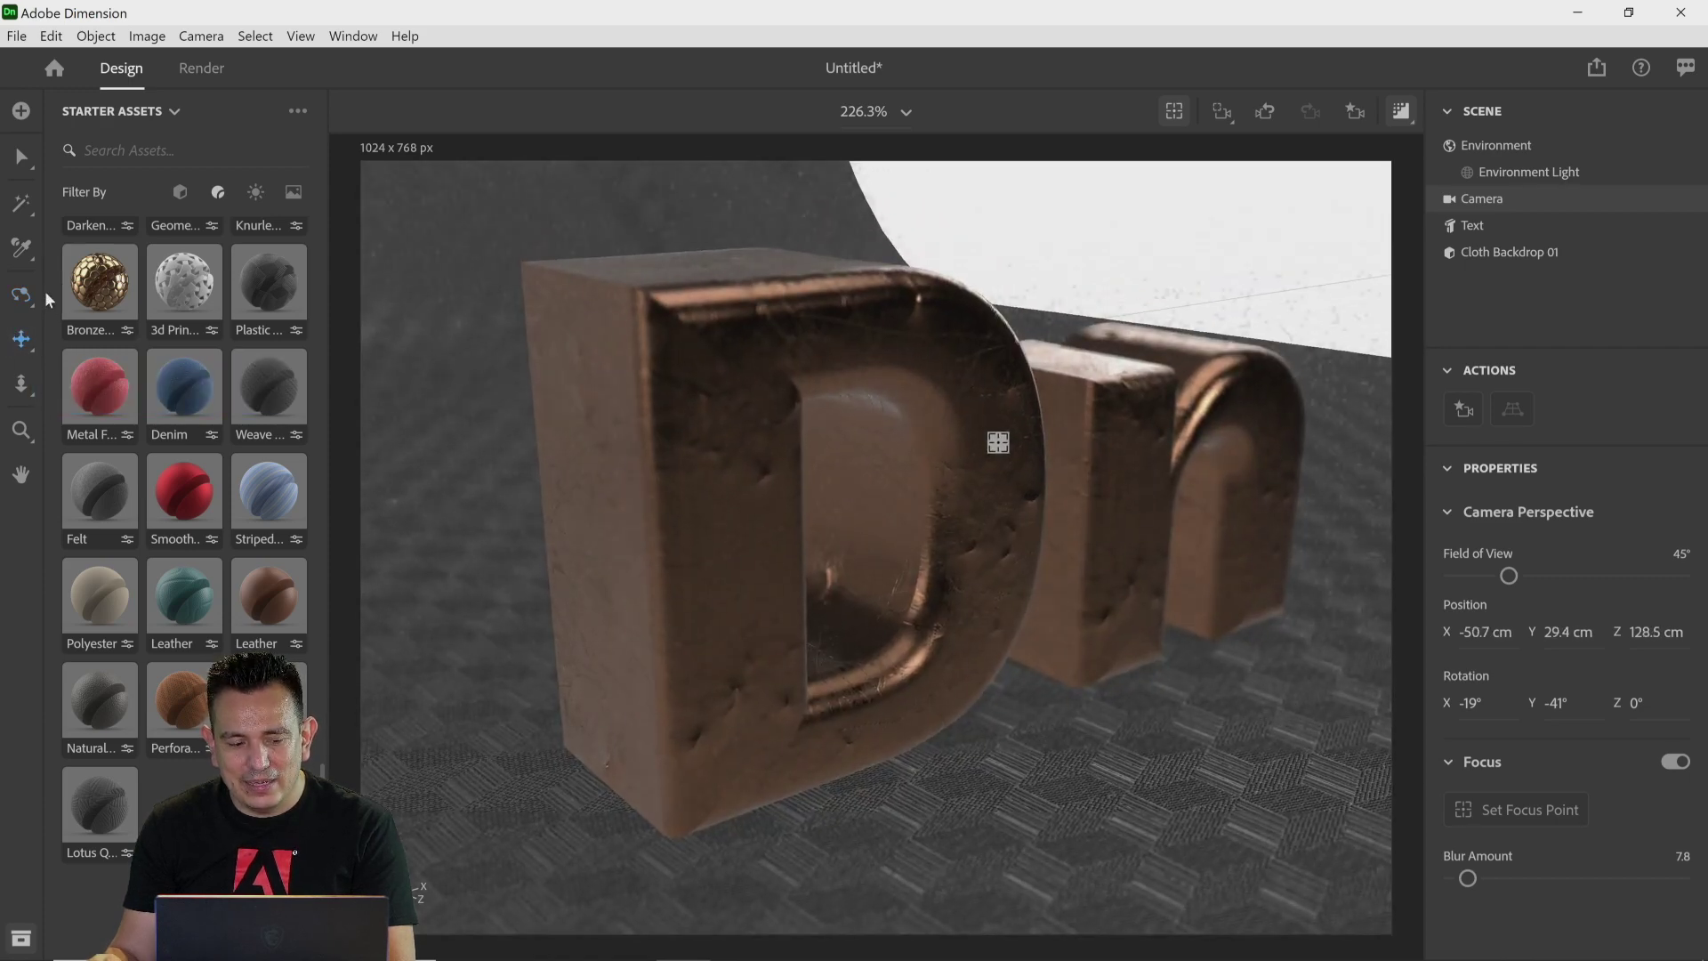
left_click(22, 295)
left_click_drag(724, 469, 793, 462)
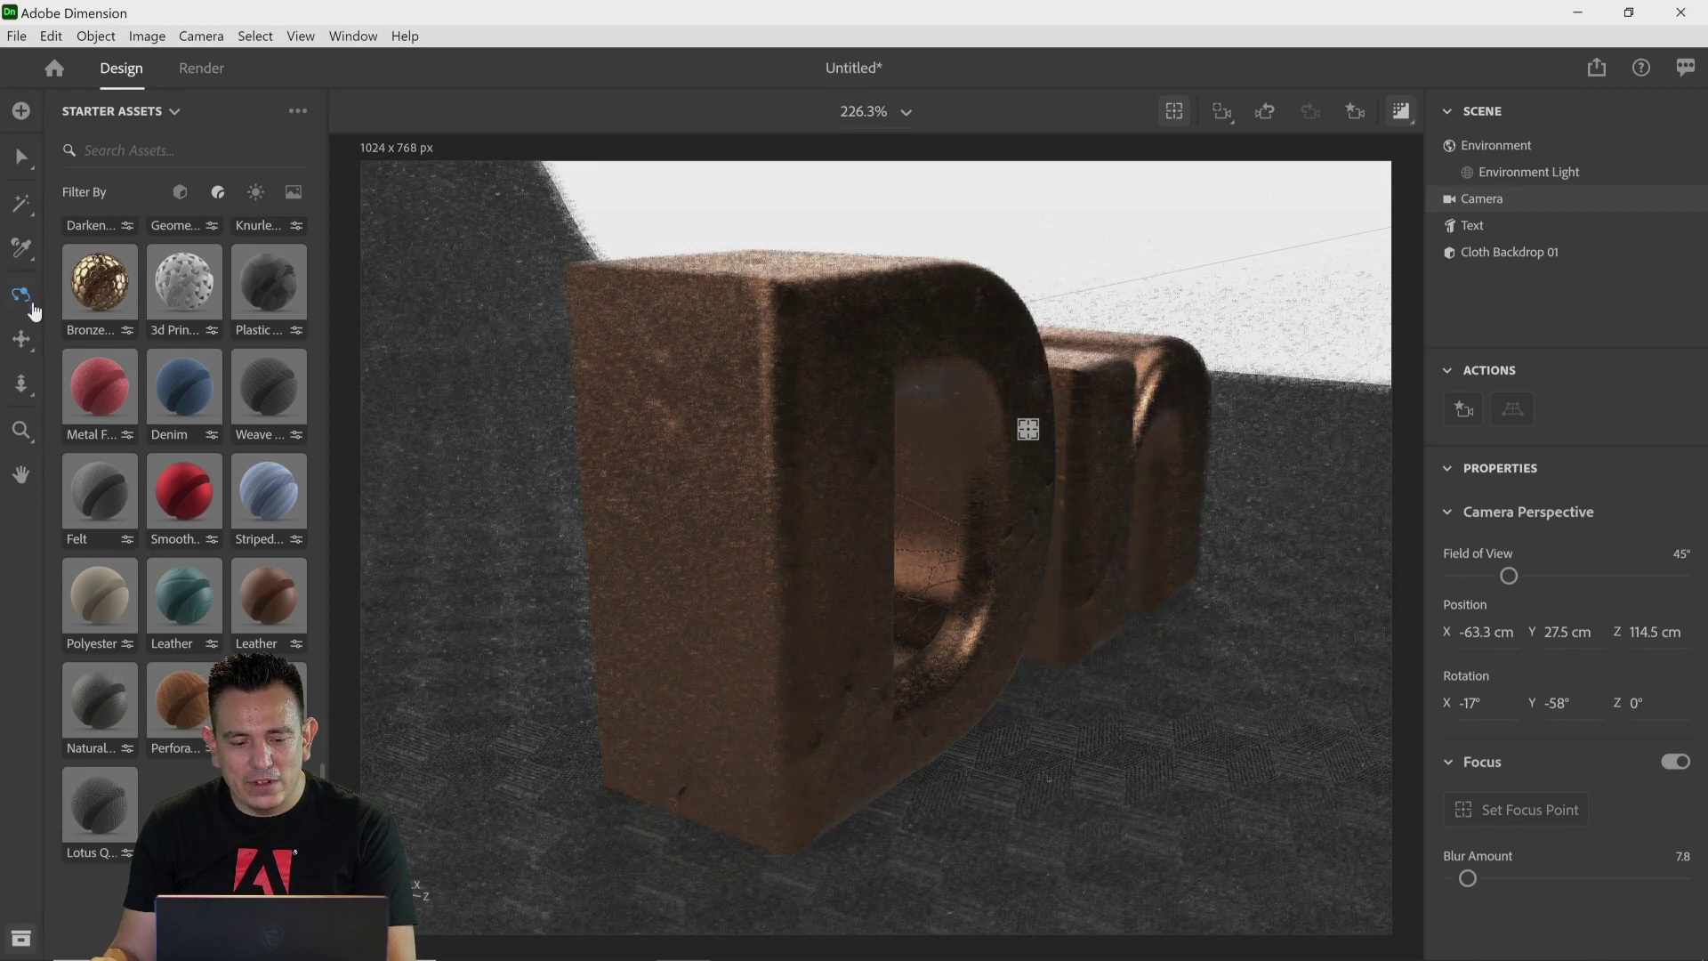
left_click(22, 384)
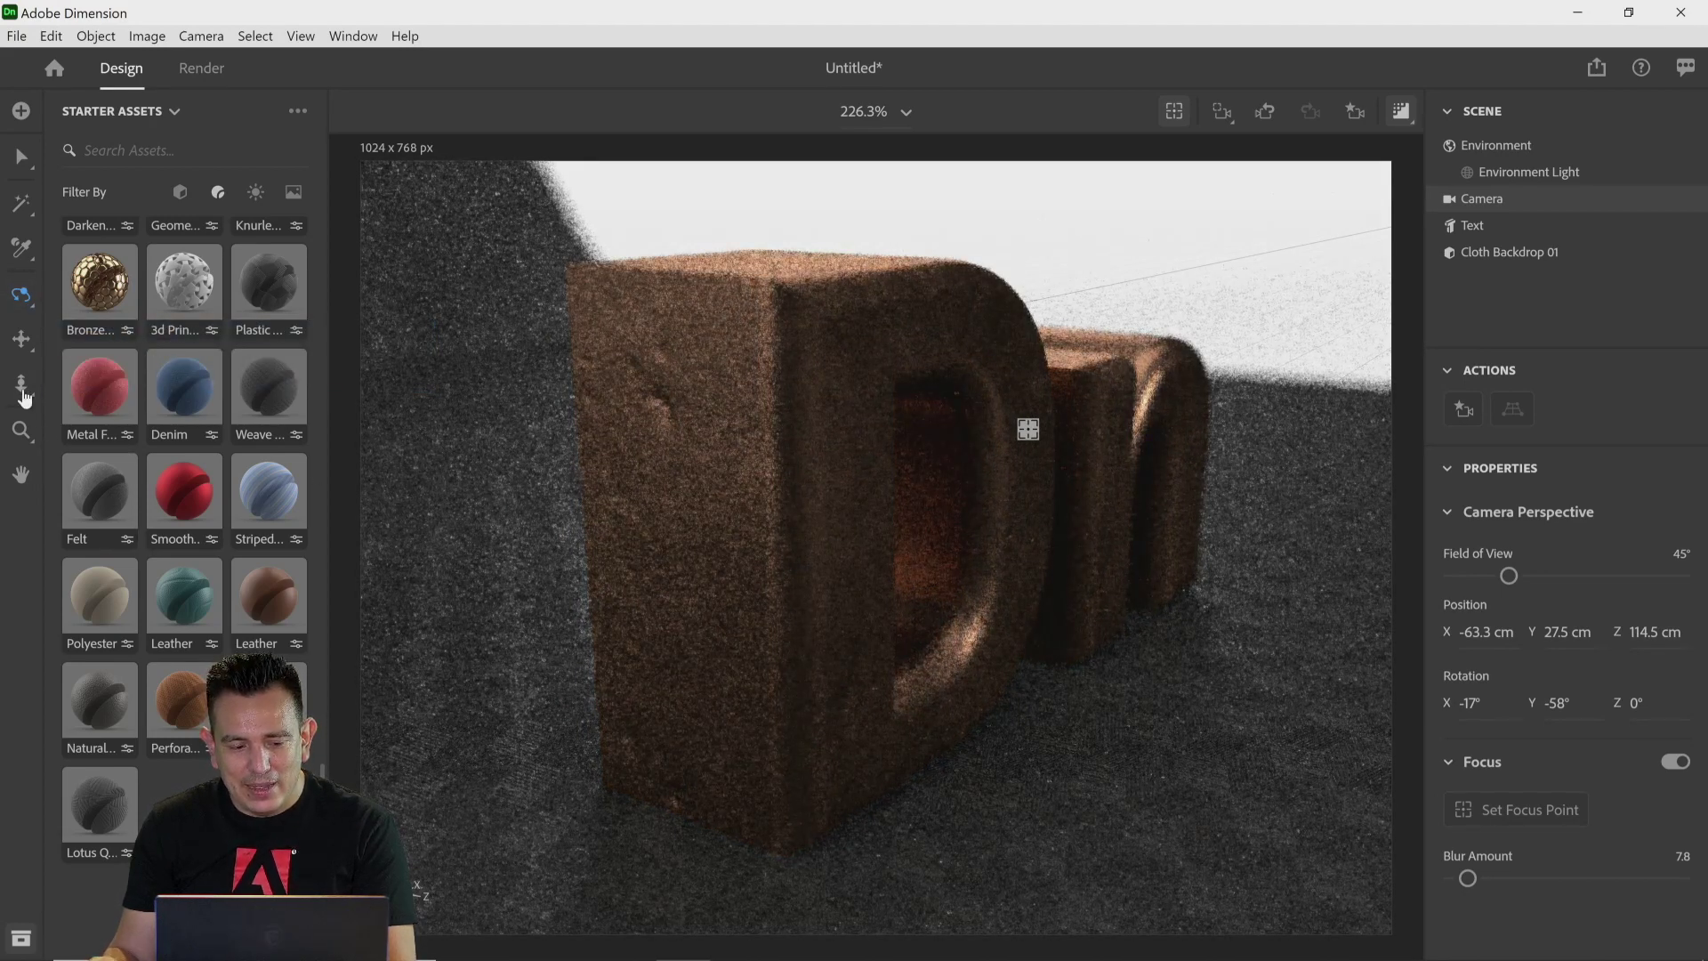
left_click_drag(622, 478, 666, 433)
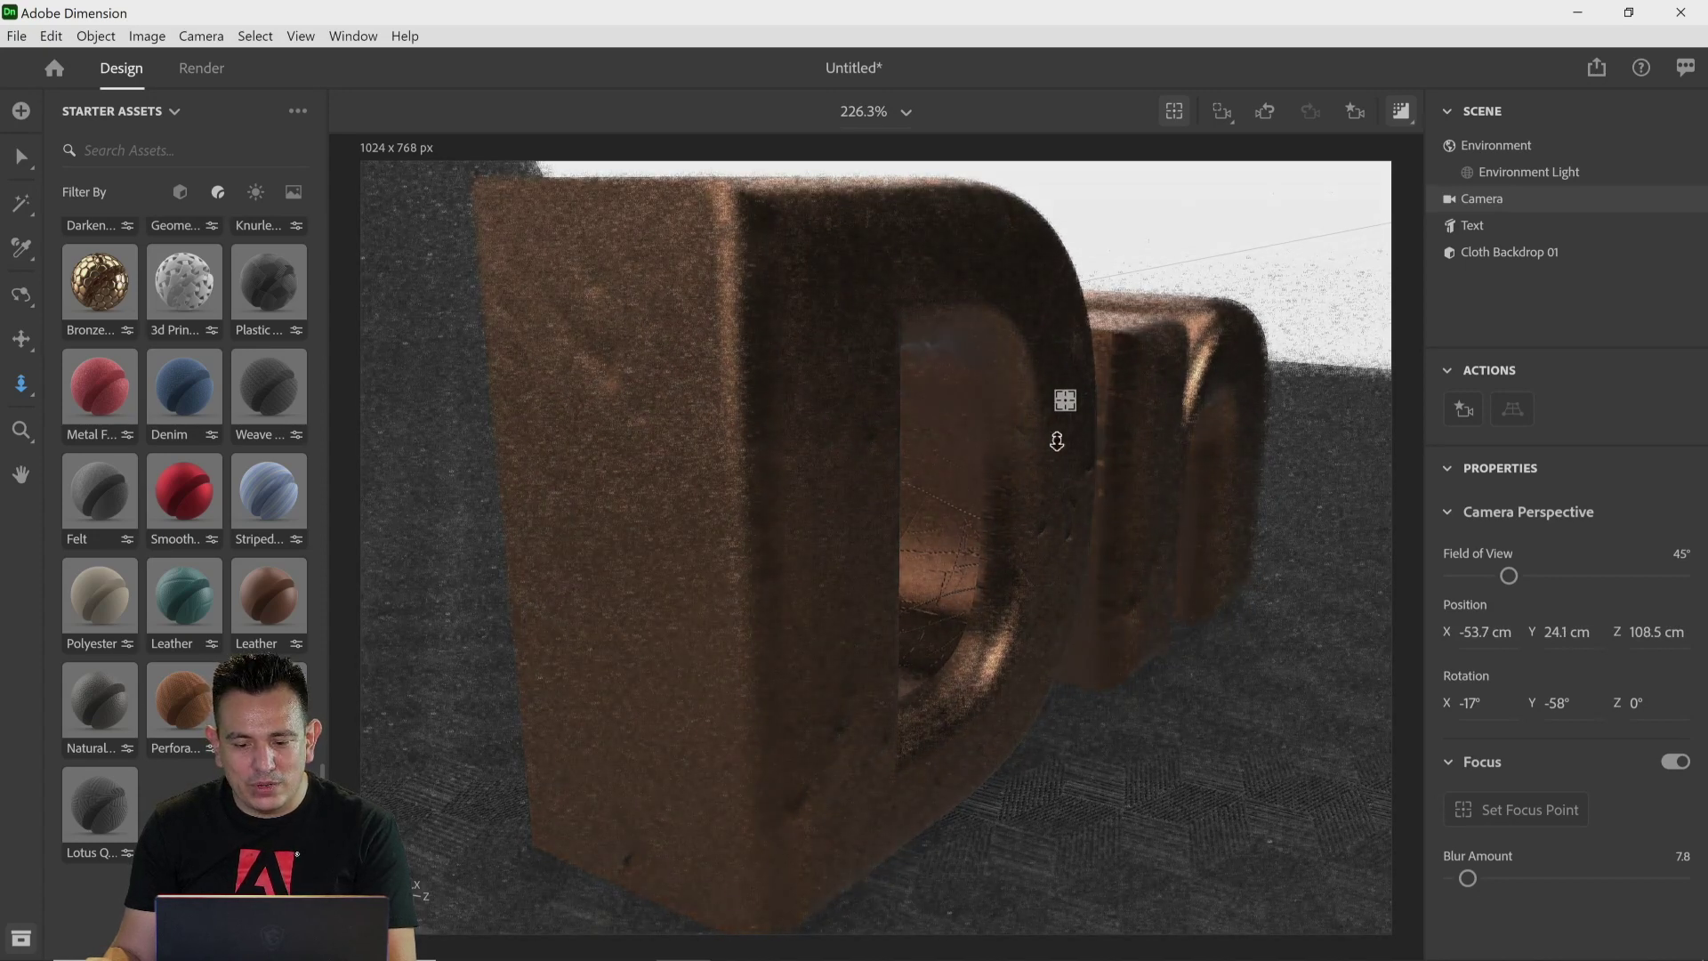
left_click(738, 403)
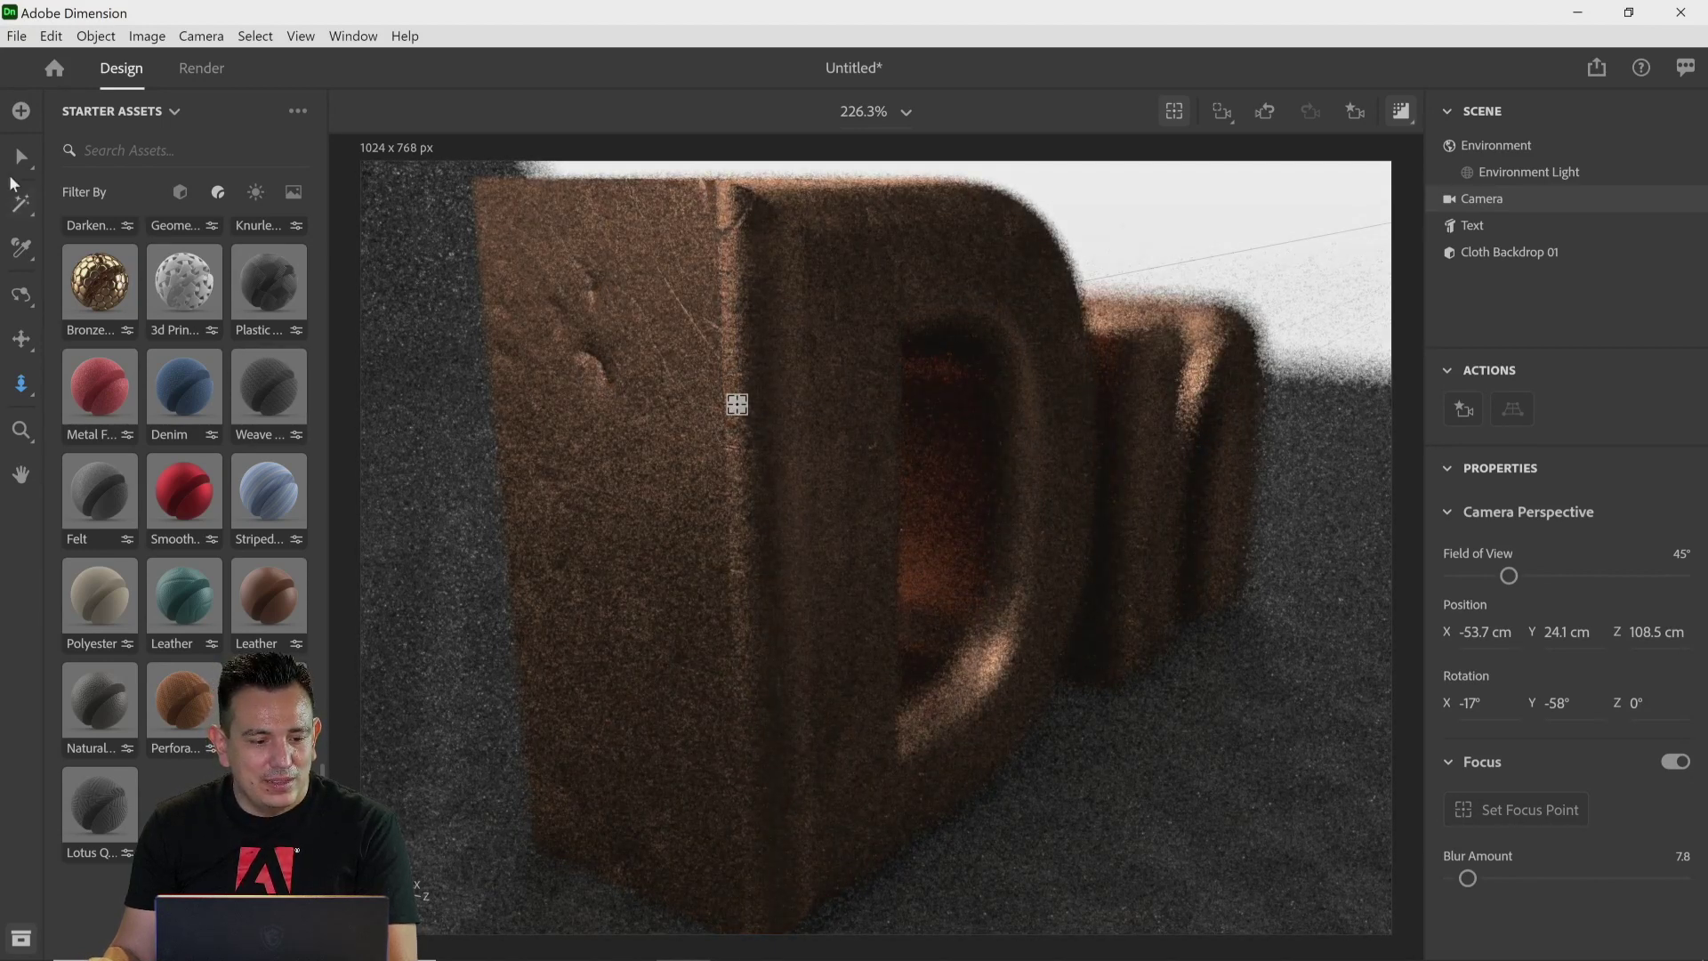
Step: Switch to the Select tool, select the text and nudge its transform gizmo
key("v")
left_click(434, 265)
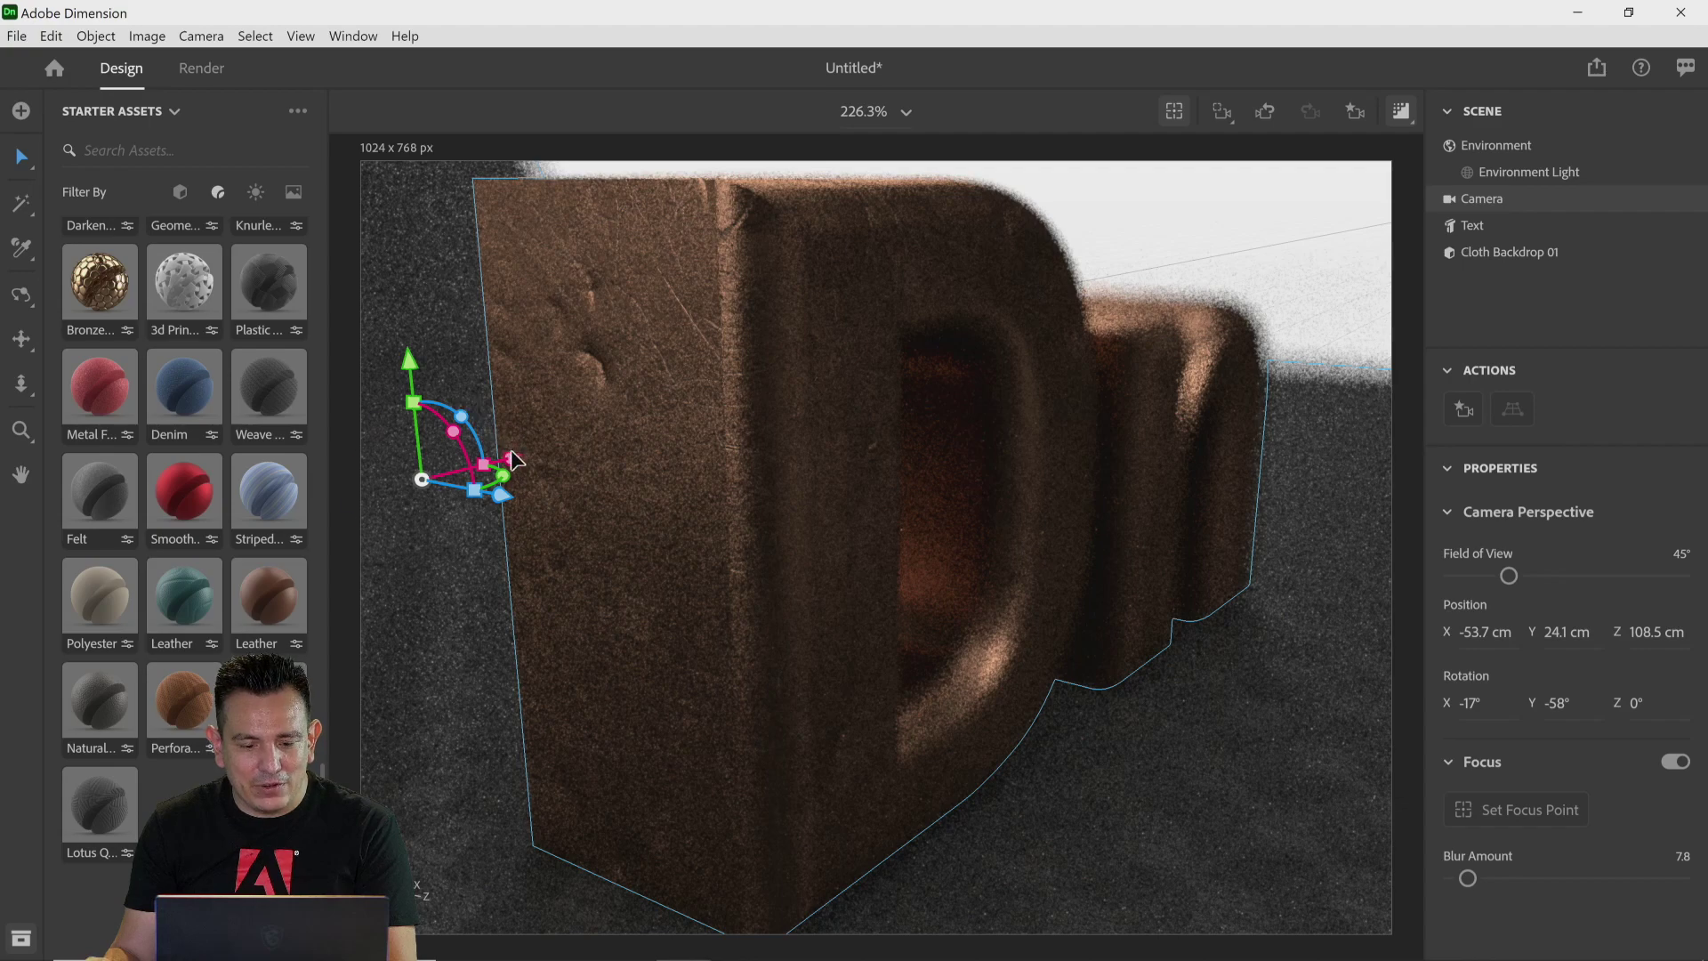
left_click_drag(519, 457, 505, 520)
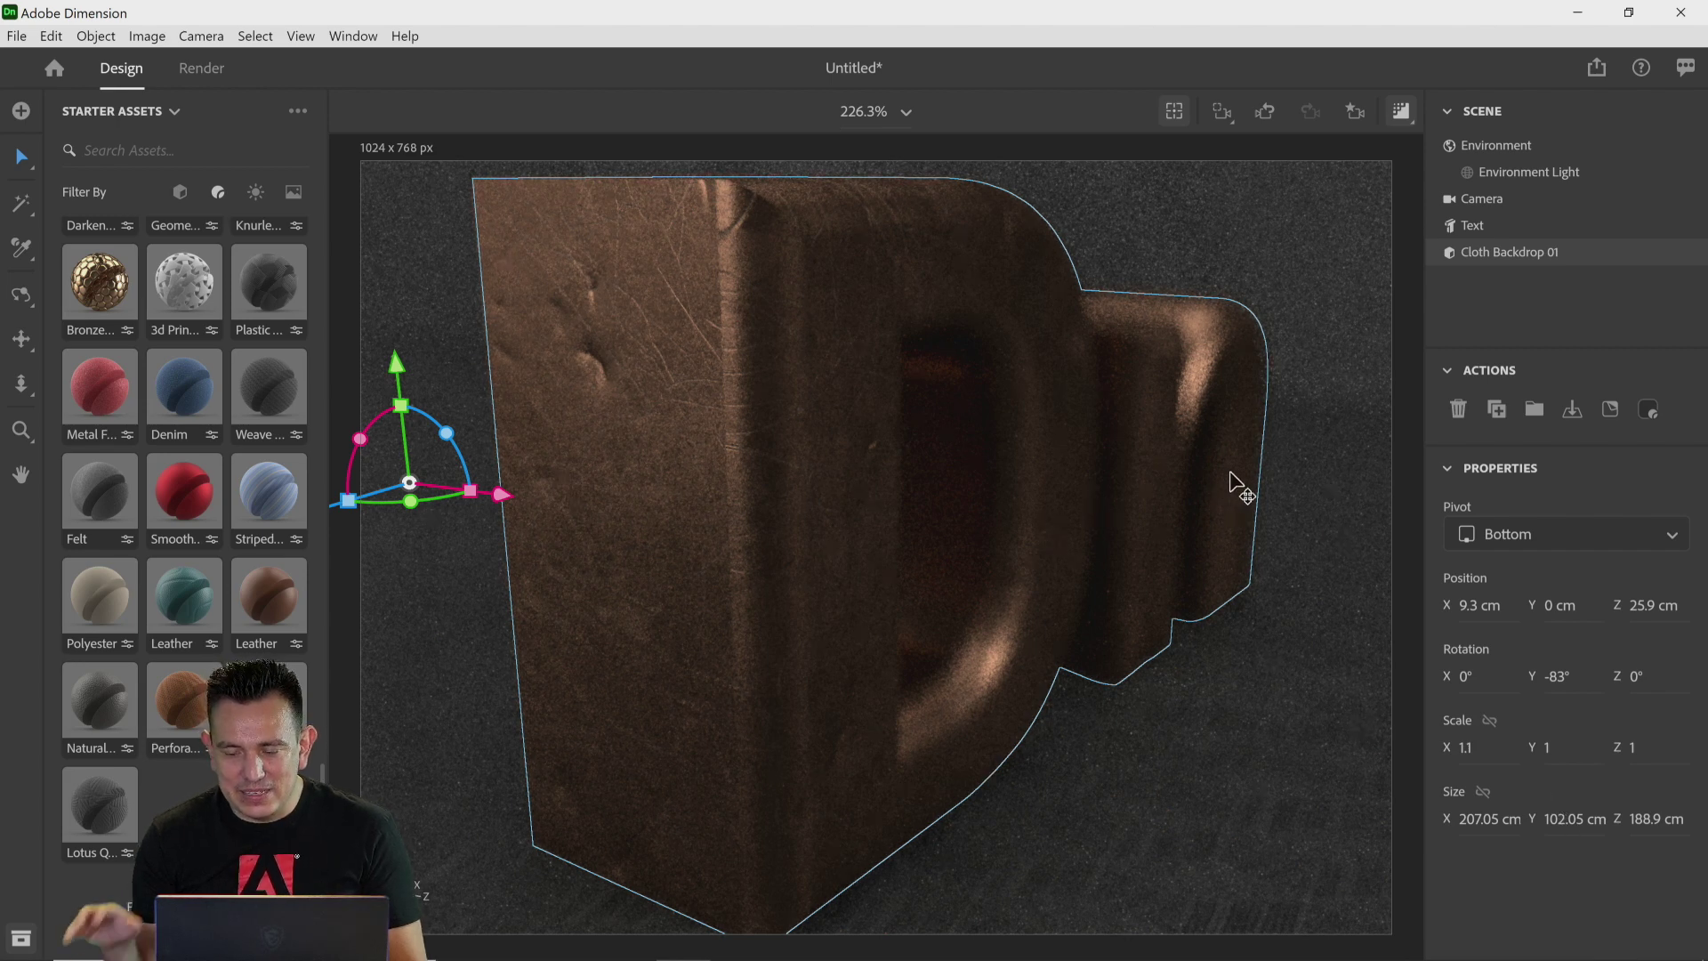
Step: Select the camera and lower its Blur Amount to 2.4
left_click(1476, 200)
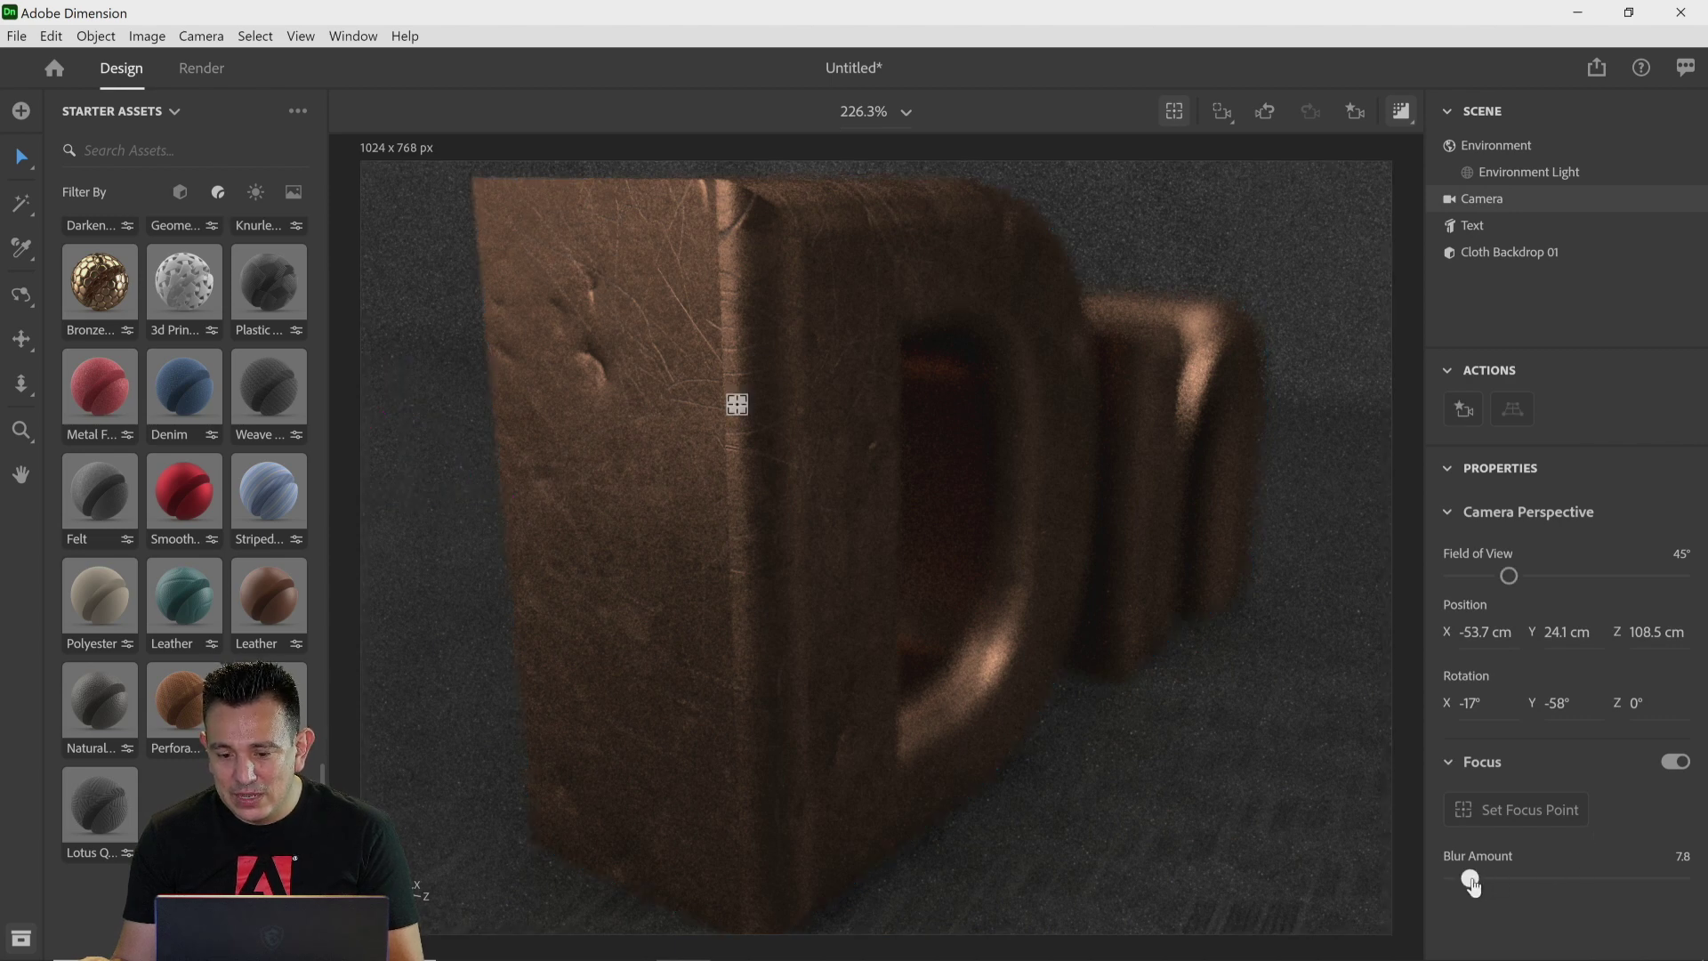
left_click_drag(1473, 884, 1460, 887)
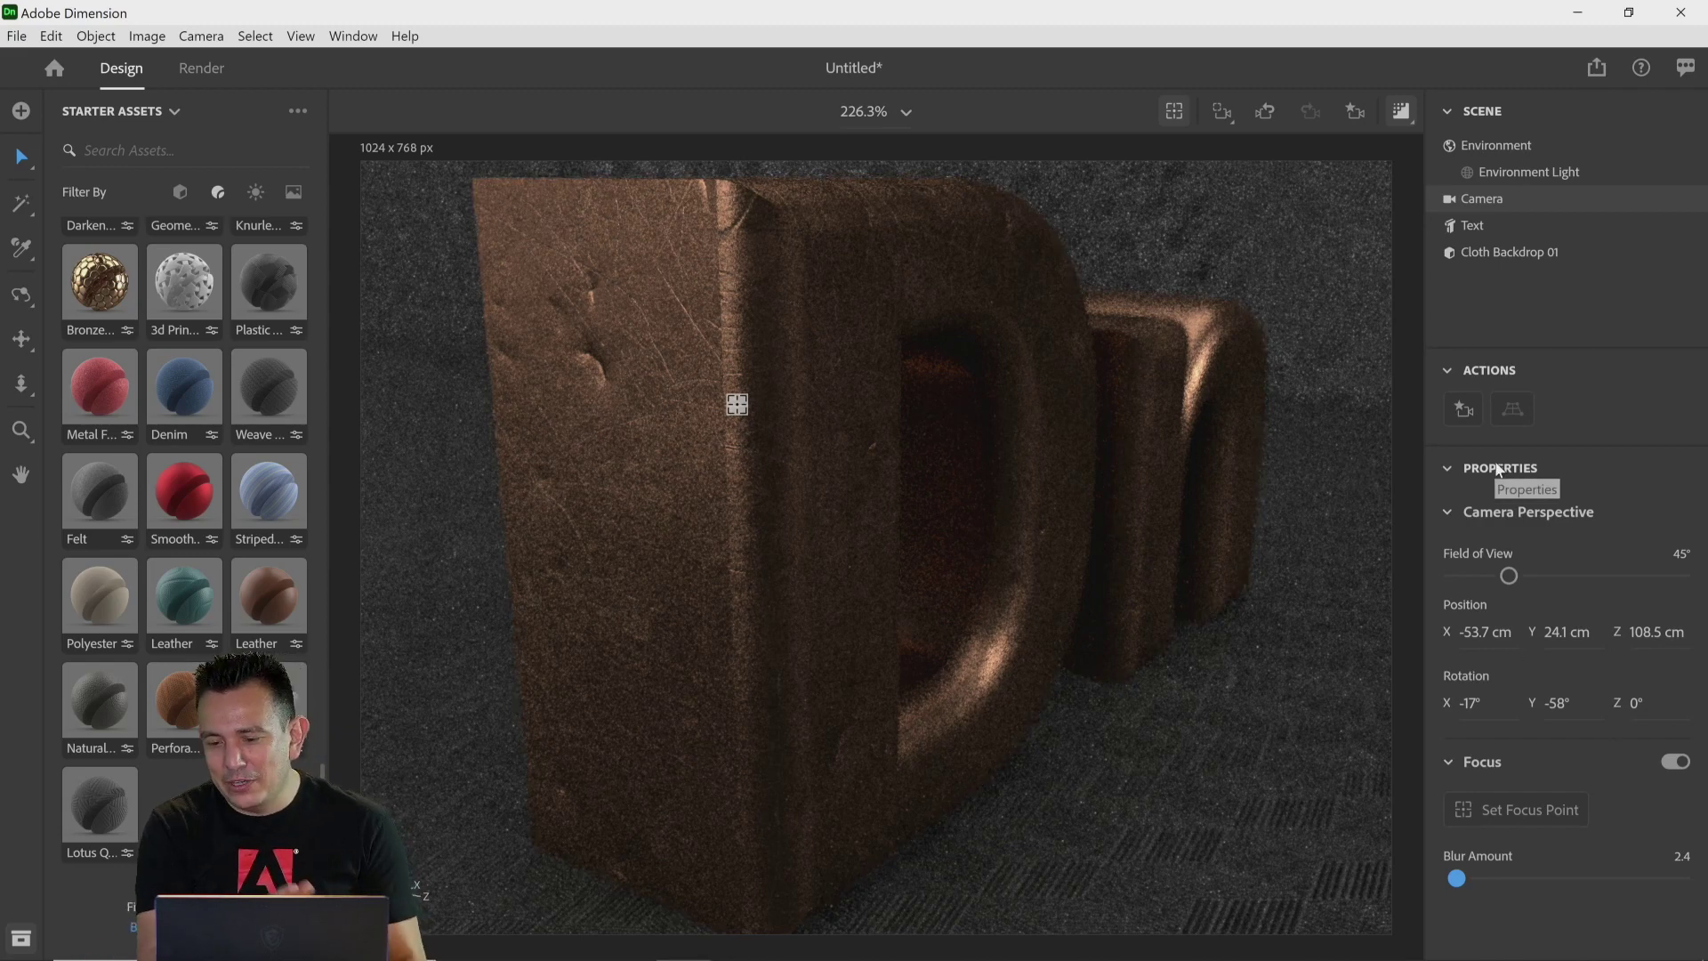
Step: Select the text and reduce its Depth to 3 cm
left_click(1506, 233)
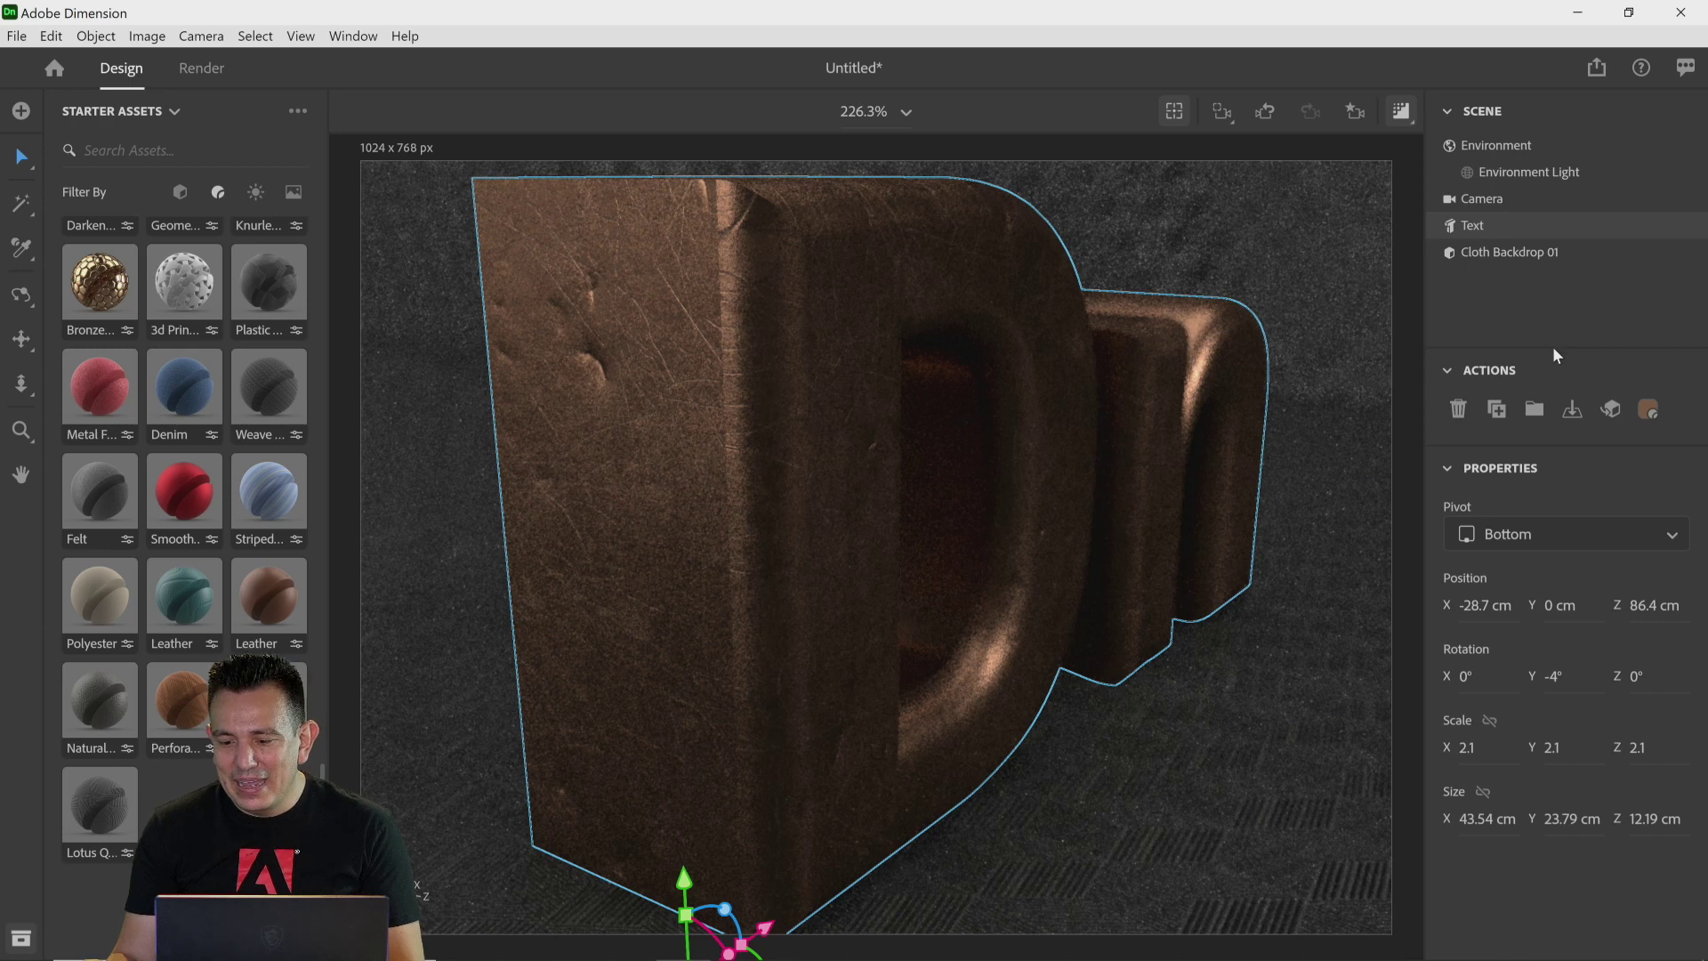
scroll(1592, 782, "down", 4)
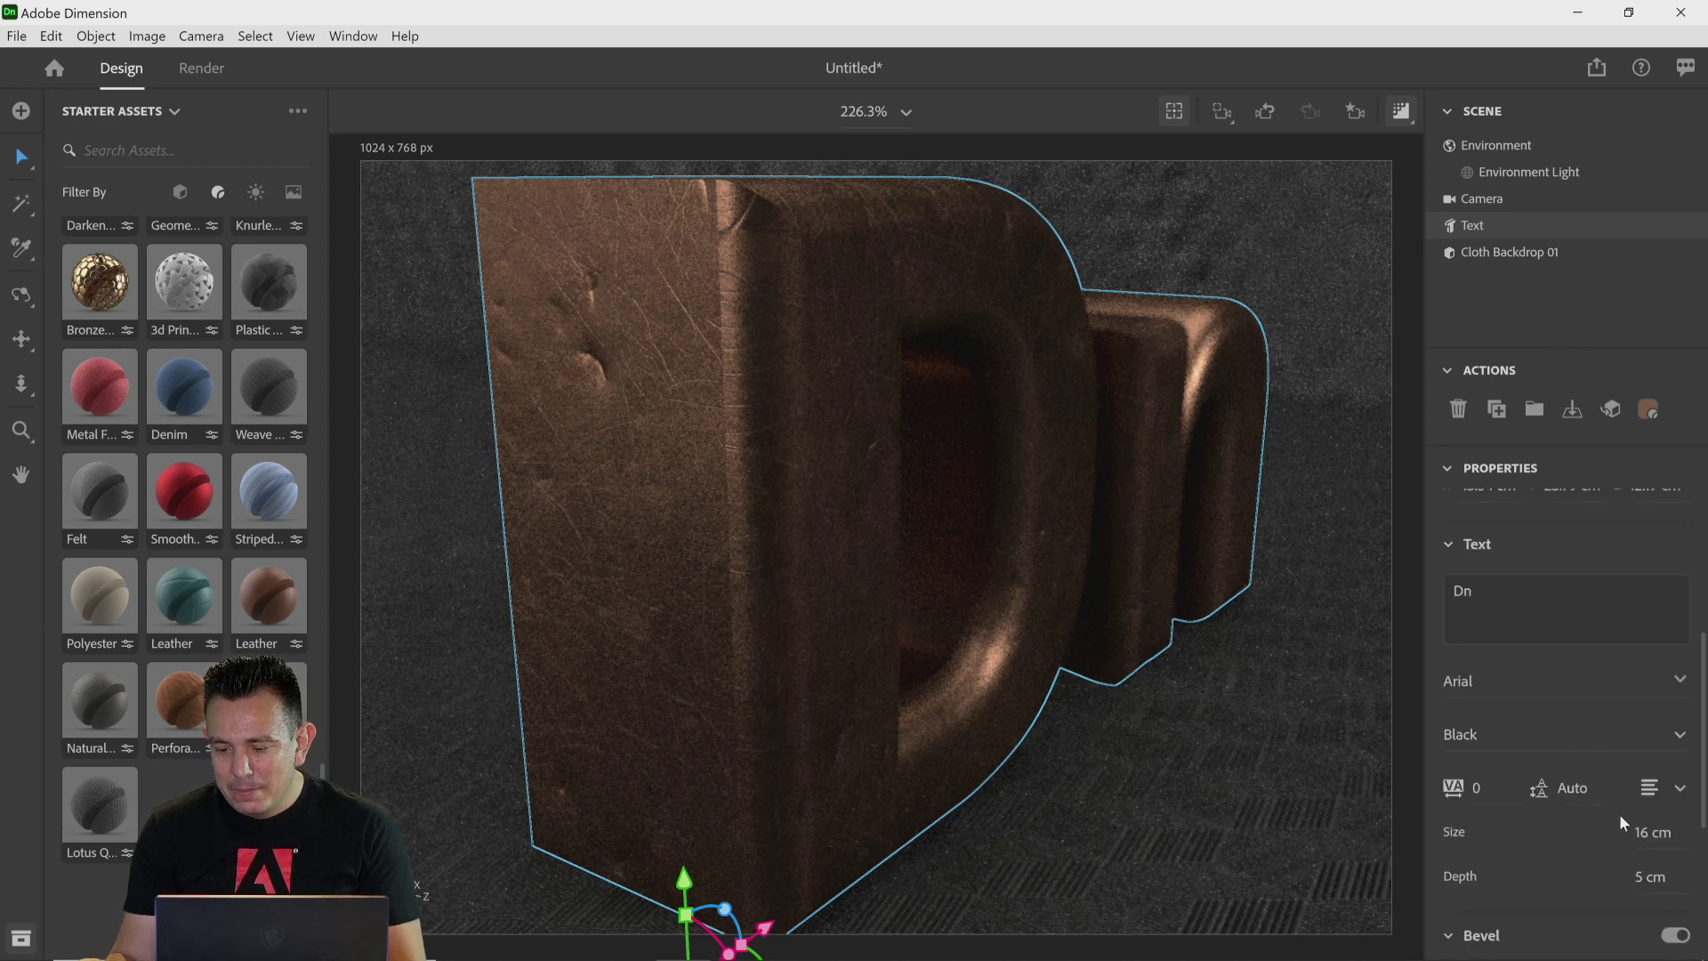
left_click_drag(1641, 879, 1622, 880)
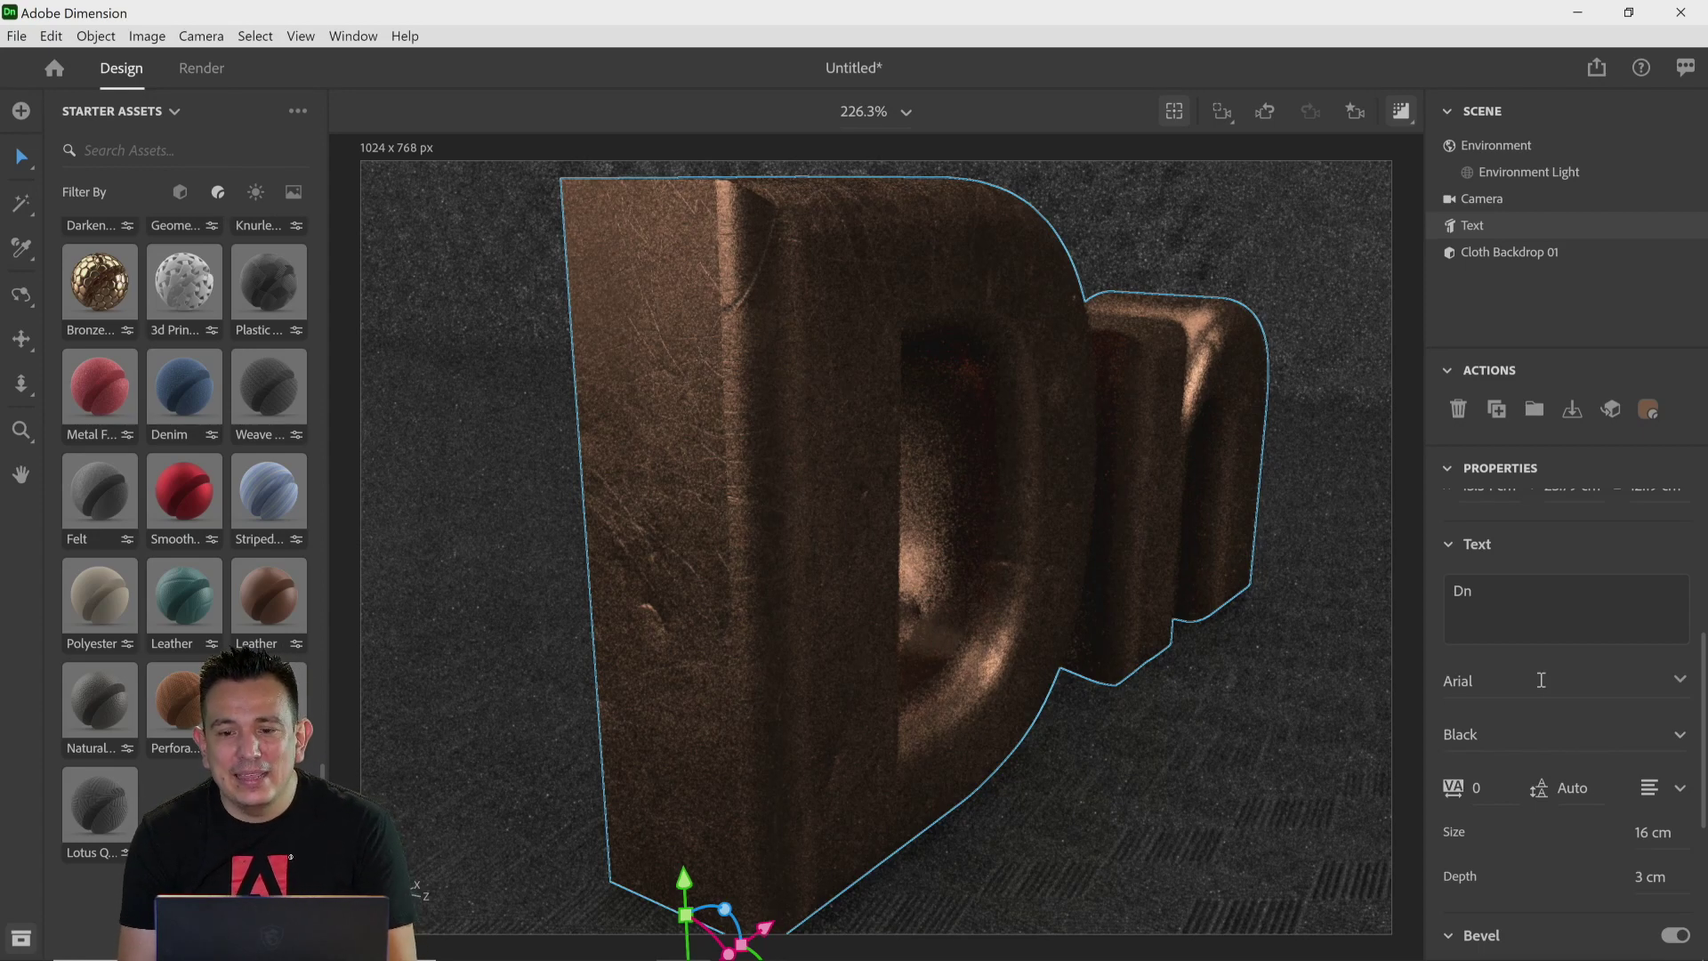
Step: Add a camera bookmark for the current view named "Second Final"
left_click(1361, 114)
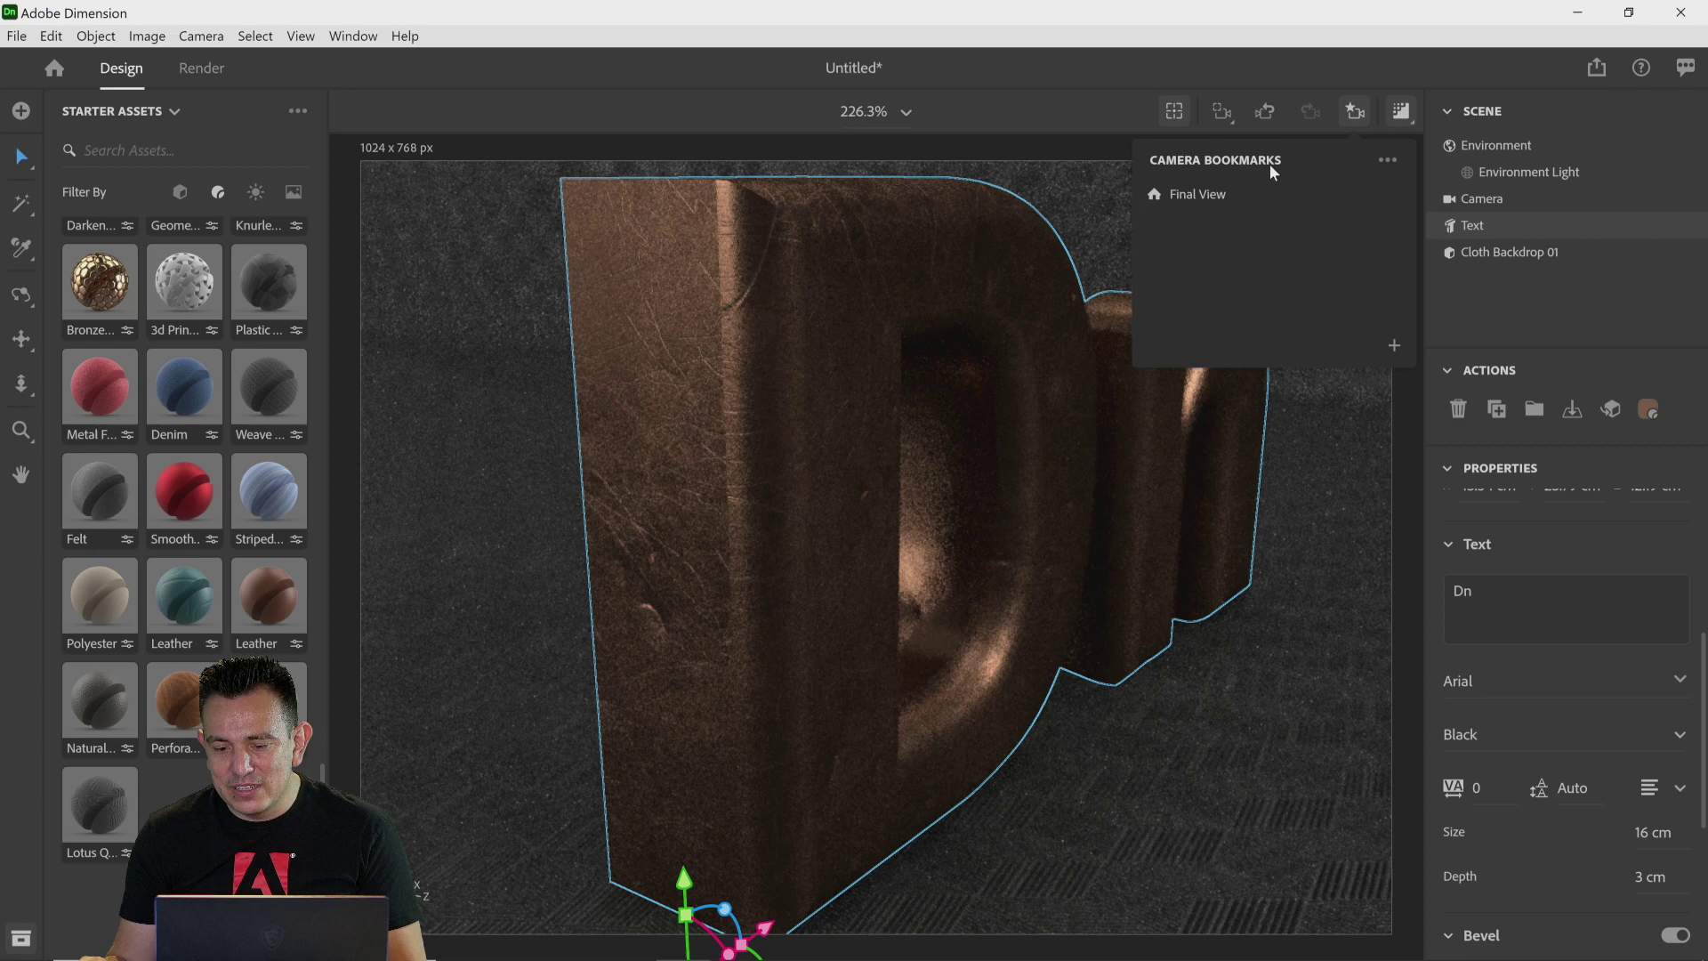
left_click(1394, 347)
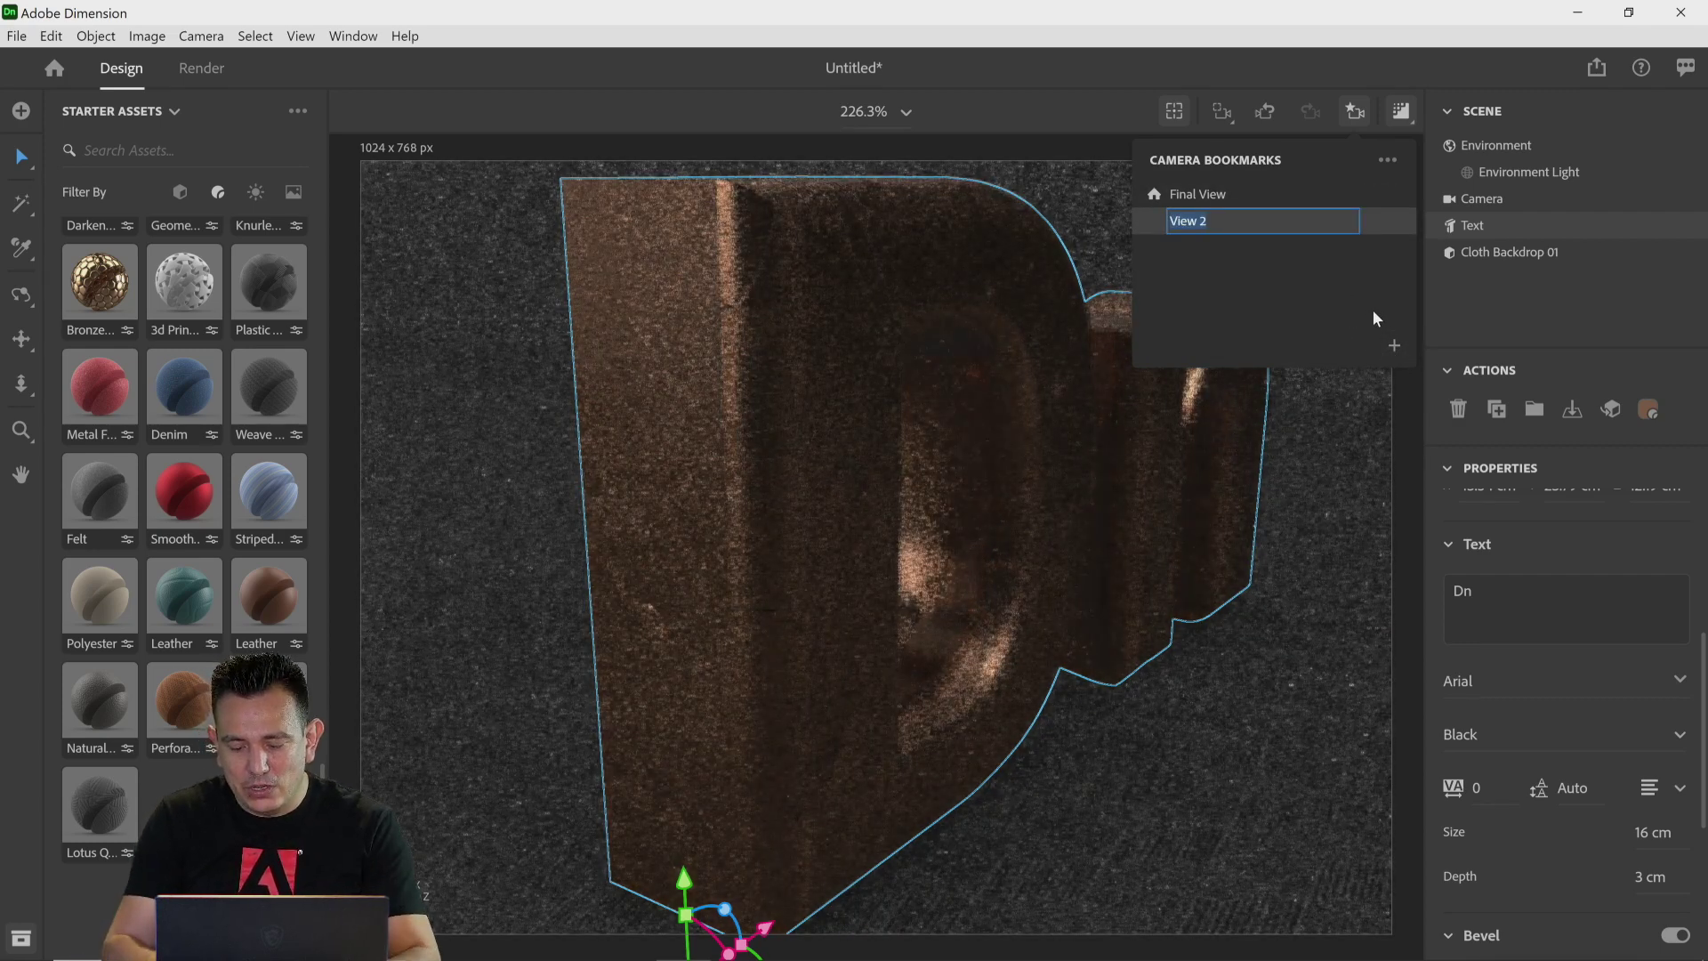
type("S")
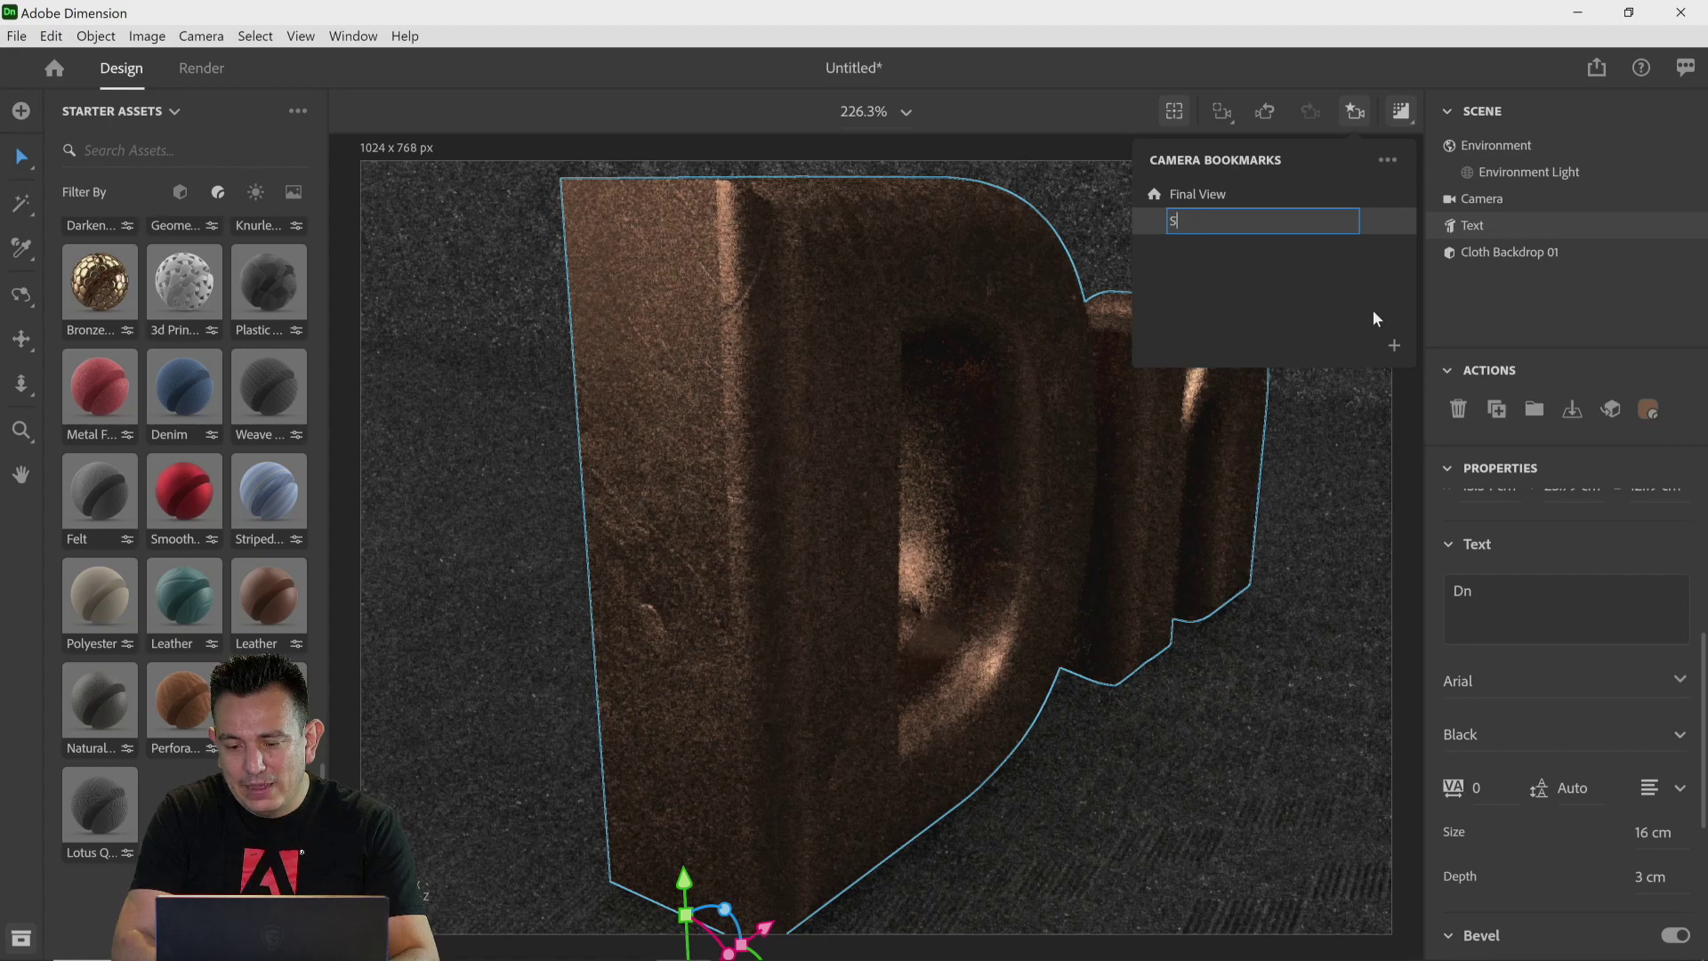
type("econd Fl")
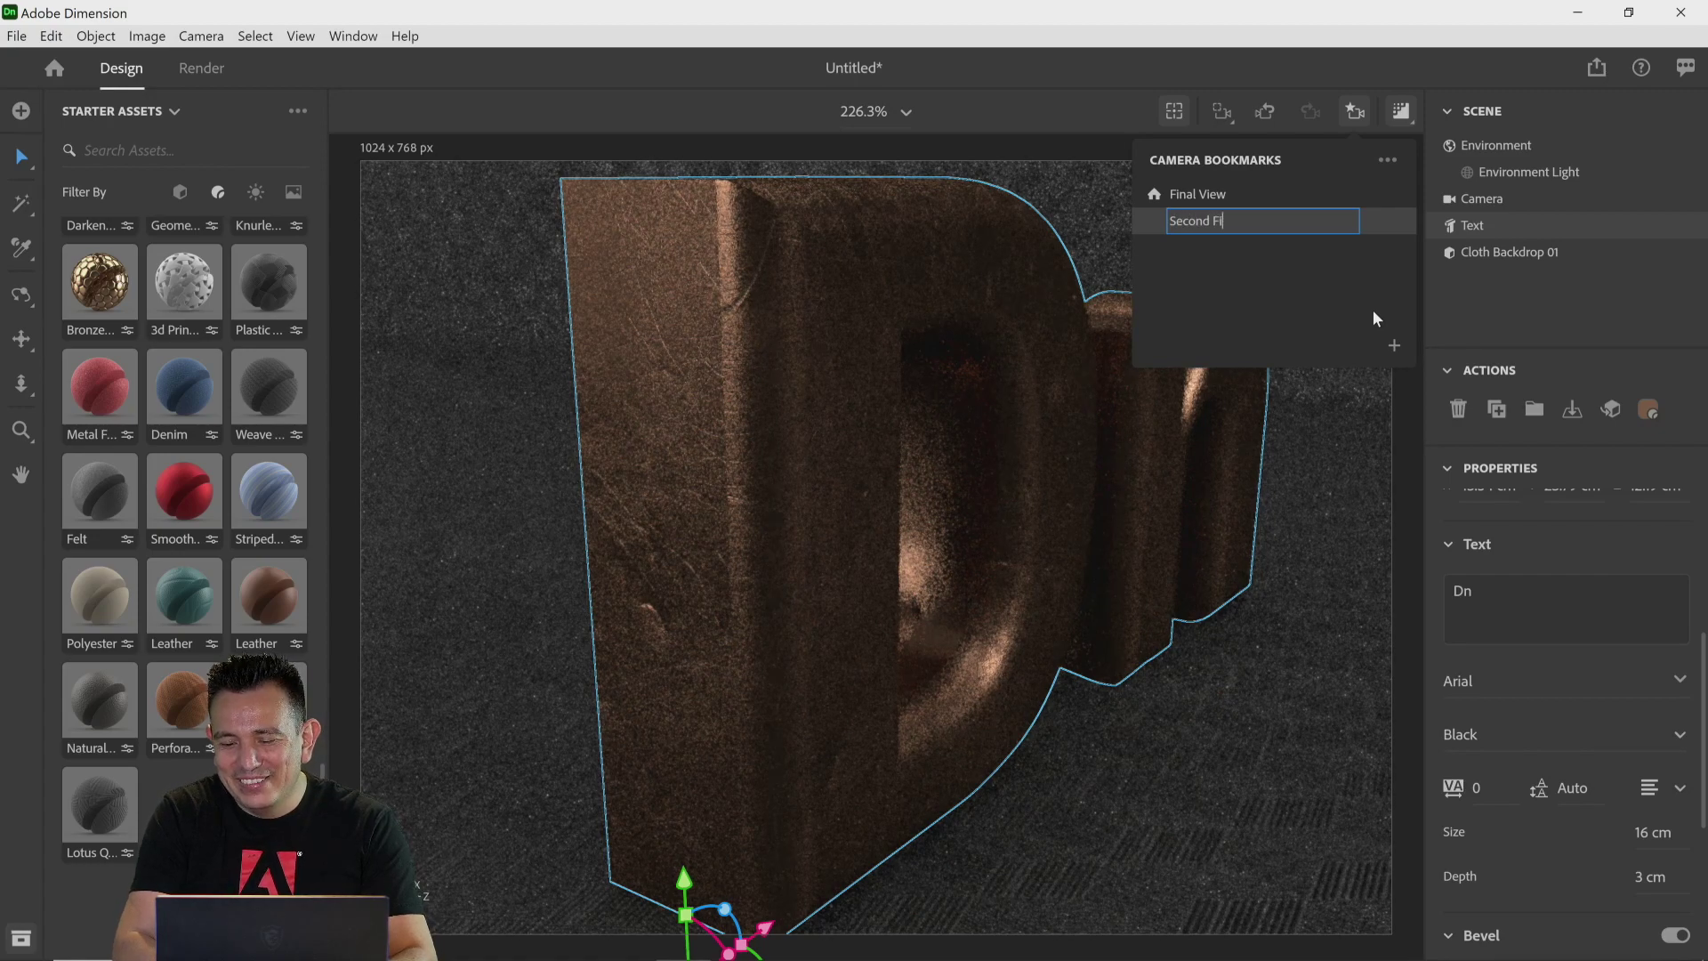
type("nal")
key("Return")
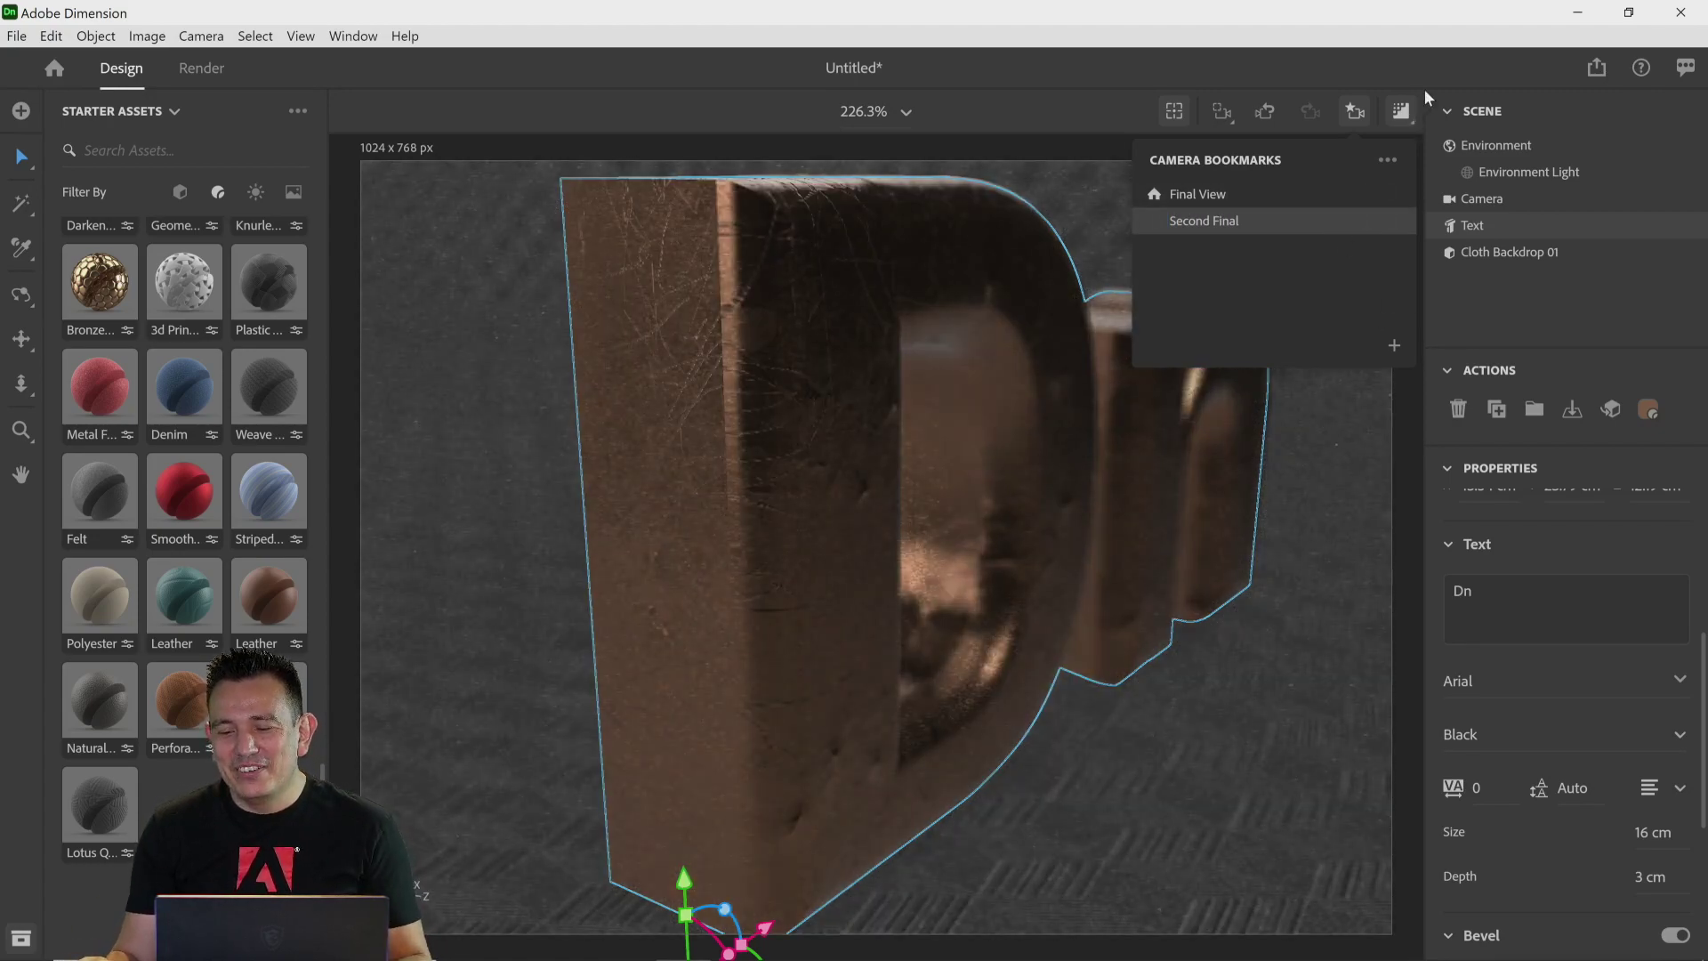
left_click(1428, 70)
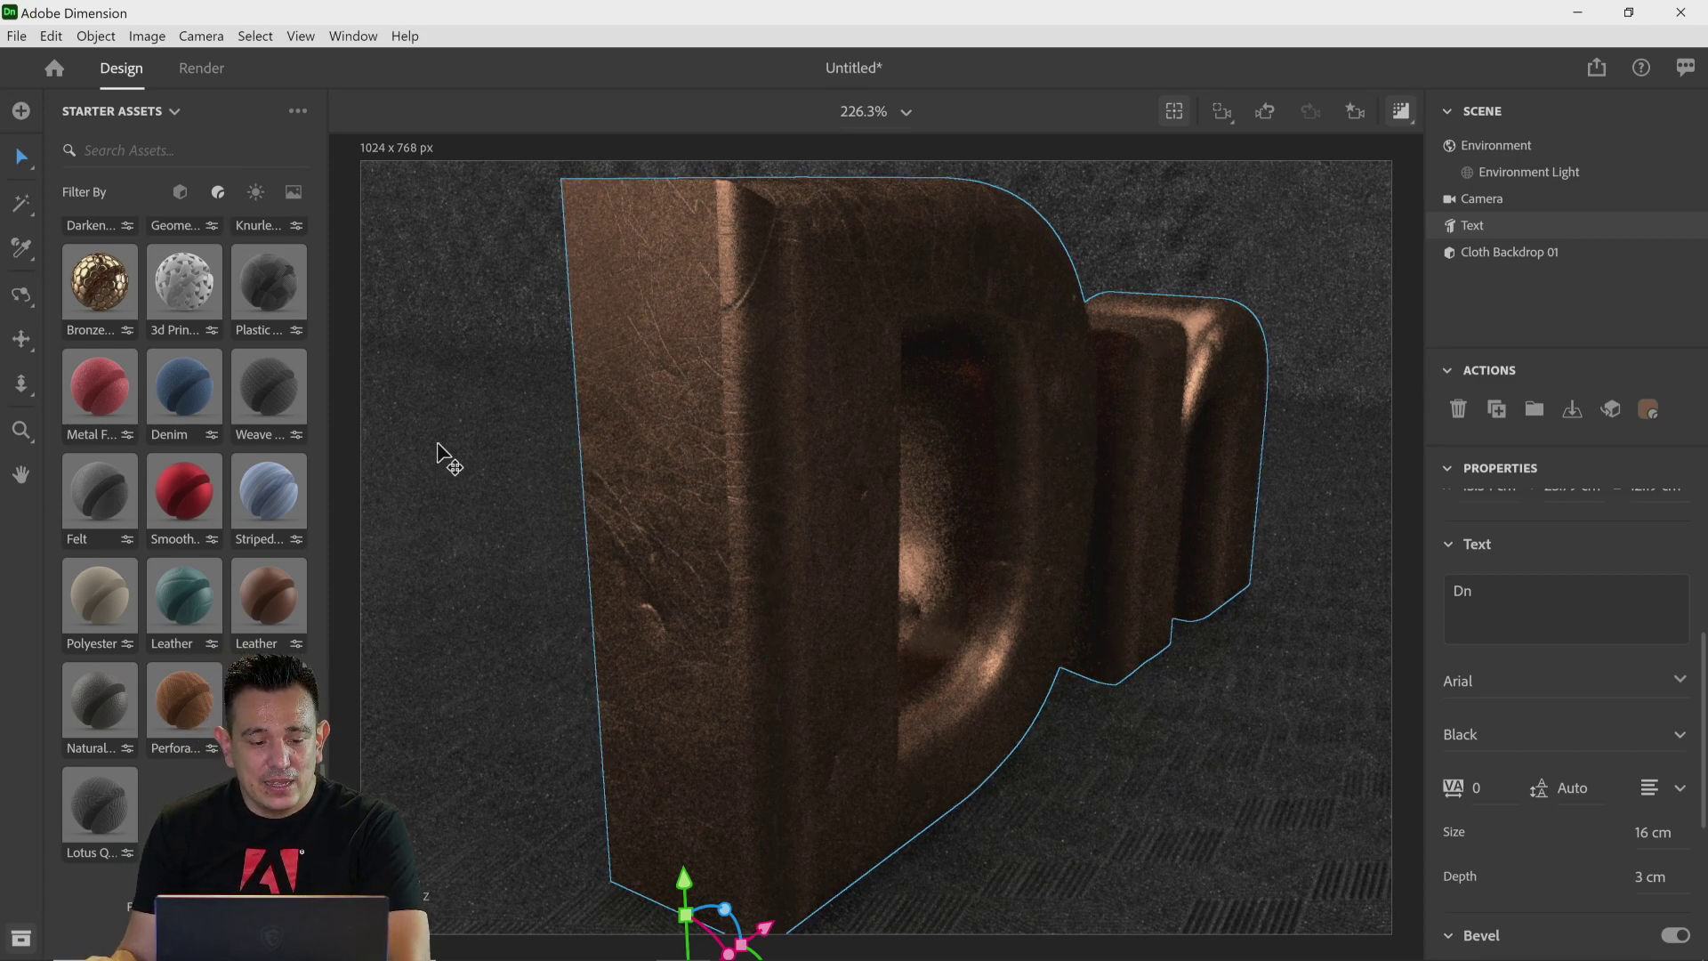
Step: Show the starter models and add a Sphere to the scene beside the D letter
left_click_drag(324, 781, 333, 231)
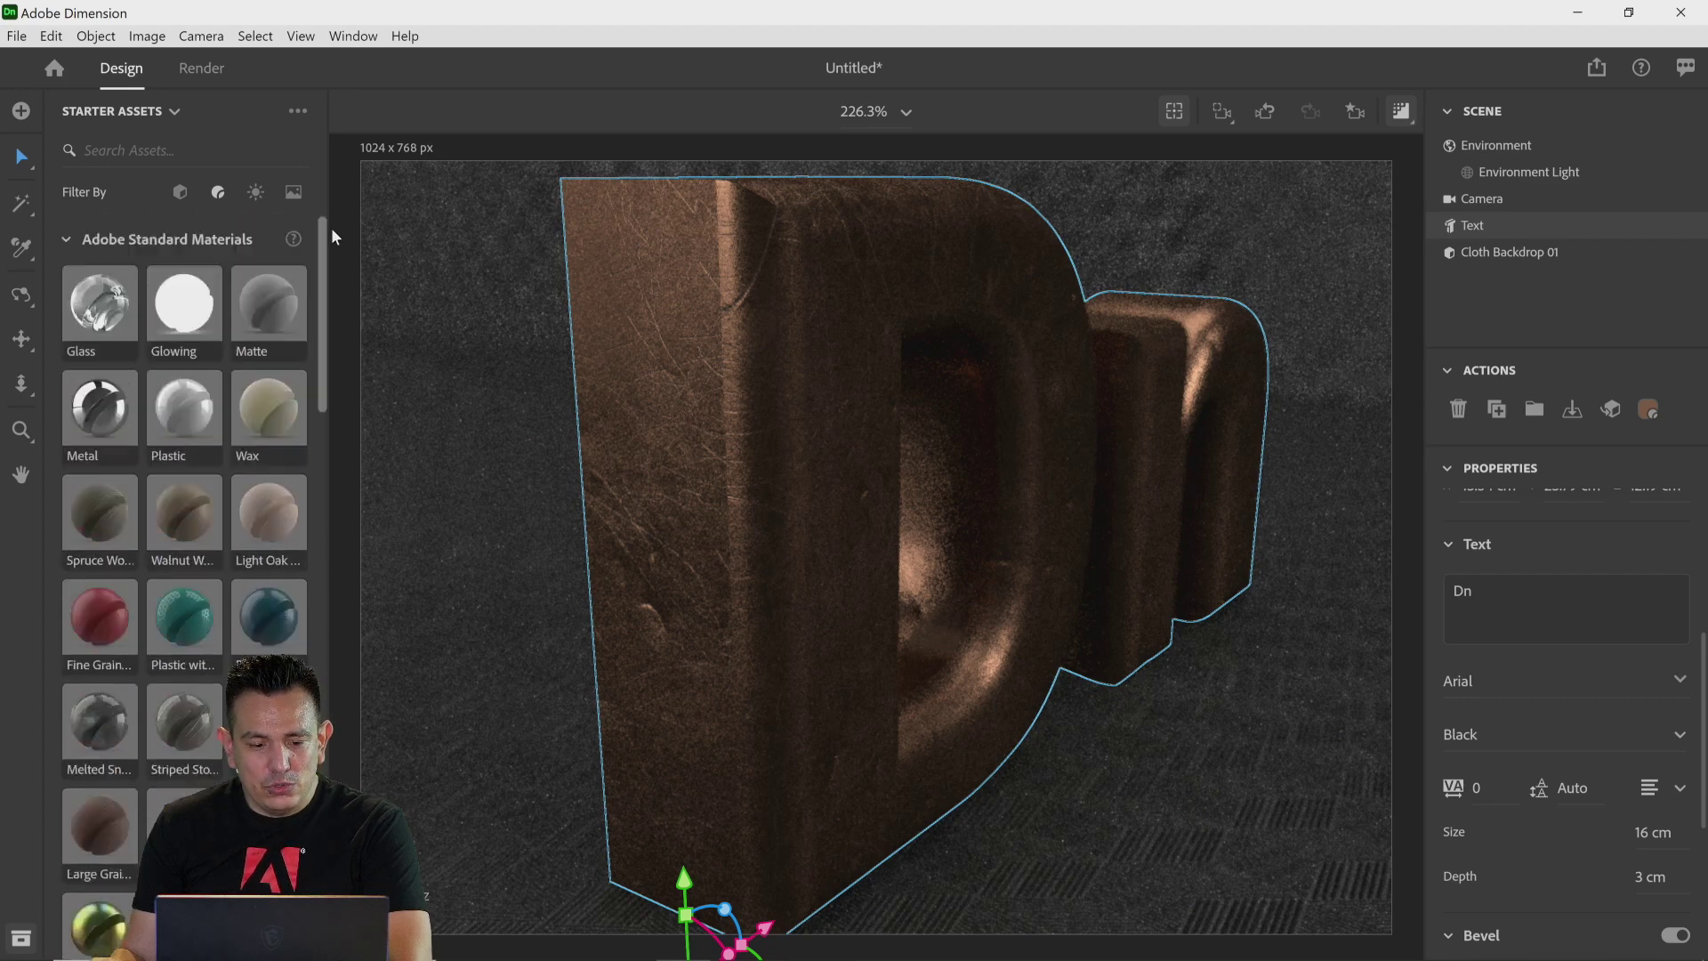
left_click(179, 194)
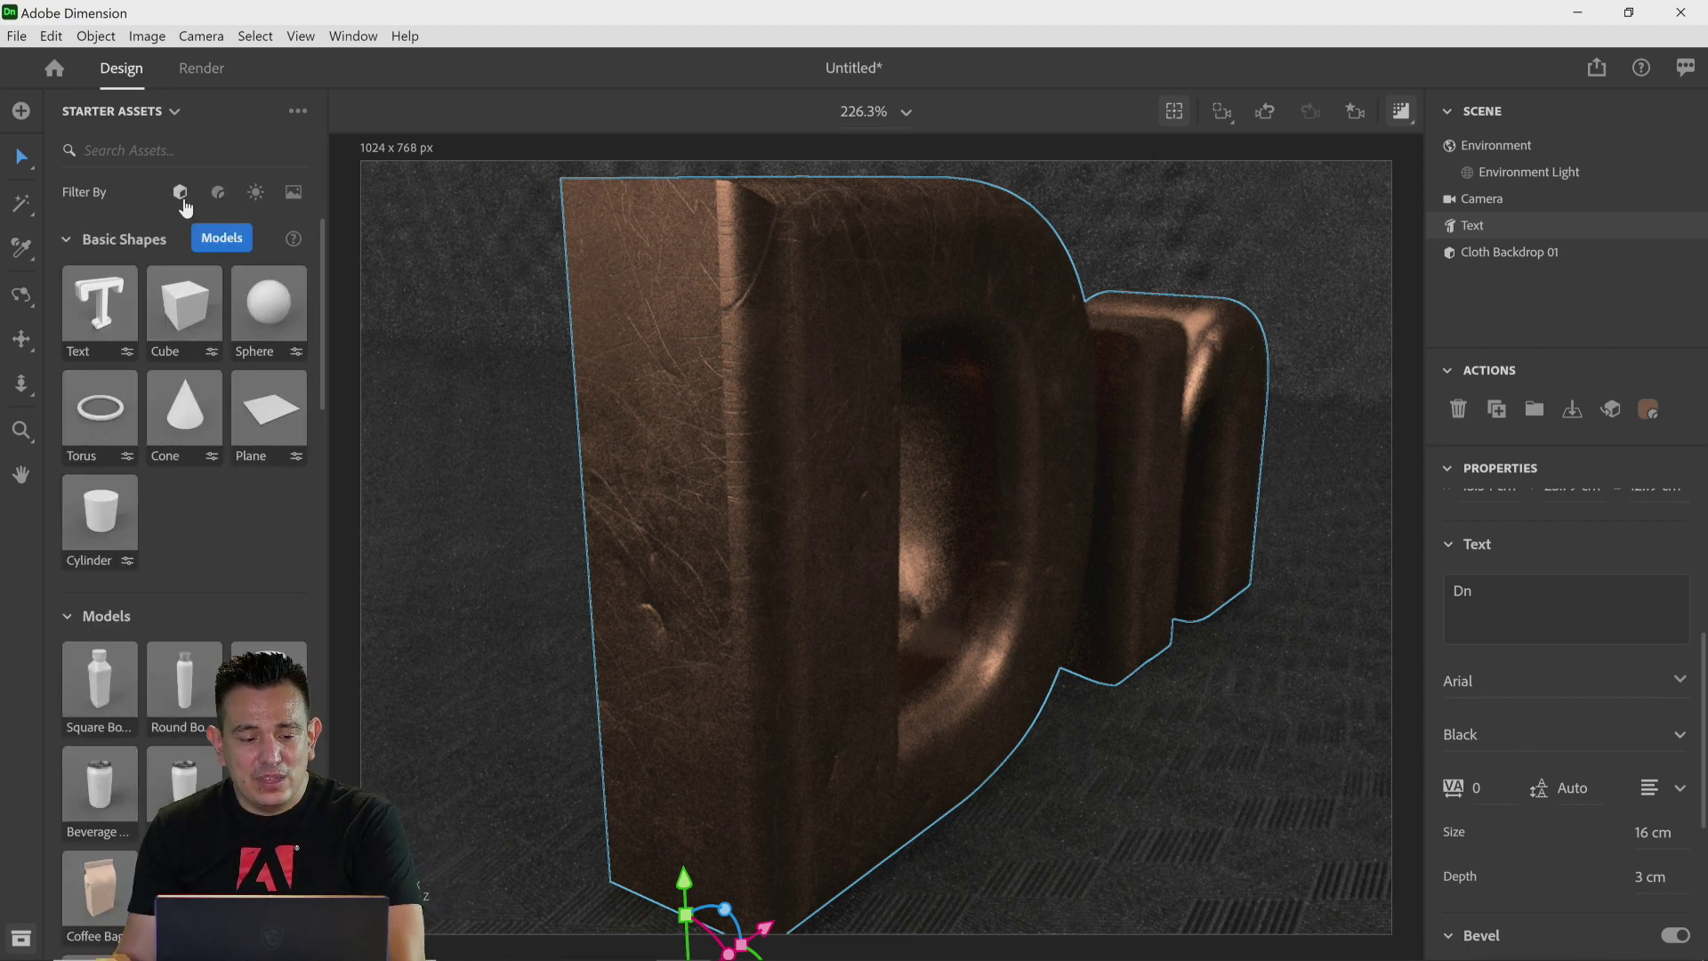
left_click_drag(257, 322, 476, 542)
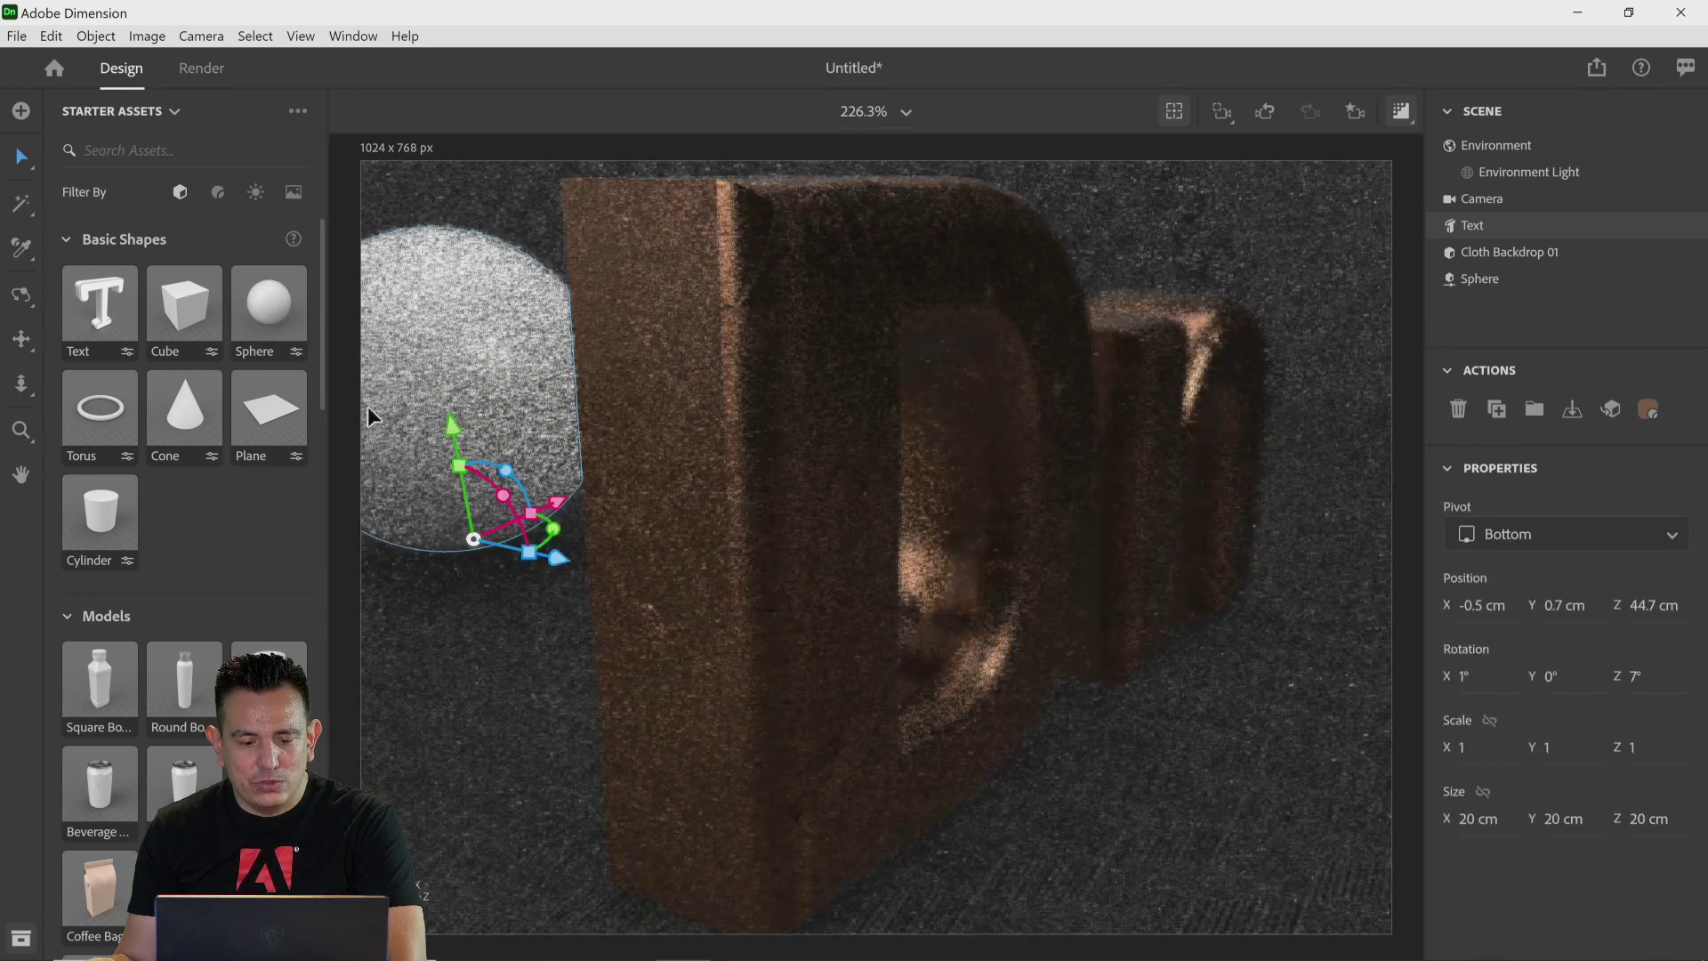
Step: Apply the Glowing material from Adobe Standard Materials to the sphere
left_click(218, 192)
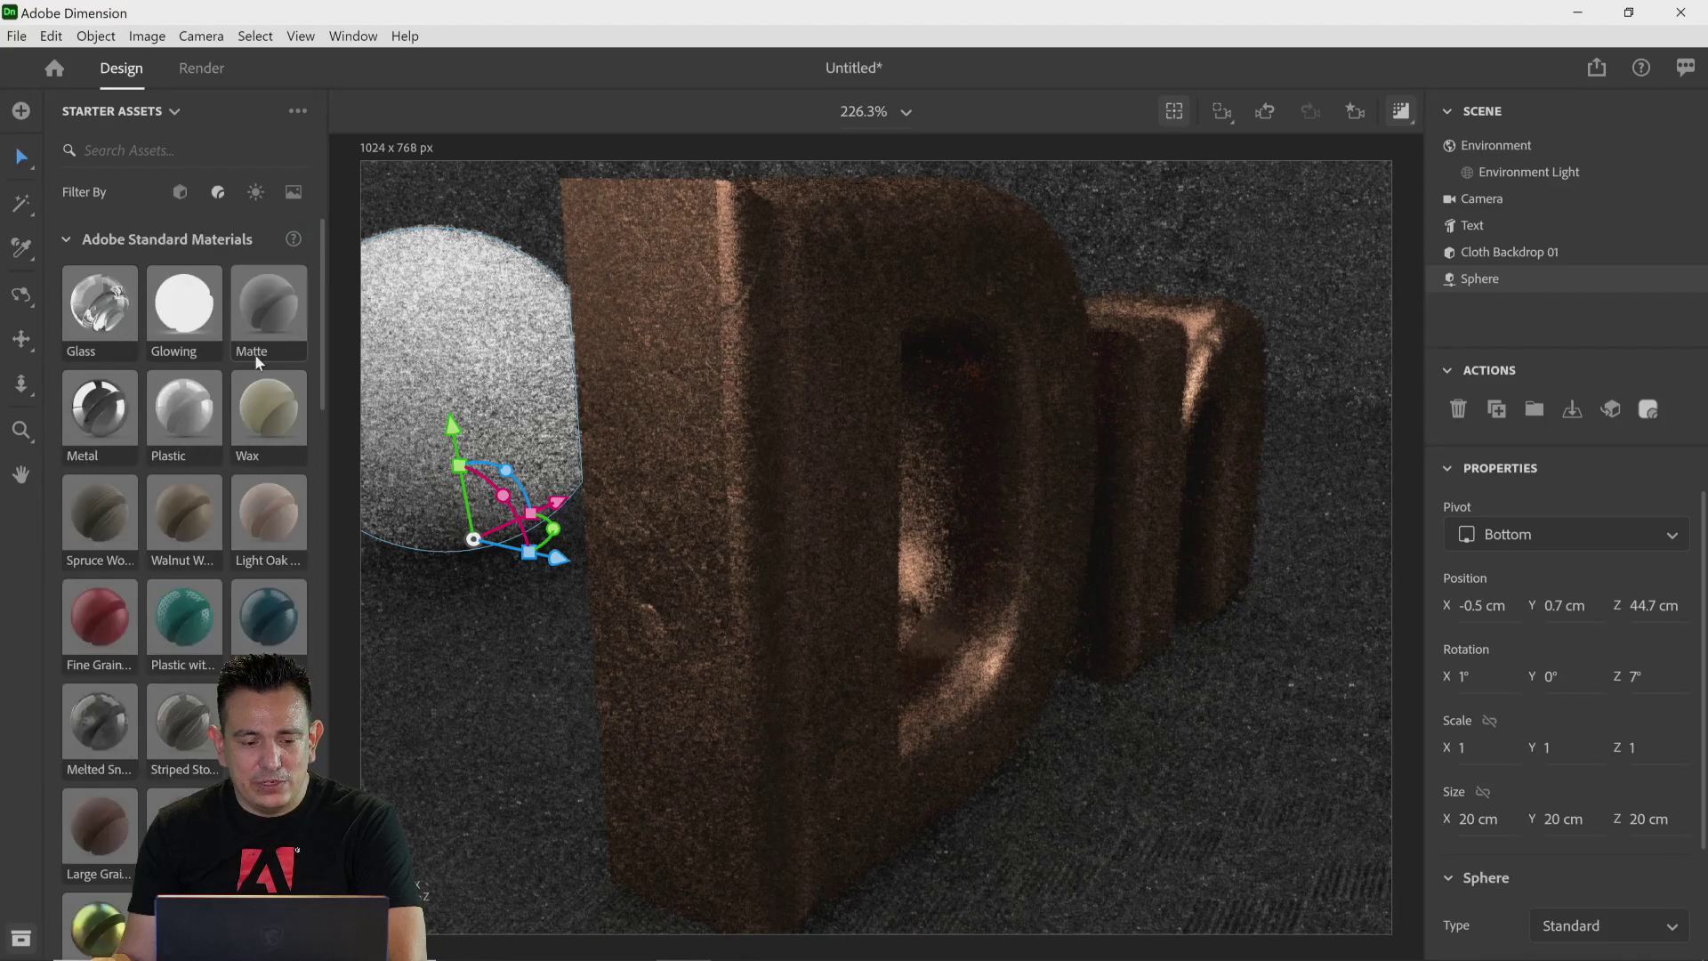
left_click_drag(164, 311, 499, 461)
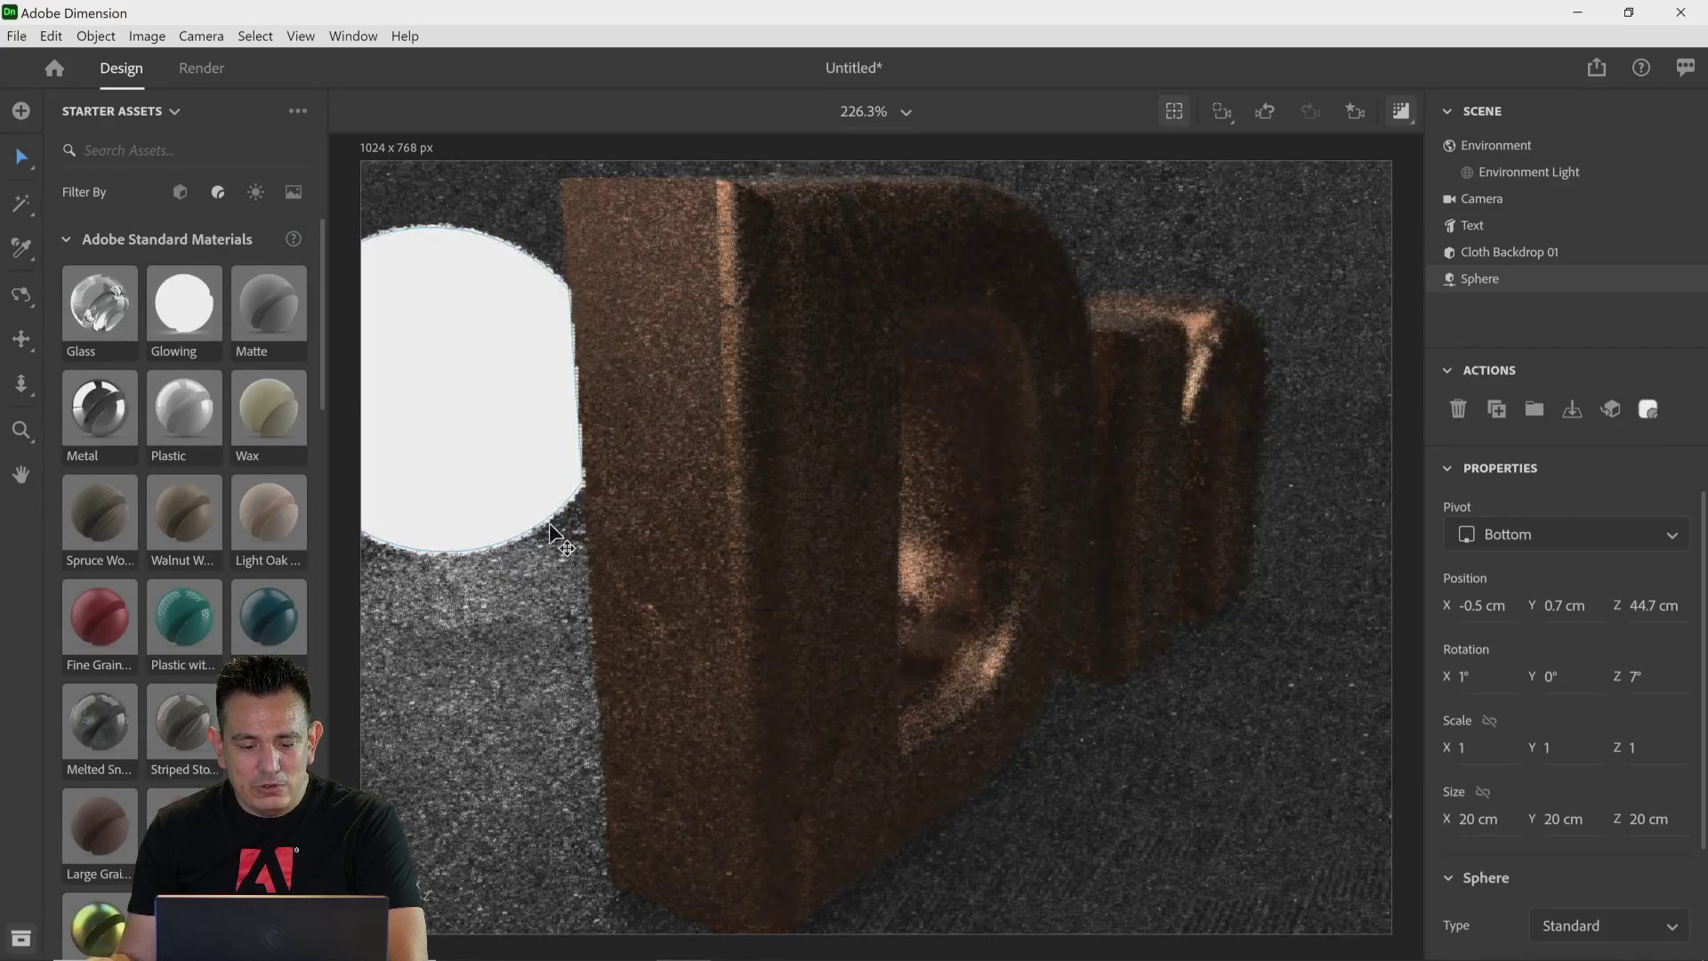
left_click(470, 466)
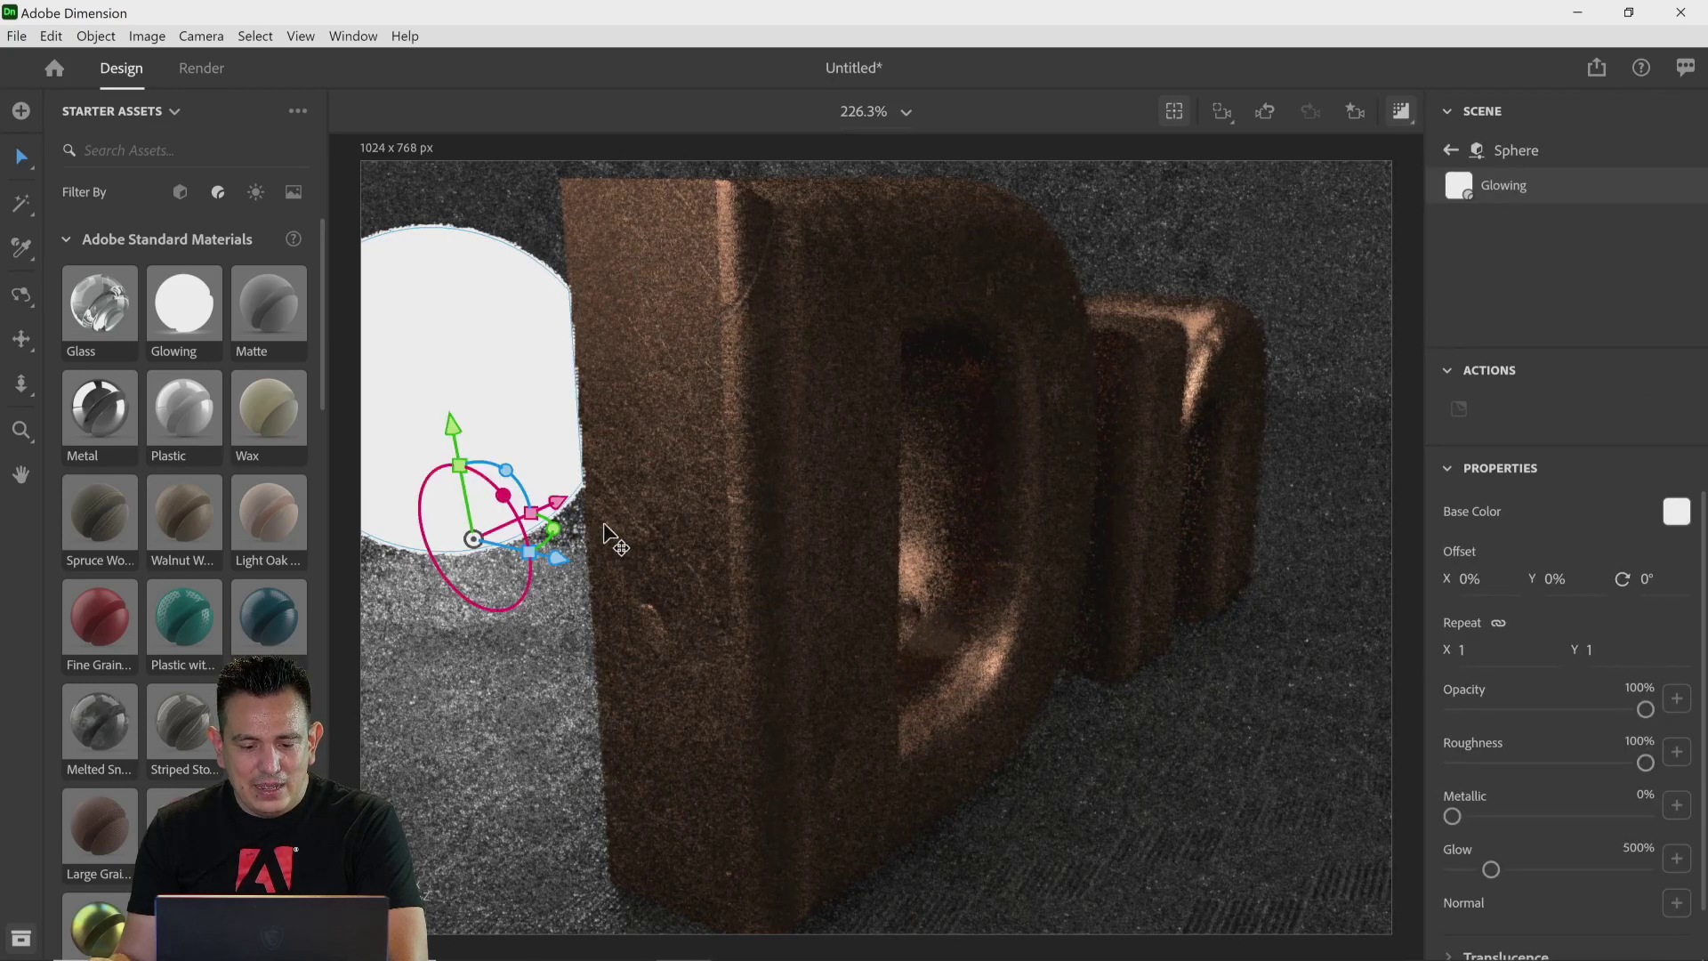
Step: Move the sphere up and to the left of the D letter
left_click_drag(445, 420, 452, 286)
left_click_drag(535, 338, 375, 516)
Step: Zoom out and move the sphere back behind the text
scroll(701, 418, "down", 3)
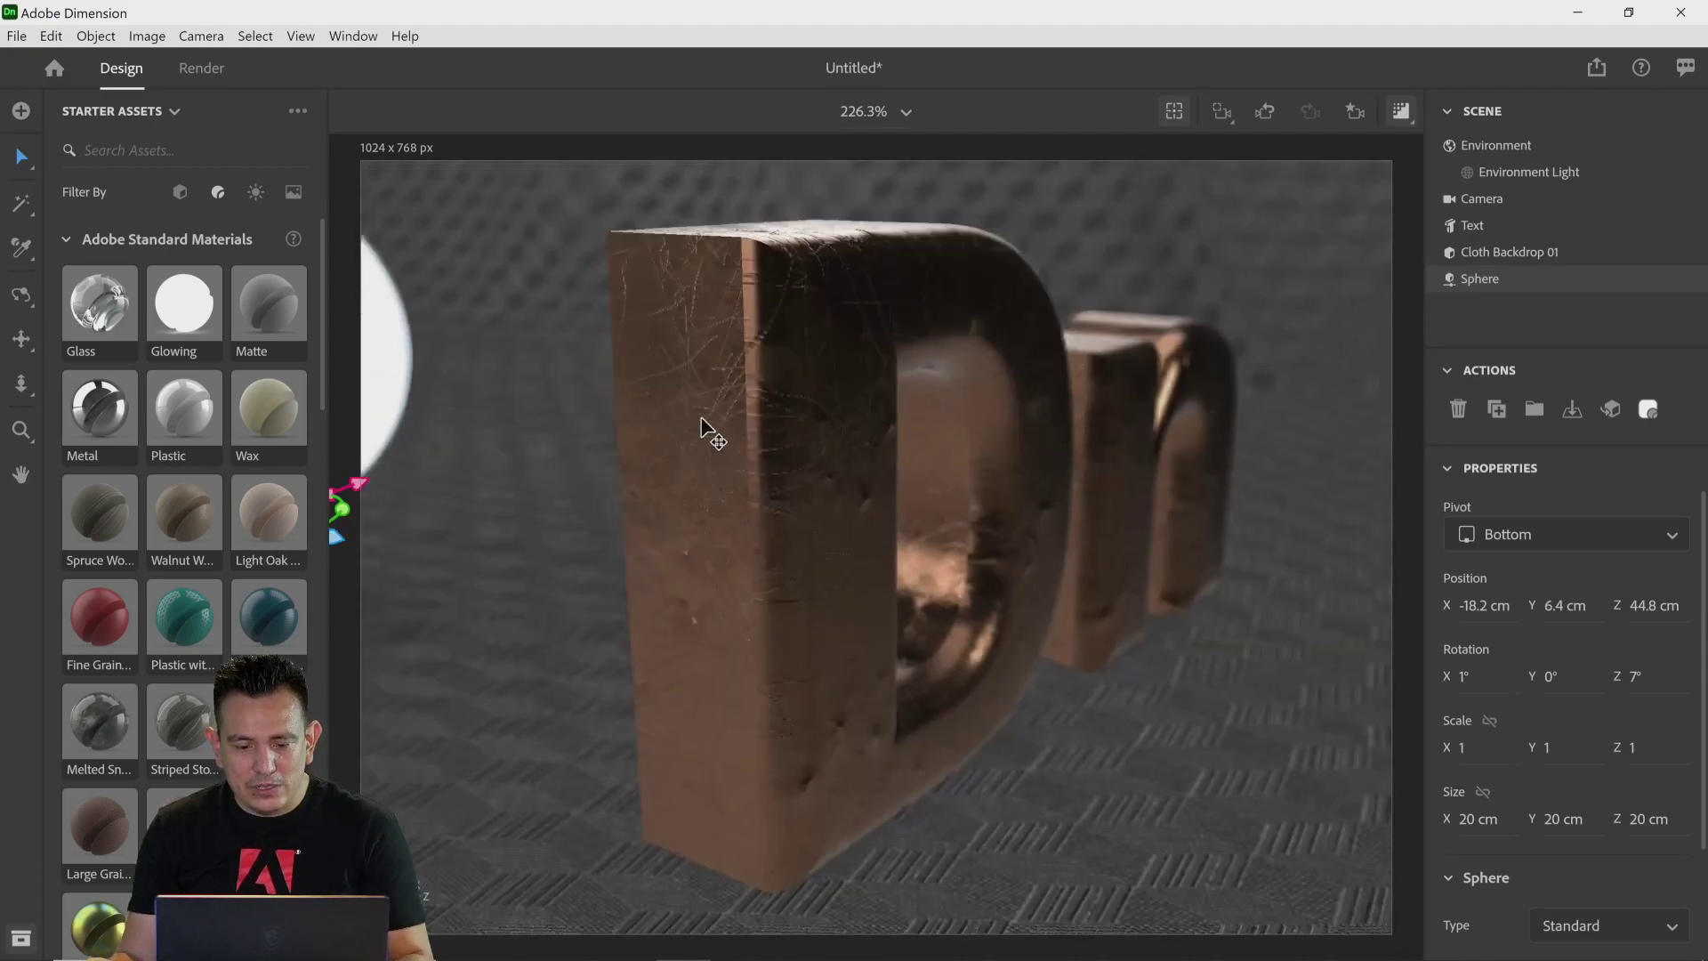
scroll(701, 416, "down", 6)
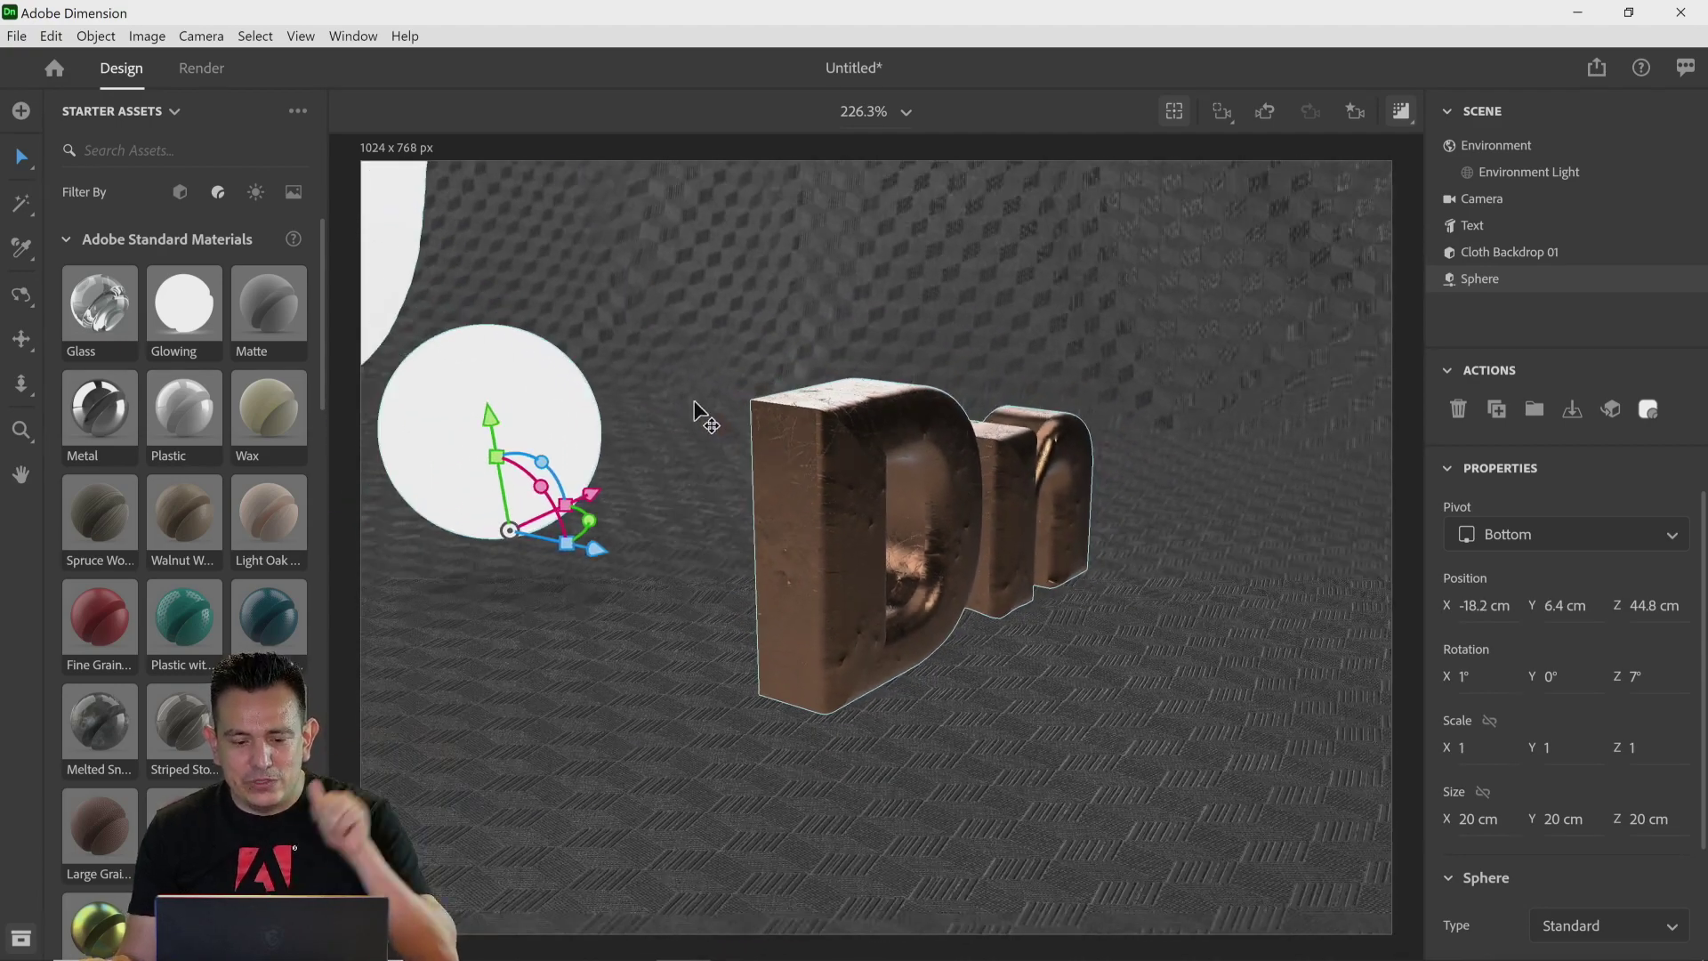
left_click_drag(646, 534, 1027, 616)
left_click_drag(1035, 470, 1118, 514)
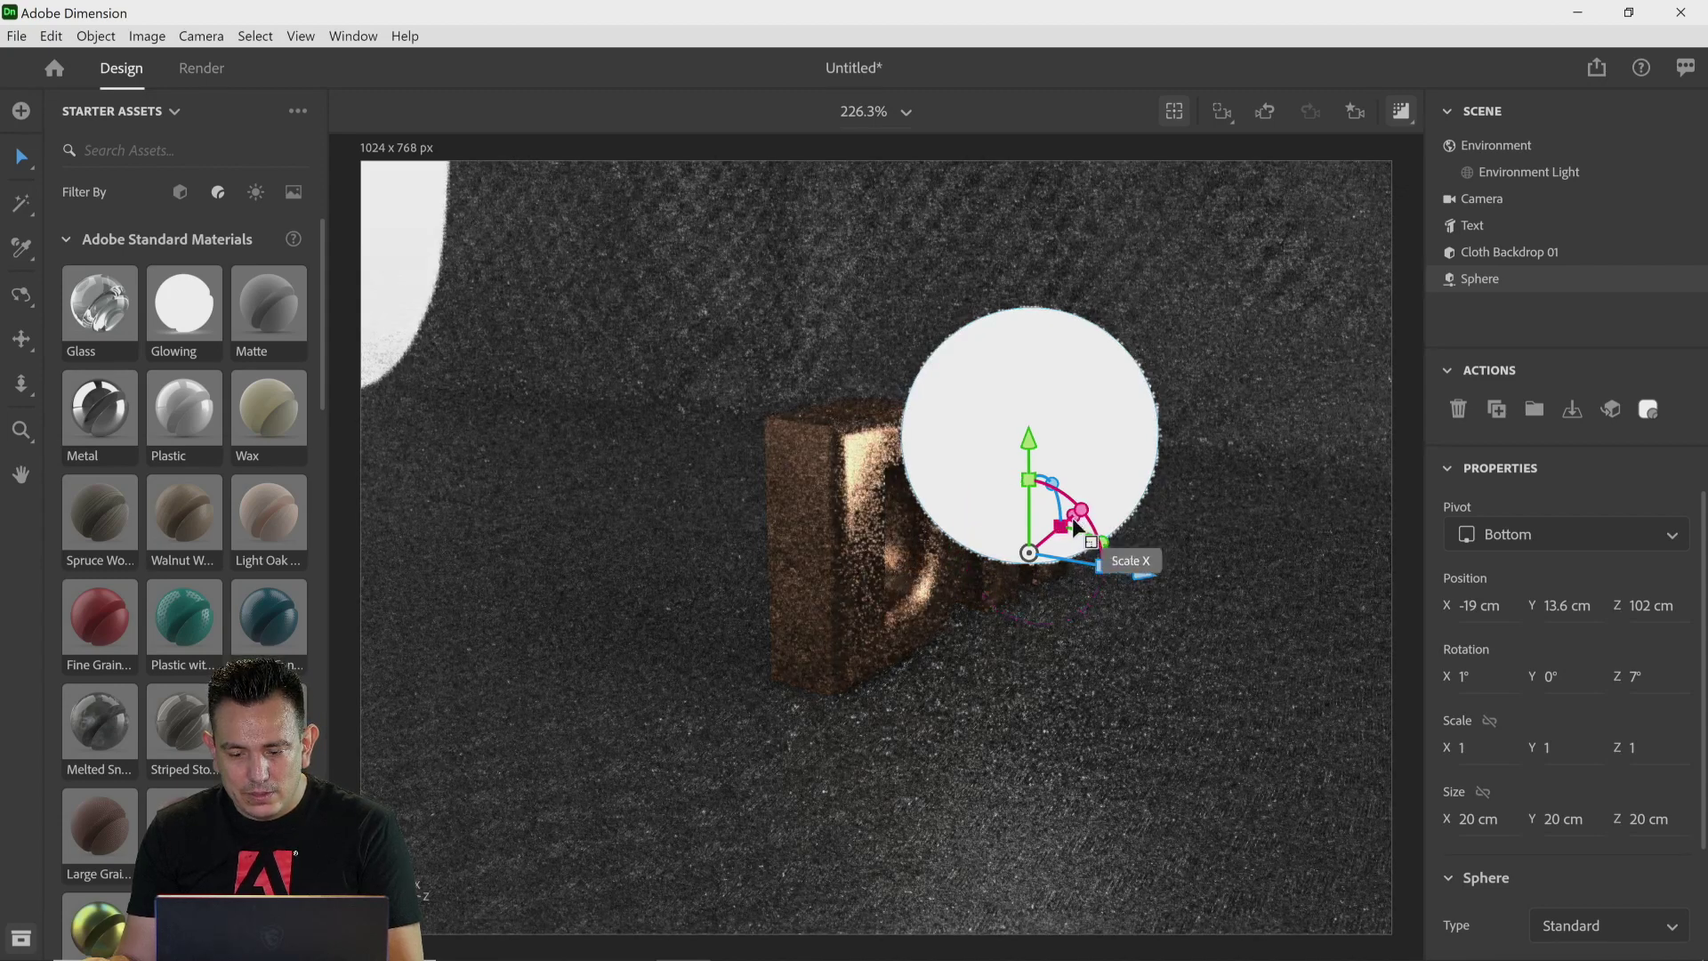
Step: Undo an accidental sphere scale and move the sphere down and left in front of the text
left_click_drag(1074, 526, 1103, 487)
key("ctrl+z")
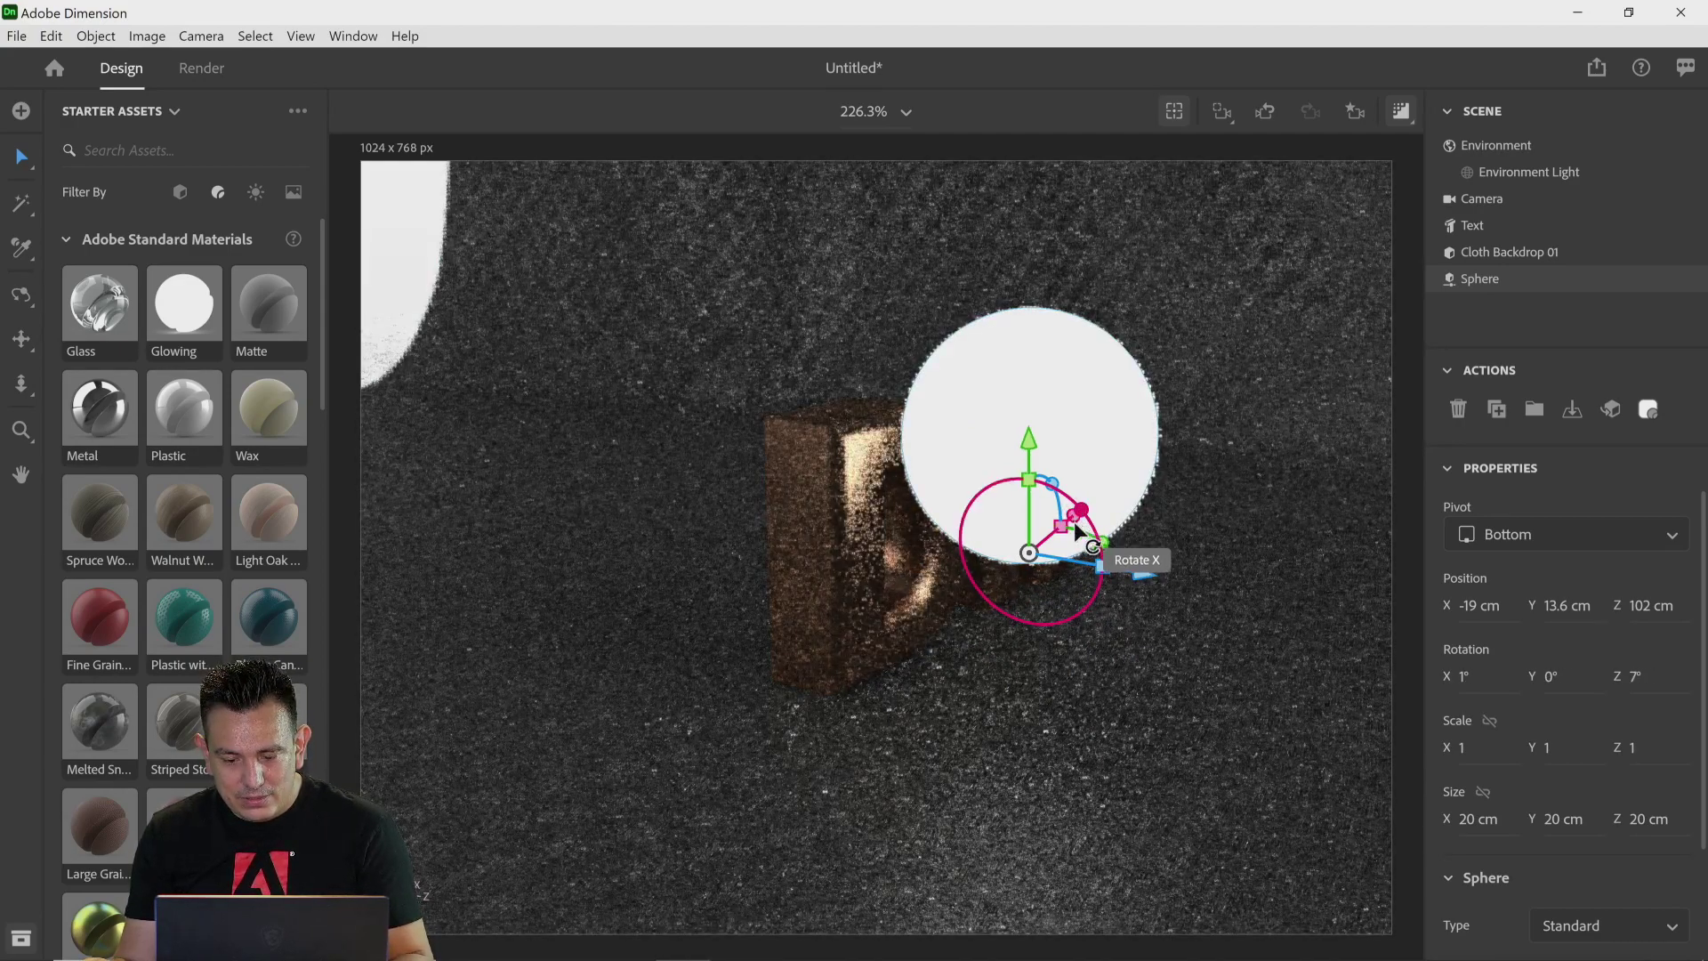
left_click_drag(1076, 525, 867, 718)
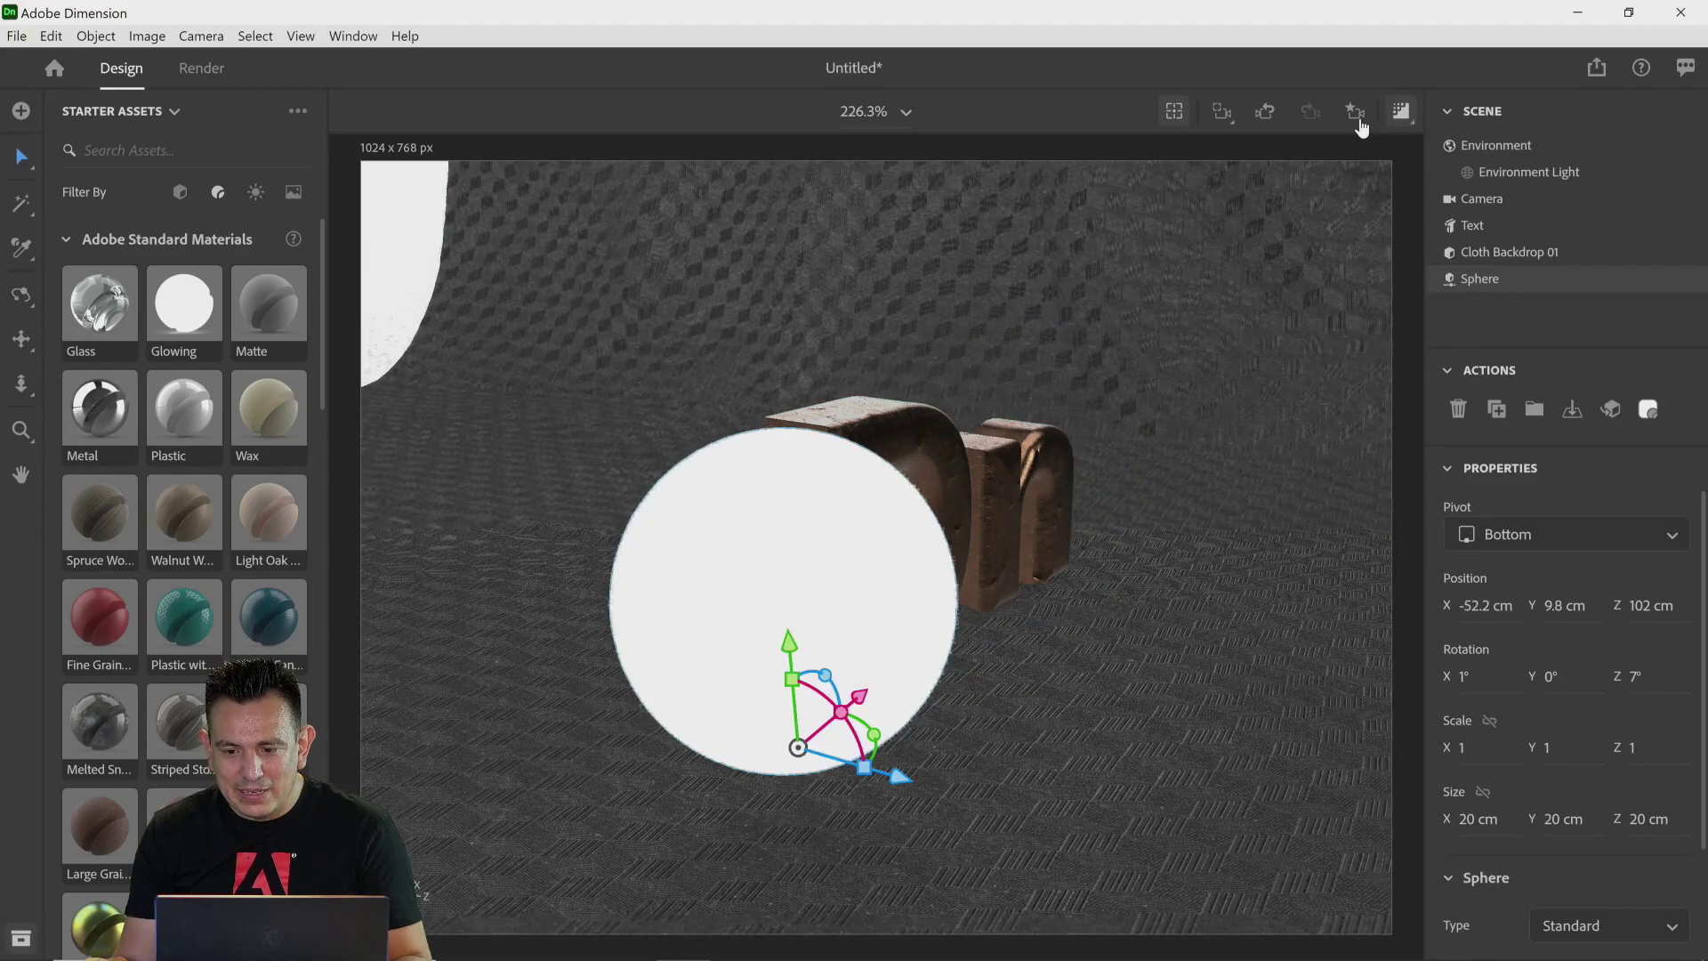
Step: Switch the camera to the Final View bookmark and move the sphere up and left, out of the frame
left_click(1356, 120)
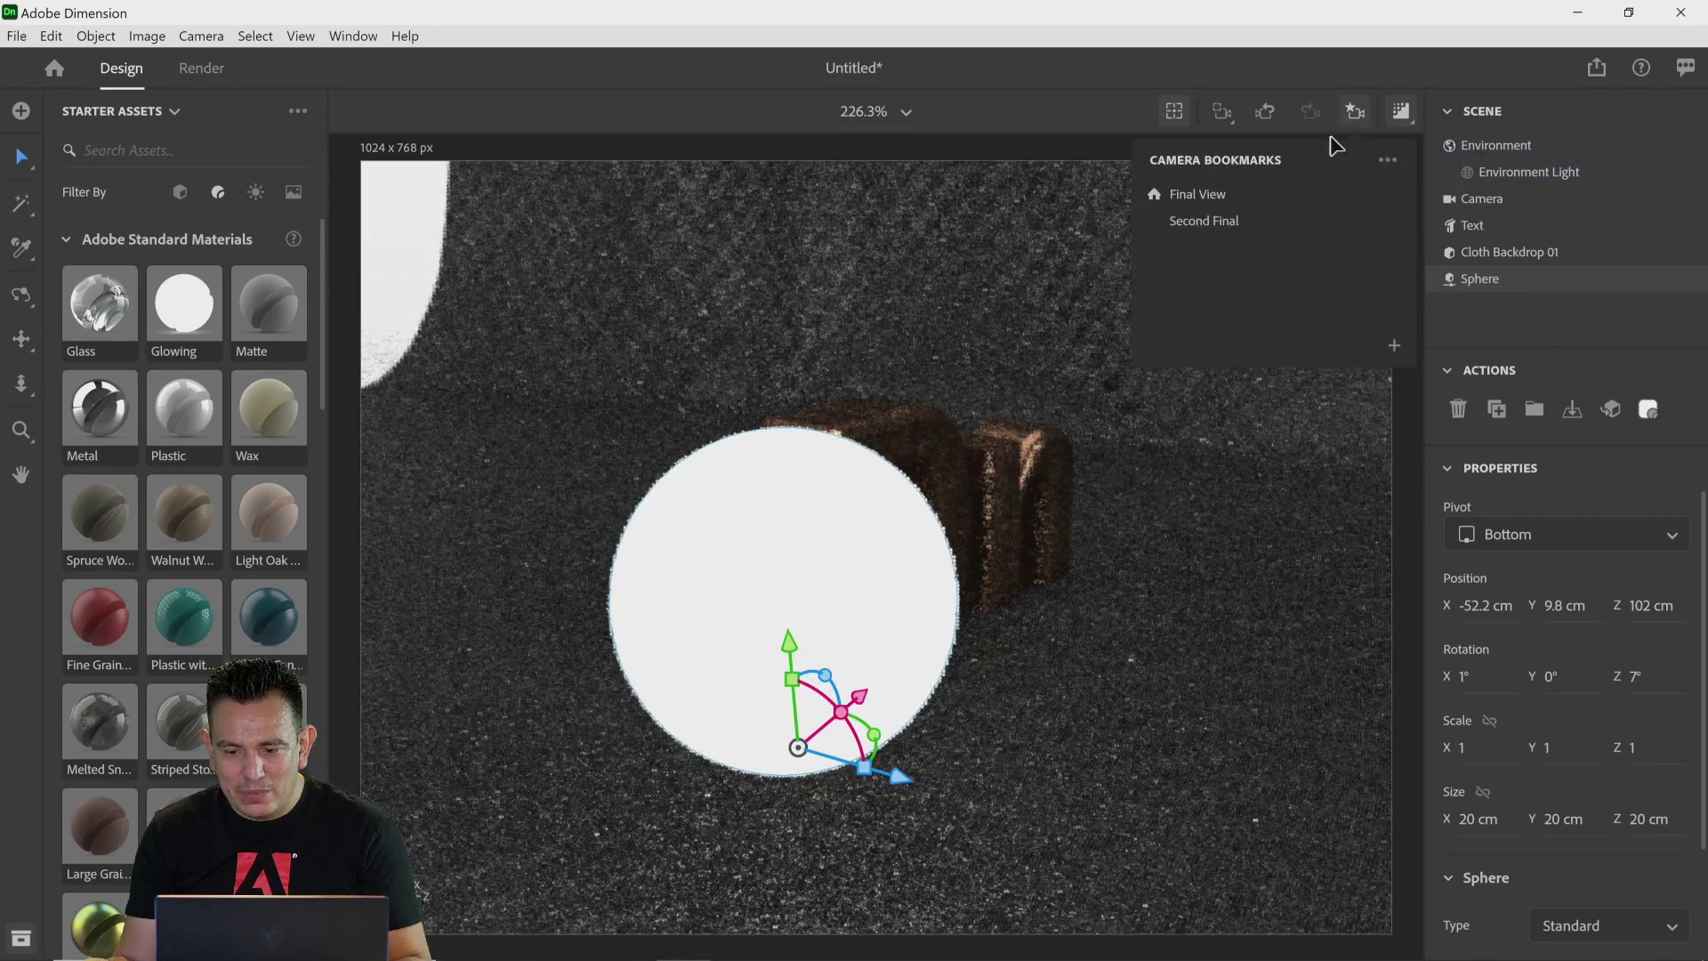
left_click(1239, 222)
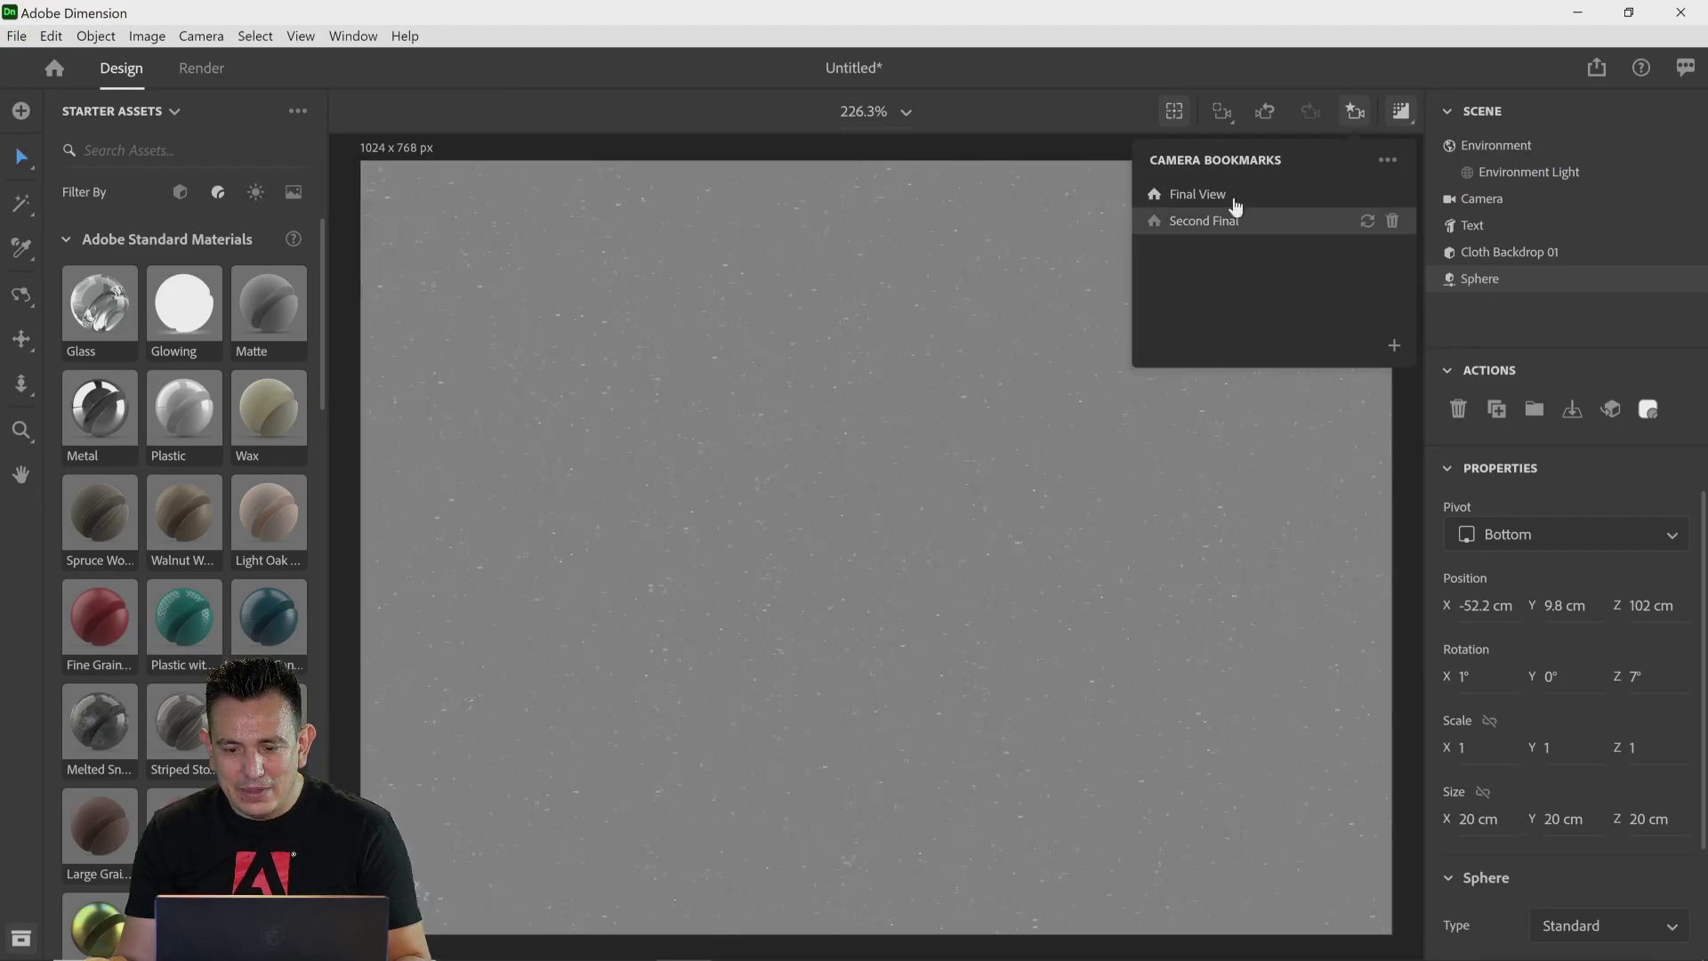
left_click(1237, 196)
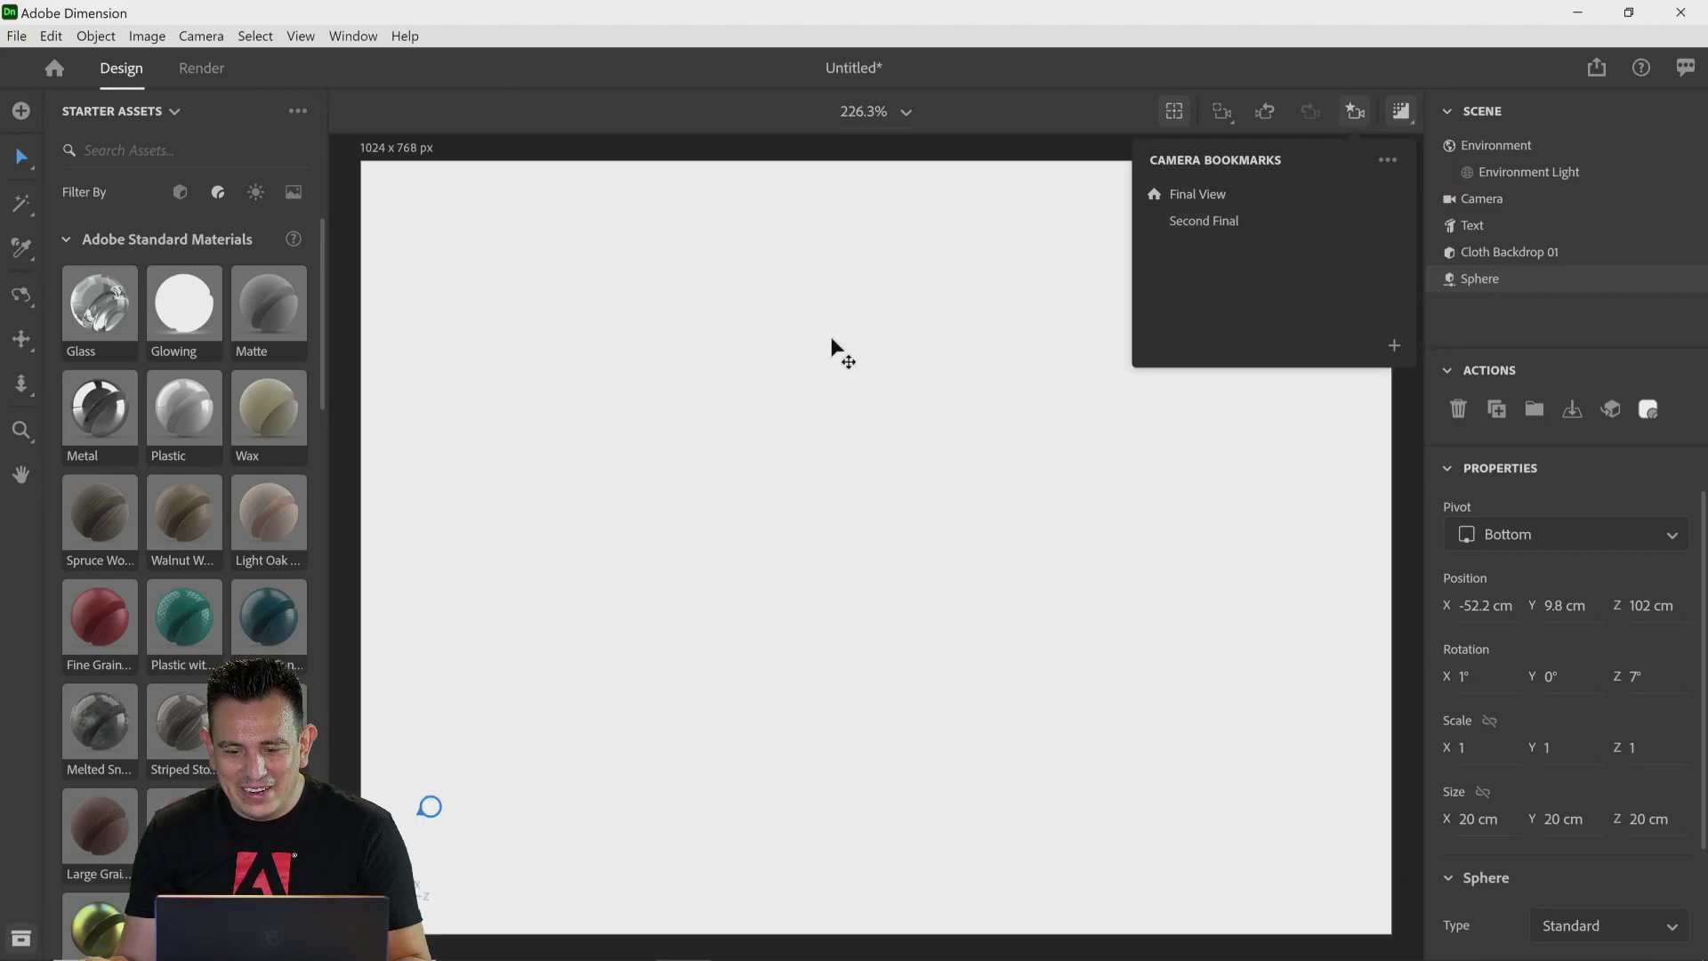
left_click(1200, 198)
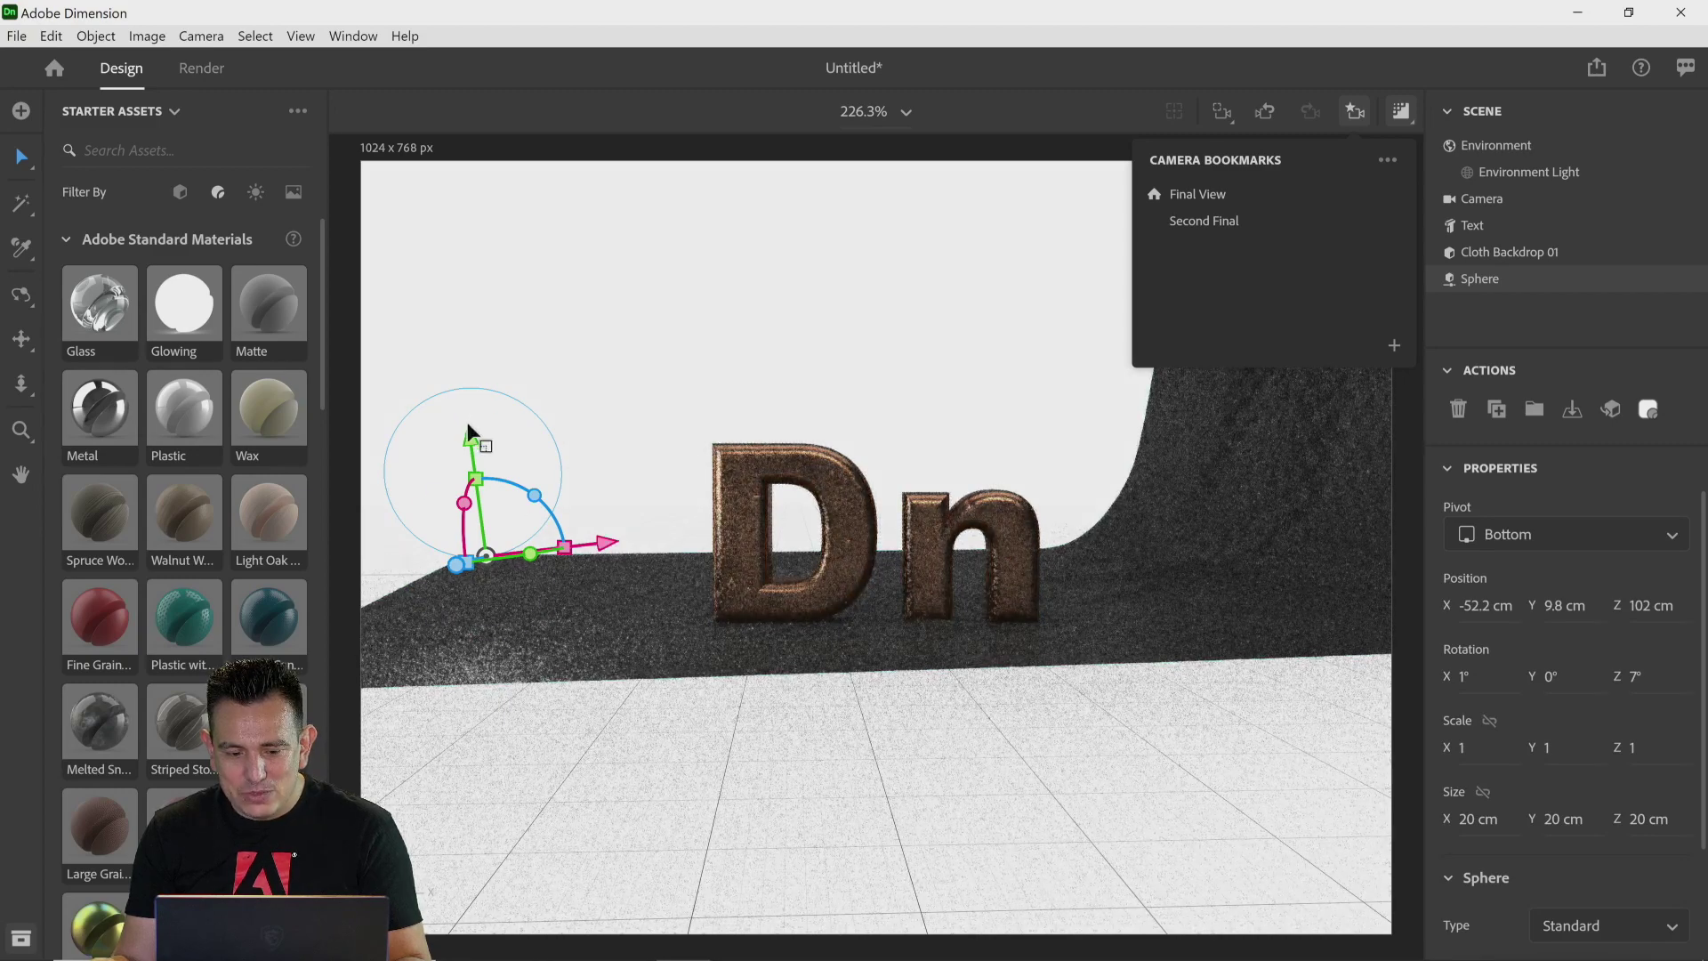
left_click_drag(469, 434, 473, 370)
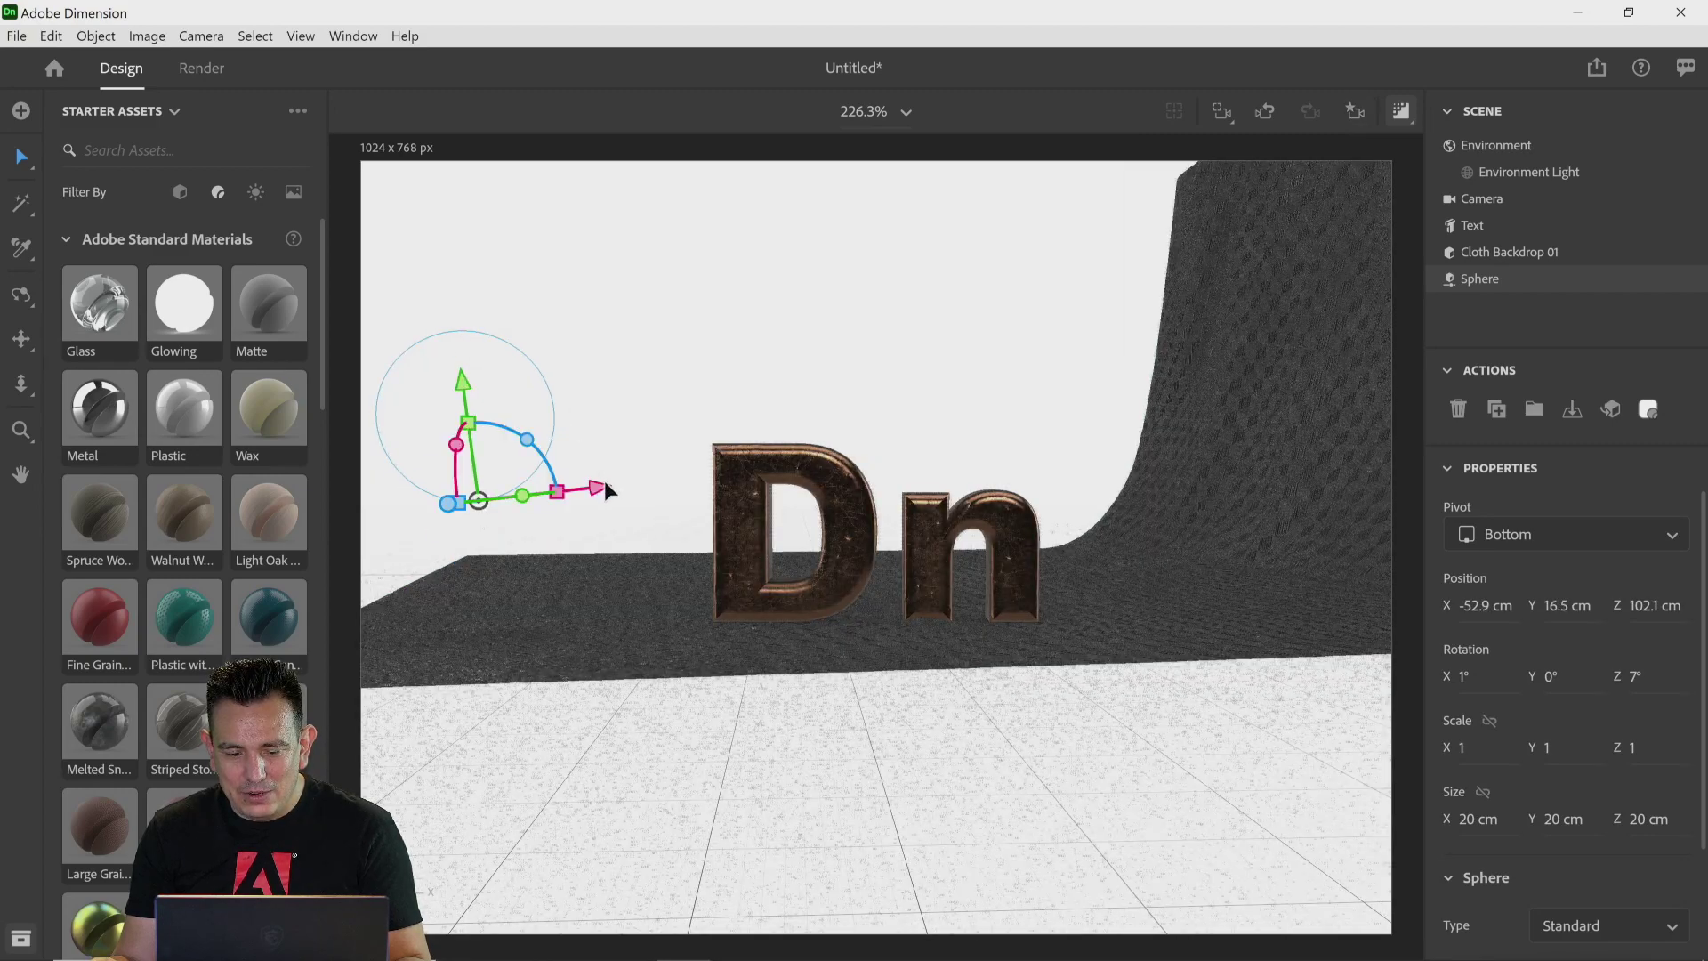
left_click_drag(605, 489, 435, 507)
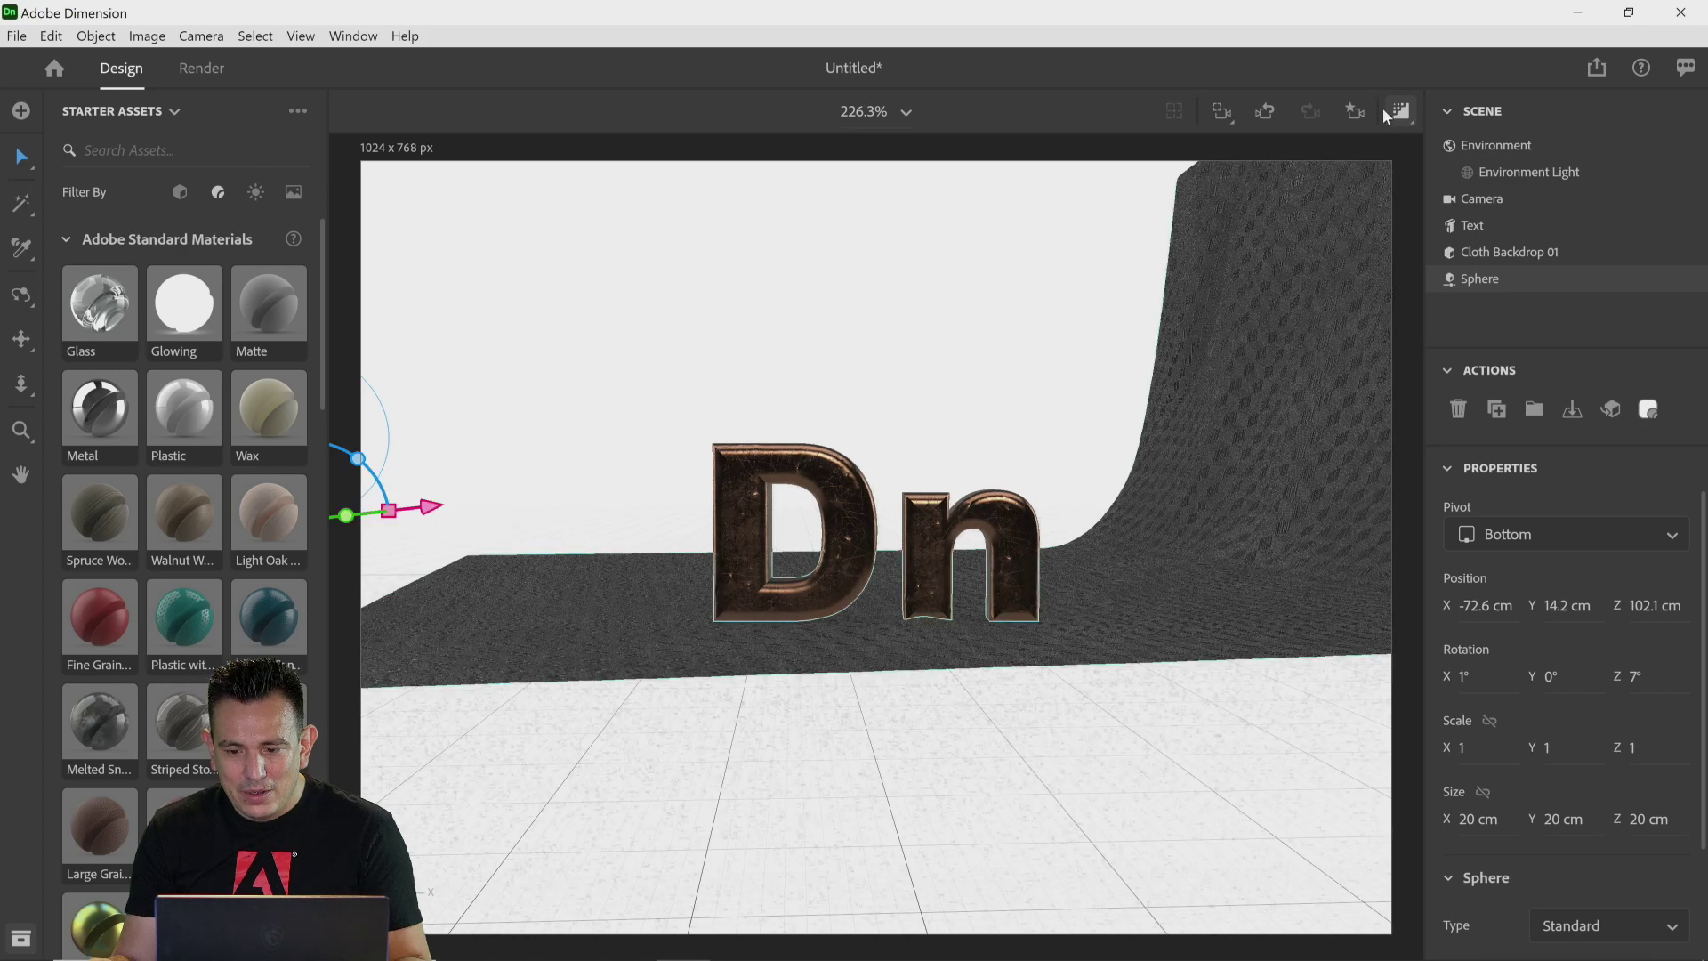
Step: Switch the camera to the Second Final bookmark
left_click(1355, 111)
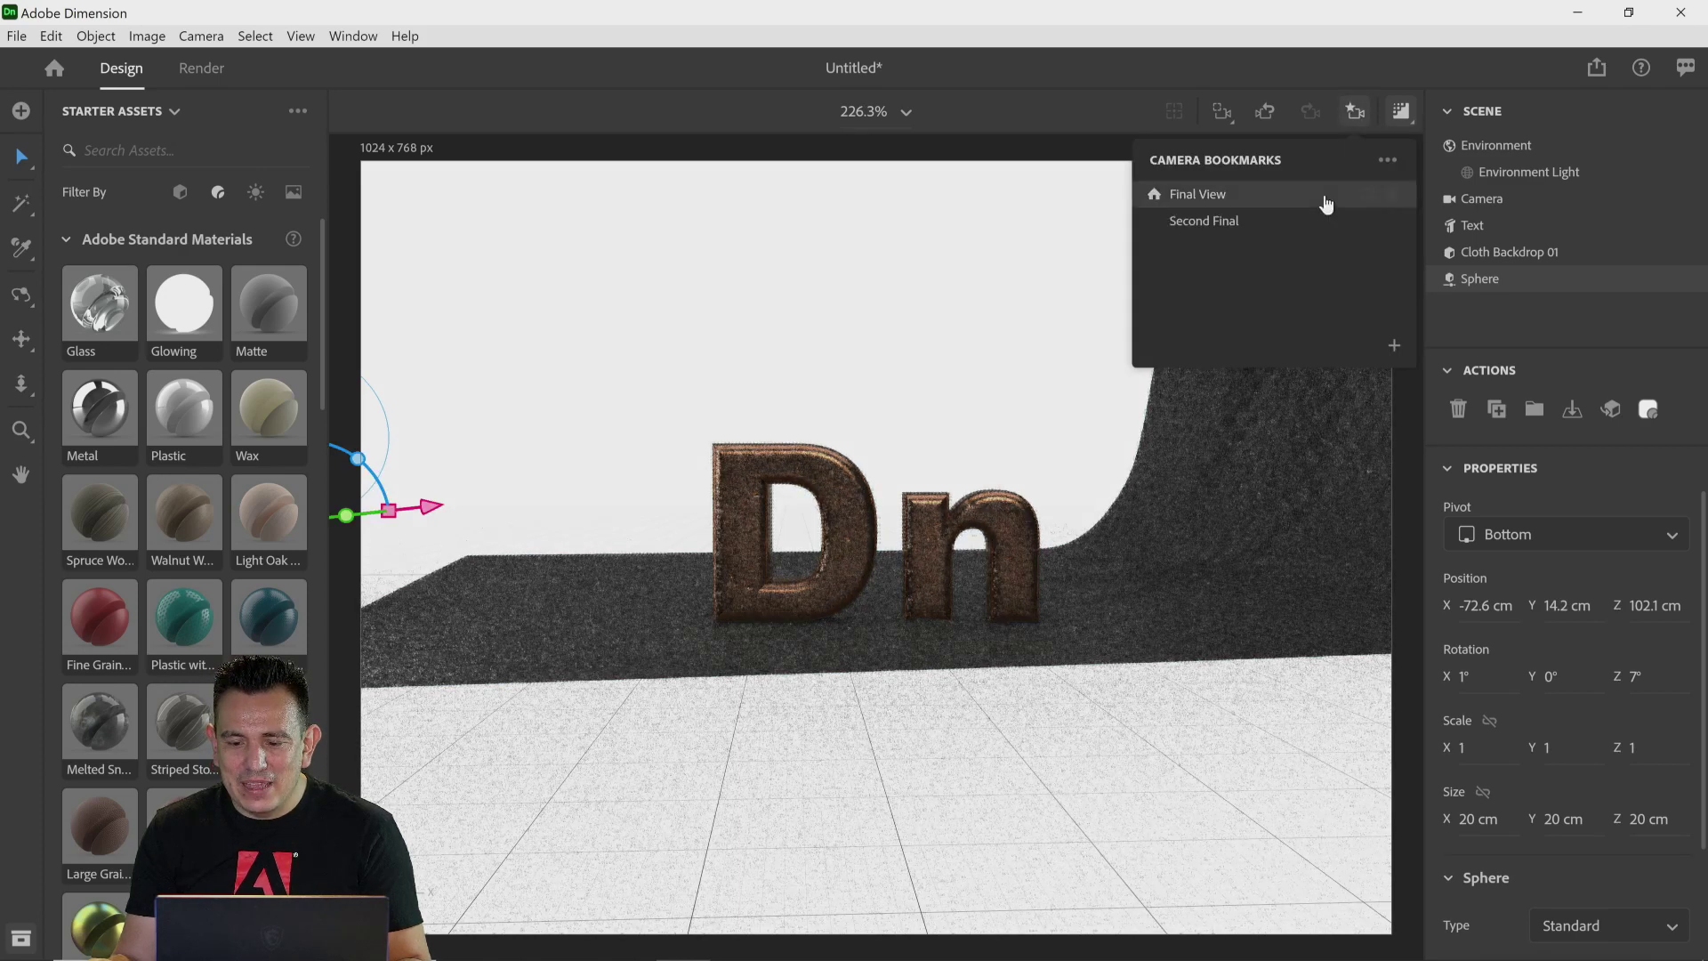
left_click(1278, 223)
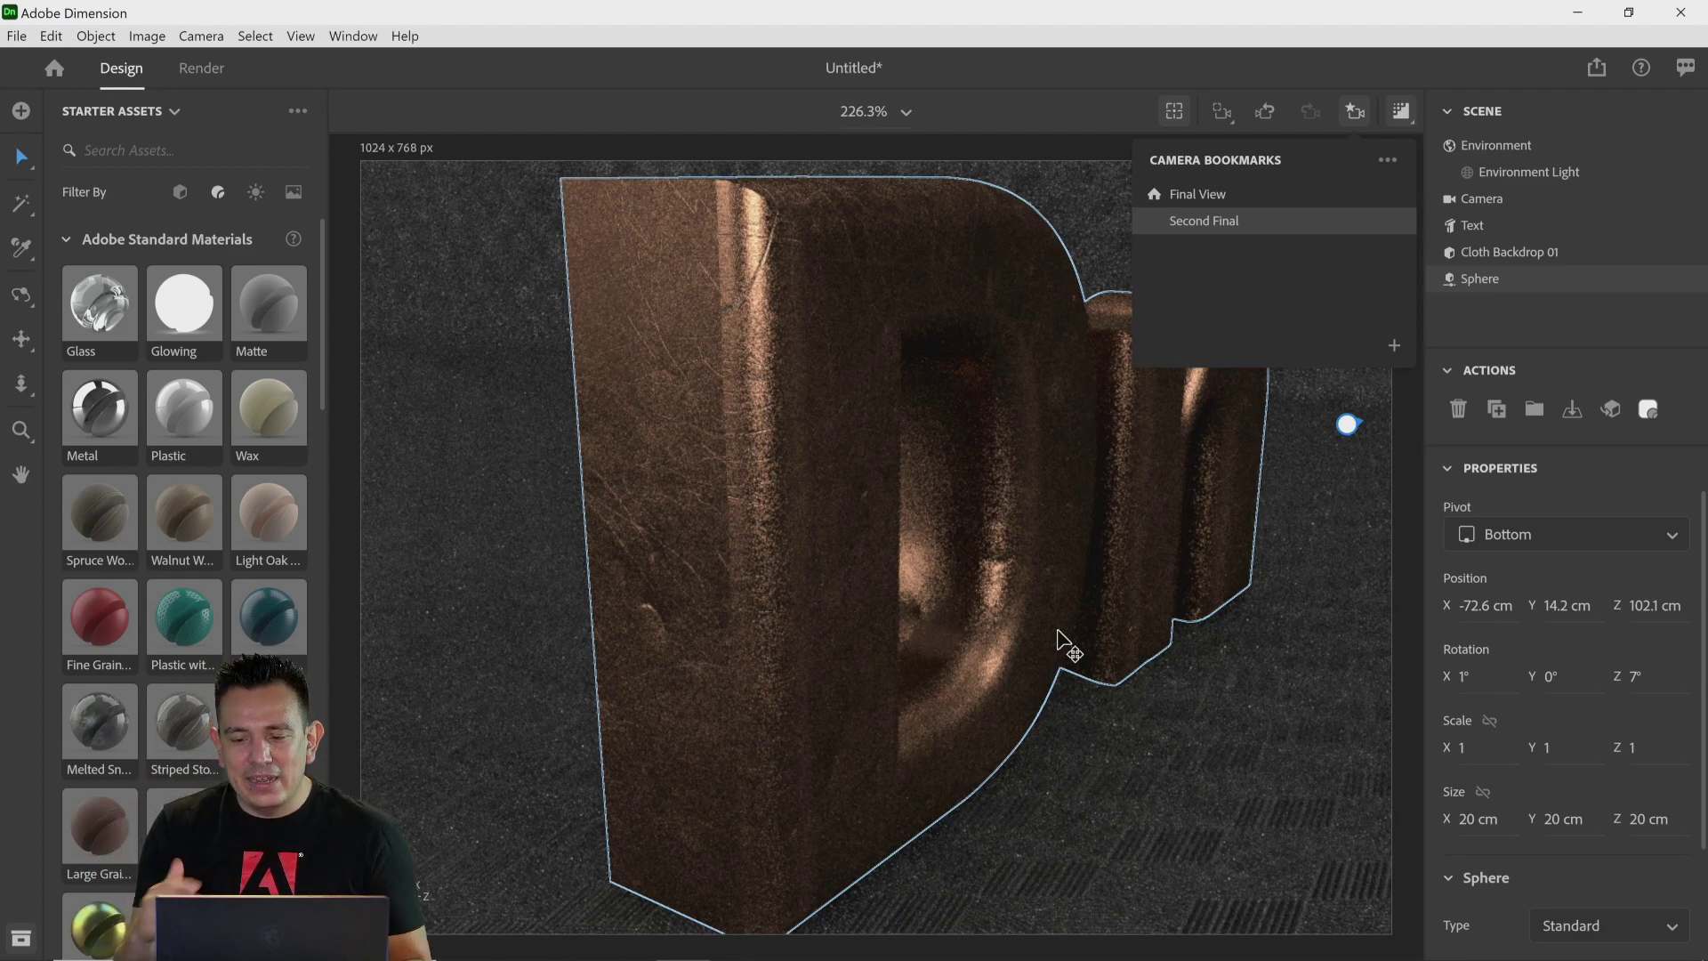
left_click(1300, 77)
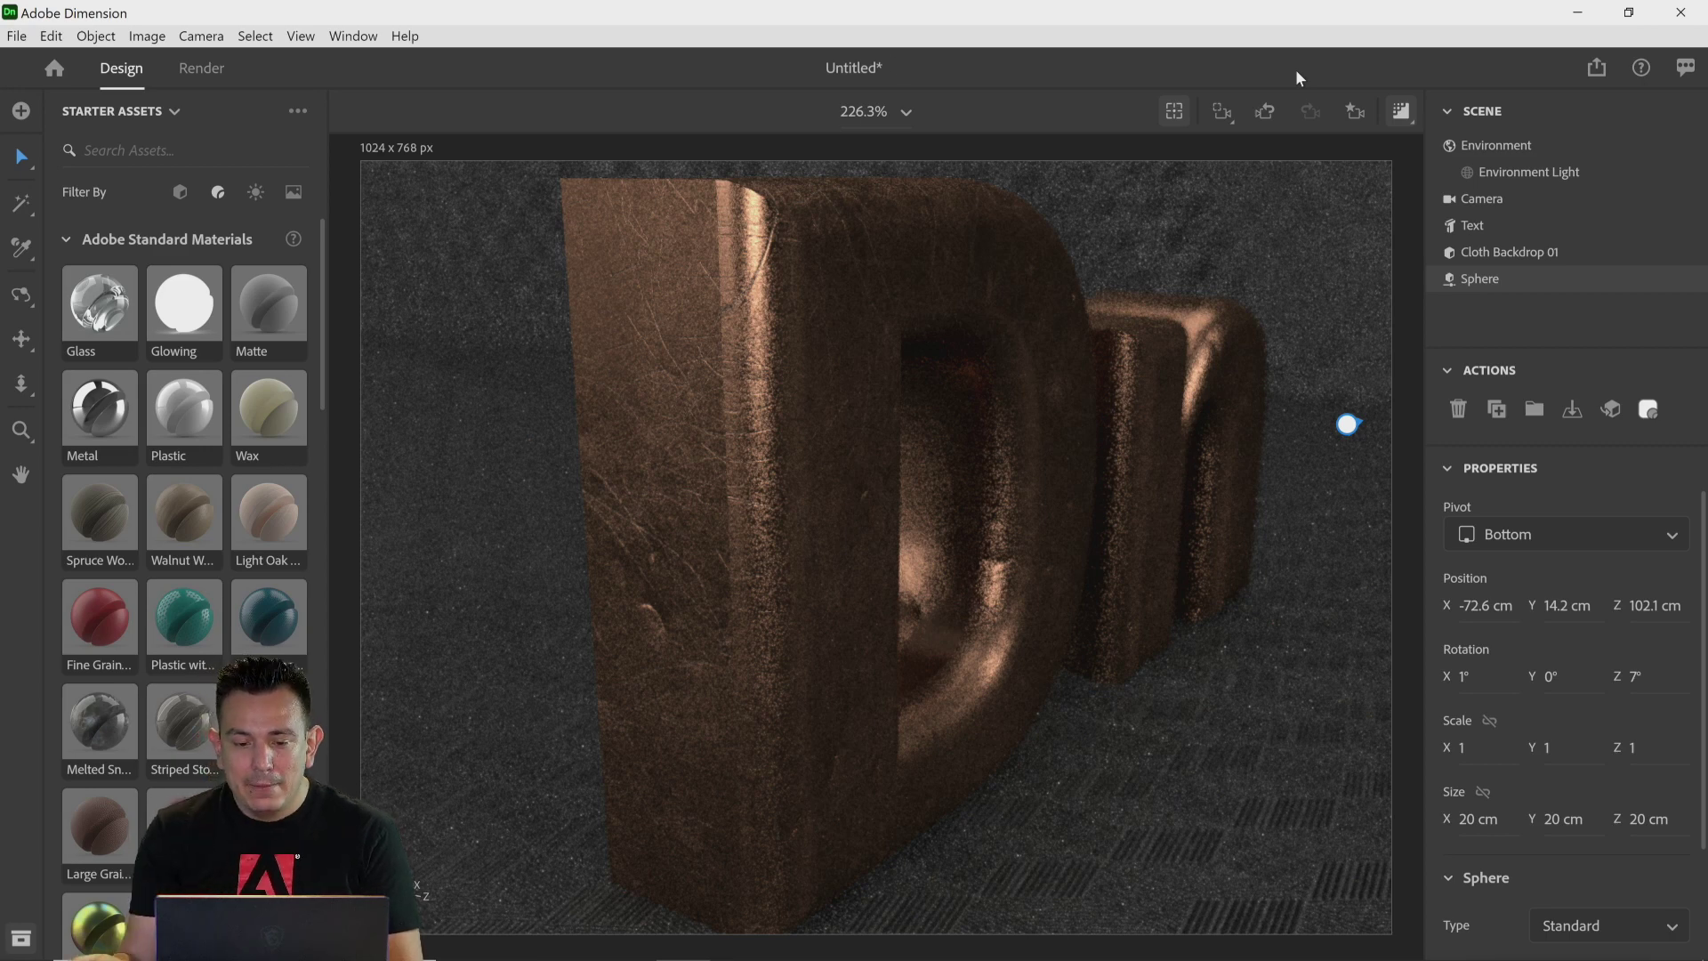
Step: Switch to the browser and browse the Behance project Contemporary Living Space 3D Scene in Dimension CC
mouse_move(552, 925)
left_click(626, 939)
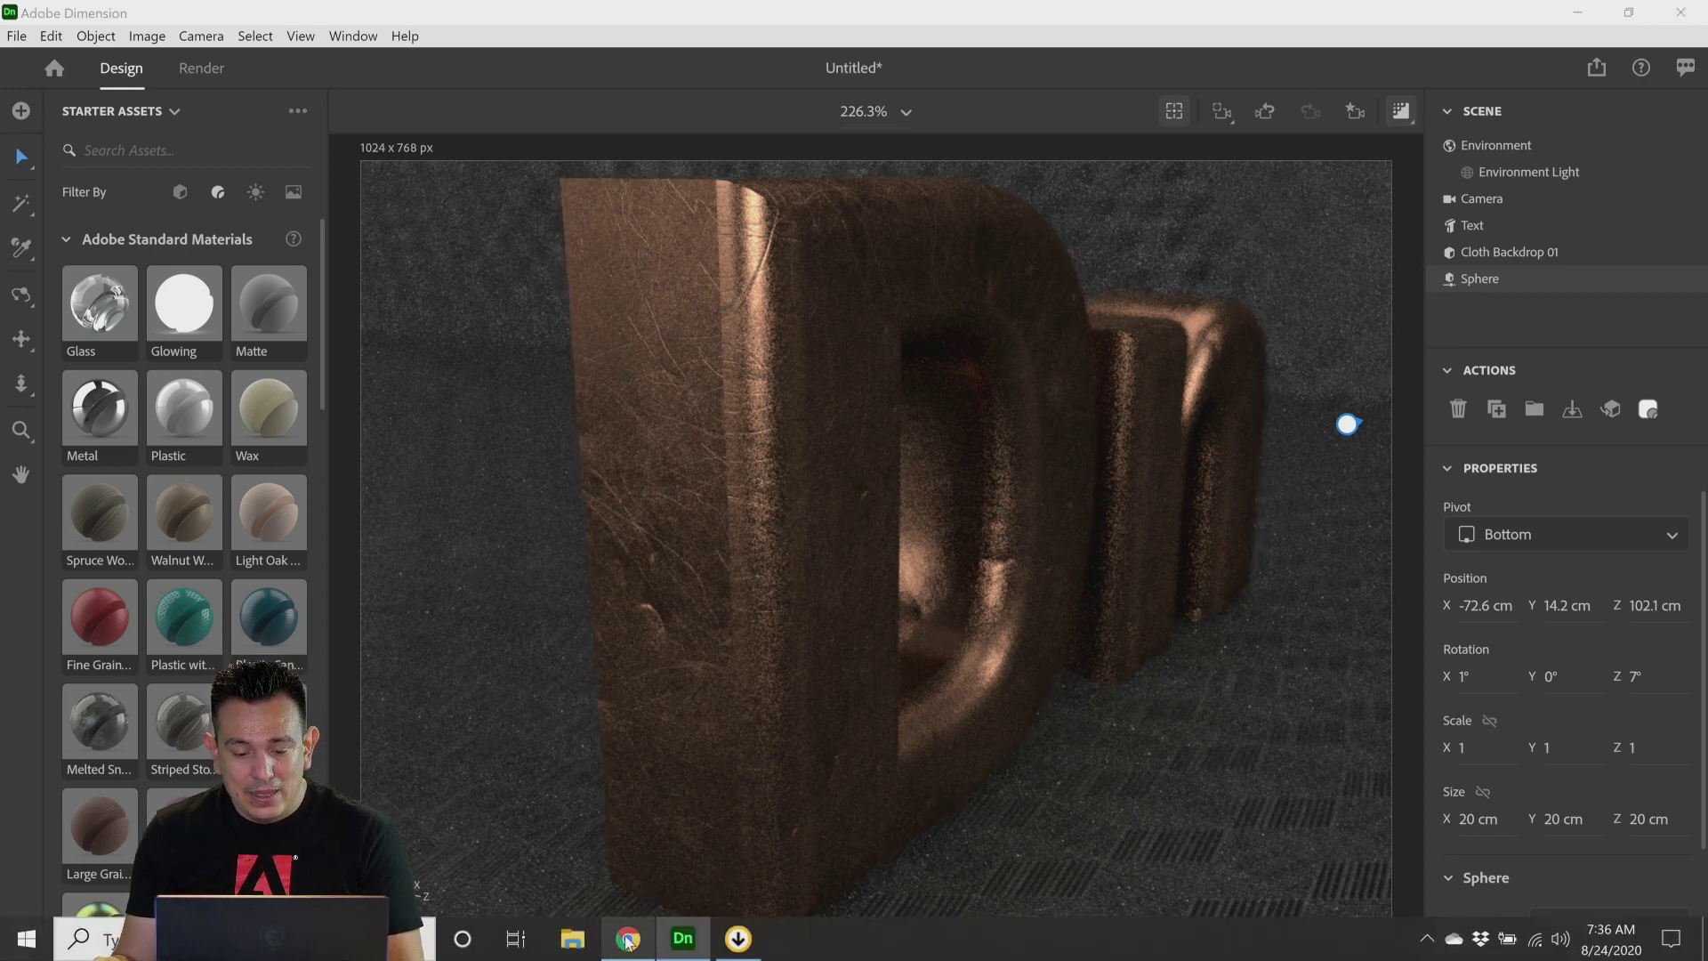
left_click(187, 24)
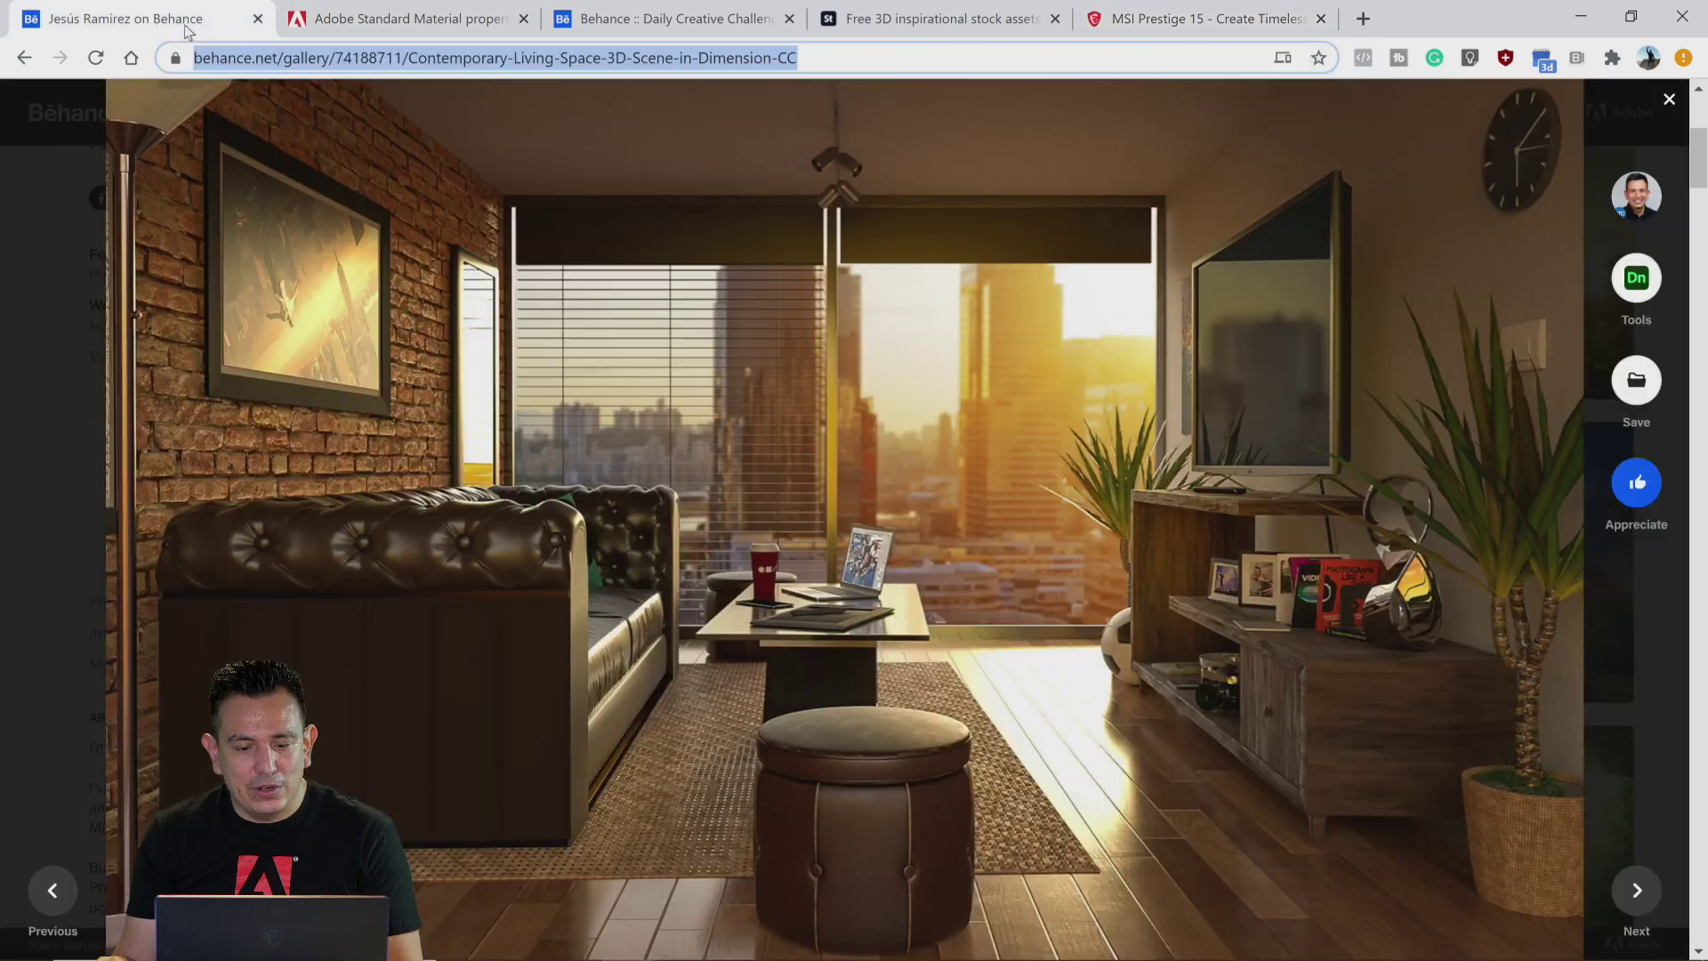
scroll(927, 444, "down", 2)
scroll(1002, 400, "up", 1)
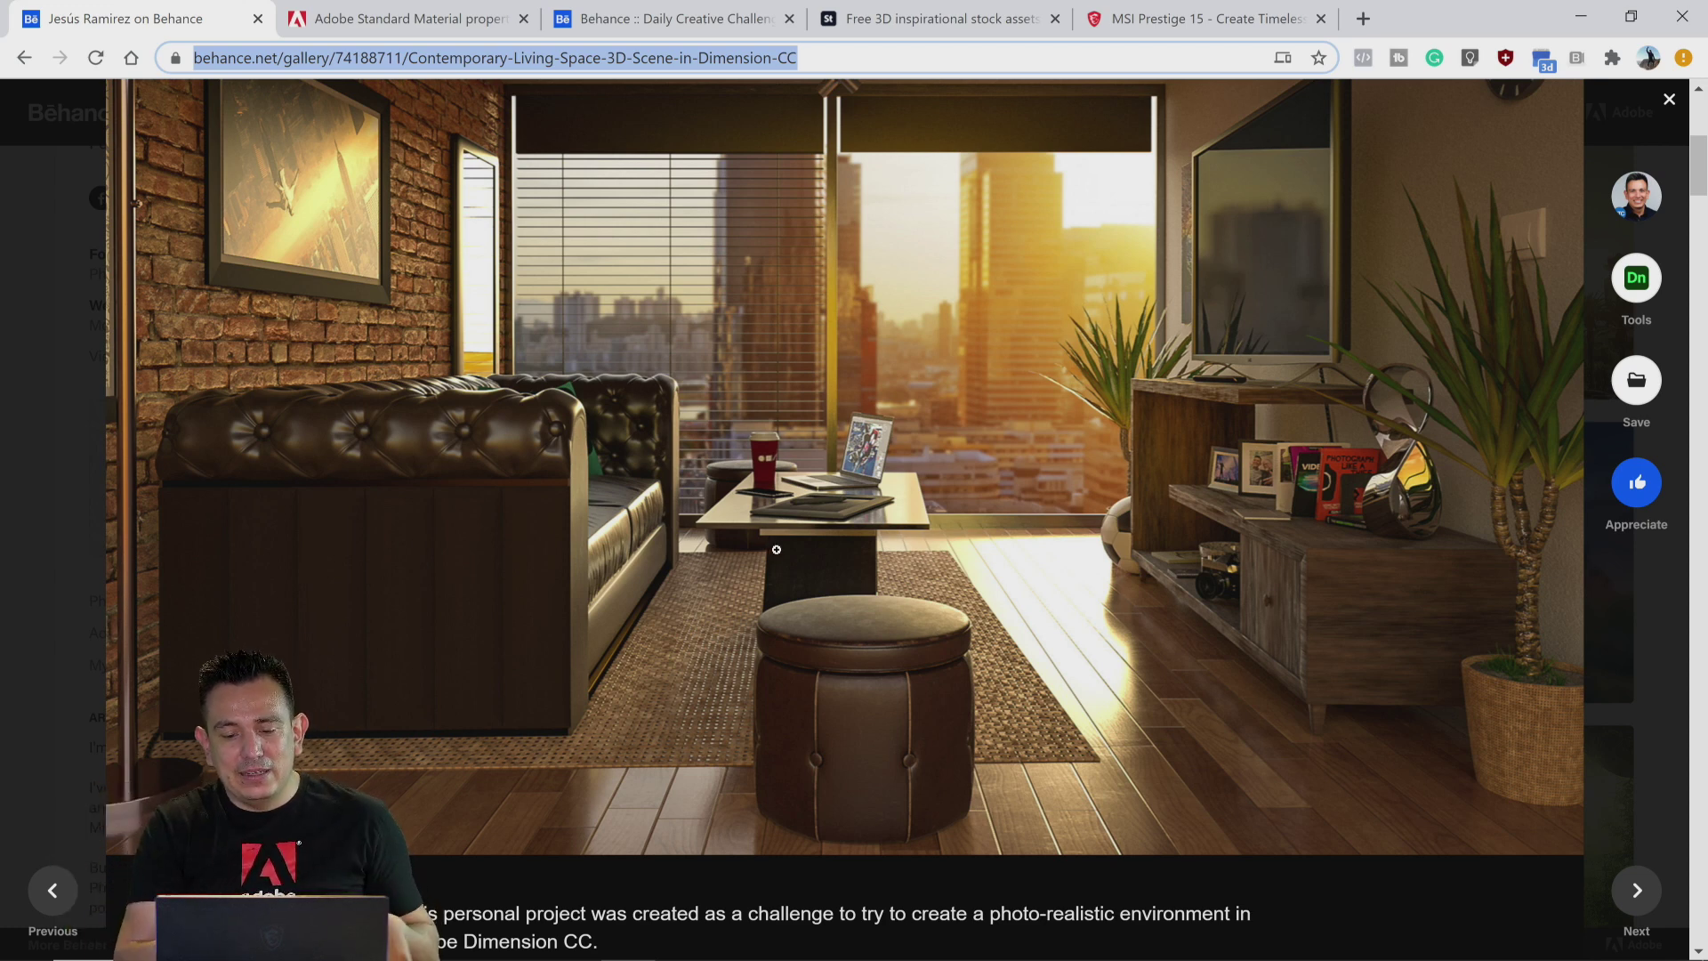
scroll(783, 547, "down", 10)
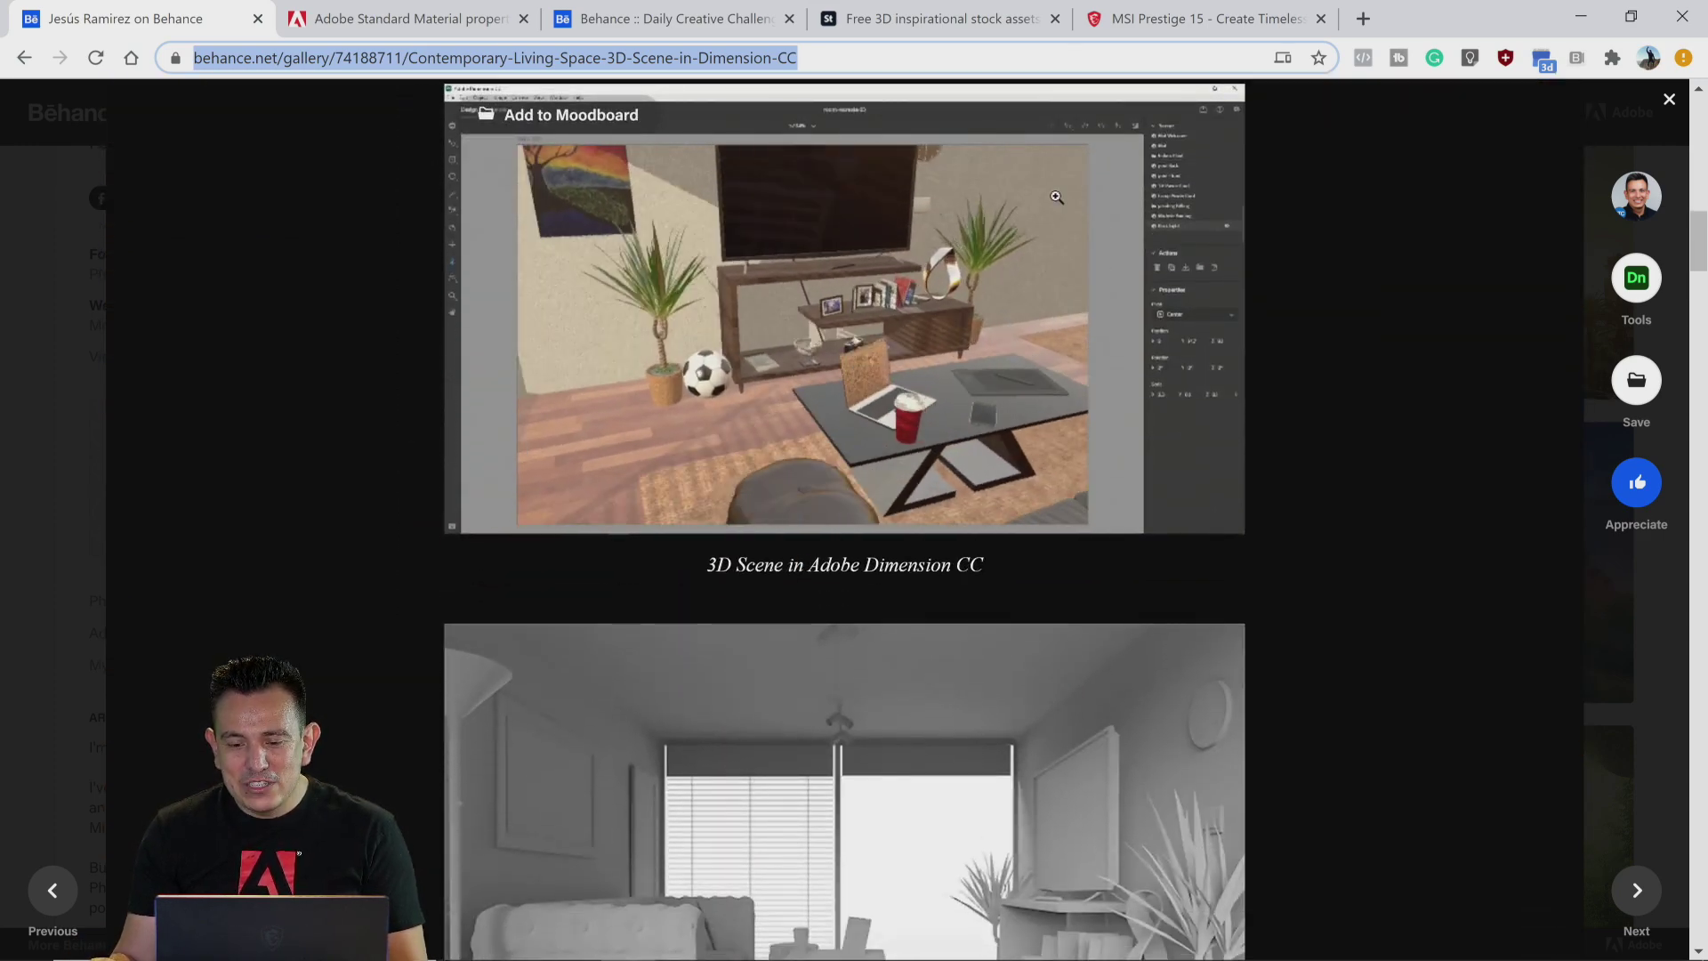
scroll(1010, 328, "down", 10)
scroll(1092, 601, "down", 4)
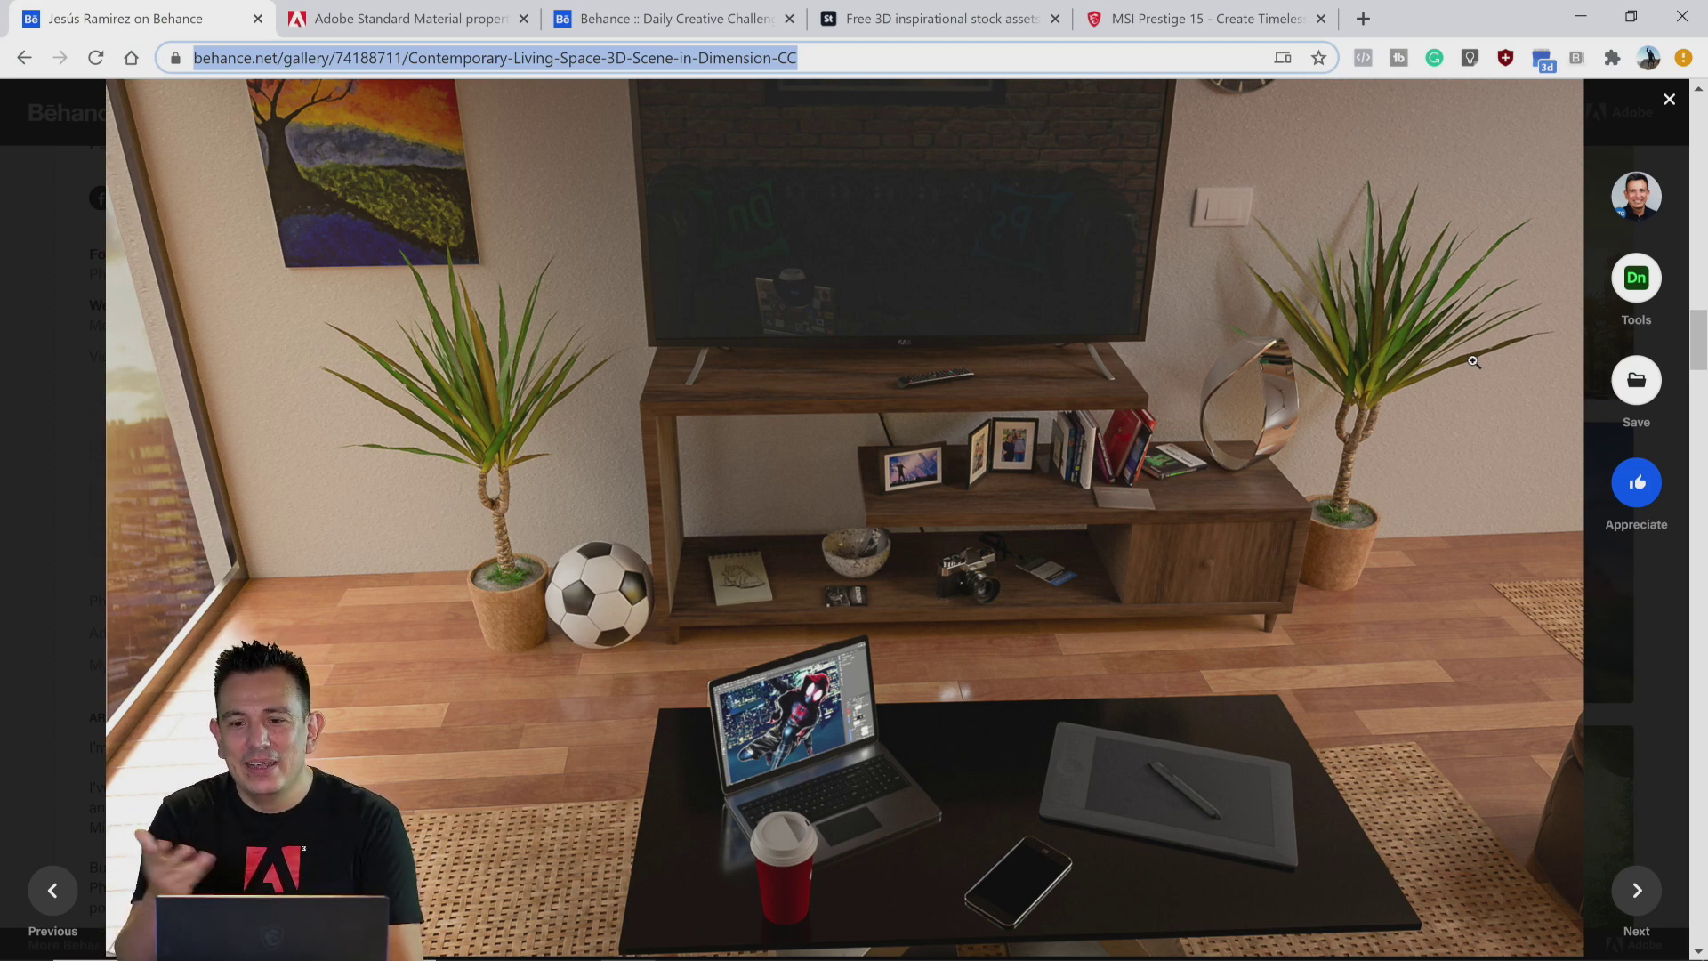
left_click(1669, 101)
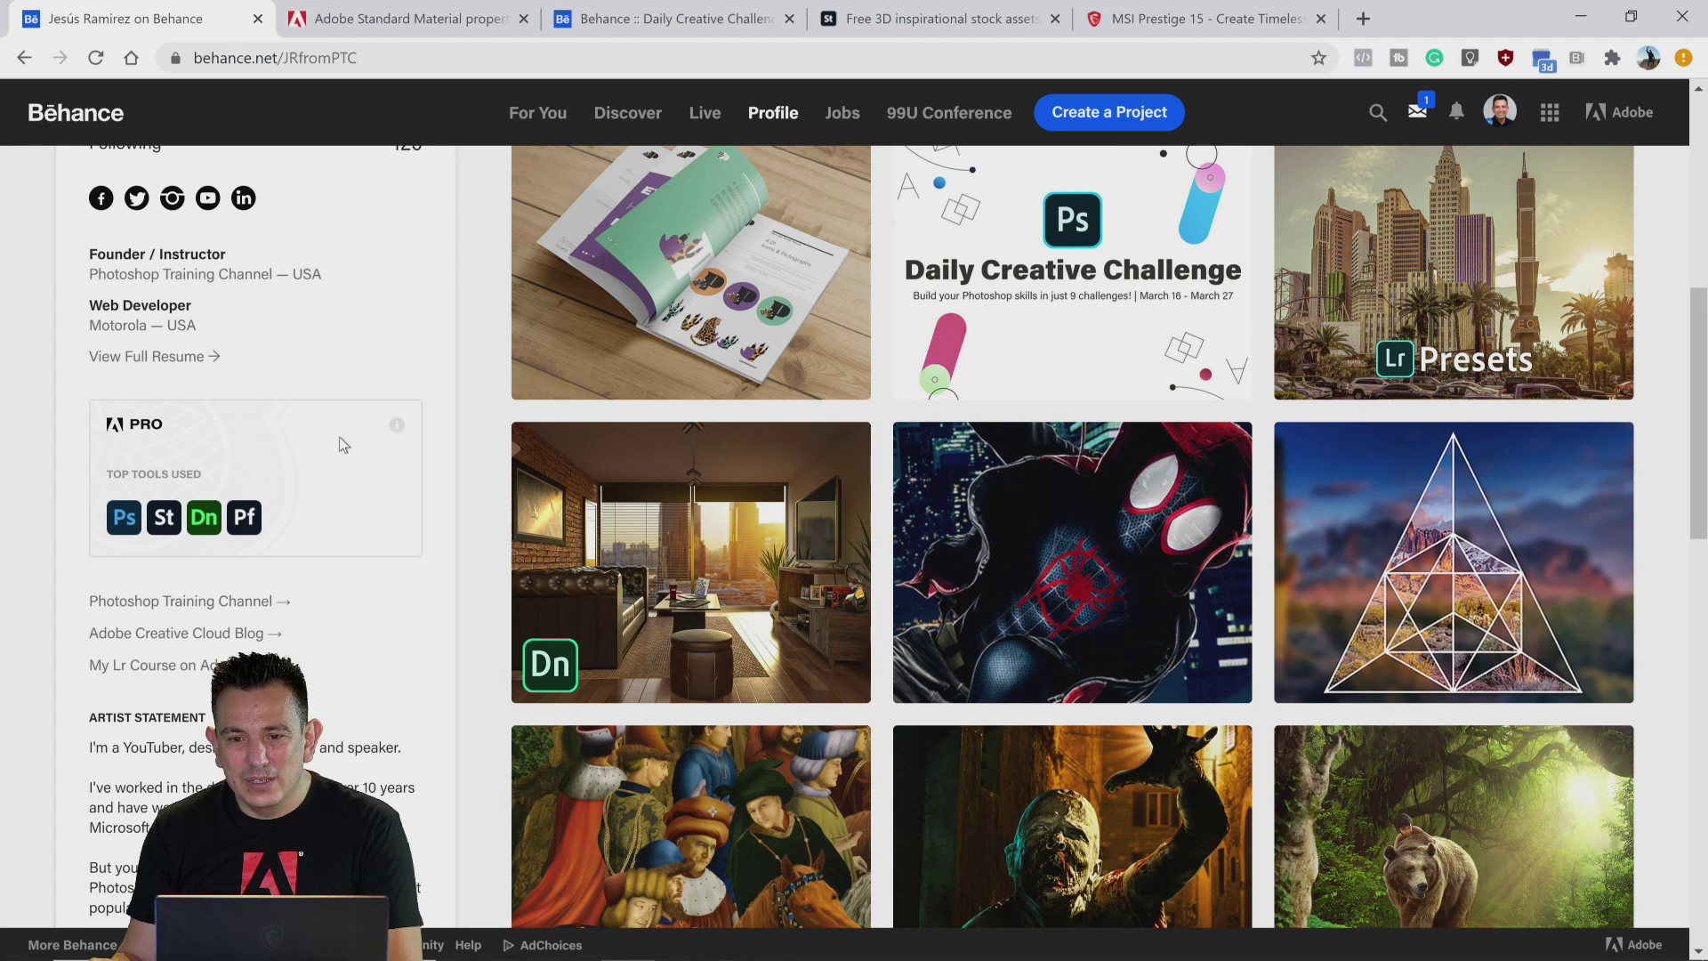
mouse_move(508, 959)
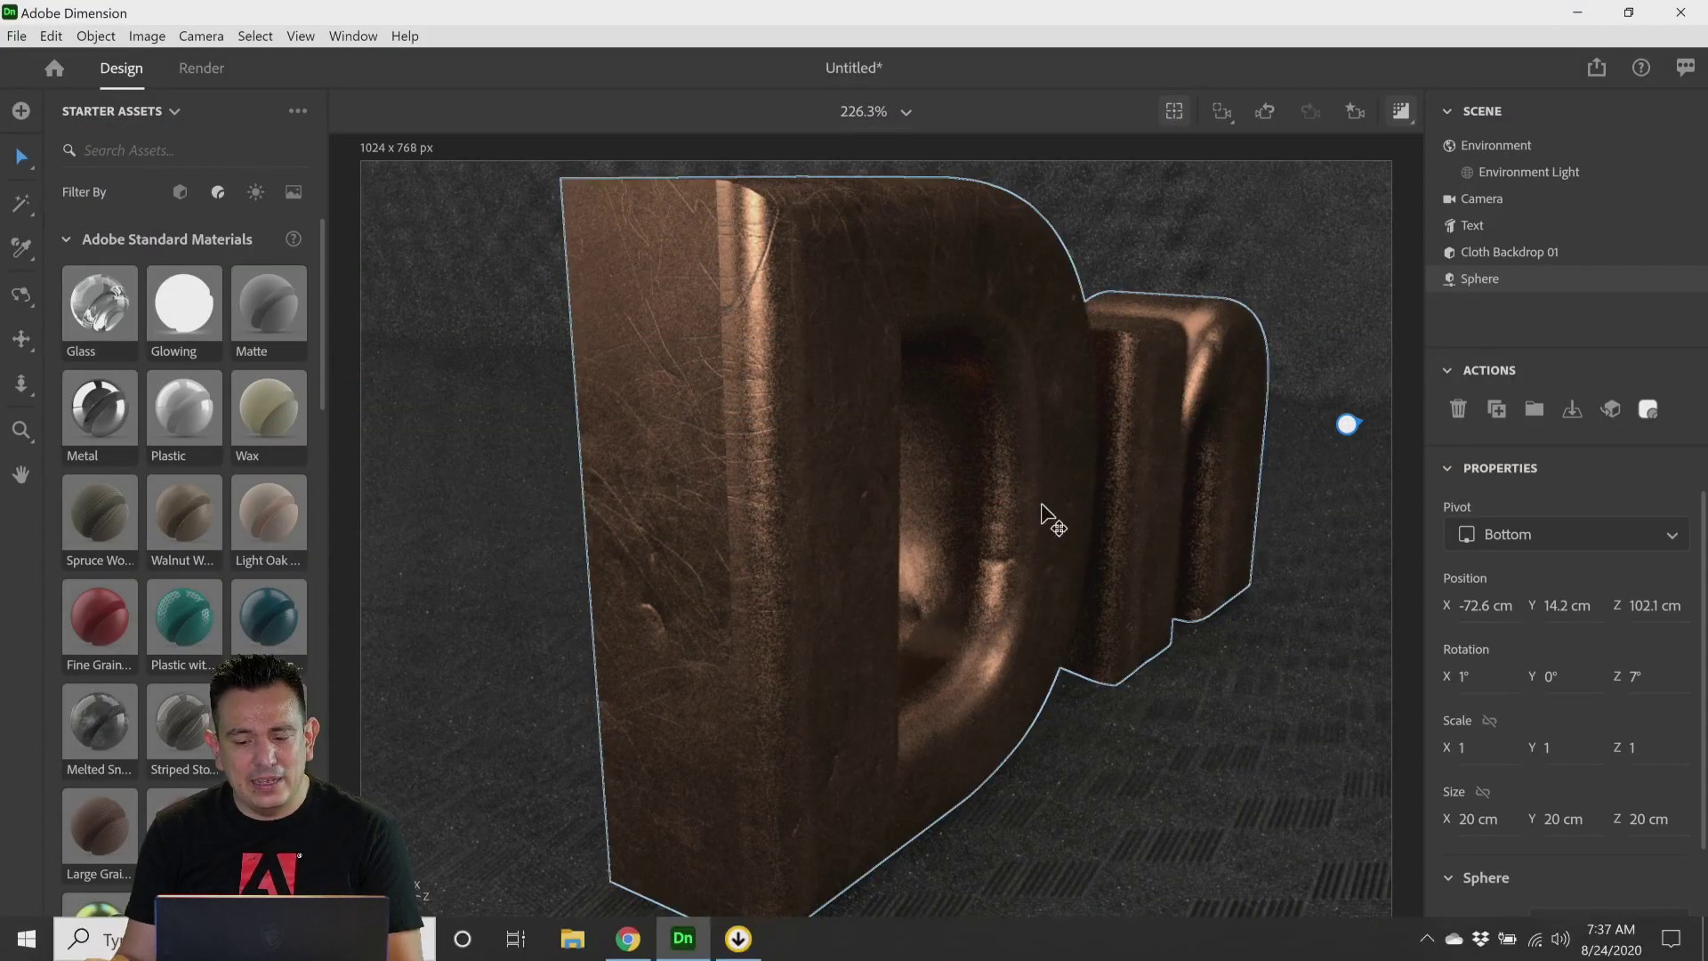
Step: Delete the glowing sphere from the scene
scroll(711, 582, "down", 2)
scroll(714, 587, "down", 5)
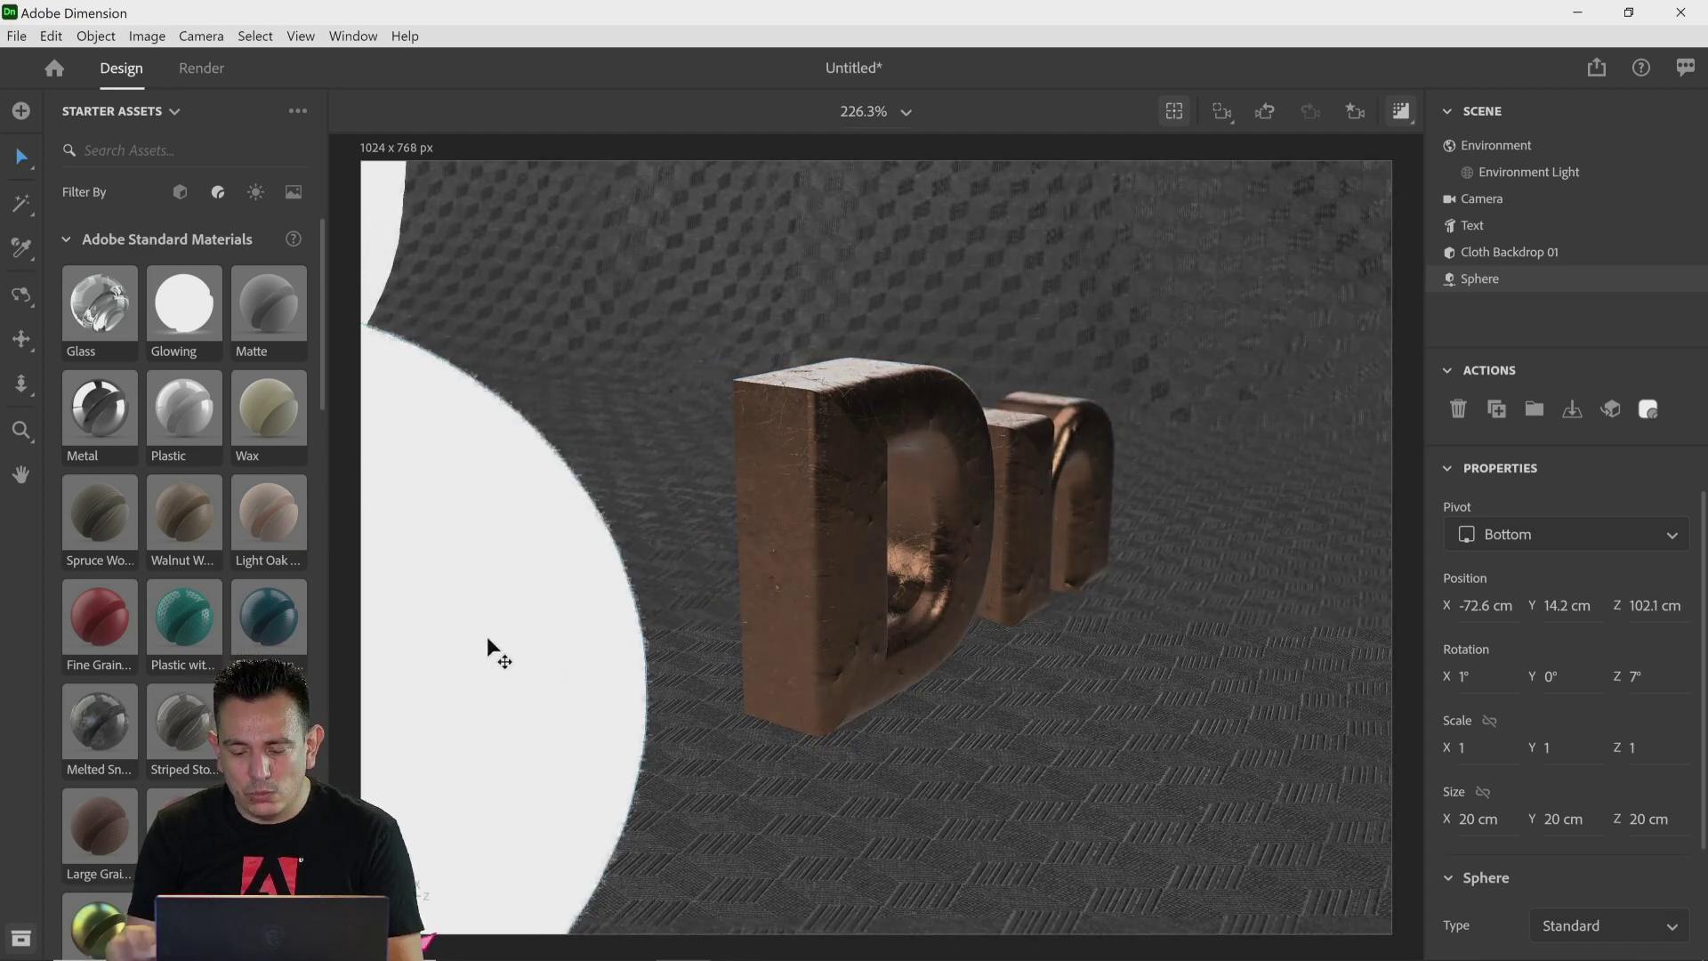
key("Delete")
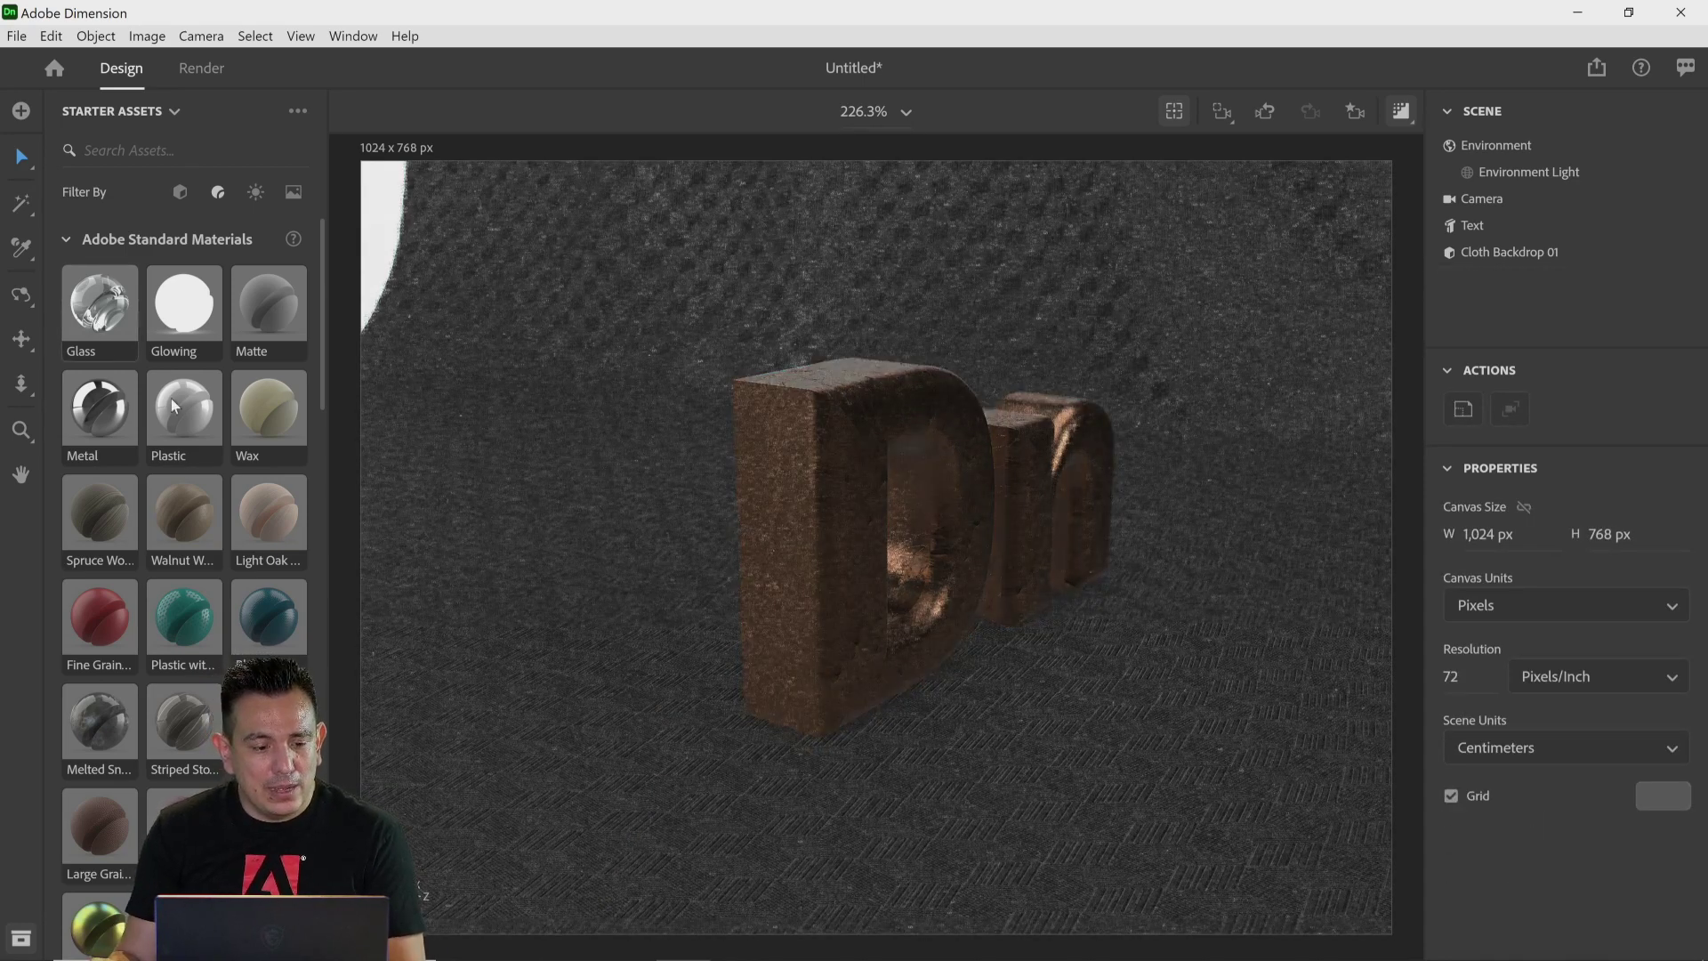
Step: Add a Plane from Basic Shapes and move it up behind the text, beside the n letter
left_click(178, 194)
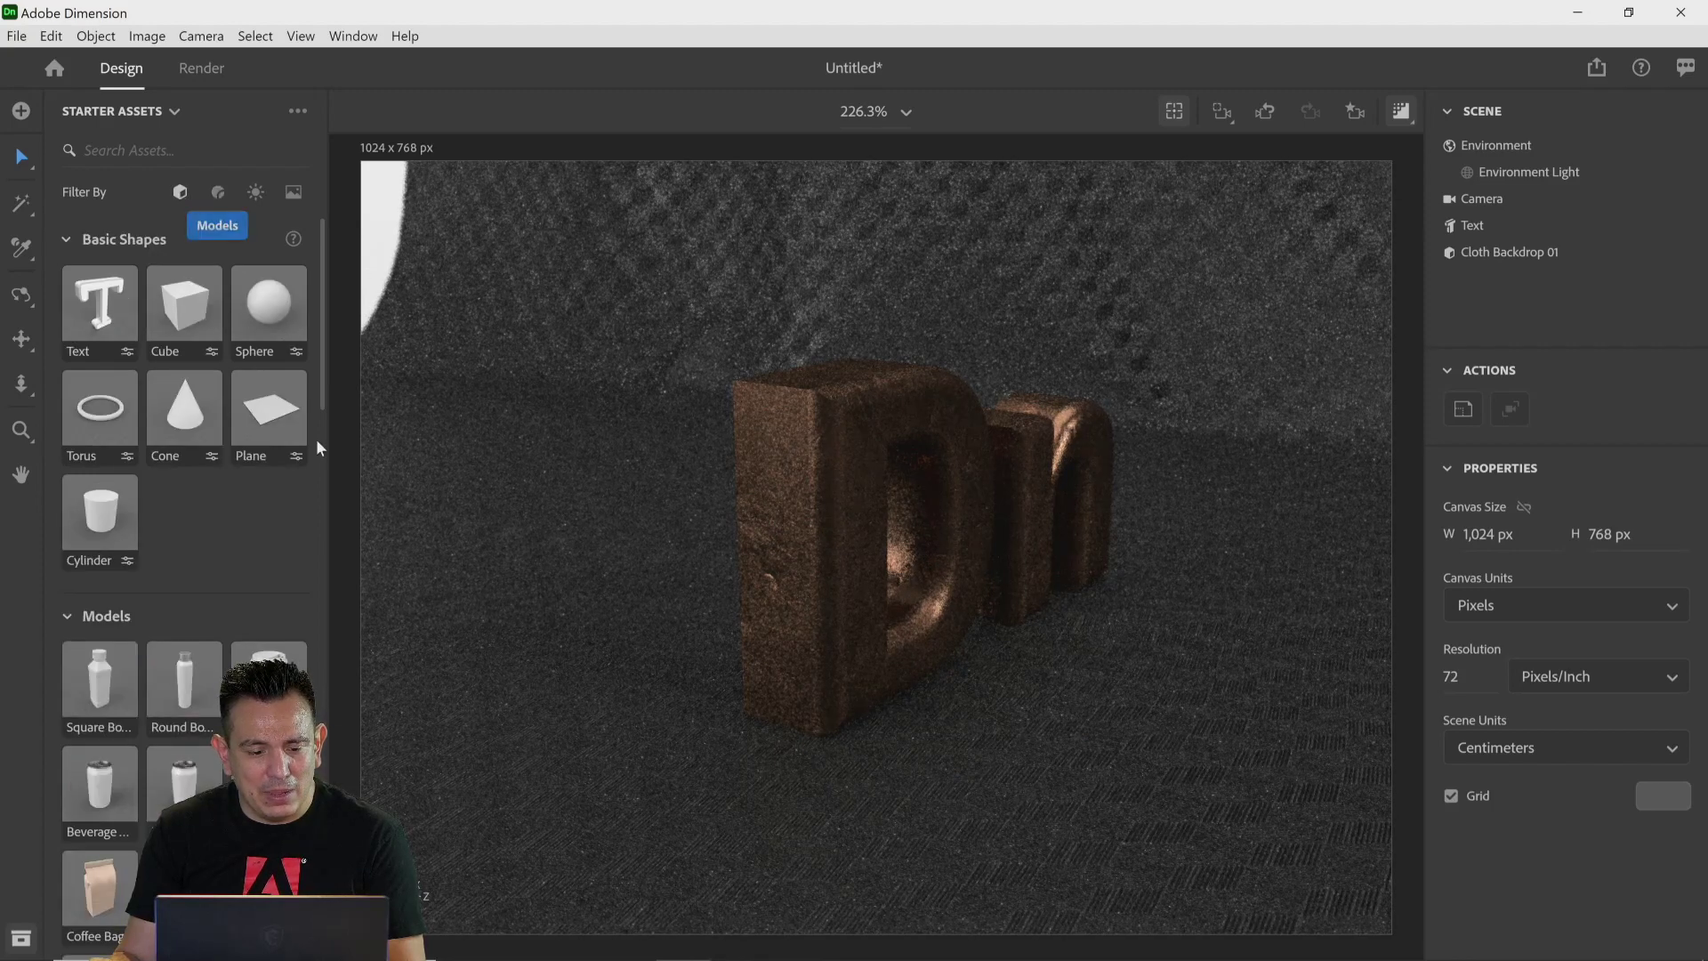
left_click_drag(269, 411, 1241, 646)
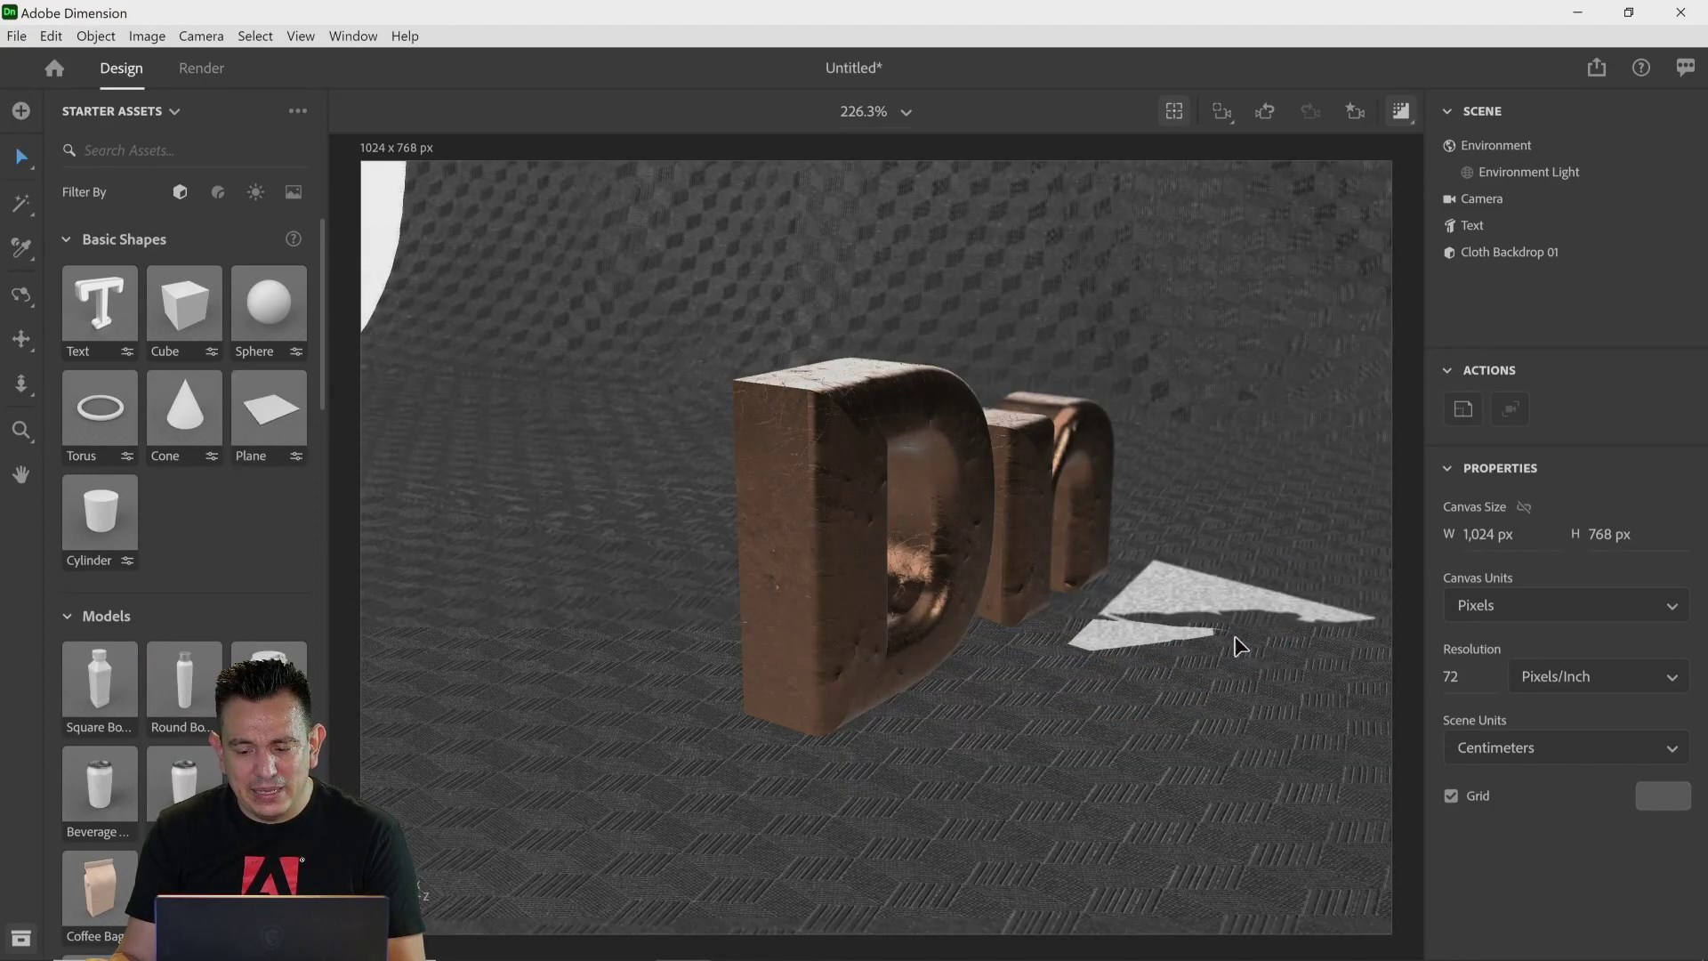
left_click_drag(1254, 532, 1304, 144)
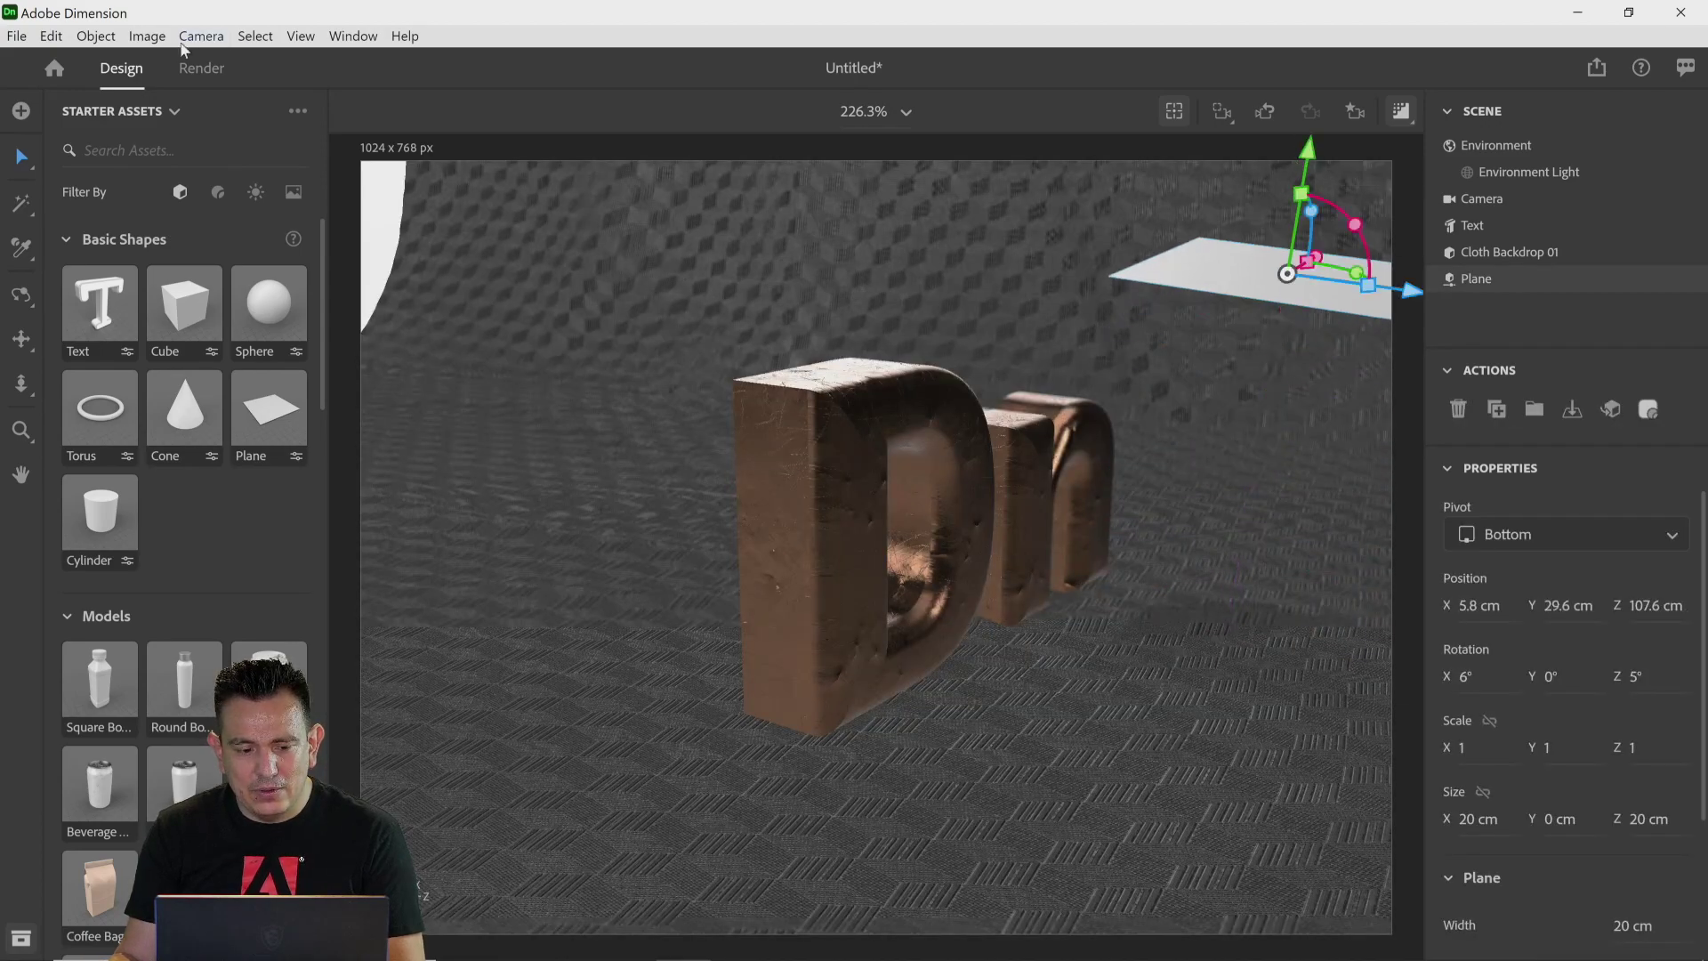
Step: Apply the Glowing material to the plane and tilt it to about 60° on X toward the text
left_click(218, 192)
left_click_drag(199, 349, 1251, 279)
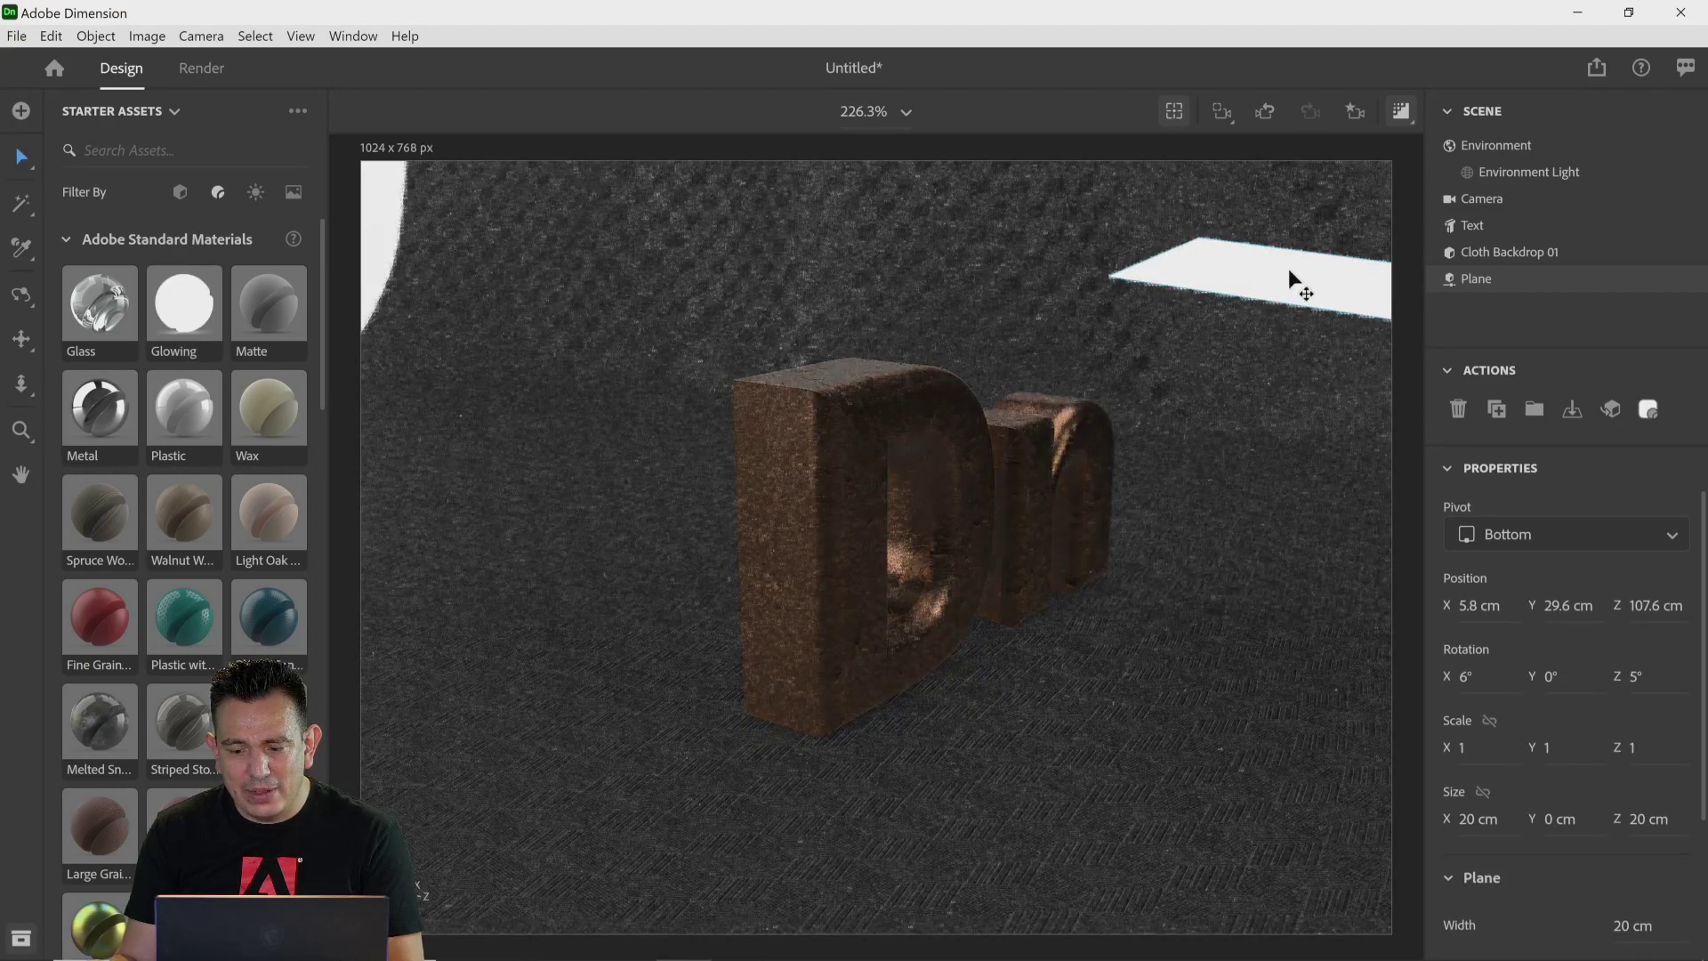
double_click(1297, 282)
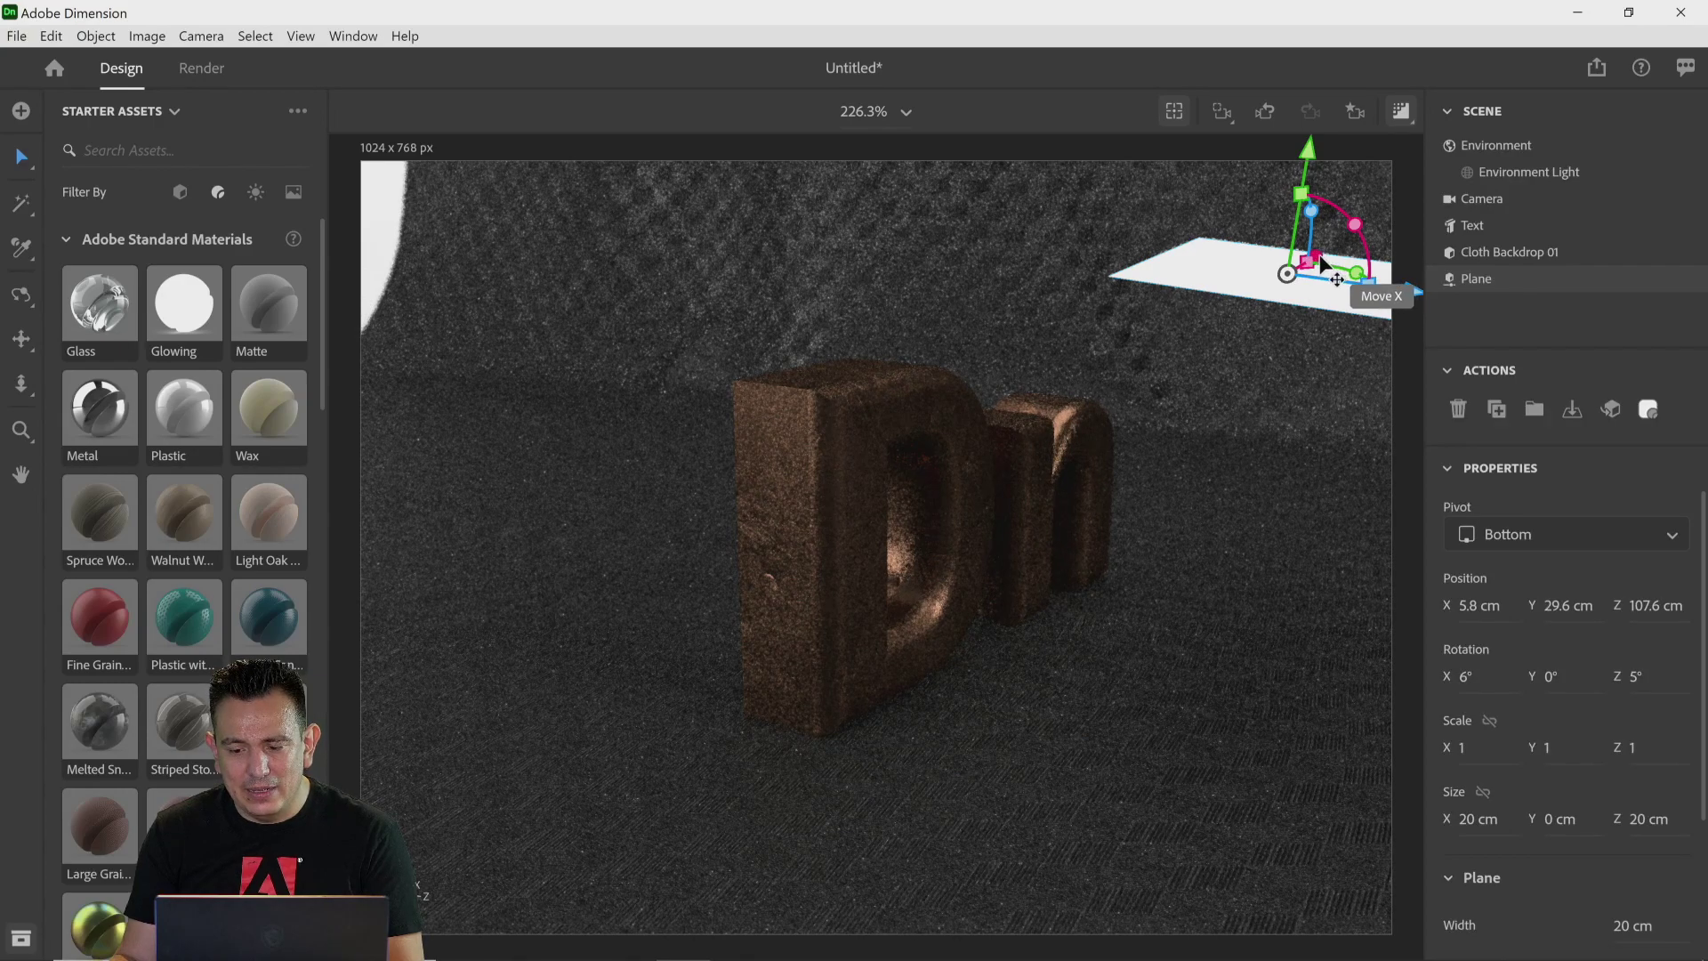
left_click_drag(1321, 258, 1209, 430)
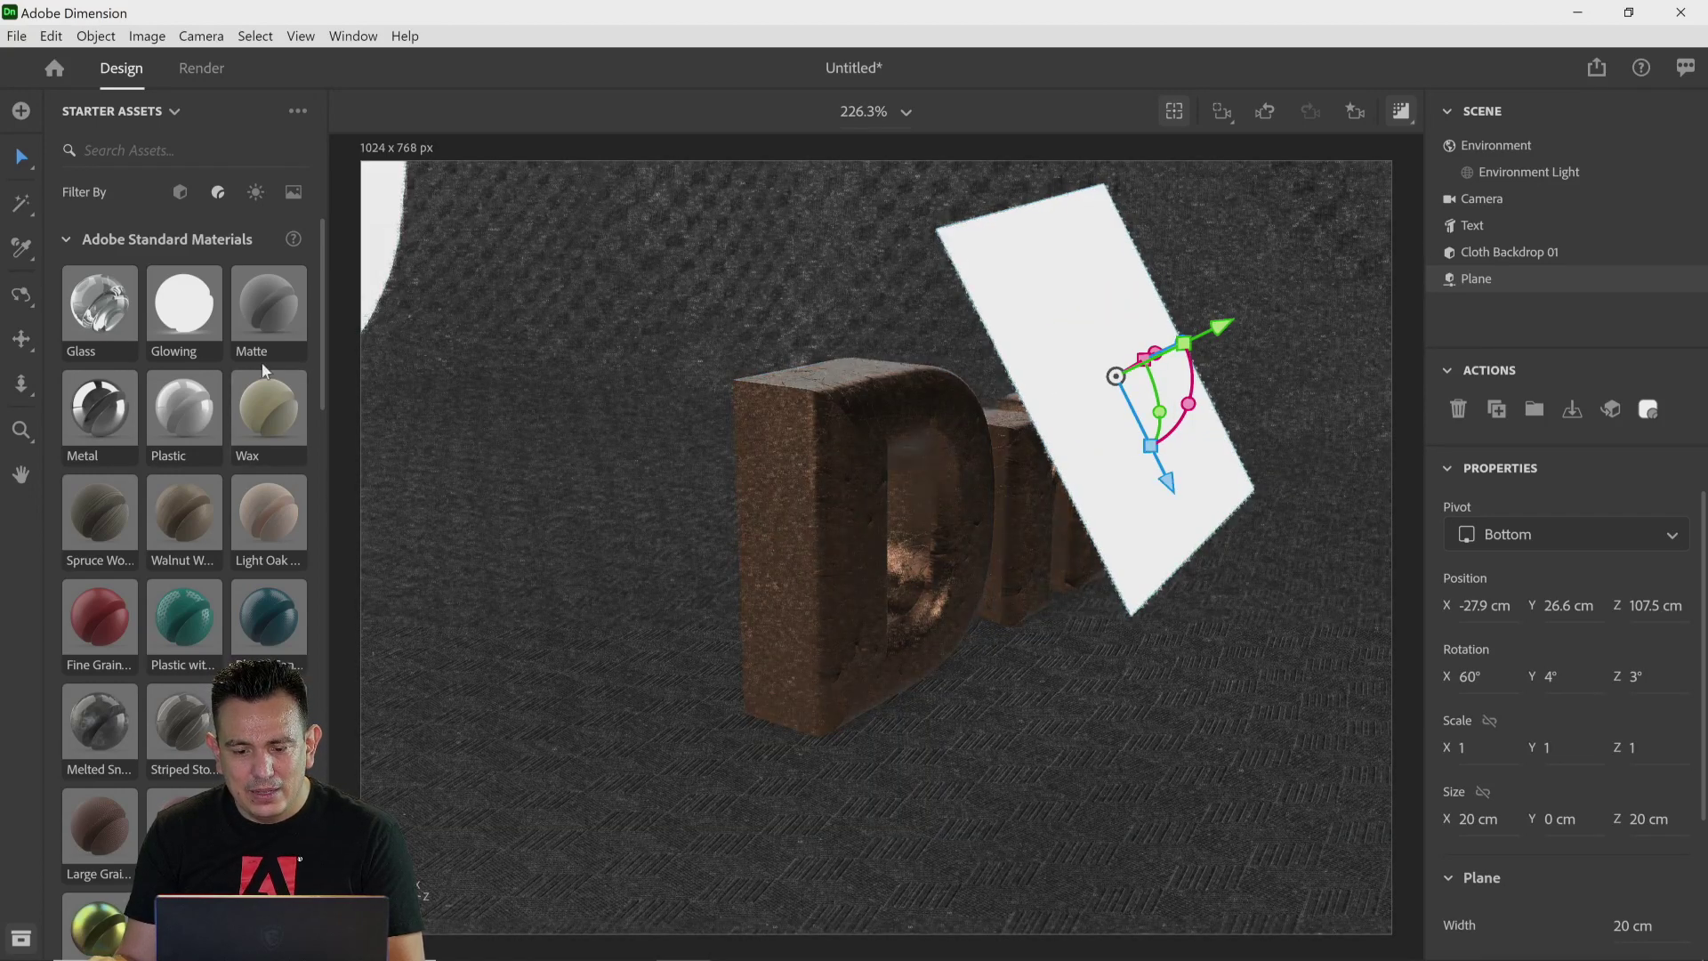
Step: Reapply the Glowing material to the plane and return the camera to the Second Final bookmark
left_click_drag(185, 311, 1099, 327)
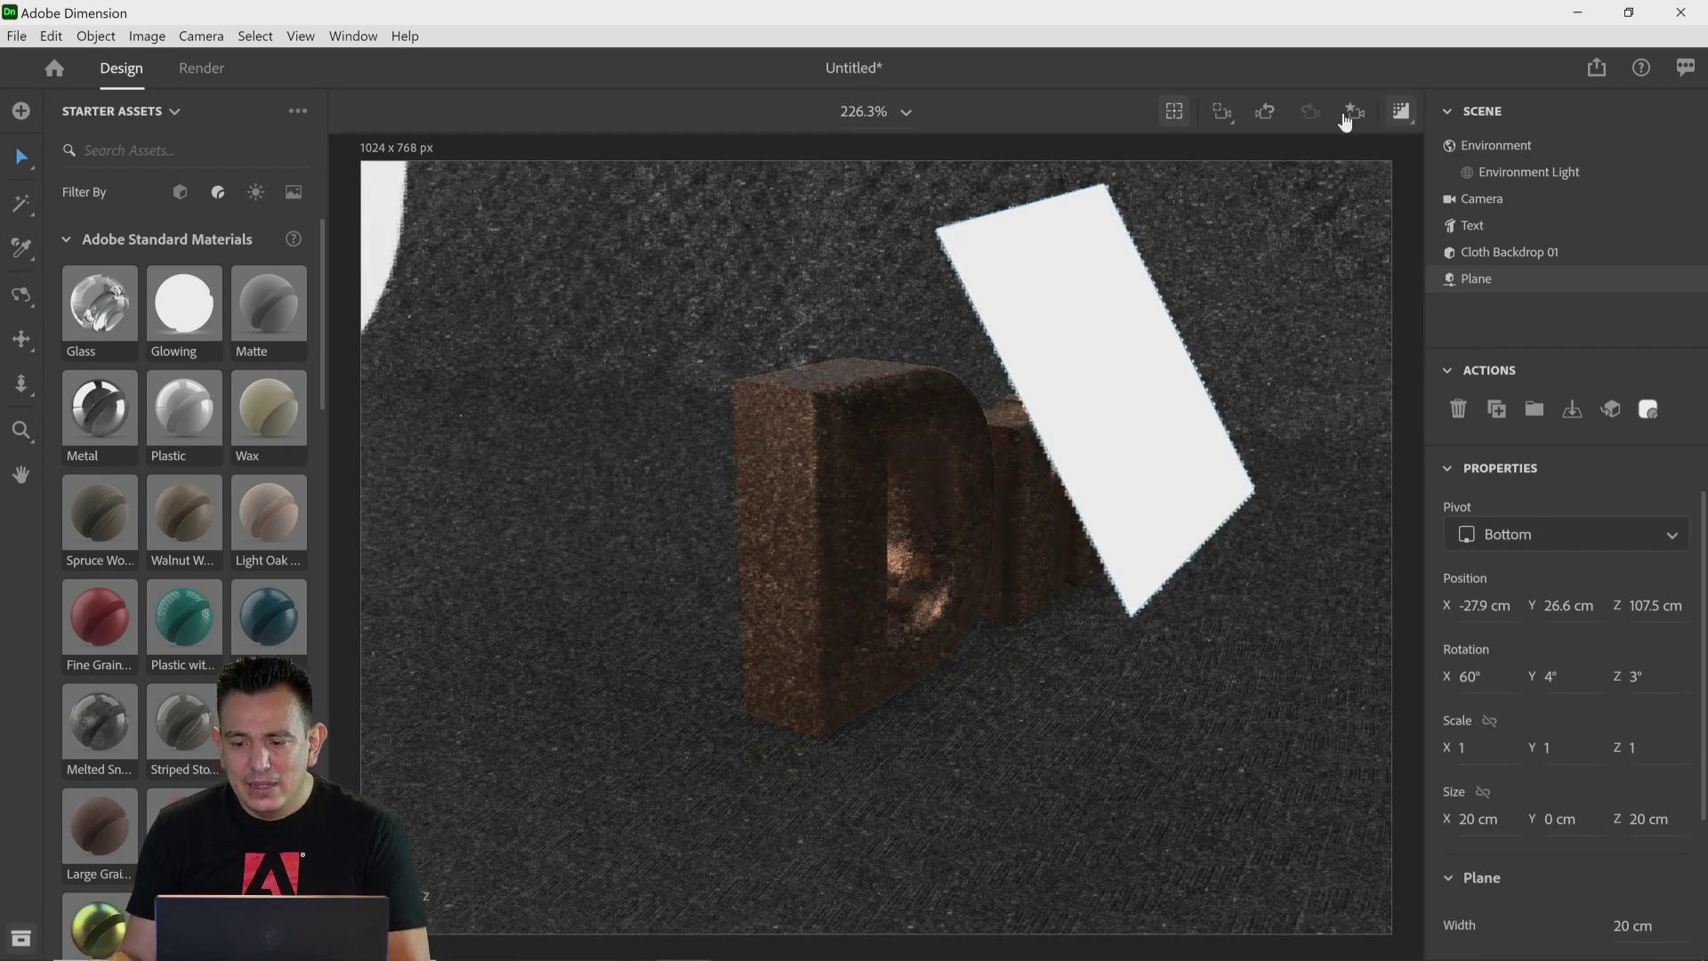
left_click(1225, 115)
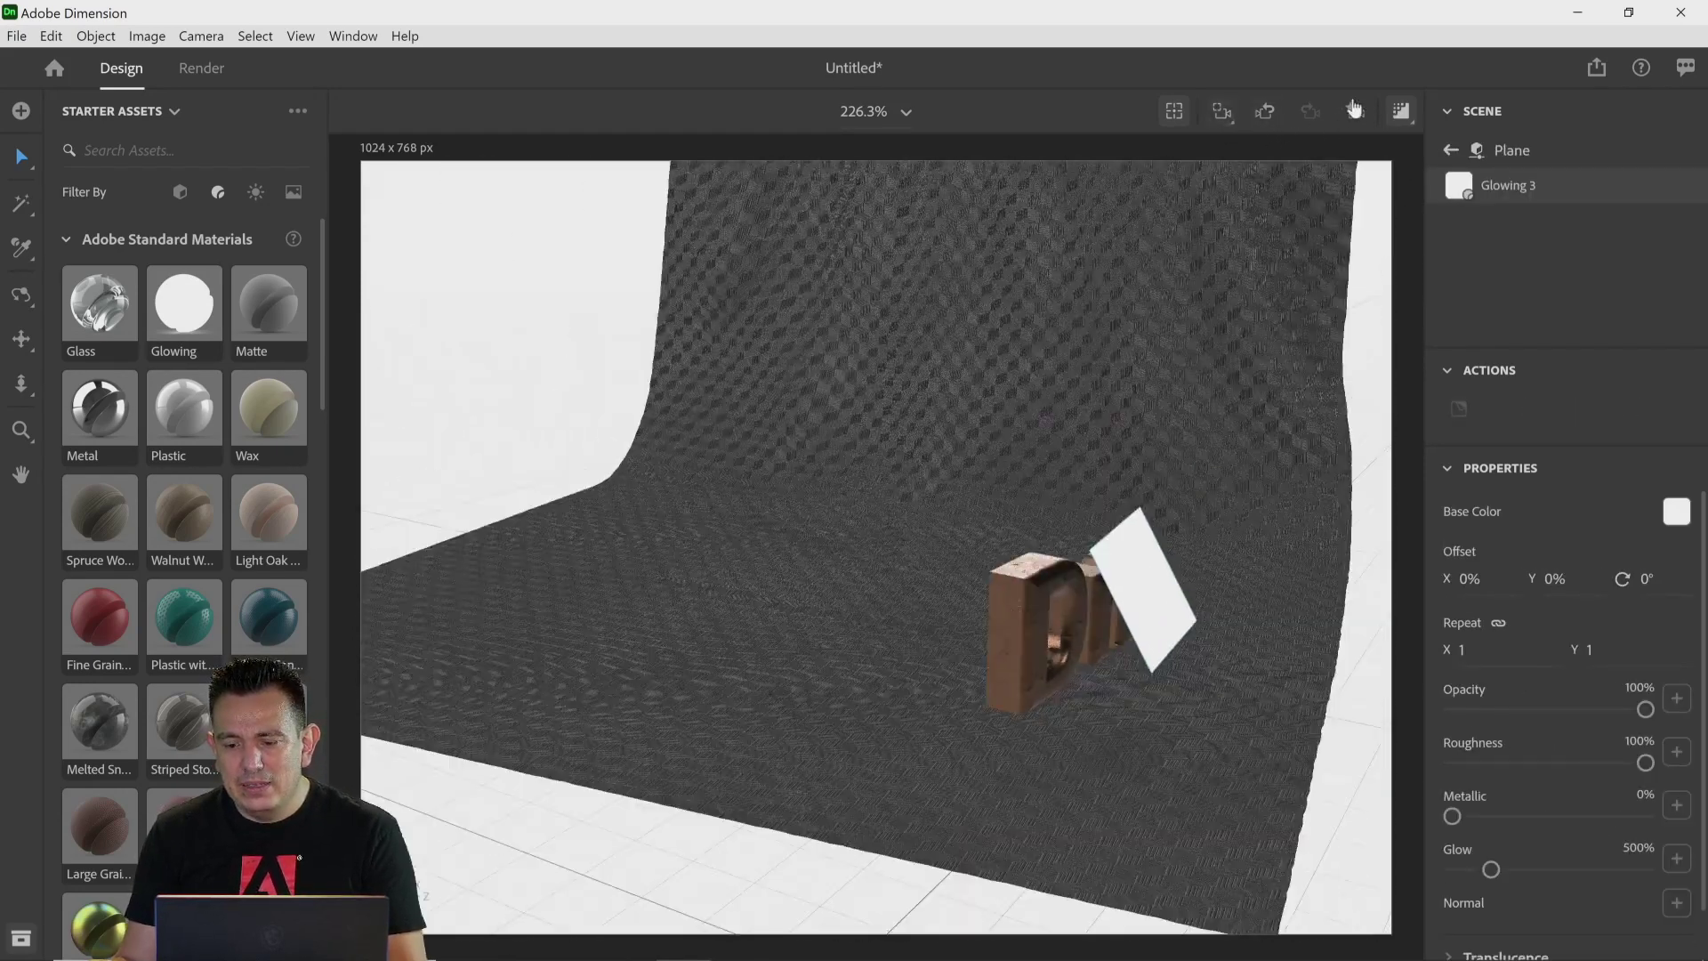
left_click(1355, 112)
left_click(1241, 222)
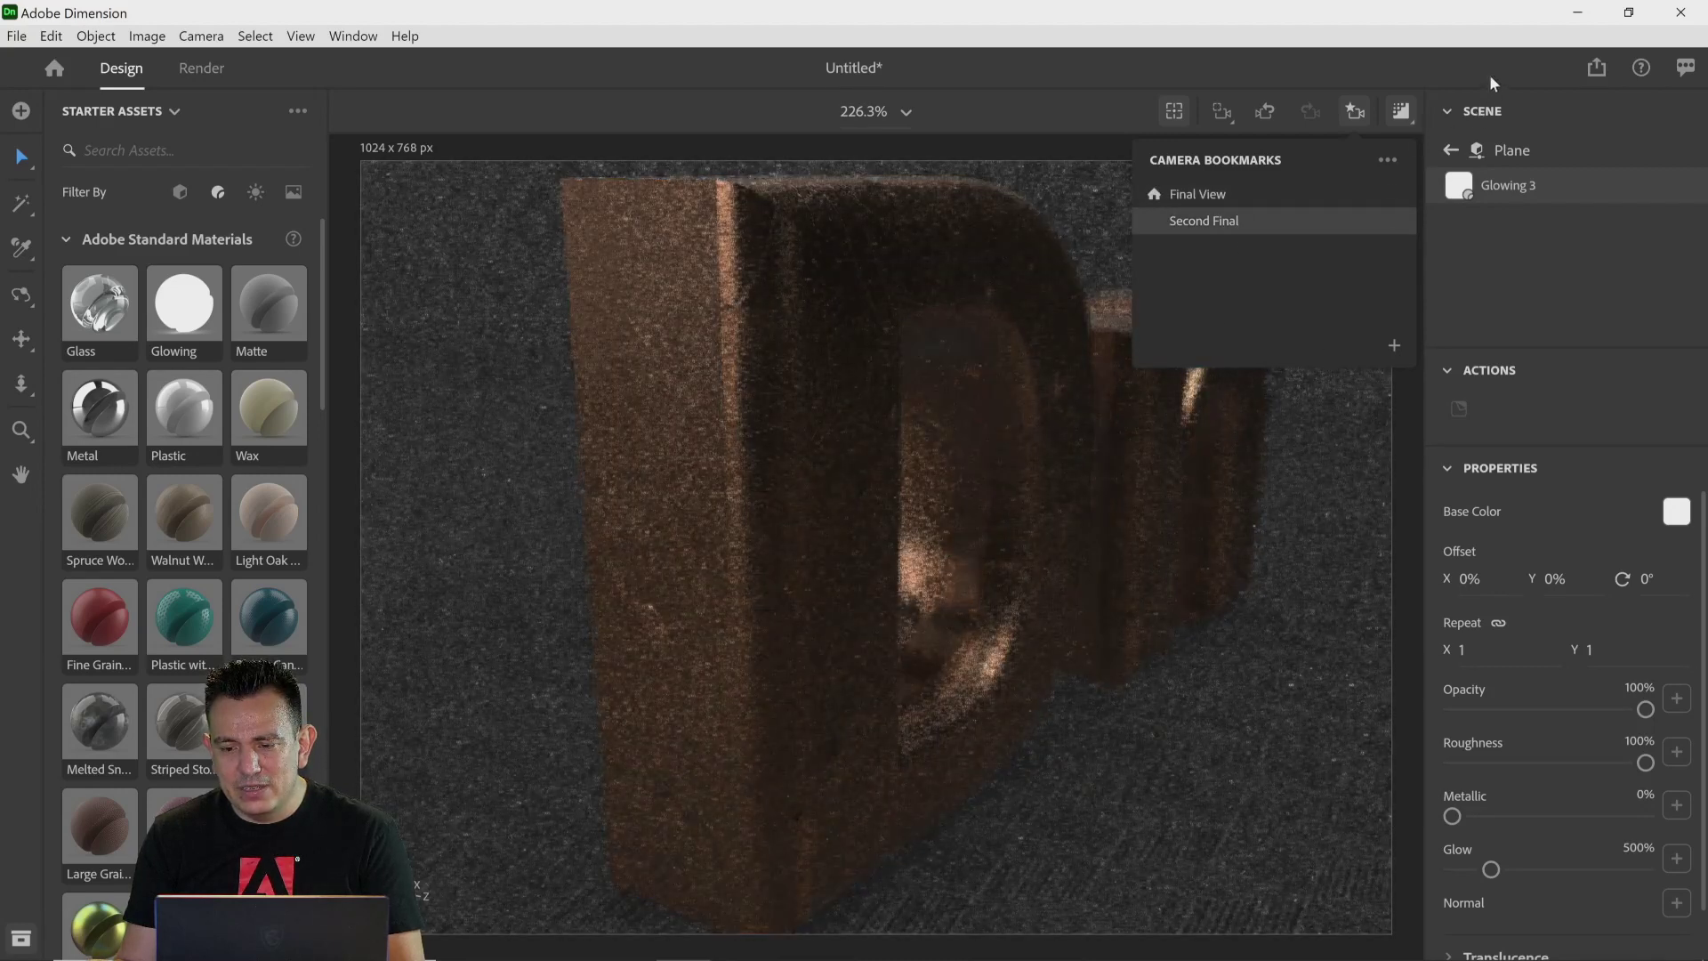
left_click(1493, 82)
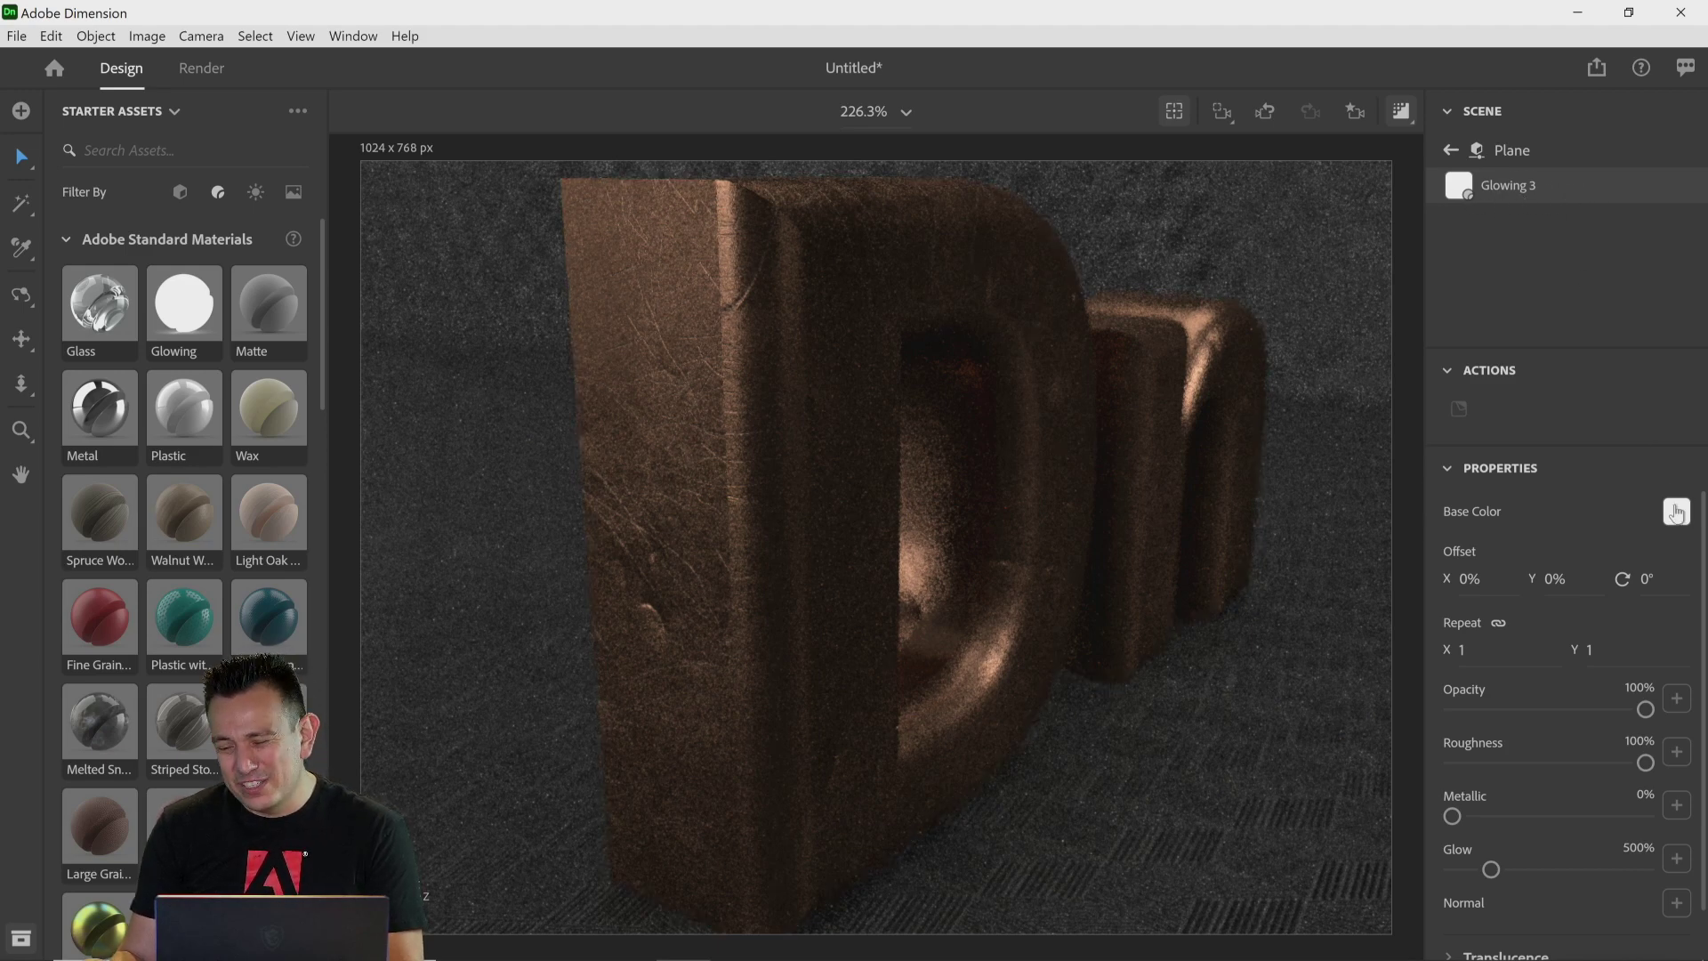
Step: Set the plane's glowing material base color to red
left_click(1676, 514)
left_click(1640, 360)
left_click(1677, 356)
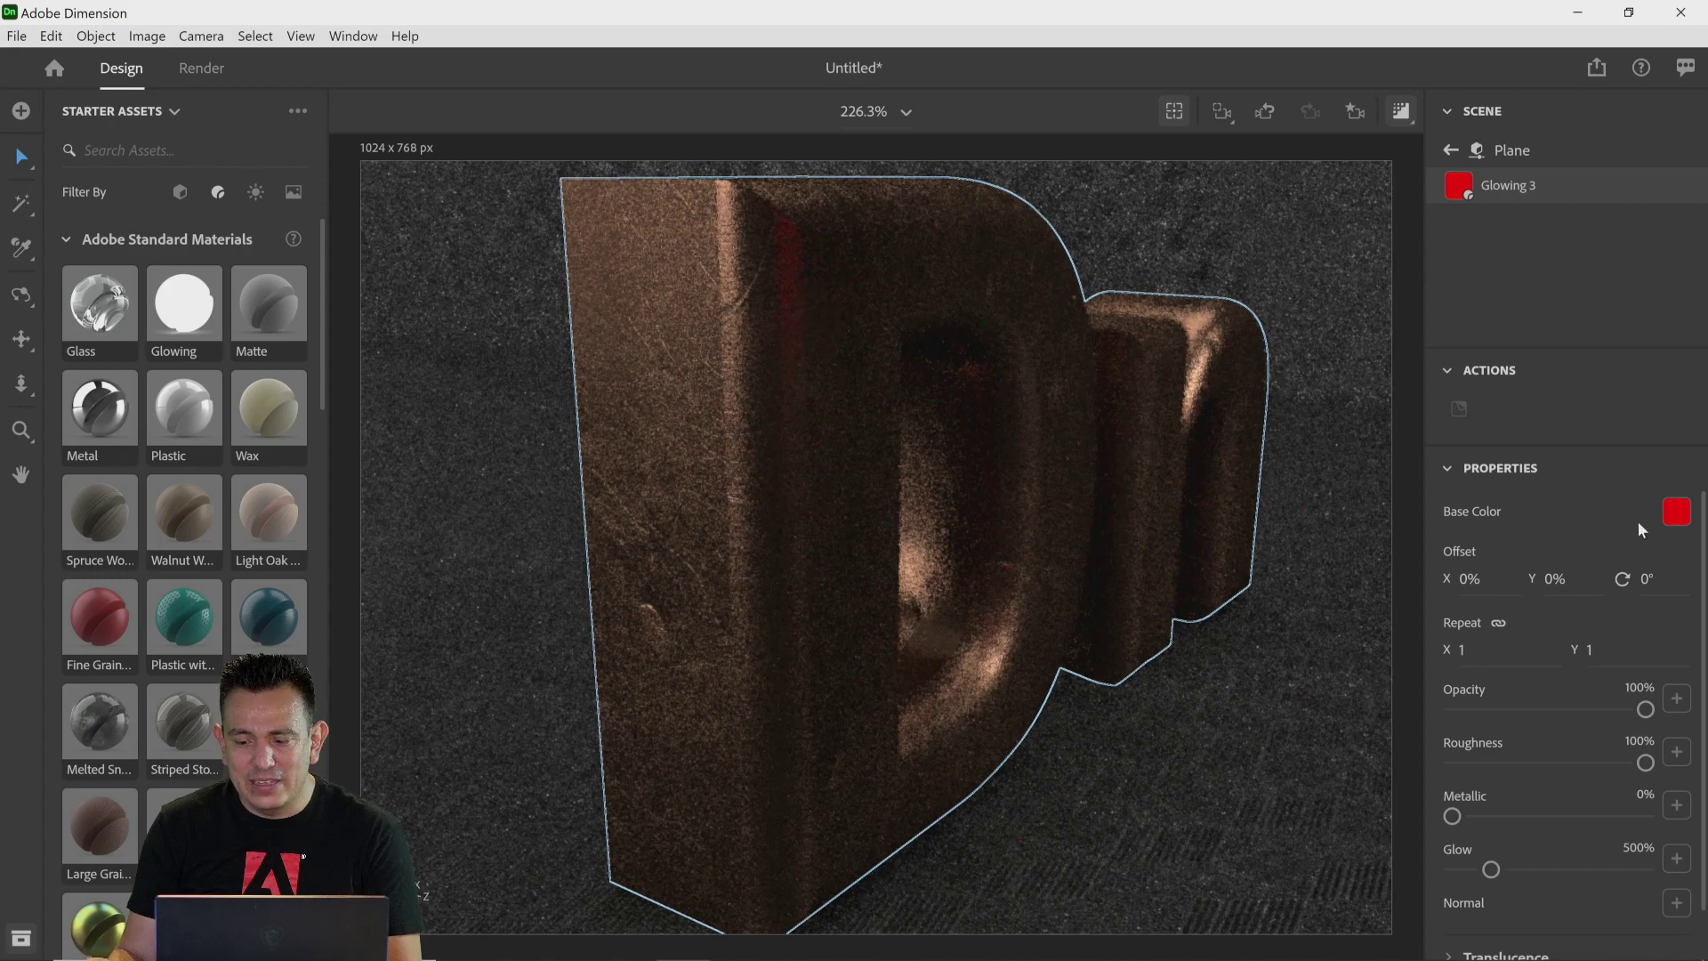
left_click(1676, 513)
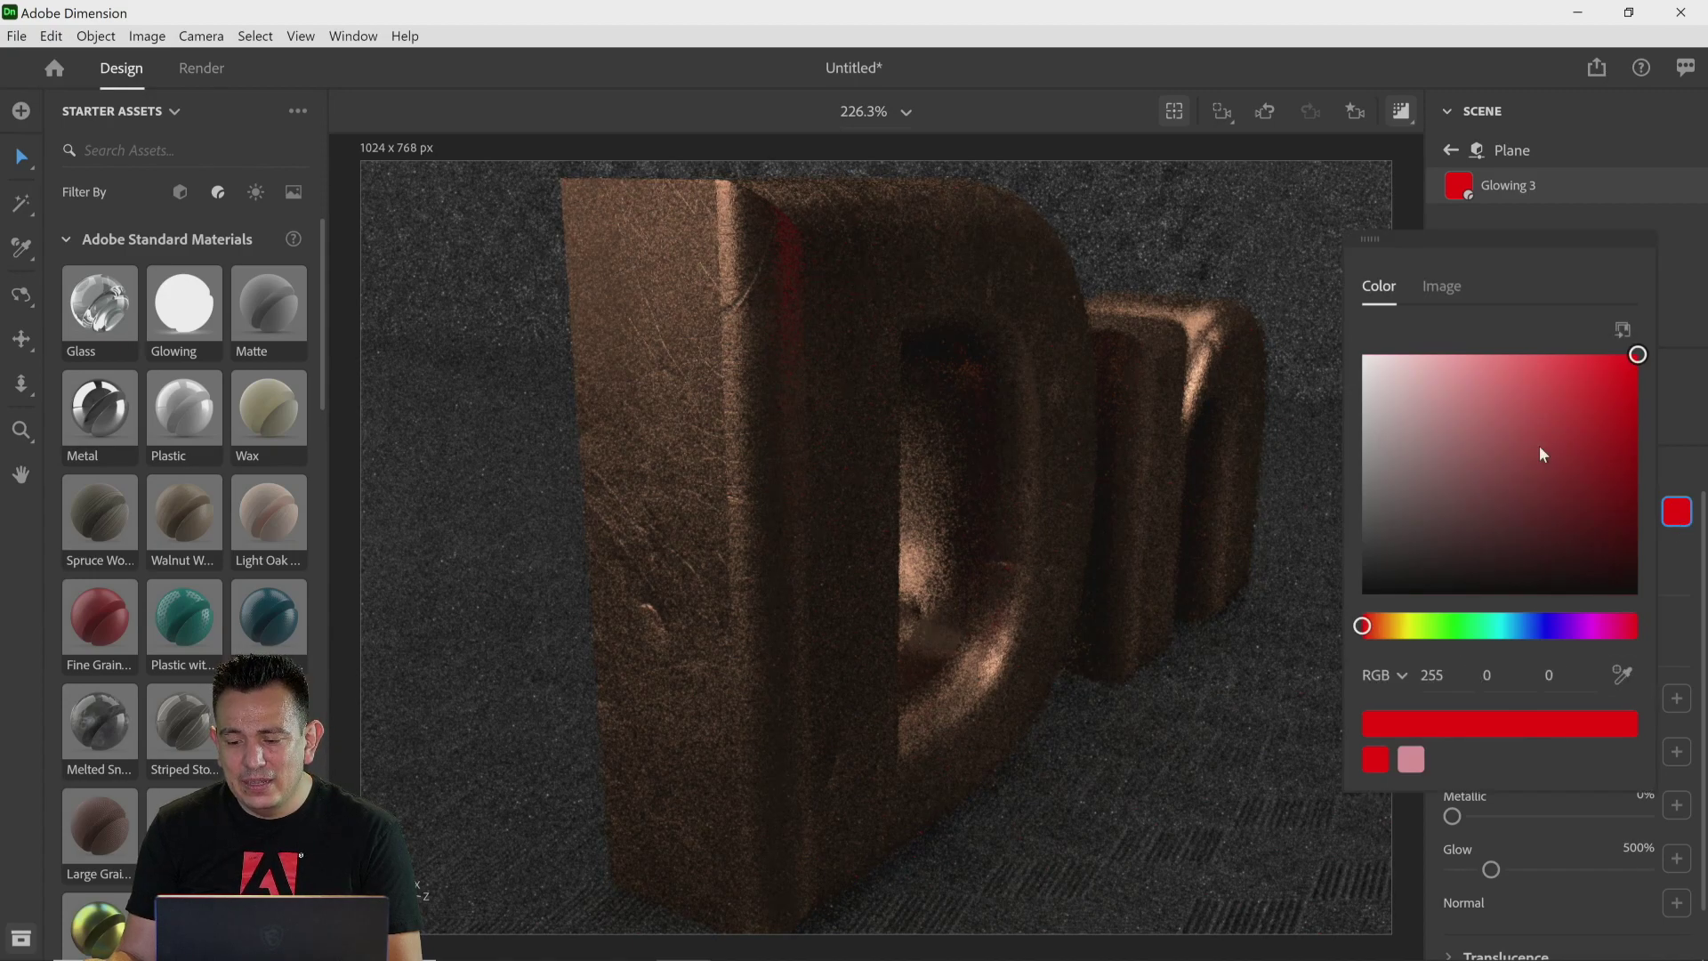
left_click(1406, 626)
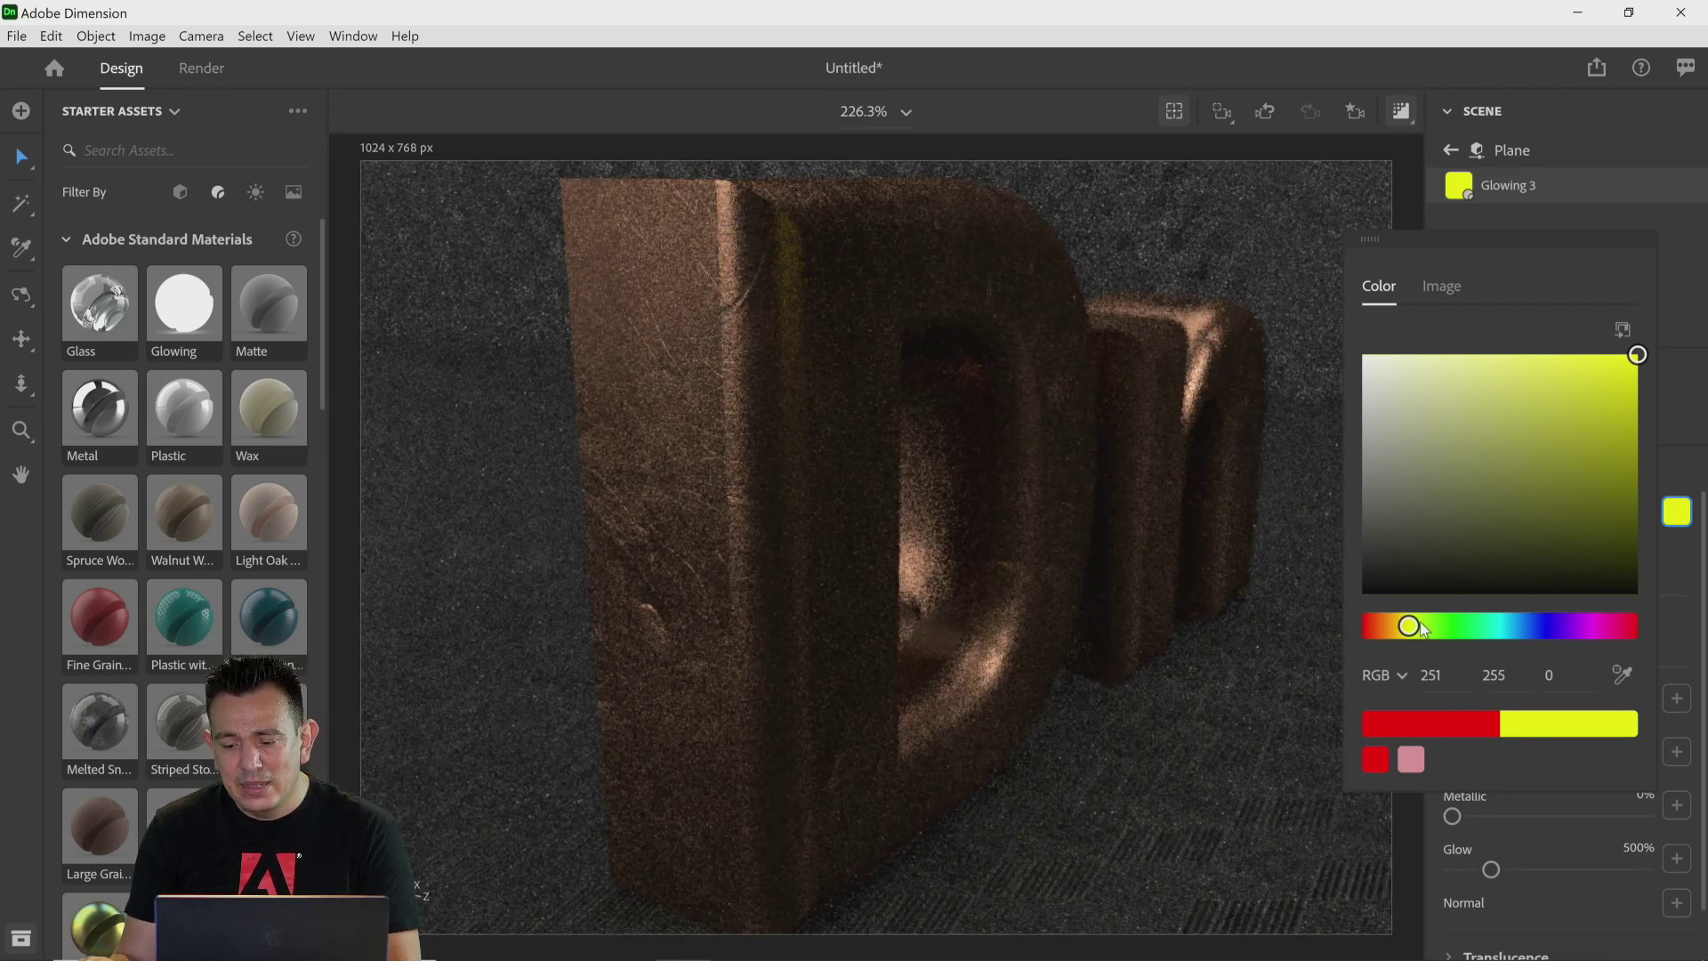
left_click_drag(1414, 629, 1363, 626)
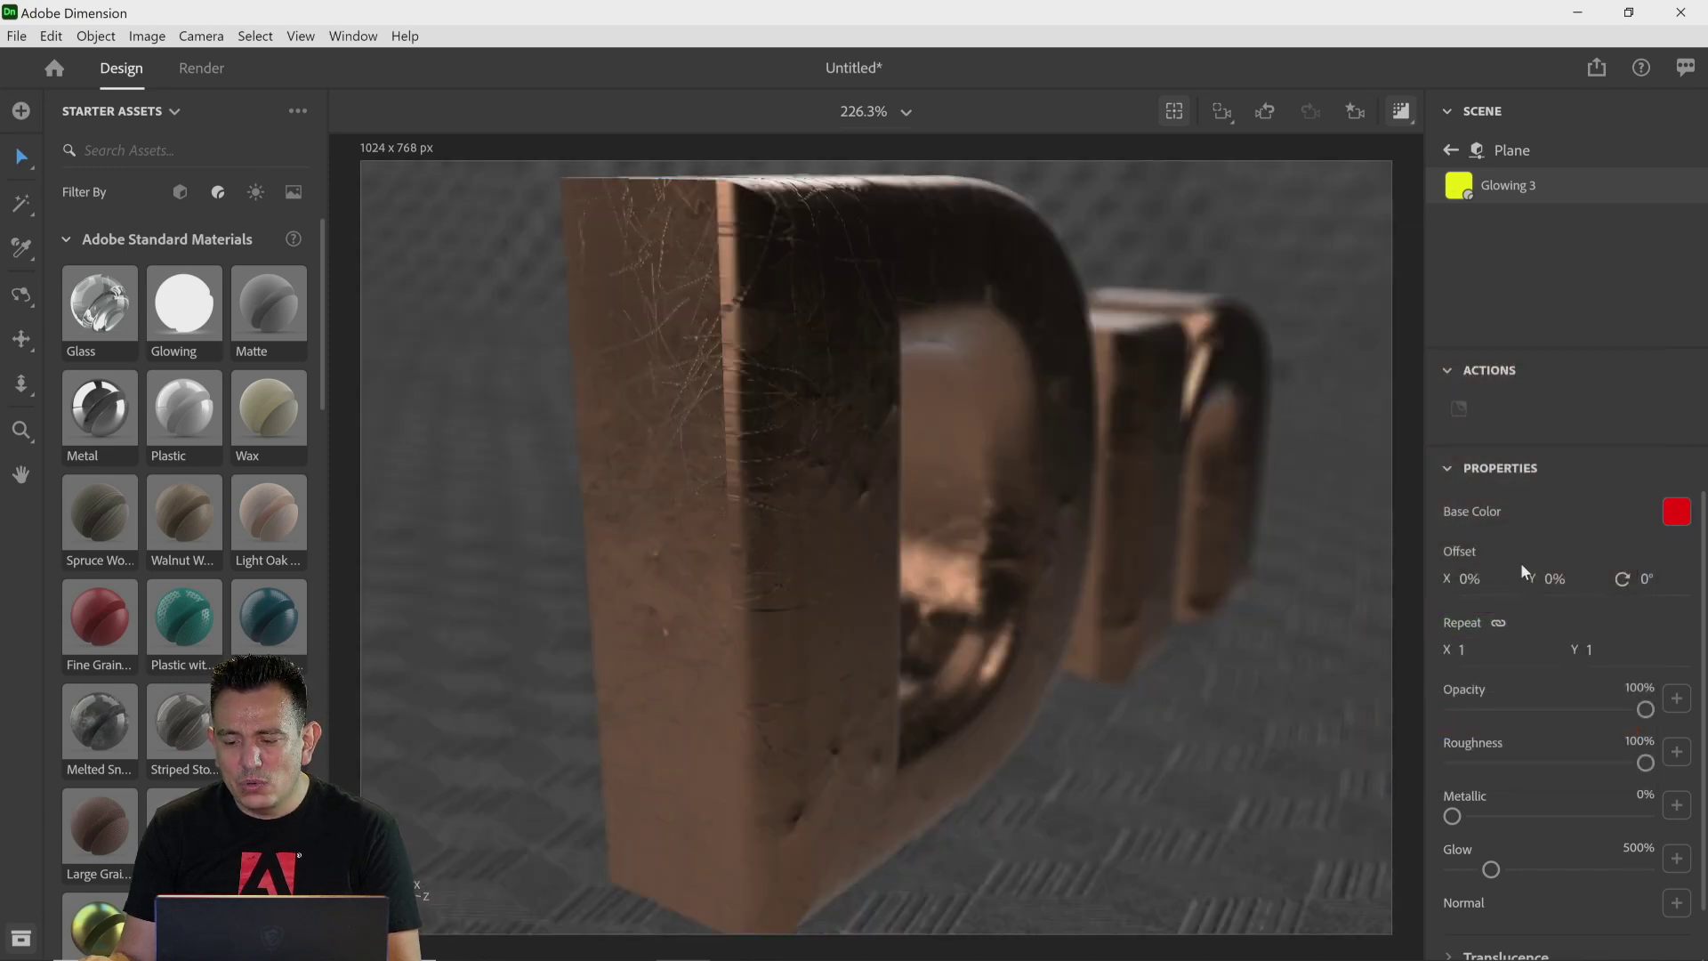
Step: Set the glowing material's Glow to 500%
scroll(1599, 743, "down", 1)
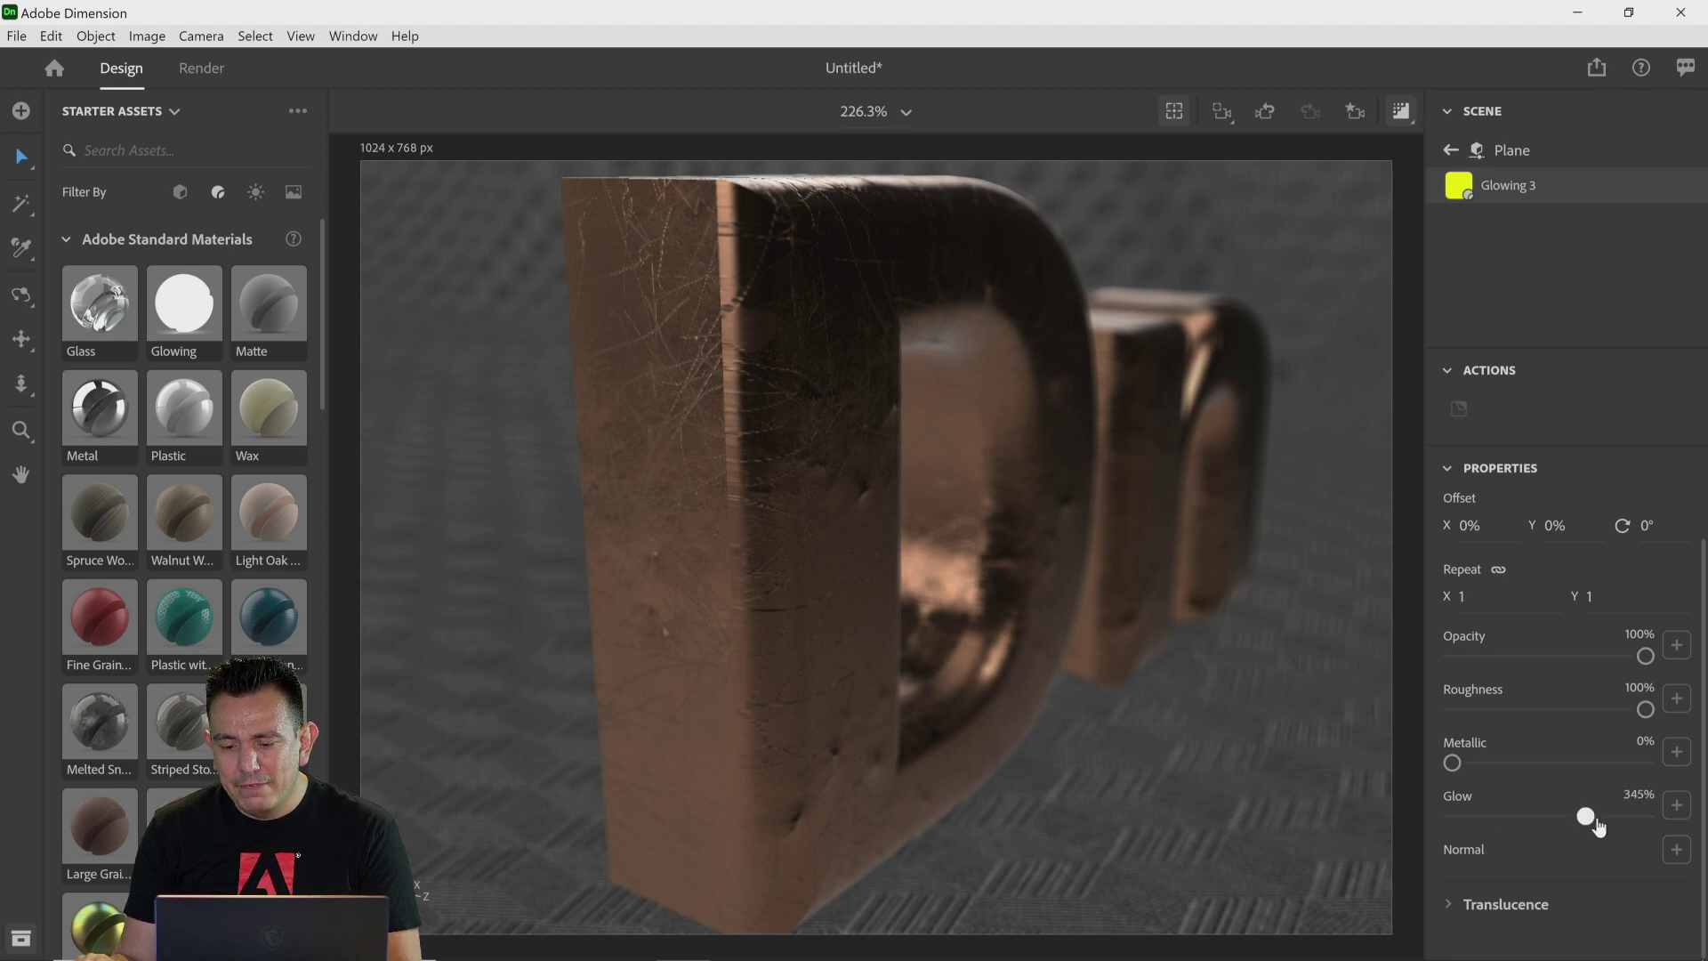
left_click_drag(1598, 826, 1646, 813)
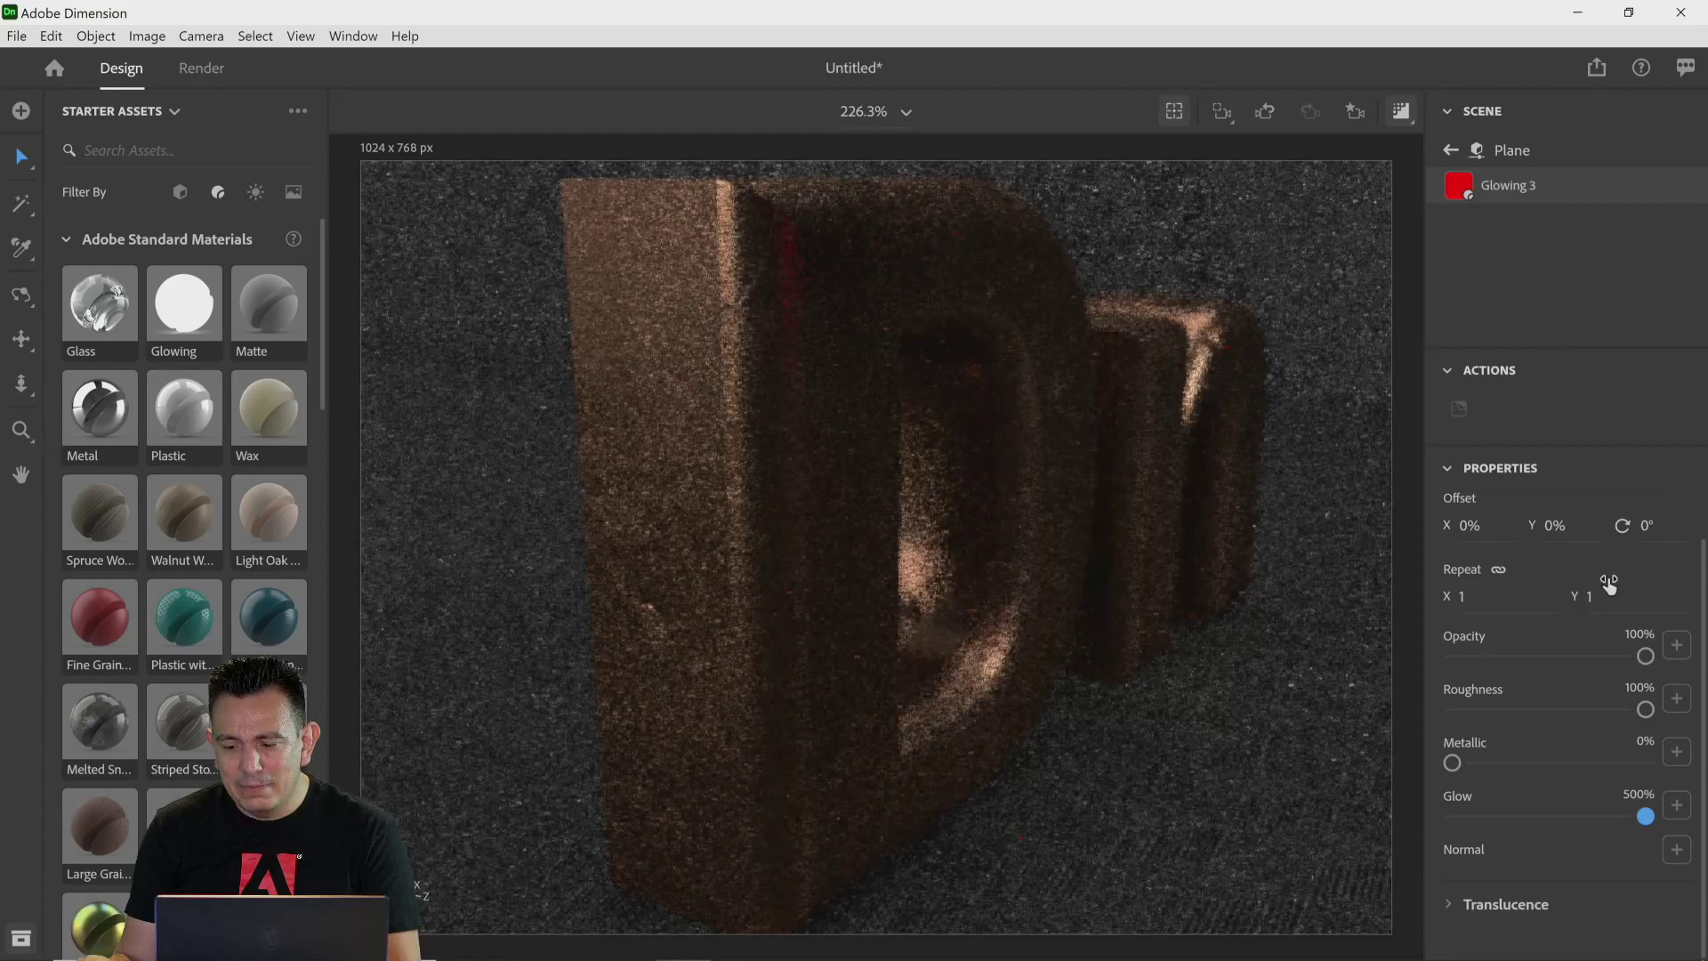
scroll(1606, 579, "up", 1)
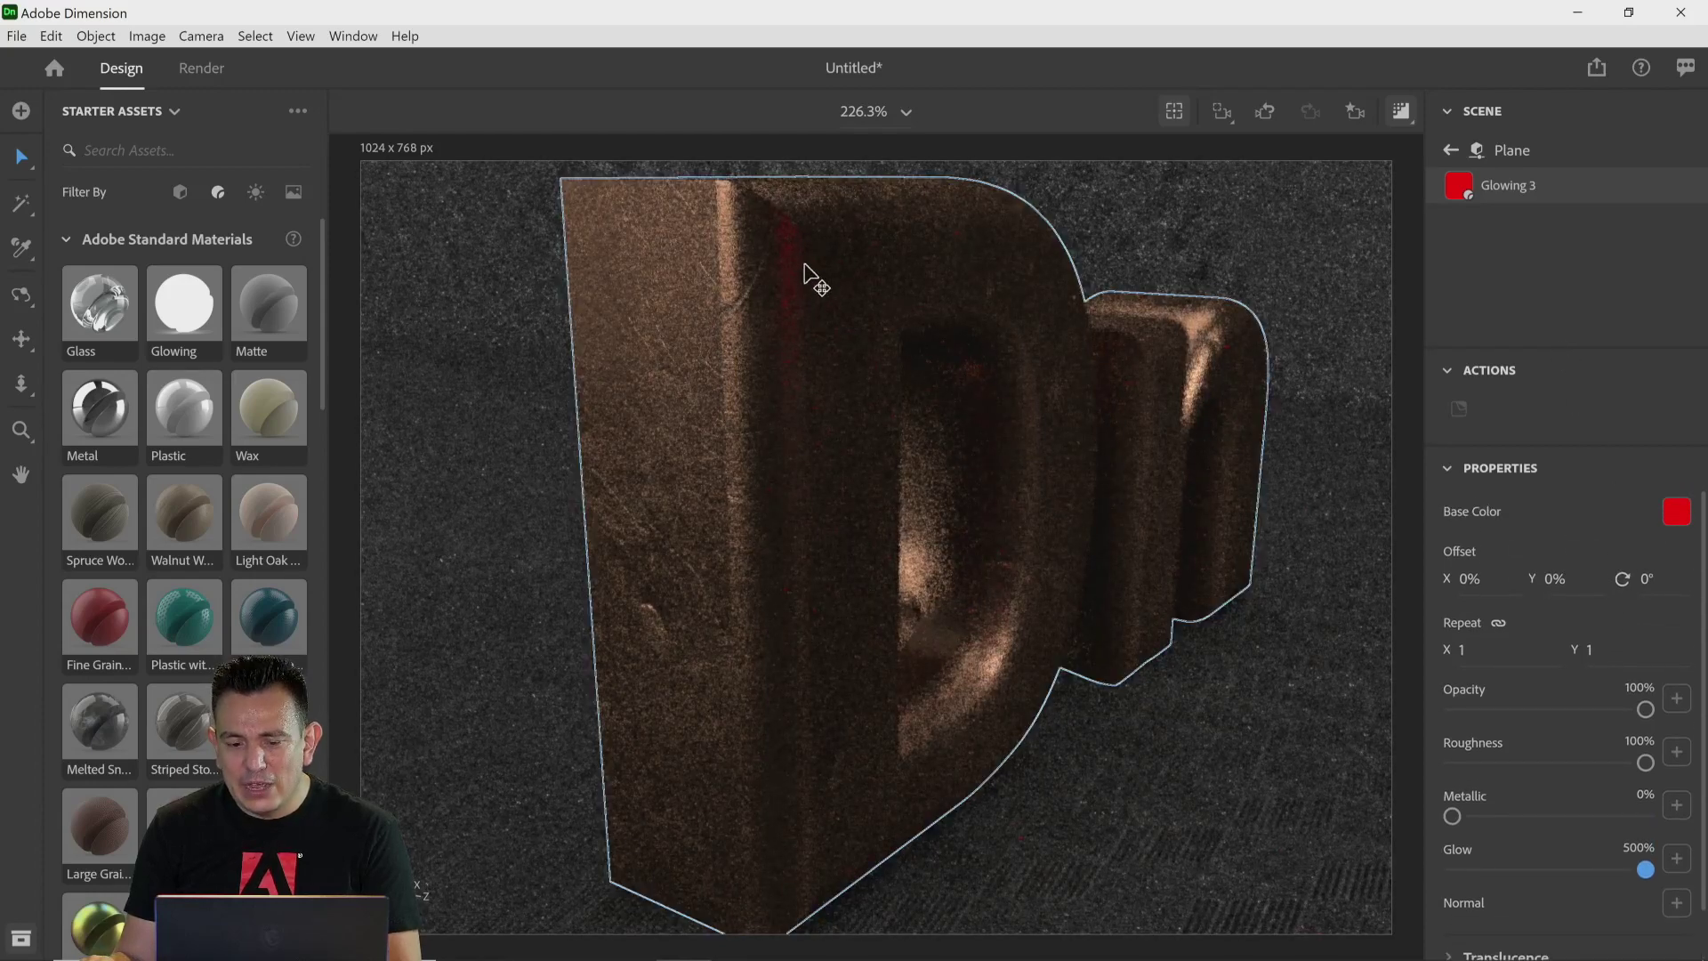
Step: Nudge the glowing plane slightly and switch the camera to the Second Final bookmark
scroll(1003, 431, "down", 7)
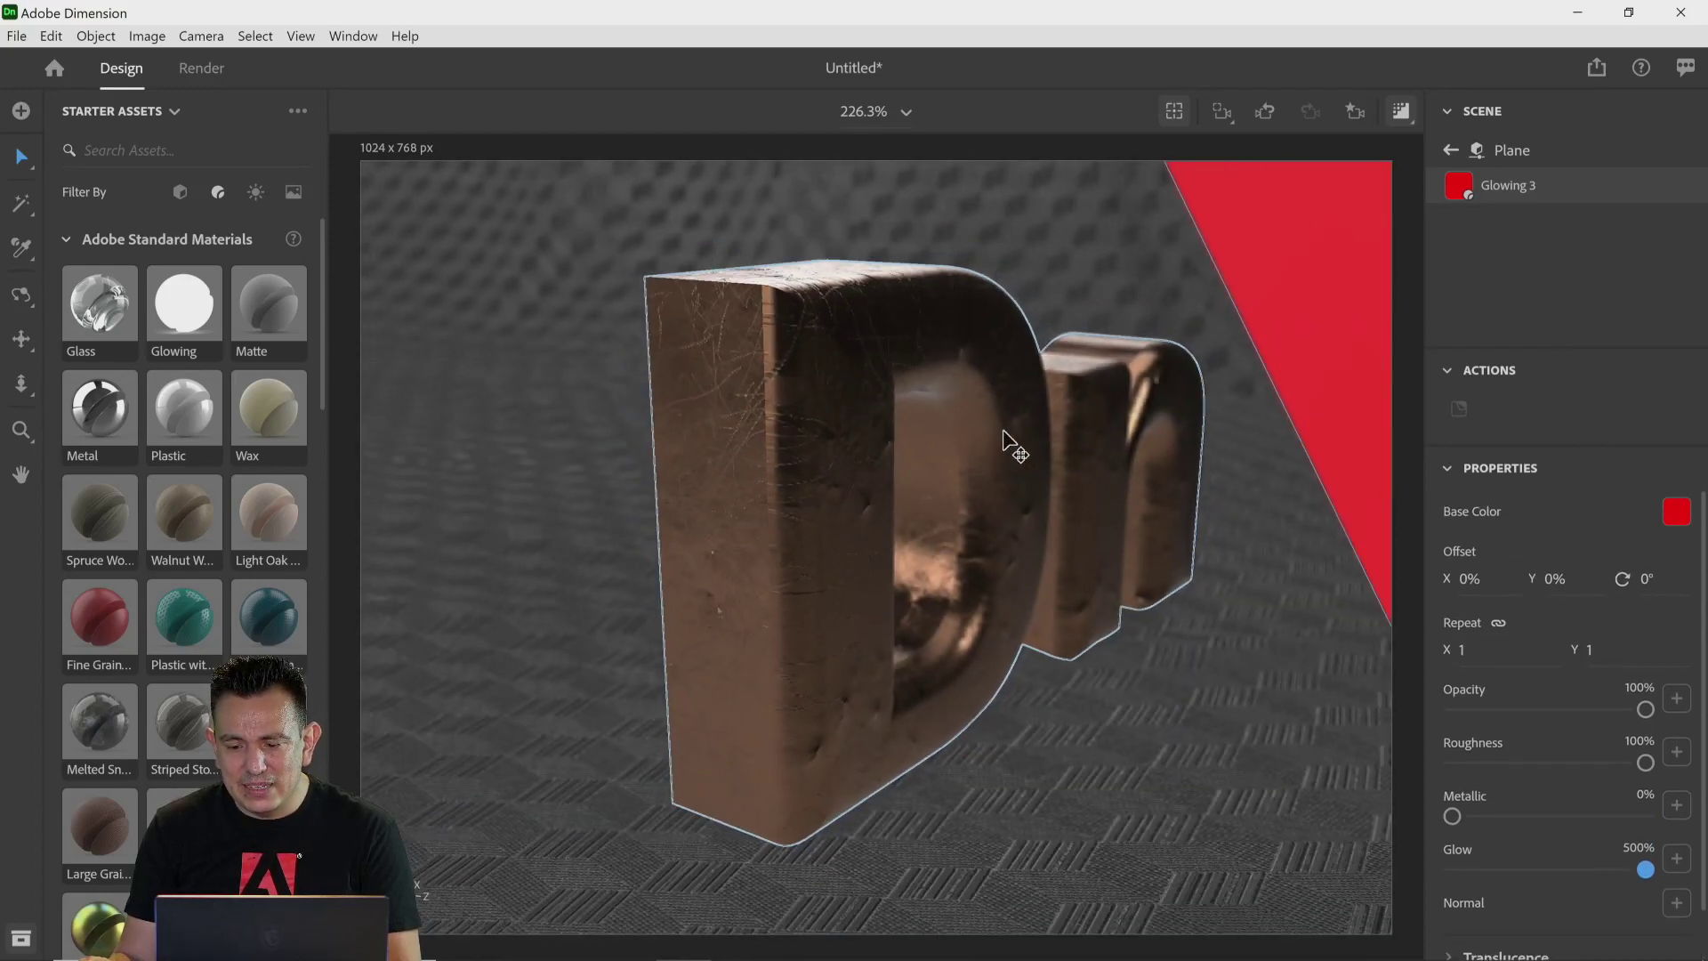
left_click(1087, 366)
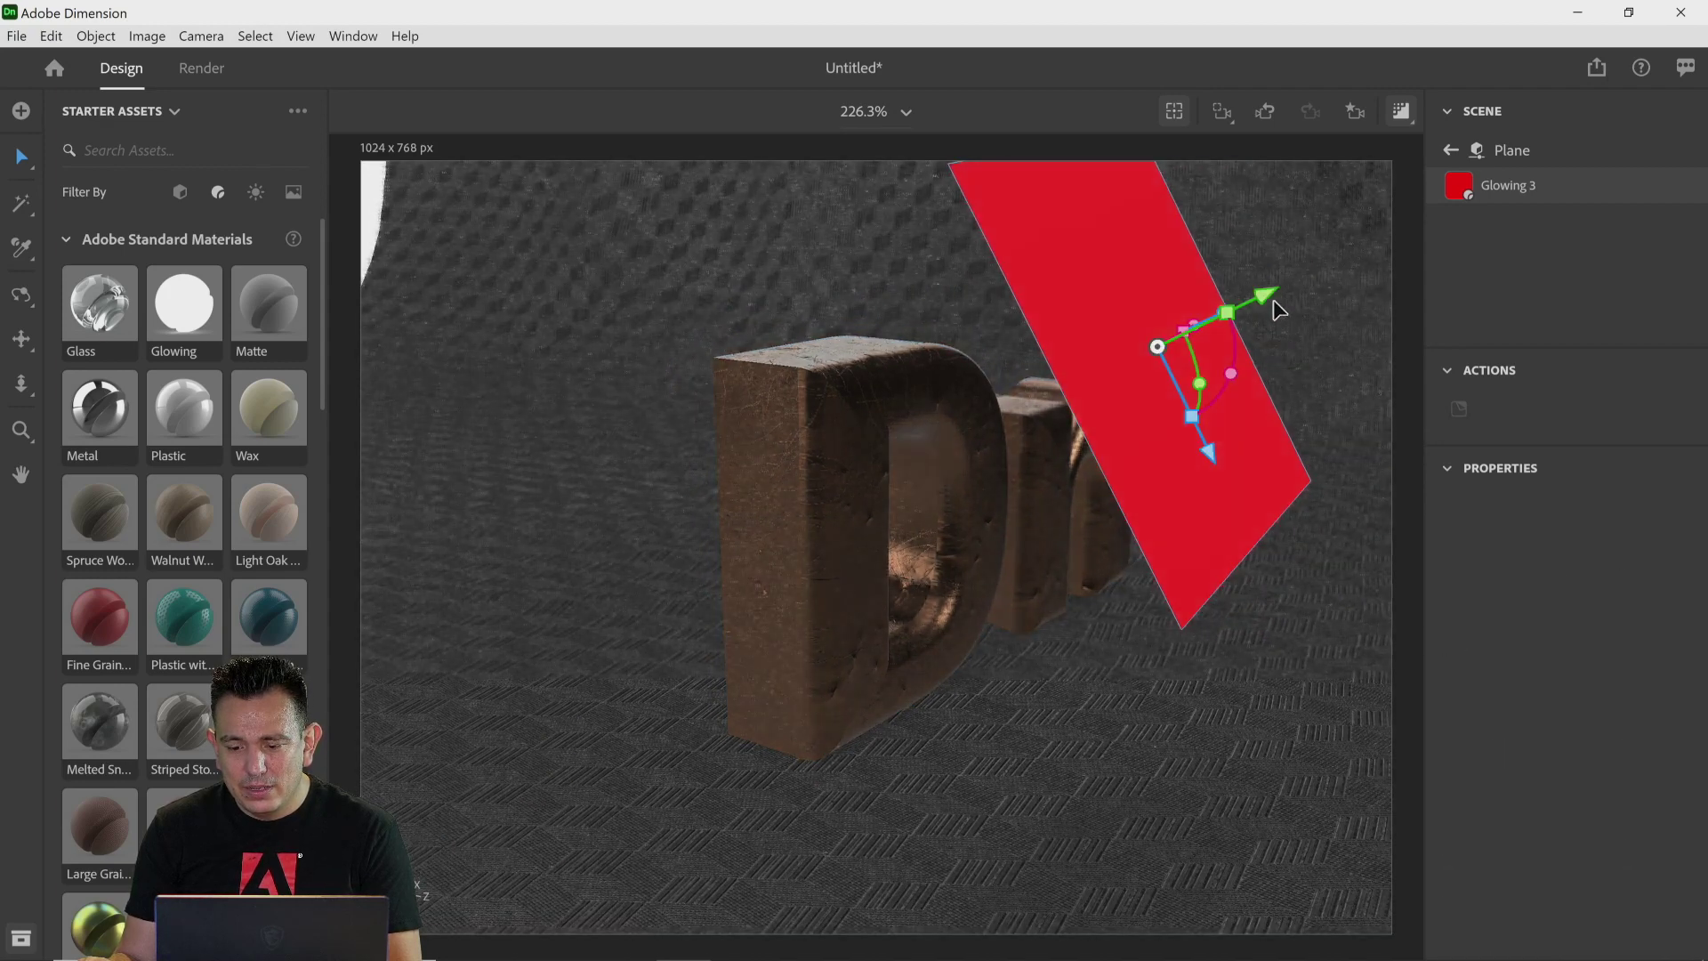
left_click_drag(1242, 307, 1254, 297)
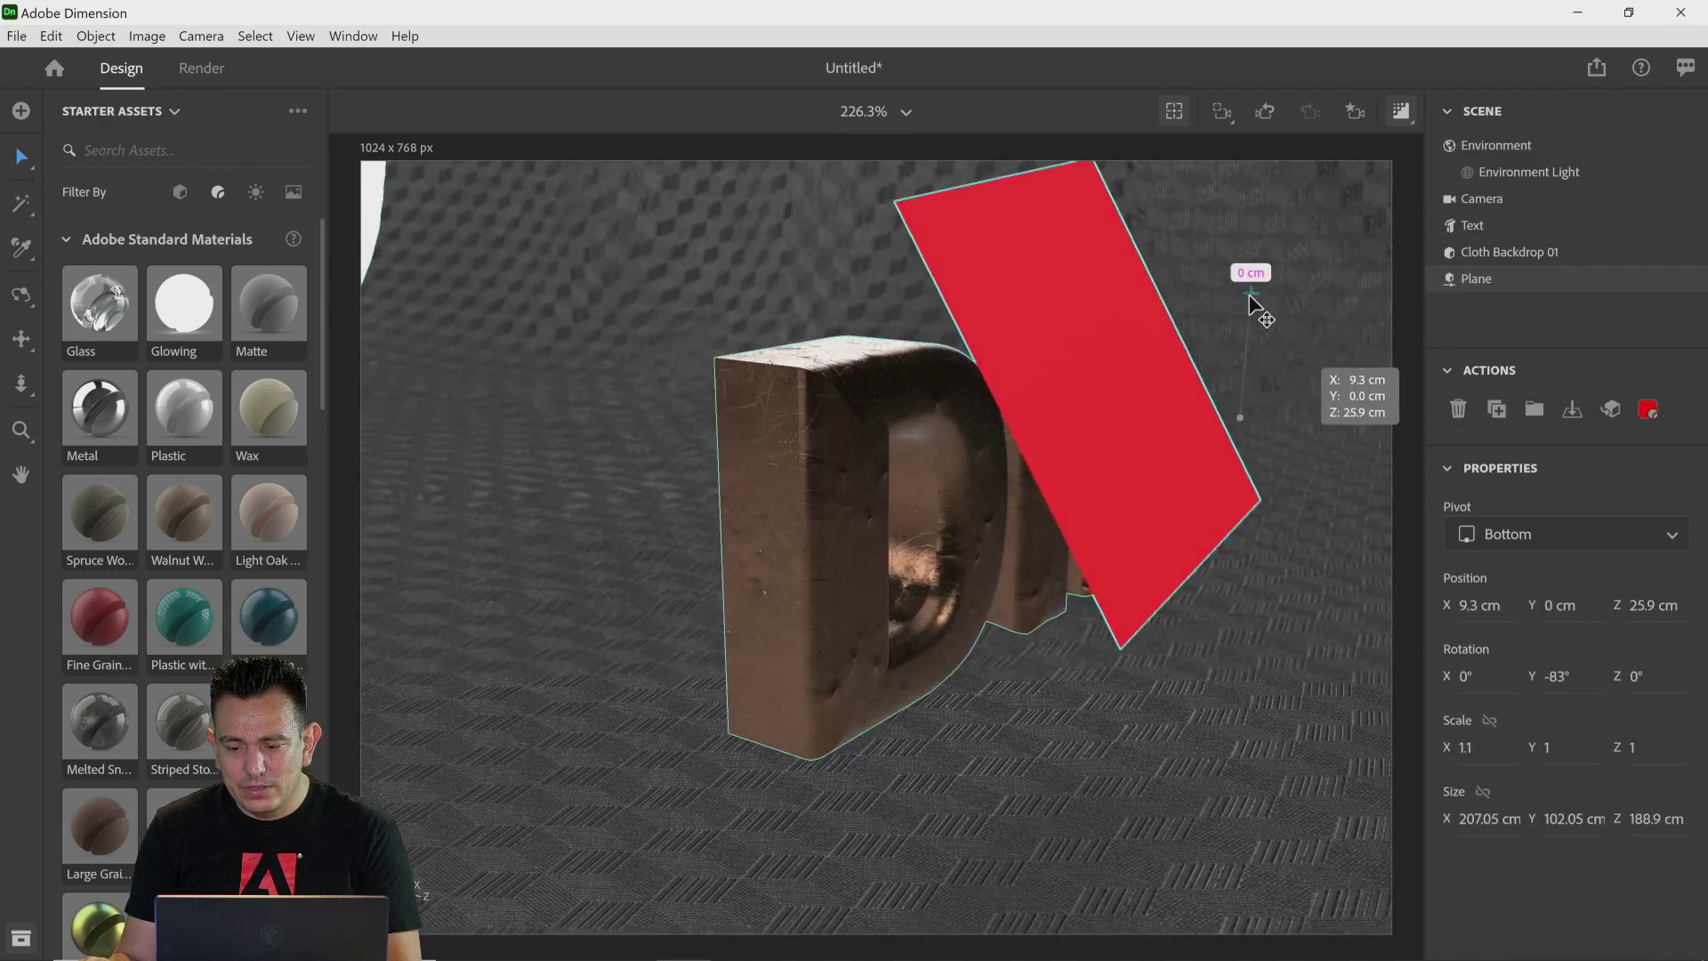
left_click(1243, 365)
left_click(1355, 110)
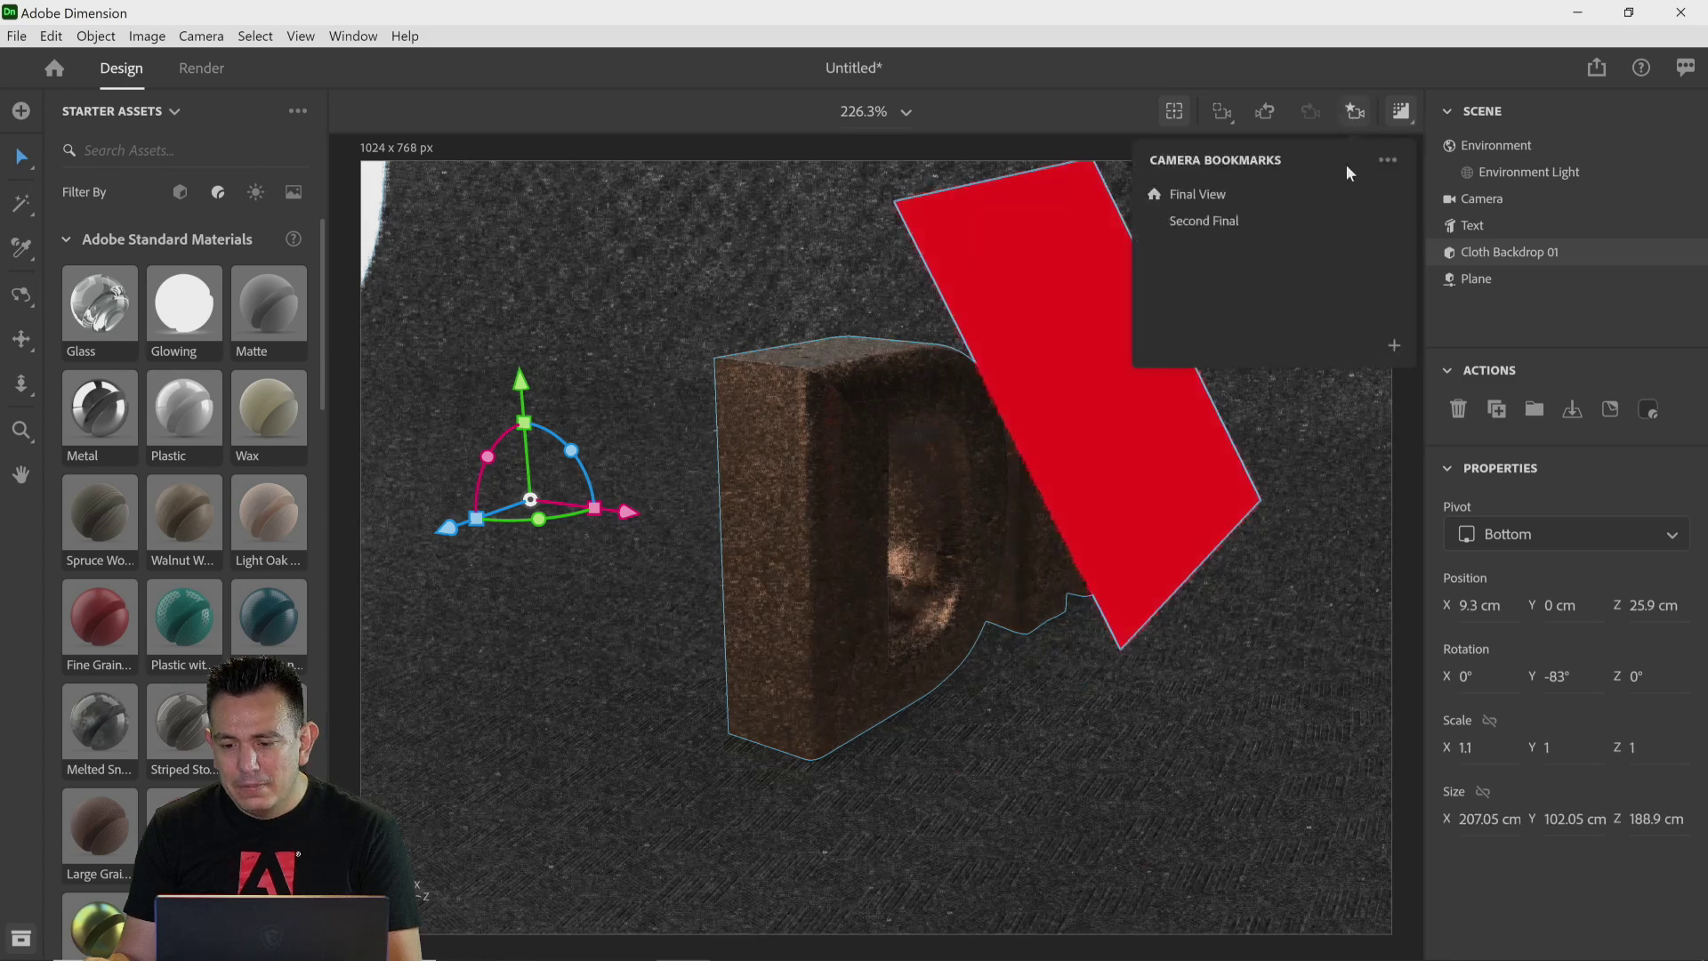
left_click(1248, 224)
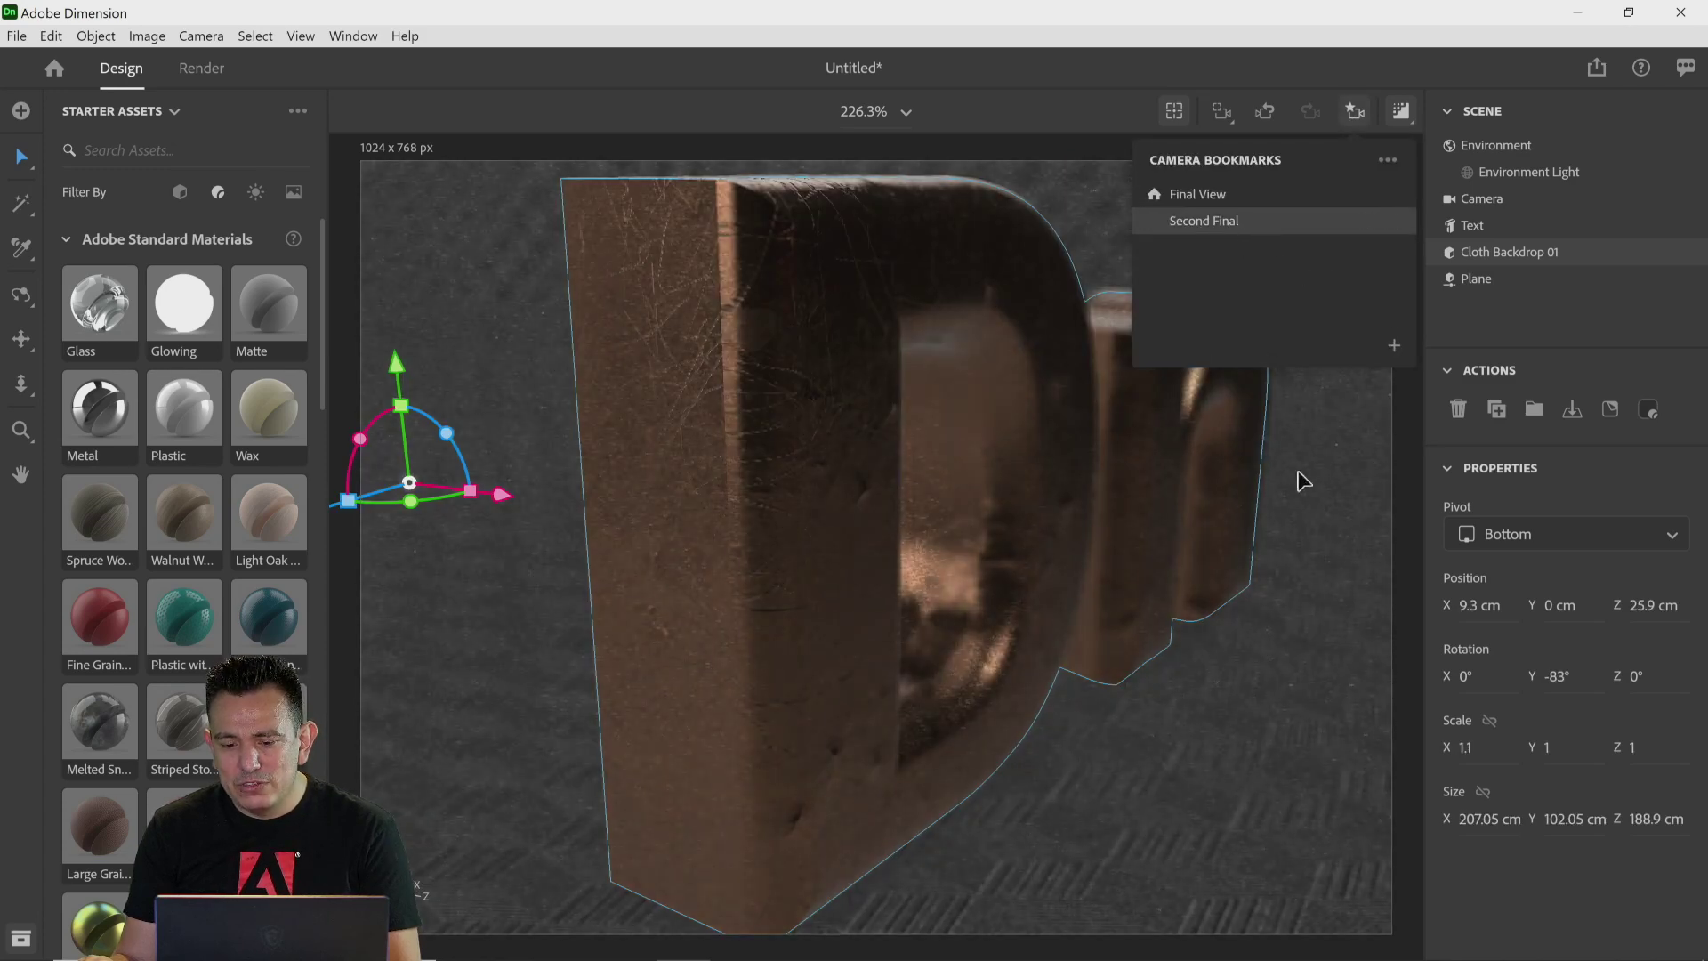
left_click(1443, 63)
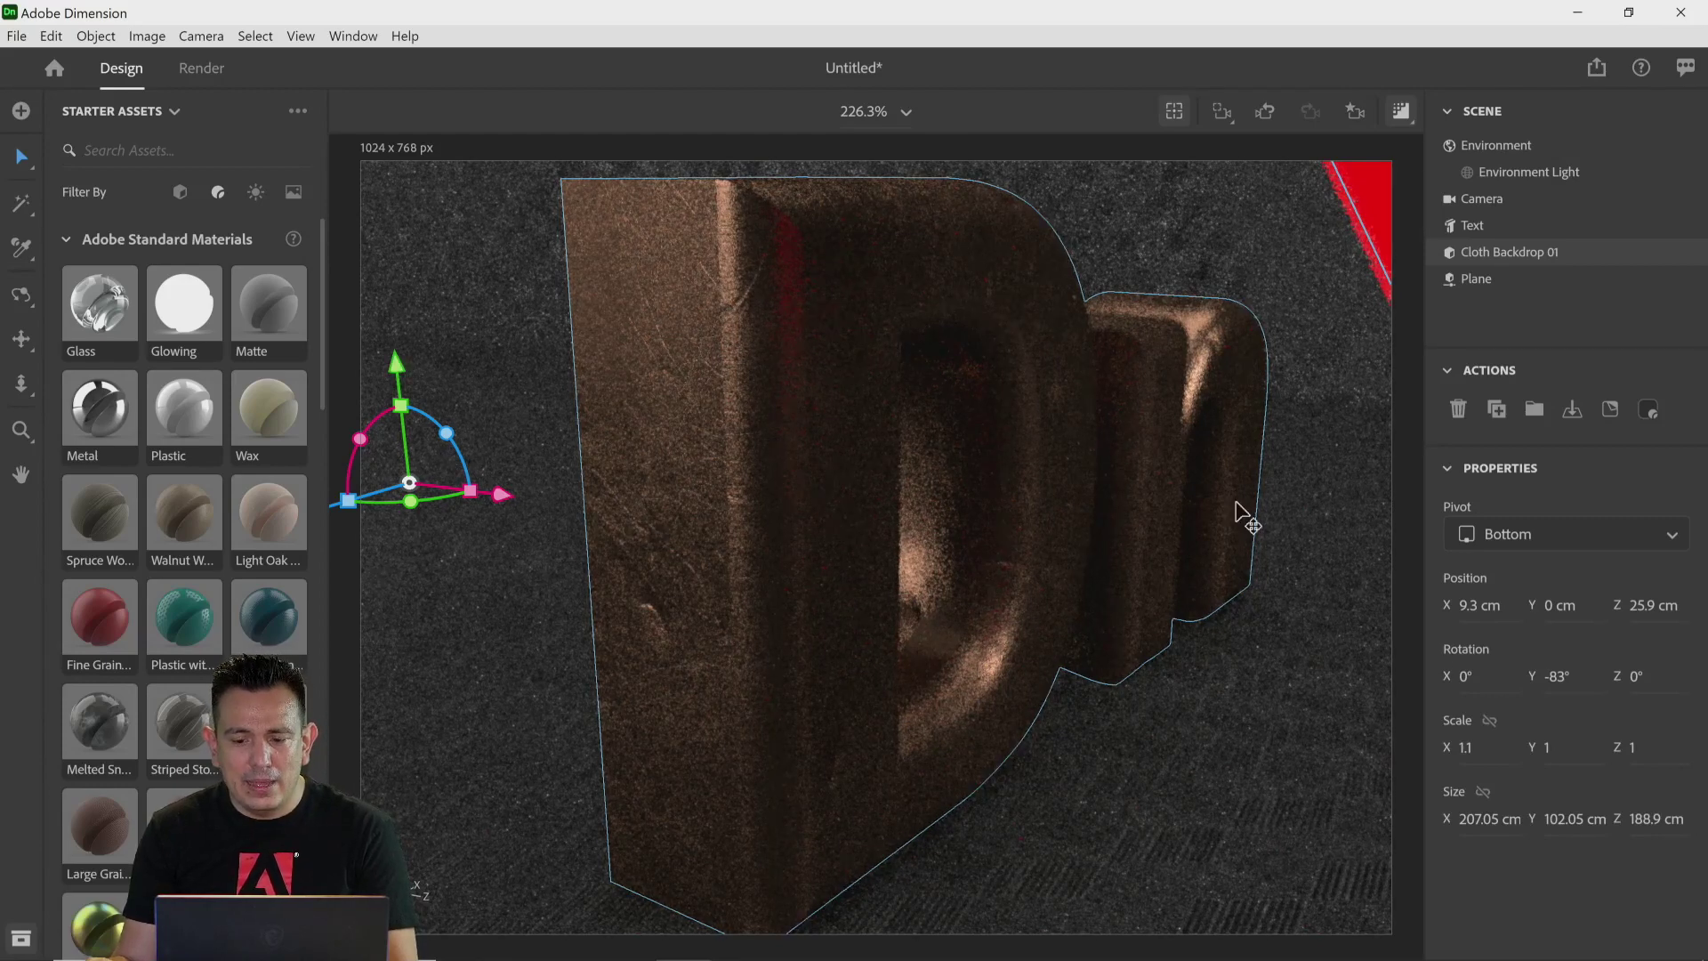
left_click(21, 296)
left_click_drag(752, 531, 757, 504)
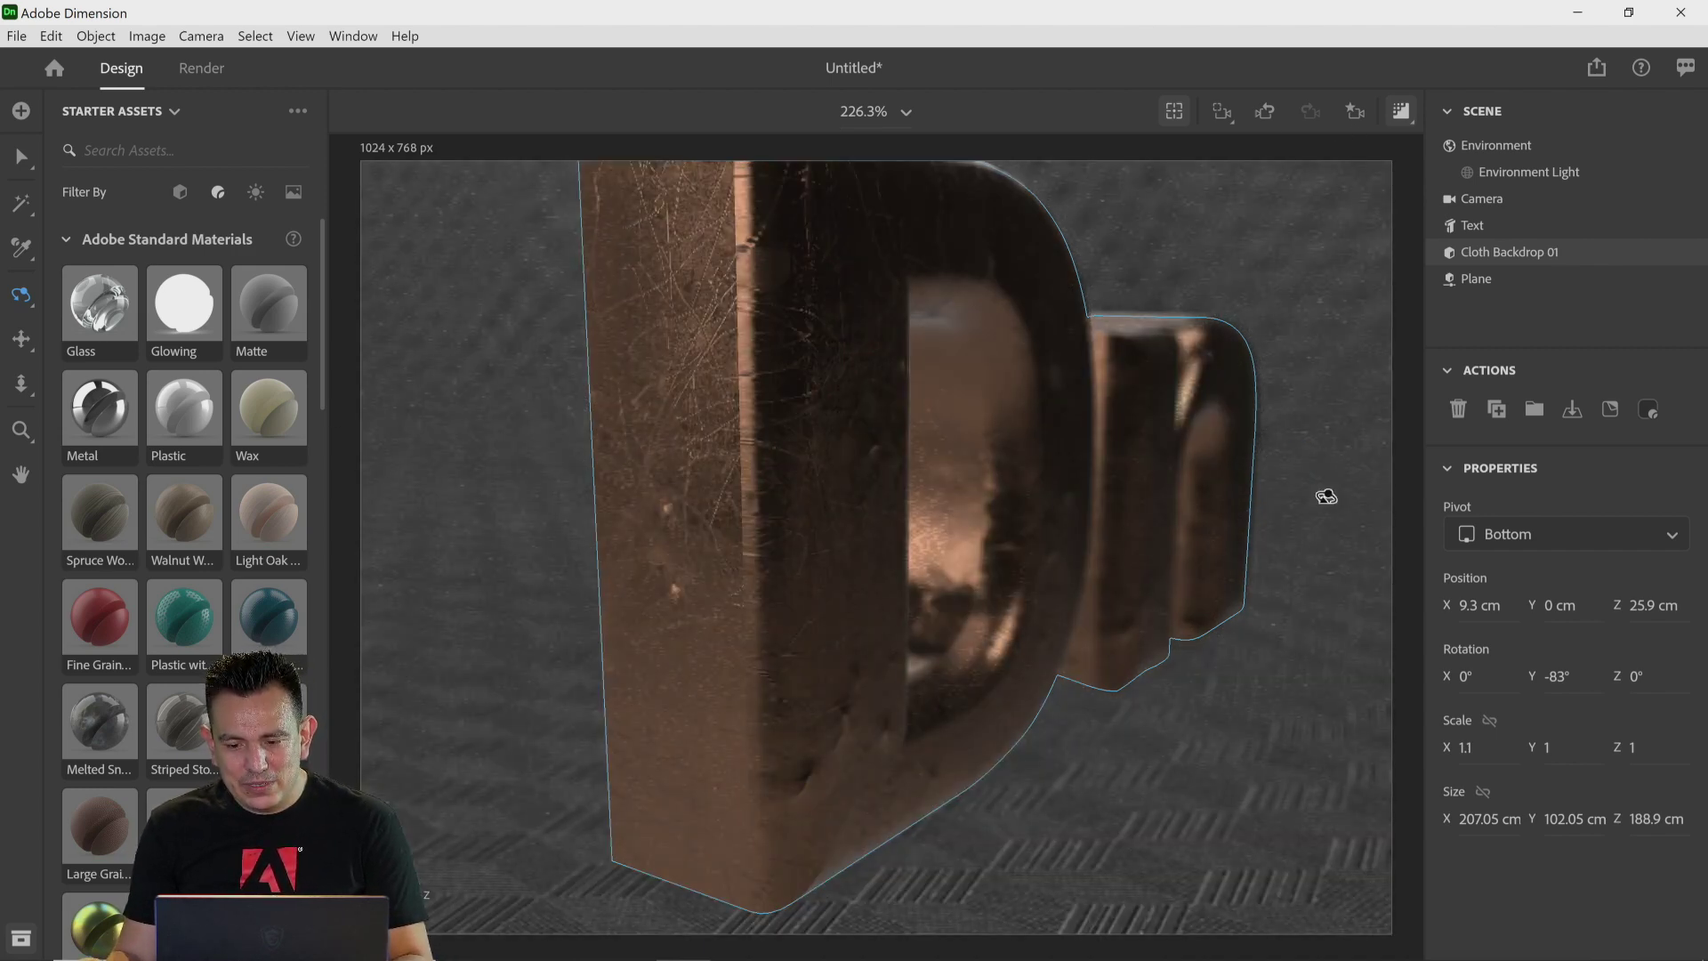
Step: Undo repeatedly to remove the glowing plane along with its material and position changes
key("ctrl+z")
key("ctrl+z")
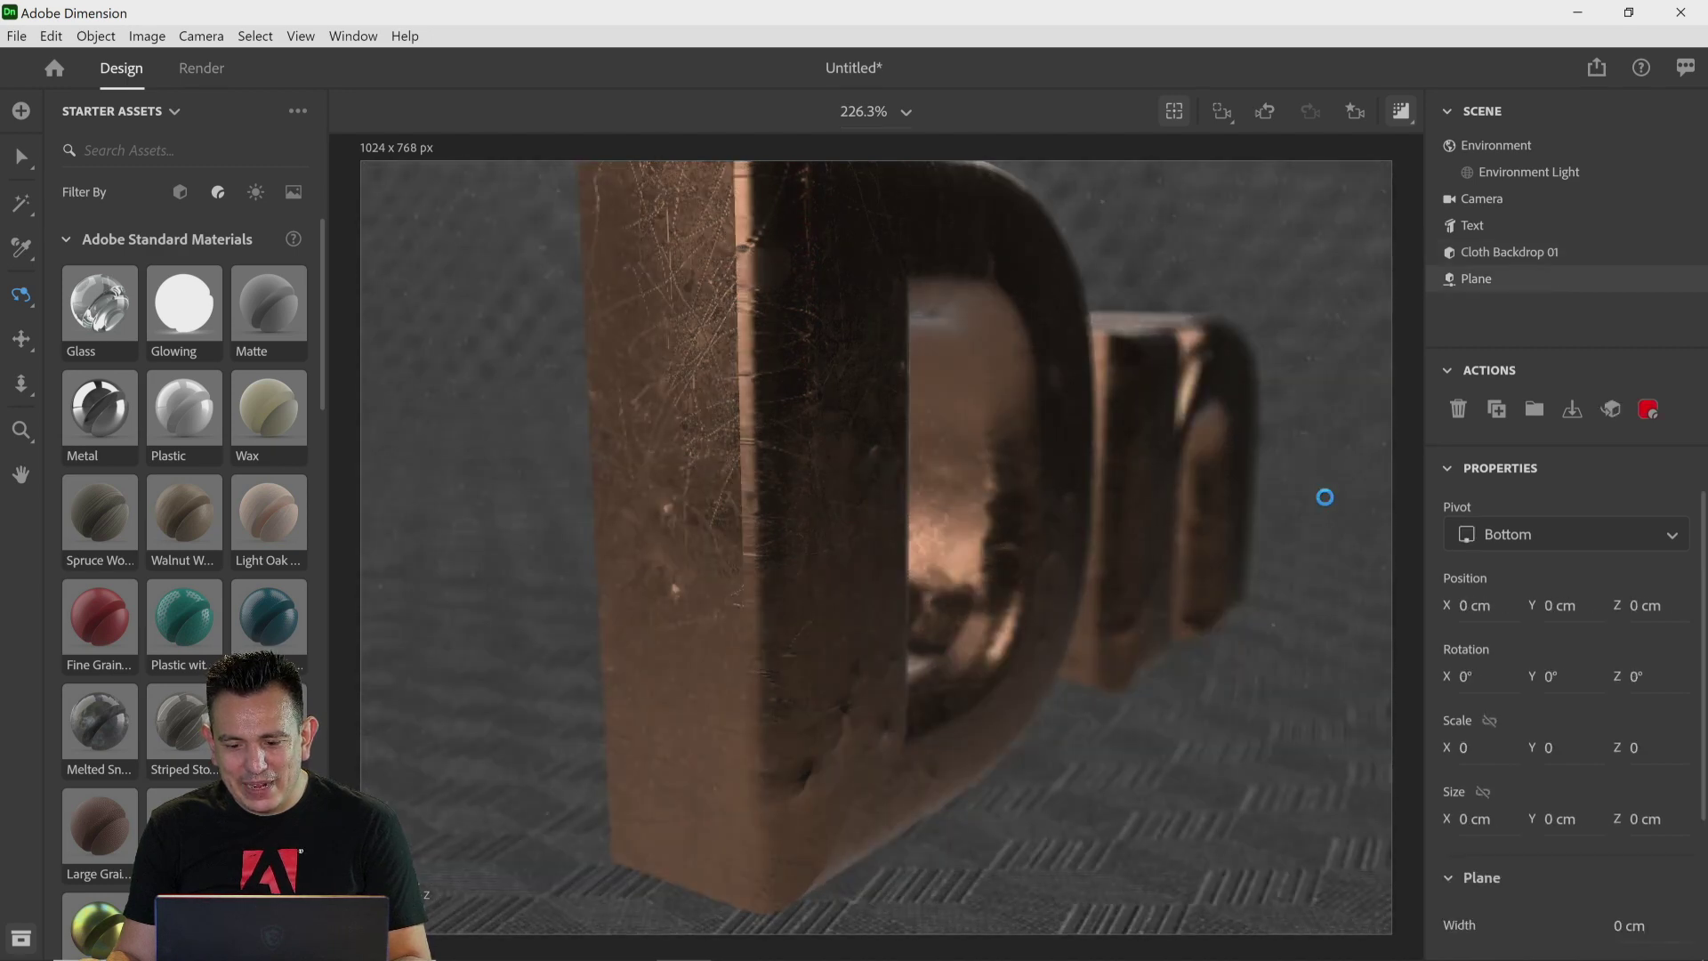
key("ctrl+z")
key("ctrl+z")
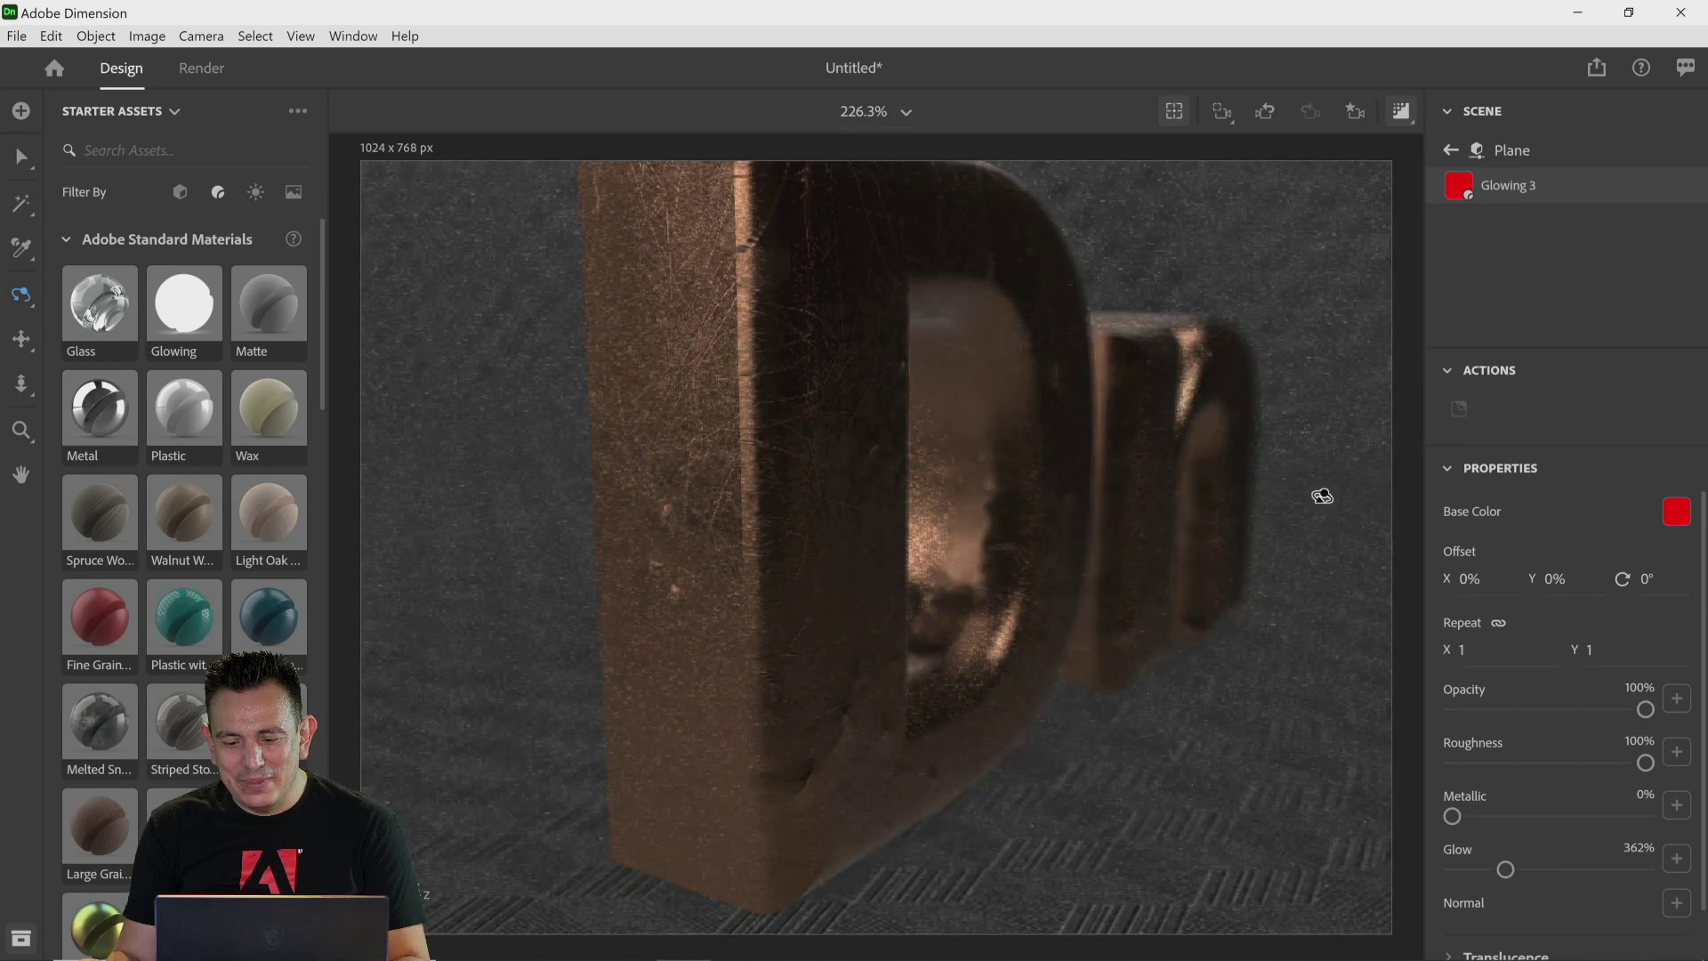
key("ctrl+z")
key("ctrl+z")
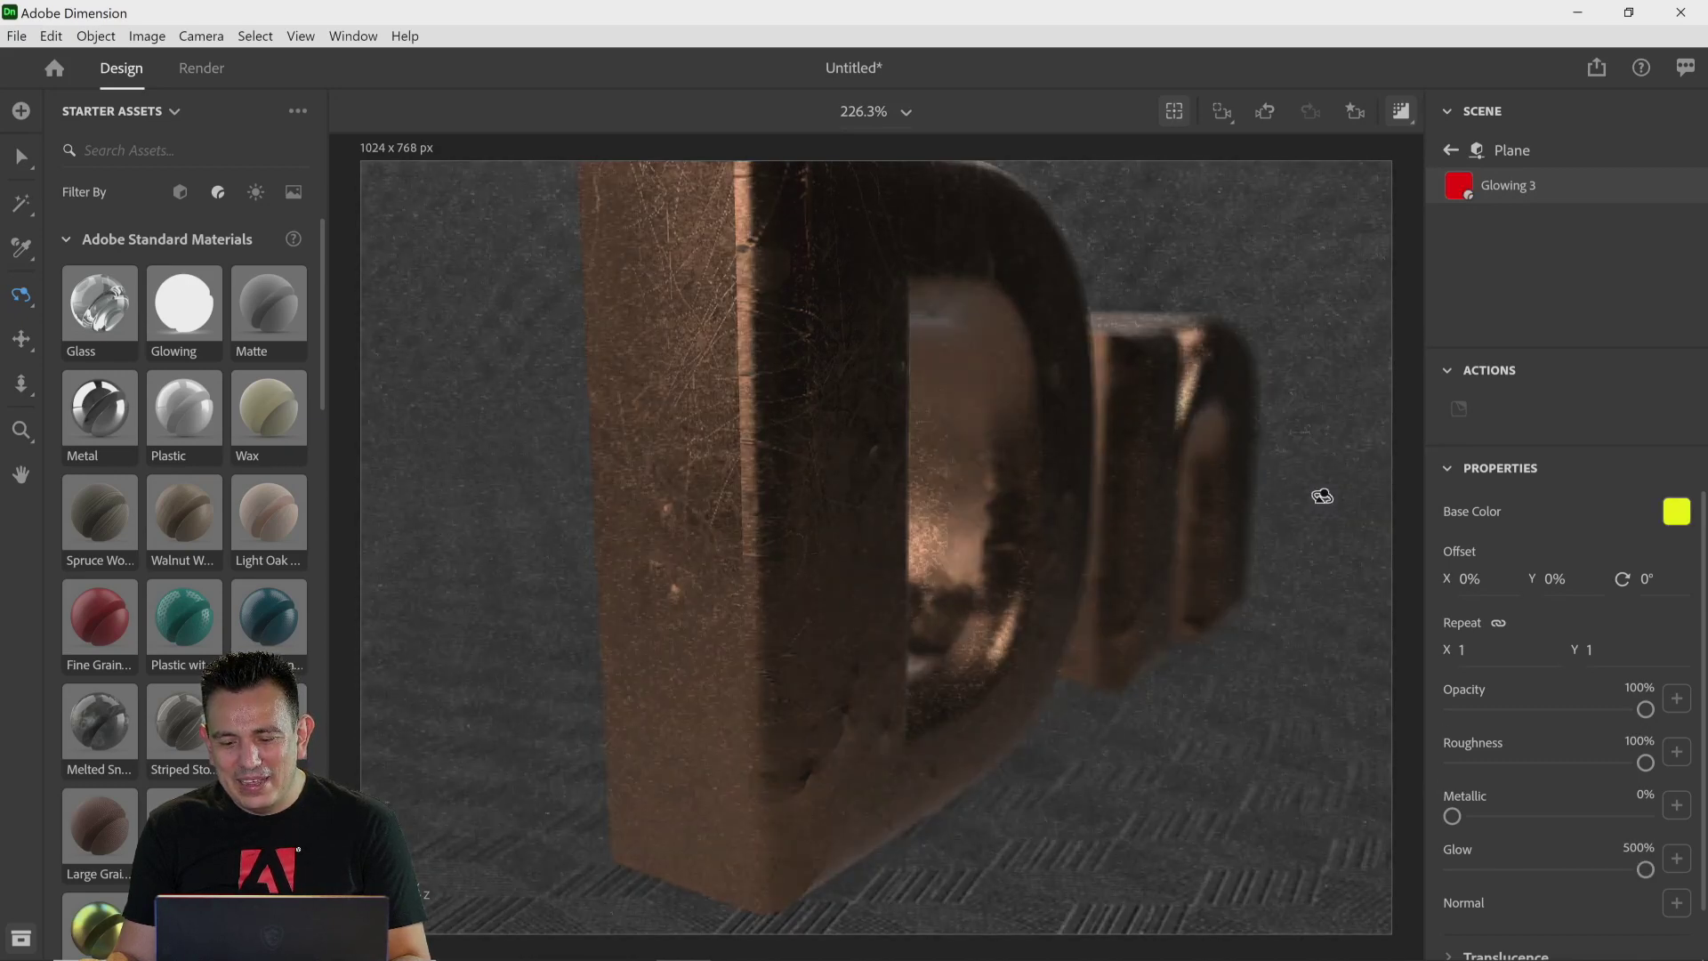
key("ctrl+z")
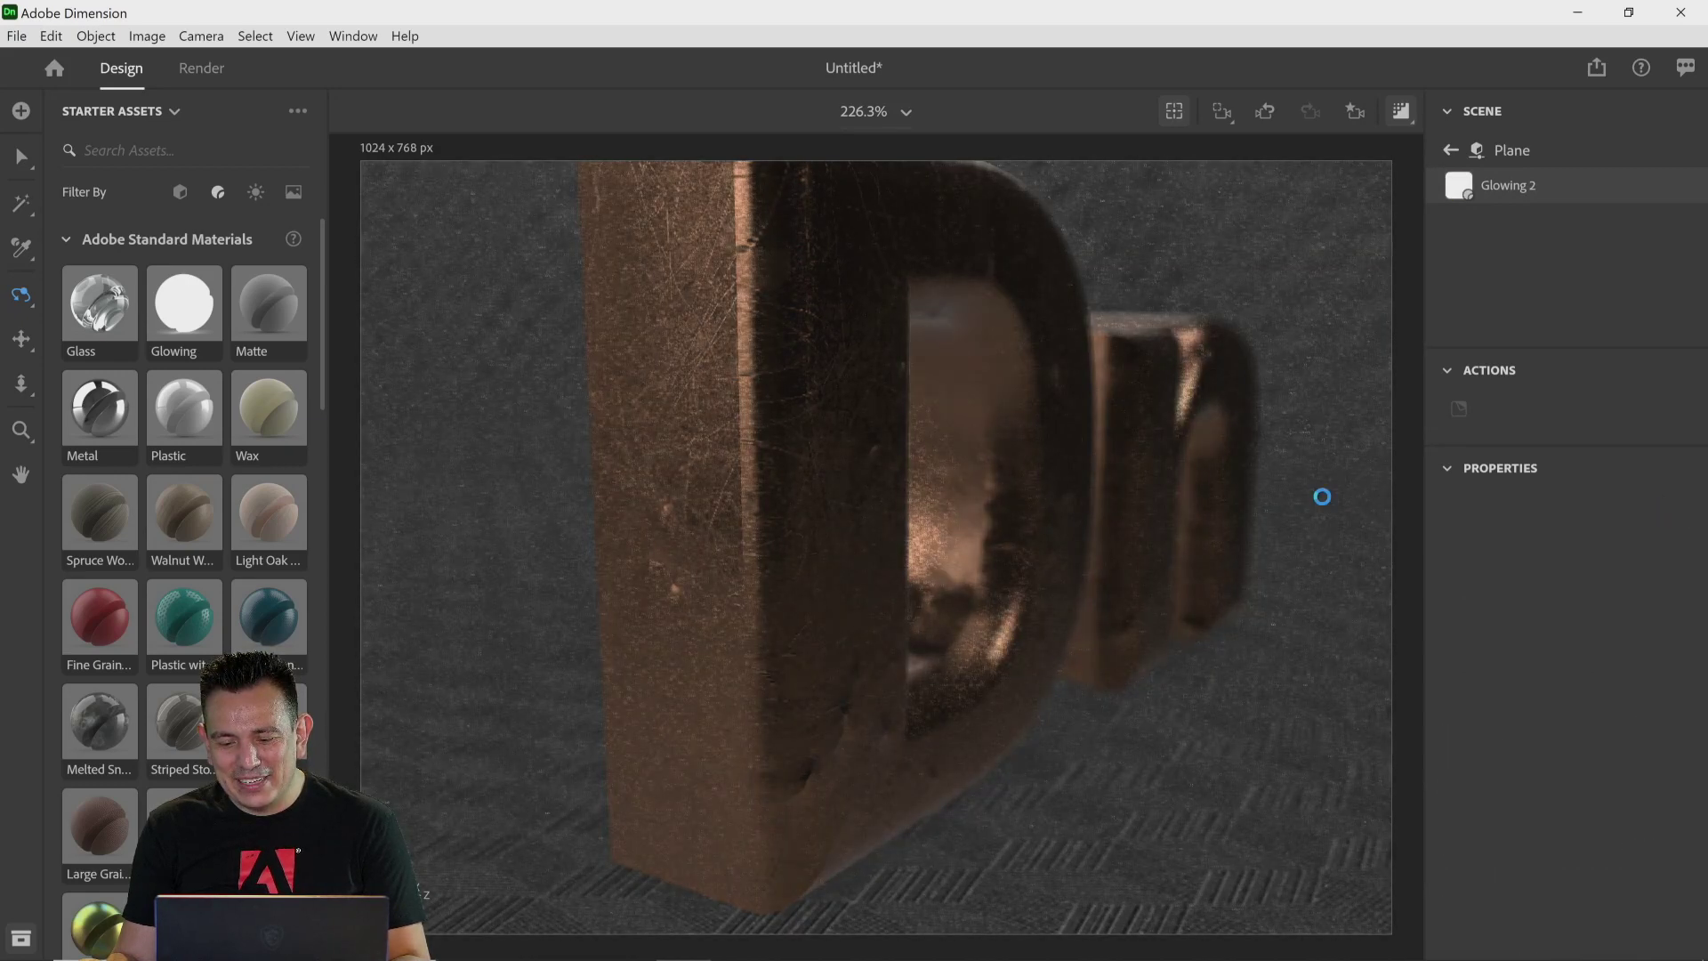
key("ctrl+z")
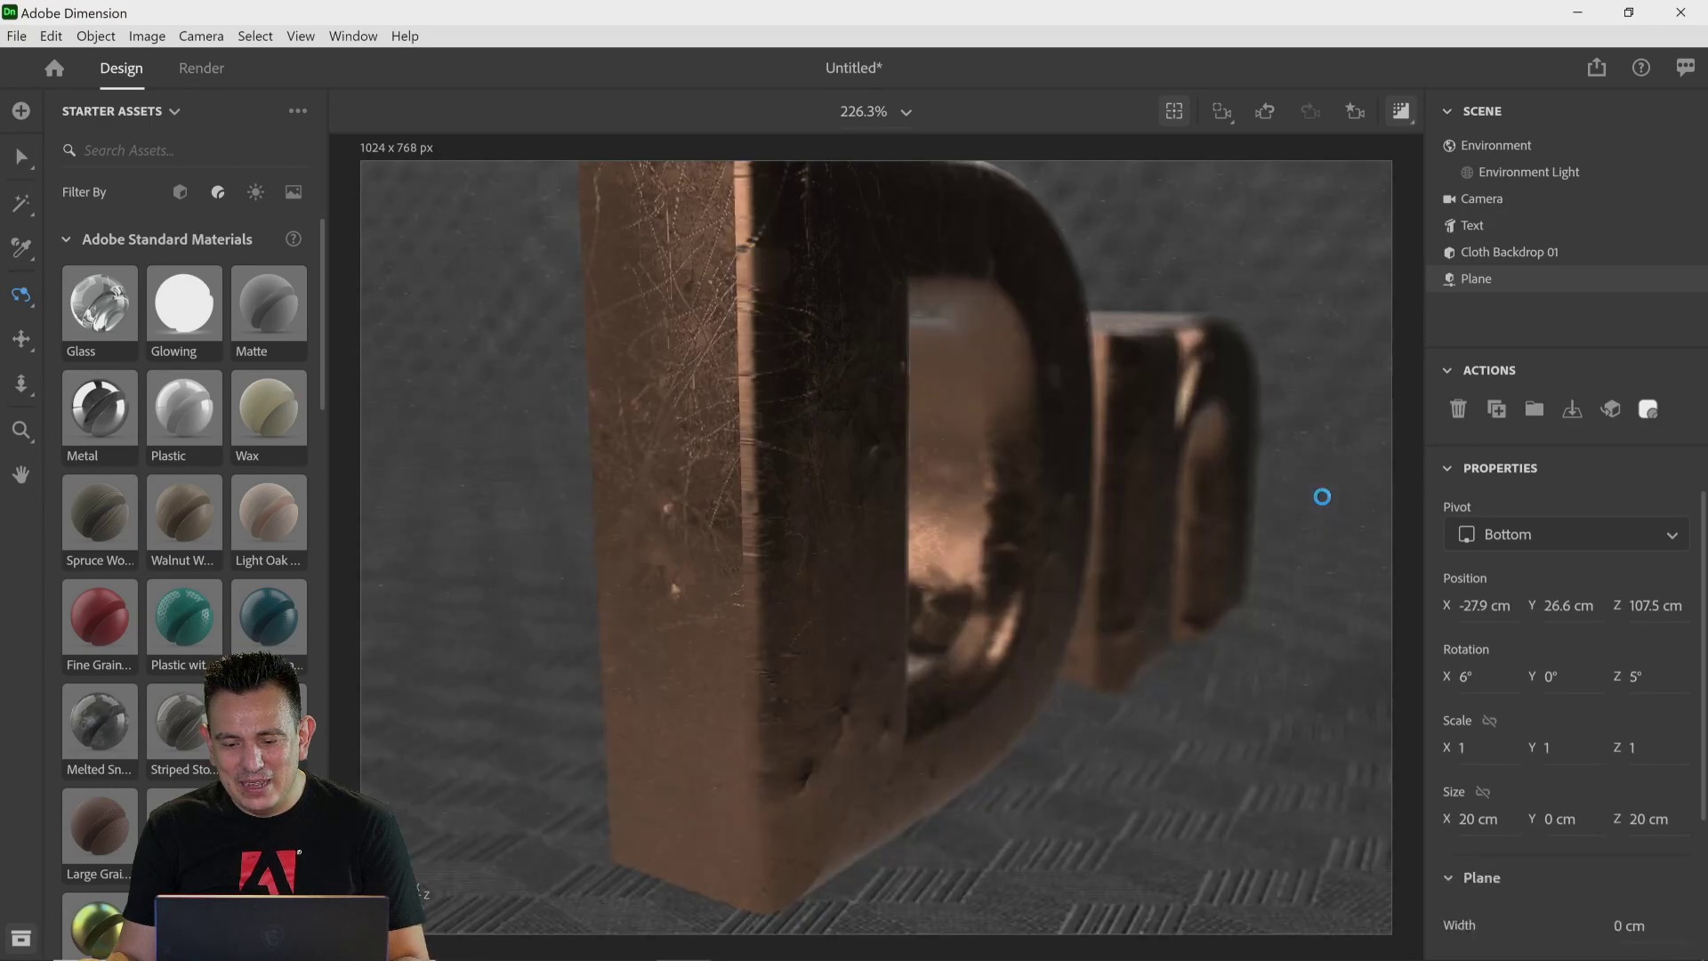
key("ctrl+z")
key("ctrl+z")
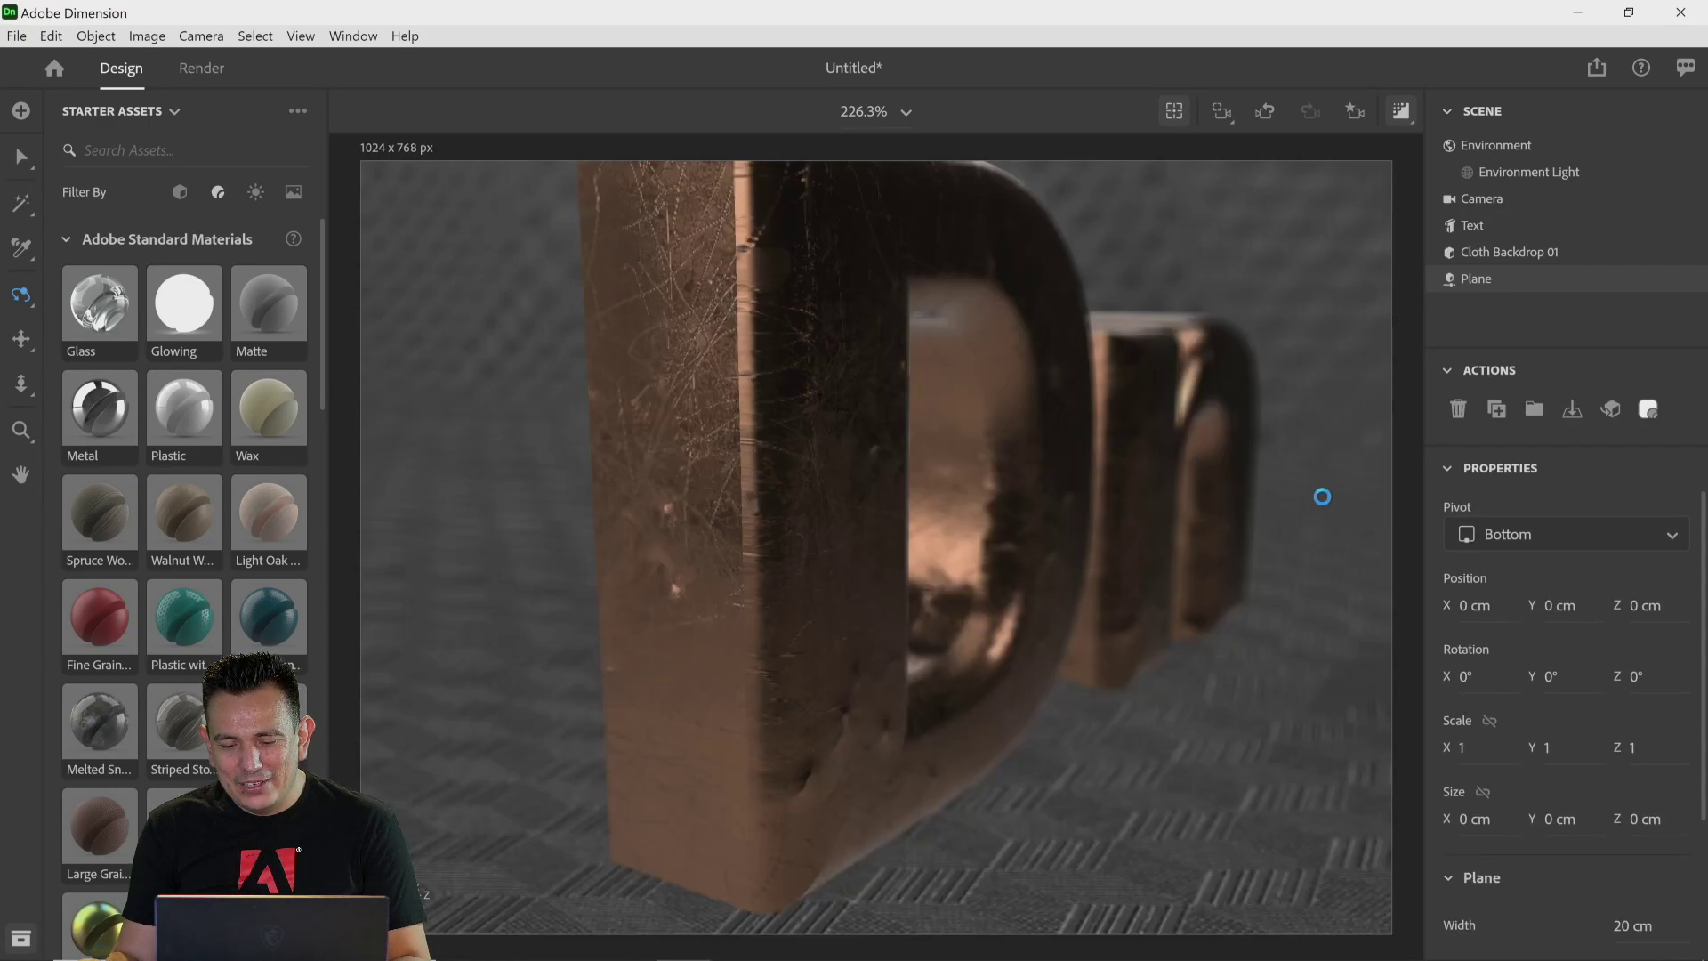
key("ctrl+z")
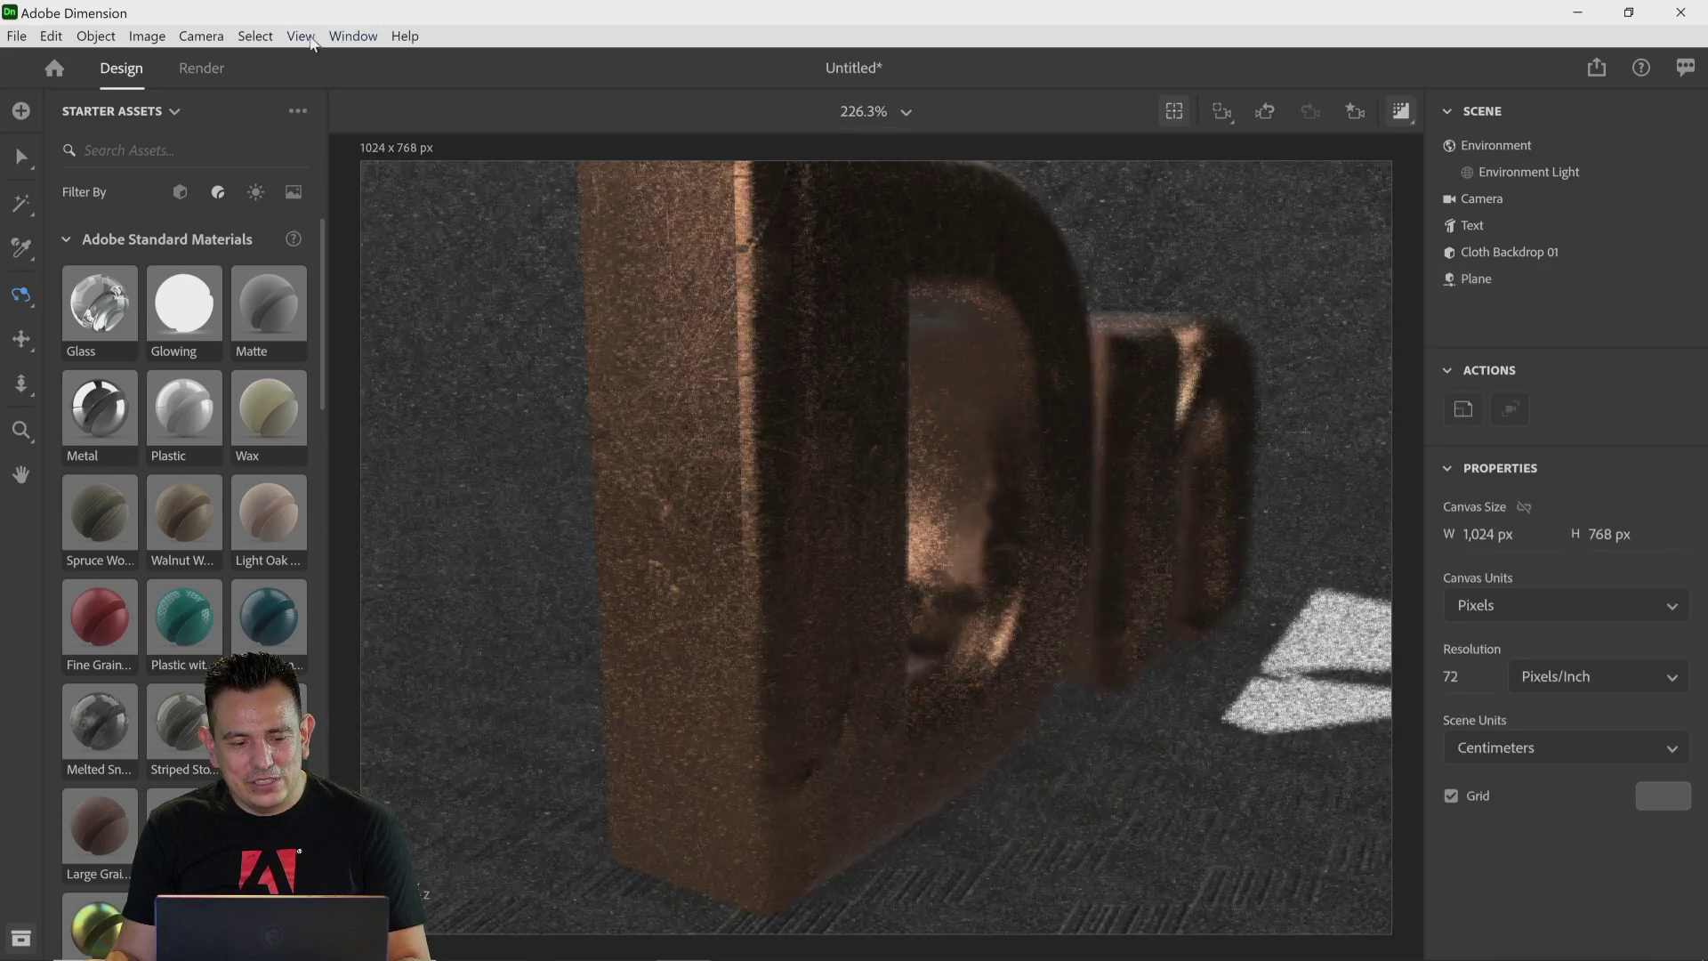
left_click(310, 38)
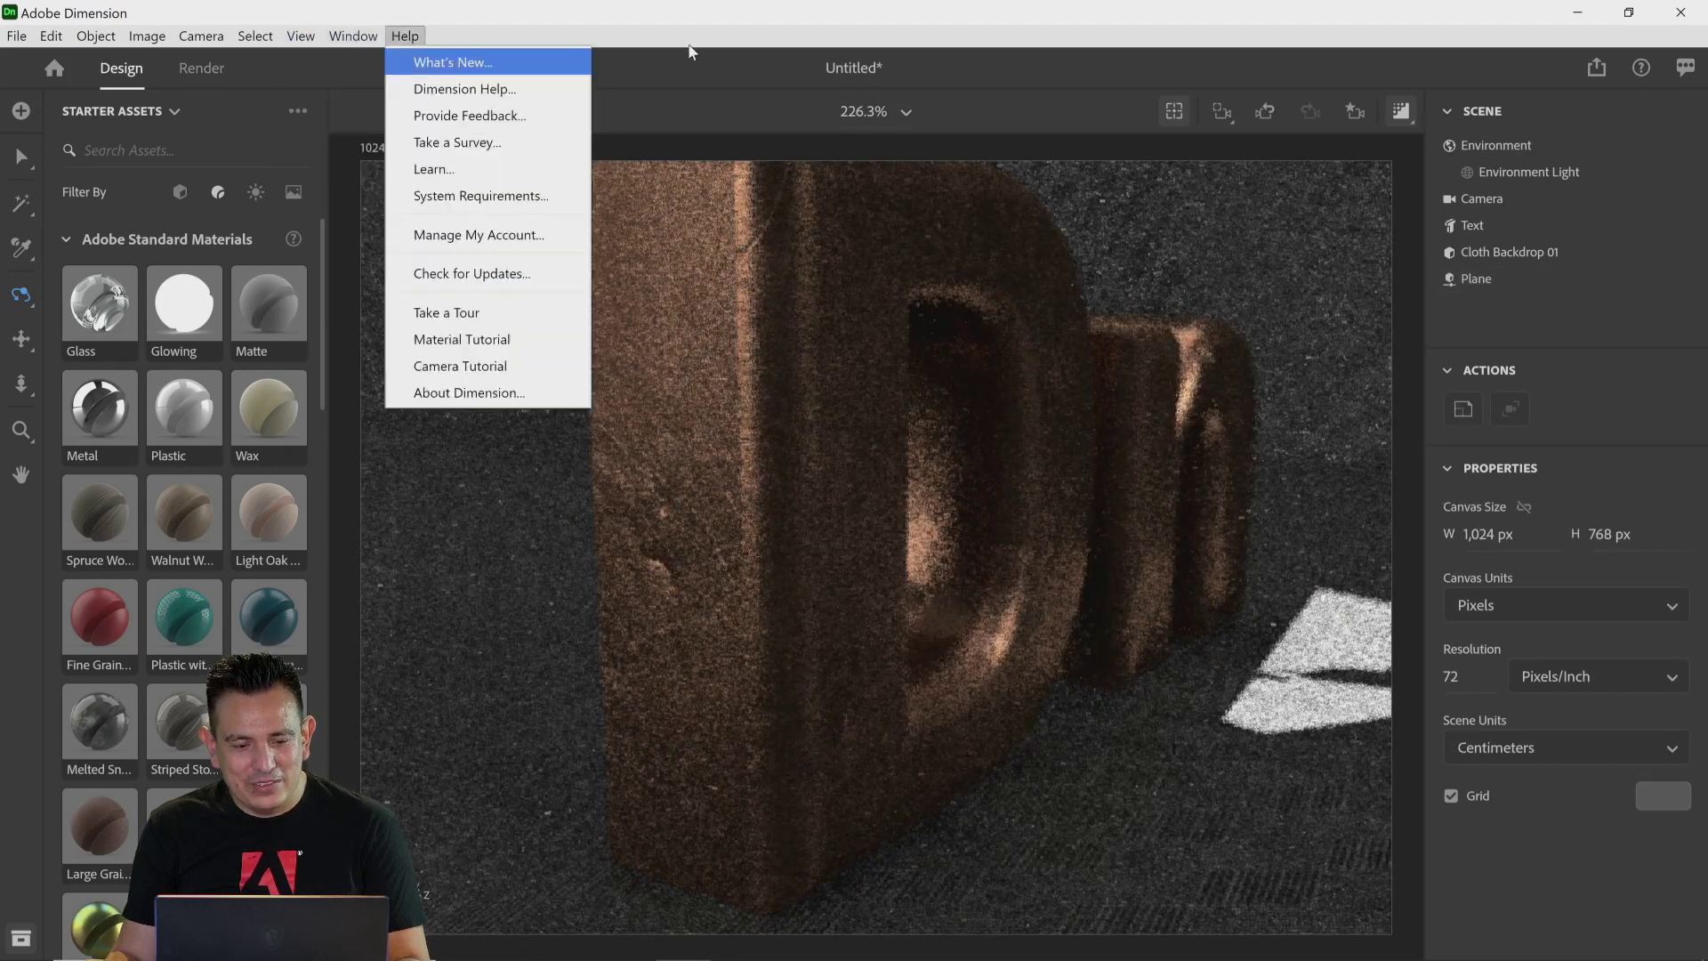
left_click(691, 52)
key("ctrl+z")
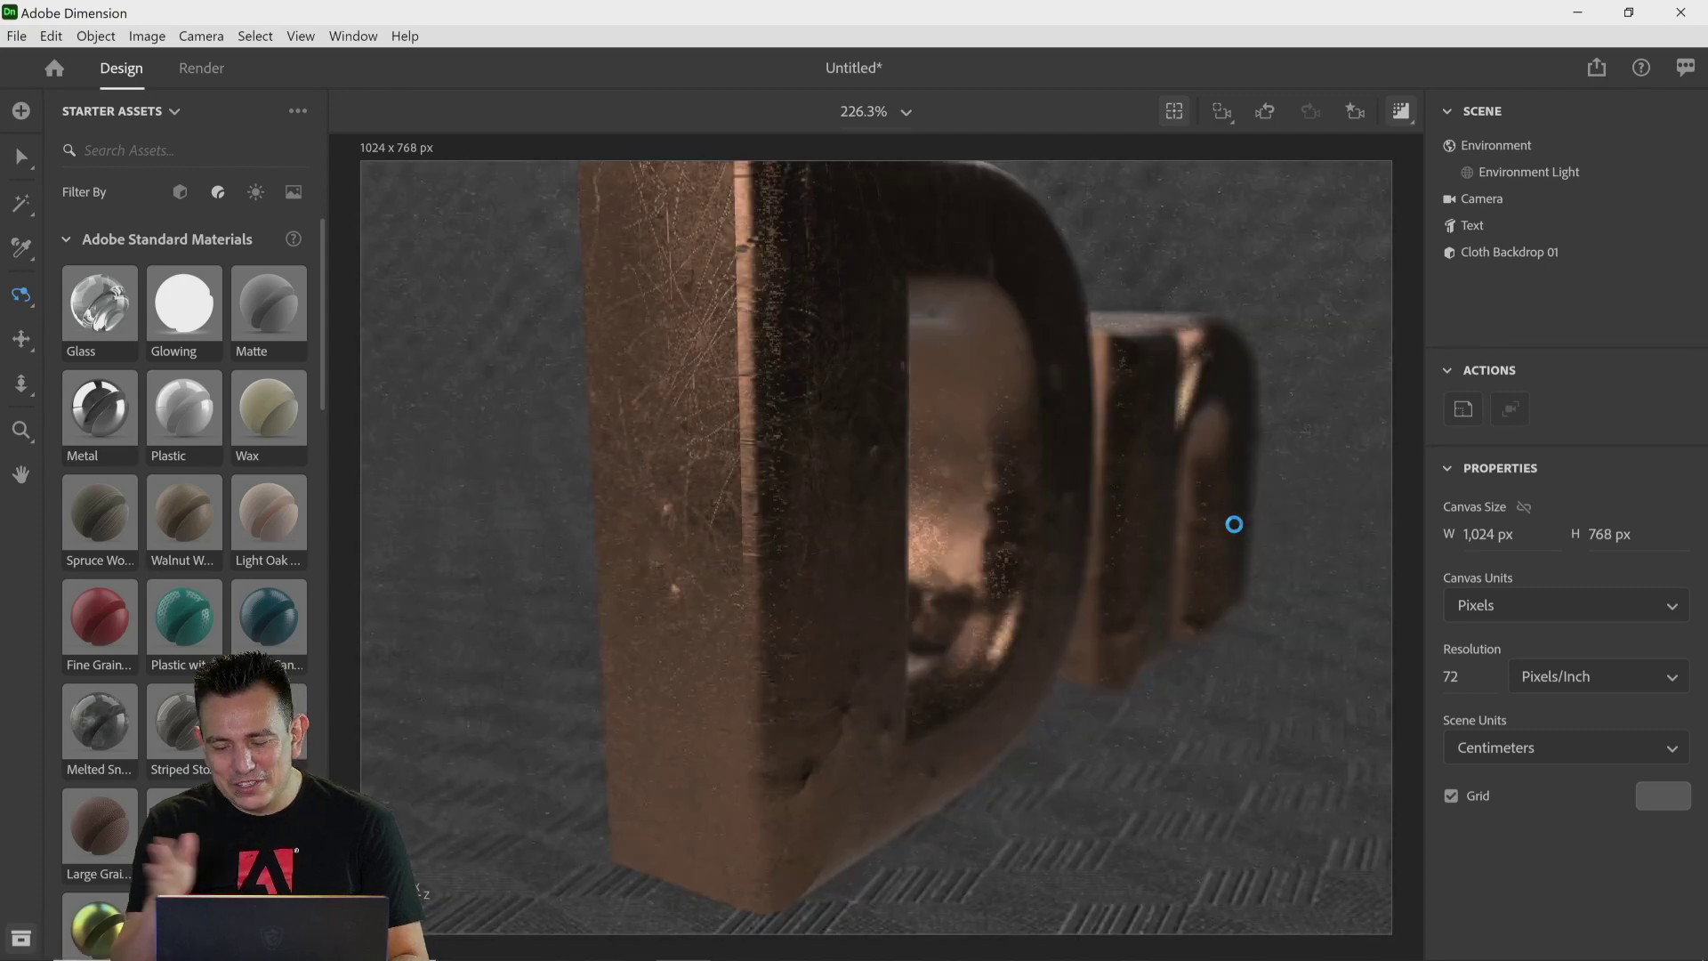
key("ctrl+z")
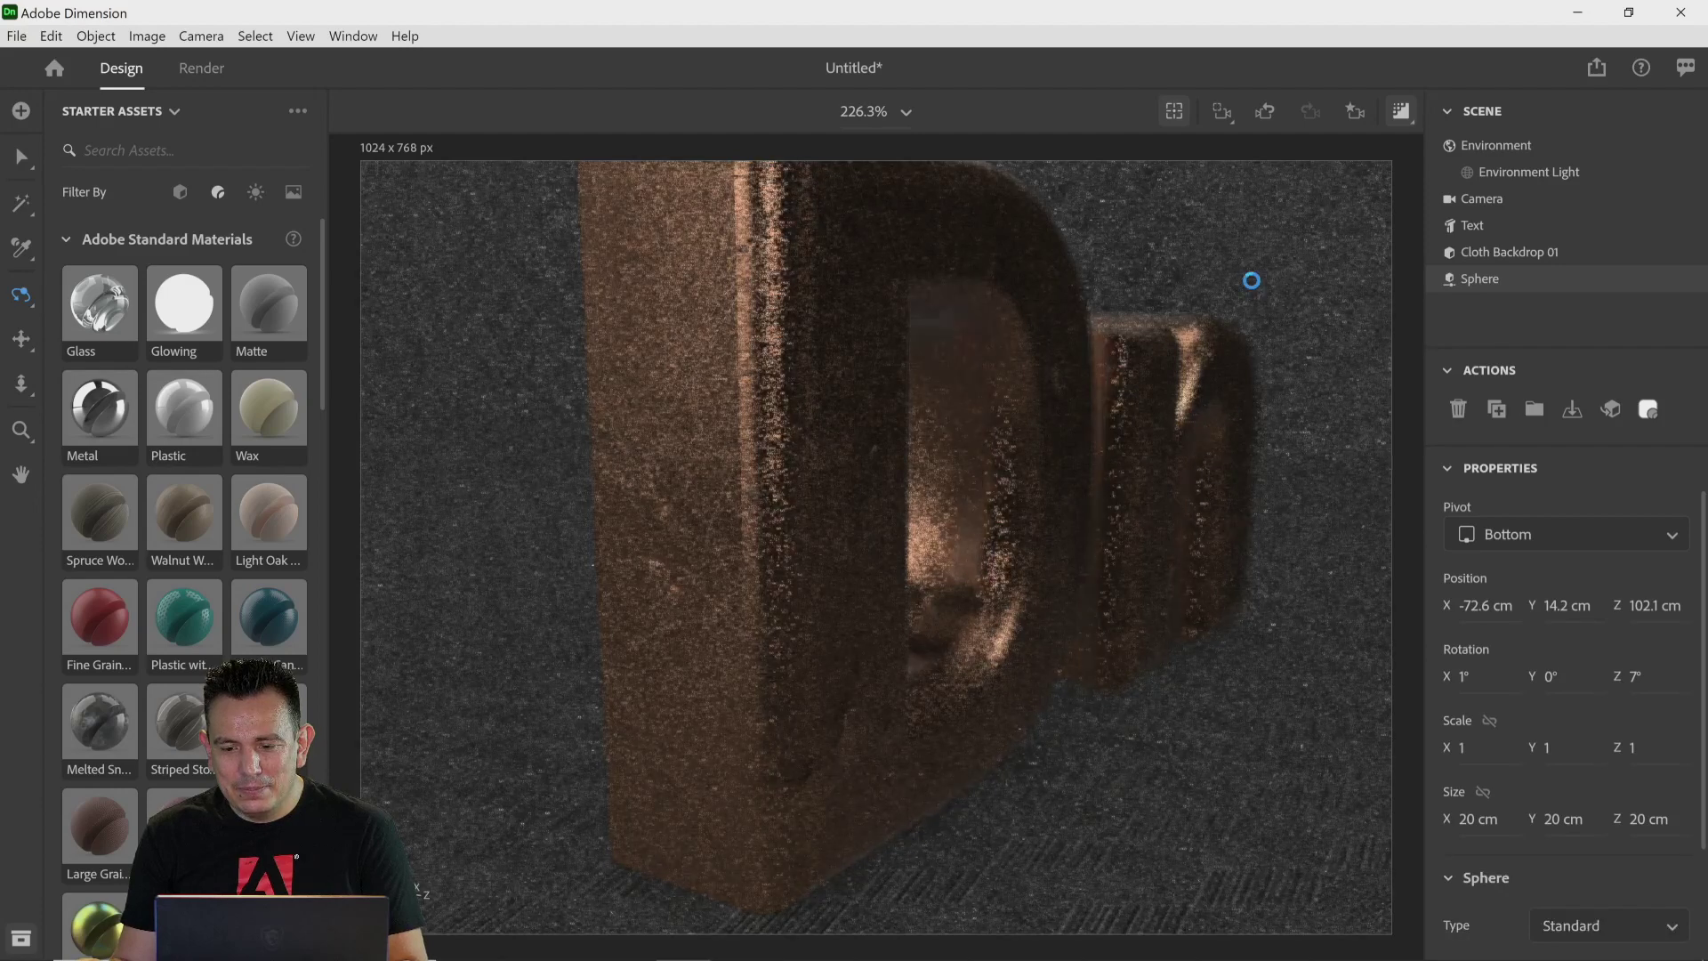
key("ctrl+z")
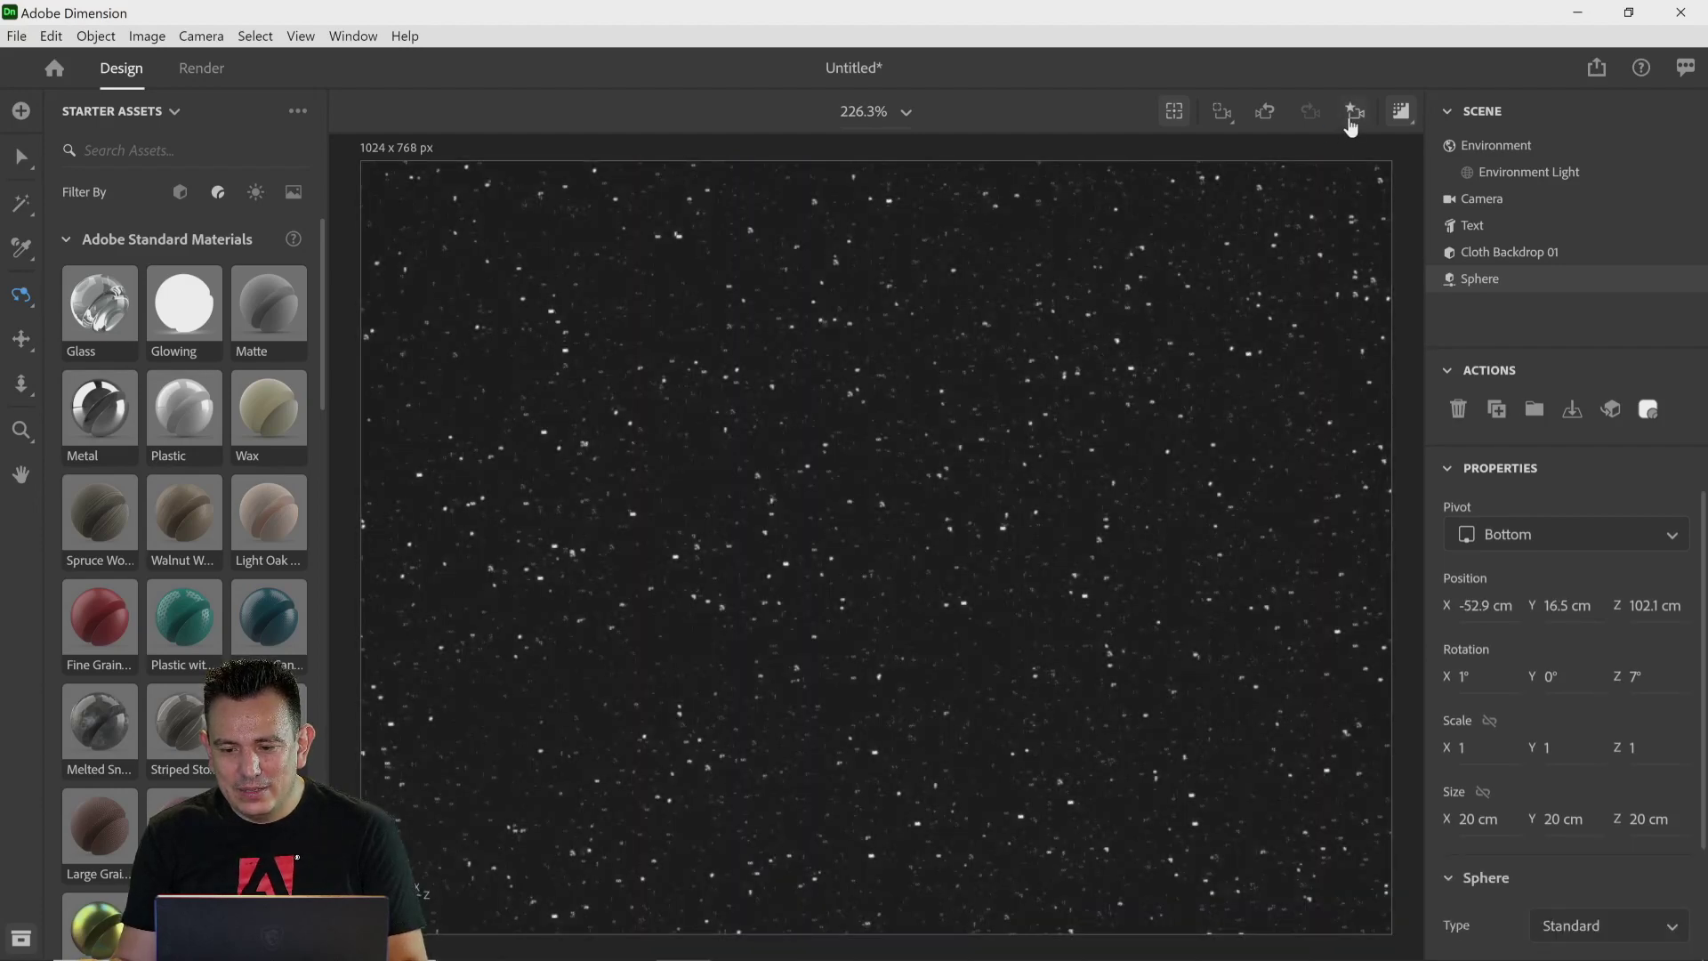
key("ctrl+z")
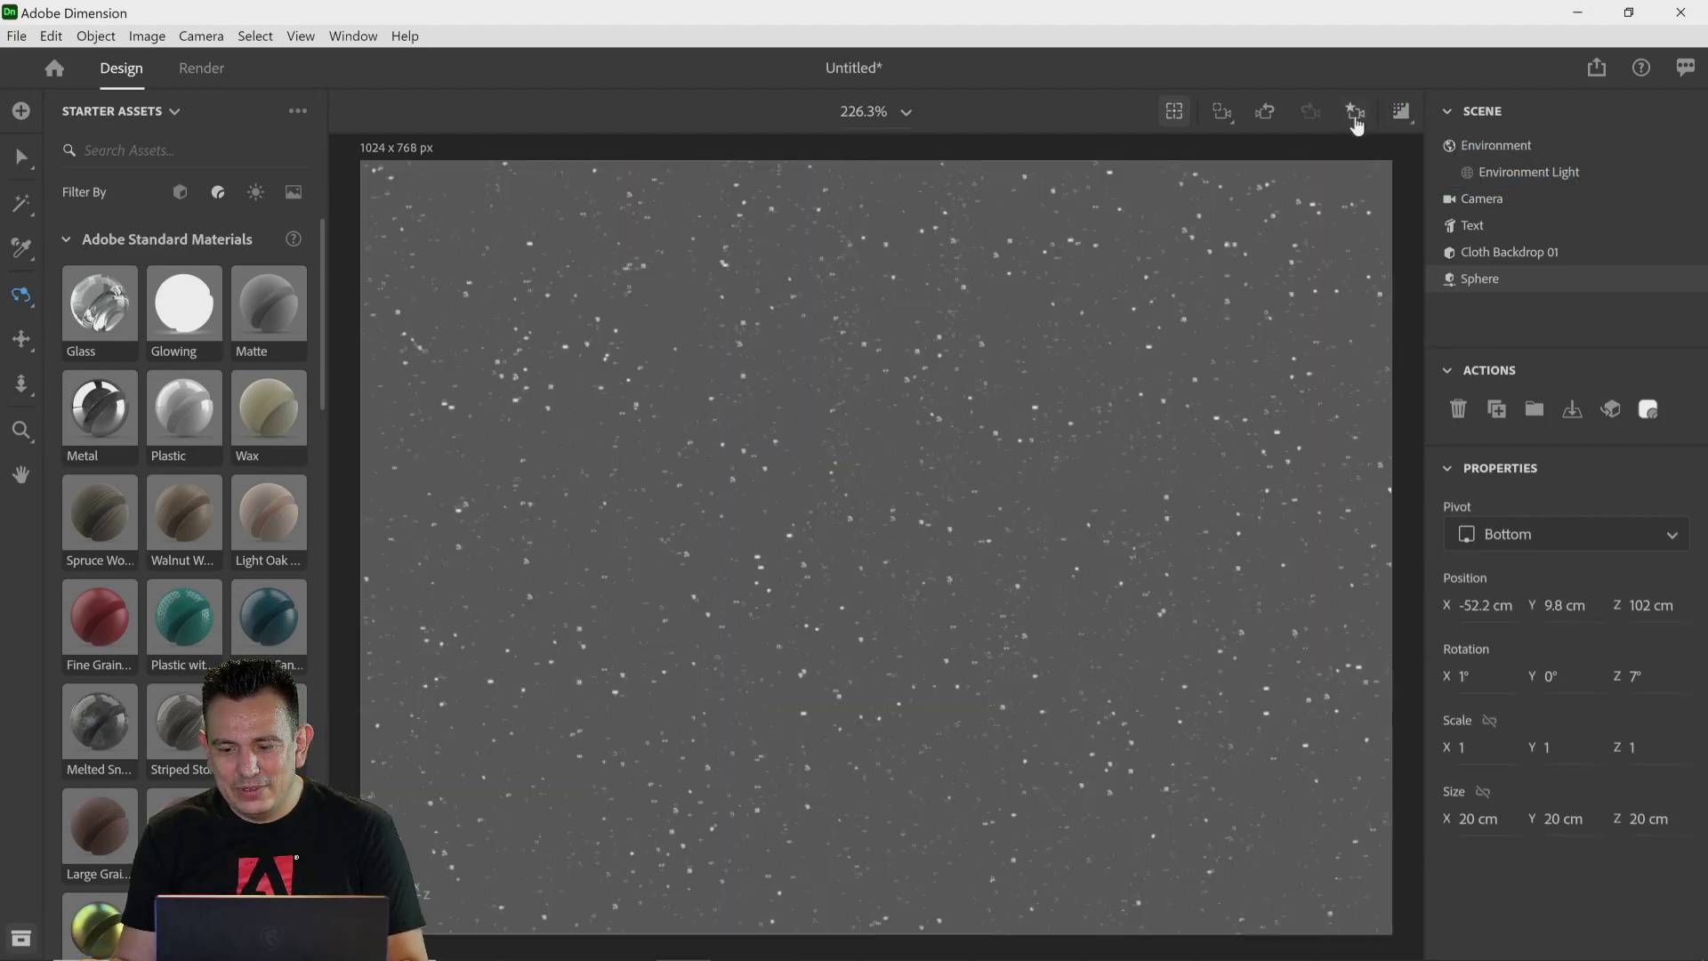
Step: Return the camera to the Final View bookmark
left_click(1355, 111)
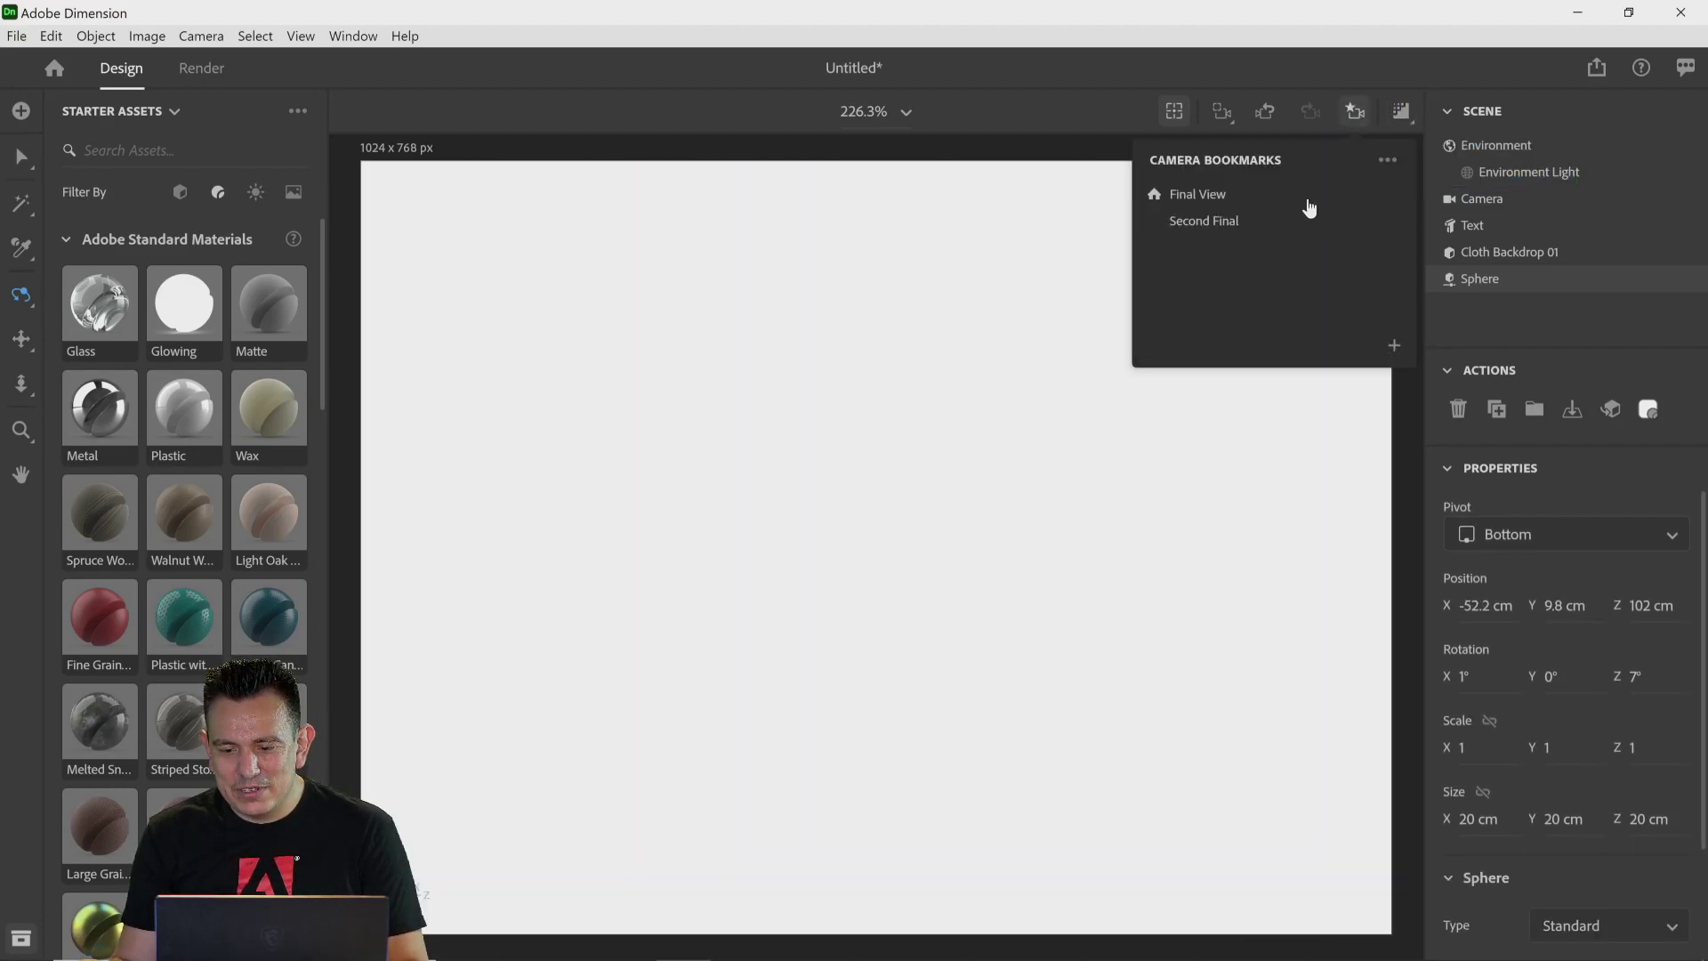
left_click(1219, 205)
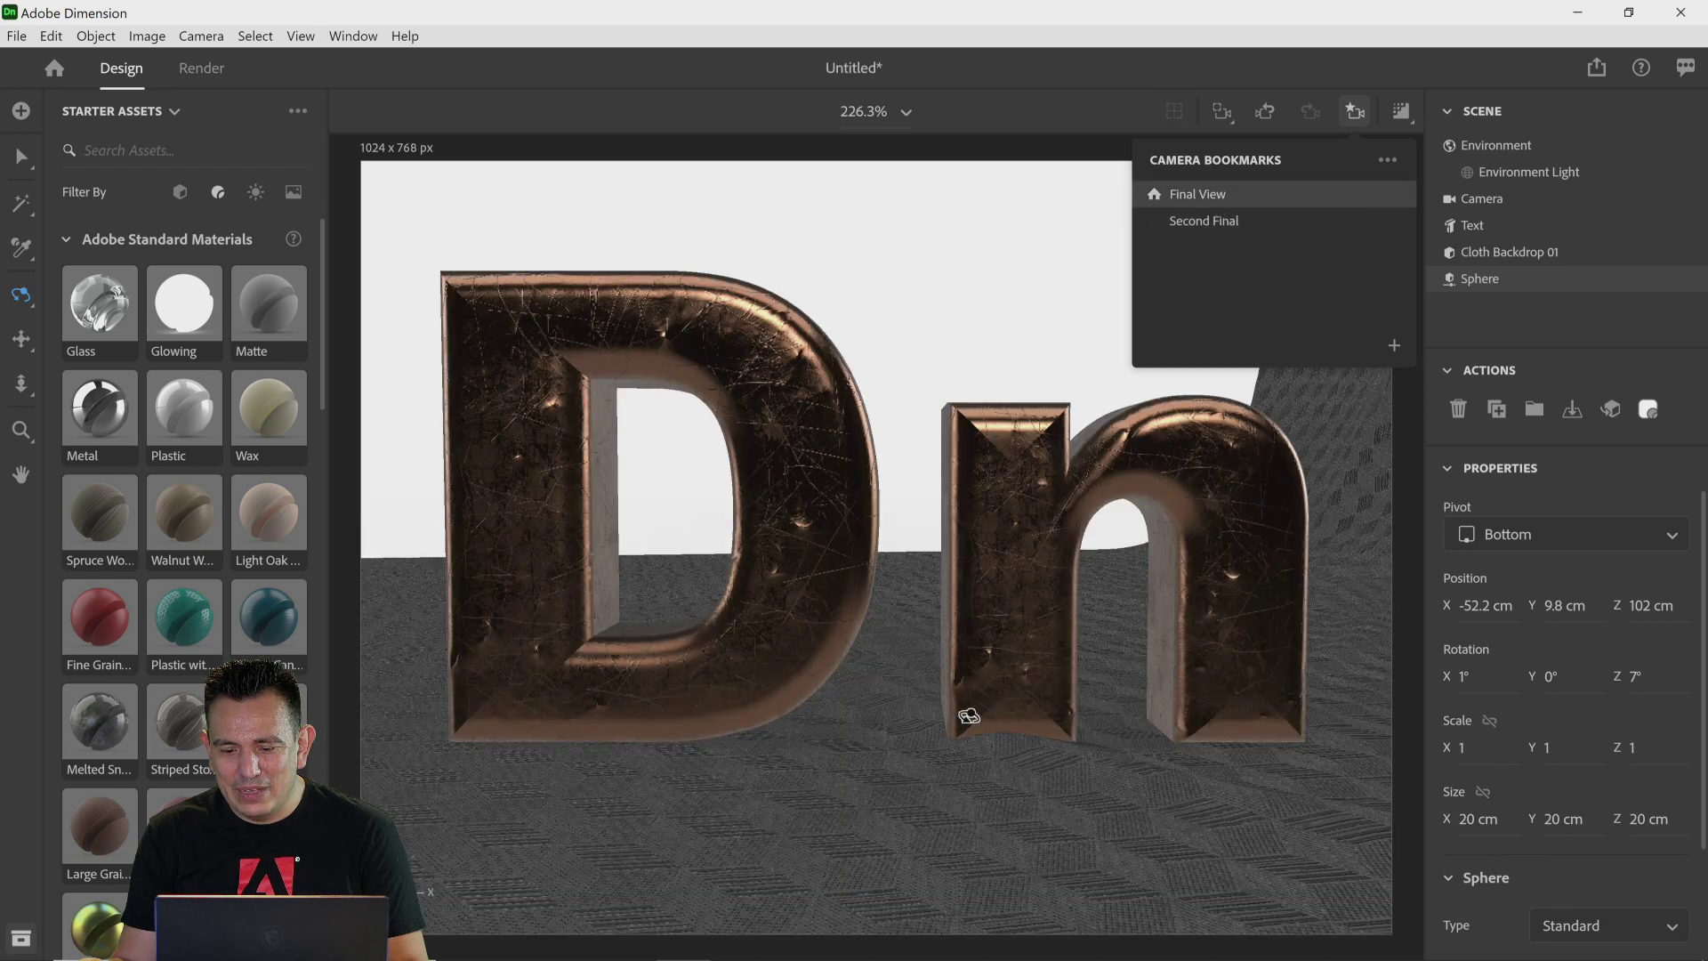
left_click(1457, 906)
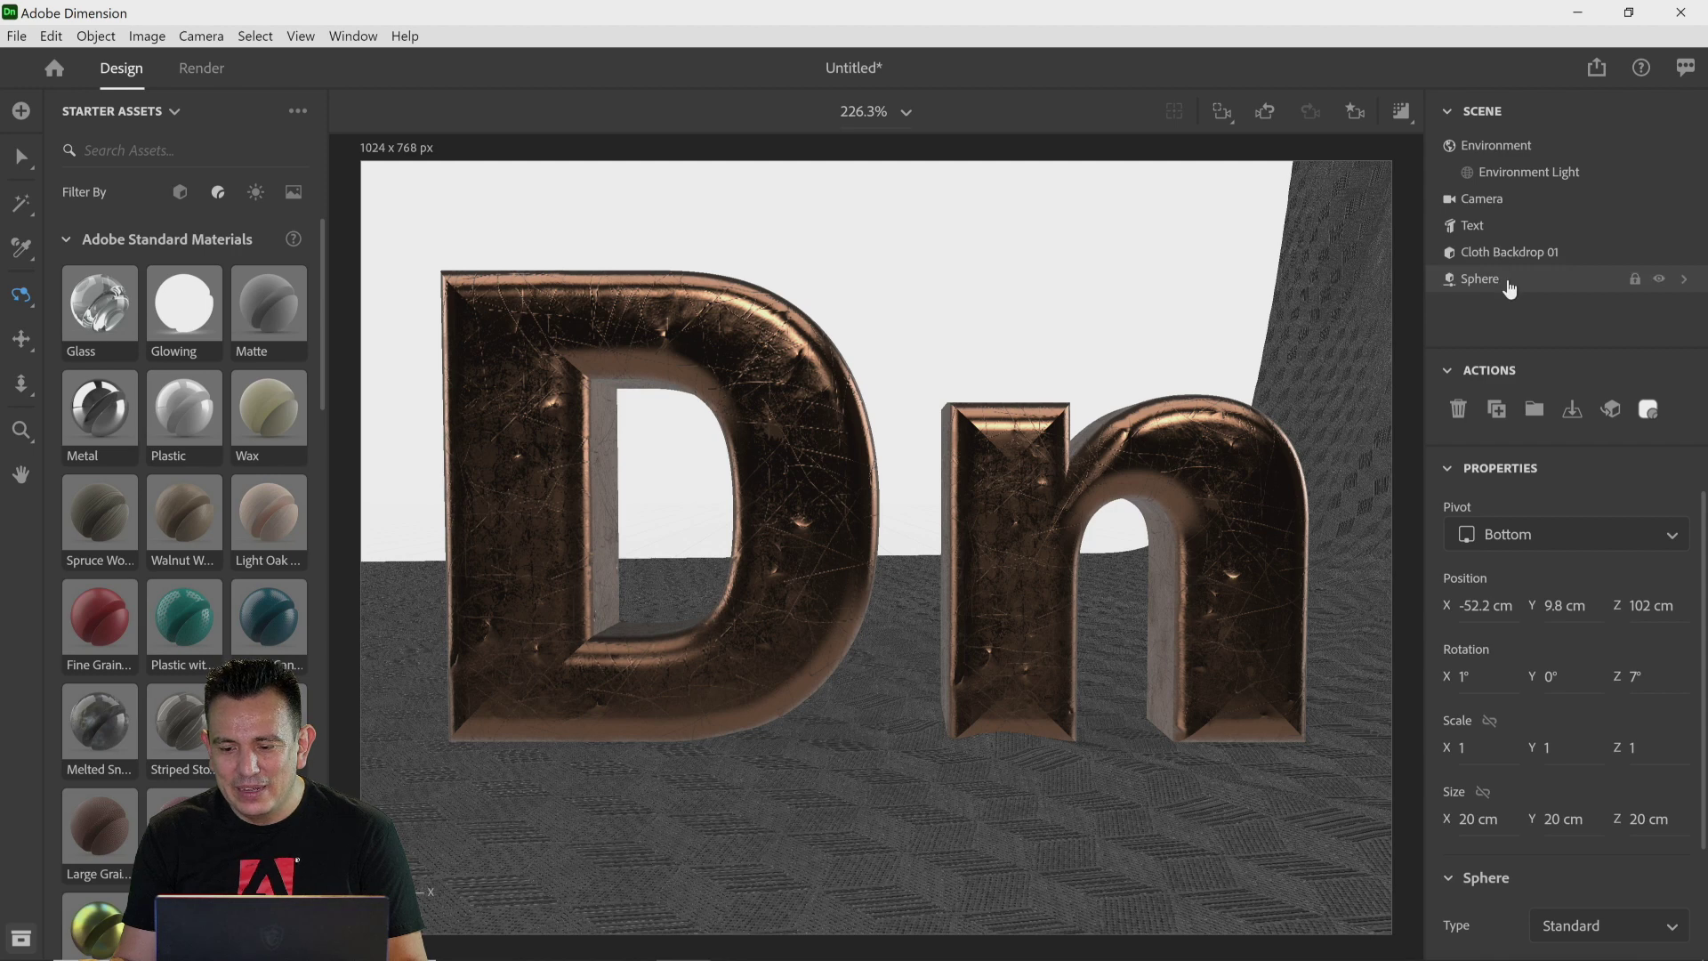
Step: Select Cloth Backdrop 01 and rotate it on Y to 0° so it faces the text
left_click(1506, 258)
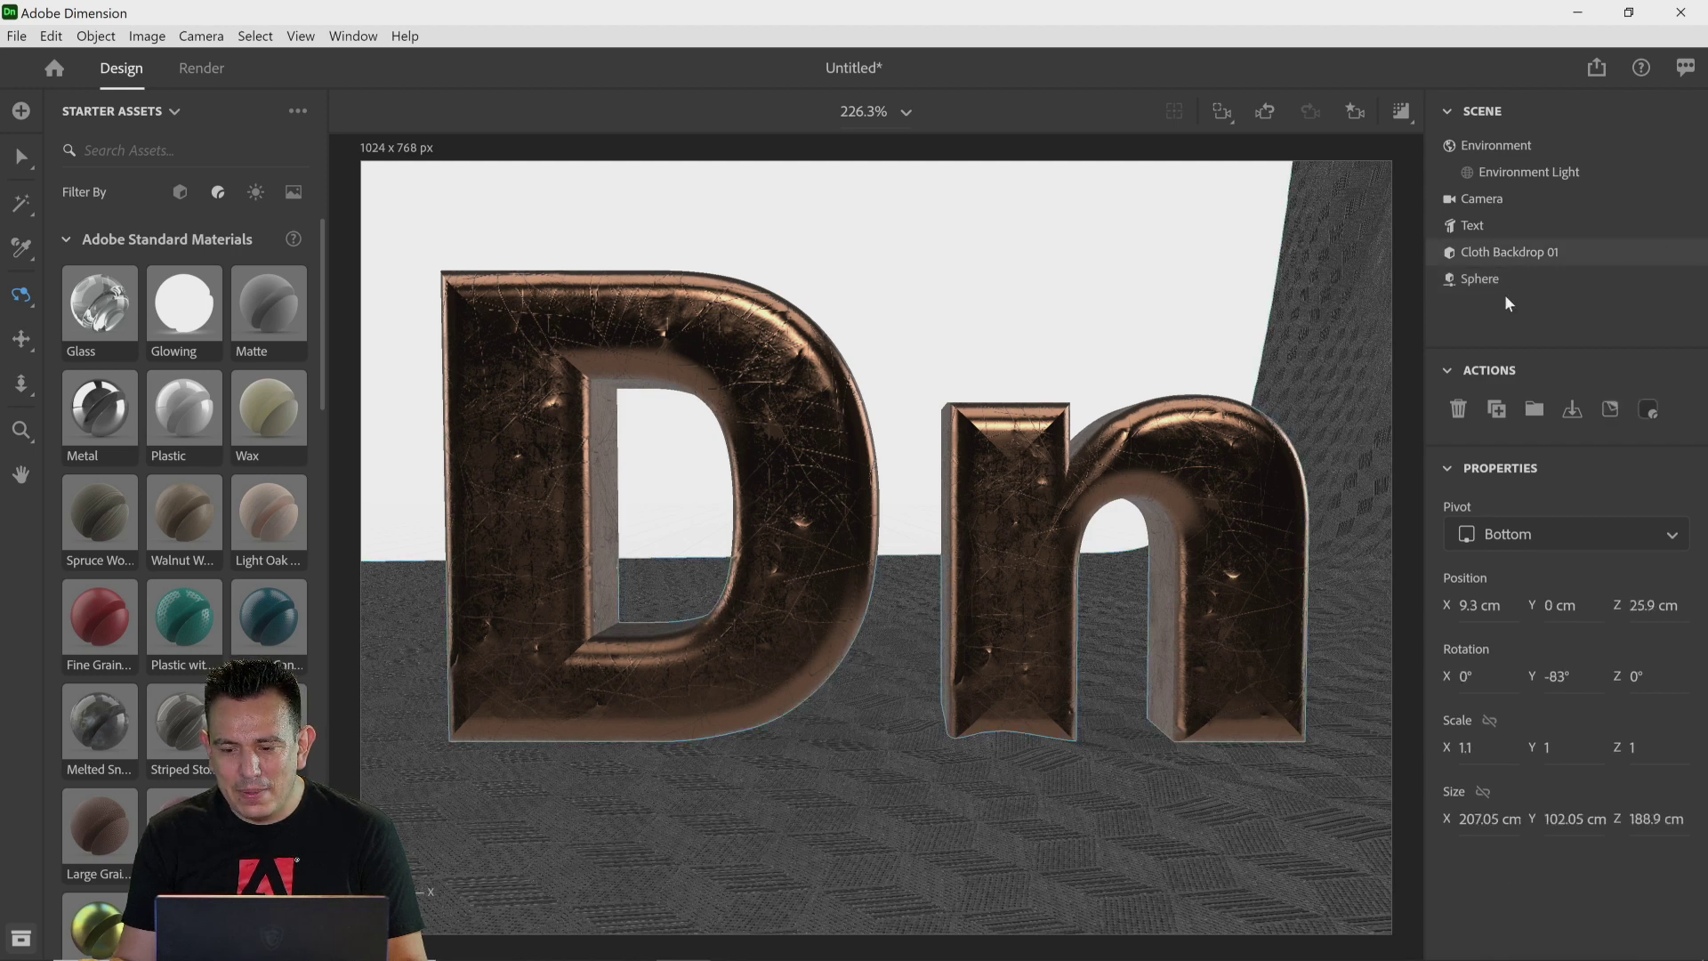
key("v")
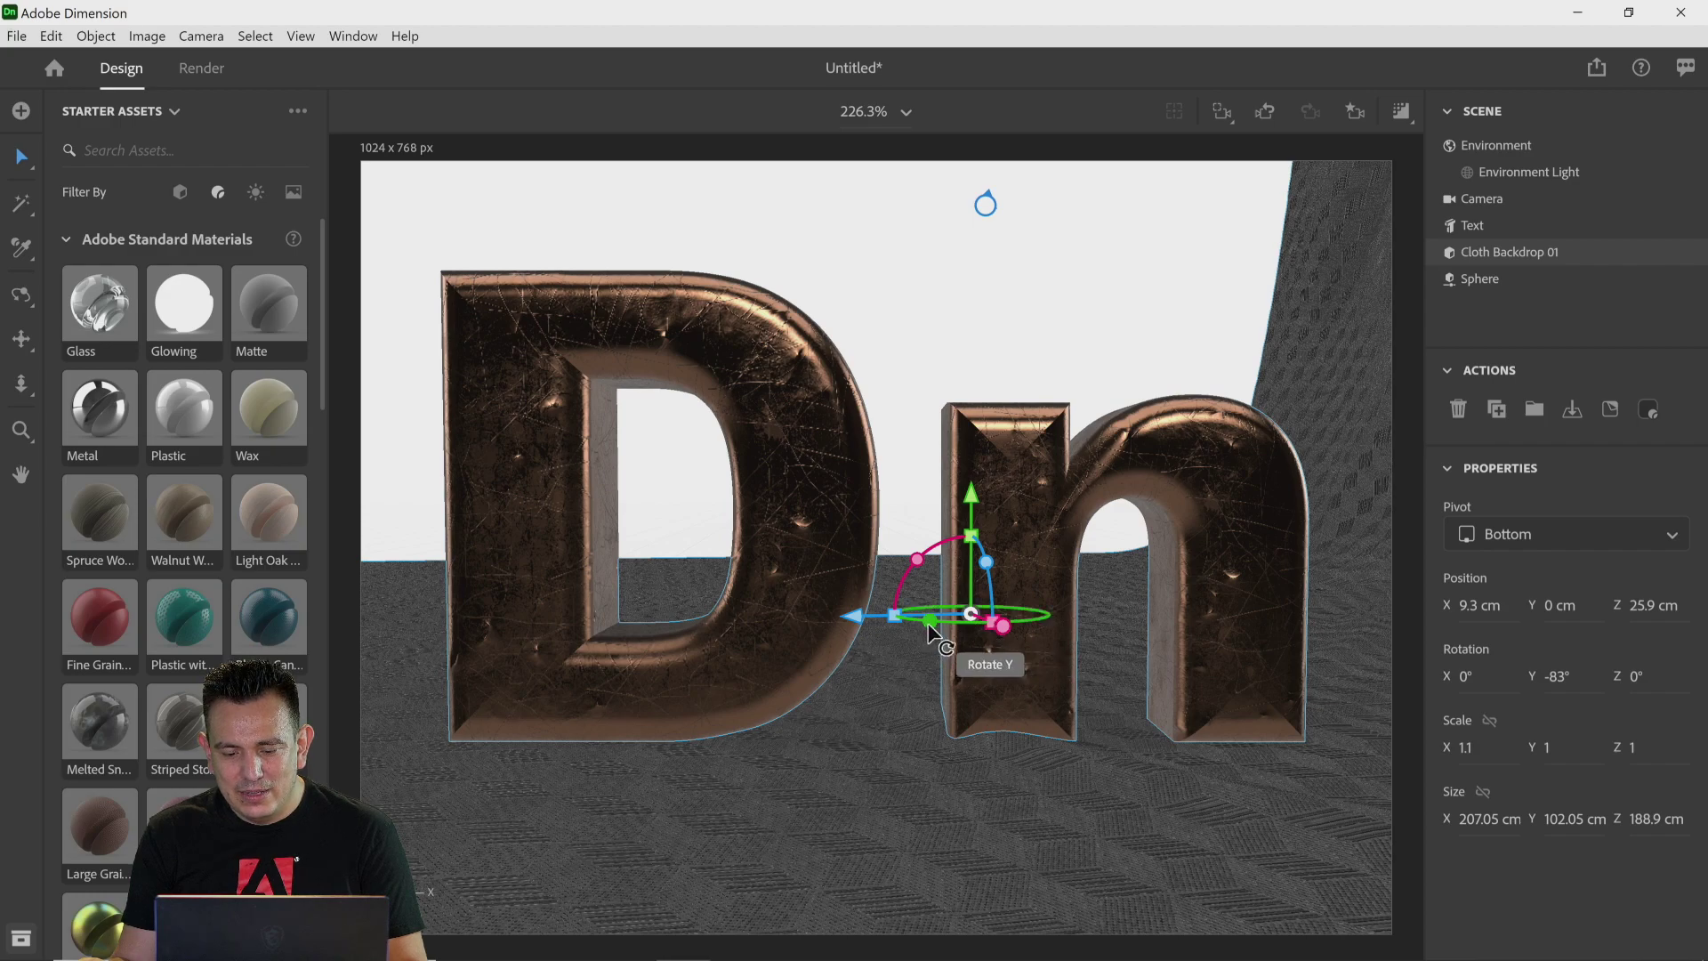
left_click_drag(926, 622, 1189, 639)
left_click_drag(1186, 628, 1180, 631)
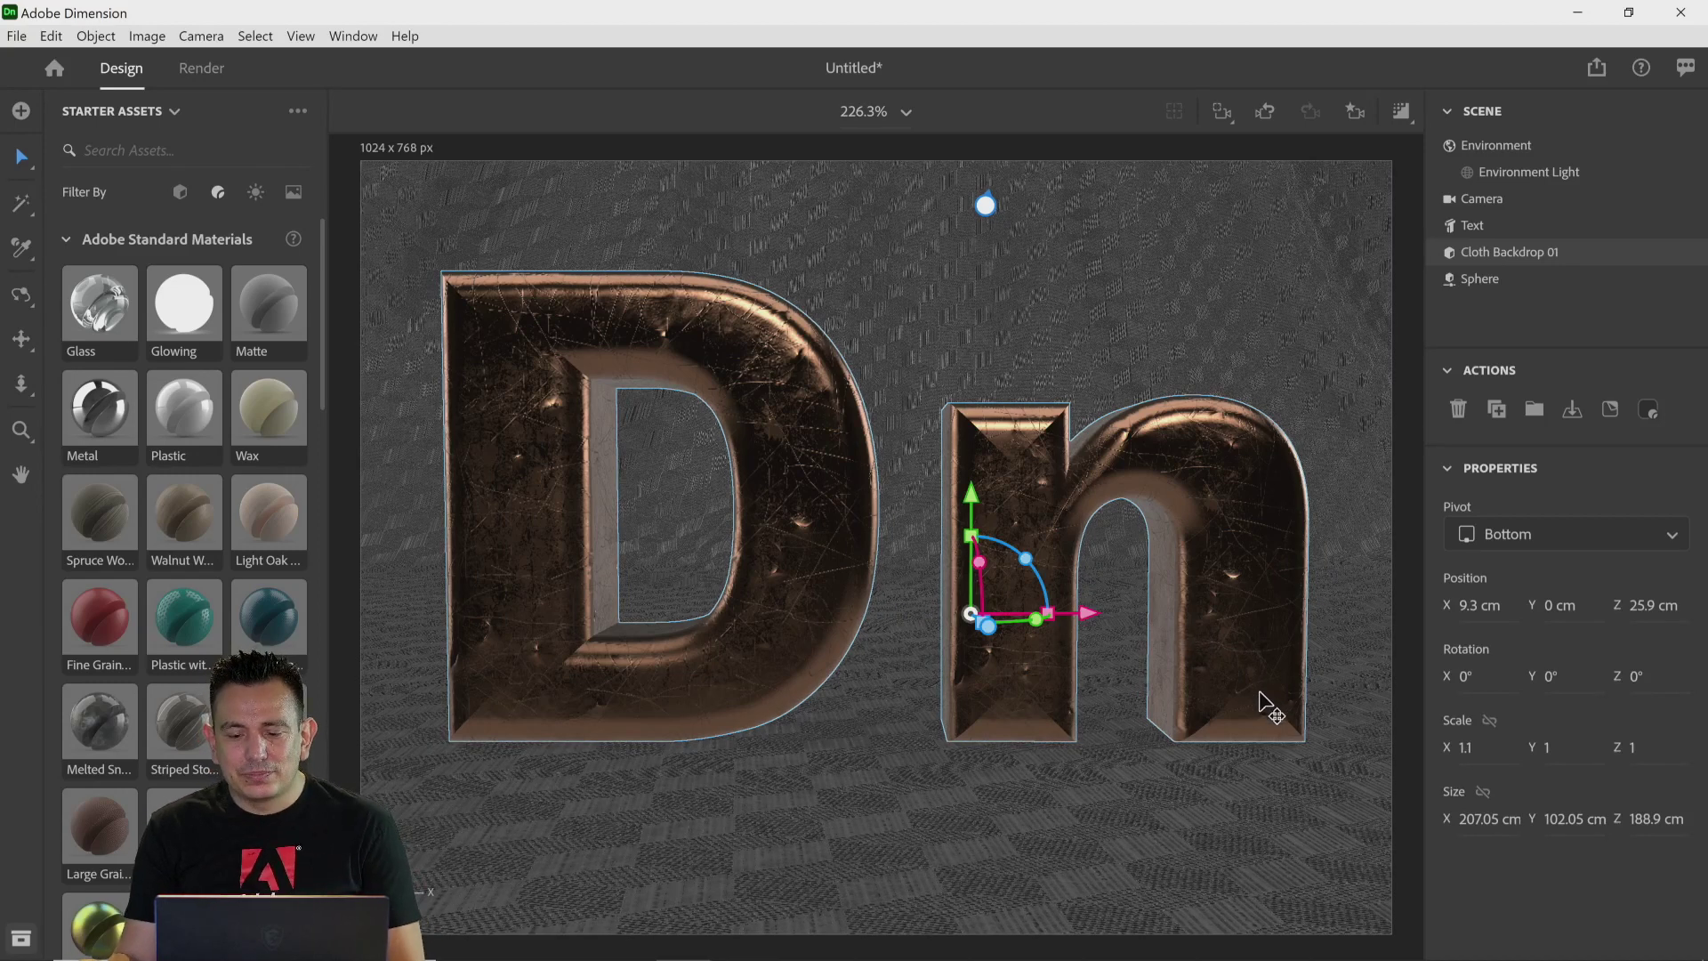
left_click(1111, 828)
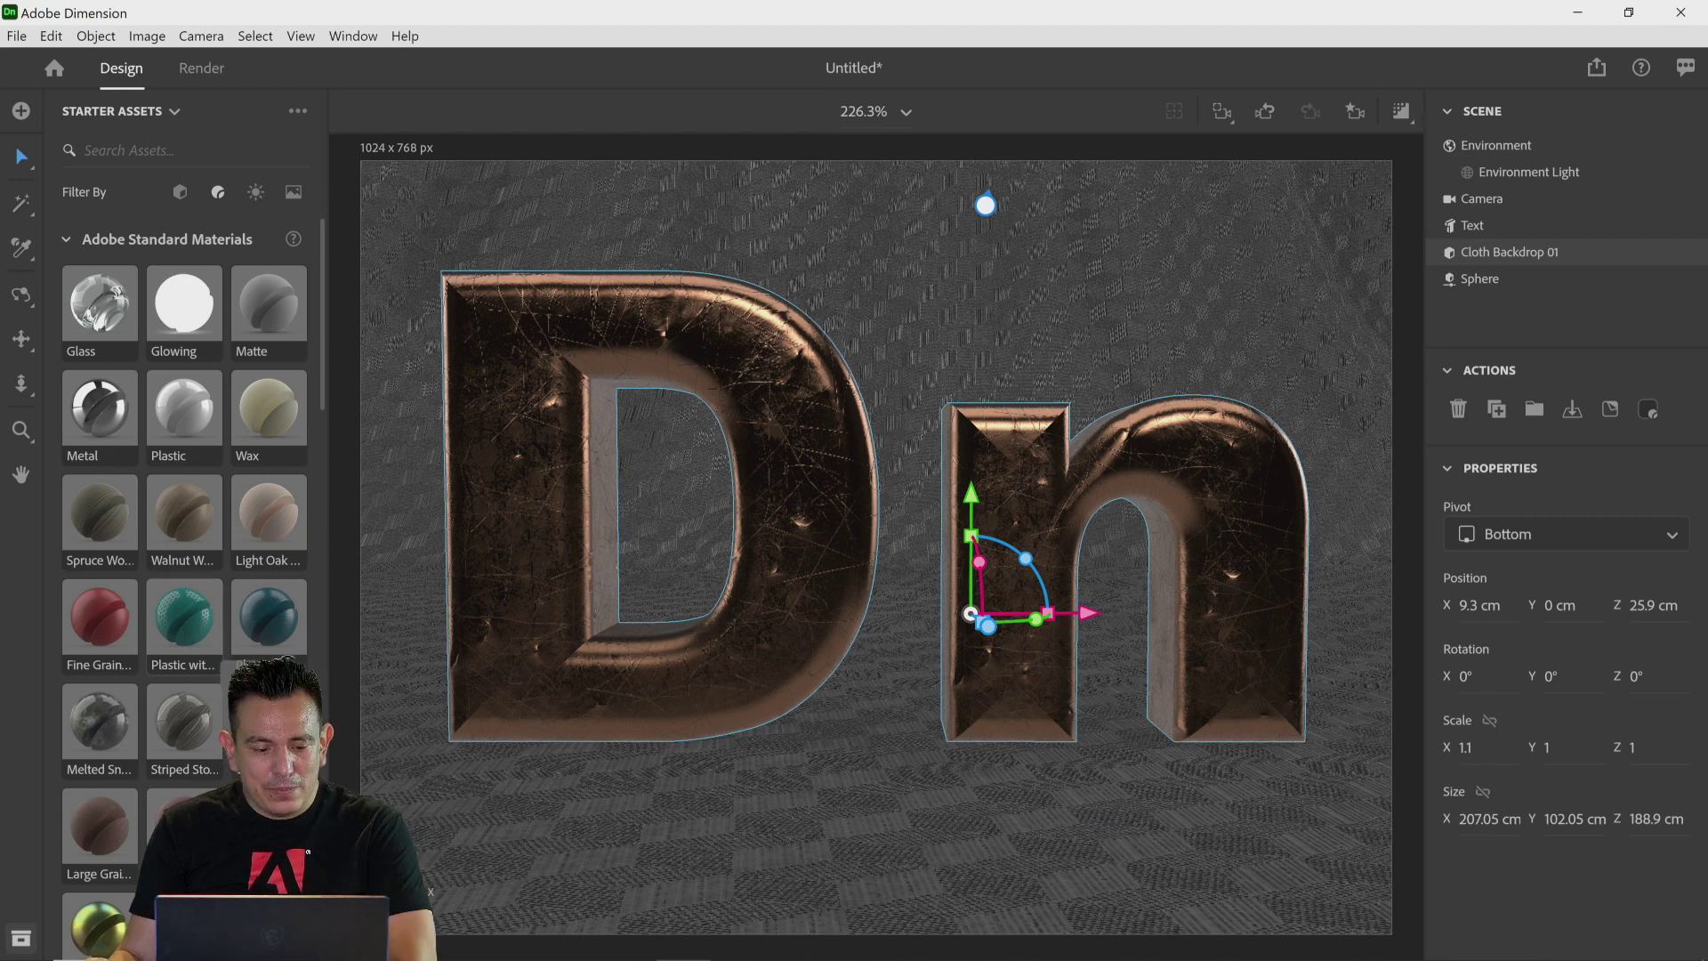
Step: Apply the Plastic with Lattice Pattern material to the backdrop and set its repeat to 5
left_click_drag(184, 616, 878, 823)
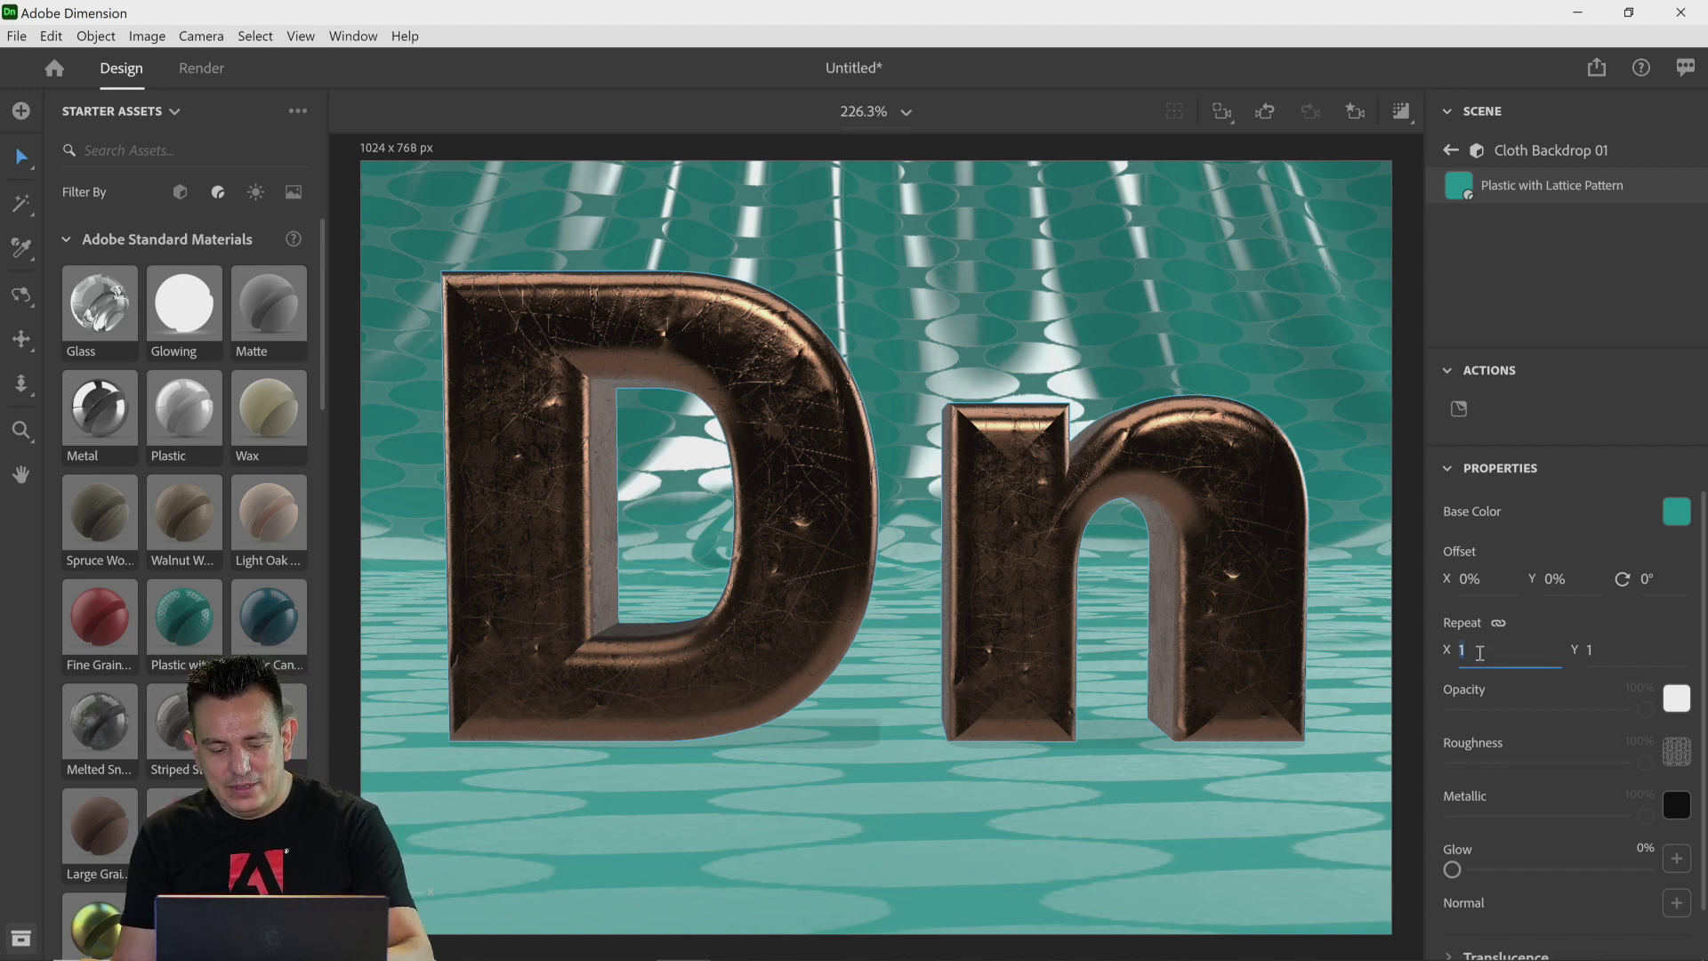
left_click(1650, 643)
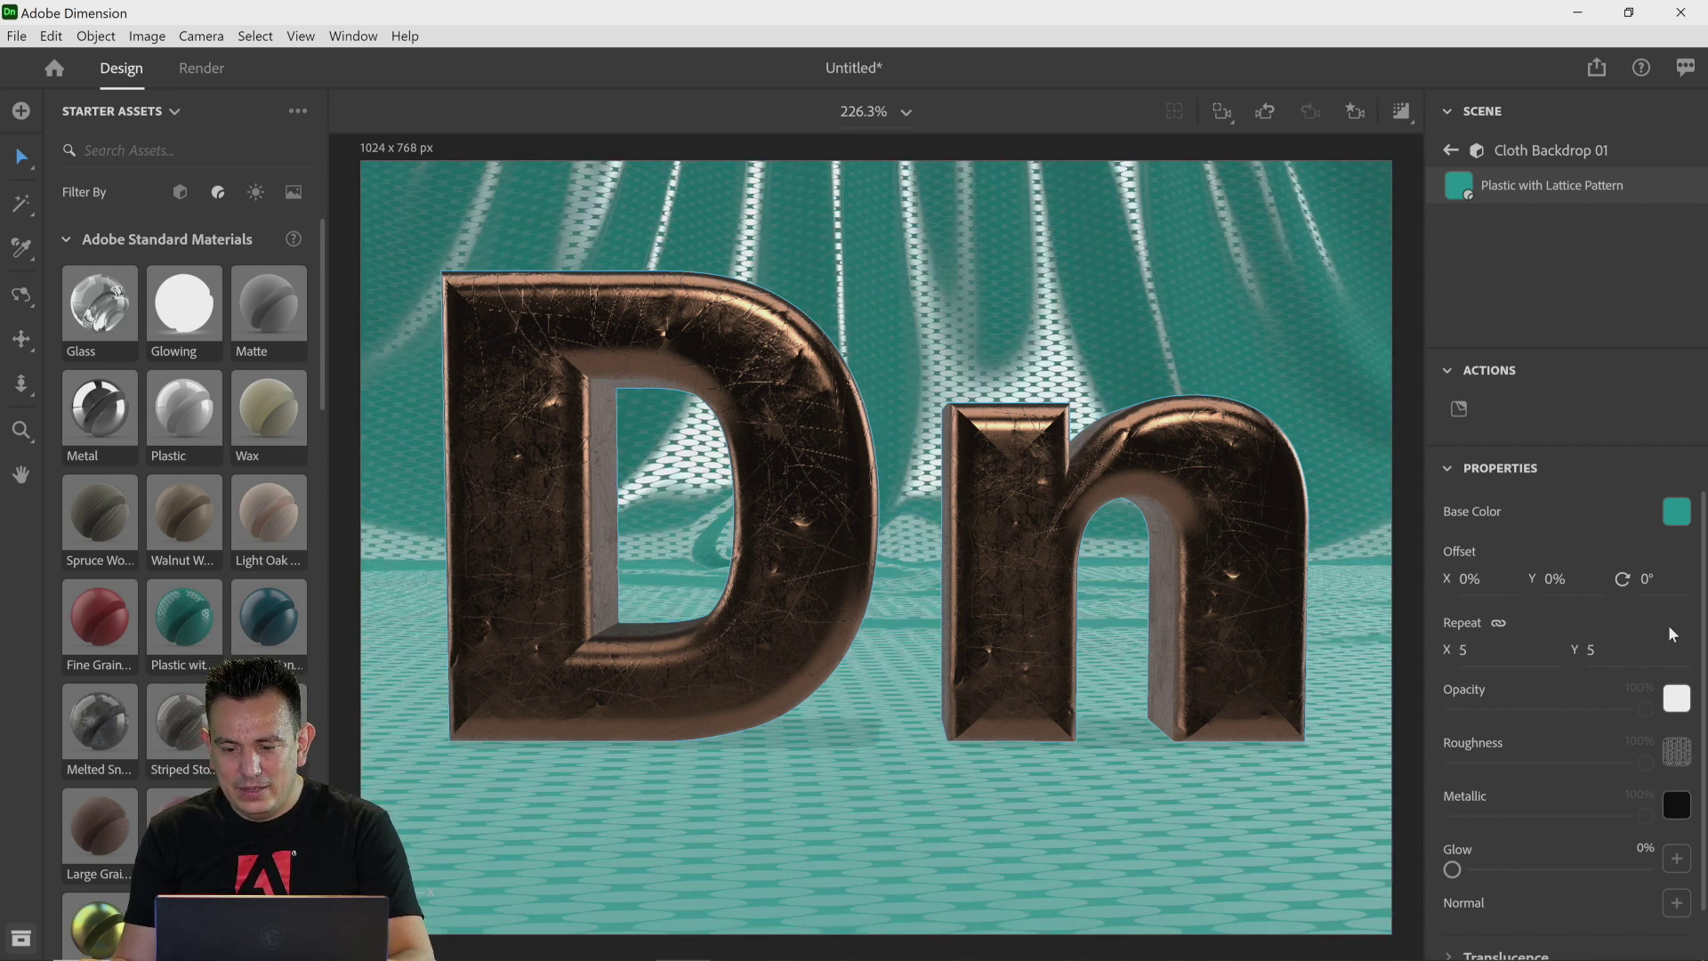
left_click(1400, 114)
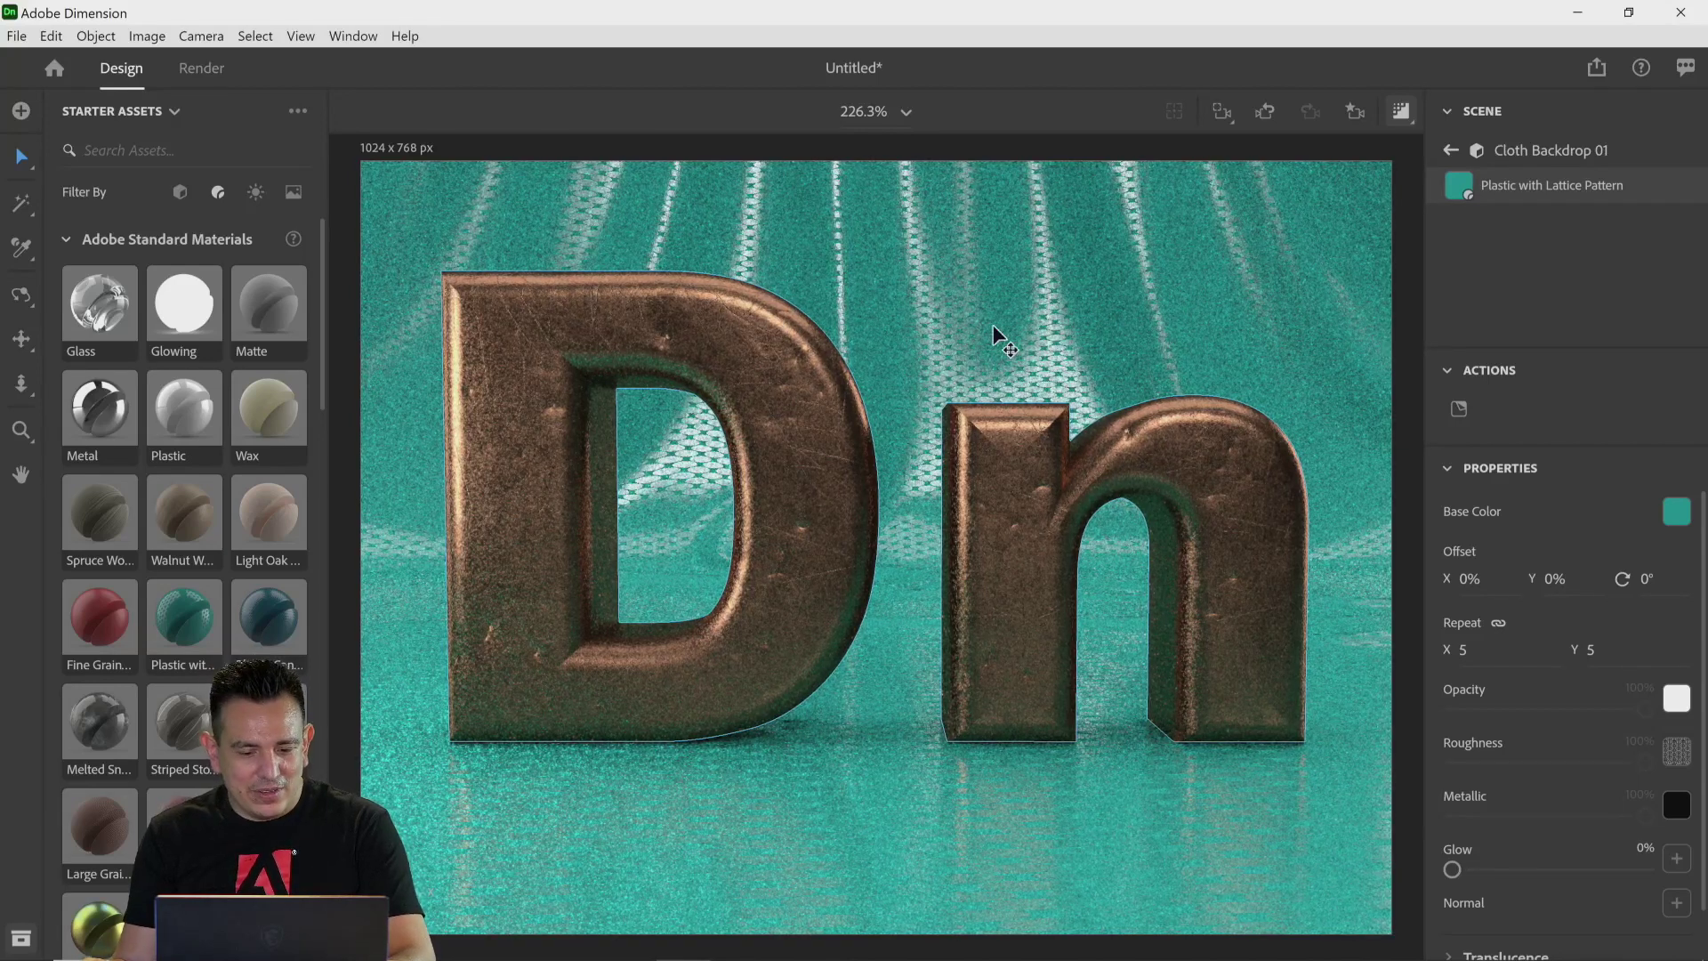
Step: Change the backdrop material's base color to green and return to the scene list
left_click(1676, 514)
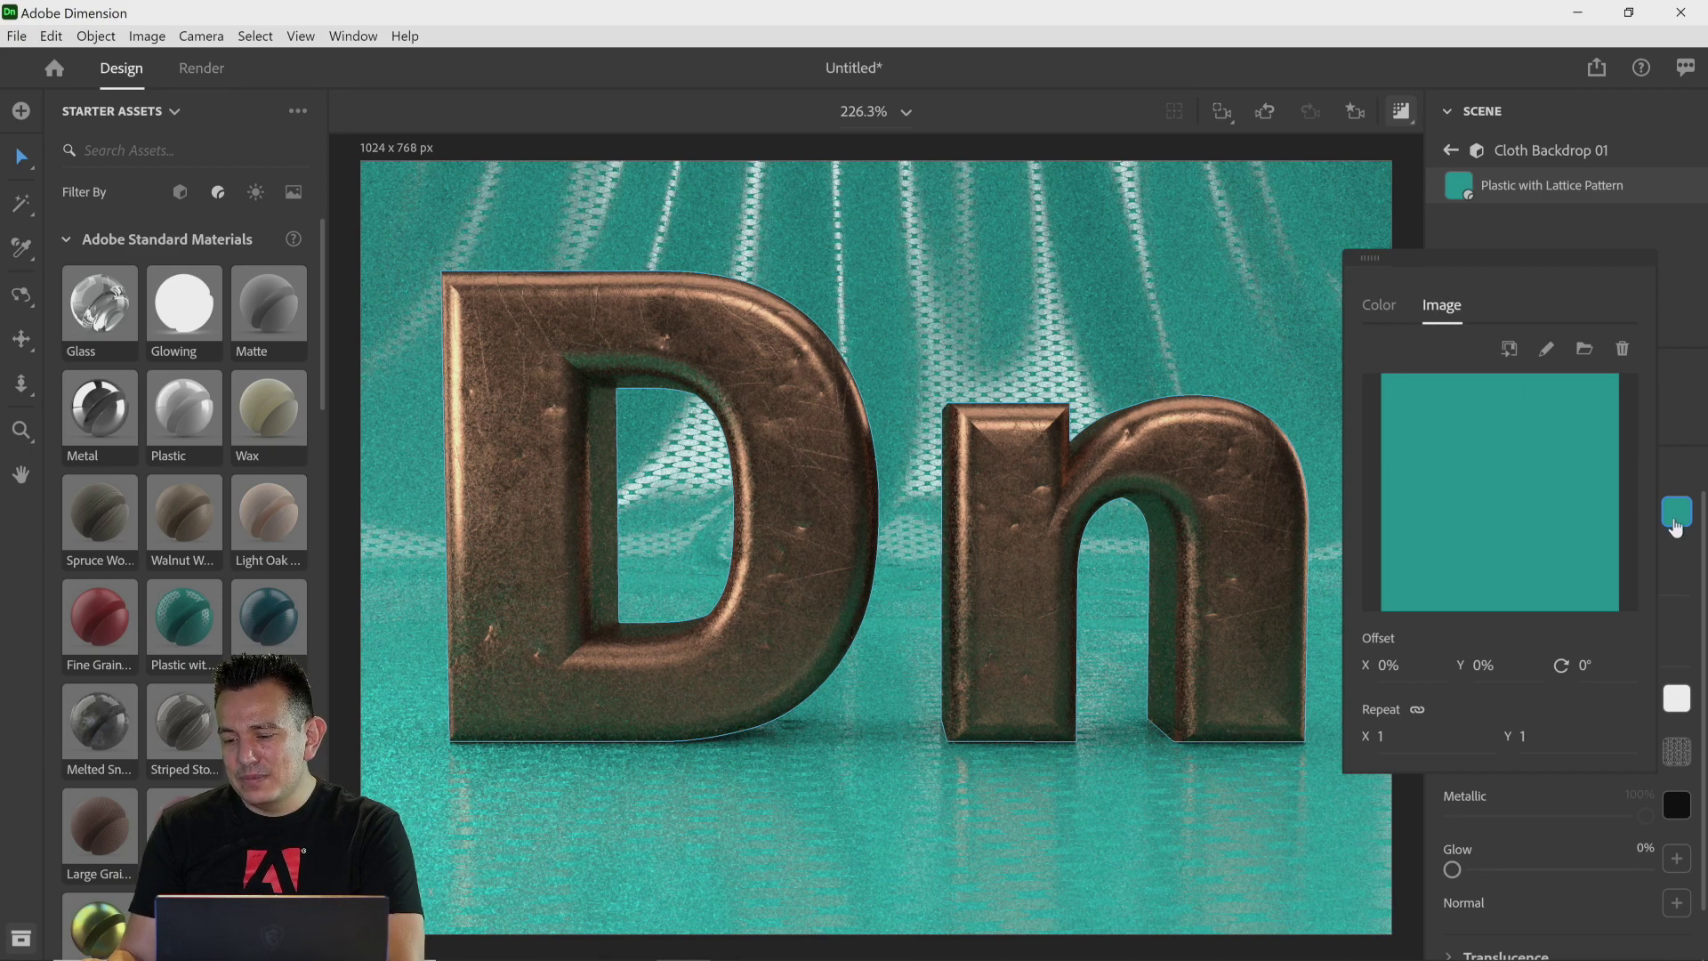
left_click(1389, 317)
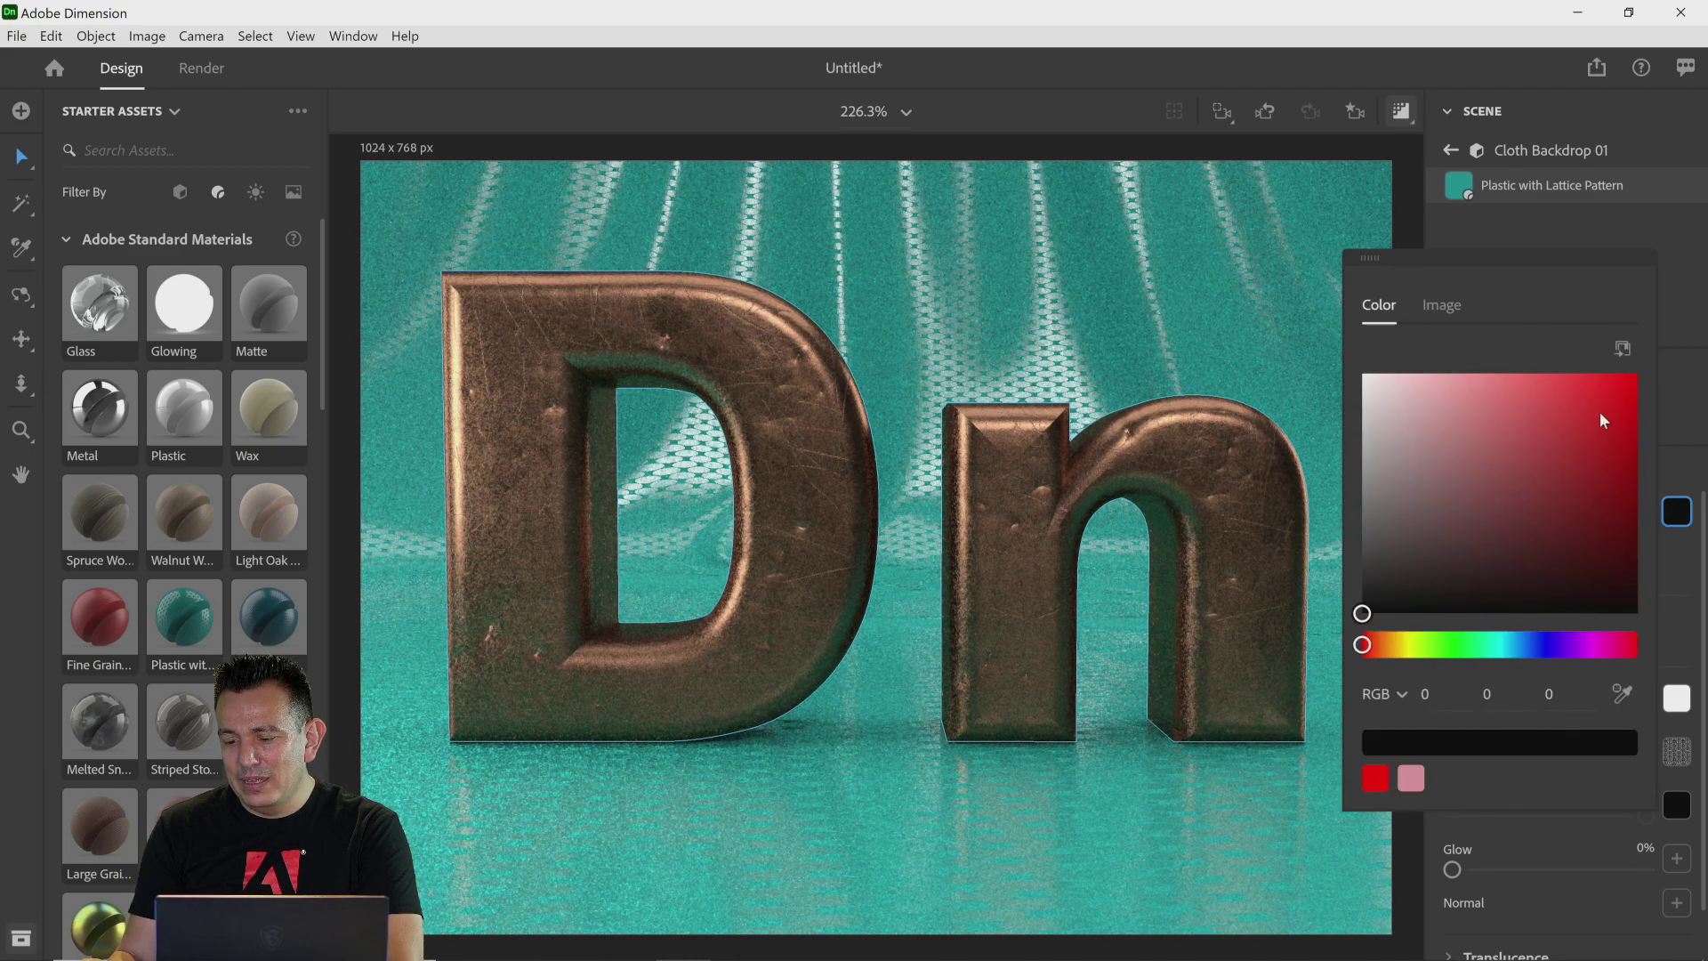
left_click_drag(1600, 413, 1652, 371)
left_click(1665, 365)
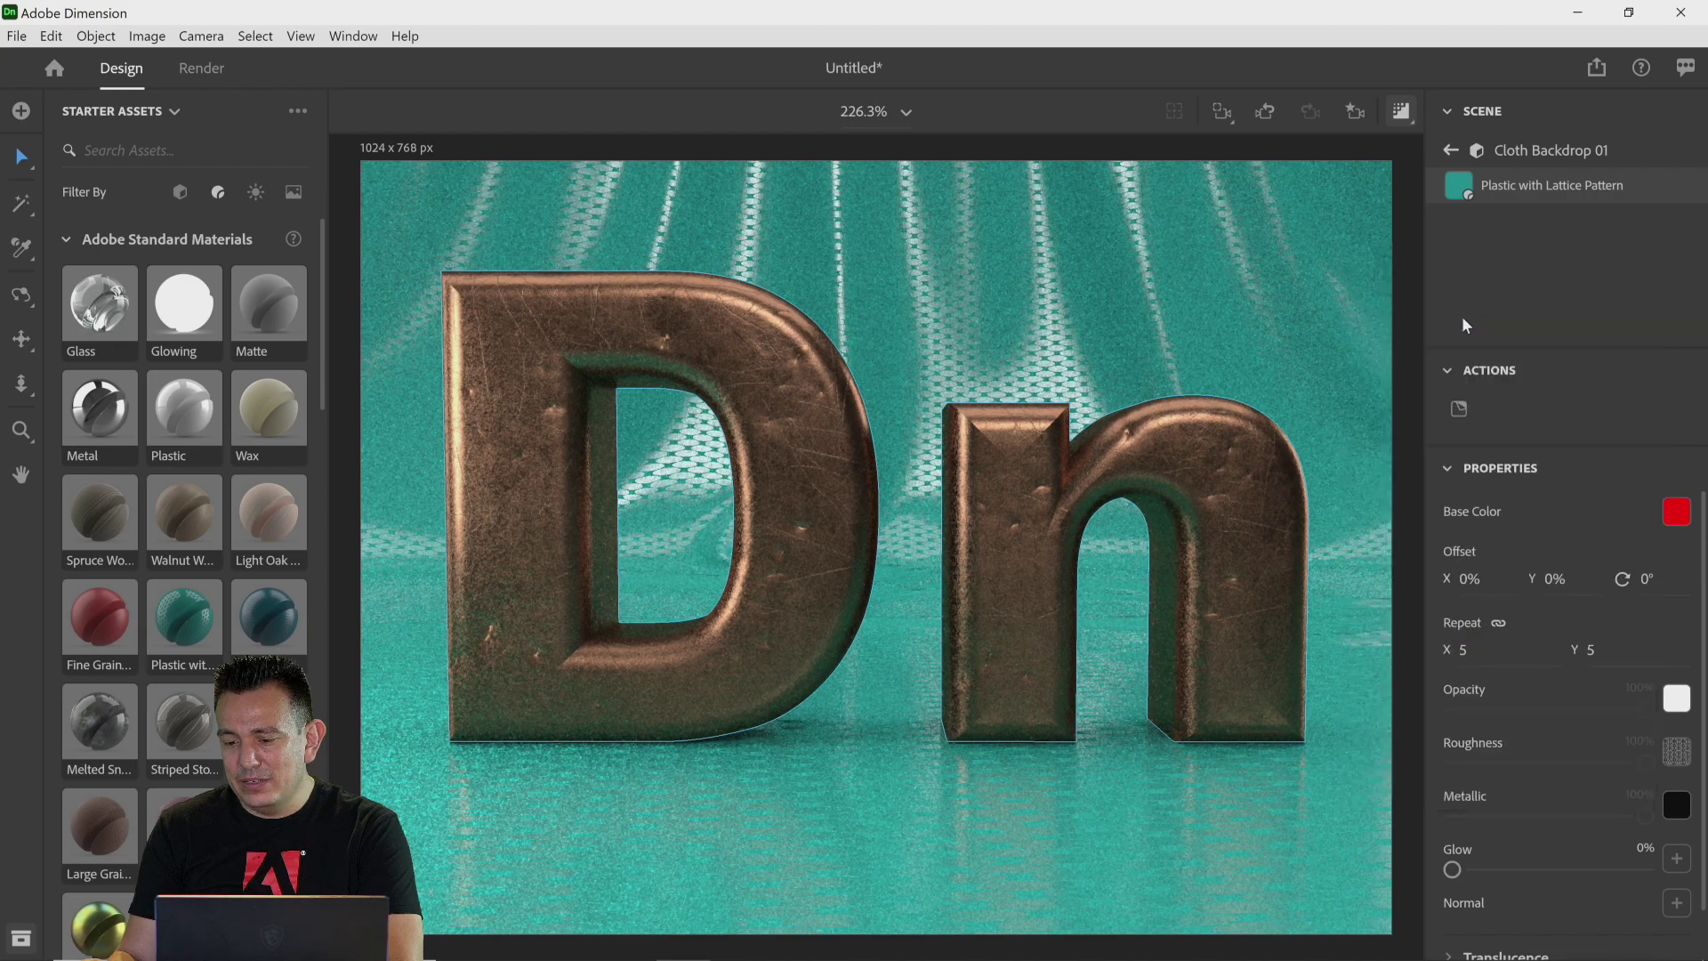
left_click(1671, 523)
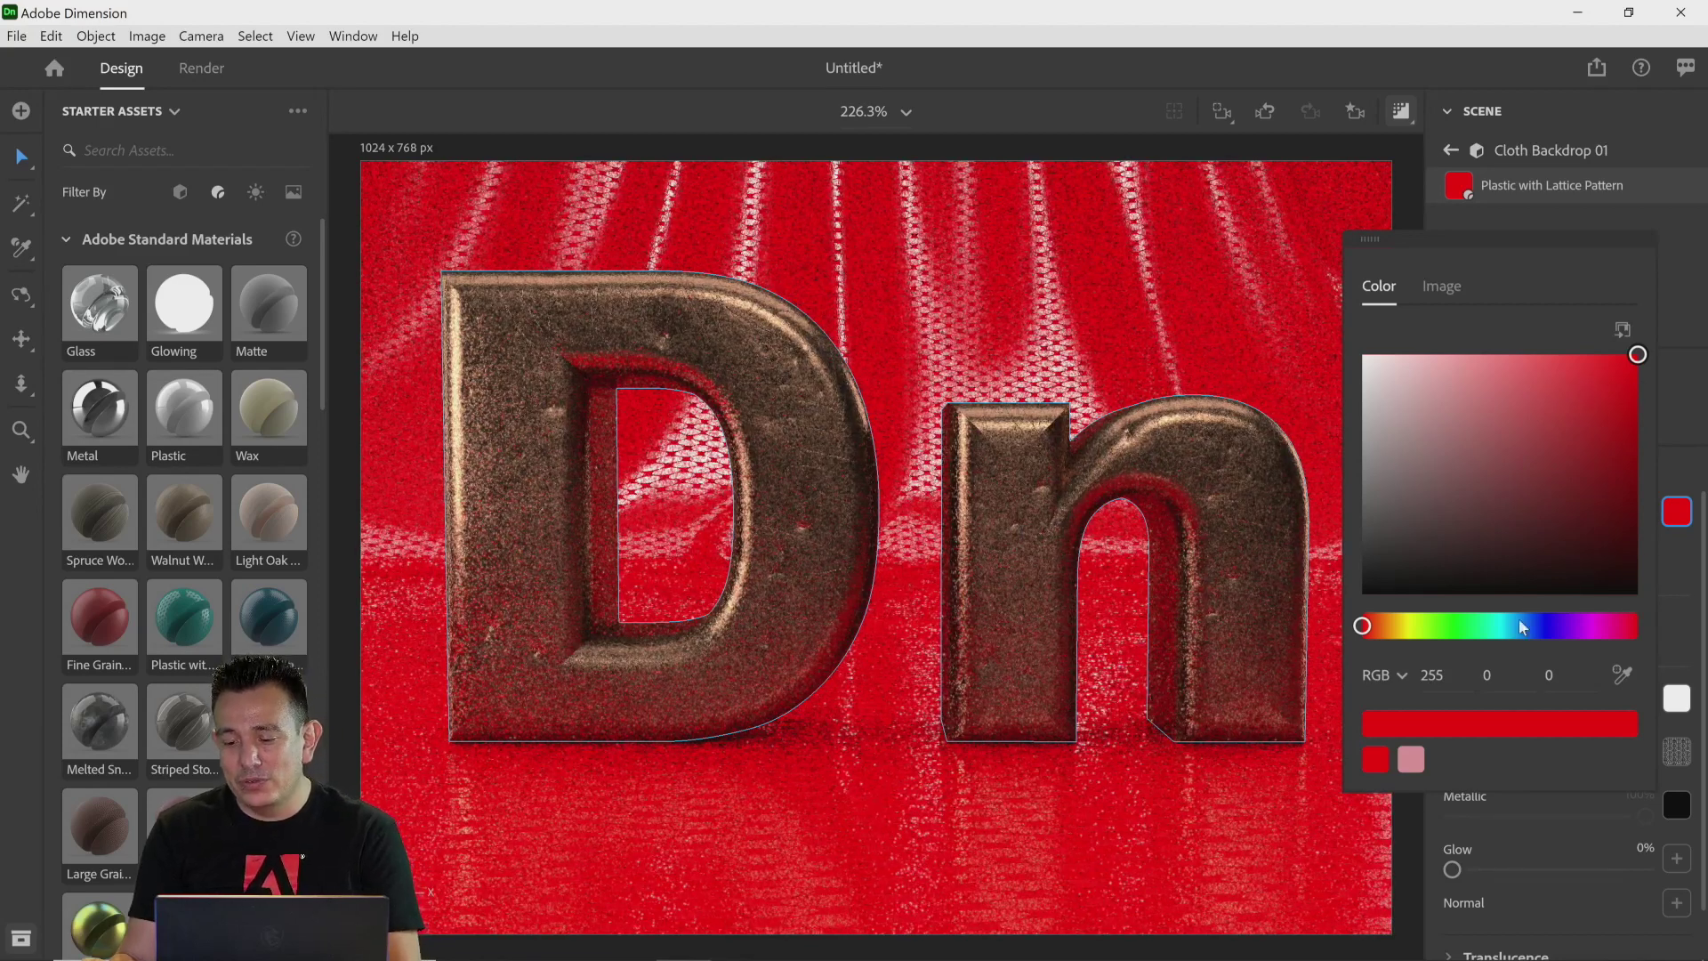
mouse_move(1504, 629)
left_mouse_down()
mouse_move(1476, 633)
mouse_move(1490, 639)
left_mouse_up()
left_click_drag(1634, 356, 1662, 508)
left_click(1669, 516)
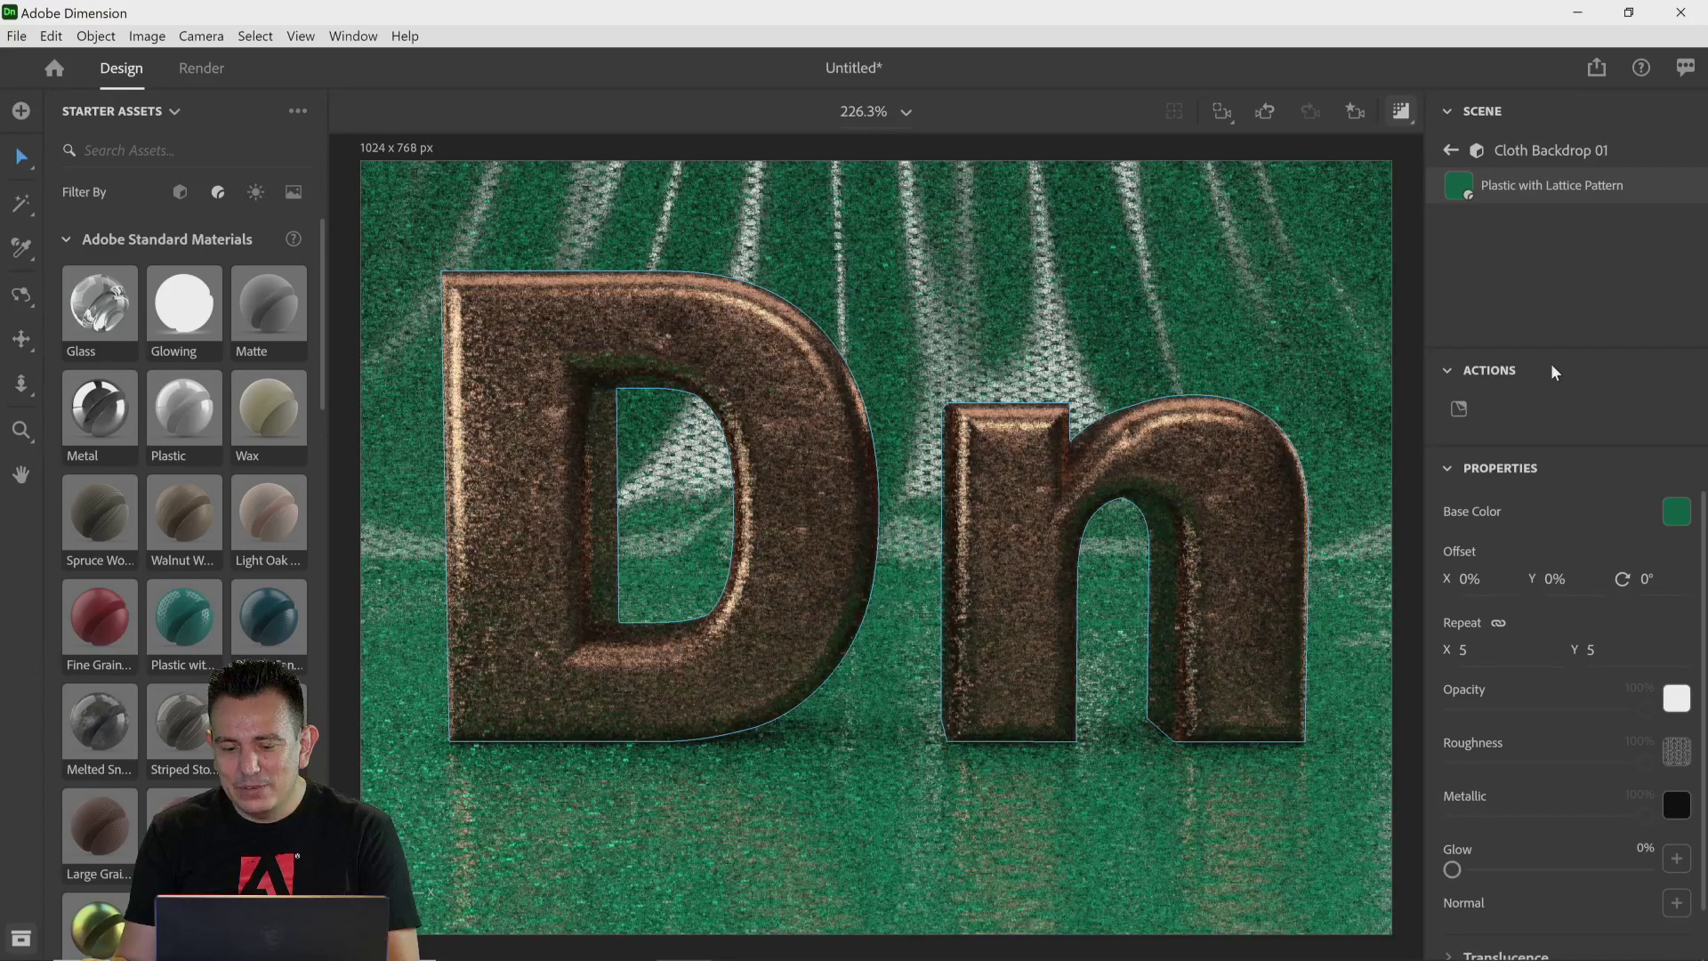
scroll(1560, 778, "down", 1)
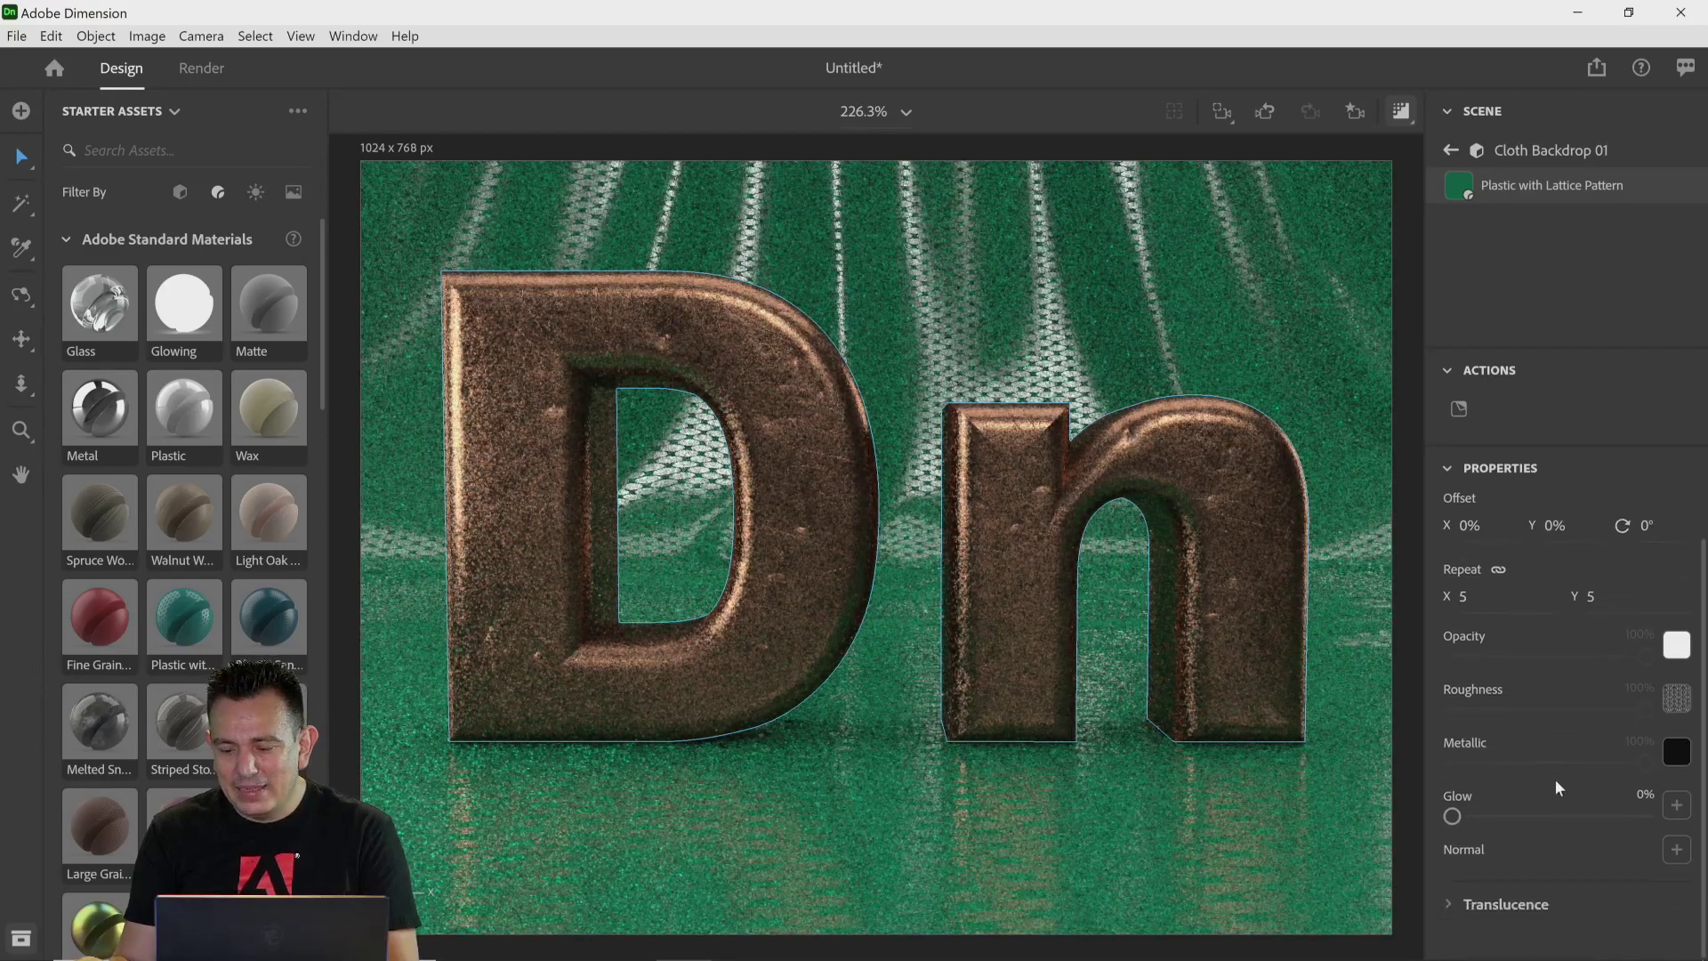
scroll(1555, 778, "up", 1)
left_click(1449, 153)
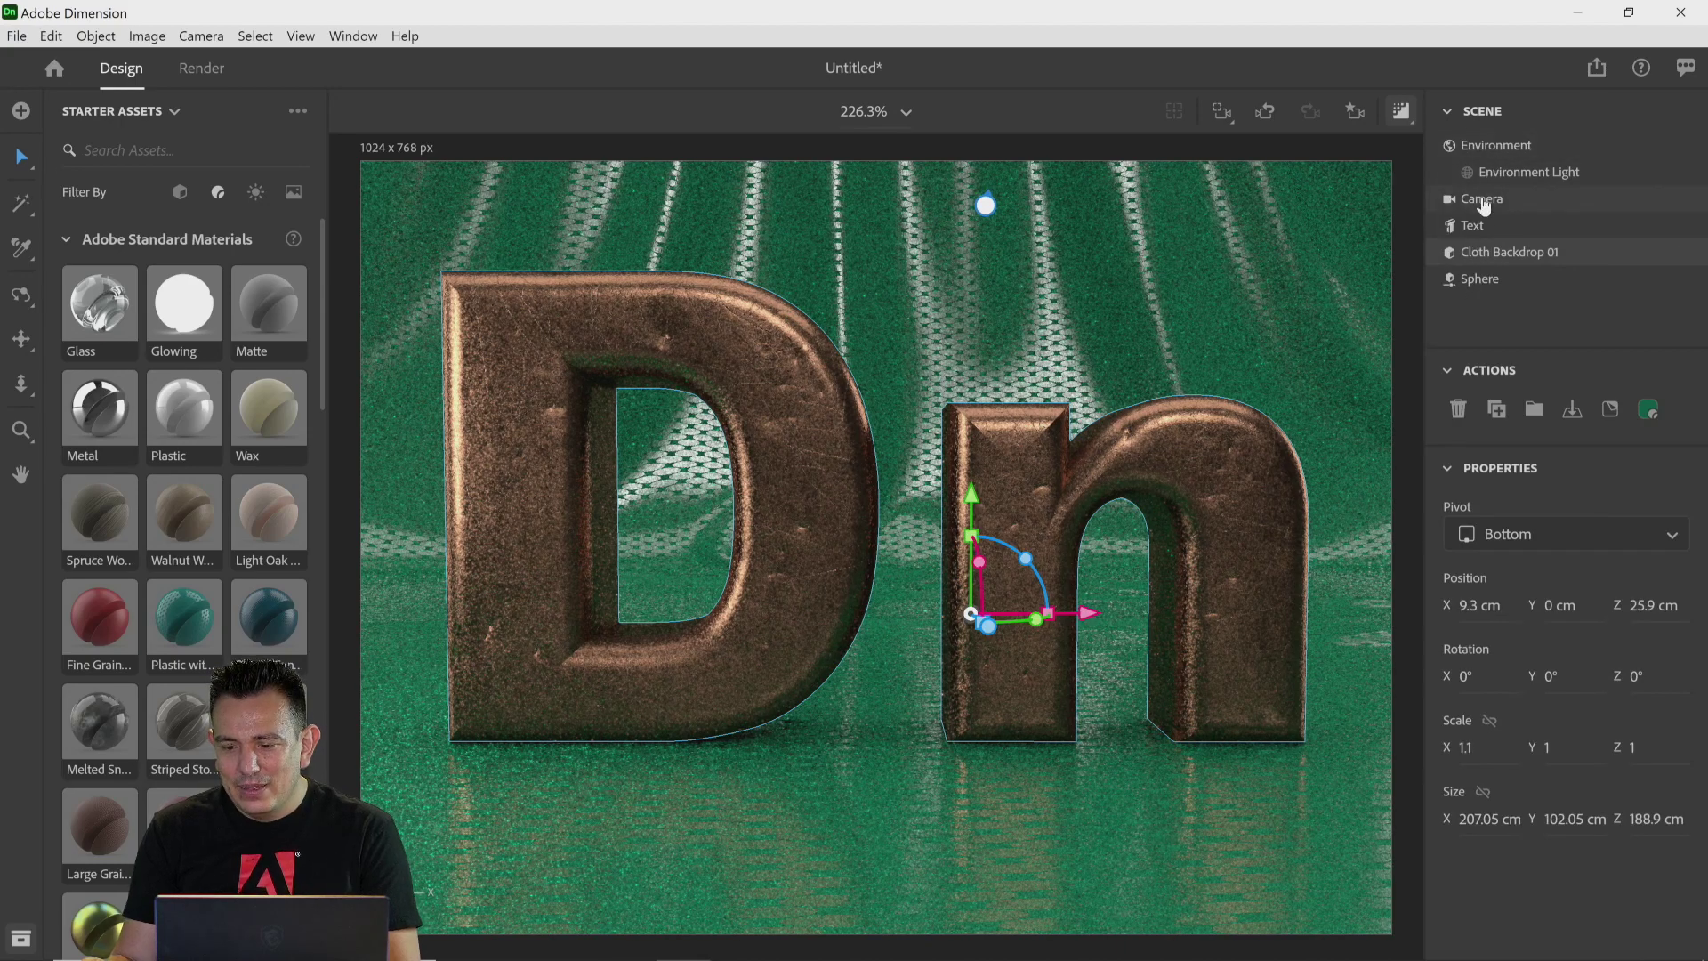
Step: Turn on the camera's focus, set the focus point on the letter D, and set blur amount to 17.5
left_click(1482, 201)
left_click(1669, 763)
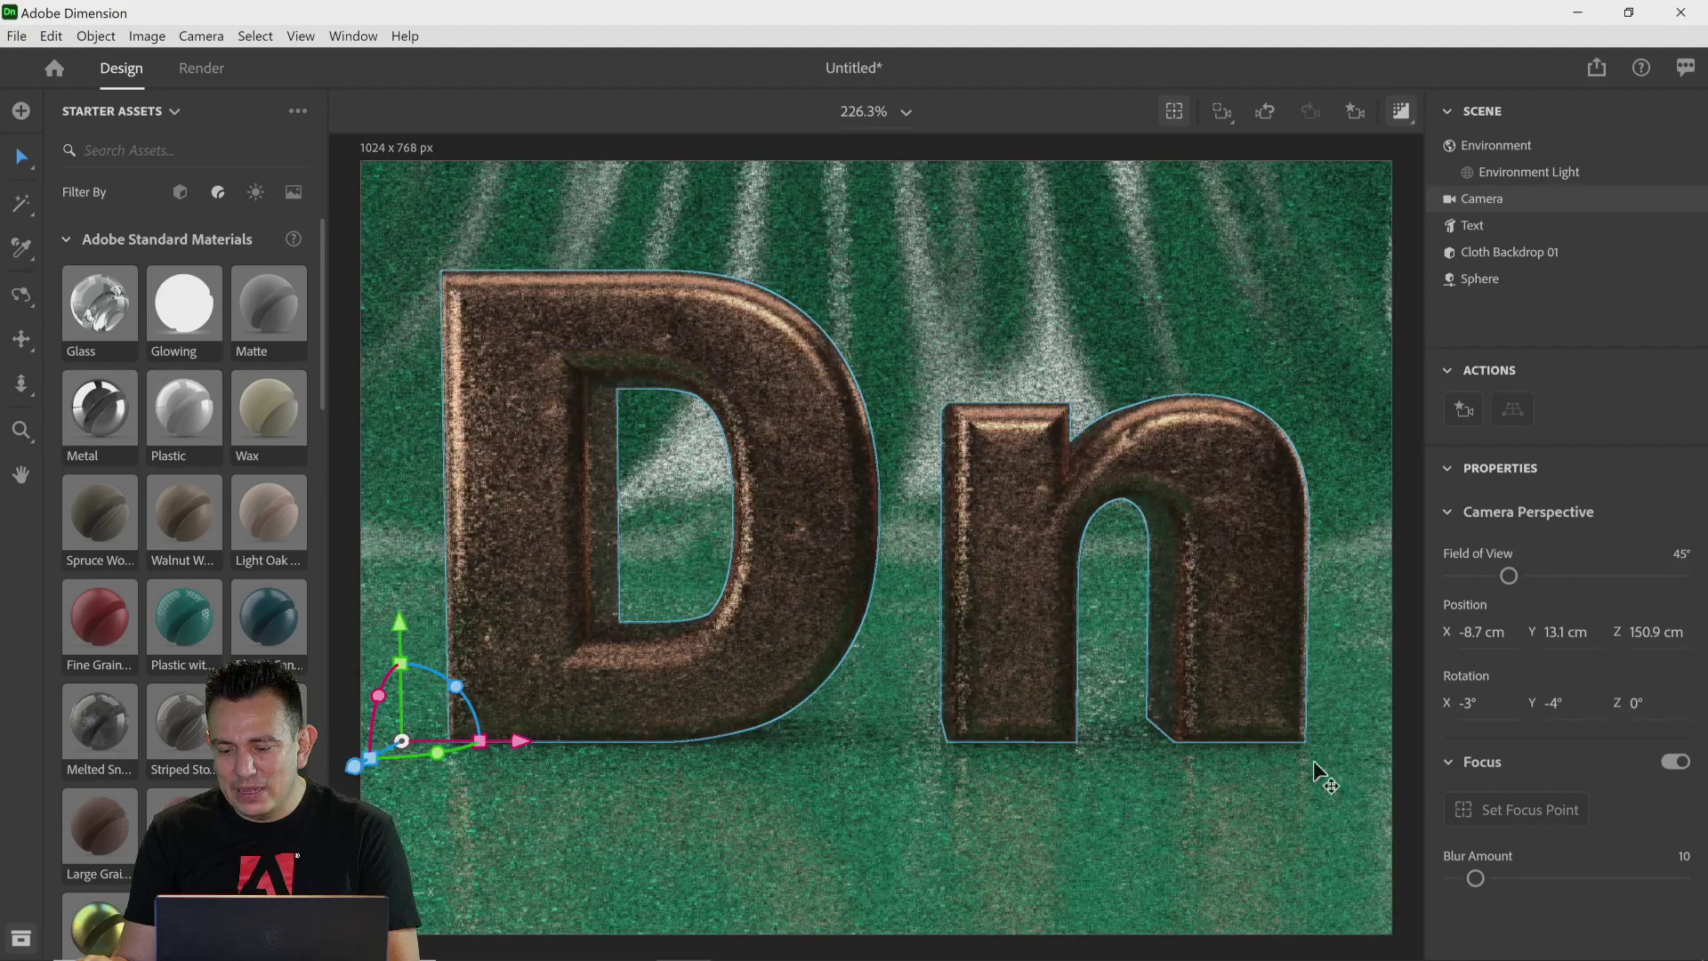
left_click(1486, 816)
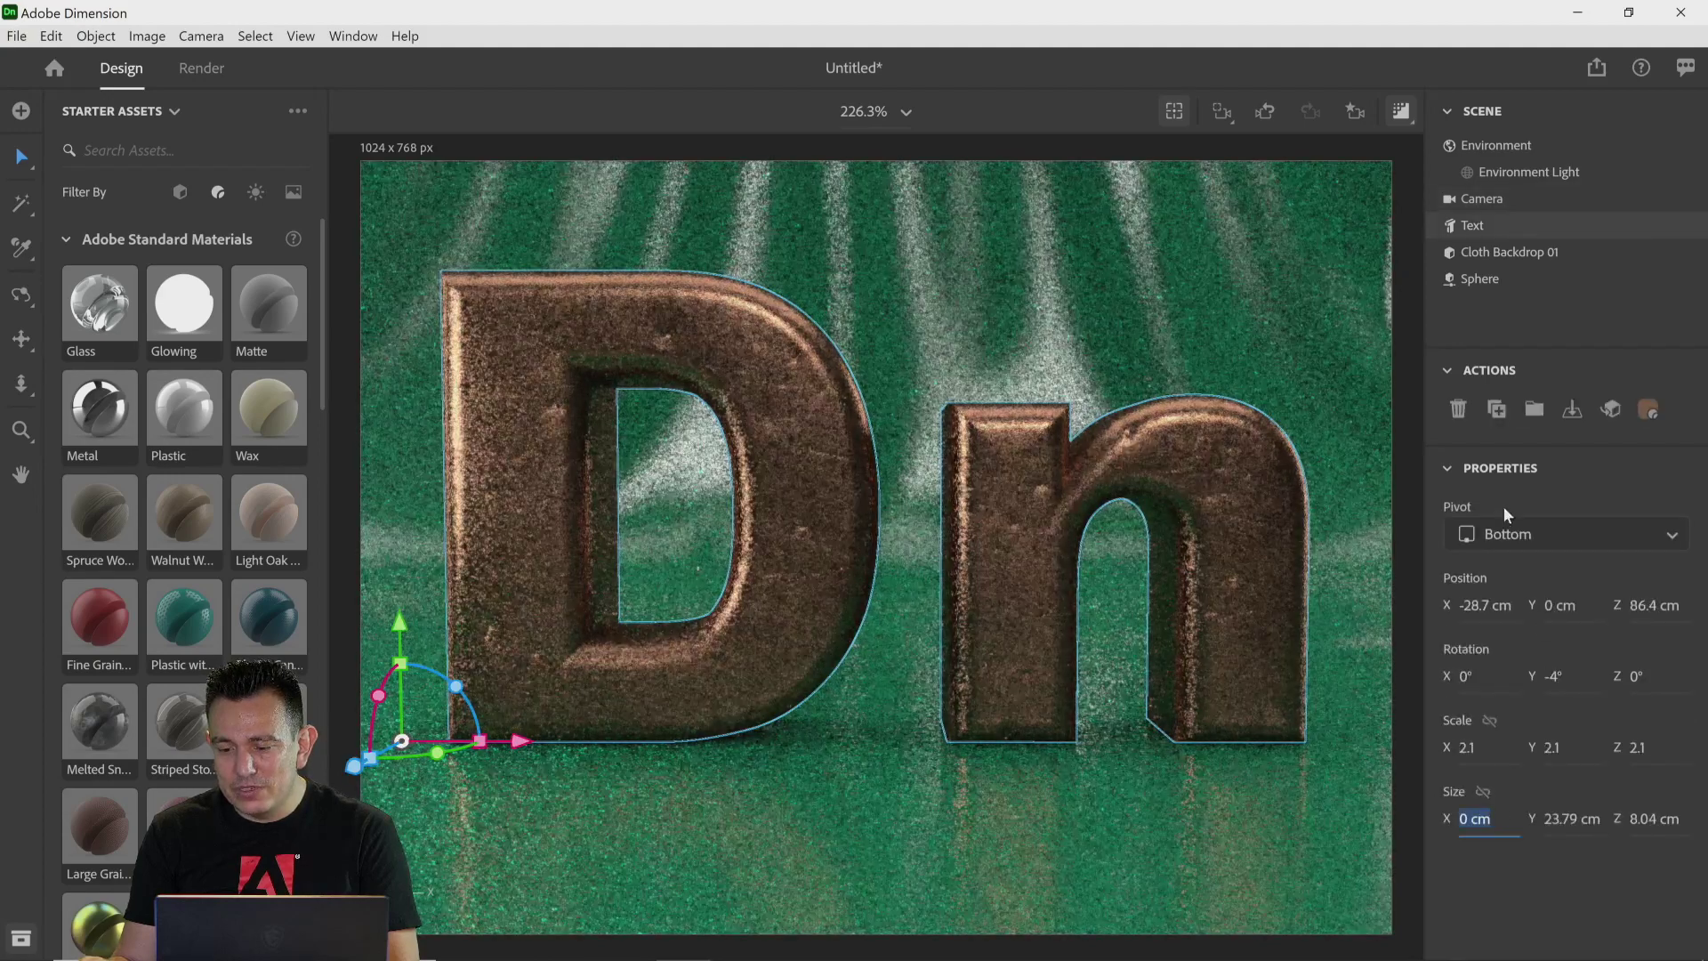
left_click(1483, 204)
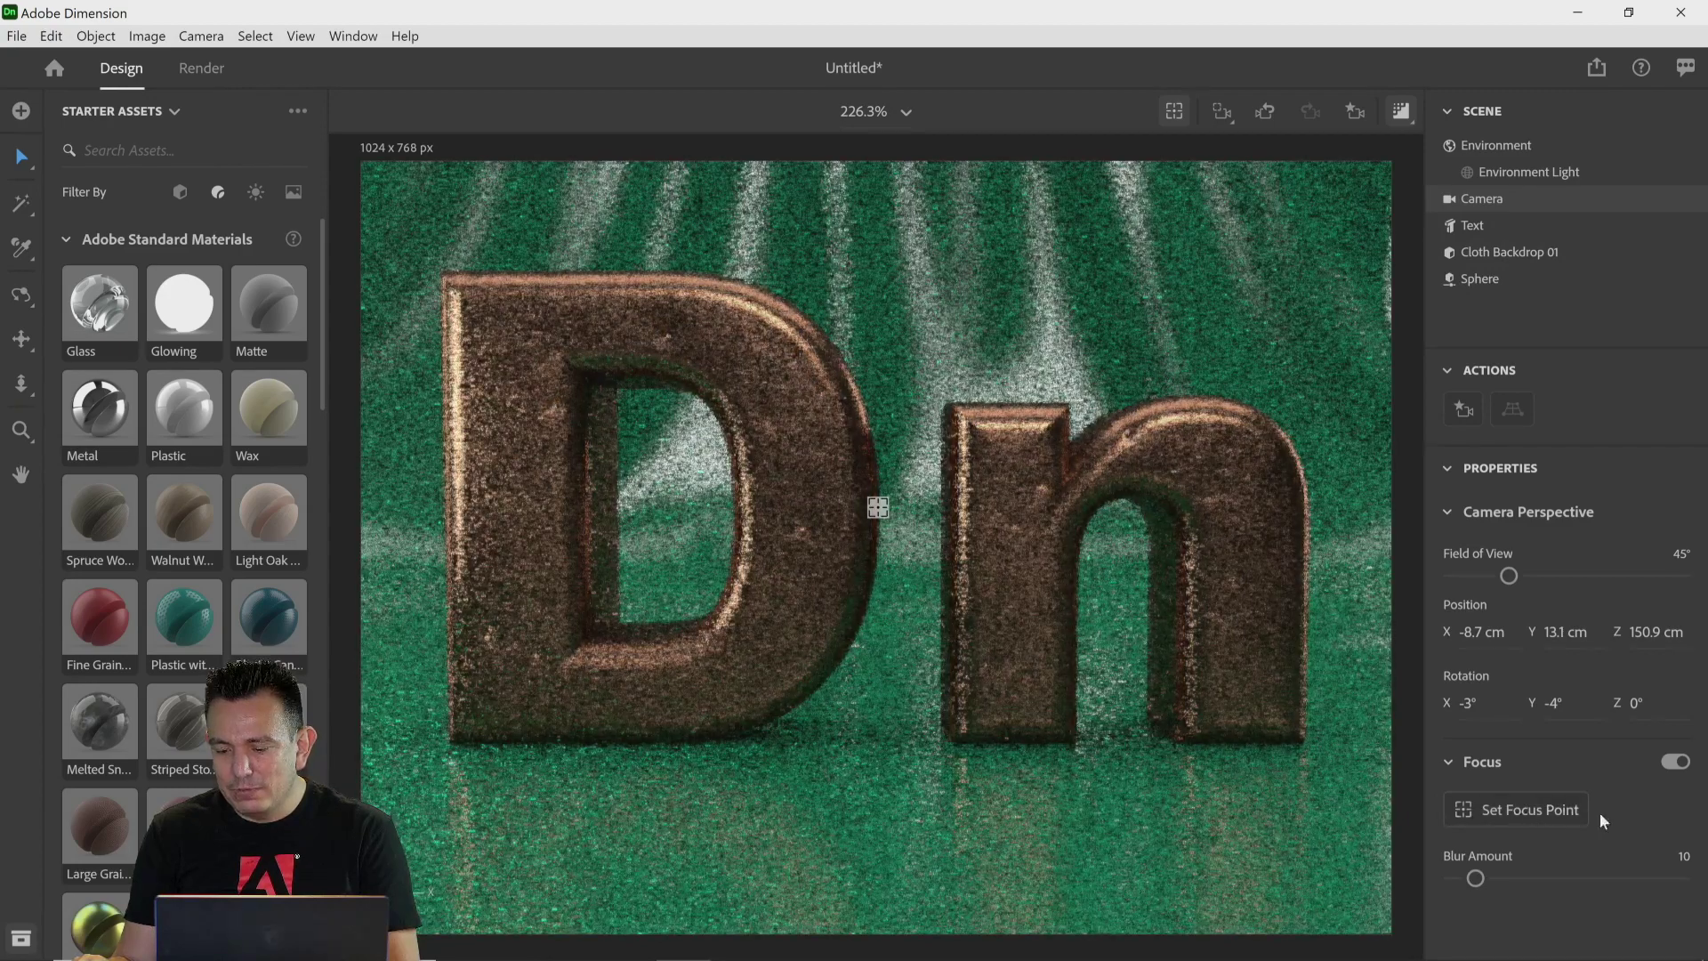
left_click(1572, 811)
left_click(842, 513)
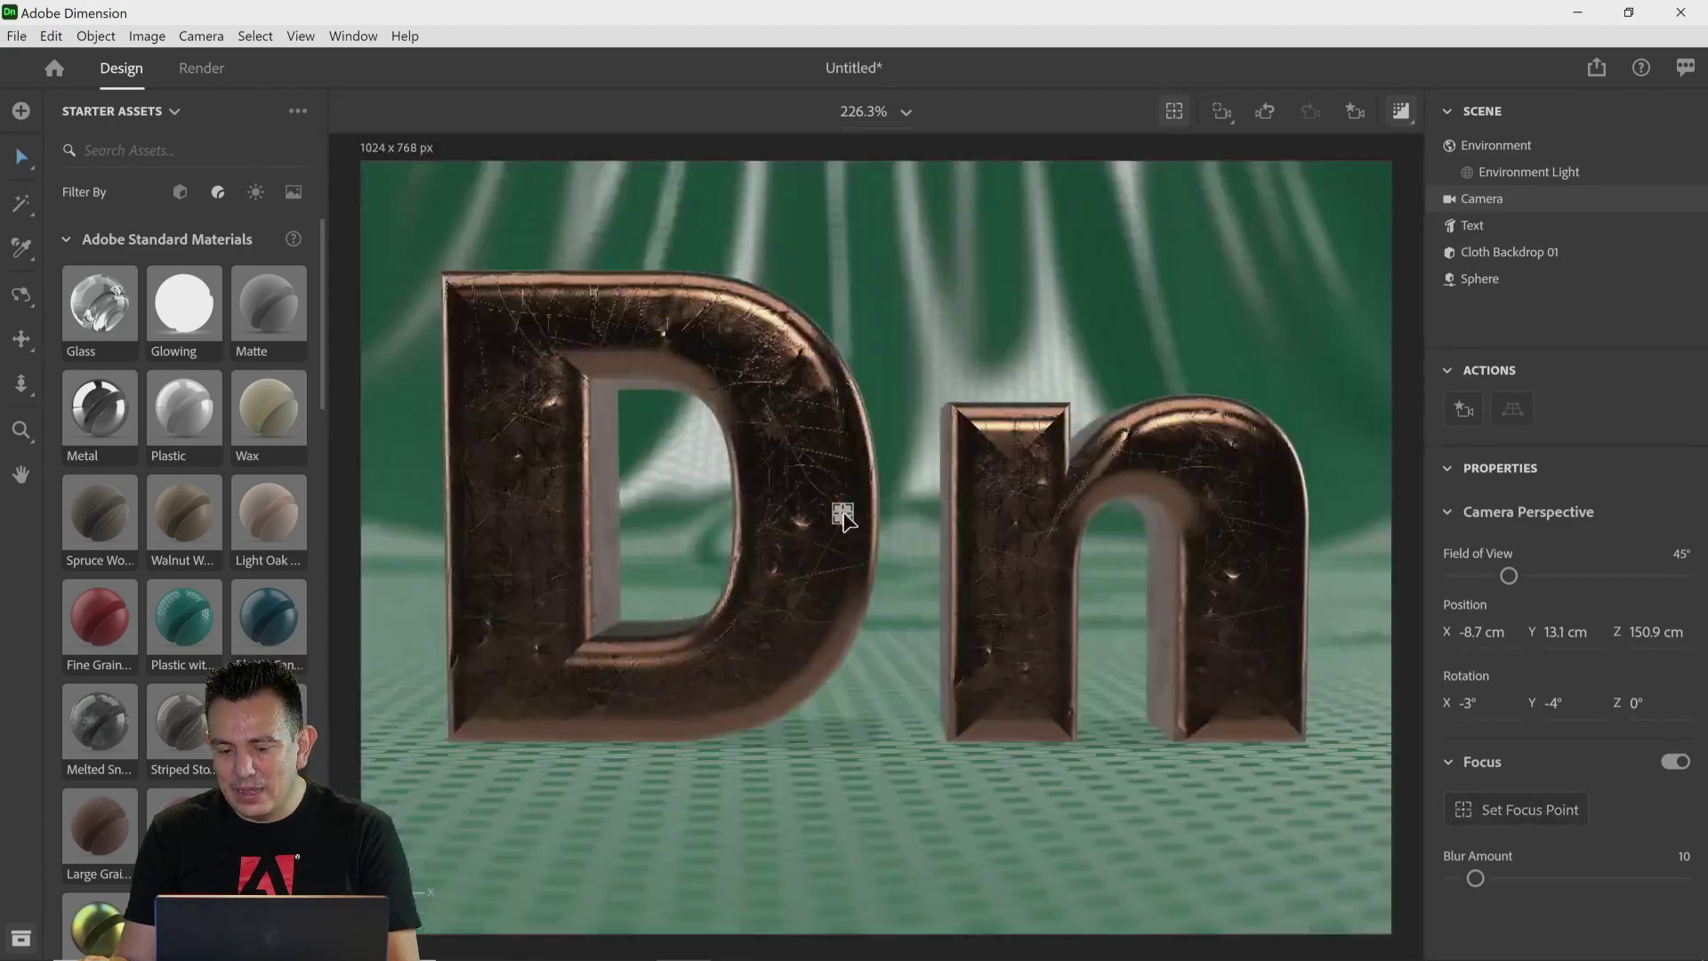
left_click_drag(1475, 879, 1500, 883)
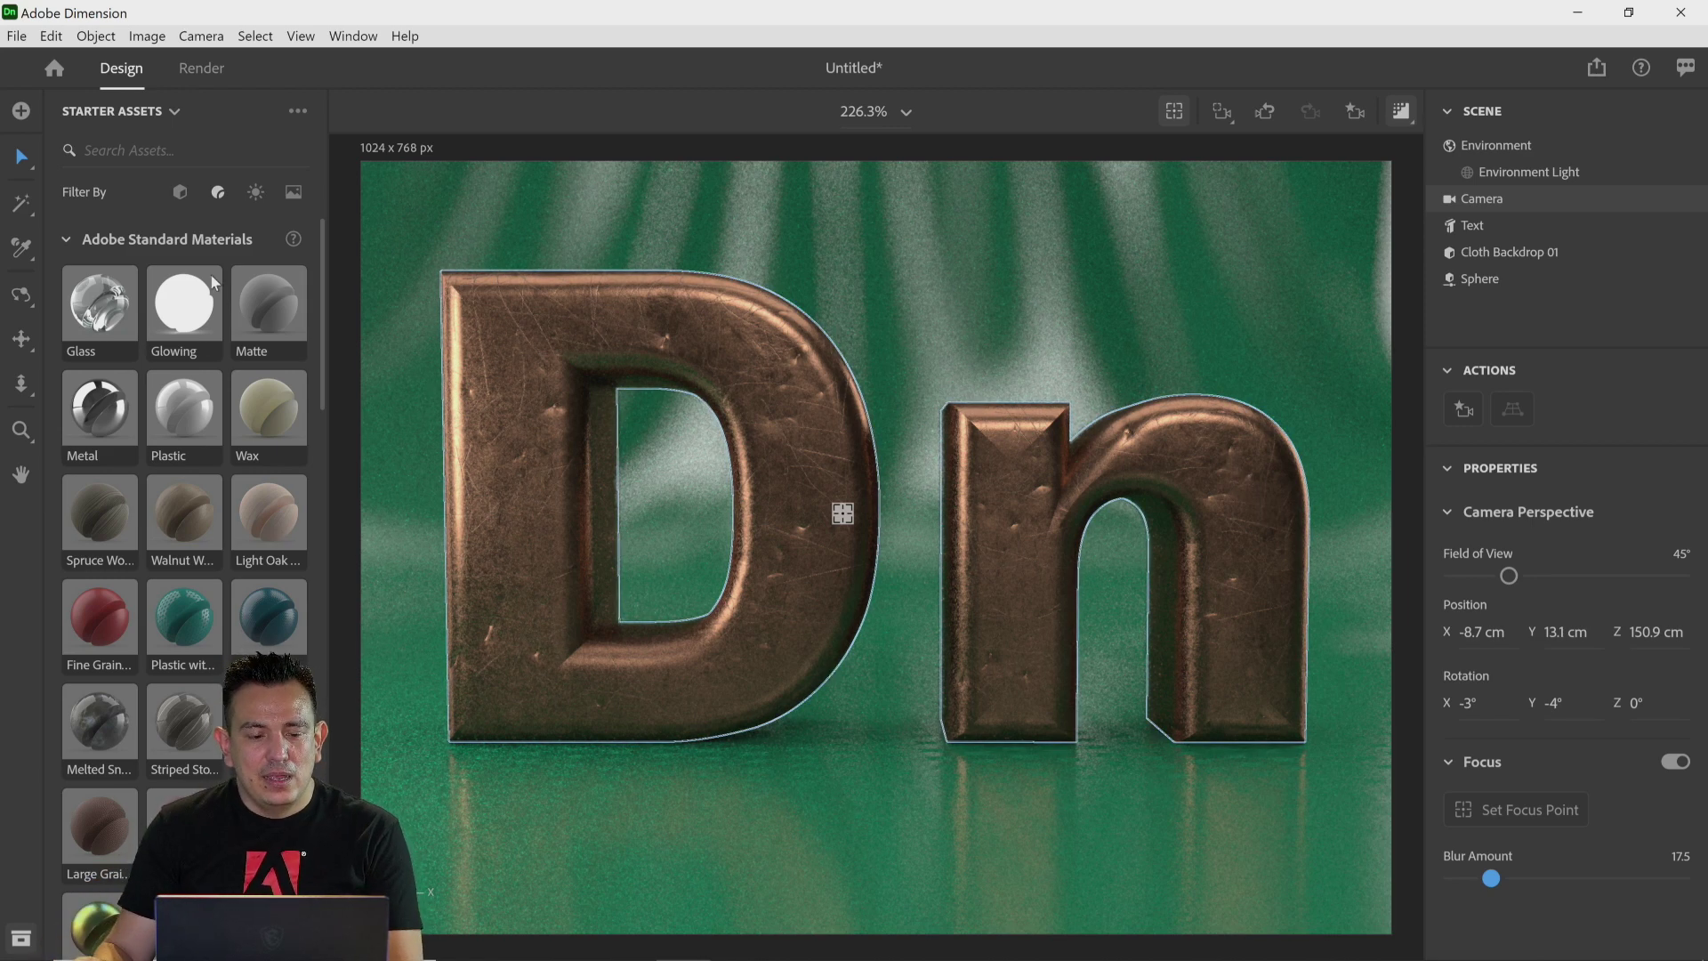
Step: Browse the basic shapes and add a sphere to the scene in front of the n
left_click(179, 194)
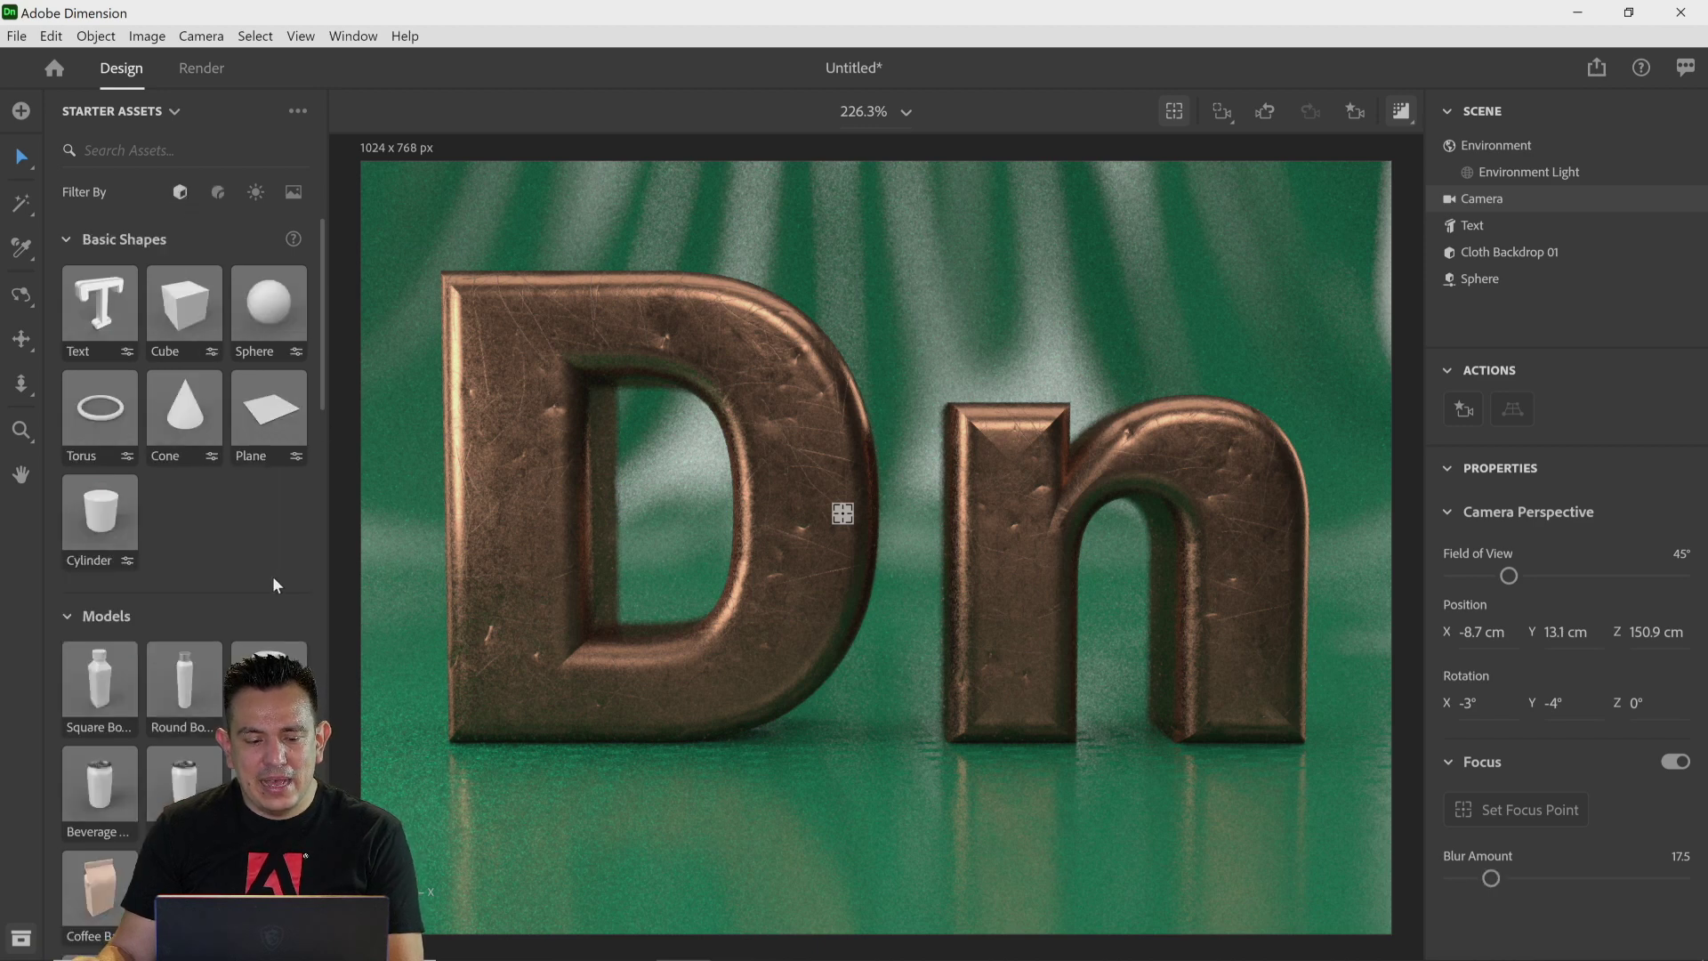
scroll(272, 578, "down", 8)
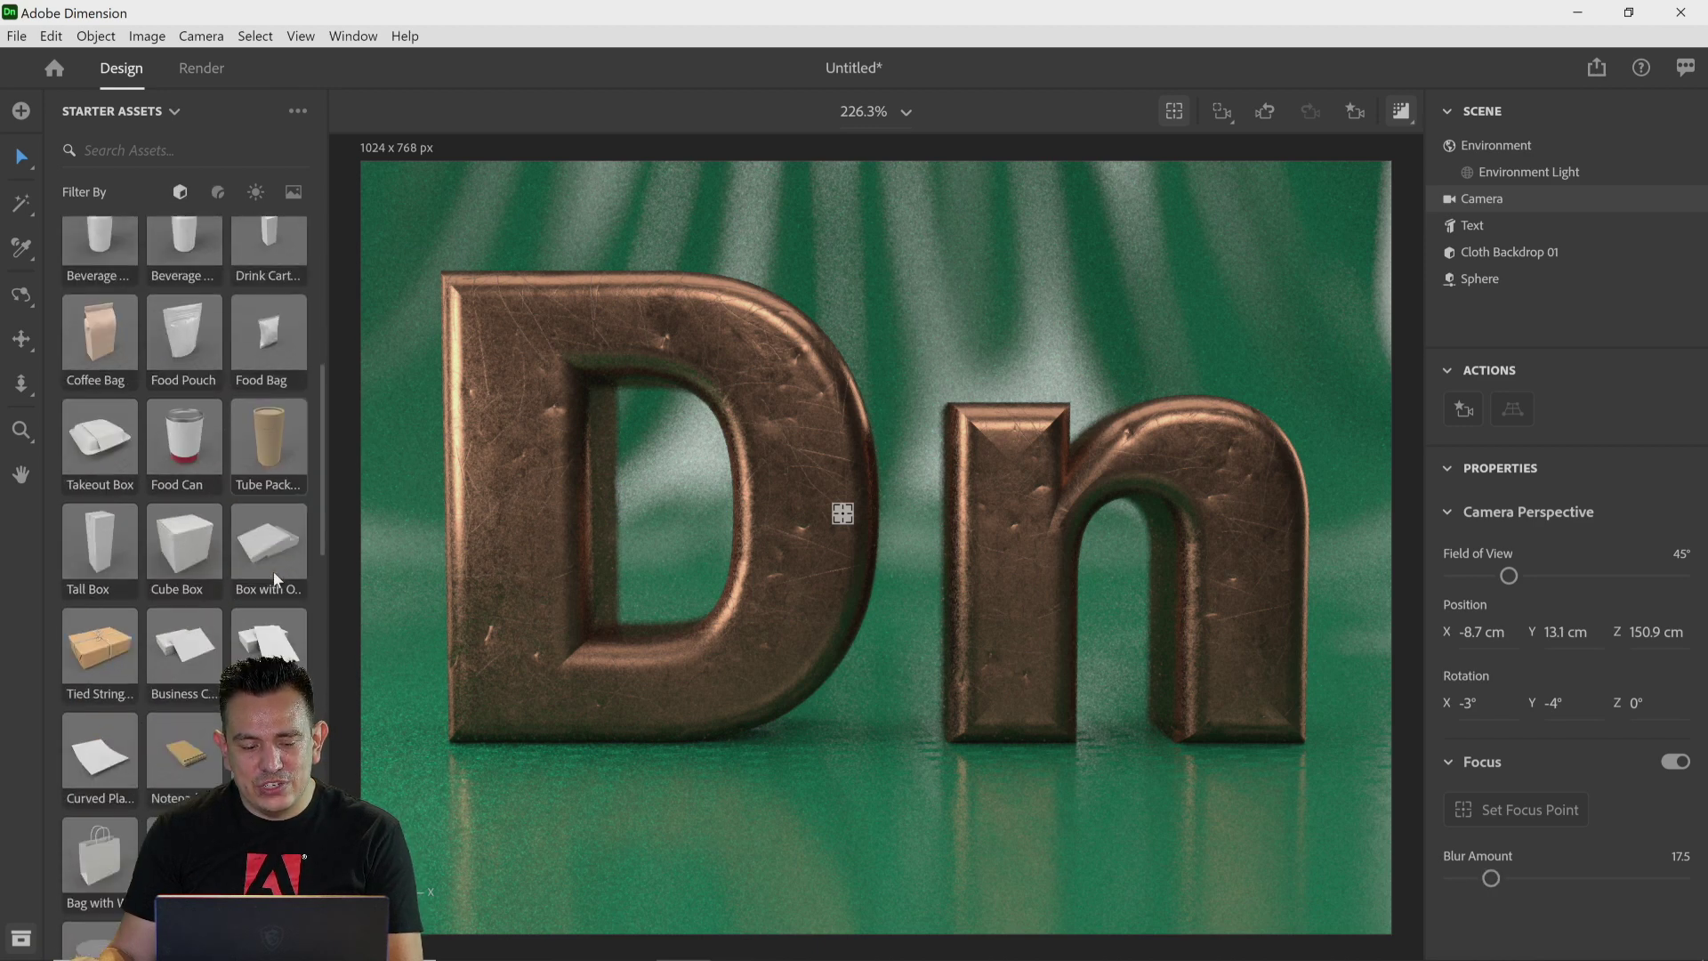
scroll(167, 662, "down", 10)
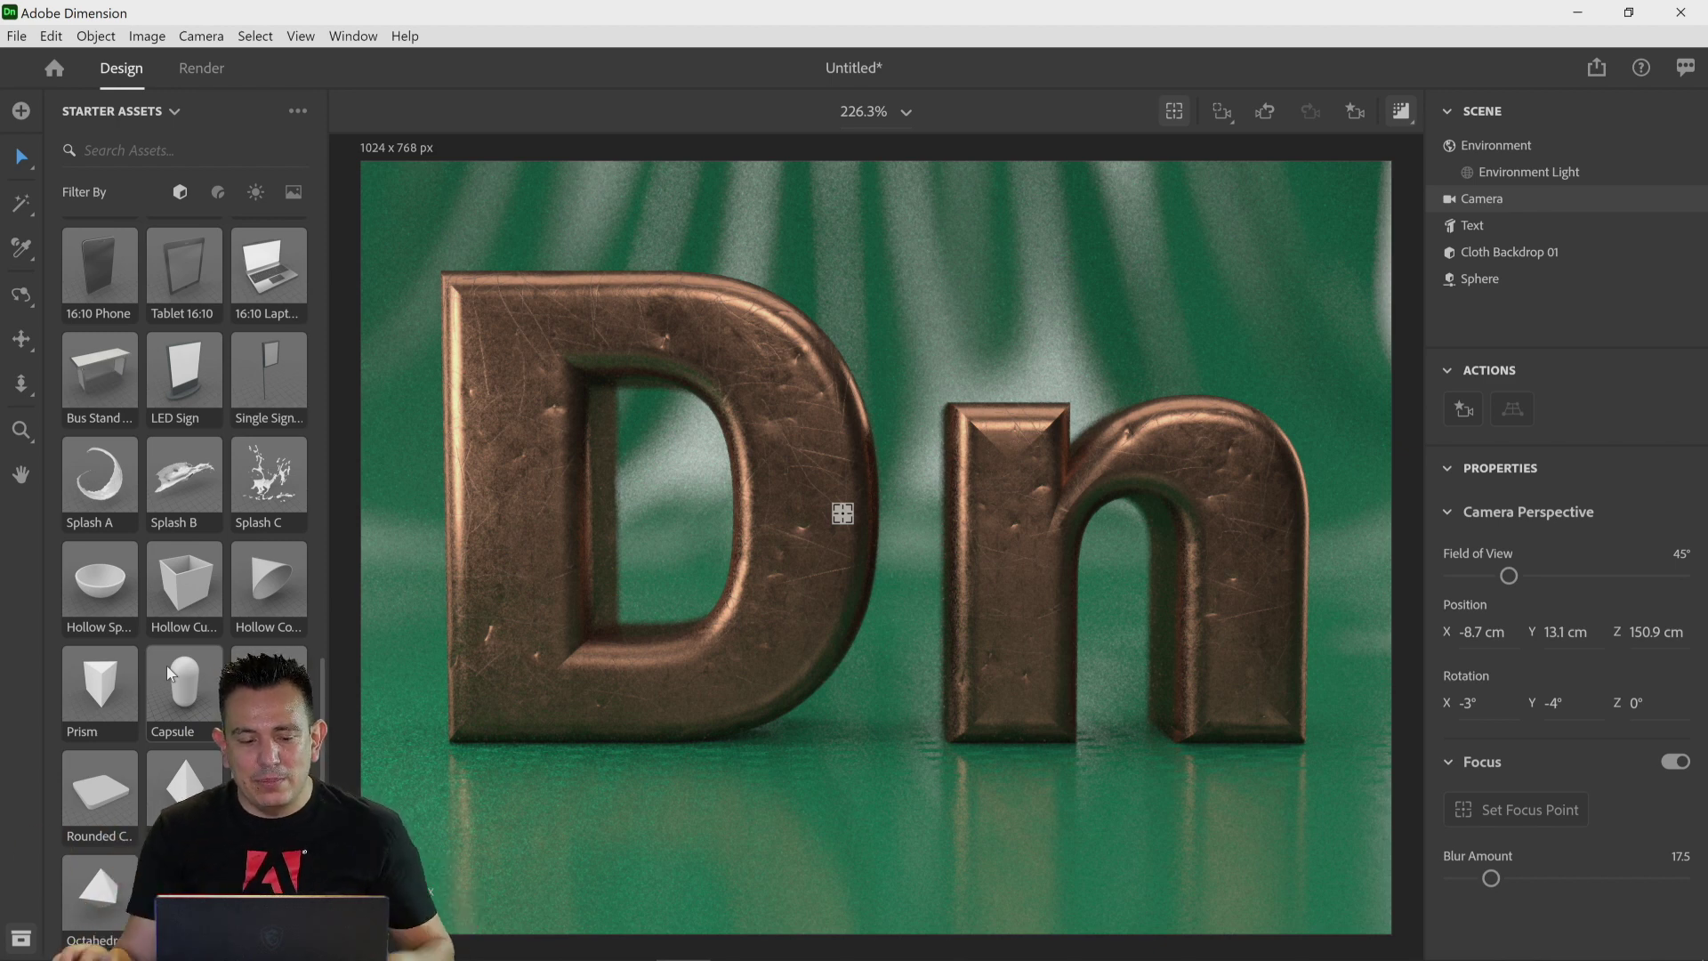
scroll(208, 627, "down", 5)
scroll(211, 618, "up", 10)
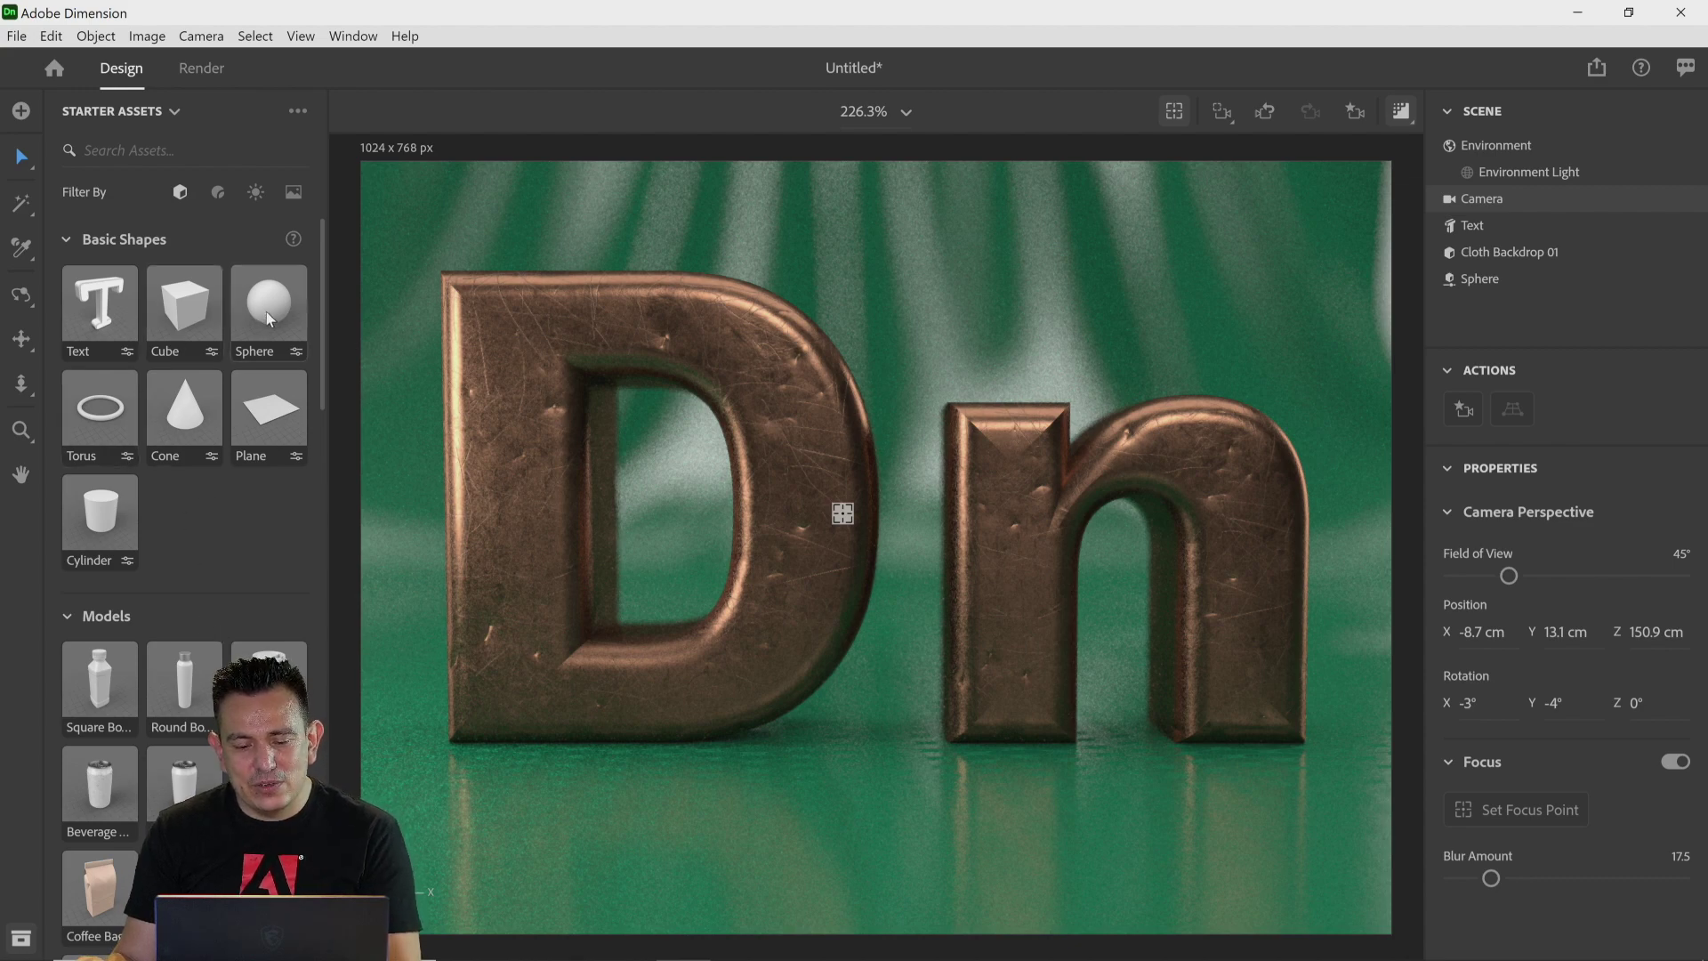
left_click_drag(265, 311, 1053, 797)
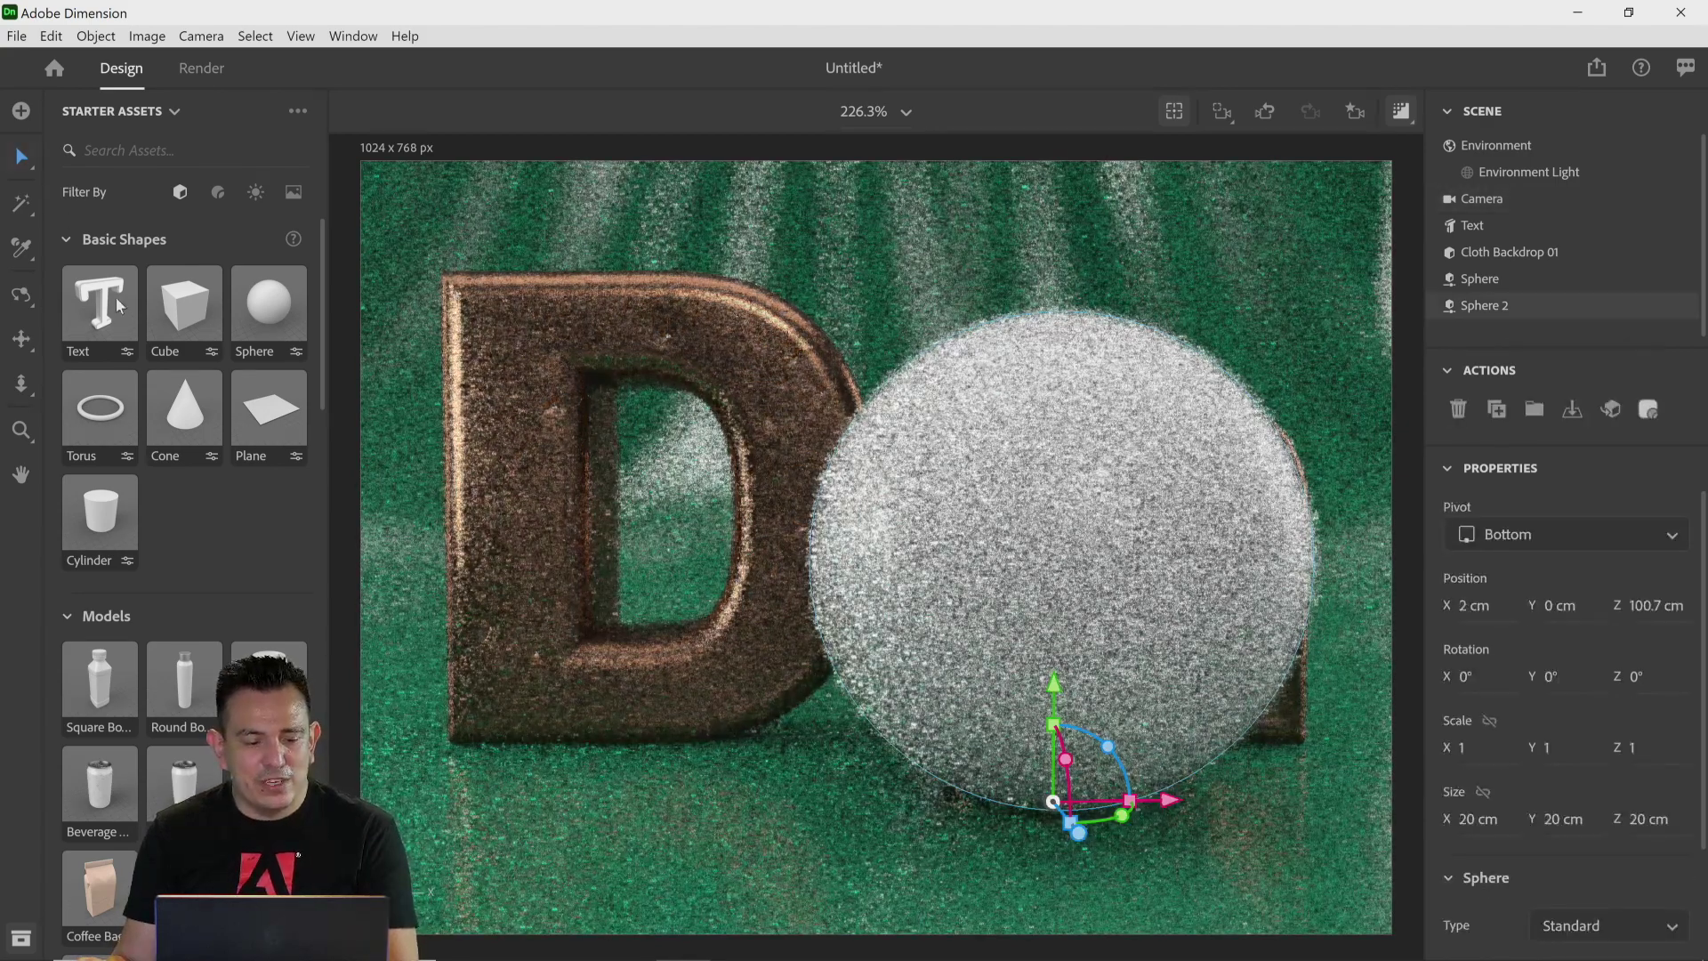
Step: Apply the Metal material to the new sphere and scale it down to 0.3
left_click(218, 193)
left_click_drag(99, 409, 1049, 599)
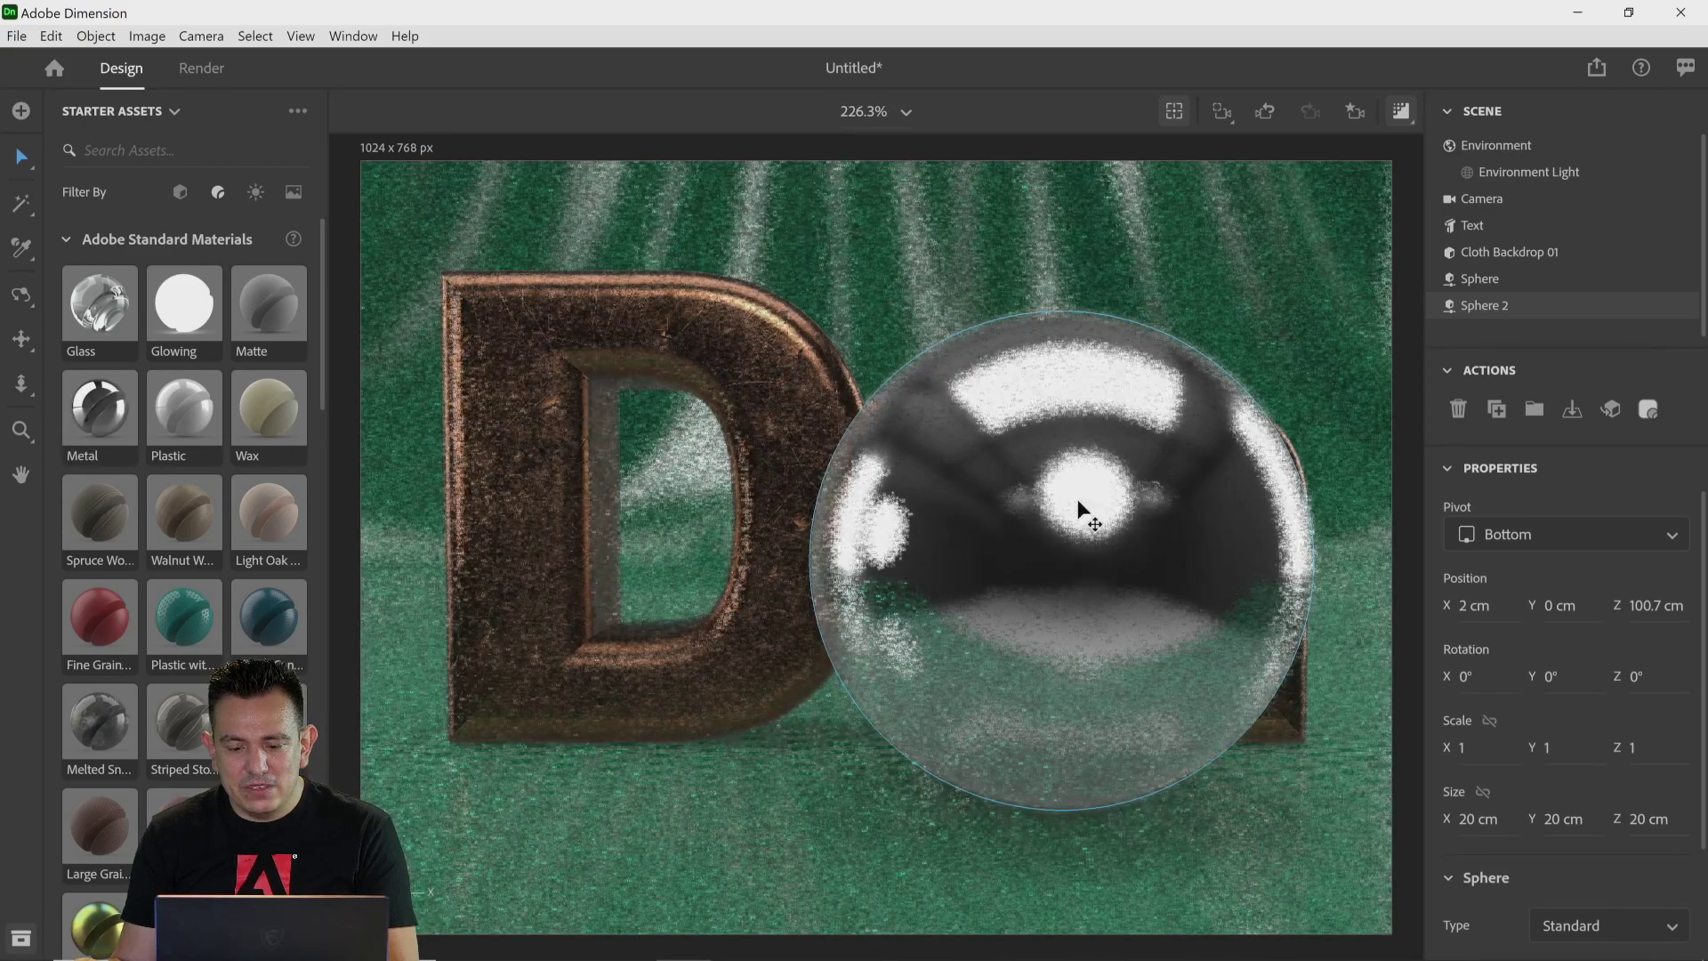
left_click(1199, 524)
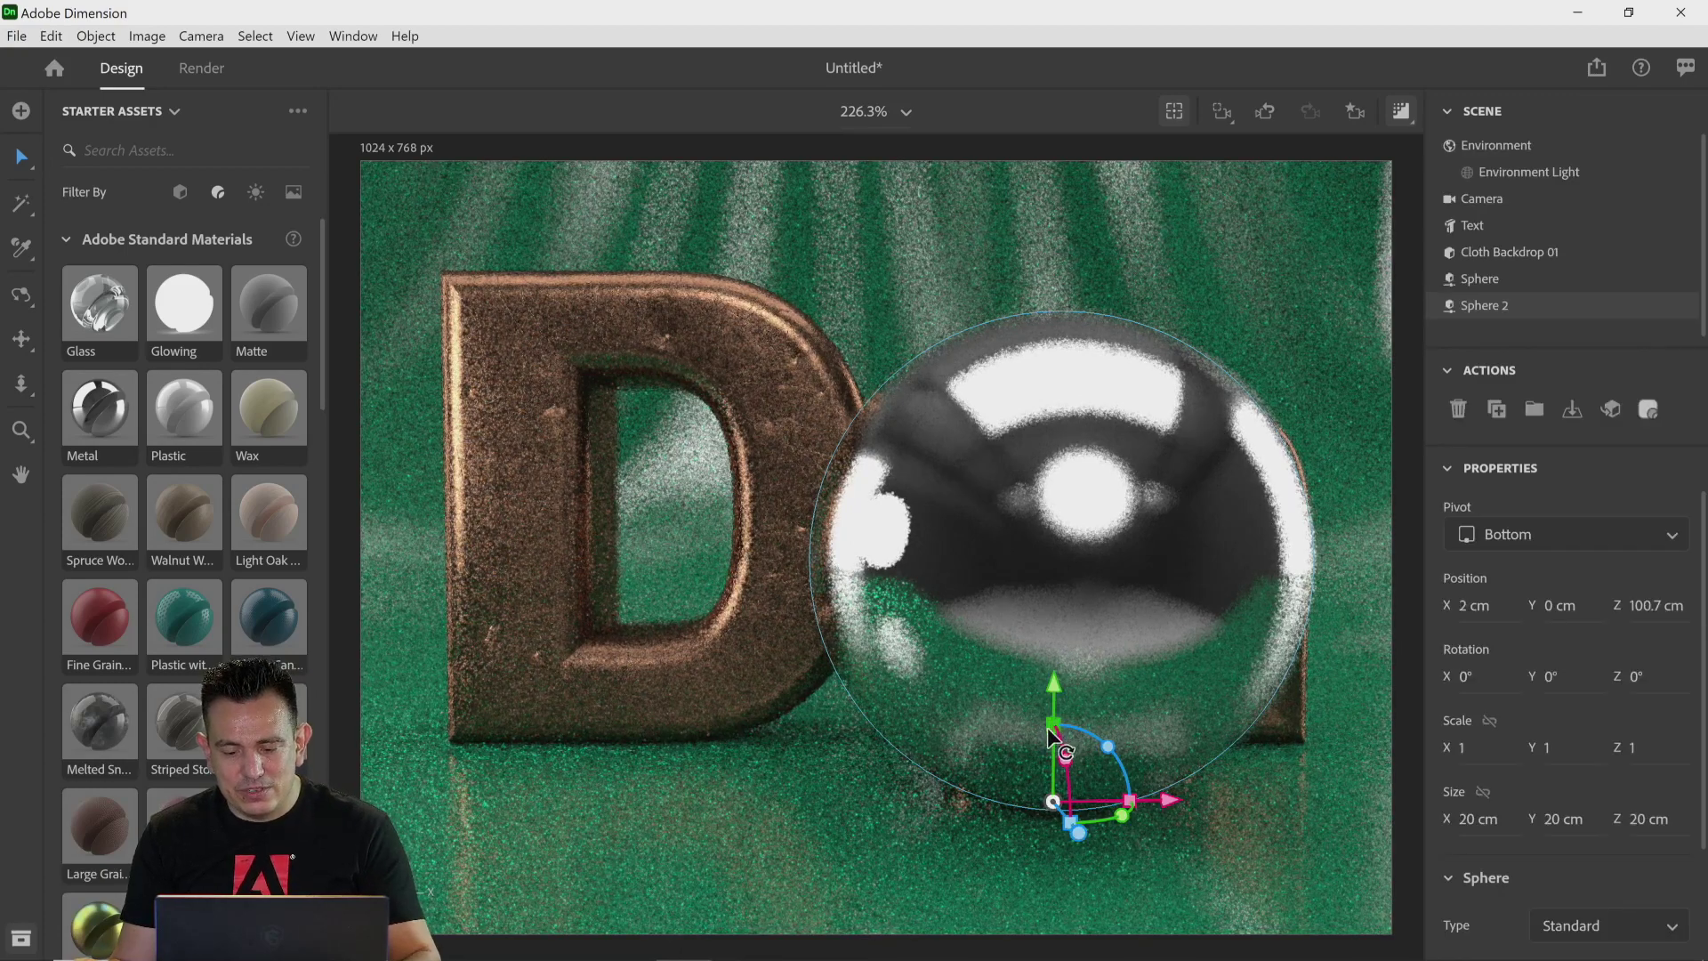
left_click_drag(1052, 727, 1058, 778)
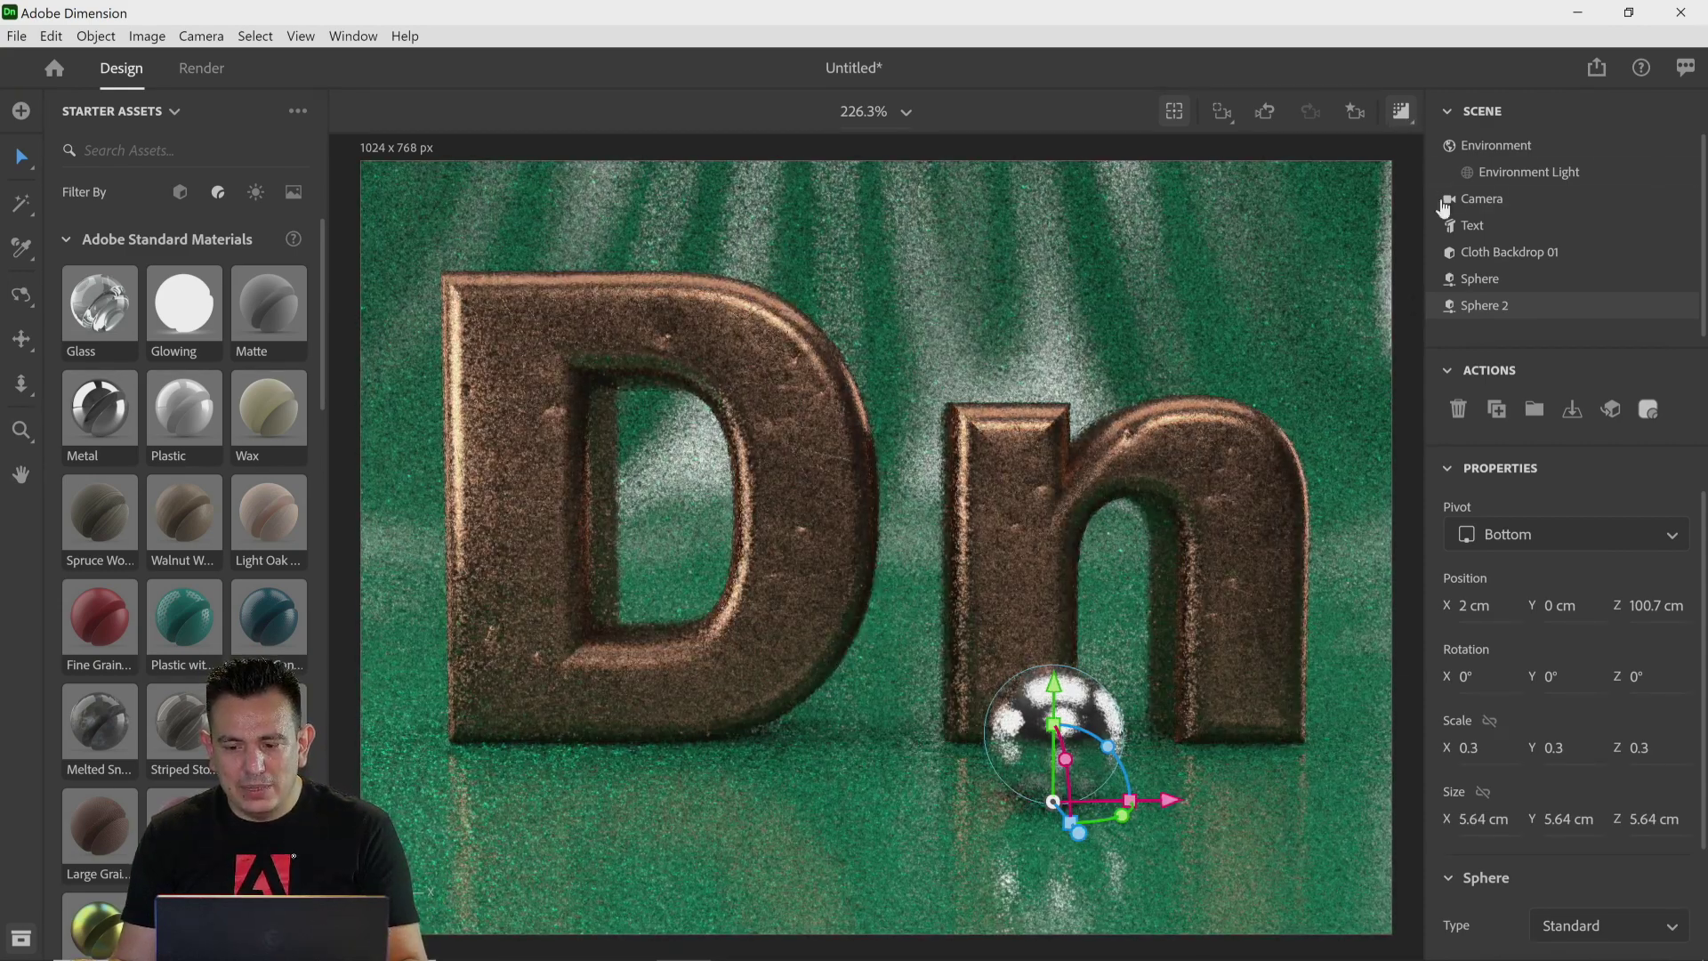
Step: Duplicate the metal sphere several times and scatter the copies around the letters
left_click(1401, 111)
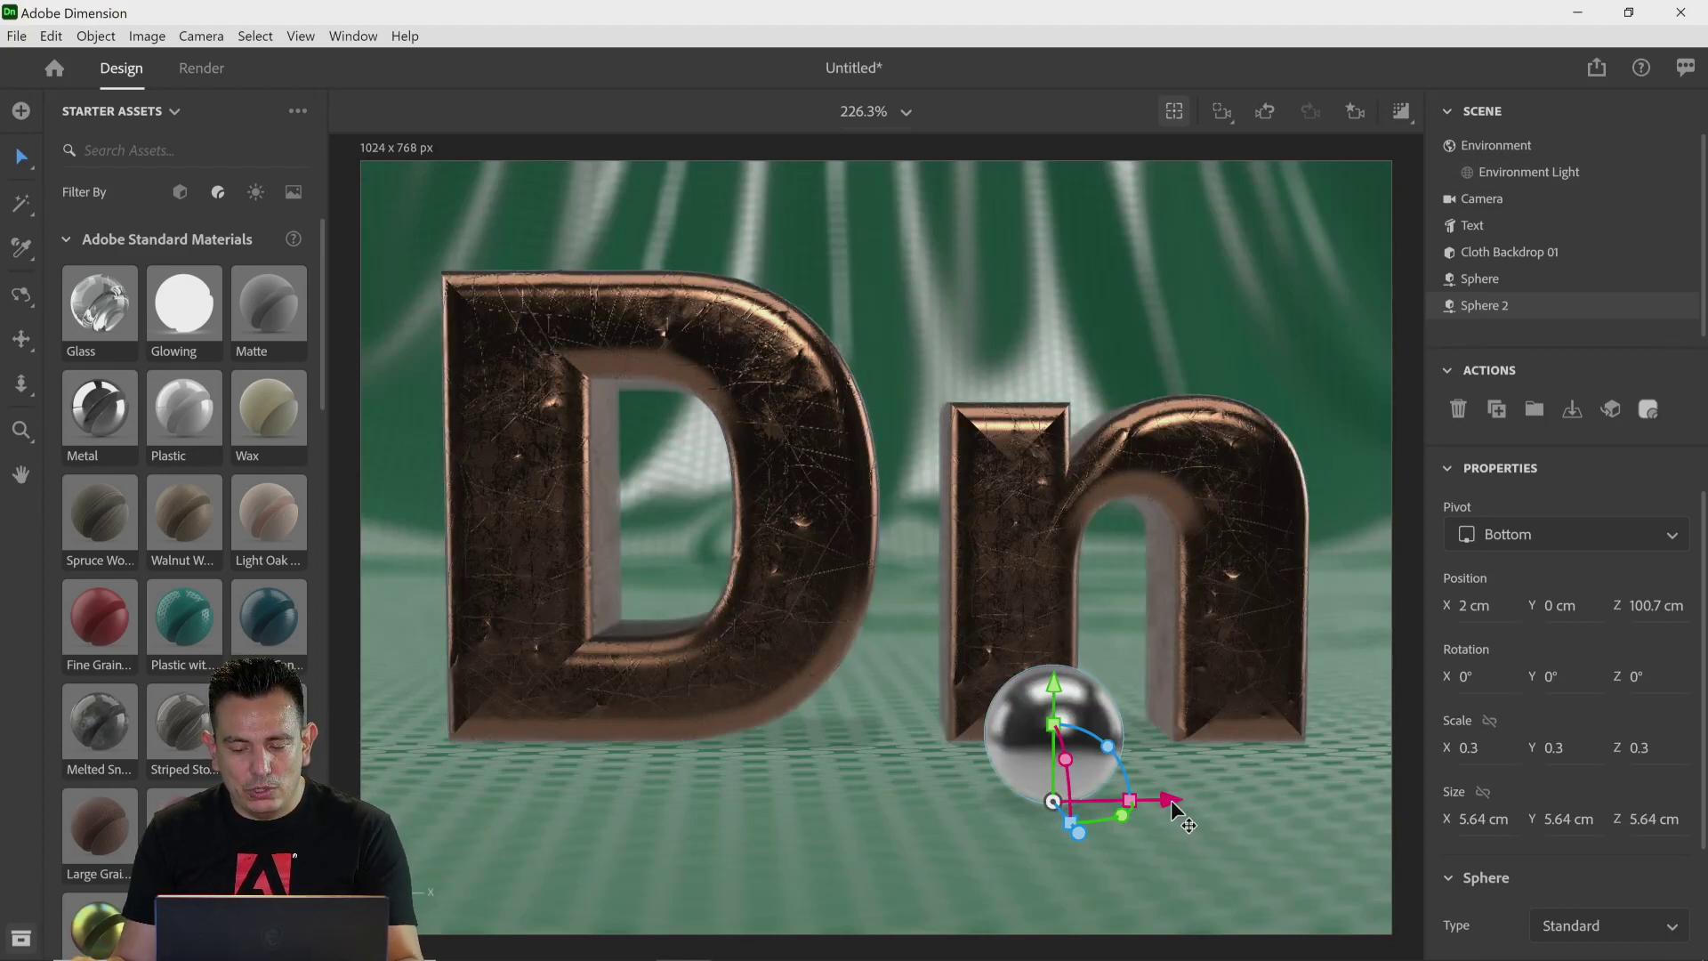
left_click_drag(1181, 807, 569, 831)
left_click_drag(409, 838, 533, 914)
left_click(1108, 769)
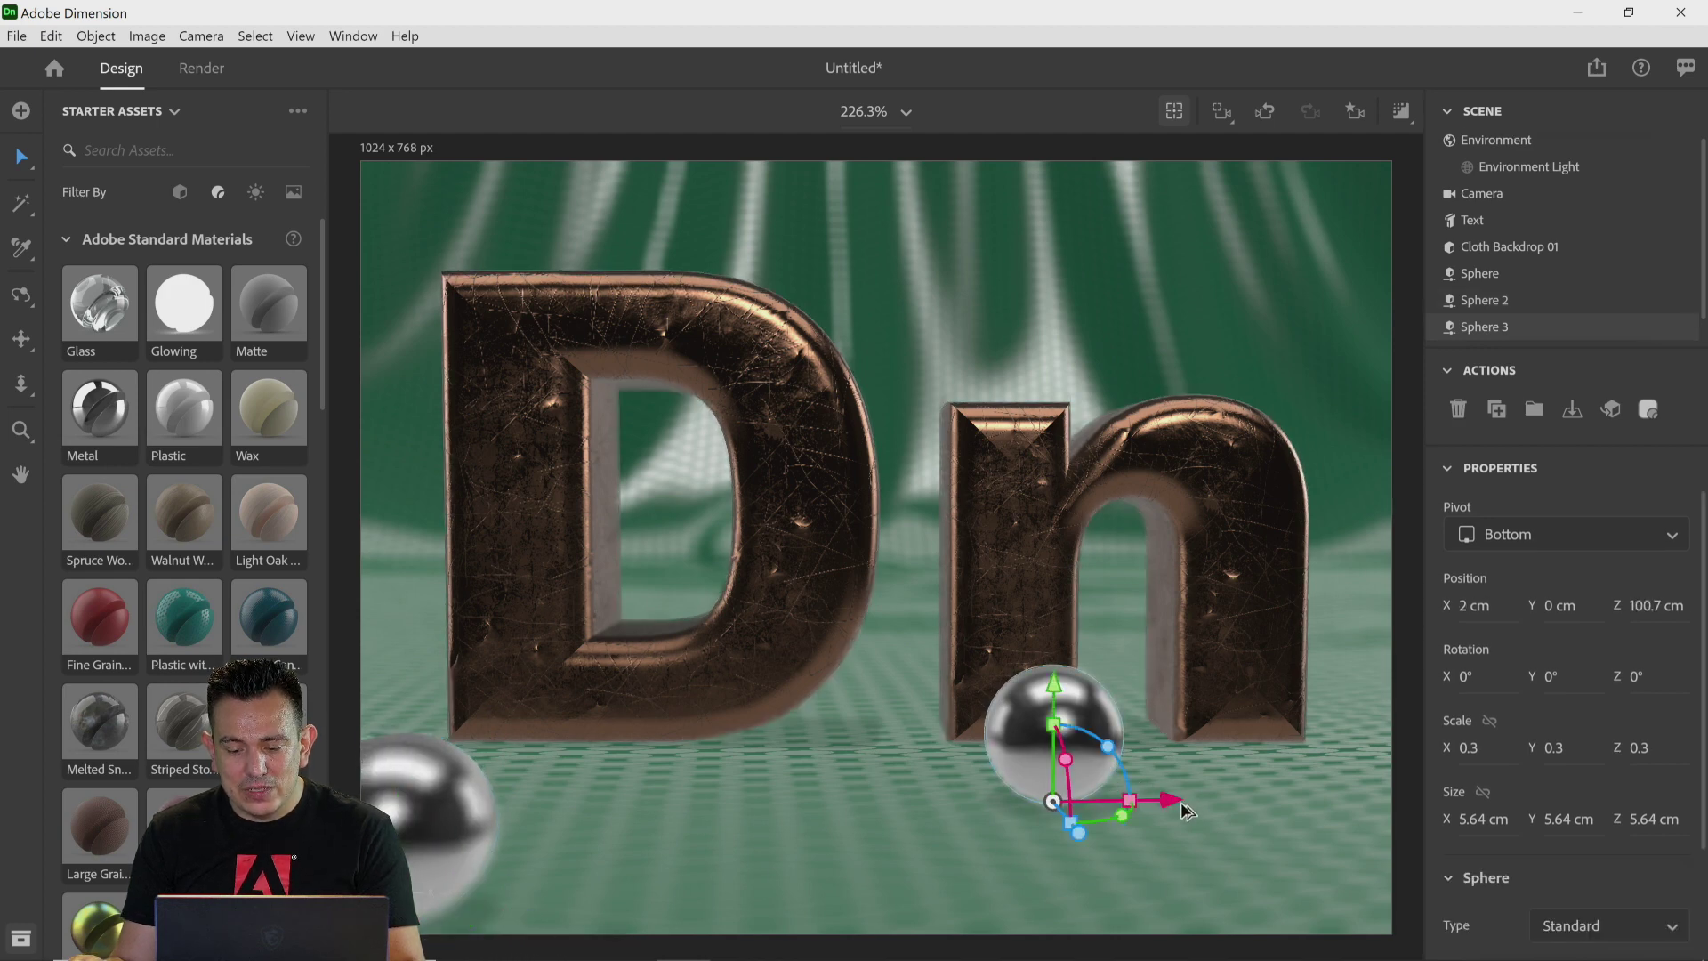
left_click_drag(1178, 805, 1089, 751, "alt")
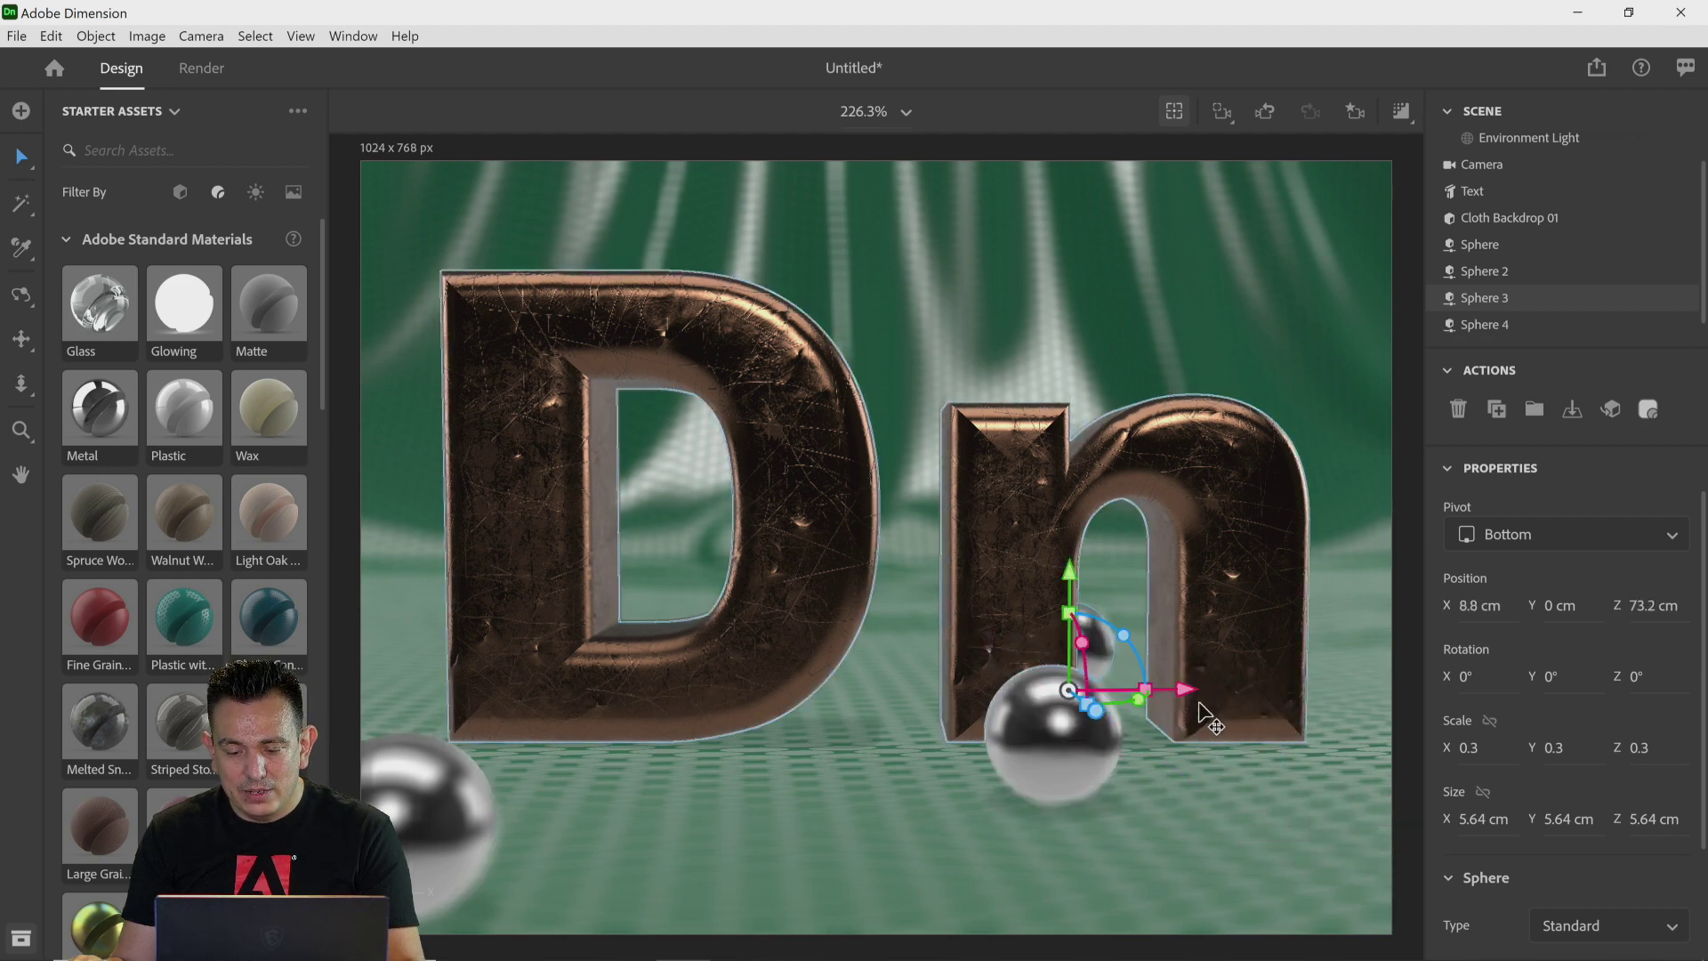
left_click_drag(1195, 703, 569, 691)
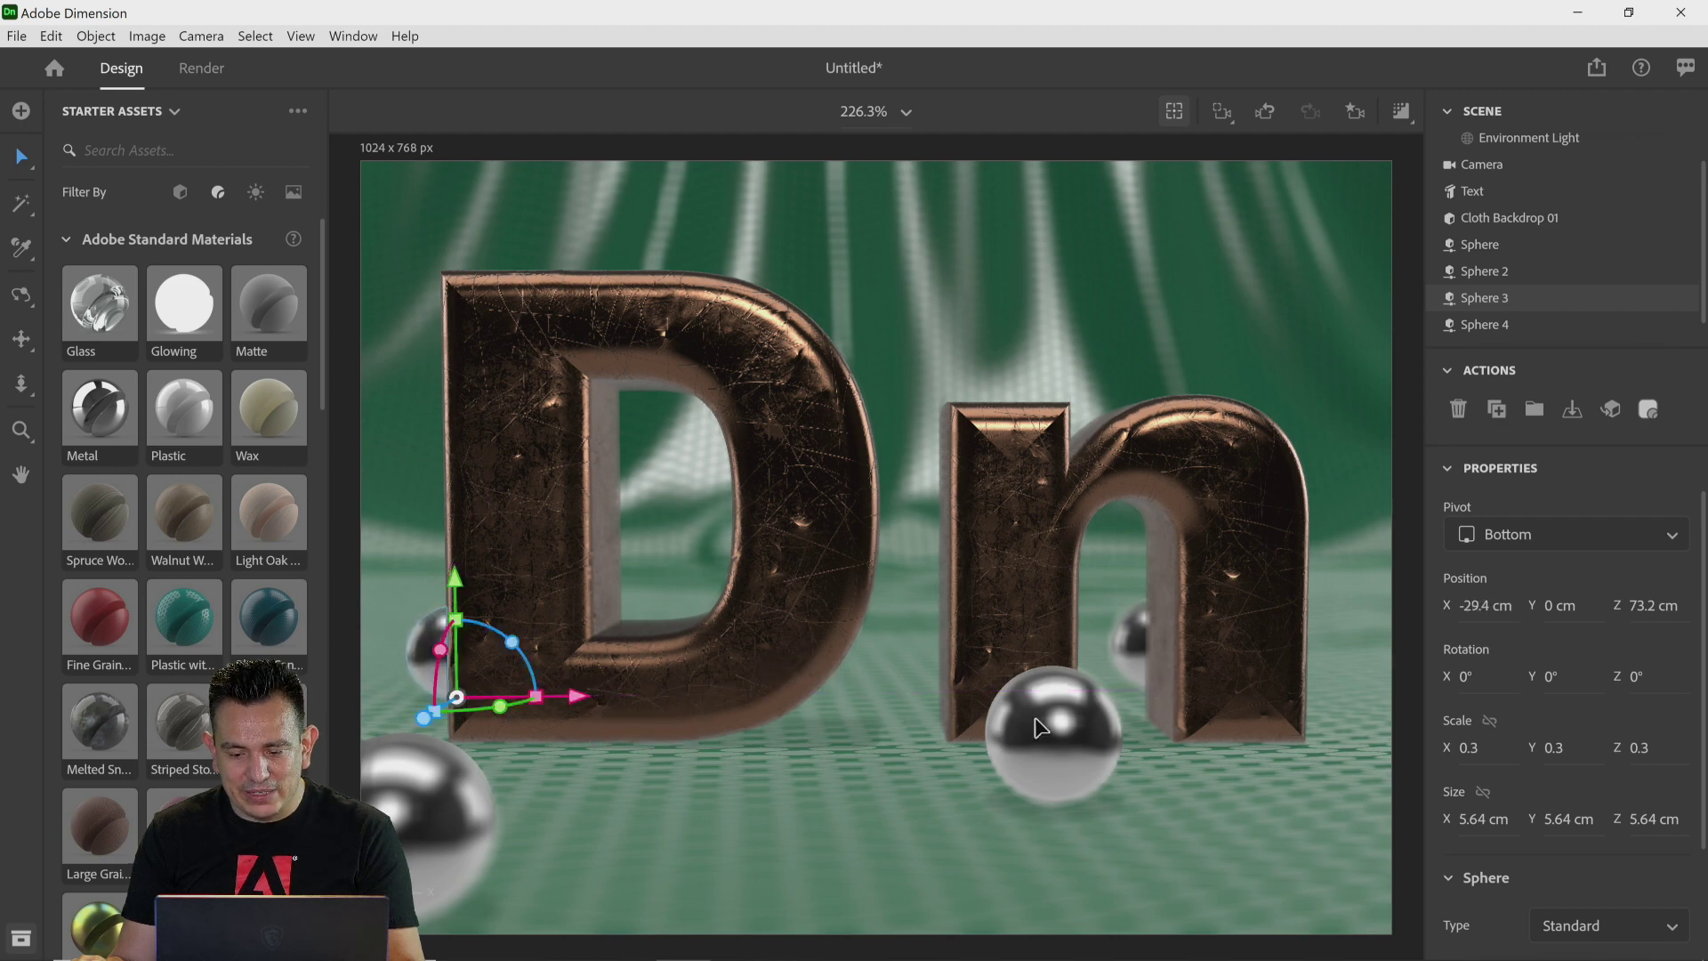
left_click_drag(435, 719, 393, 758)
left_click_drag(560, 716, 878, 633)
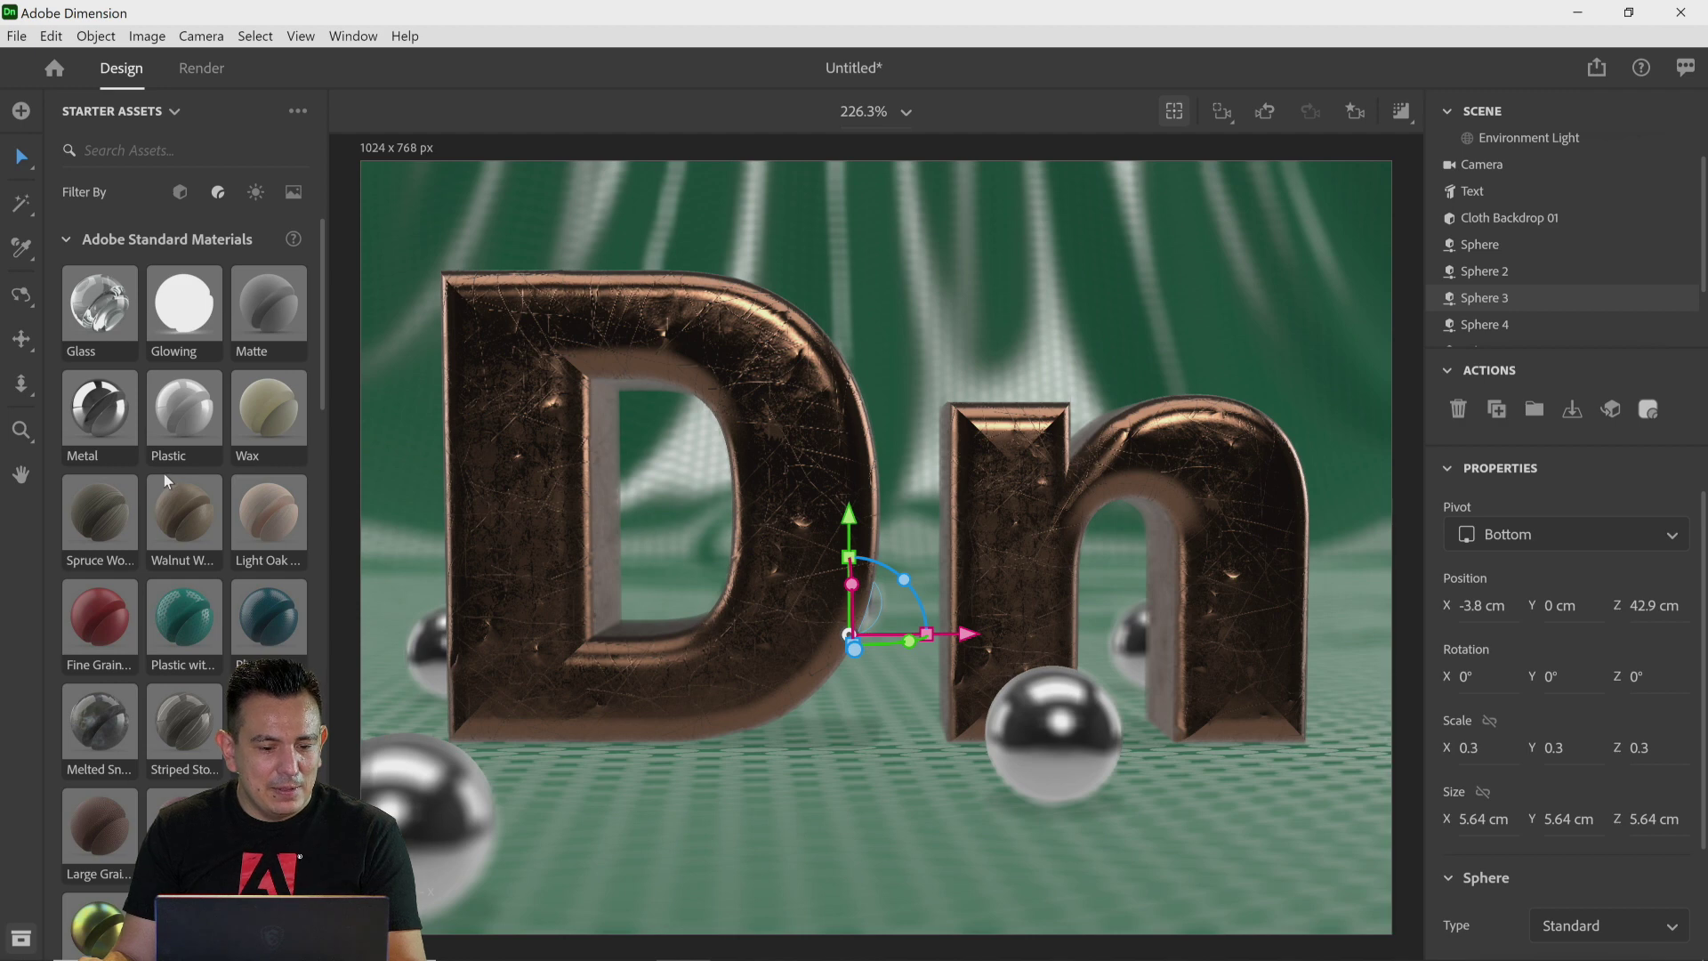
Step: Add a torus in front of the letters and scale it down to 0.4
left_click(179, 192)
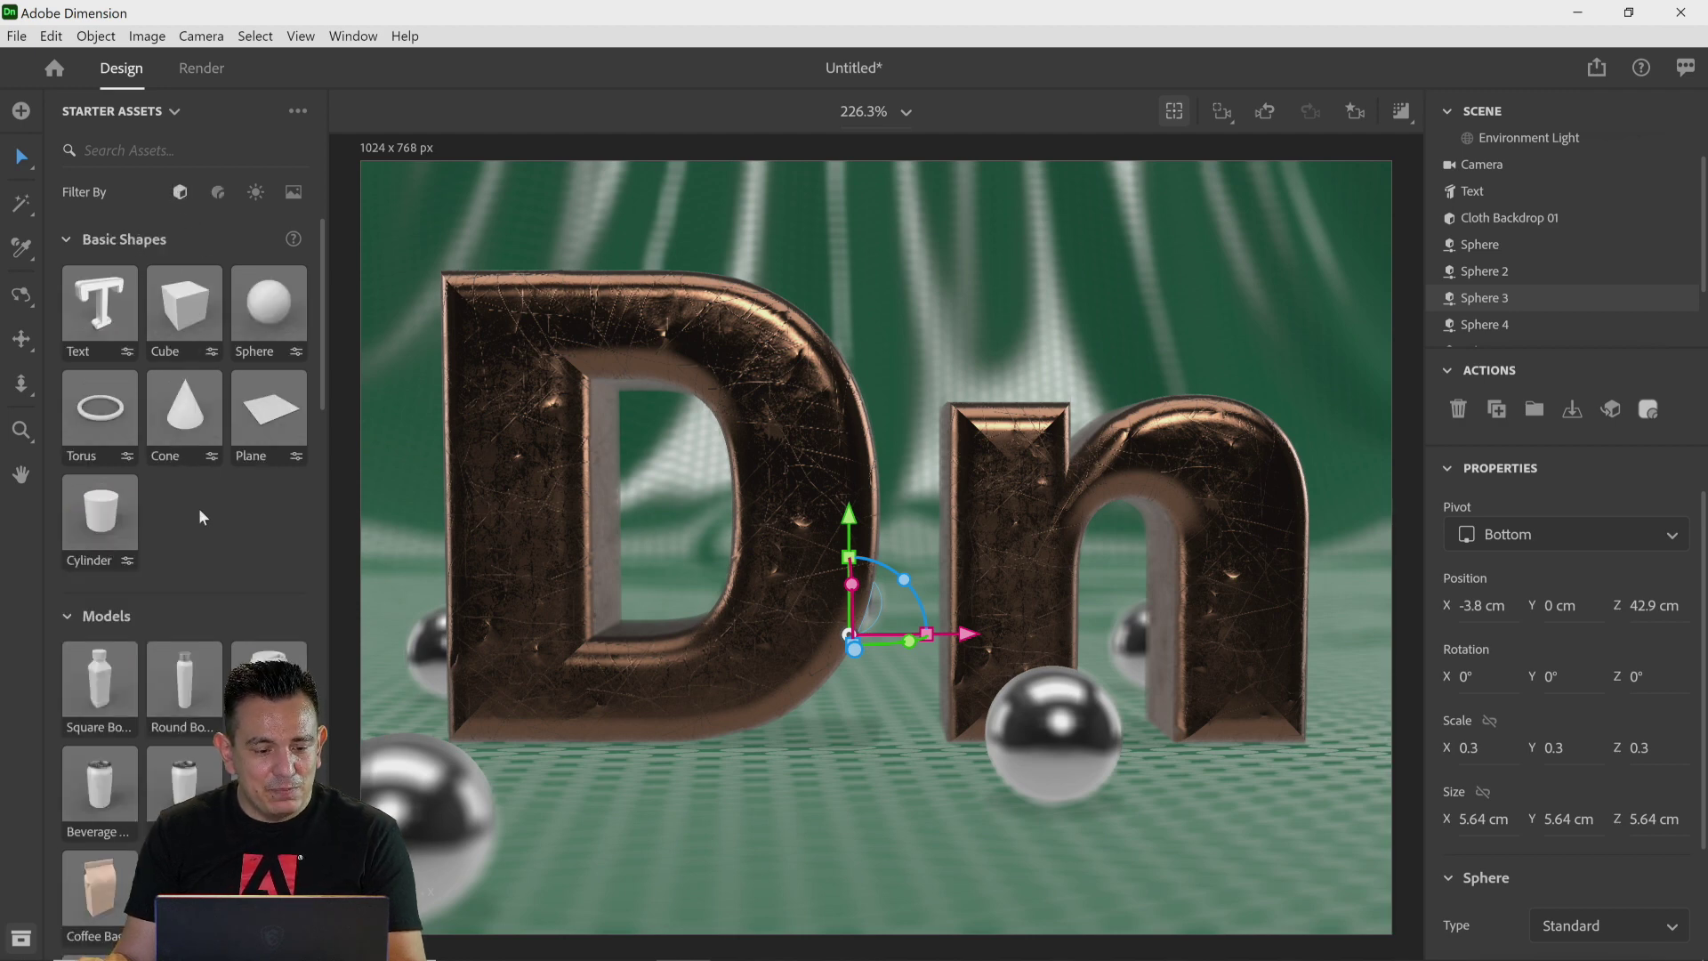
left_click_drag(105, 425, 943, 850)
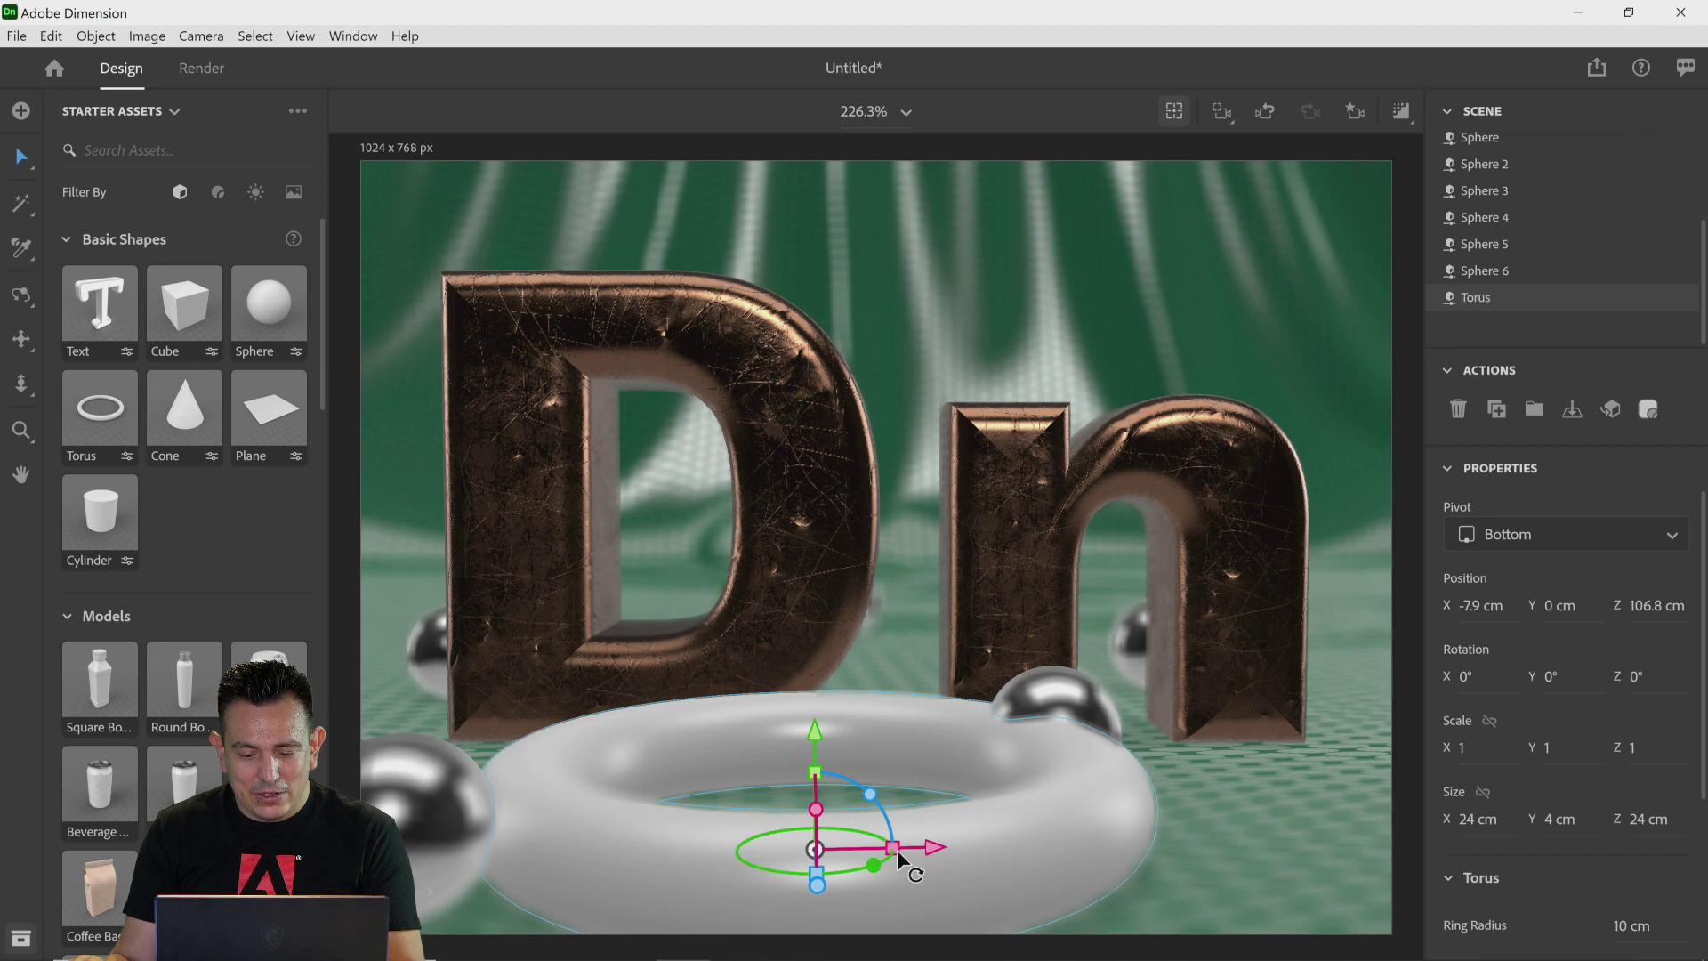
left_click_drag(899, 855, 847, 854)
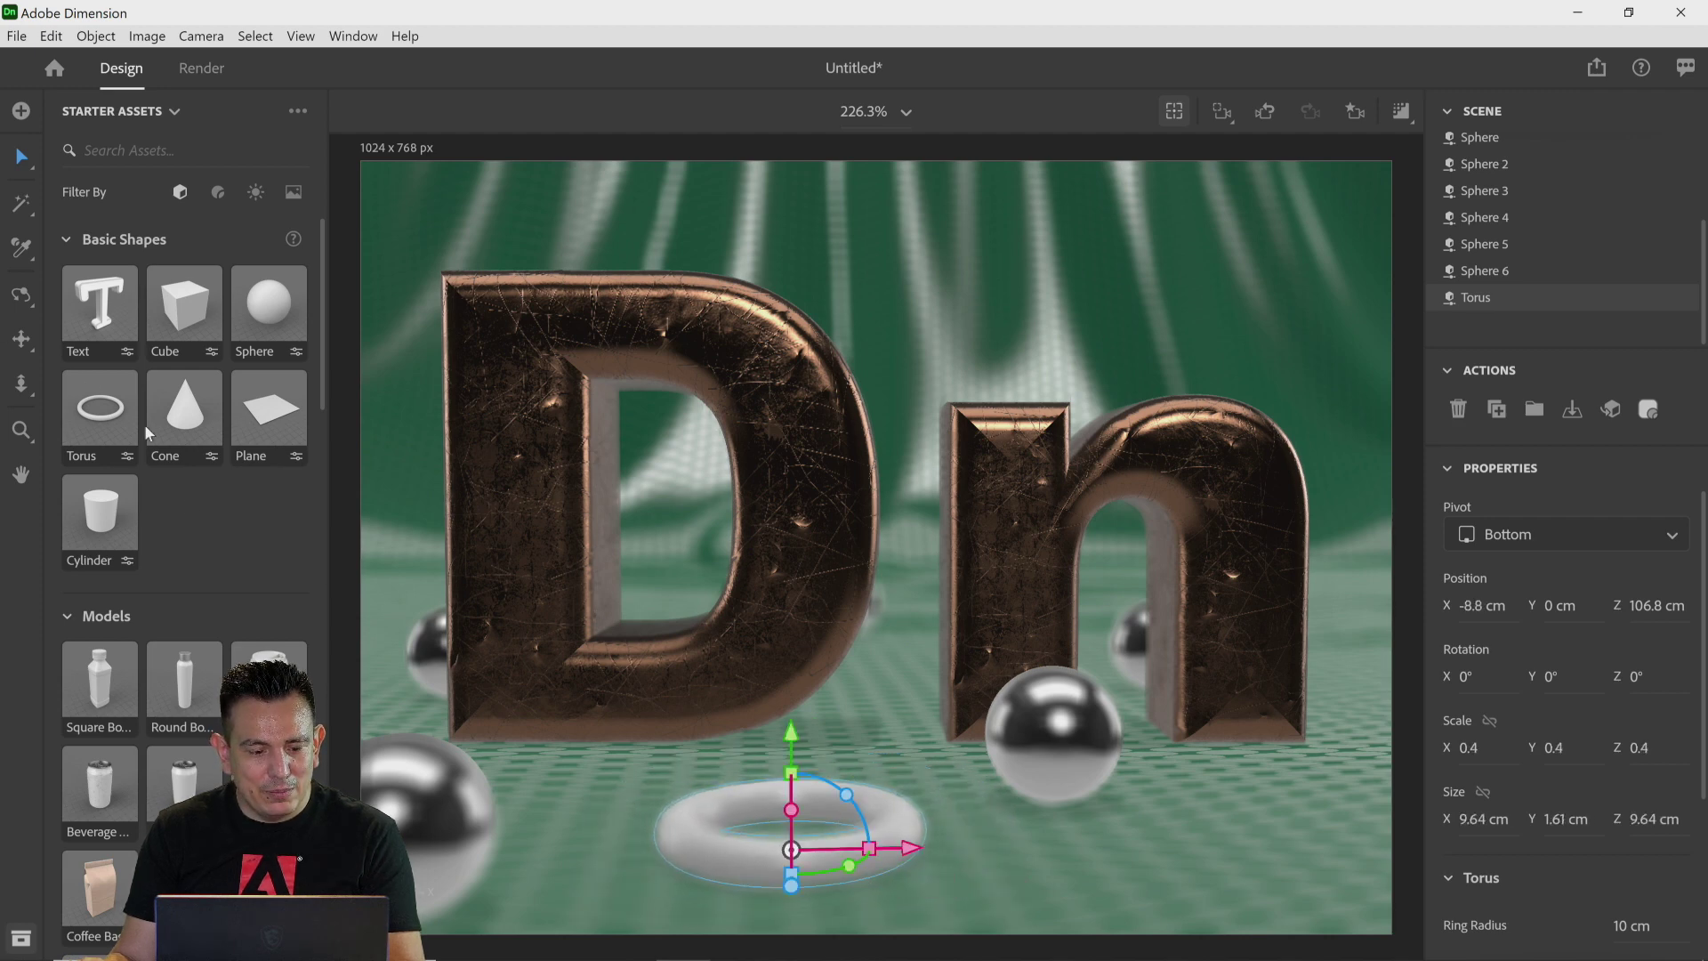
Step: Apply the Leather substance material to the torus, review its properties, and return to the scene list
left_click(218, 192)
scroll(259, 532, "down", 10)
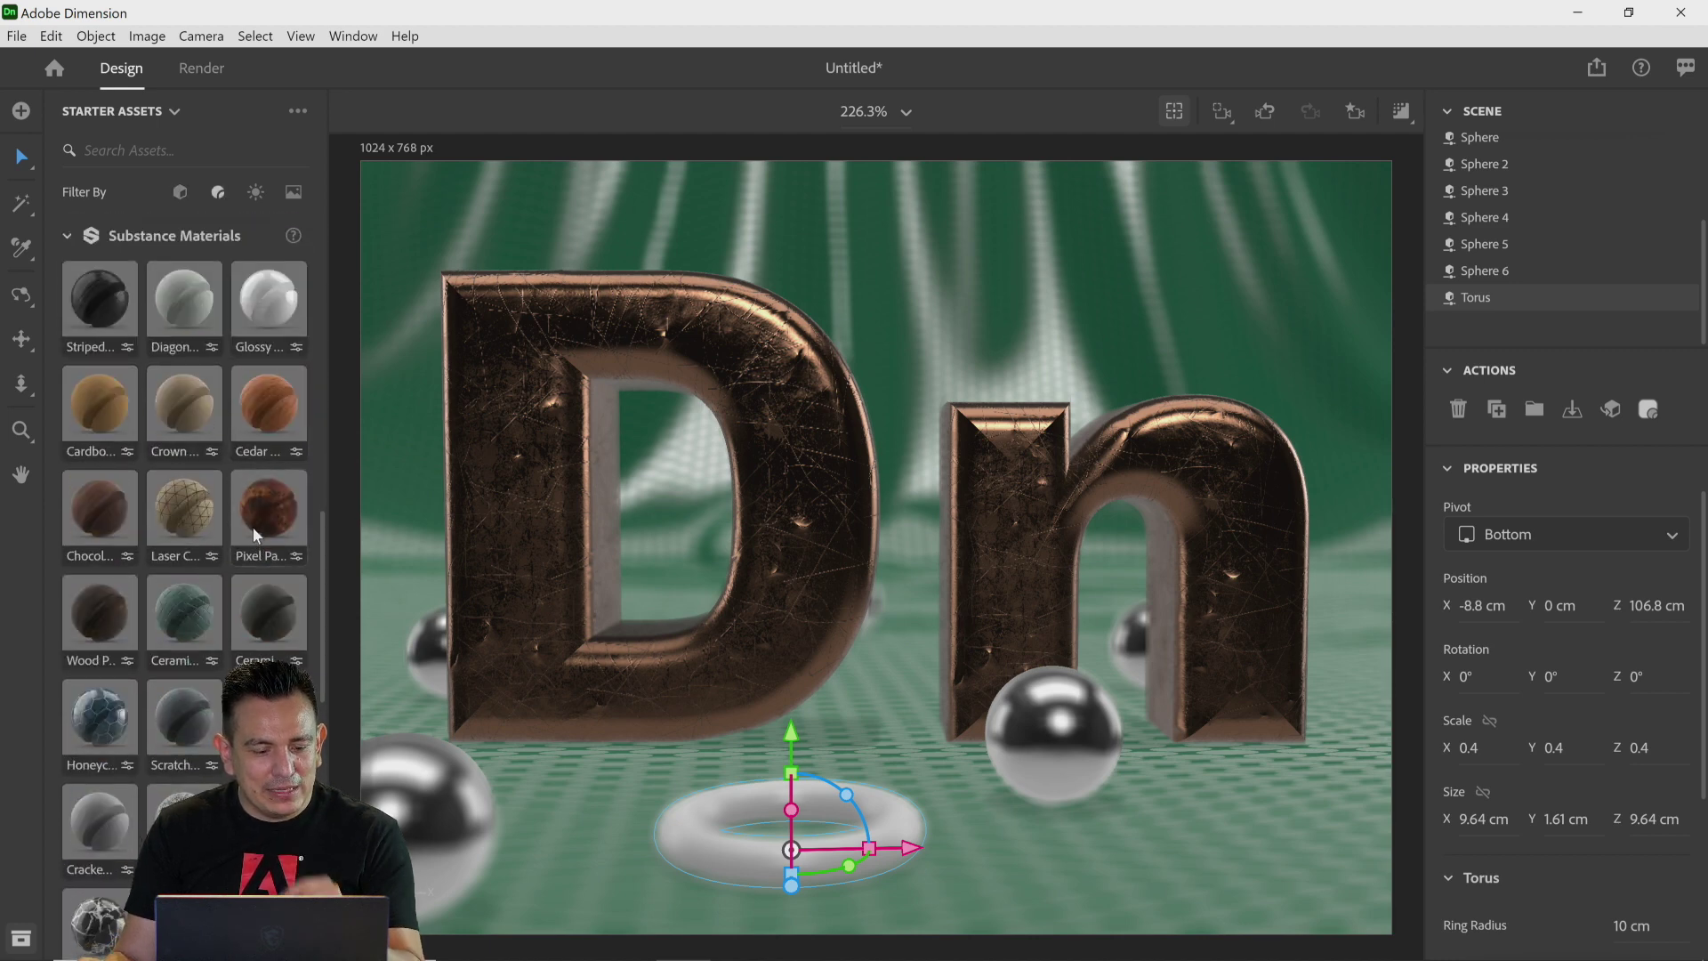
scroll(256, 541, "down", 1)
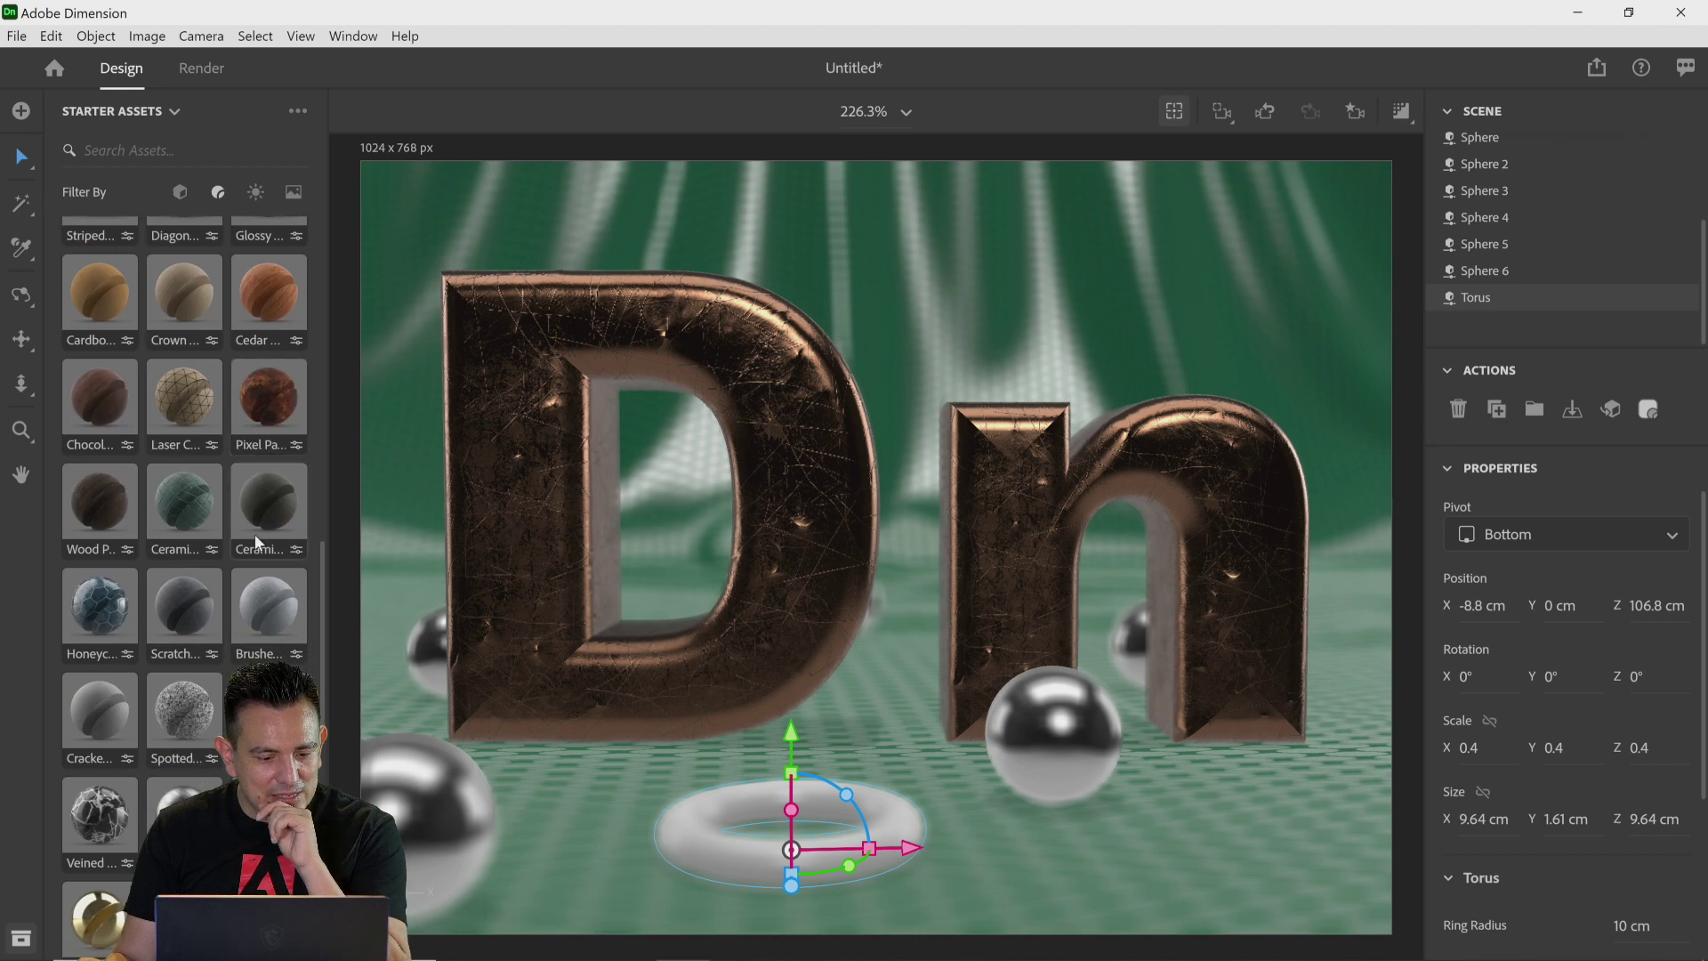
scroll(259, 542, "down", 8)
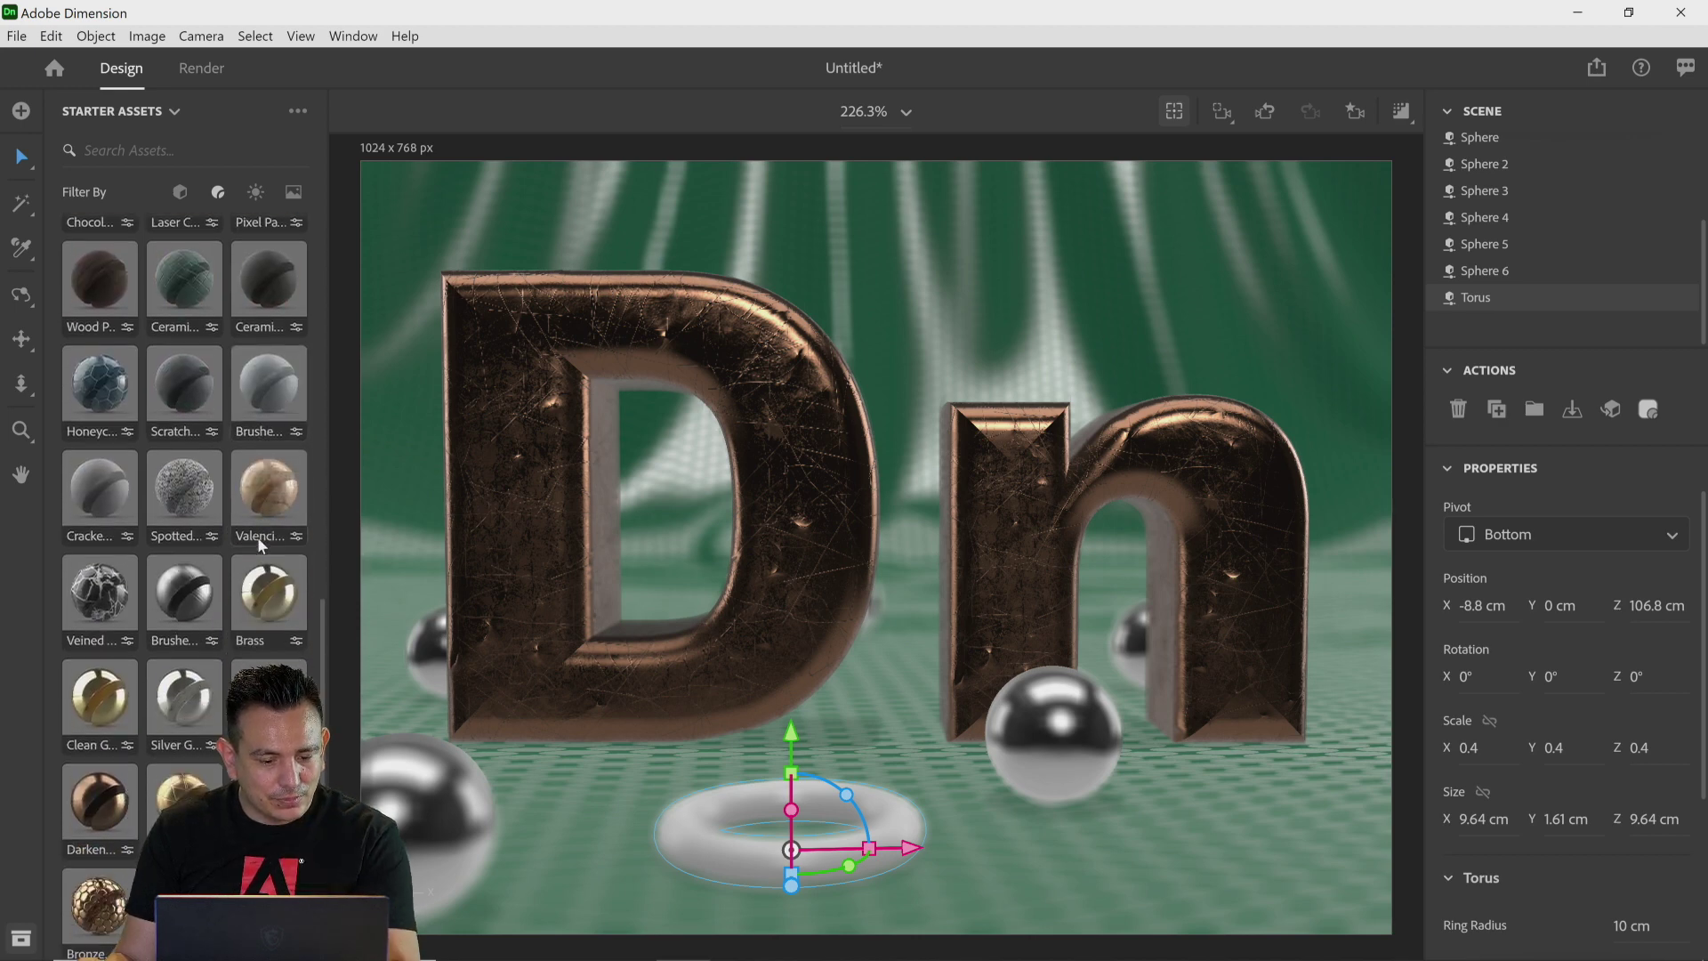
scroll(265, 516, "down", 7)
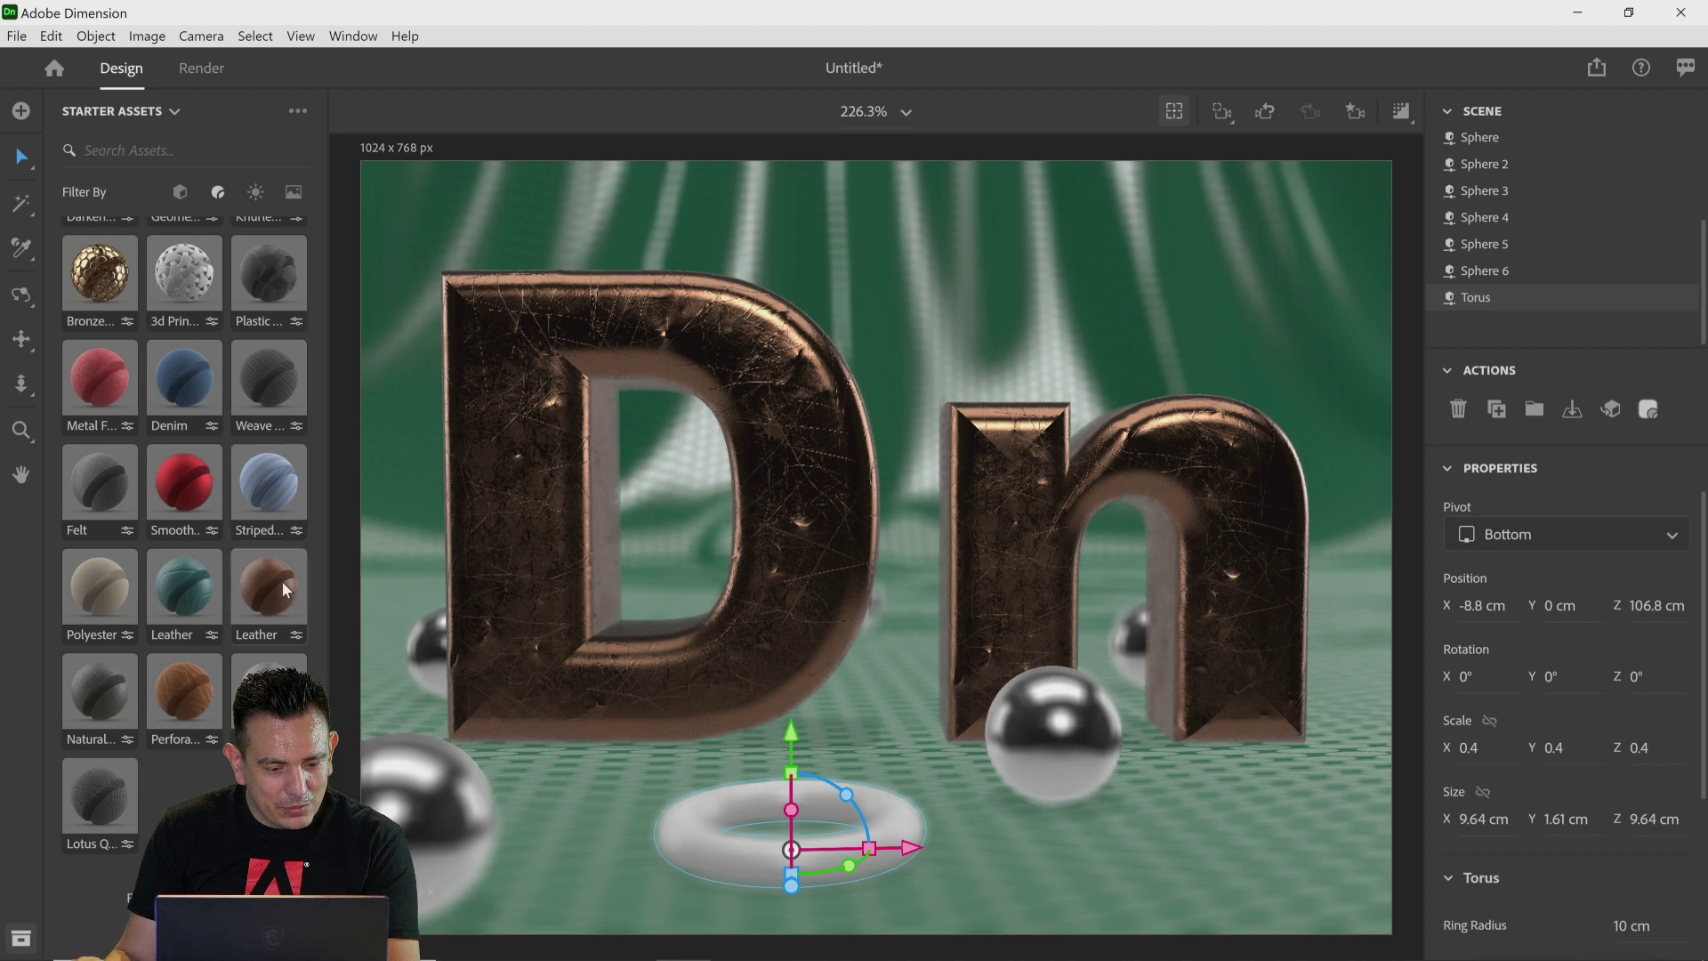
left_click_drag(281, 580, 704, 829)
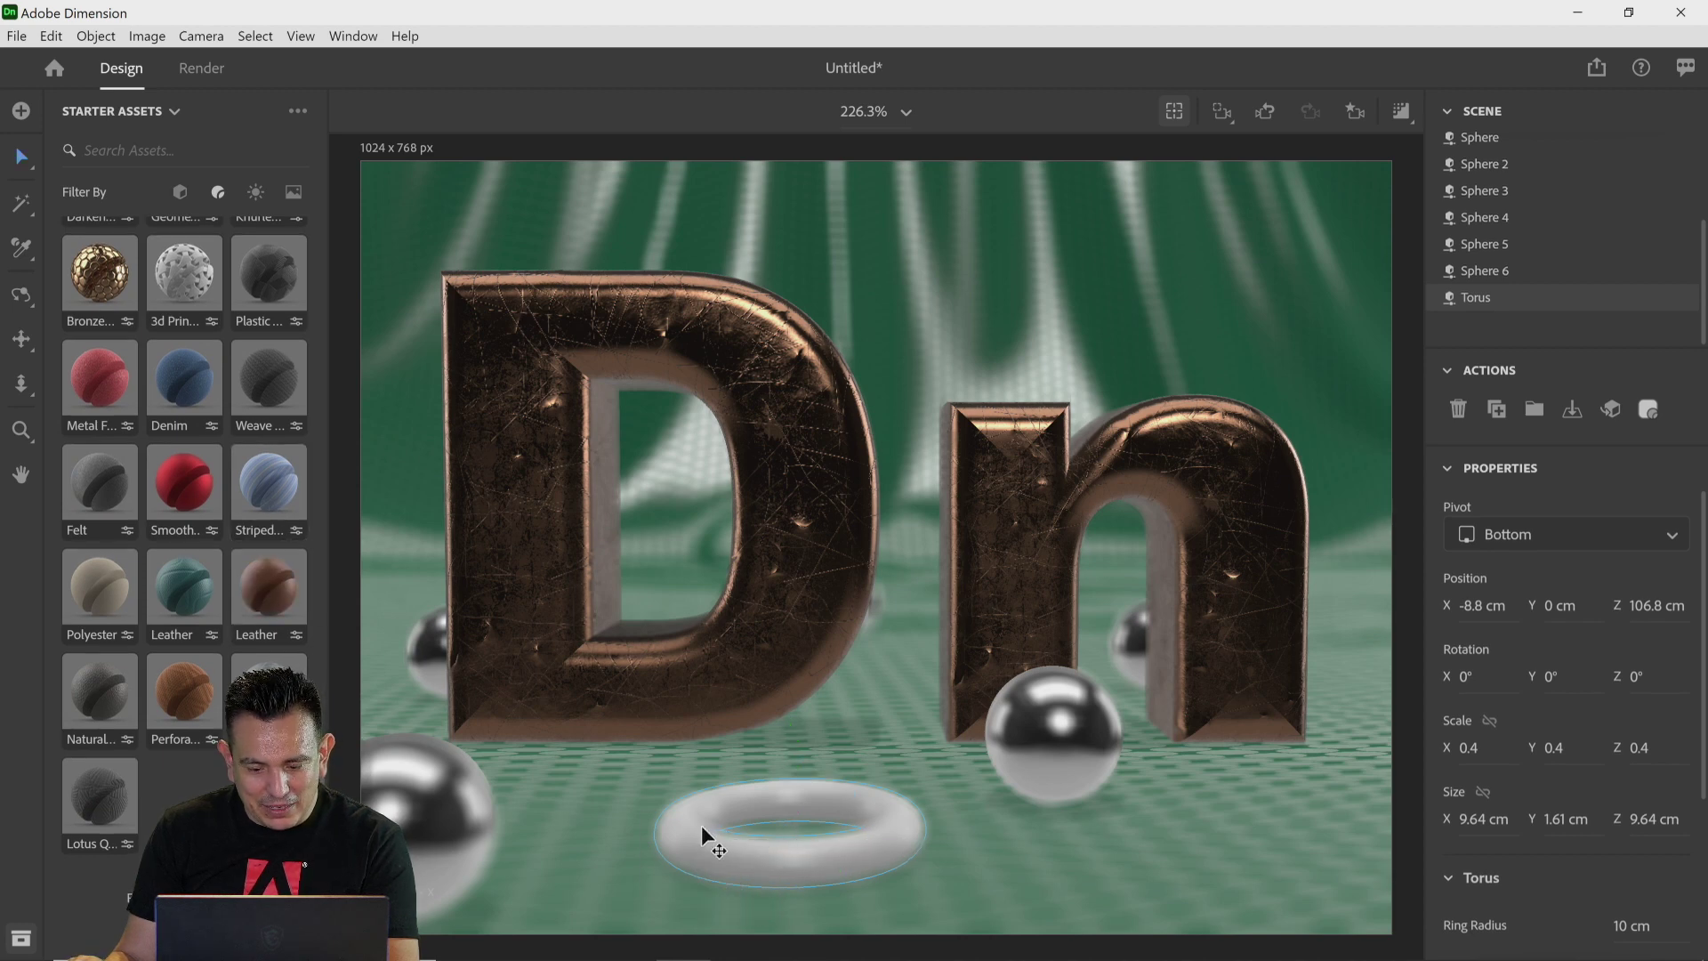
left_click(1399, 113)
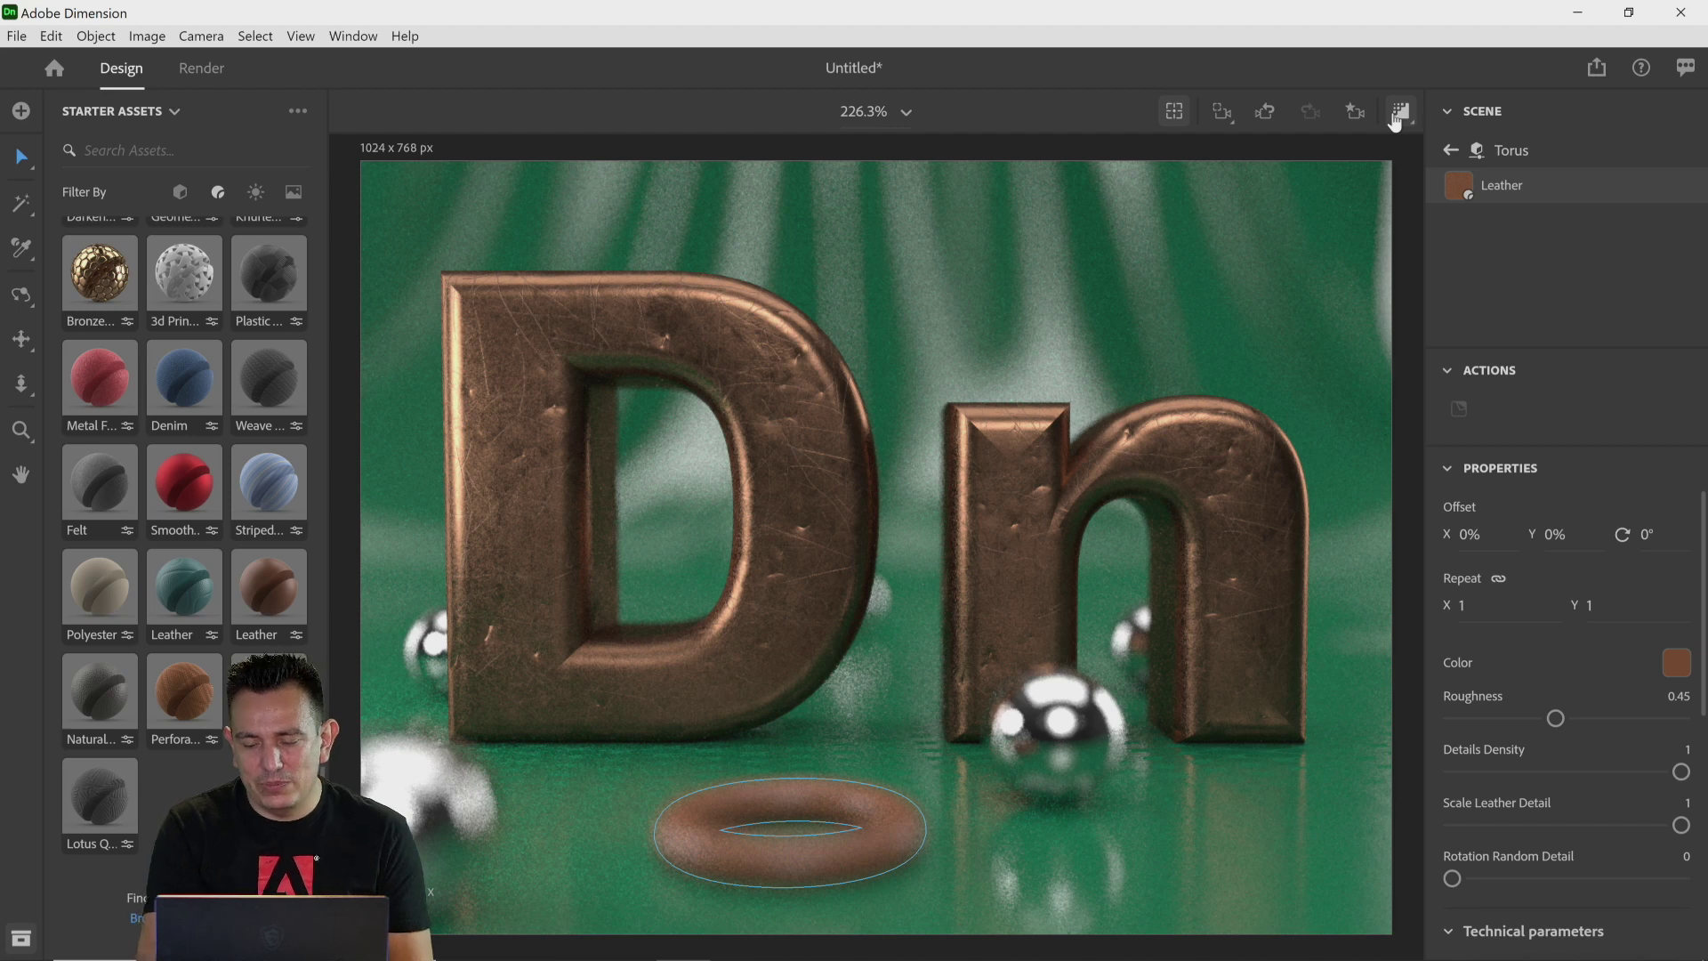
scroll(1599, 839, "down", 5)
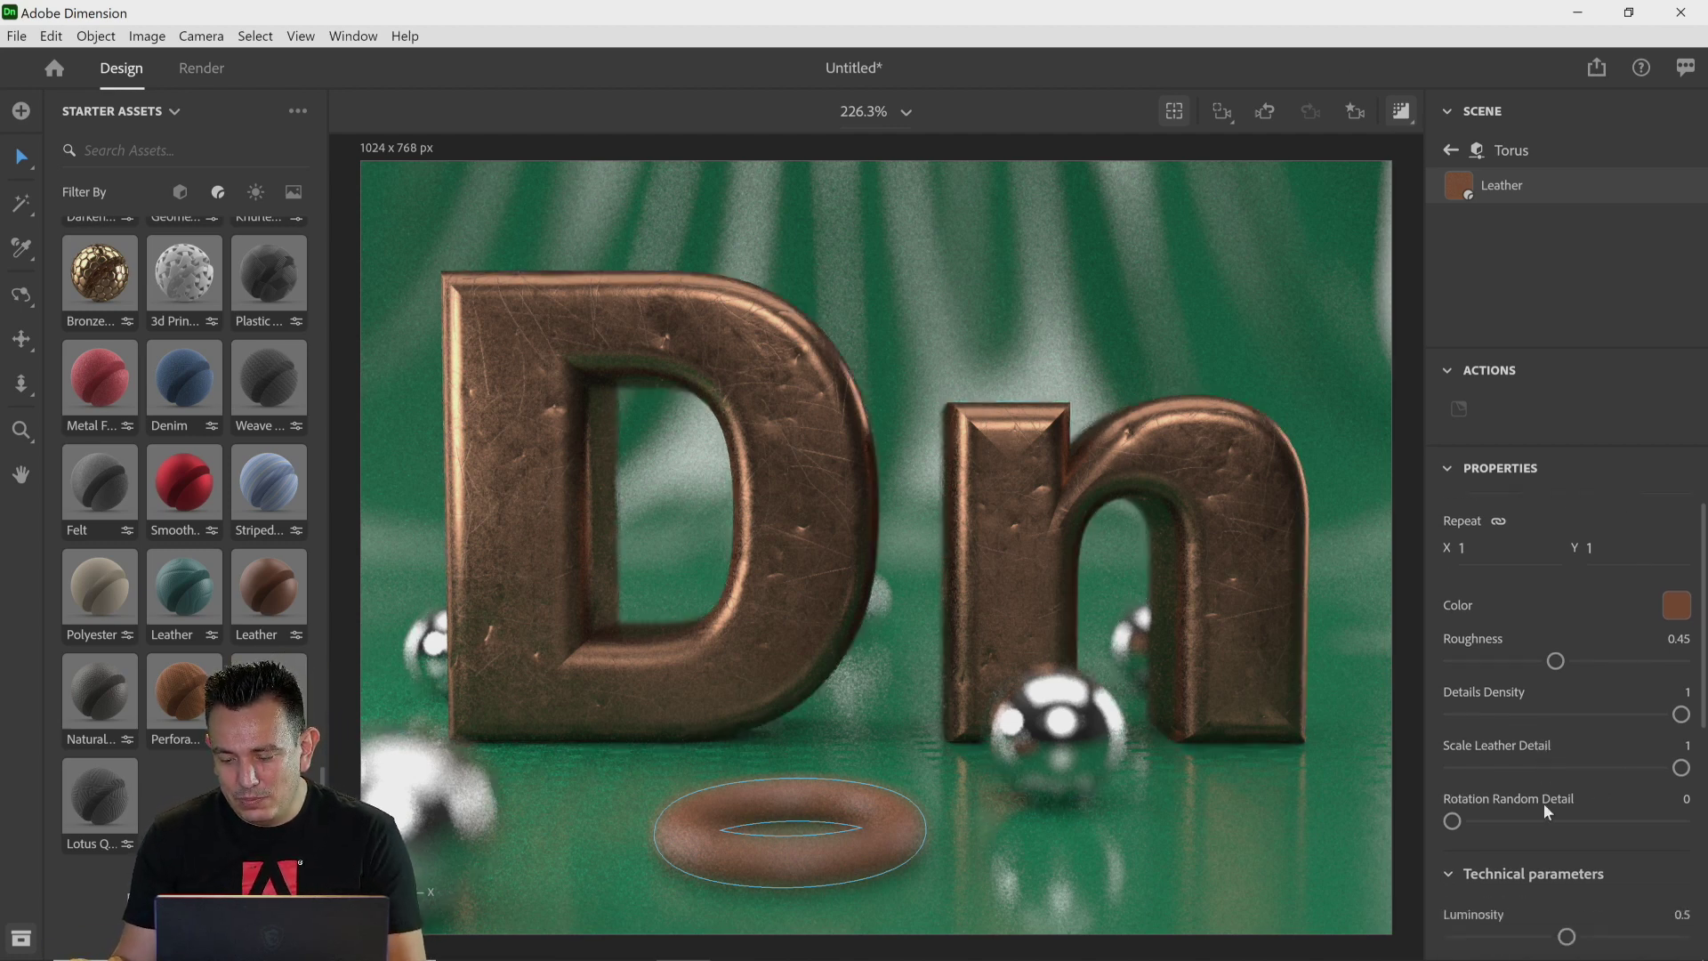
scroll(1549, 856, "up", 5)
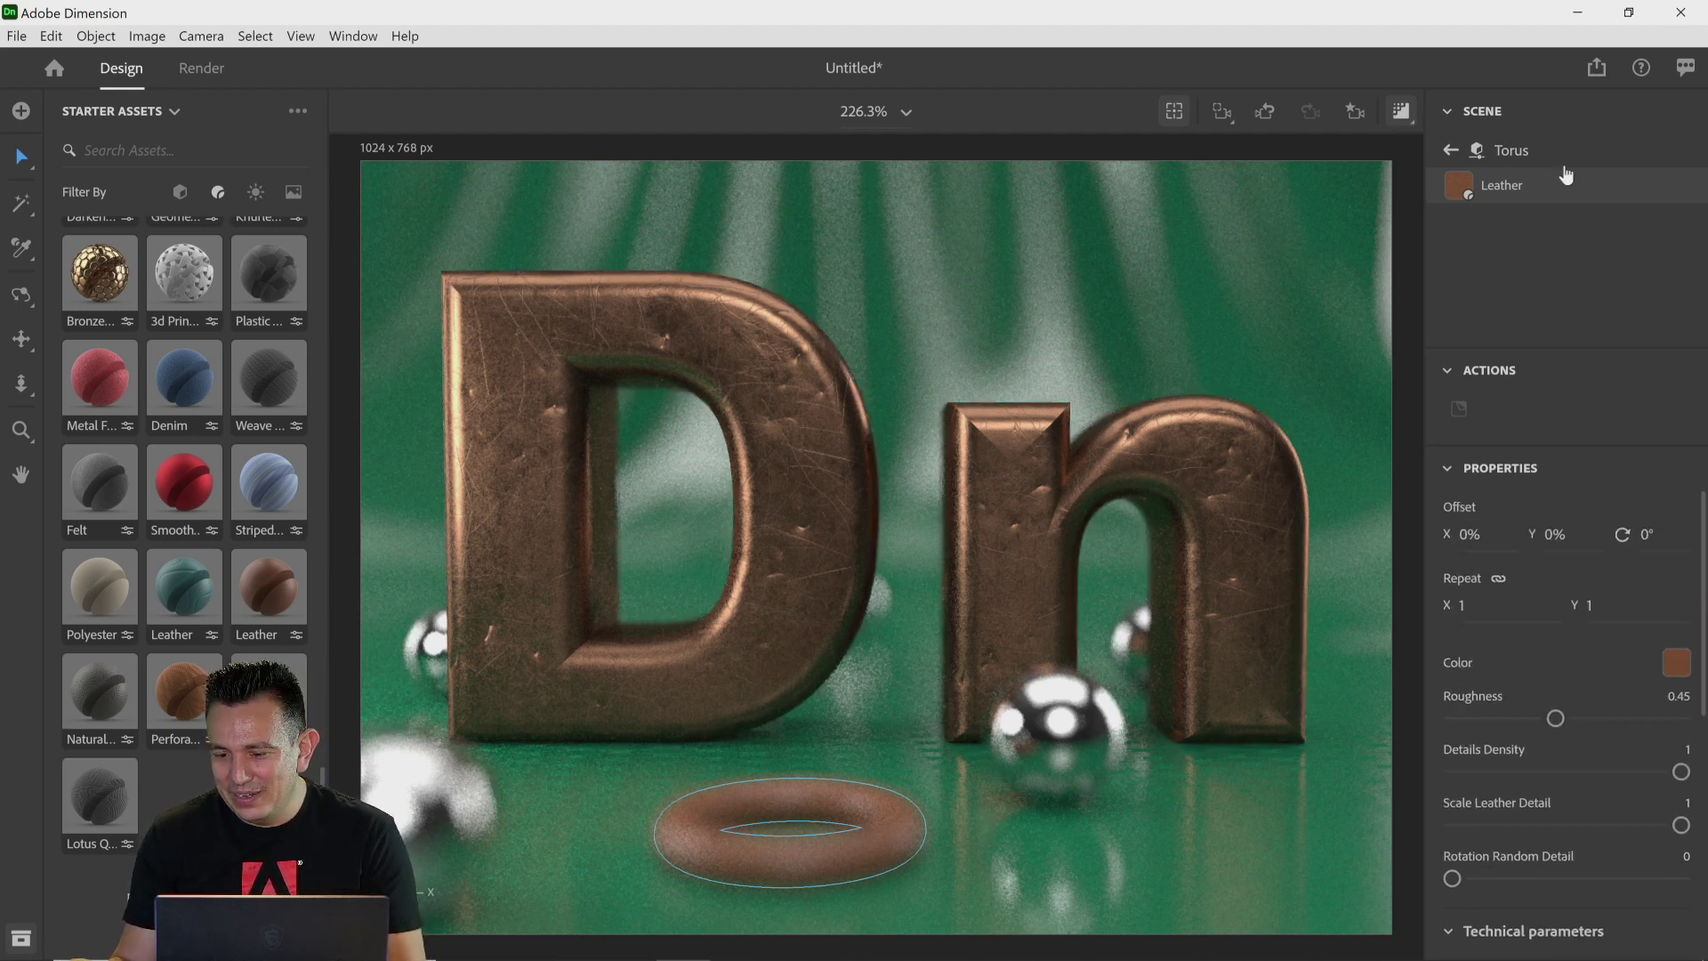
left_click(1452, 156)
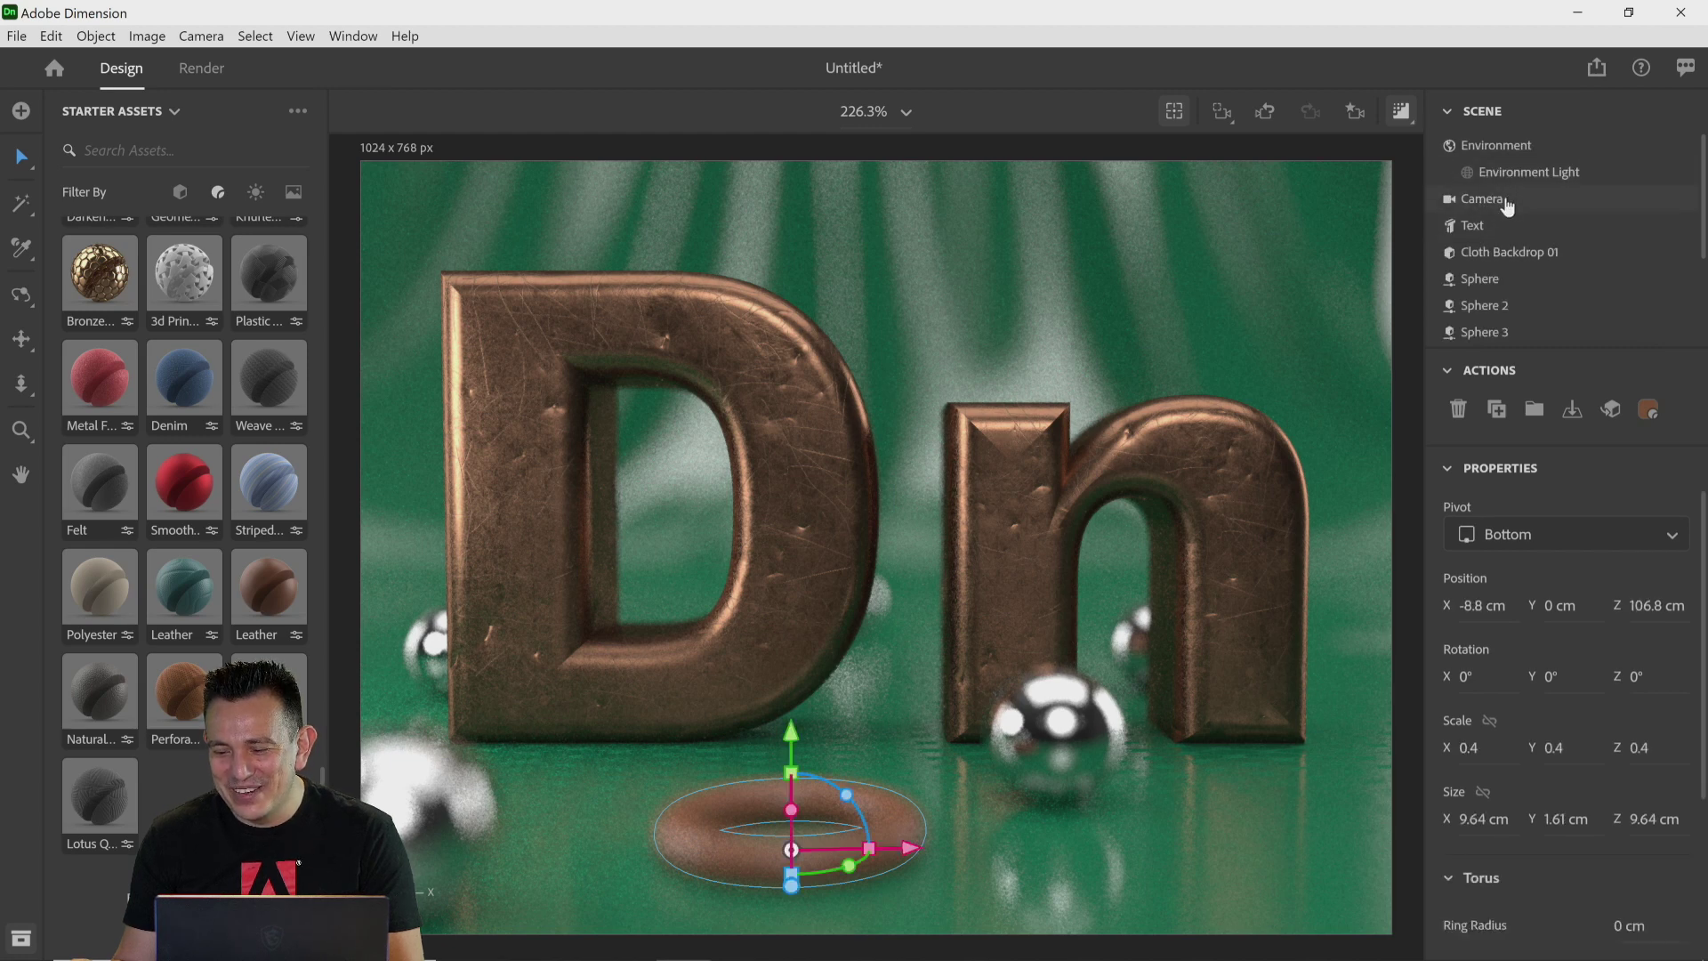
Step: Lower the camera's blur amount to 6.8
left_click(1505, 201)
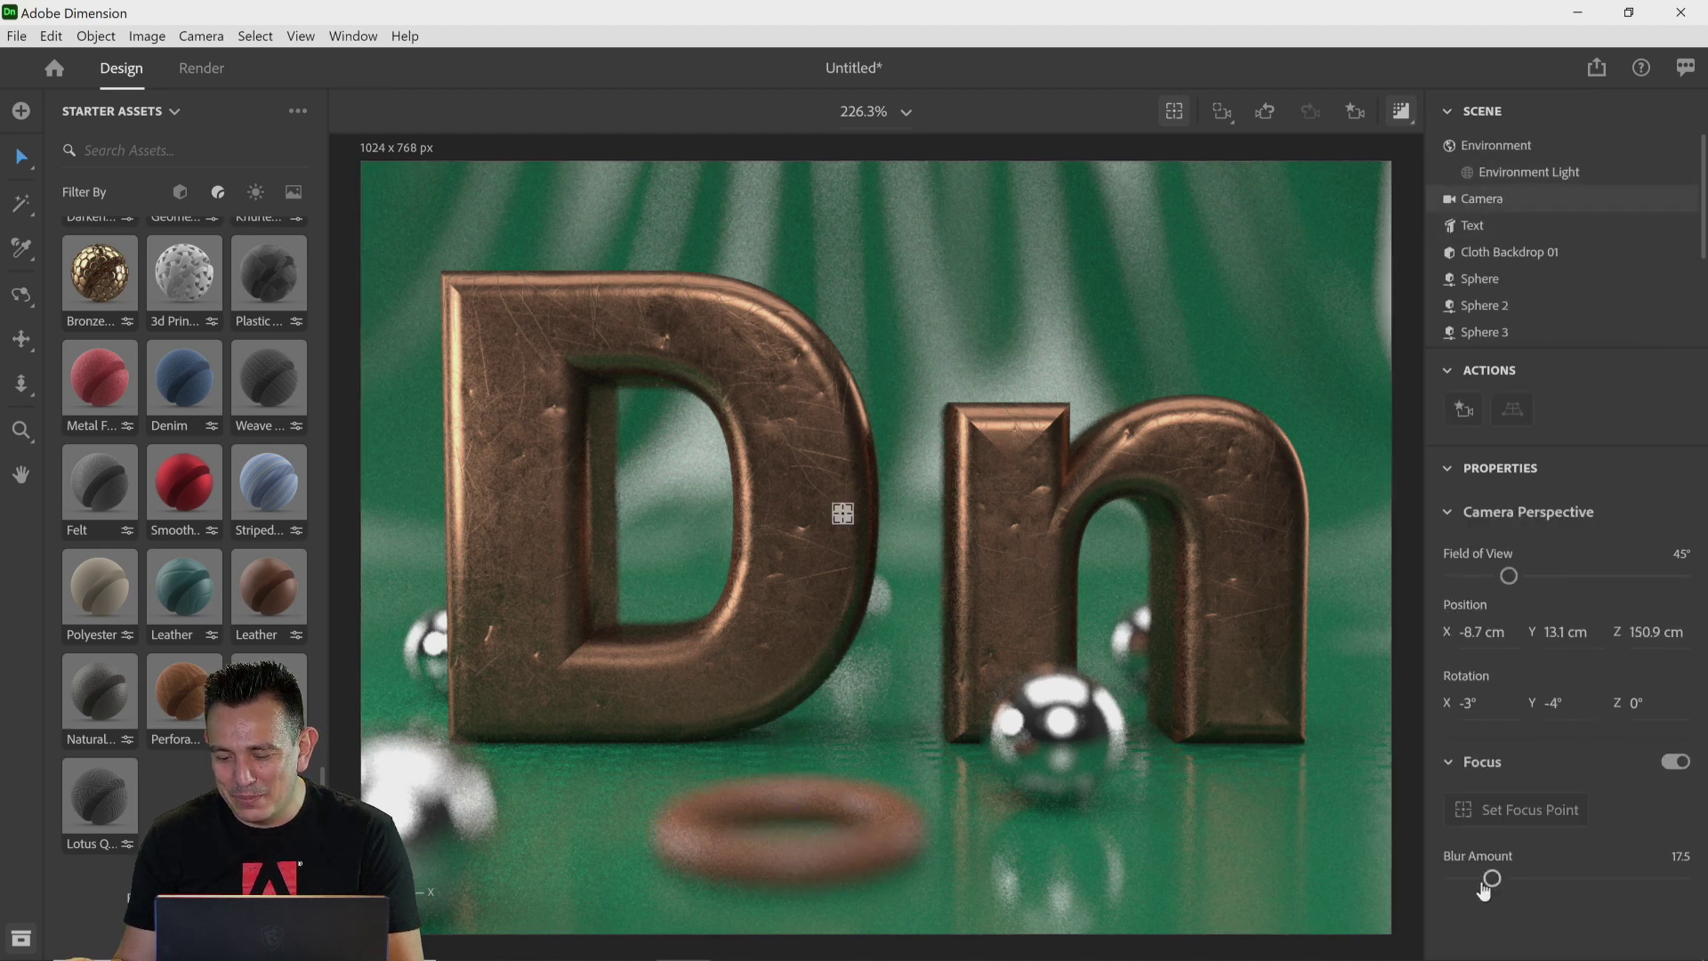
left_click_drag(1491, 878, 1463, 879)
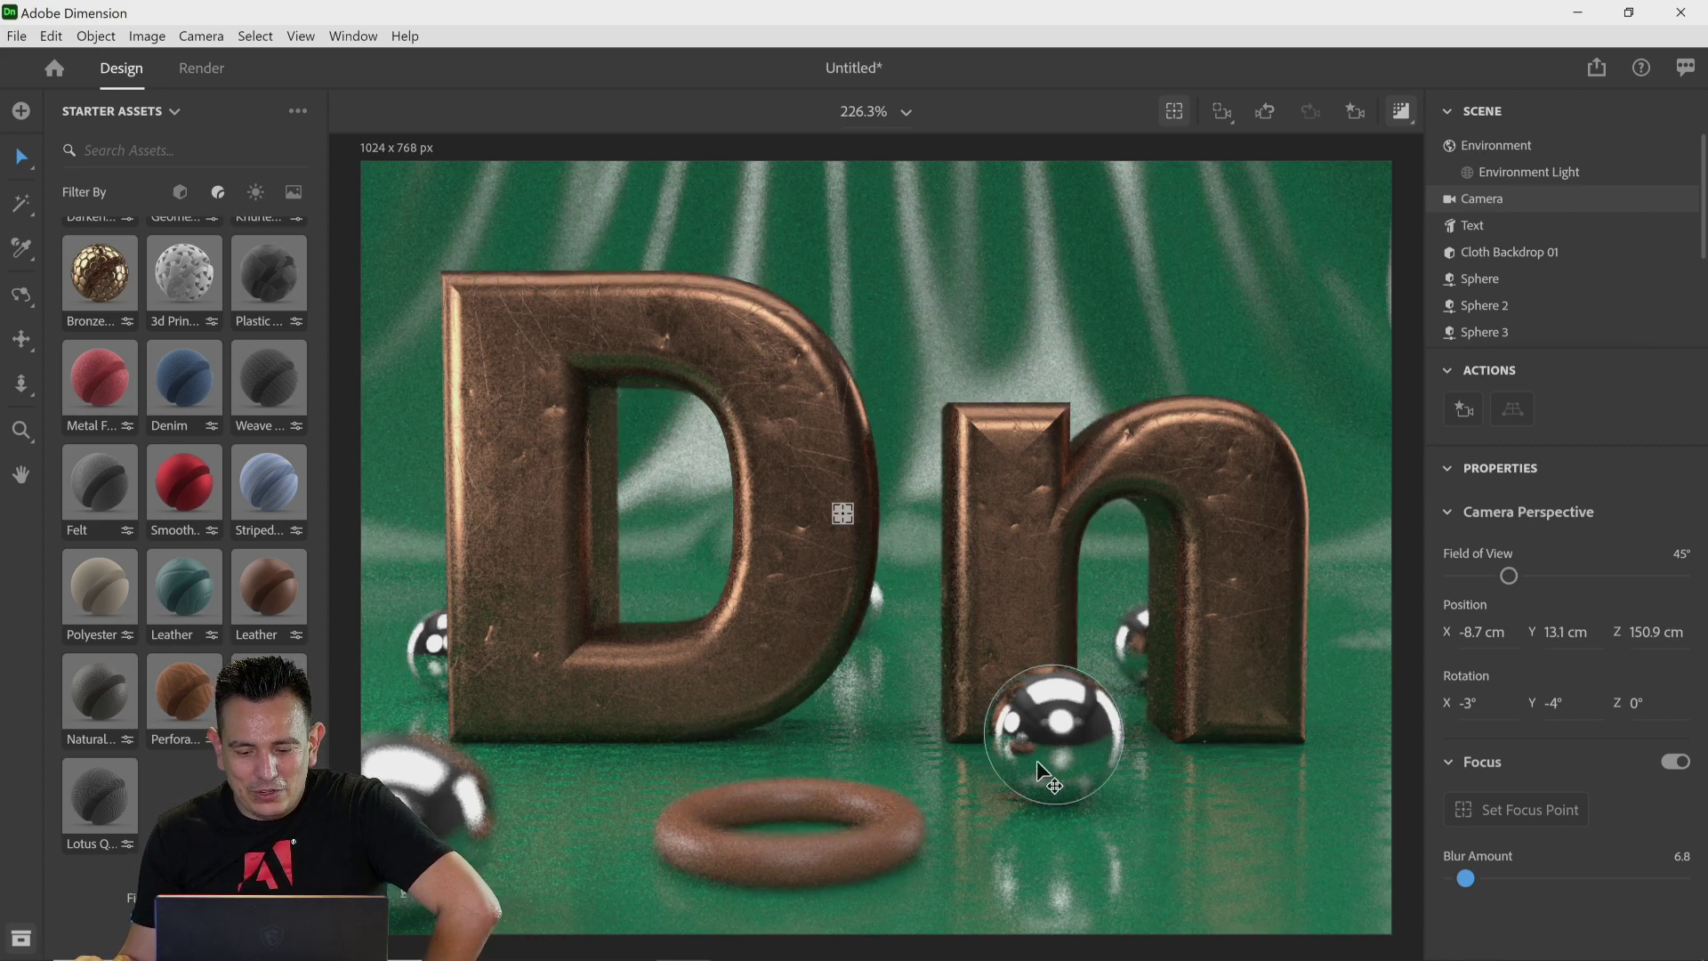
Step: Select the torus and apply the Cement material to it
left_click(893, 799)
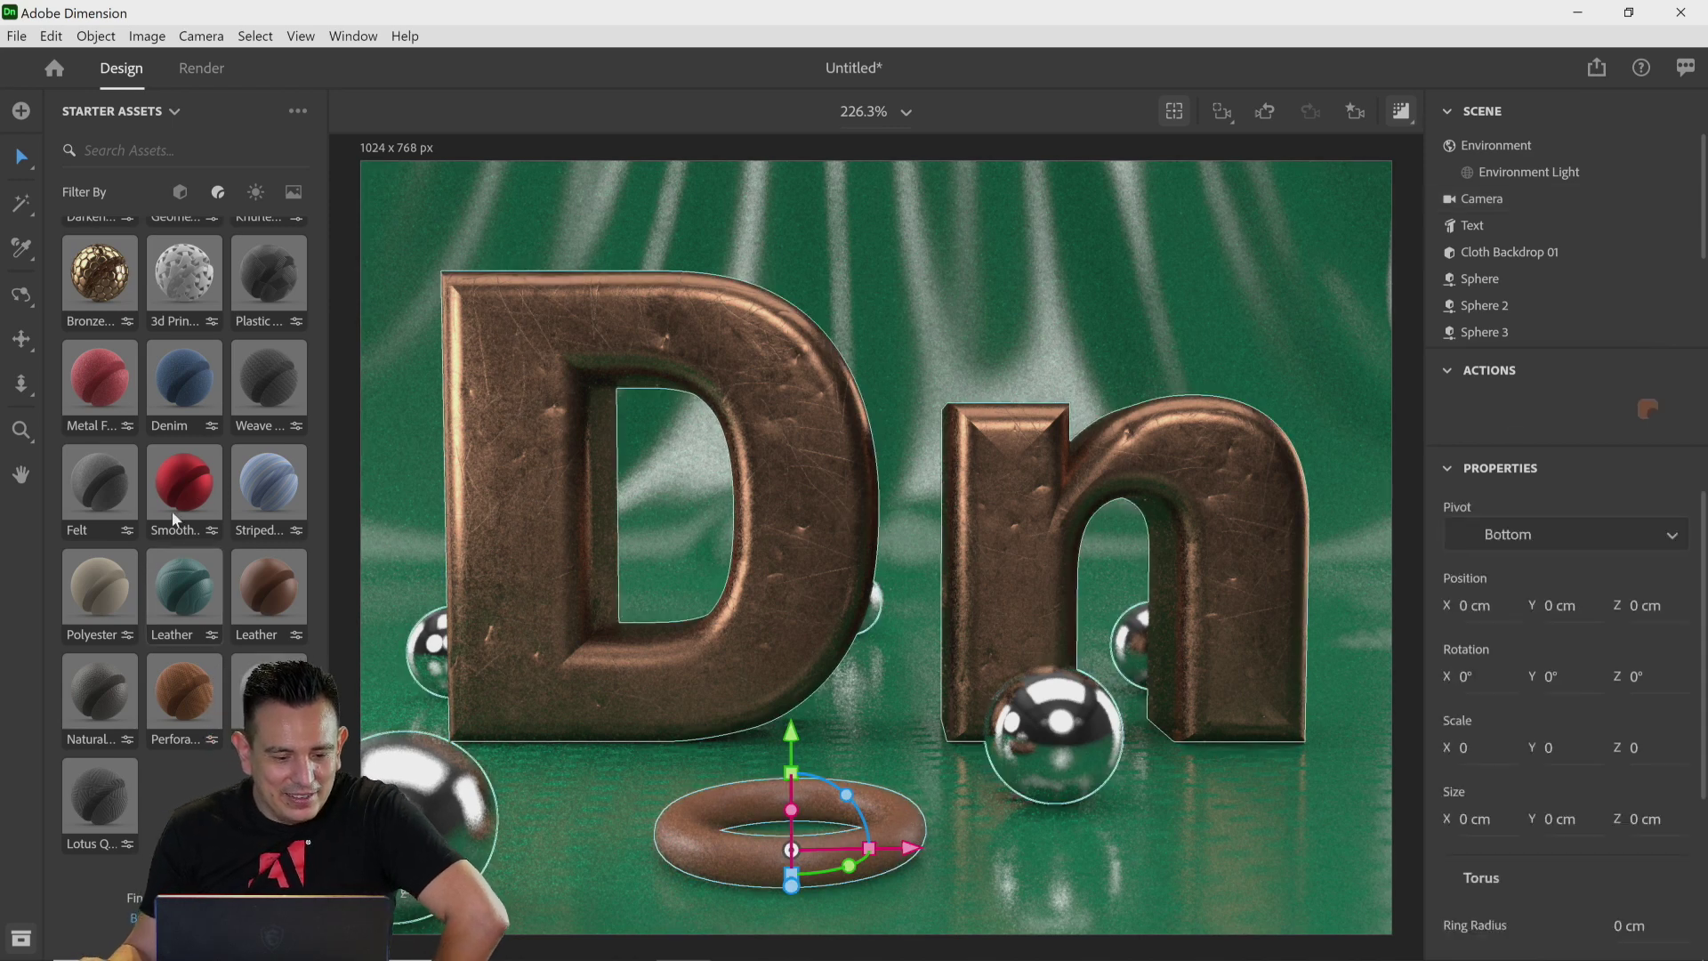
scroll(142, 564, "up", 8)
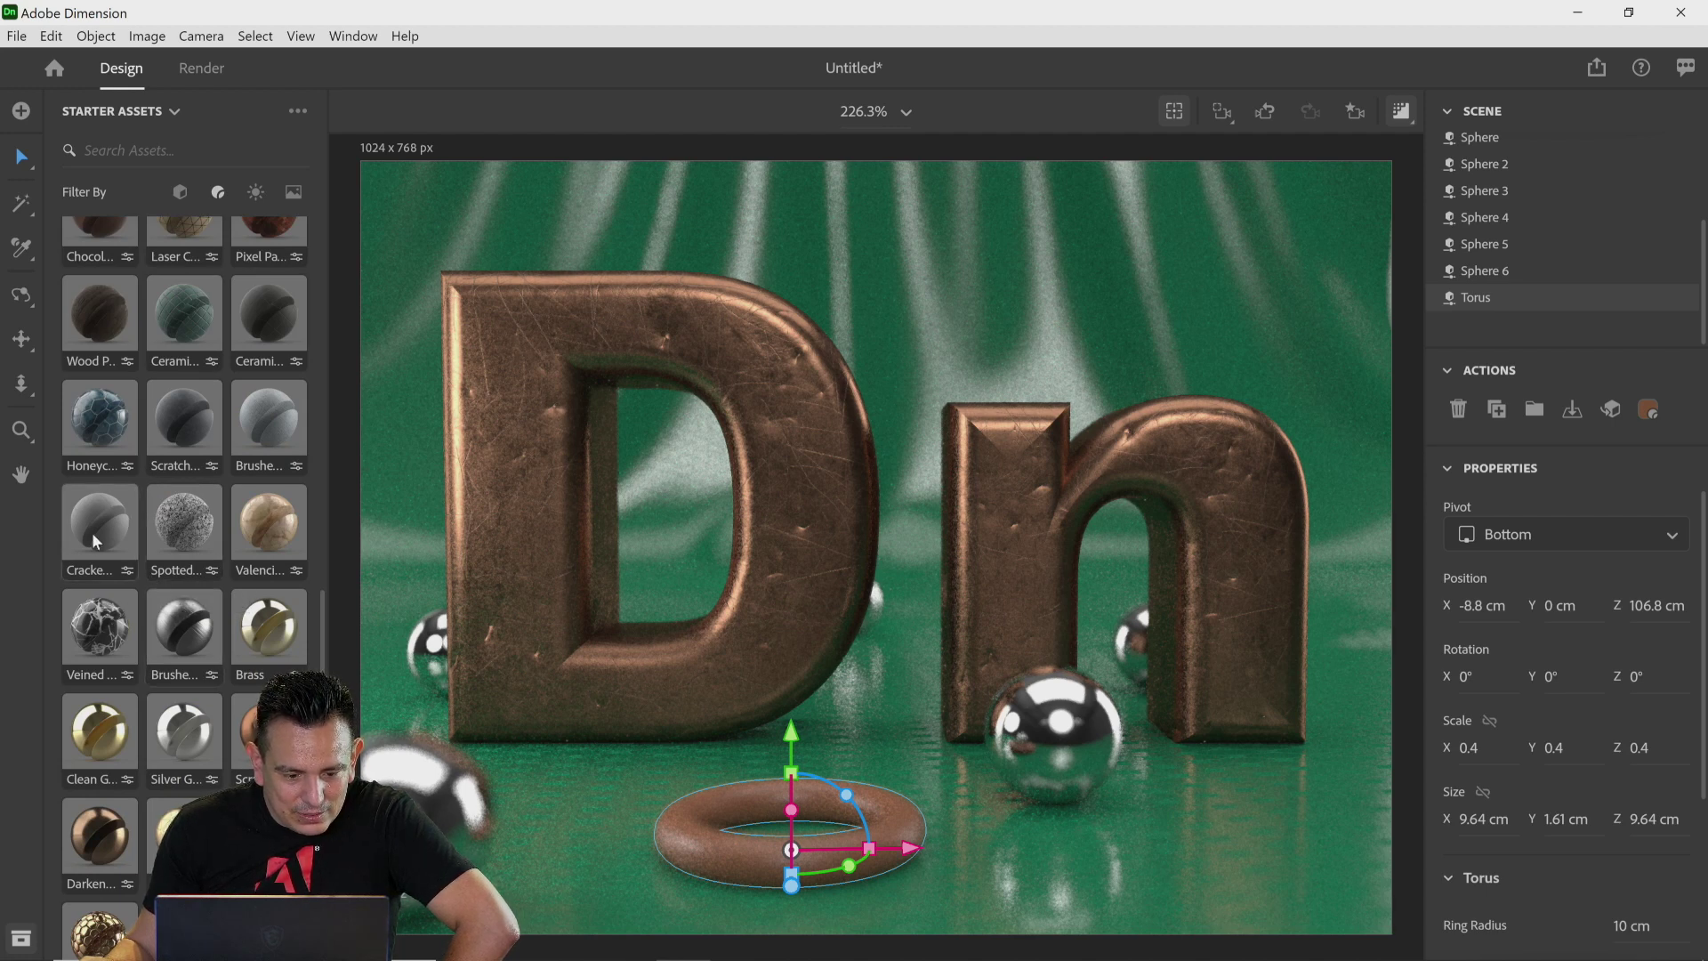
scroll(93, 538, "up", 3)
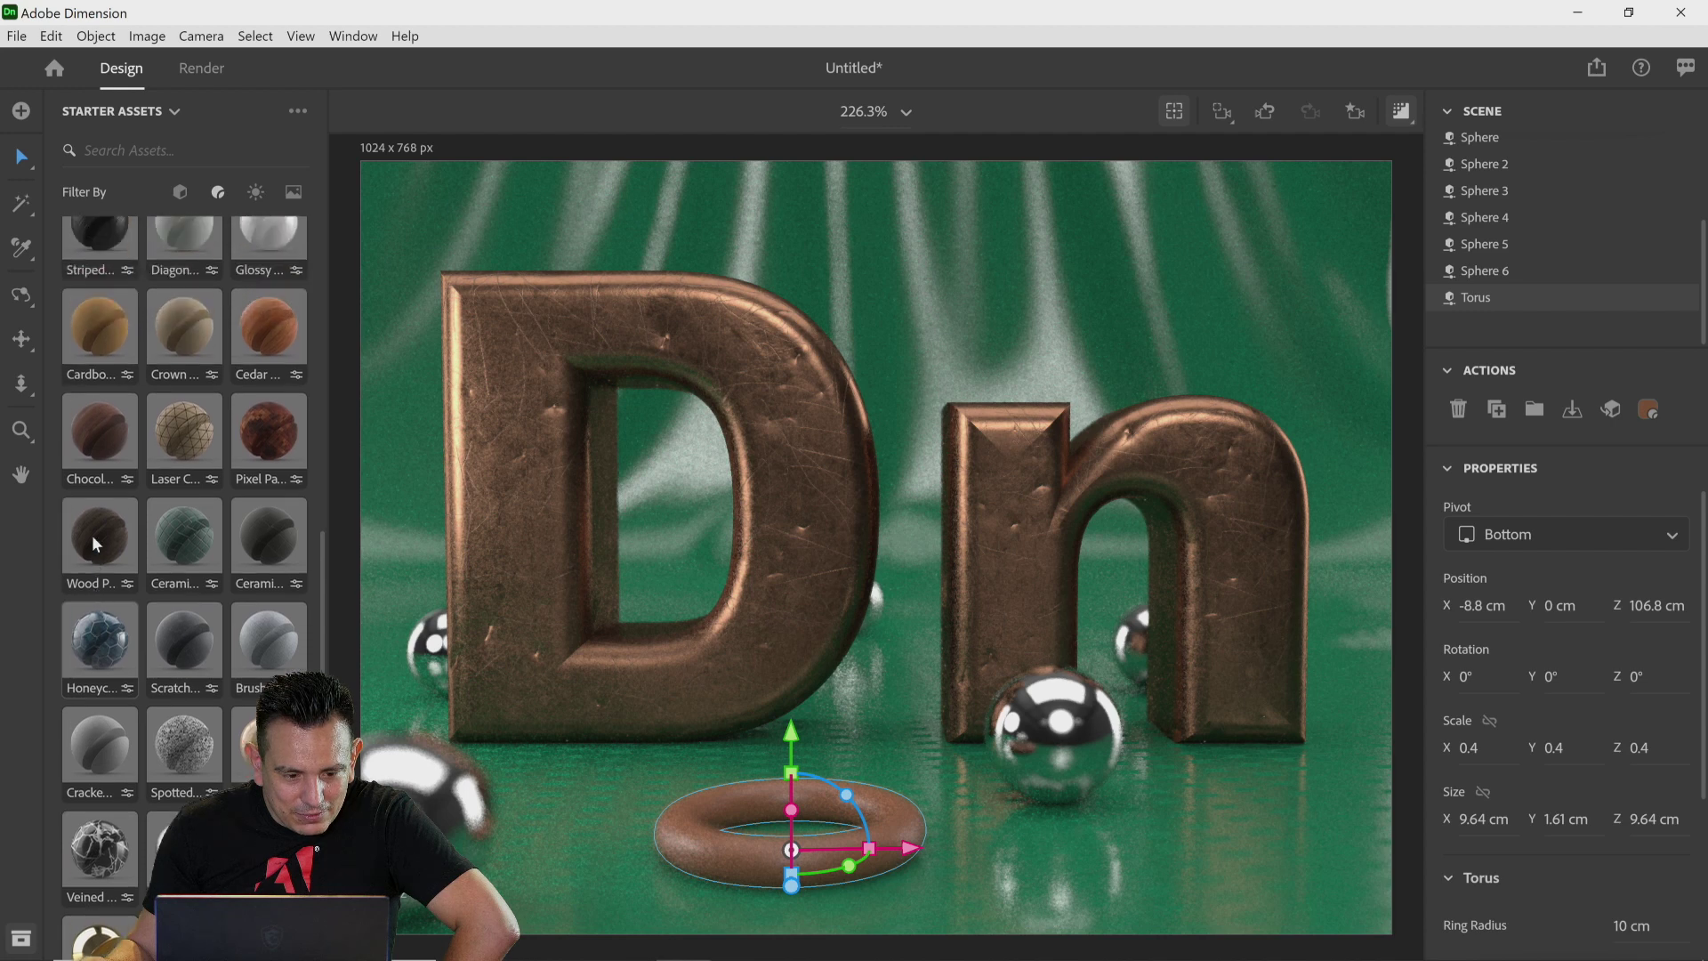
scroll(94, 541, "up", 12)
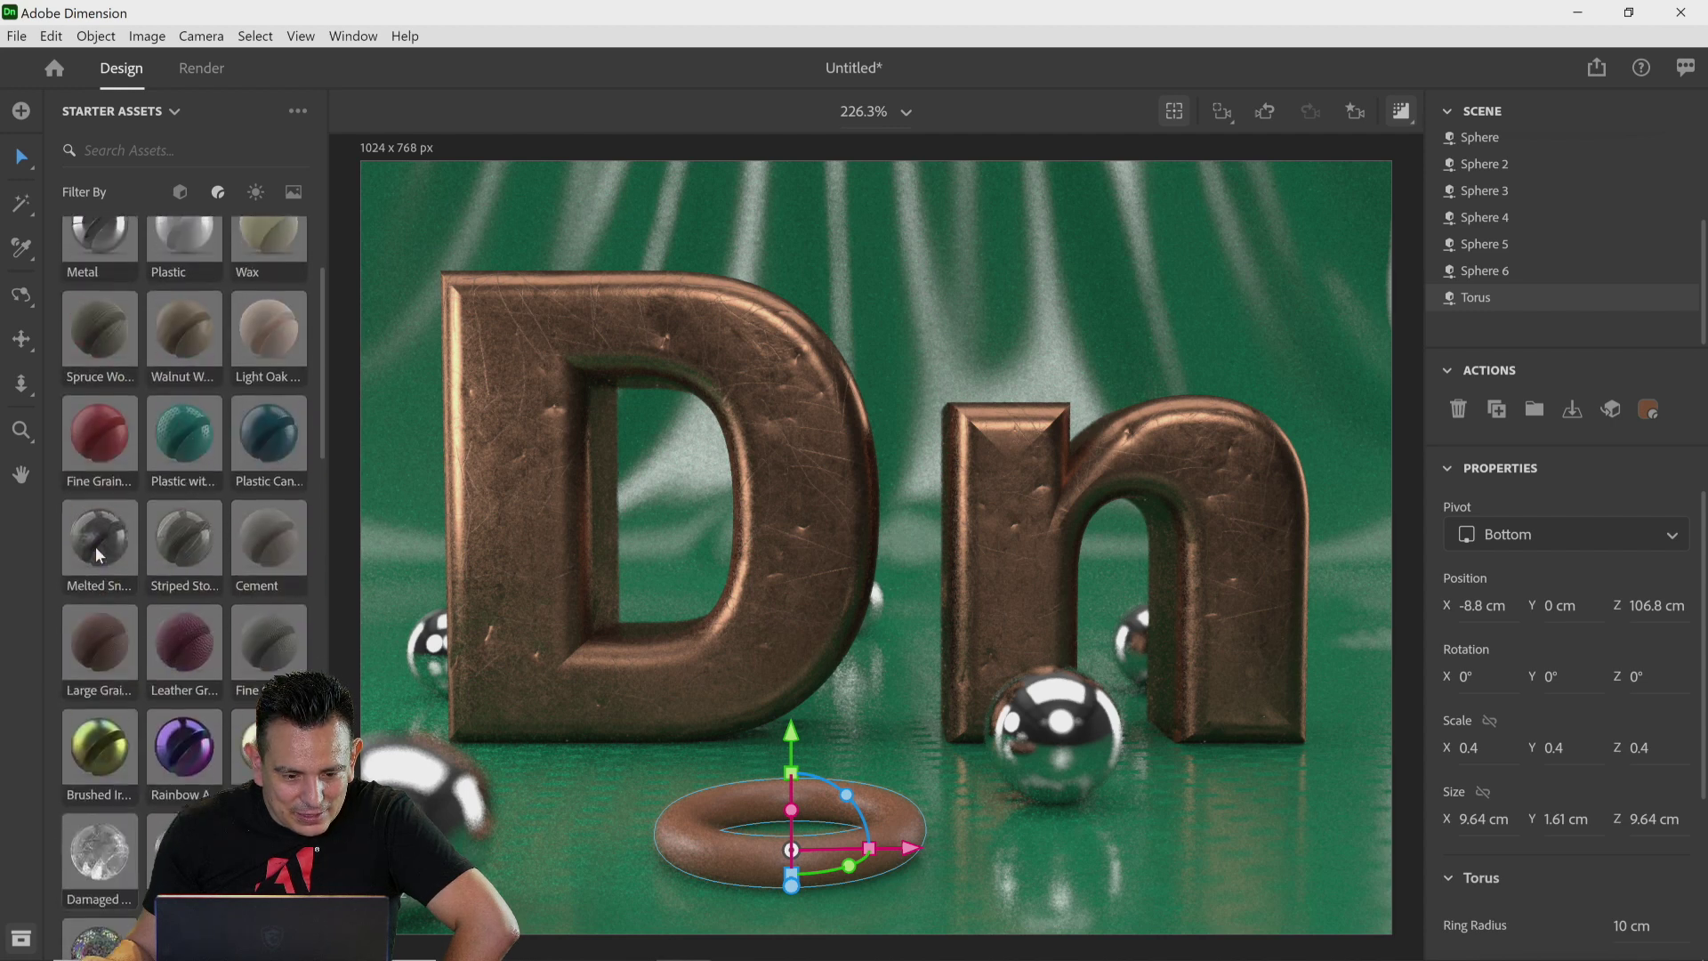
scroll(96, 552, "up", 2)
scroll(98, 553, "down", 3)
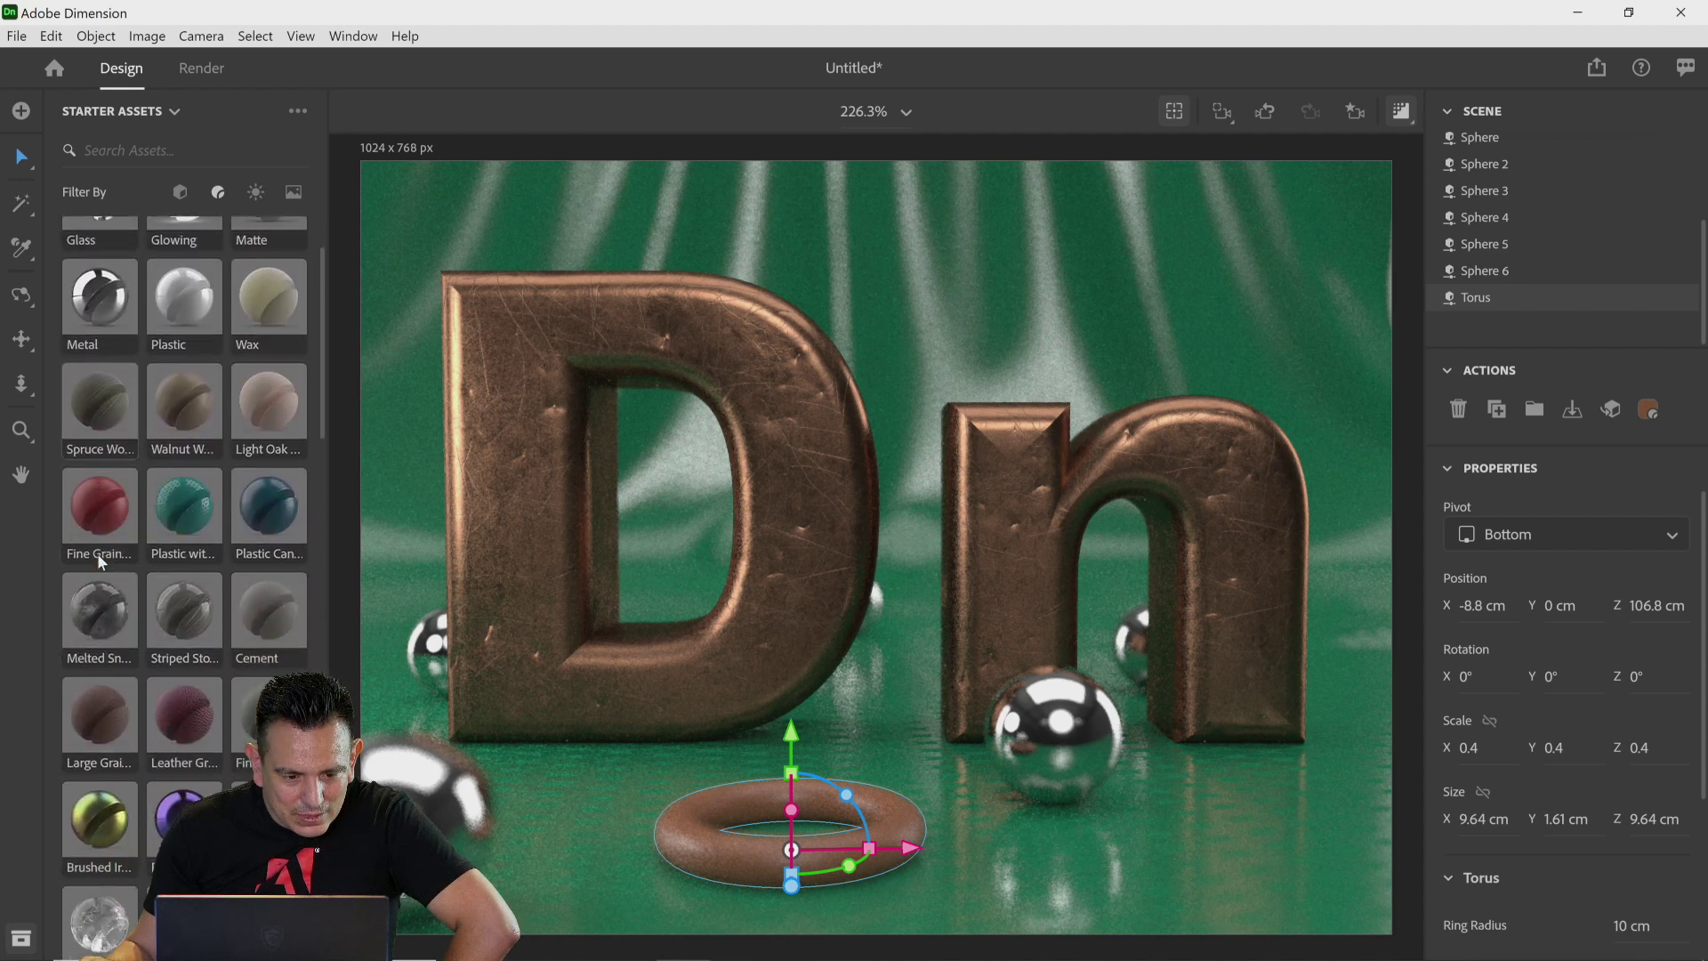
scroll(178, 551, "down", 5)
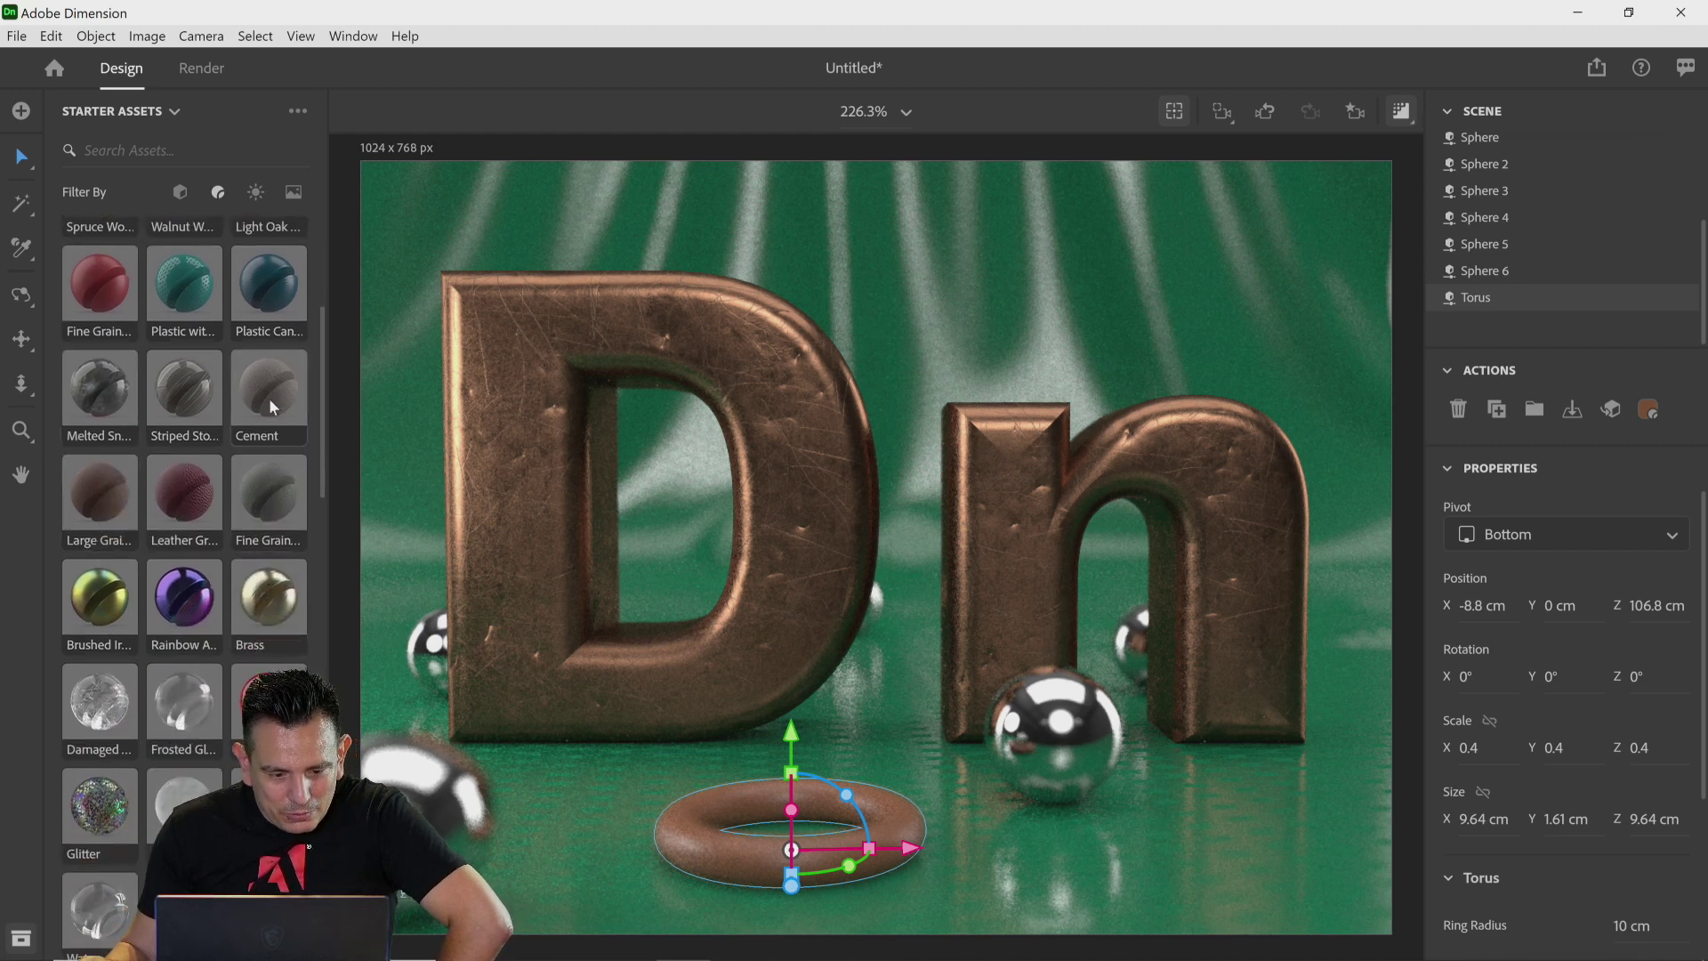
left_click_drag(269, 398, 707, 825)
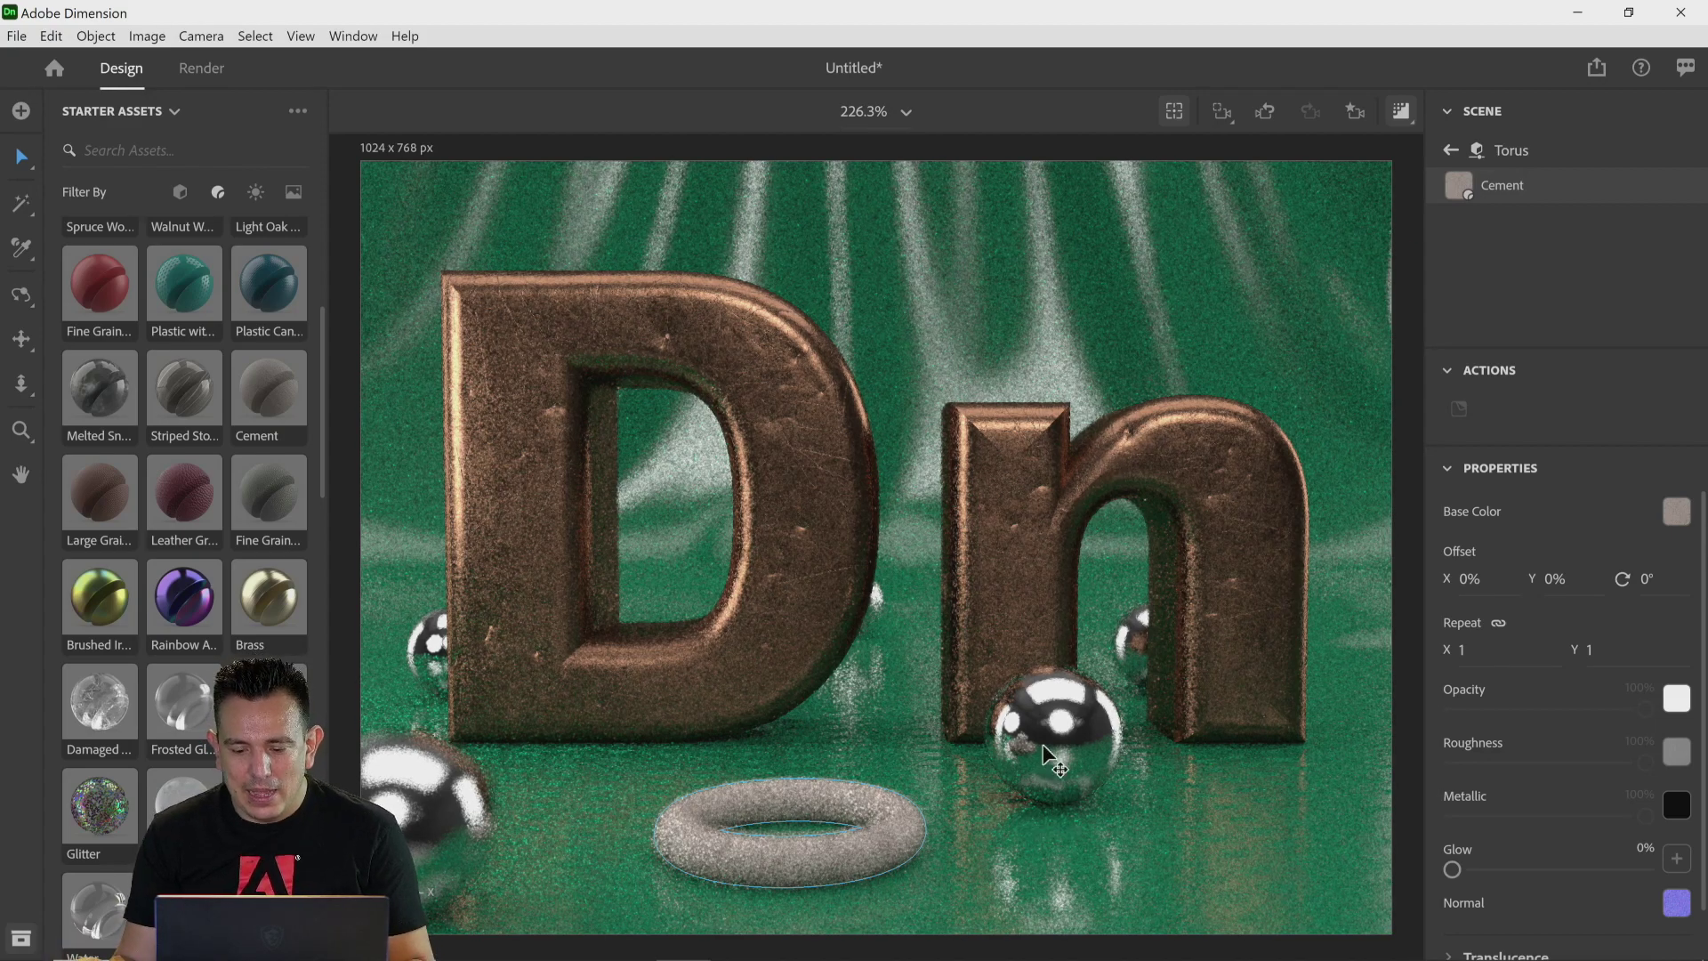
Step: Return to the scene list and delete all six spheres, Sphere through Sphere 6
left_click(1451, 156)
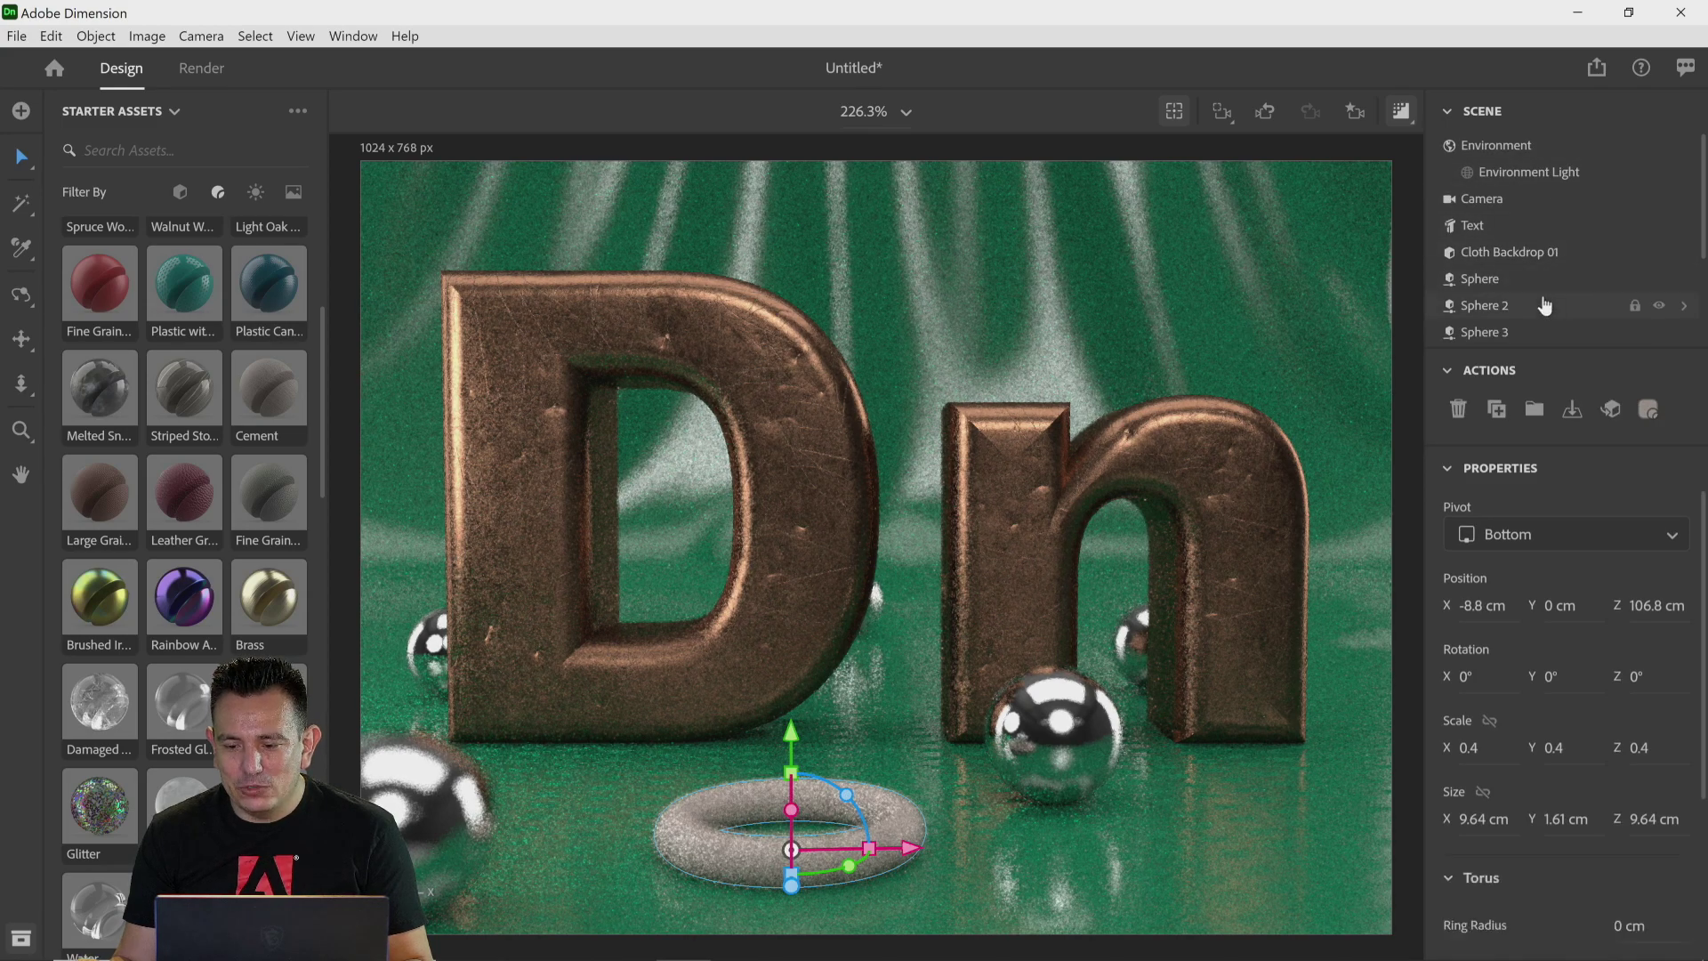
scroll(1544, 305, "down", 2)
scroll(1514, 264, "up", 3)
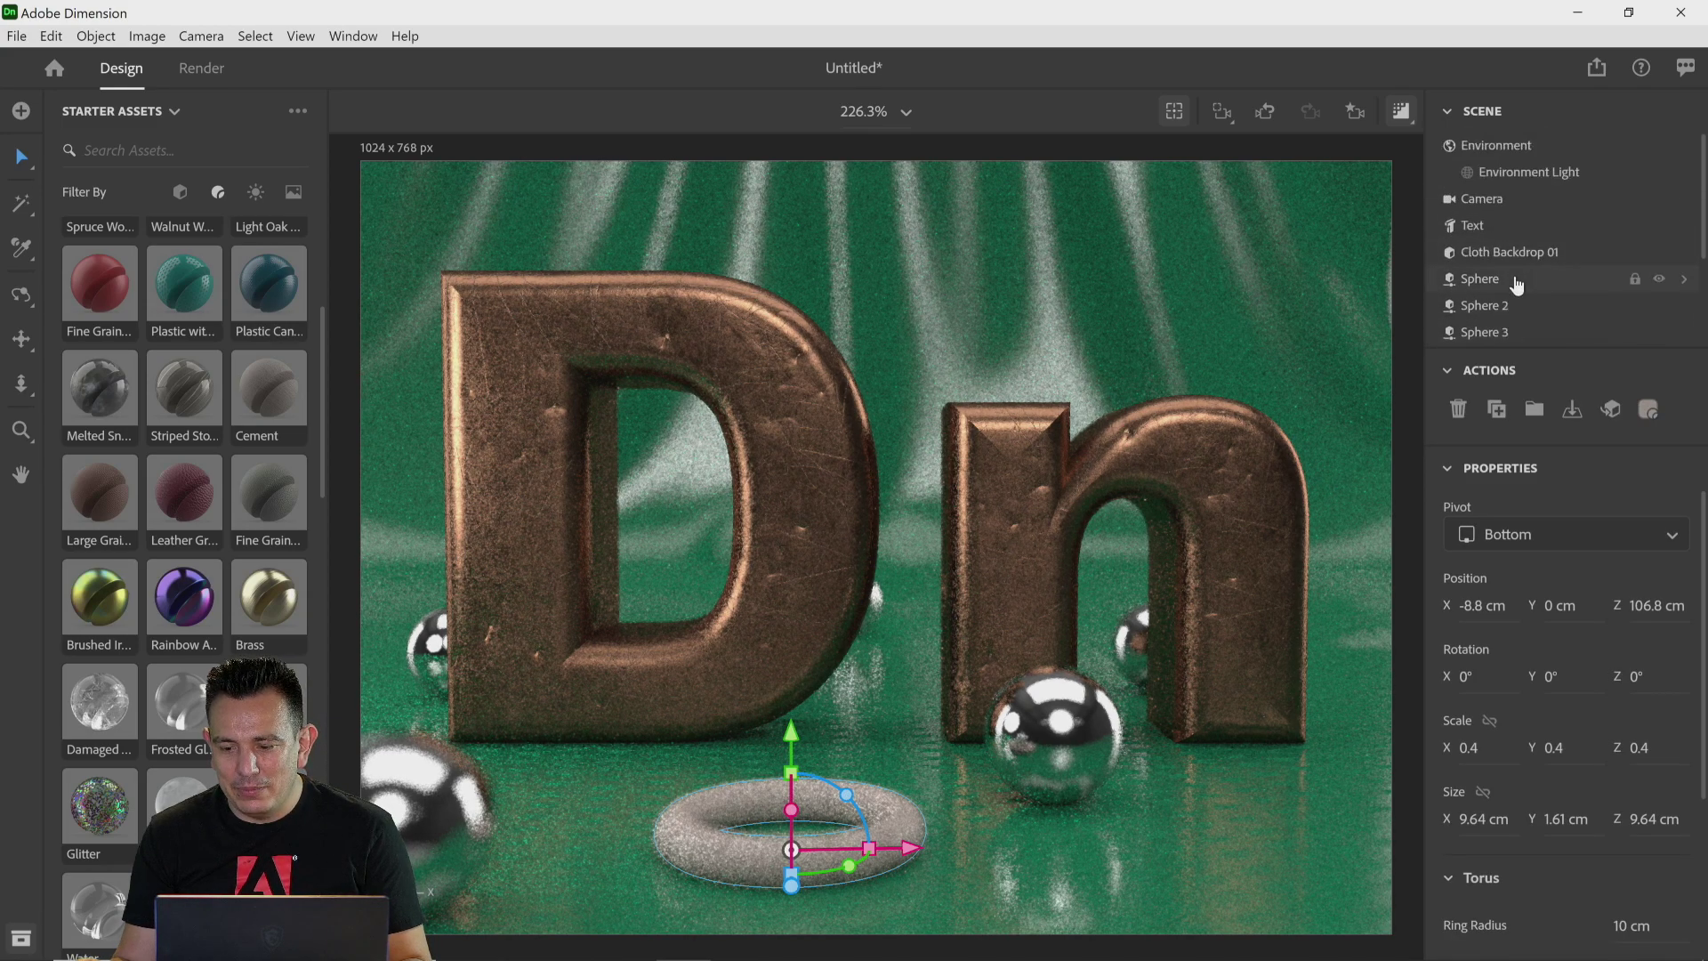
left_click(1517, 281)
scroll(1521, 284, "down", 3)
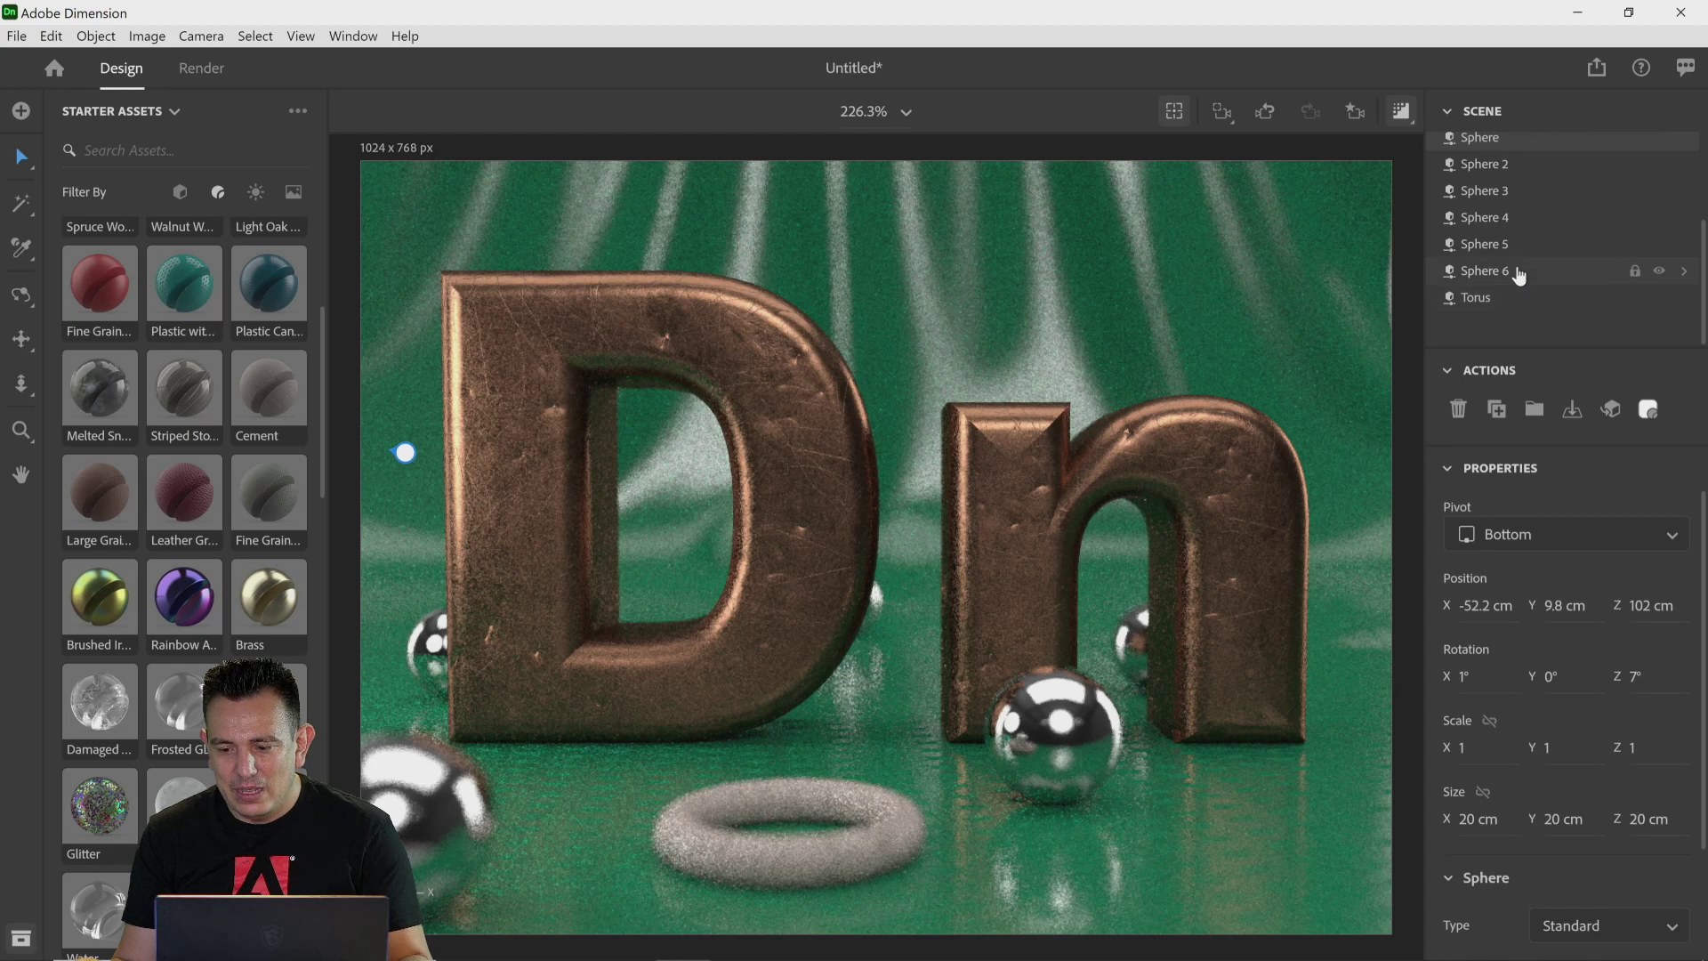
left_click(1518, 275, "shift")
key("Delete")
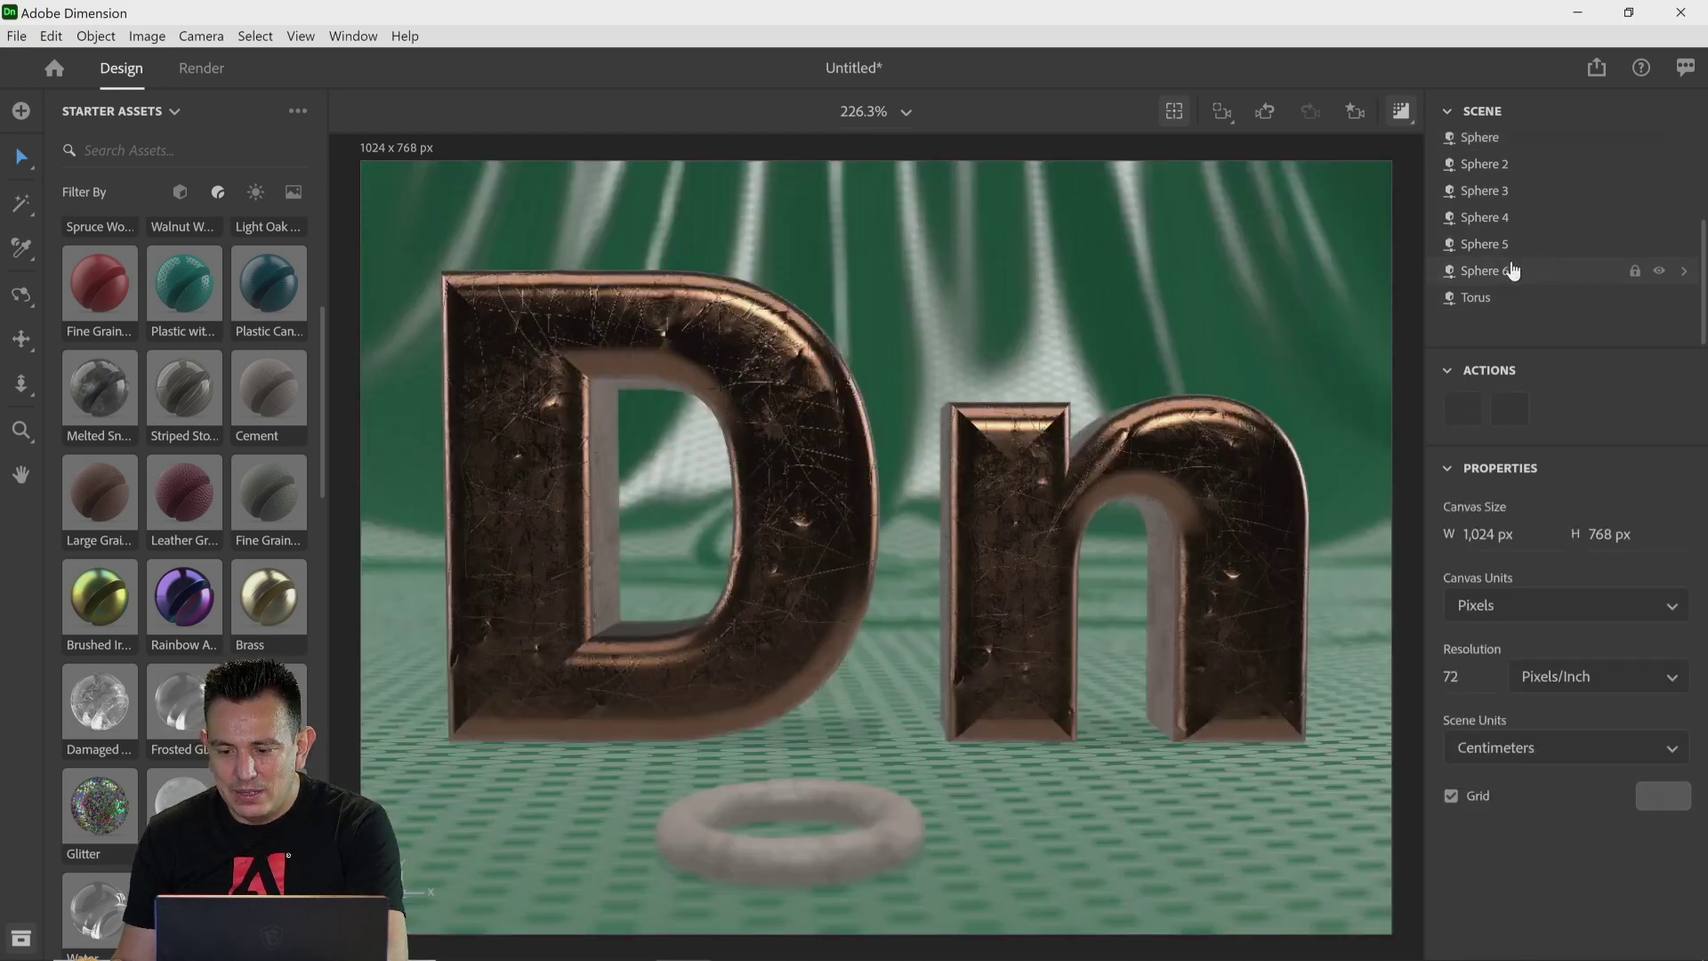
left_click(1512, 224)
key("Delete")
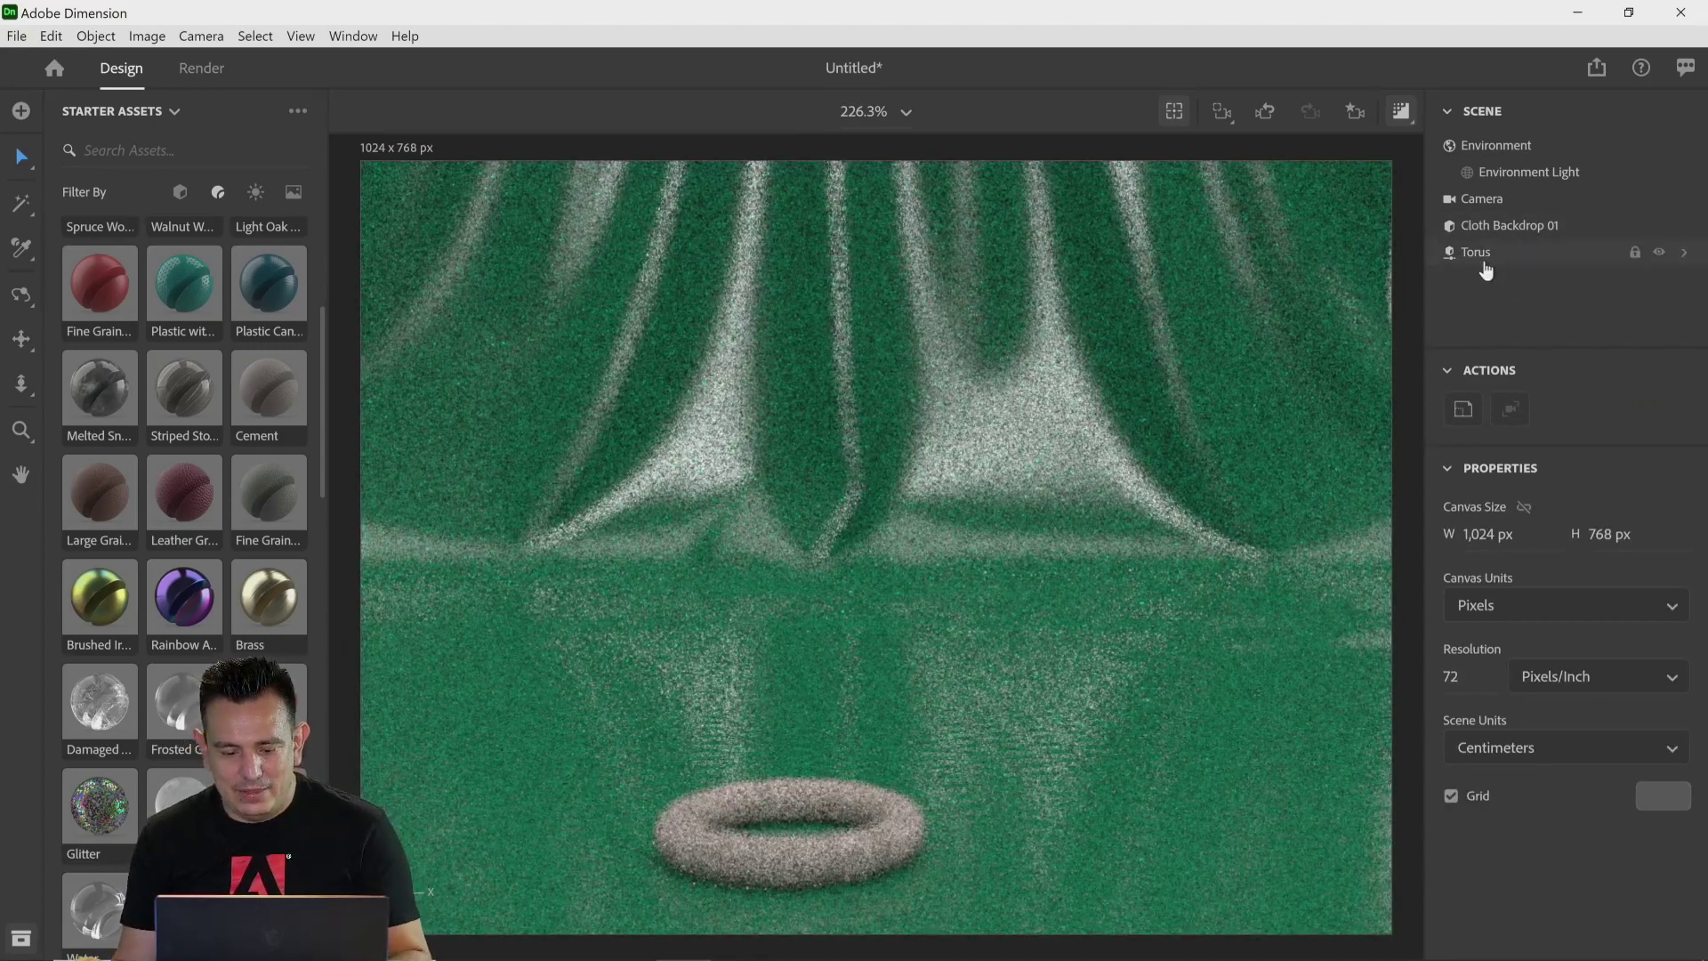
key("ctrl+z")
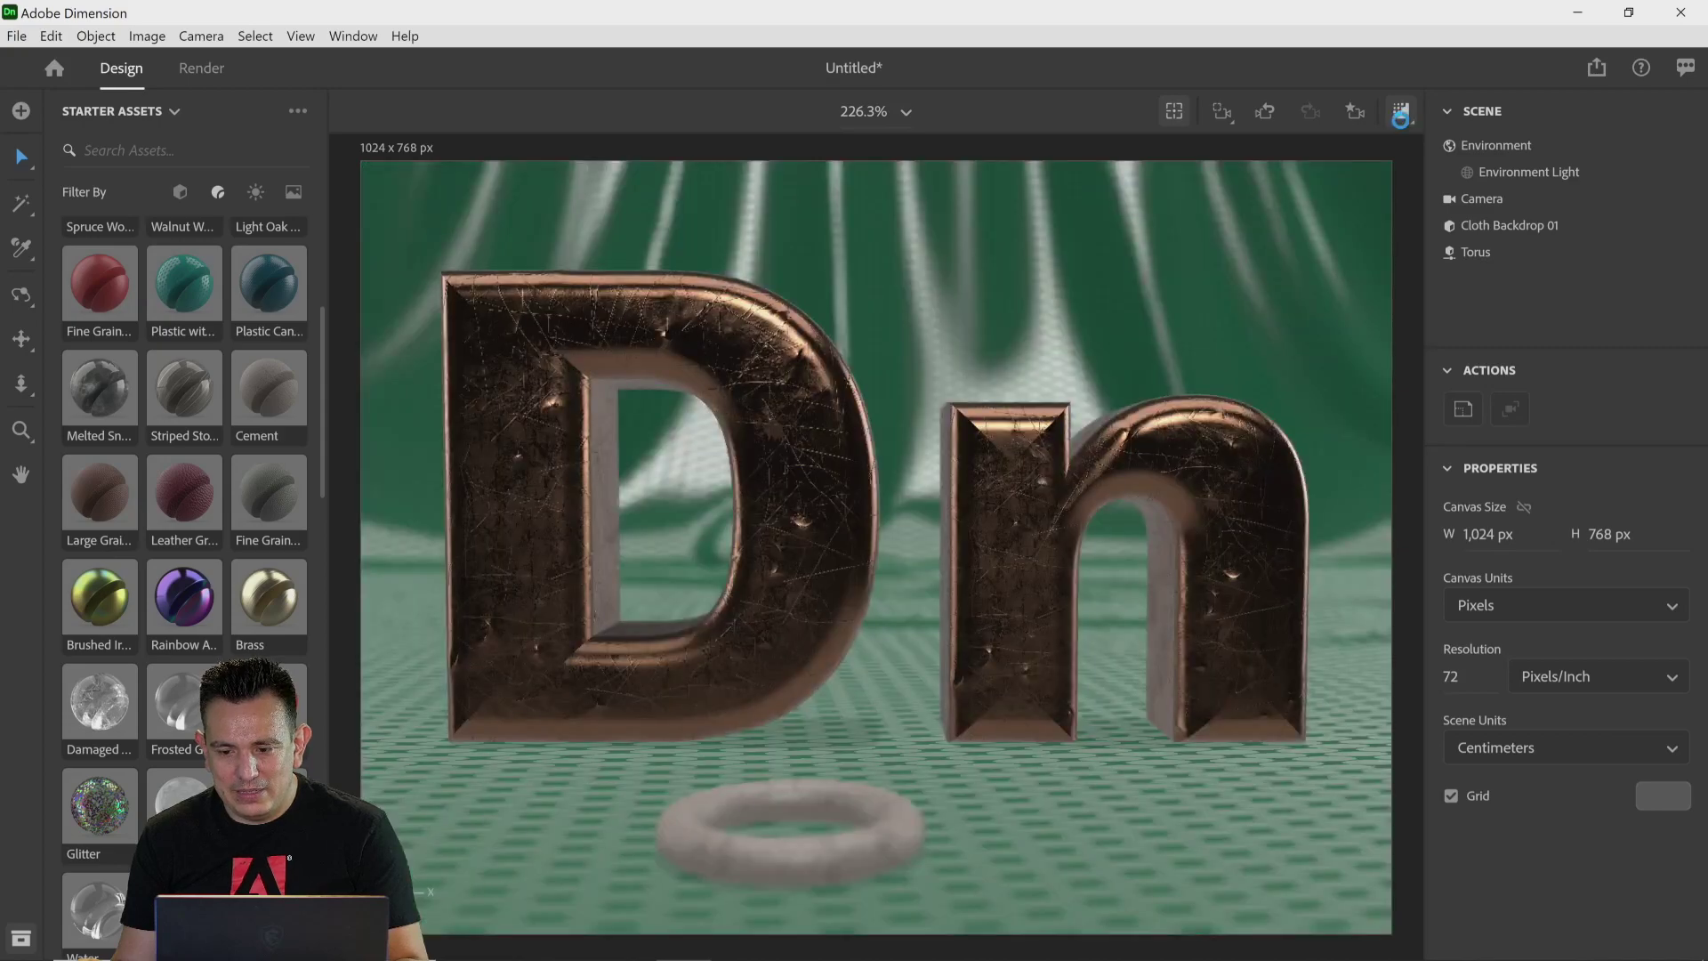
Step: Delete the torus and the Cloth Backdrop 01 model from the scene
left_click(1476, 281)
key("Delete")
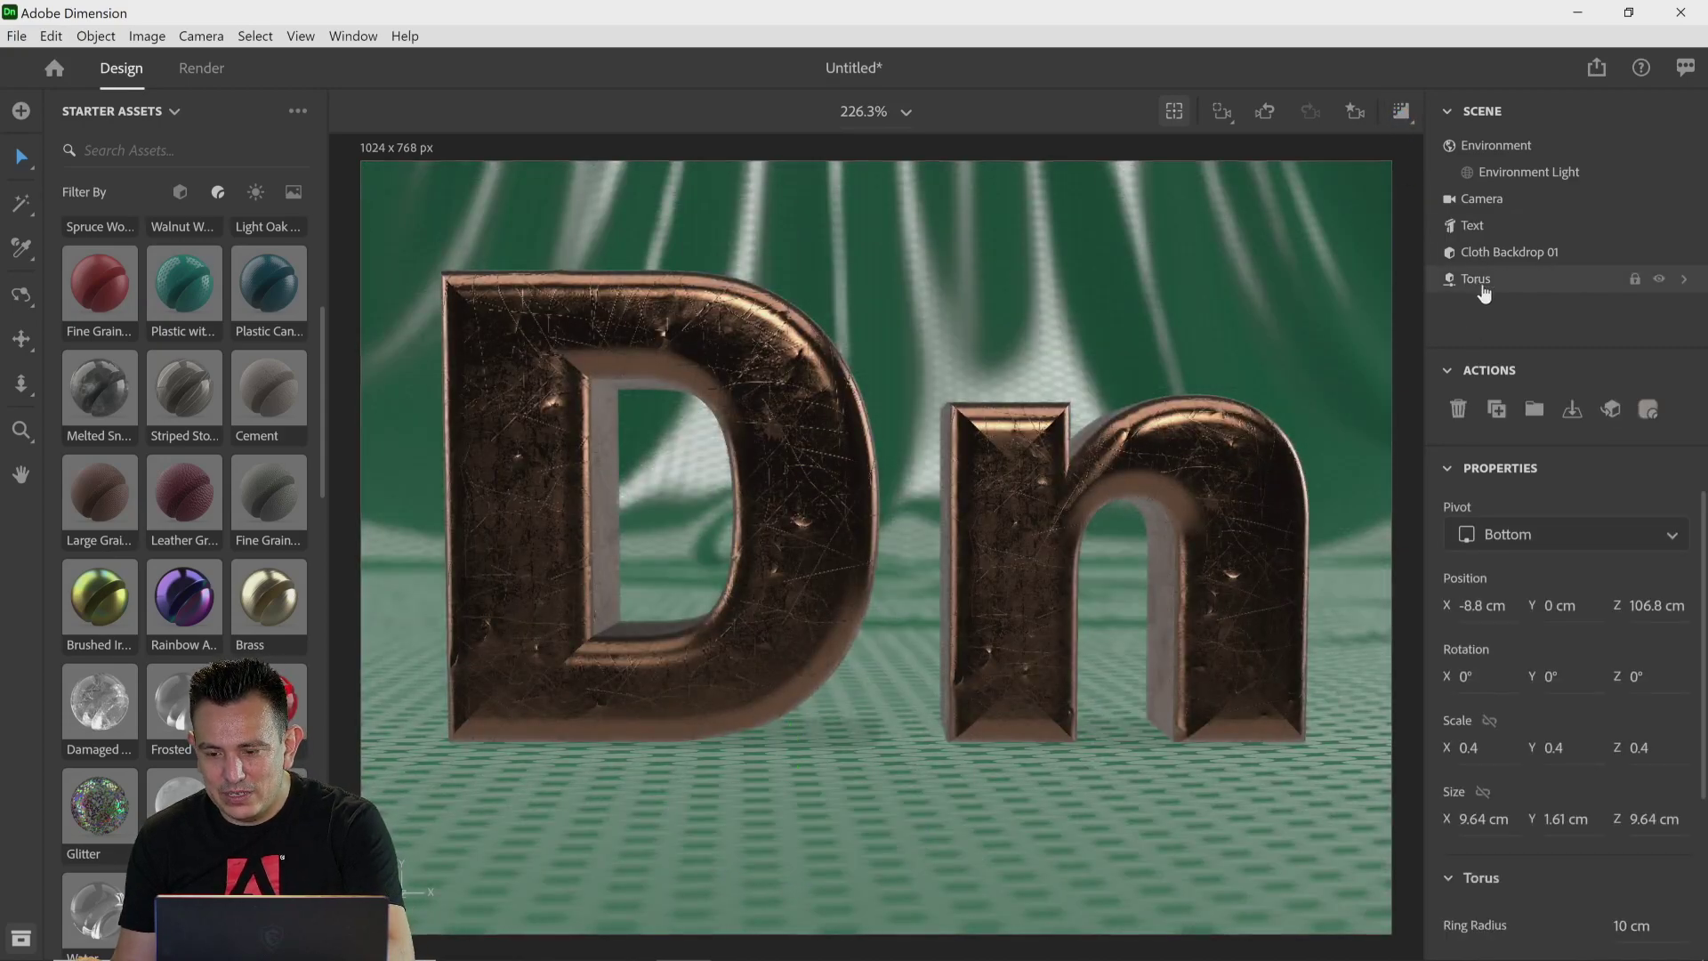
left_click(1485, 254)
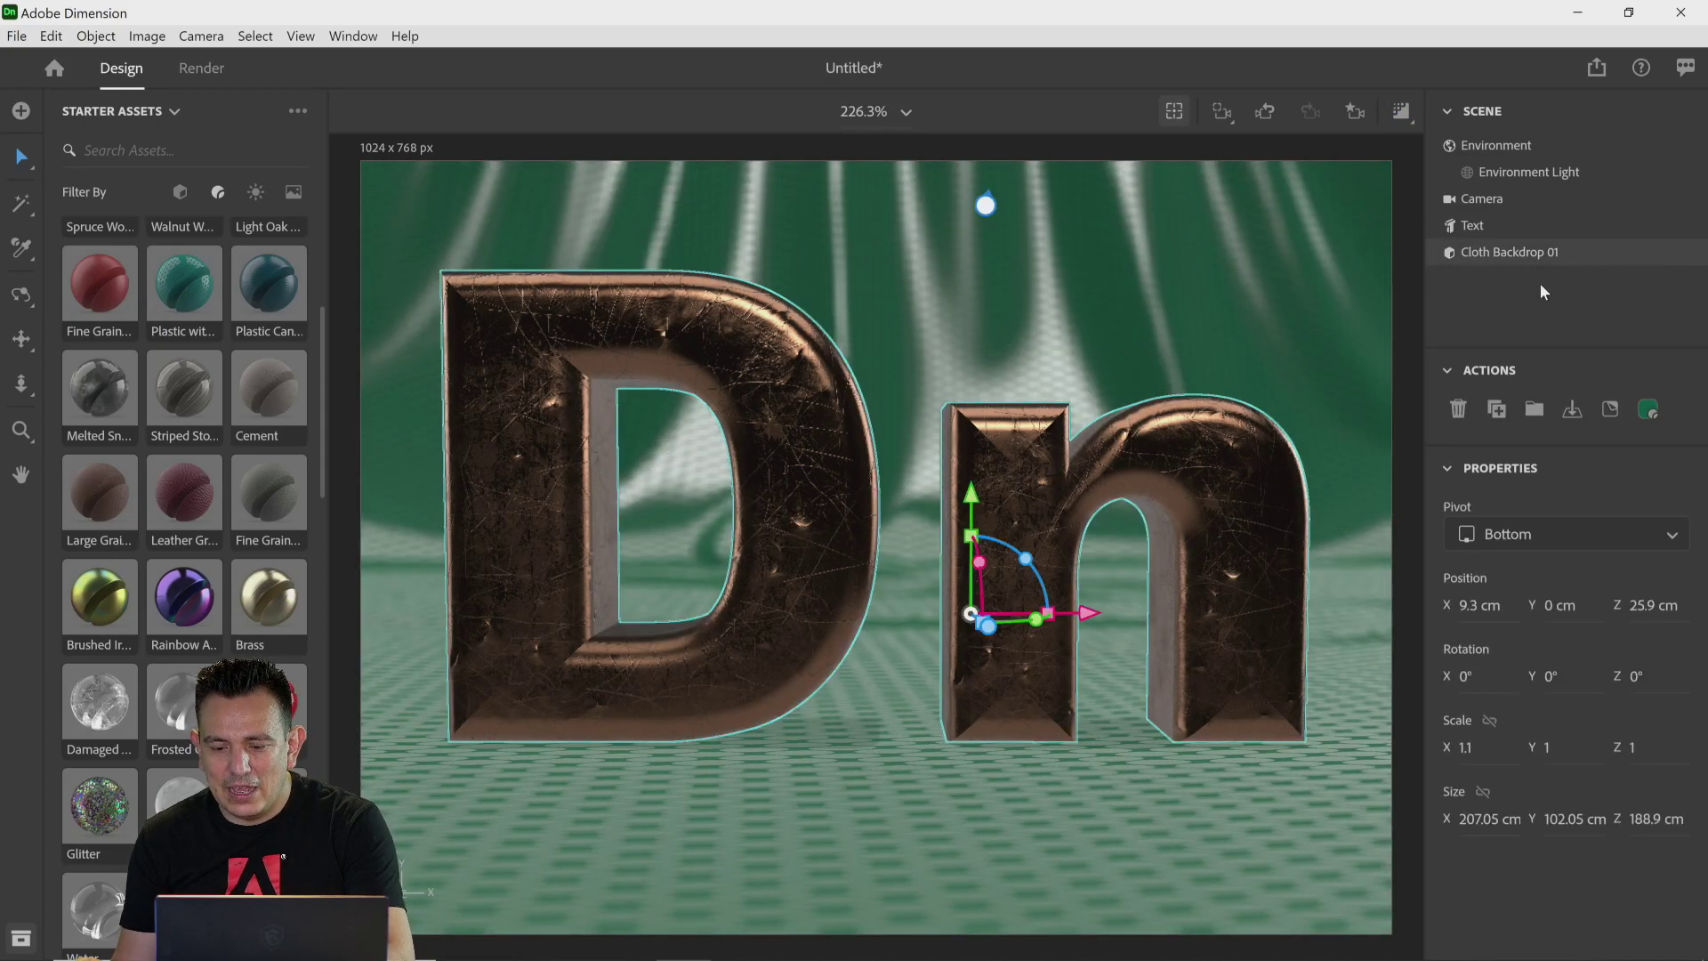
key("Delete")
Step: Select the text and set its Y rotation to 0°
left_click(1067, 485)
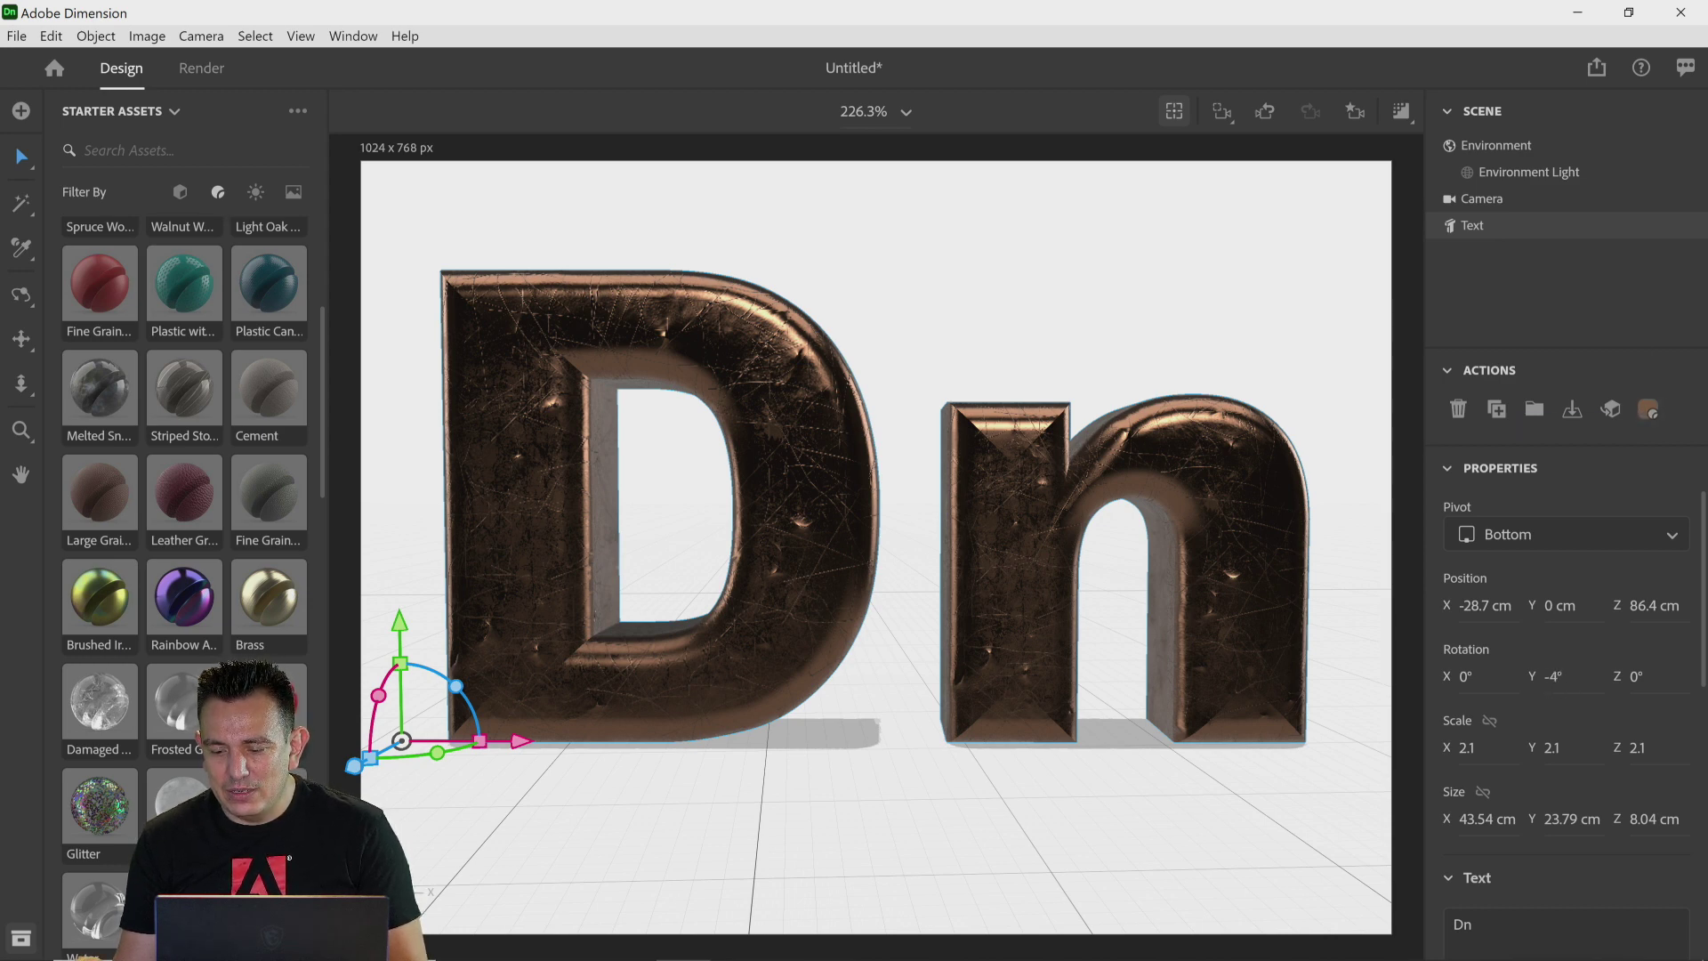
left_click_drag(437, 752, 437, 752)
left_click(1556, 678)
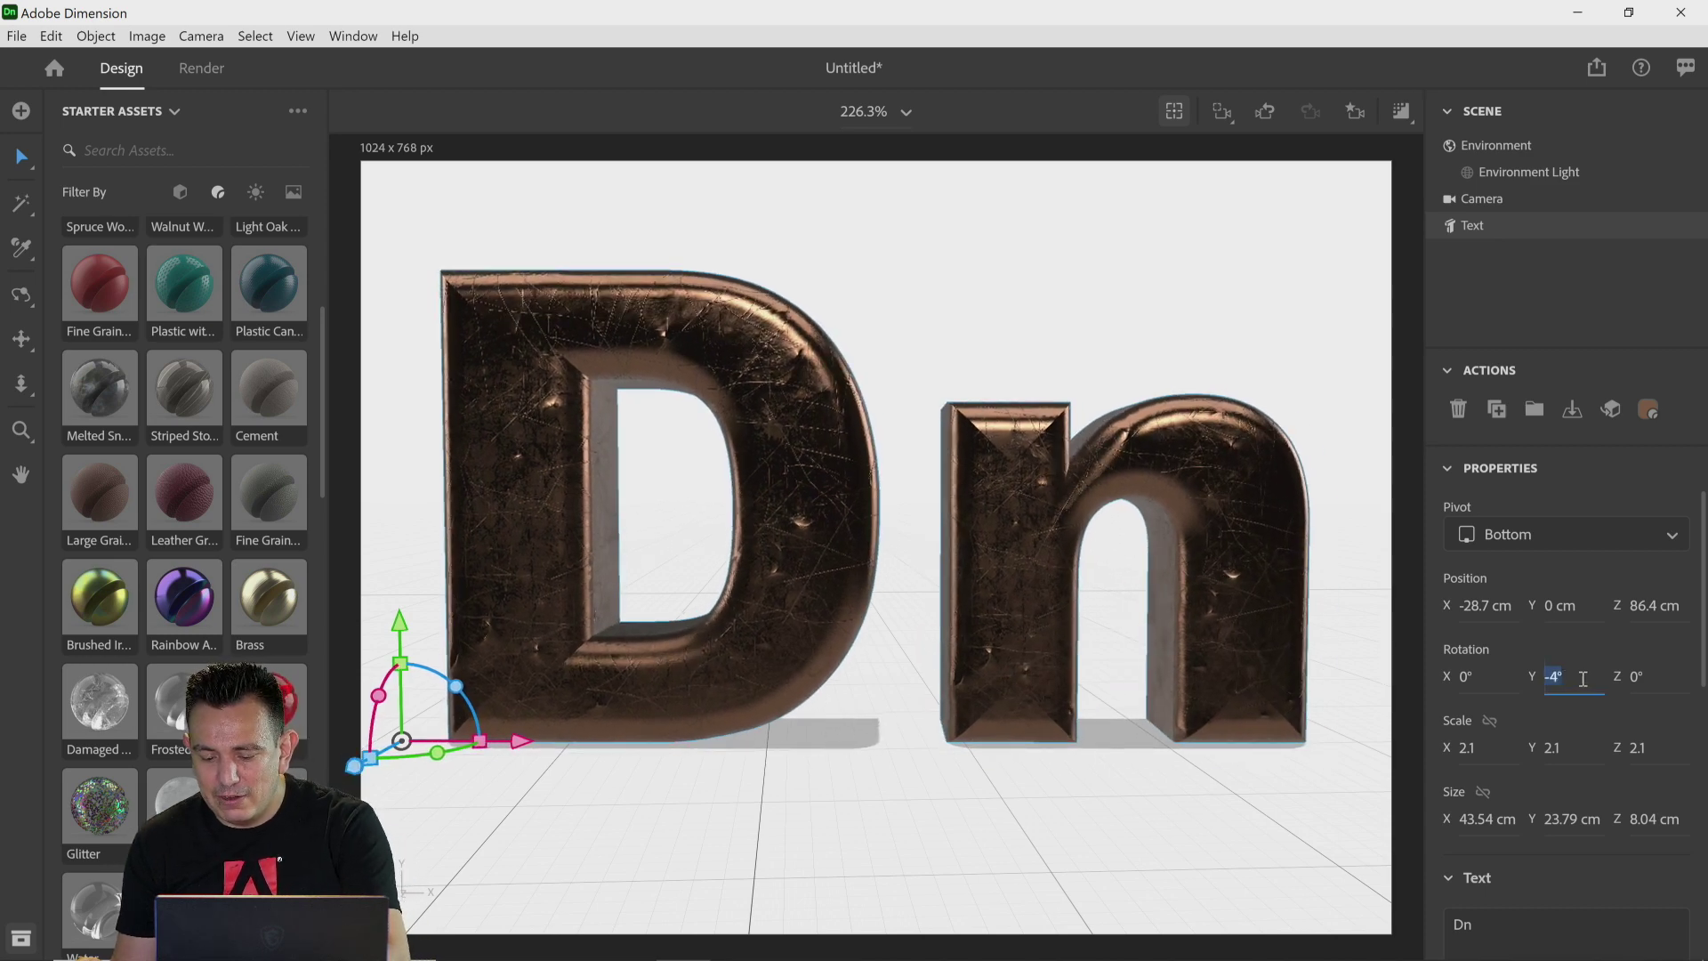
type("0")
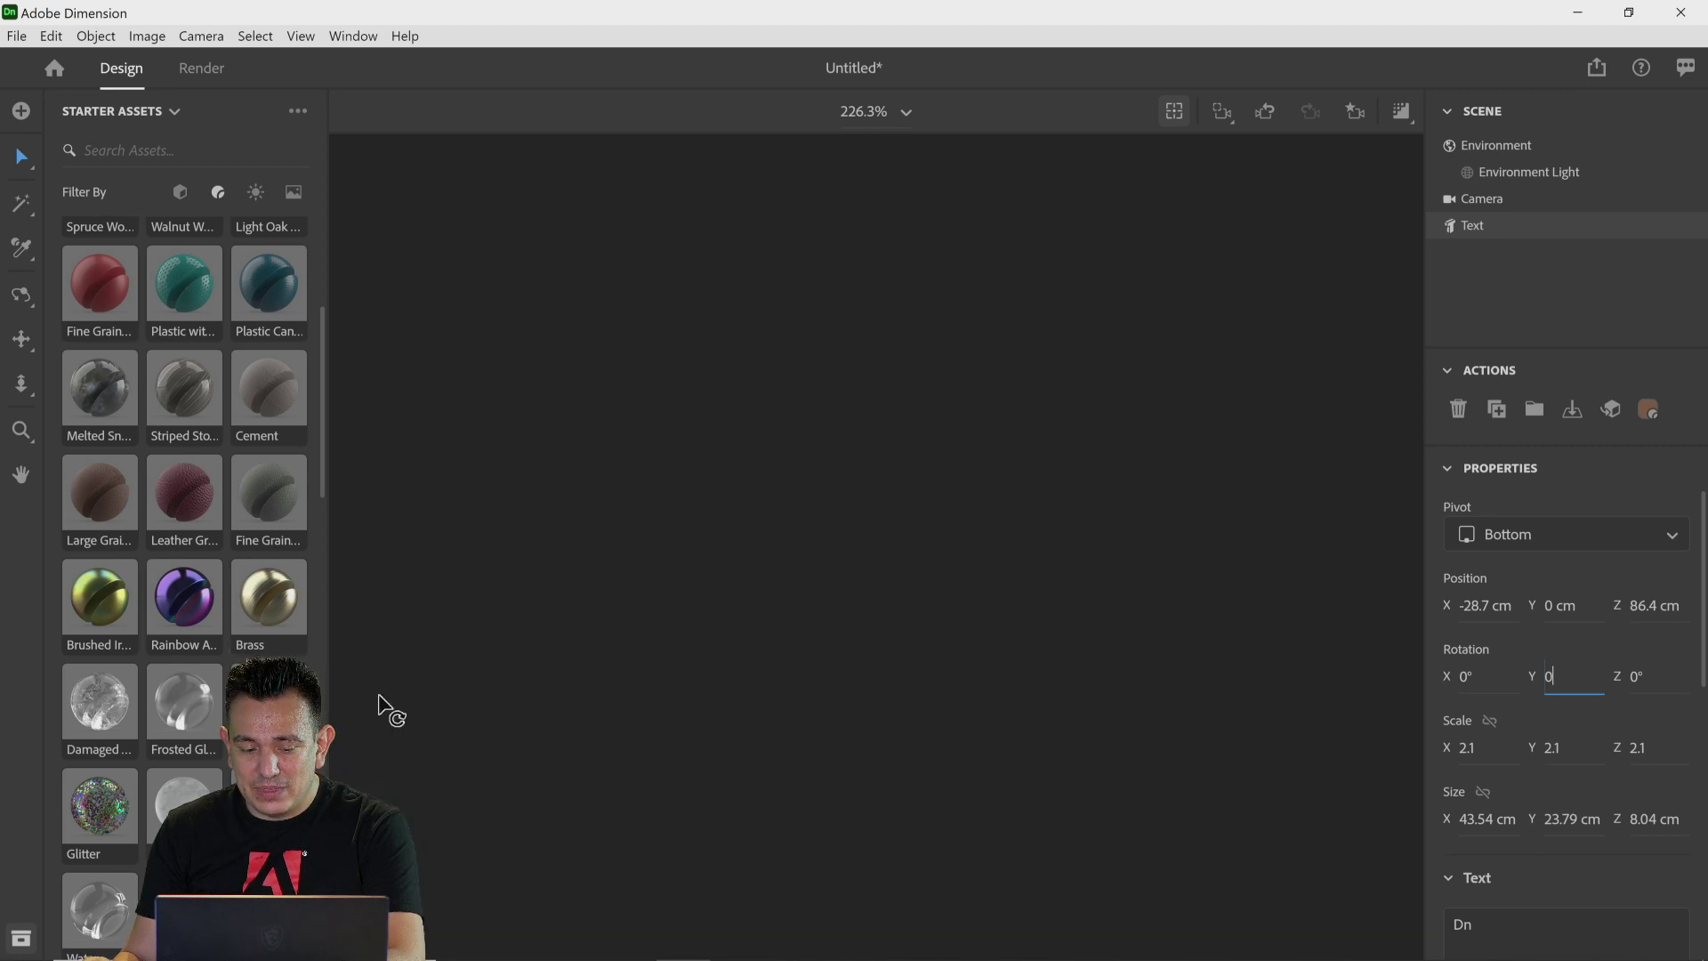
Step: Tilt the text to lie flat with an X rotation of 90° and drop it onto the ground
left_click_drag(380, 691, 425, 651)
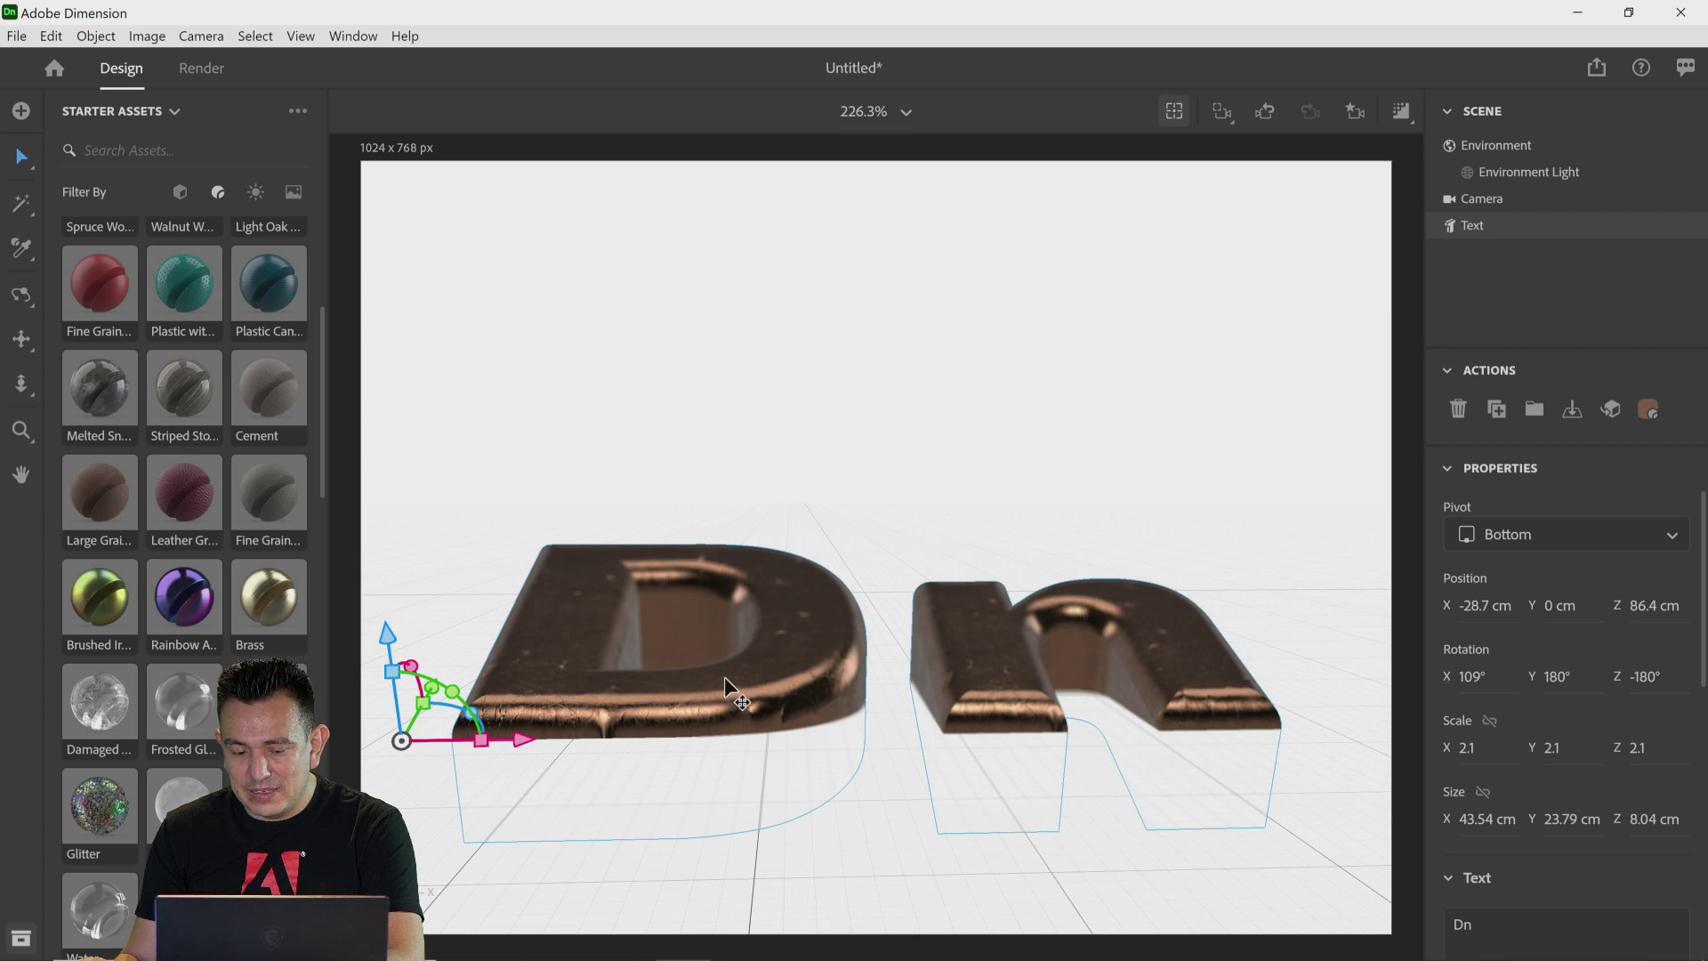
left_click(1494, 676)
type("90")
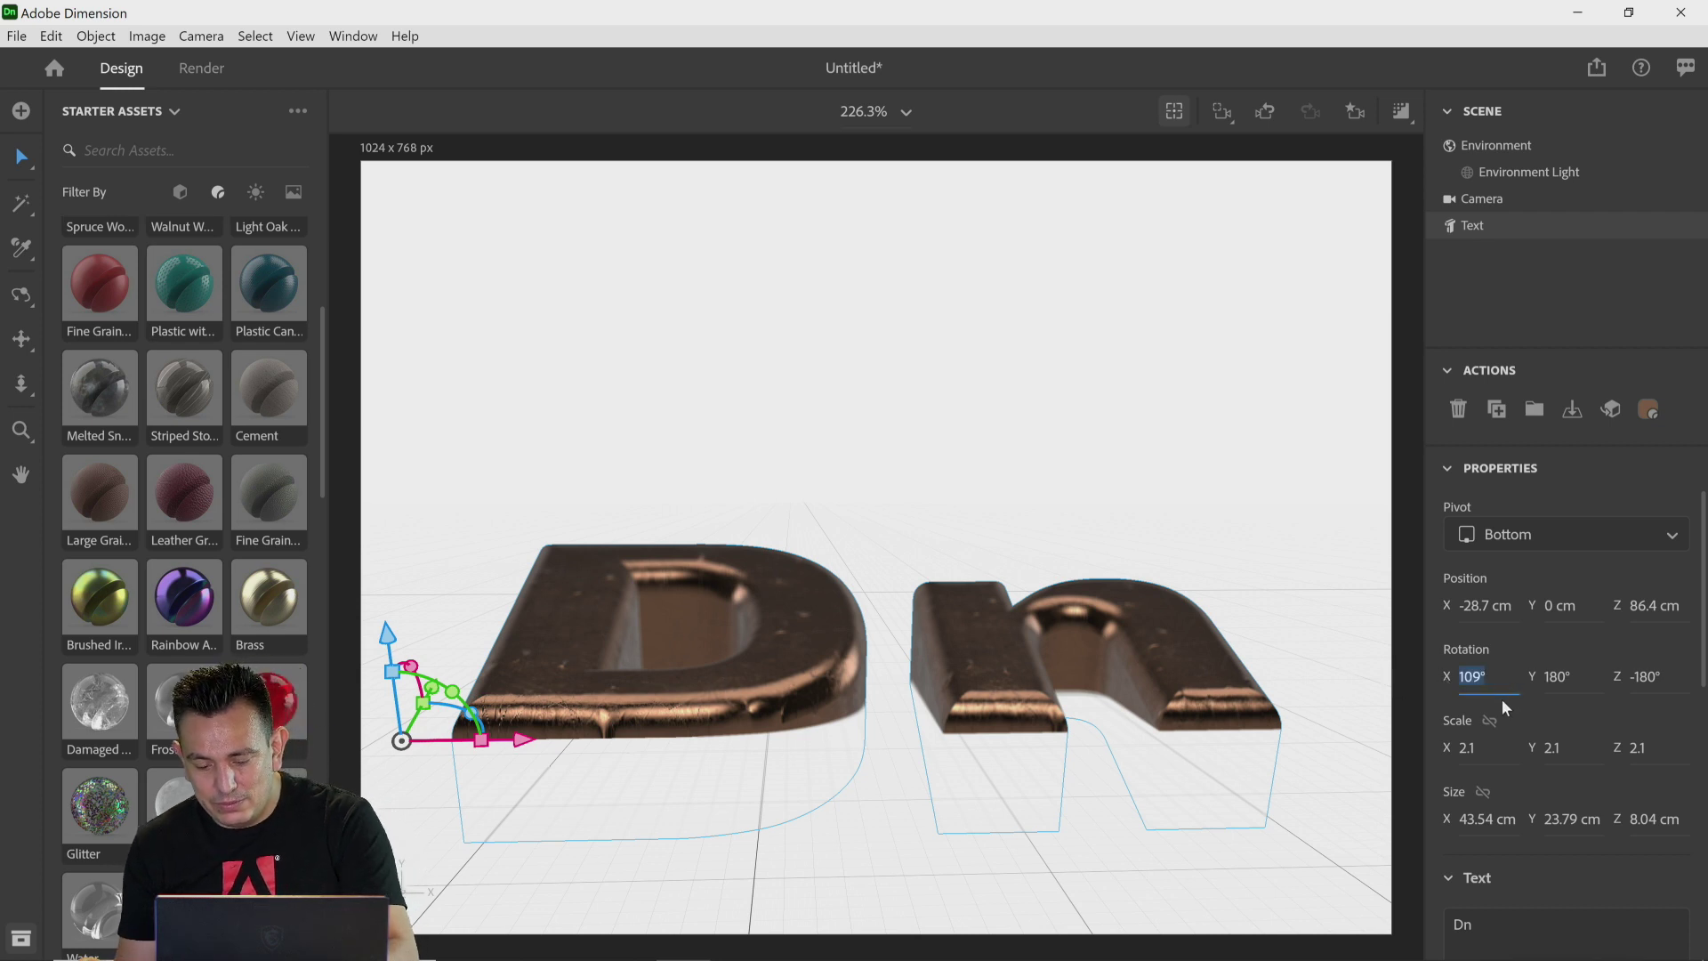
left_click(1563, 676)
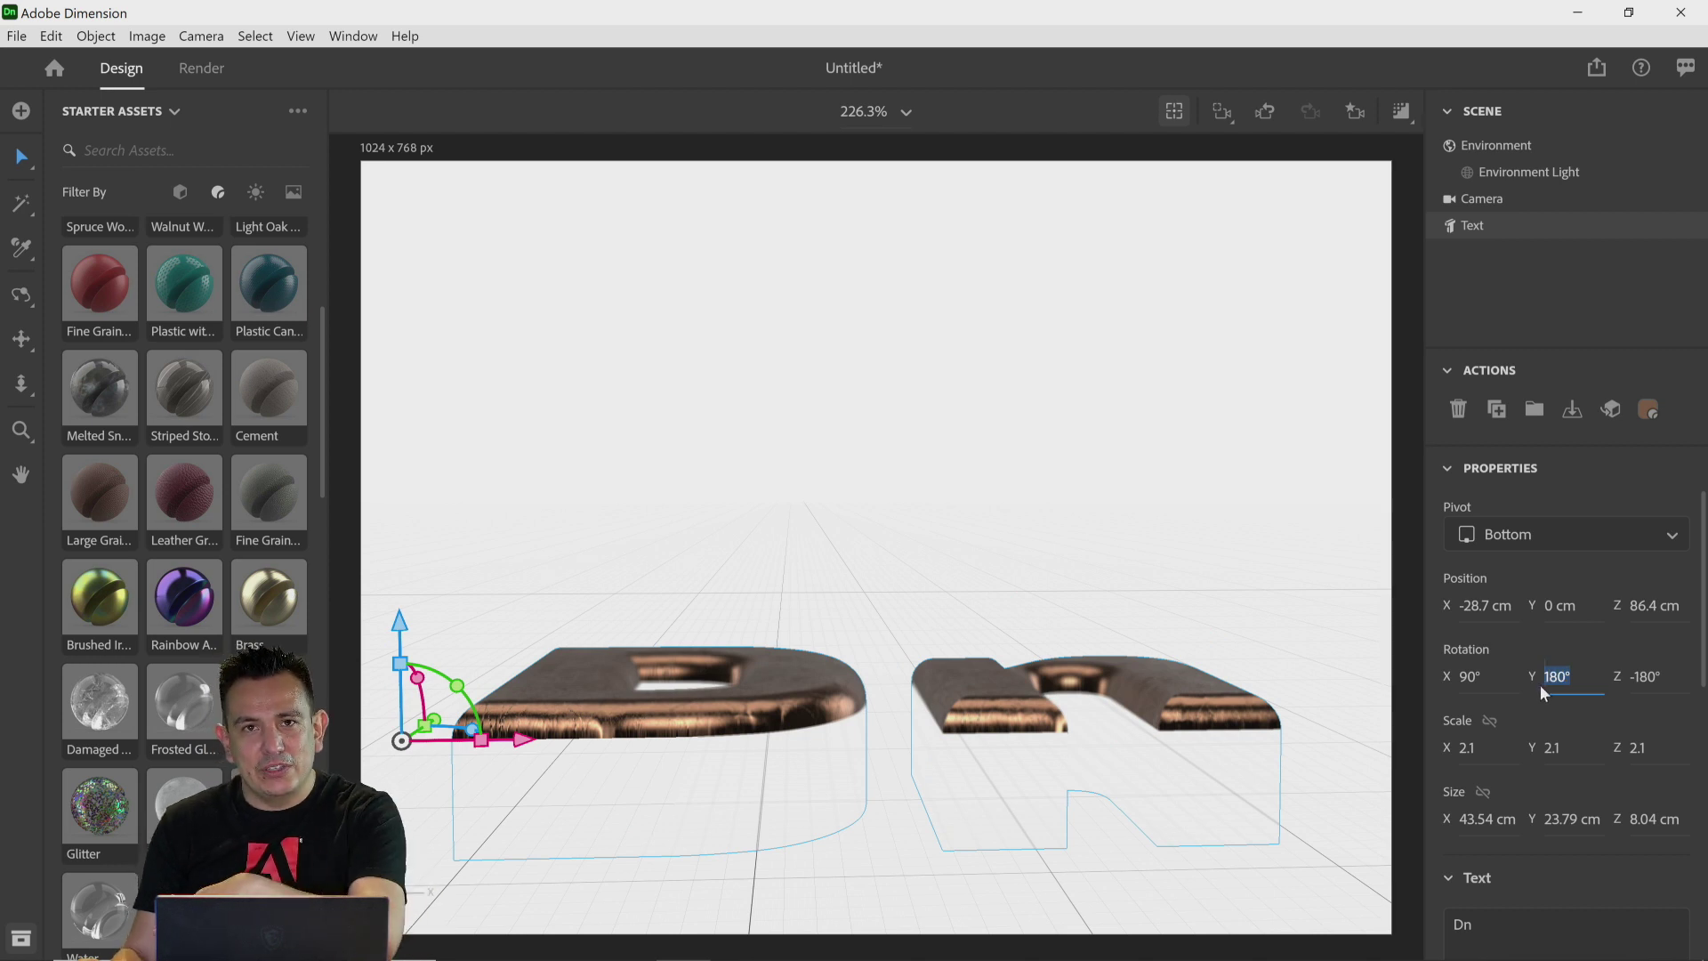
left_click(1571, 416)
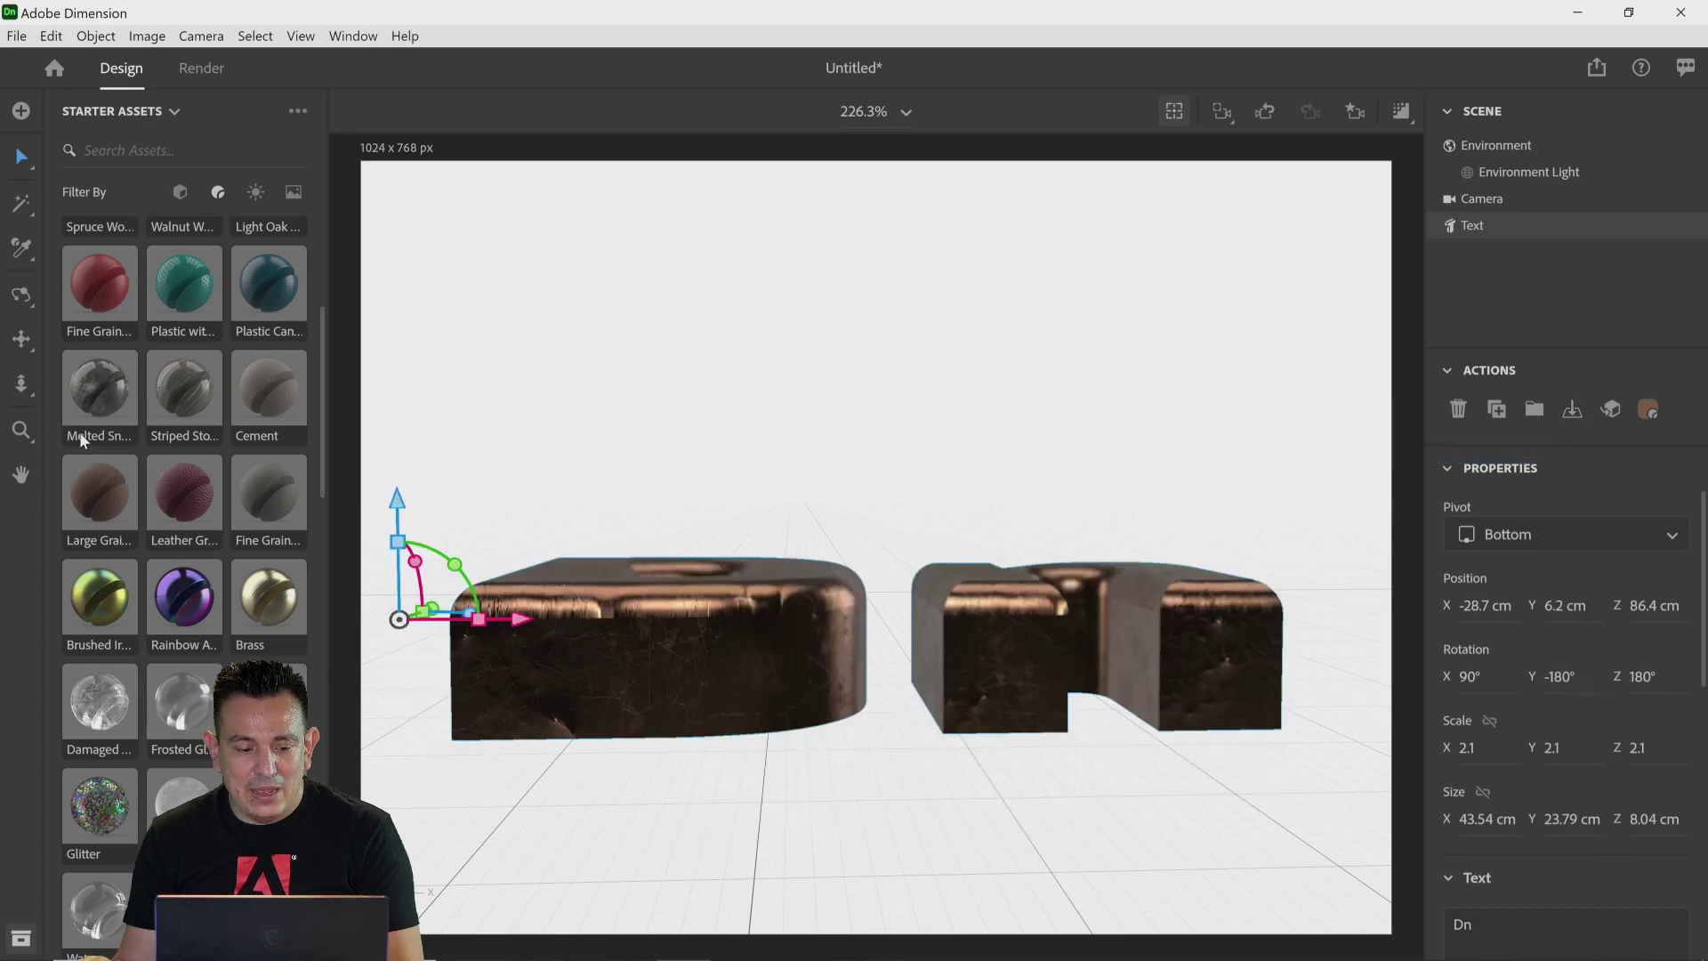
Step: Orbit to a top-down view, add a plane to the scene and set its X rotation to 180°
left_click(19, 298)
left_click_drag(686, 419, 726, 812)
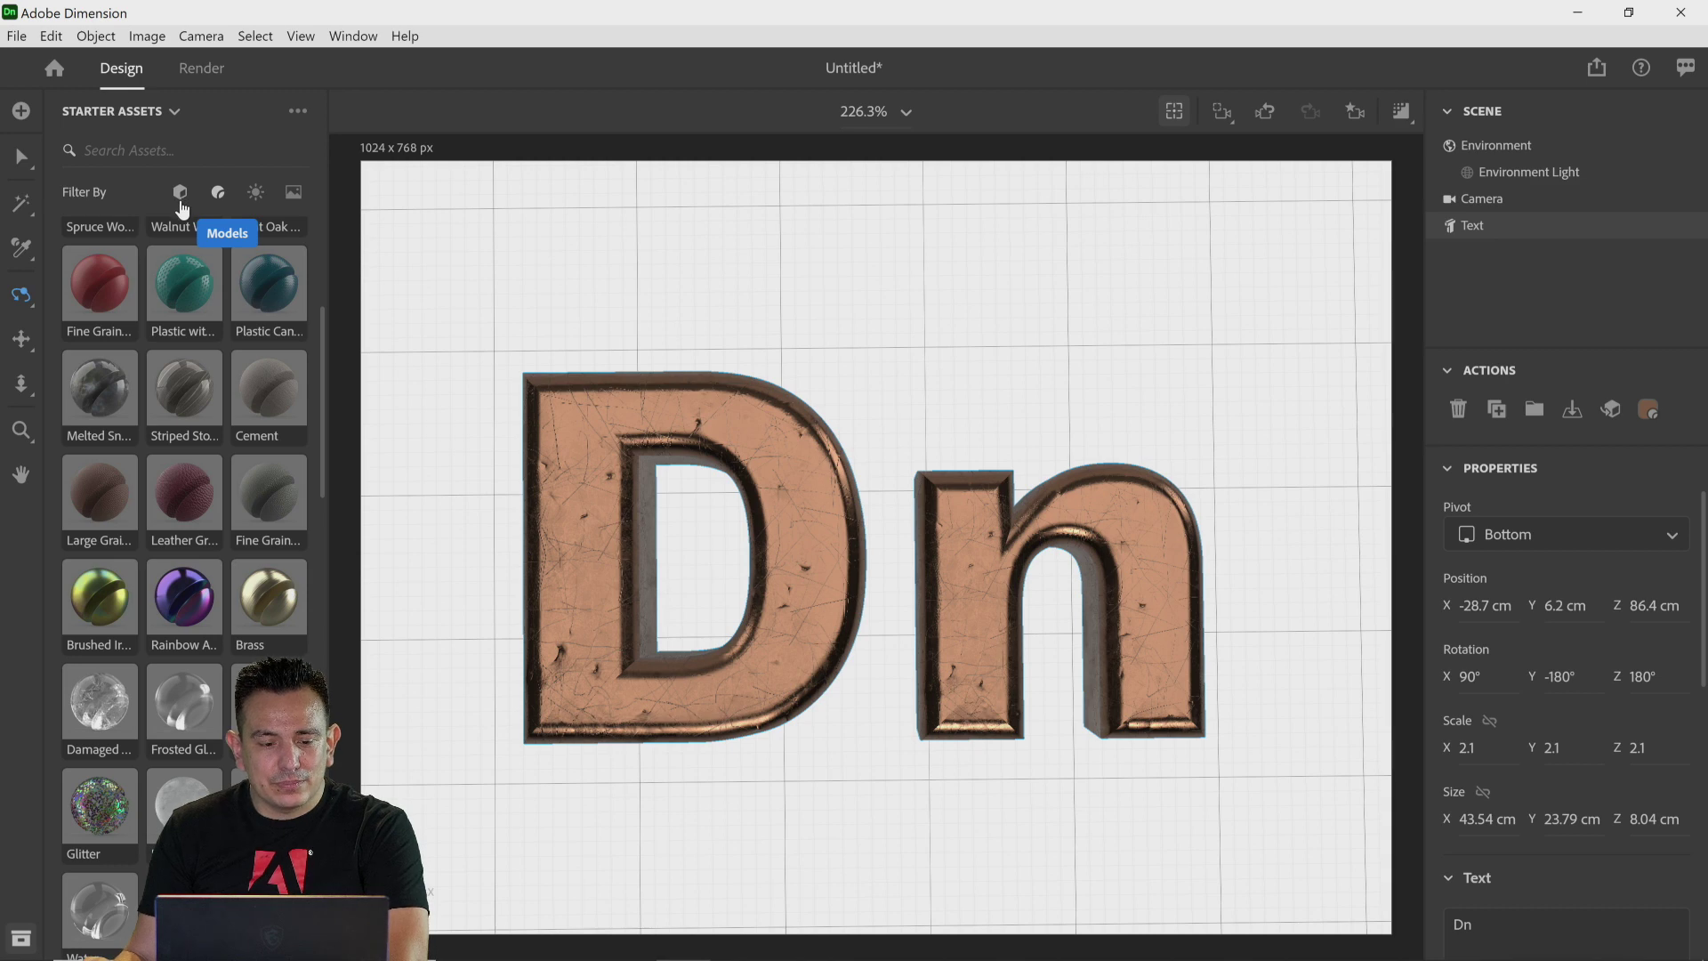
left_click(180, 195)
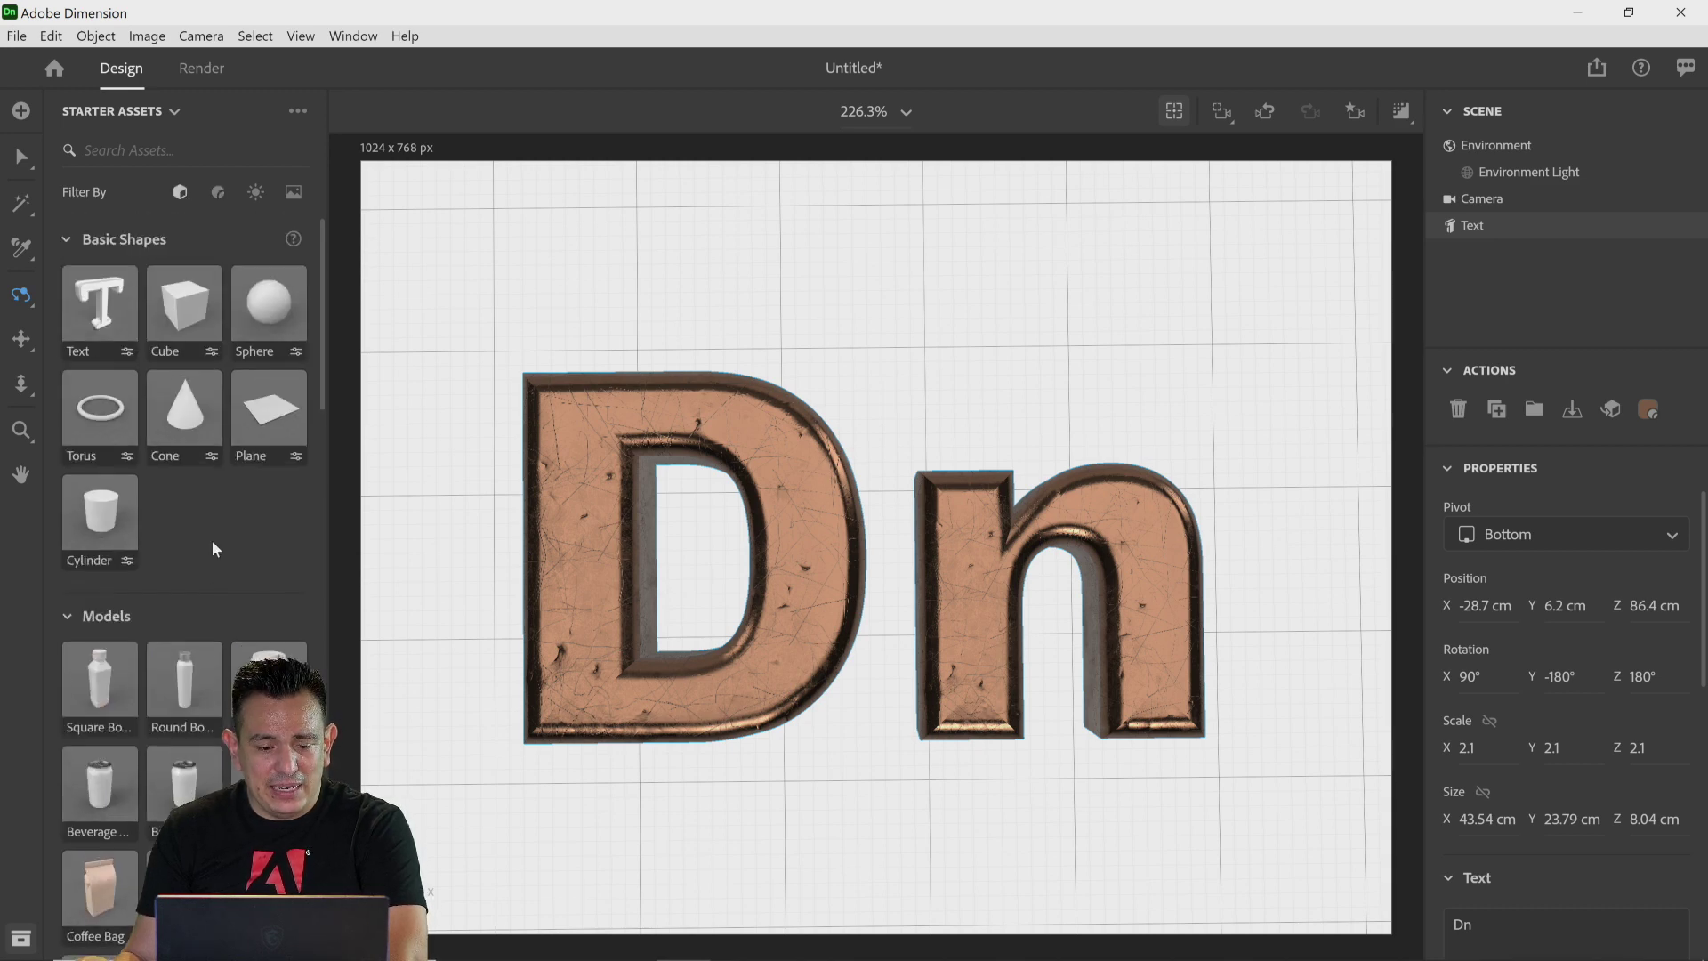
left_click_drag(289, 438, 991, 507)
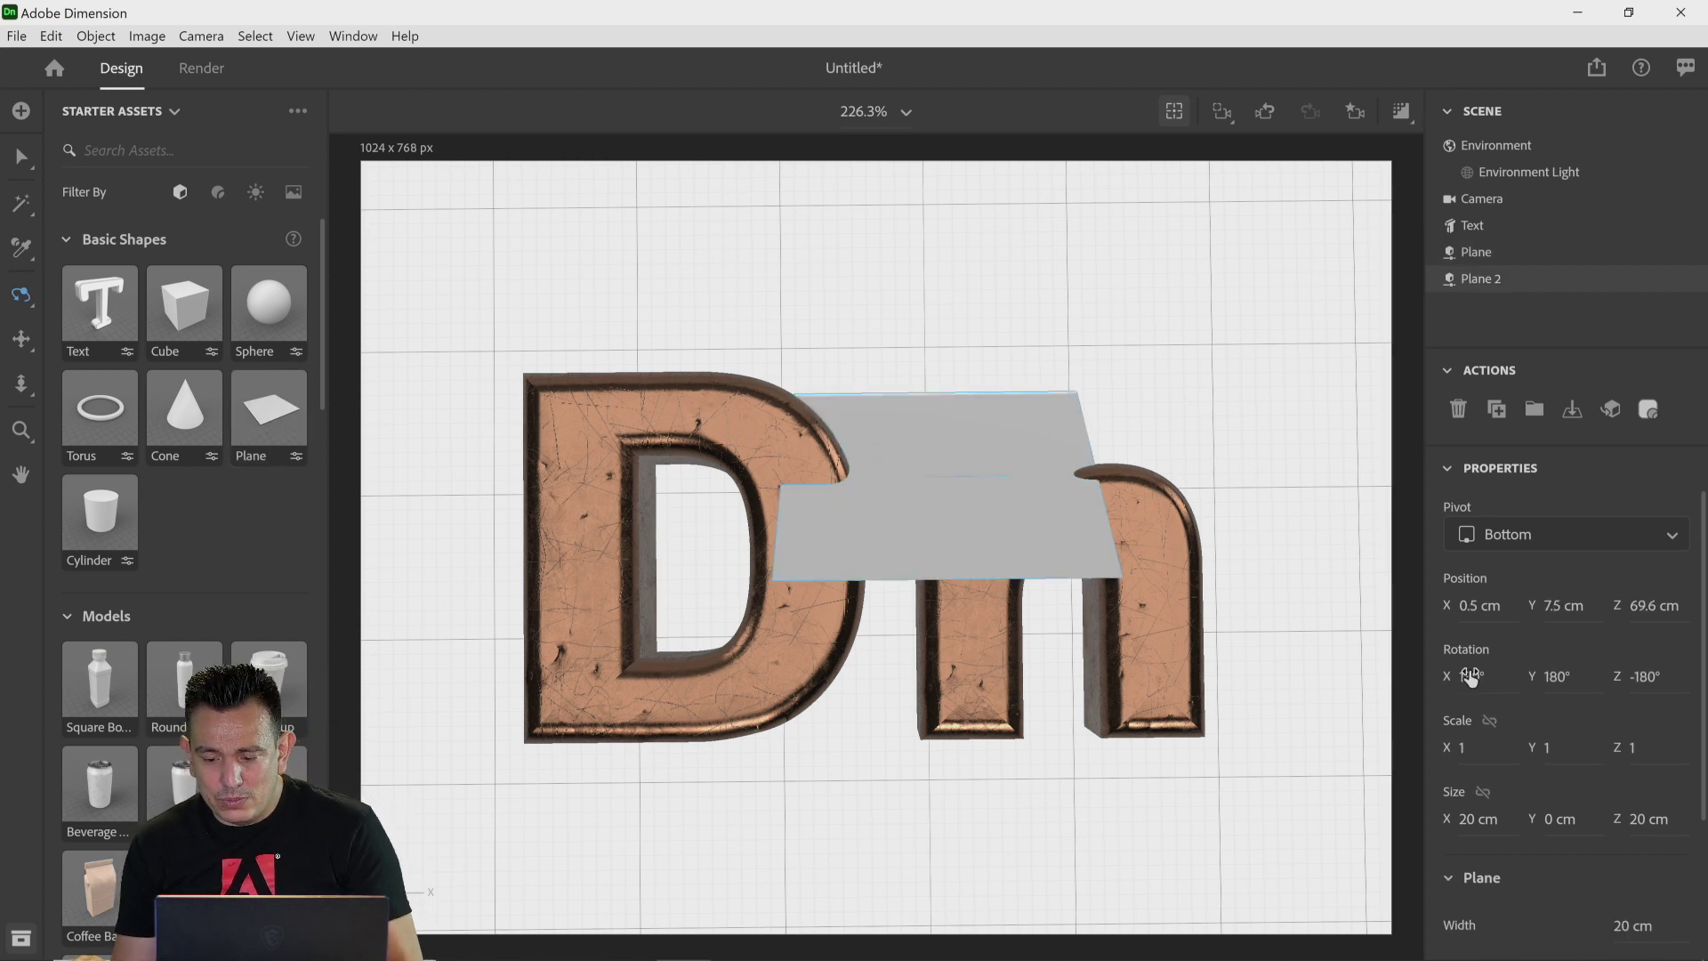
left_click(1573, 676)
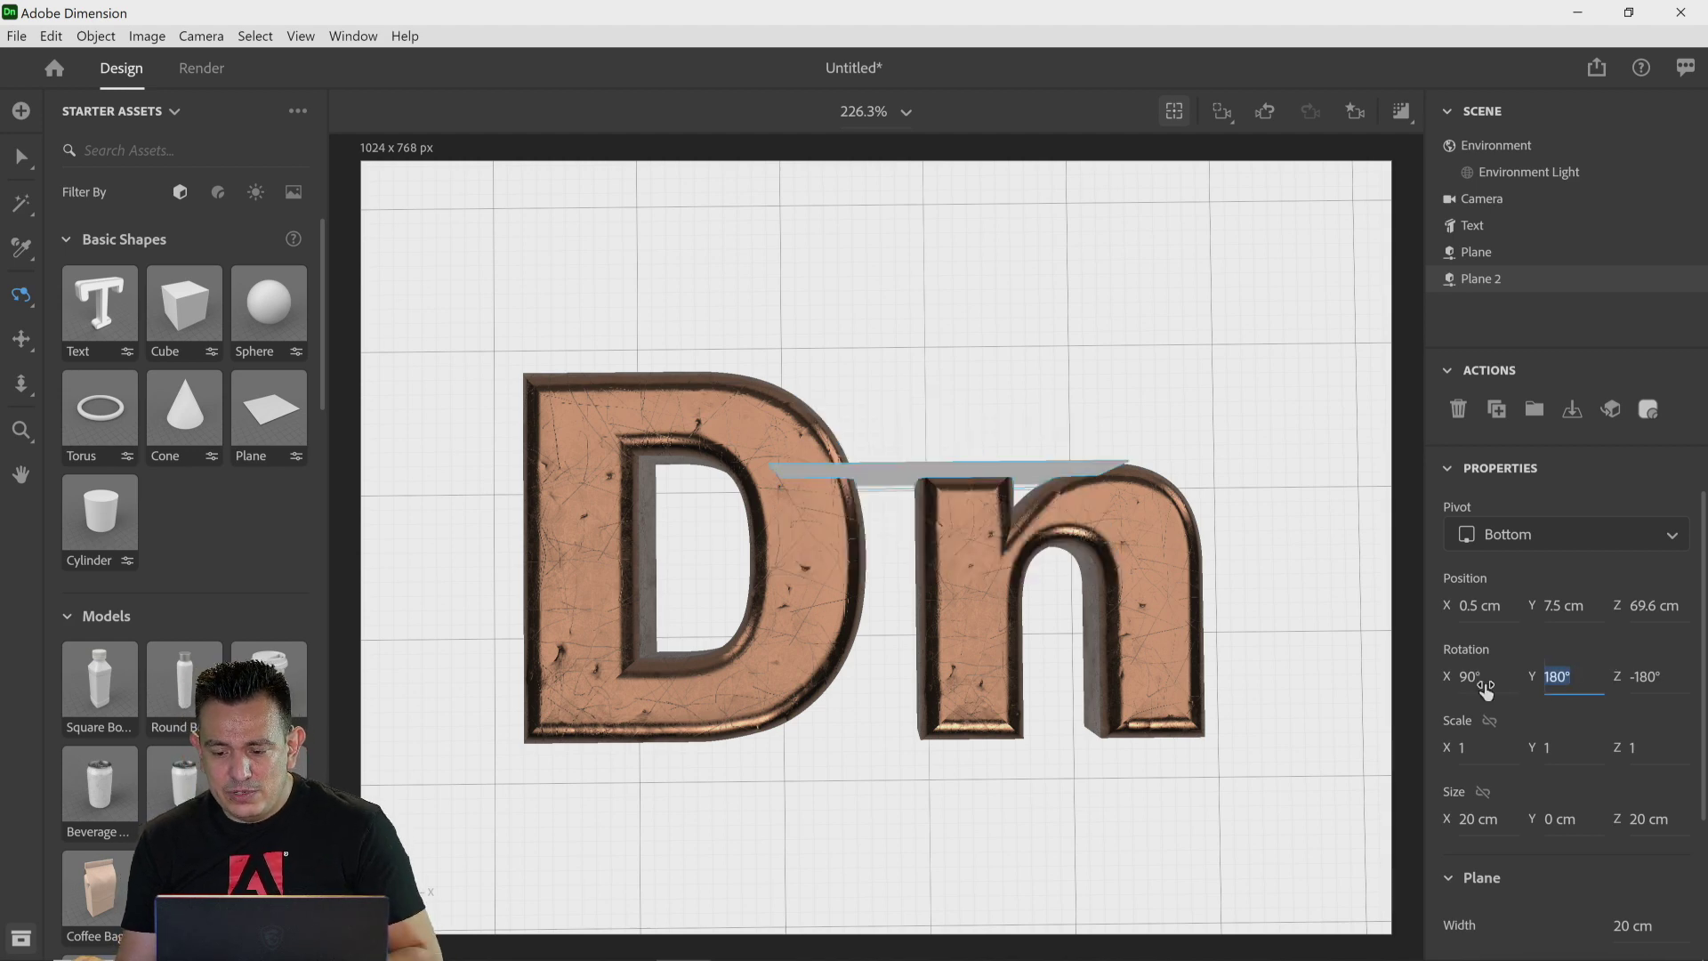
left_click(1484, 688)
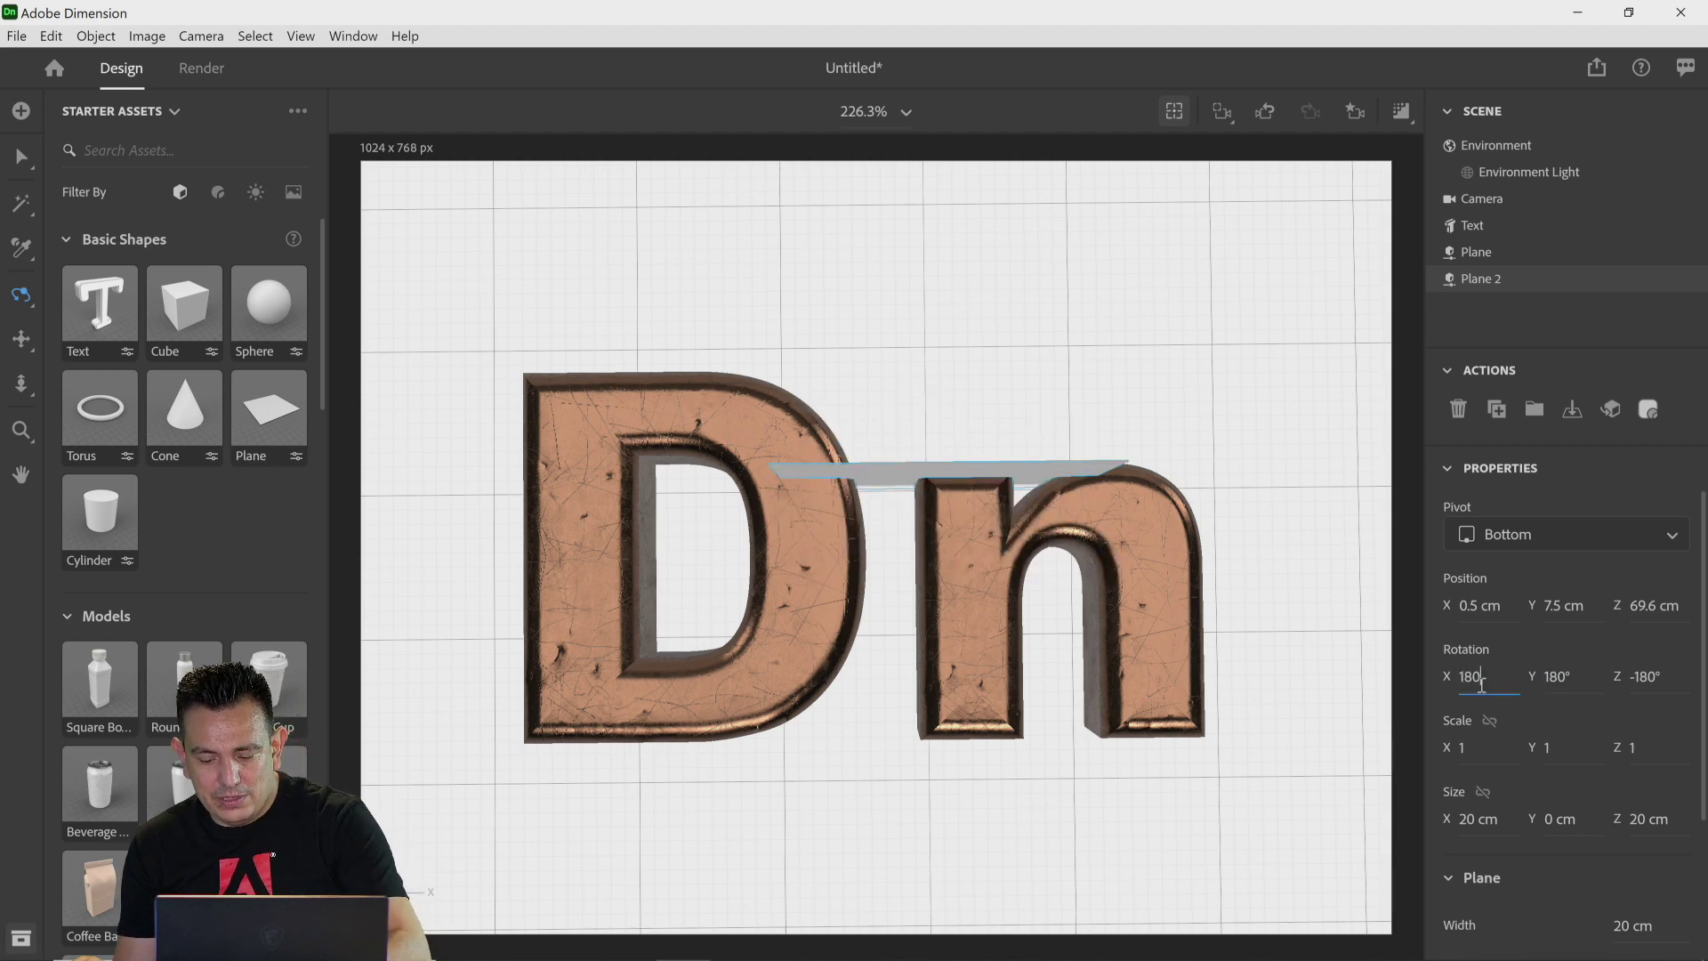
key("Return")
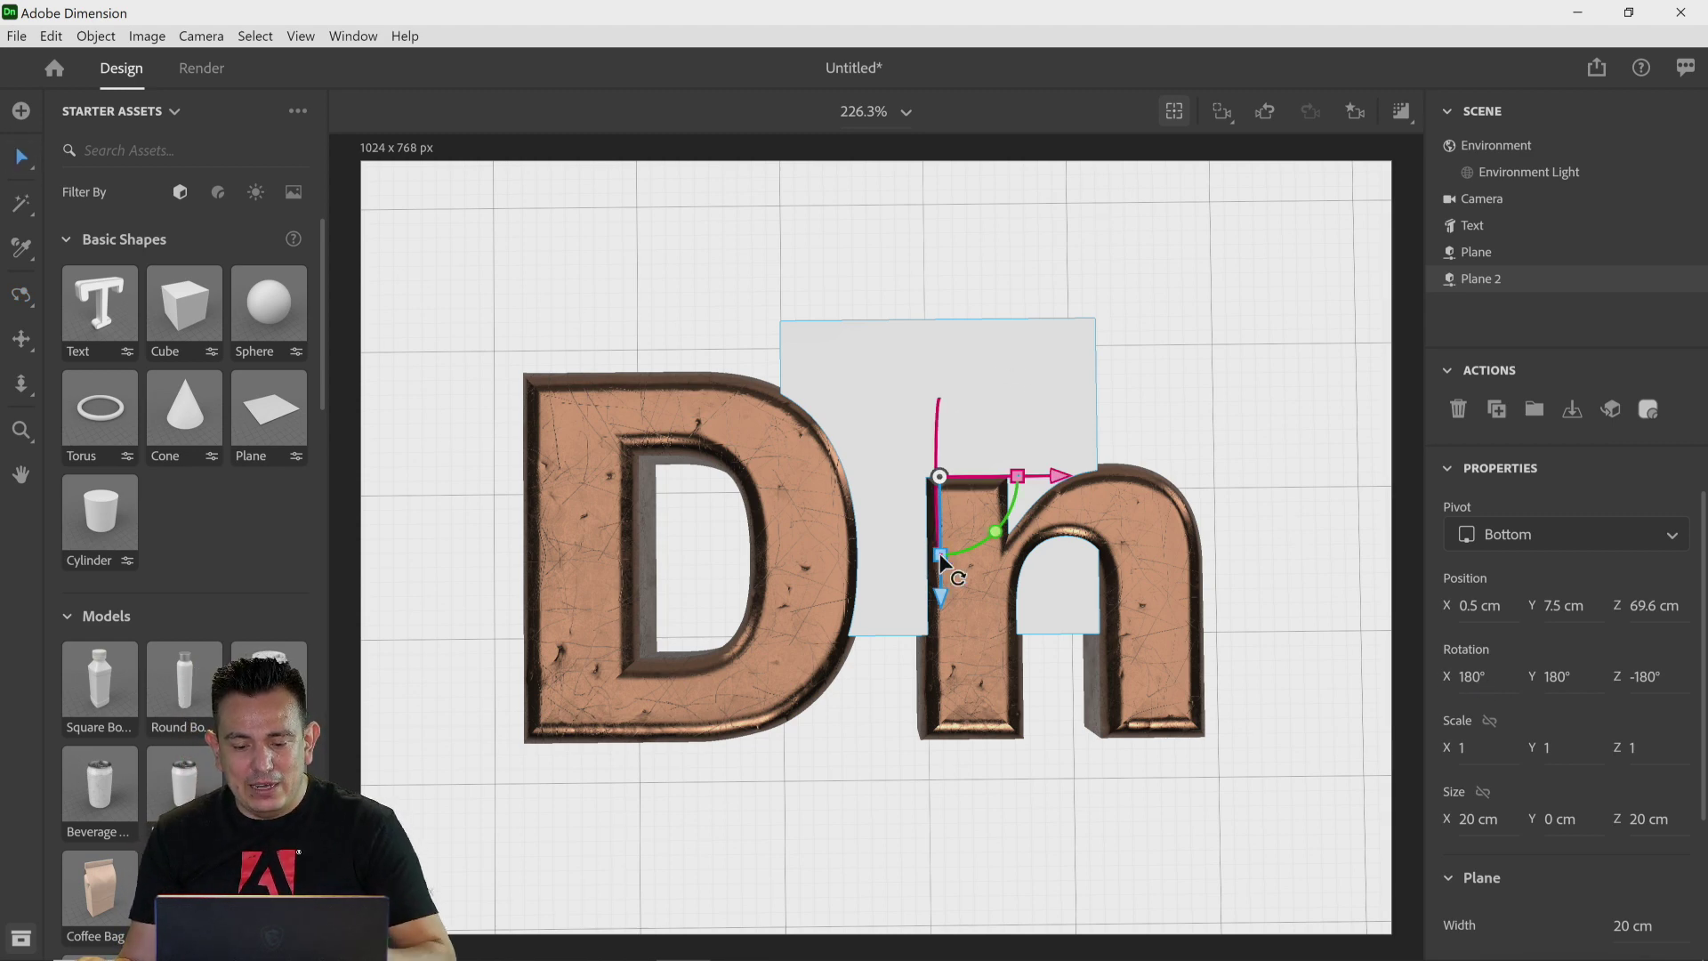
Step: Scale the plane up uniformly to 4.3 so it fills the background behind the letters
left_click_drag(939, 553, 942, 580)
key("ctrl+z")
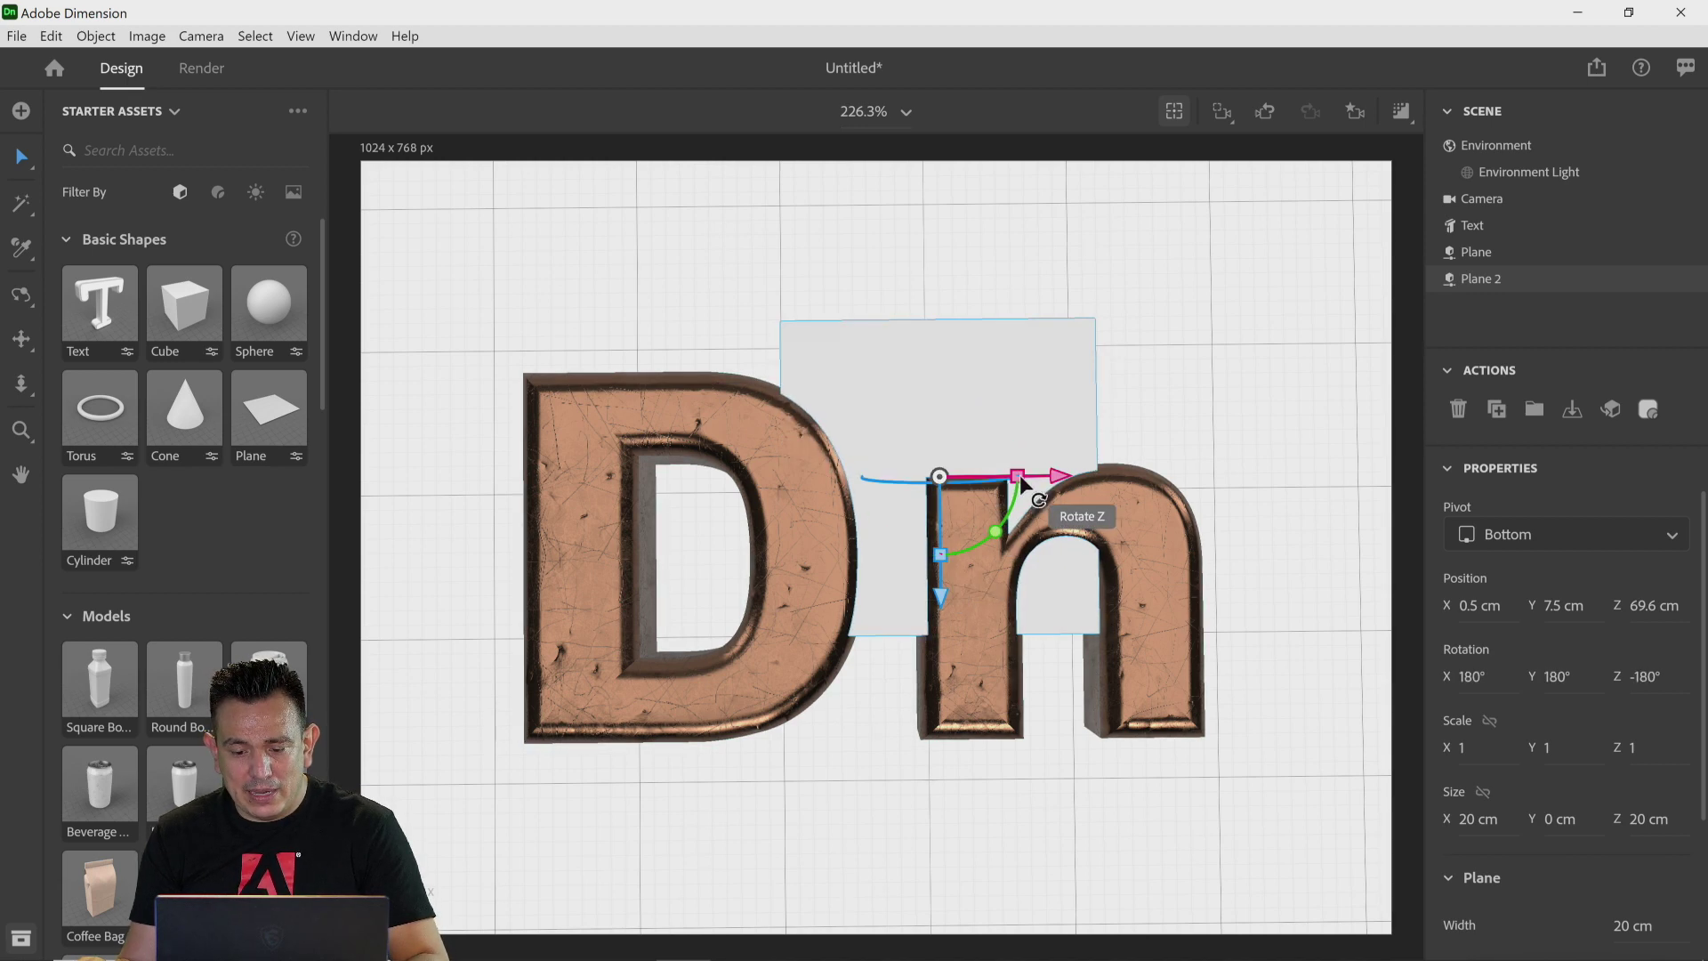
left_click_drag(1023, 472, 1299, 472)
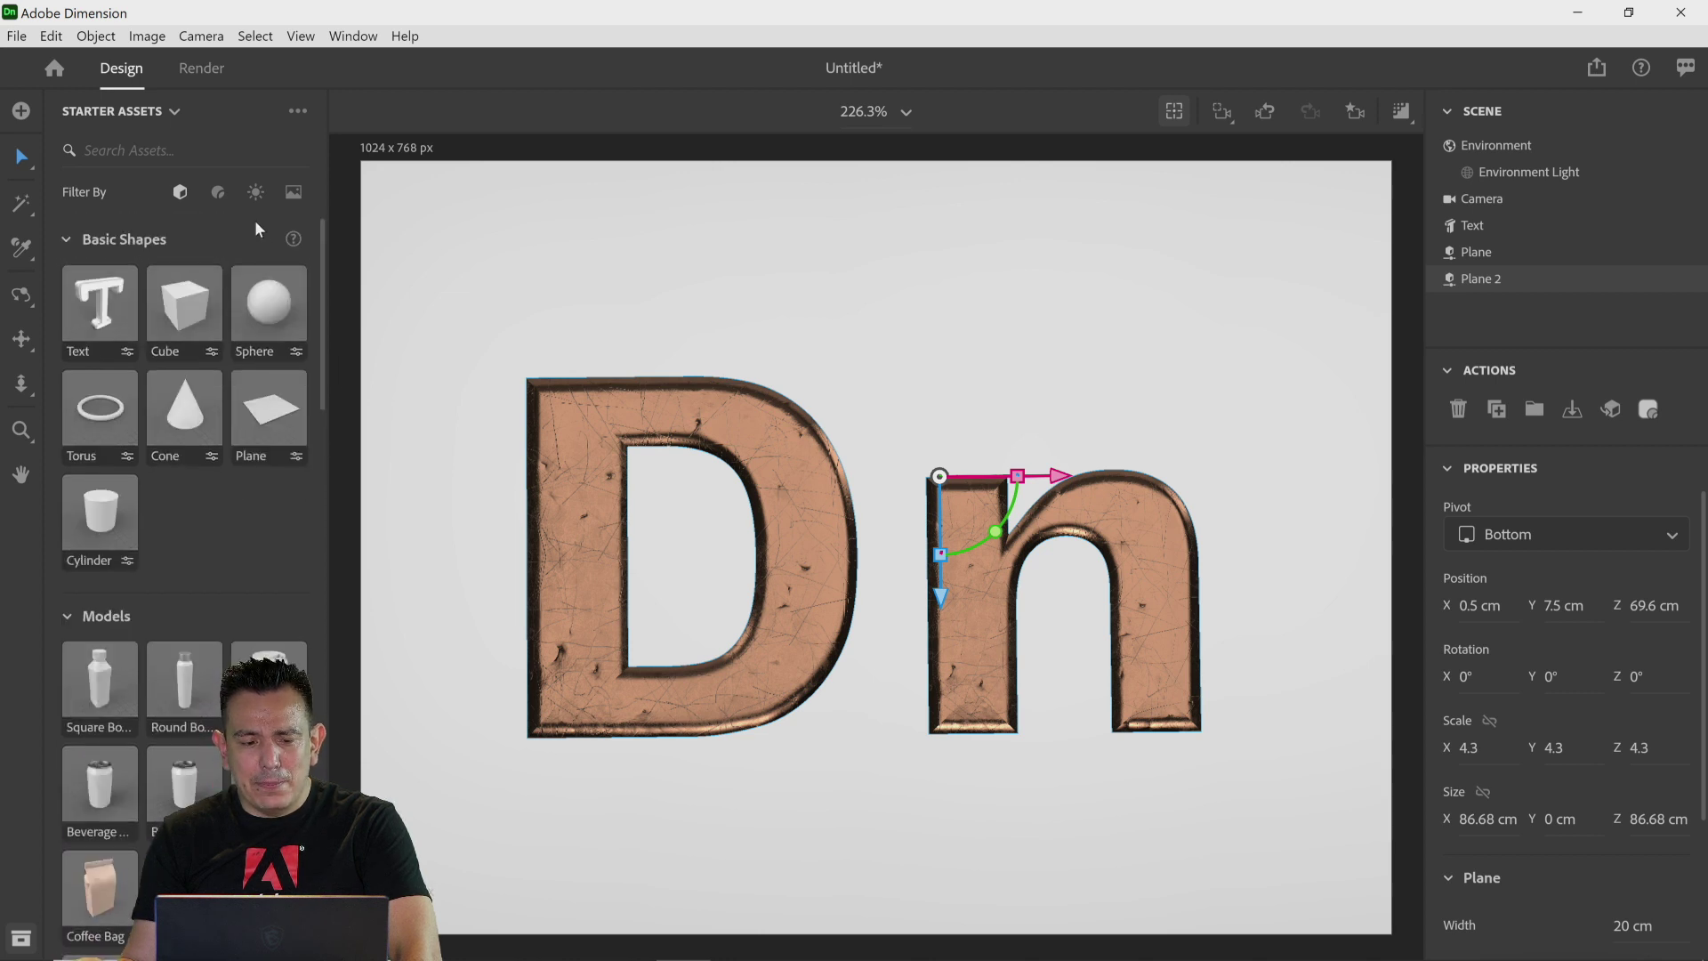
Step: Try the Metal and Plastic with Lattice Pattern materials on the plane, then apply Leather Grain
left_click(218, 192)
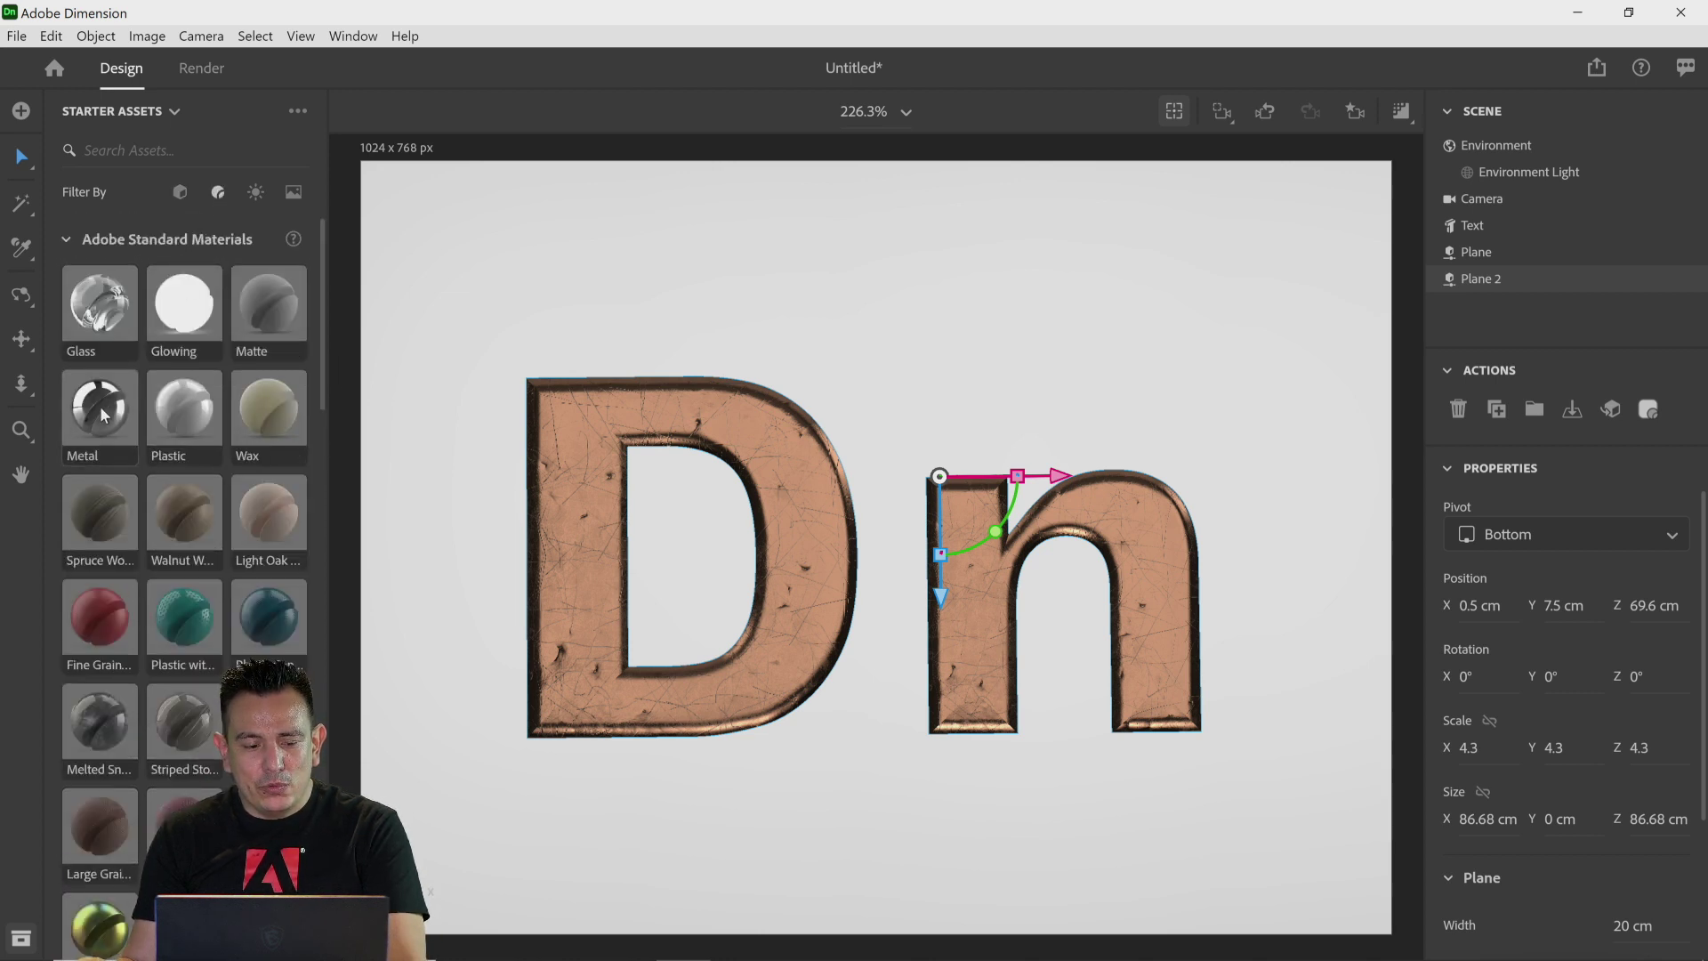
left_click_drag(100, 406, 946, 365)
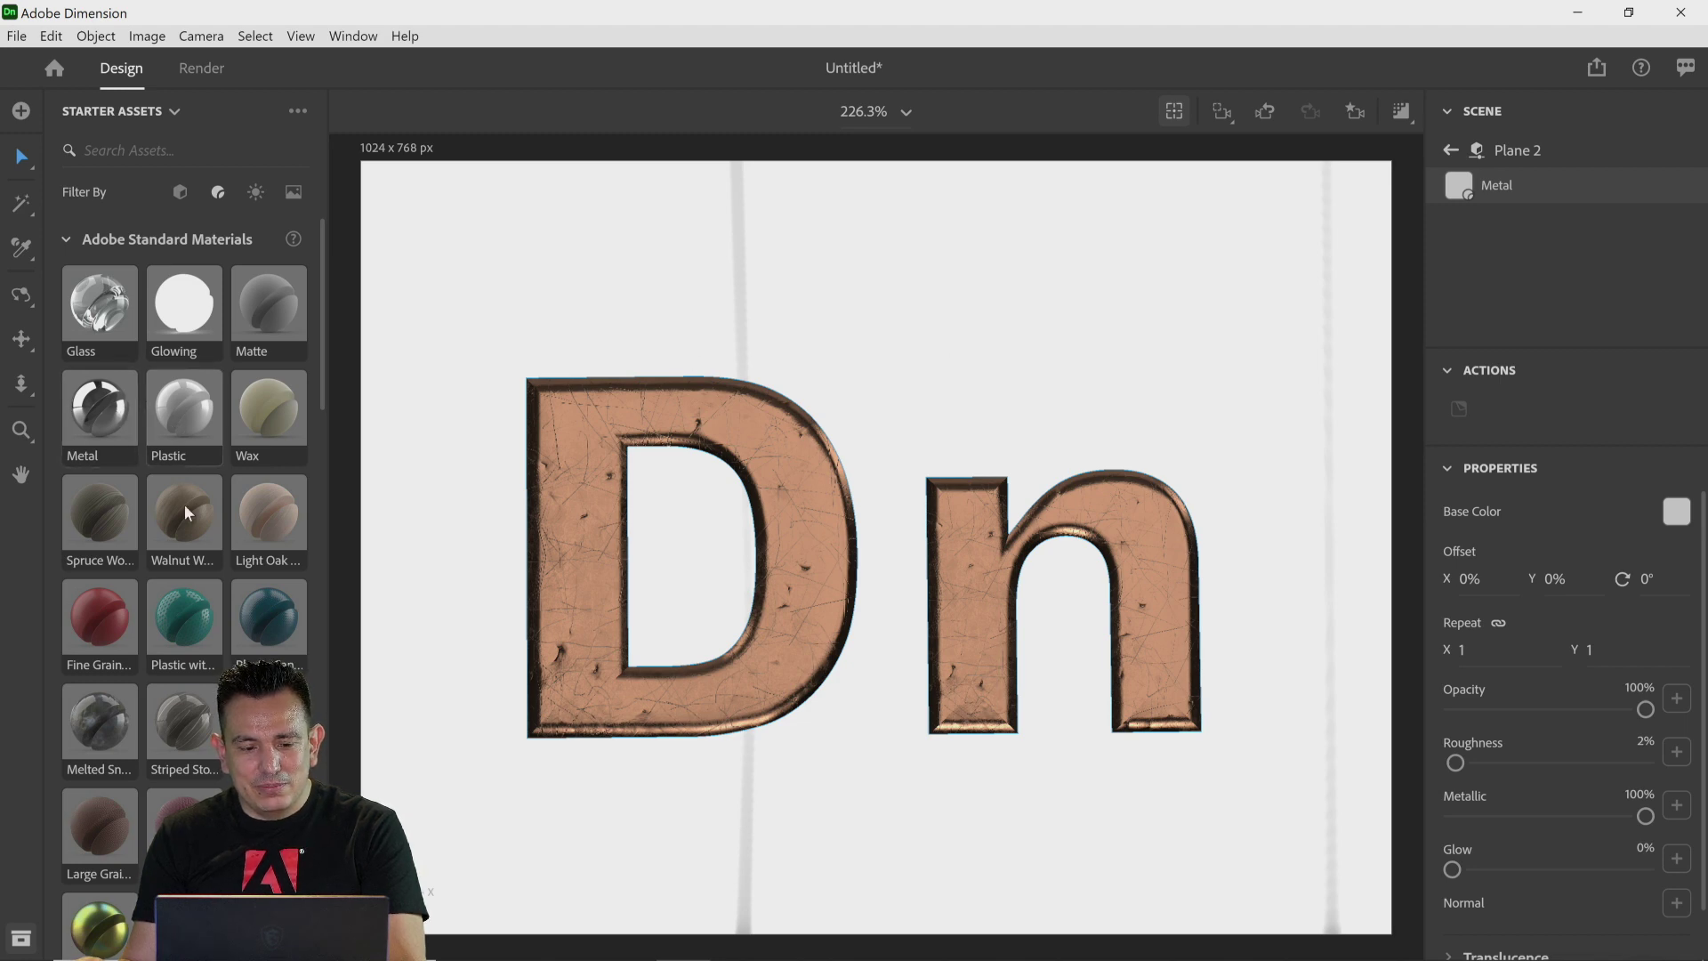
left_click_drag(173, 630, 492, 460)
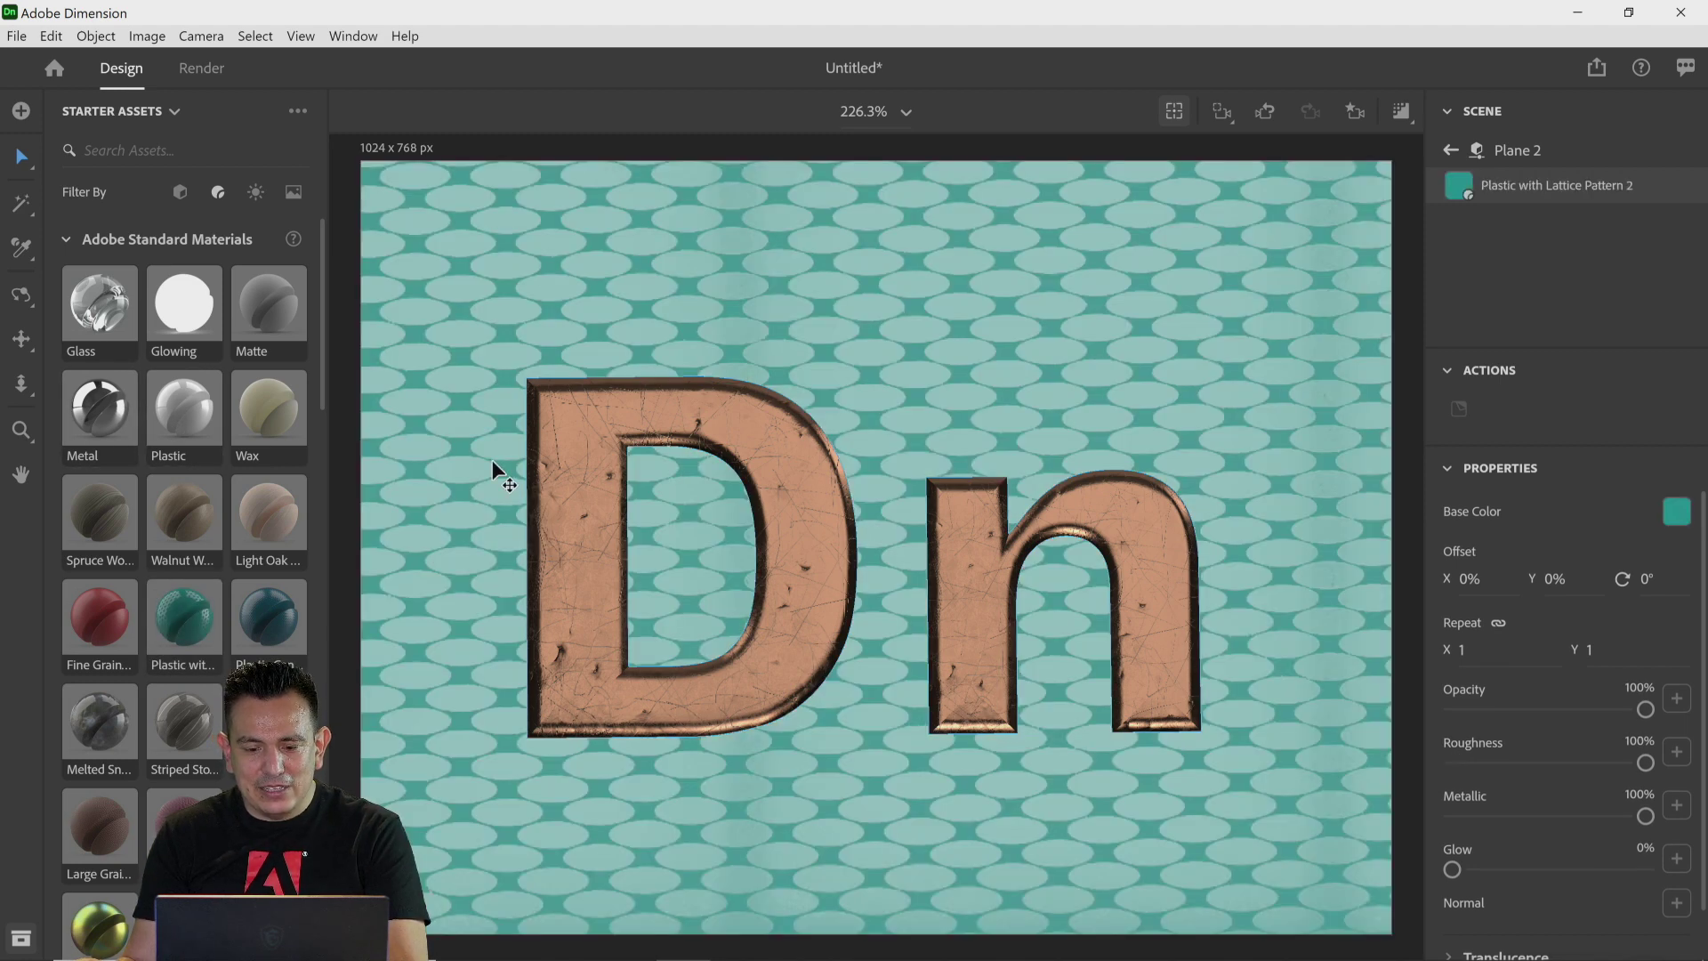
scroll(199, 640, "down", 2)
left_click_drag(174, 733, 404, 570)
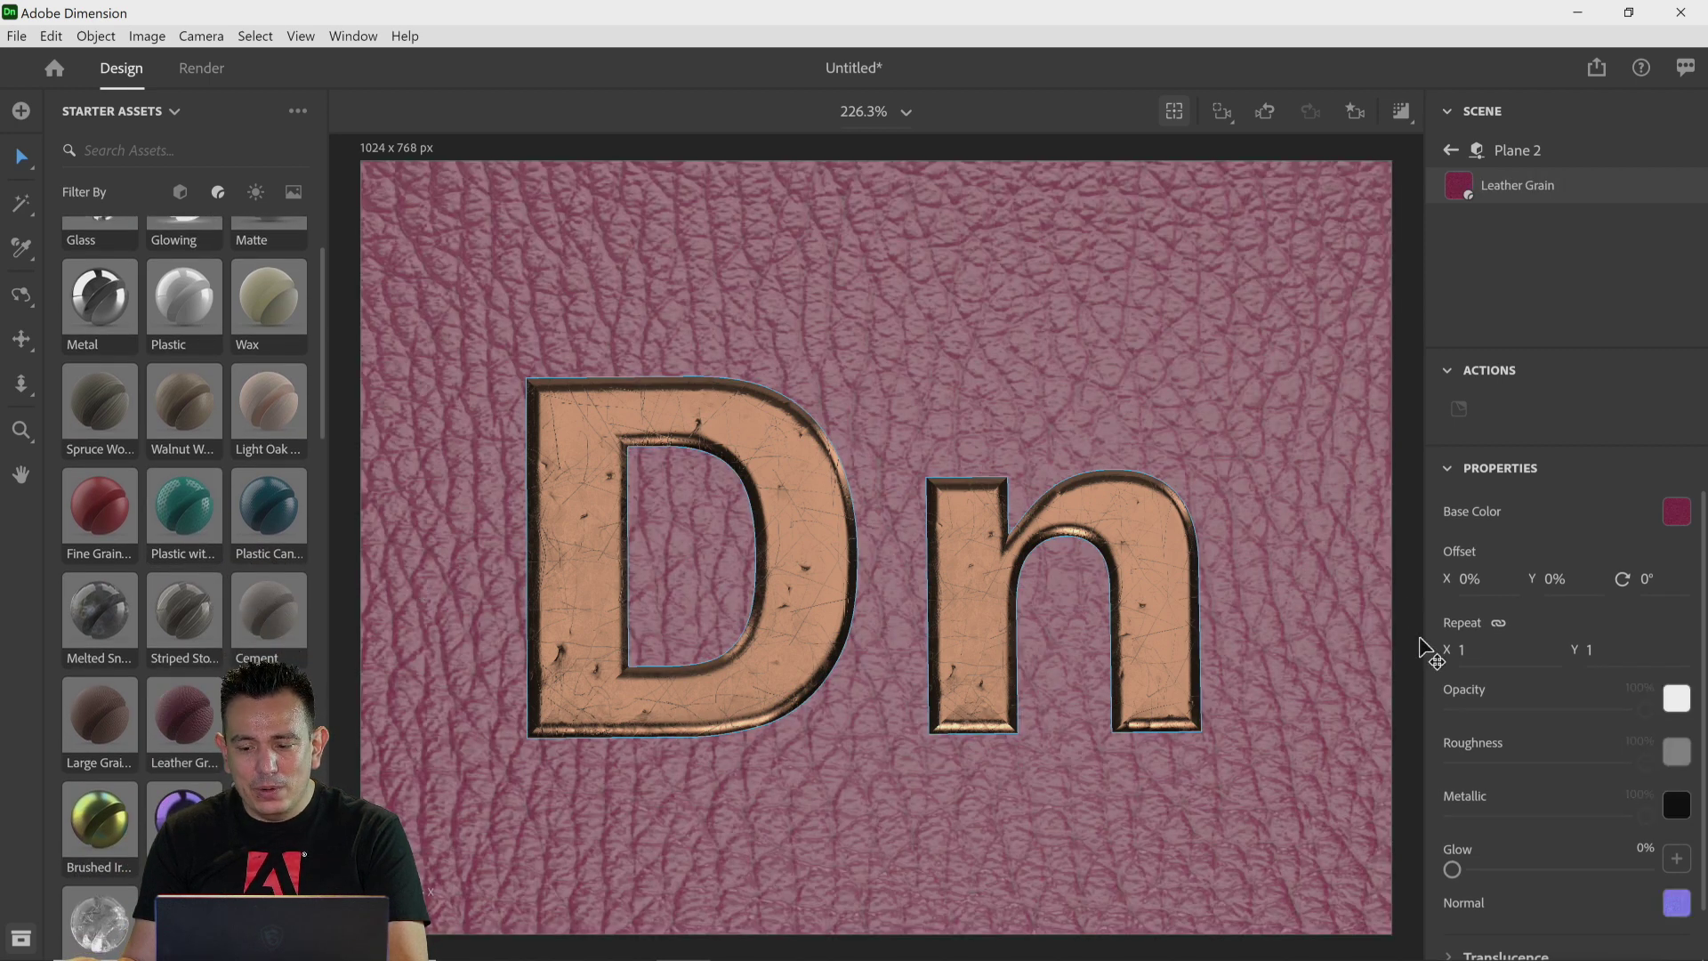
Step: Set the plane's Leather Grain material repeat to 6
left_click(1481, 652)
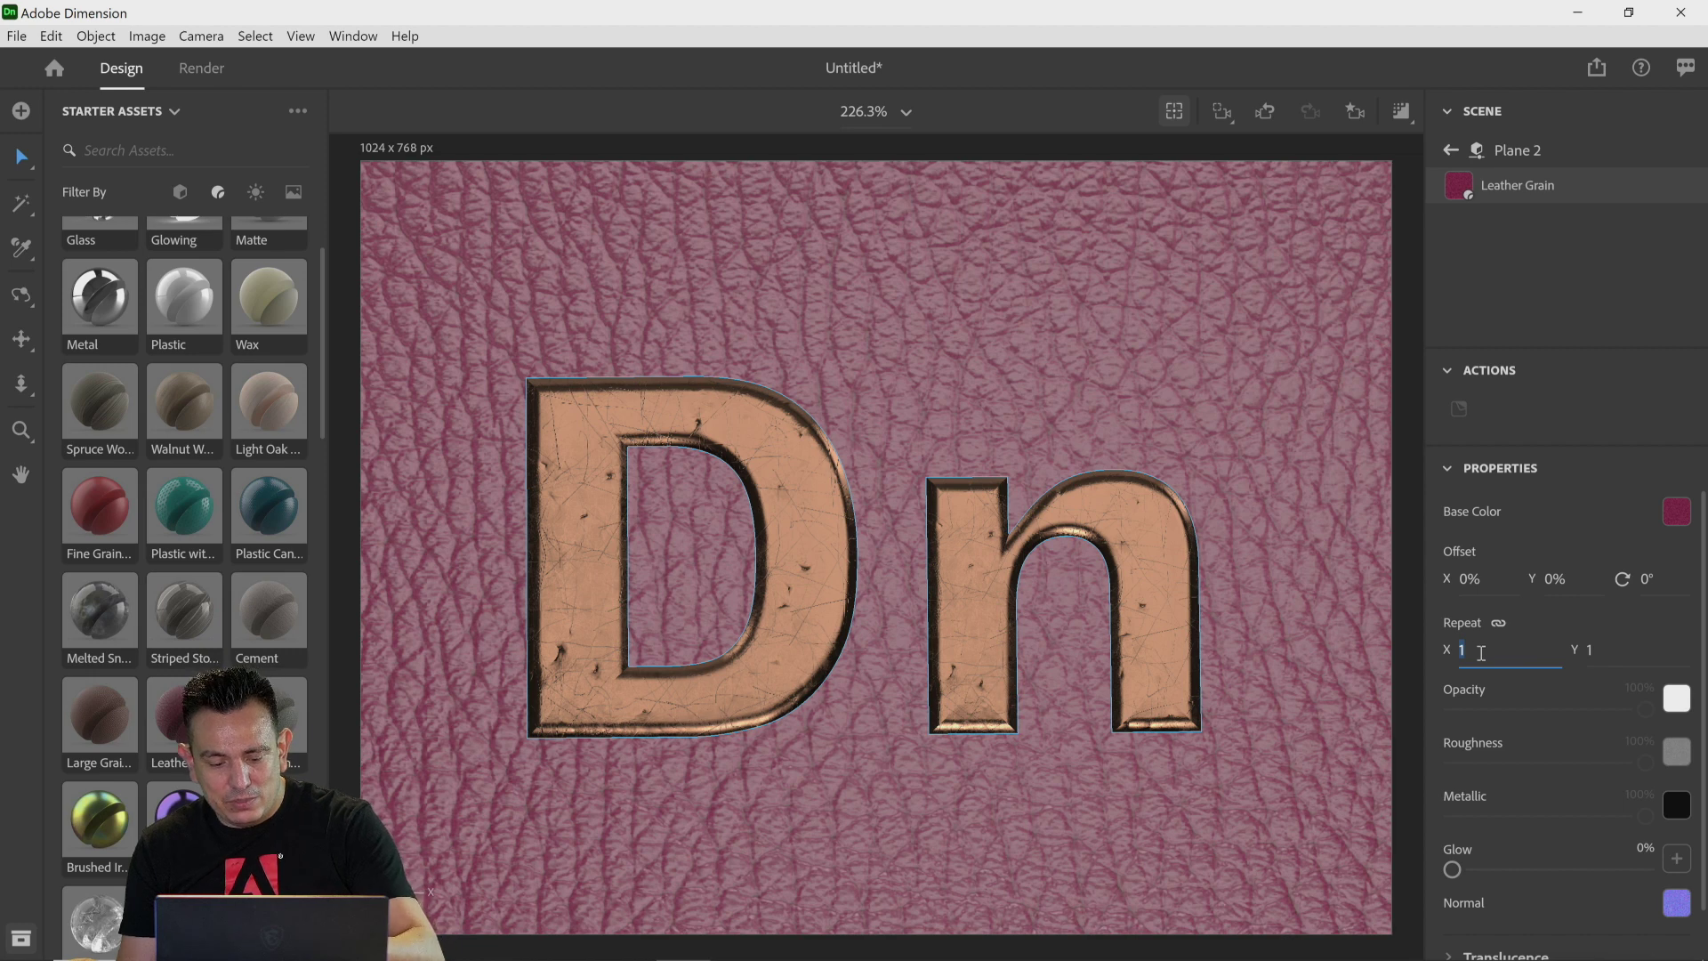
type("6")
key("Return")
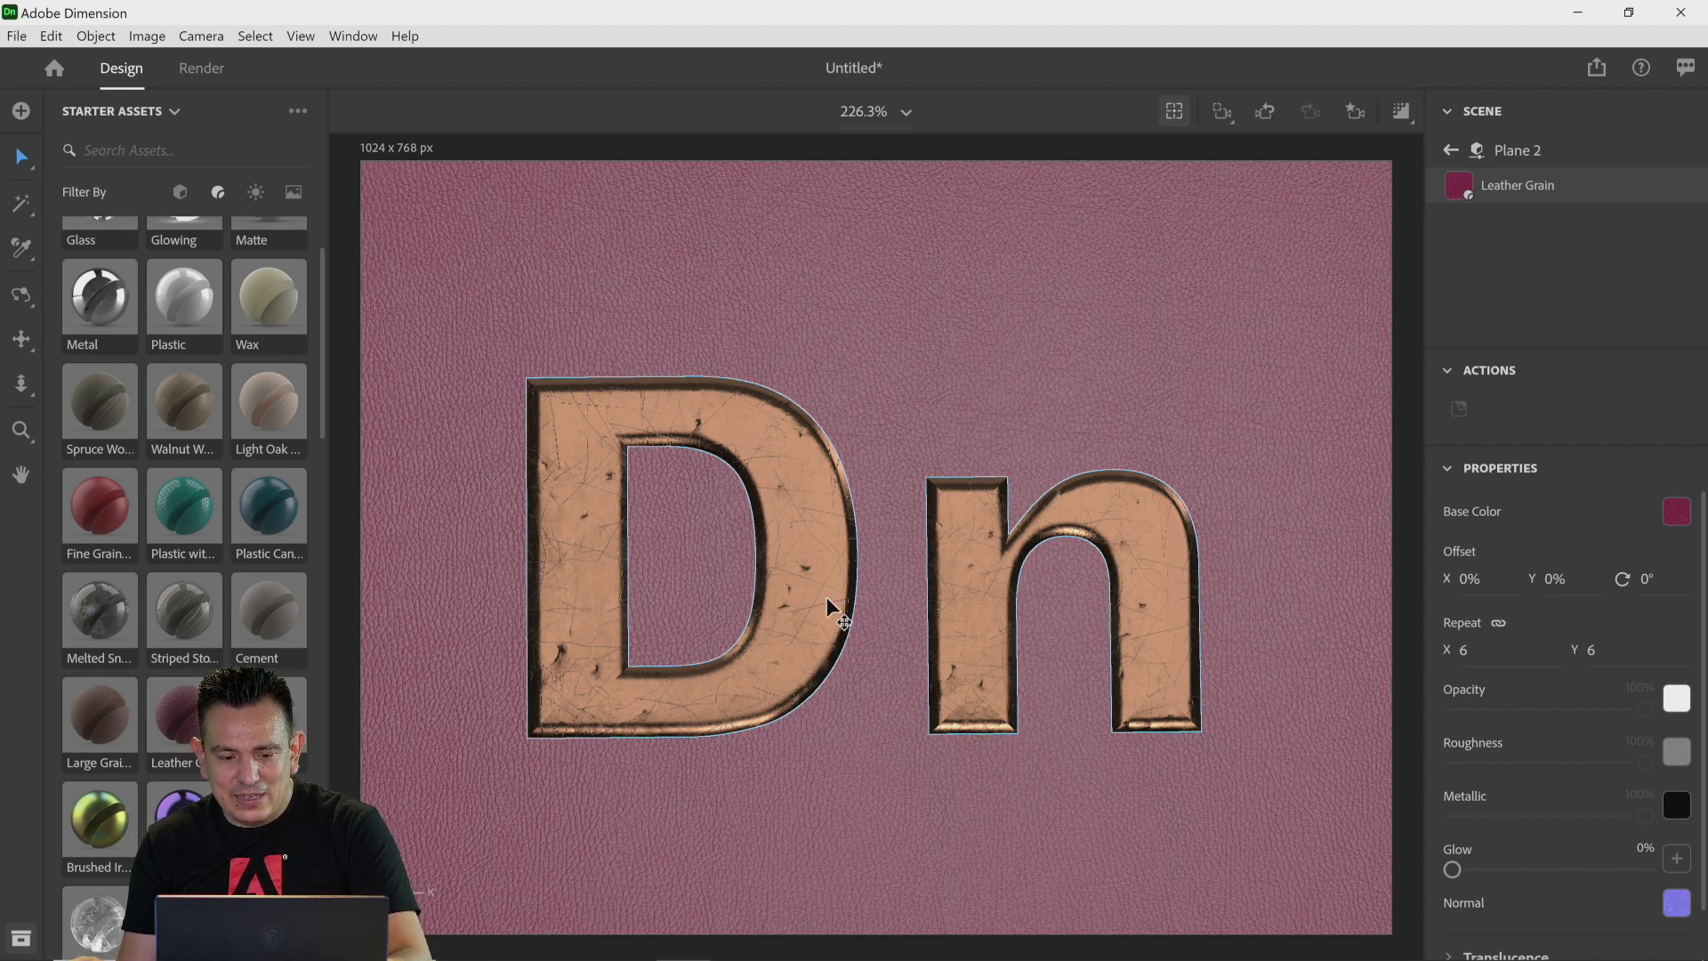
Step: Select the text and move it slightly along its green axis
left_click(764, 455)
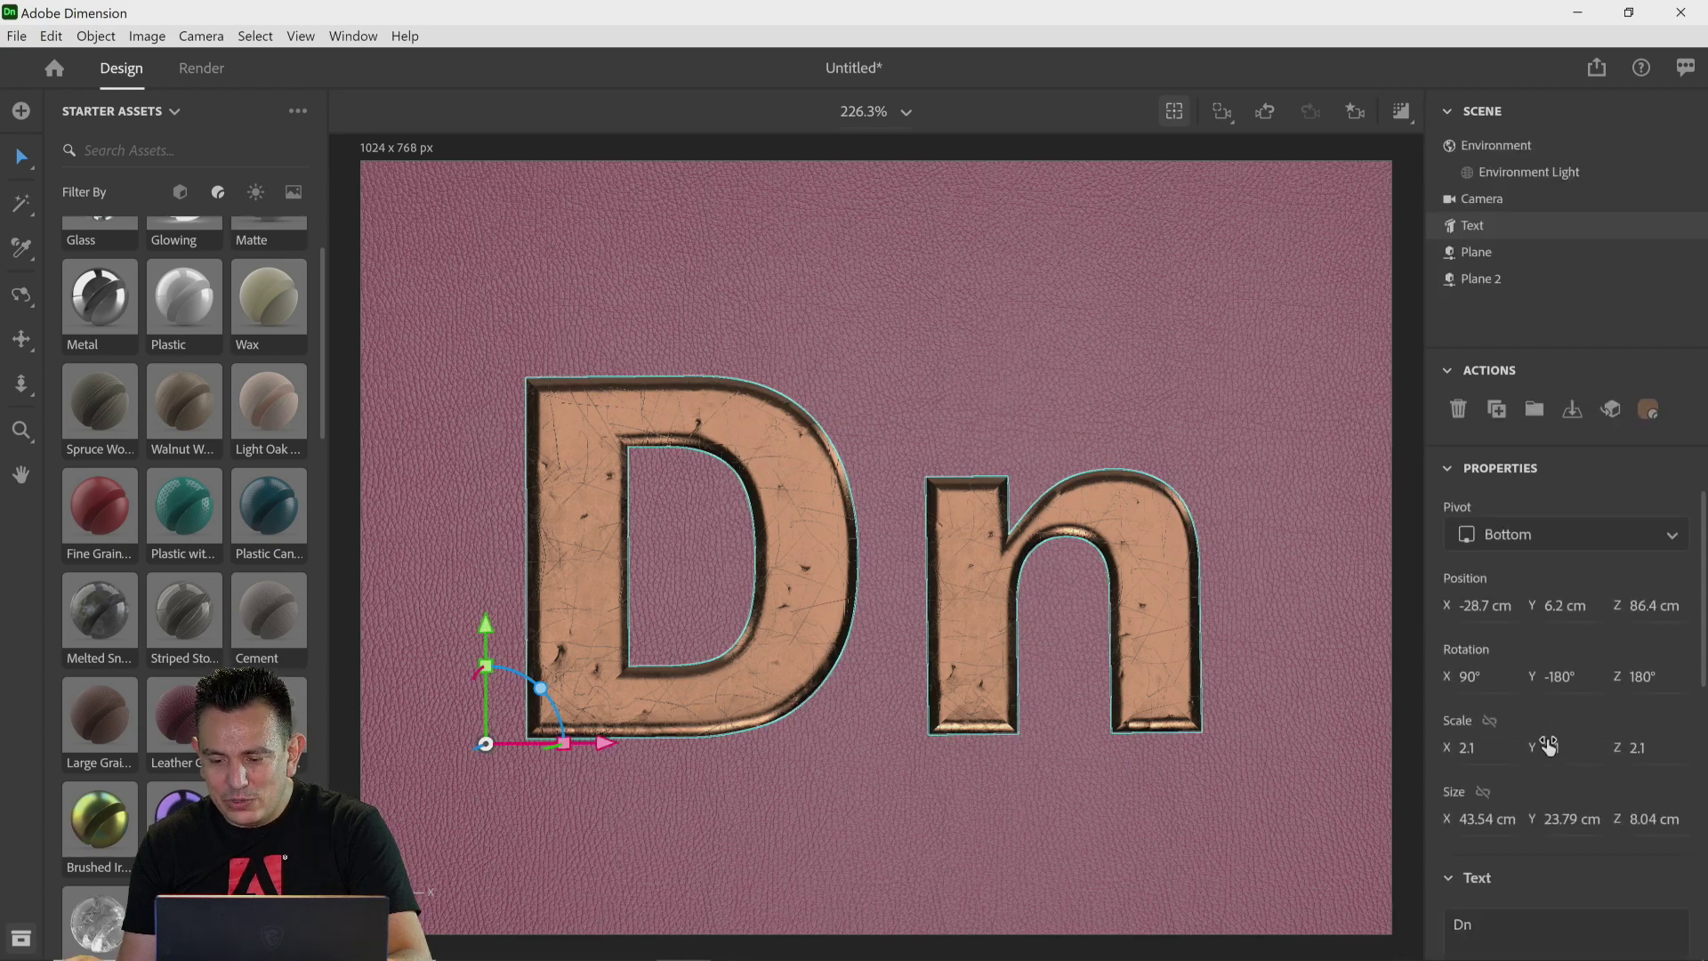
left_click_drag(485, 625, 490, 576)
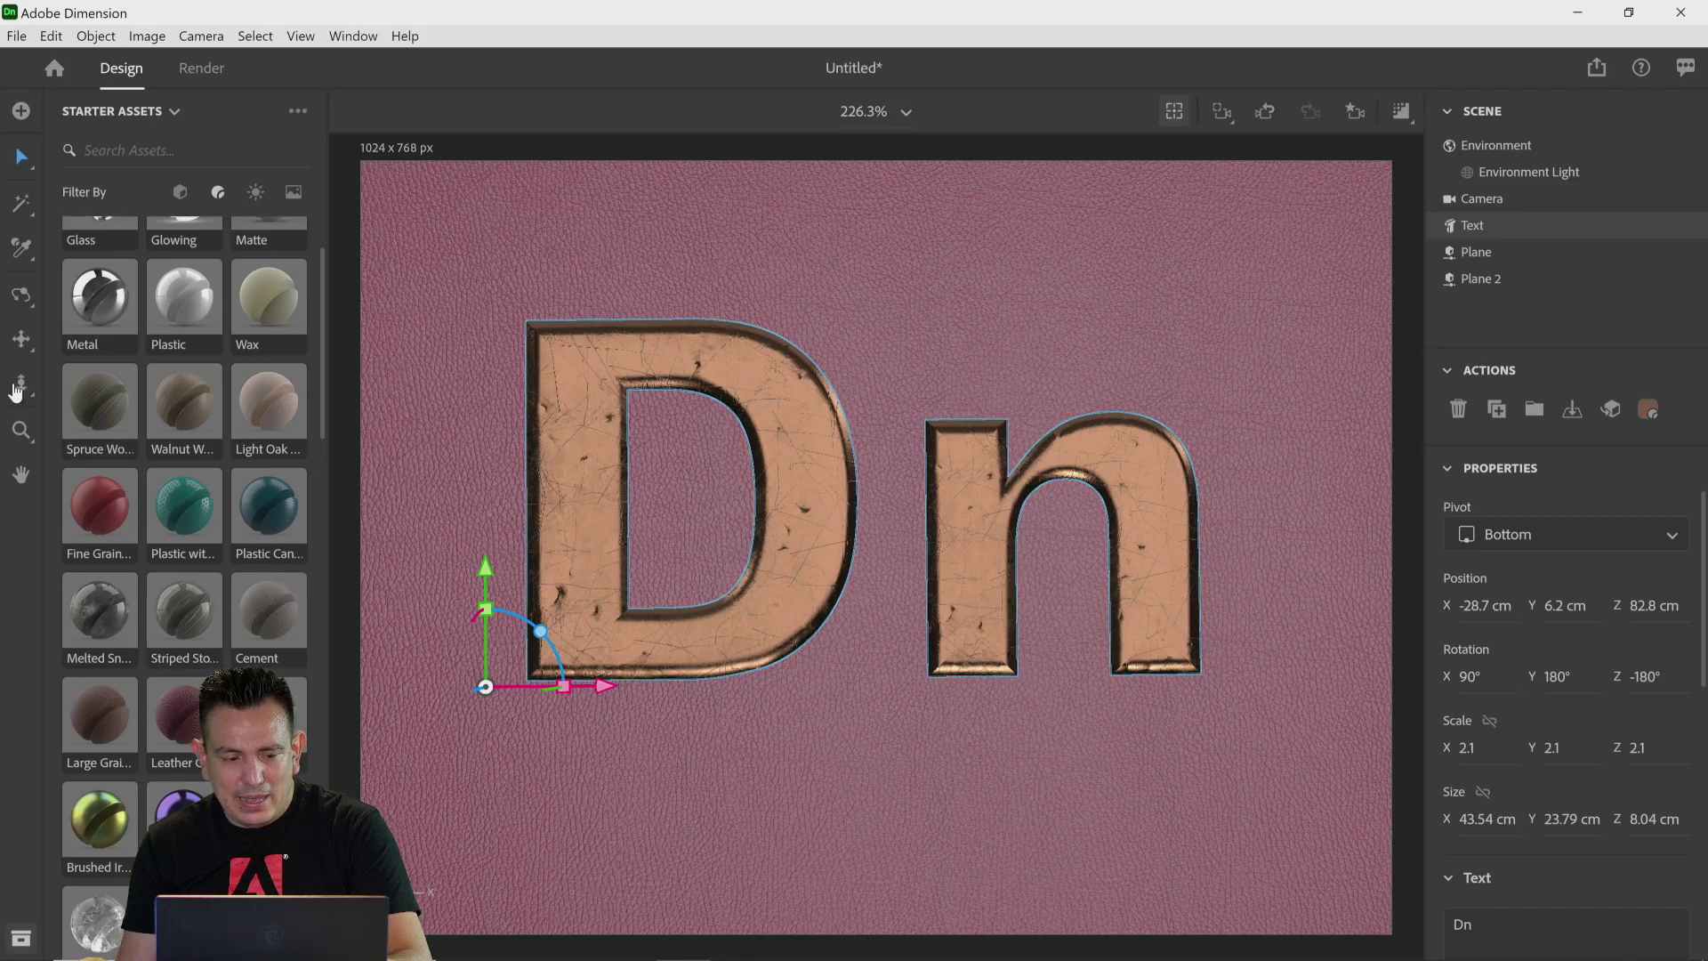
left_click(21, 296)
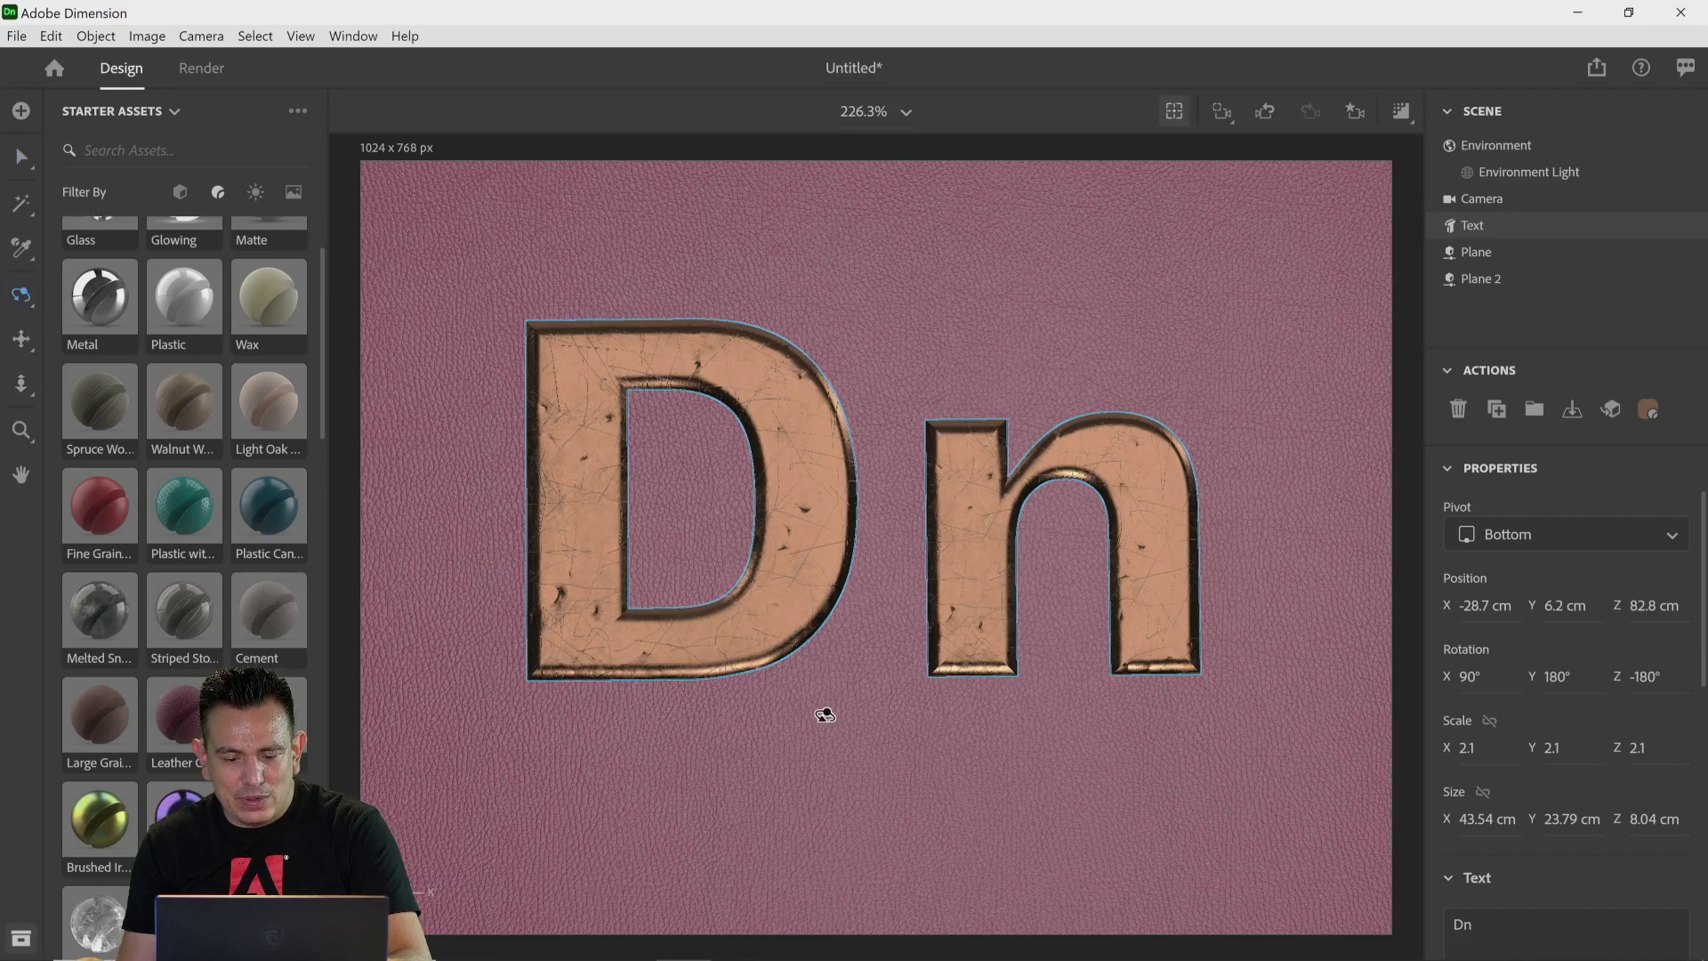
left_click_drag(824, 713, 825, 680)
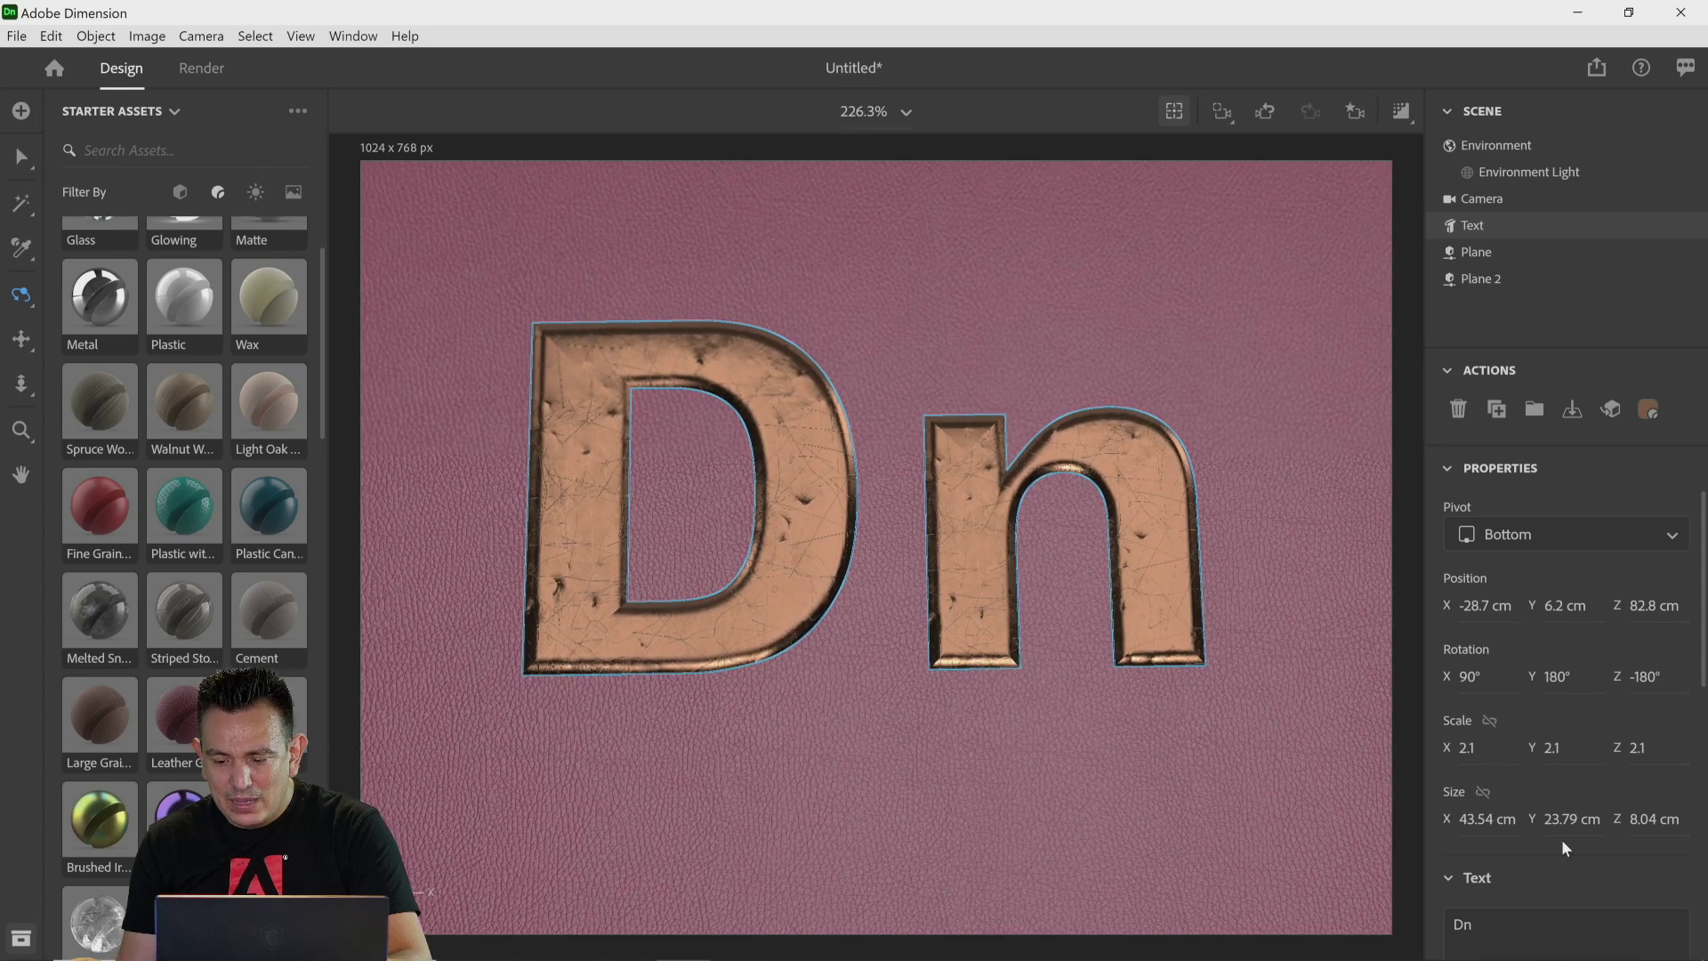
Step: Try increasing the text depth to 10 cm, then set it back to 3 cm
scroll(1560, 863, "down", 5)
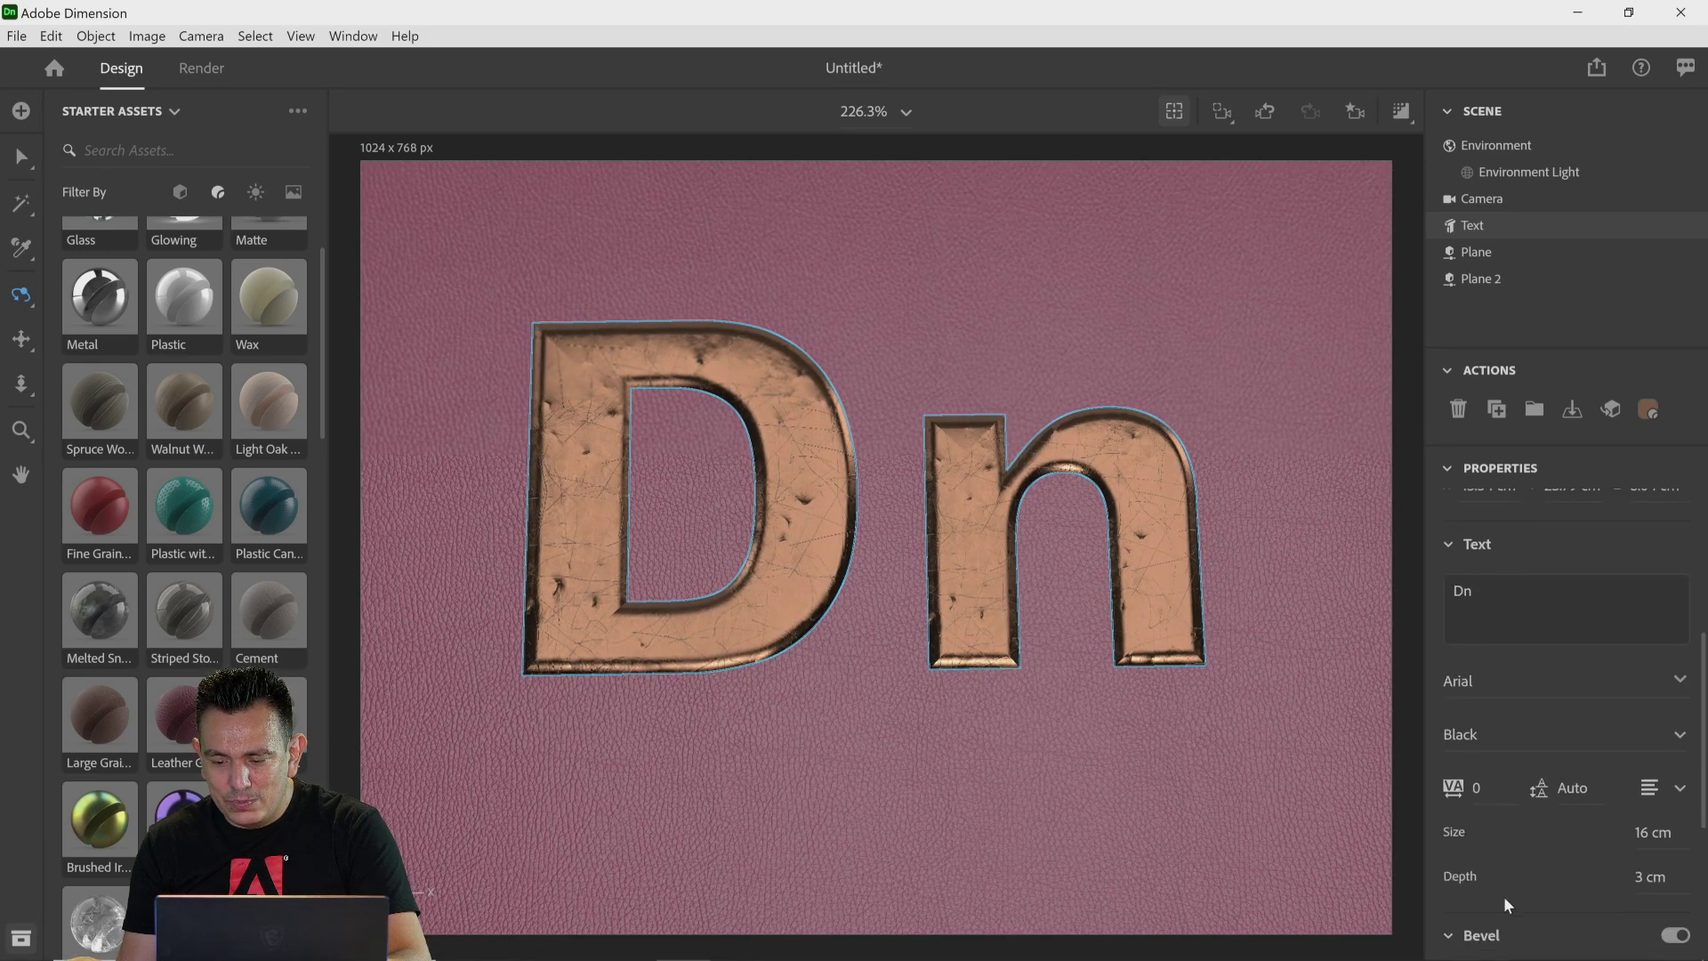
left_click_drag(1636, 880, 1647, 880)
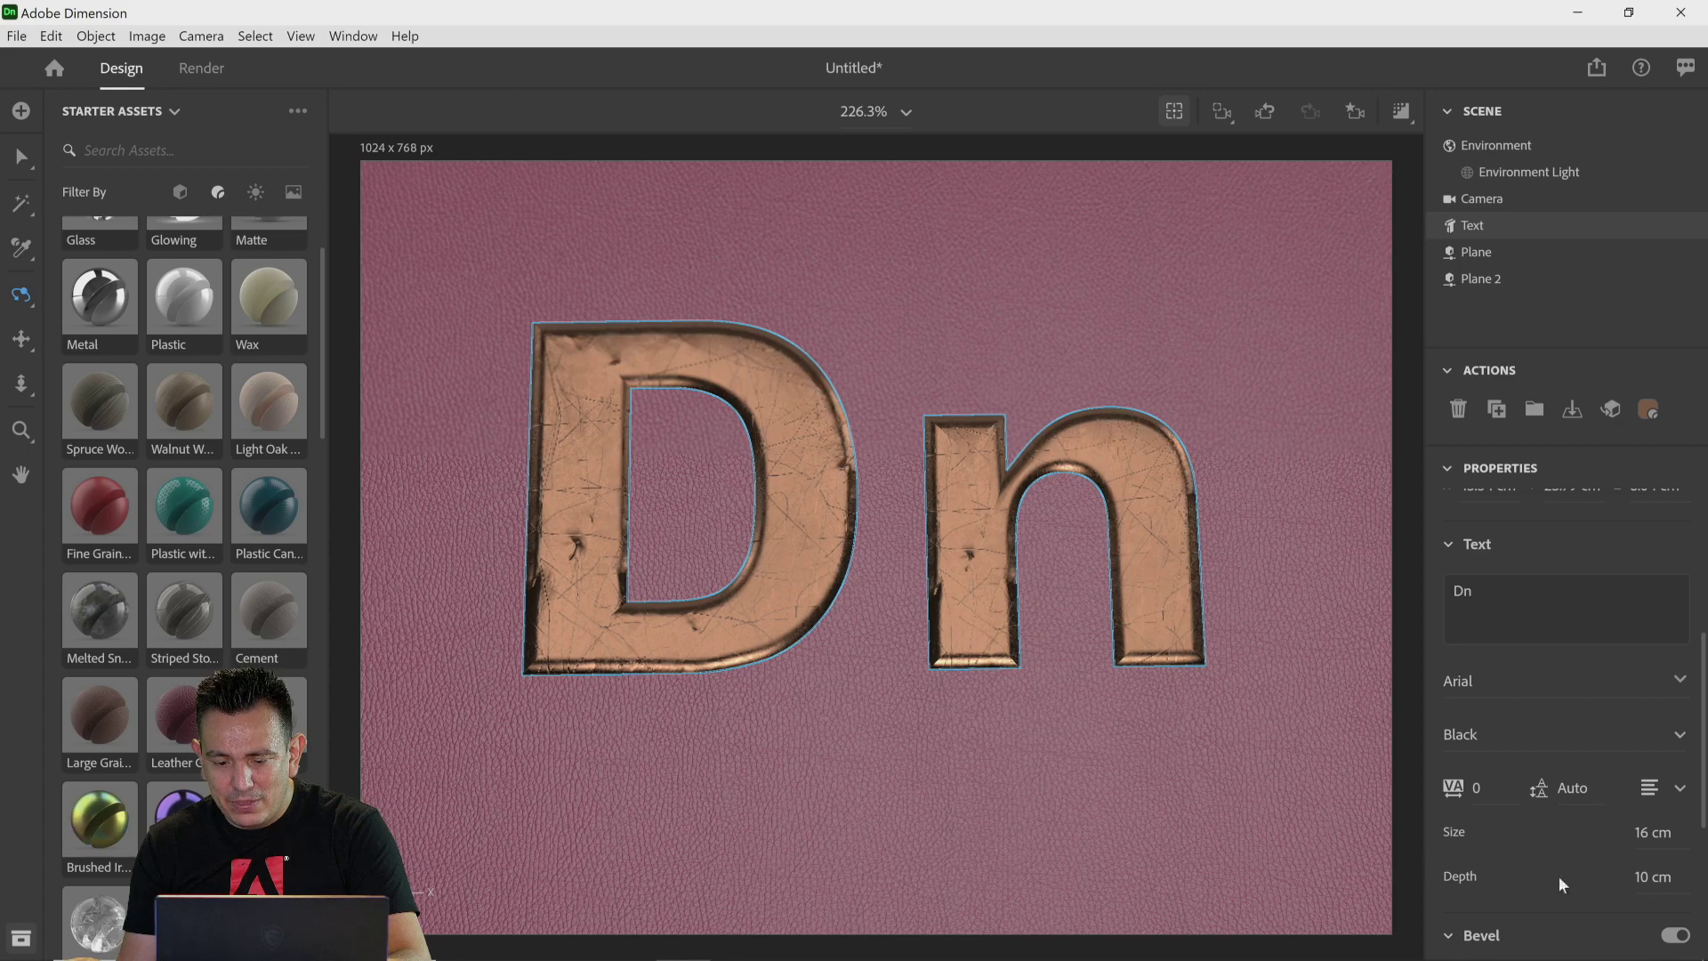
mouse_move(1010, 782)
left_mouse_down()
mouse_move(1011, 697)
mouse_move(1002, 809)
left_mouse_up()
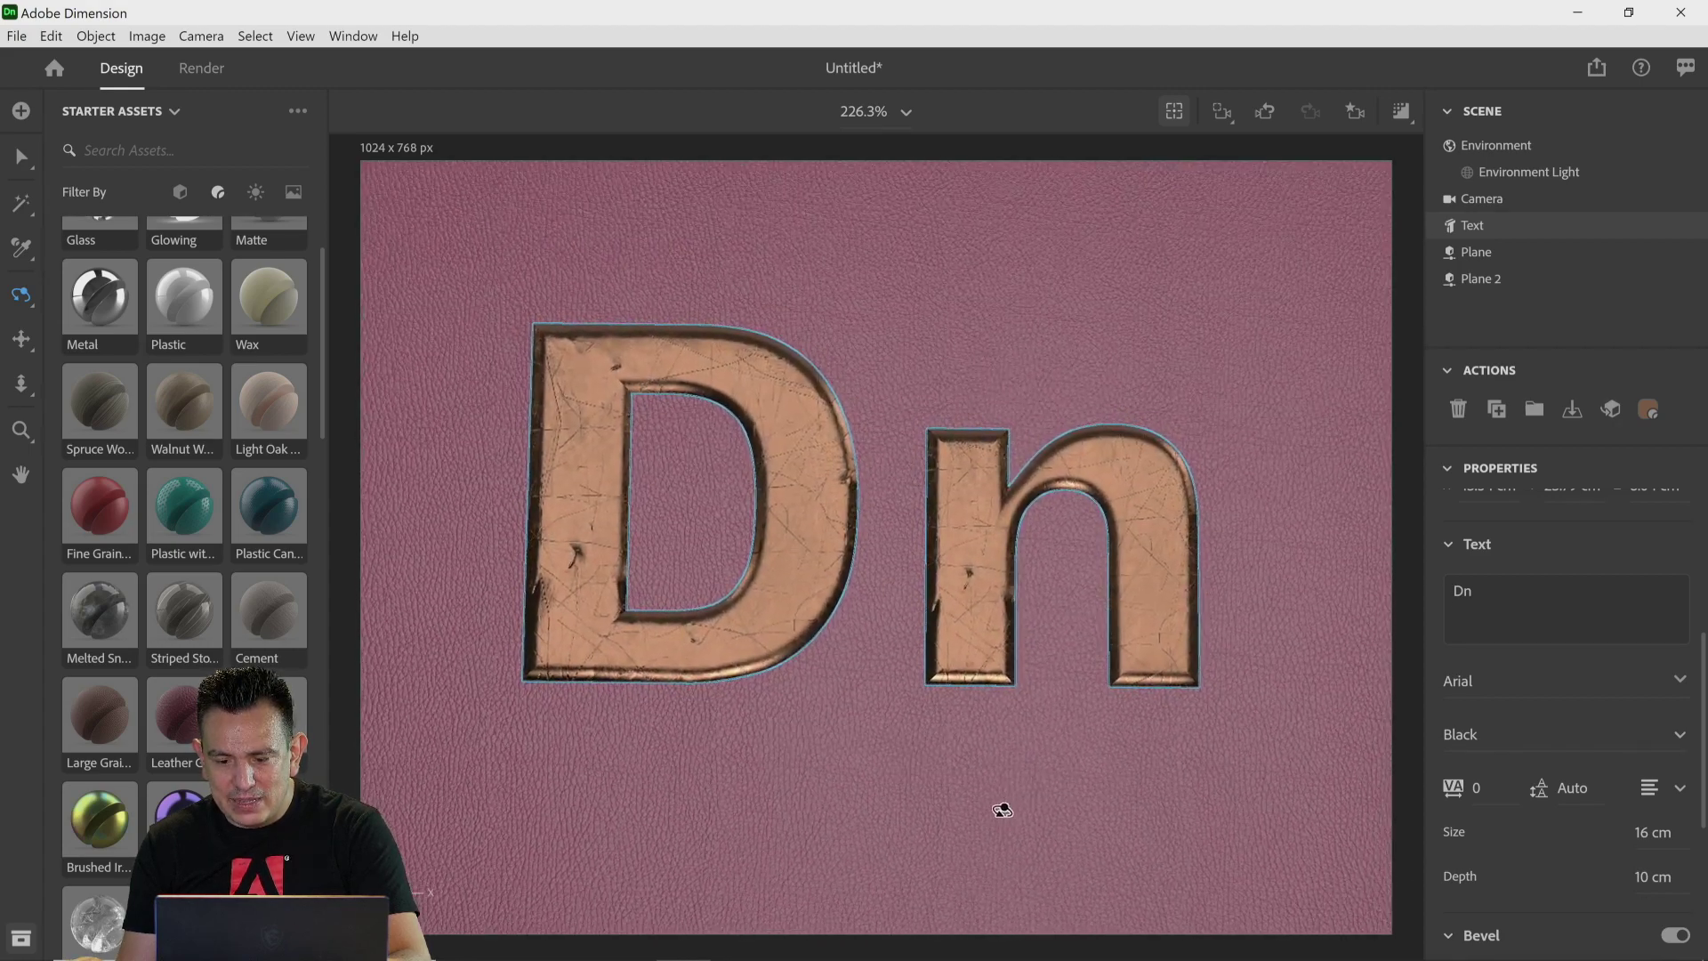
left_click(1573, 415)
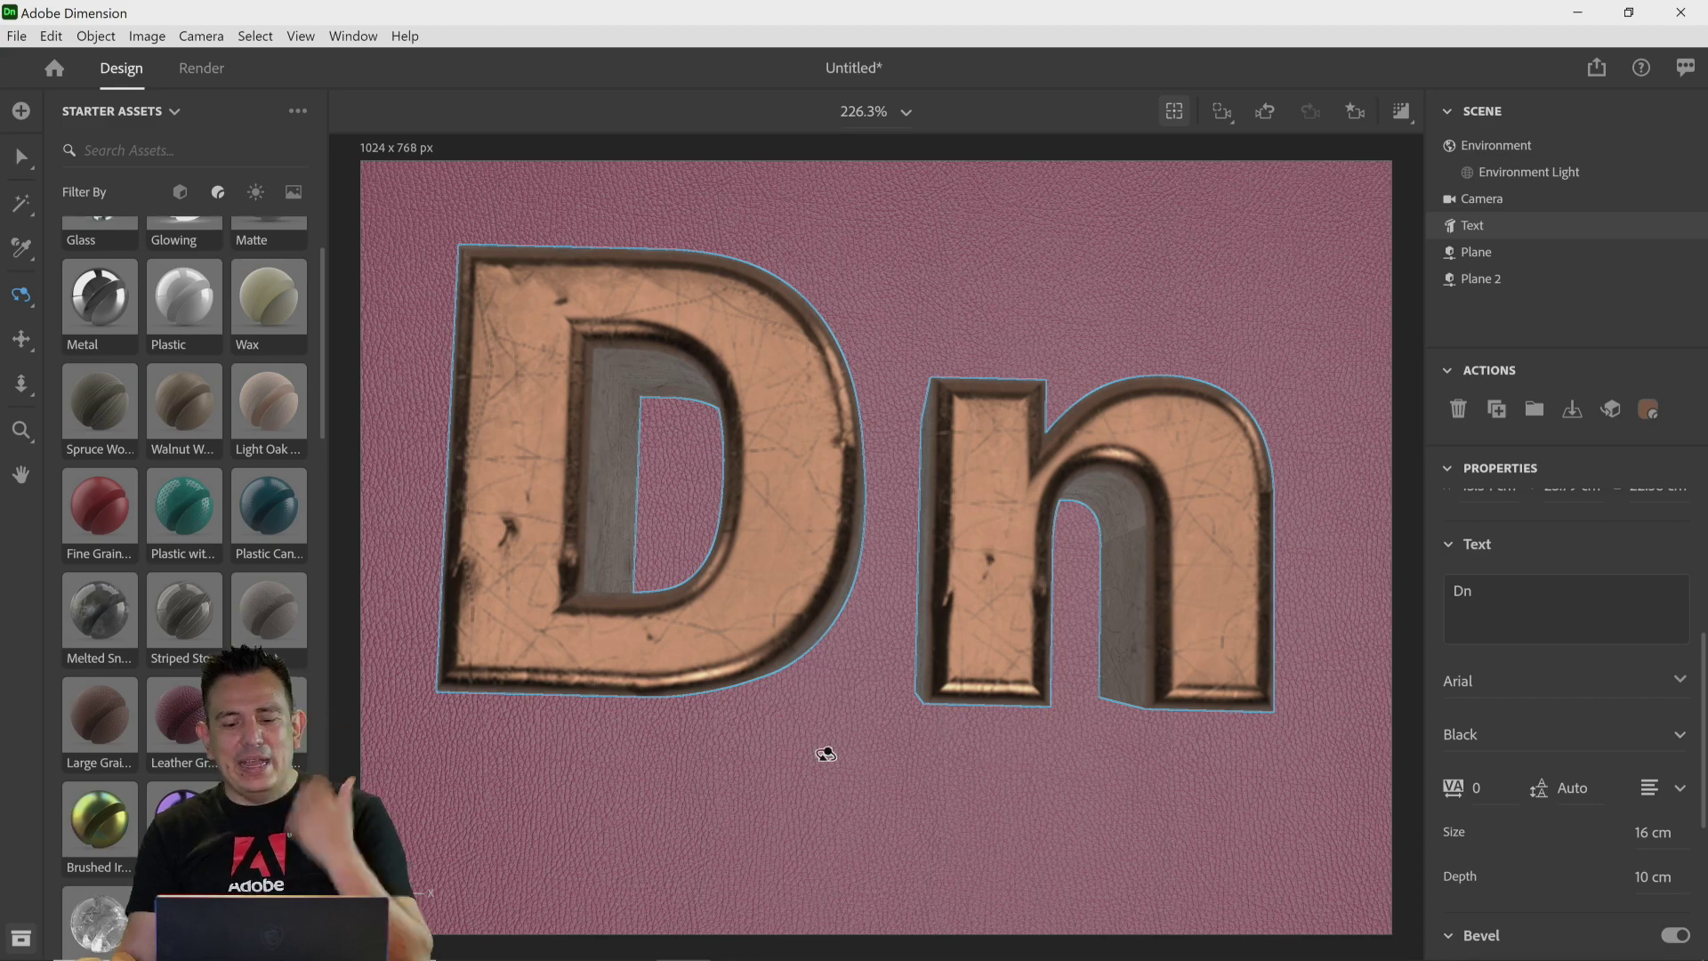
left_click_drag(809, 789, 803, 653)
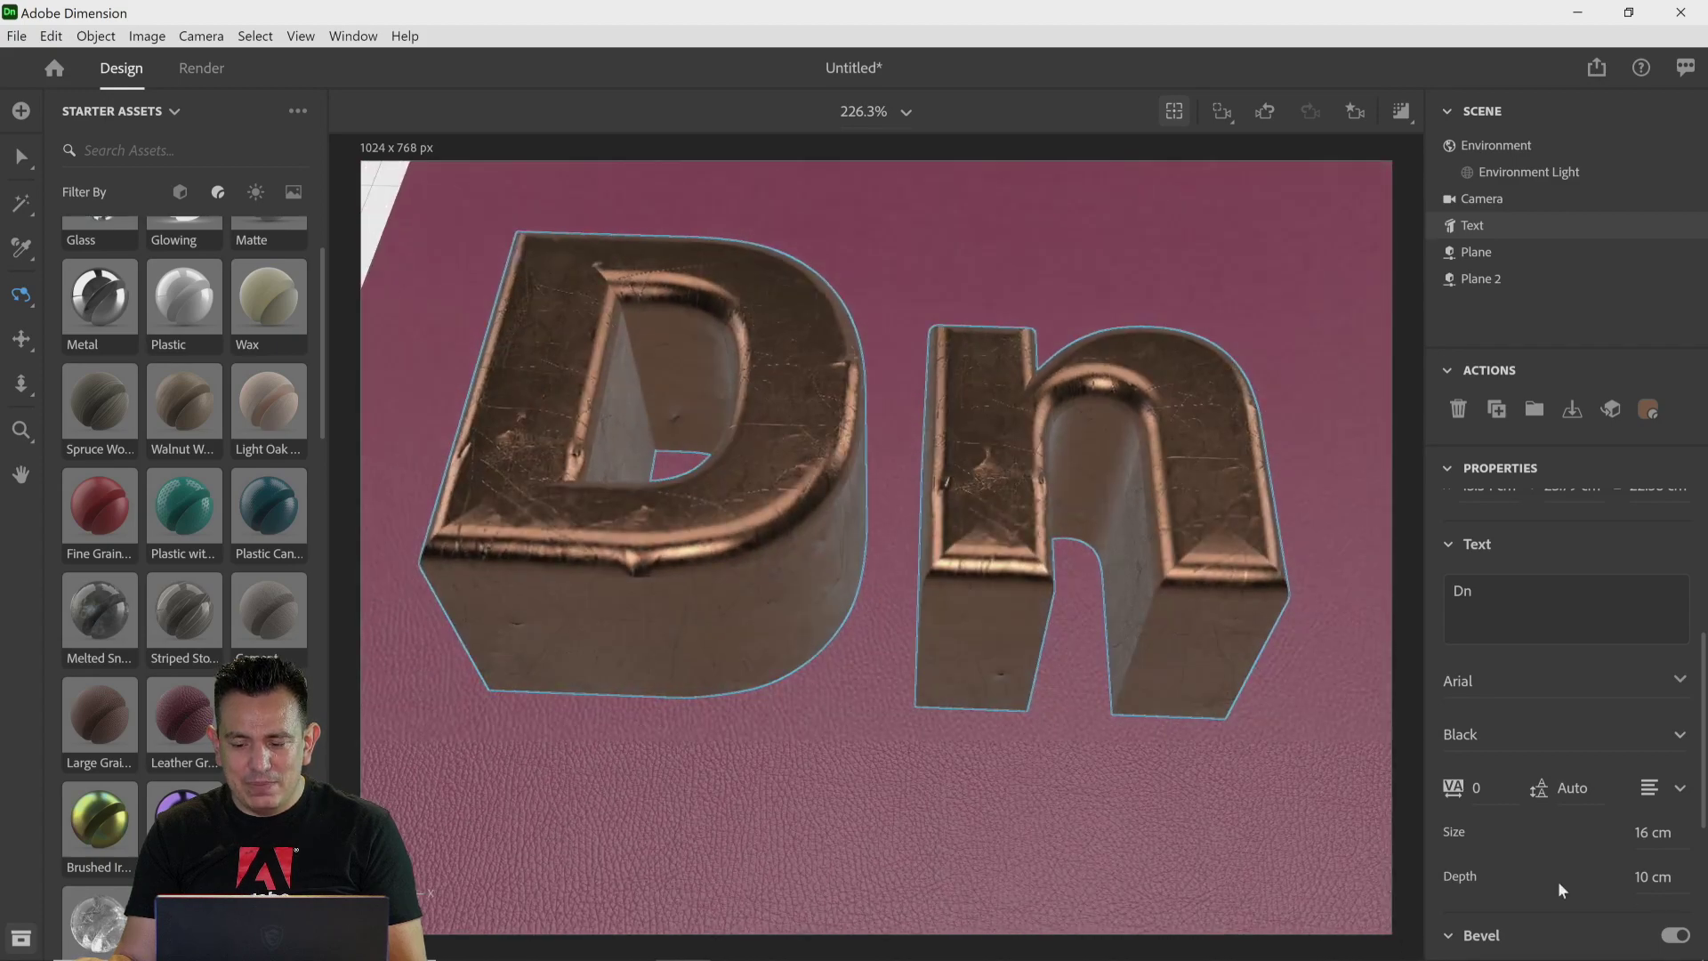
left_click_drag(1651, 882, 1623, 882)
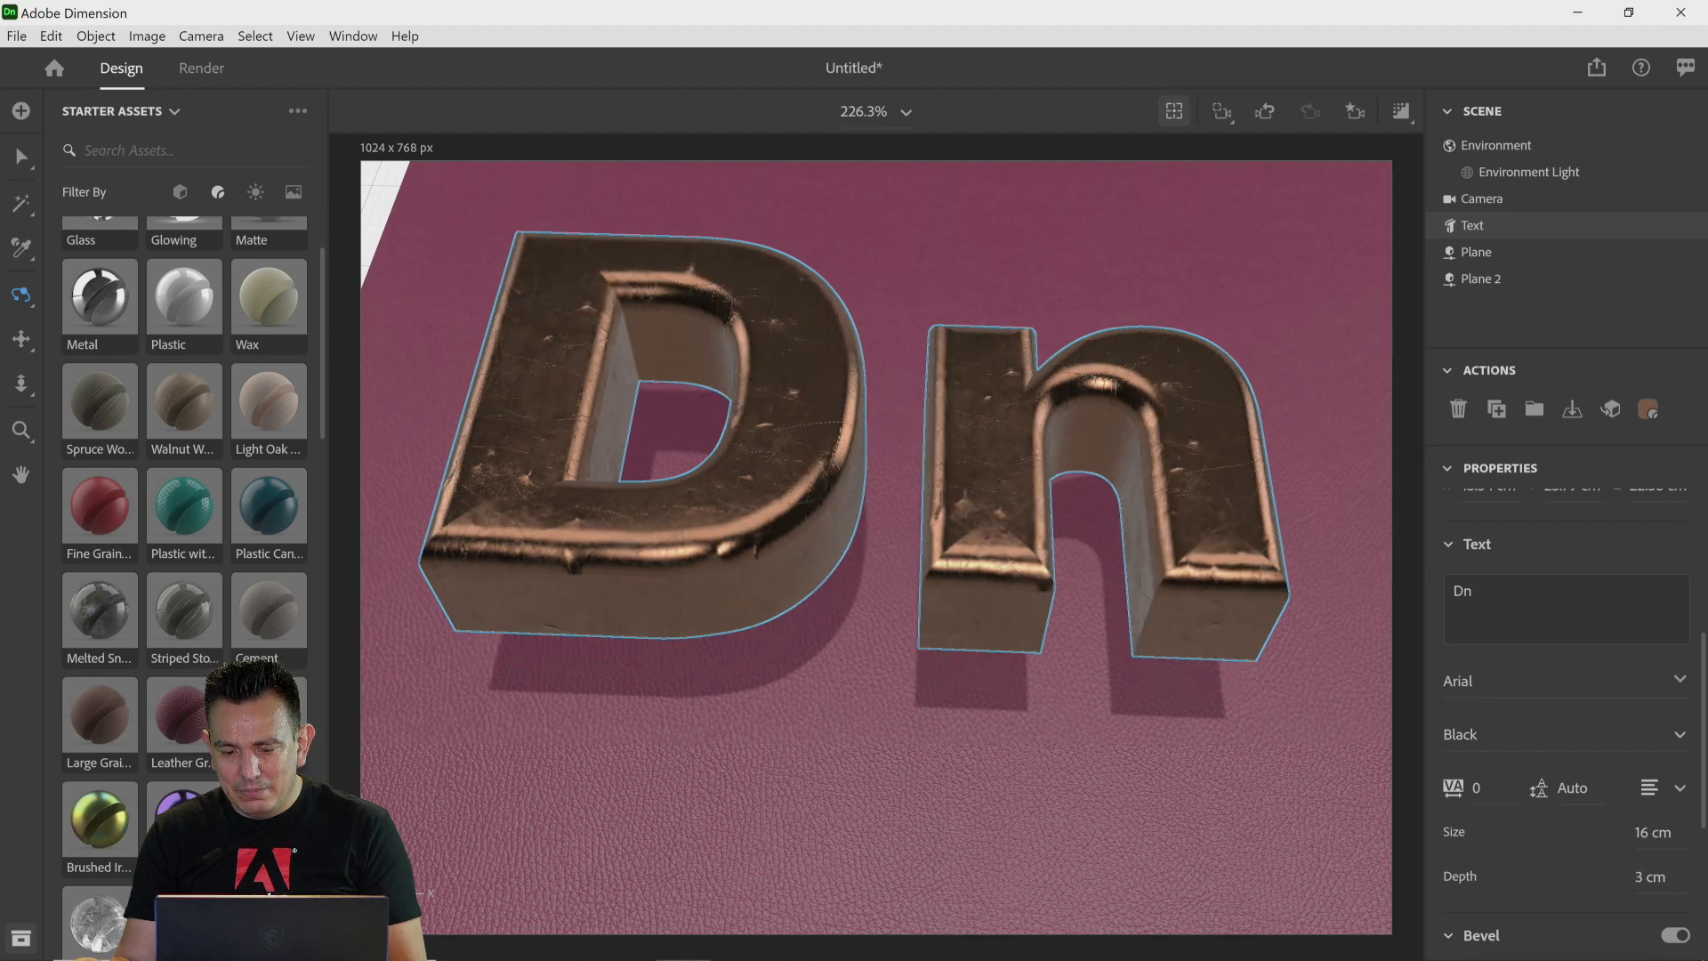
Step: Drop the text onto the ground
left_click(1570, 411)
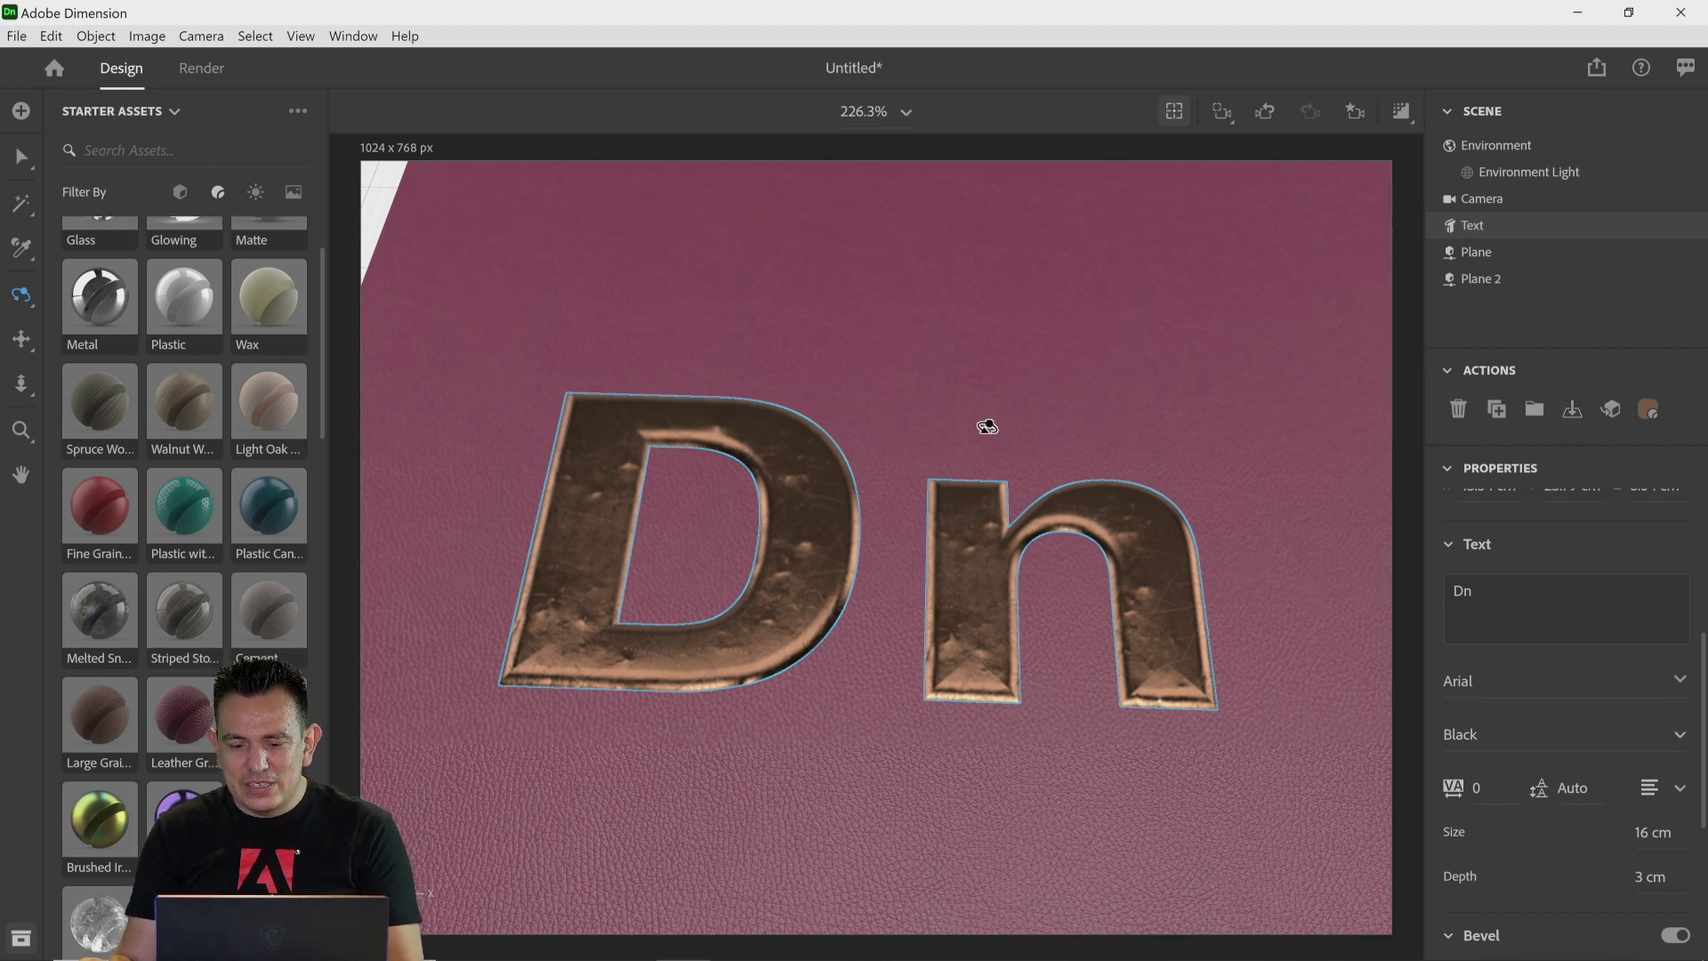
left_click_drag(984, 423, 979, 175)
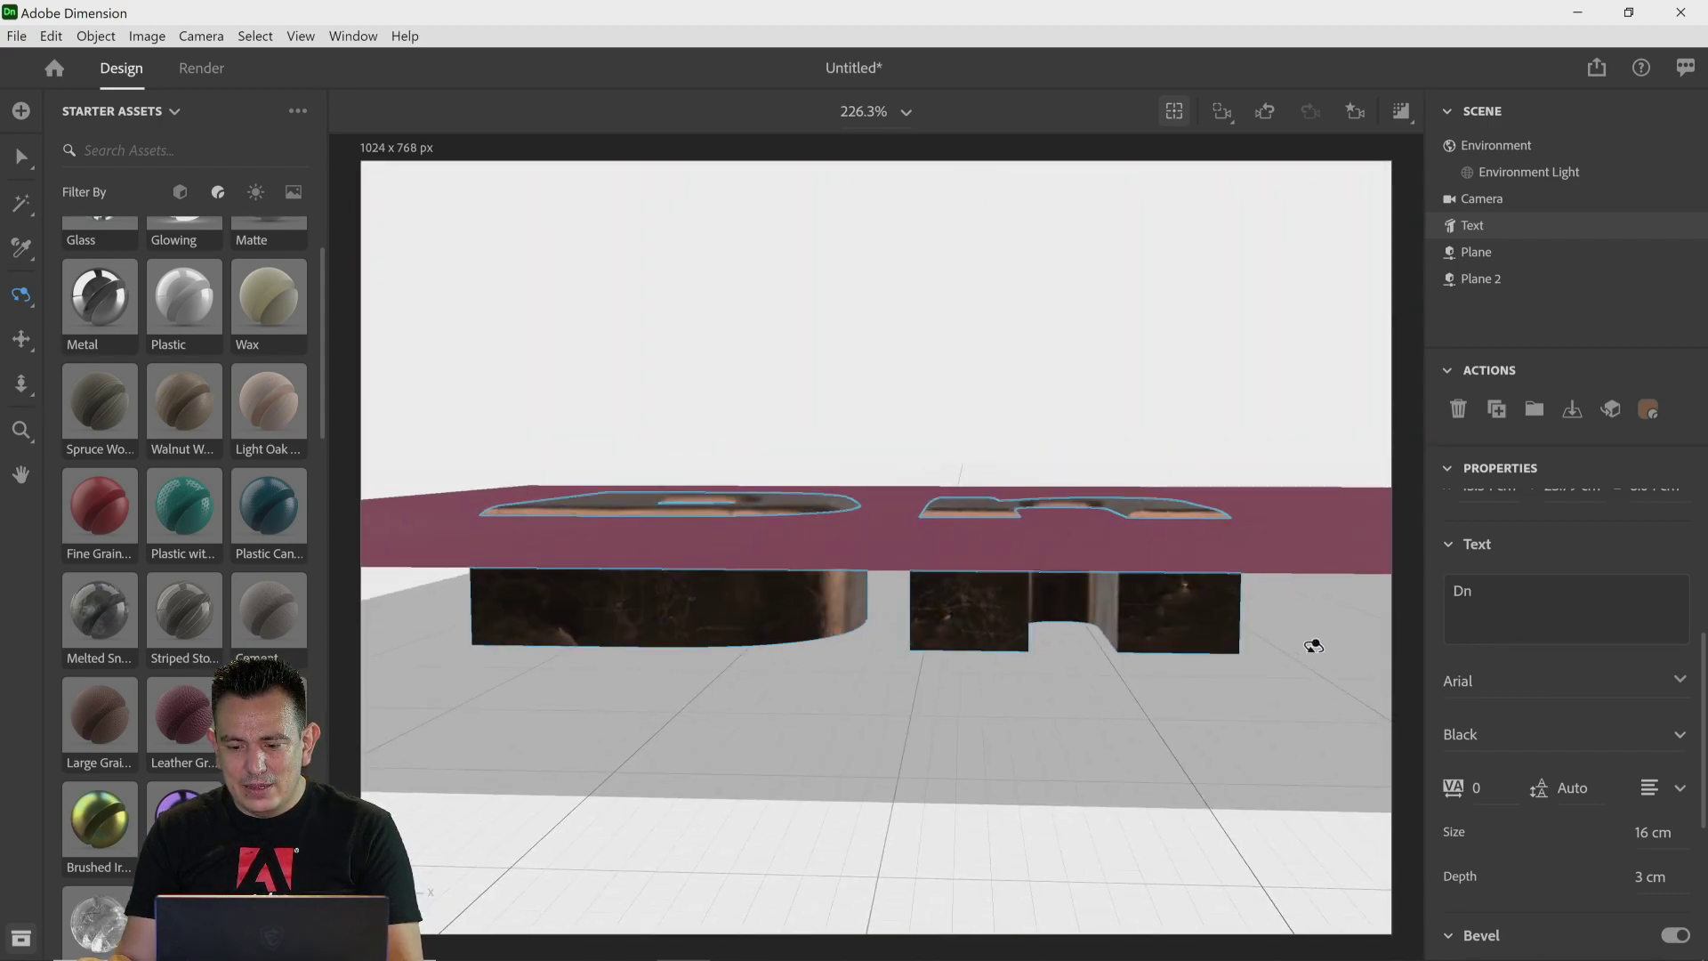
Step: Delete the original small plane from the scene, undoing an accidental deletion of the leather plane
left_click(1478, 255)
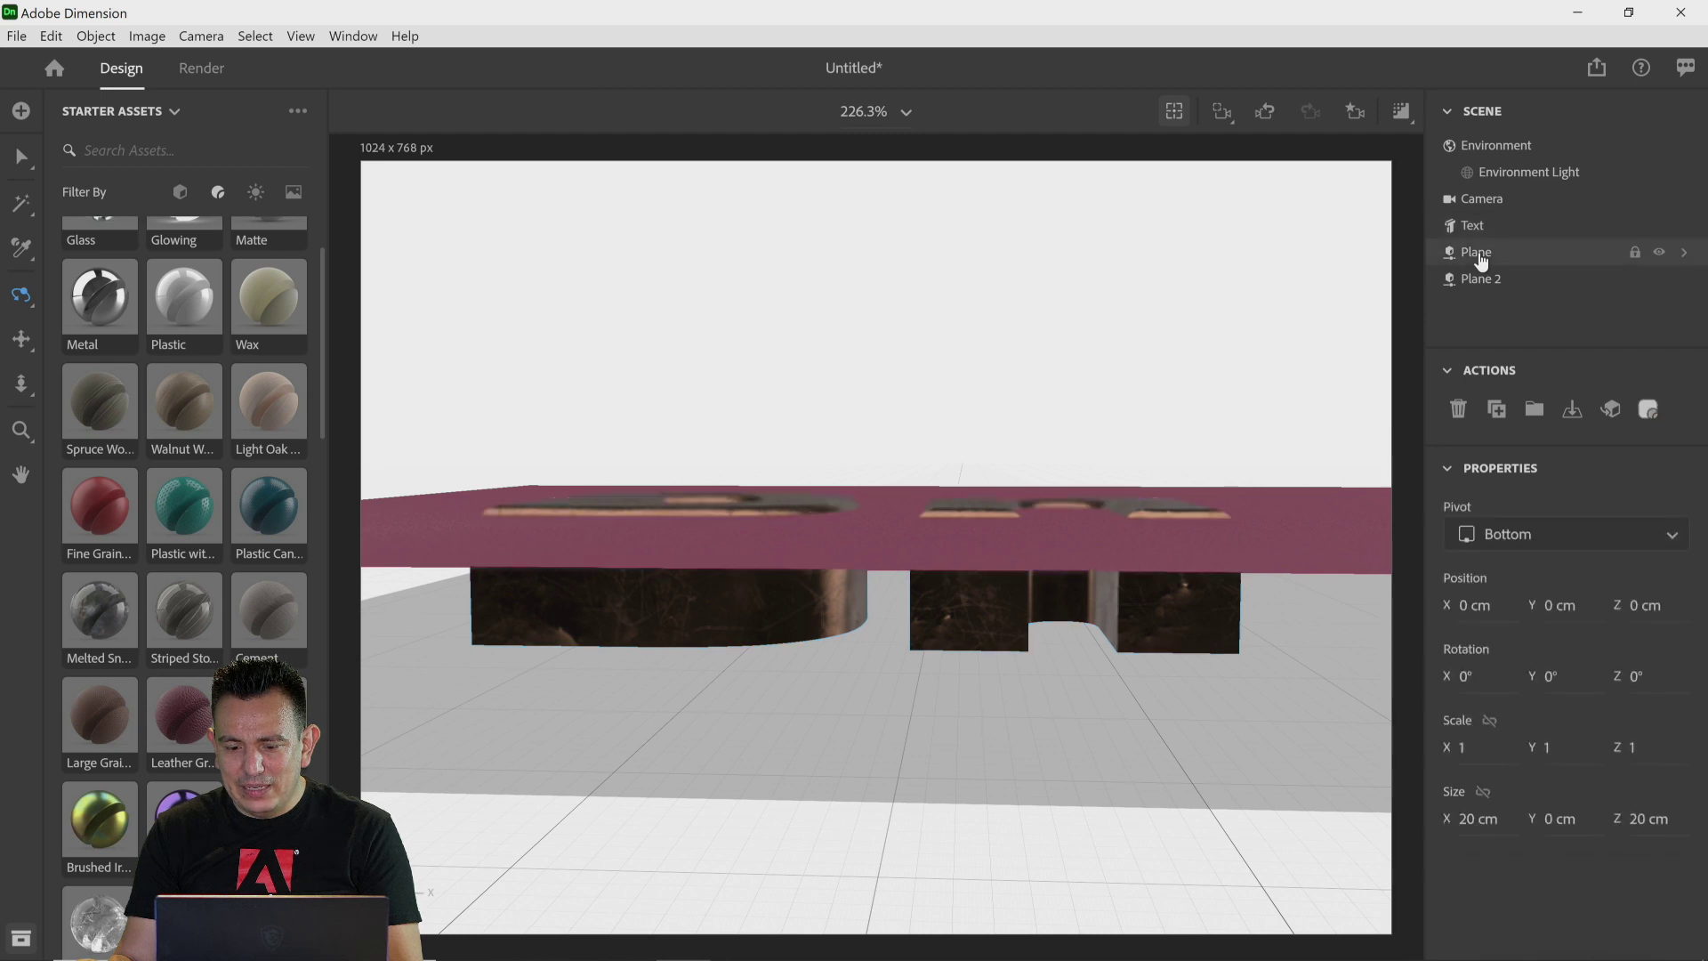
left_click(1487, 283)
key("Delete")
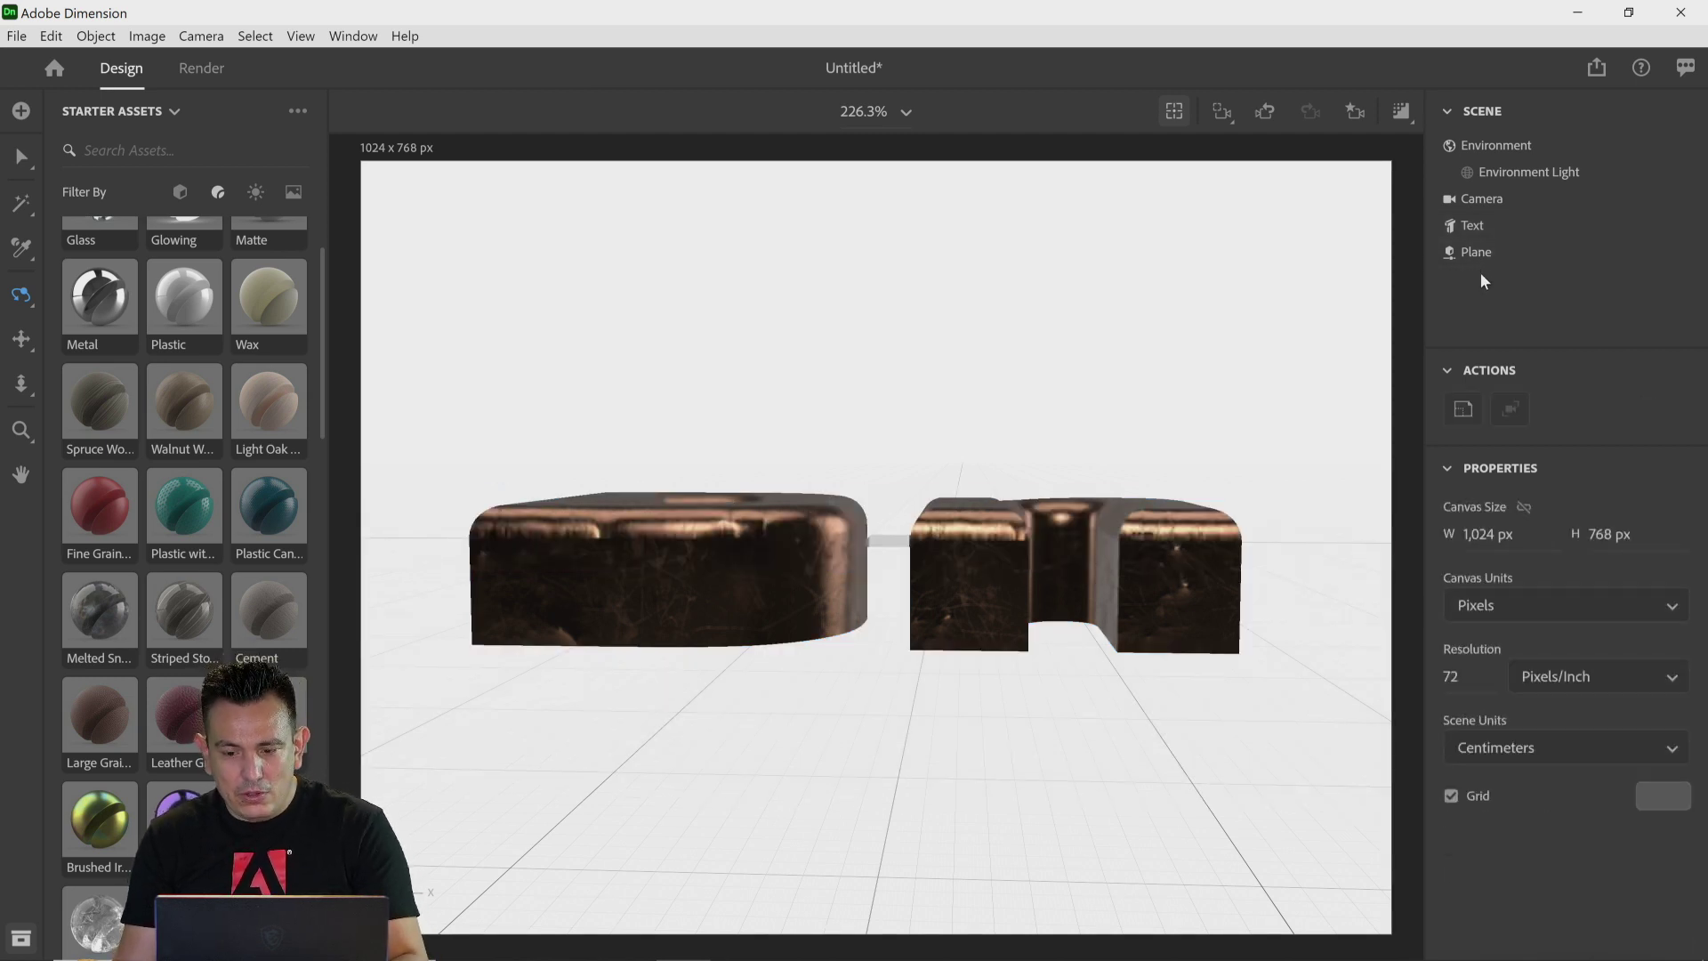
key("ctrl+z")
left_click(1477, 258)
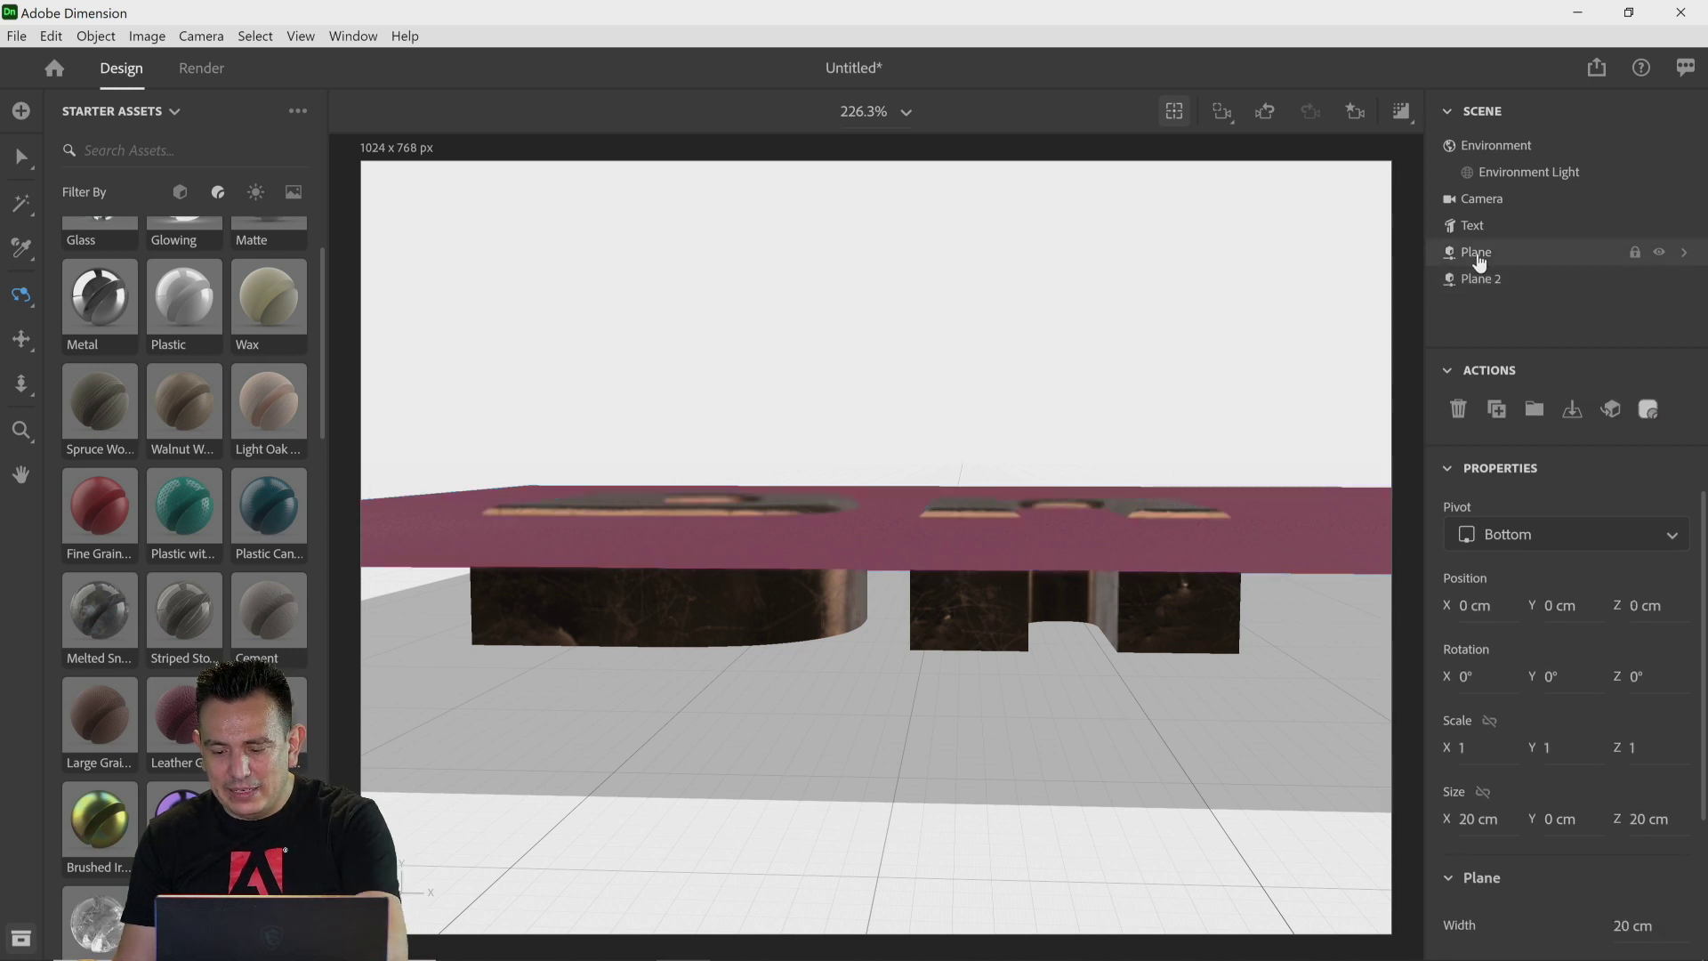
key("Delete")
Step: Drop the leather plane onto the ground beneath the text
left_click(1486, 255)
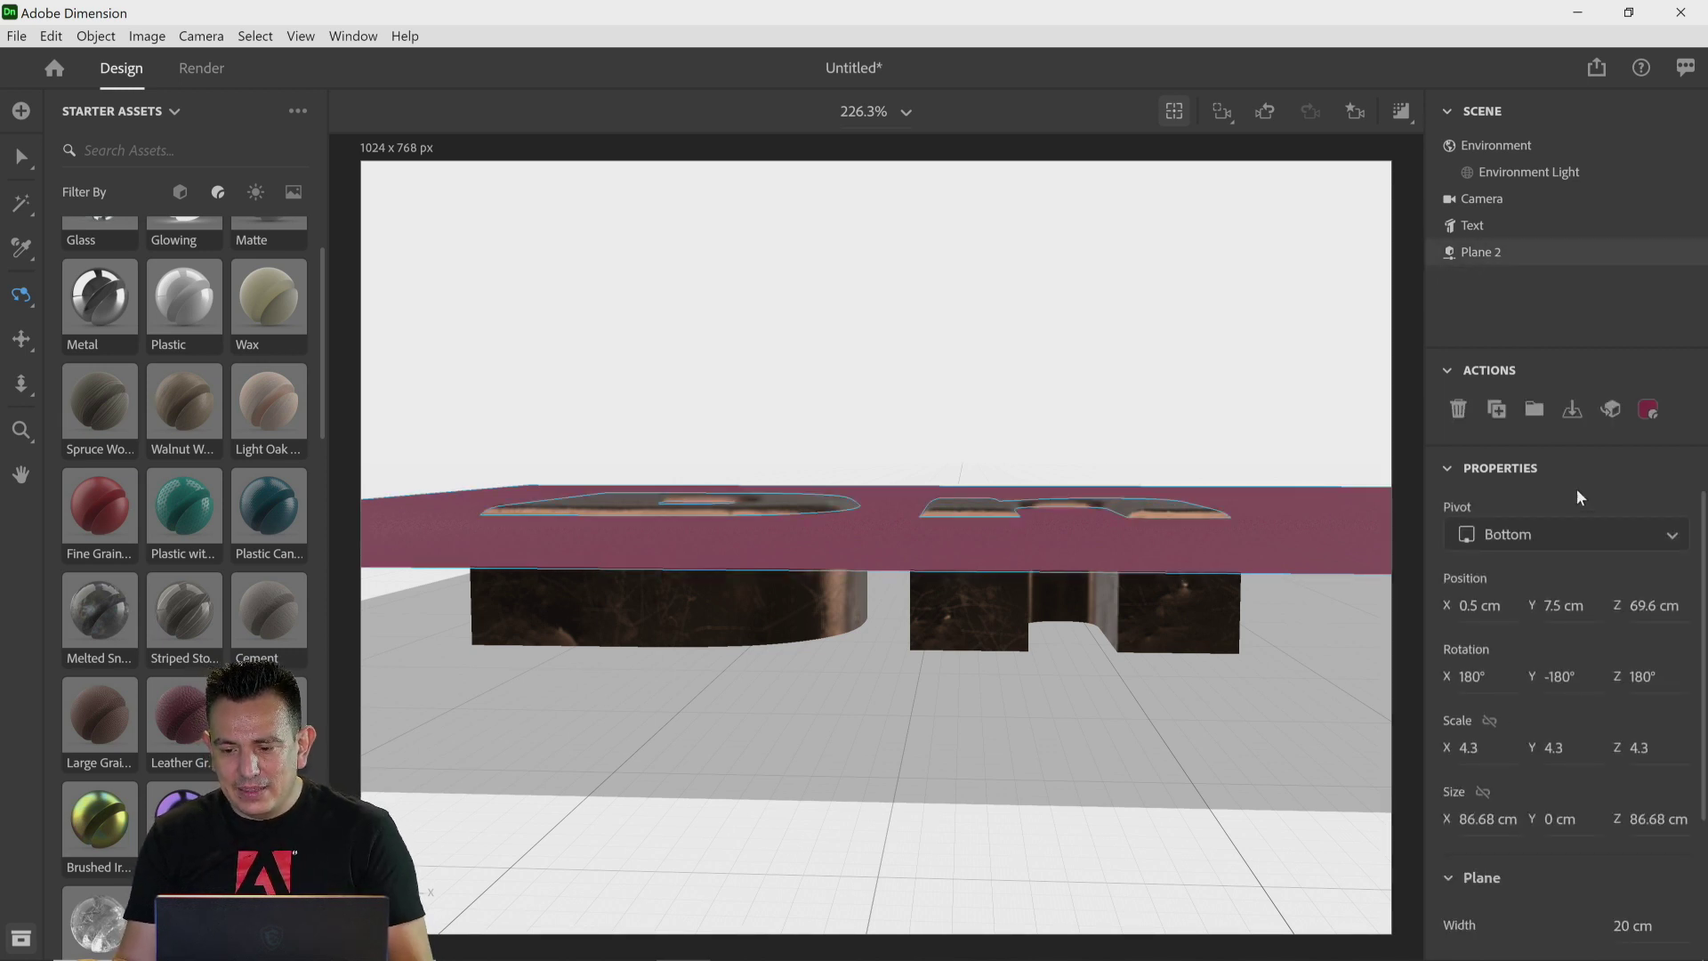
left_click(1570, 411)
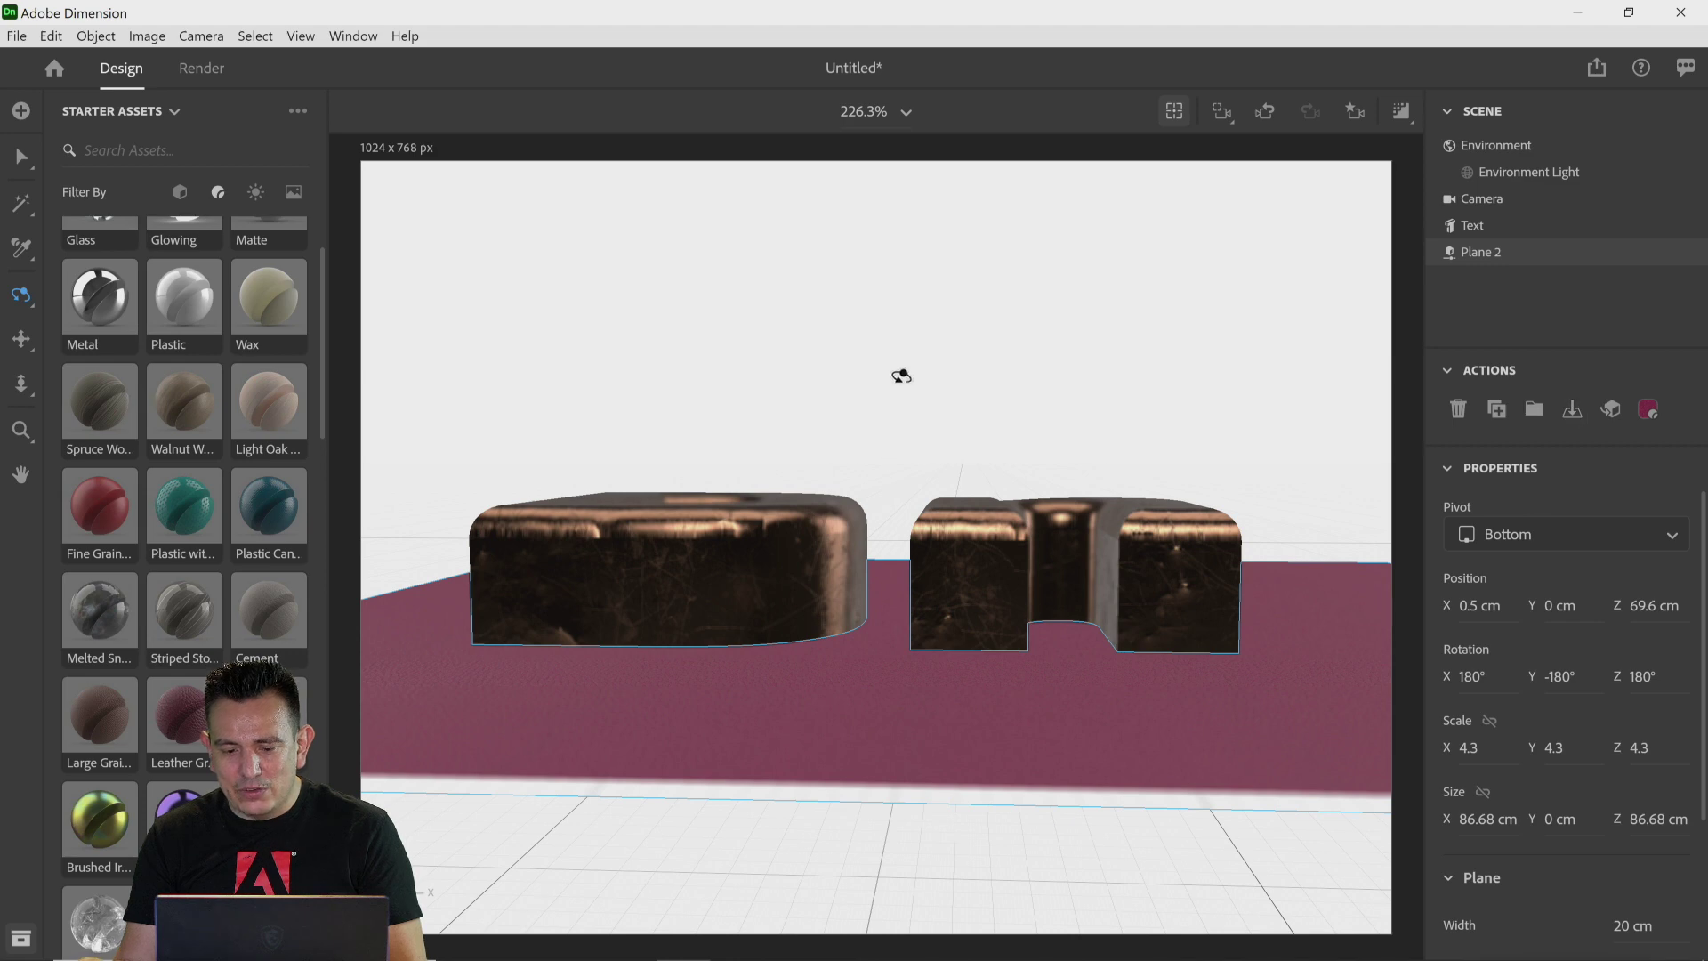
left_click_drag(956, 363, 480, 472)
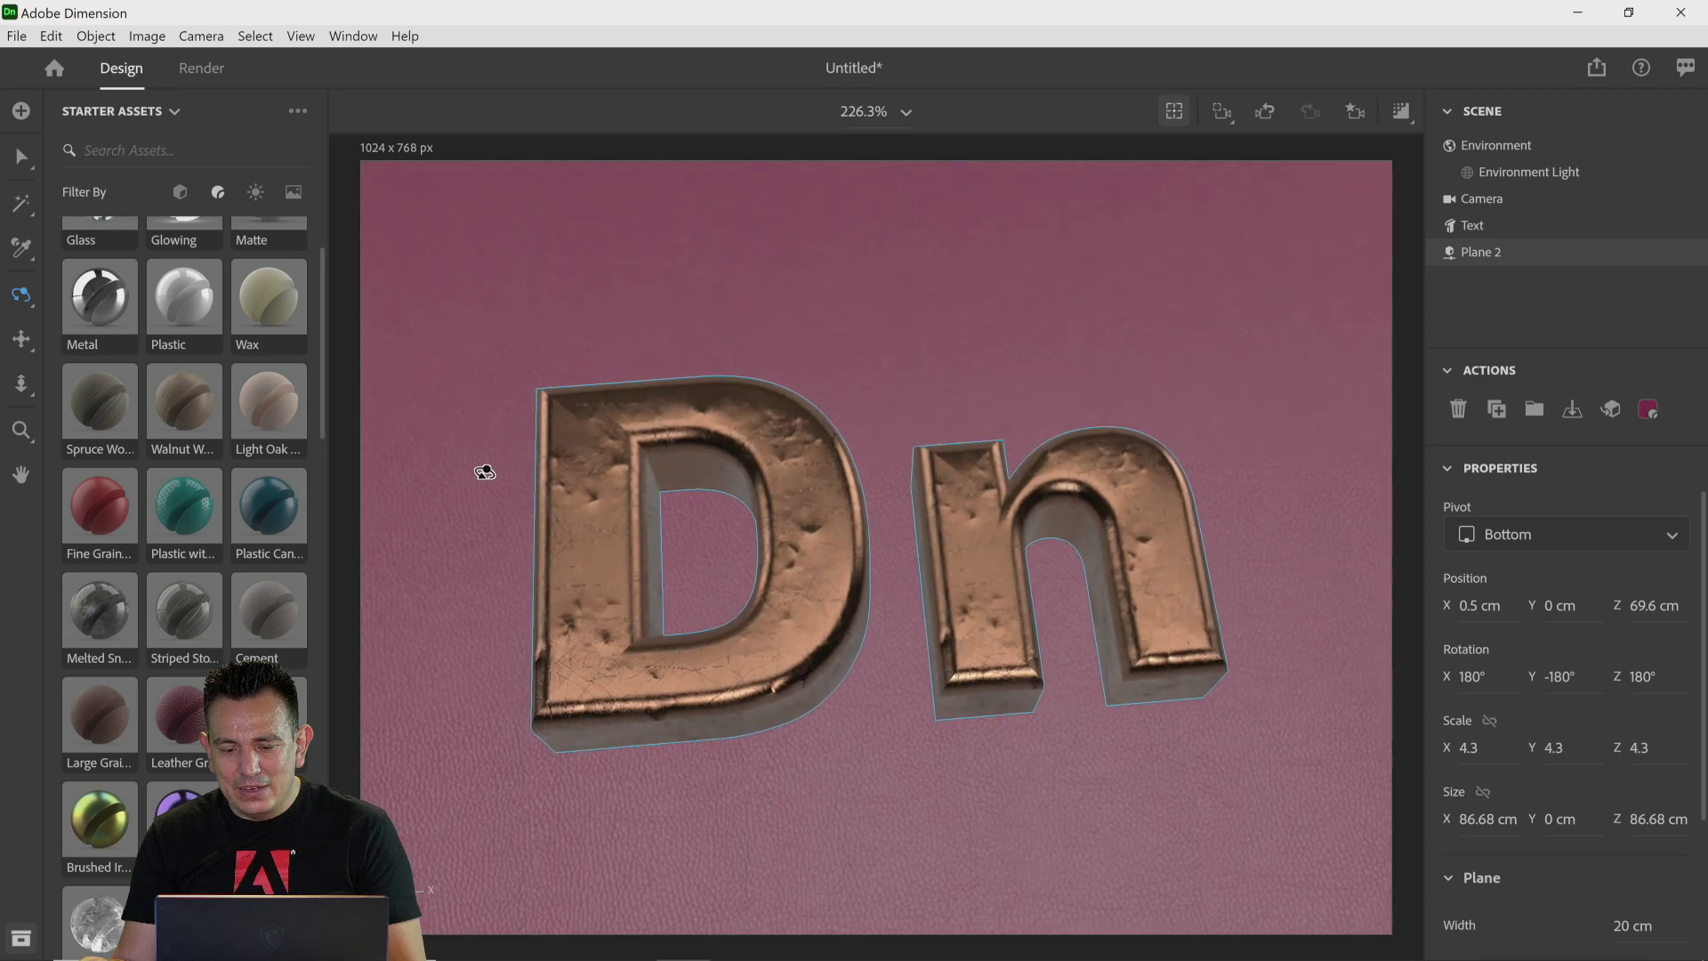
left_click_drag(839, 768, 804, 753)
left_click(21, 338)
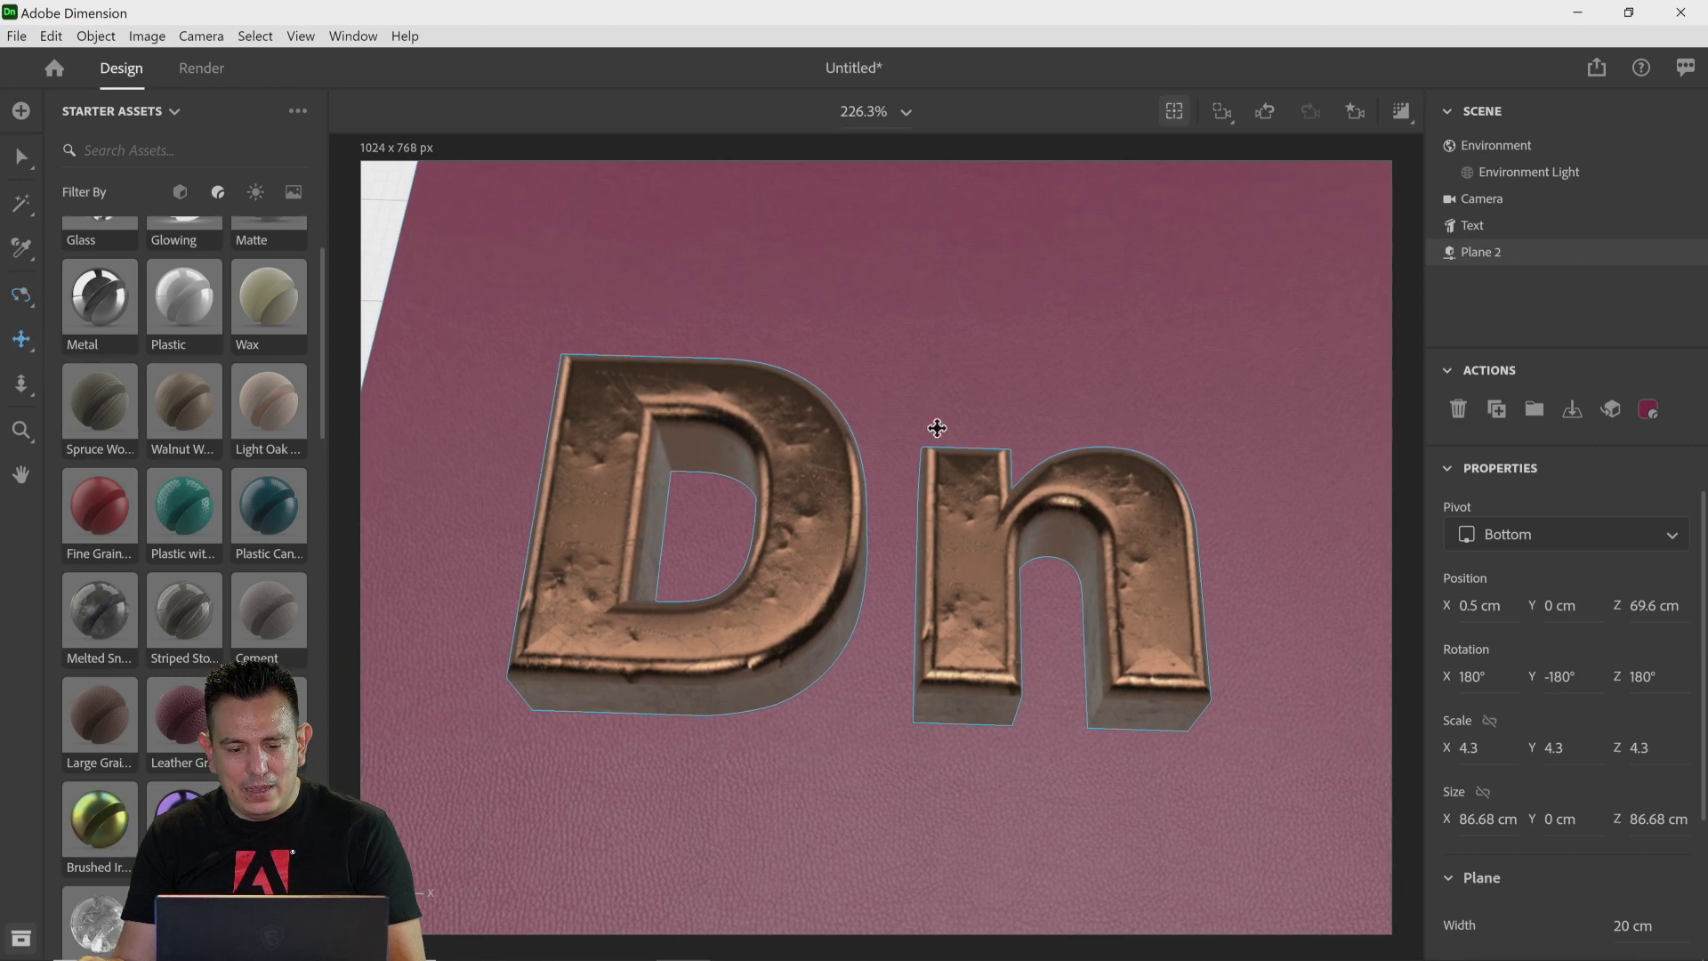
left_click_drag(934, 427, 874, 384)
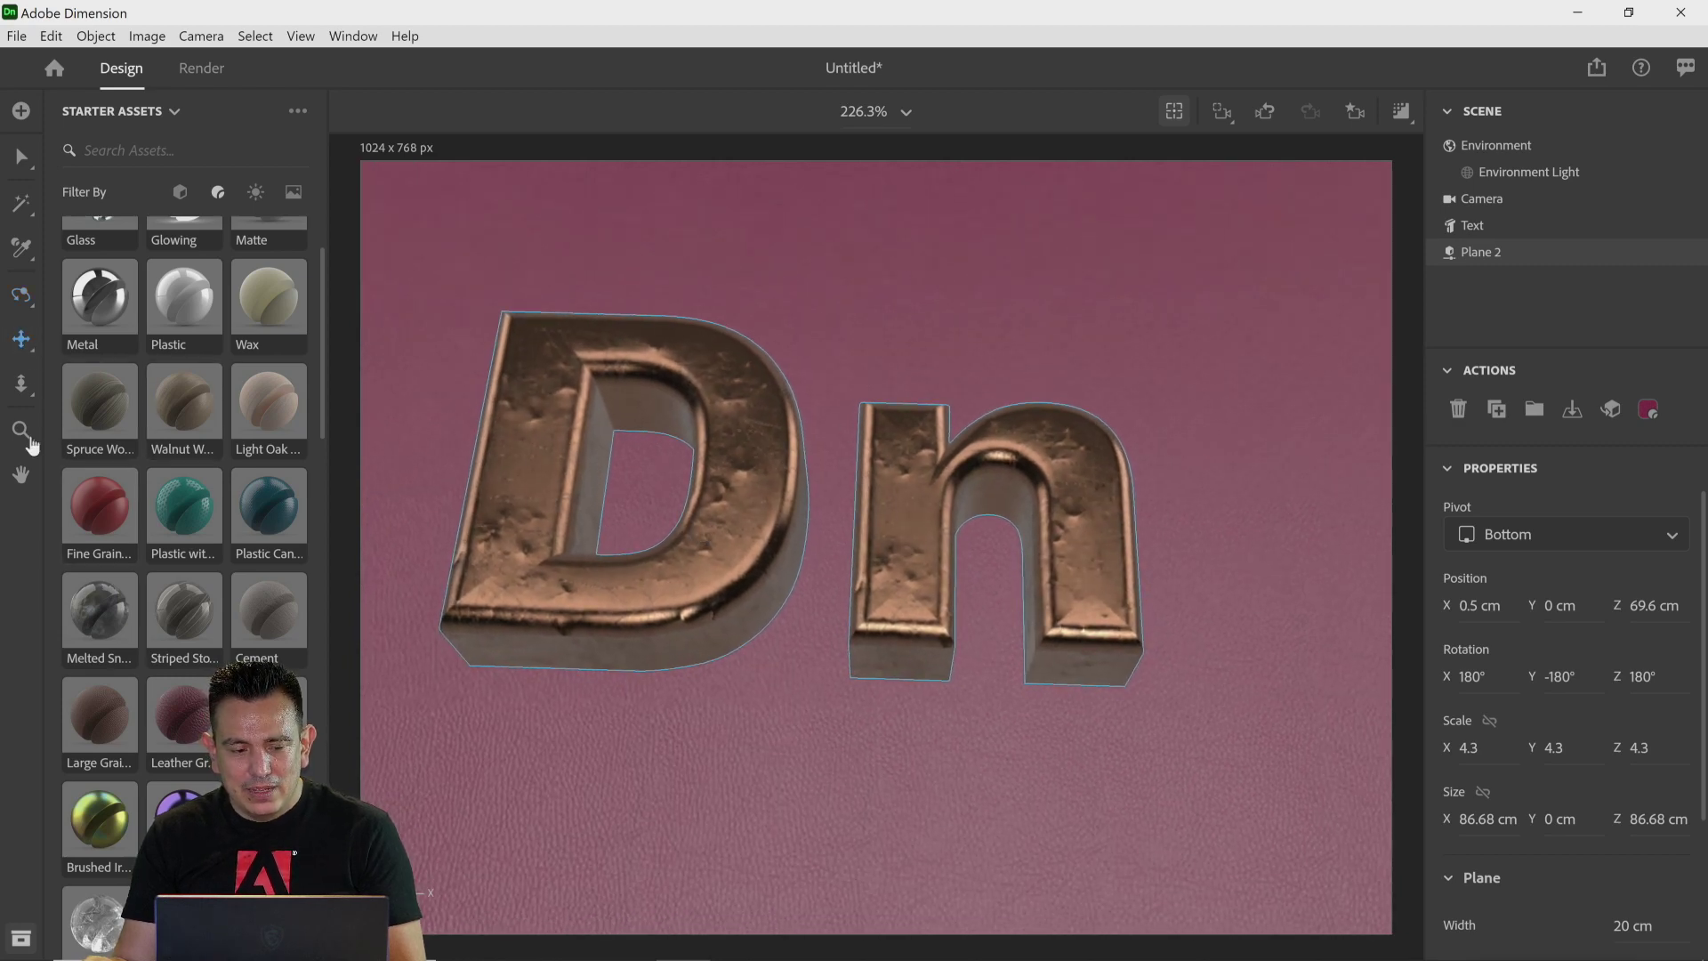
left_click(21, 384)
left_click_drag(717, 603, 738, 560)
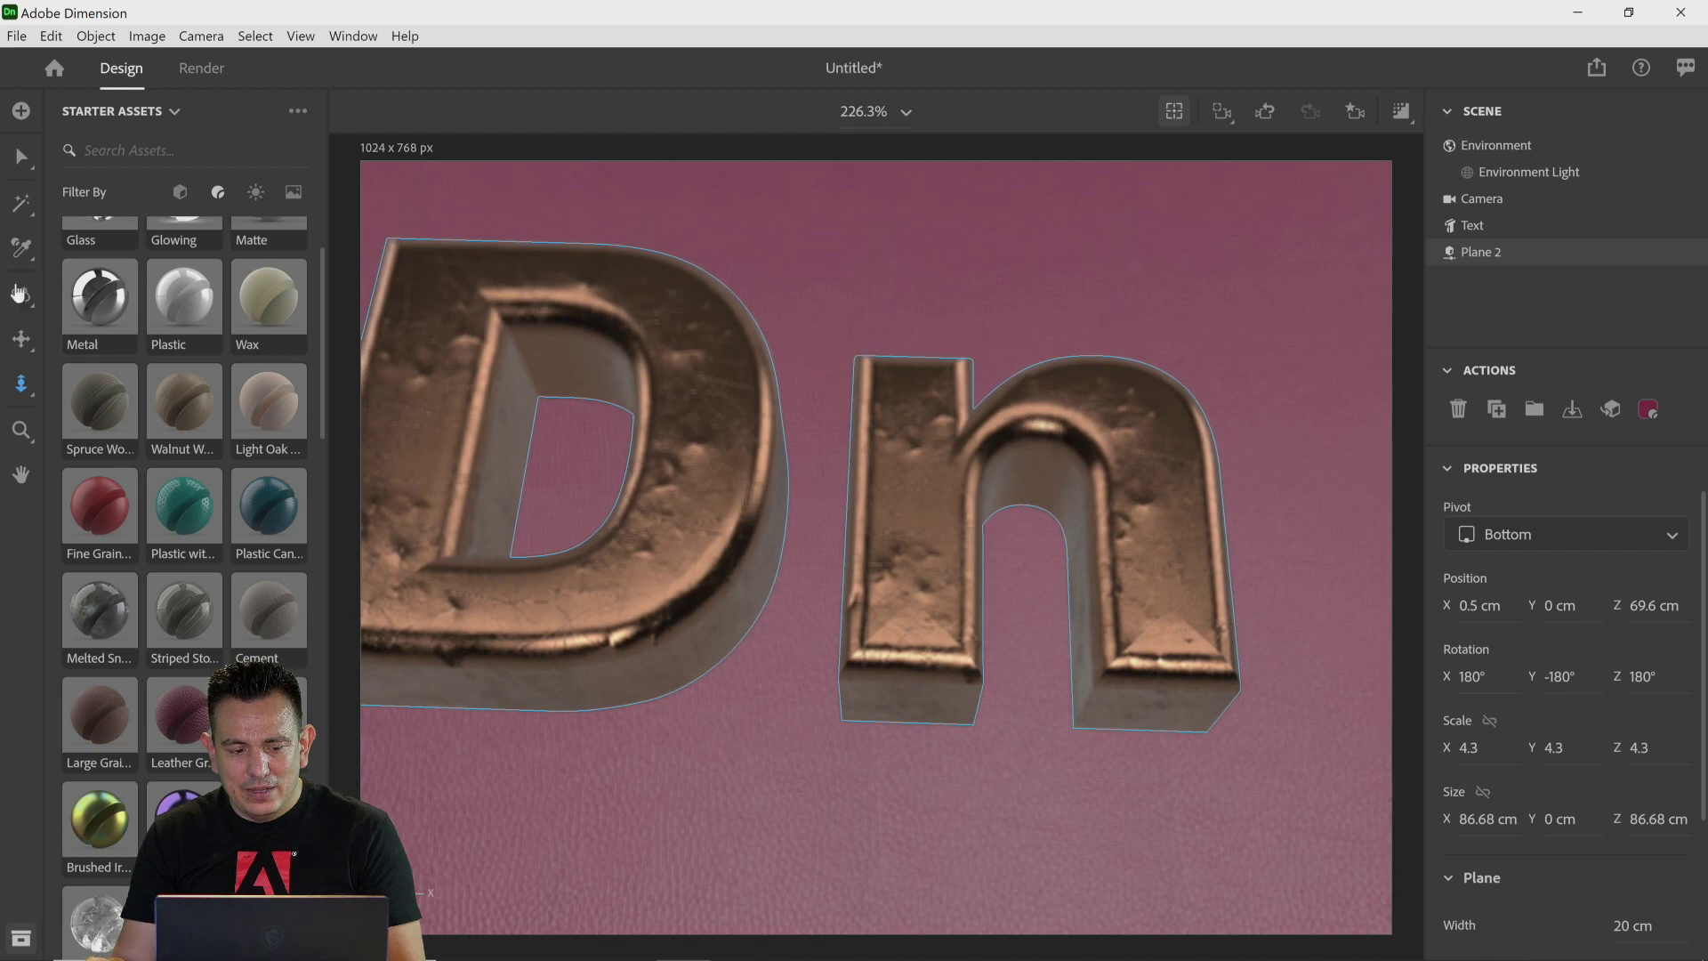
left_click(21, 339)
left_click_drag(888, 717, 978, 717)
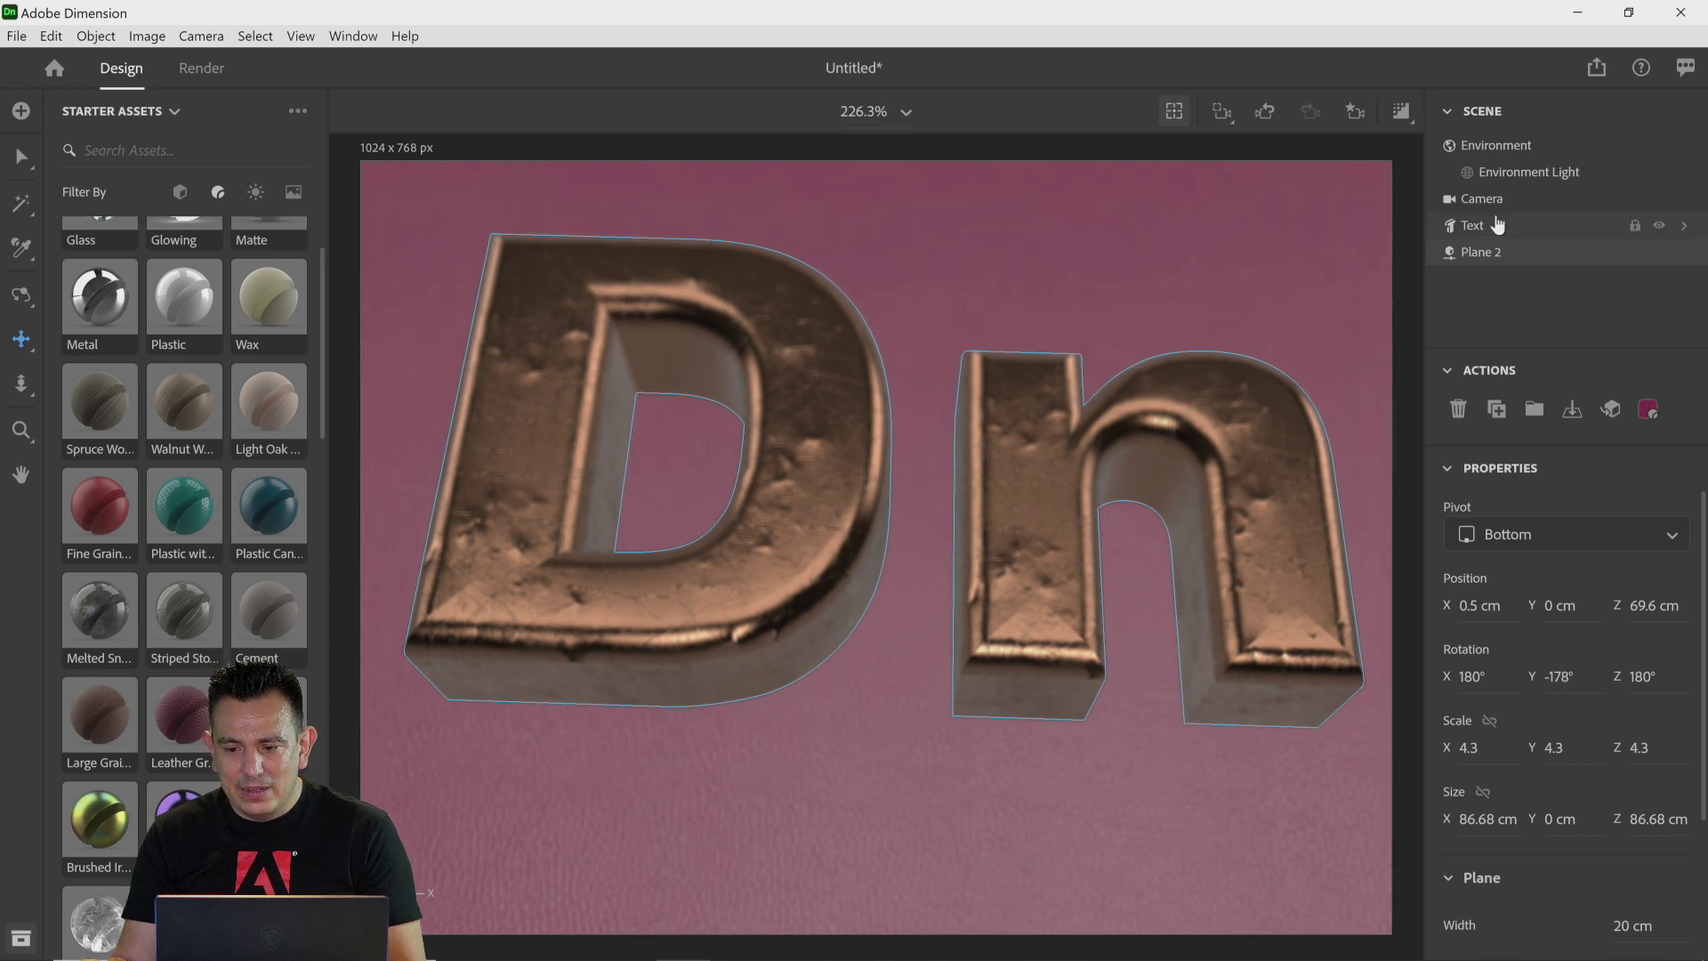
Step: Straighten the camera to a Y rotation of 0° and nudge its Y position to 60.6 cm
left_click(1523, 210)
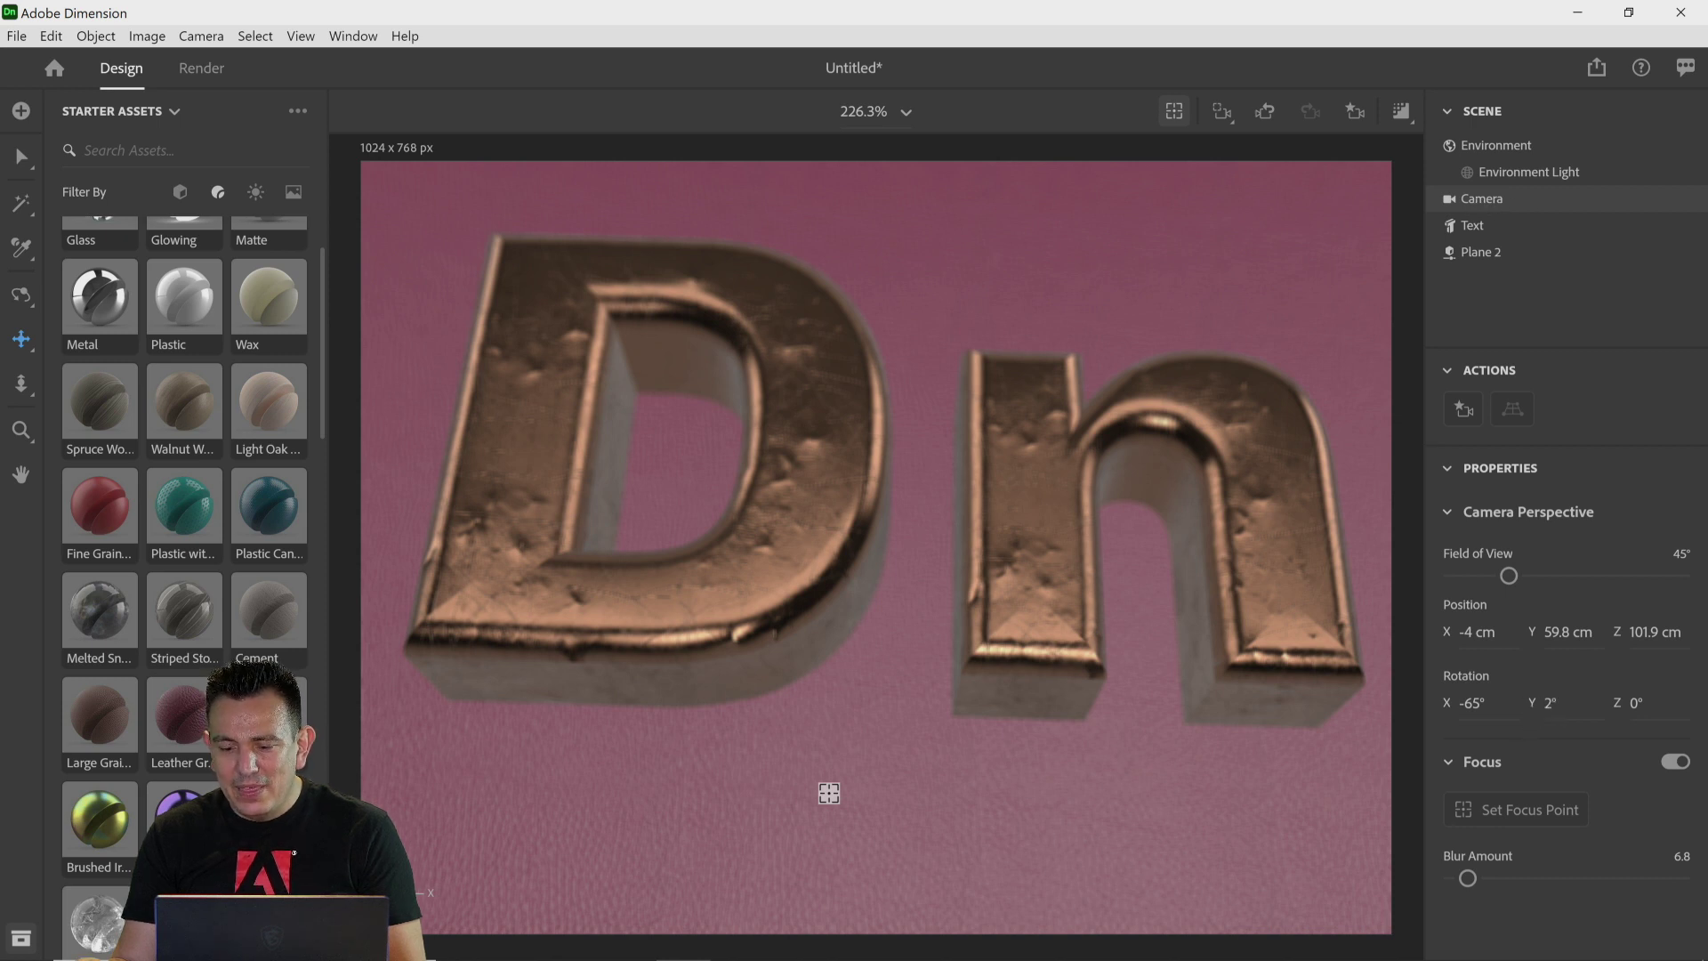
left_click_drag(1535, 703, 1534, 703)
mouse_move(829, 793)
left_mouse_down()
mouse_move(800, 797)
mouse_move(818, 795)
left_mouse_up()
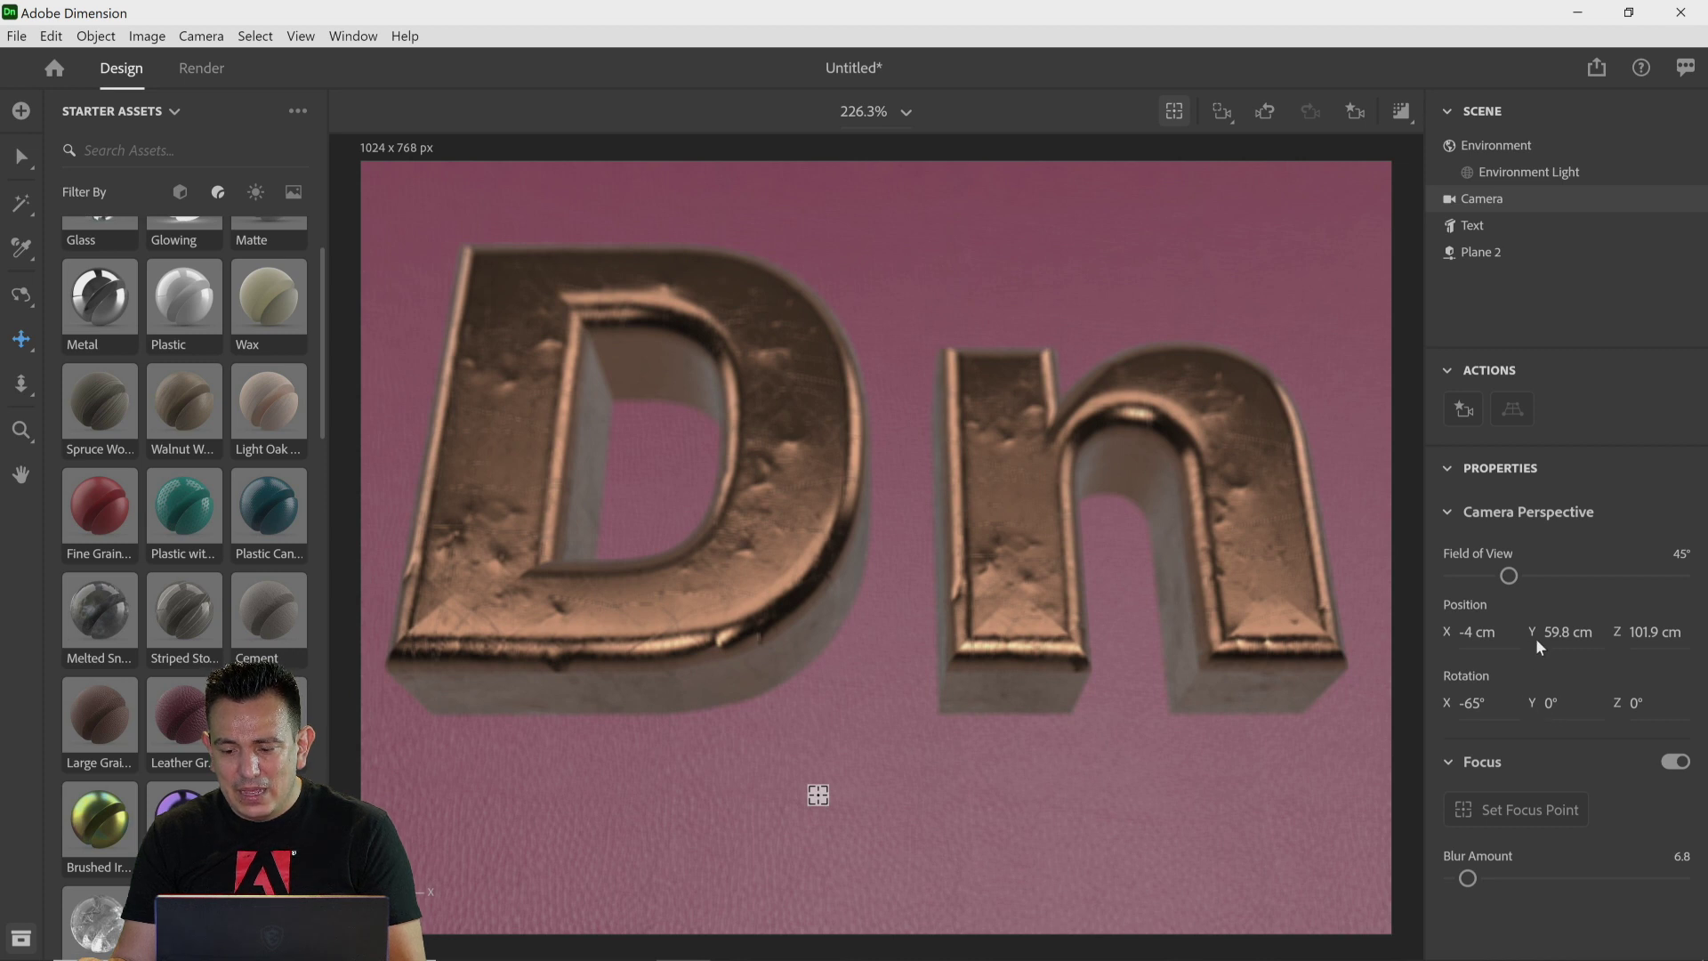
left_click_drag(1550, 637, 1540, 636)
mouse_move(818, 800)
left_mouse_down()
mouse_move(796, 798)
mouse_move(846, 799)
mouse_move(831, 800)
left_mouse_up()
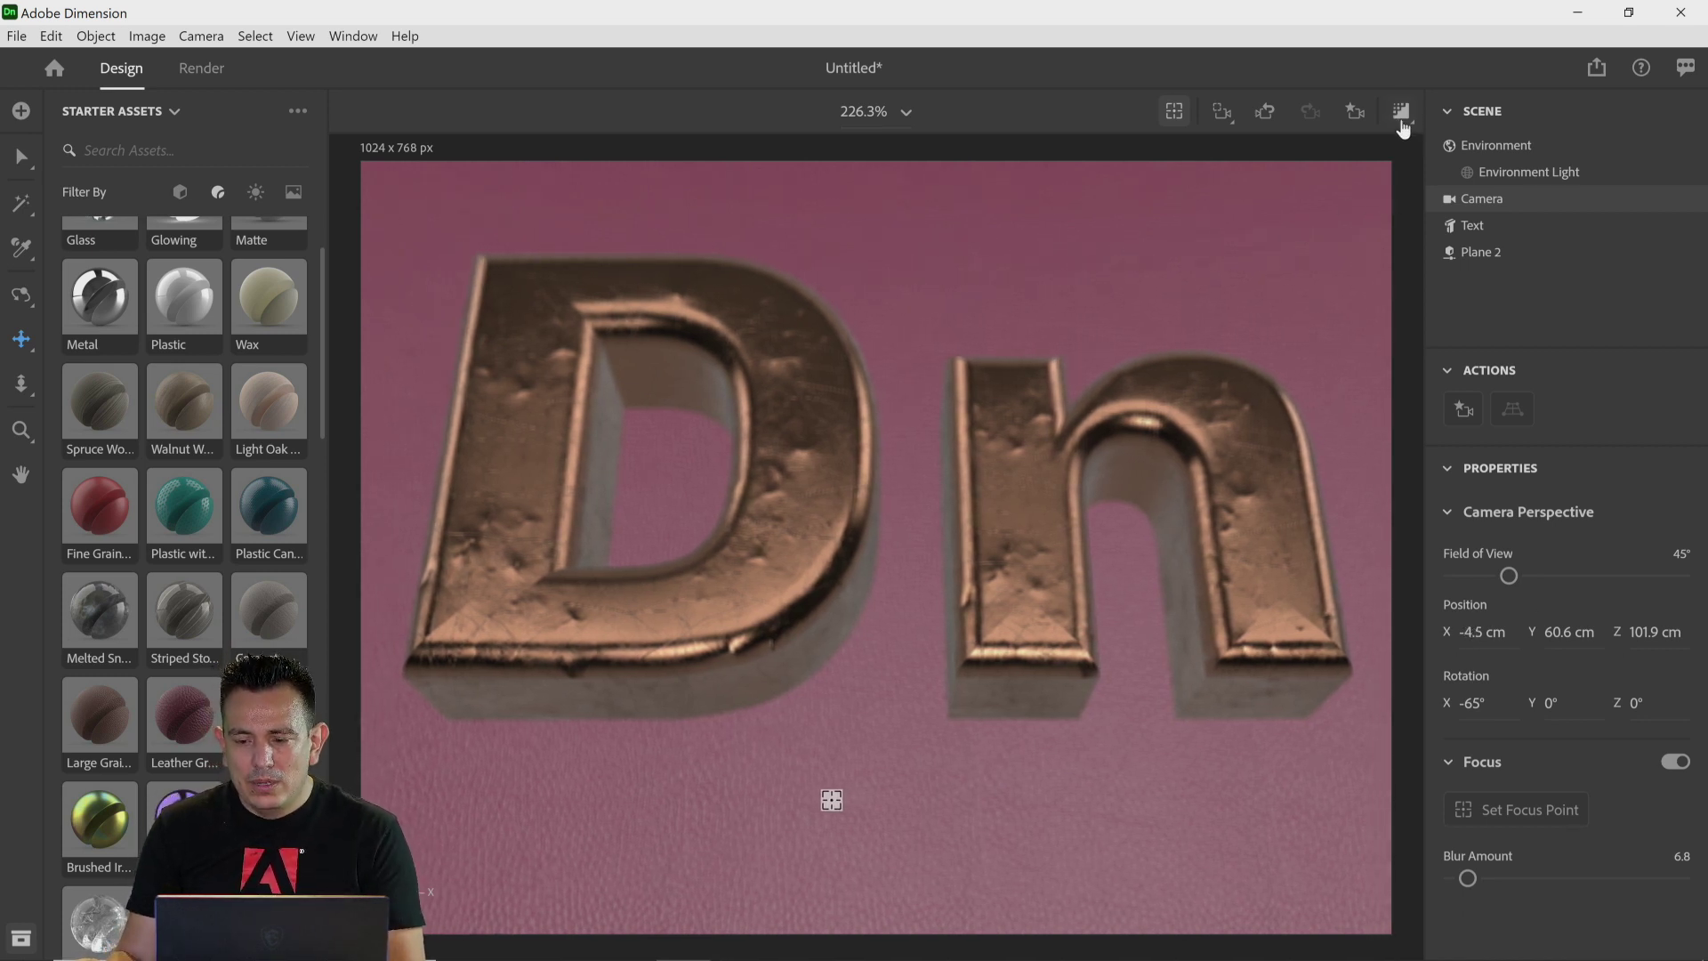
Step: Turn on the render preview and switch off the camera's Focus depth blur
left_click(1399, 114)
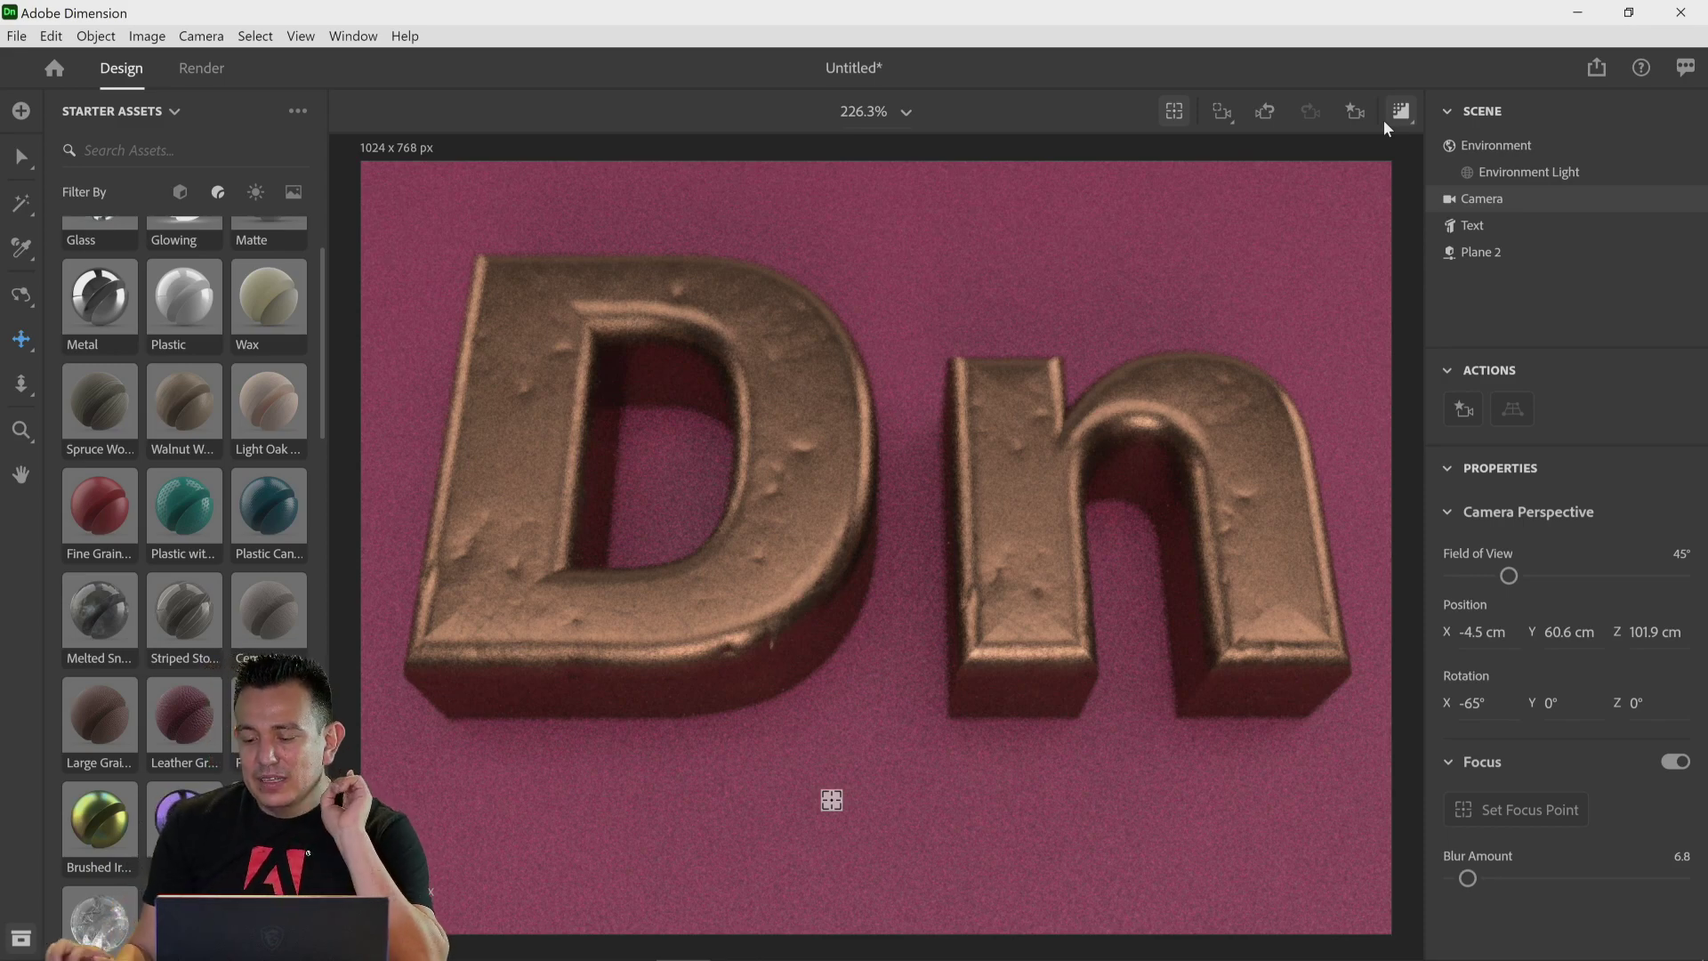
left_click(1675, 767)
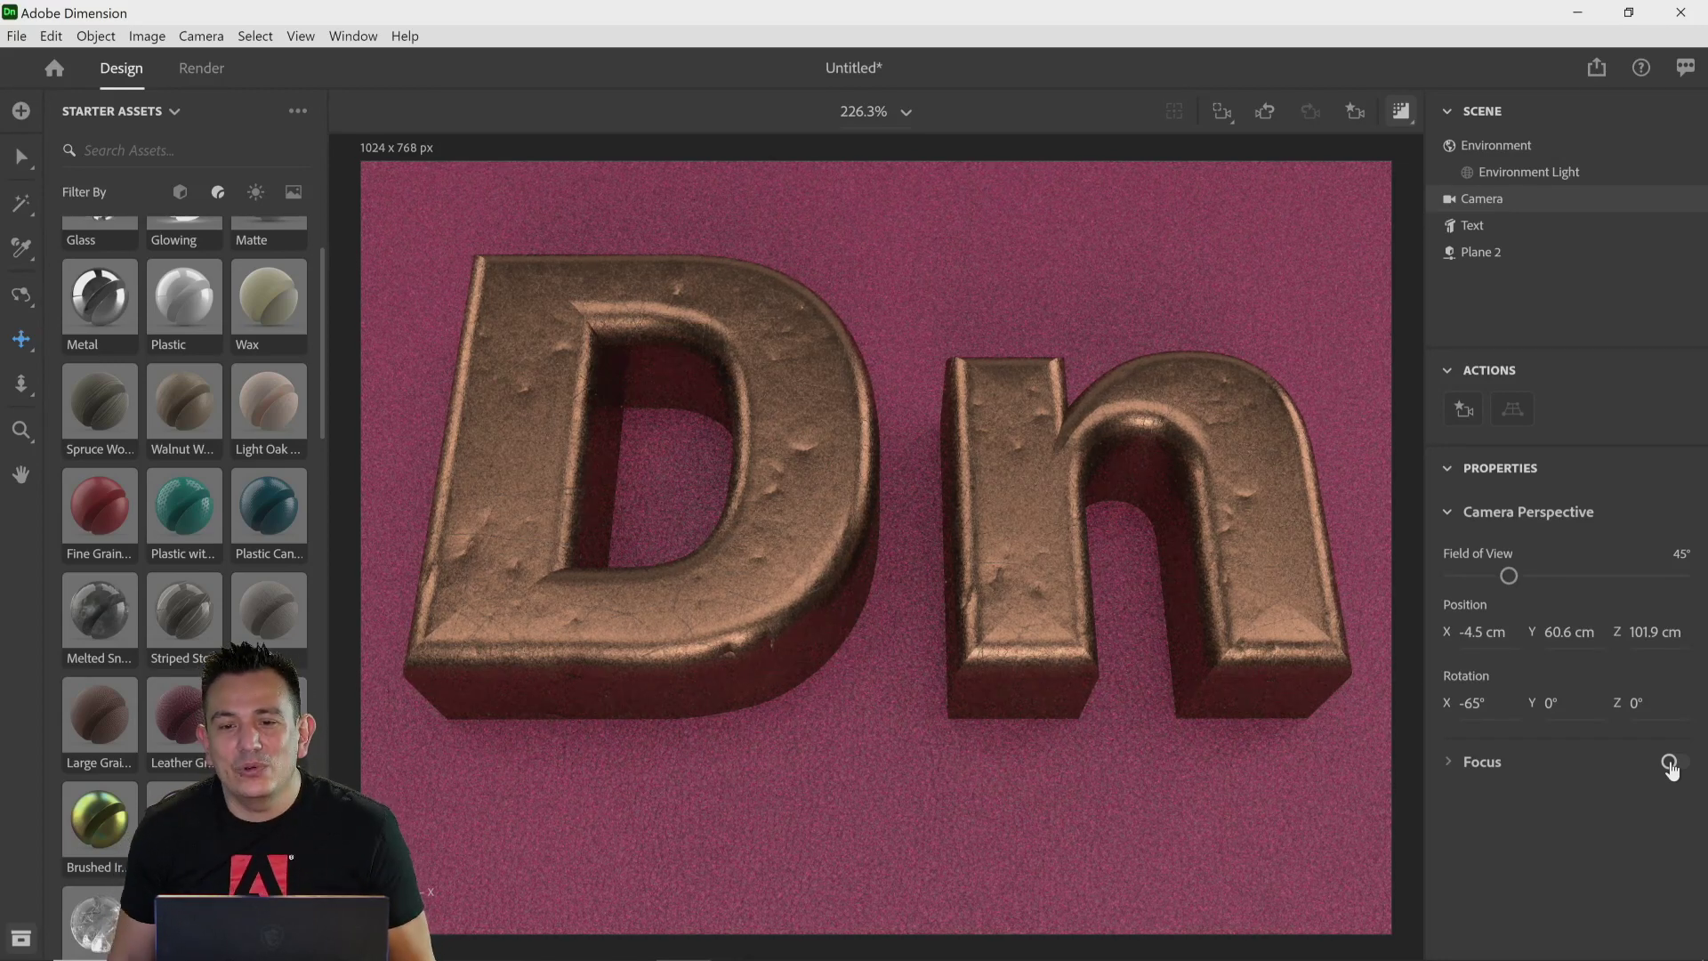
Step: Open the preview settings and review the resolution options, keeping Full
mouse_move(36, 945)
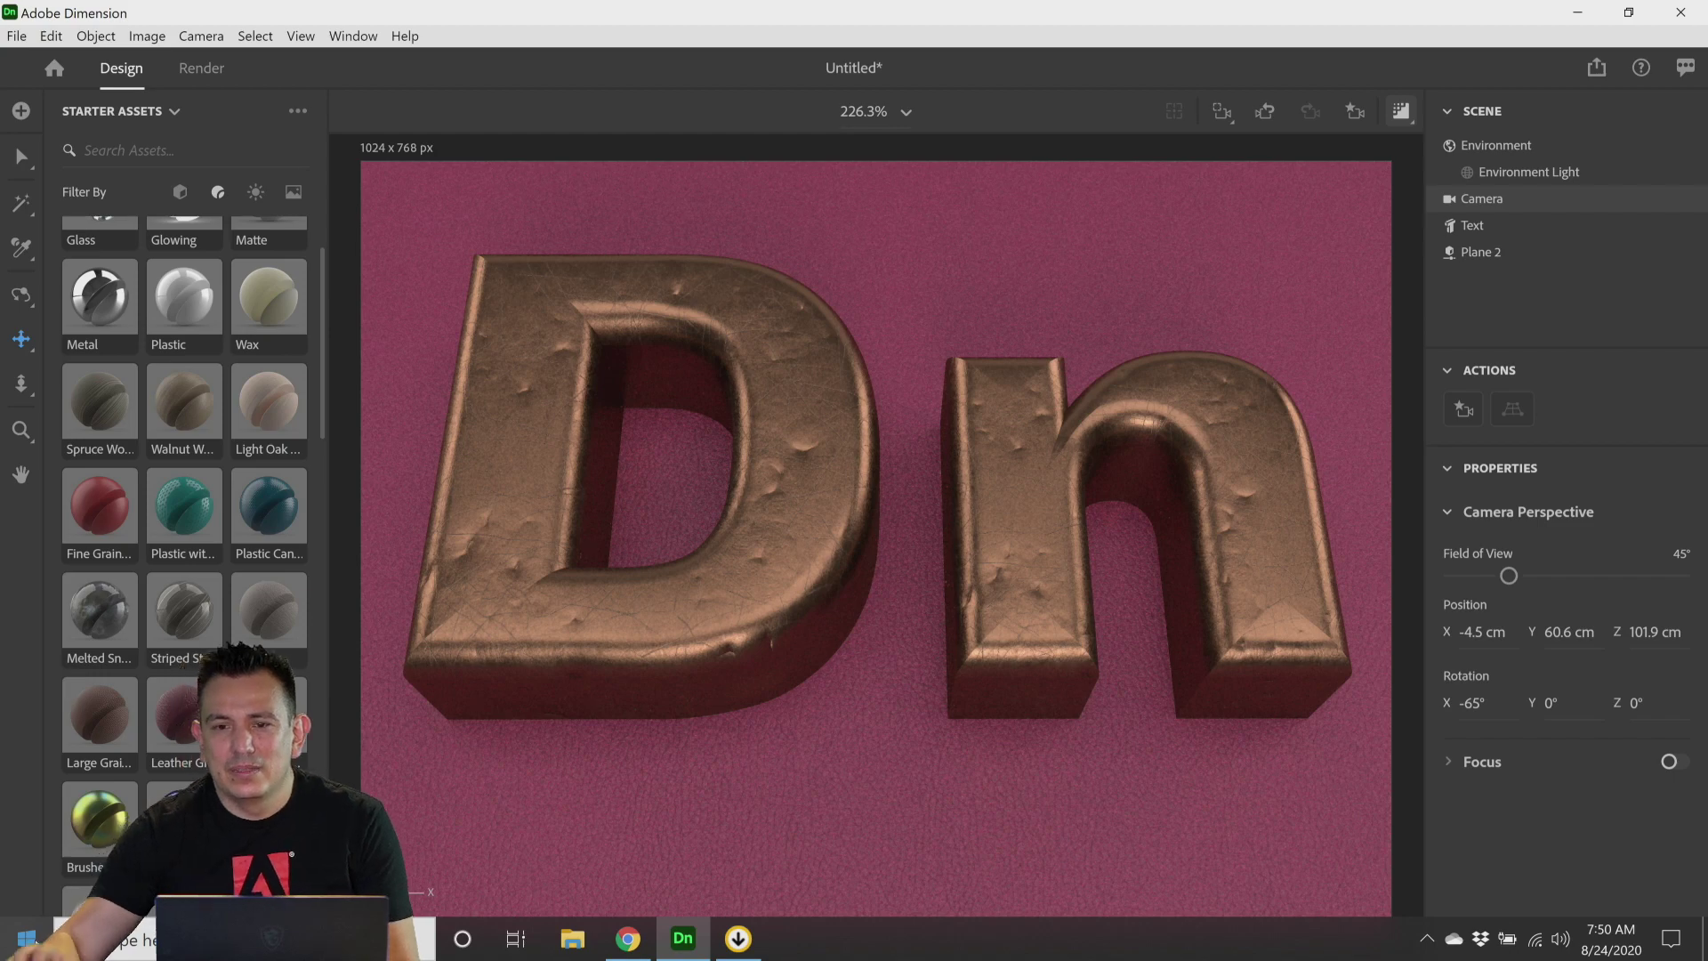
left_click(1408, 128)
mouse_move(1407, 125)
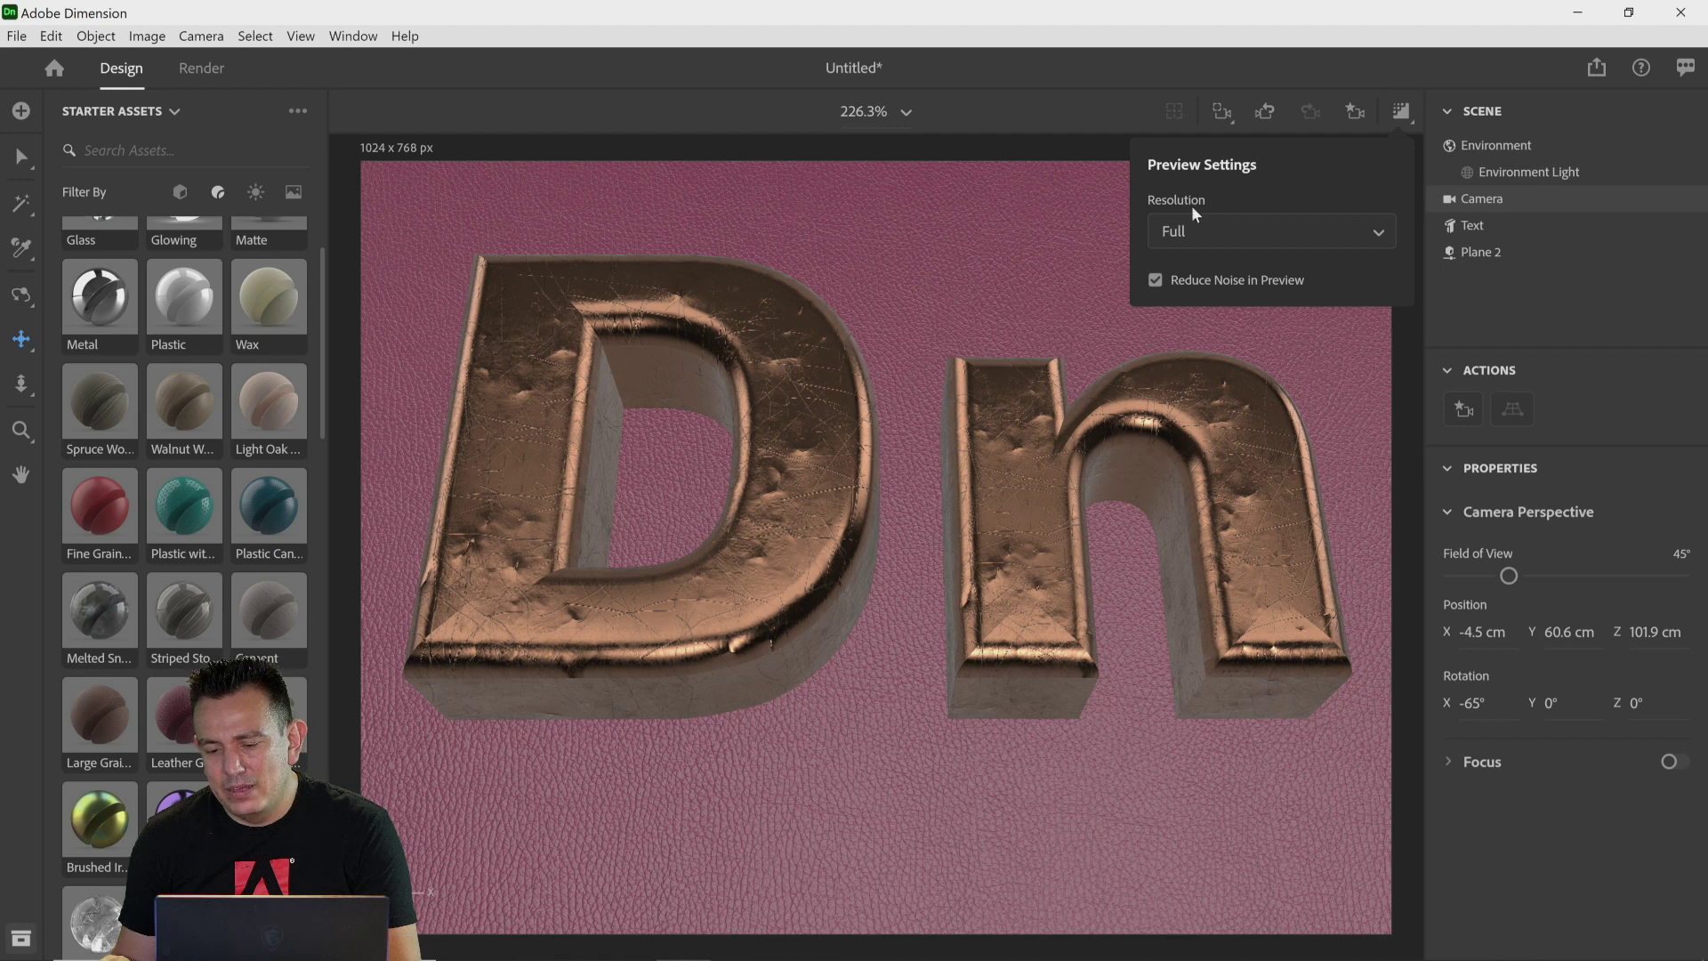
left_click(1216, 237)
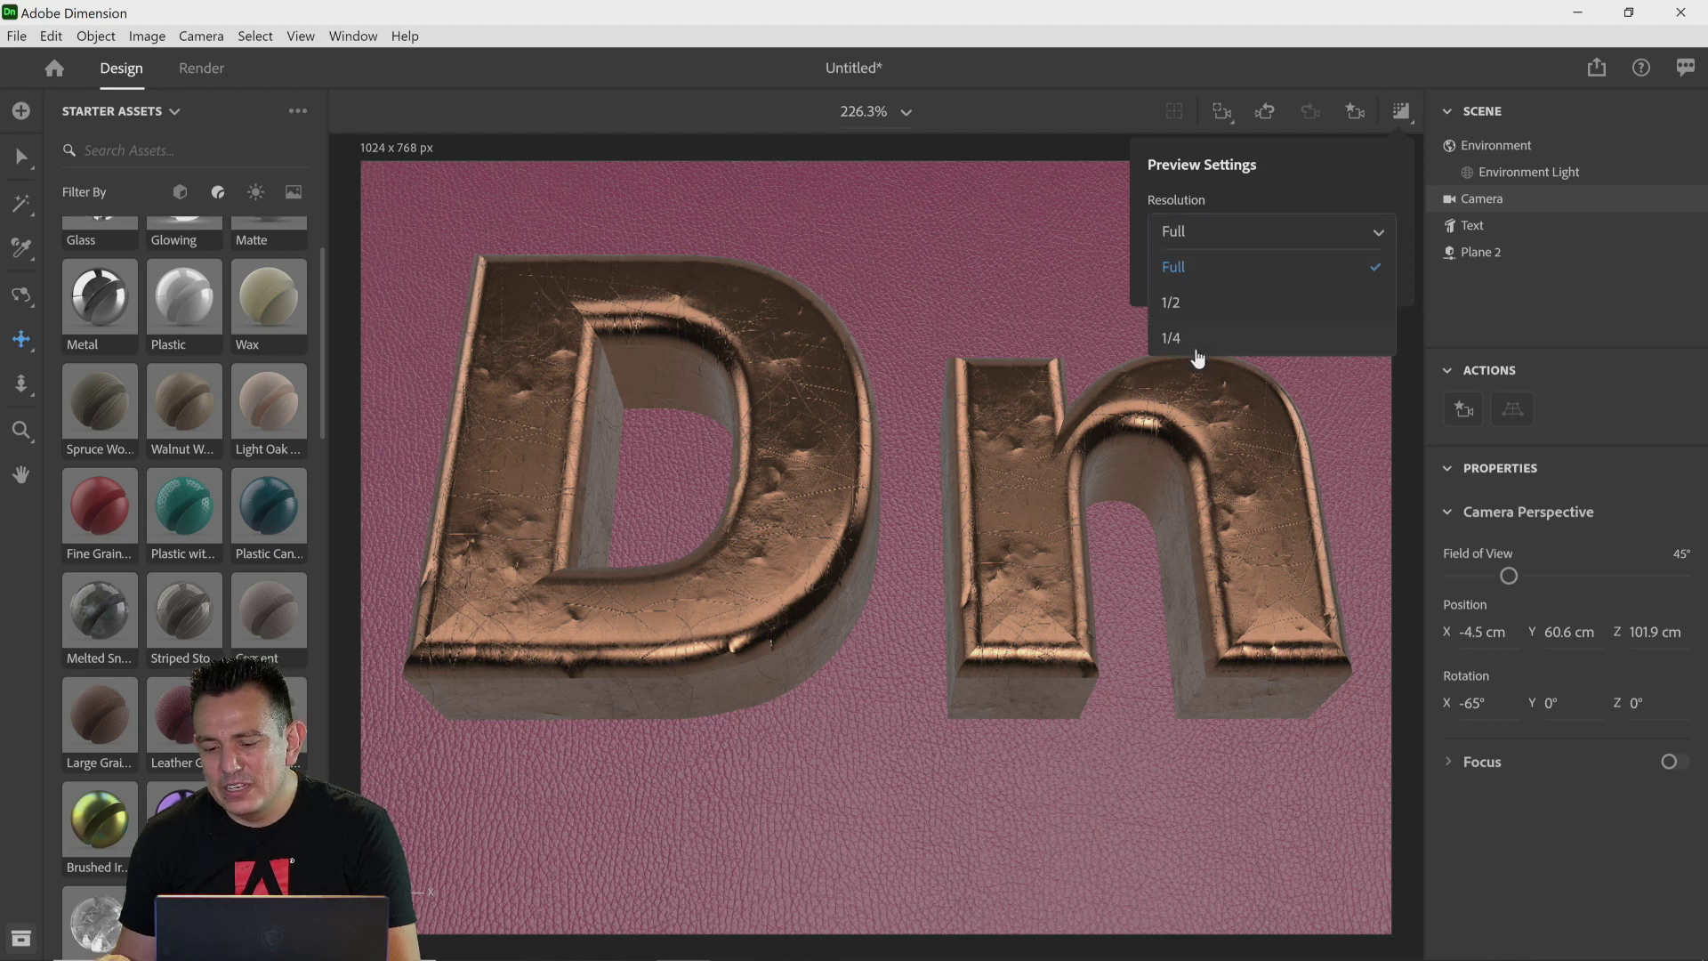
left_click(1318, 169)
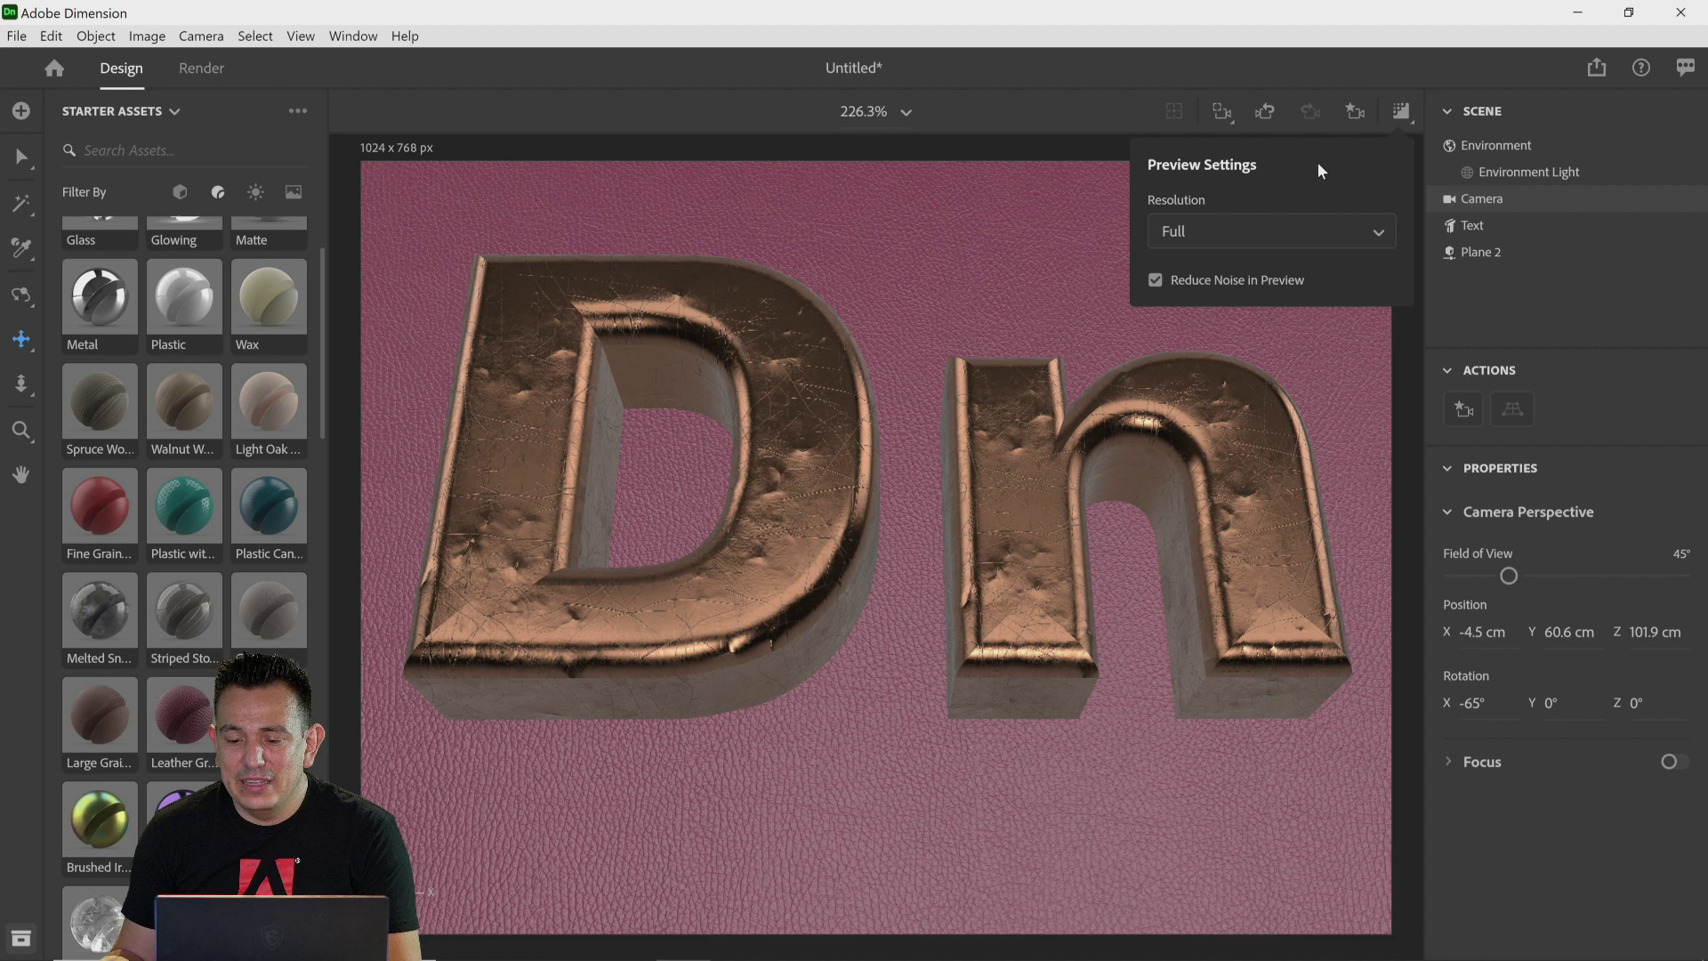
left_click(1414, 55)
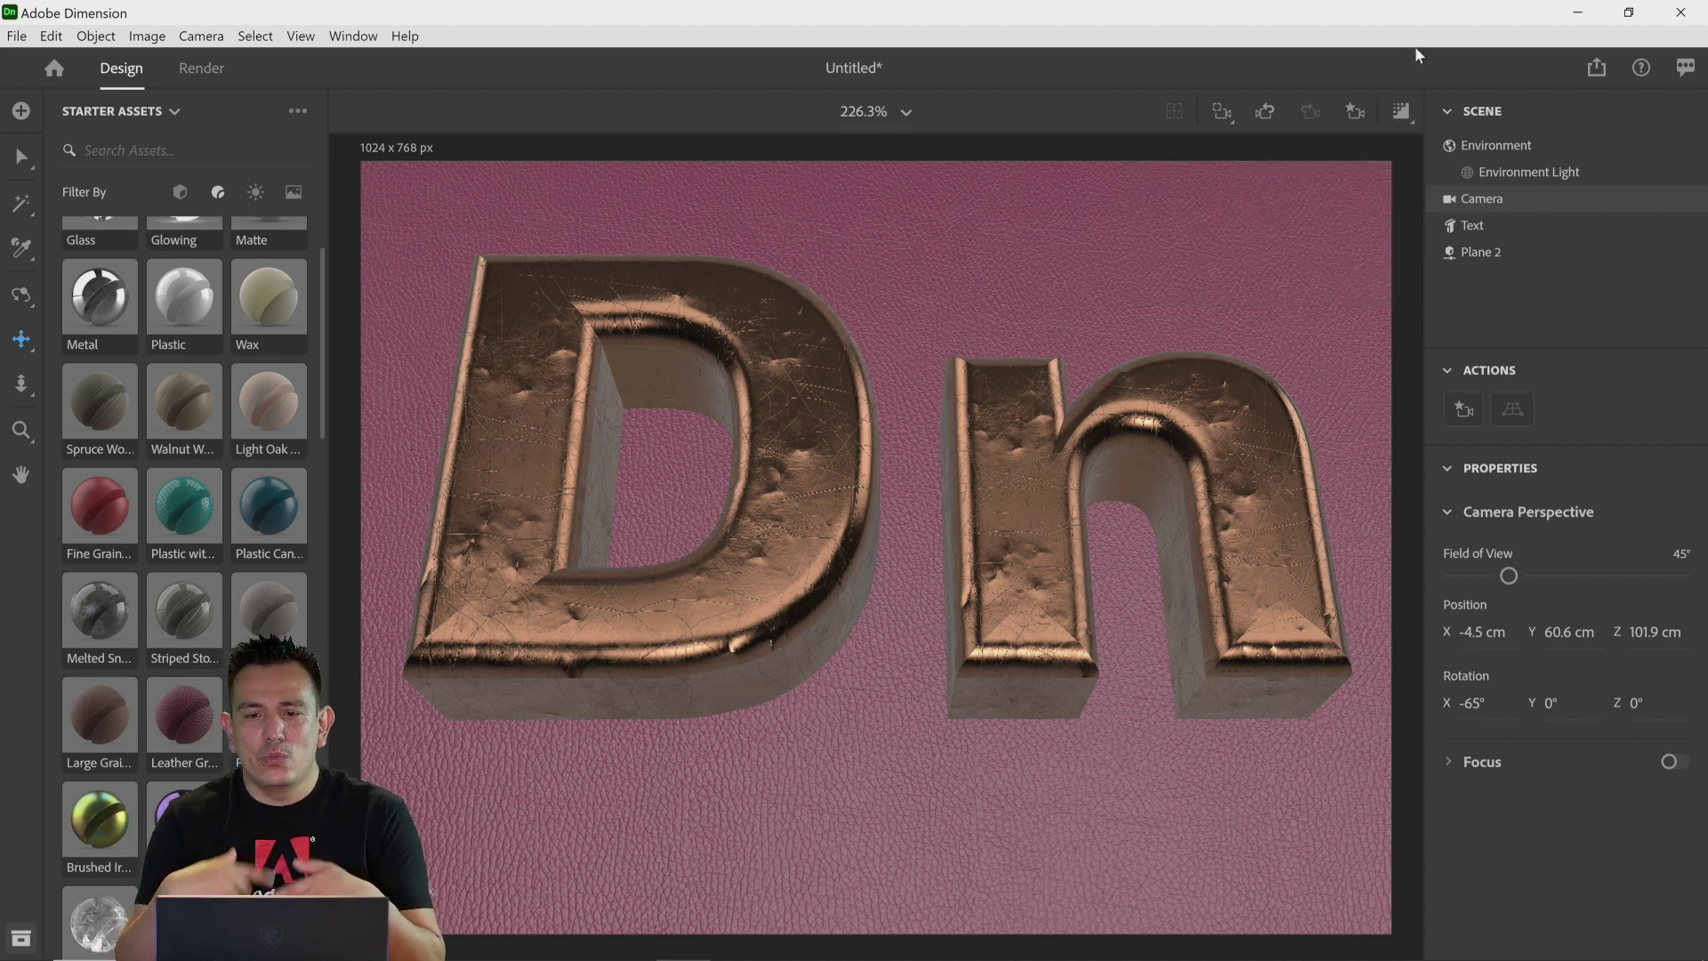